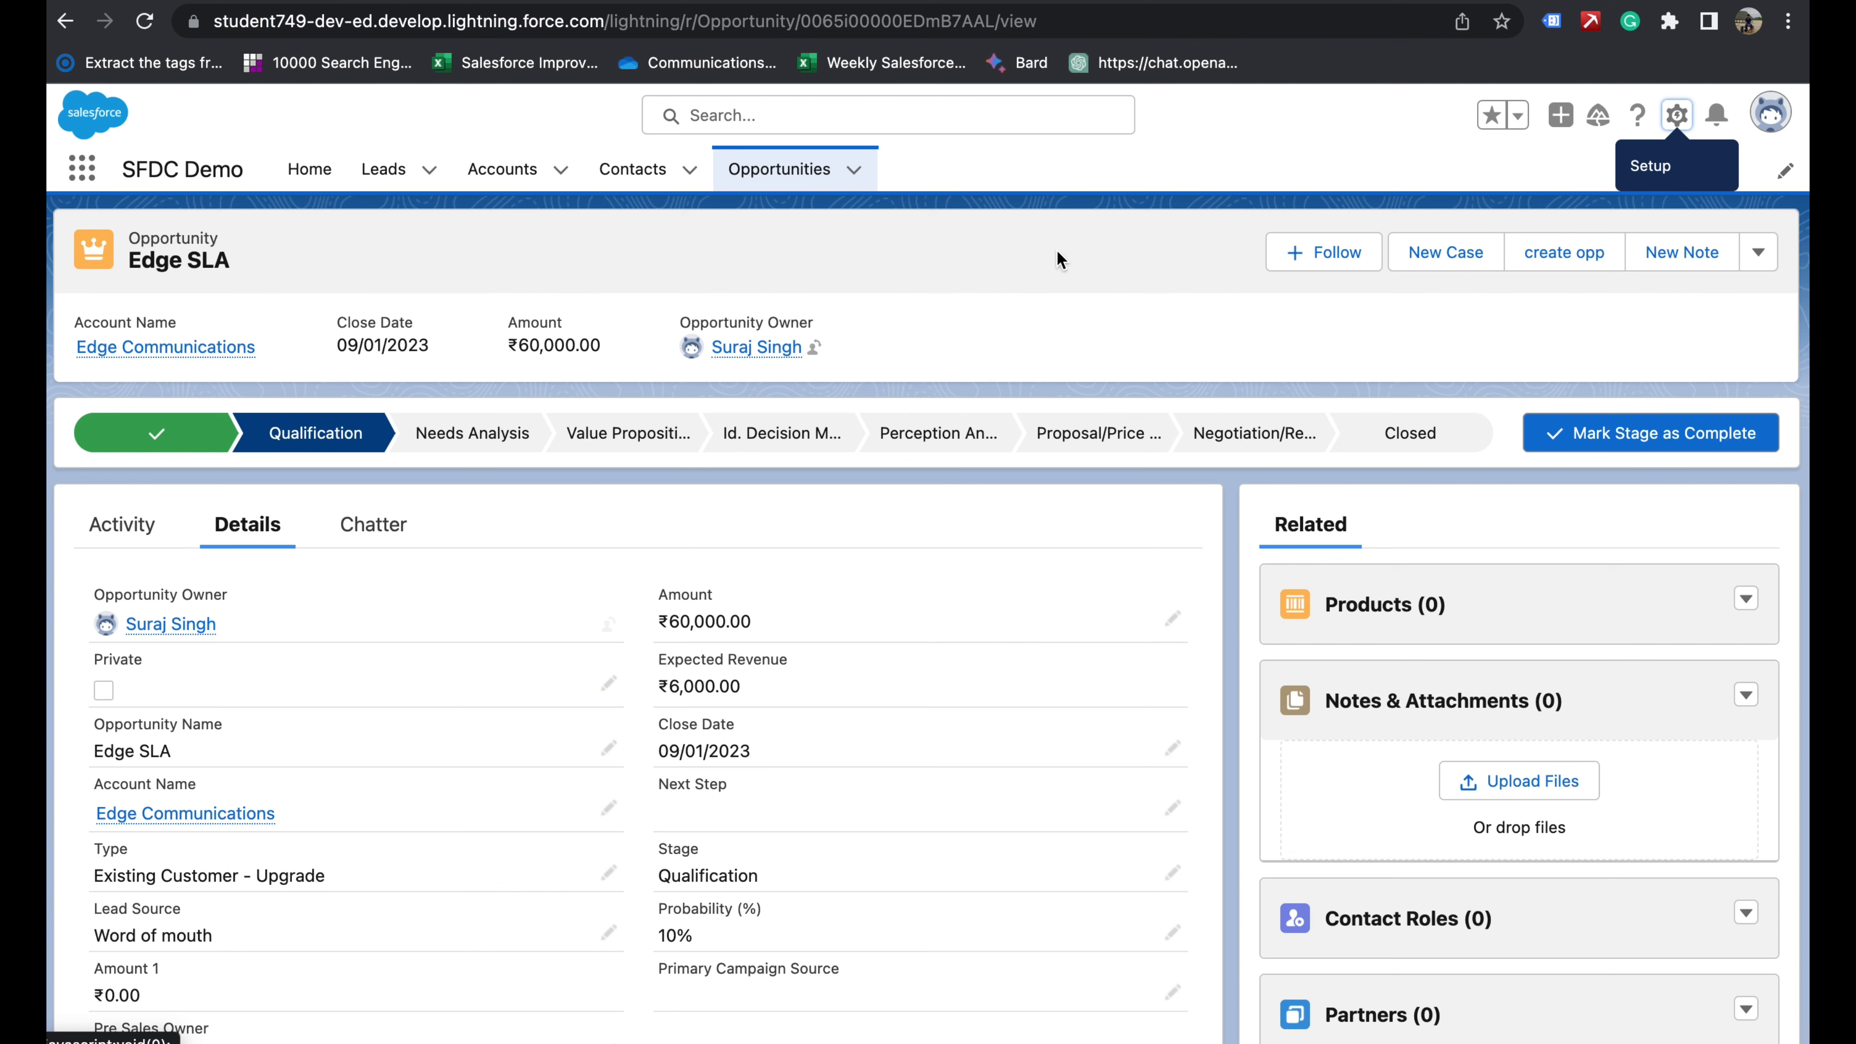
- Review the first example in the notes, which covers scoring by Opportunity Stage, and return to Salesforce setup
key(ctrl+Left)
key(ctrl+Left)
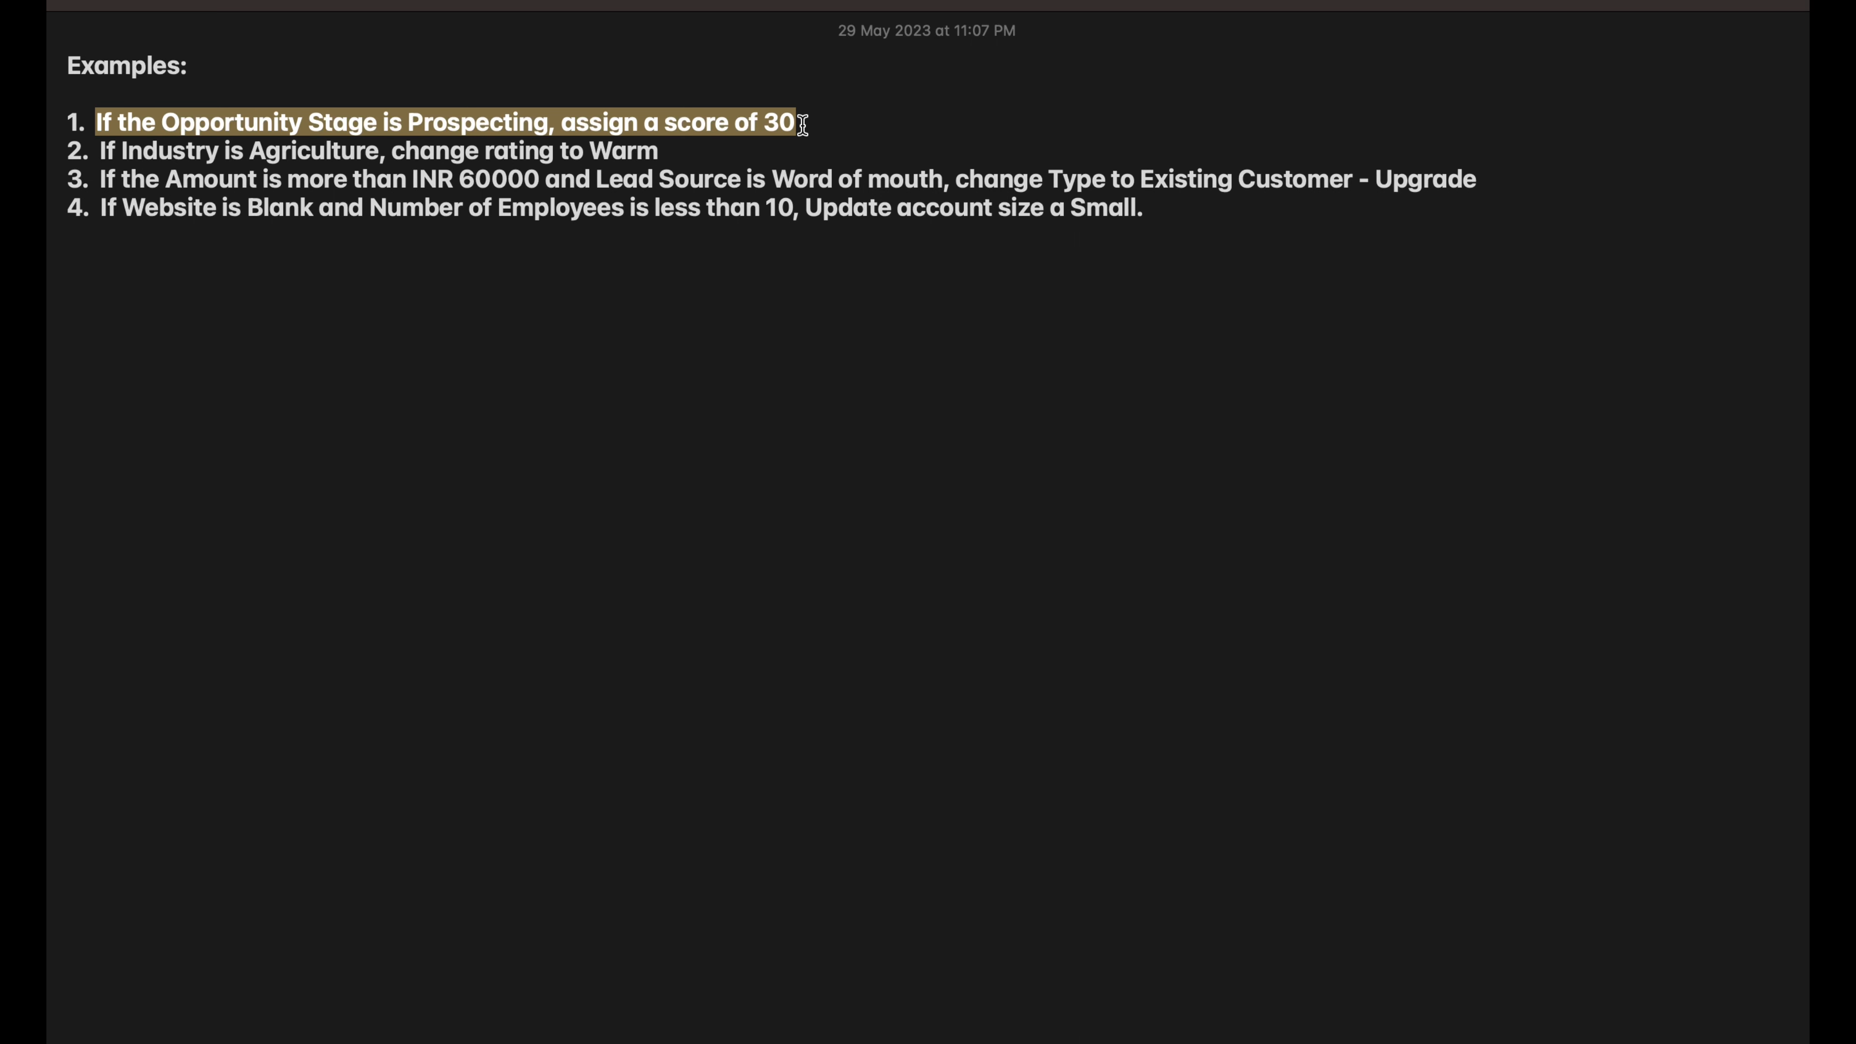
key(ctrl+Right)
key(ctrl+Right)
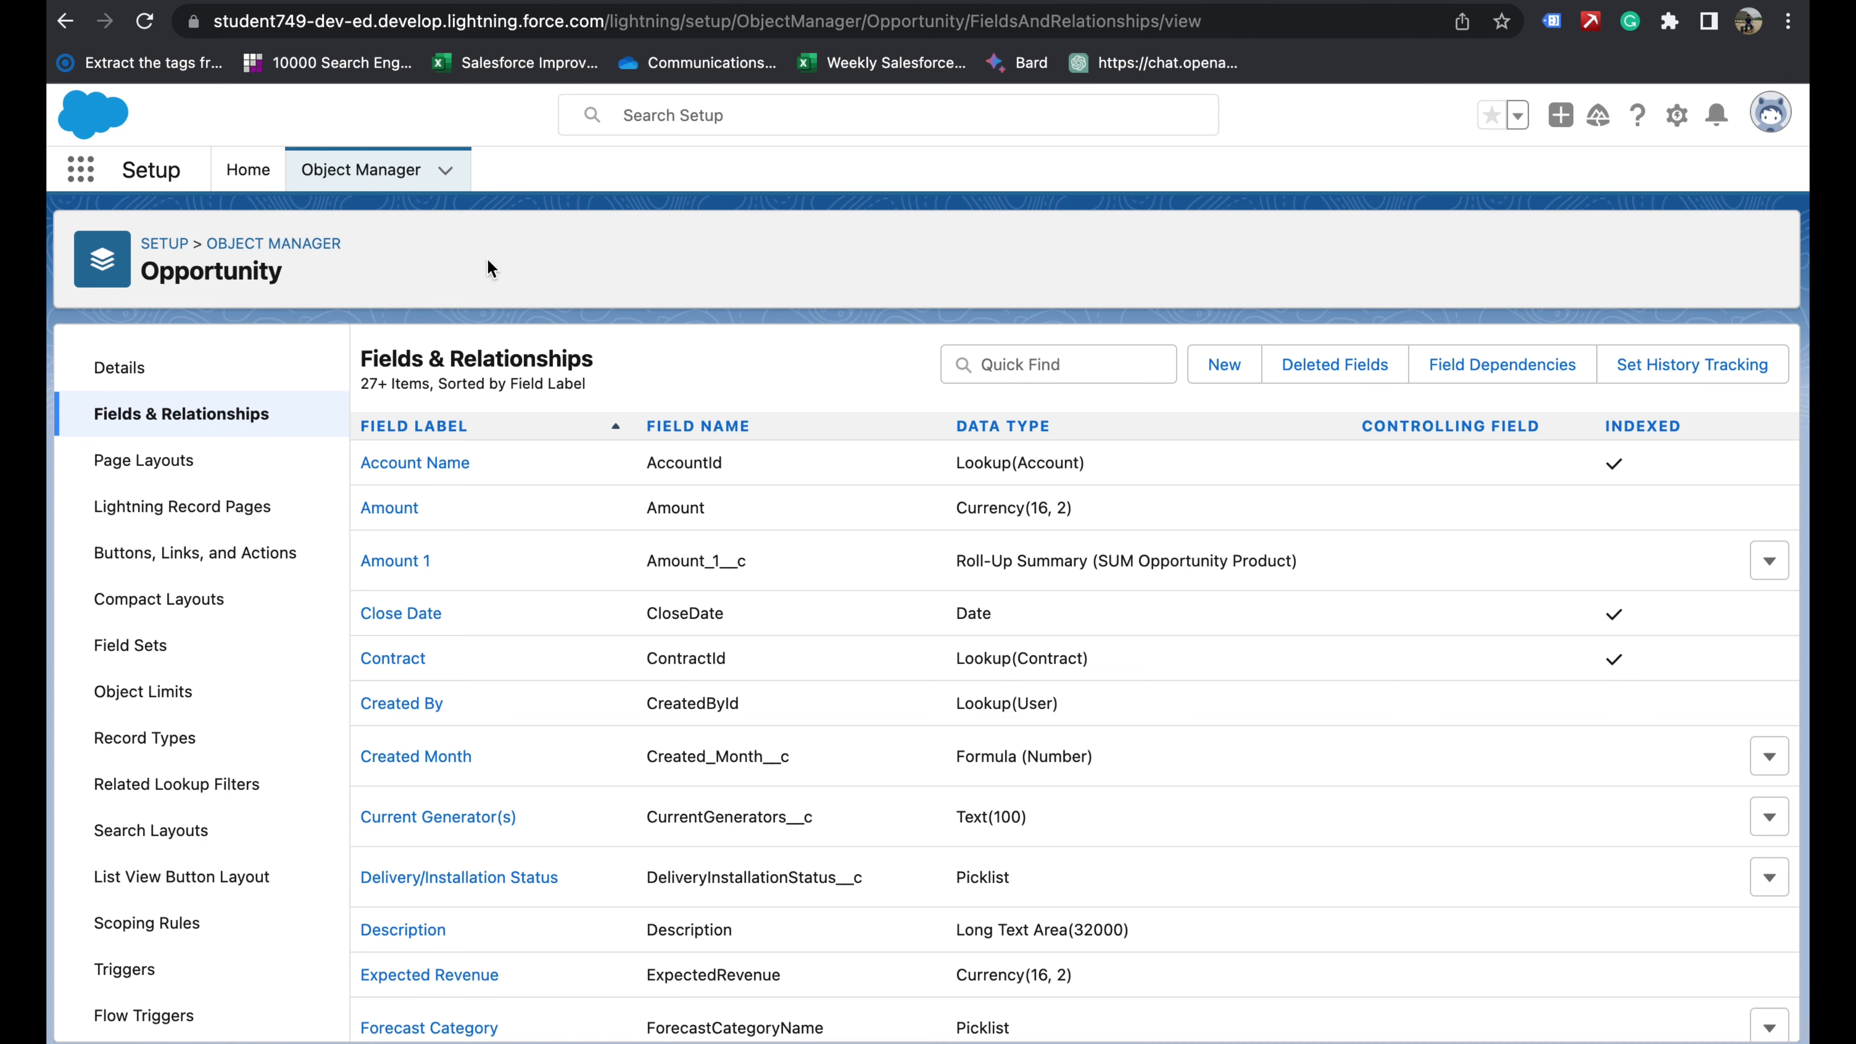
- From the Edge SLA opportunity record, open the Opportunity object's setup and show its Fields & Relationships
mouse_move(621, 2)
click(621, 41)
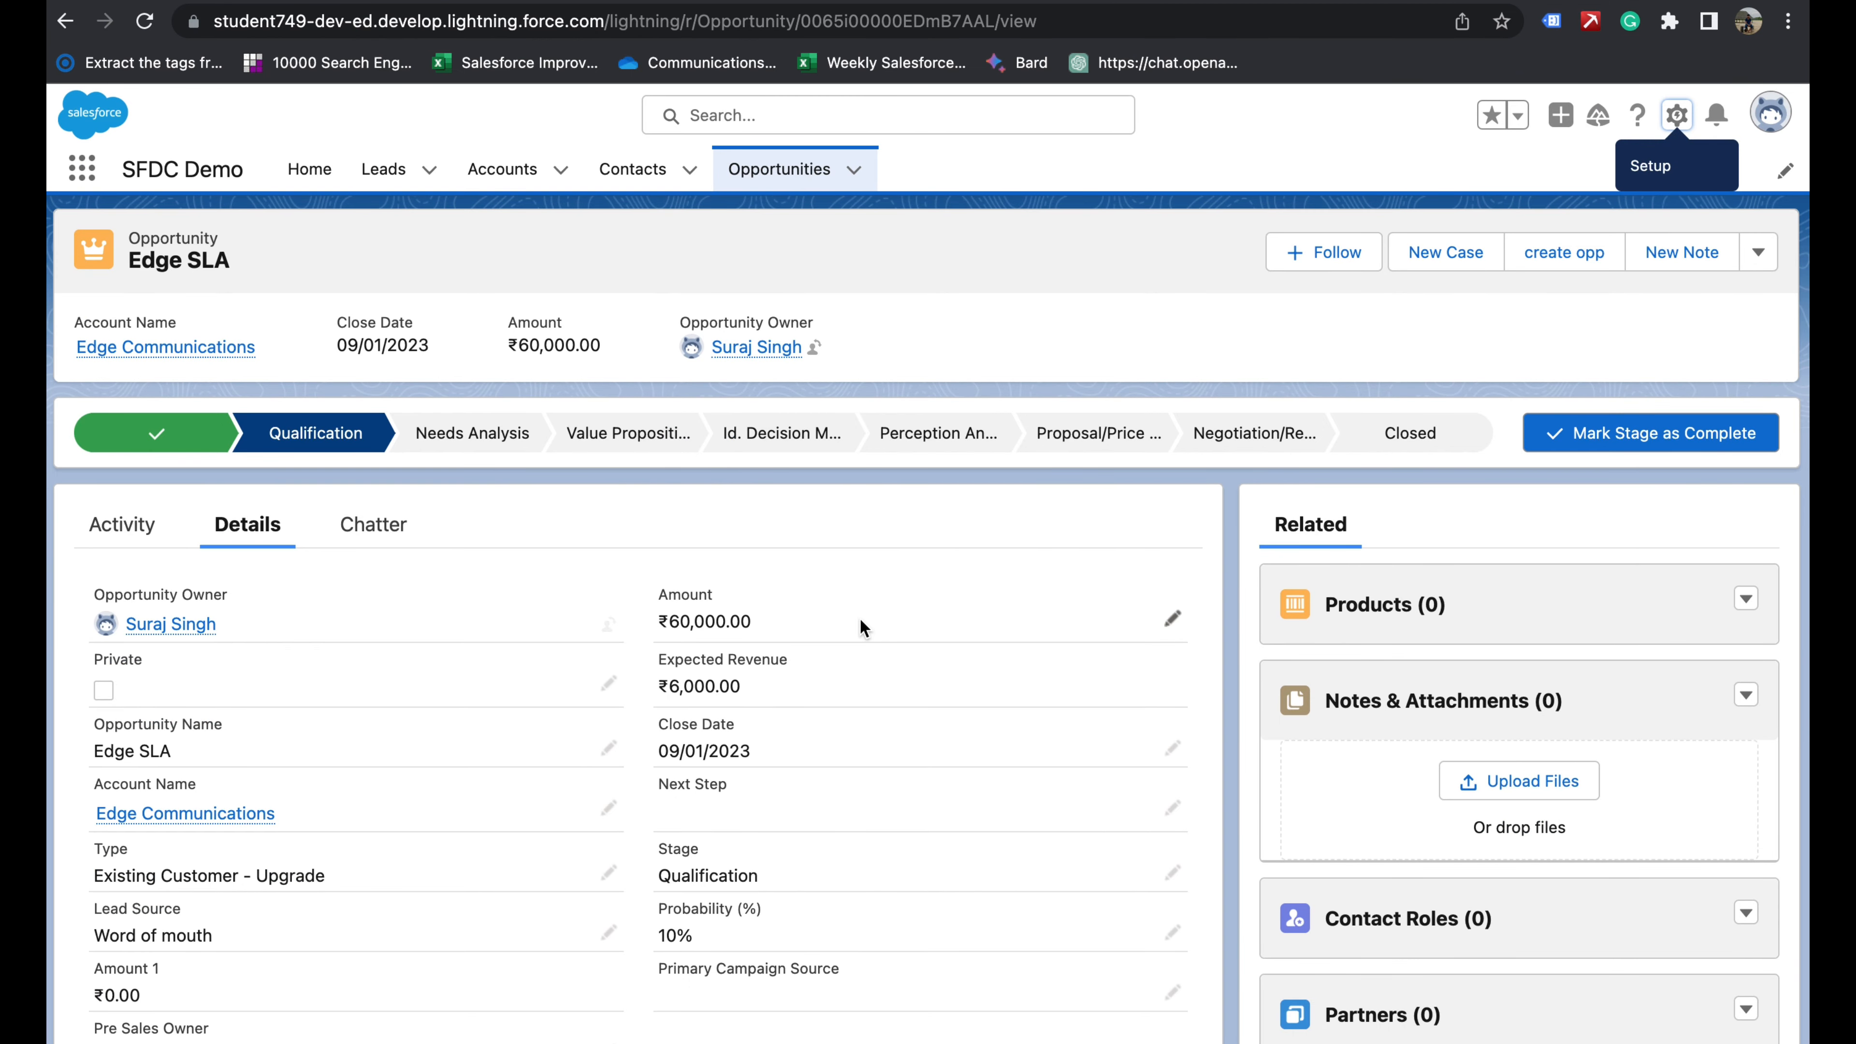
click(1676, 117)
click(1678, 121)
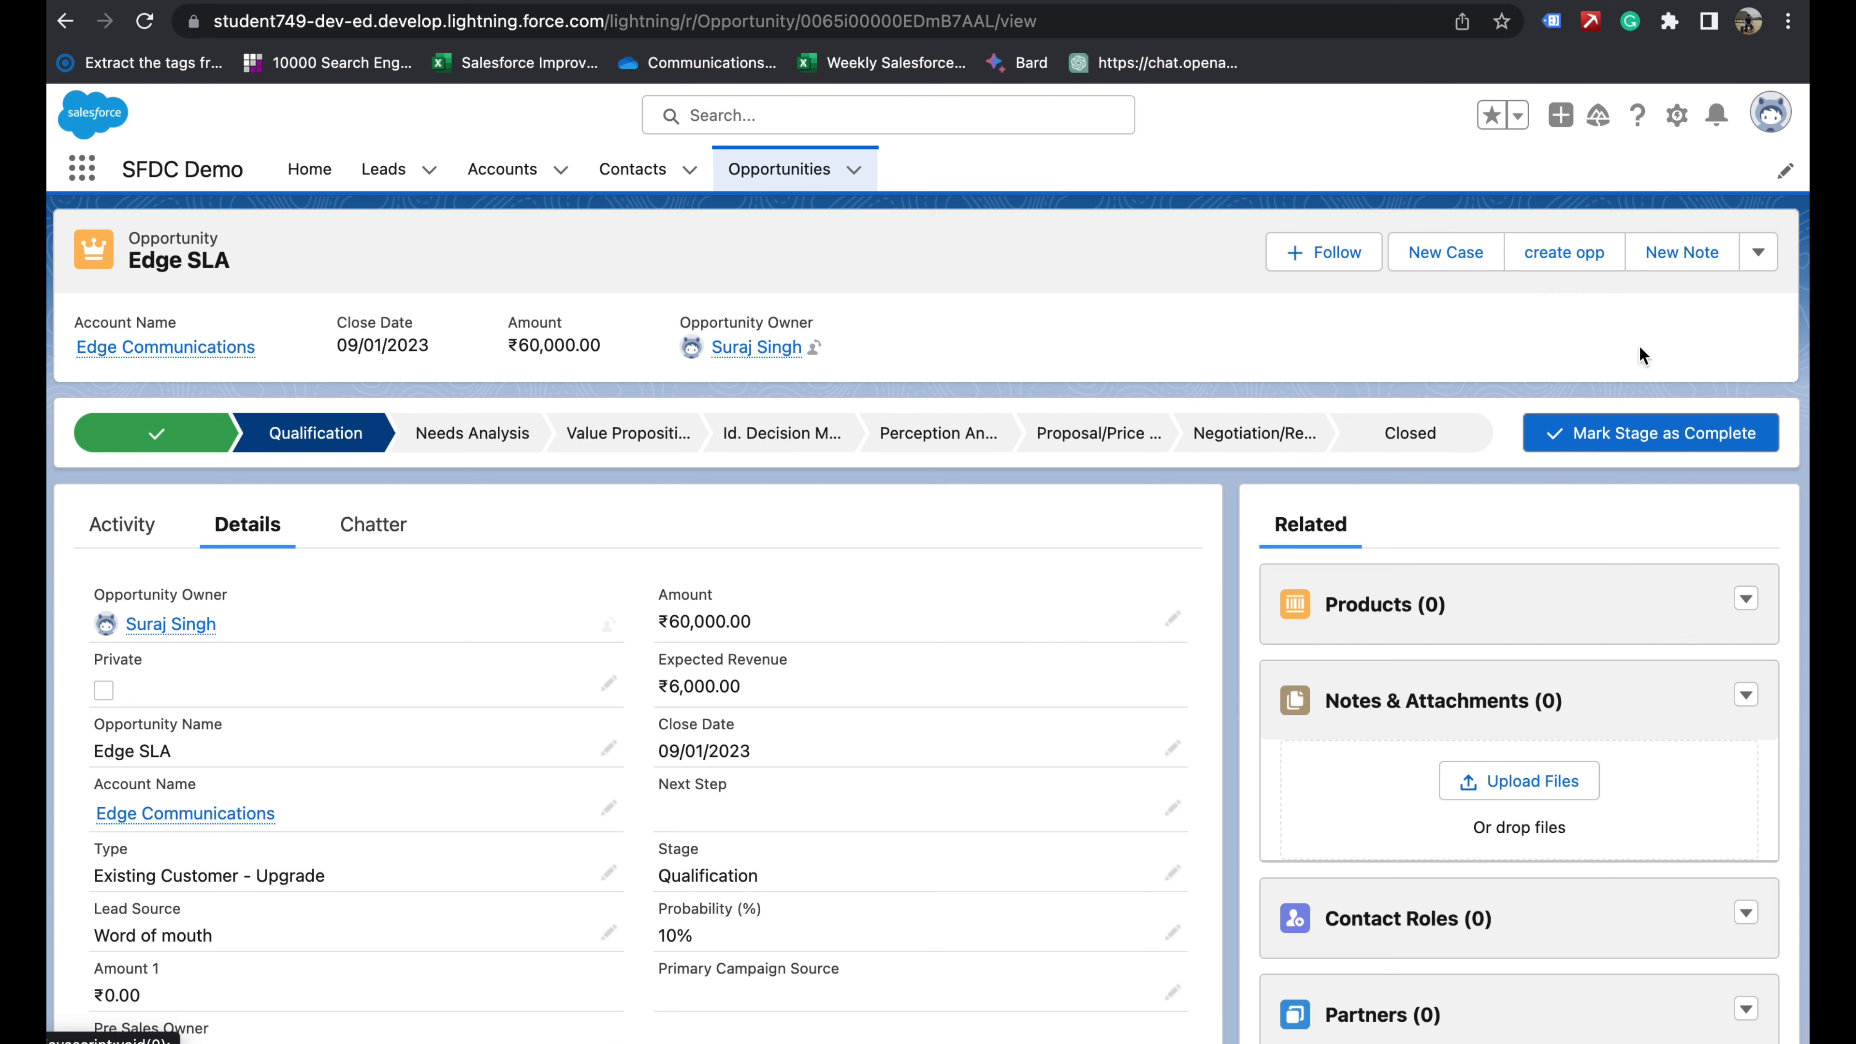
click(1677, 117)
click(1546, 439)
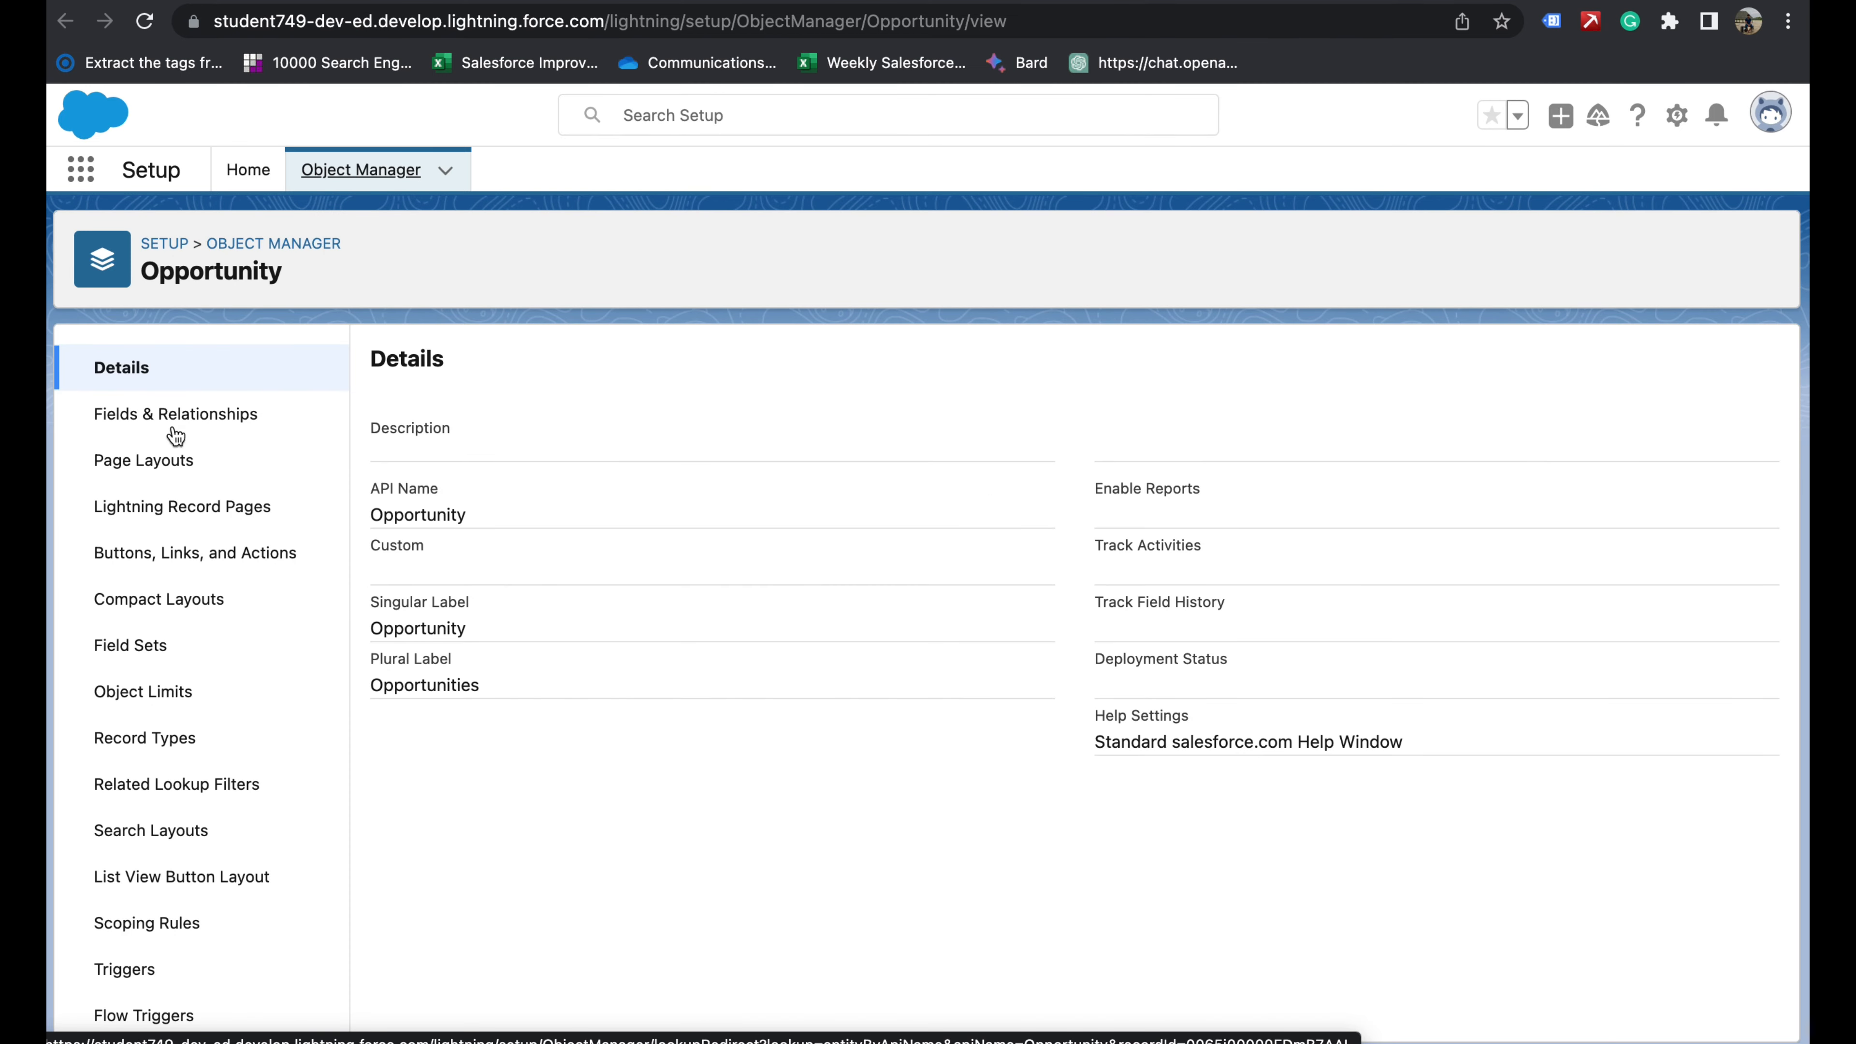
click(203, 416)
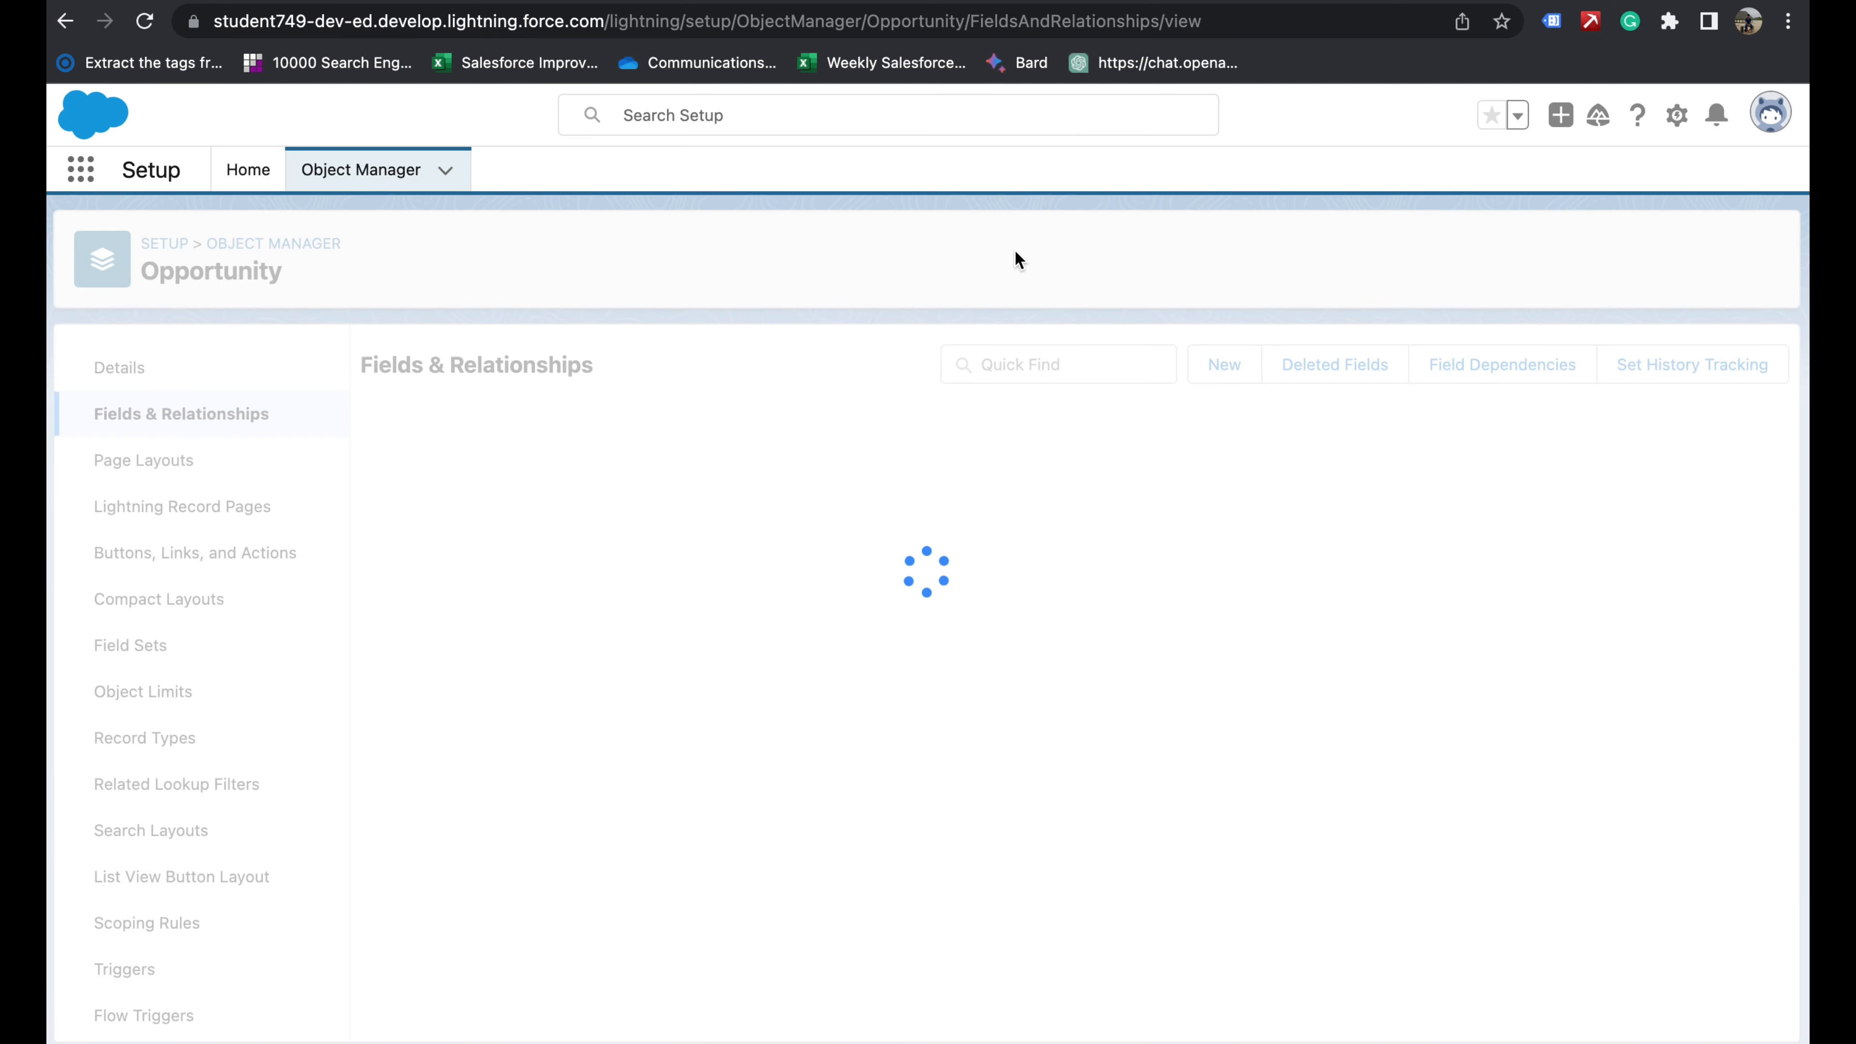
- Start a new custom field on the Opportunity object with Formula as its data type
click(1241, 371)
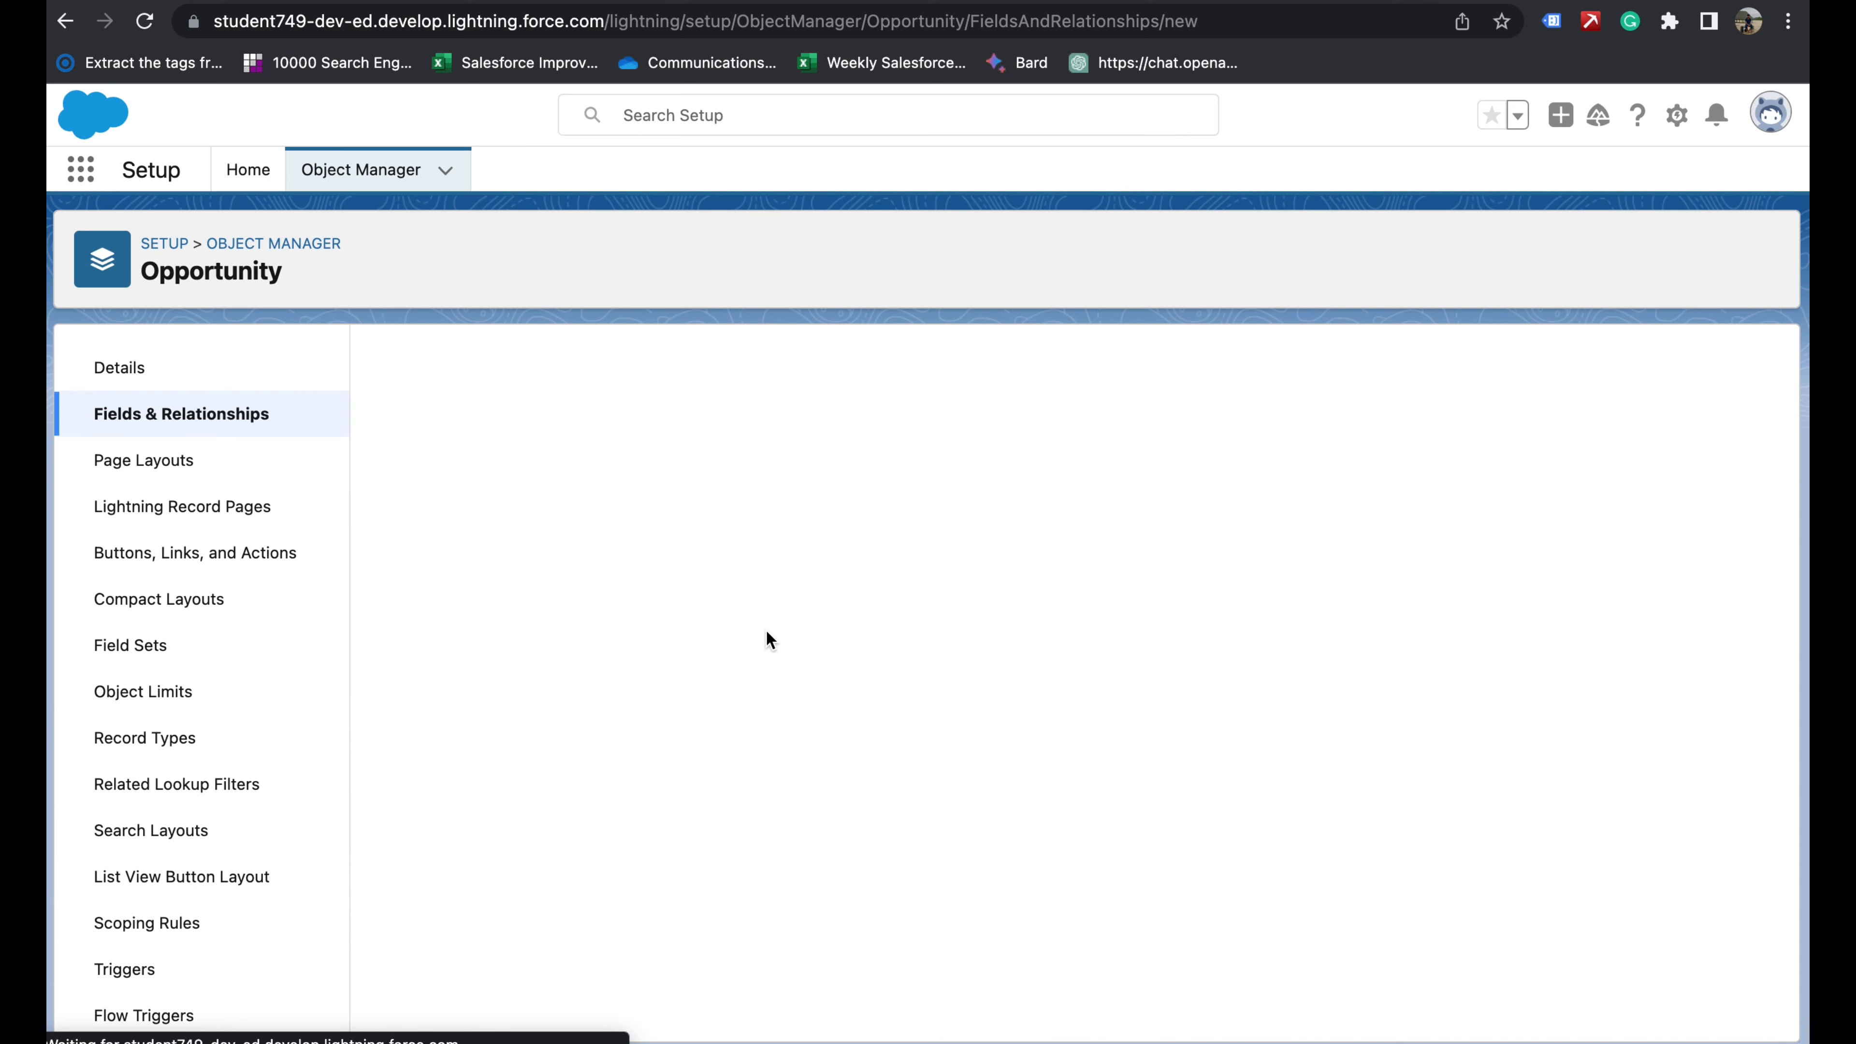
scroll(766, 631, down, 1)
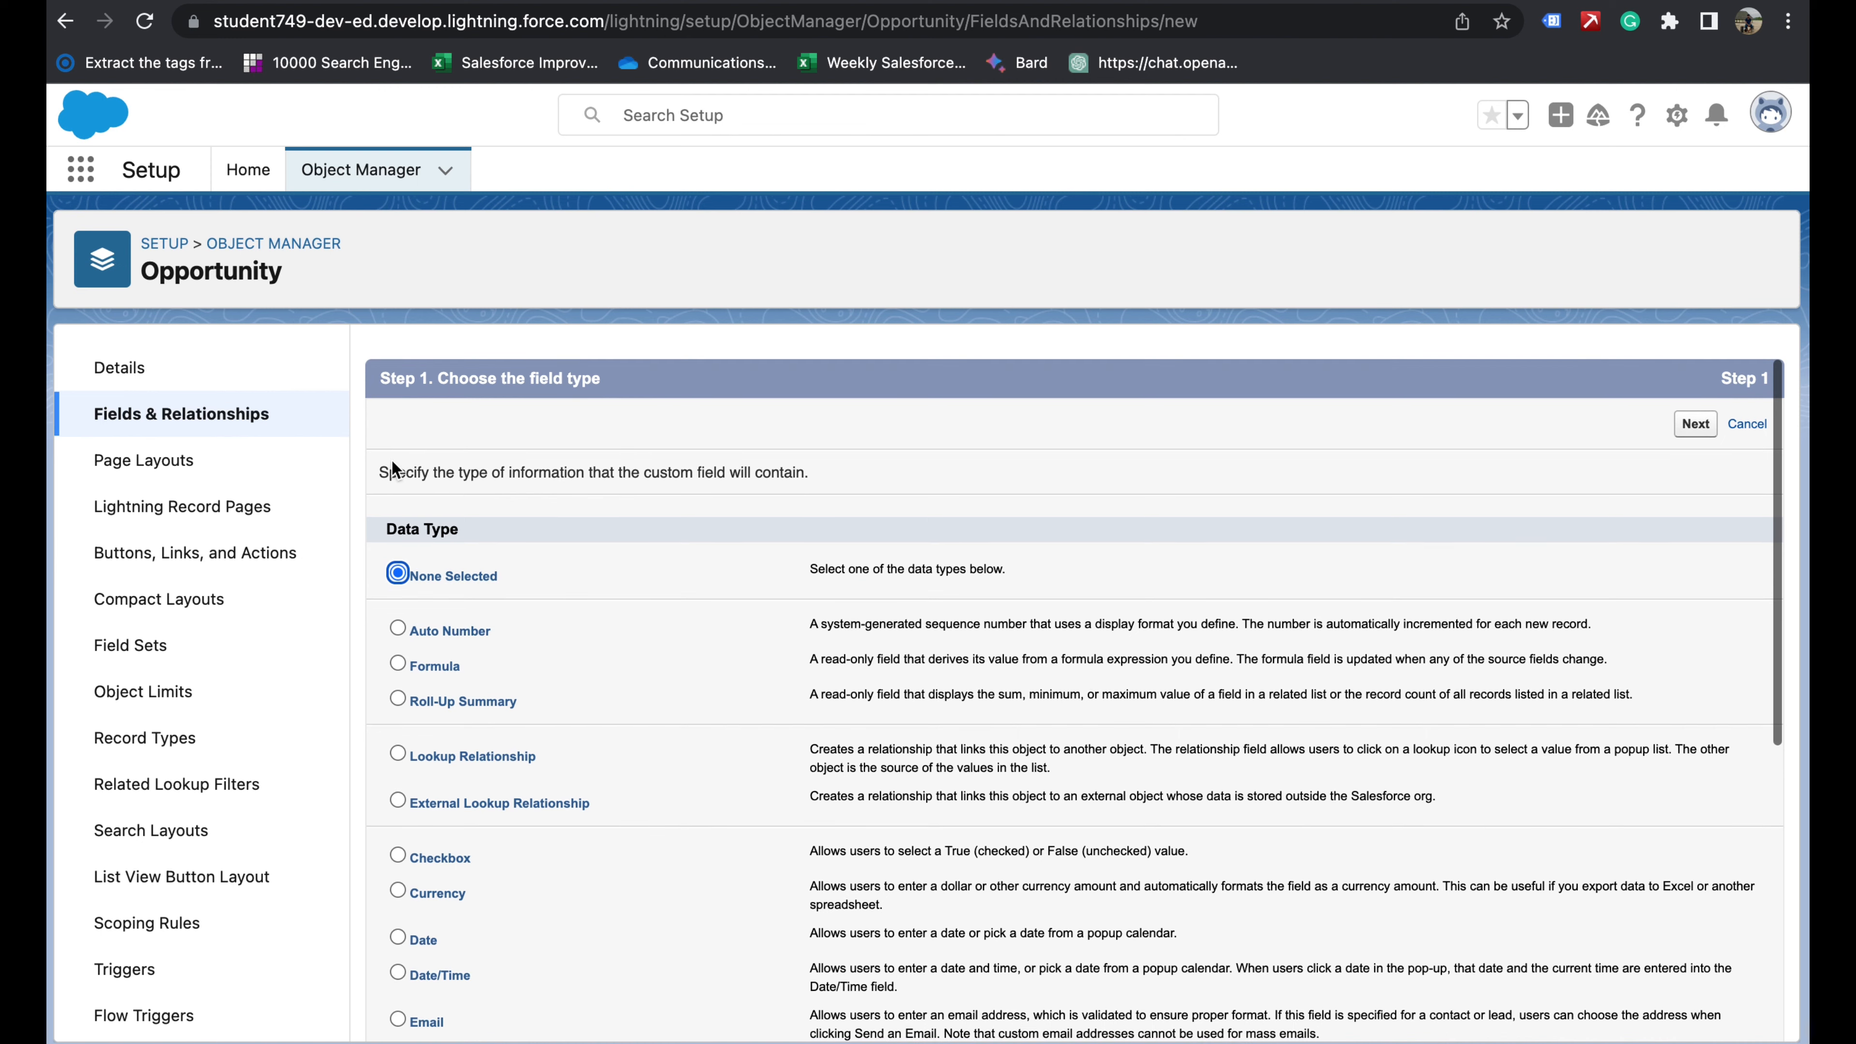
click(398, 663)
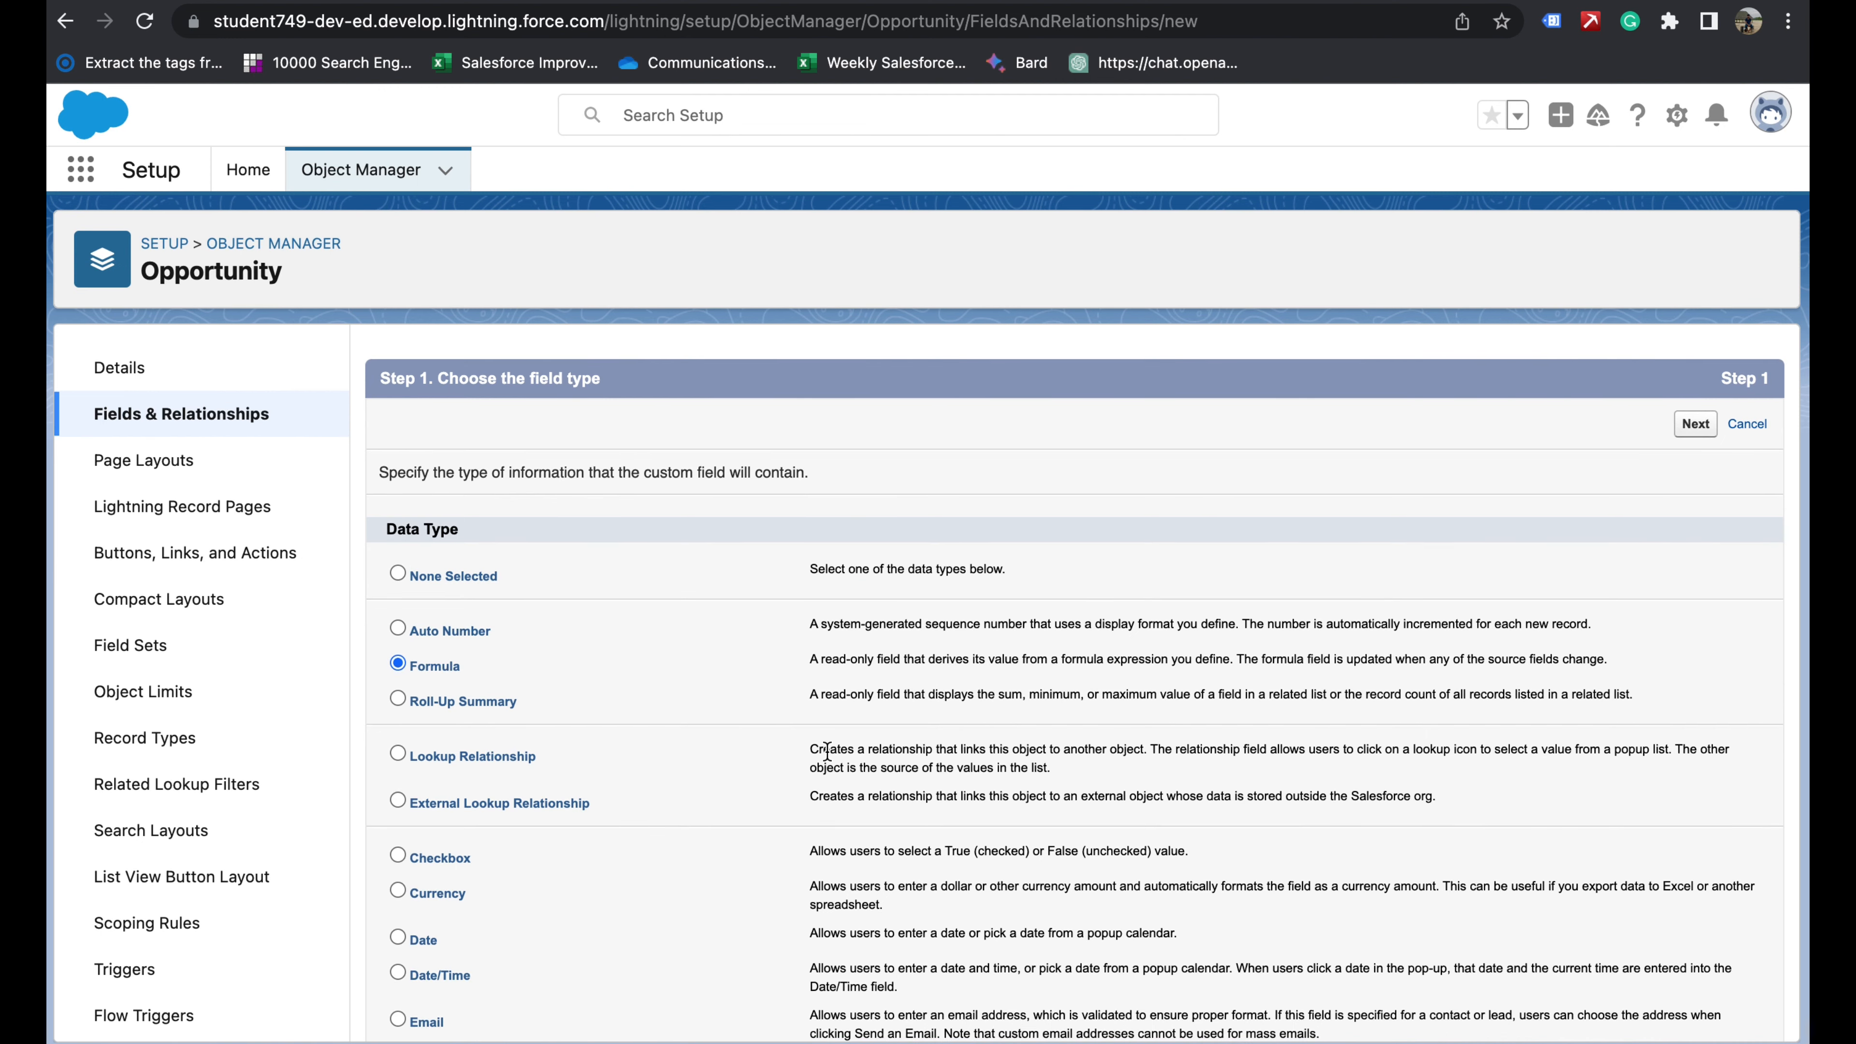
scroll(827, 752, down, 7)
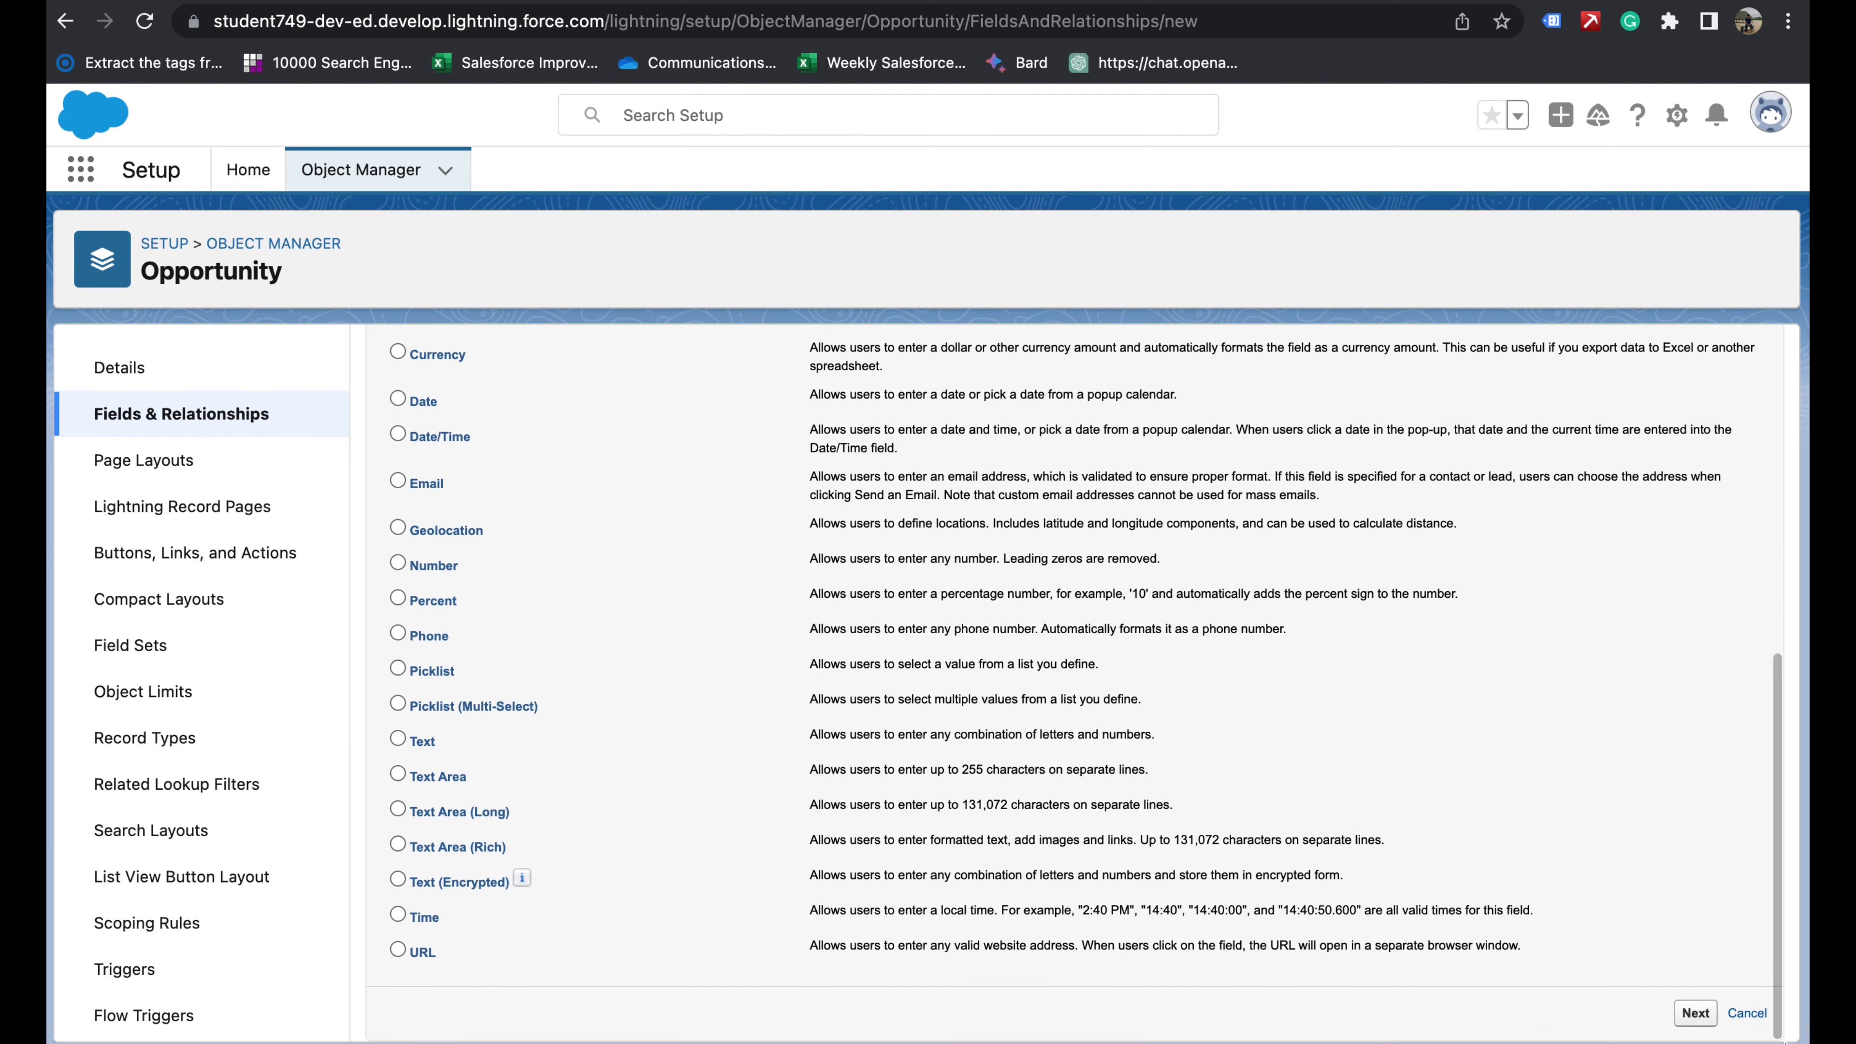
click(1695, 1013)
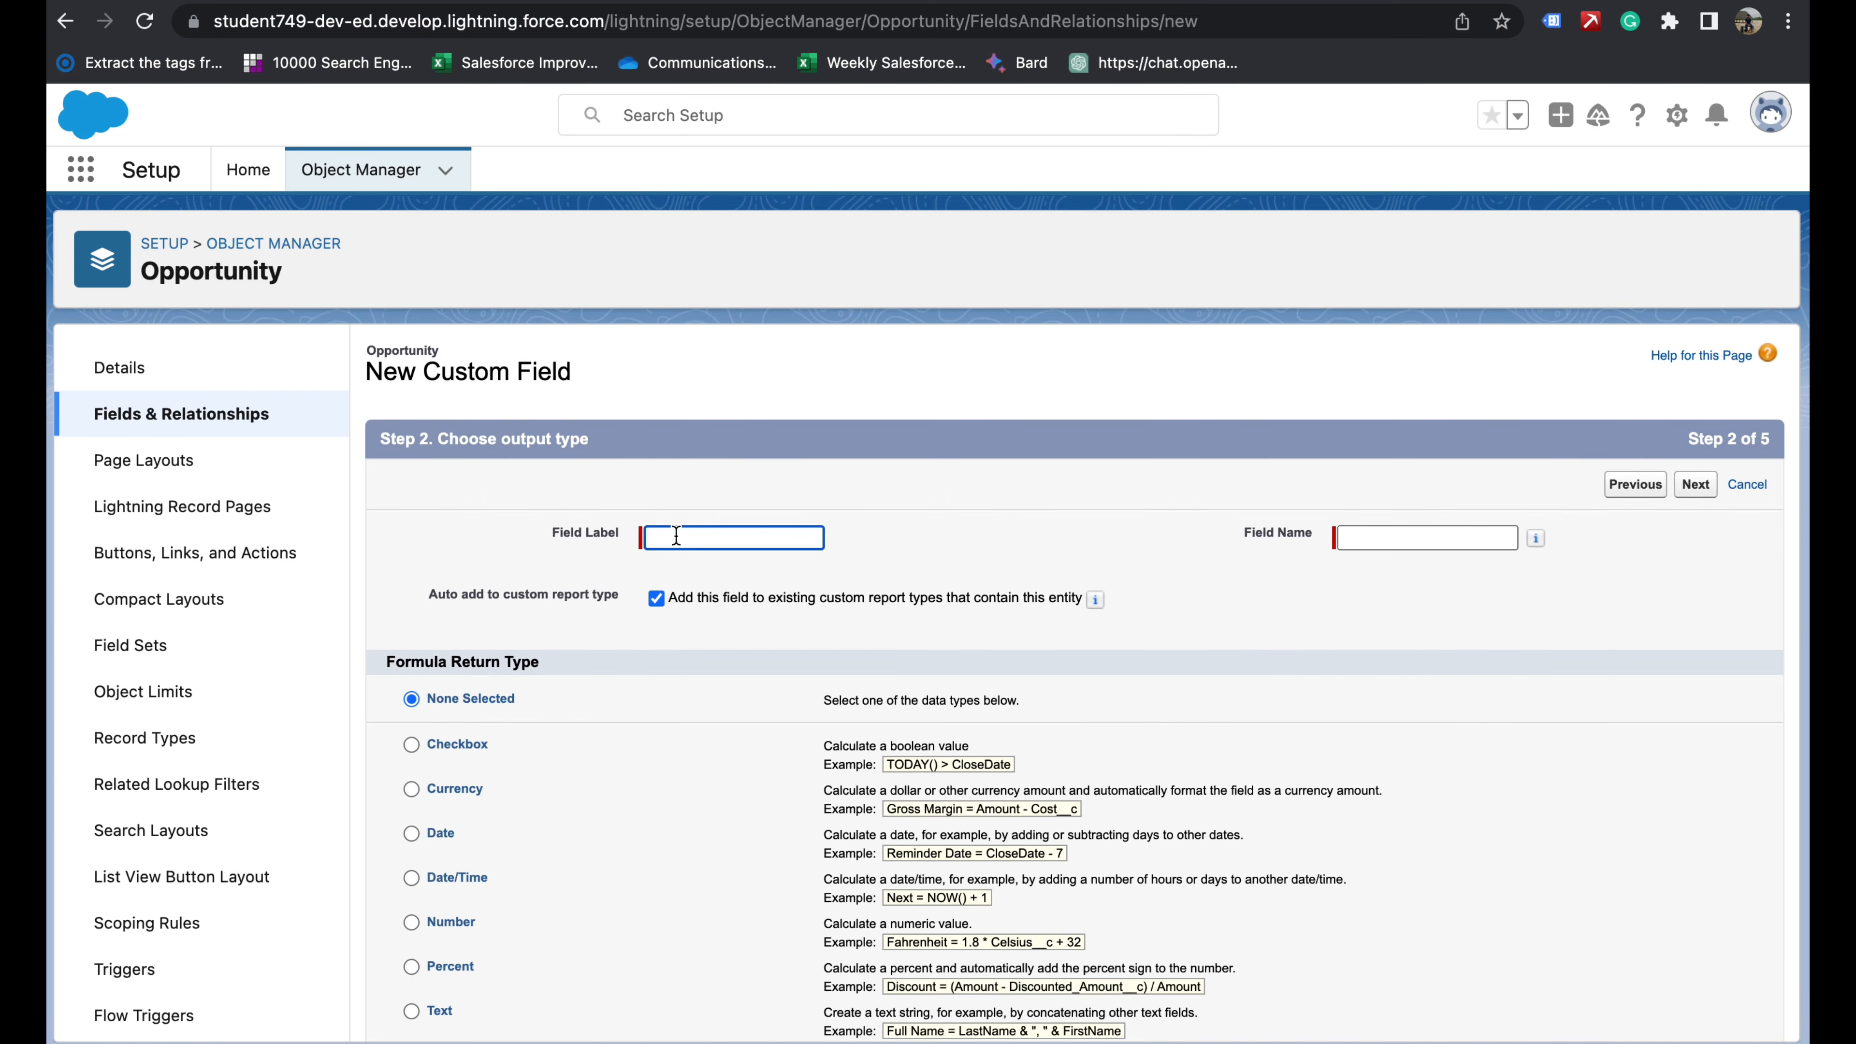
- Label the formula field "oppty Score", choose Number as the return type with its decimal places, and continue to the formula editor
text(oppty Score)
scroll(444, 847, down, 2)
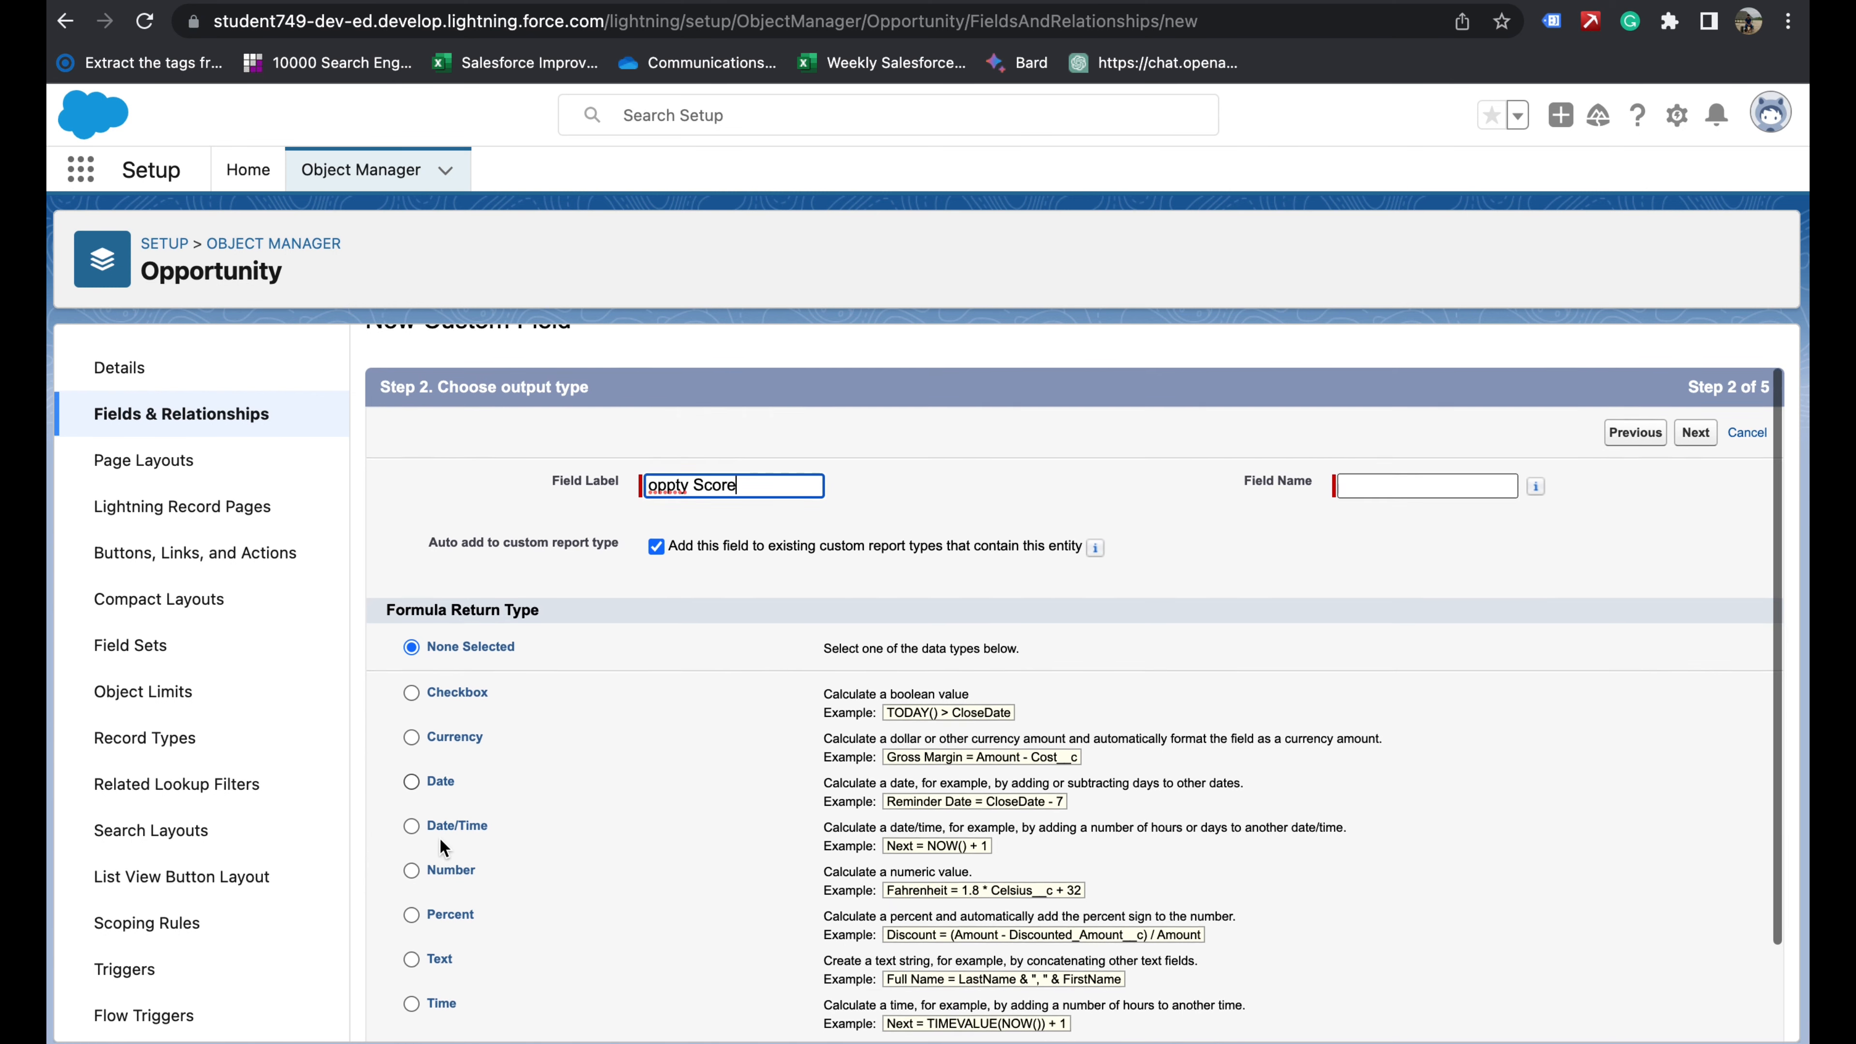
scroll(523, 765, down, 3)
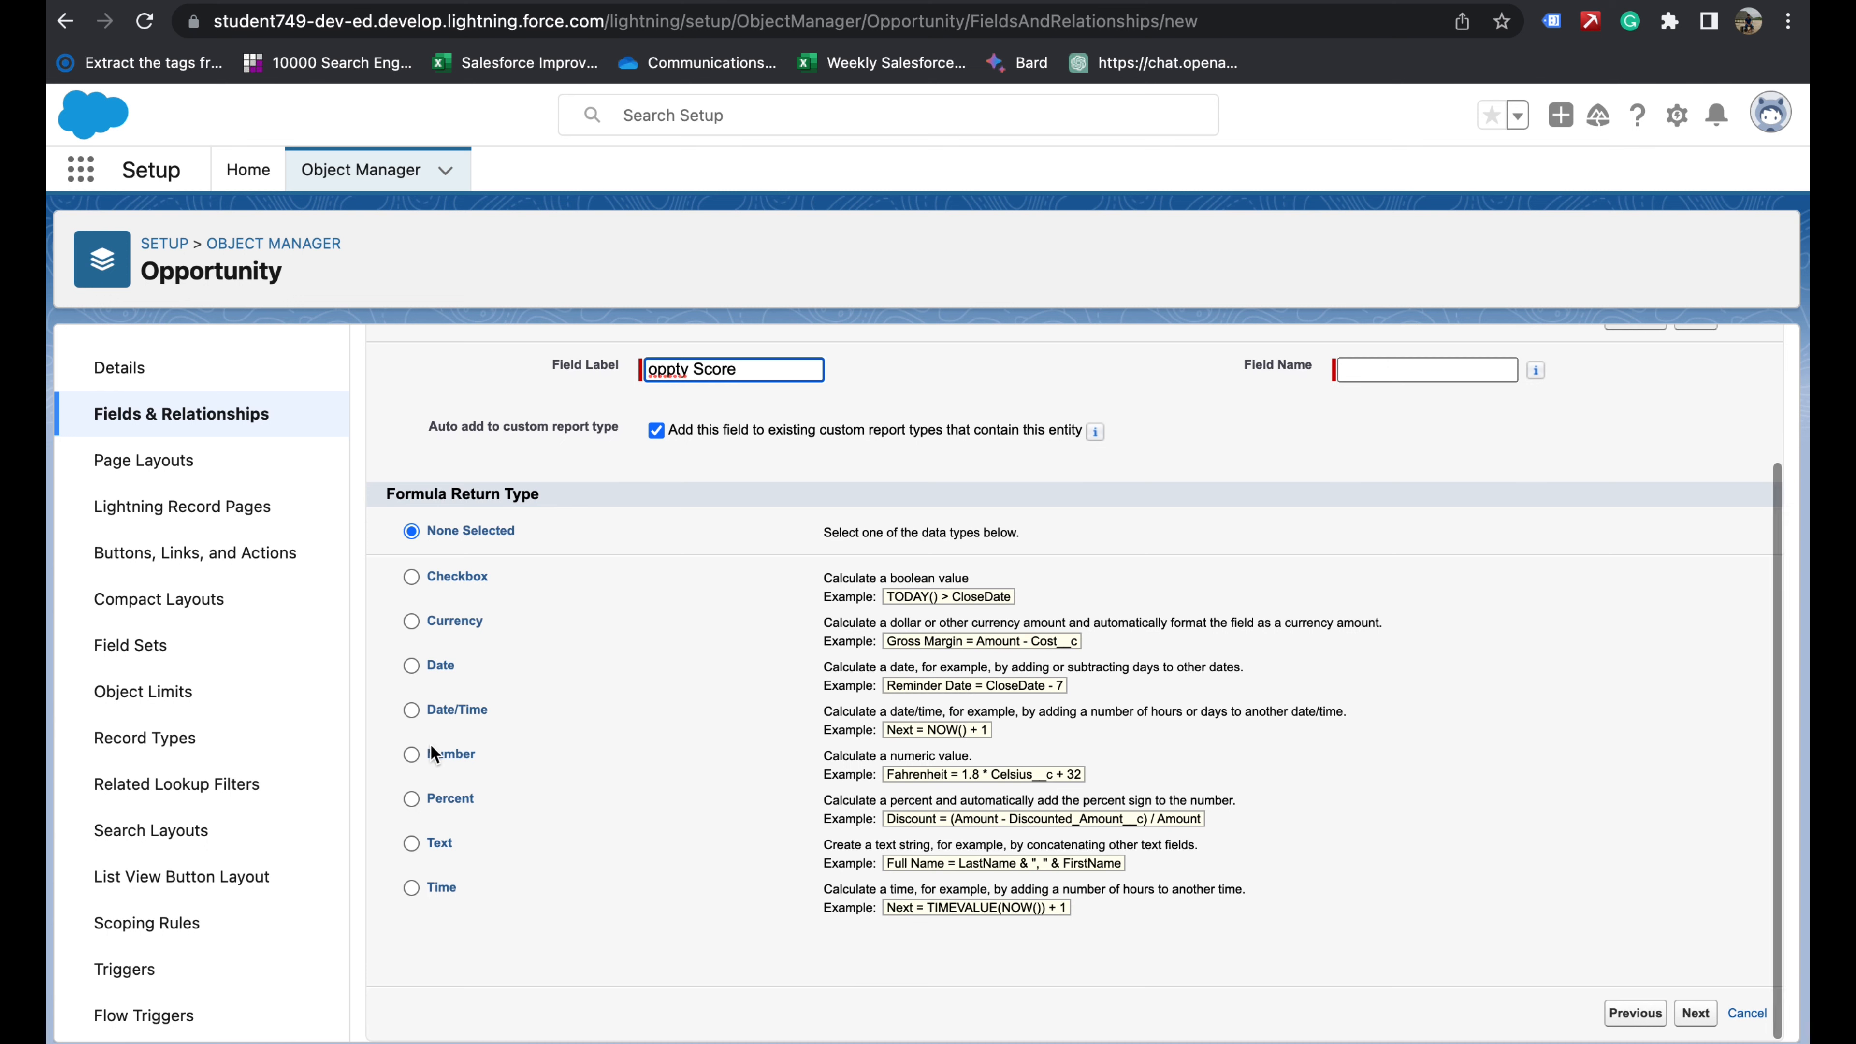
click(411, 753)
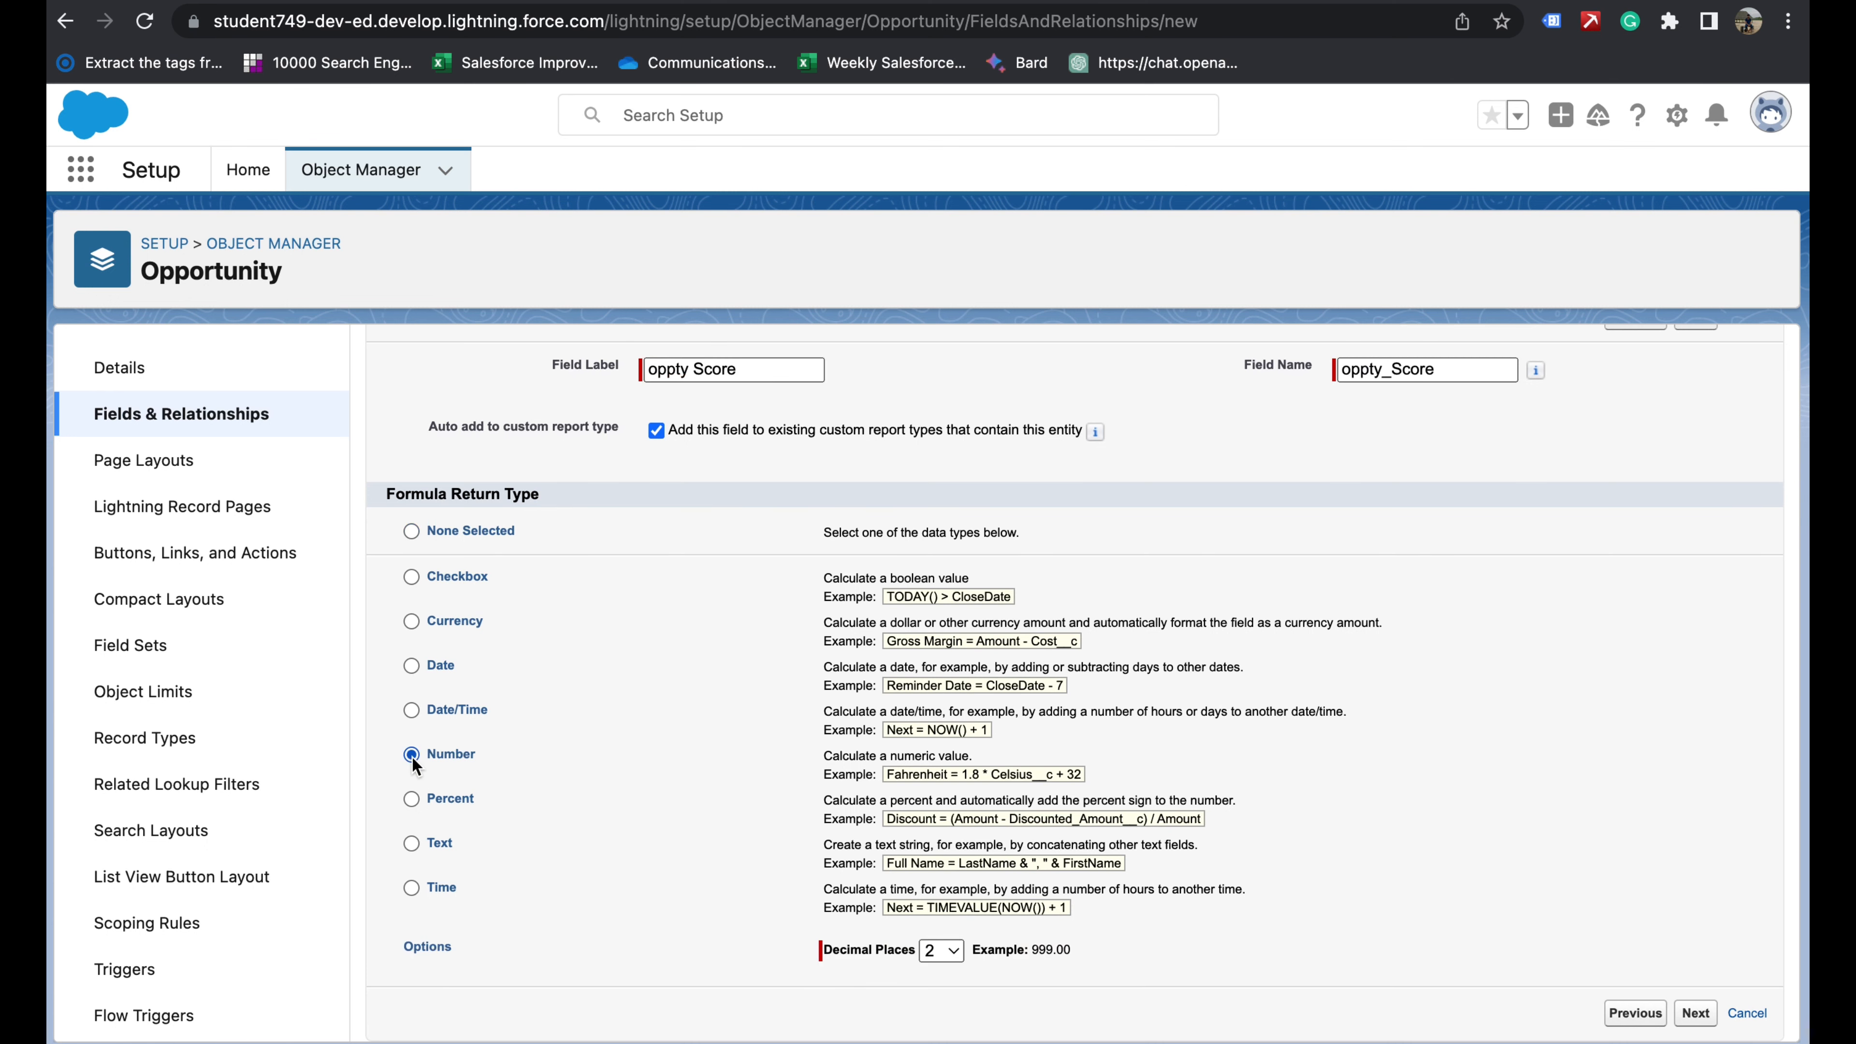
click(950, 950)
click(944, 897)
click(1697, 1018)
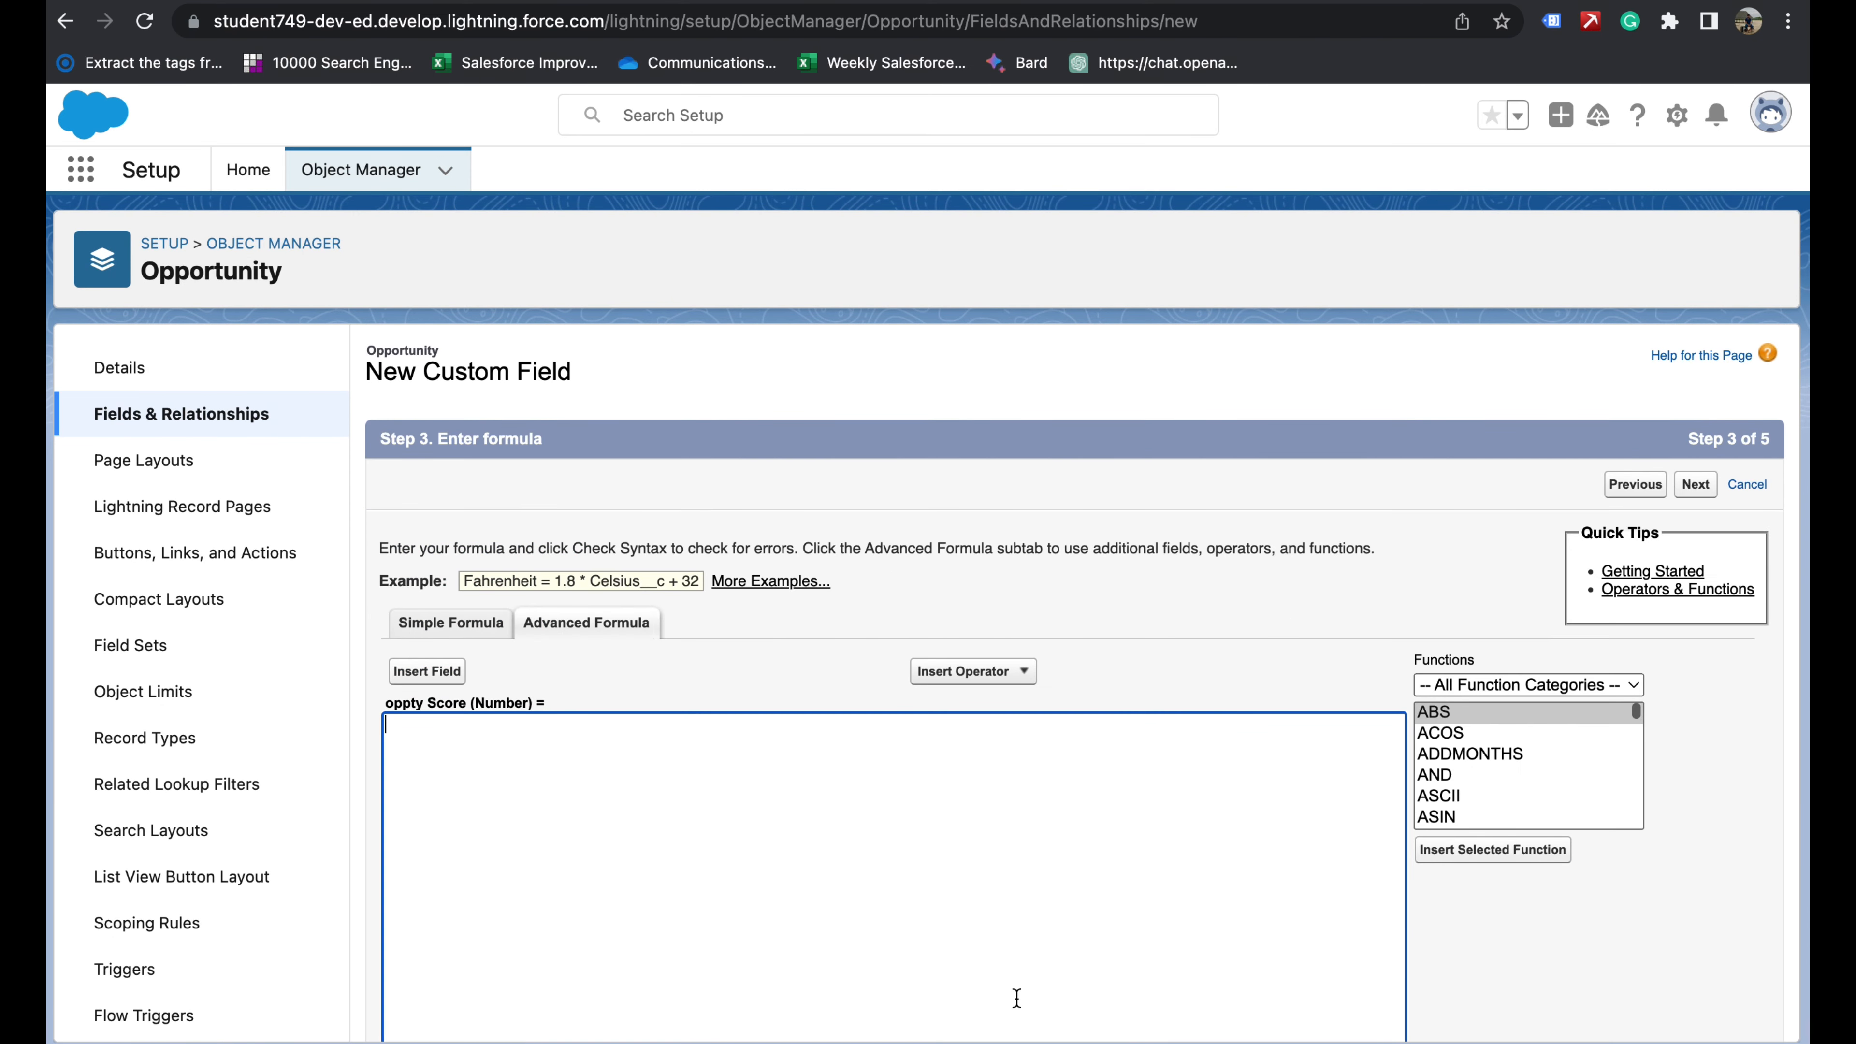
- Enter the requirement "If the Opportunity Stage is Prospecting, assign a score of 30" from the notes into the formula editor as reference text
key(ctrl+Left)
key(ctrl+Left)
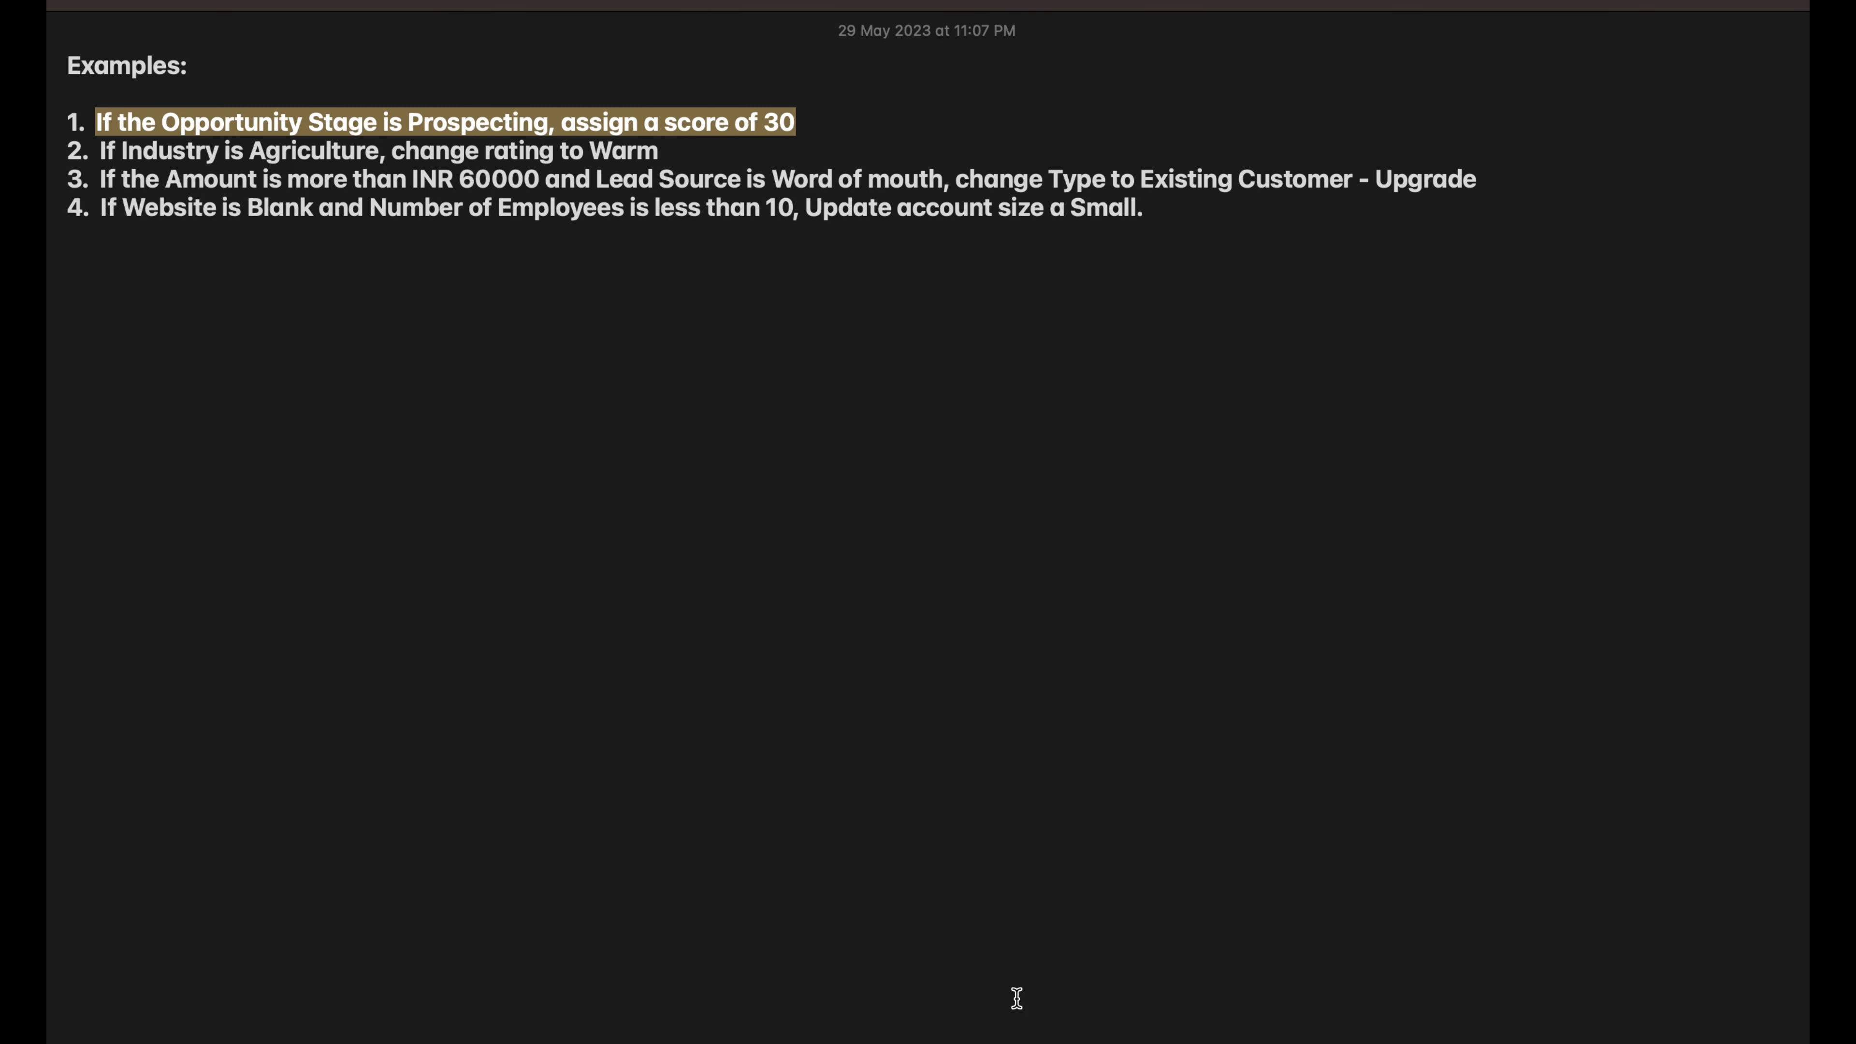
key(ctrl+Right)
key(ctrl+Right)
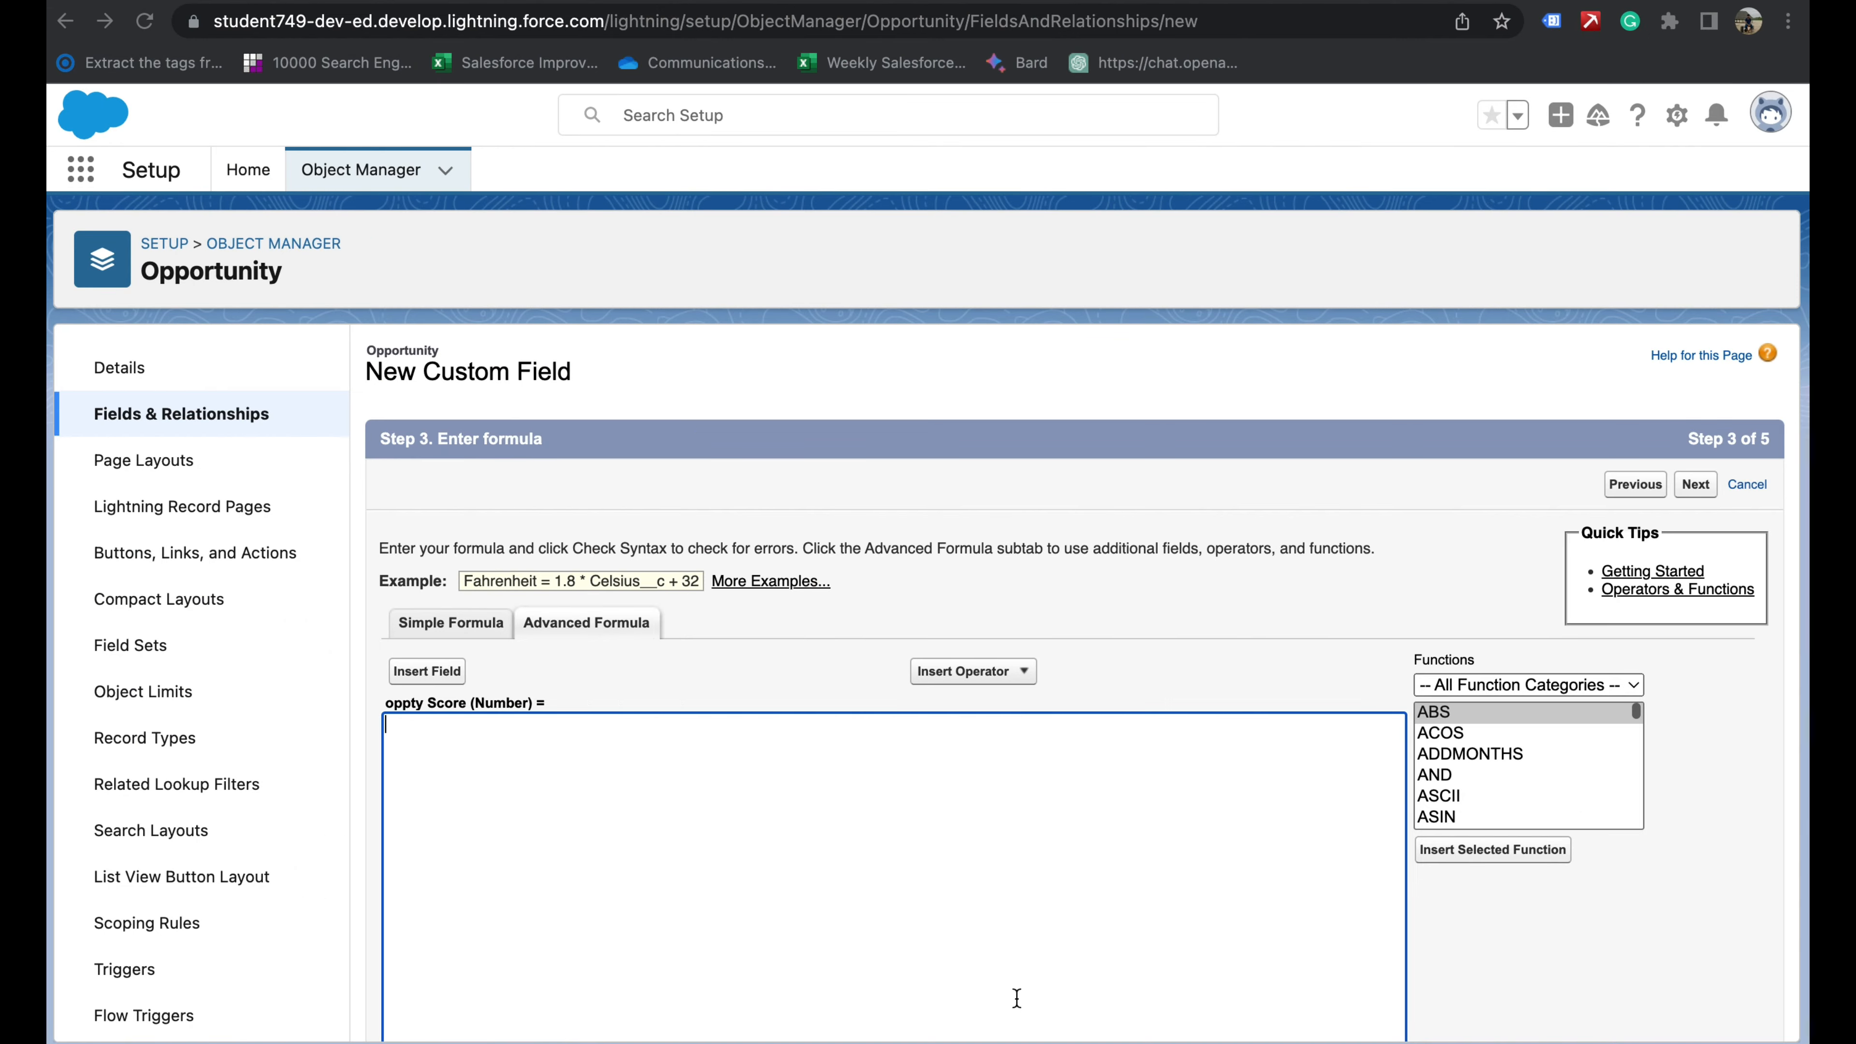
click(785, 921)
text(If the Opportunity Stage is Prospecting, assign a score of 30)
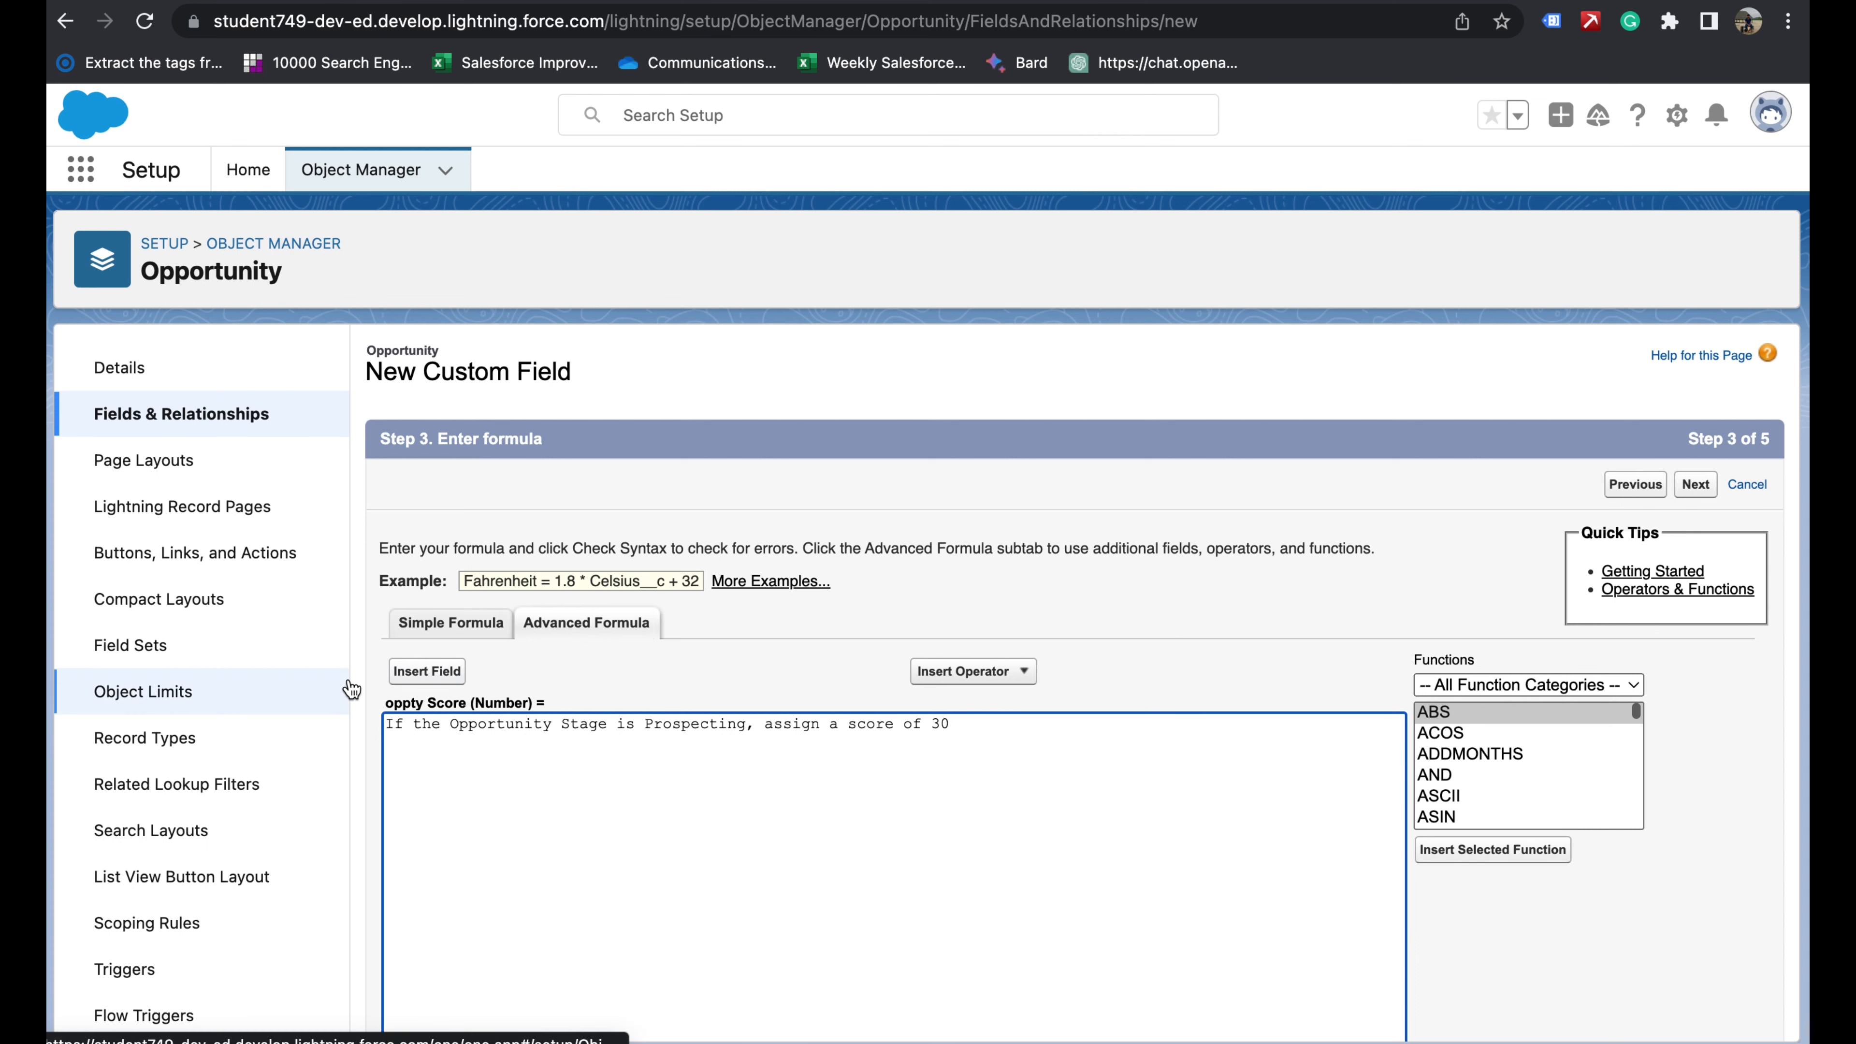
- Insert the Opportunity Stage field (StageName) into the formula and place it a few lines below the requirement text
click(427, 672)
scroll(863, 717, down, 10)
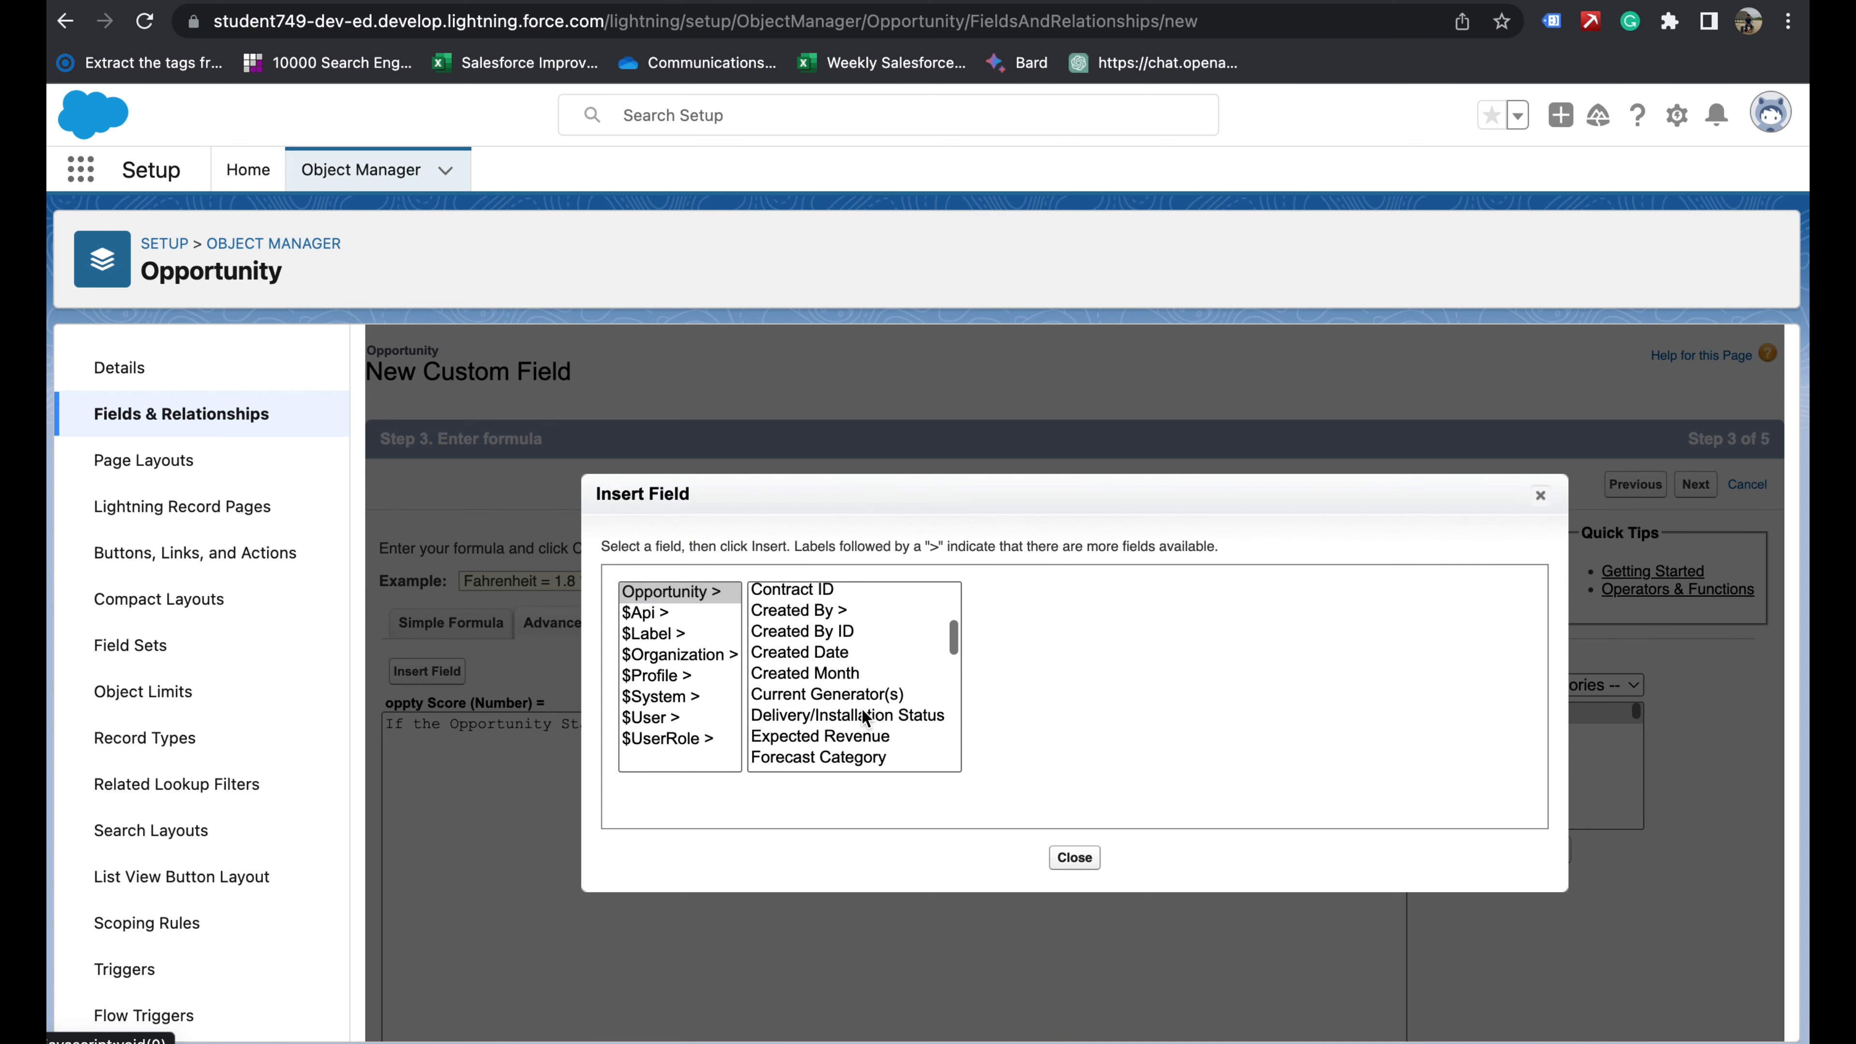
scroll(862, 717, down, 3)
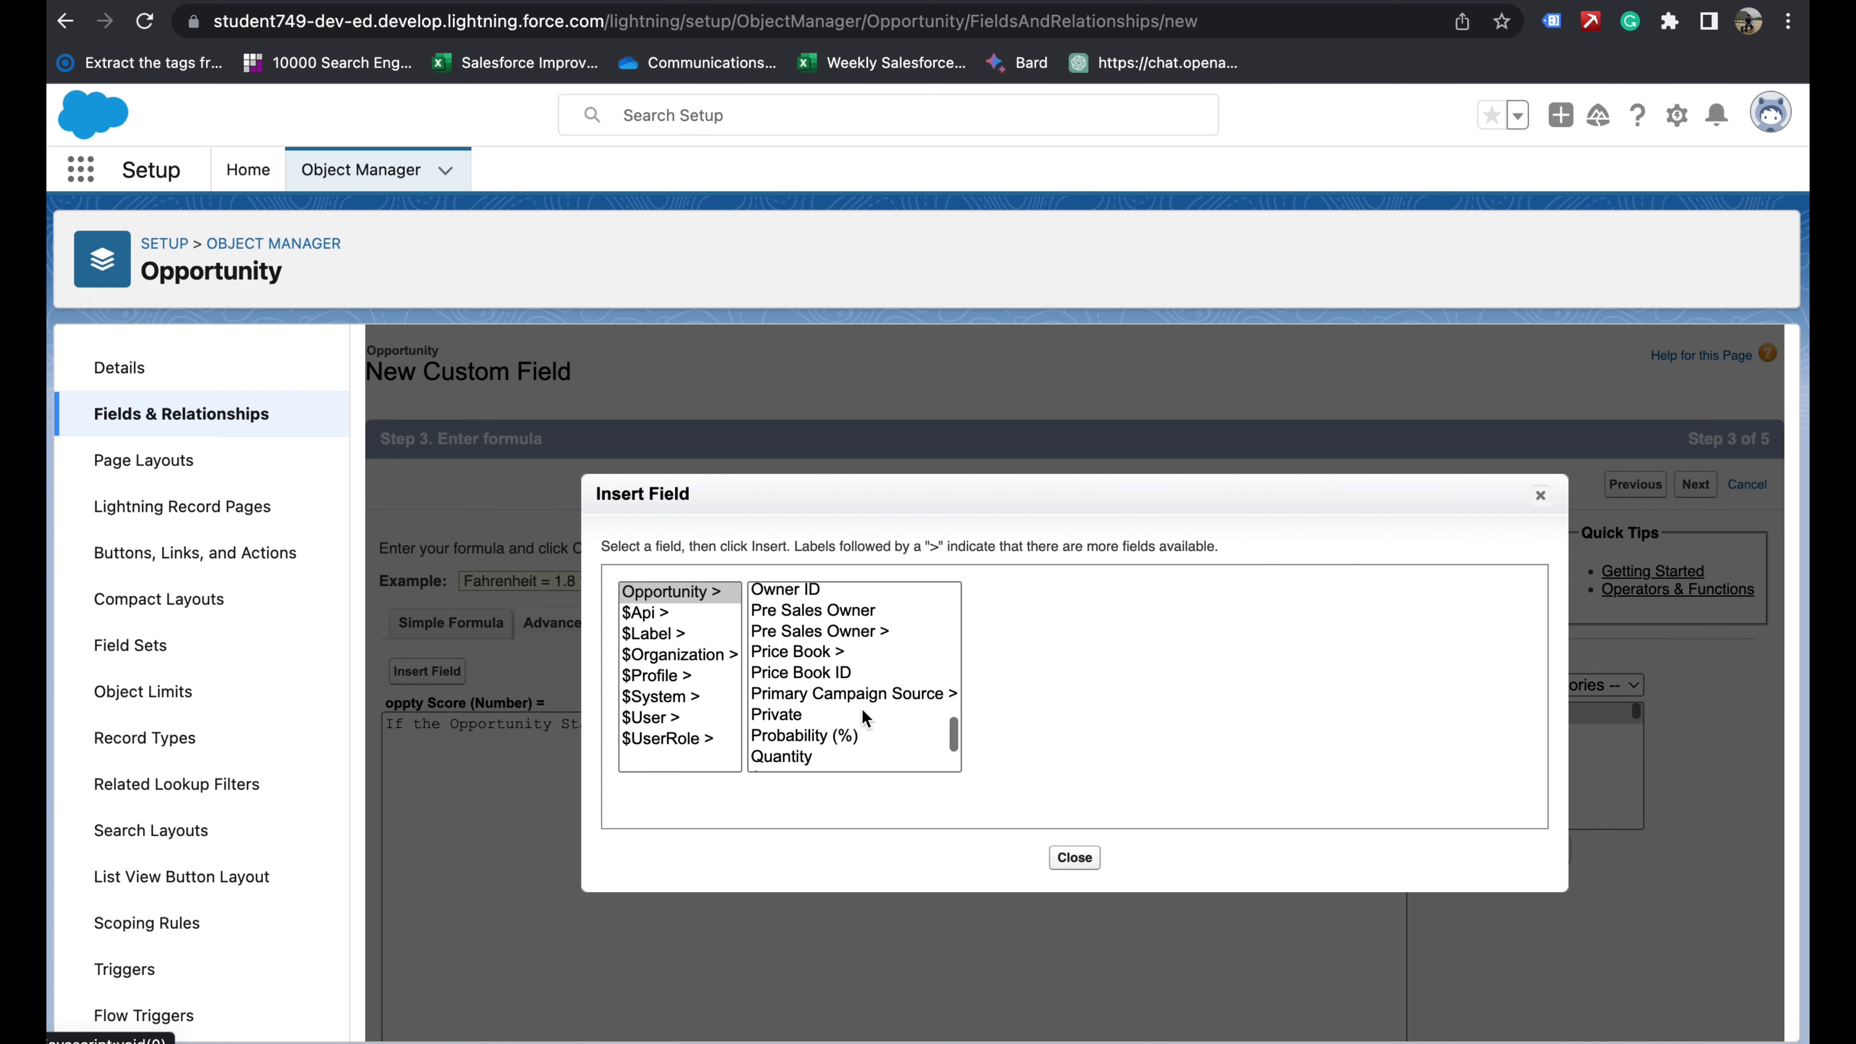
click(769, 719)
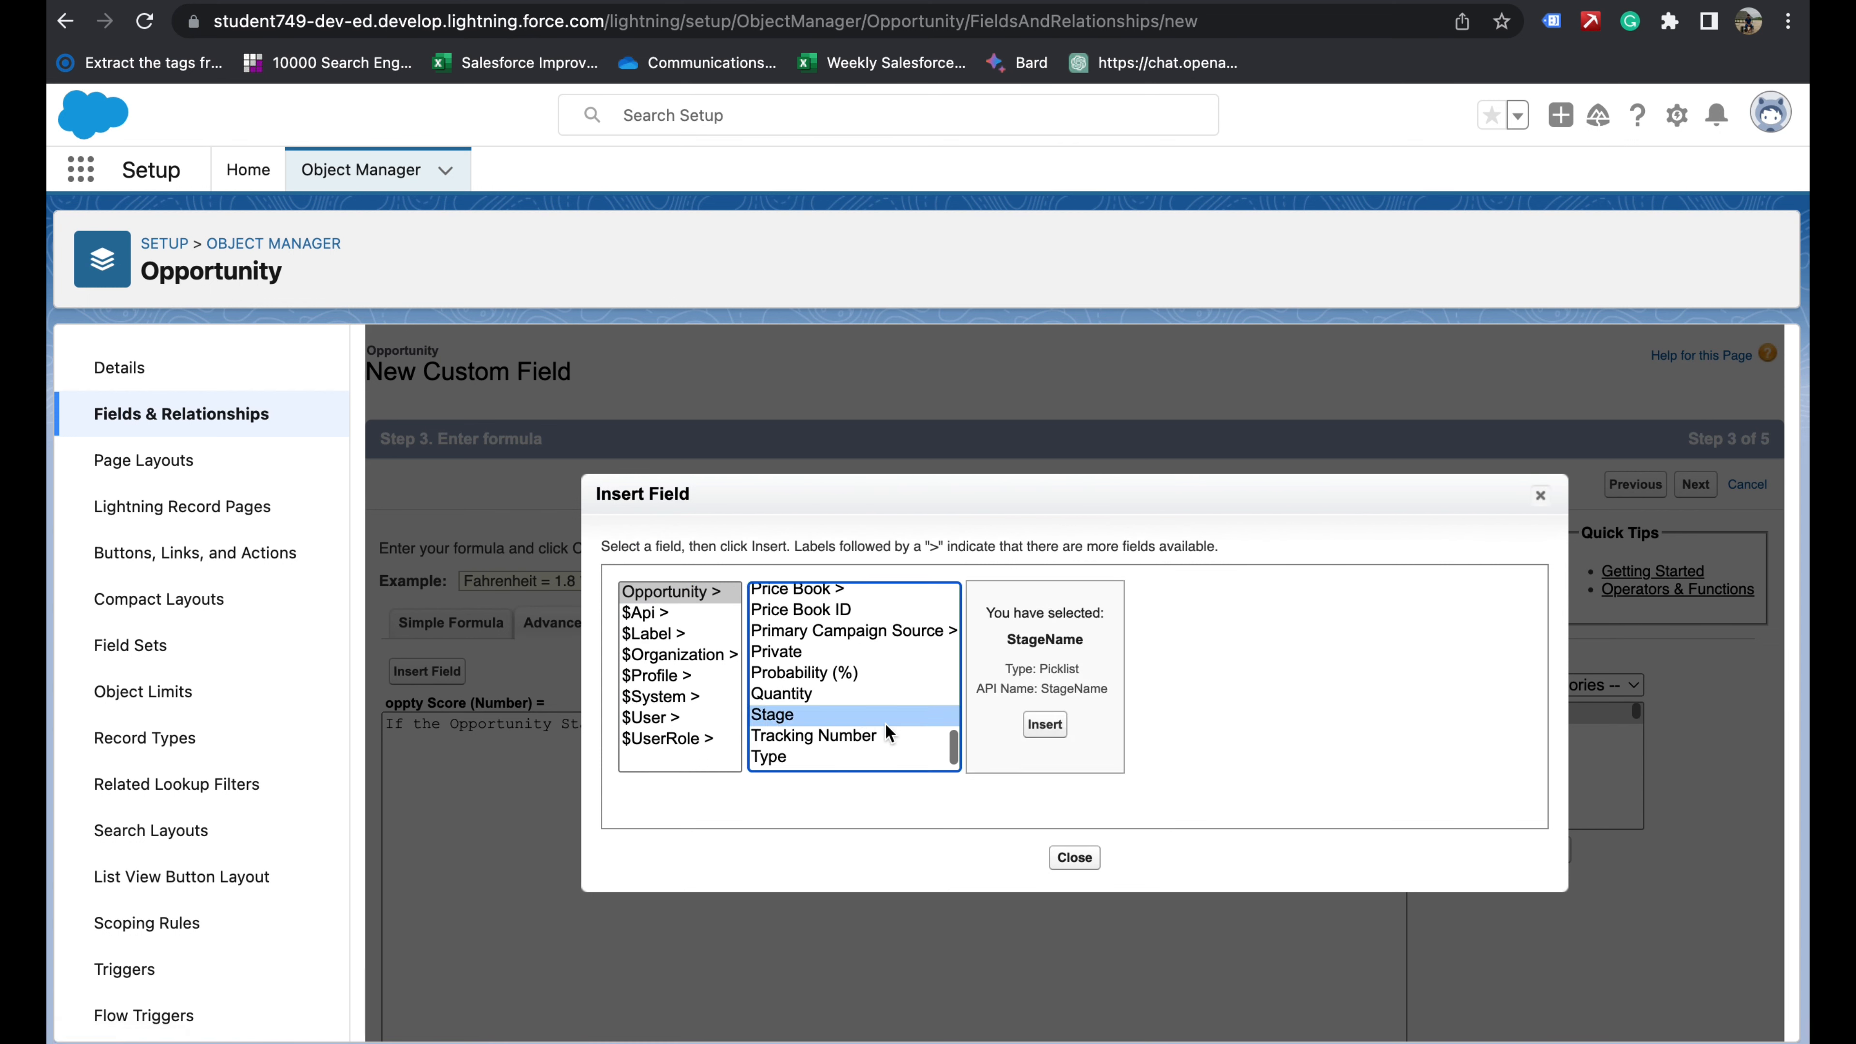
click(1045, 730)
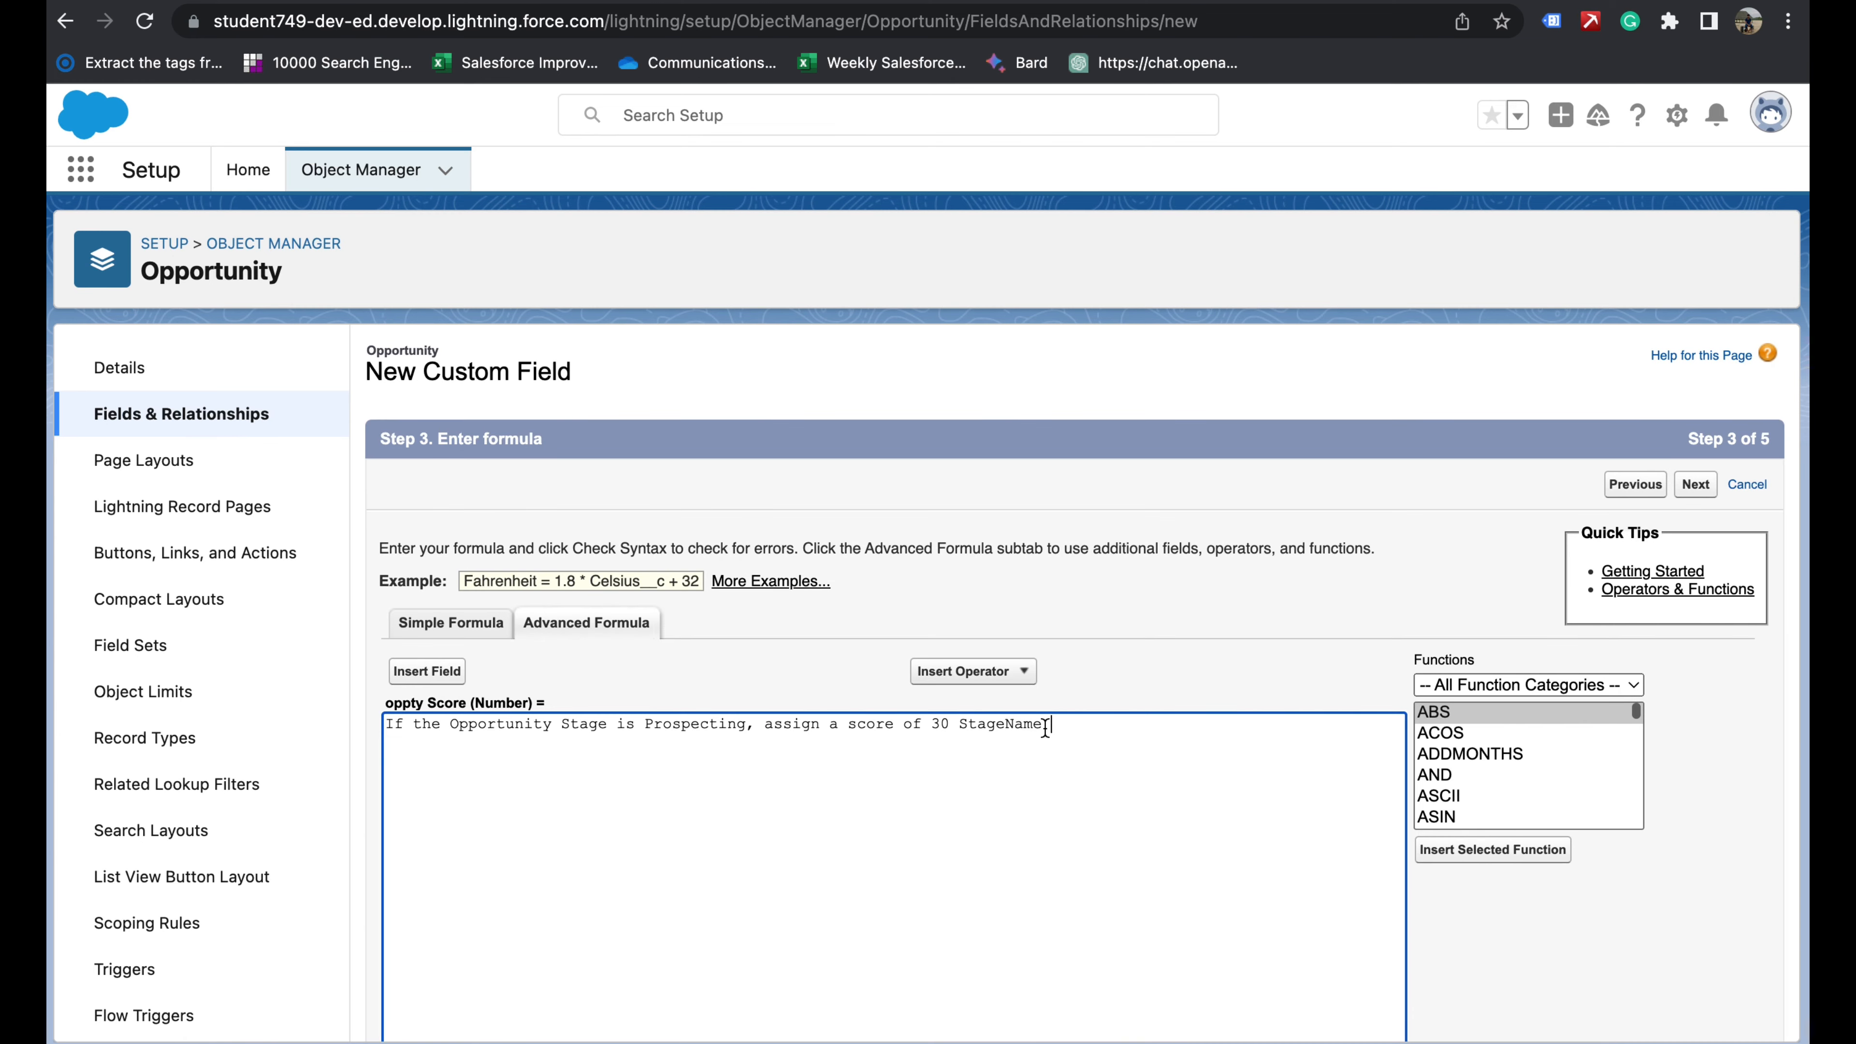
click(959, 724)
key(Return)
key(Return)
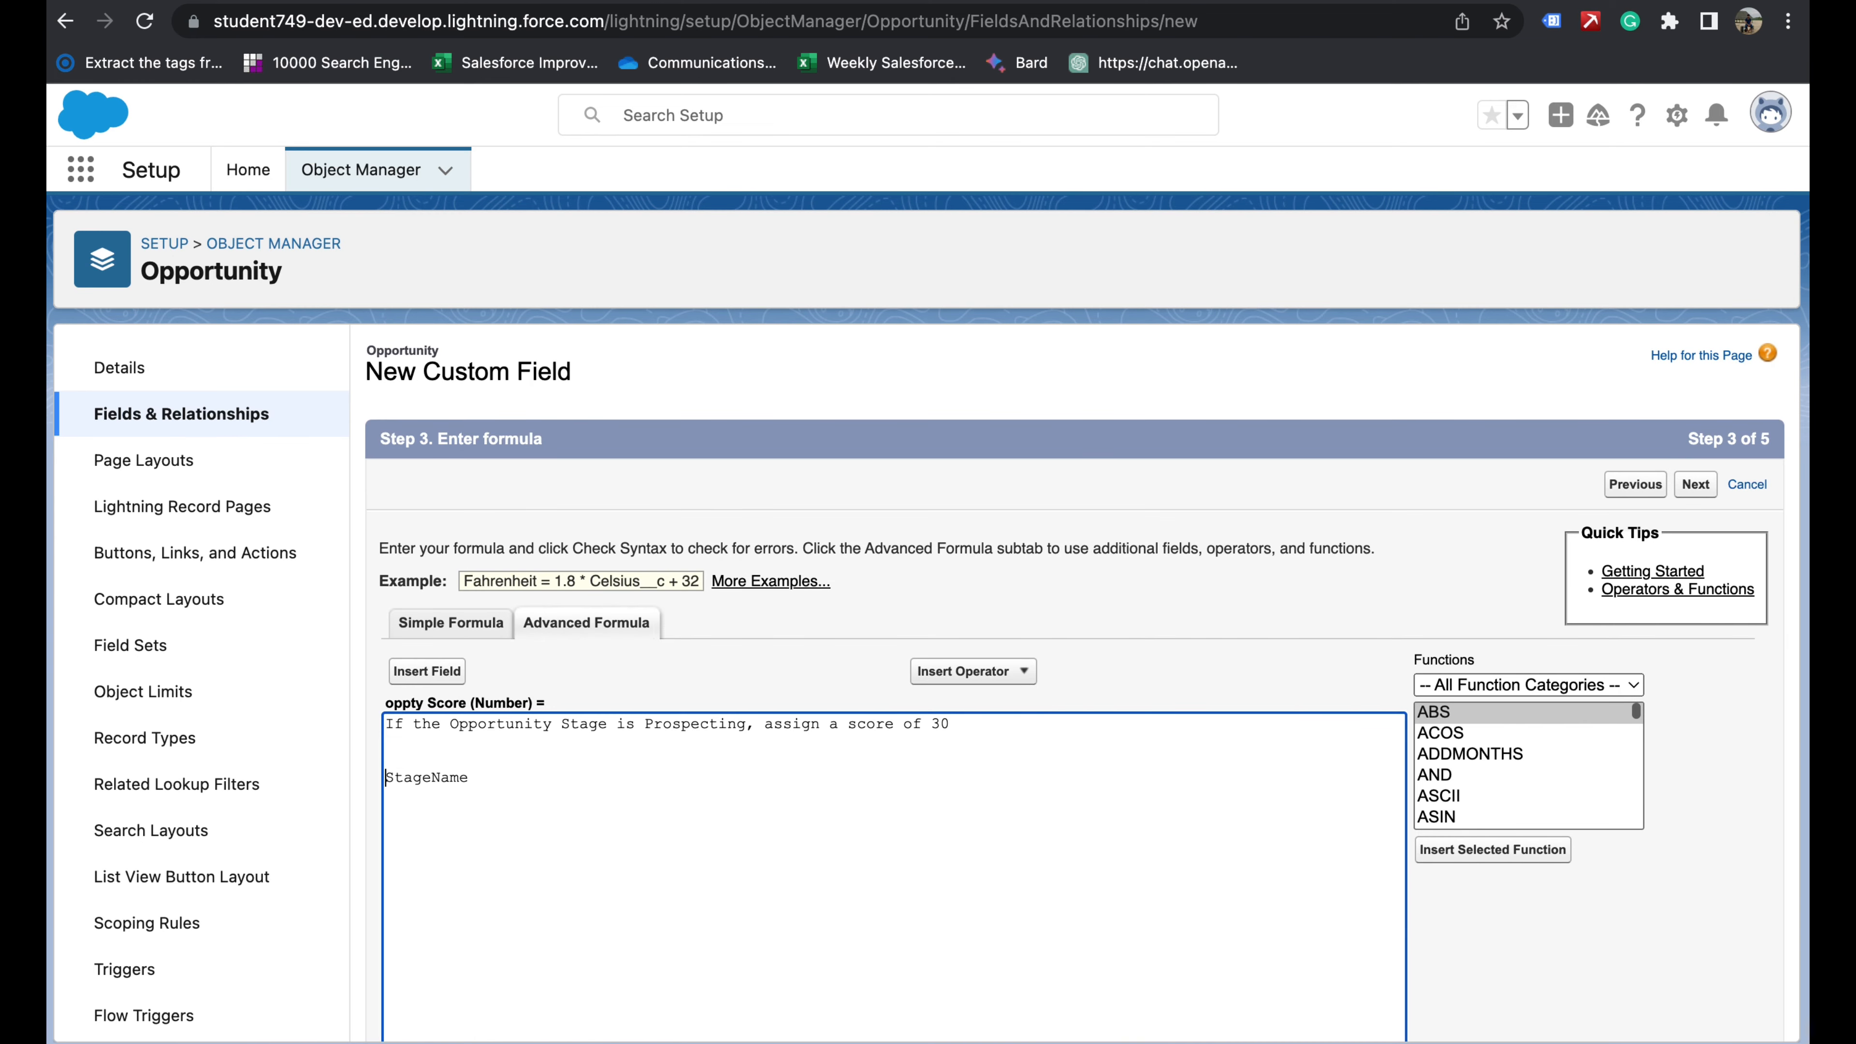
key(Return)
- Complete the StageName line so that it reads StageName = 'Prospecting',30,0
click(479, 800)
text(=)
key(BackSpace)
text(= ''Prosec)
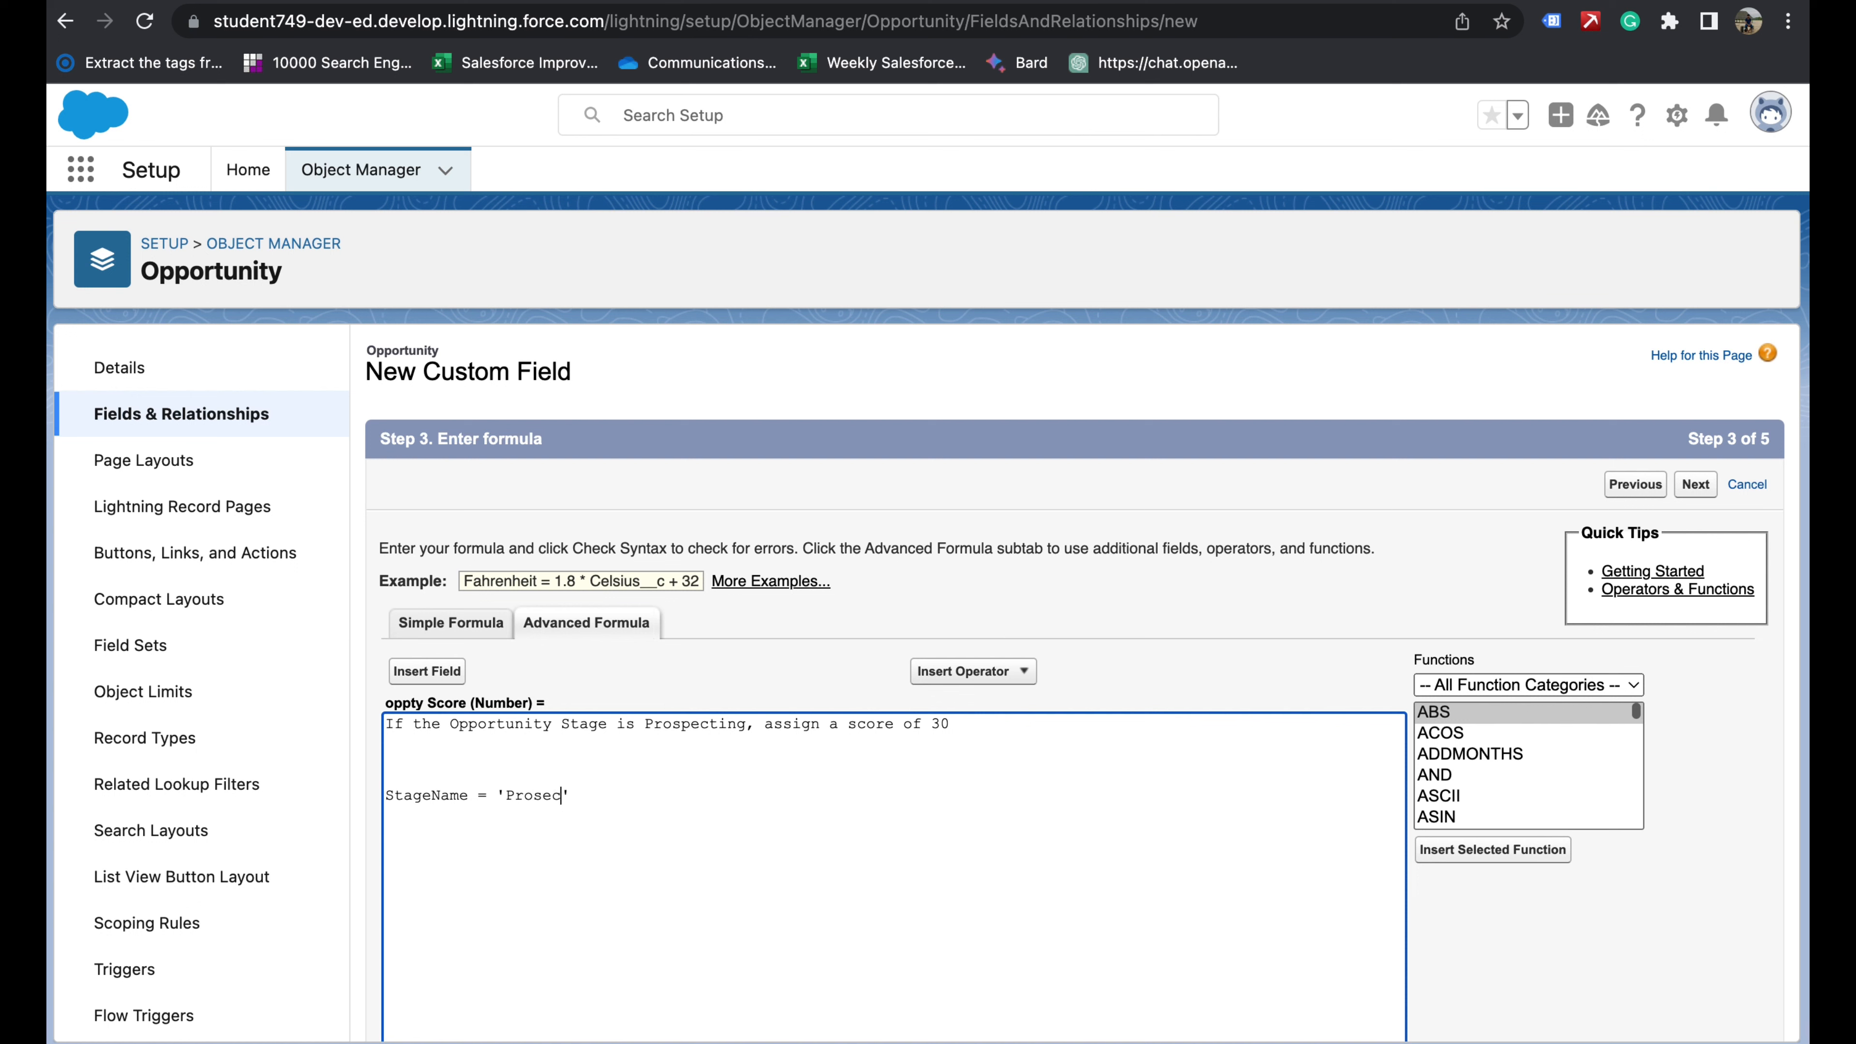
key(BackSpace)
key(BackSpace)
text(pecting)
text(30,0)
- Insert the logical IF function template on a blank line between the requirement text and the StageName expression
drag(678, 797, 389, 802)
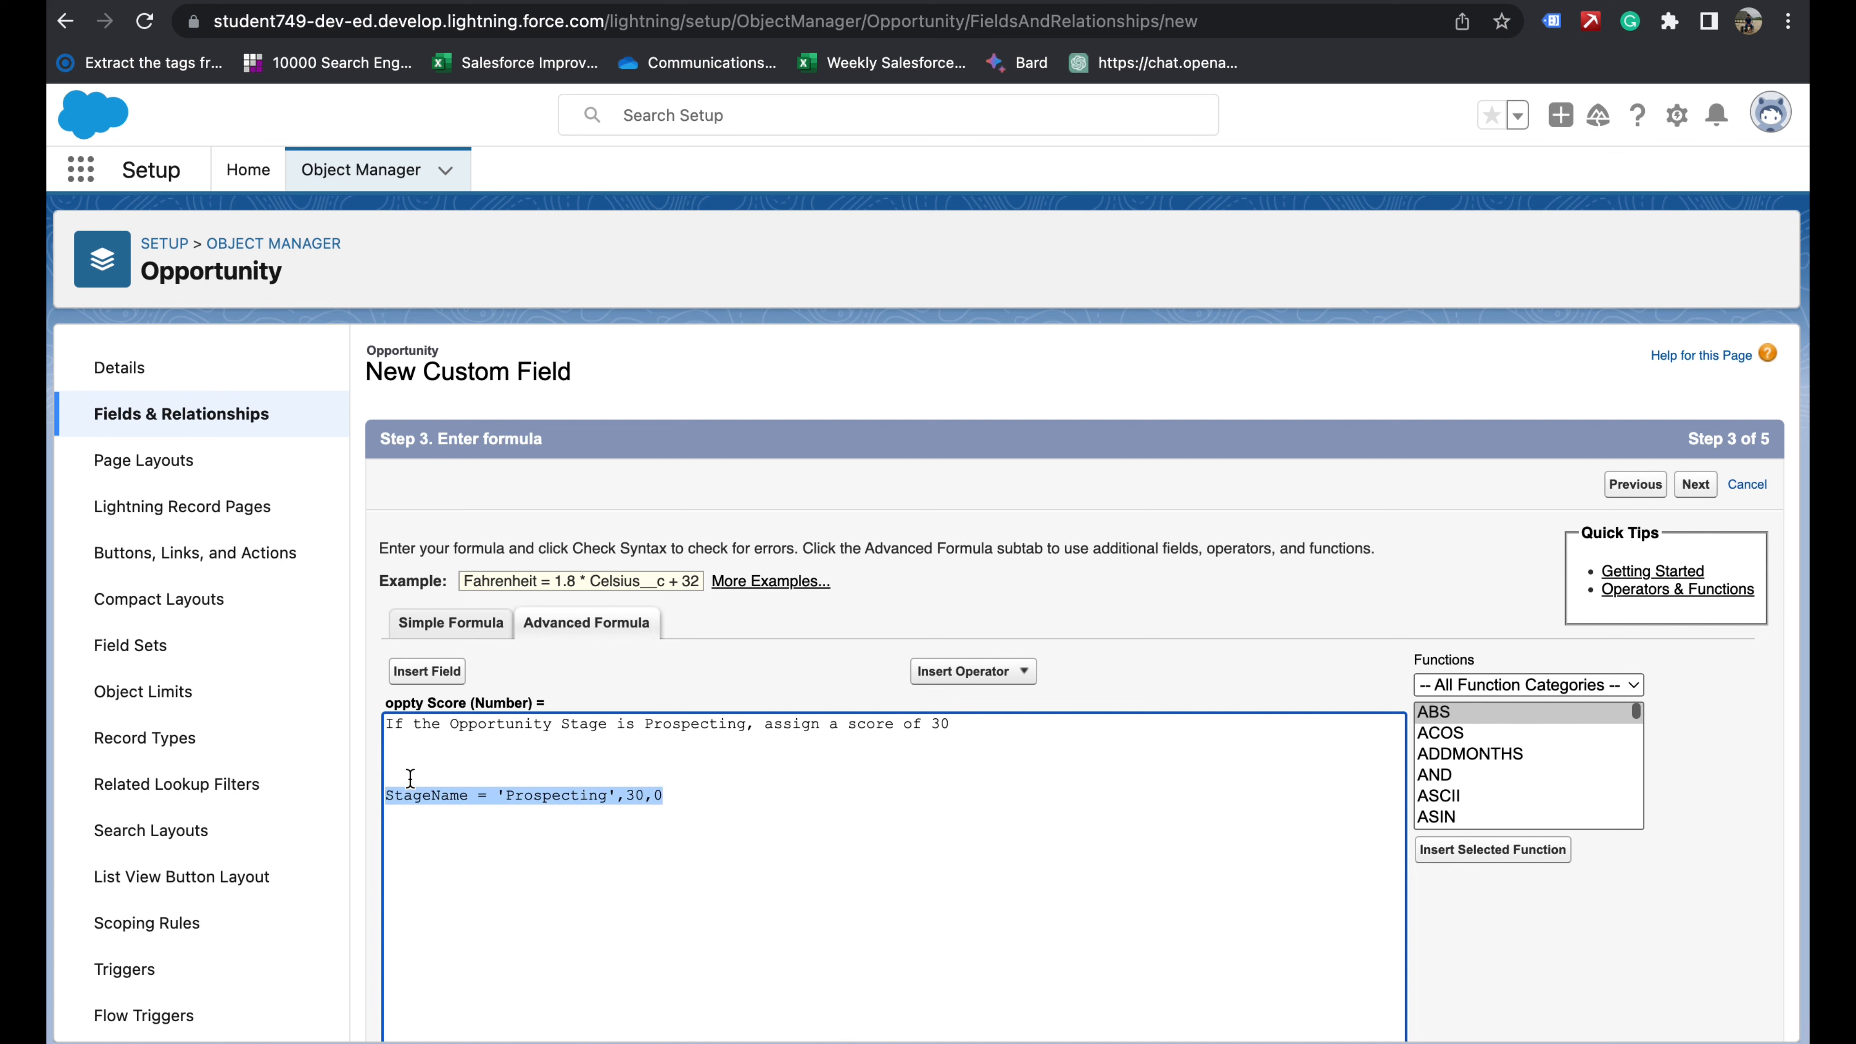
click(400, 768)
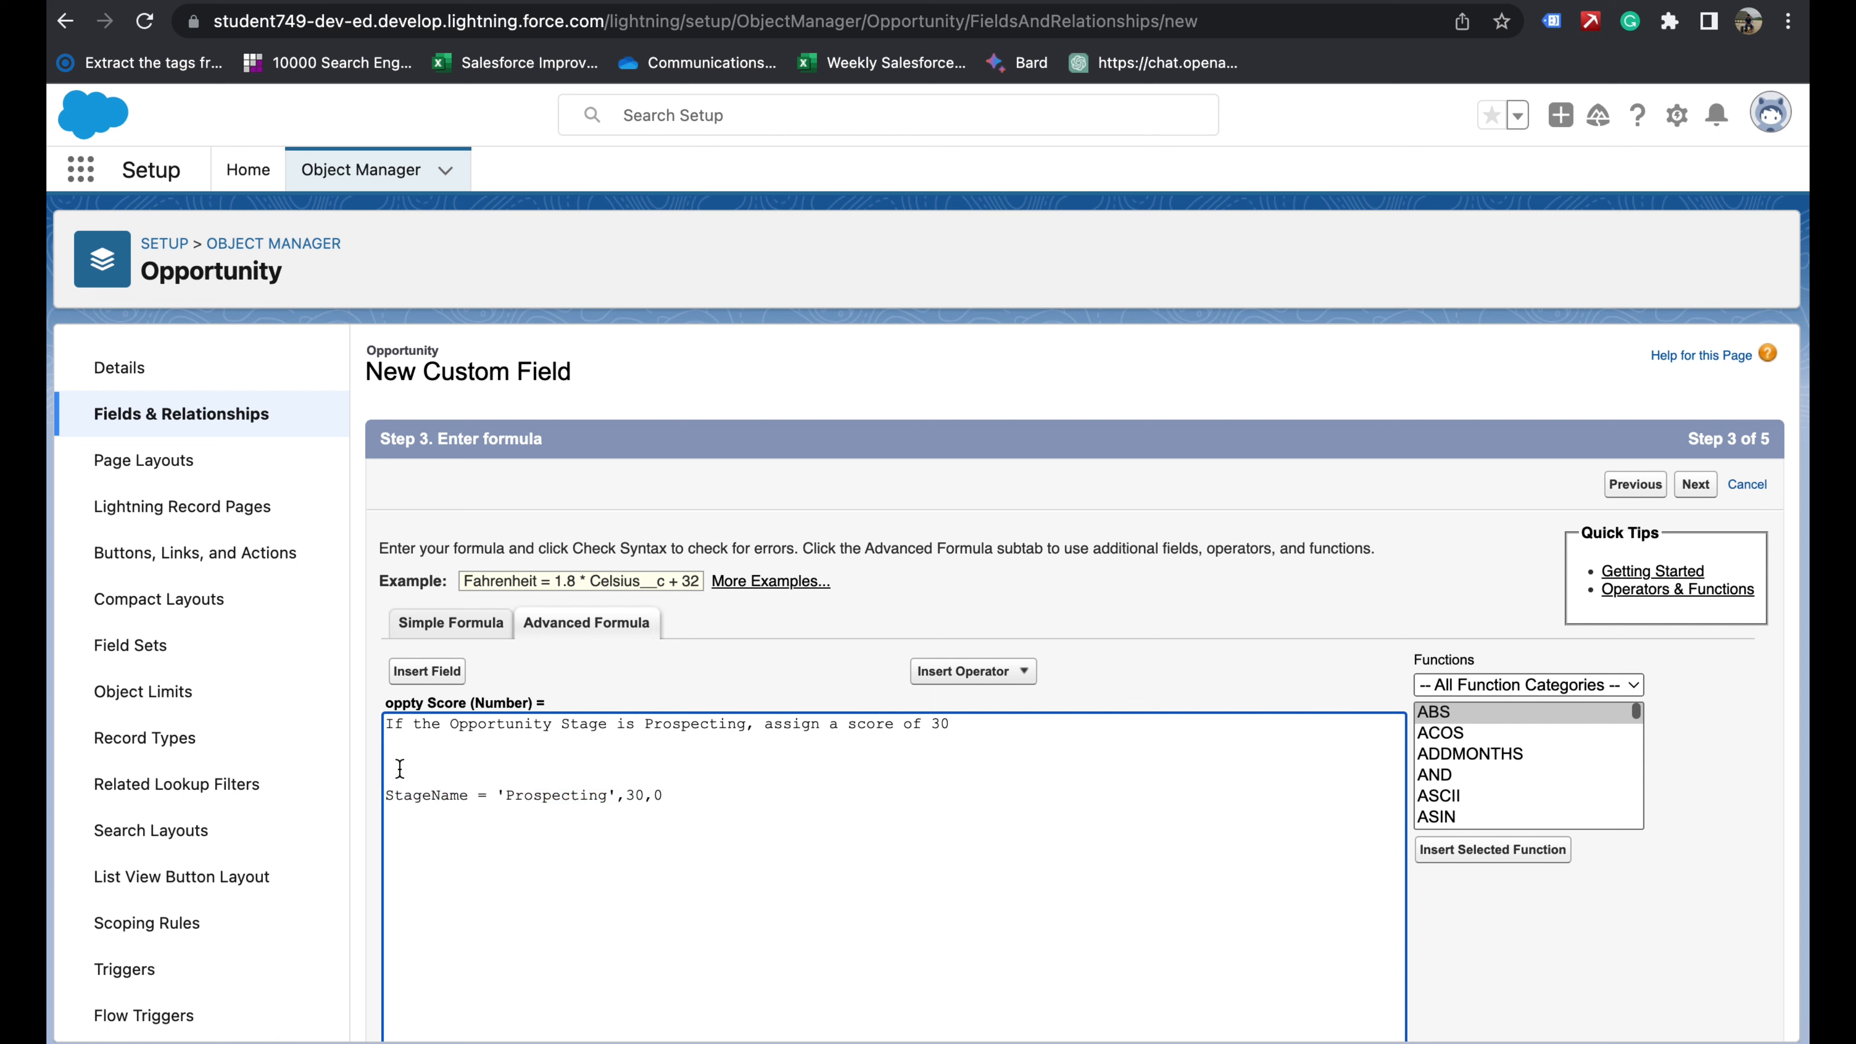
key(Return)
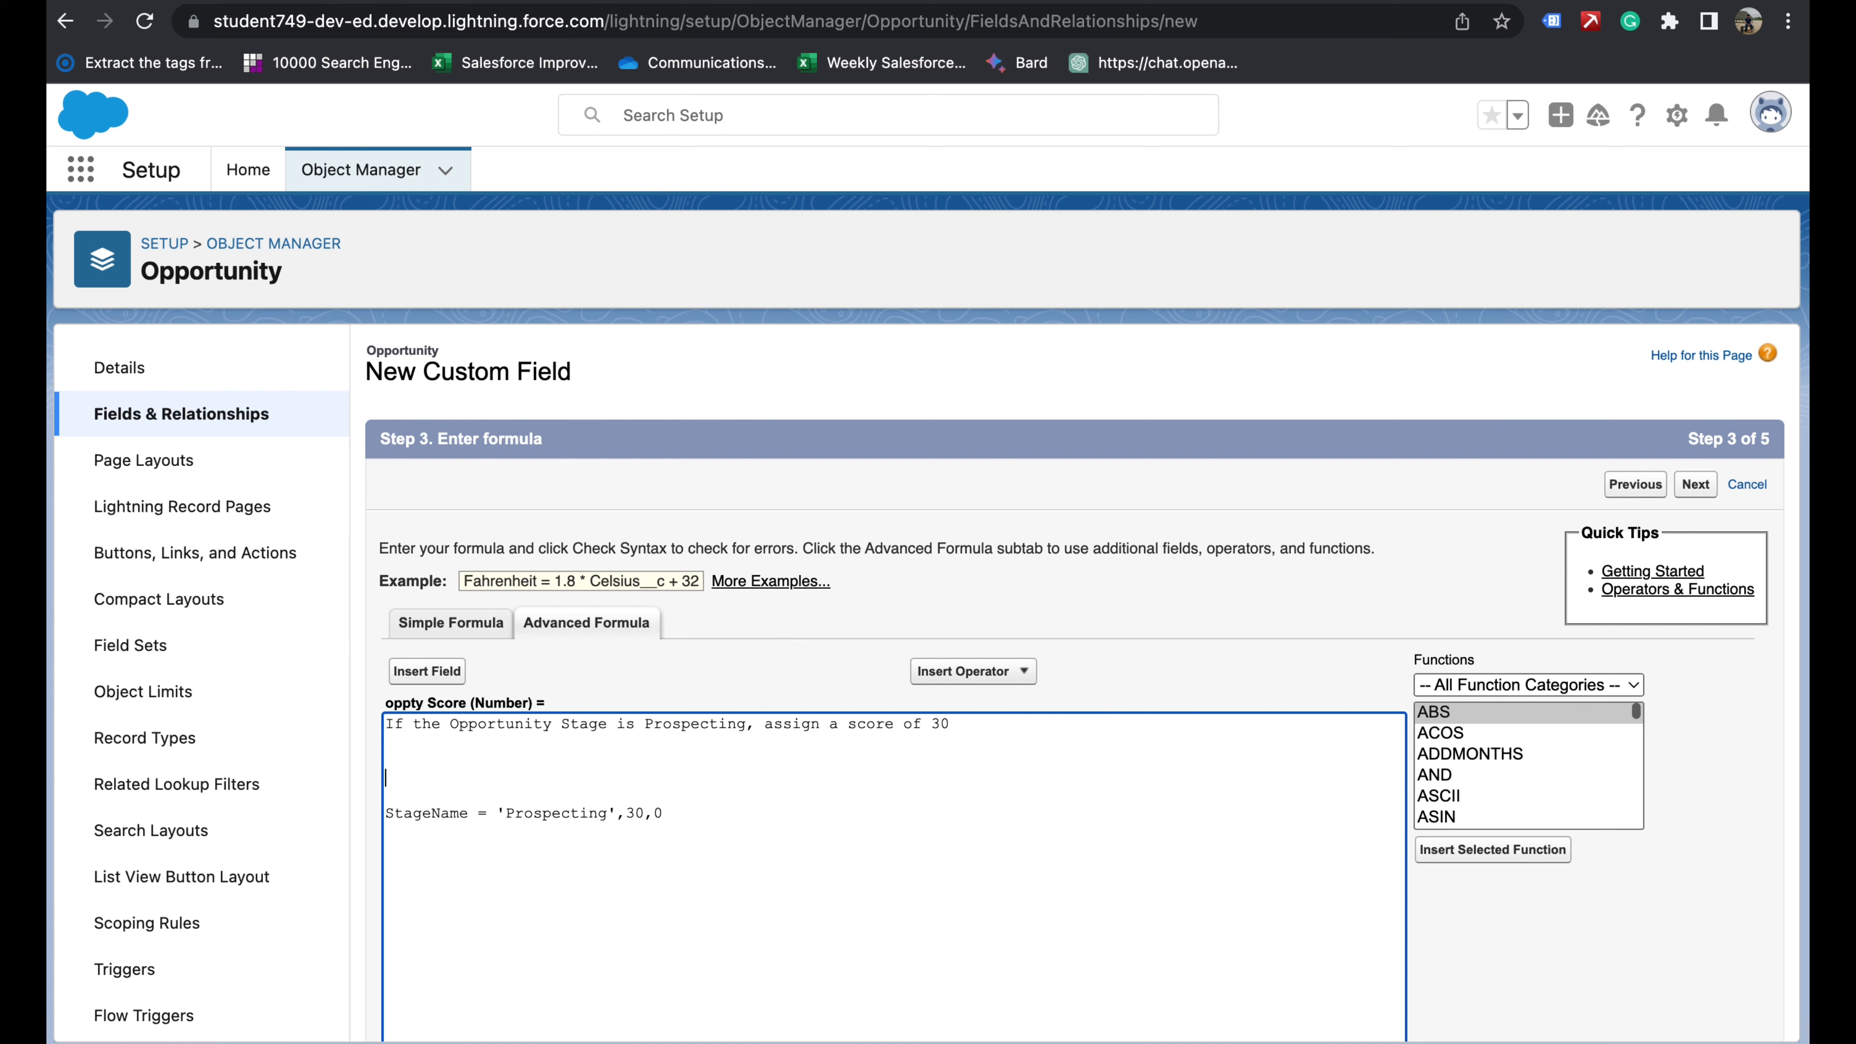
click(1571, 685)
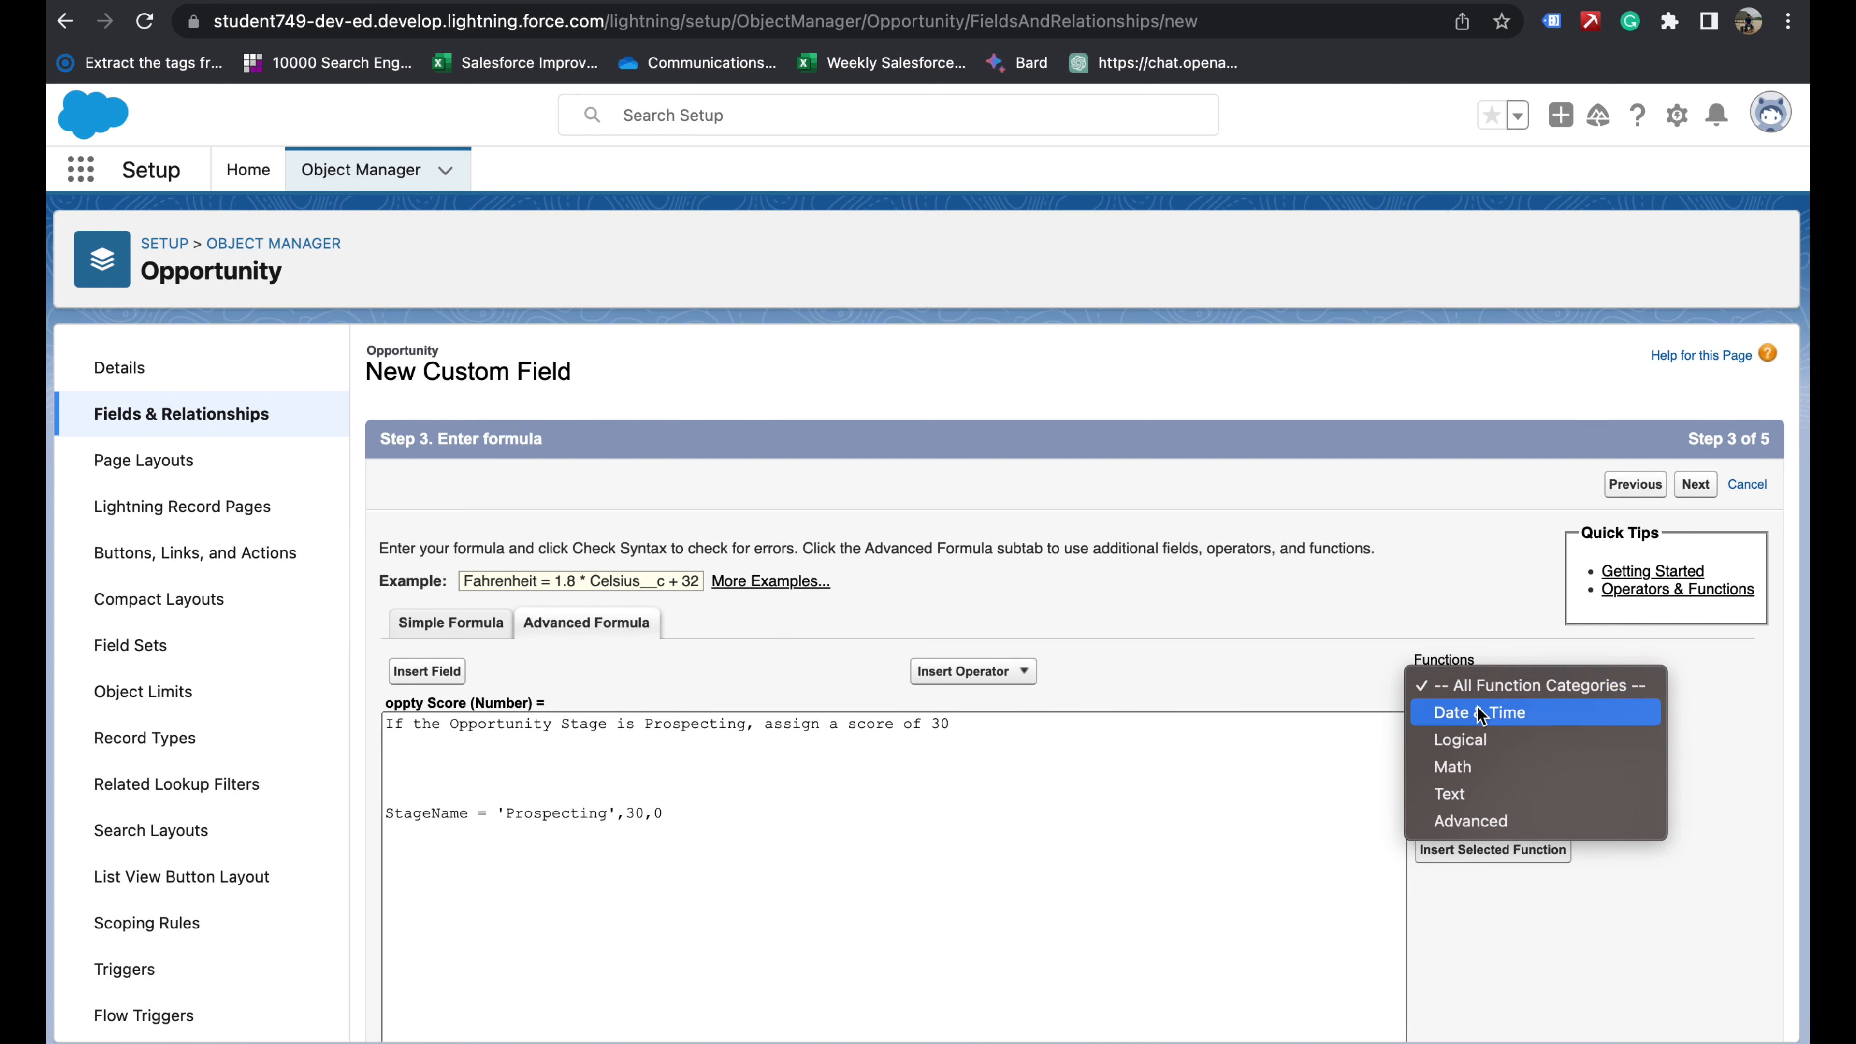
click(1472, 740)
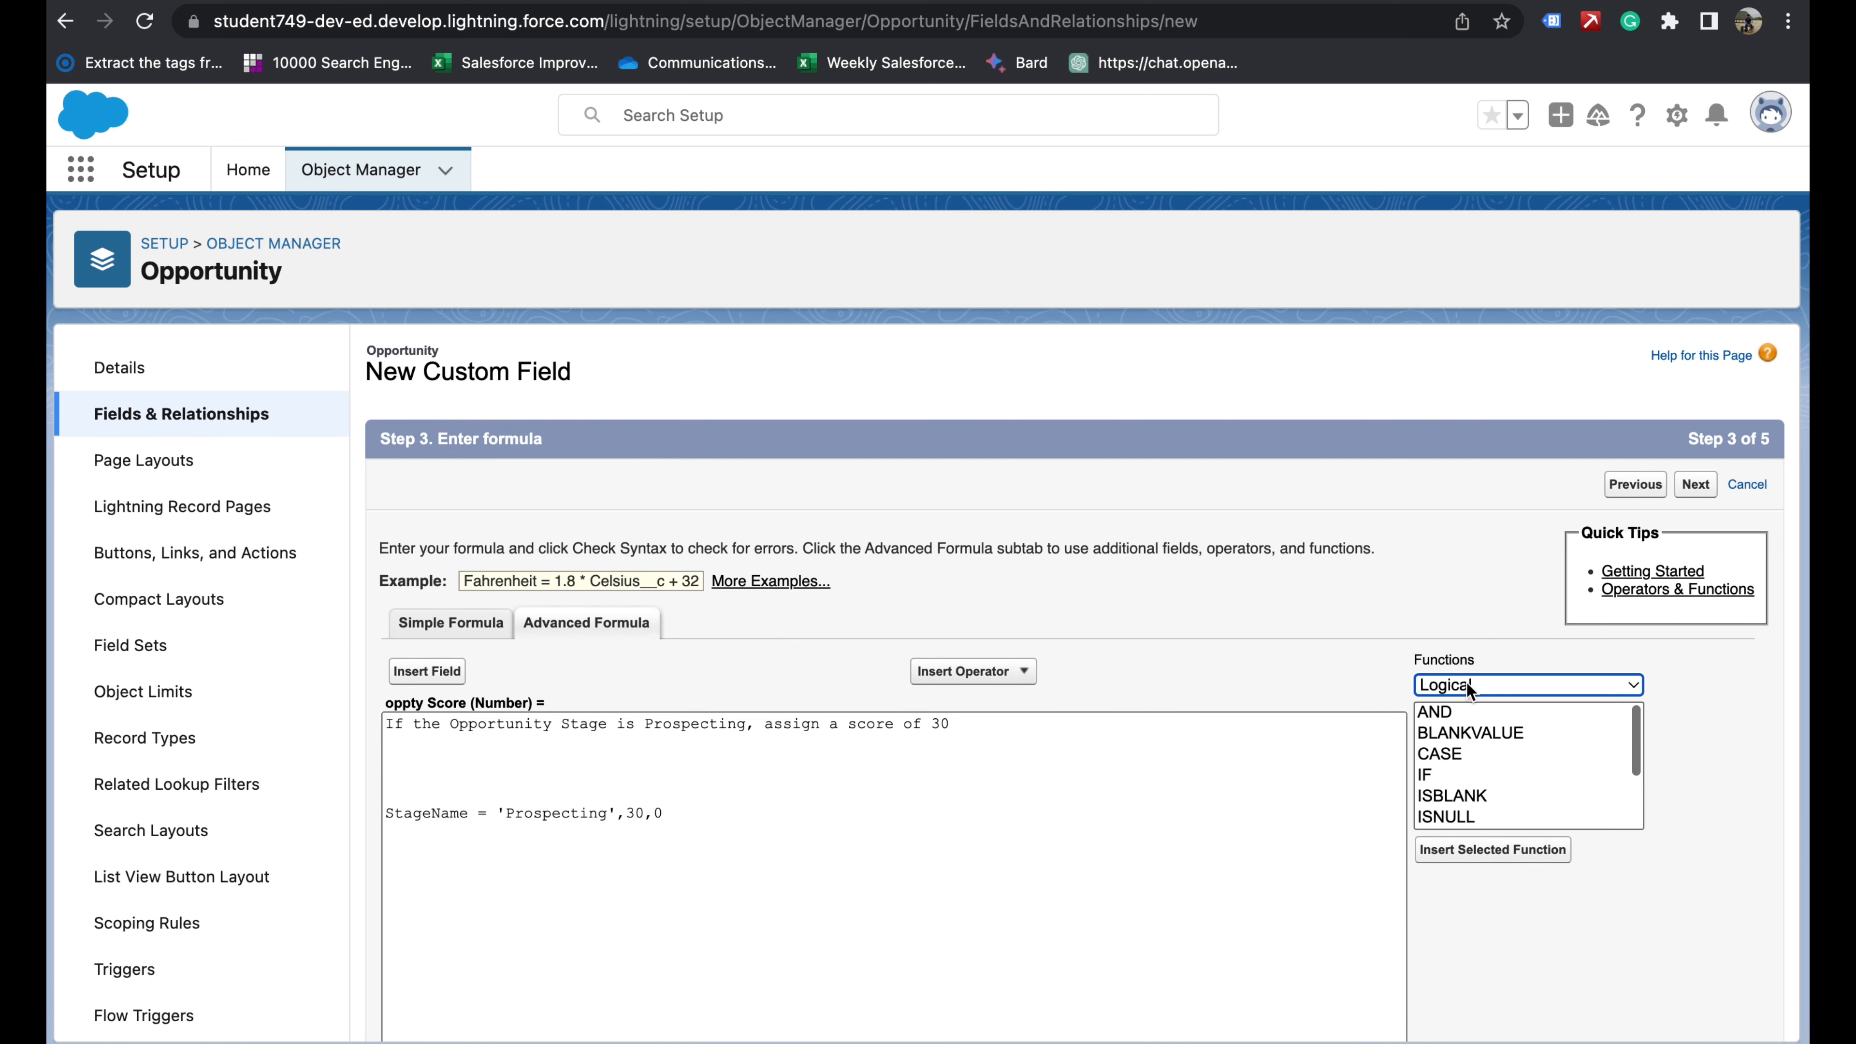
click(1442, 772)
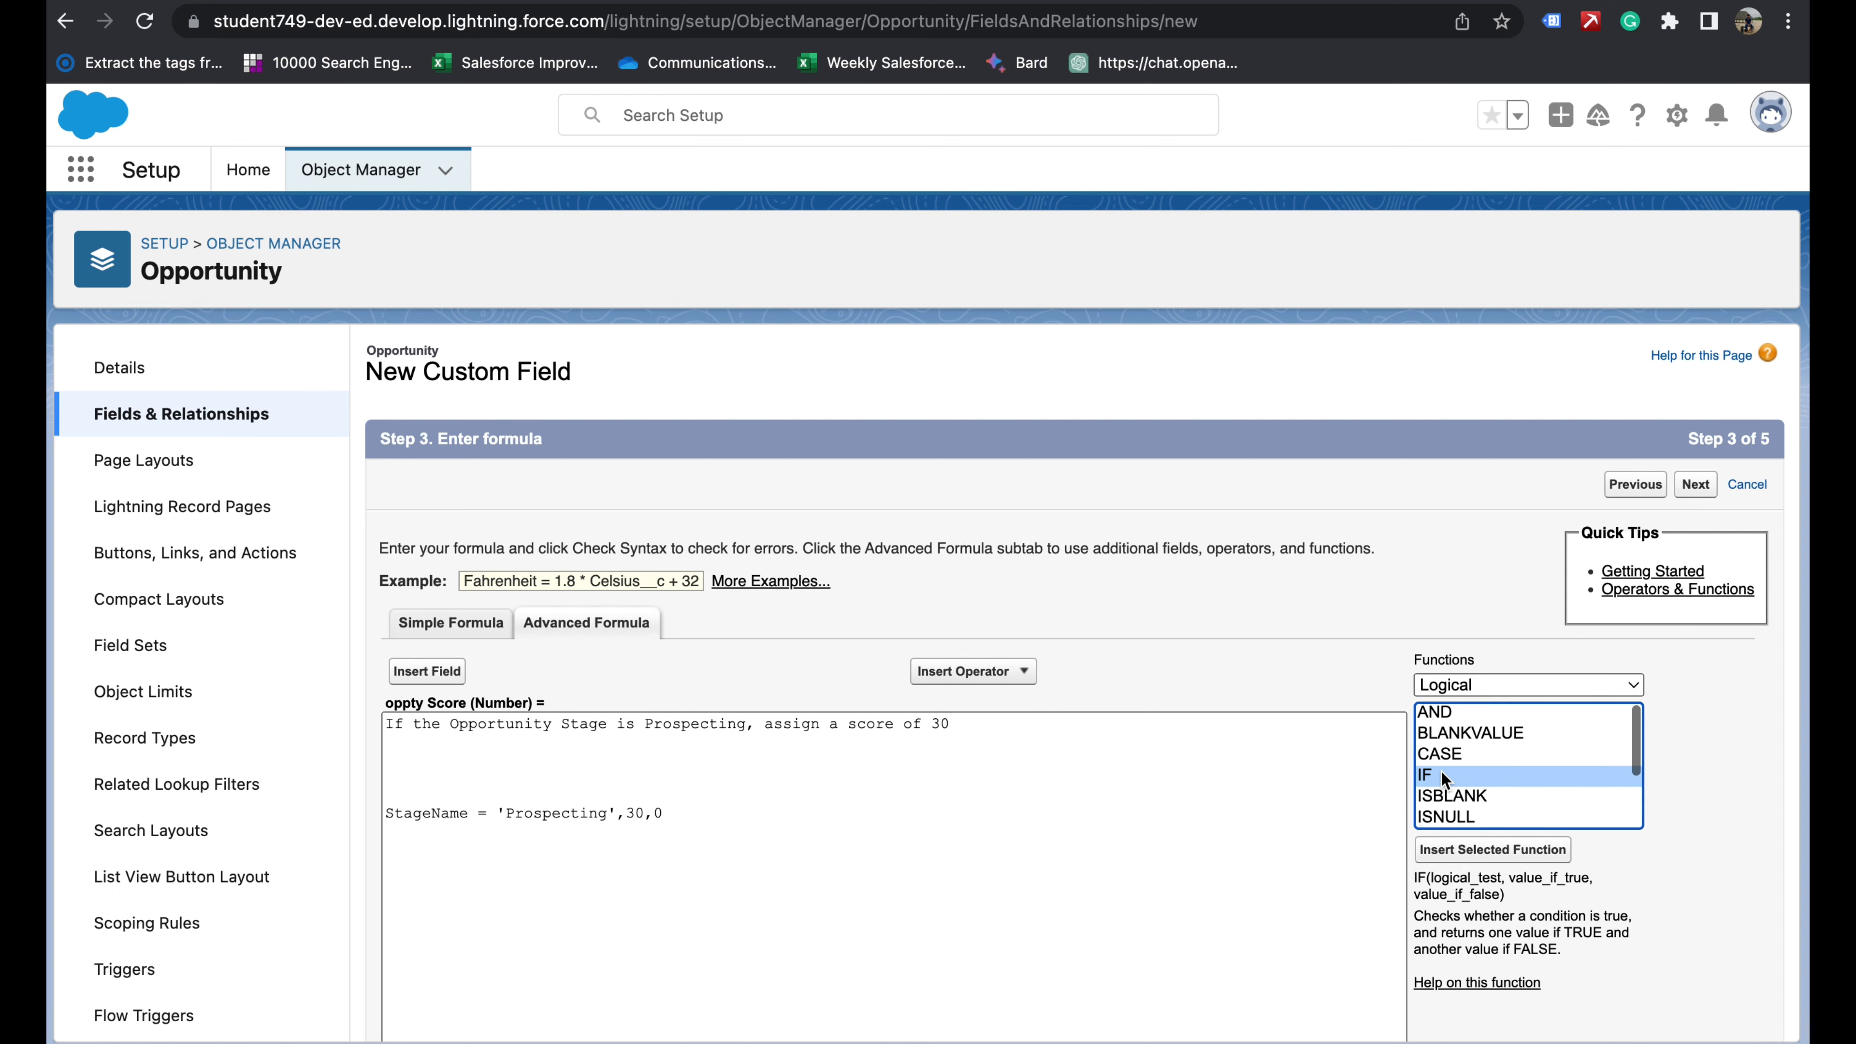
scroll(1715, 873, down, 3)
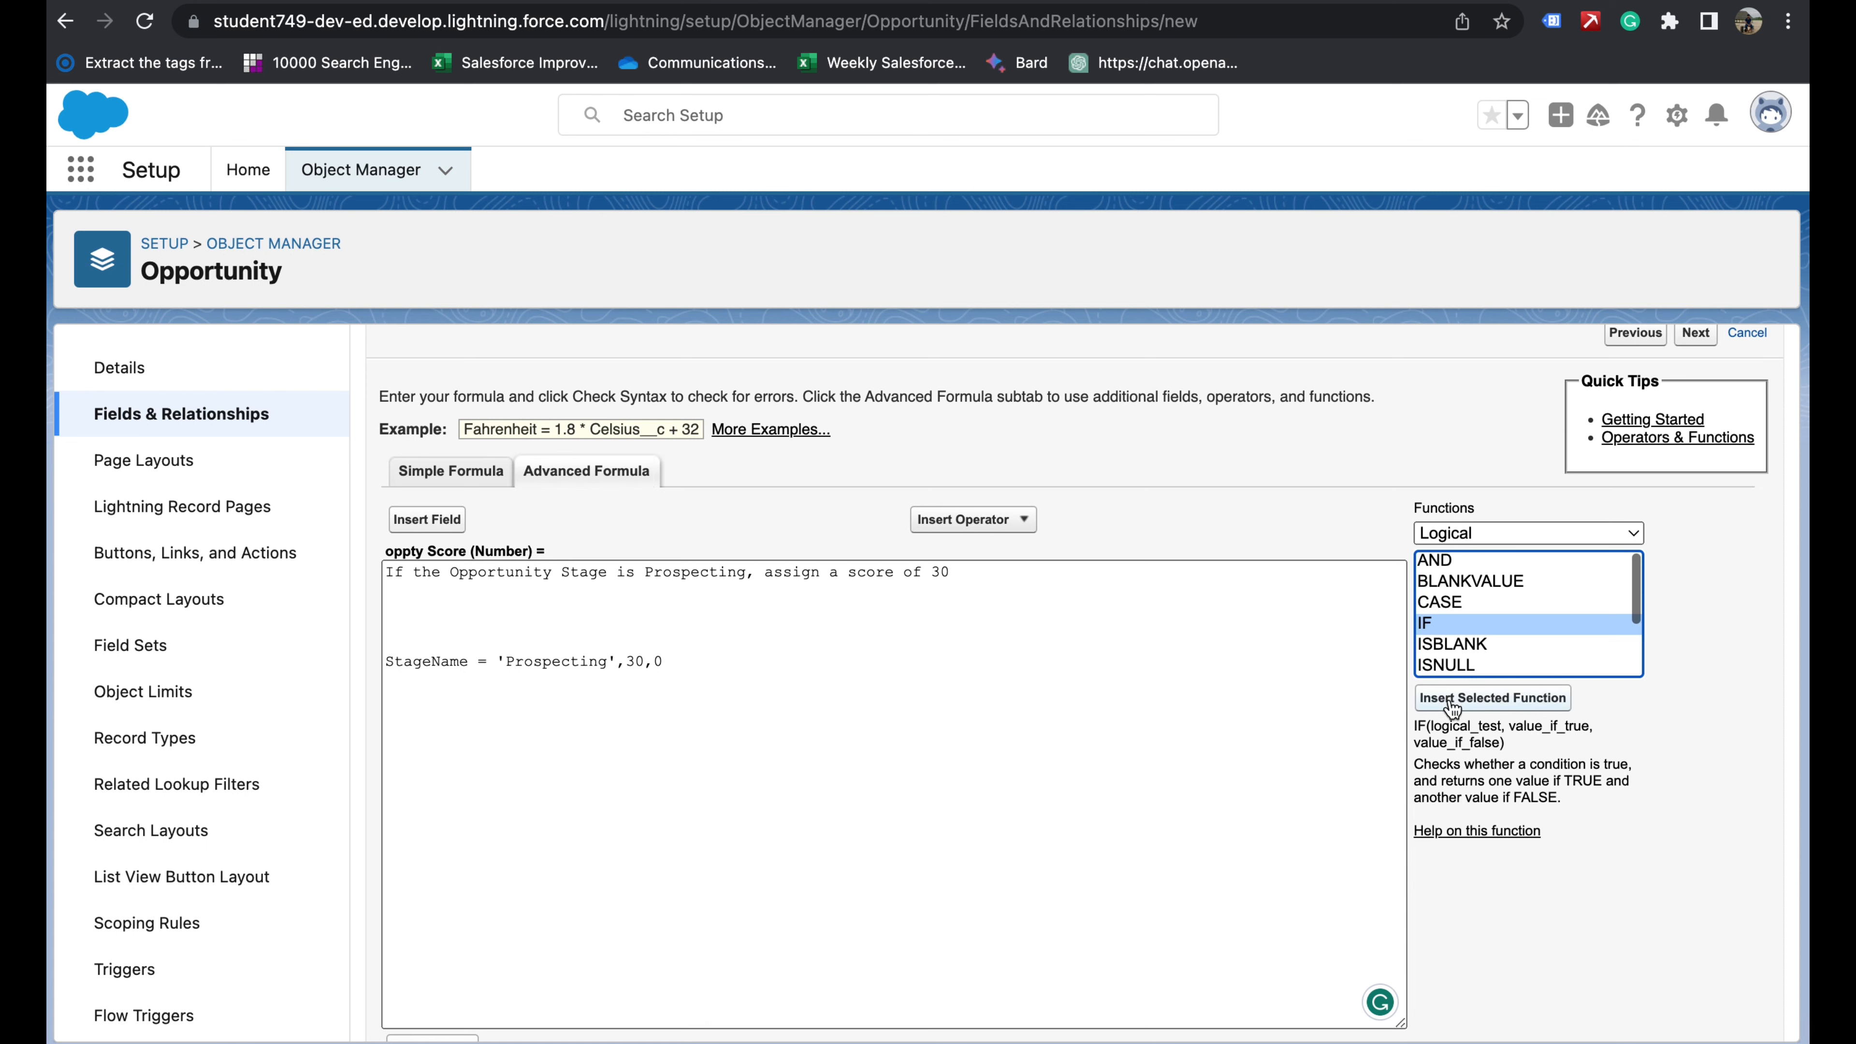
click(398, 628)
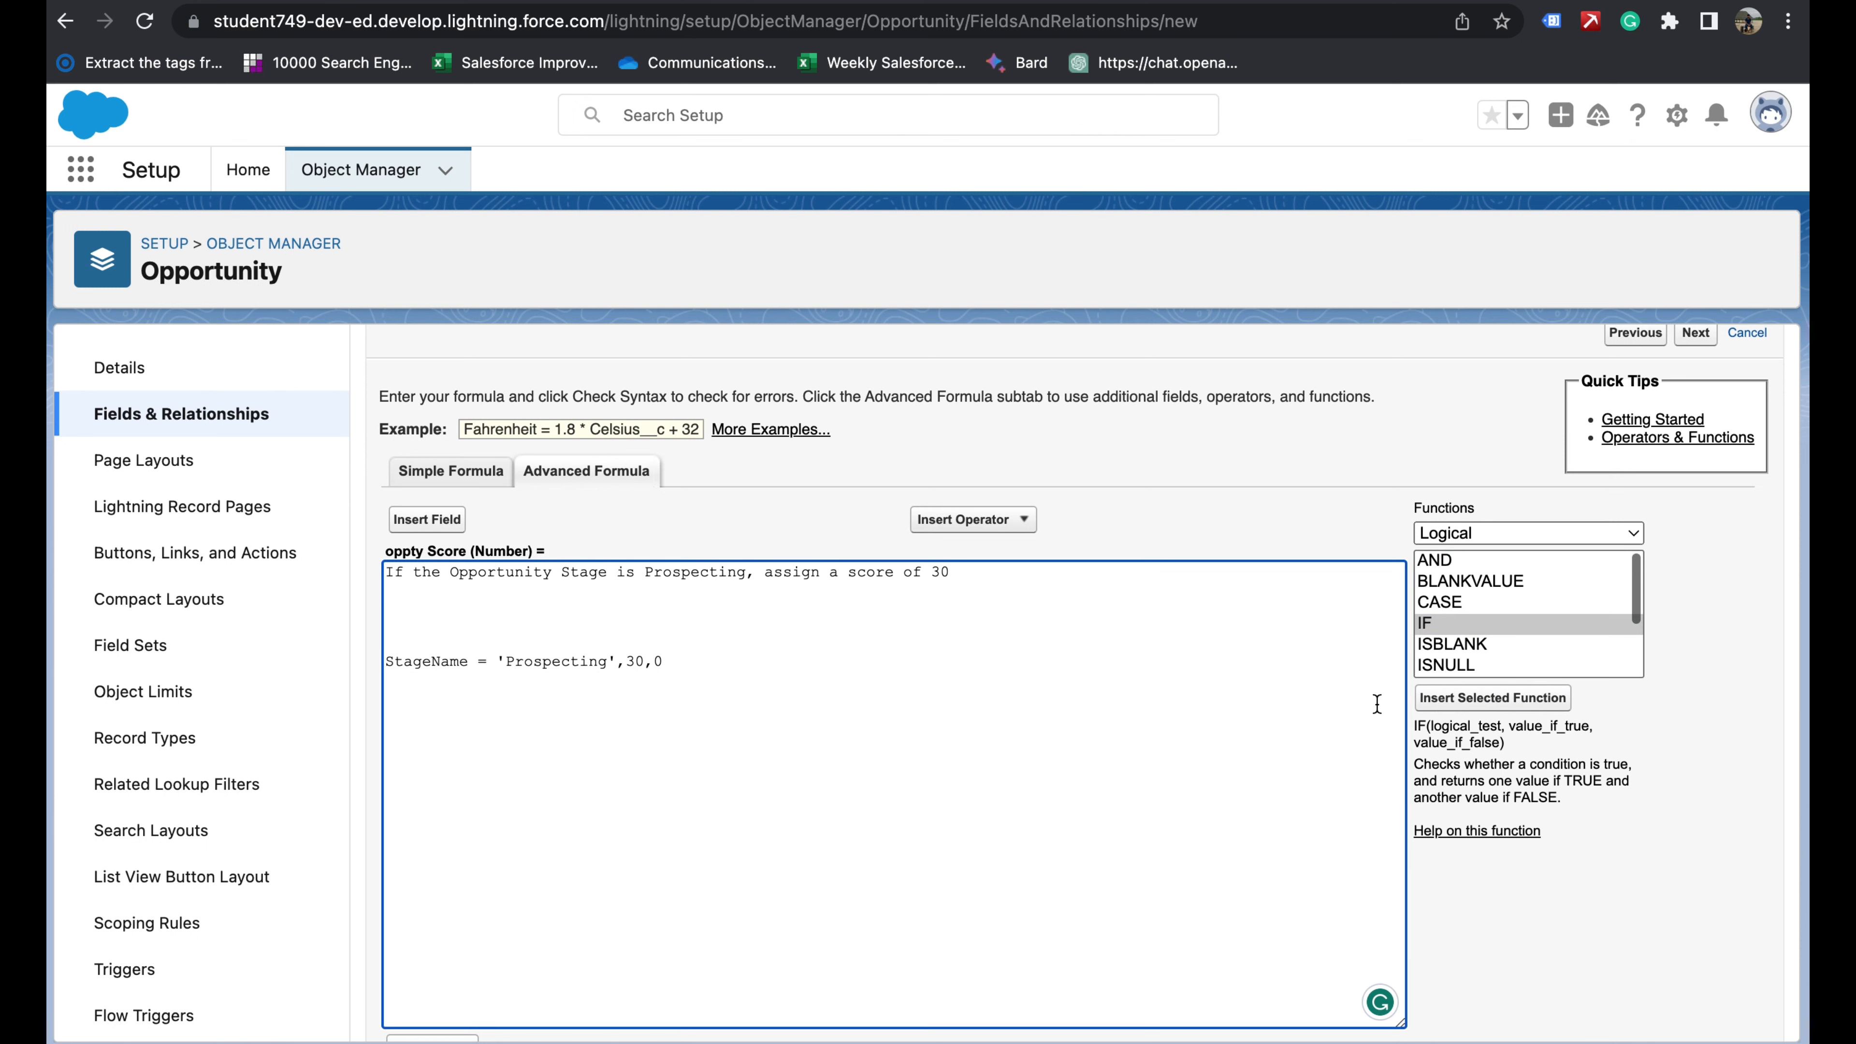
click(1471, 713)
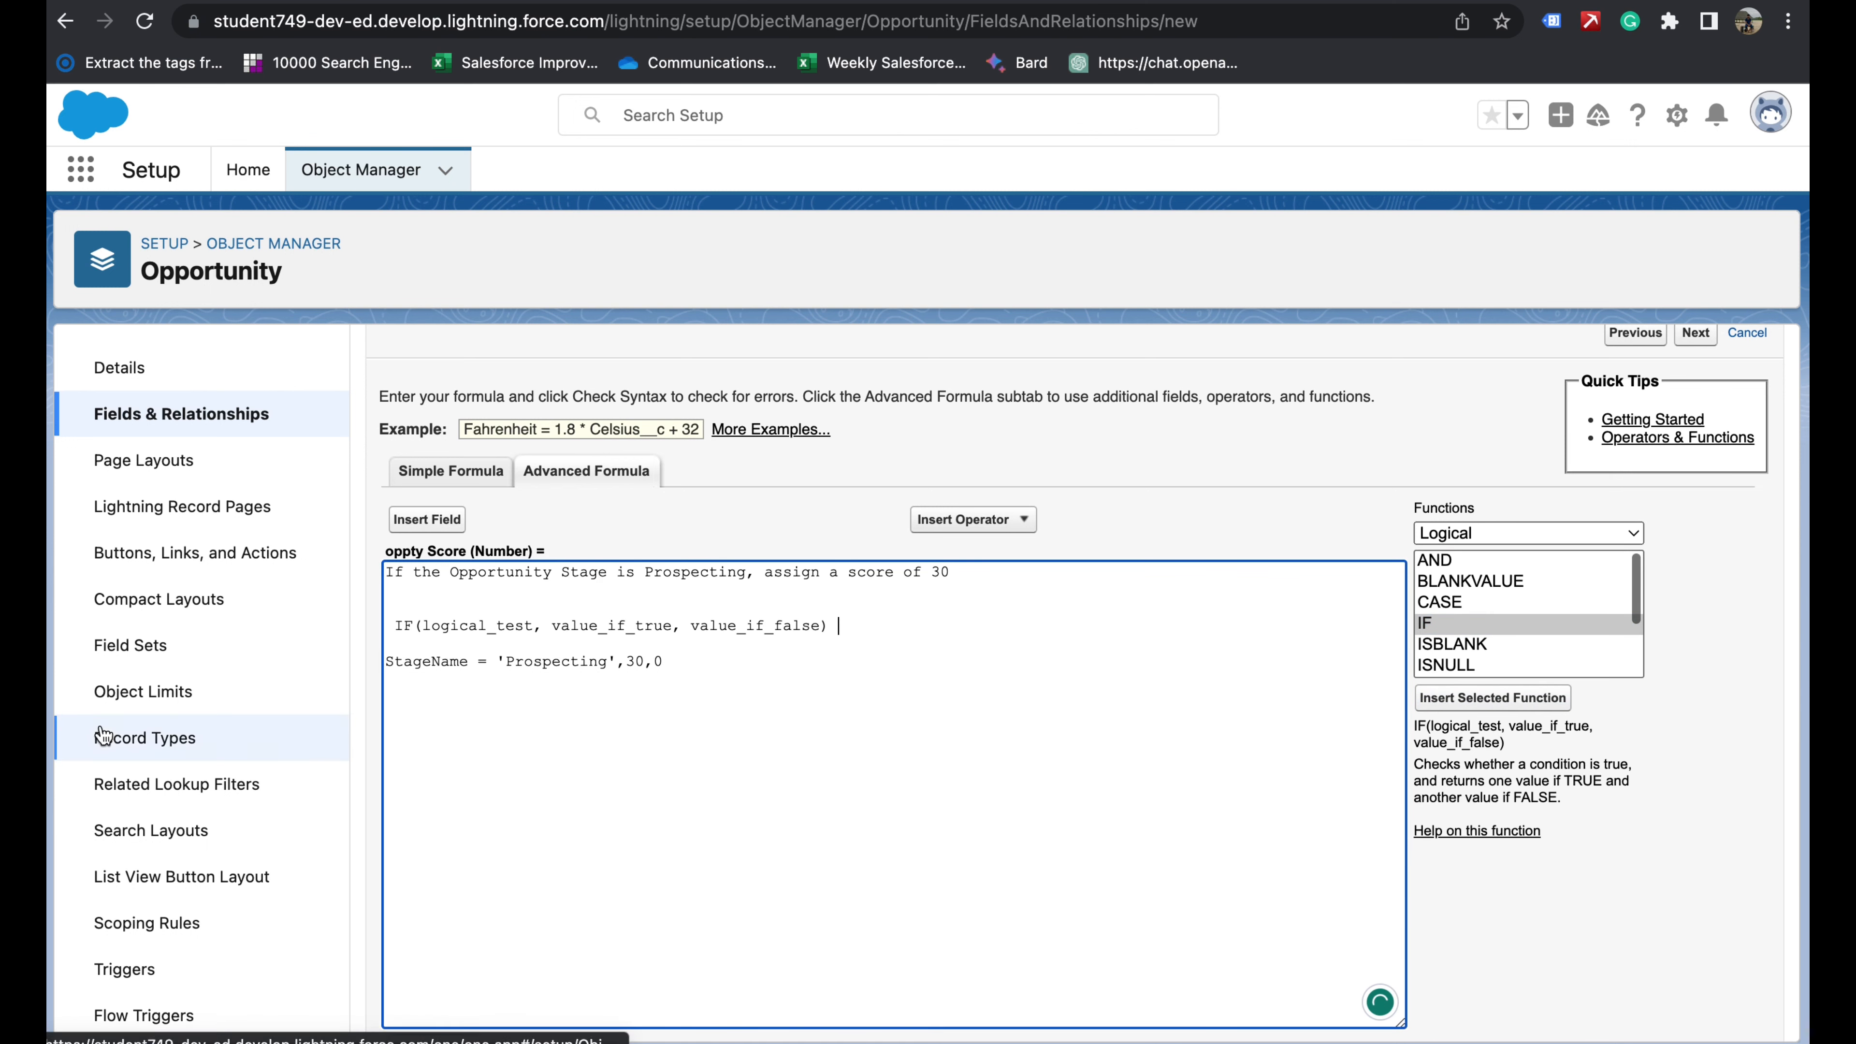
double_click(447, 627)
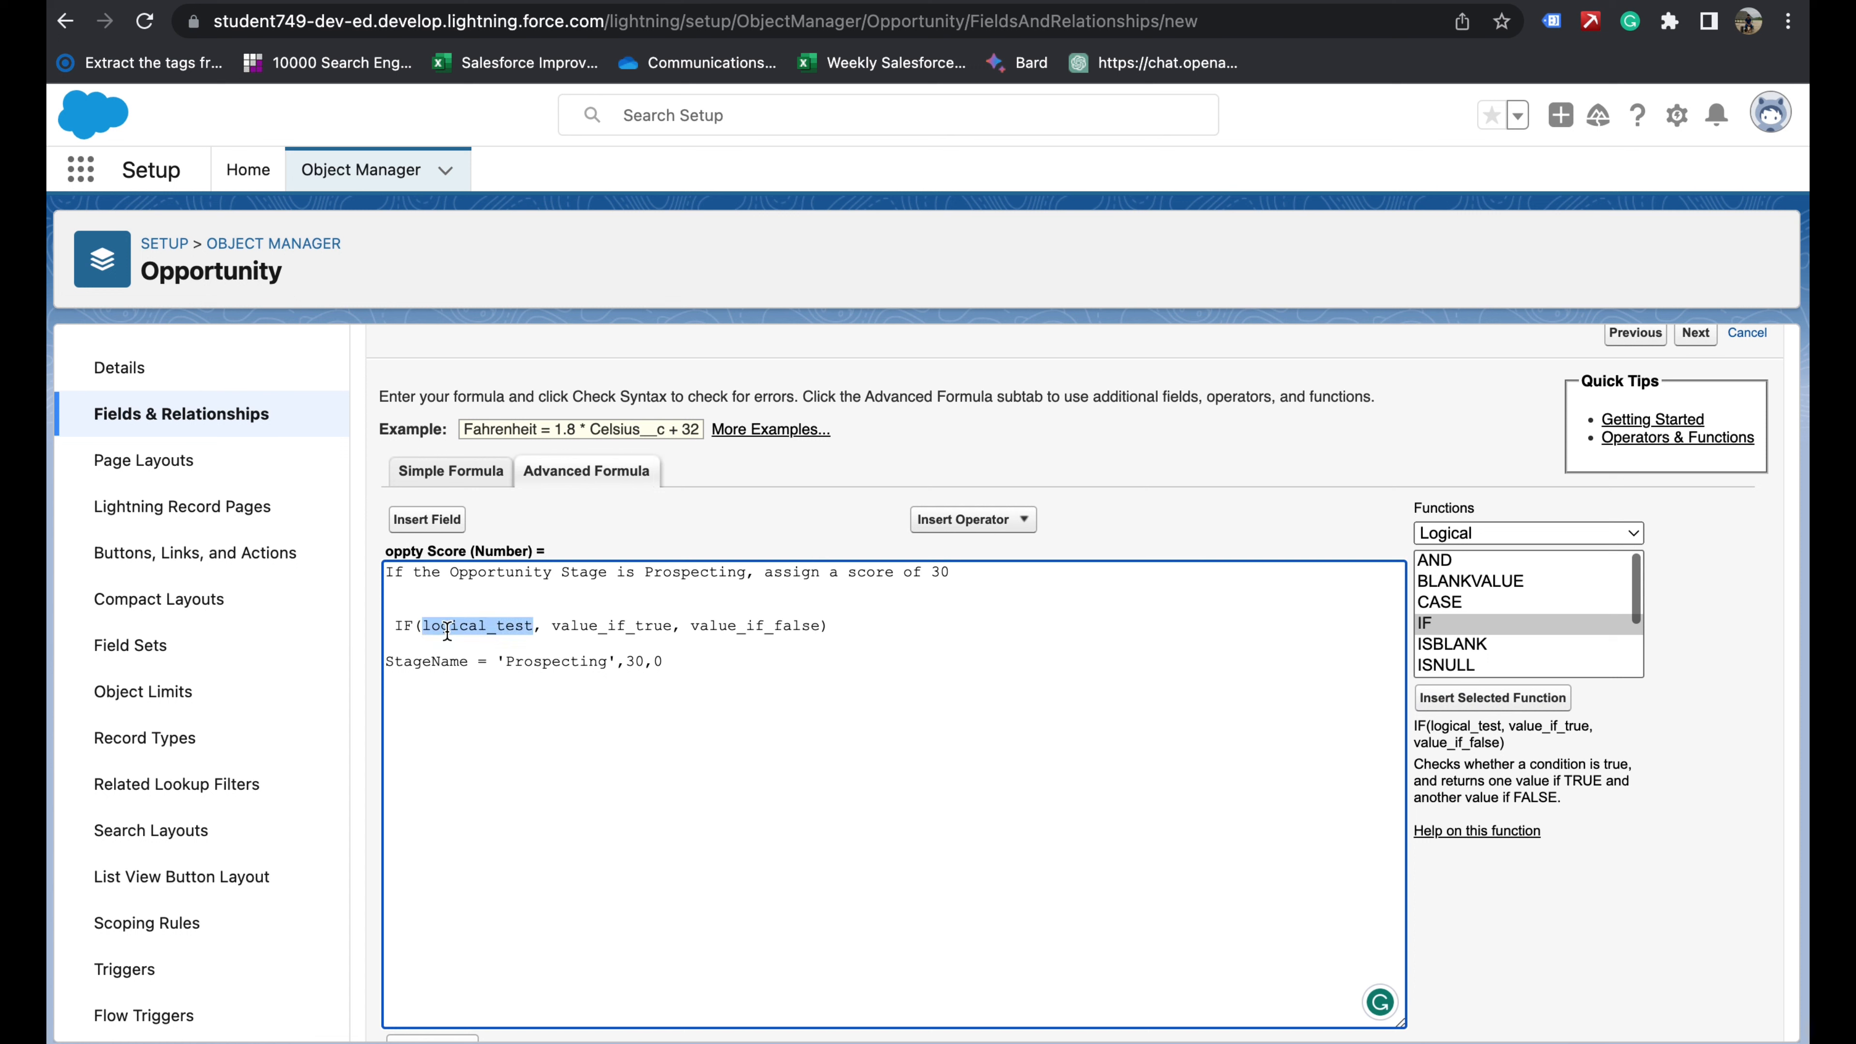
click(391, 662)
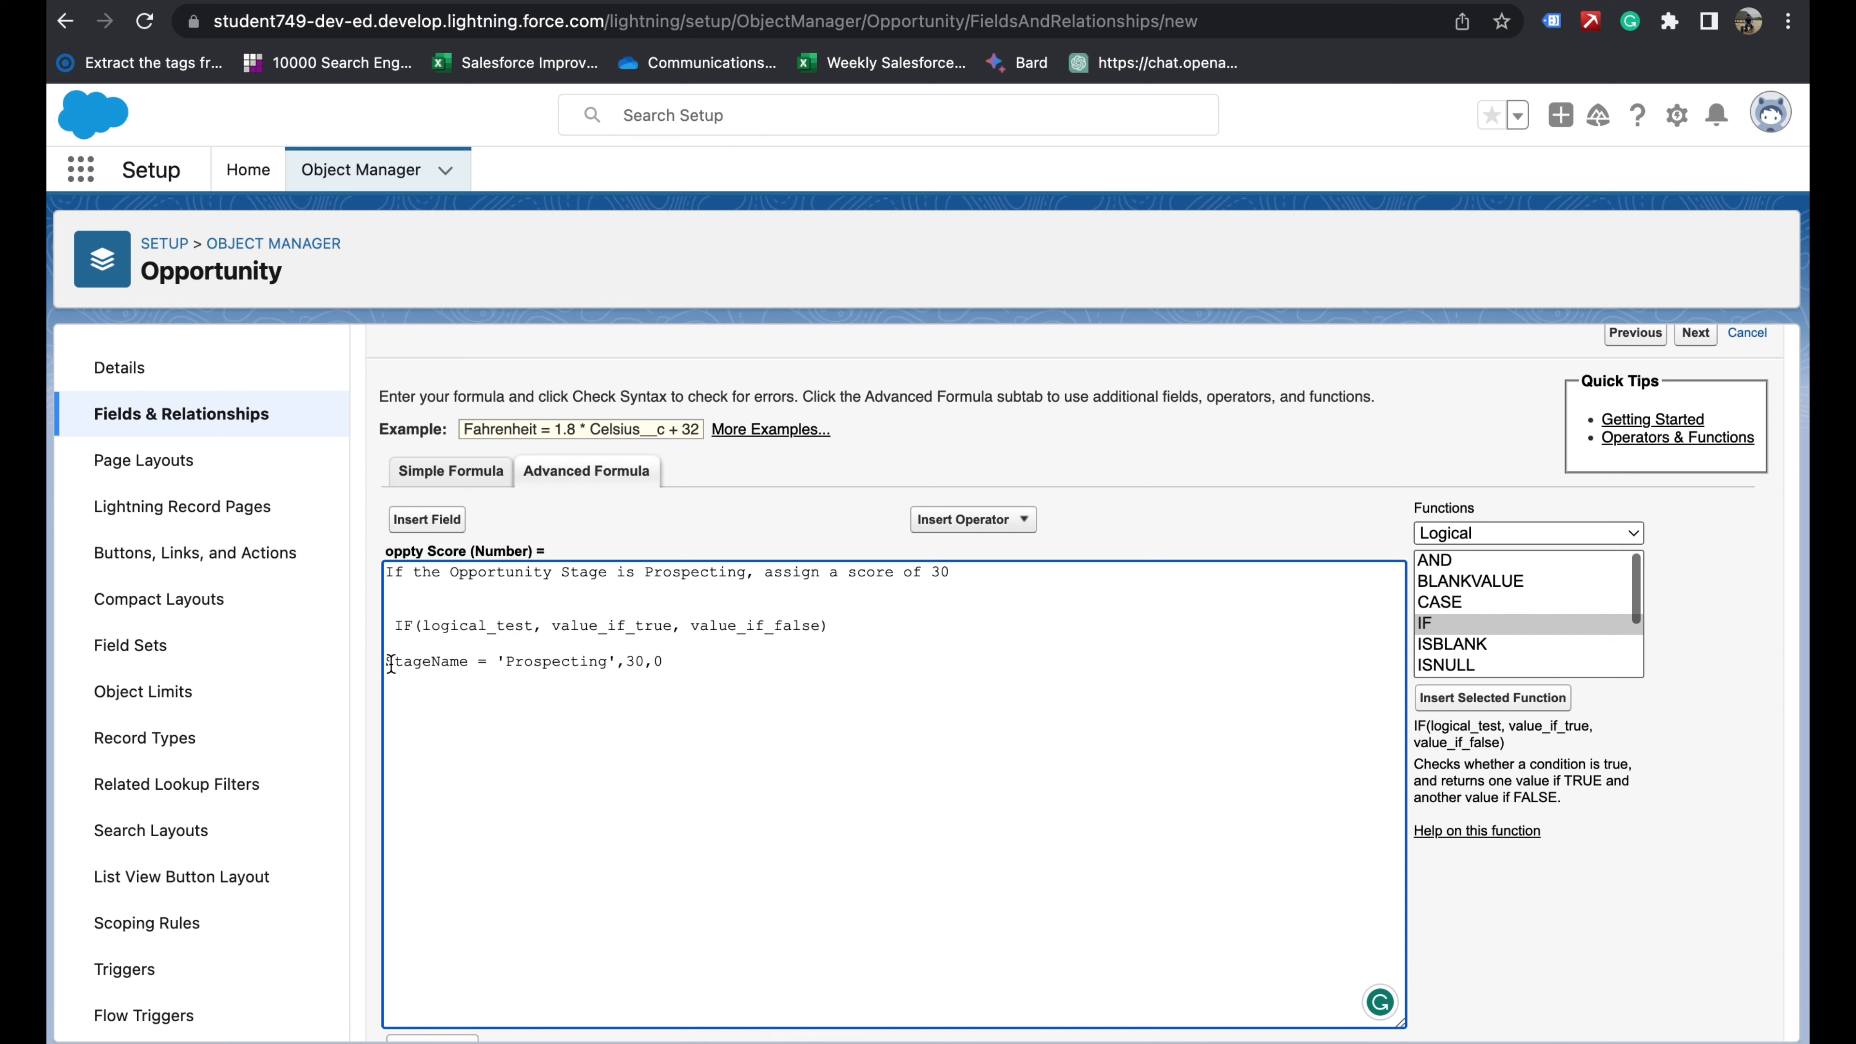
- Fill in the IF template with StageName = 'Prospecting' as the logical test, 30 as the true value and 0 as the false value
drag(390, 664, 614, 661)
key(ctrl+c)
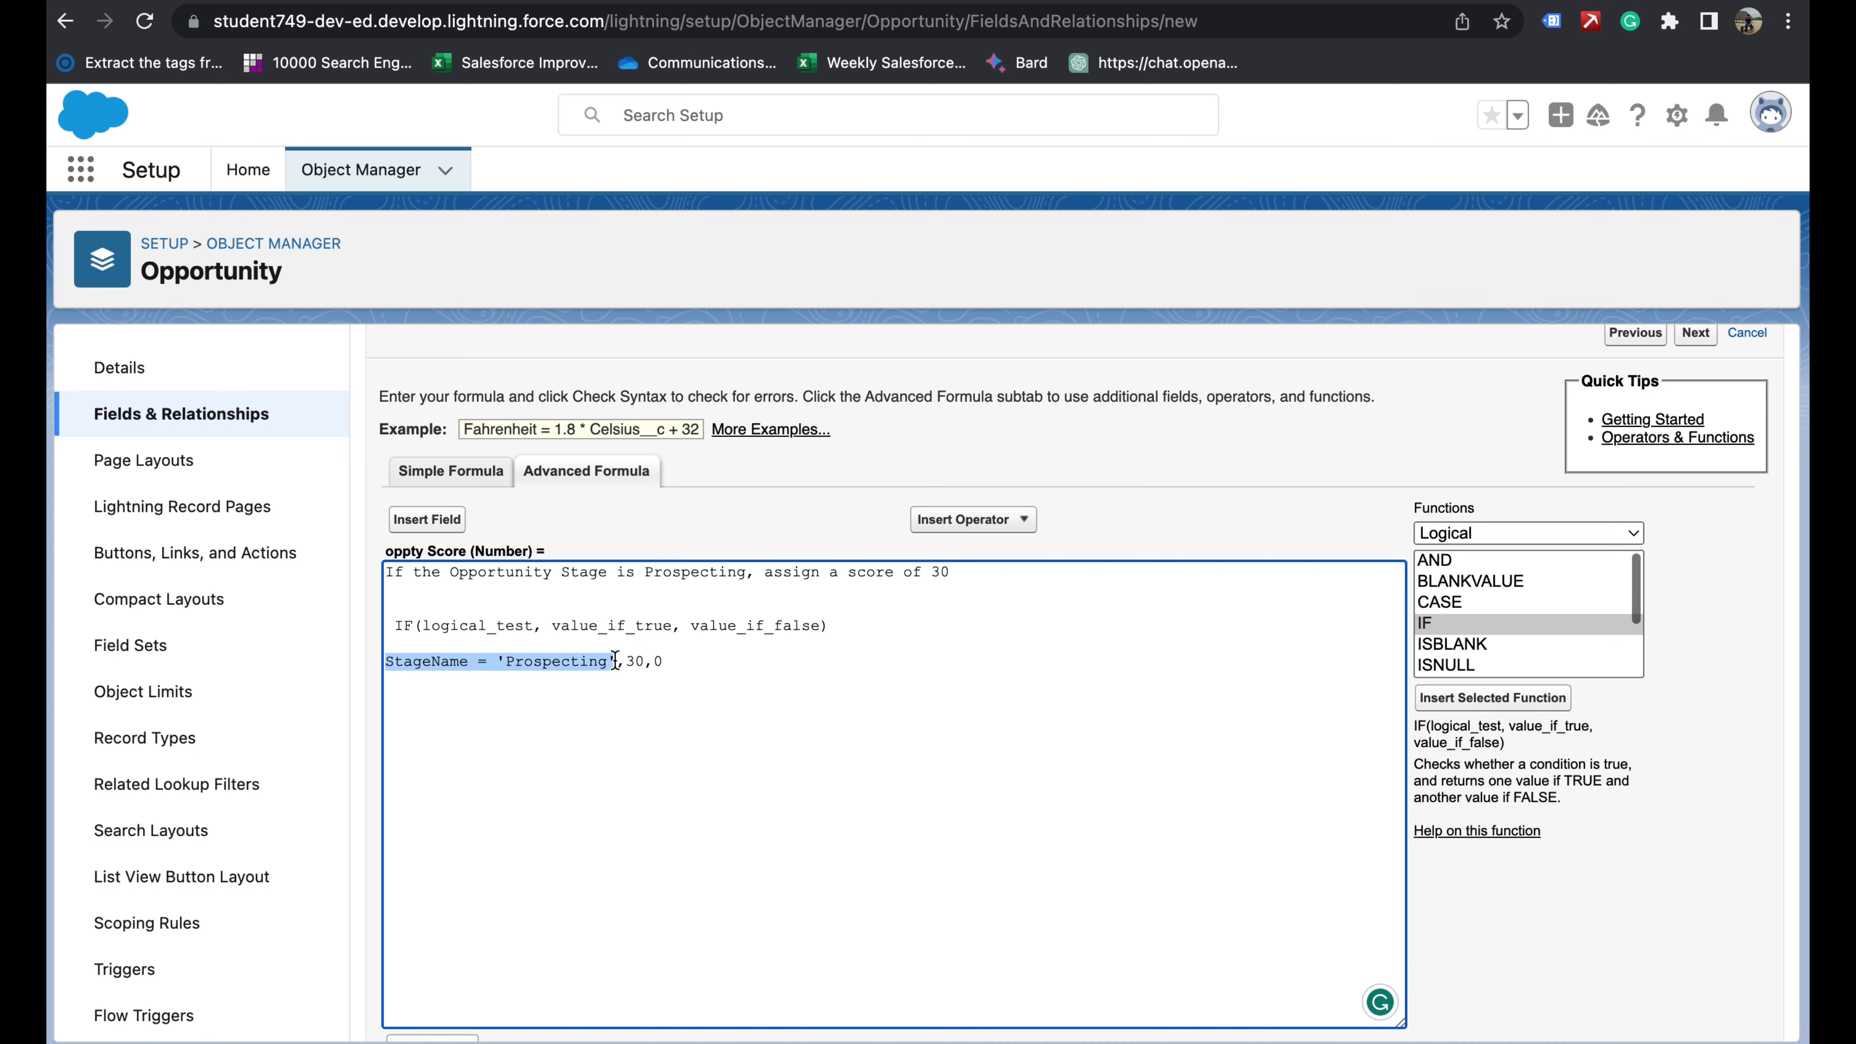
double_click(450, 628)
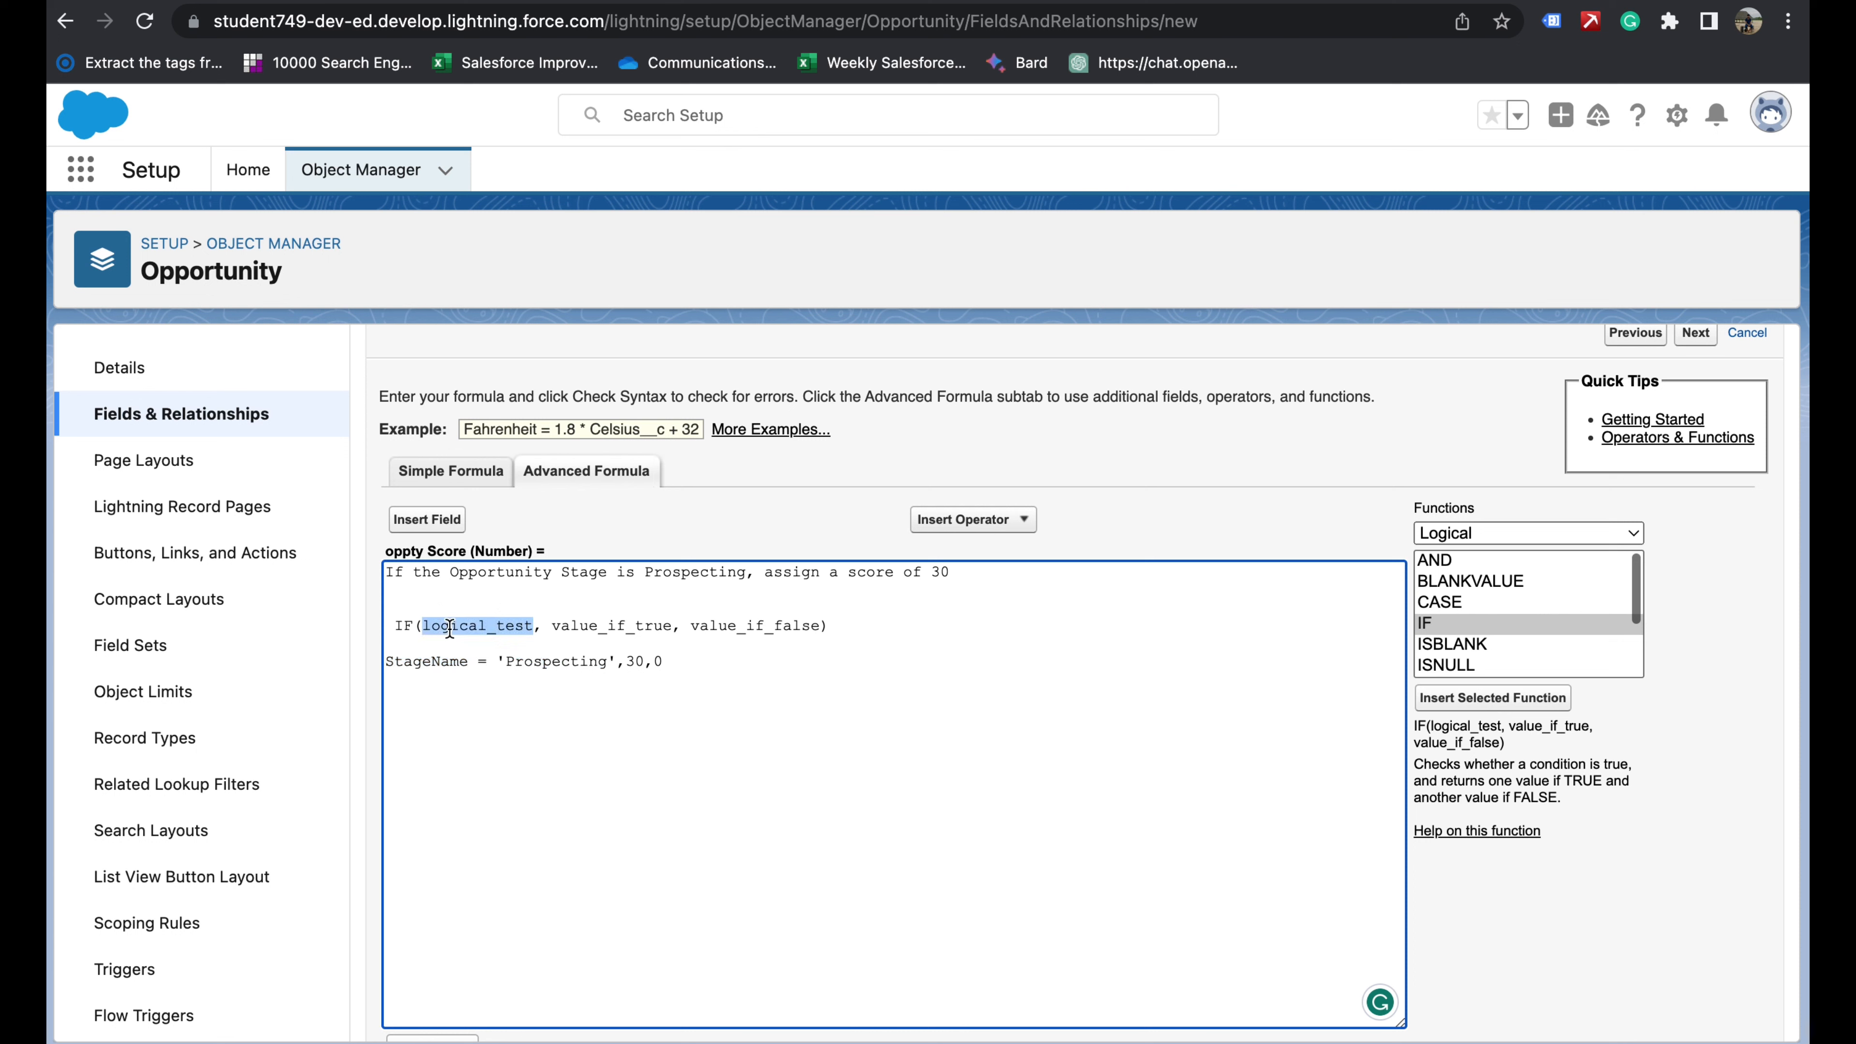
key(ctrl+v)
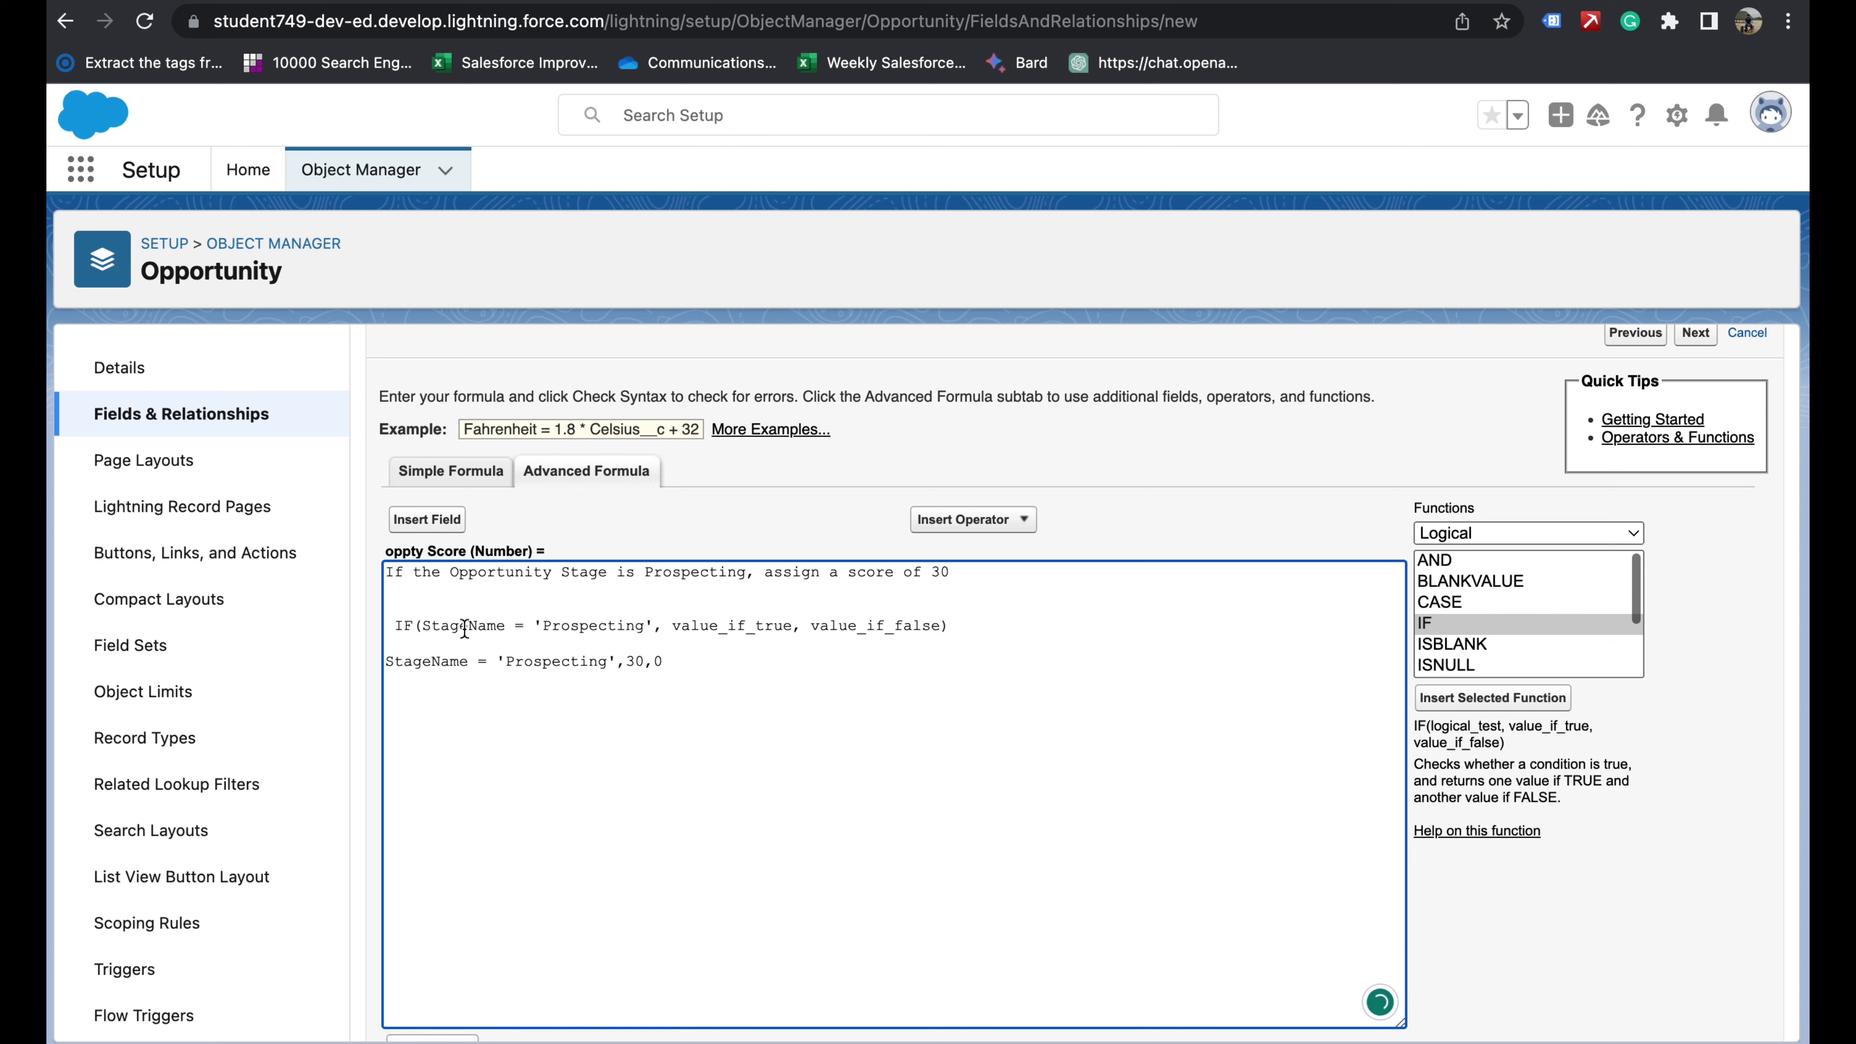
double_click(703, 629)
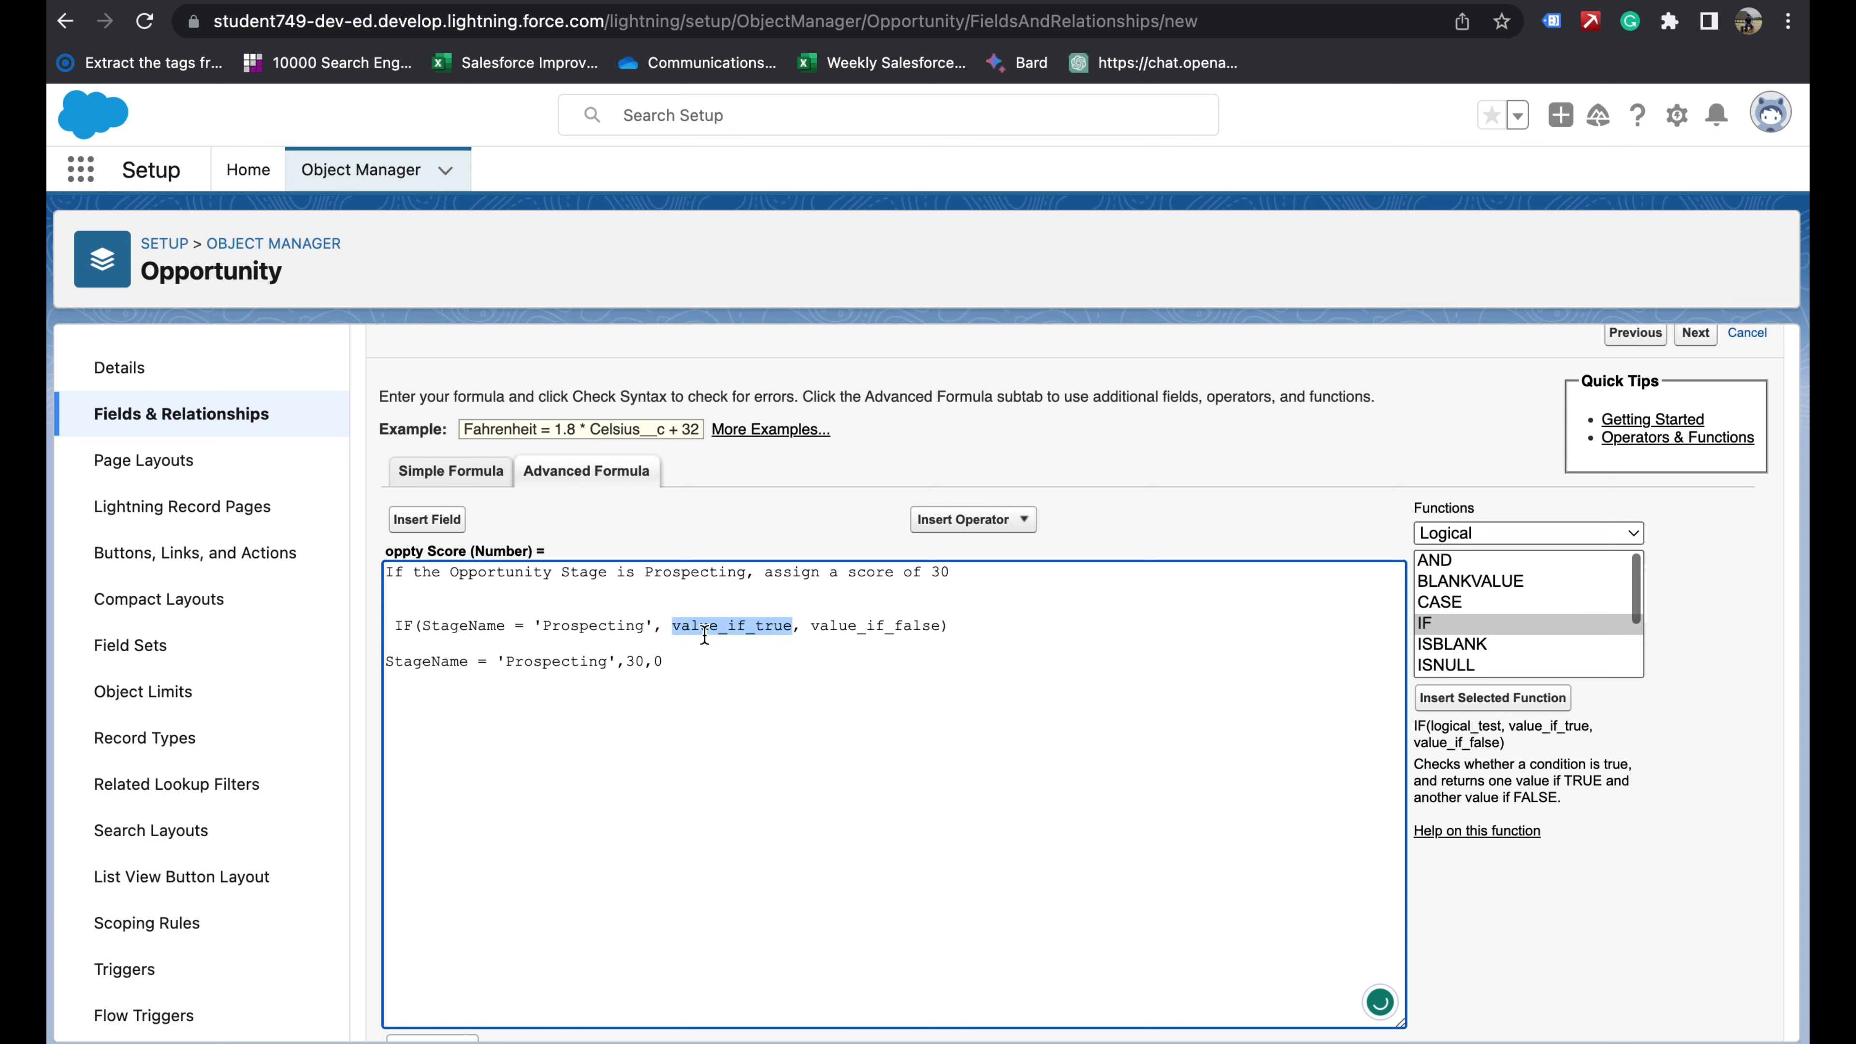
text(30)
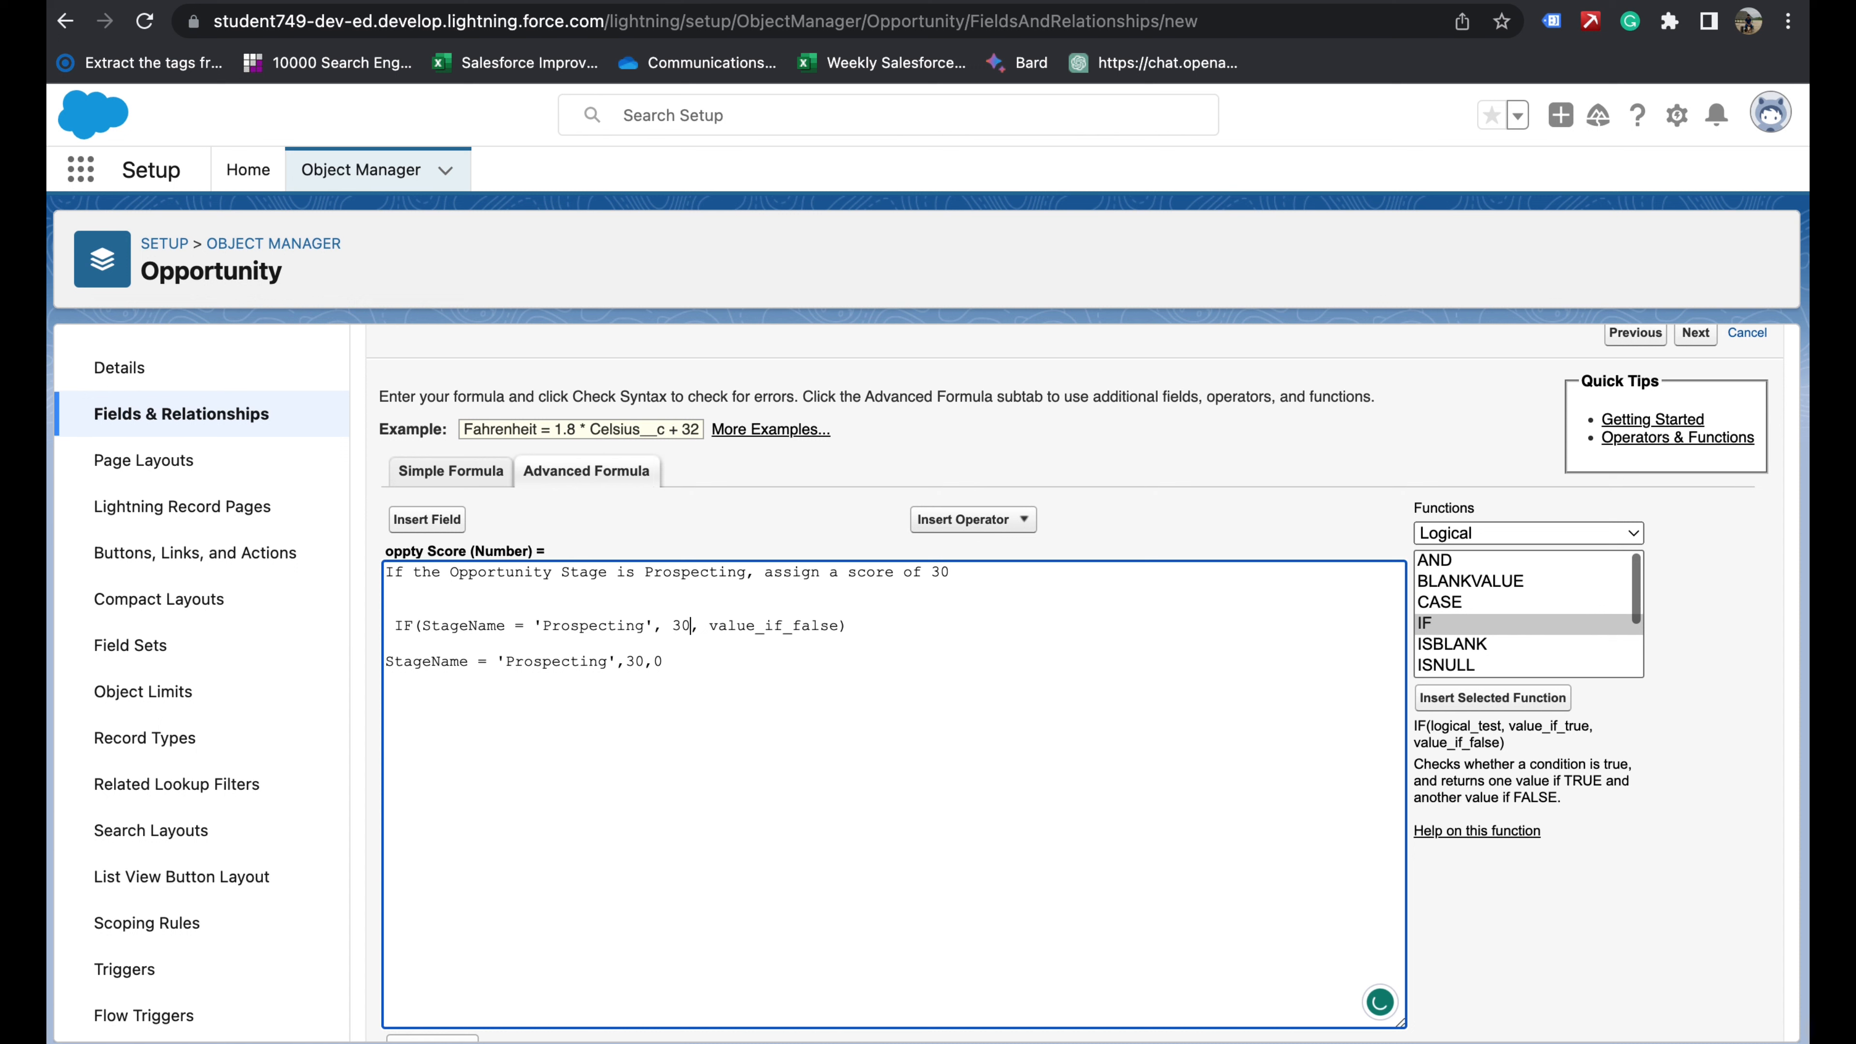
double_click(740, 631)
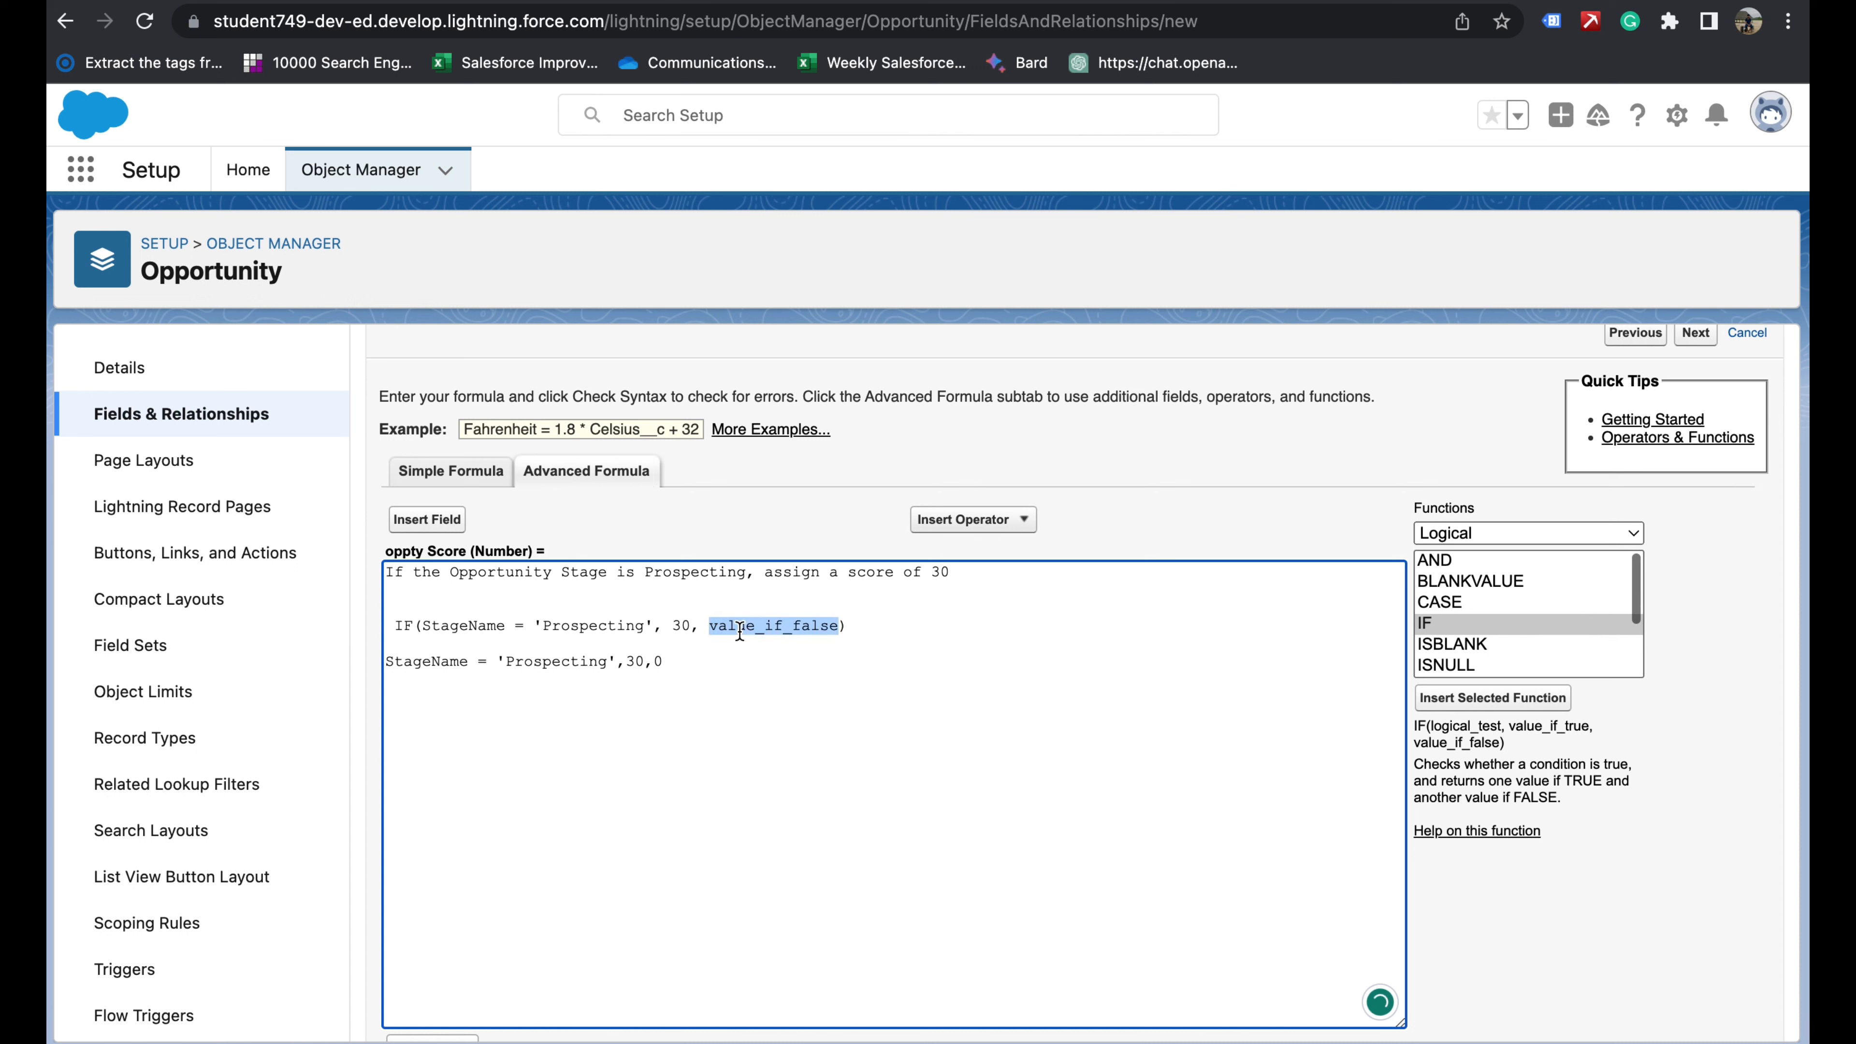
text(0)
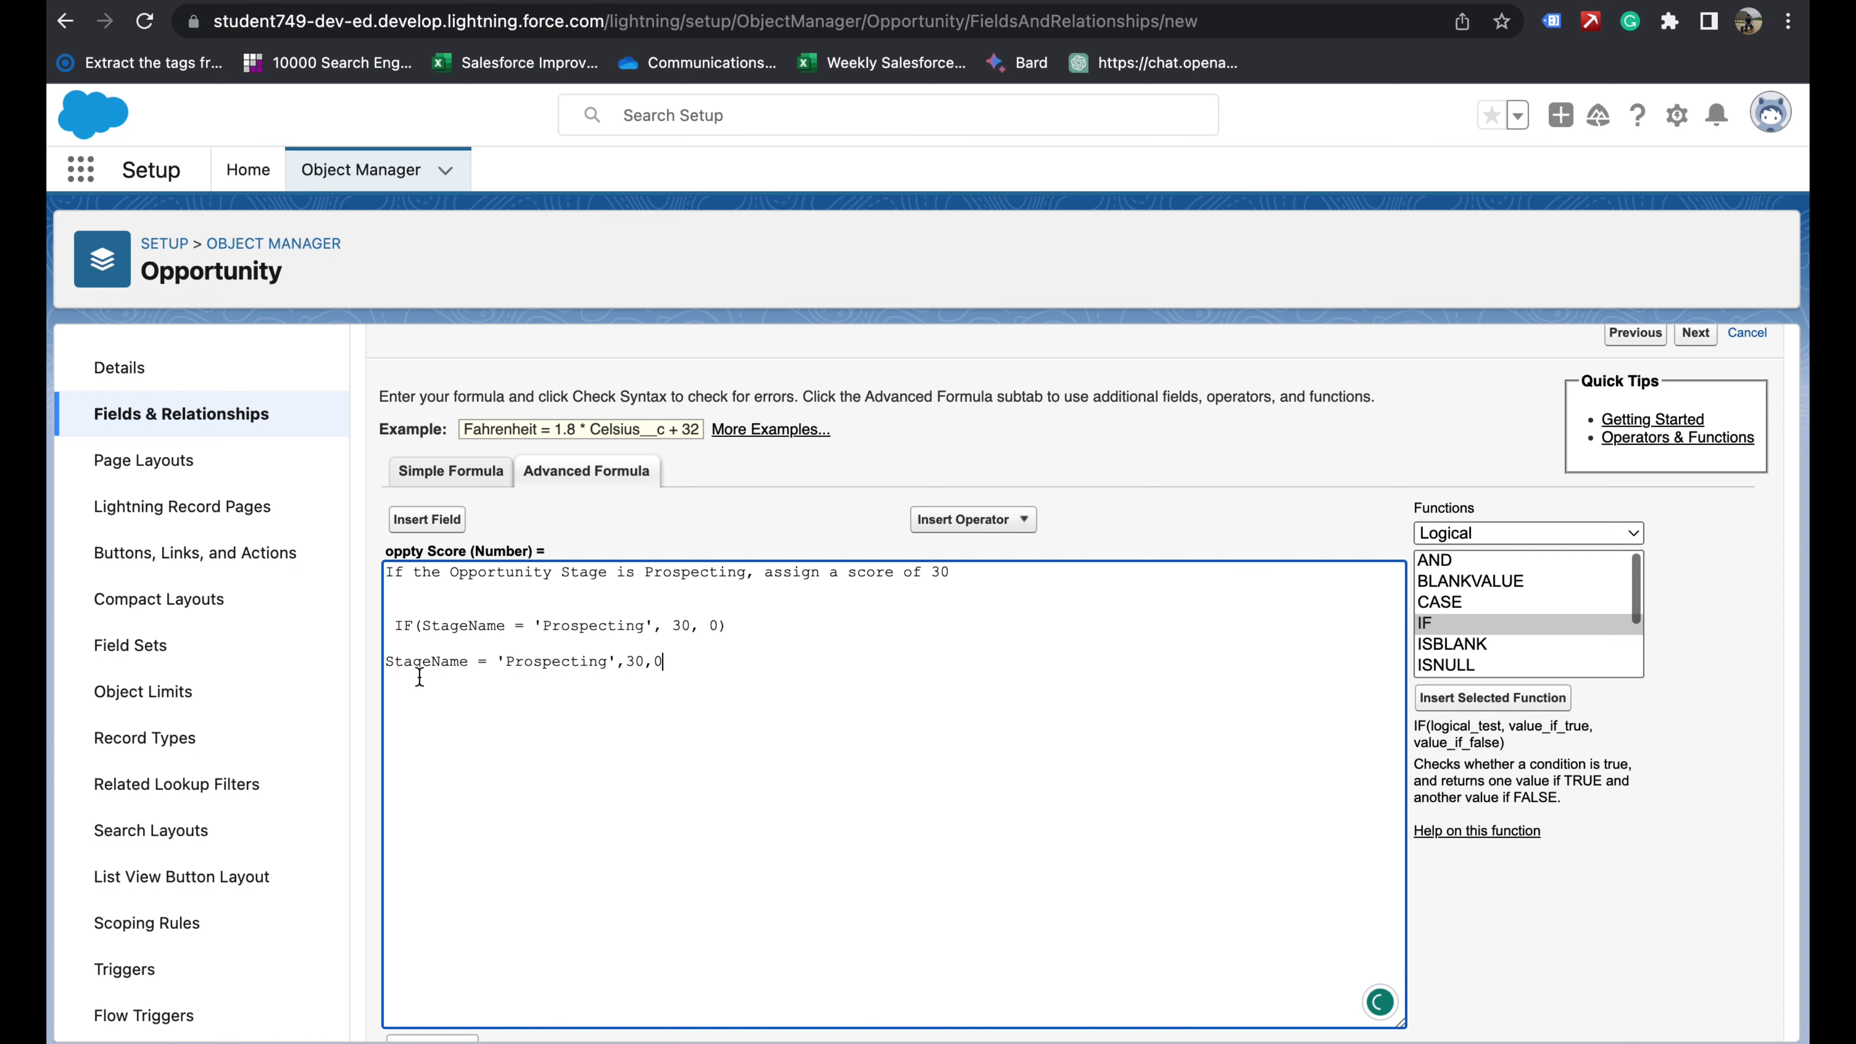
- Delete the spare StageName line and the requirement text around the IF formula, and check the formula's syntax
shift+click(393, 660)
key(BackSpace)
drag(970, 588, 371, 557)
key(BackSpace)
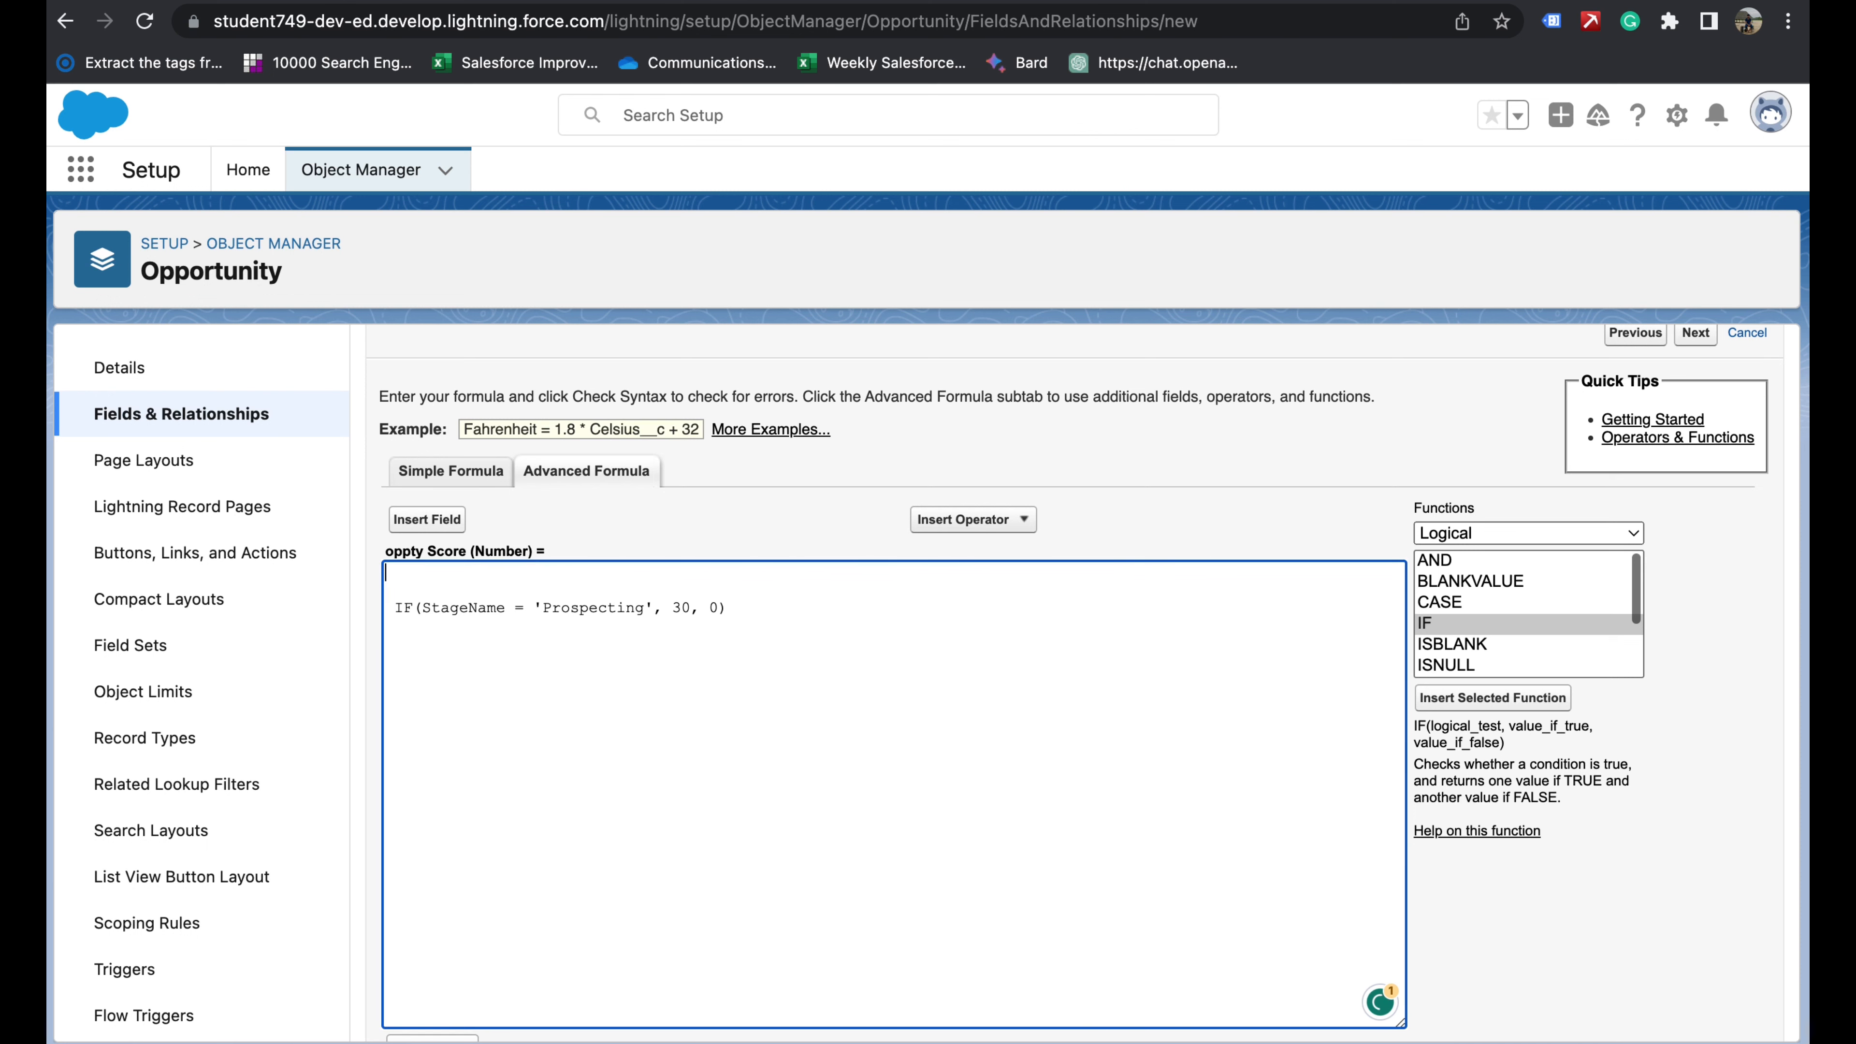
scroll(745, 778, down, 5)
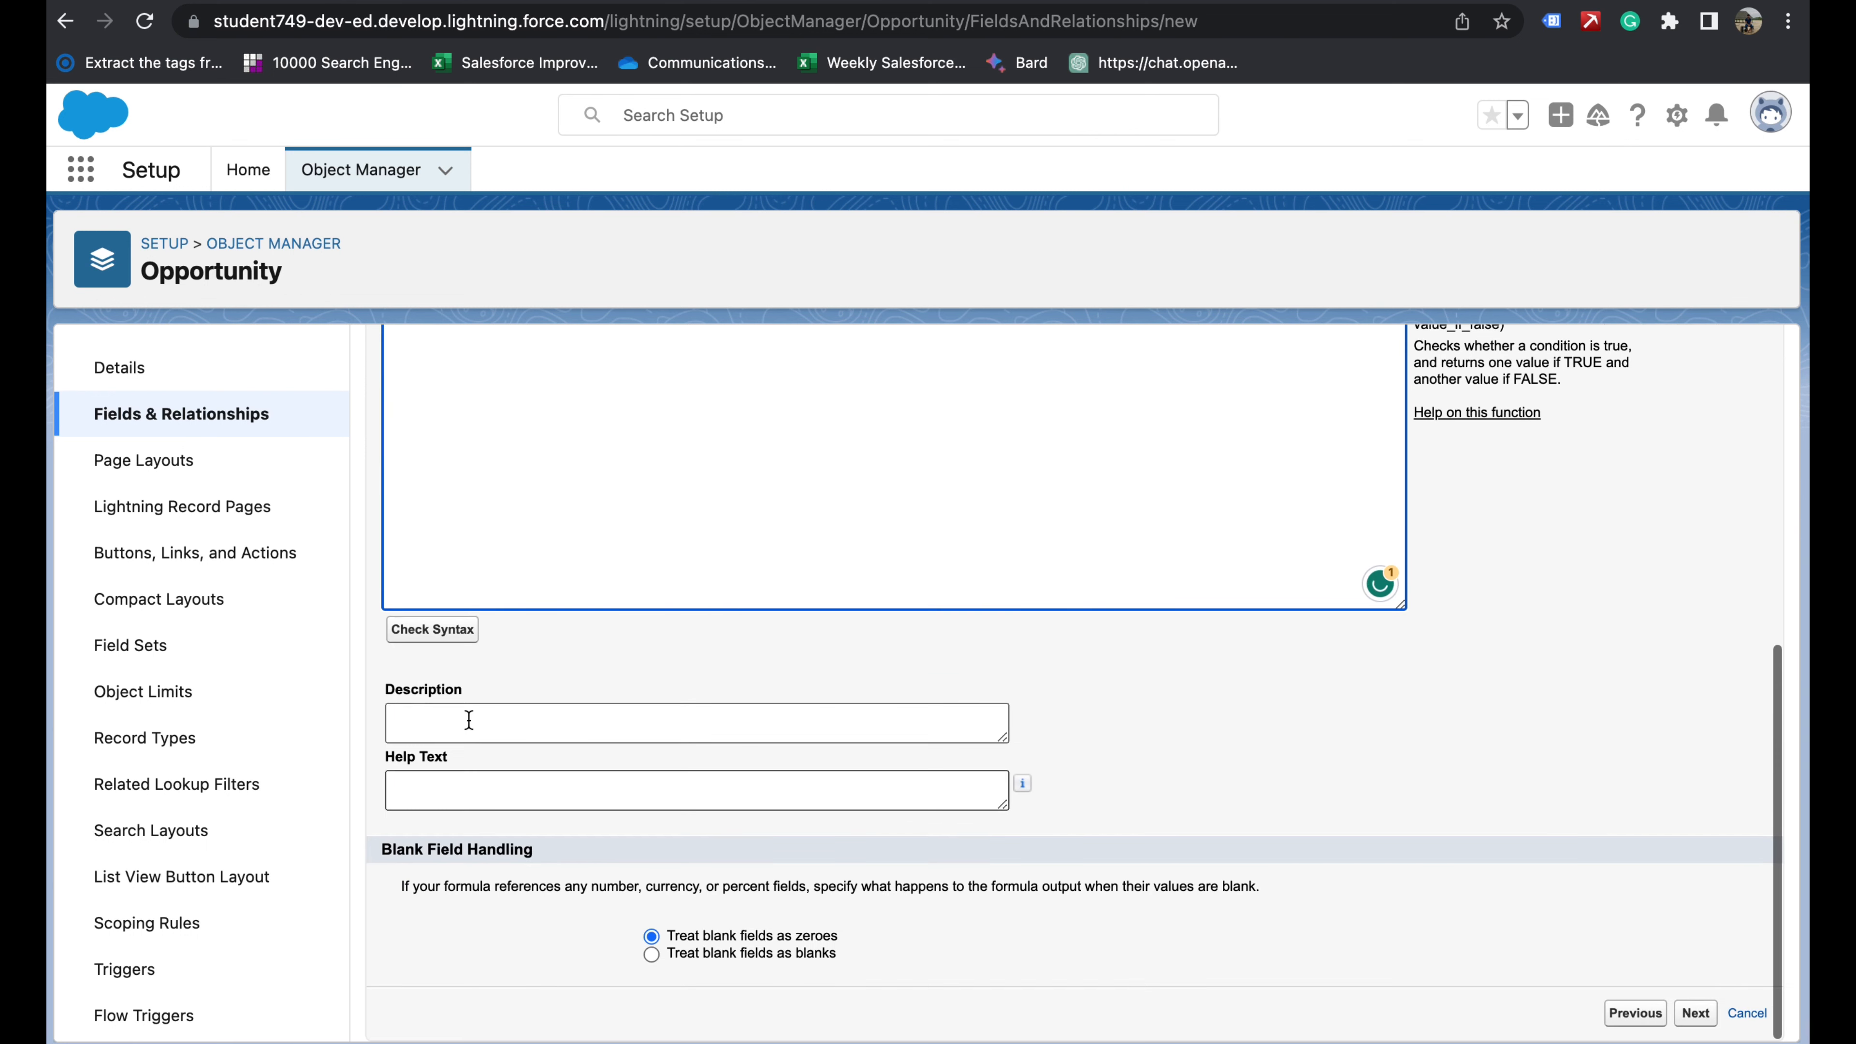
click(441, 638)
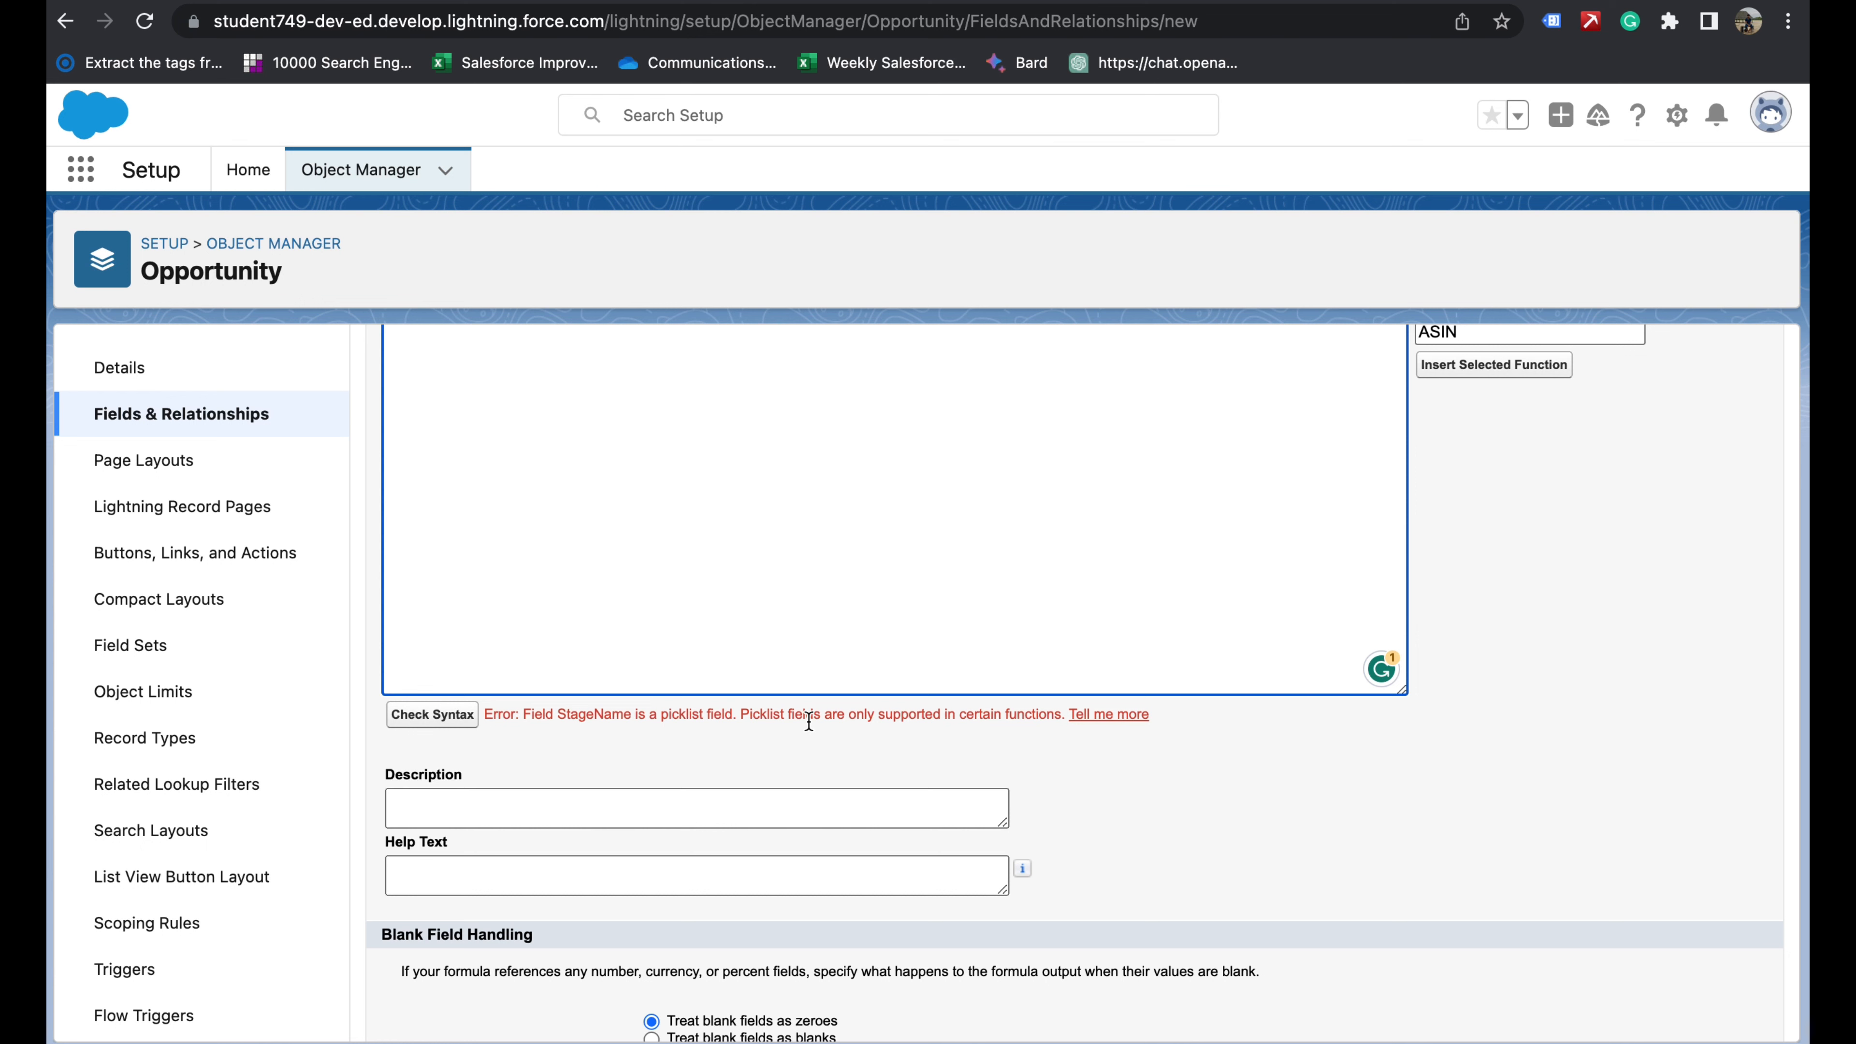
- Insert the TEXT function template from the Text function category below the IF formula
scroll(621, 573, up, 4)
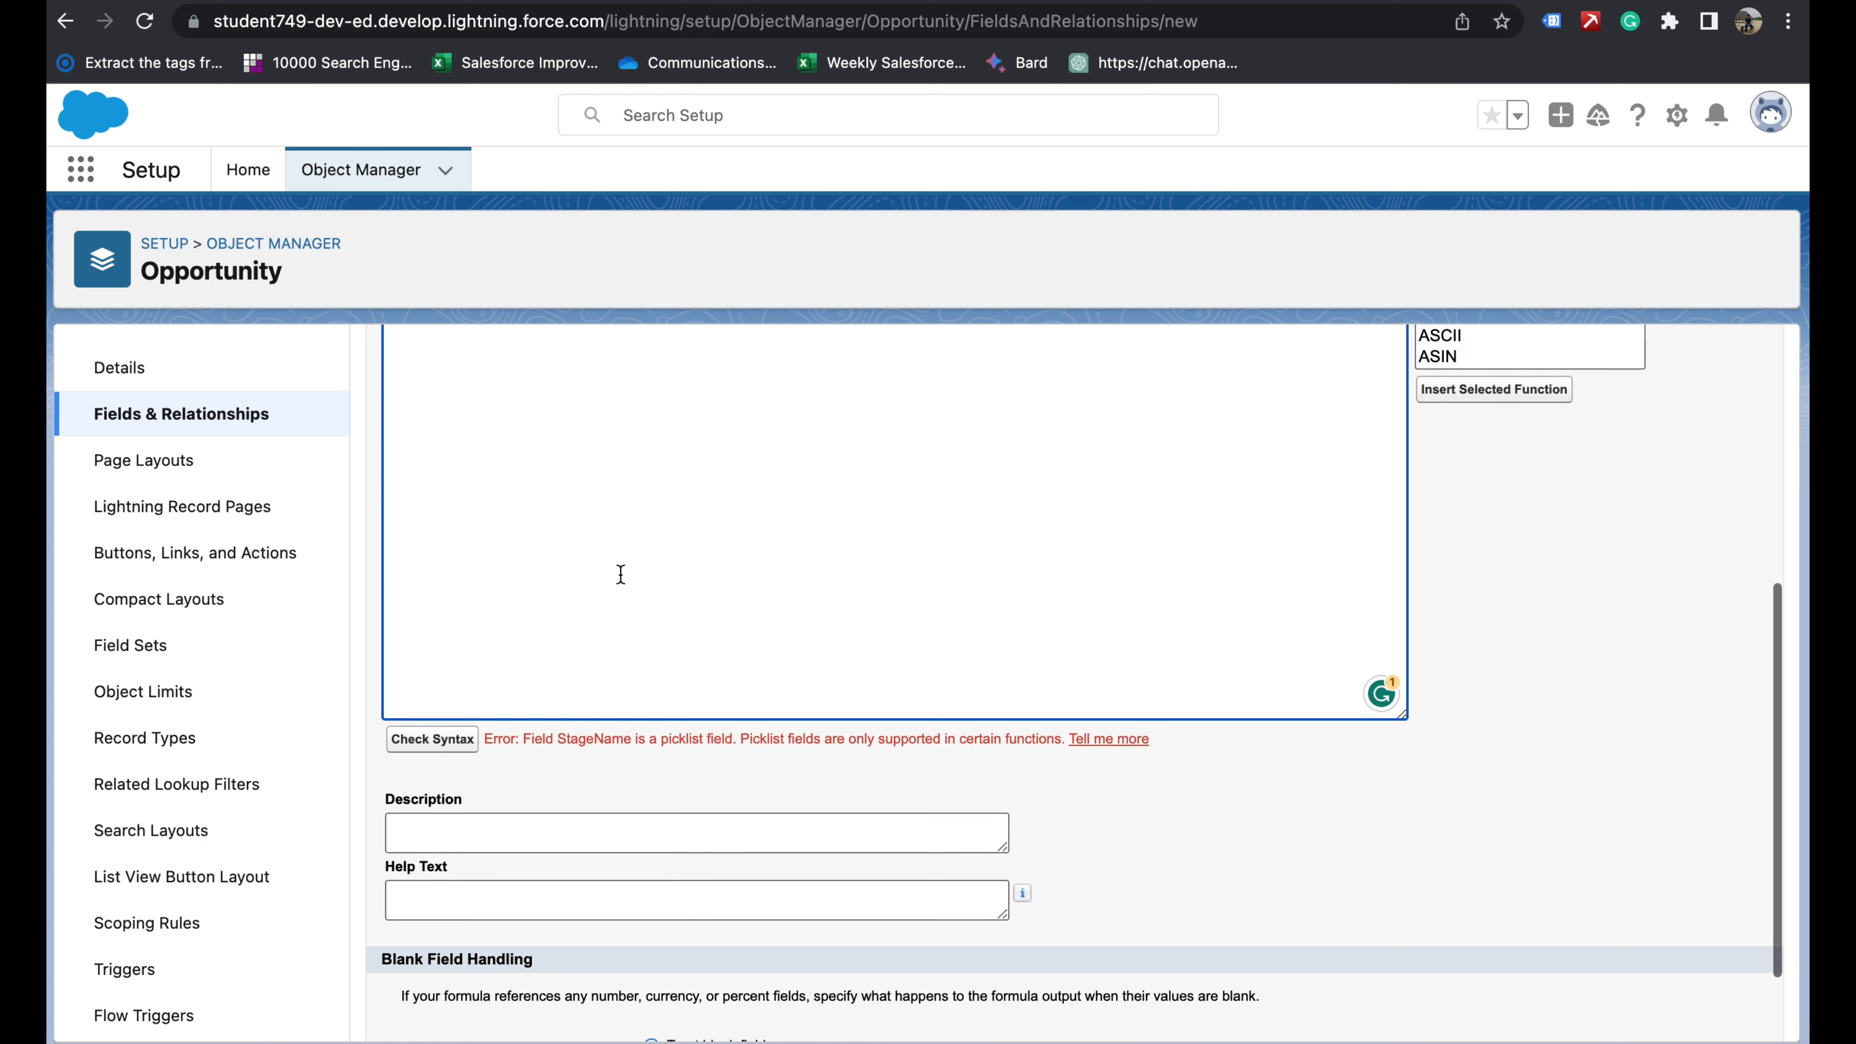
scroll(620, 574, up, 1)
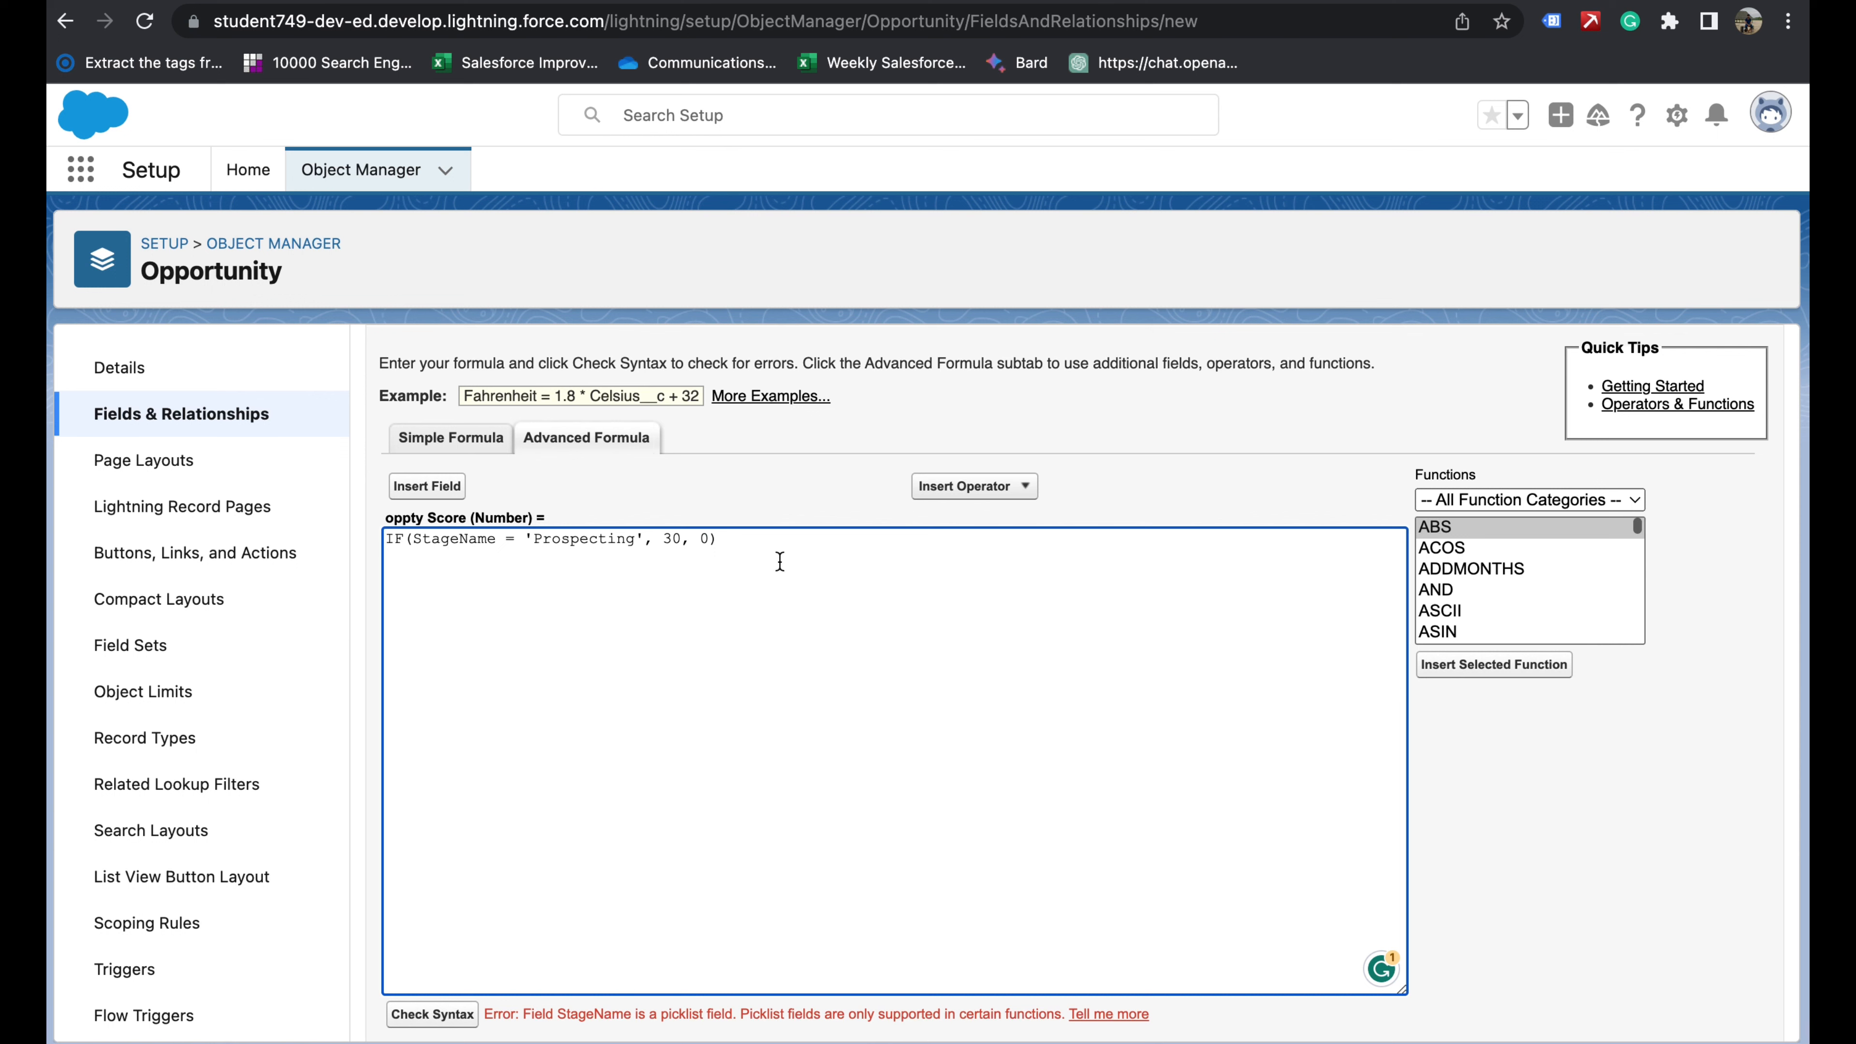
click(1520, 500)
click(1497, 608)
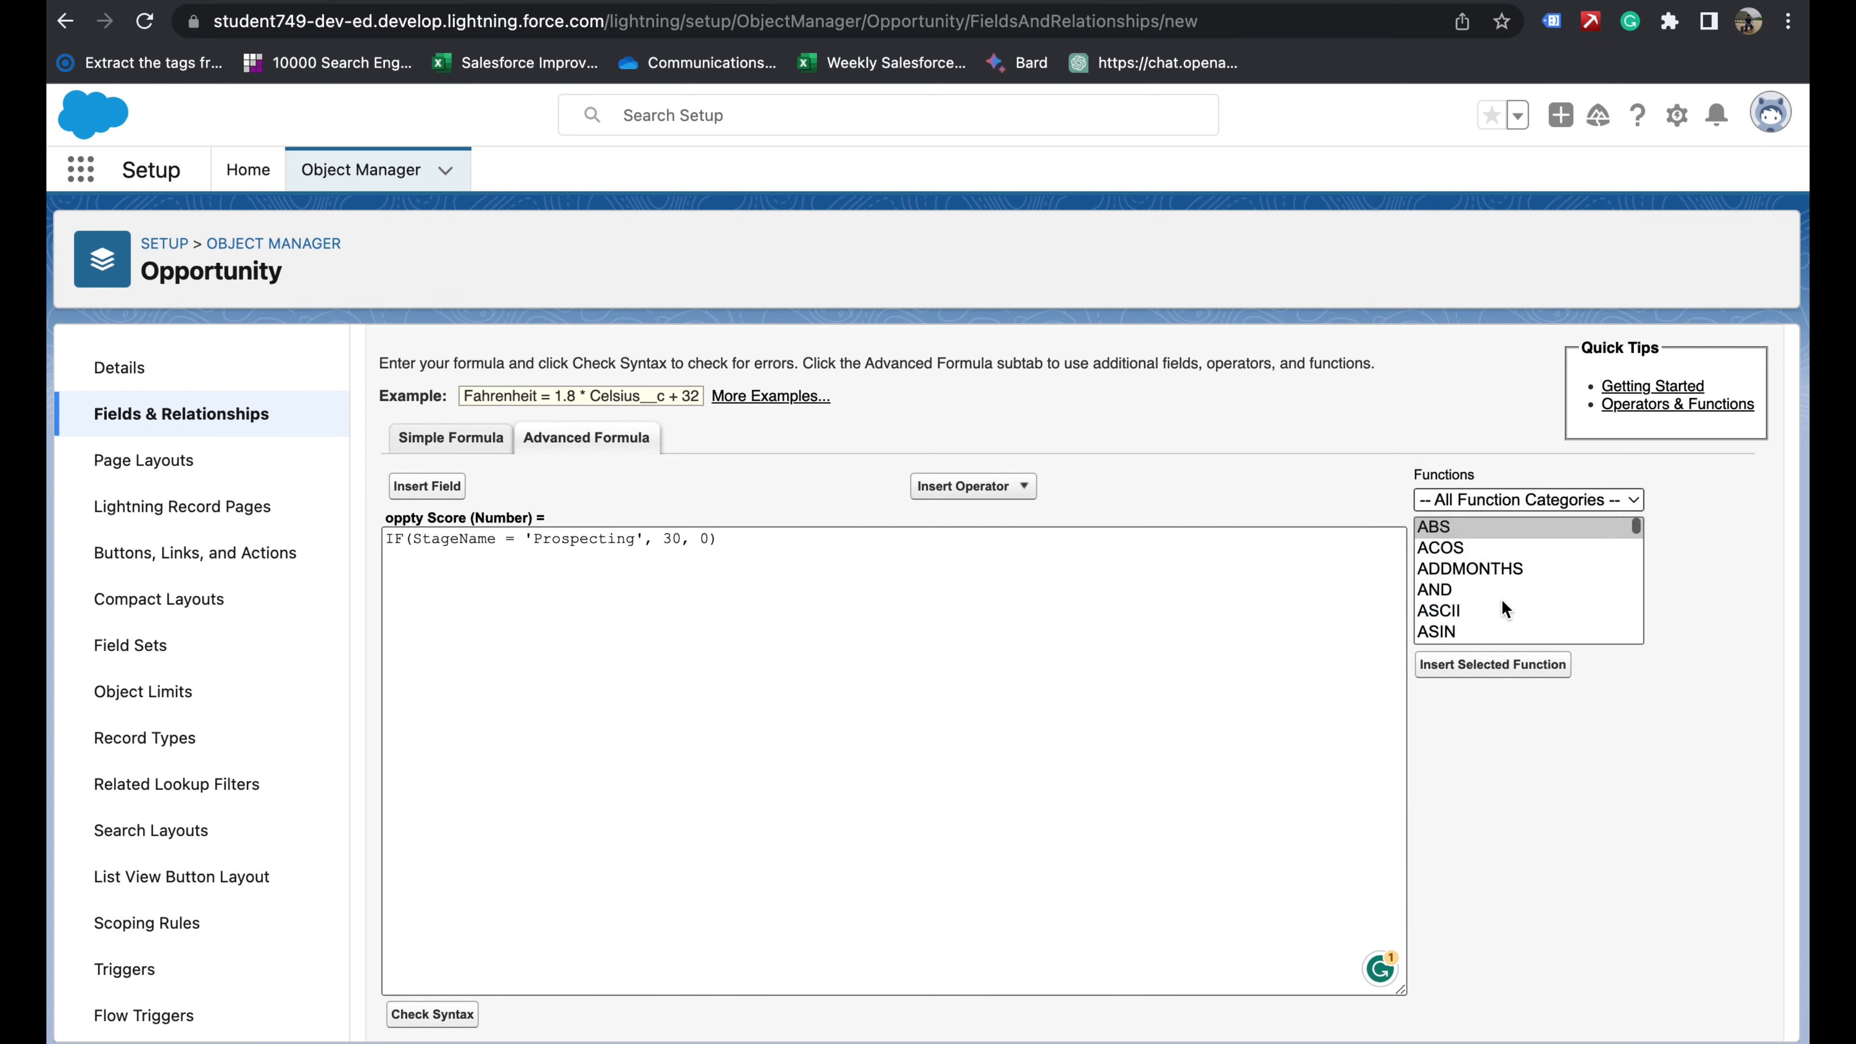
scroll(1472, 614, down, 5)
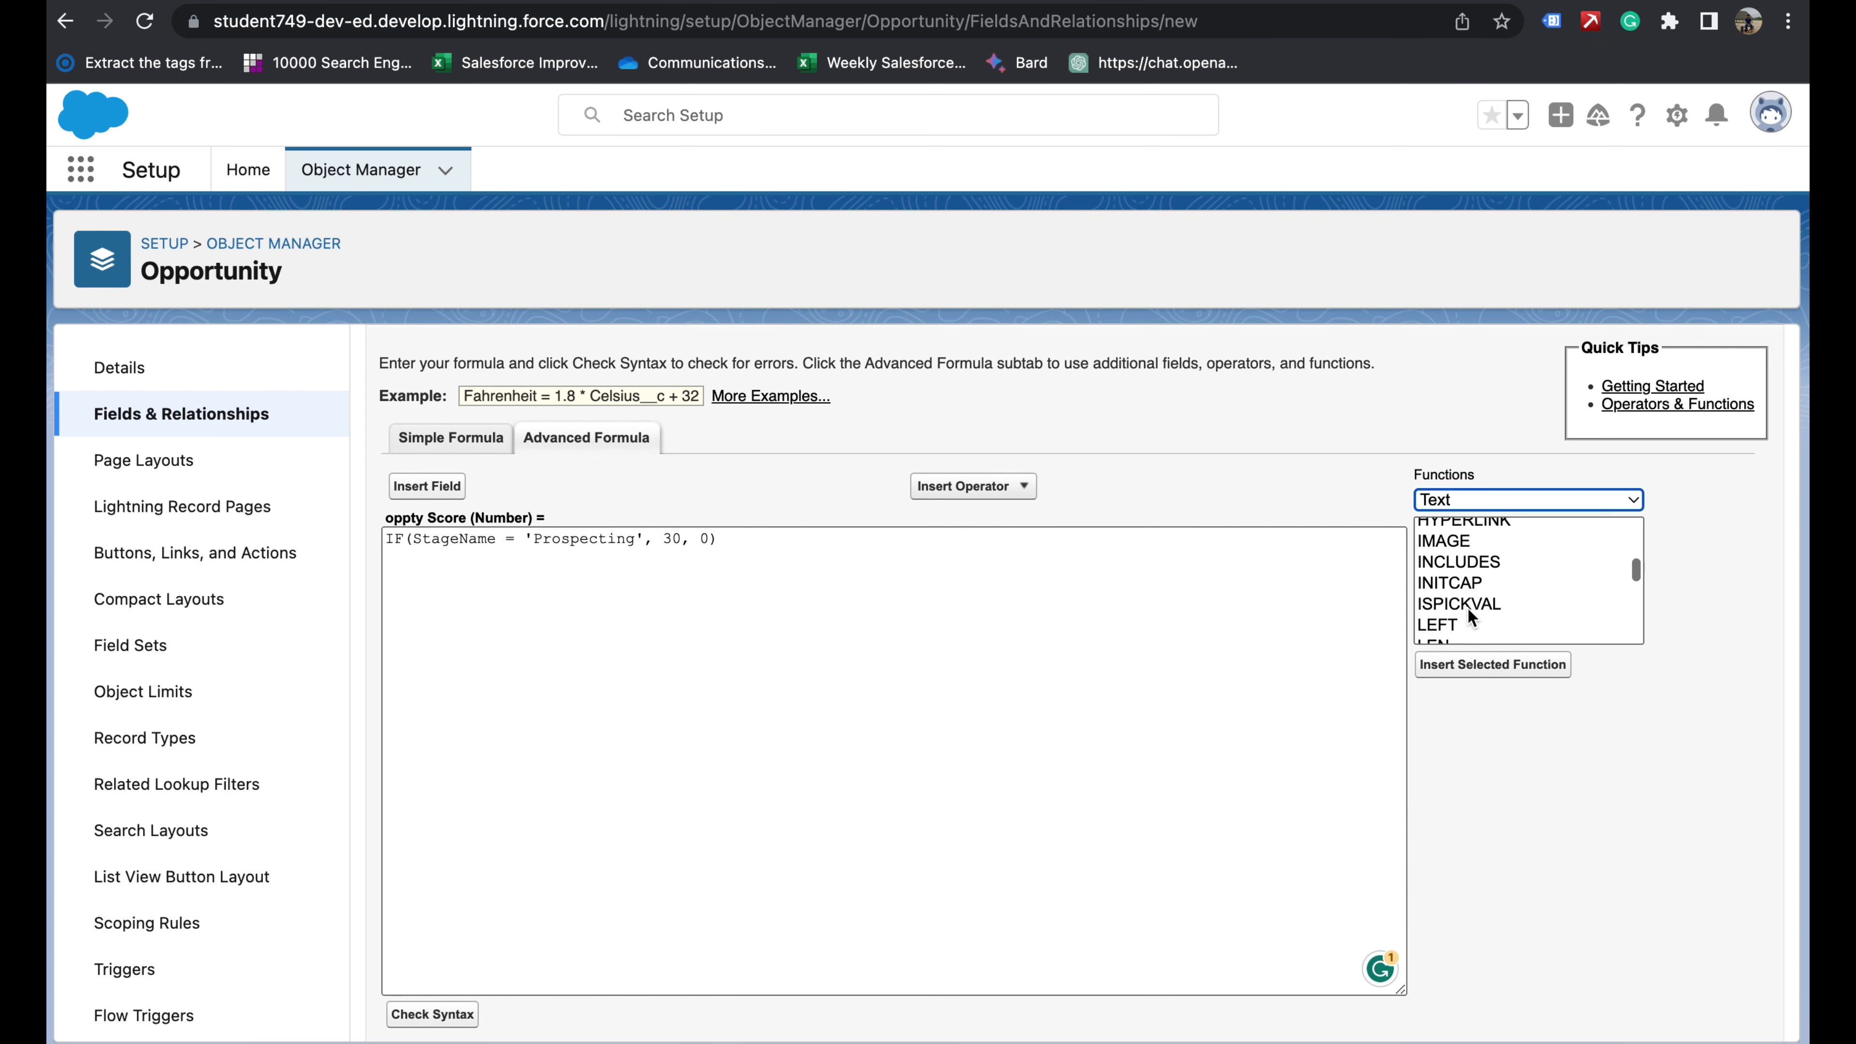
scroll(1468, 606, down, 5)
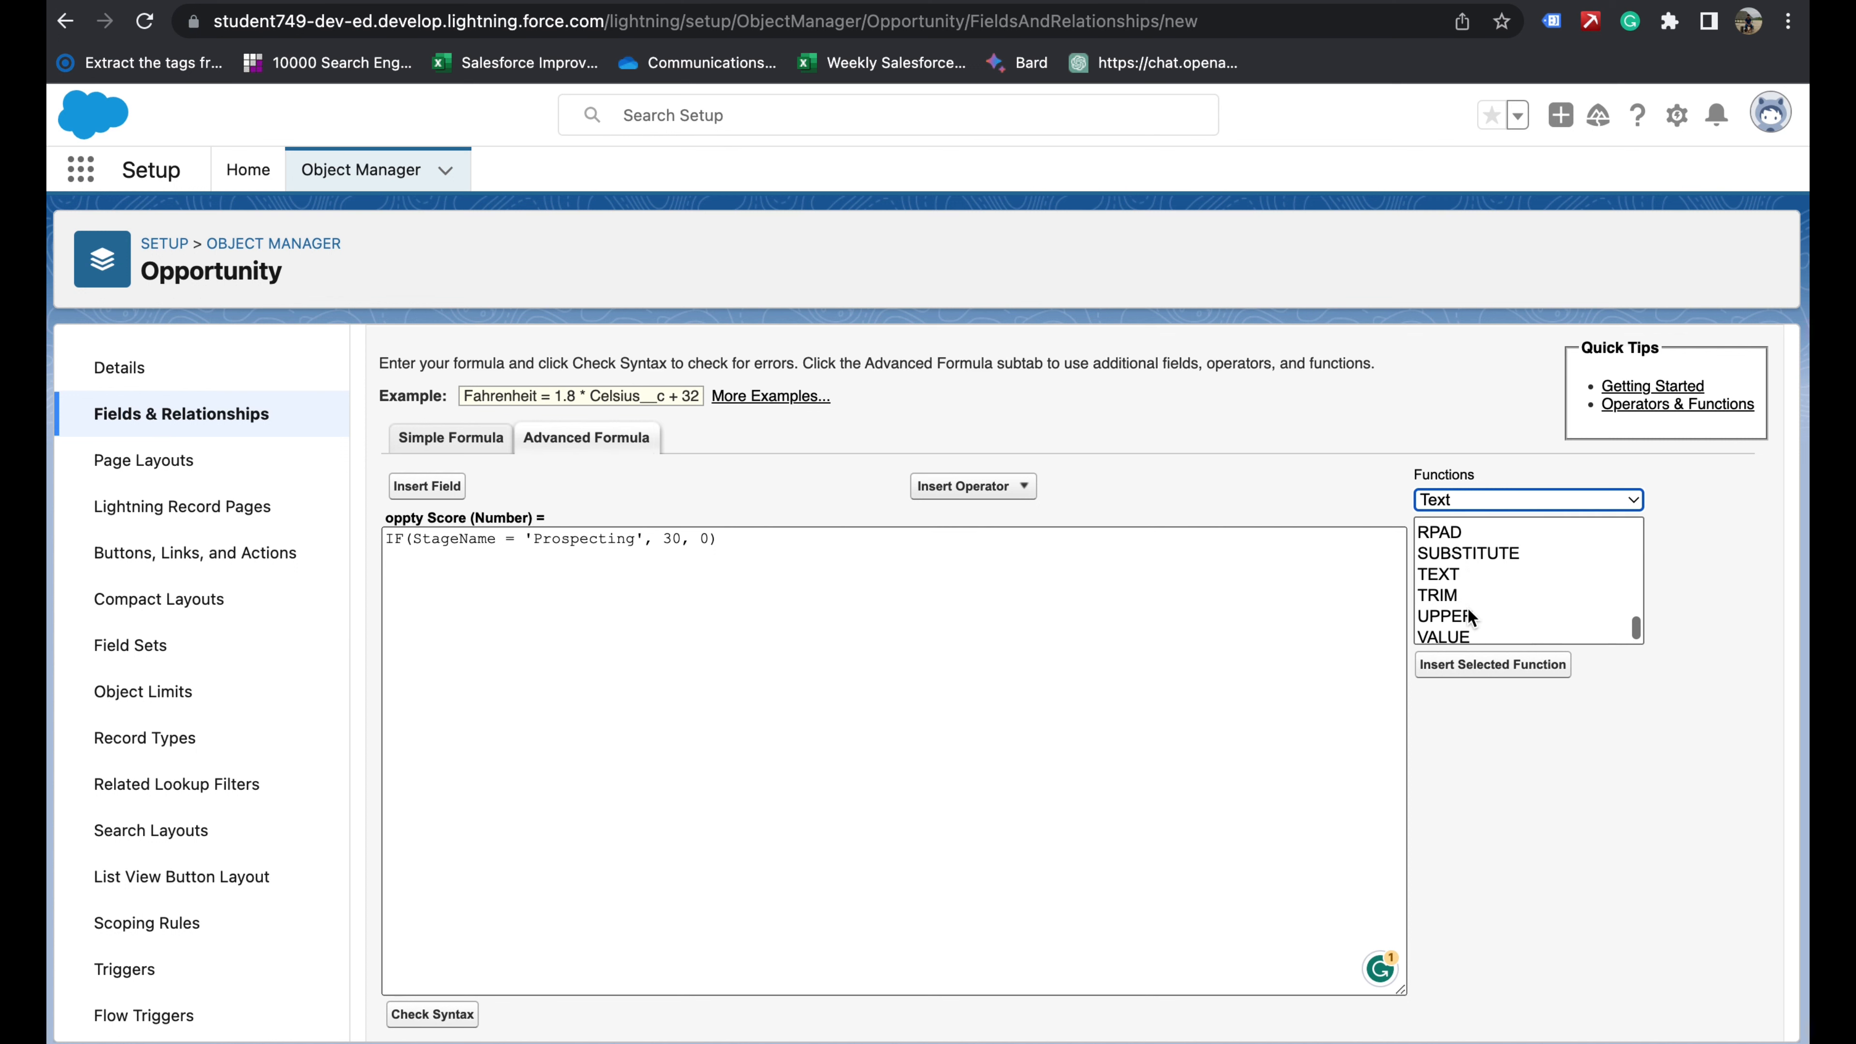
click(1438, 569)
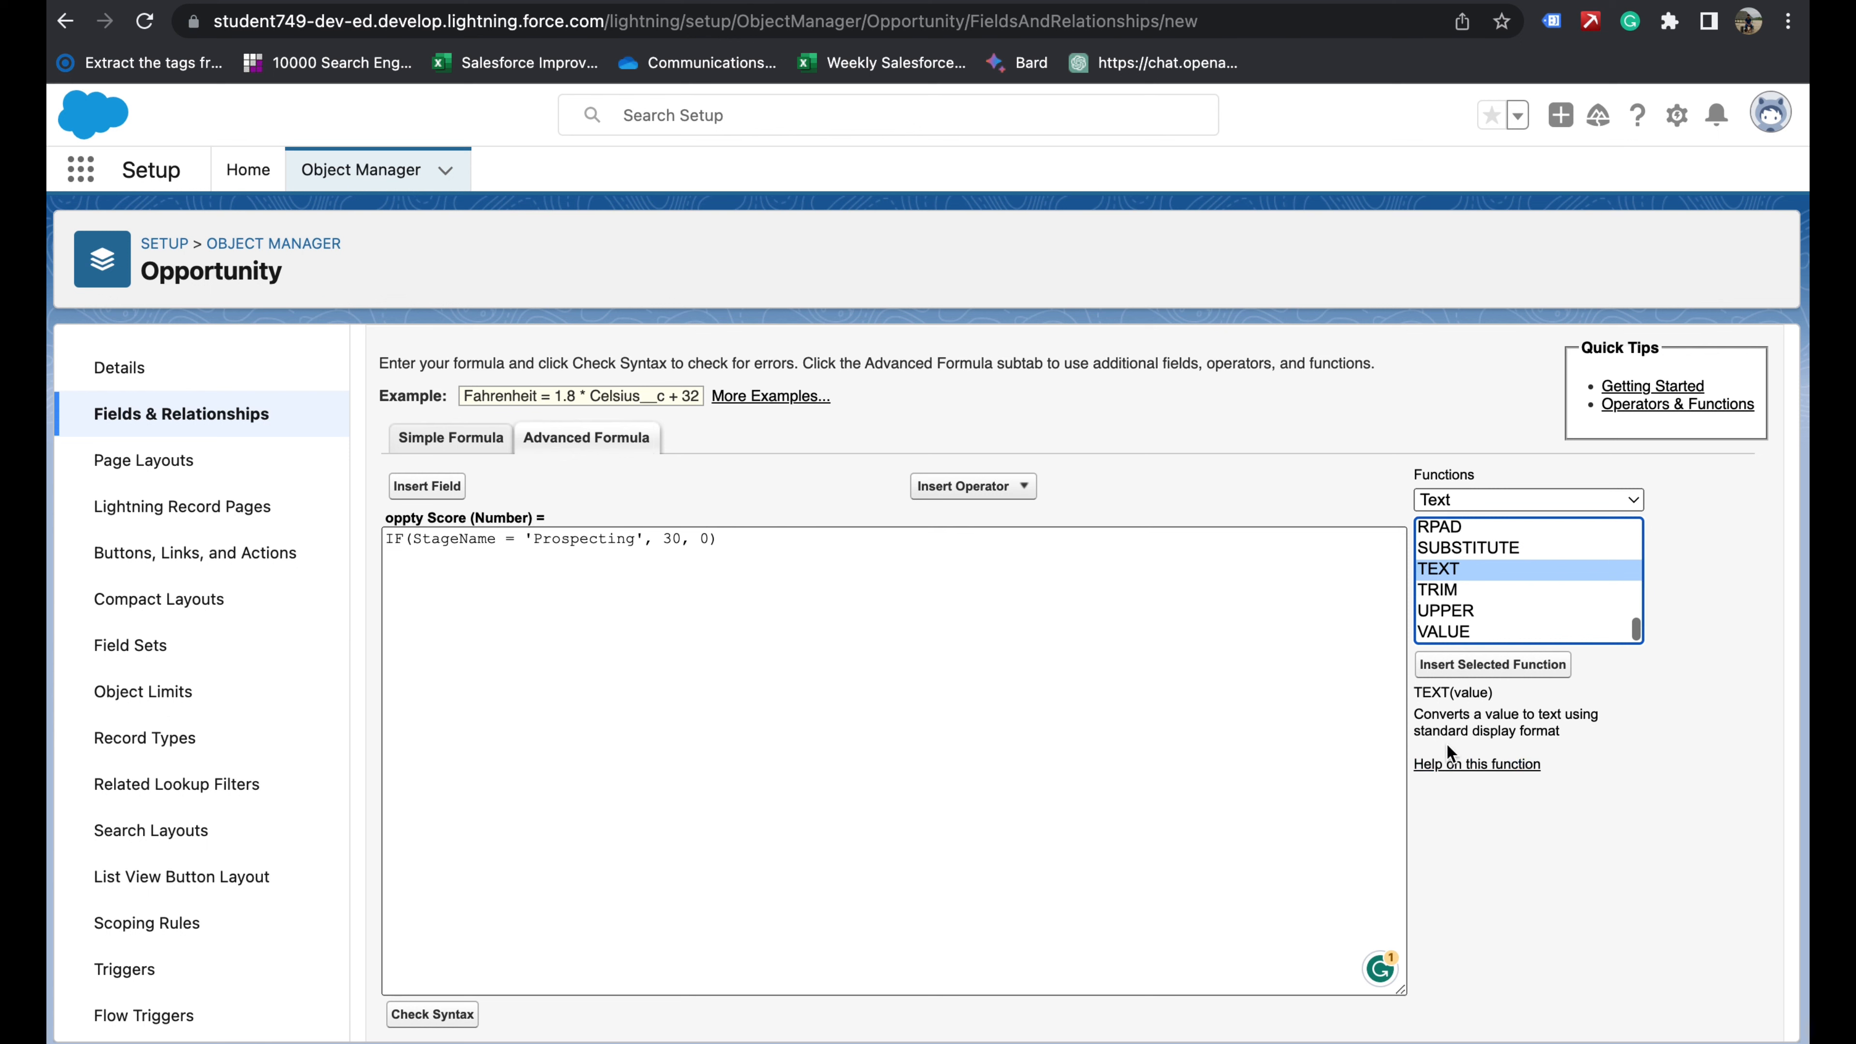
click(1484, 666)
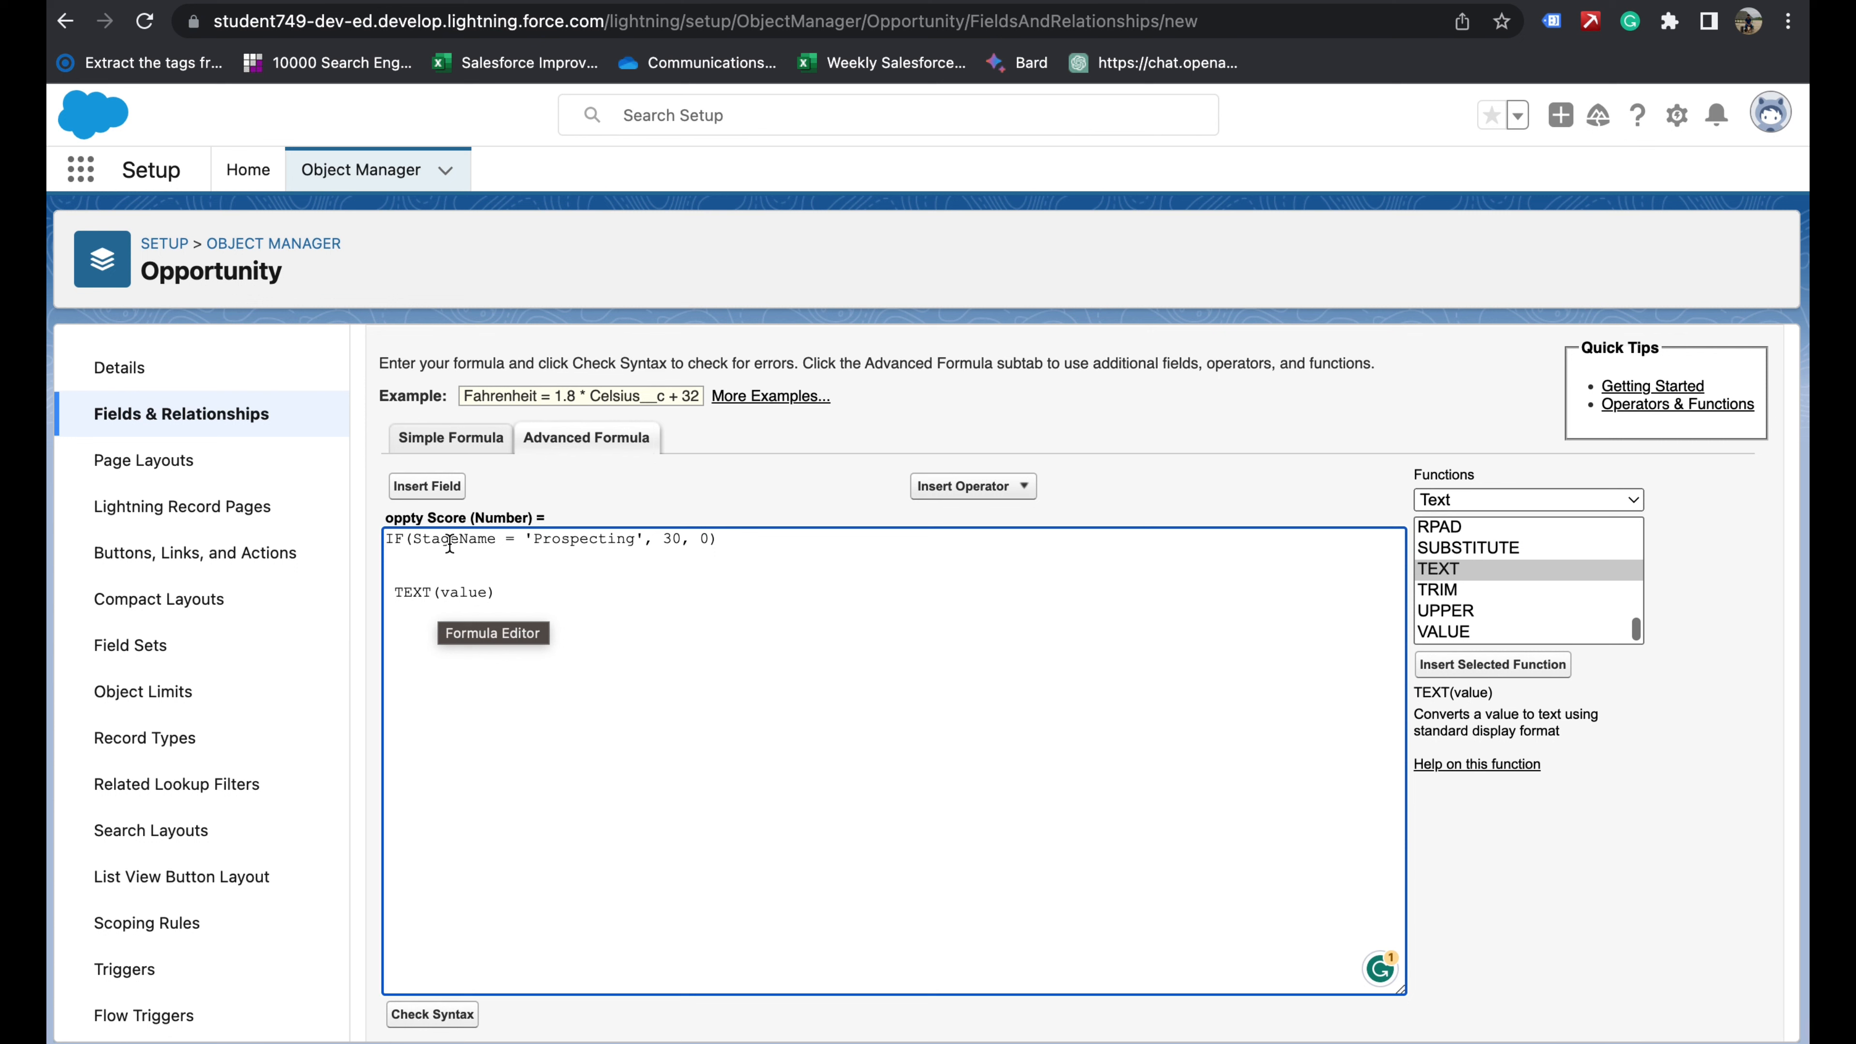
- Wrap StageName in TEXT( ) inside the IF condition and delete the leftover TEXT(value) template below it
click(421, 541)
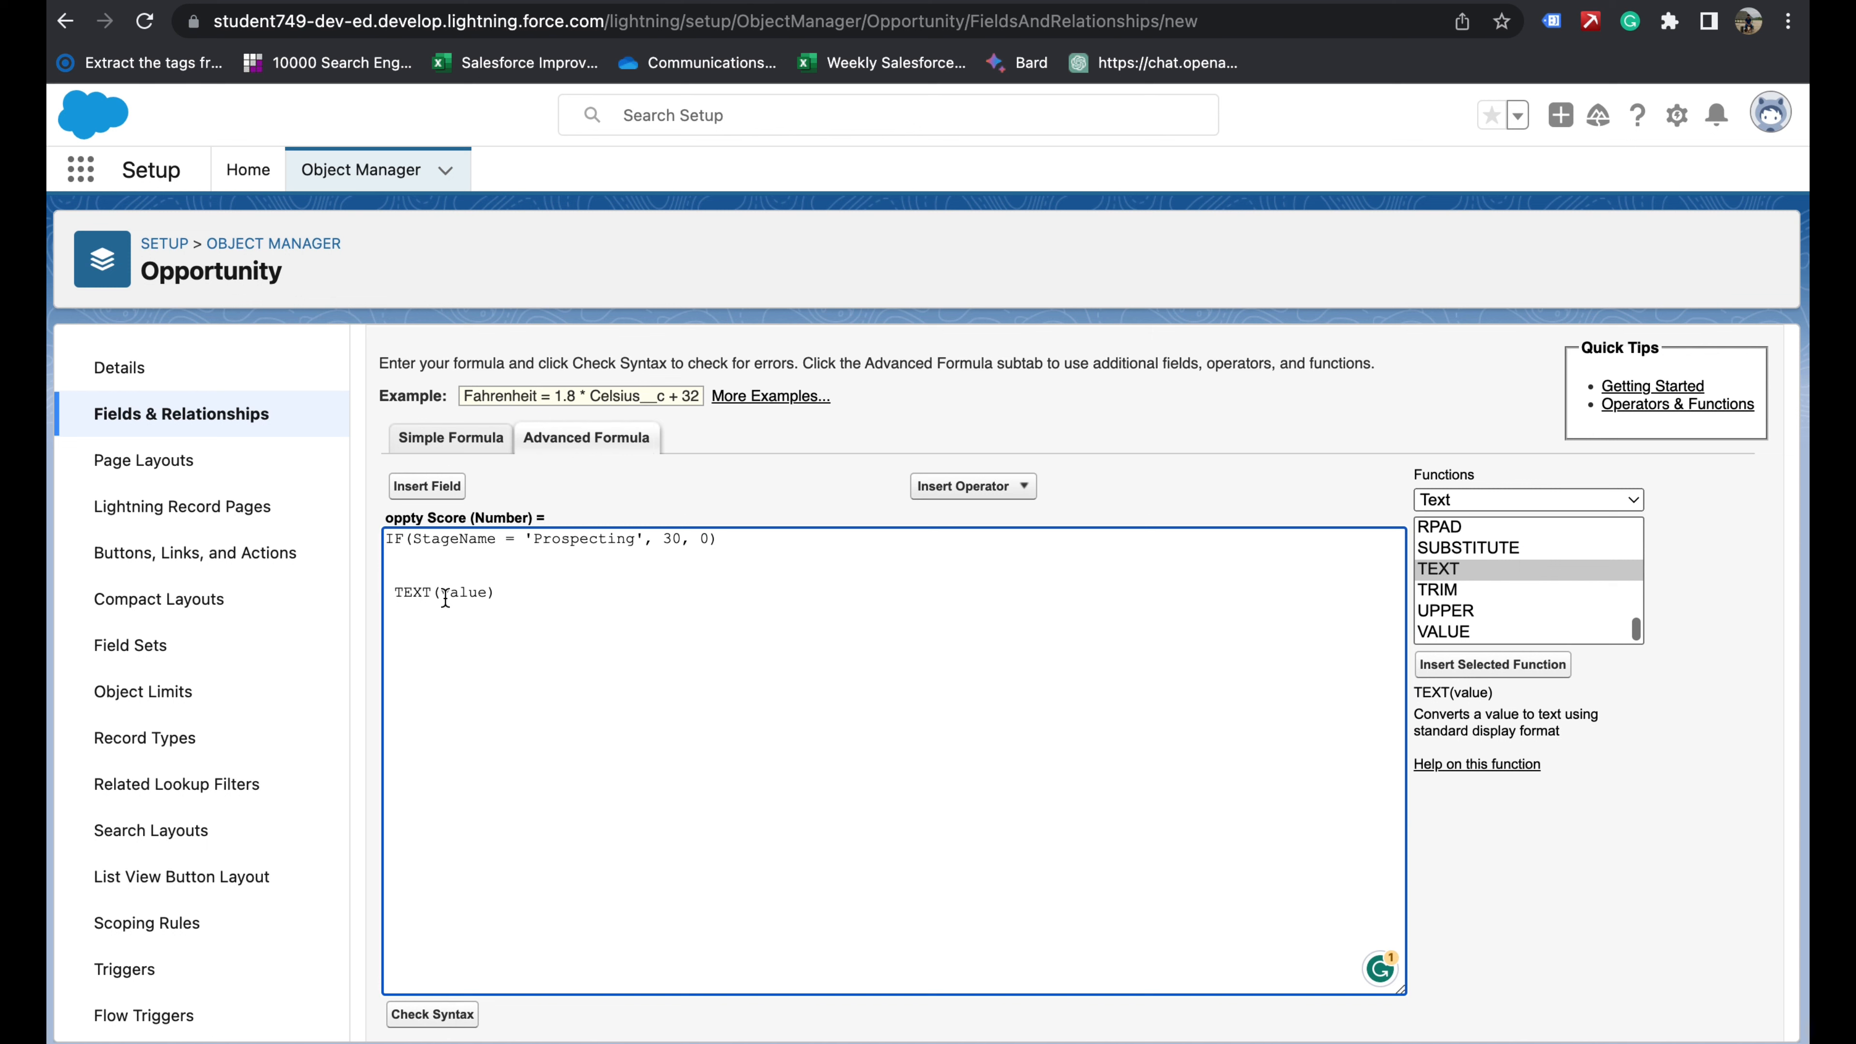
text(TEXT )
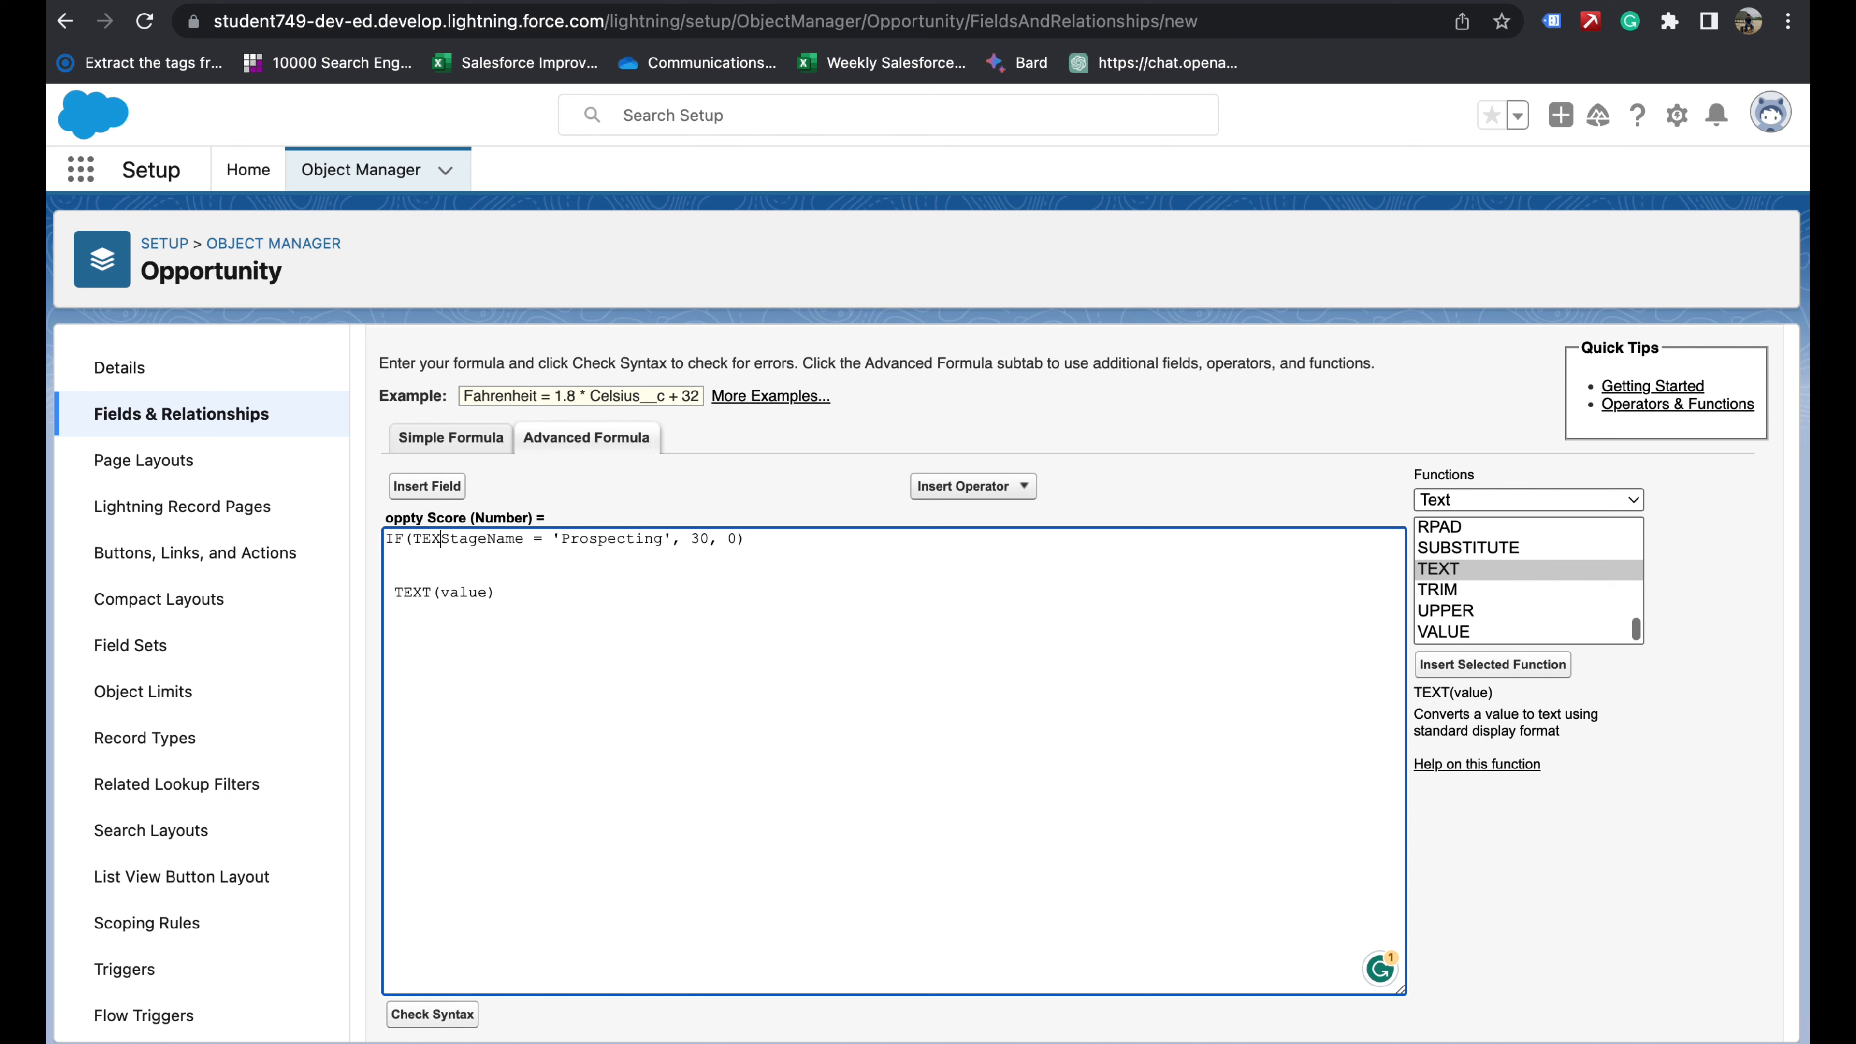
text(()
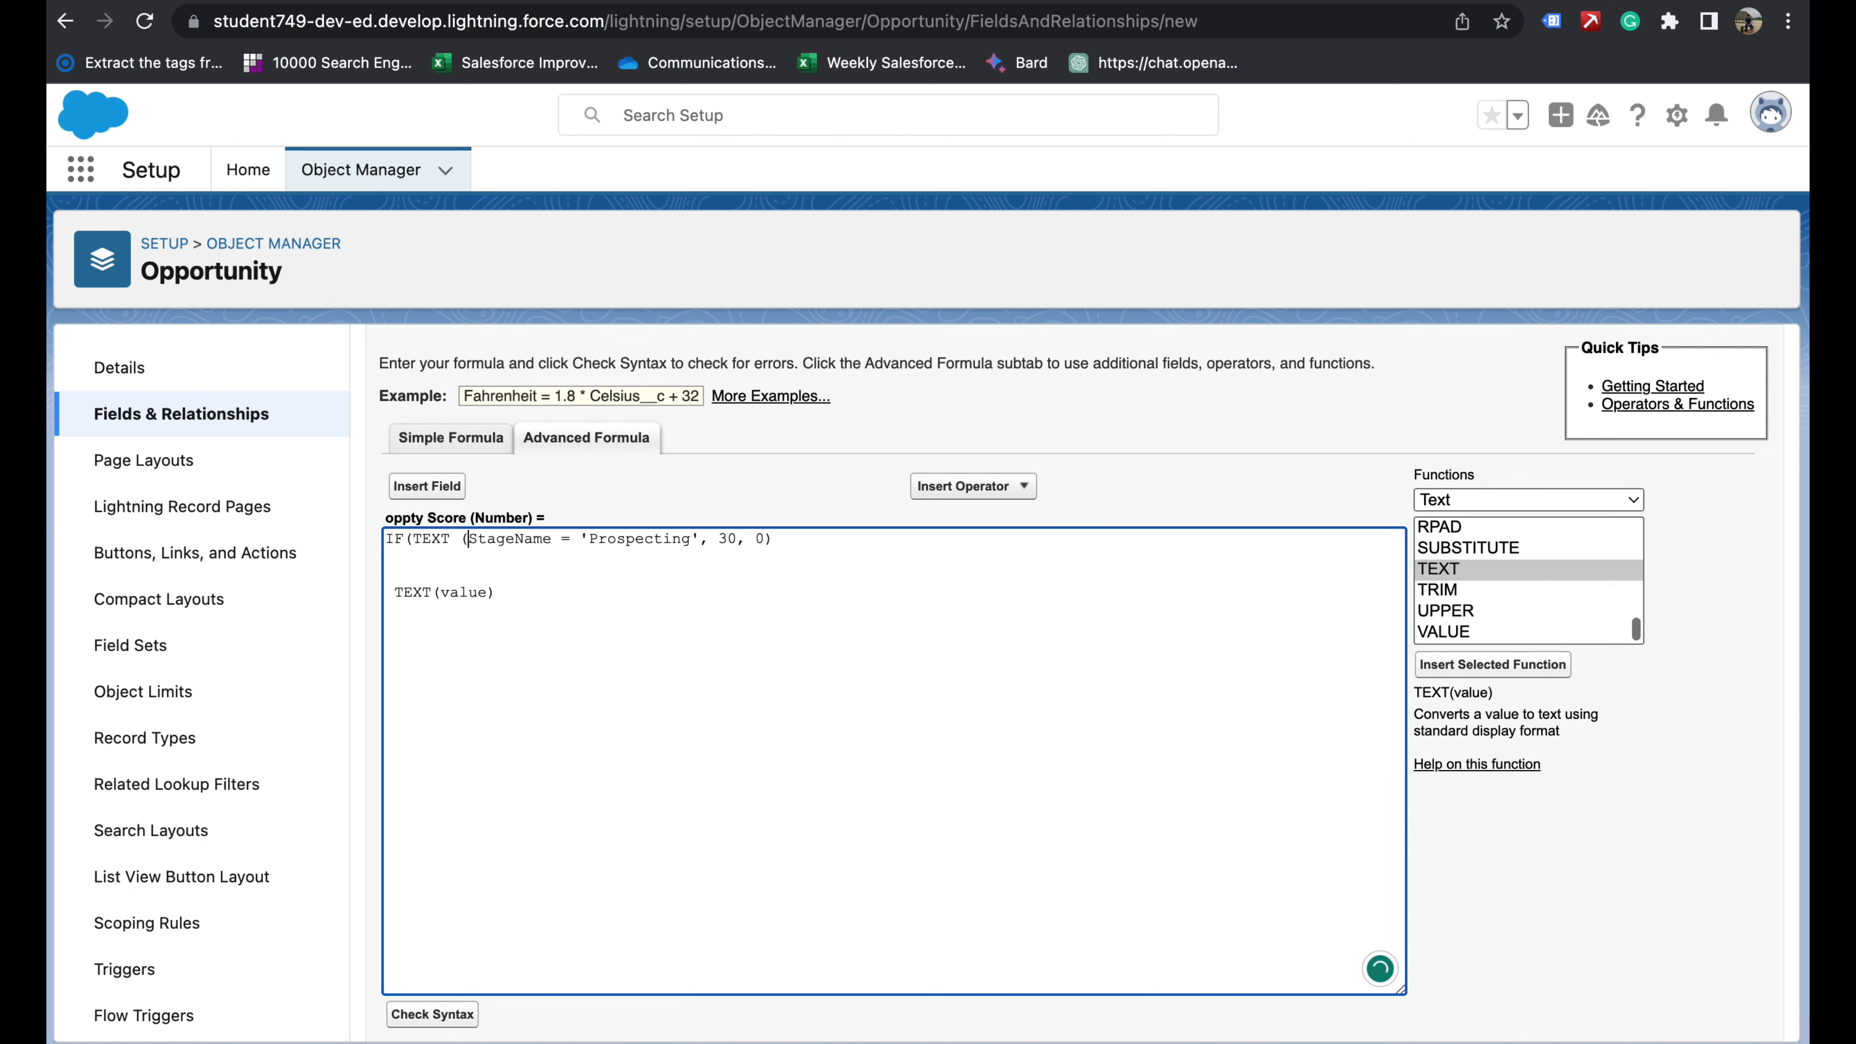
key(Right)
key(Right)
text())
drag(525, 588, 399, 591)
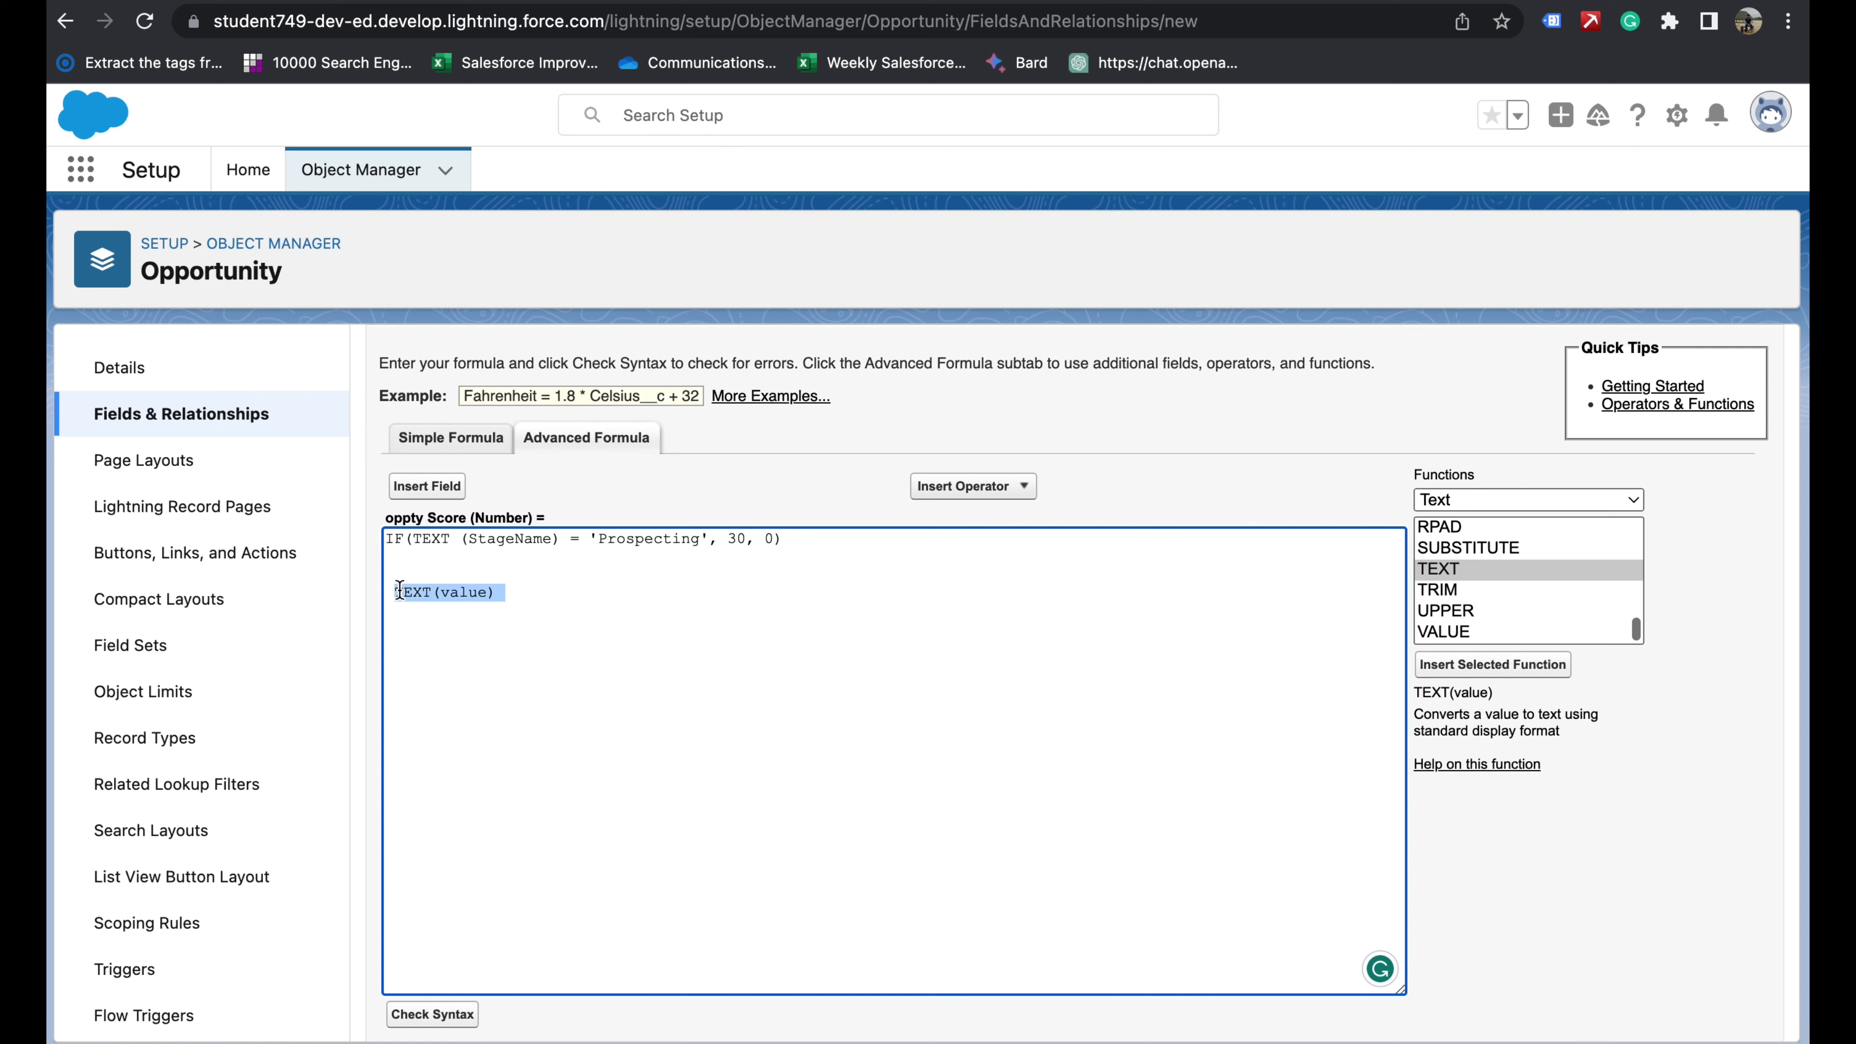
key(BackSpace)
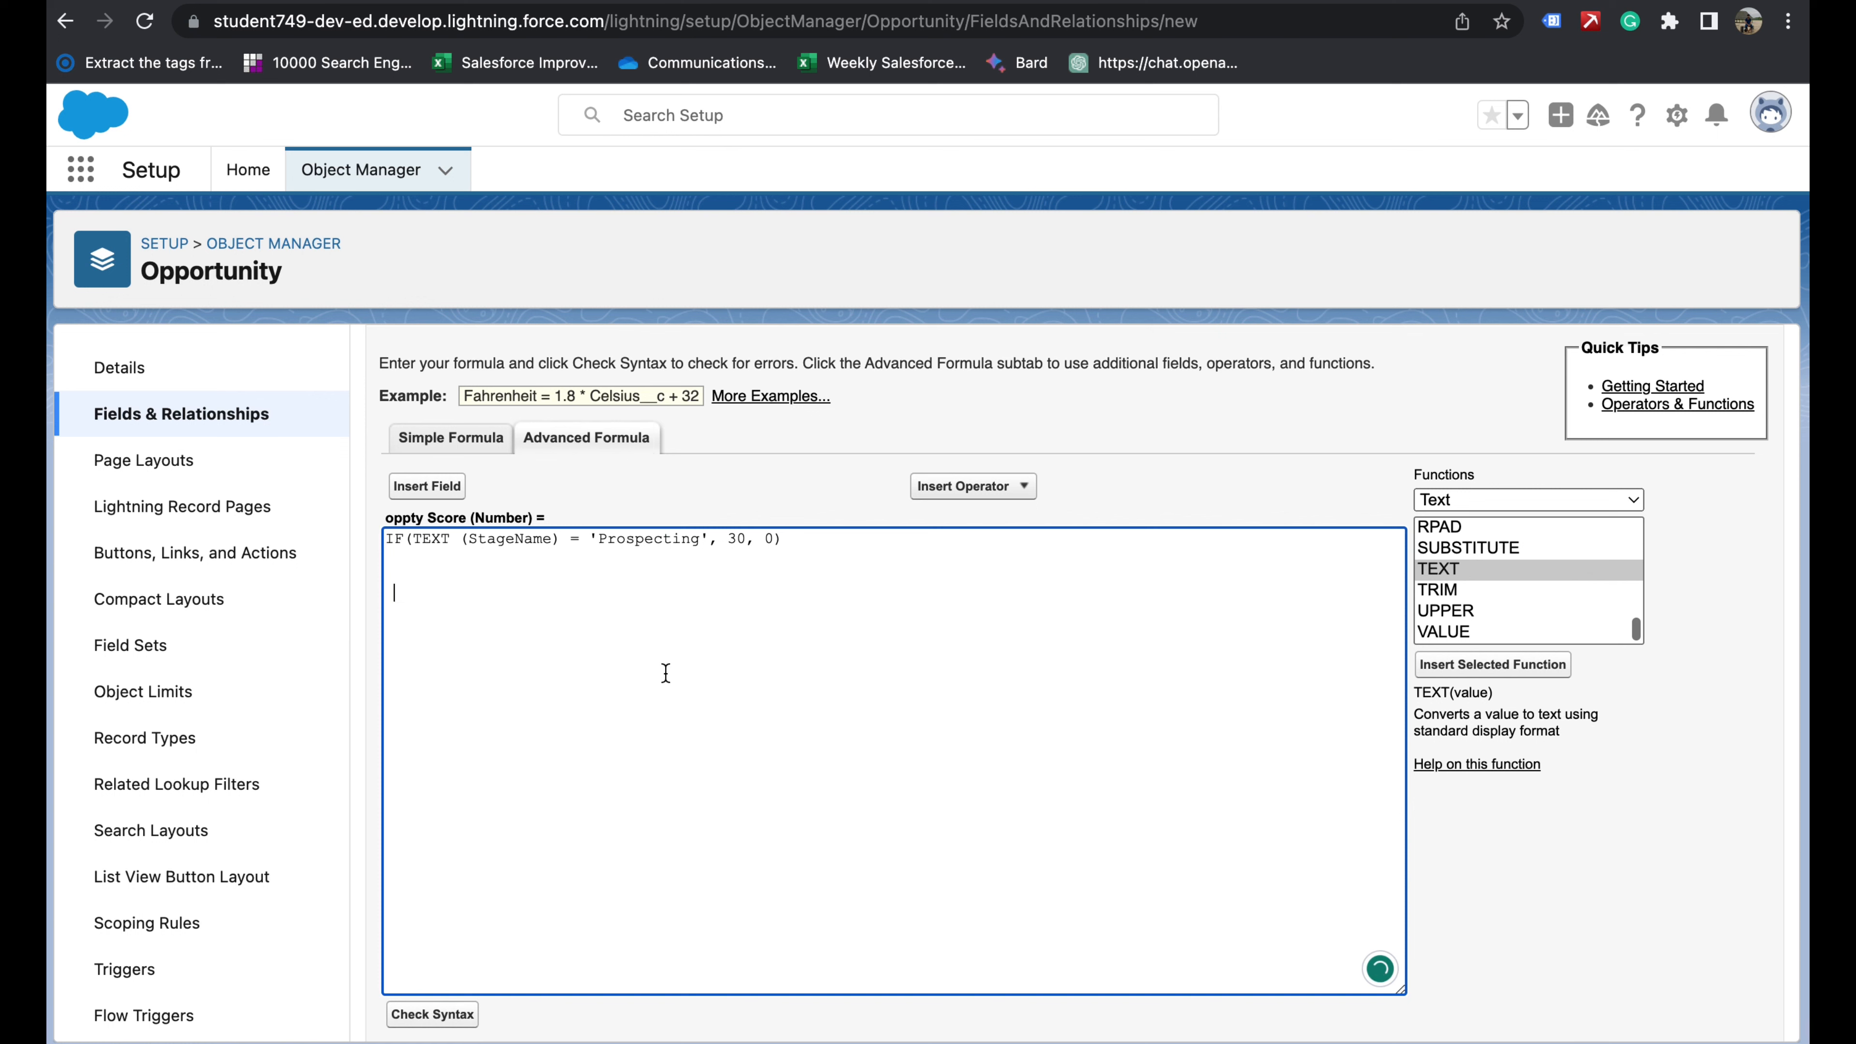
- Check the formula's syntax and continue to the field-level security settings of the new field
click(433, 1013)
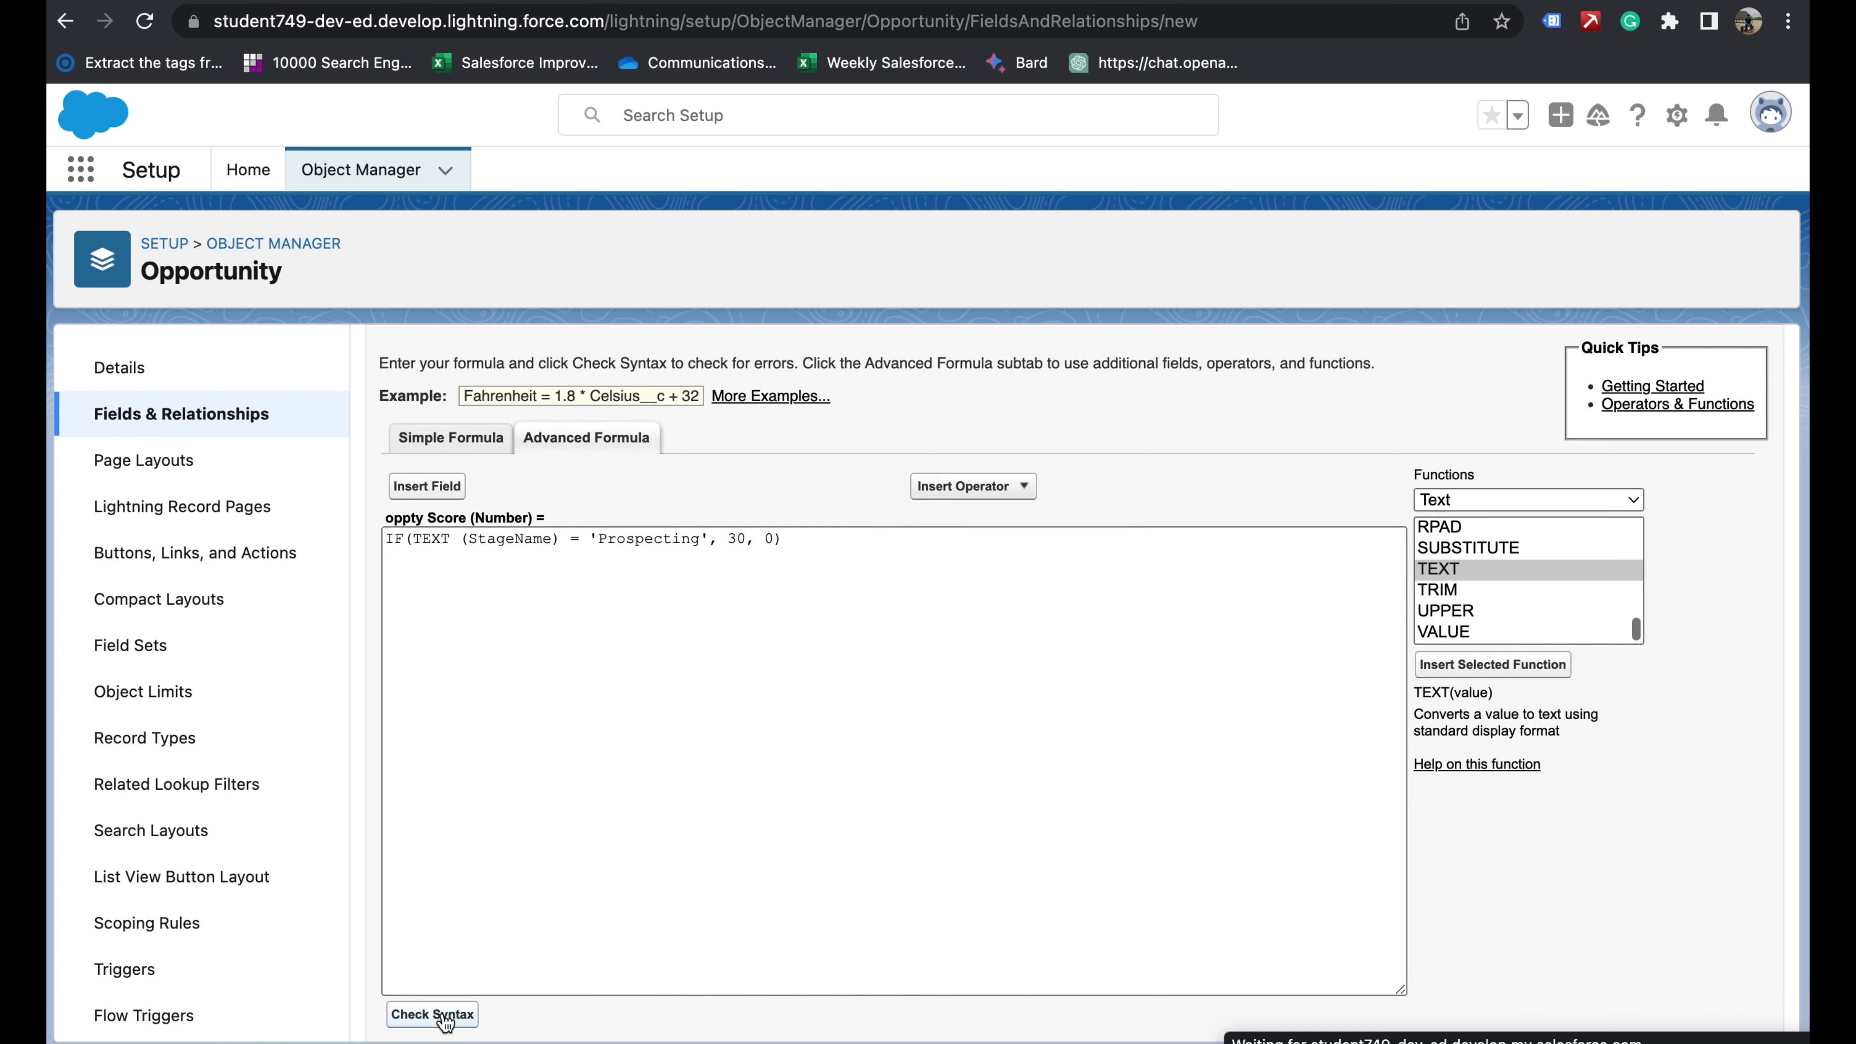
scroll(808, 904, down, 5)
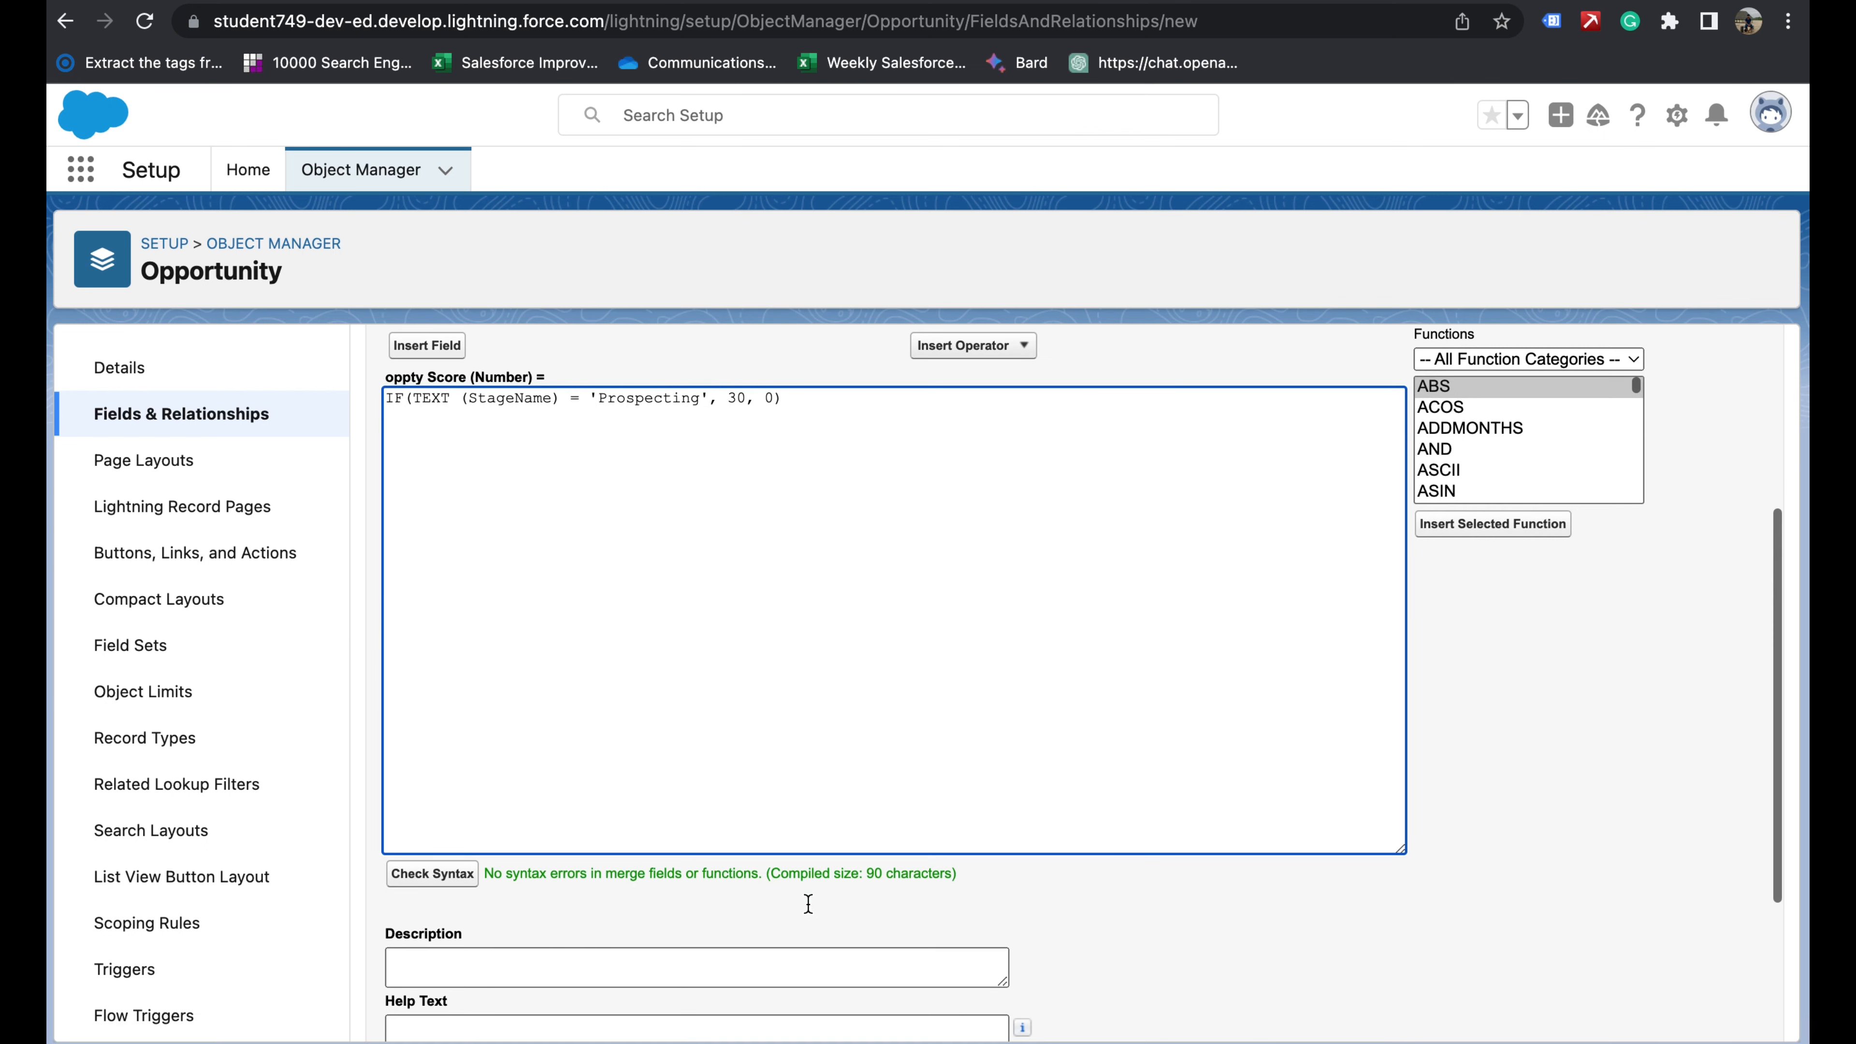
scroll(985, 791, down, 4)
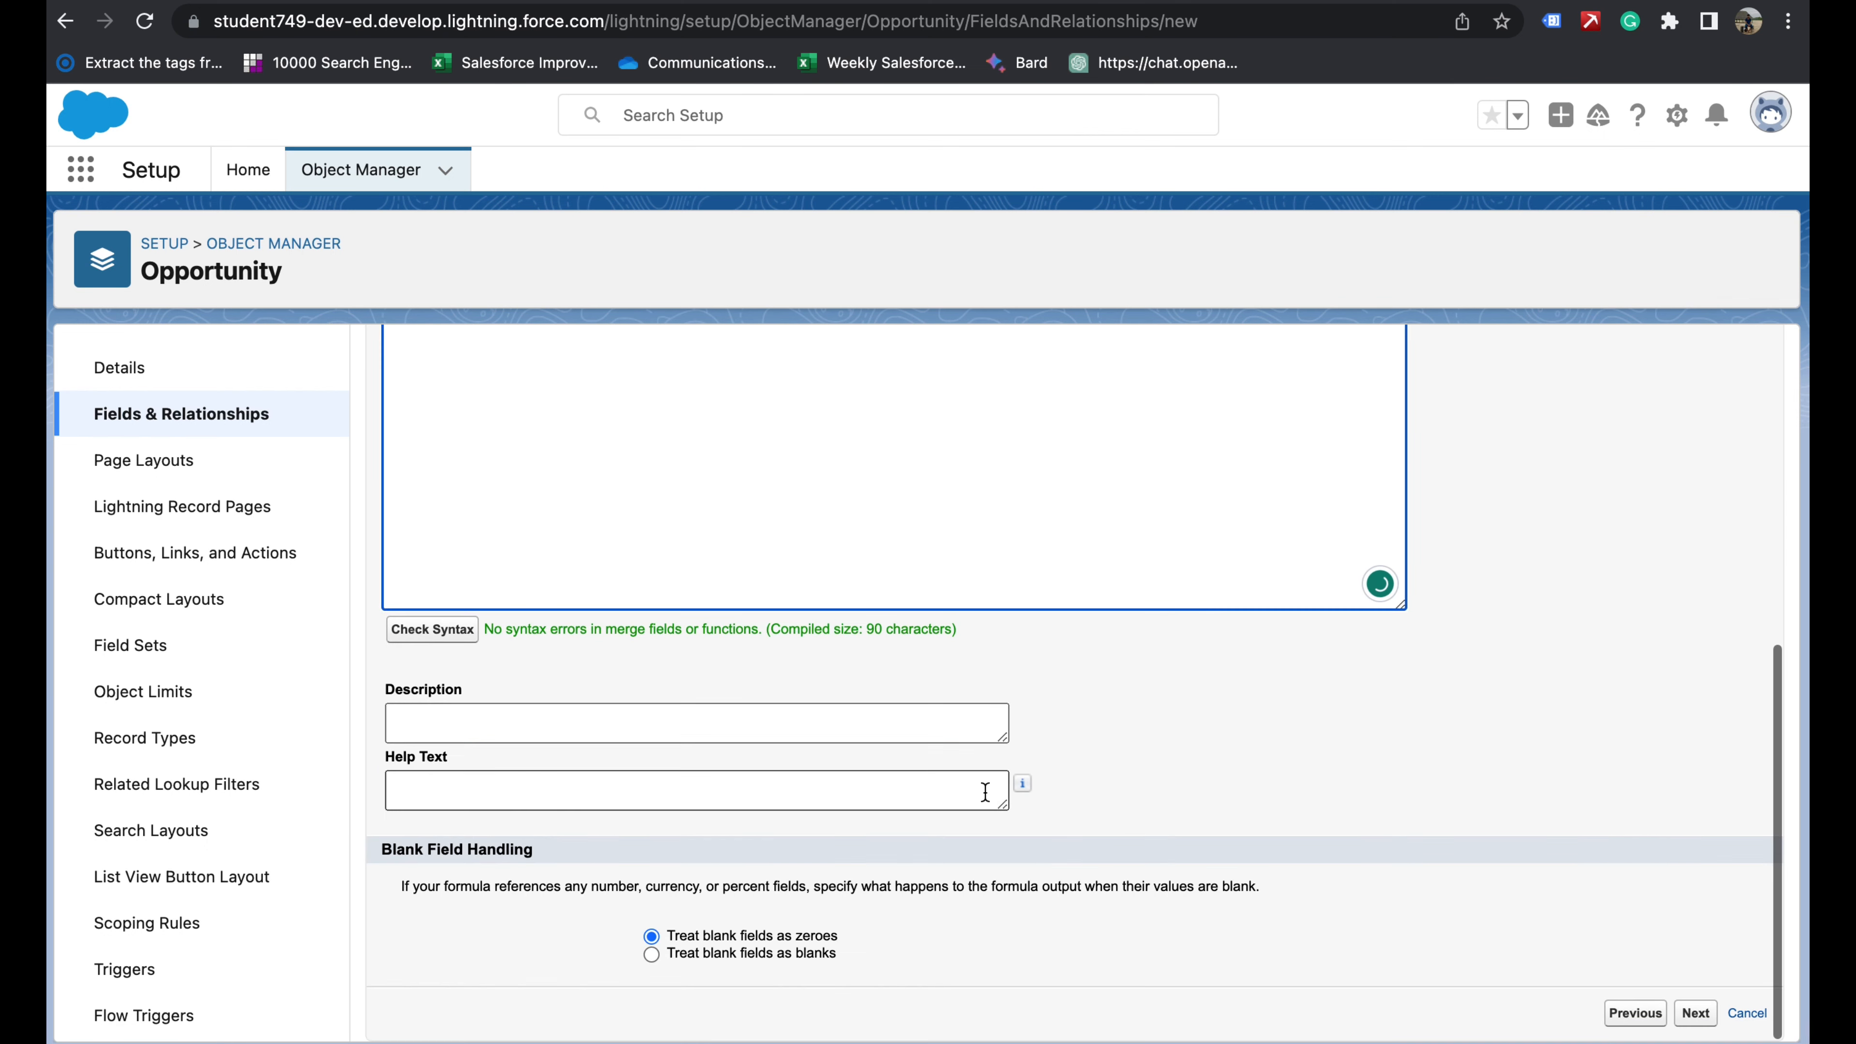
click(1697, 1017)
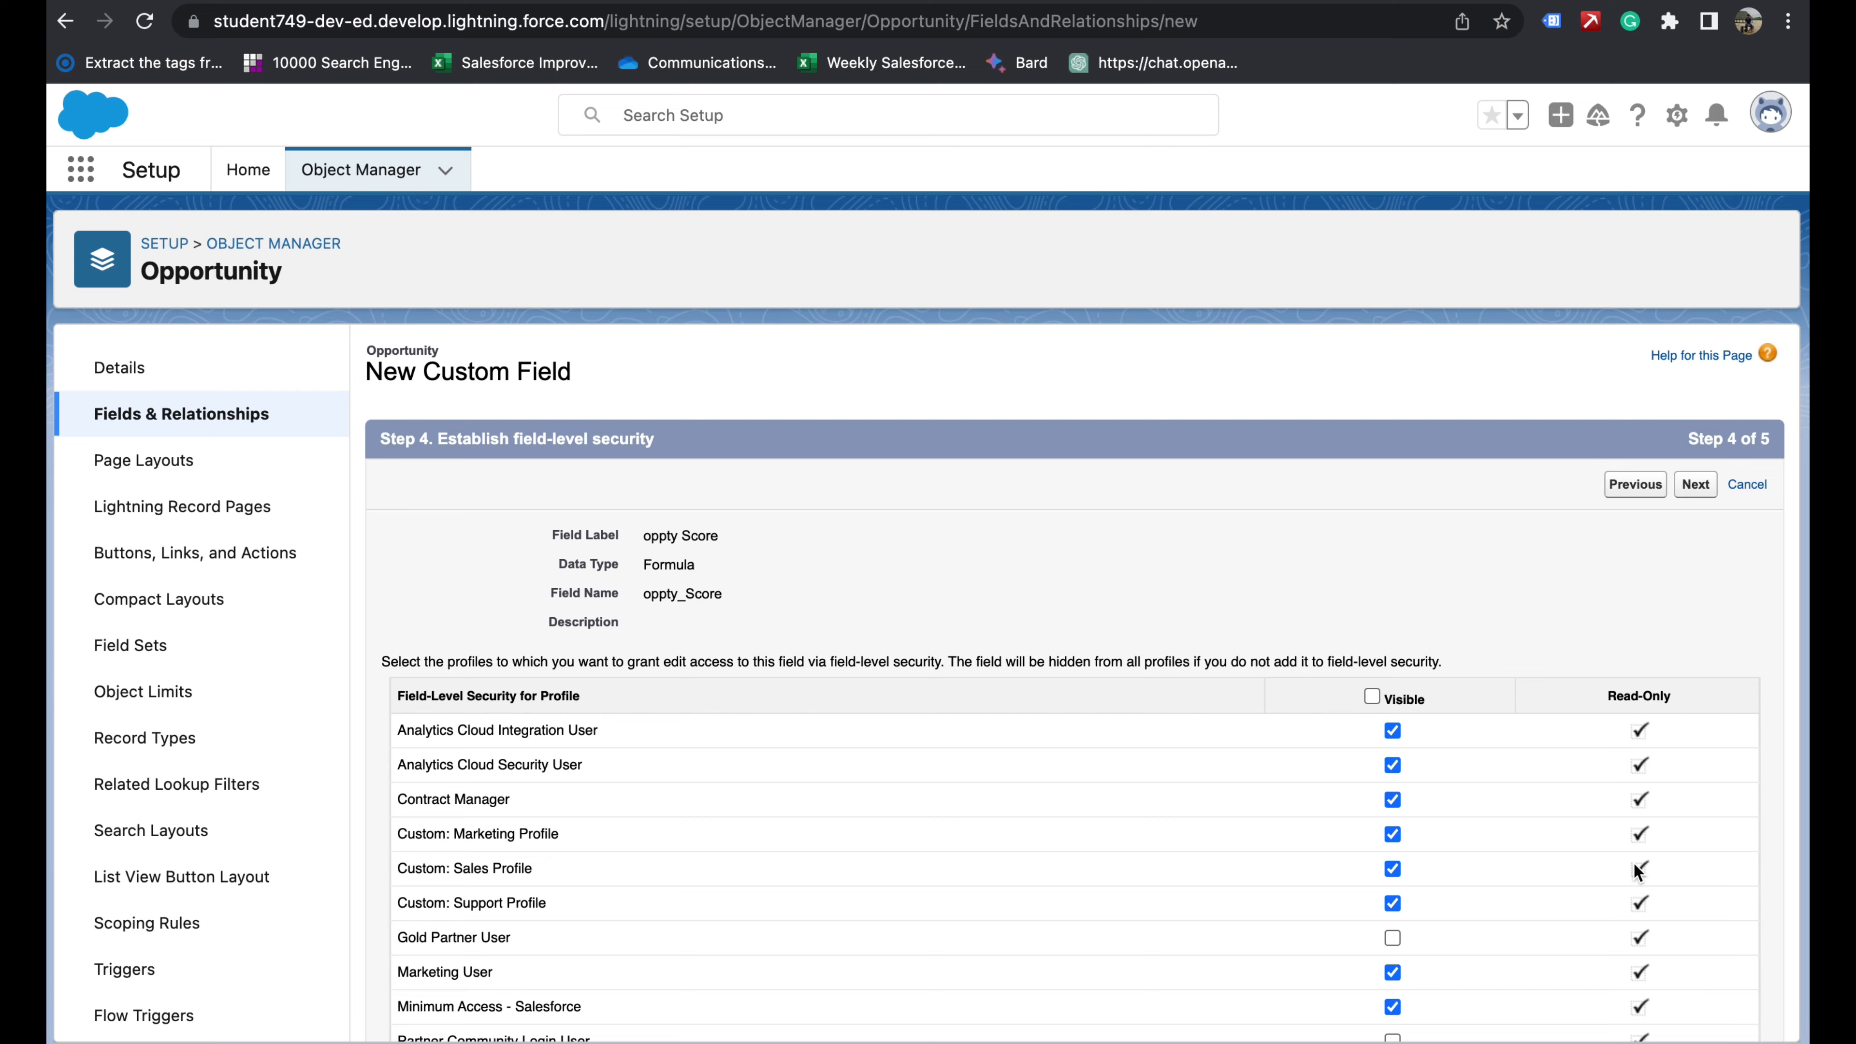
- Accept the default profile visibility, keep the field on all four Opportunity page layouts, and save it
scroll(1639, 871, down, 3)
scroll(1340, 871, up, 2)
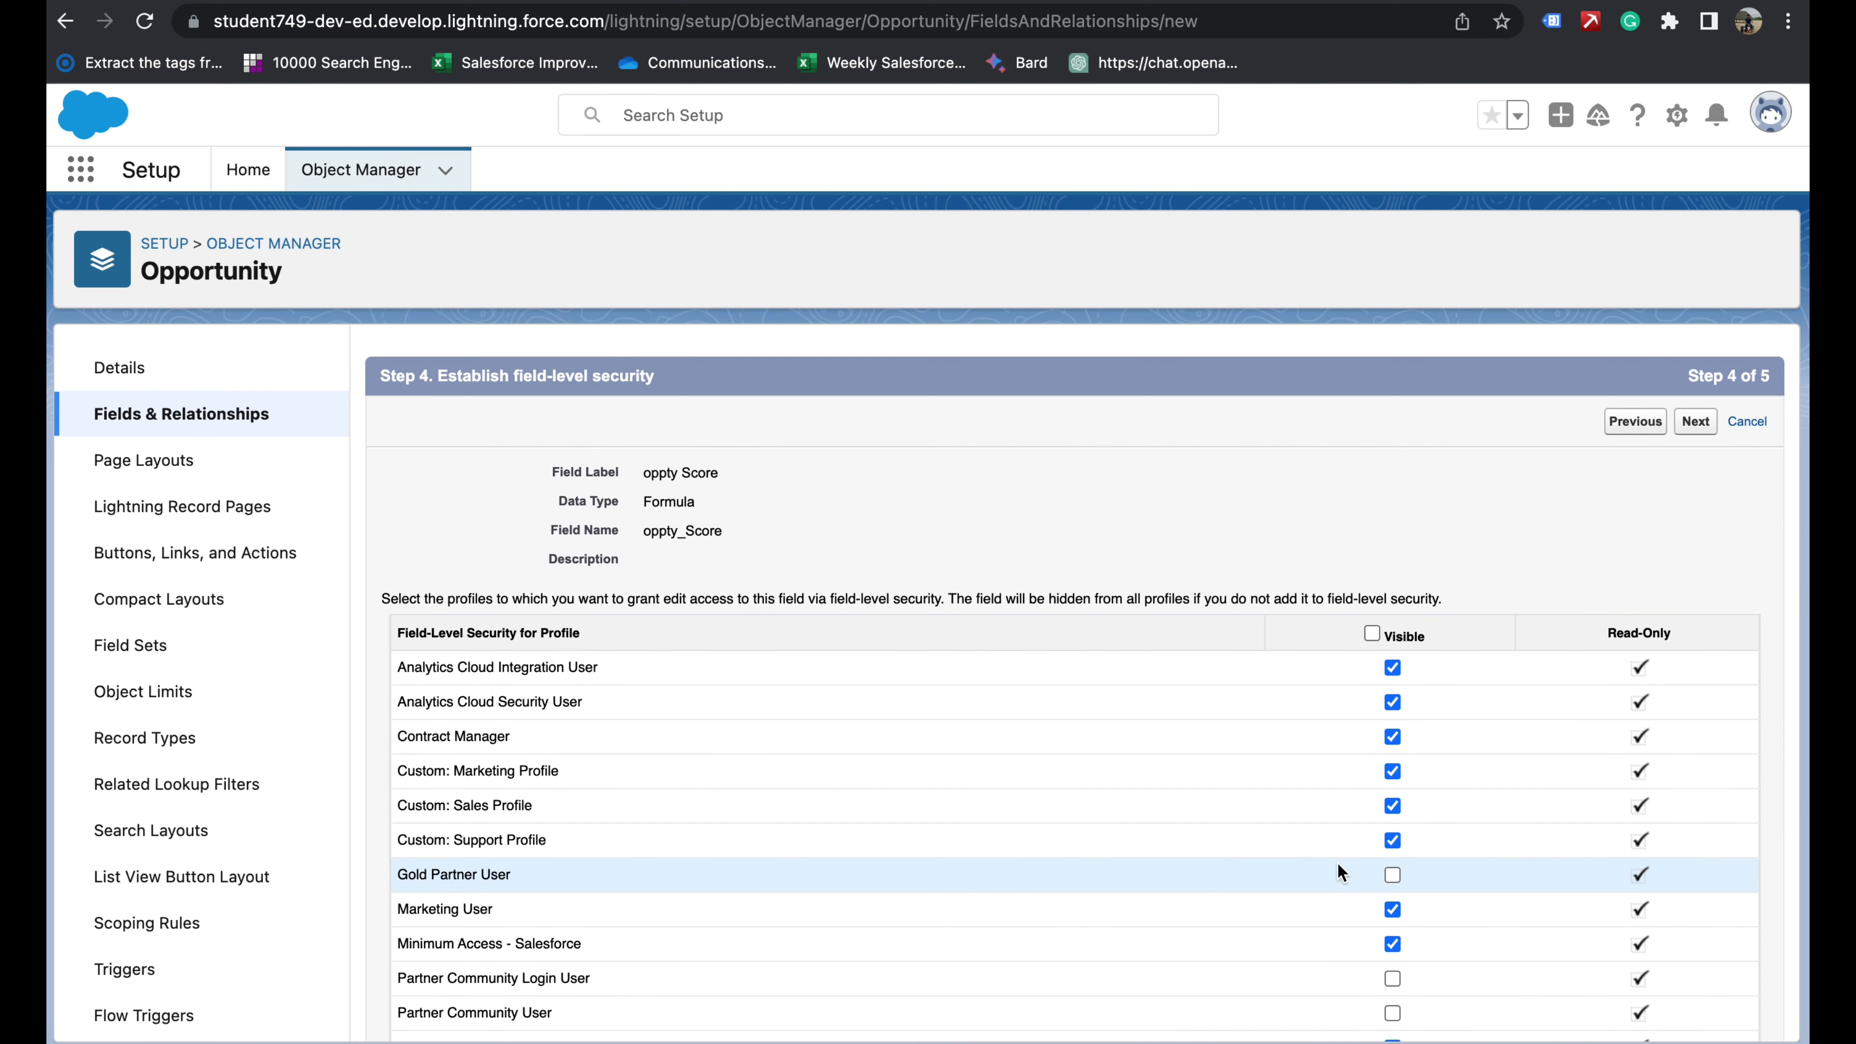
scroll(1338, 862, down, 3)
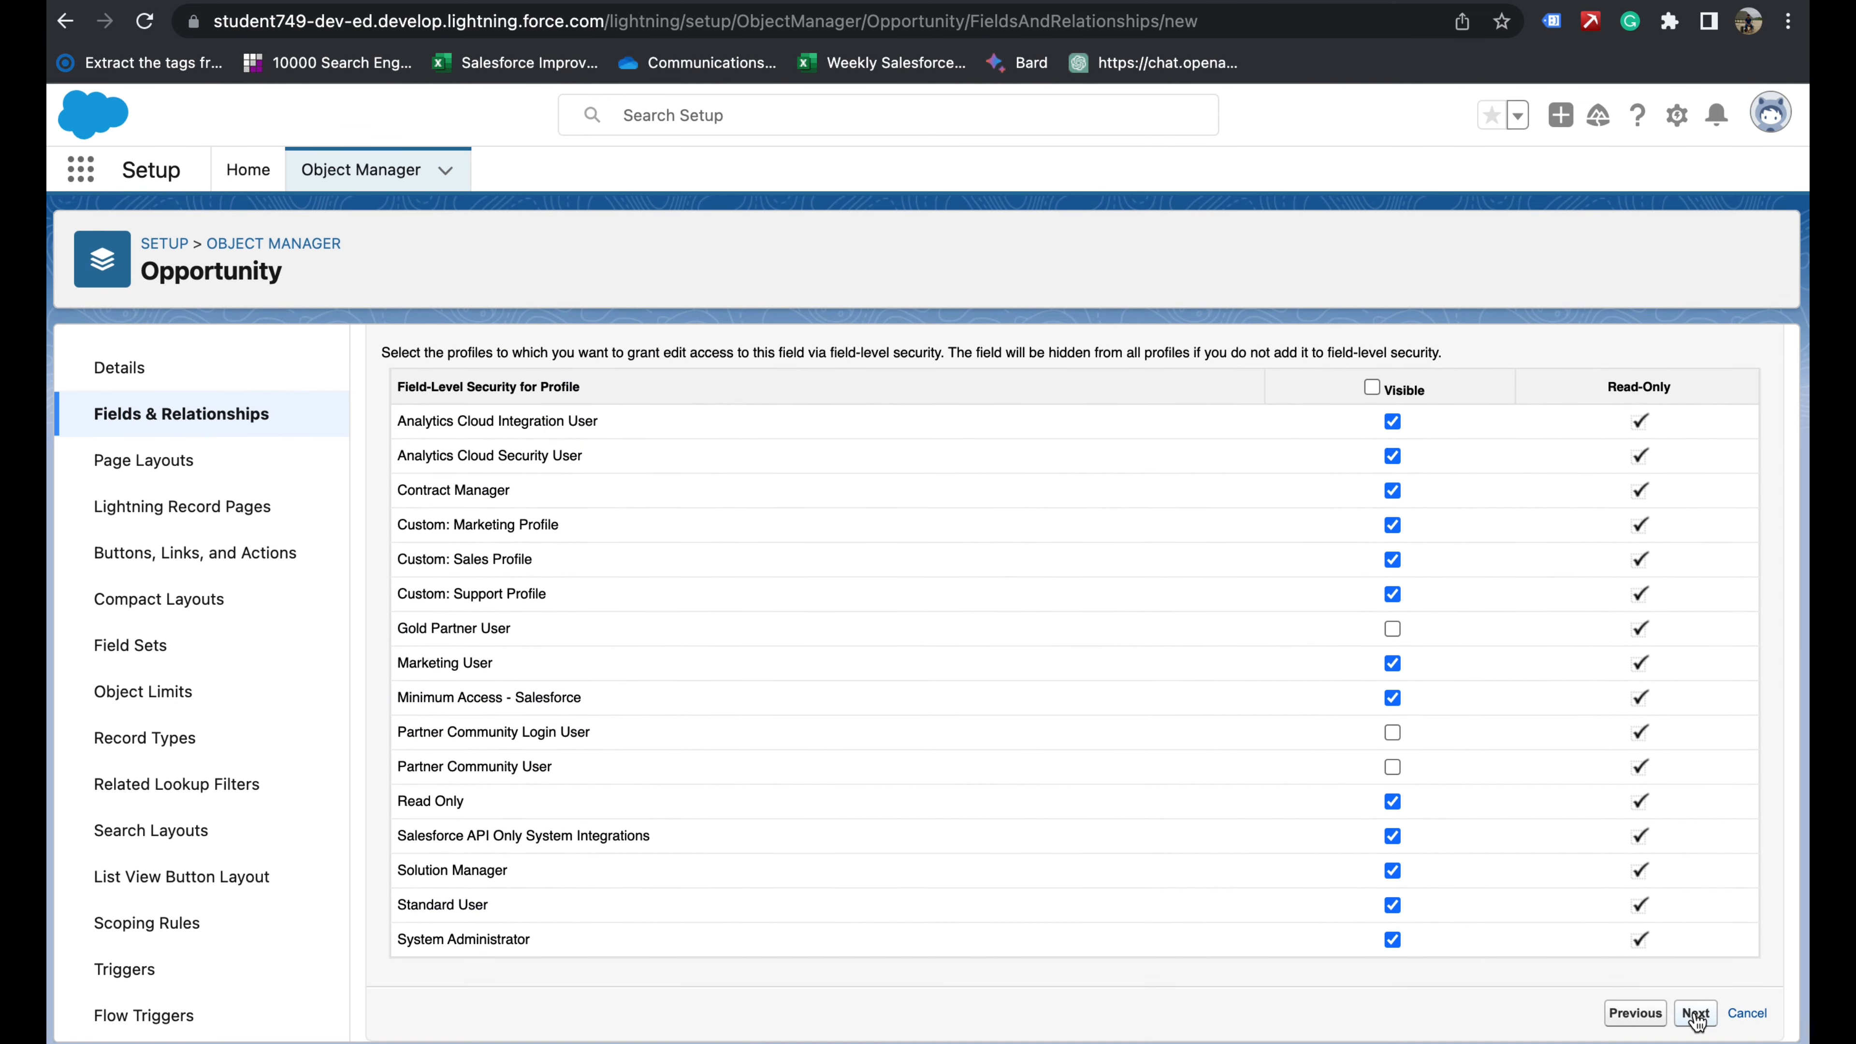
click(1695, 1014)
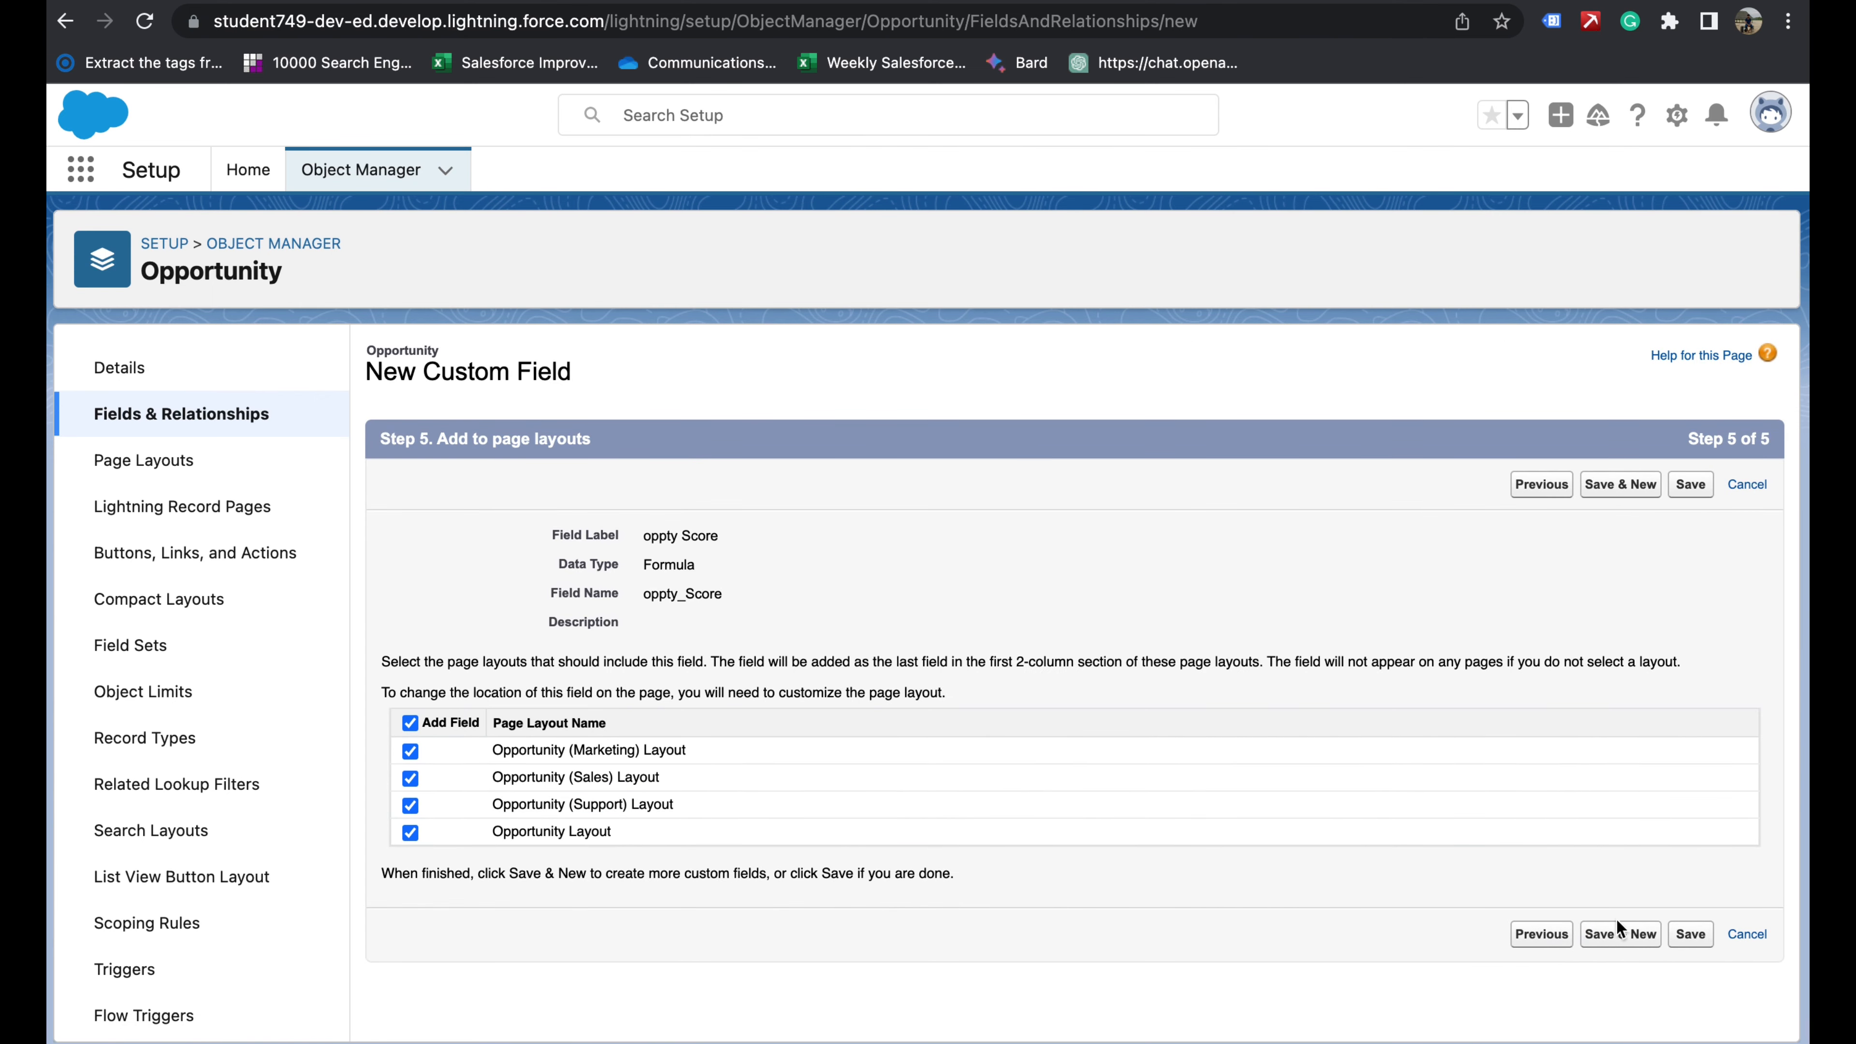
click(1690, 935)
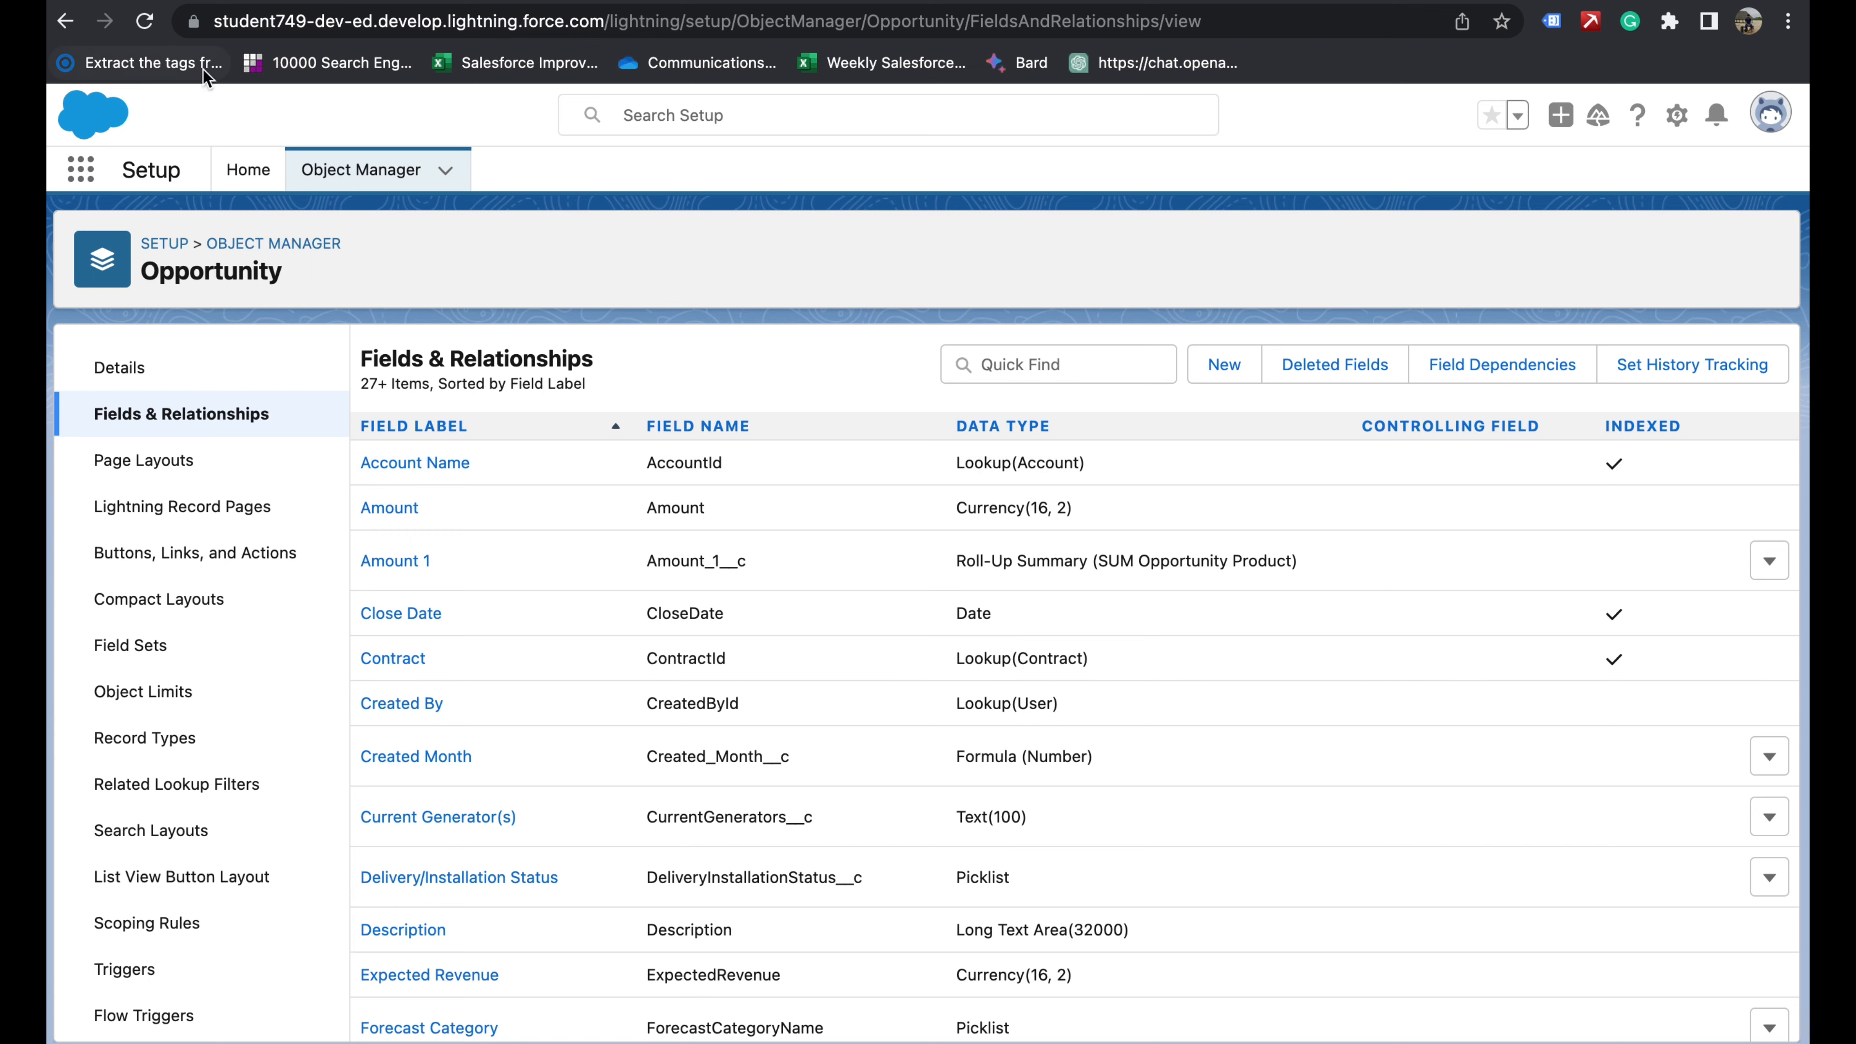
- Reload the Edge SLA opportunity record and find the oppty Score field in its details by searching the page for "oppty s"
click(184, 1)
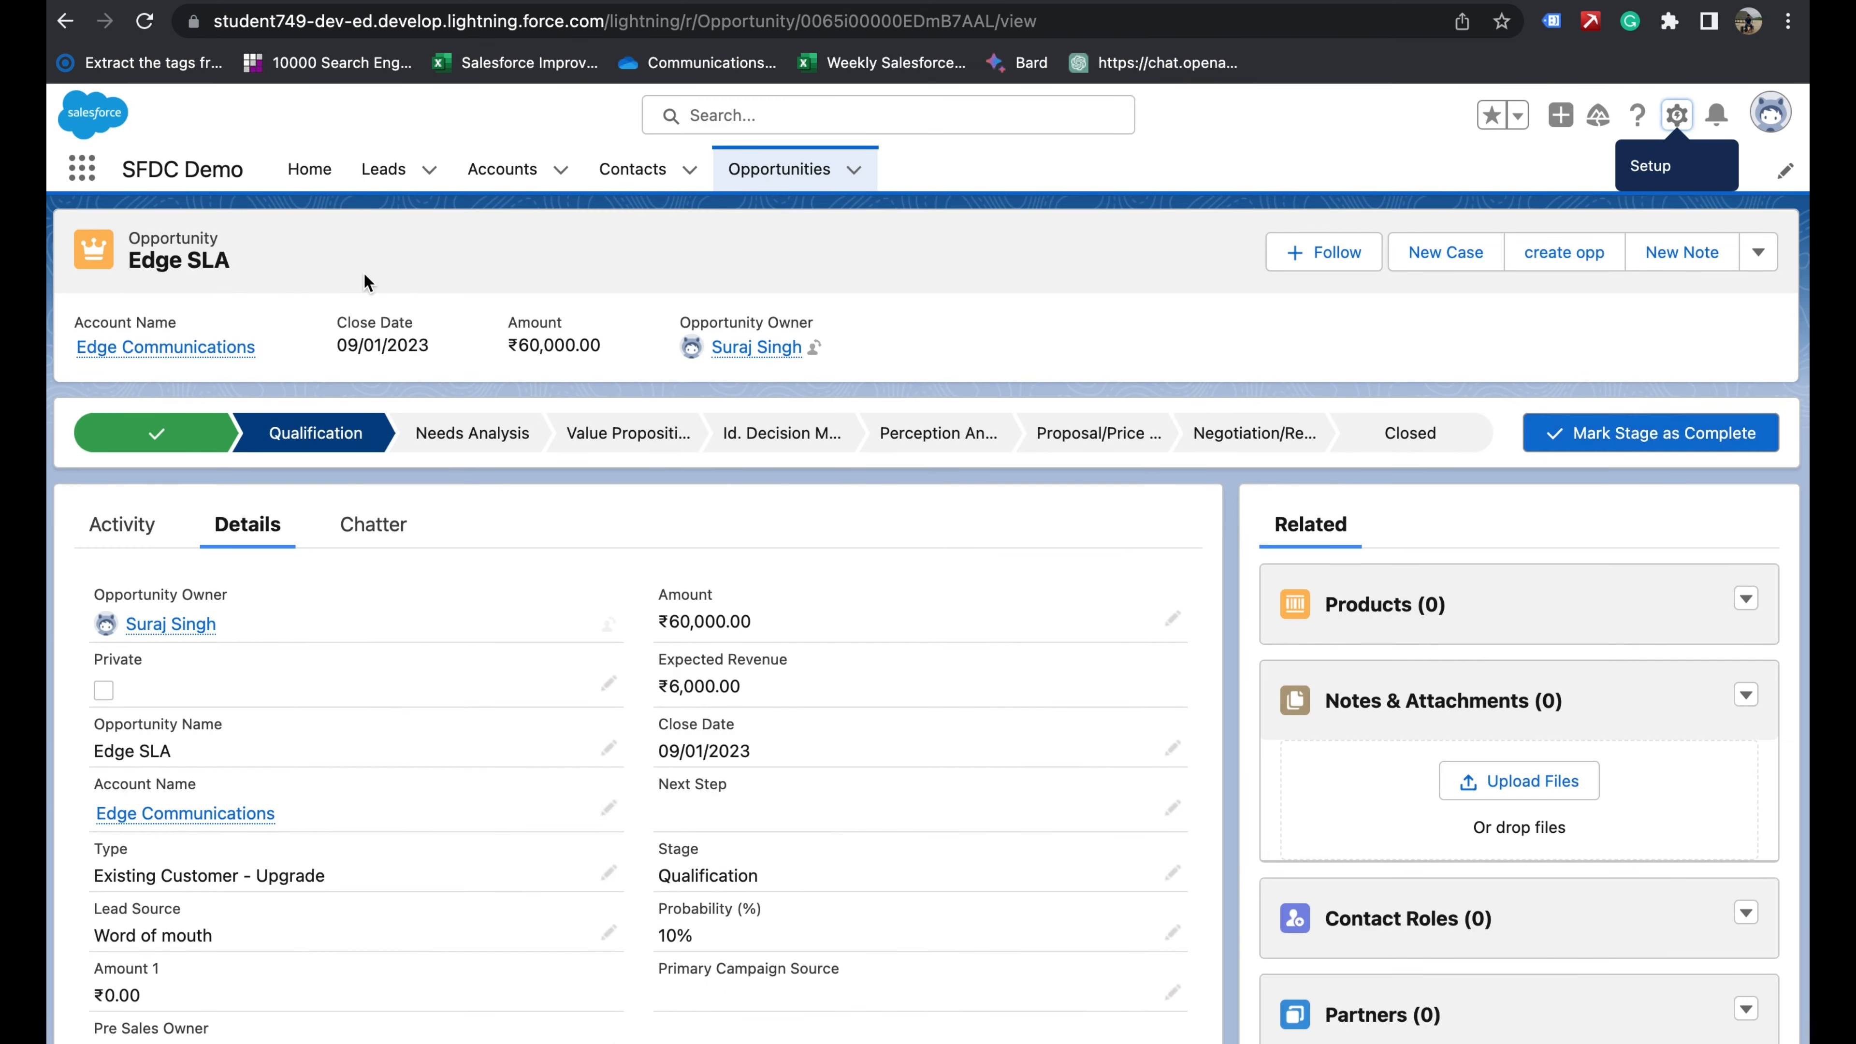
click(145, 24)
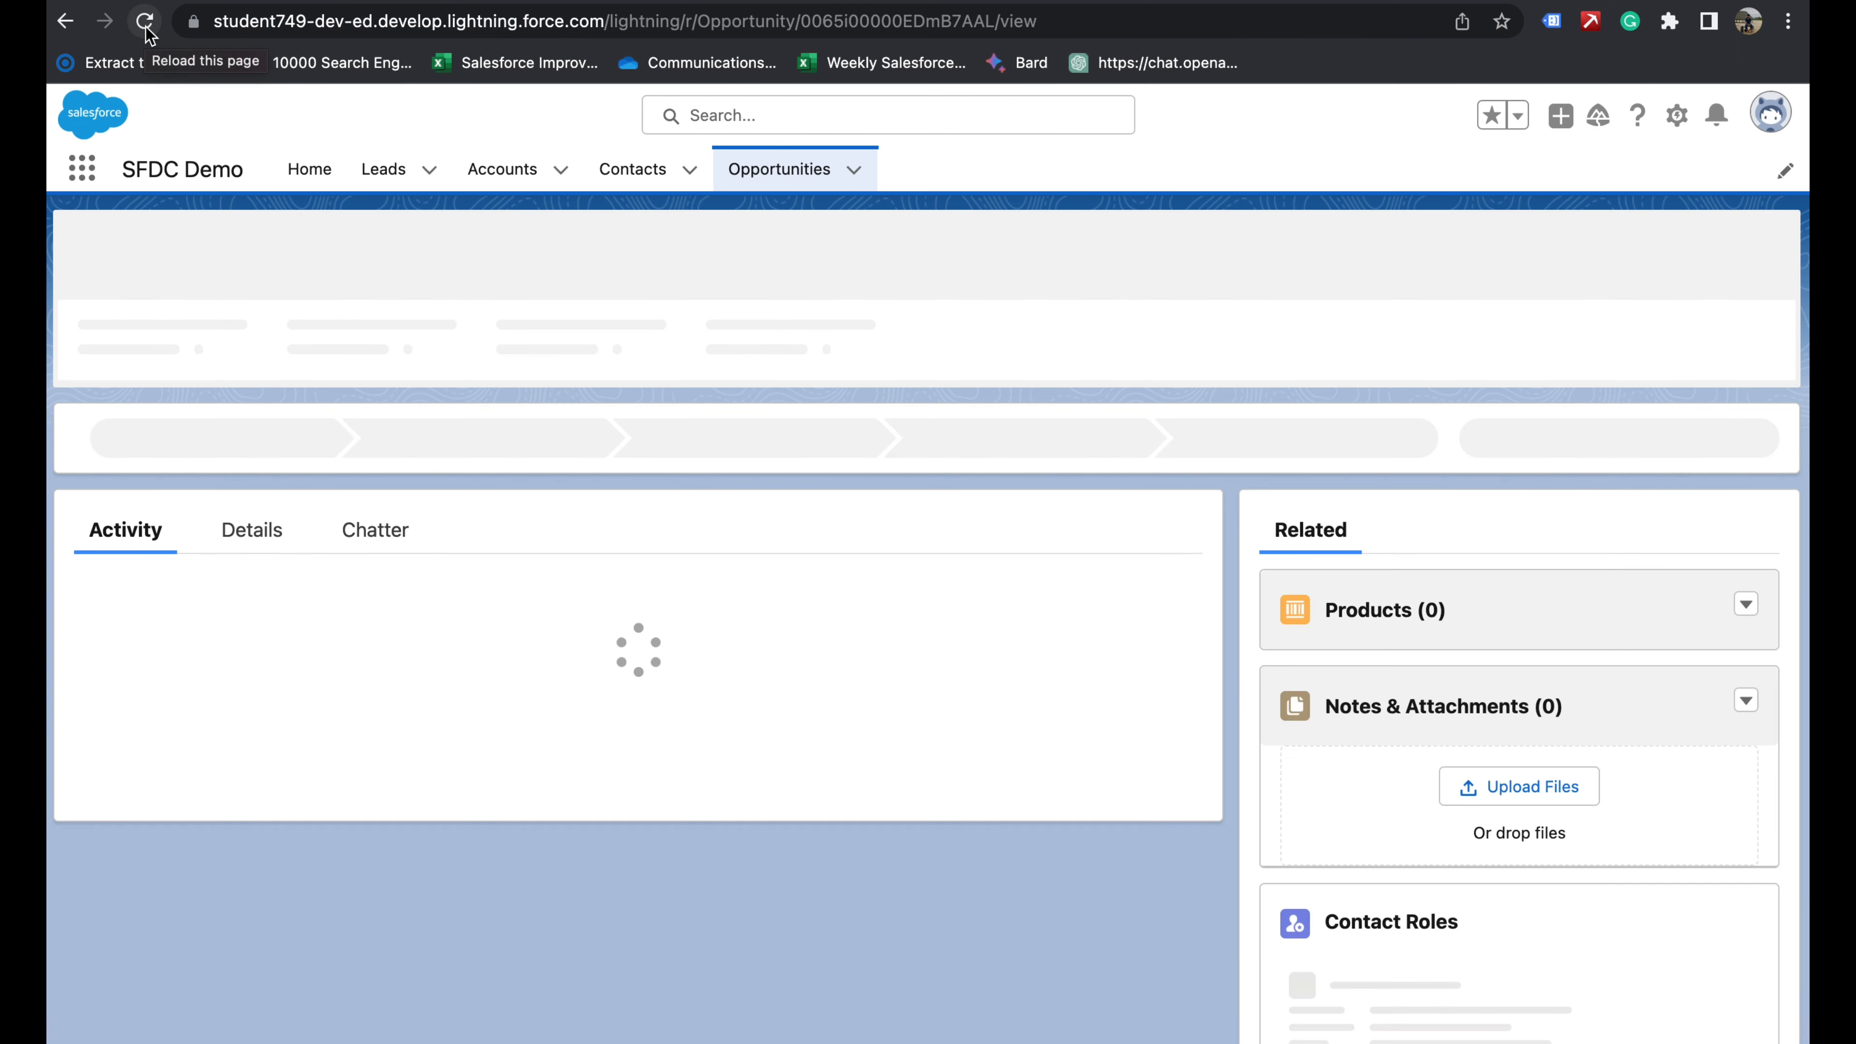
click(243, 532)
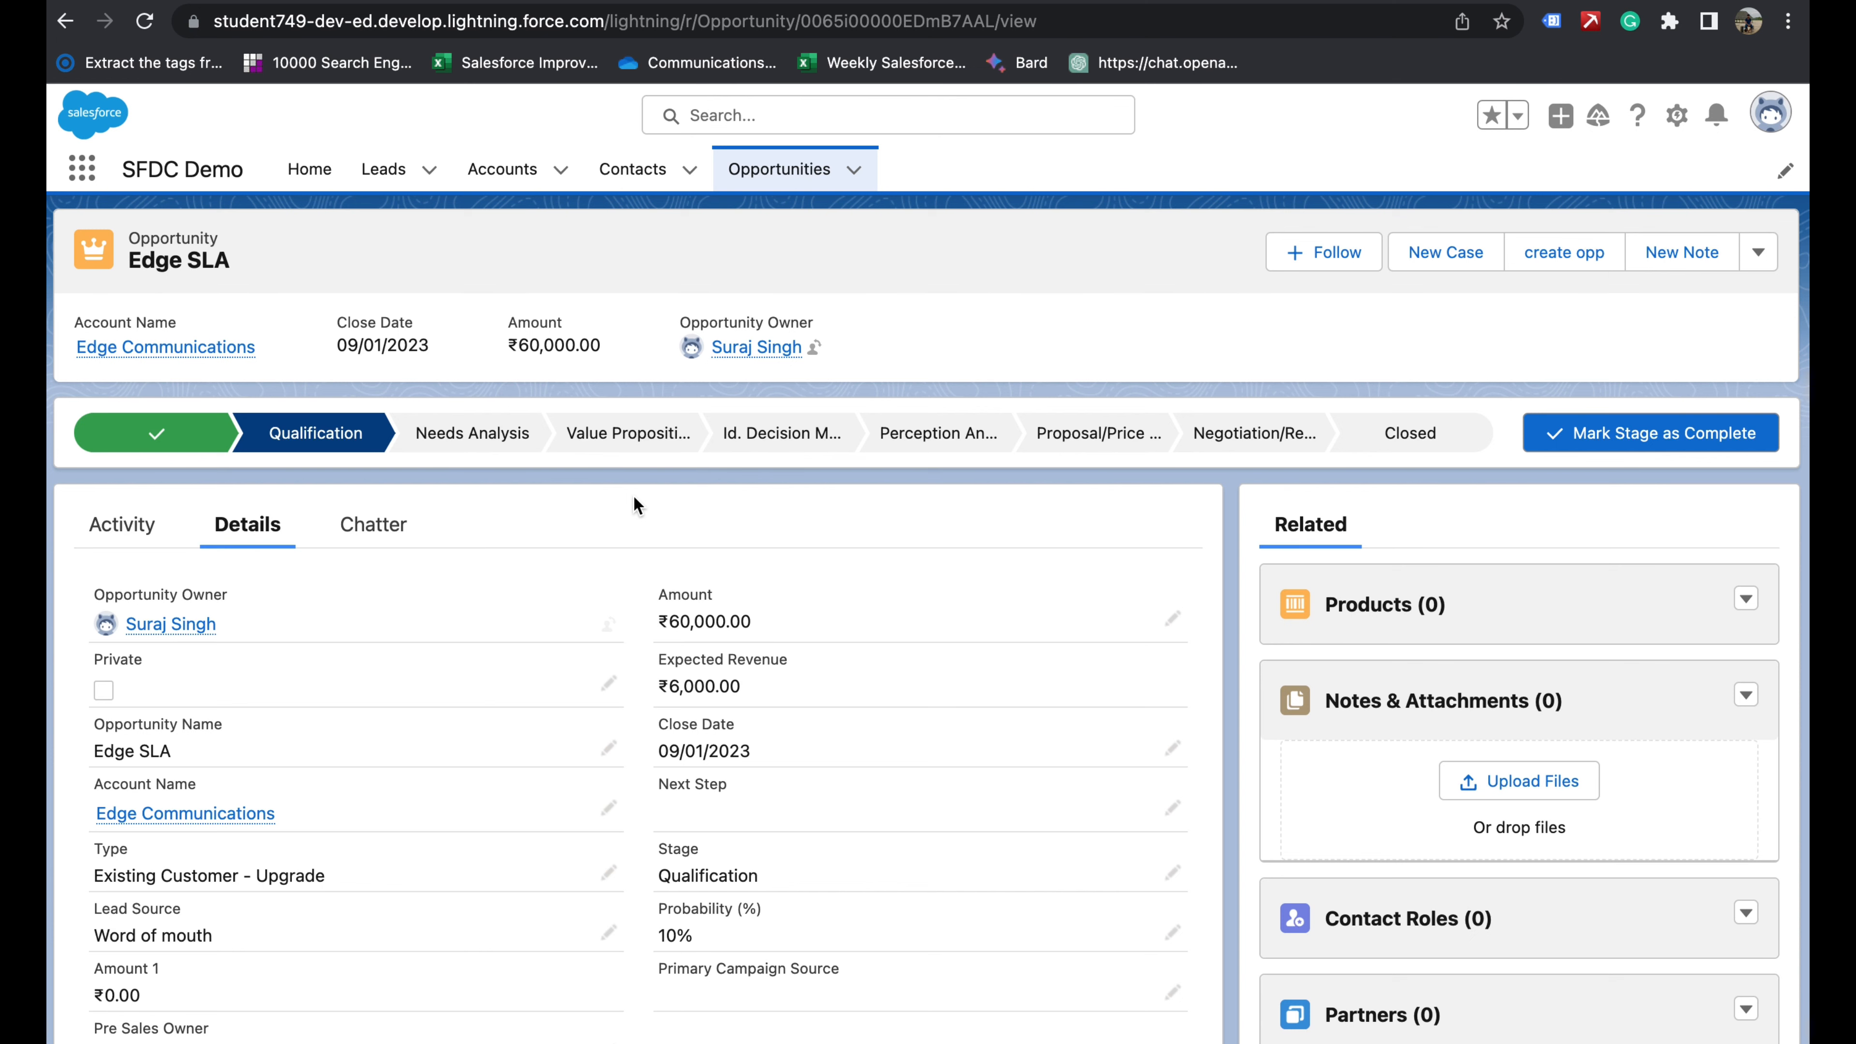
key(super+f)
text(oppty)
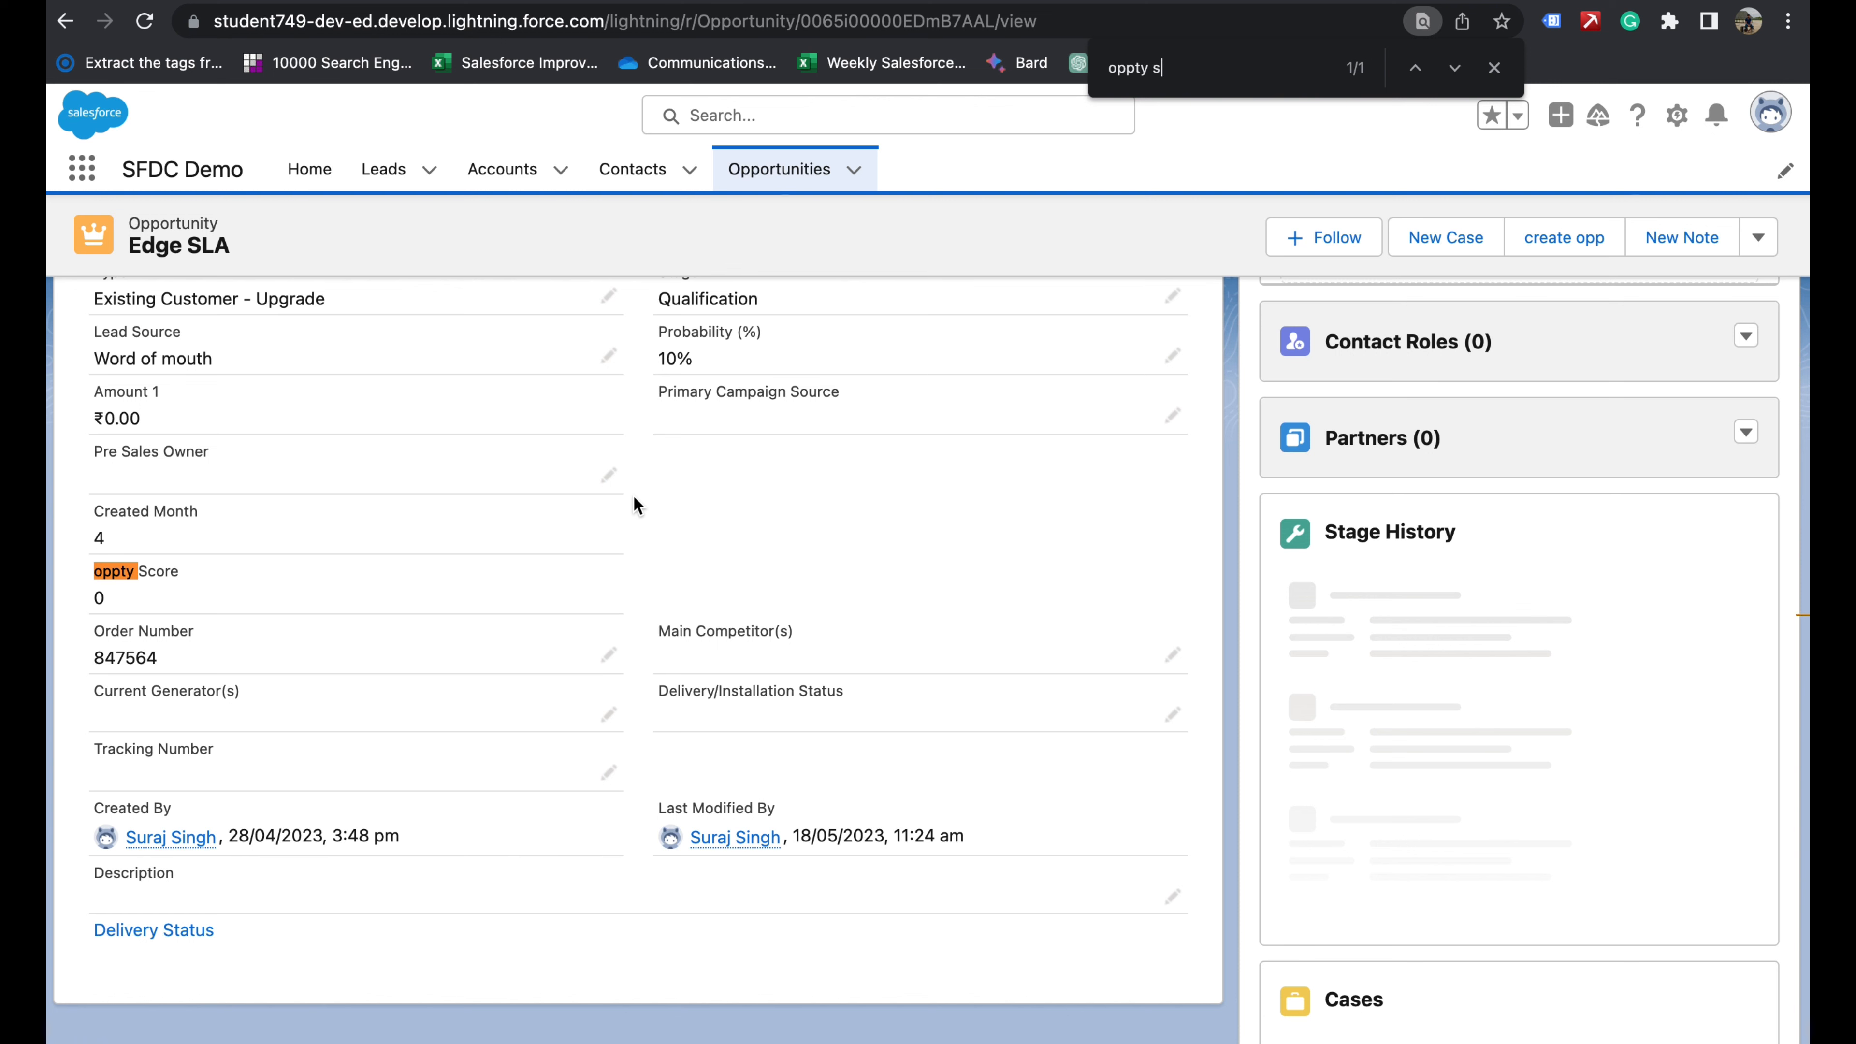
text( s)
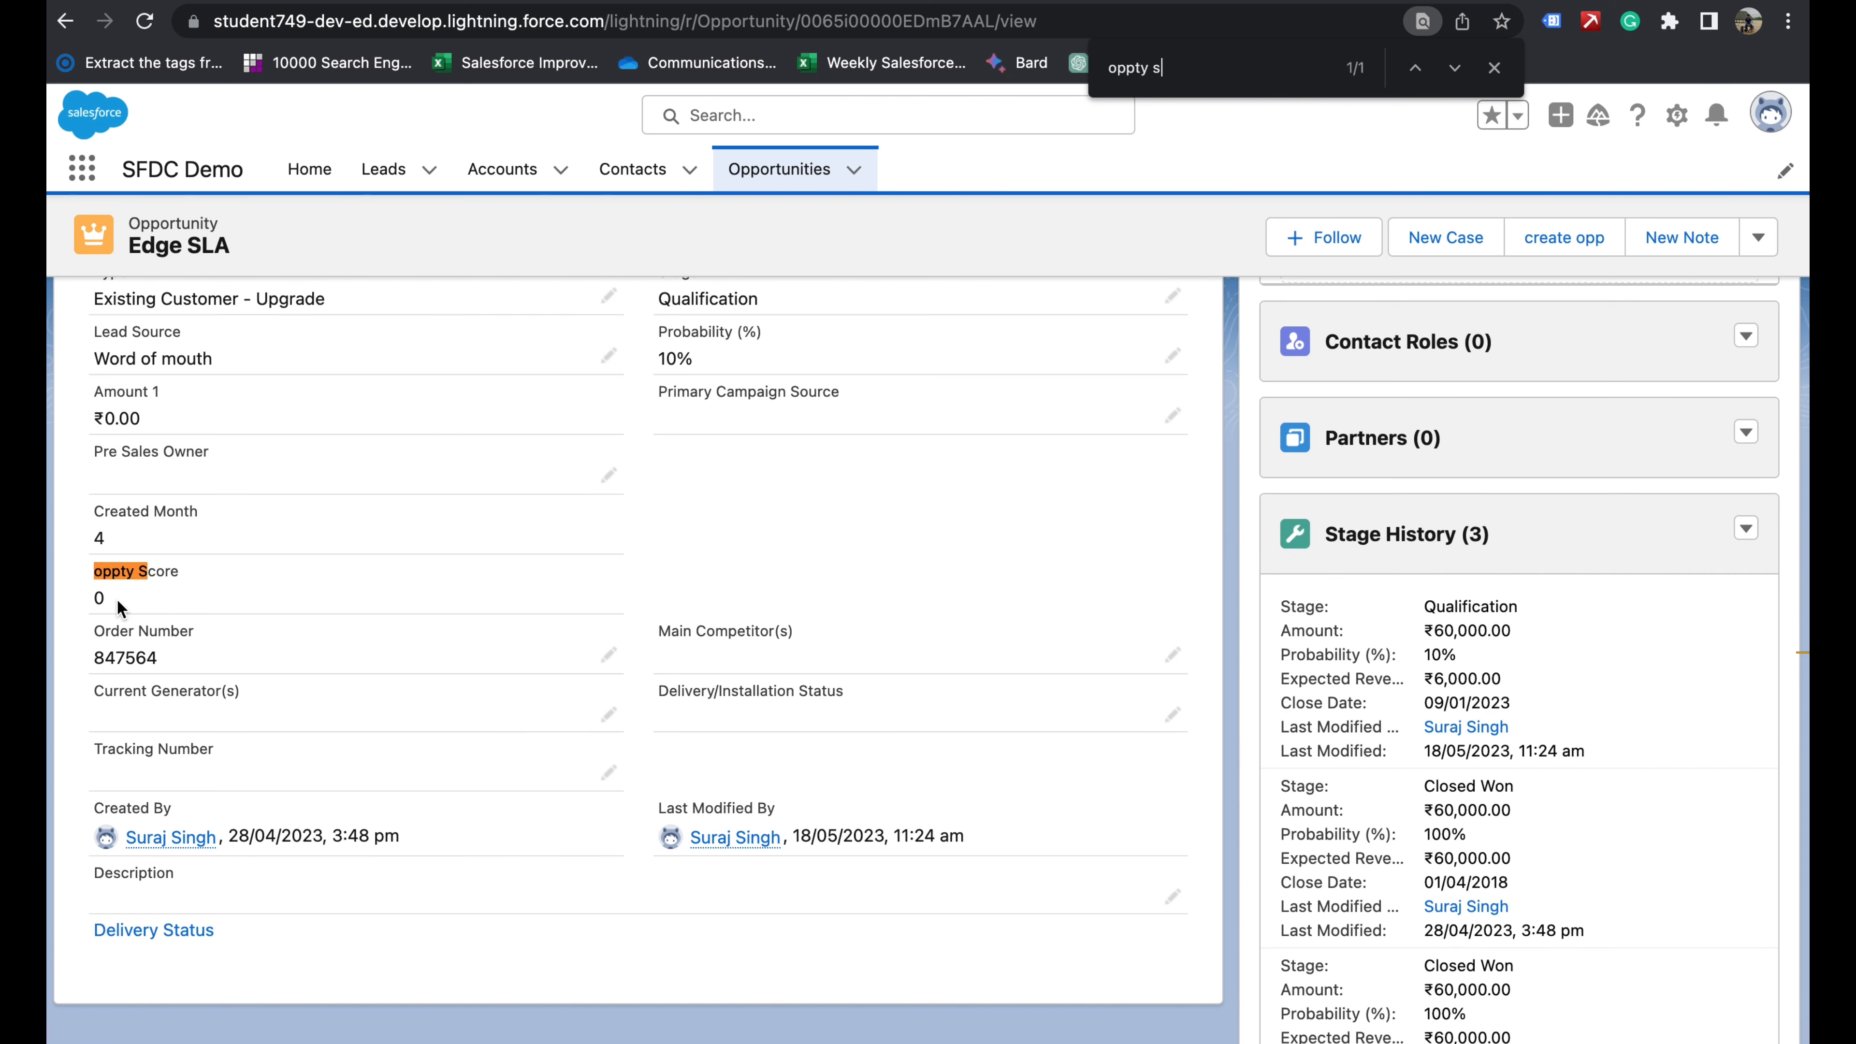
- Change the Edge SLA opportunity's Stage to Prospecting and save the record
scroll(197, 585, up, 4)
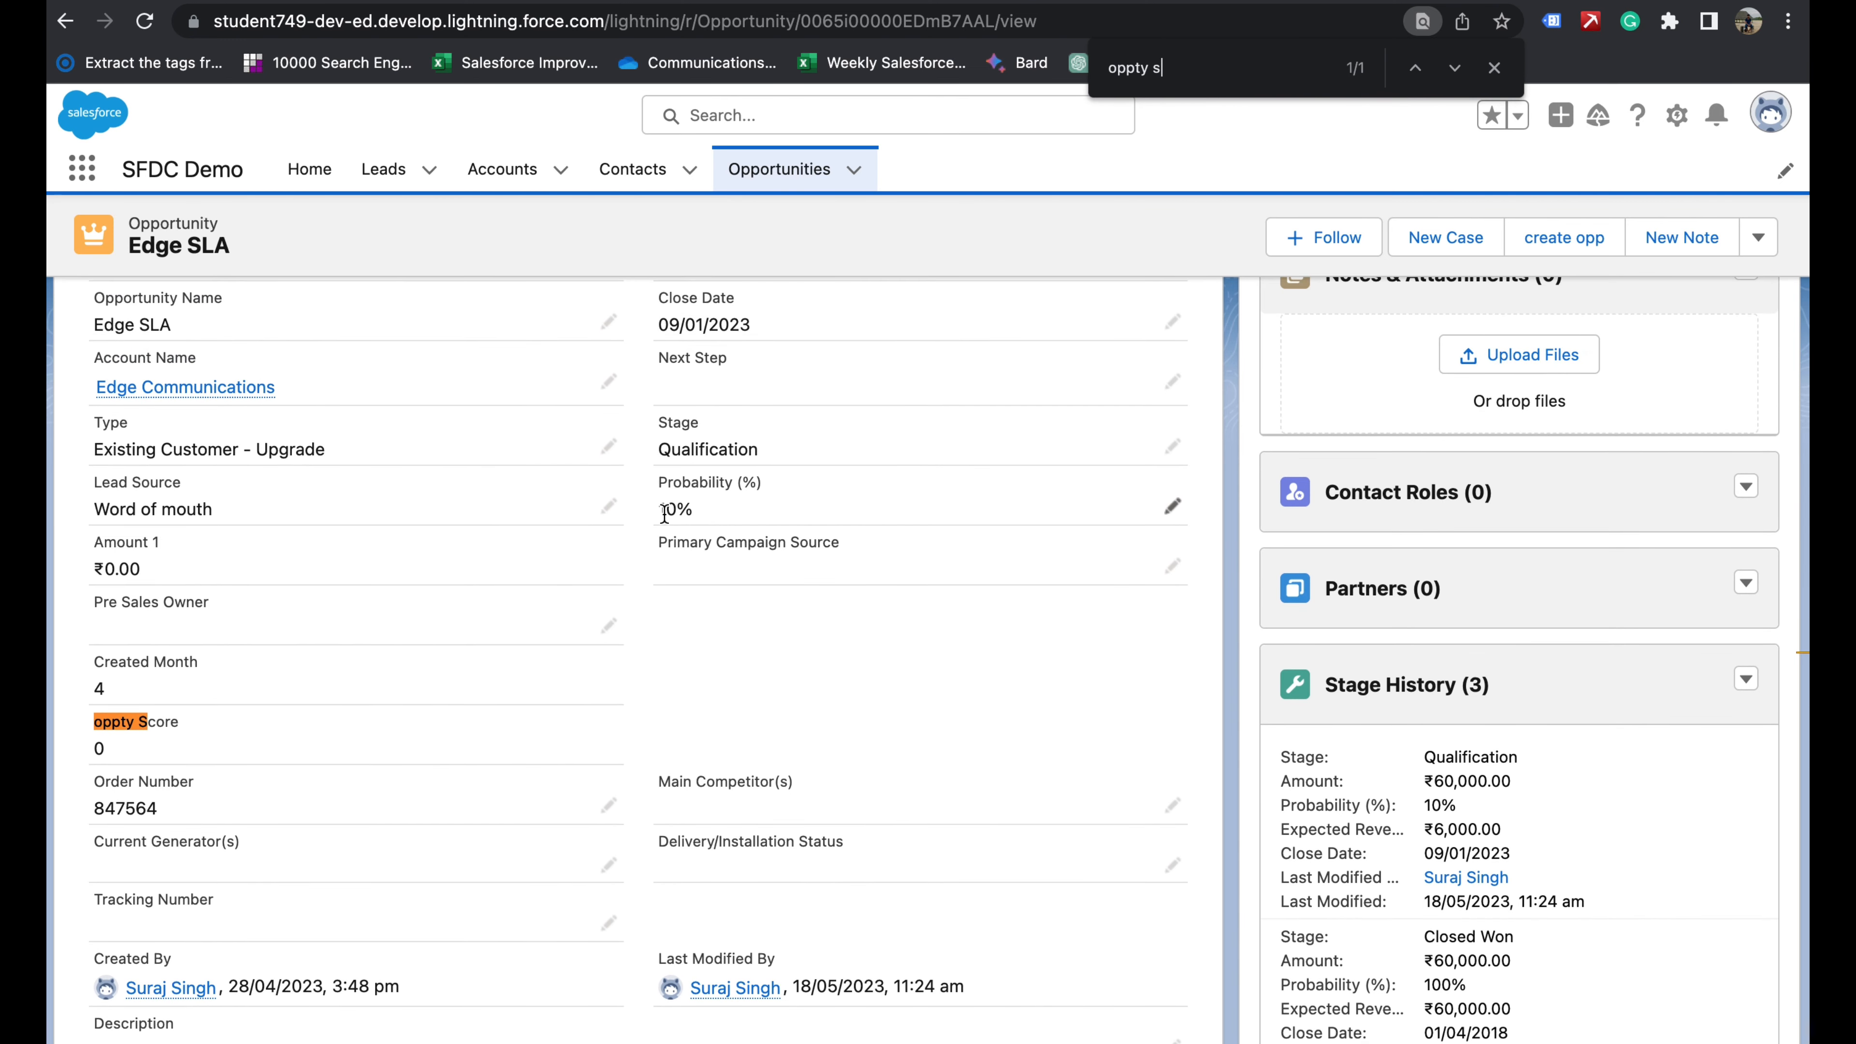
click(1173, 449)
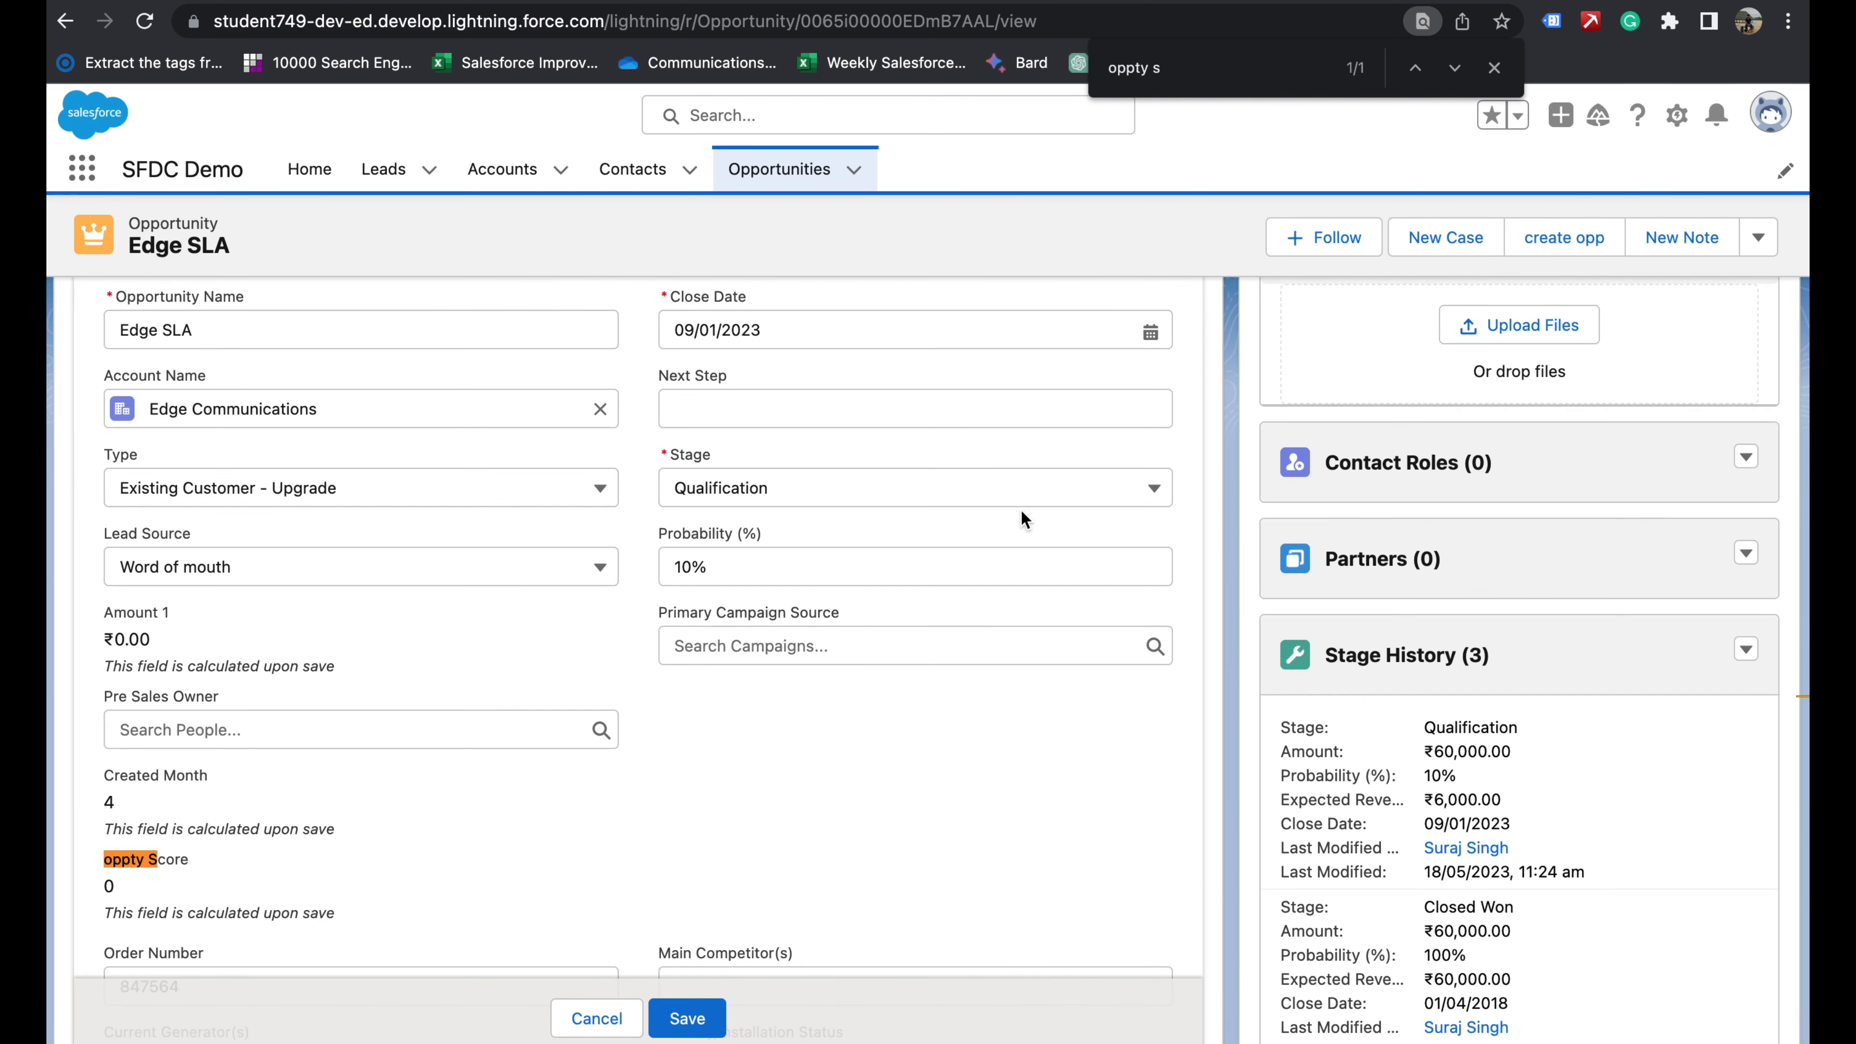
click(861, 502)
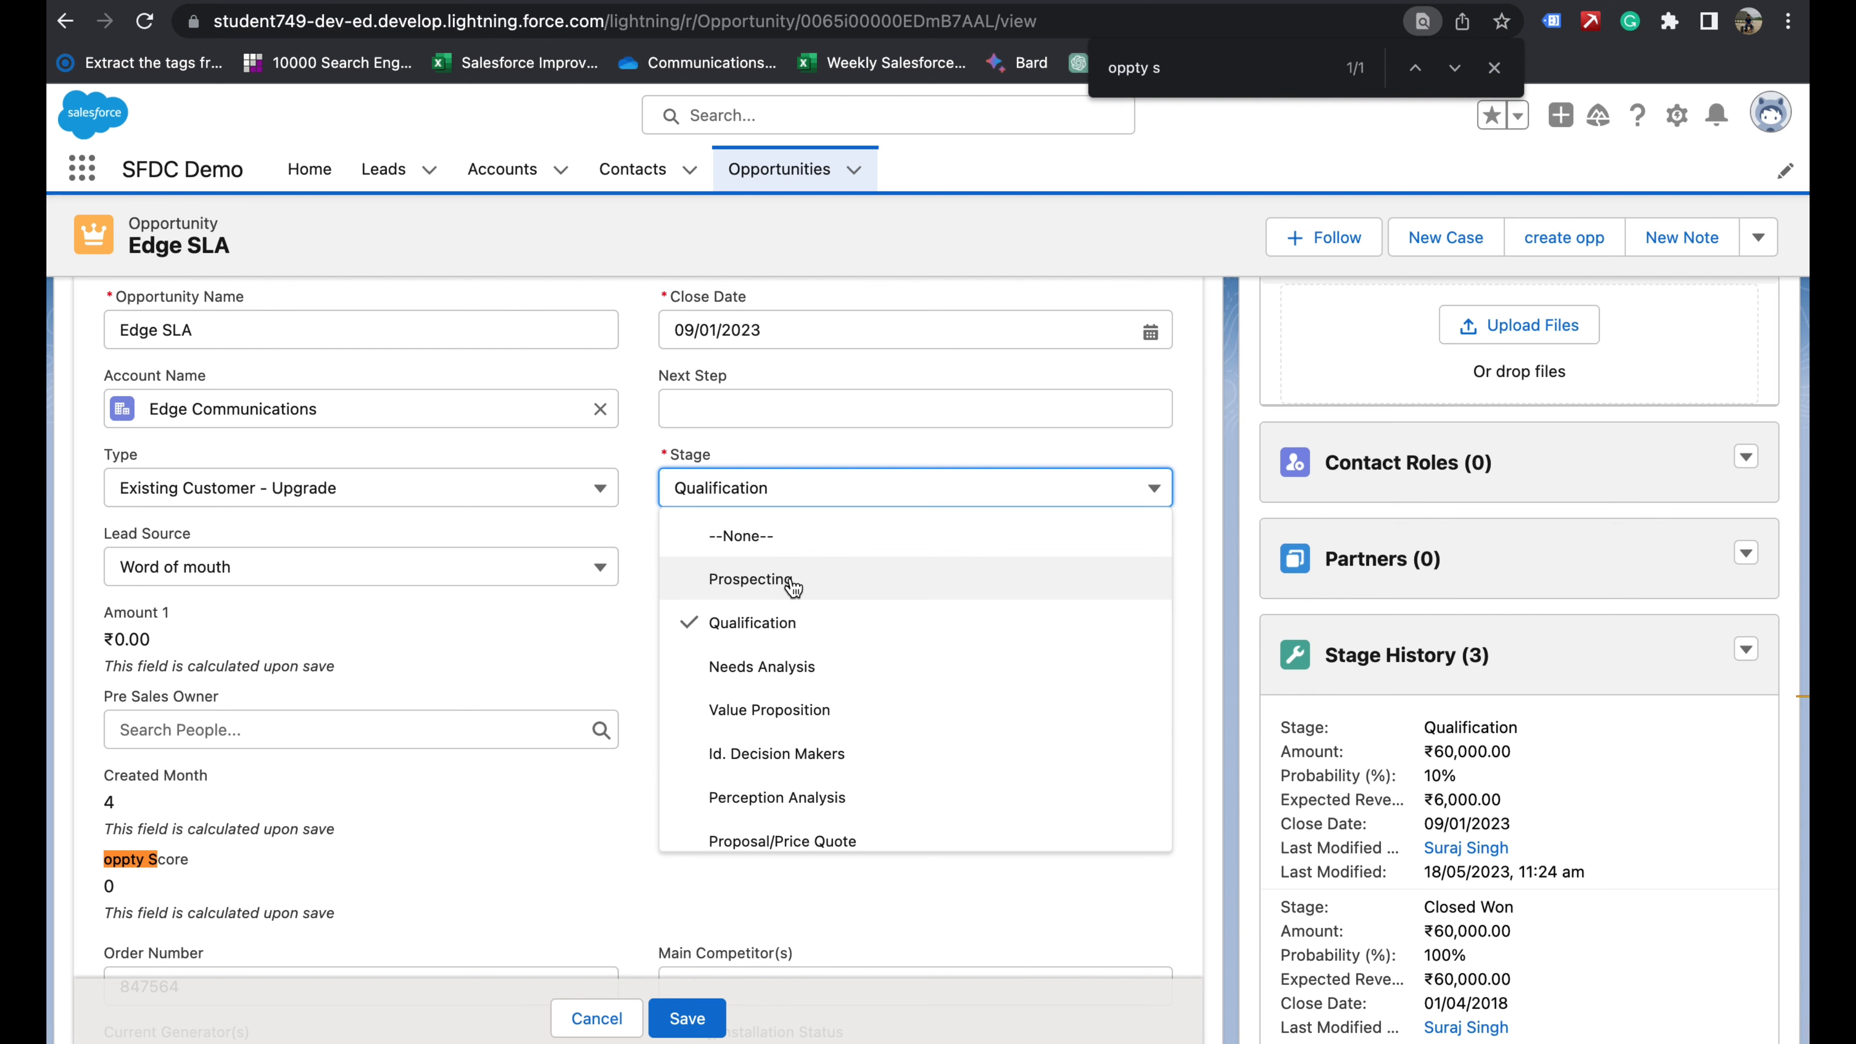
click(791, 578)
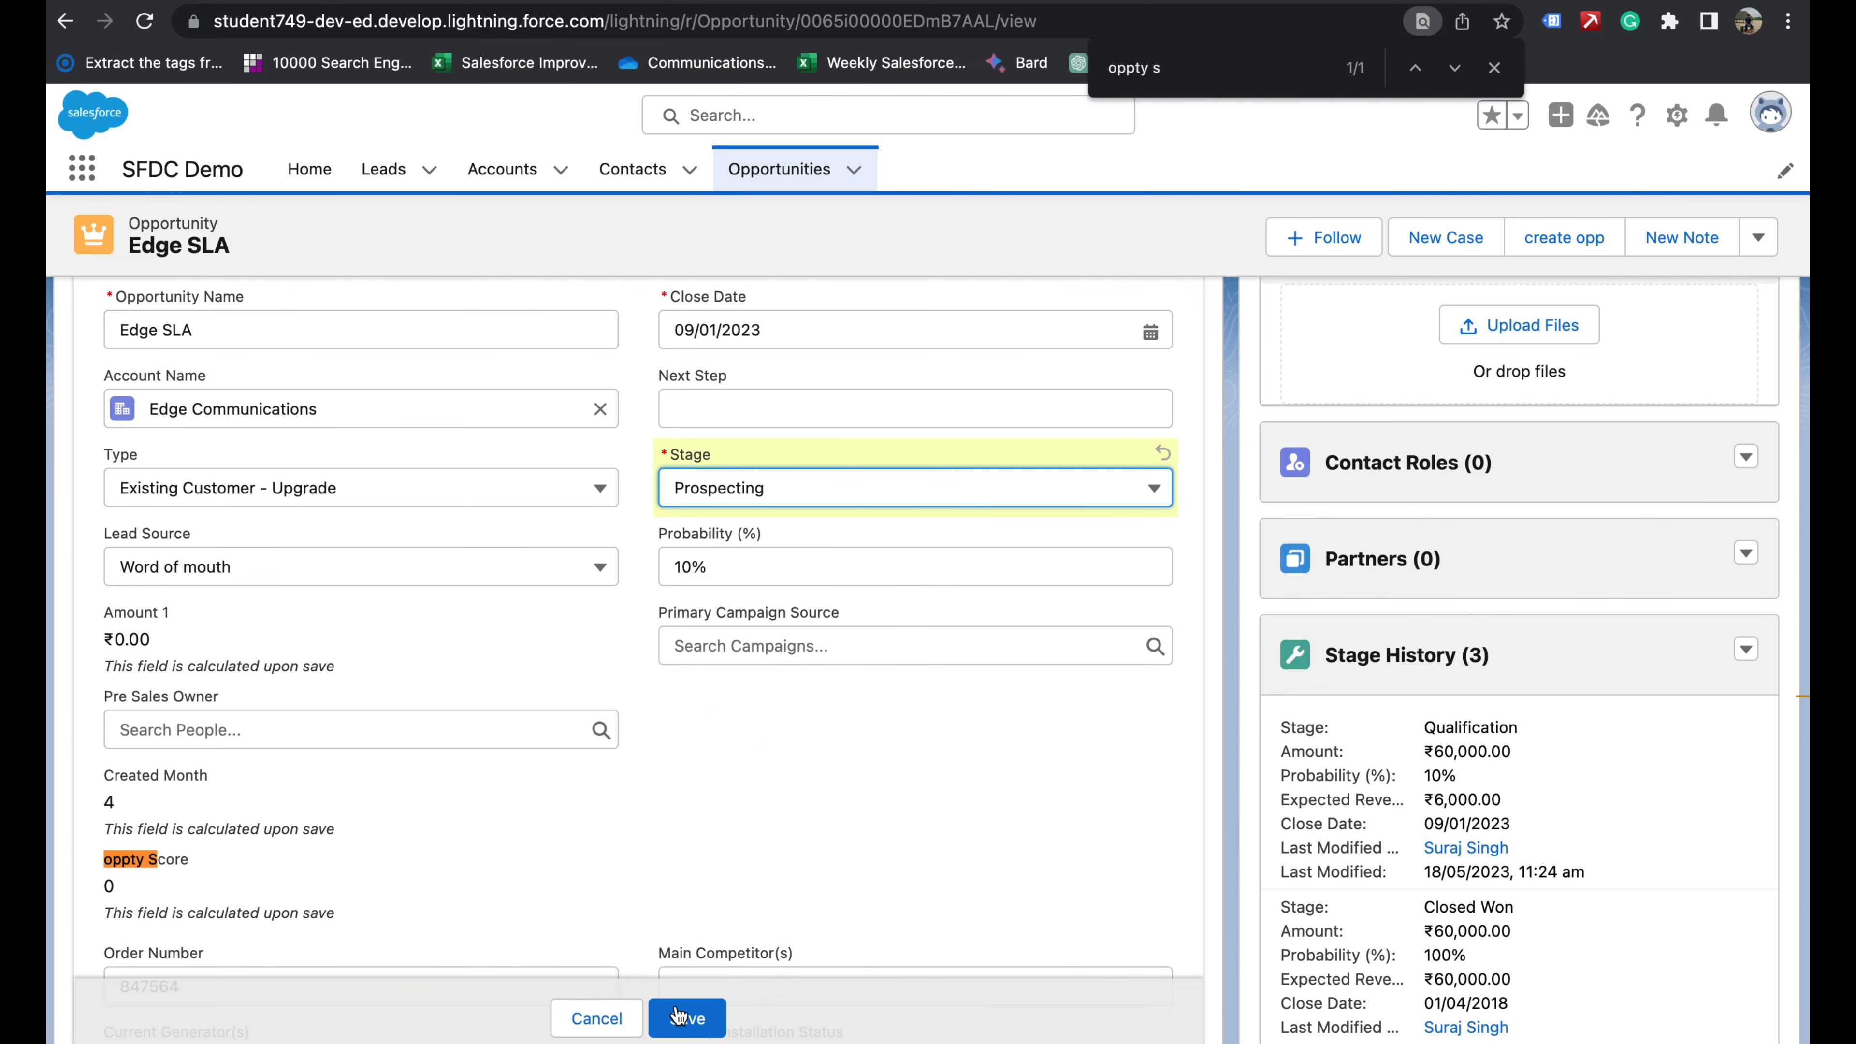
click(685, 1020)
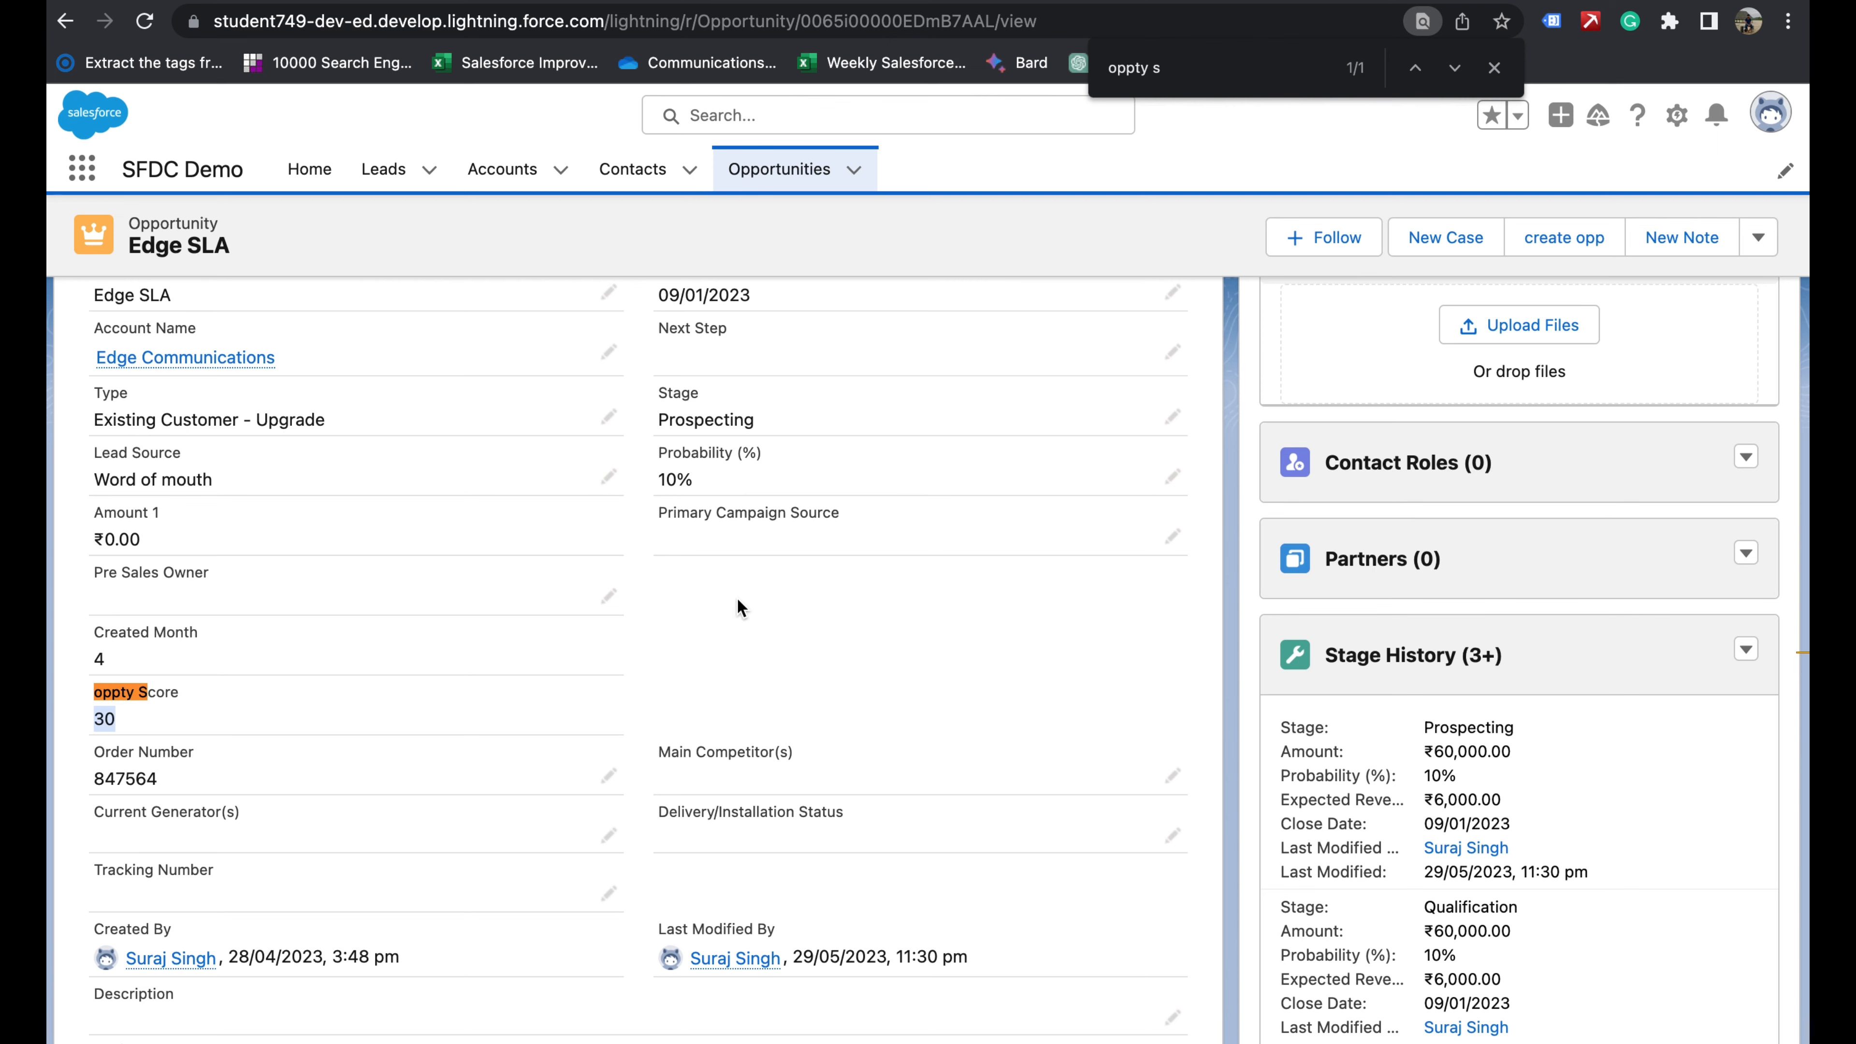
- Review the formula functions slide and the example requirements in the notes, and return to the opportunity record in the browser
key(ctrl+Left)
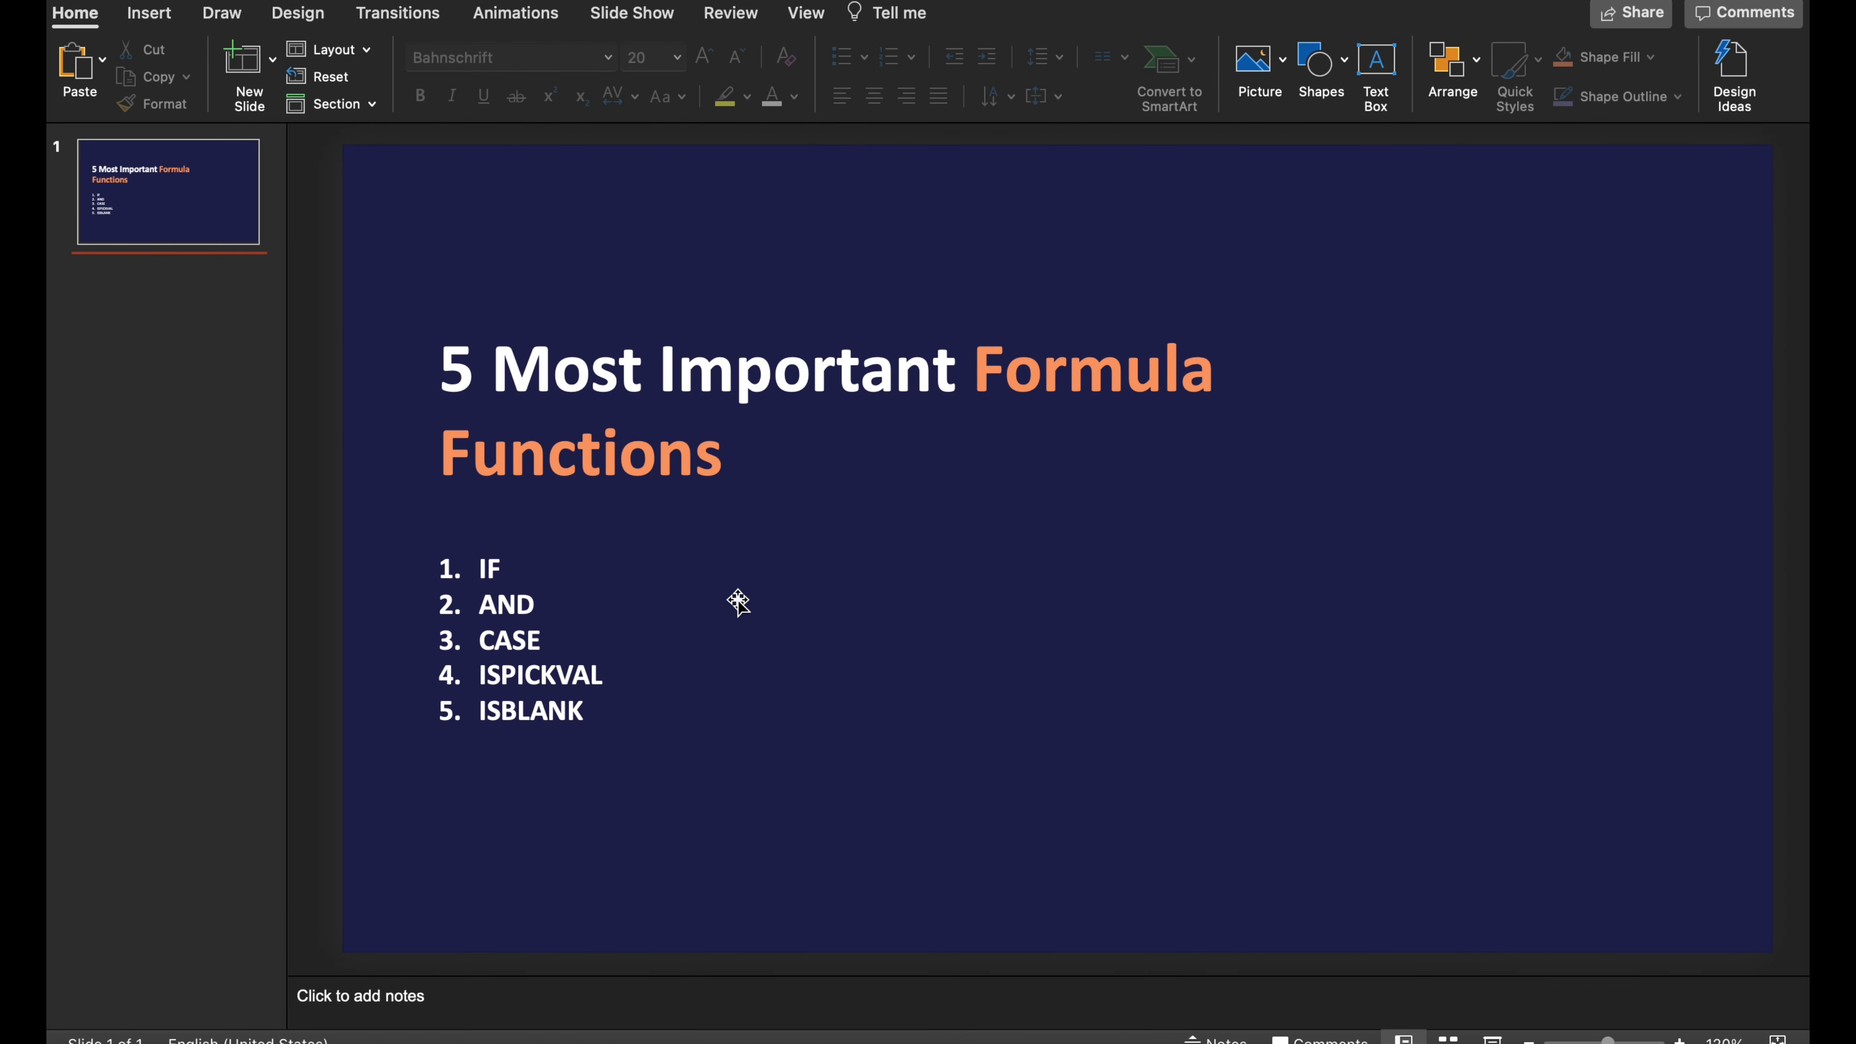
key(ctrl+Left)
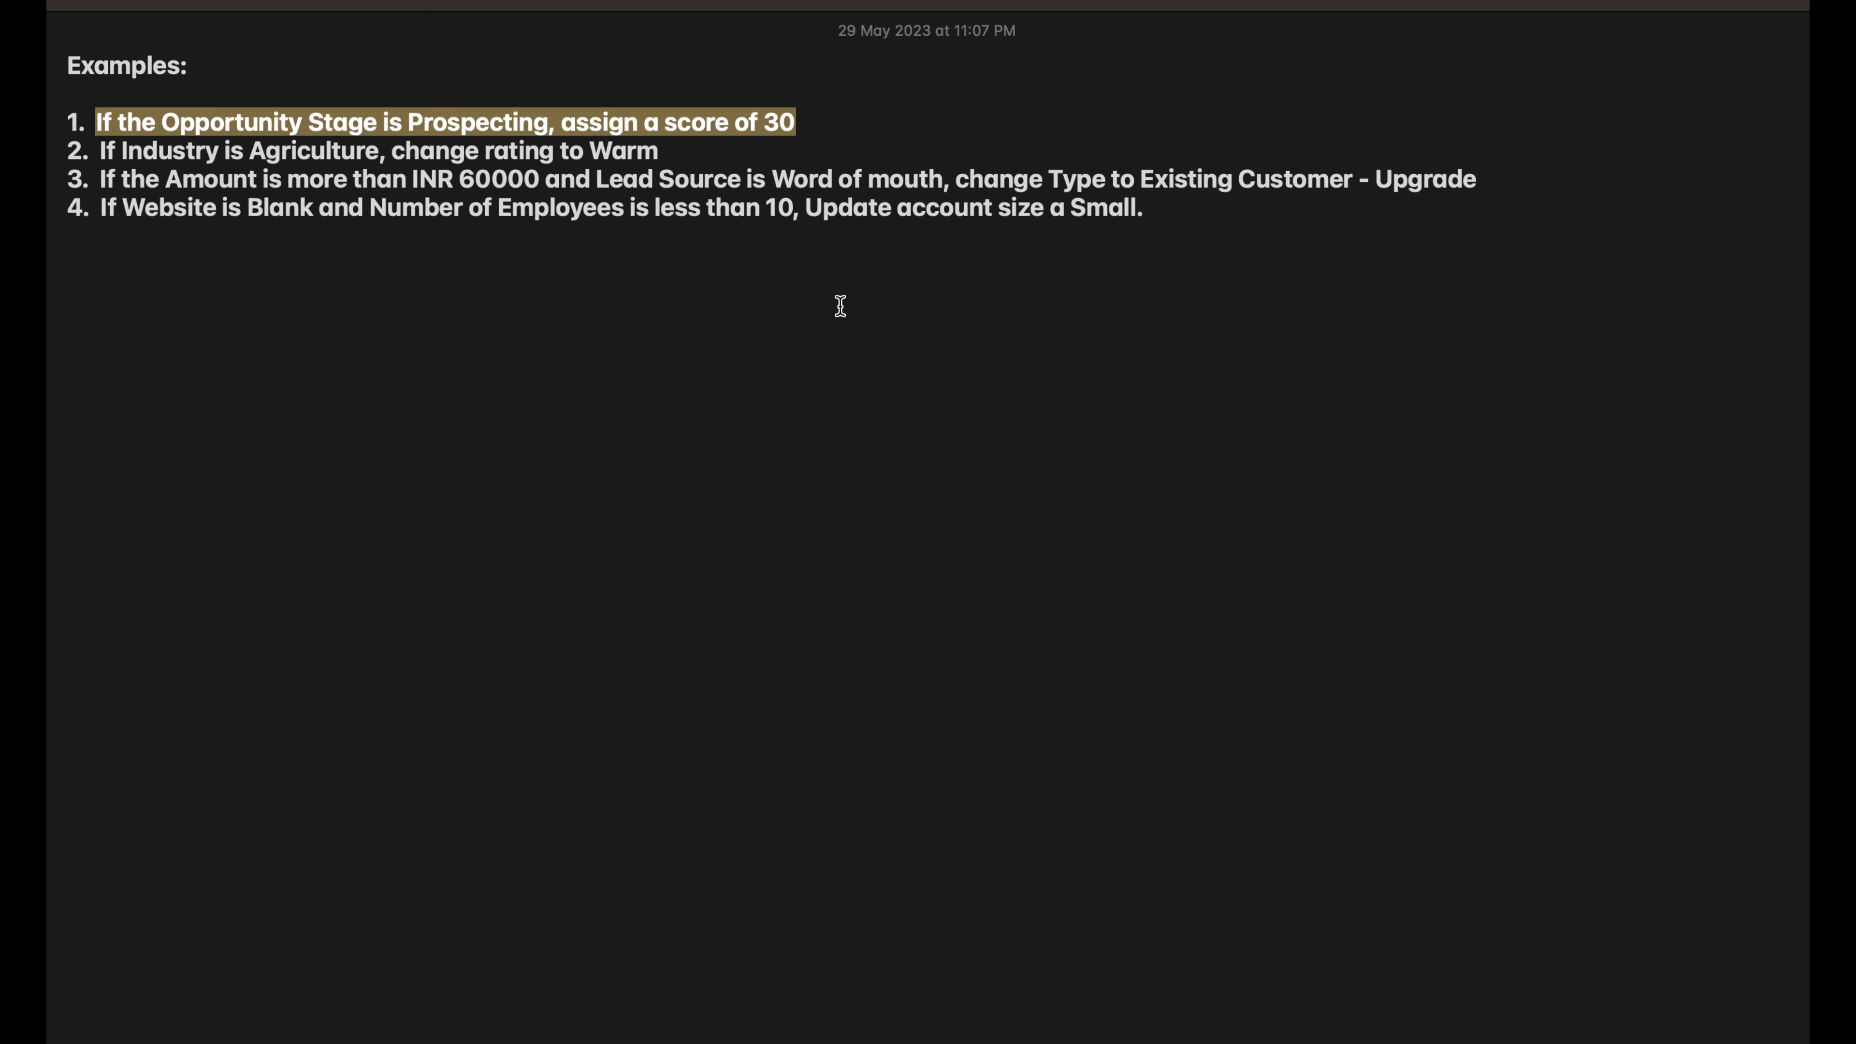
key(ctrl+Right)
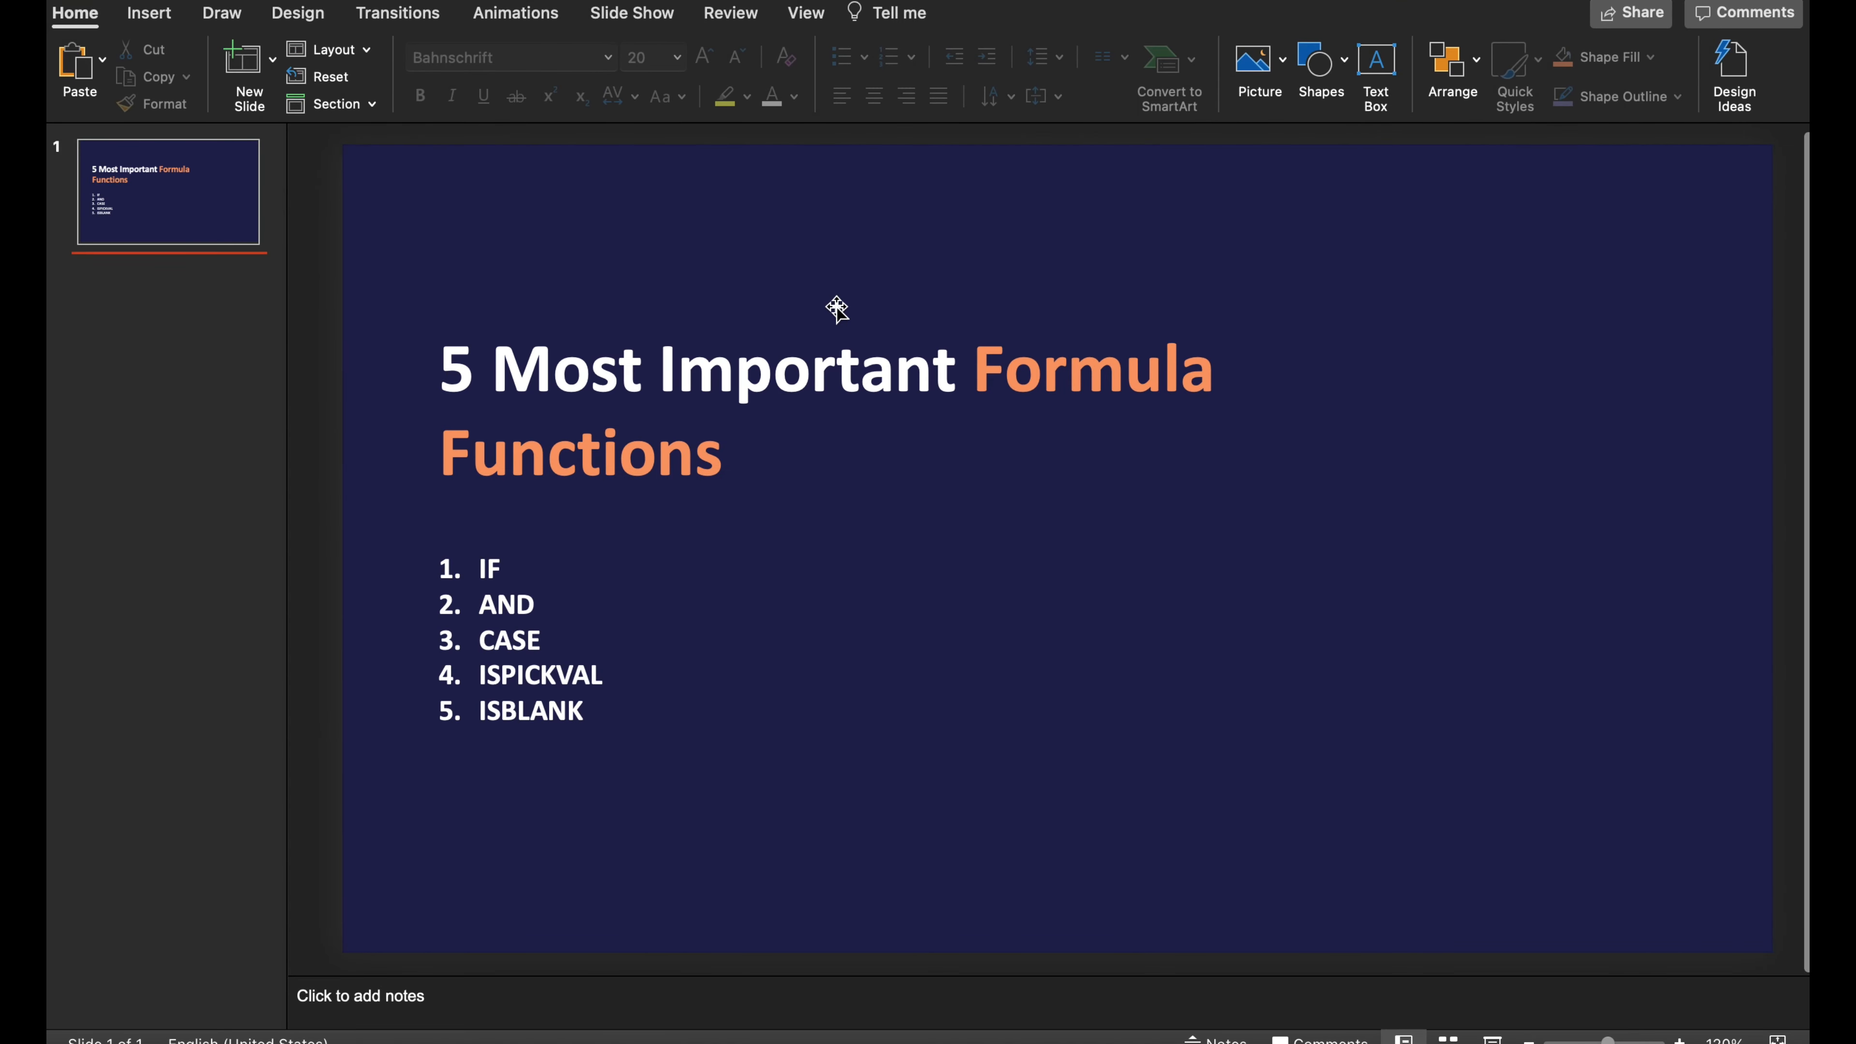
key(ctrl+Left)
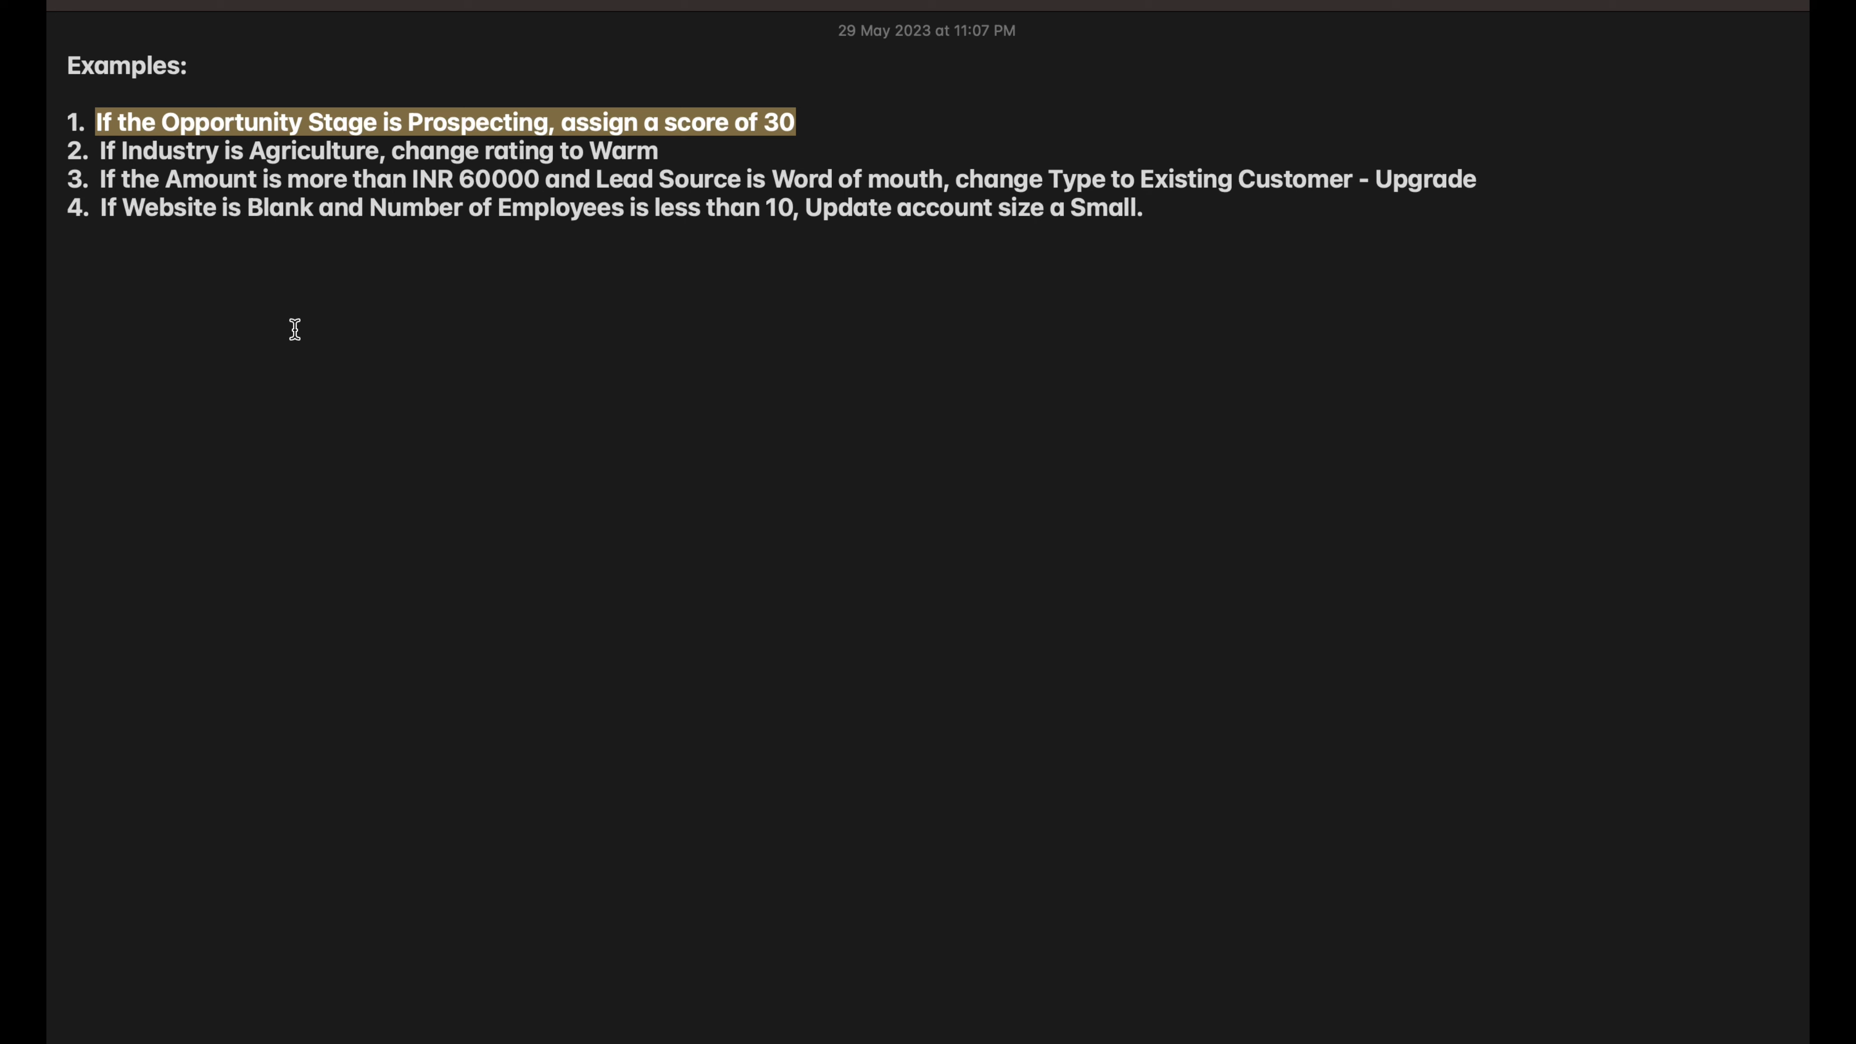
key(ctrl+Right)
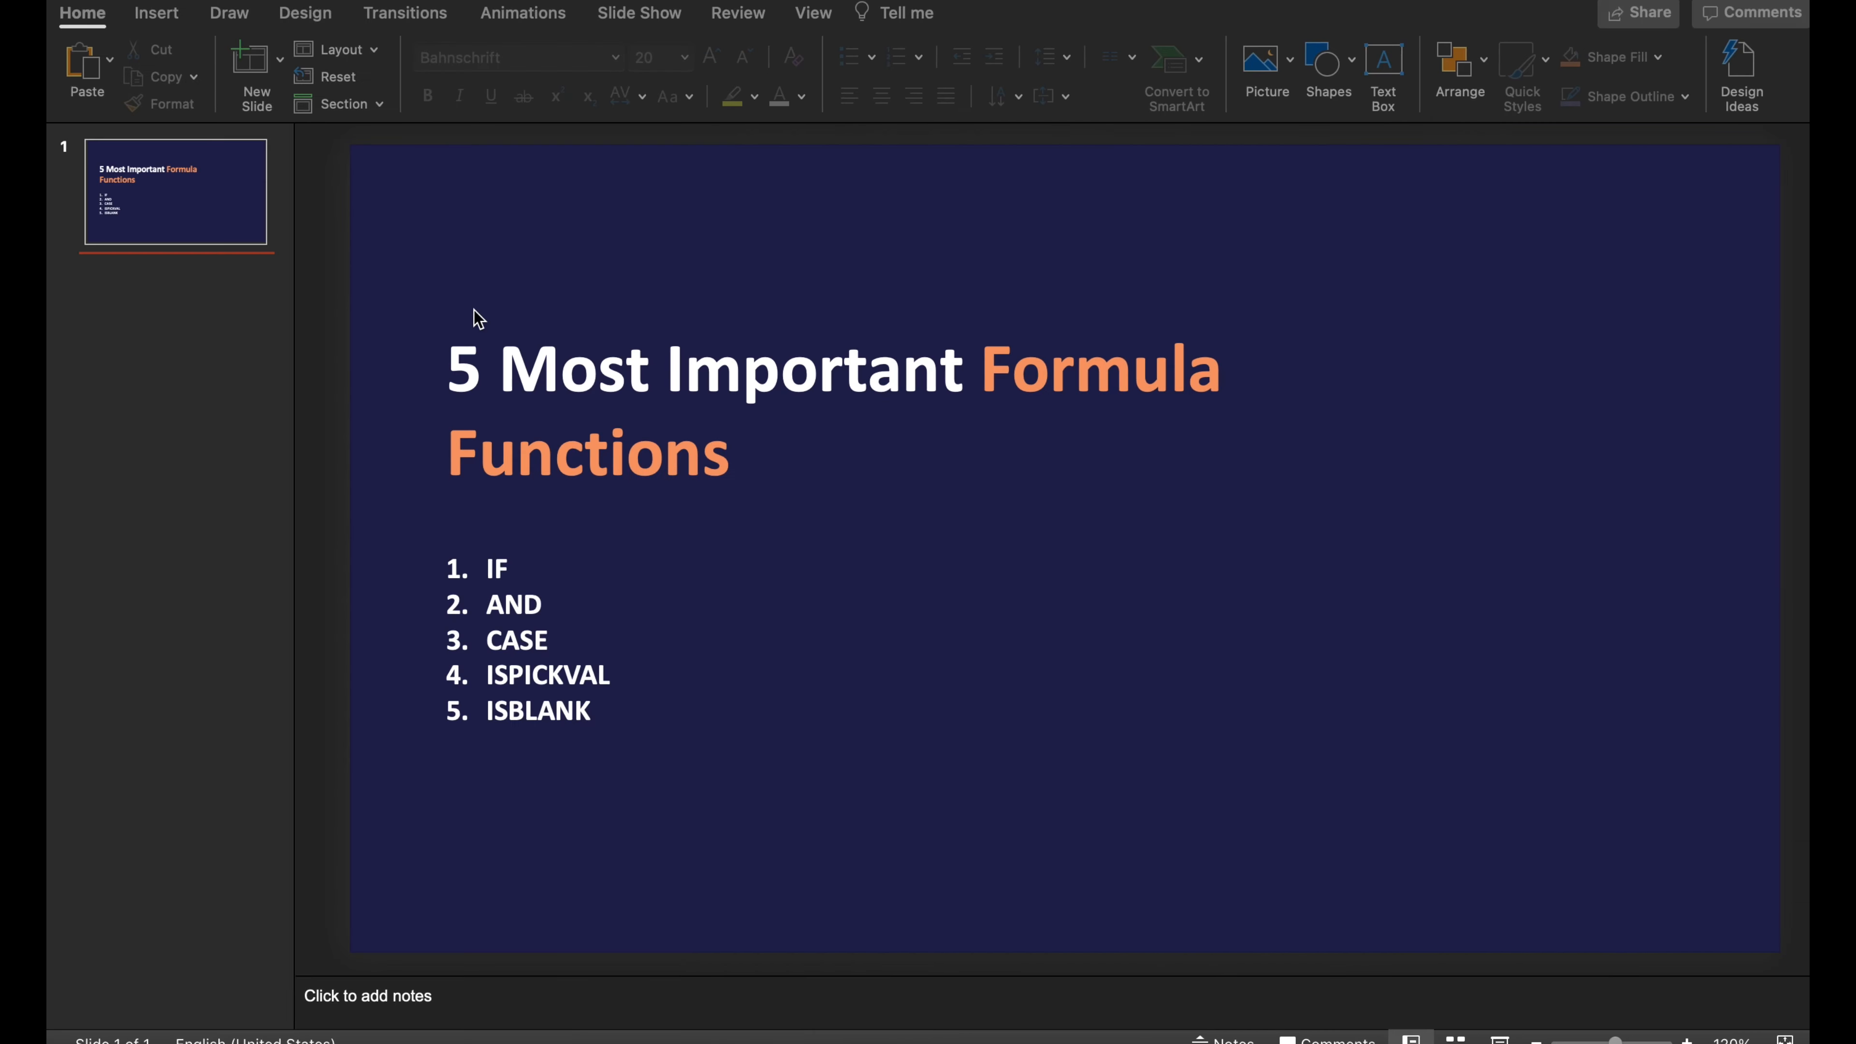
key(ctrl+Left)
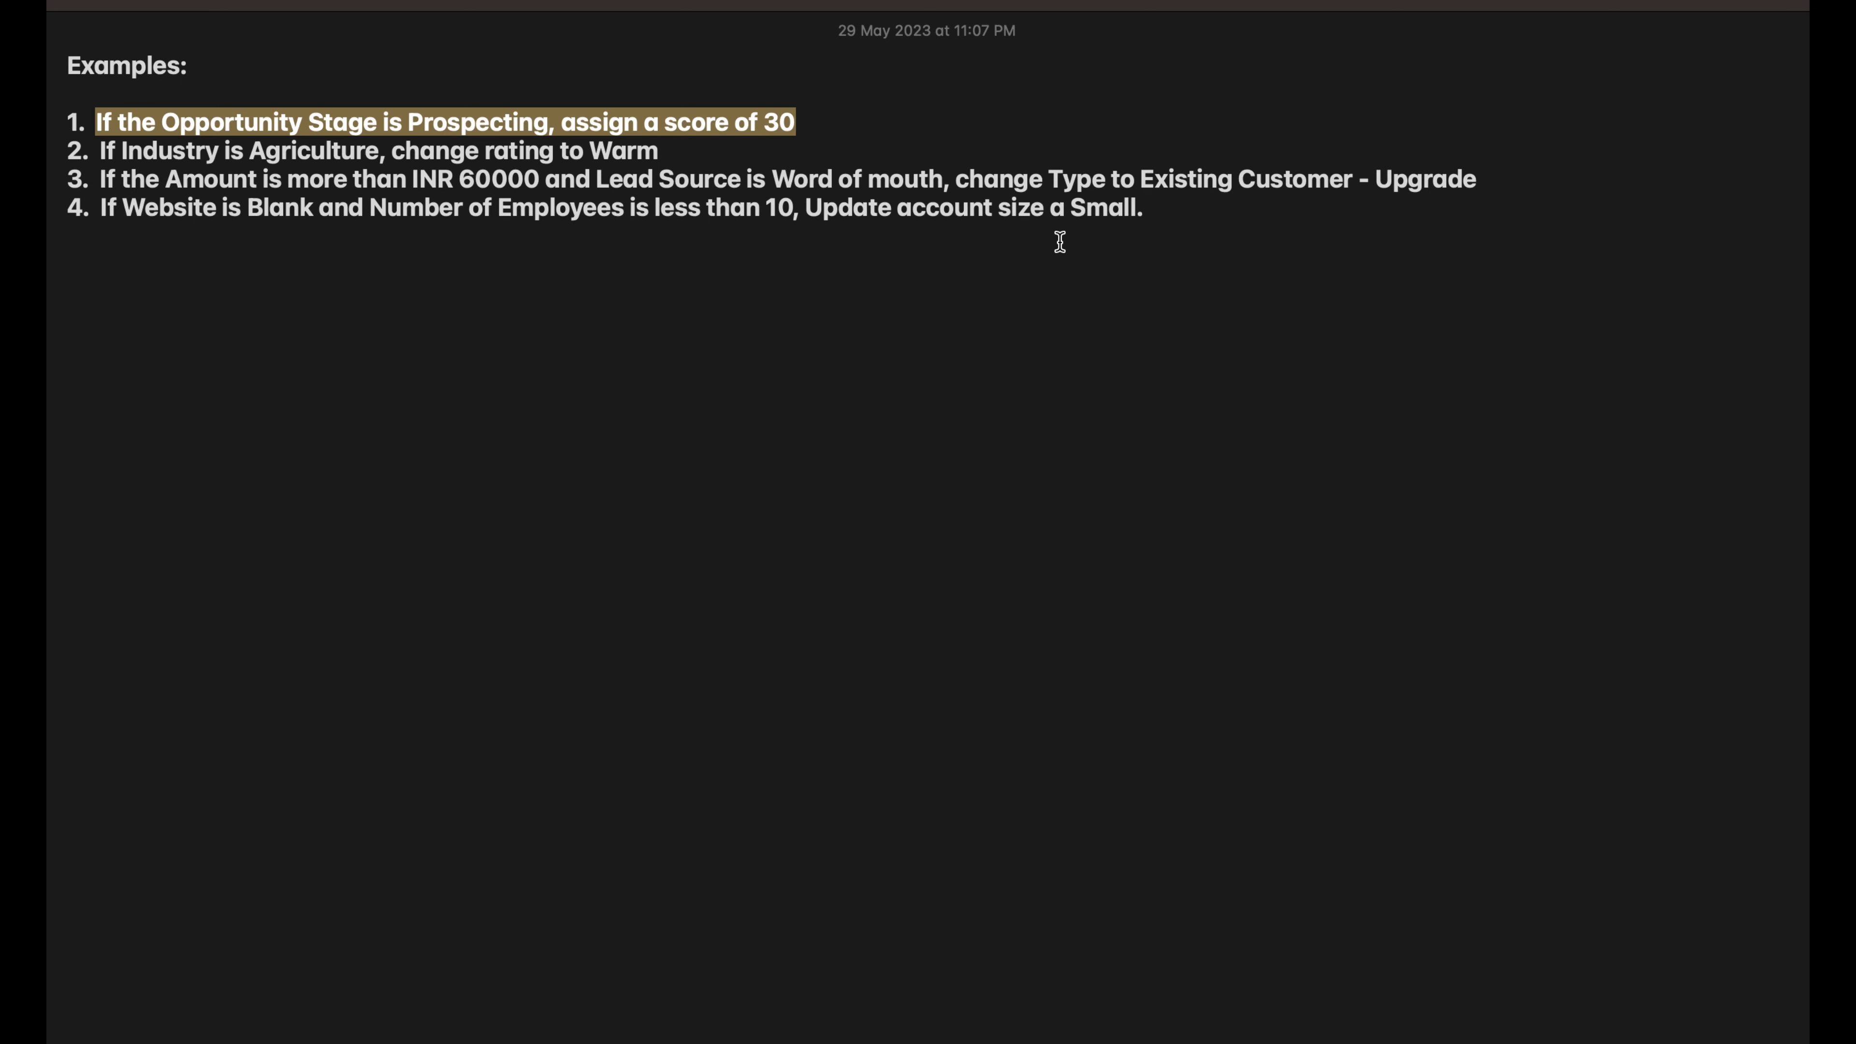
key(ctrl+Right)
key(ctrl+Right)
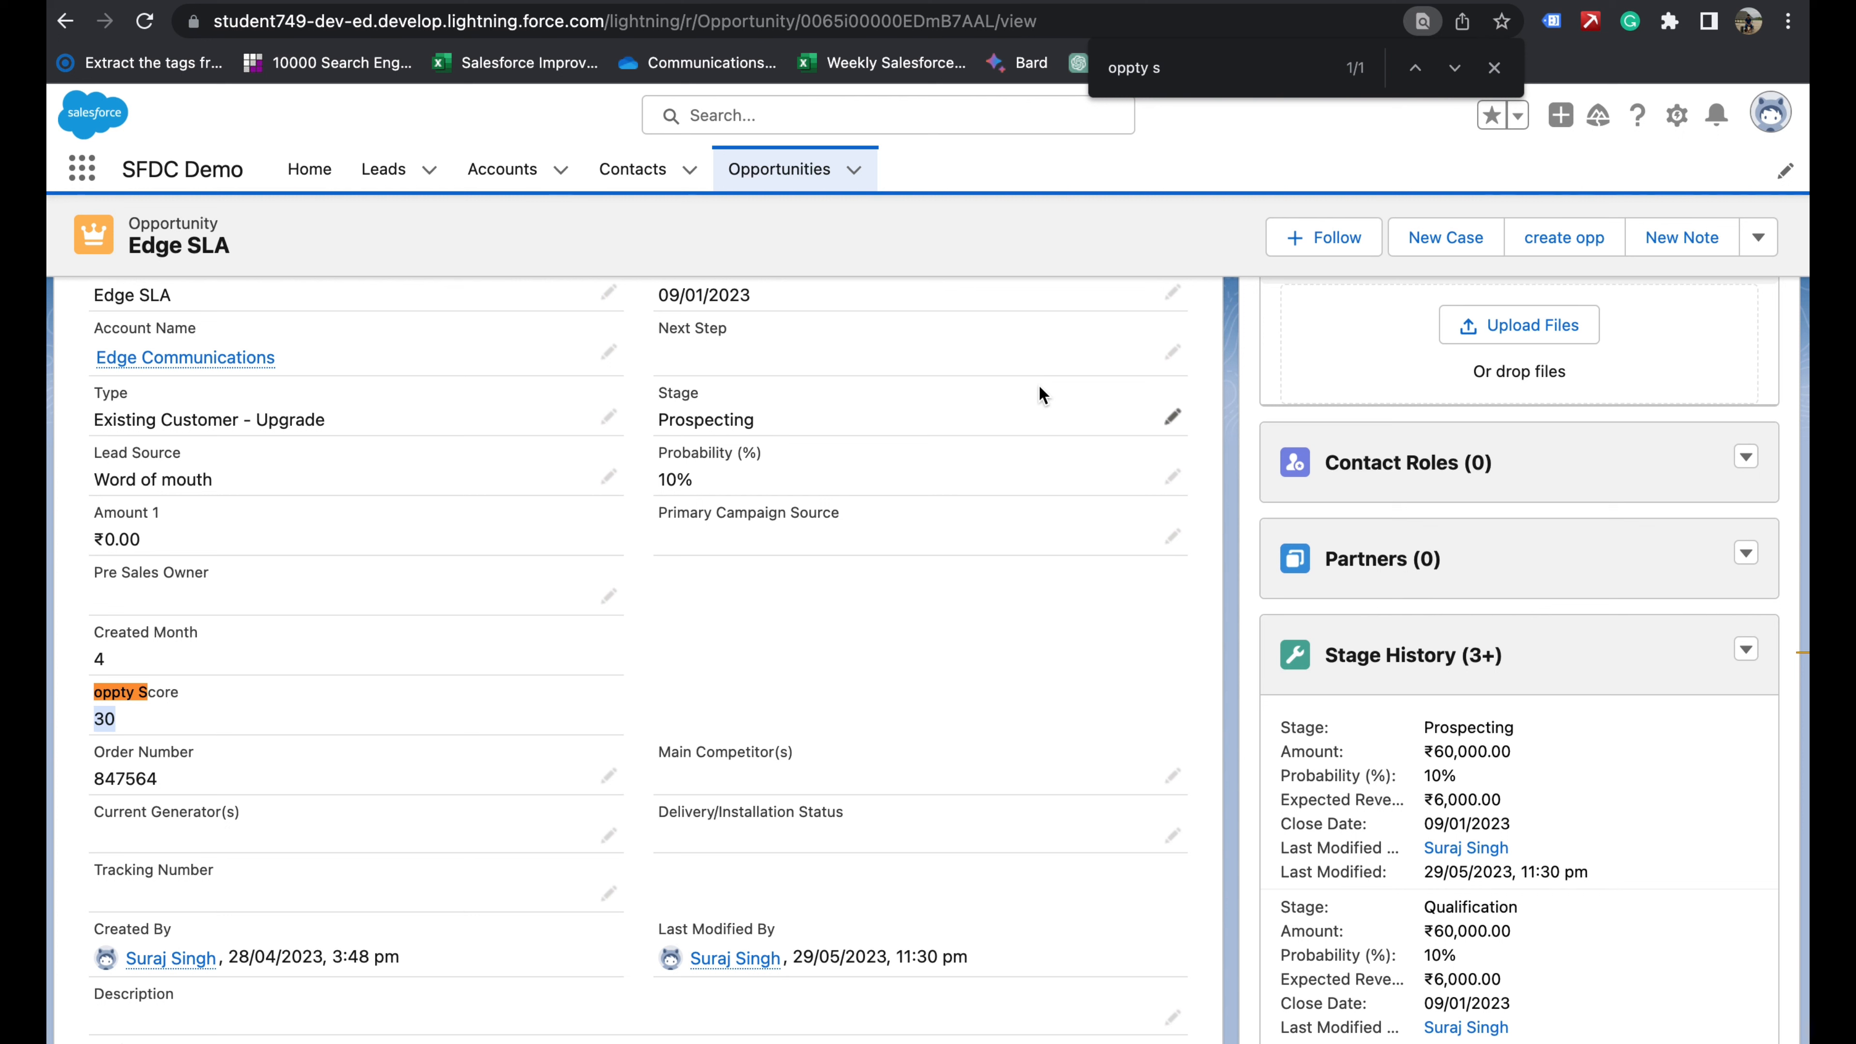
- Open the details of the Highland Manufacturing Ltd. account from the recently viewed accounts
click(496, 182)
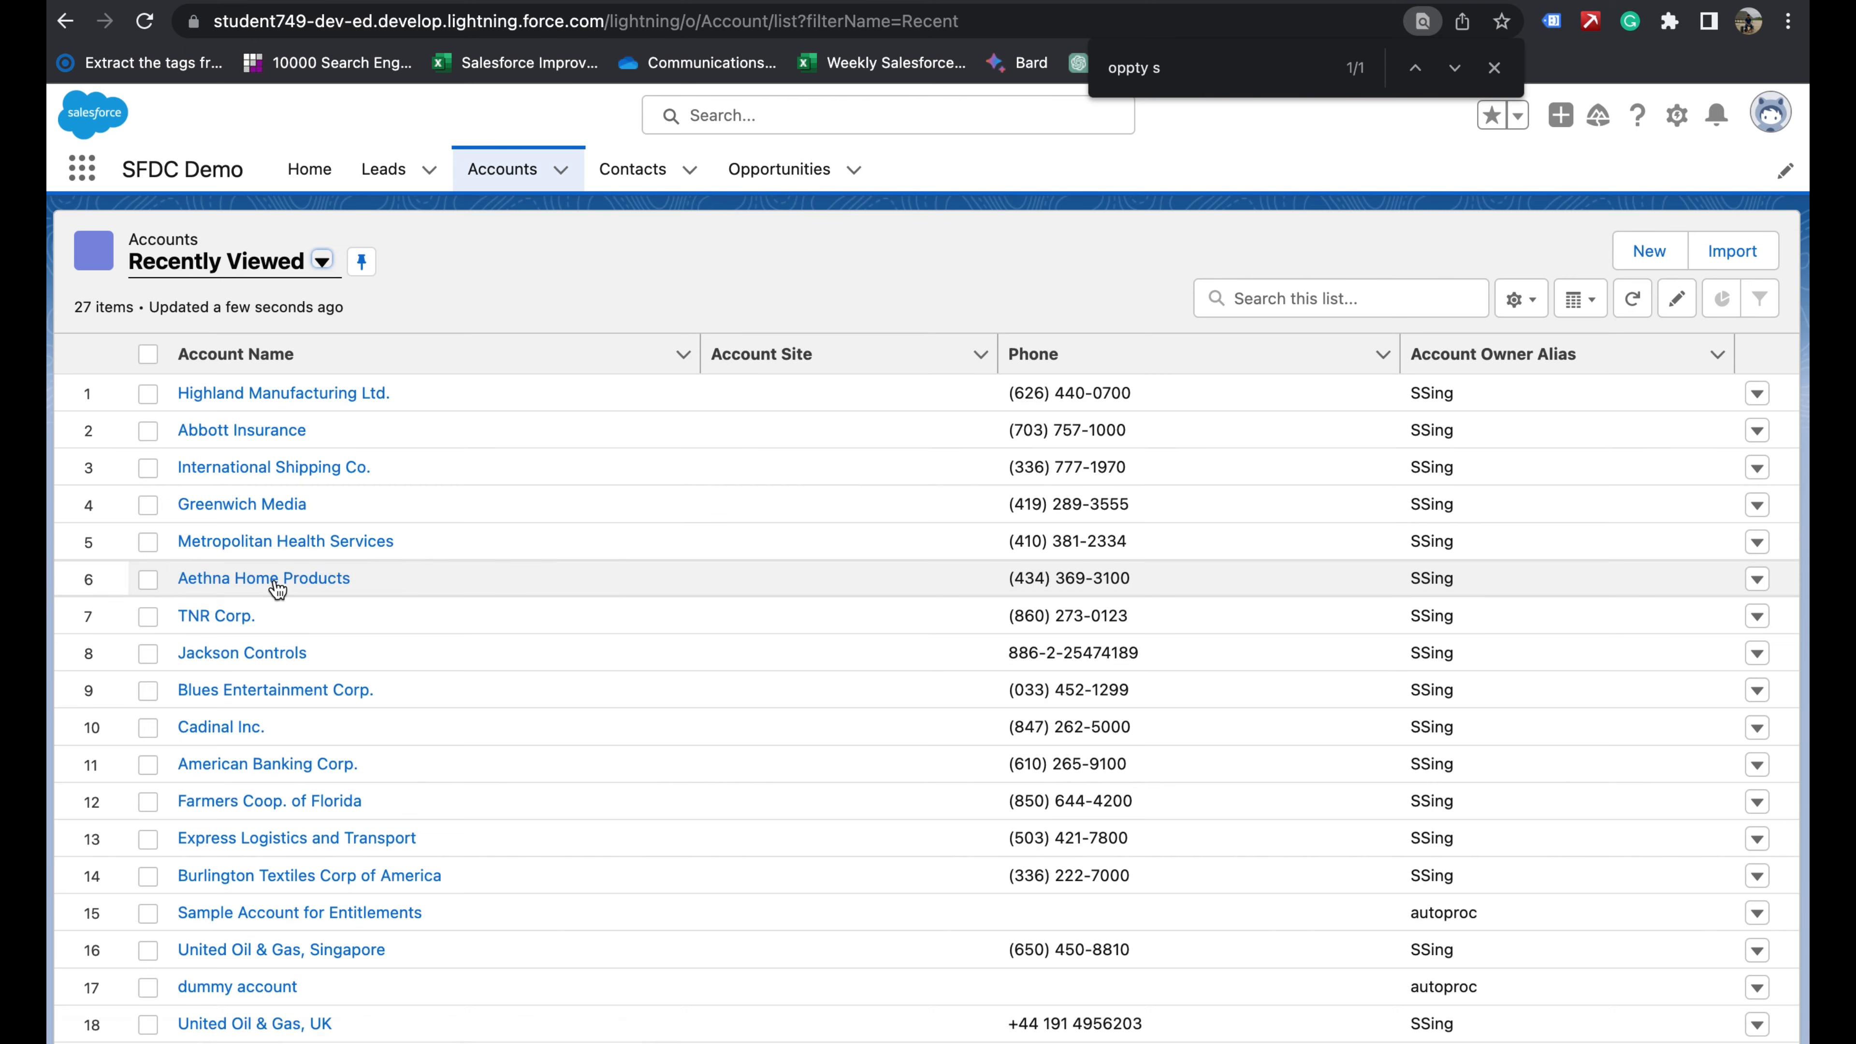
click(261, 395)
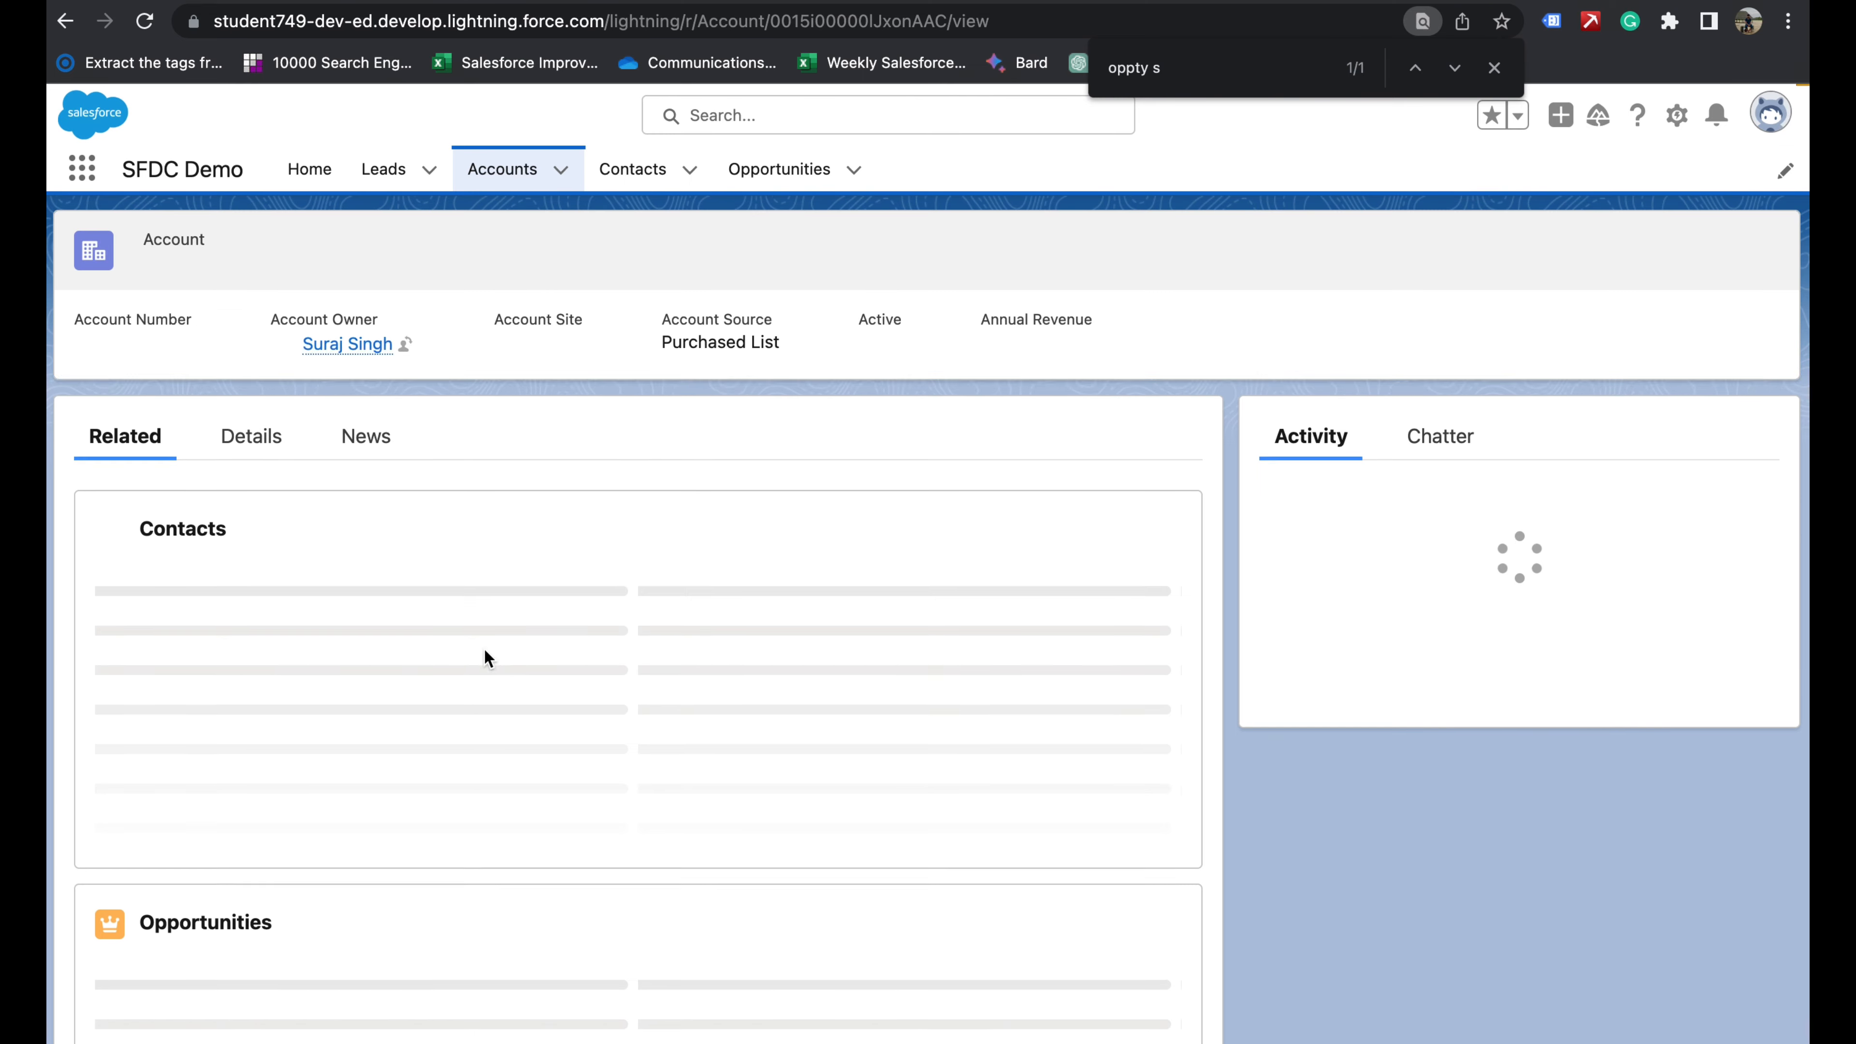
click(250, 439)
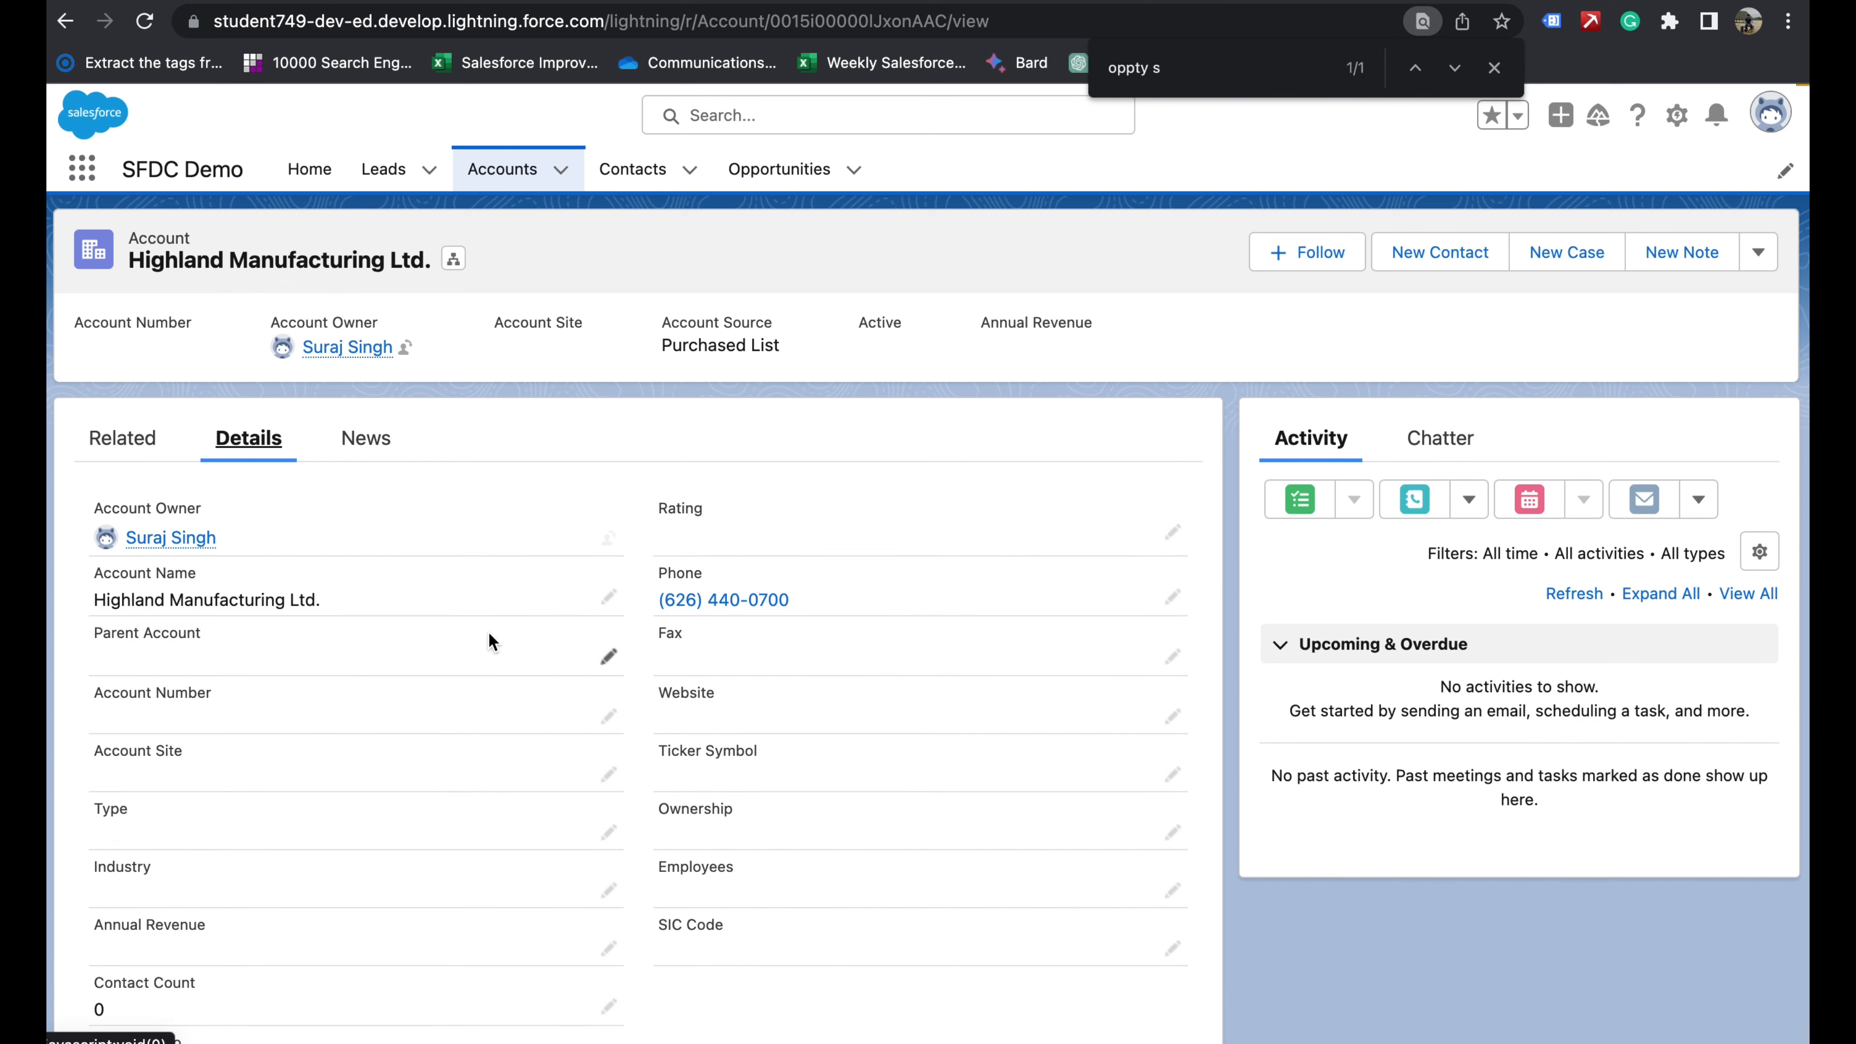
- Compare the fourth example in the notes, on blank website, number of employees and account size, with the account's detail fields
key(ctrl+Left)
key(ctrl+Left)
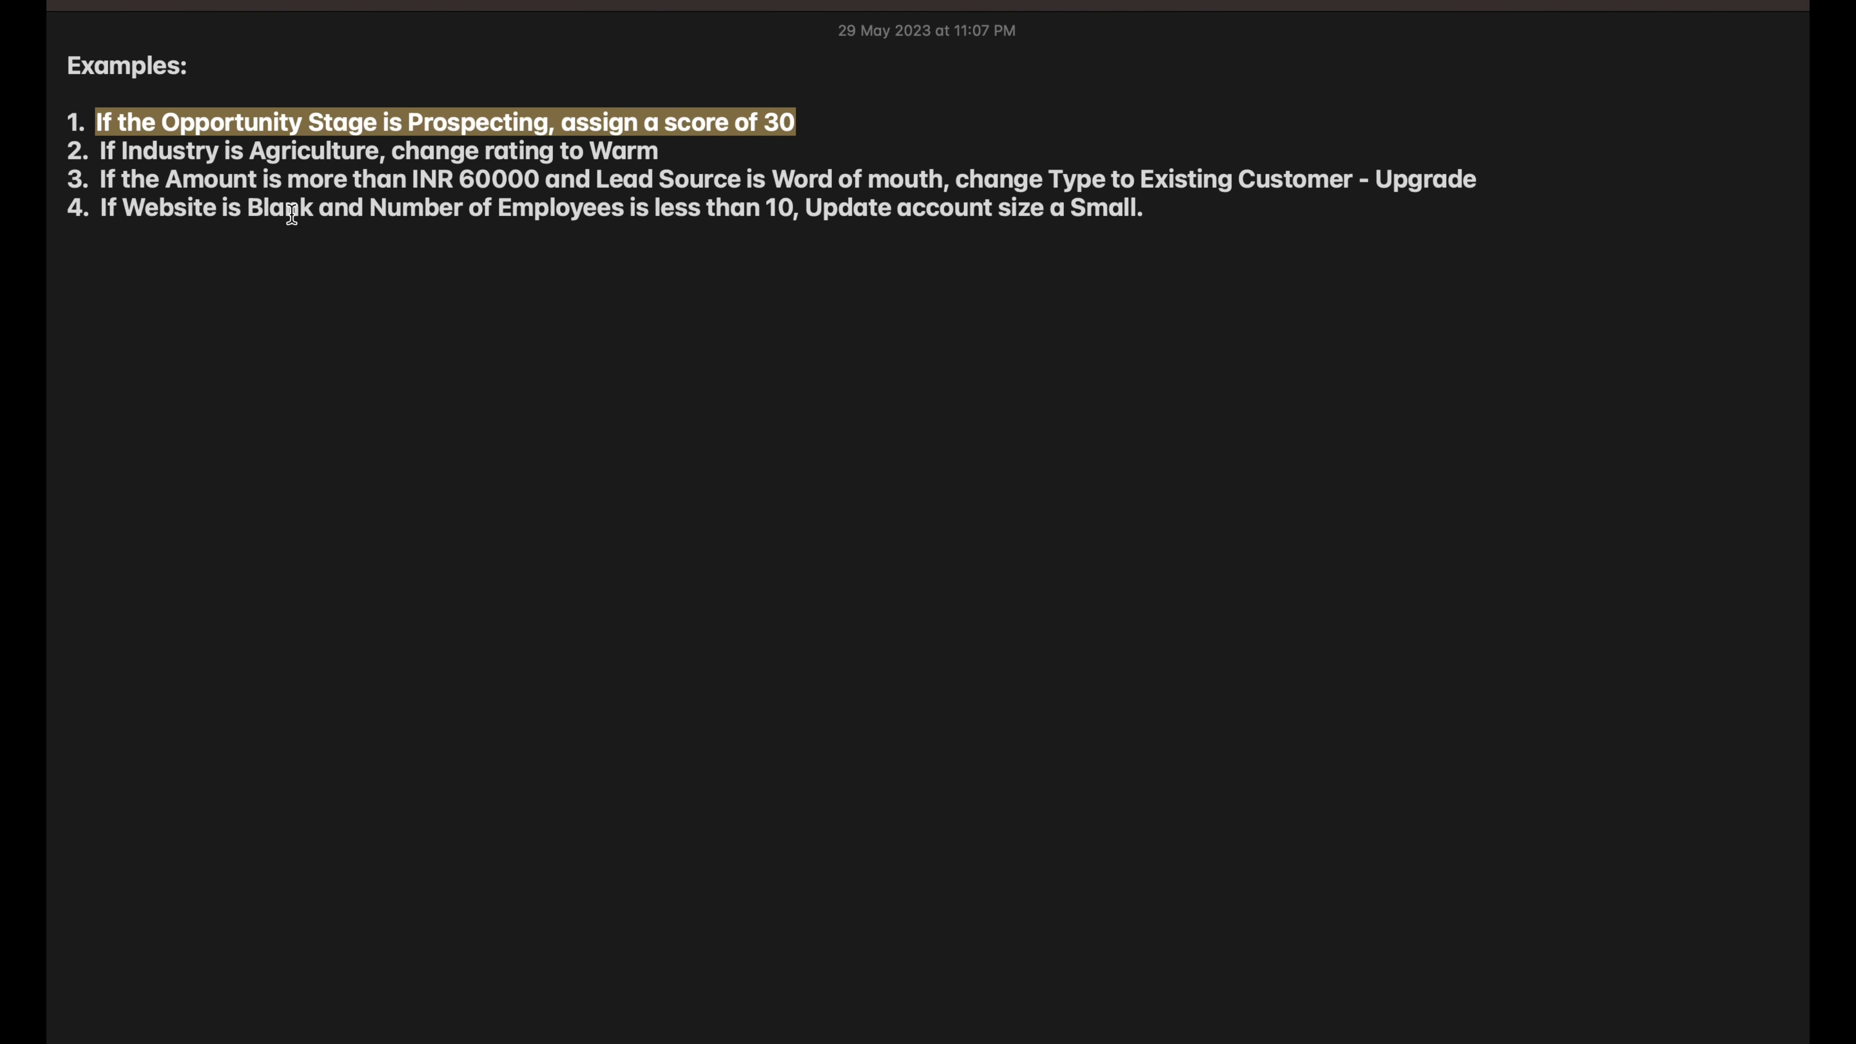
drag(110, 207, 424, 207)
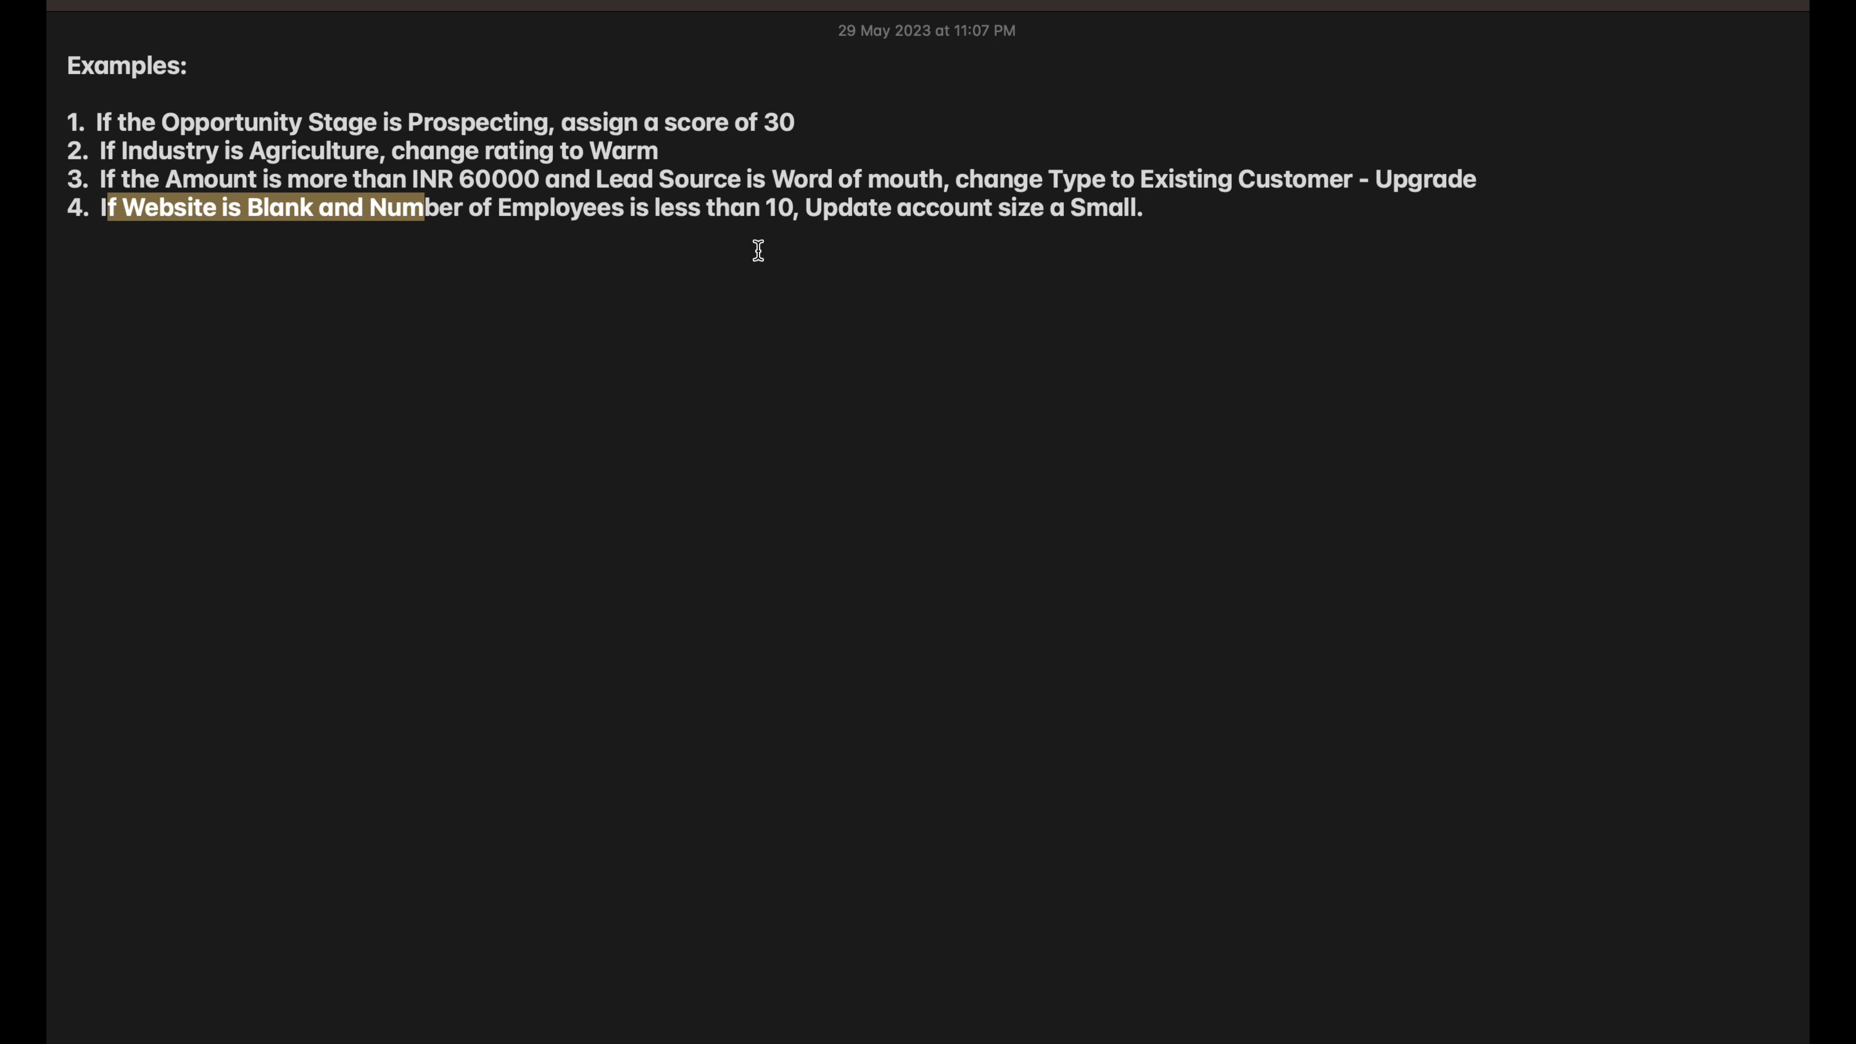
key(ctrl+Right)
key(ctrl+Right)
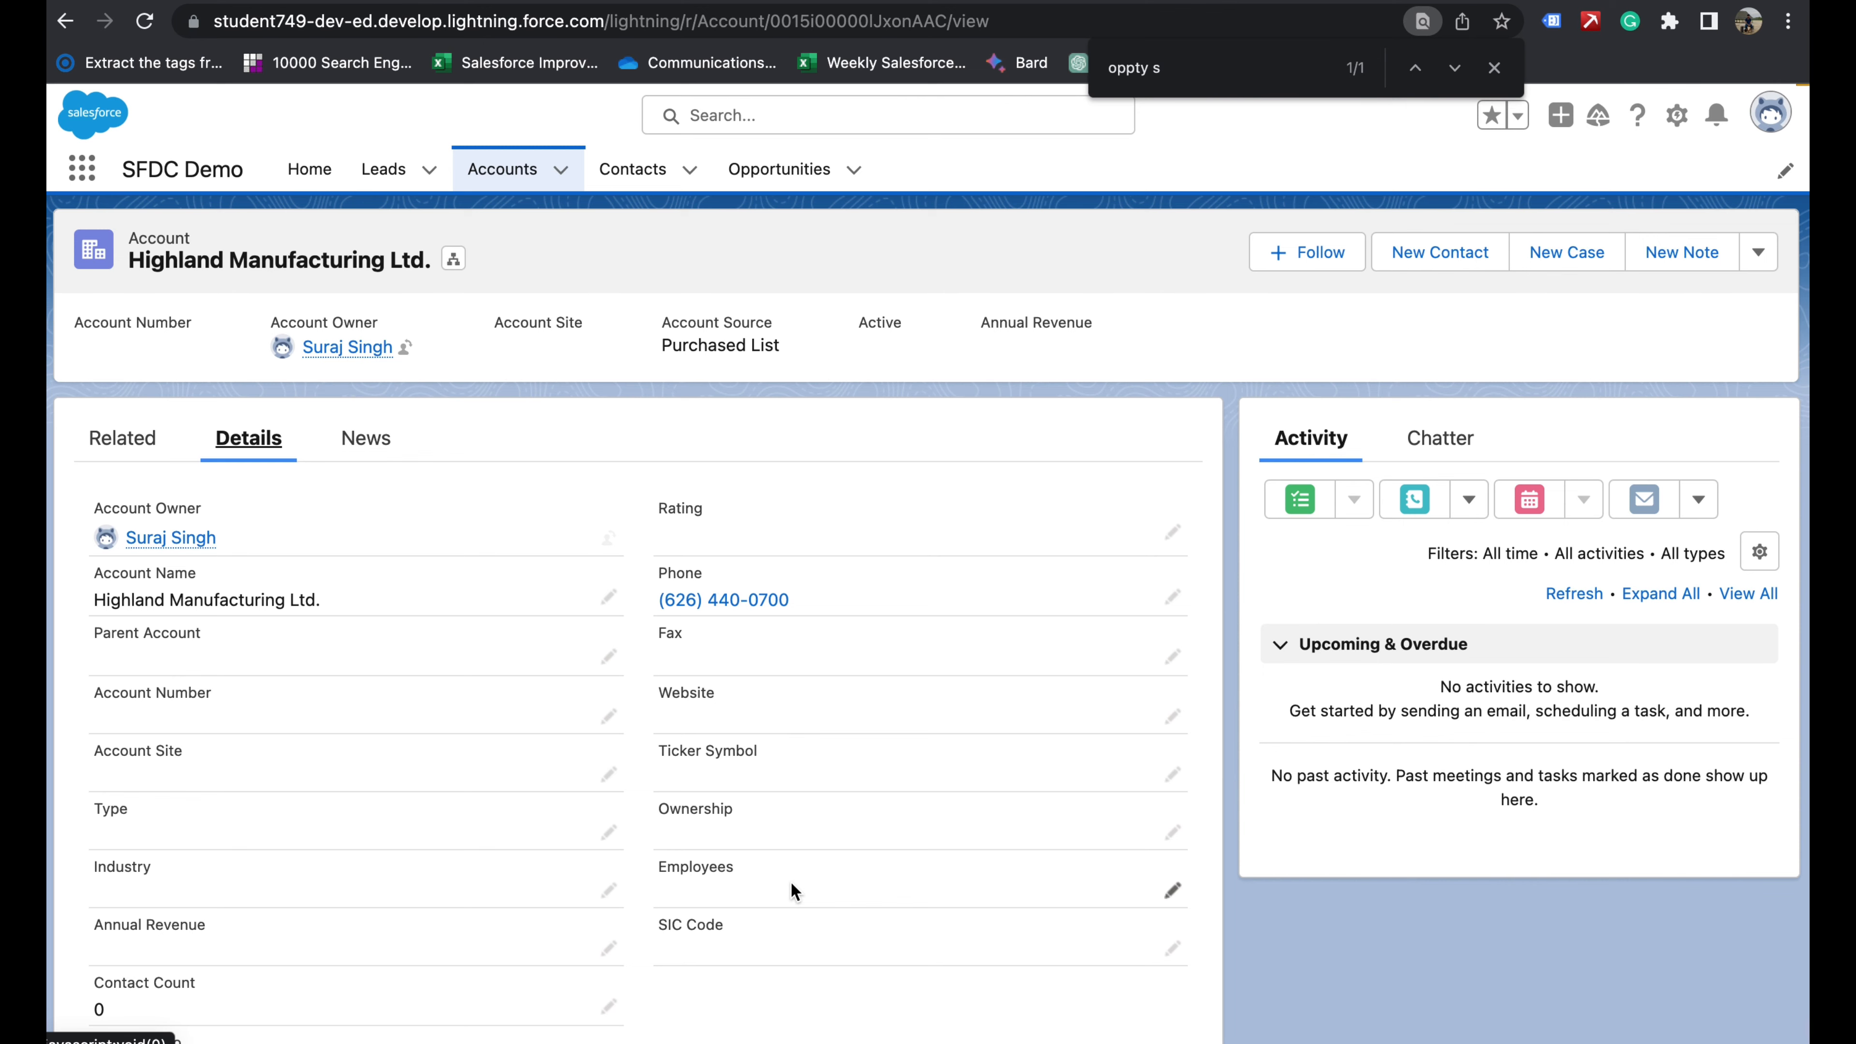
key(ctrl+Left)
key(ctrl+Left)
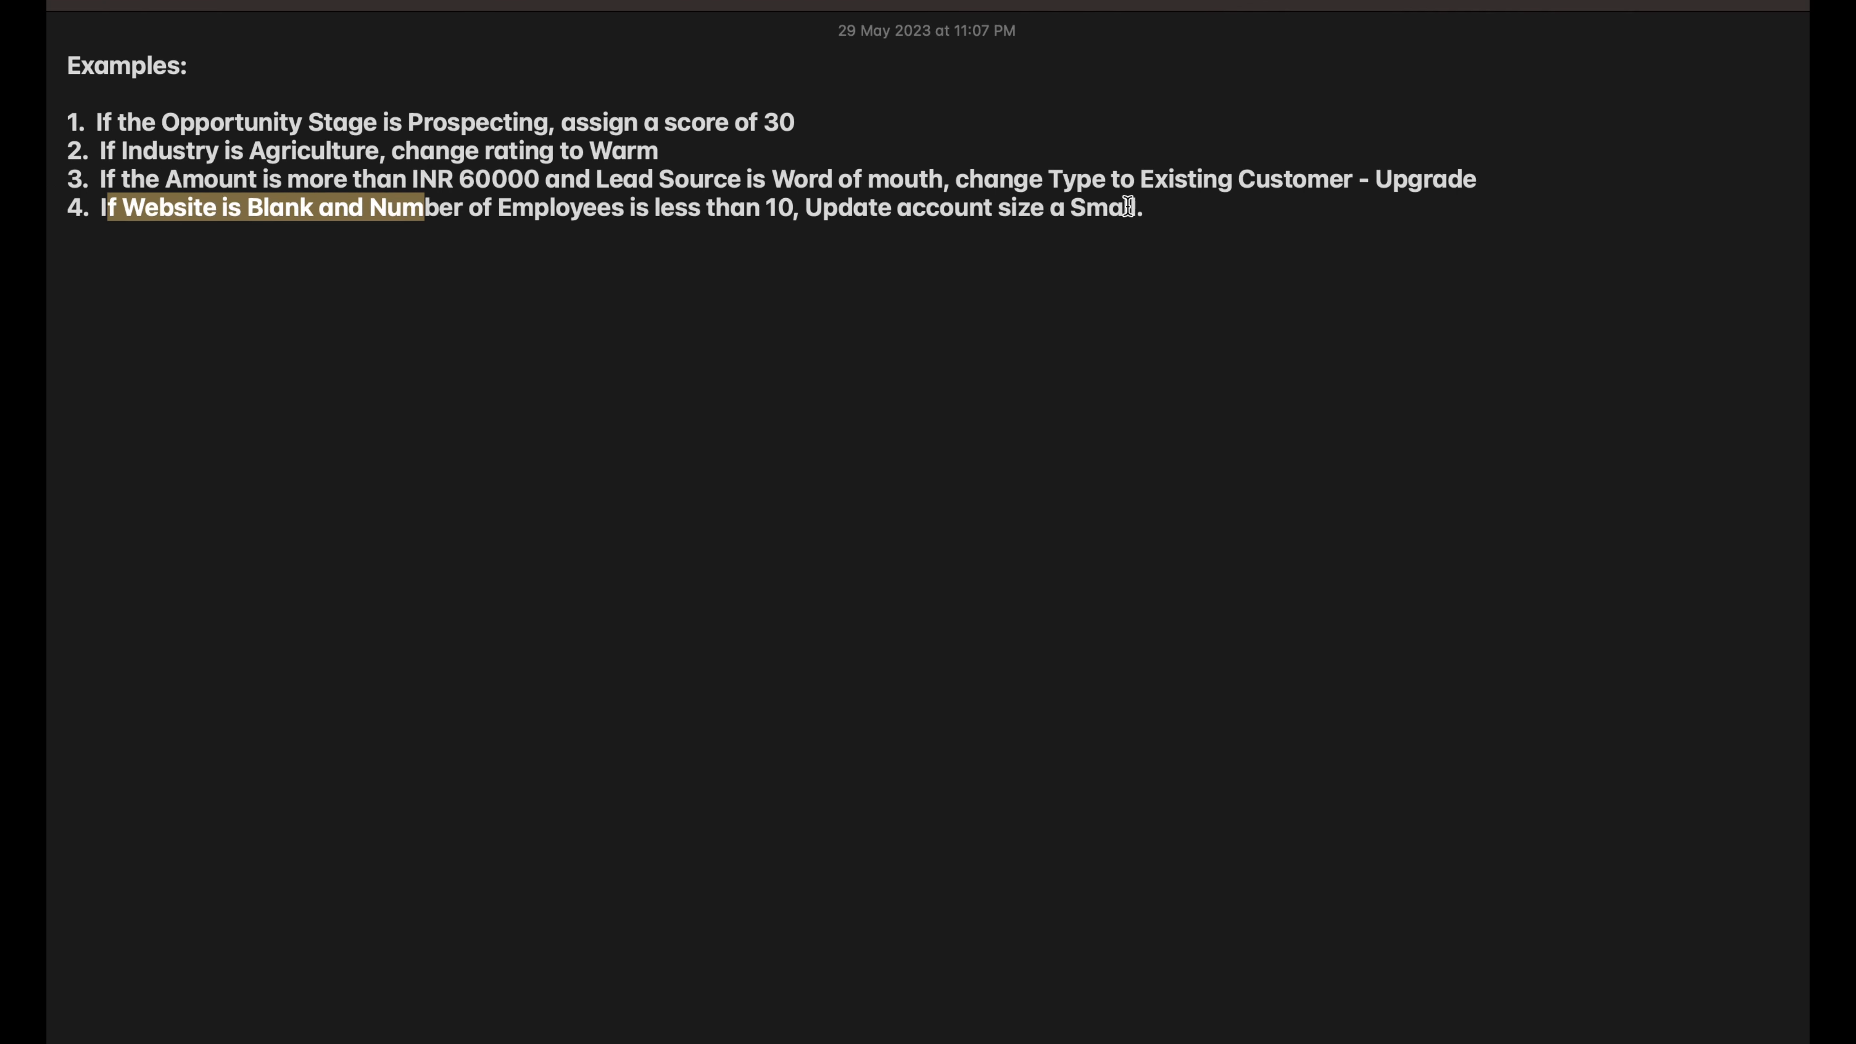
drag(1137, 208, 903, 214)
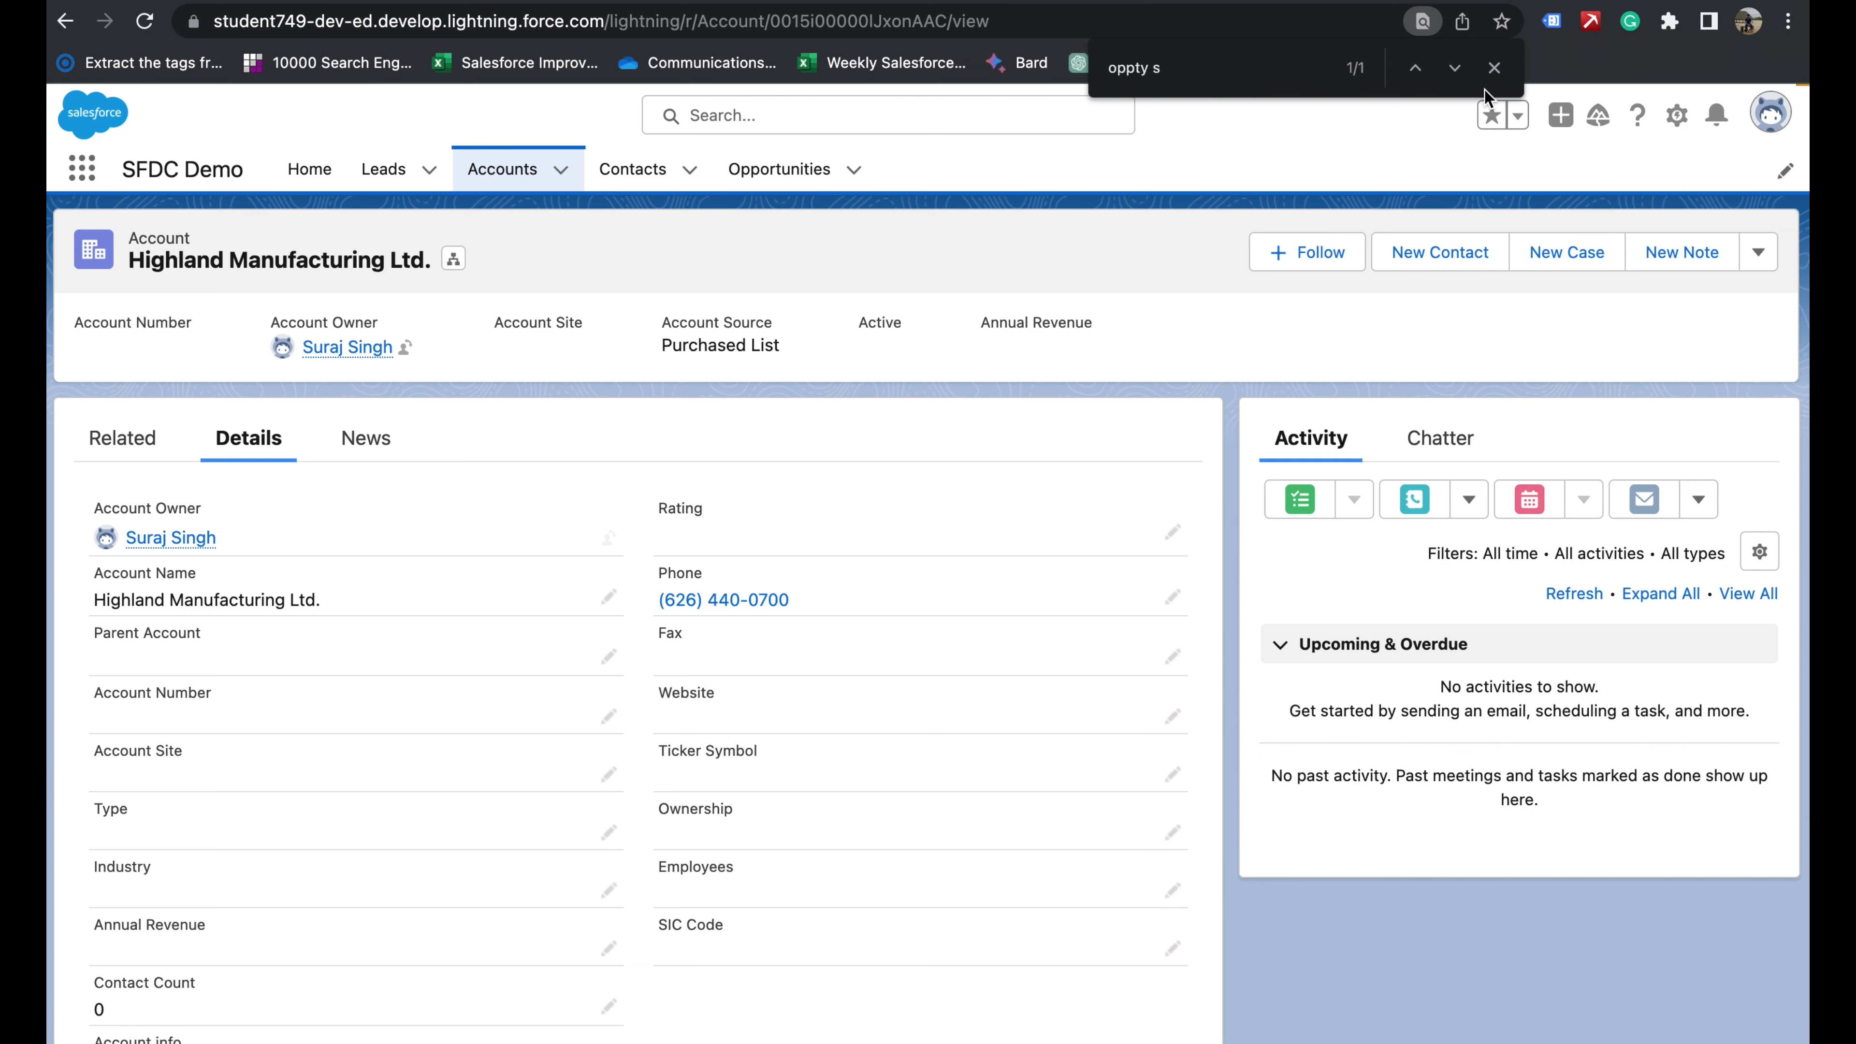
- Close the page search, open the Account object's Fields & Relationships in Setup, and start a new custom field
click(1495, 68)
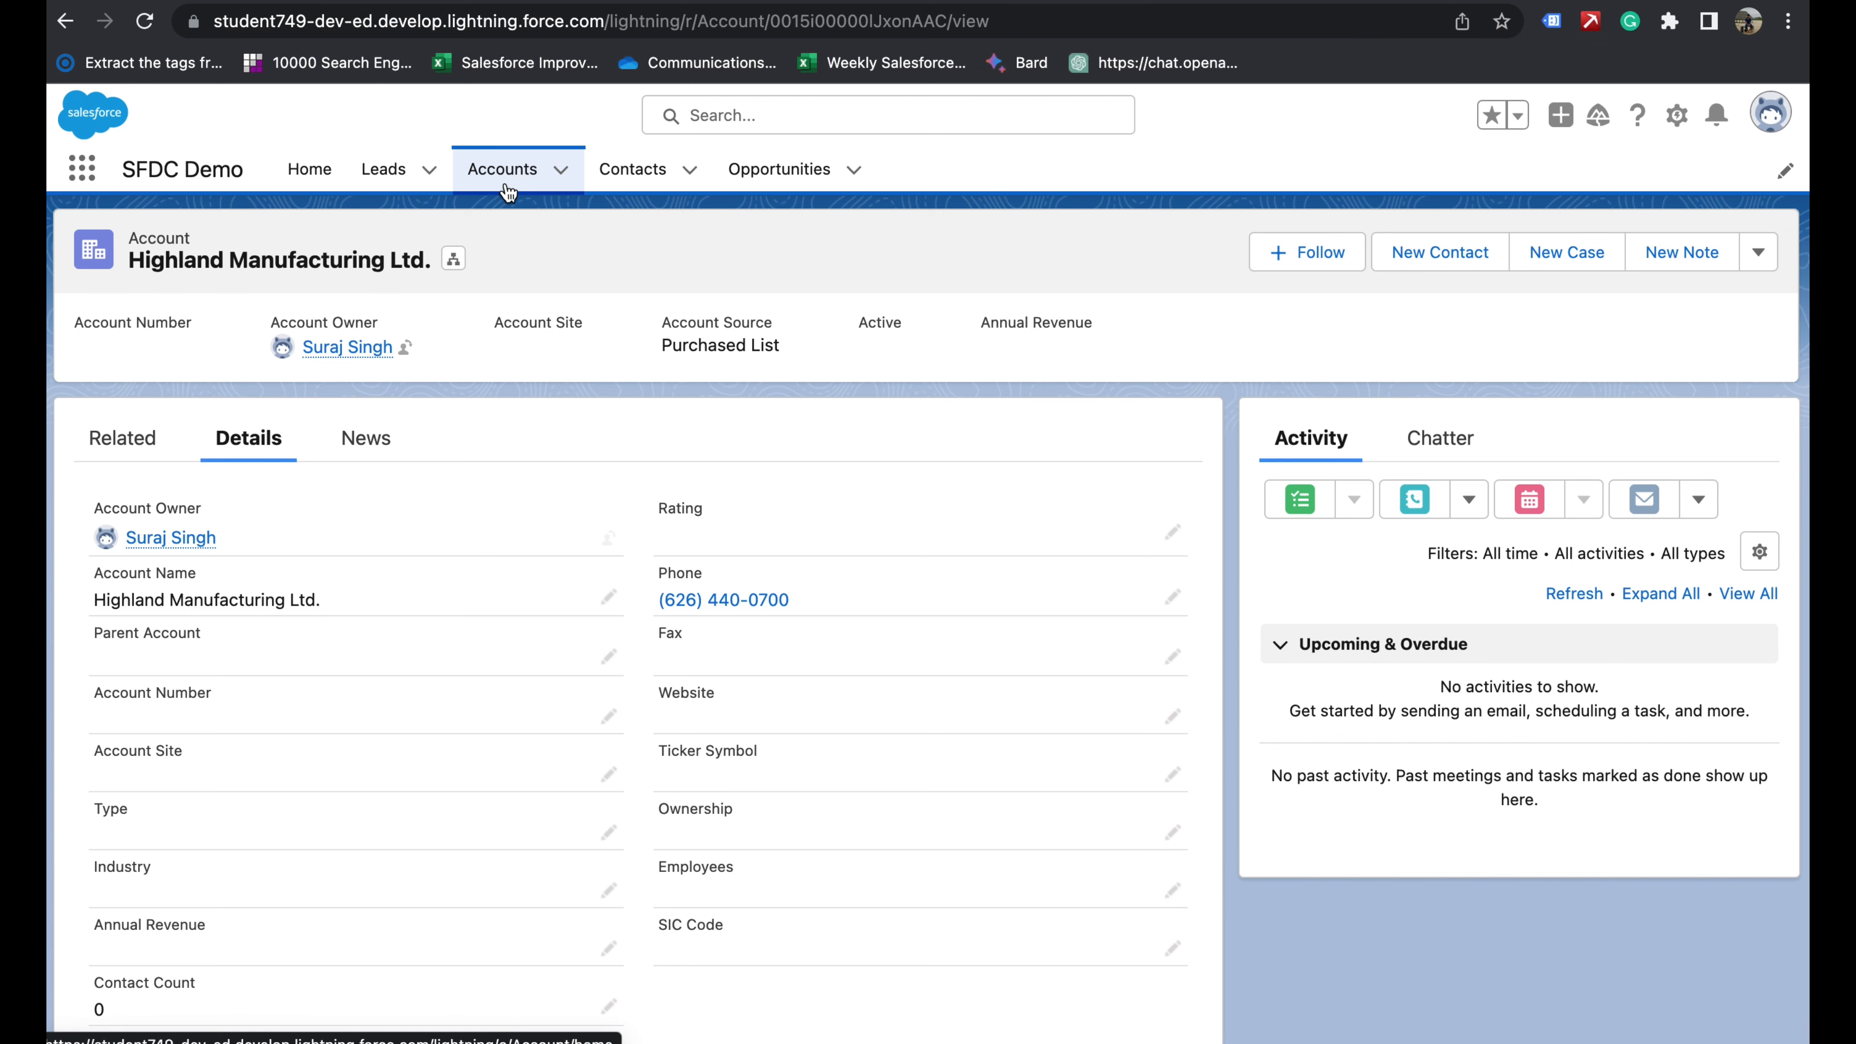
click(1677, 114)
click(1542, 439)
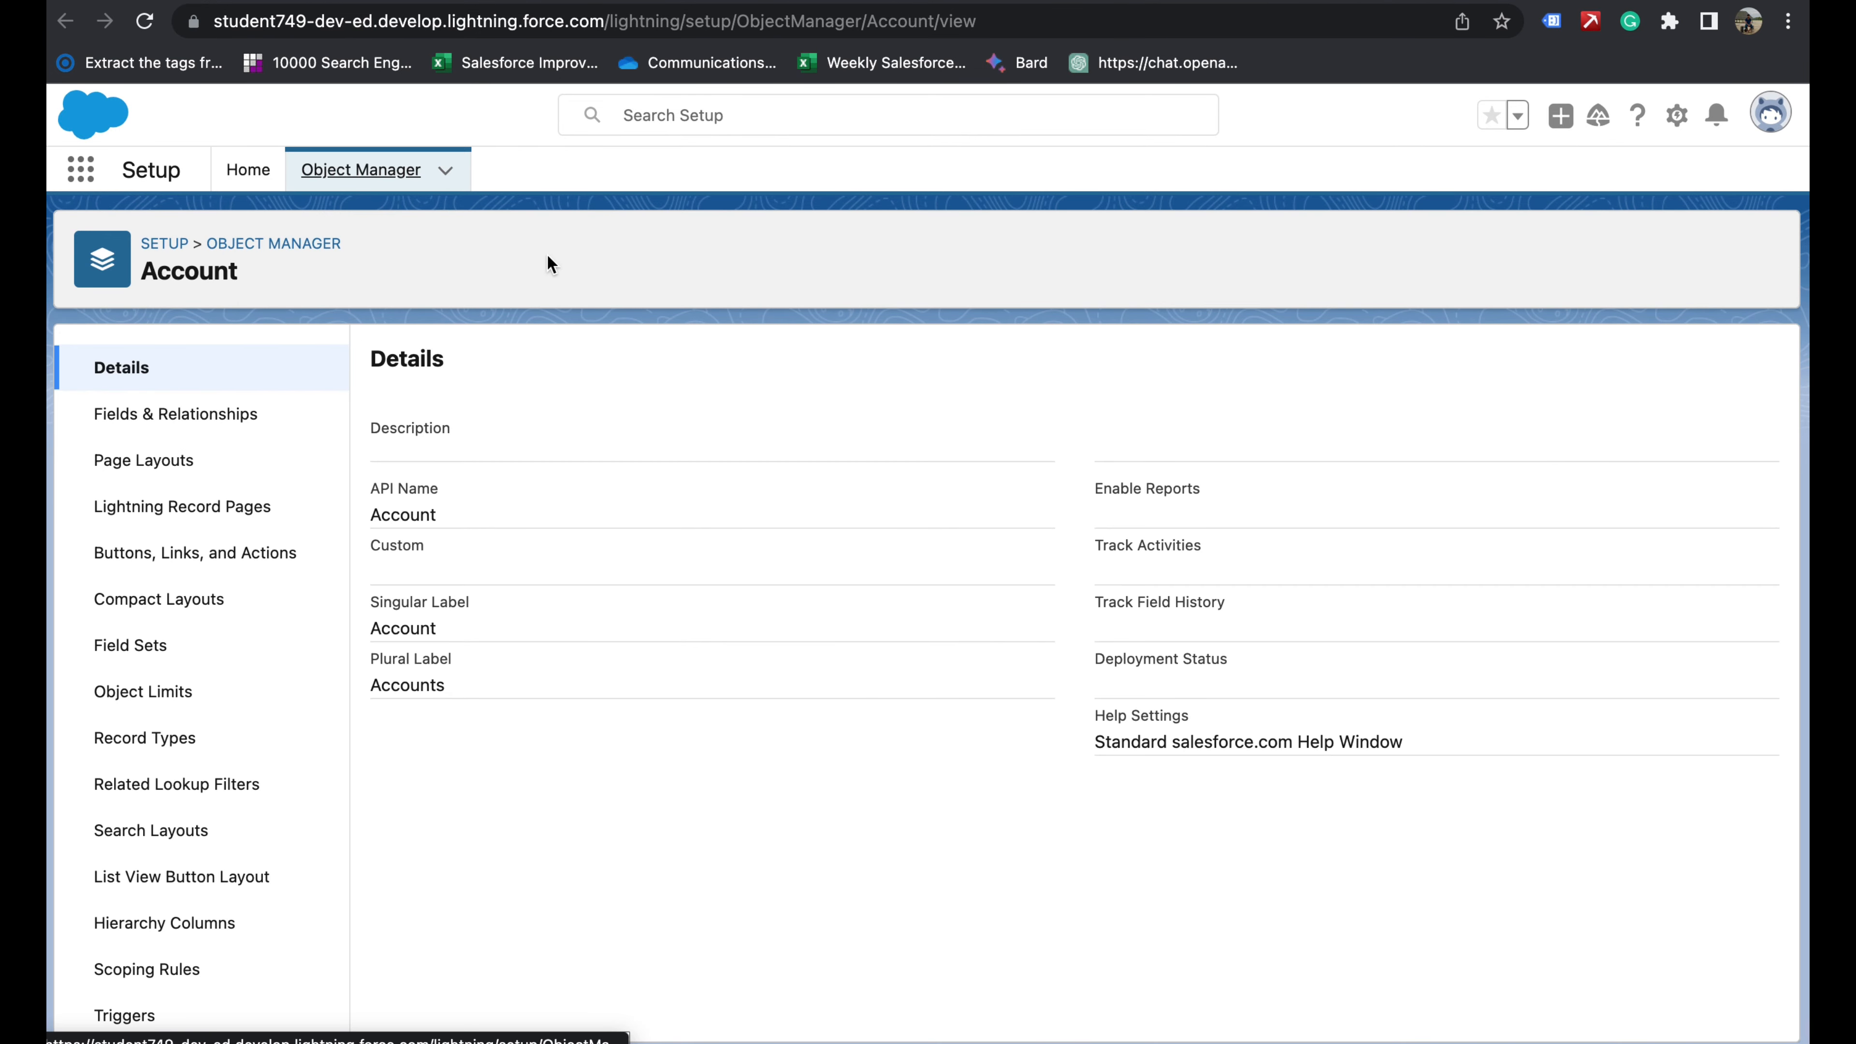
click(195, 422)
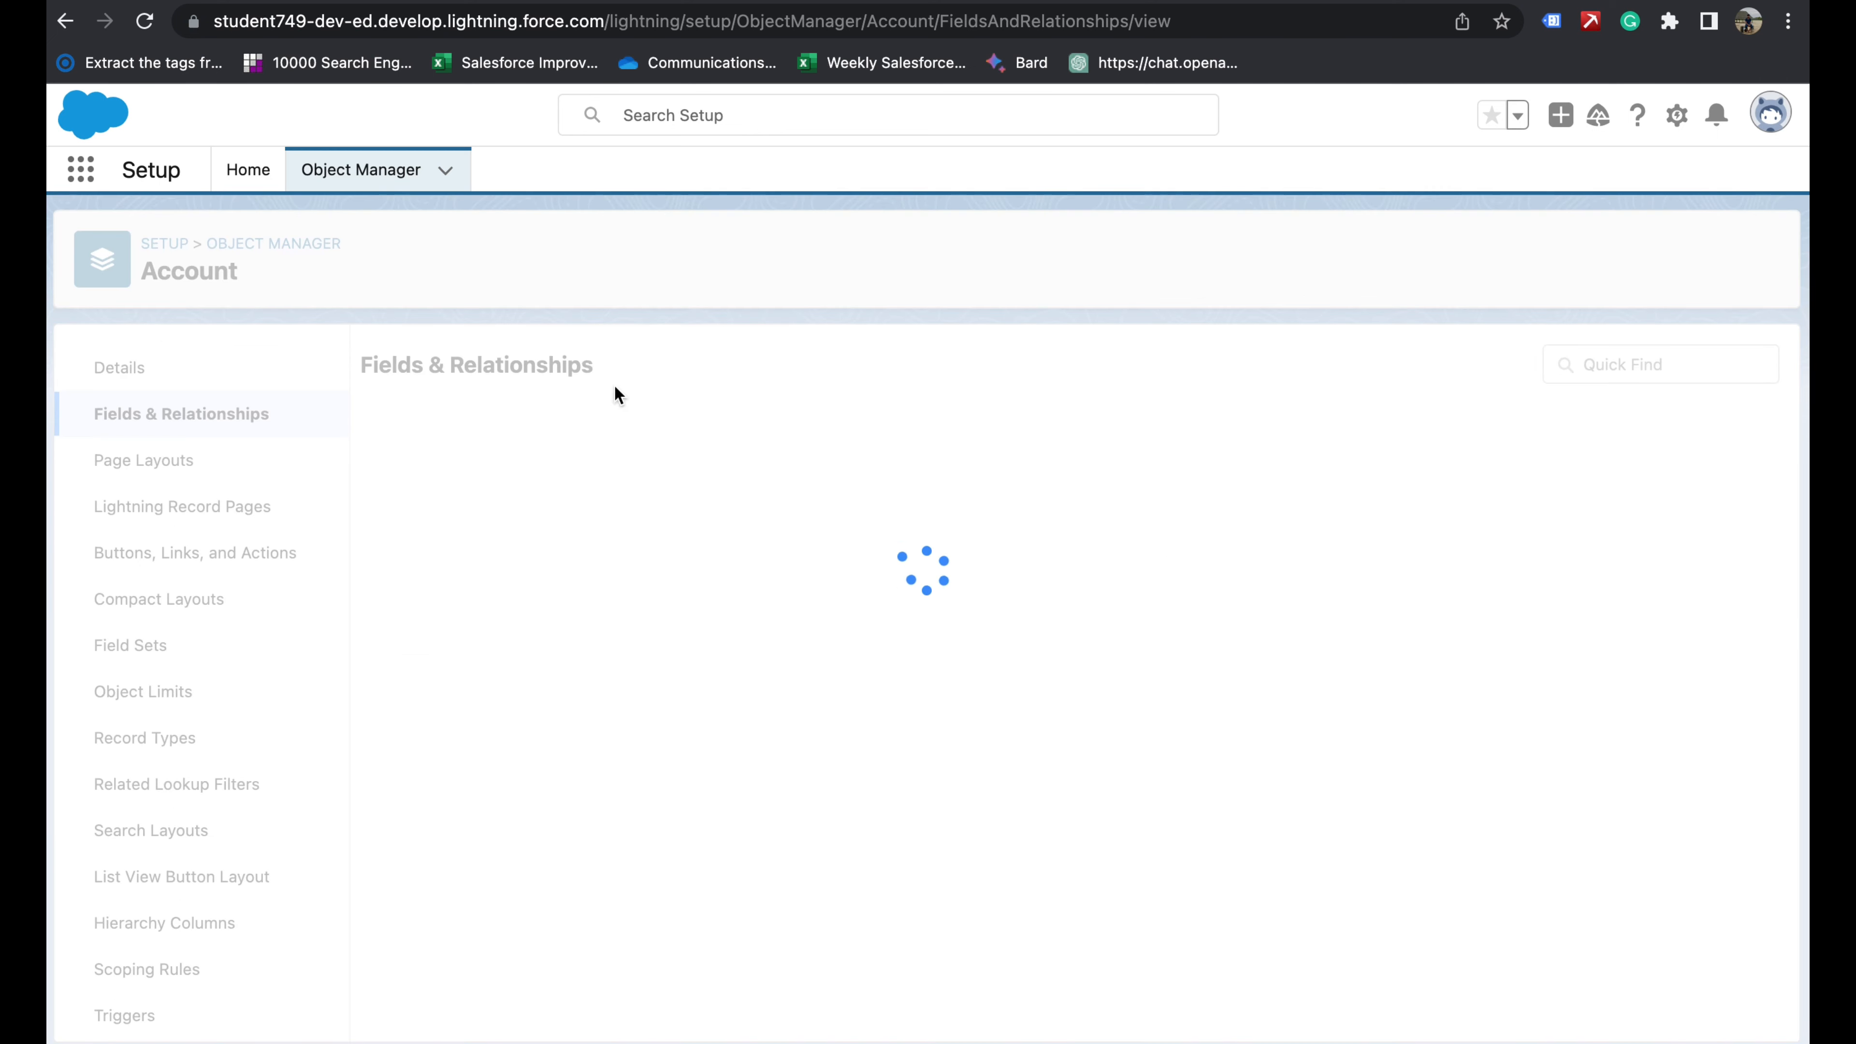
click(1227, 372)
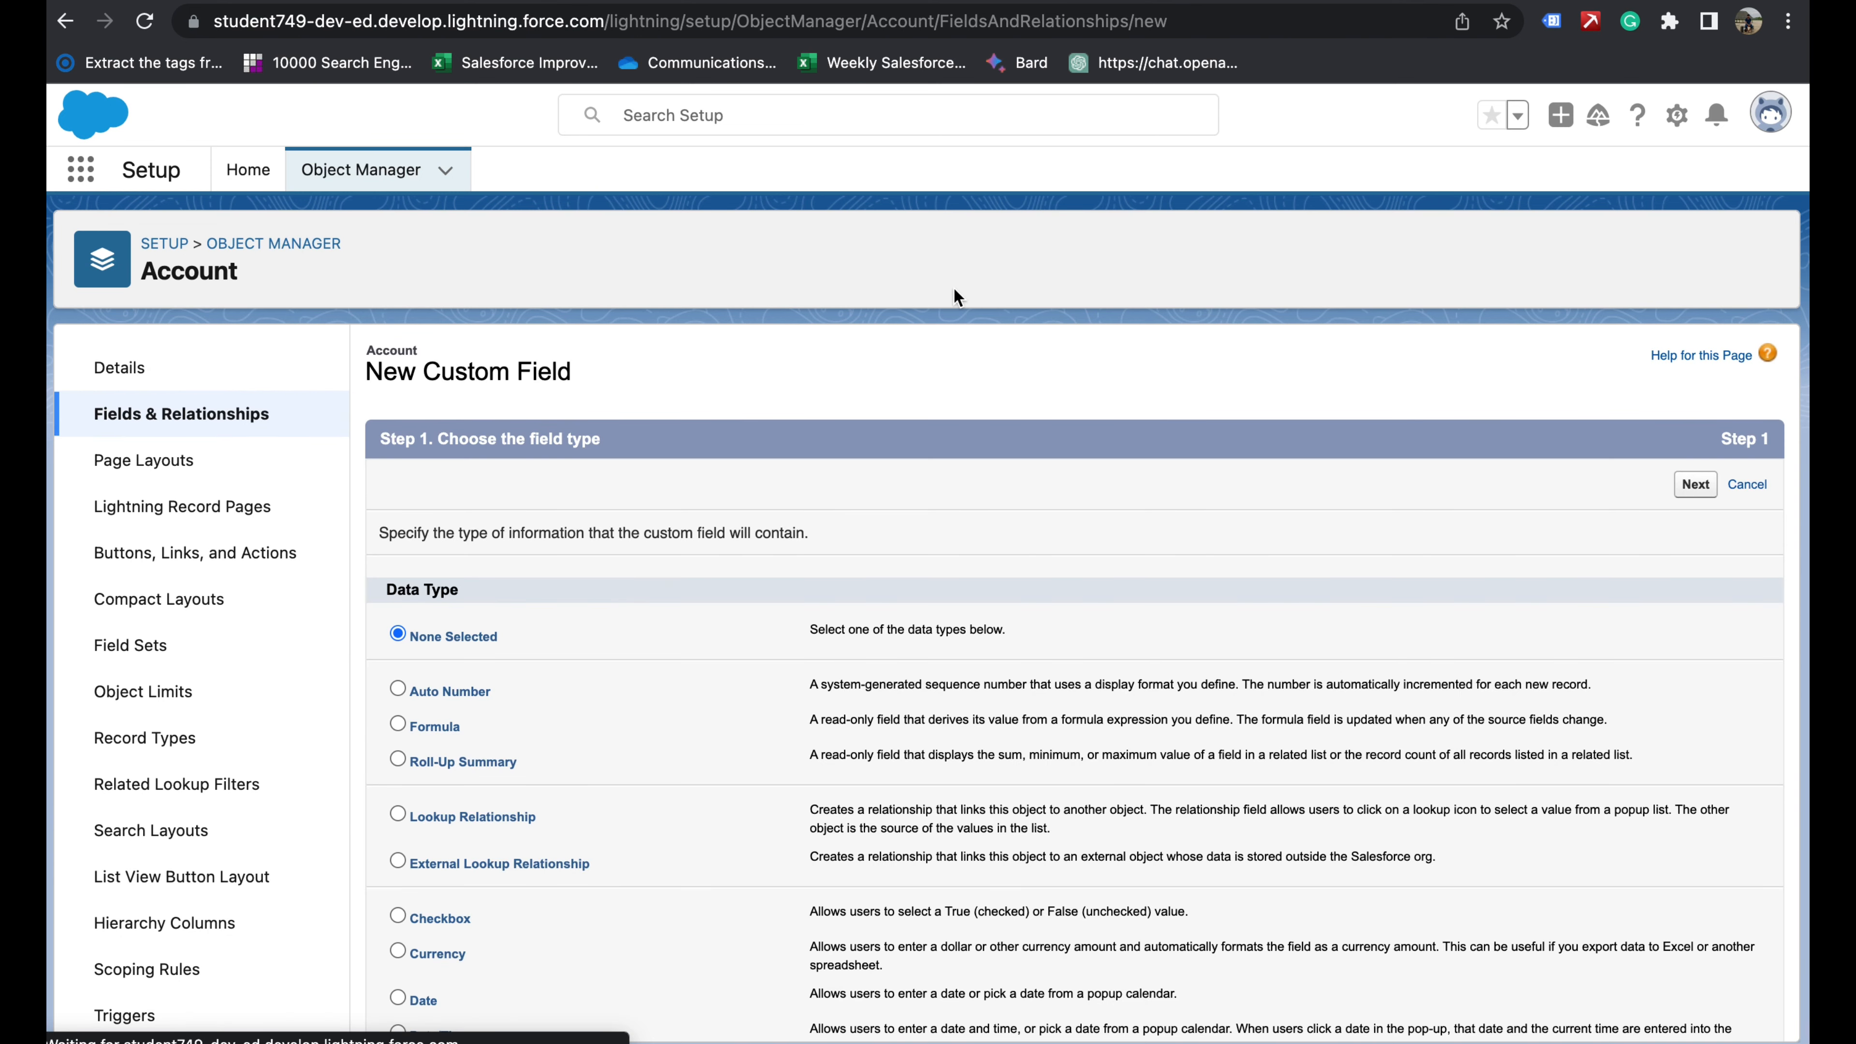
- Choose Formula as the data type of the new Account field and continue to the output type settings
click(397, 722)
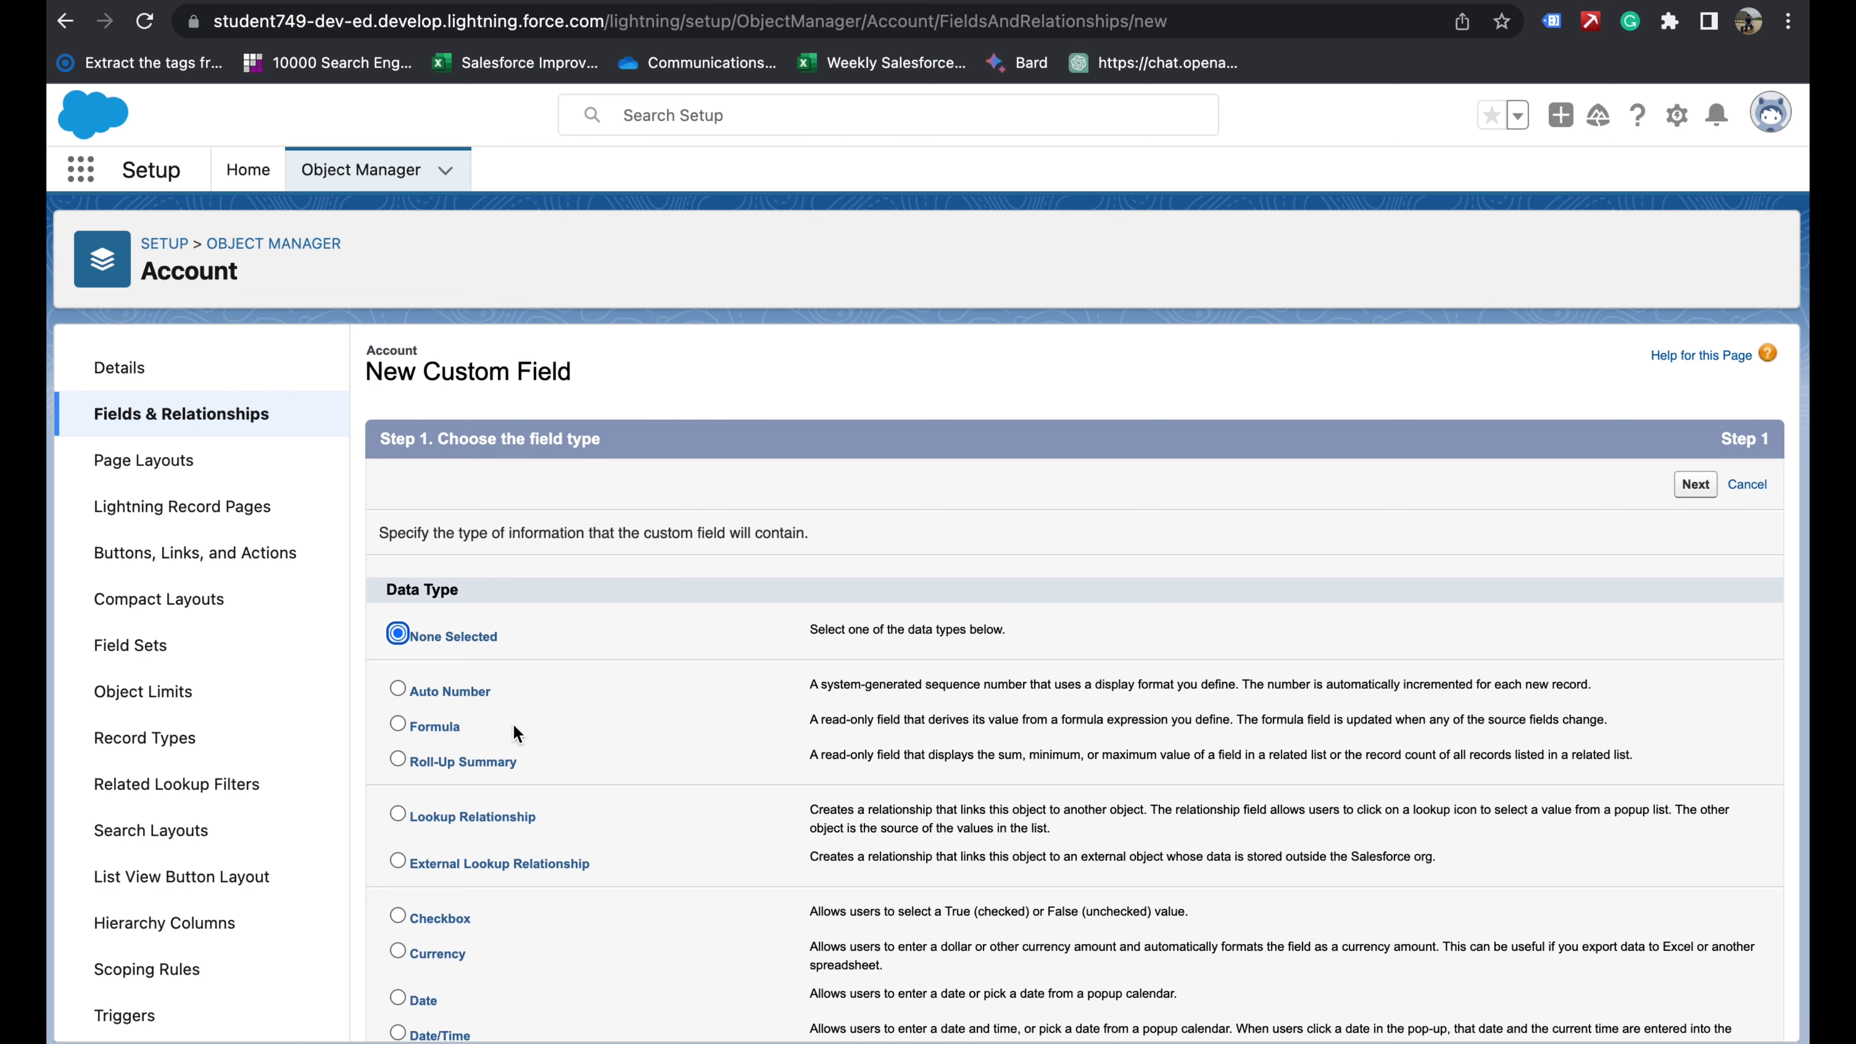
scroll(725, 732, down, 8)
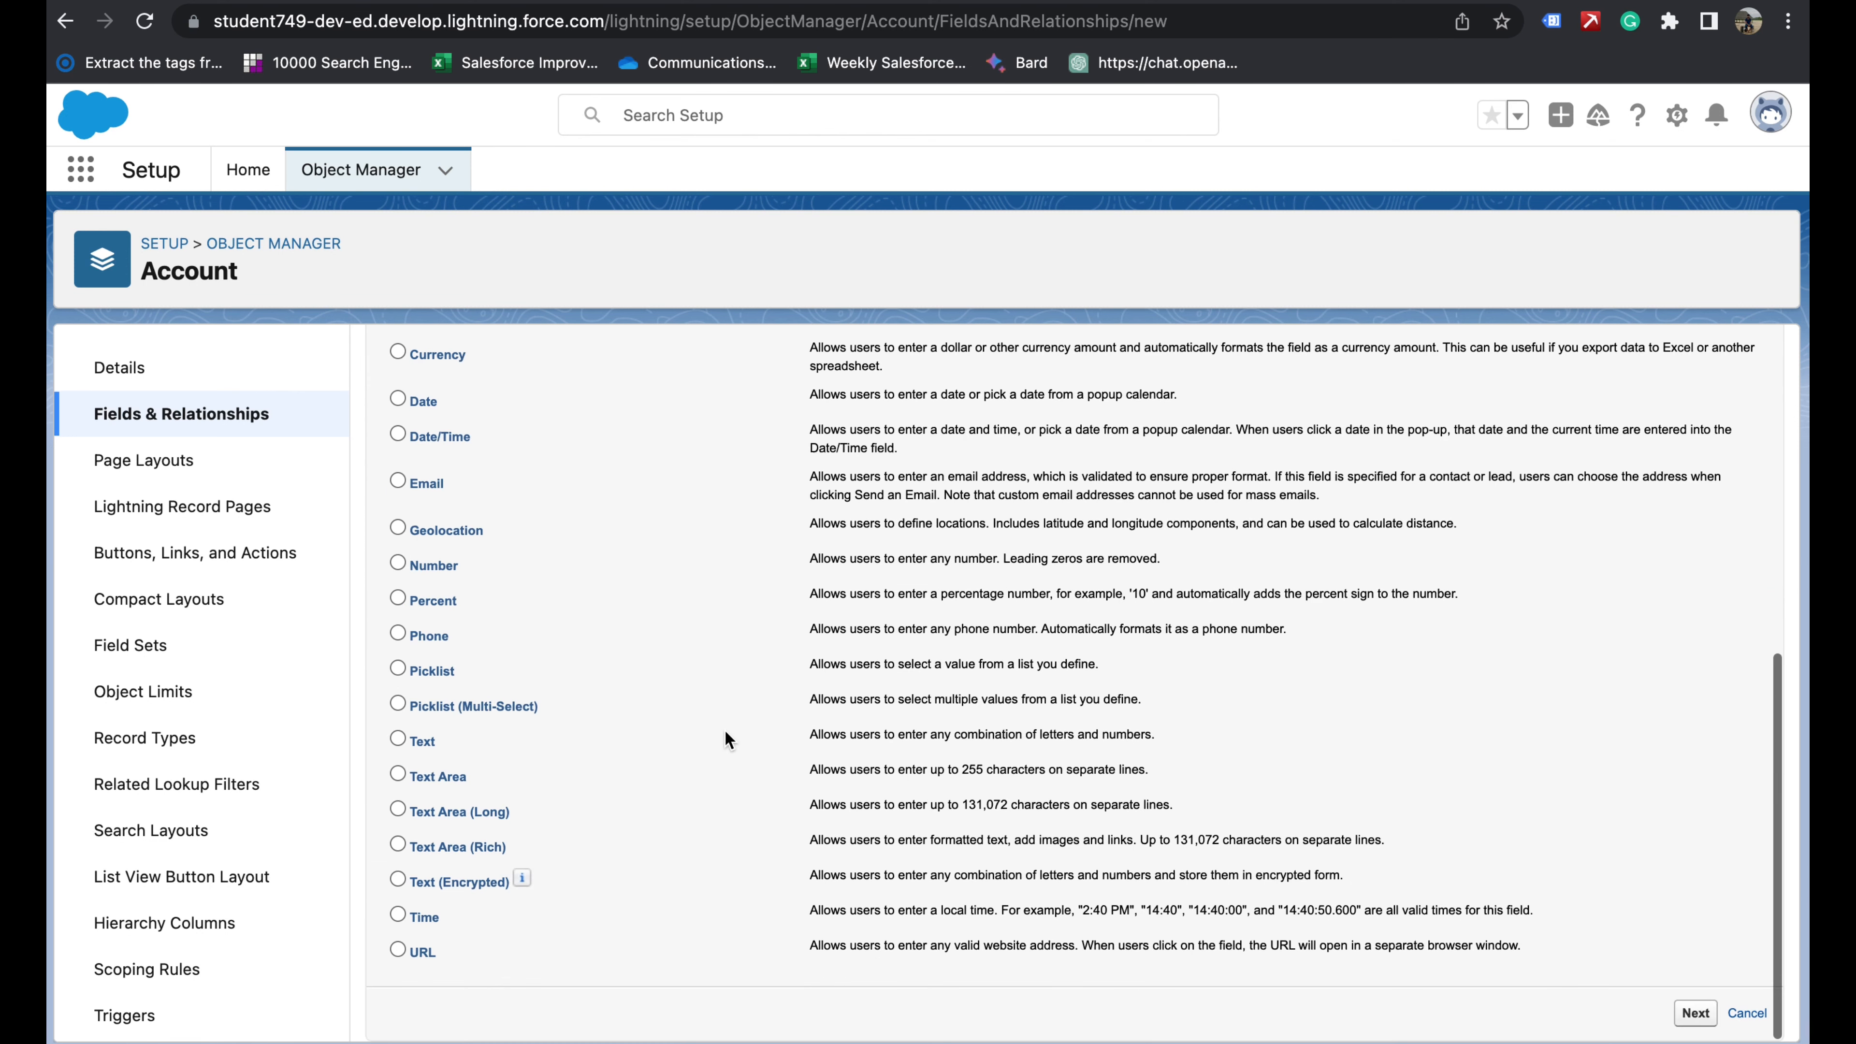
click(1695, 1014)
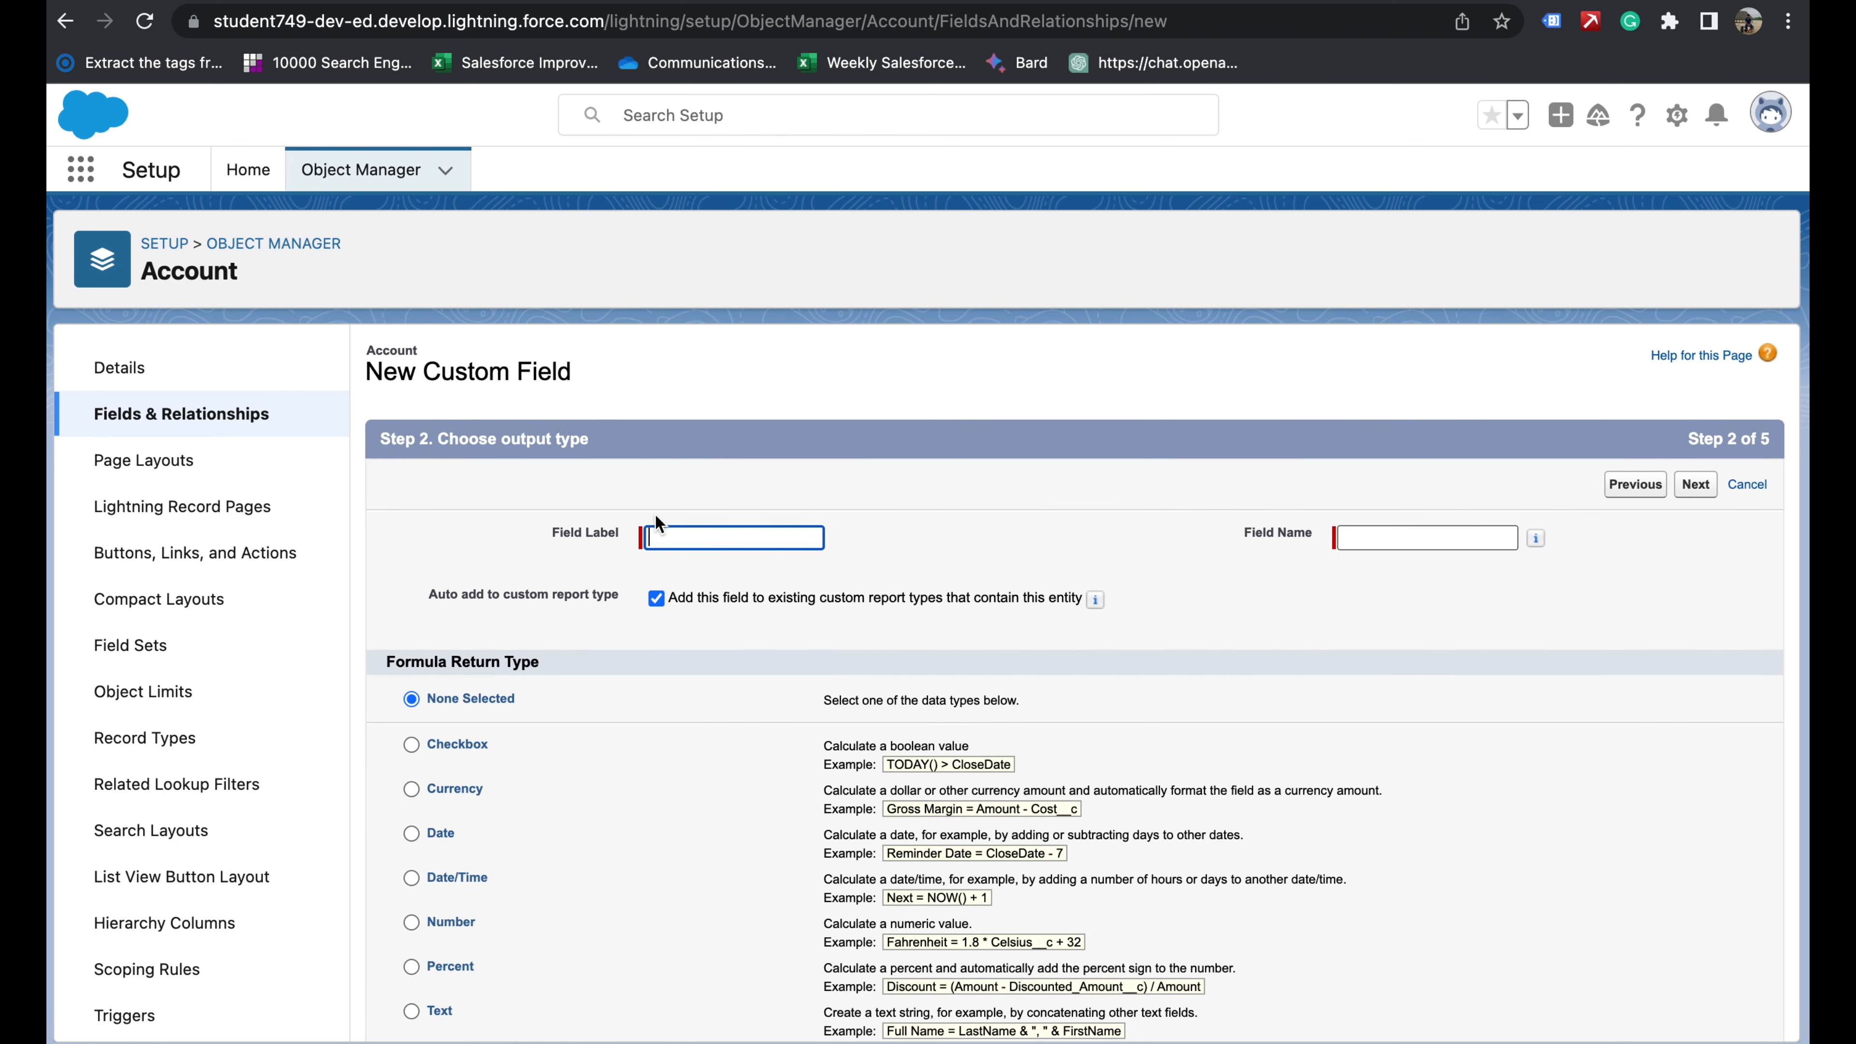
- Label the field "Account size", set its formula return type to Text, and continue to the formula editor
text(Account size)
scroll(615, 760, down, 2)
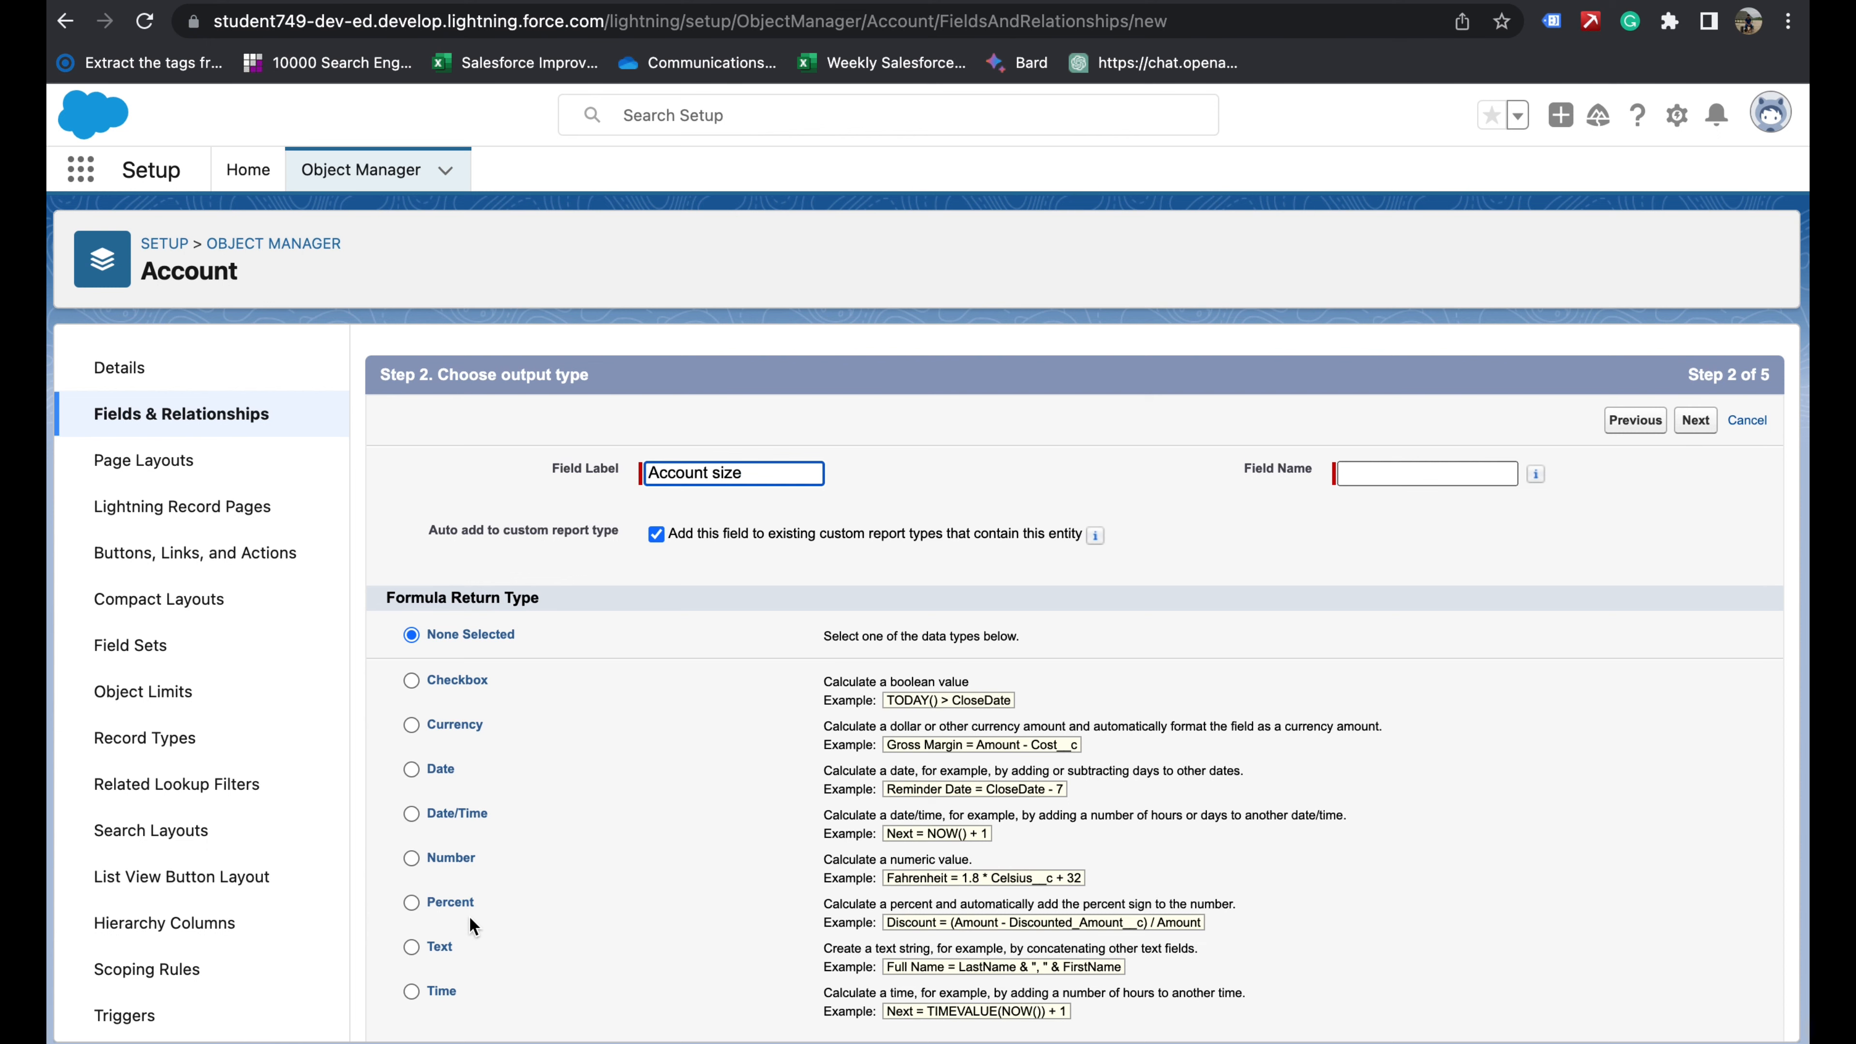
click(411, 948)
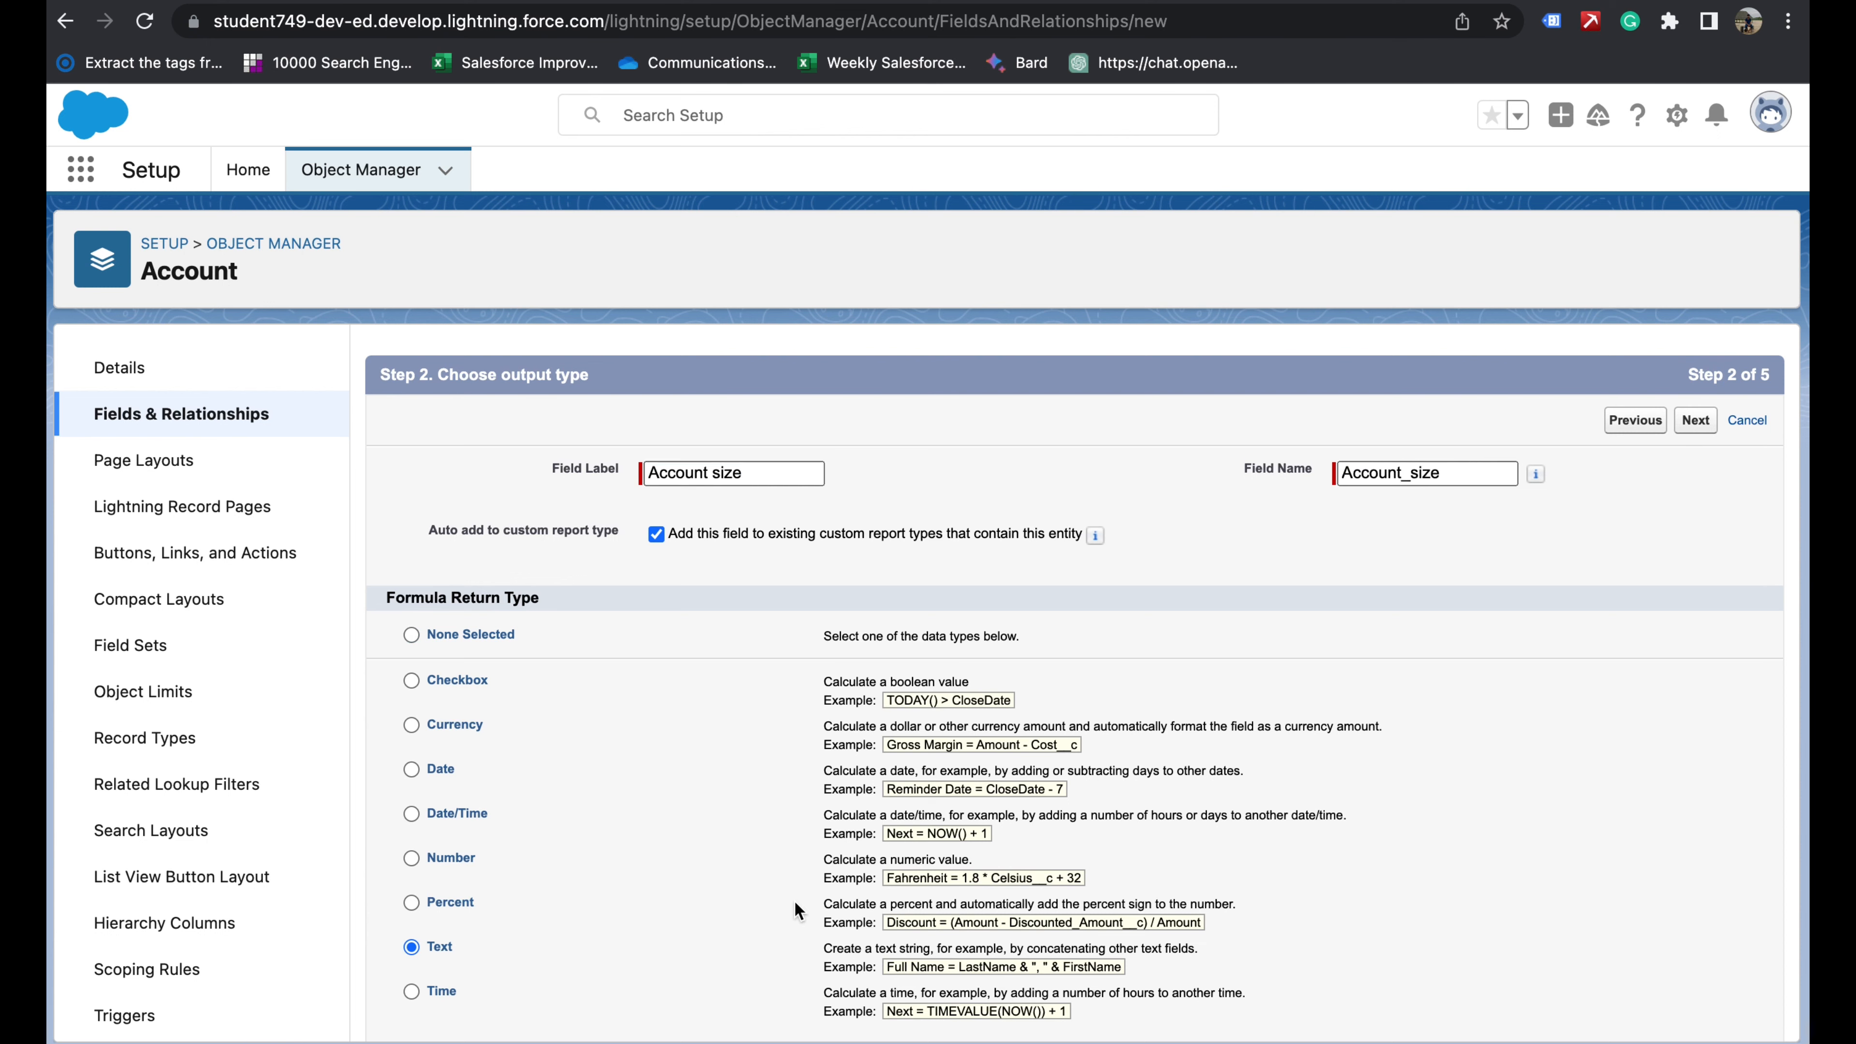
key(ctrl+Up)
key(ctrl+Up)
key(ctrl+Up)
key(ctrl+Up)
scroll(804, 901, down, 3)
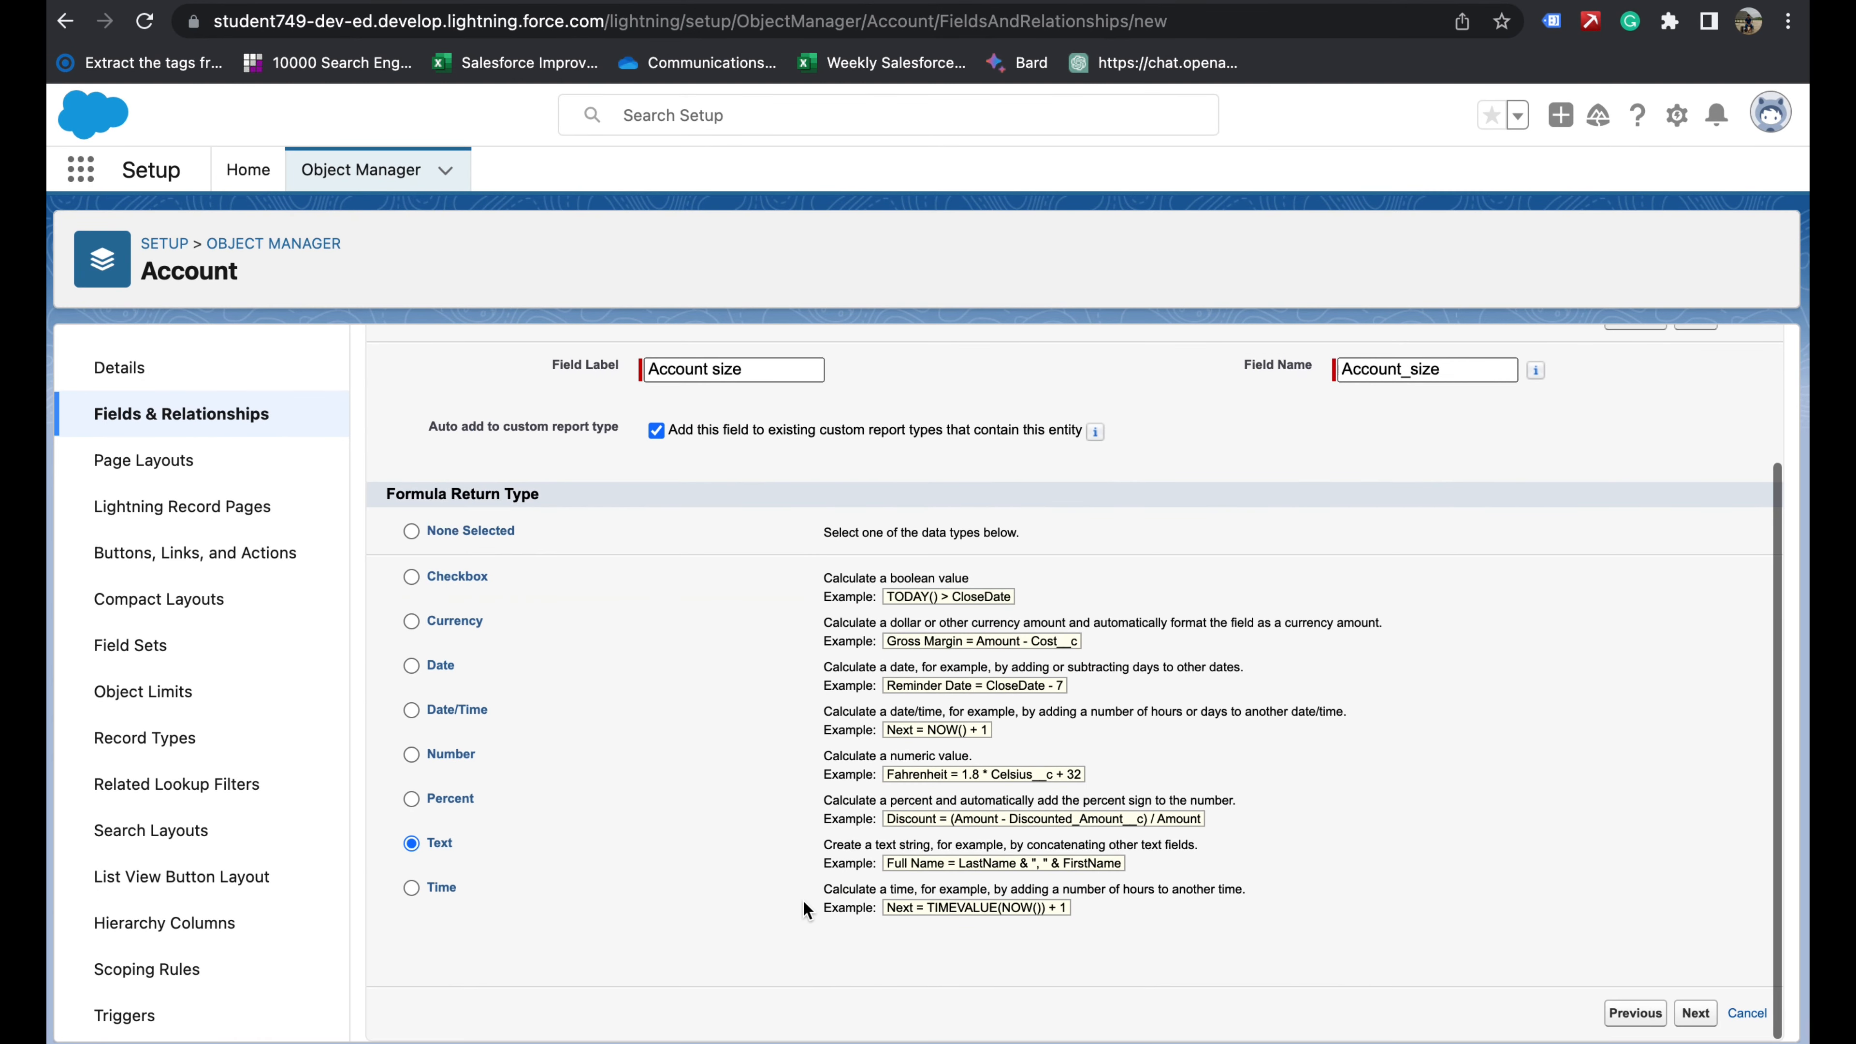
click(1694, 1017)
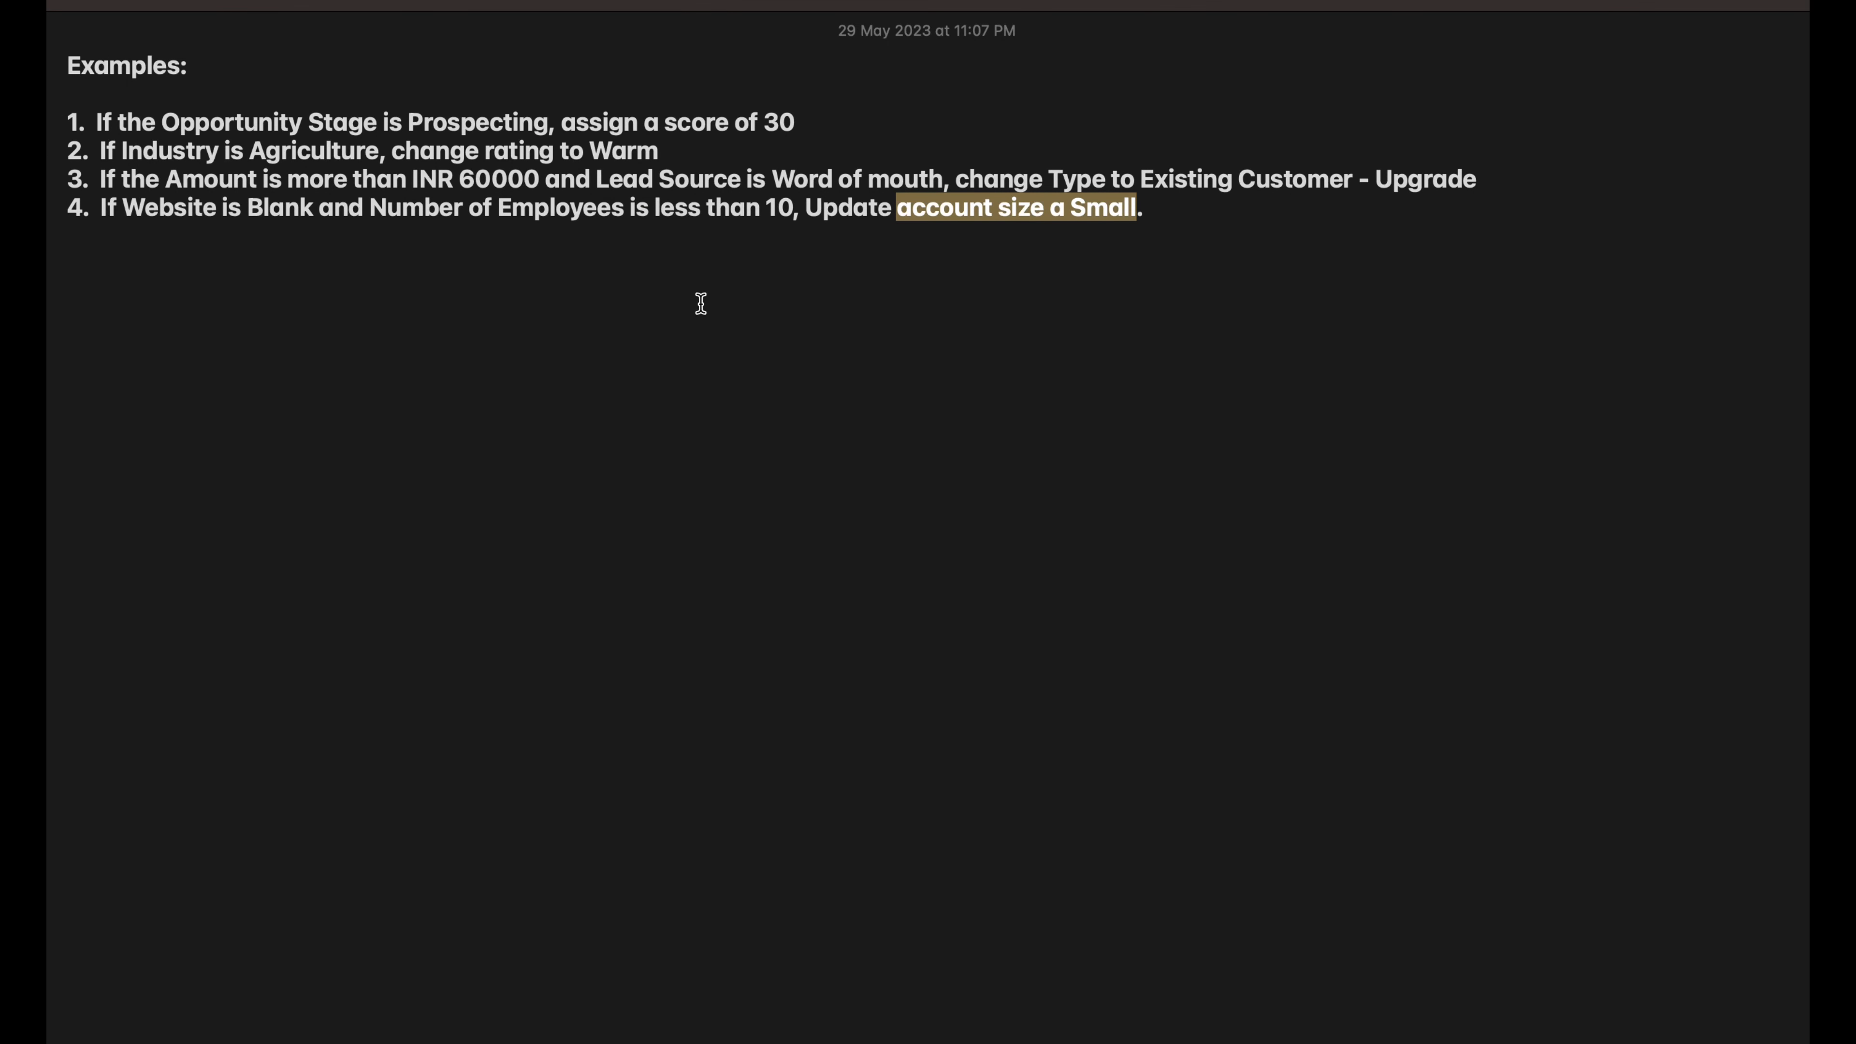
- Copy the fourth example requirement from the notes and paste it into the Account size formula editor as a reference
click(1155, 220)
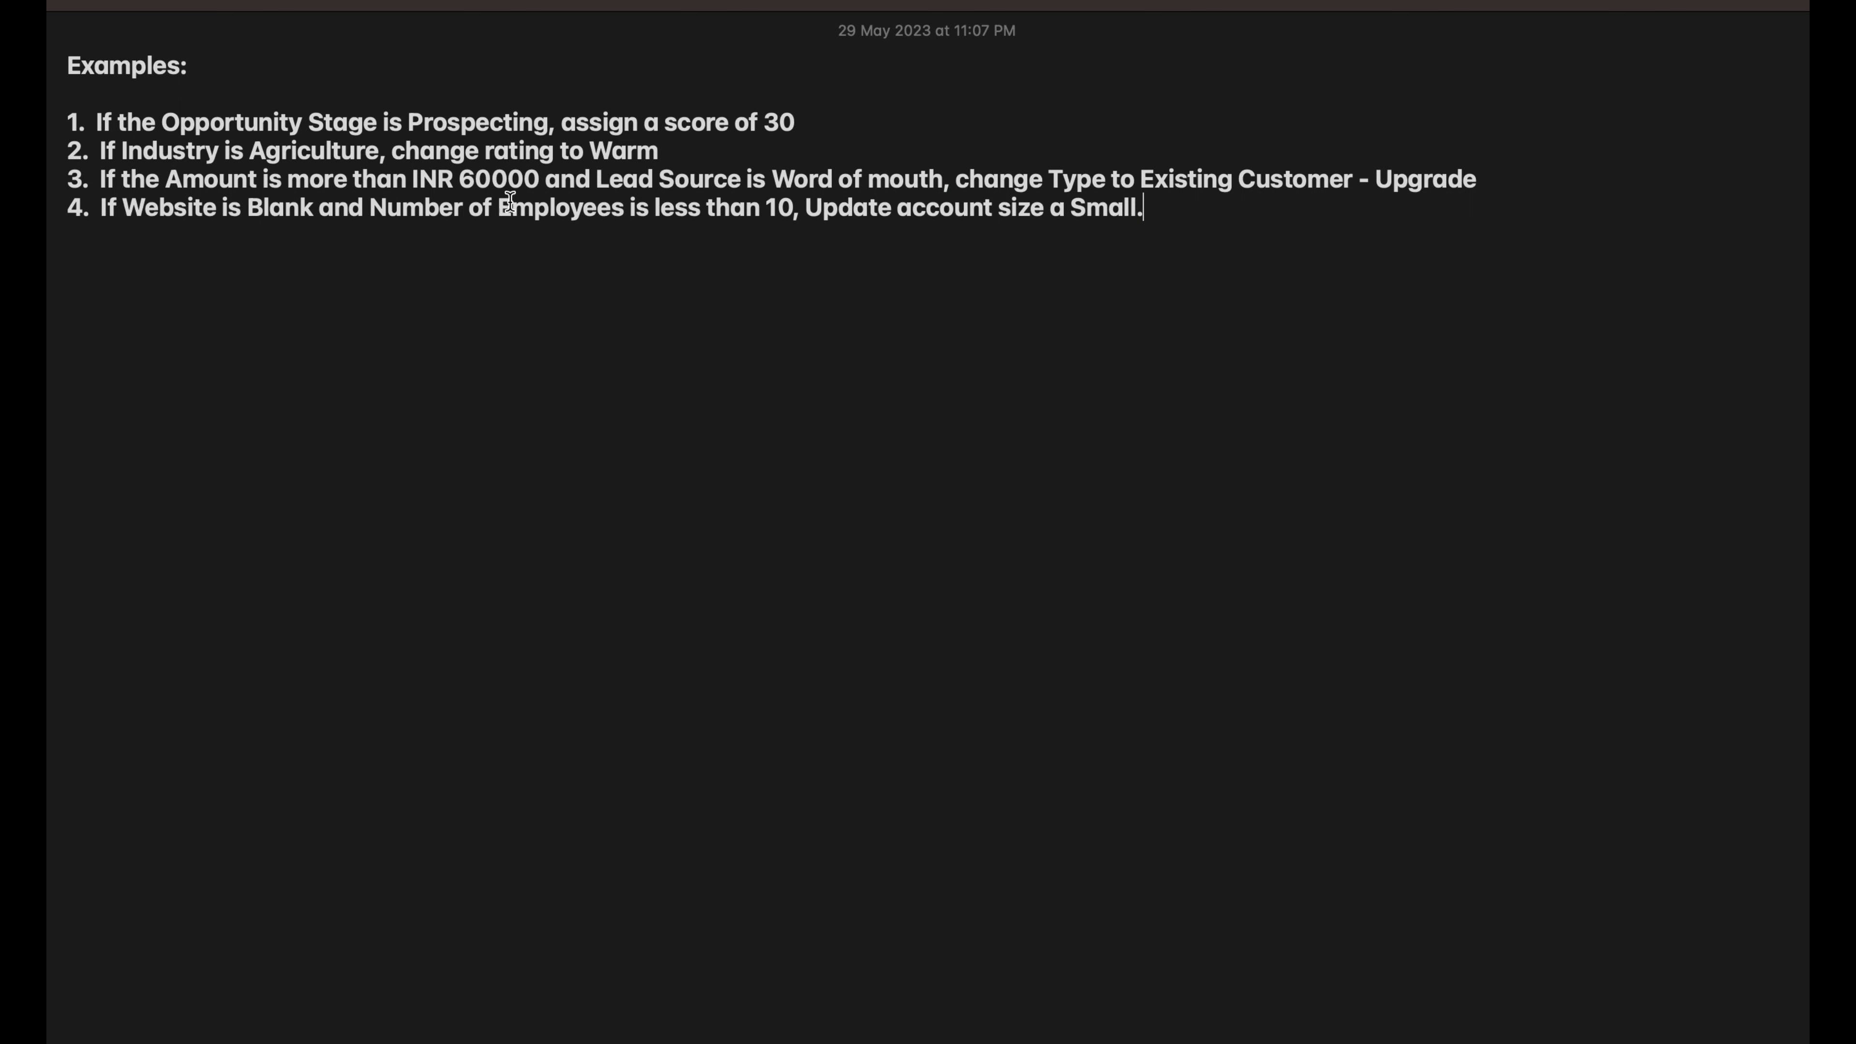
drag(91, 207, 1152, 220)
key(super+c)
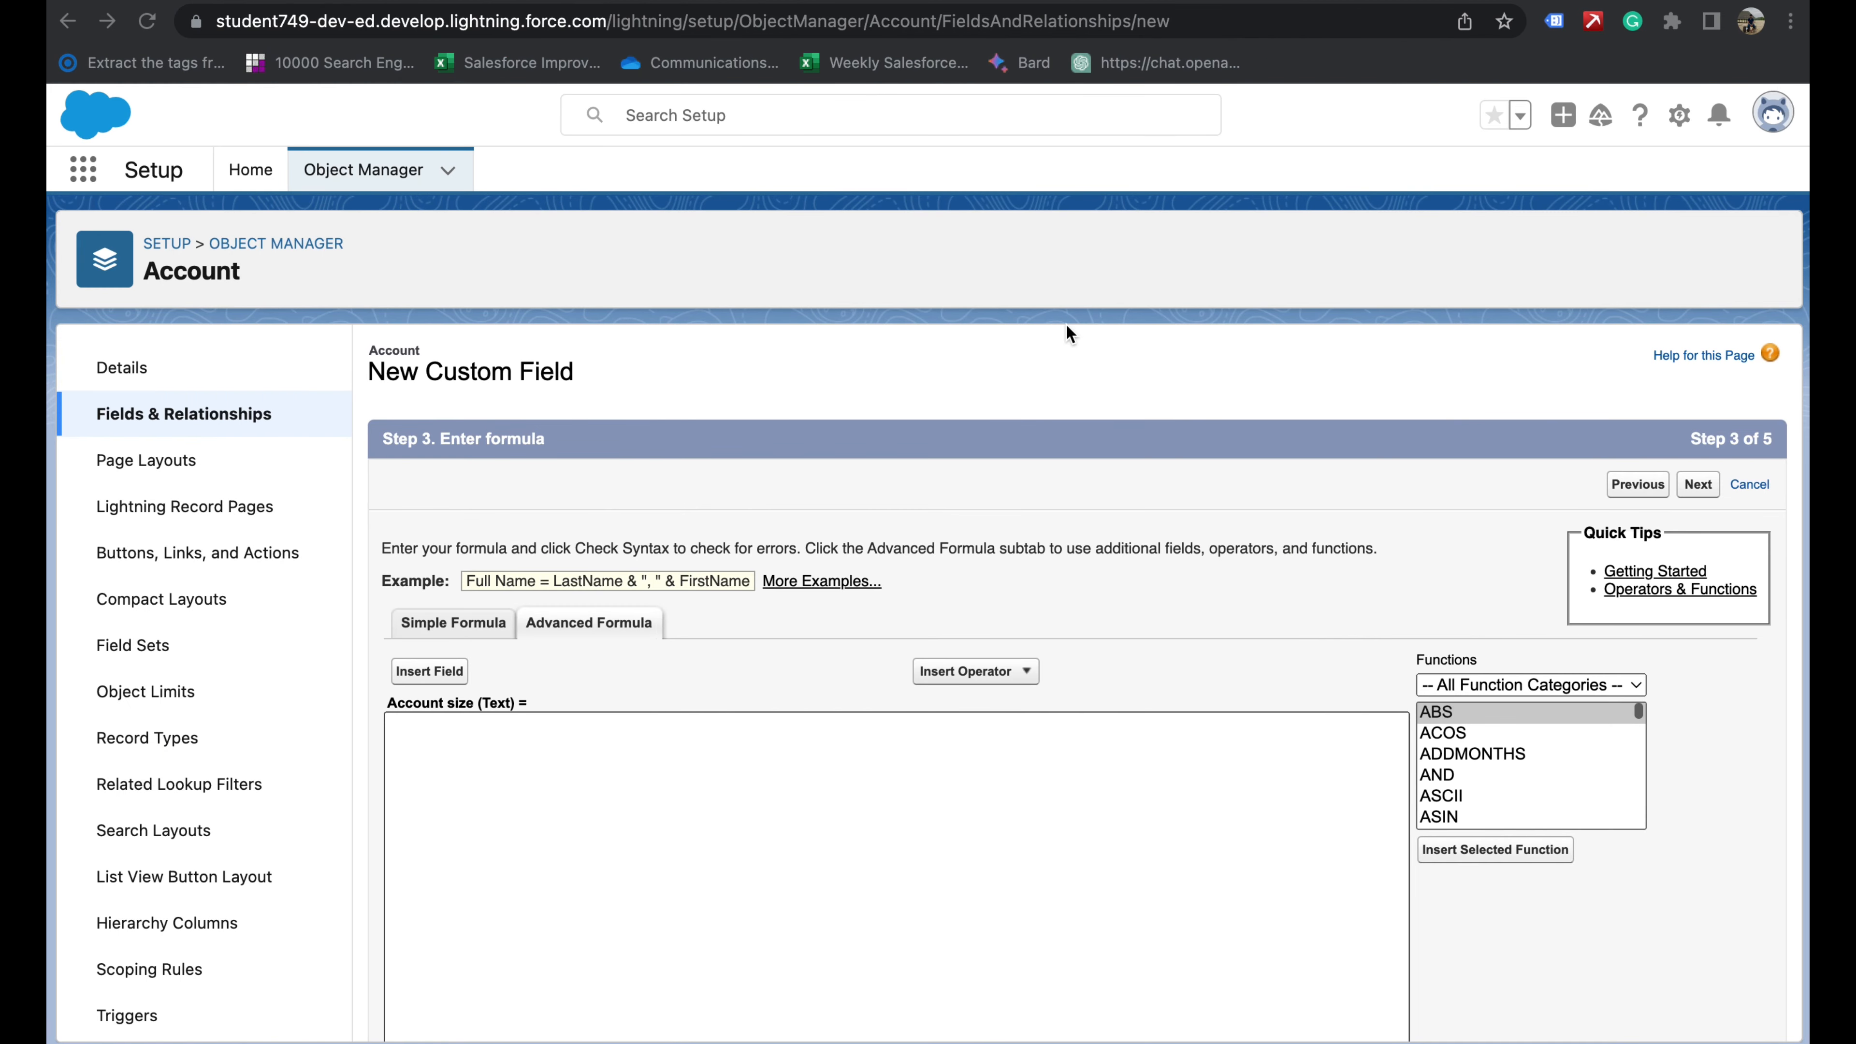
click(615, 767)
key(super+v)
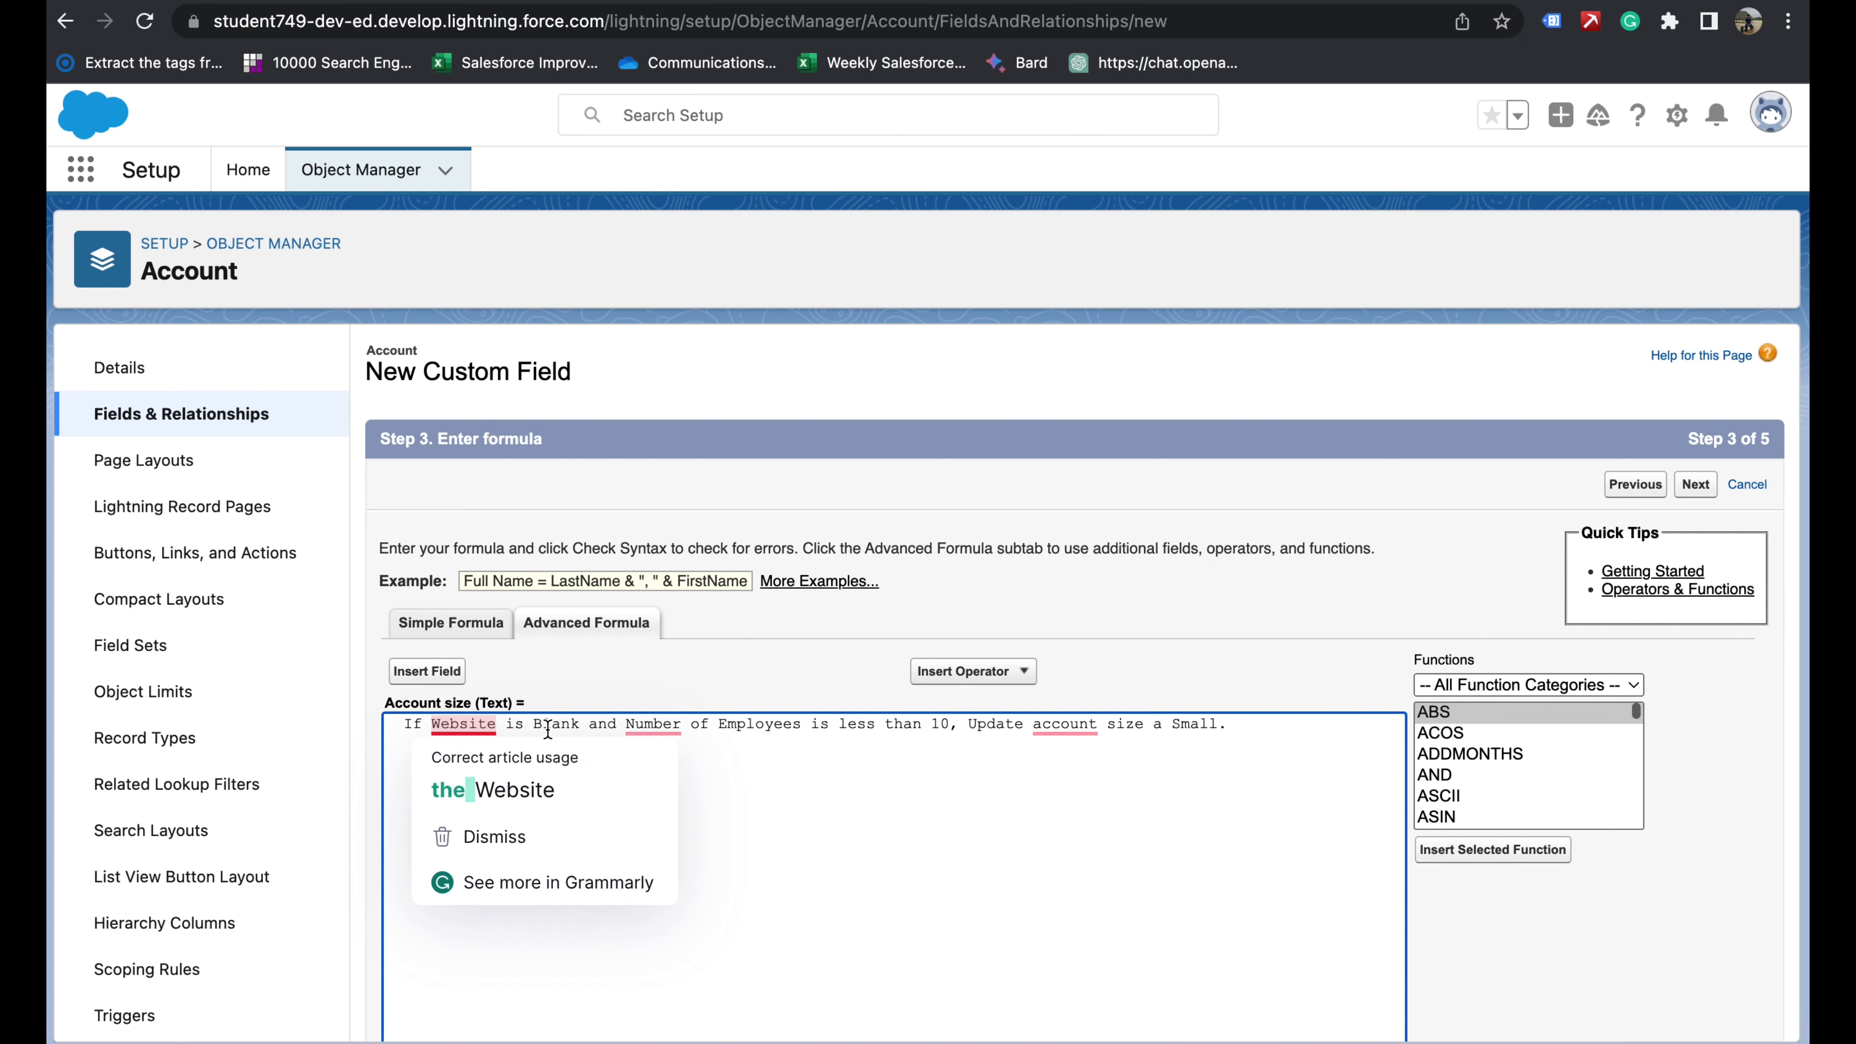
mouse_move(649, 731)
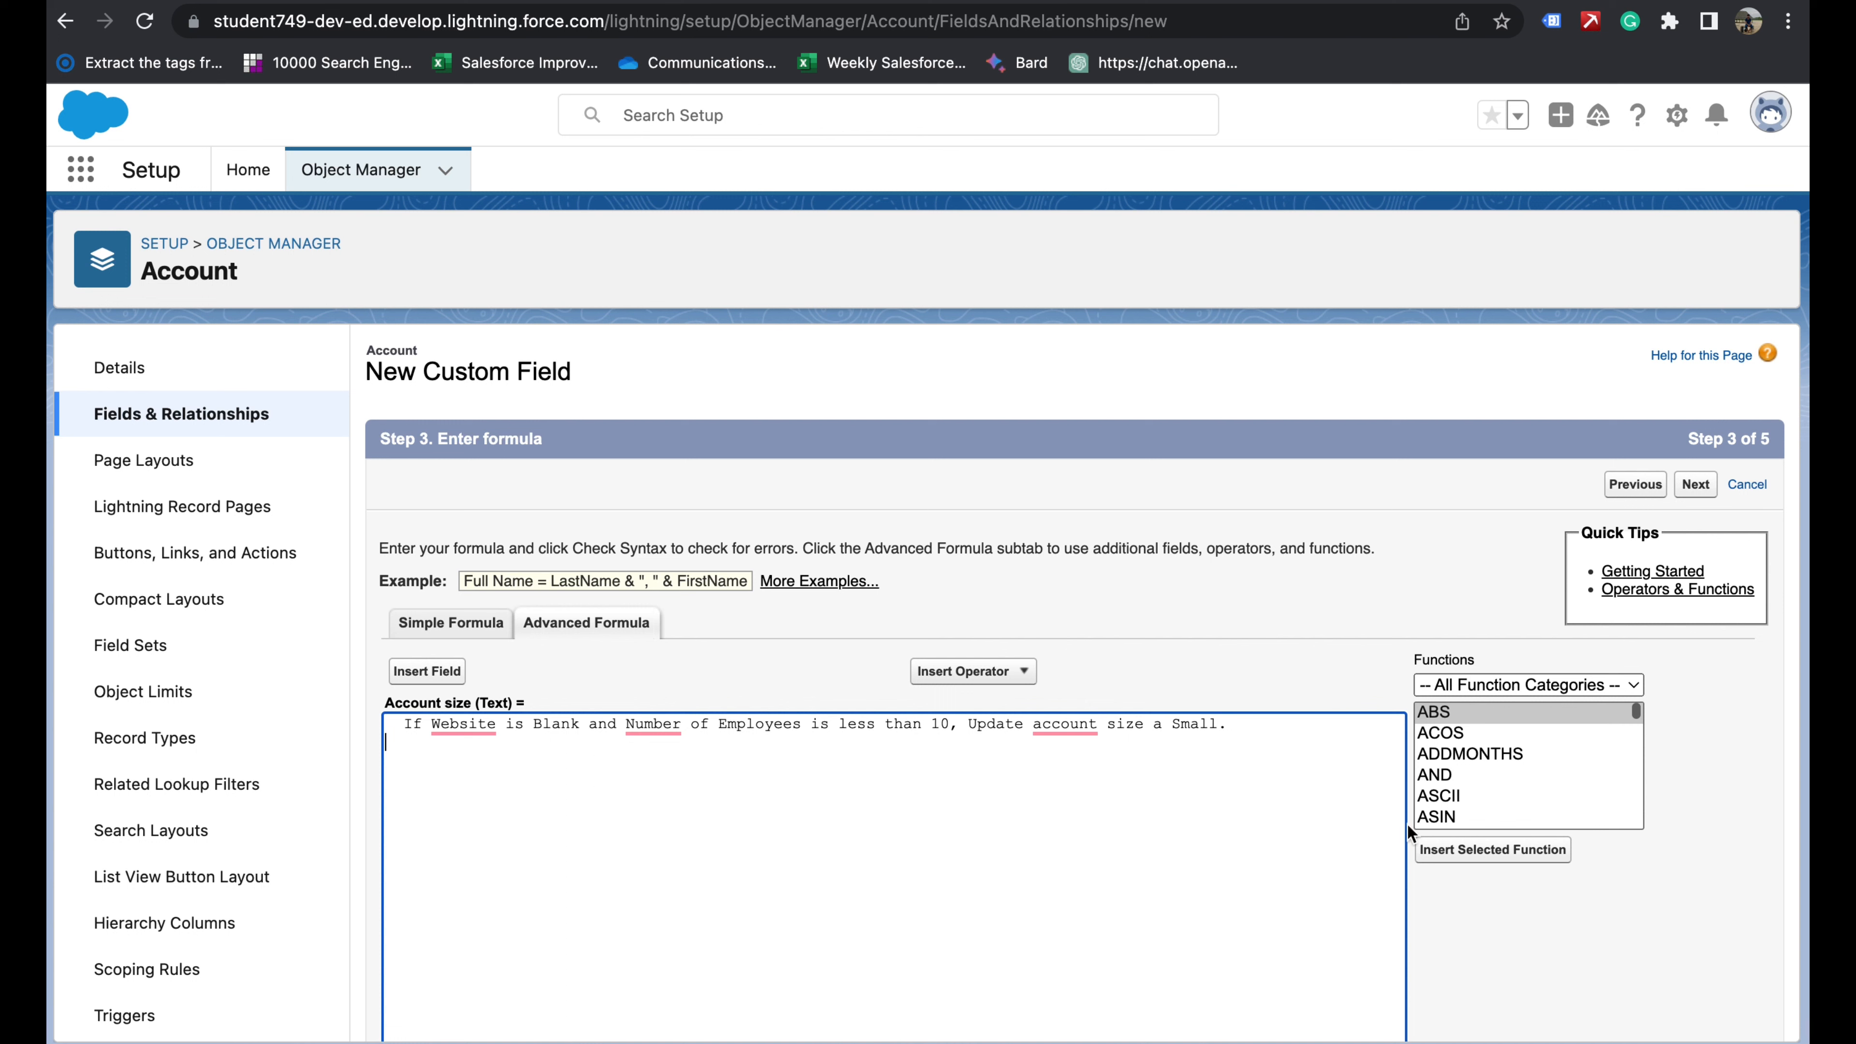
- Insert the logical IF function template into the Account size formula, separated from the requirement text by blank space
click(1494, 684)
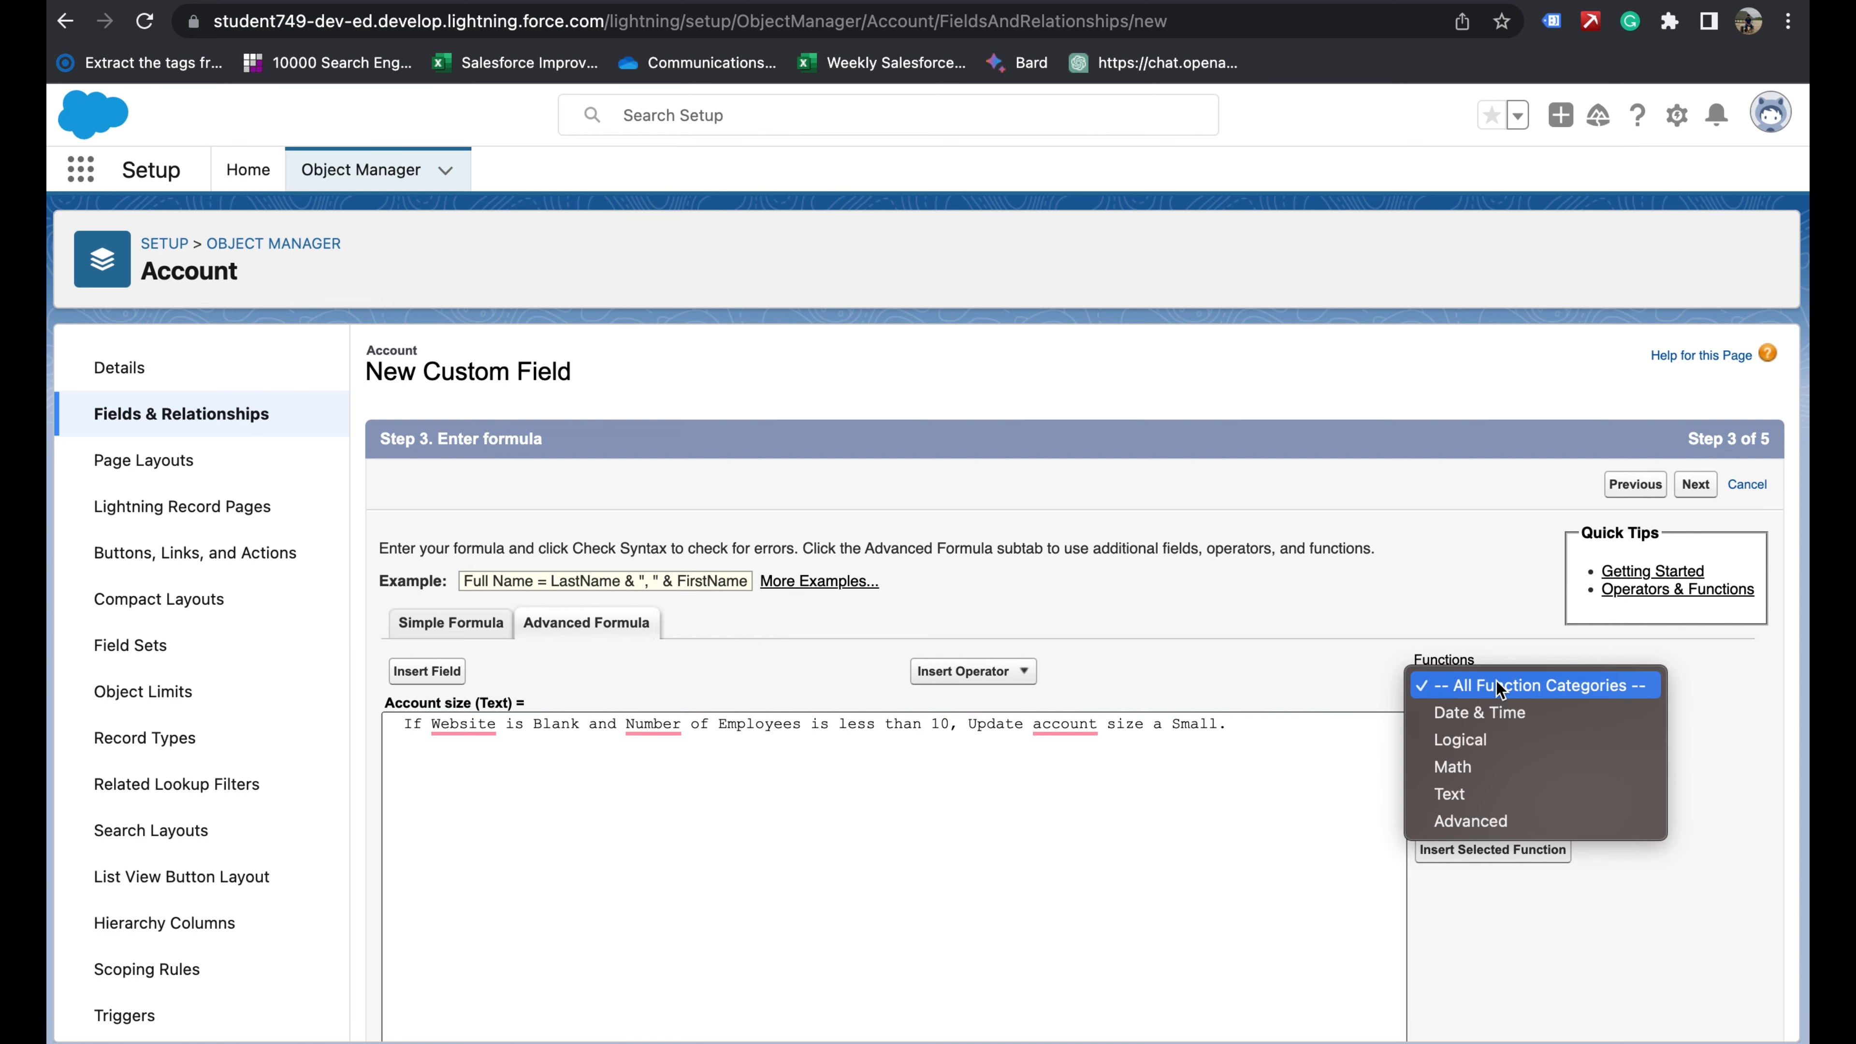
click(1476, 741)
click(1463, 771)
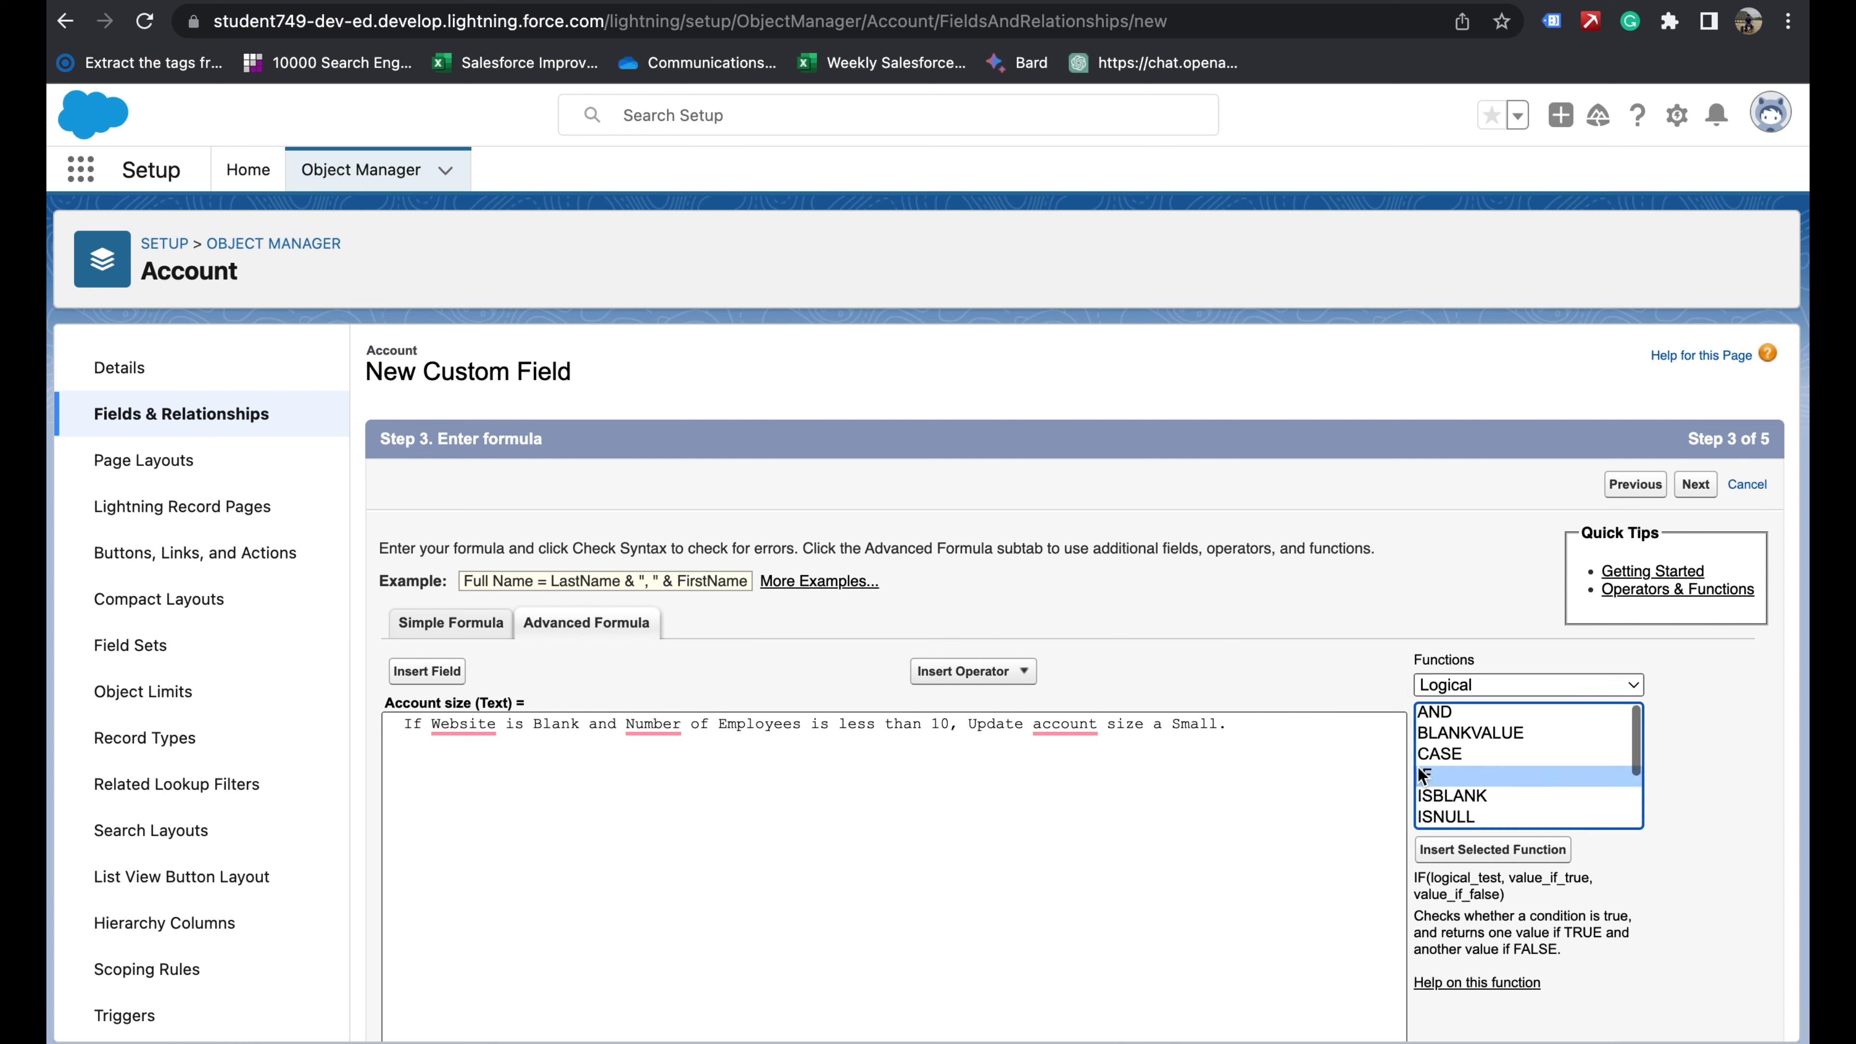
click(1478, 848)
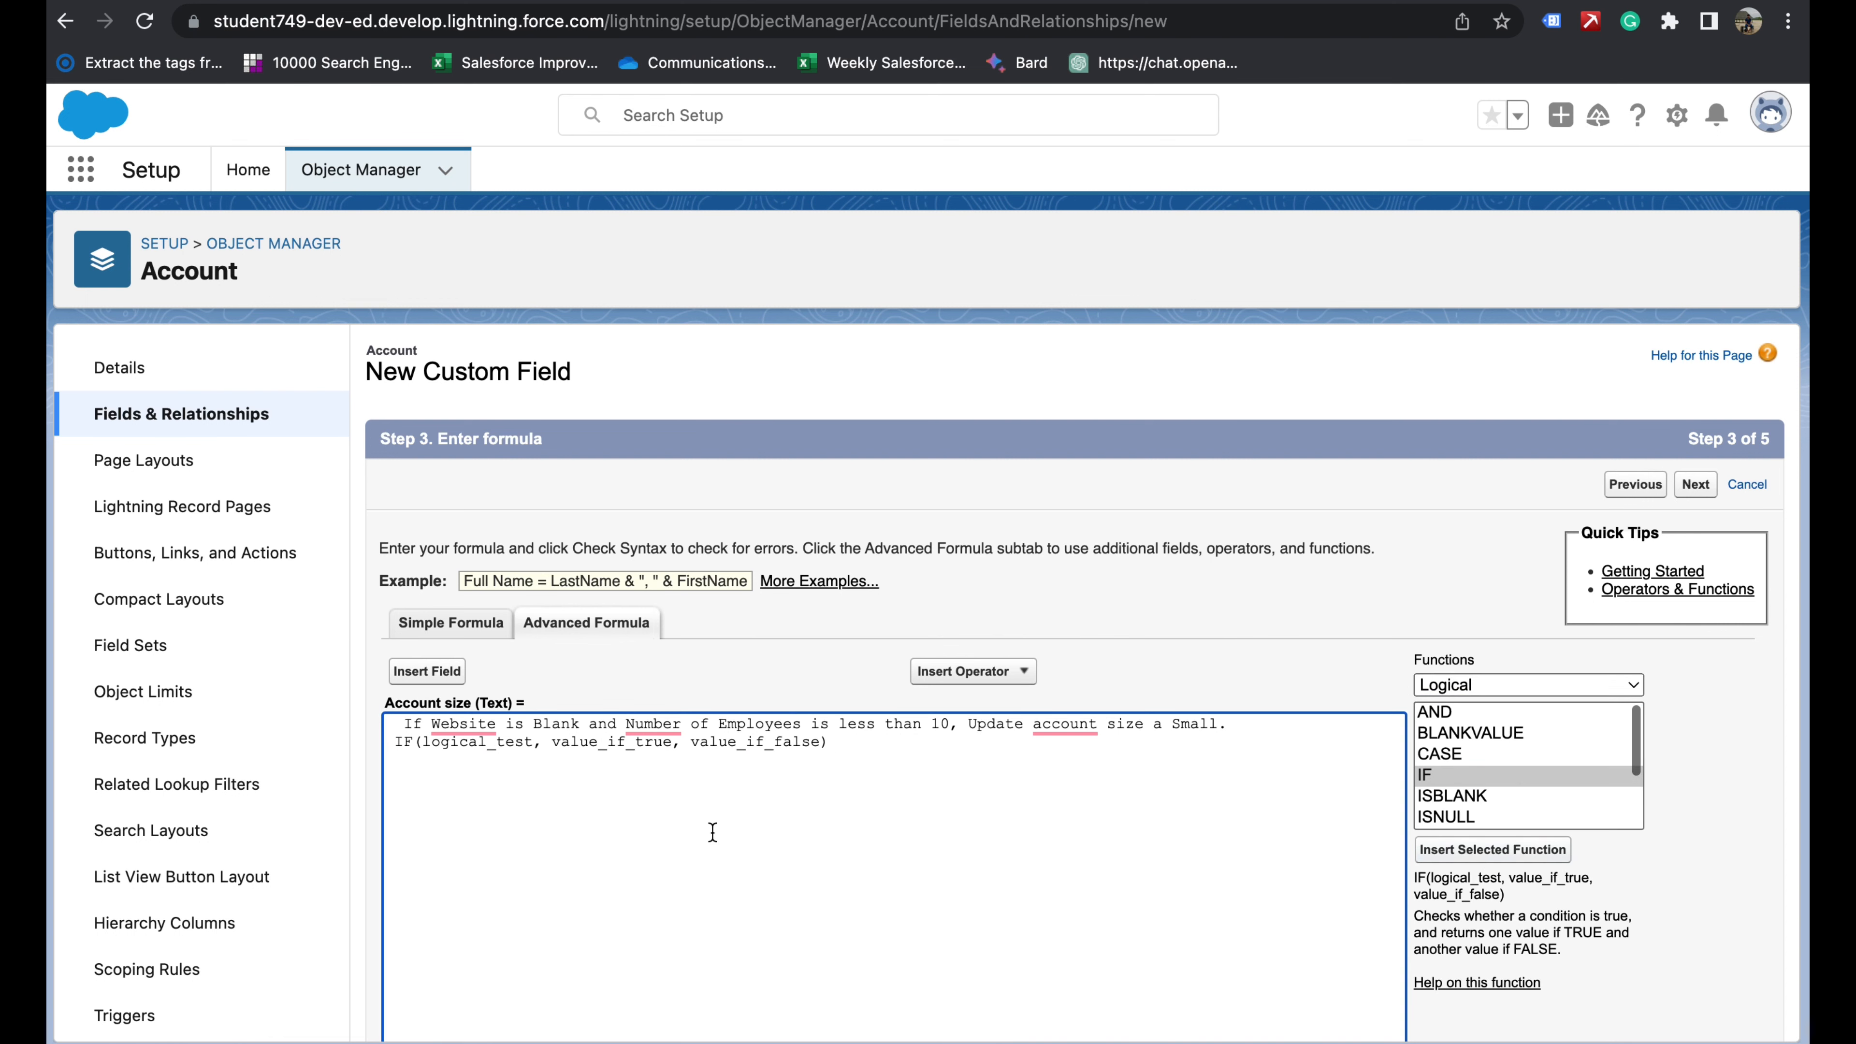
click(391, 743)
key(Return)
key(Return)
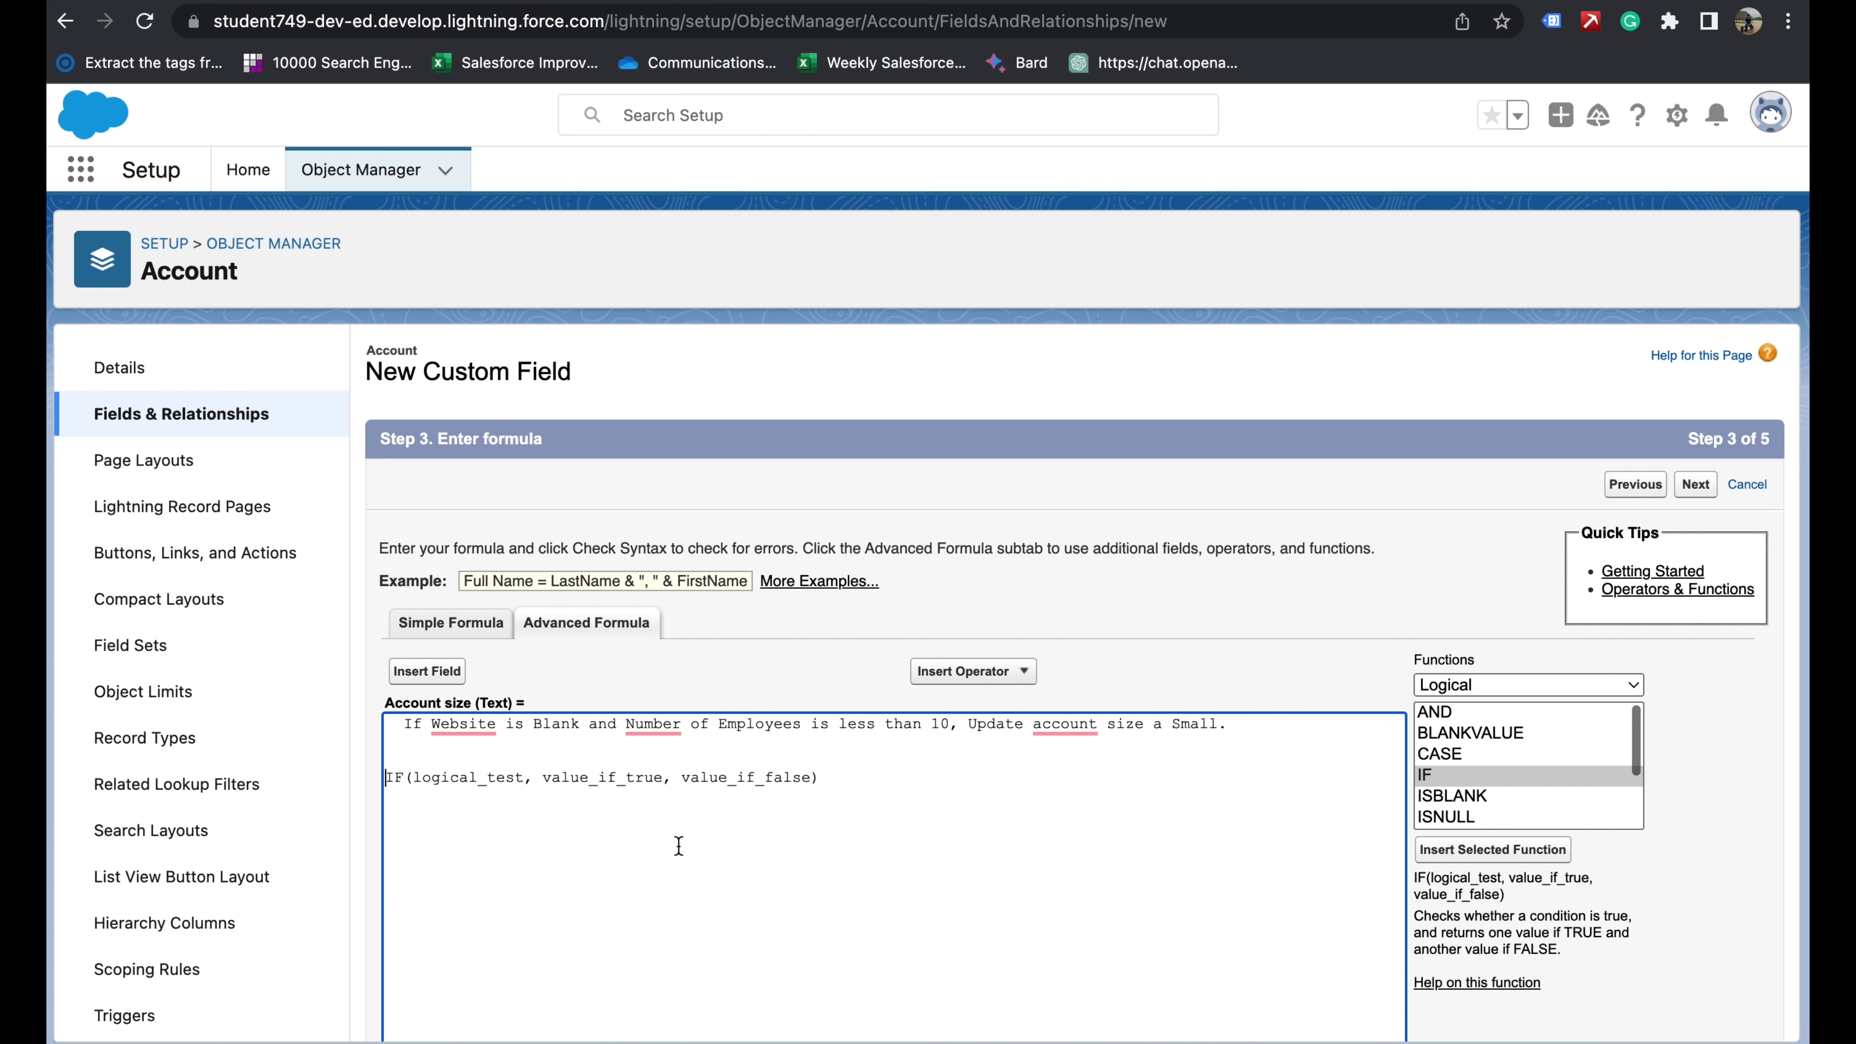
- Split the IF template so that its opening, logical test, true value, false value and closing parenthesis are on separate lines
click(413, 777)
key(Return)
key(Return)
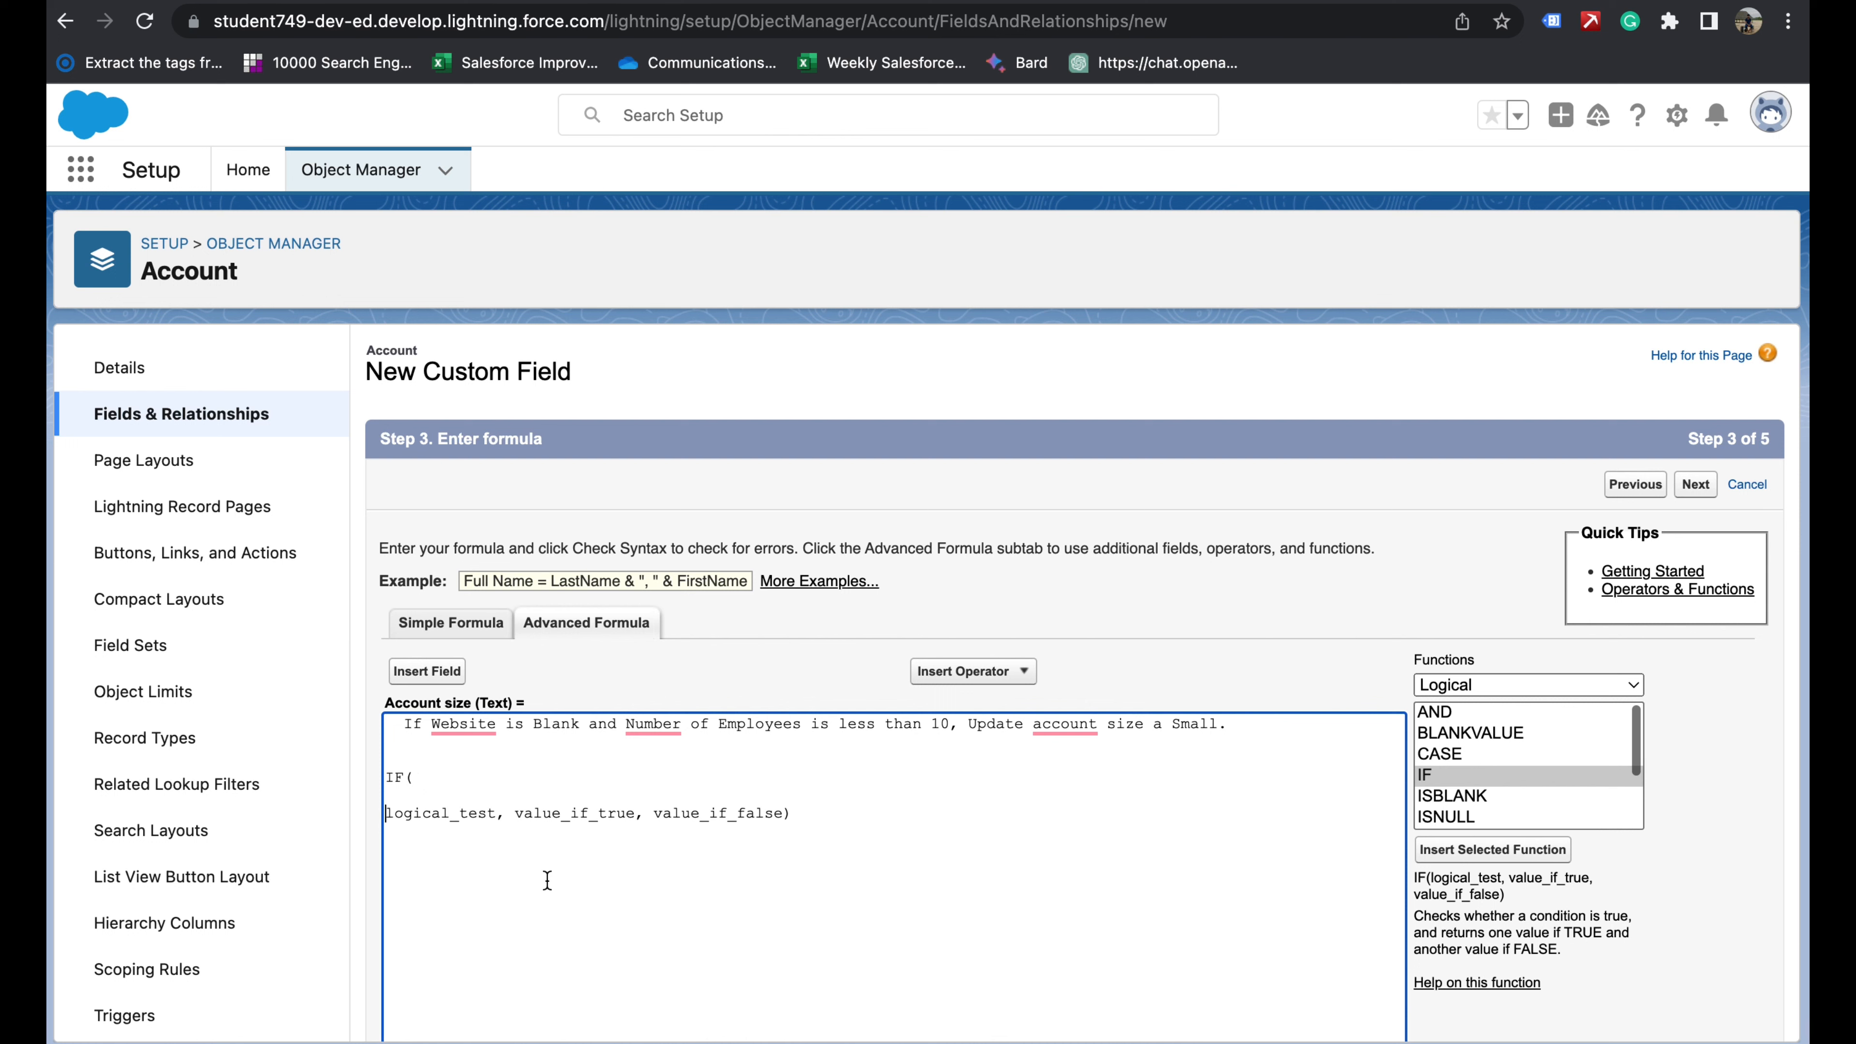
click(514, 814)
key(Return)
key(Return)
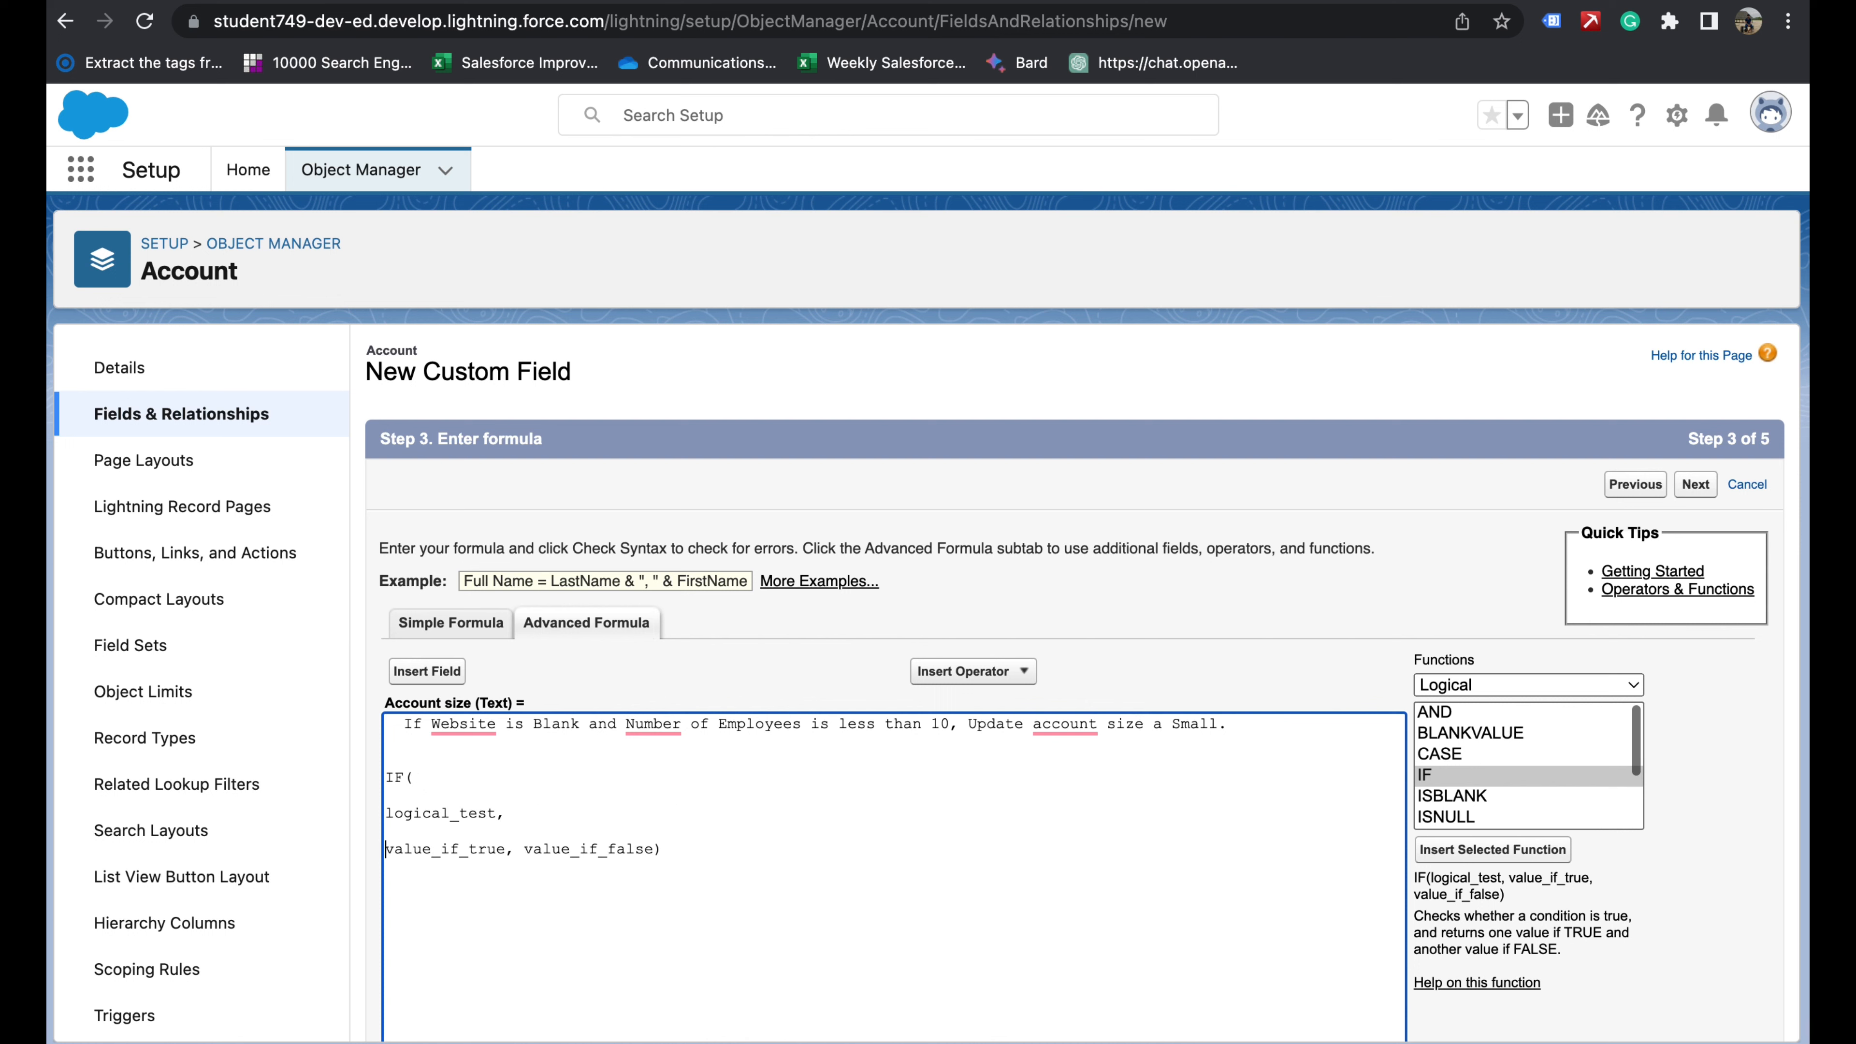
click(524, 853)
key(Return)
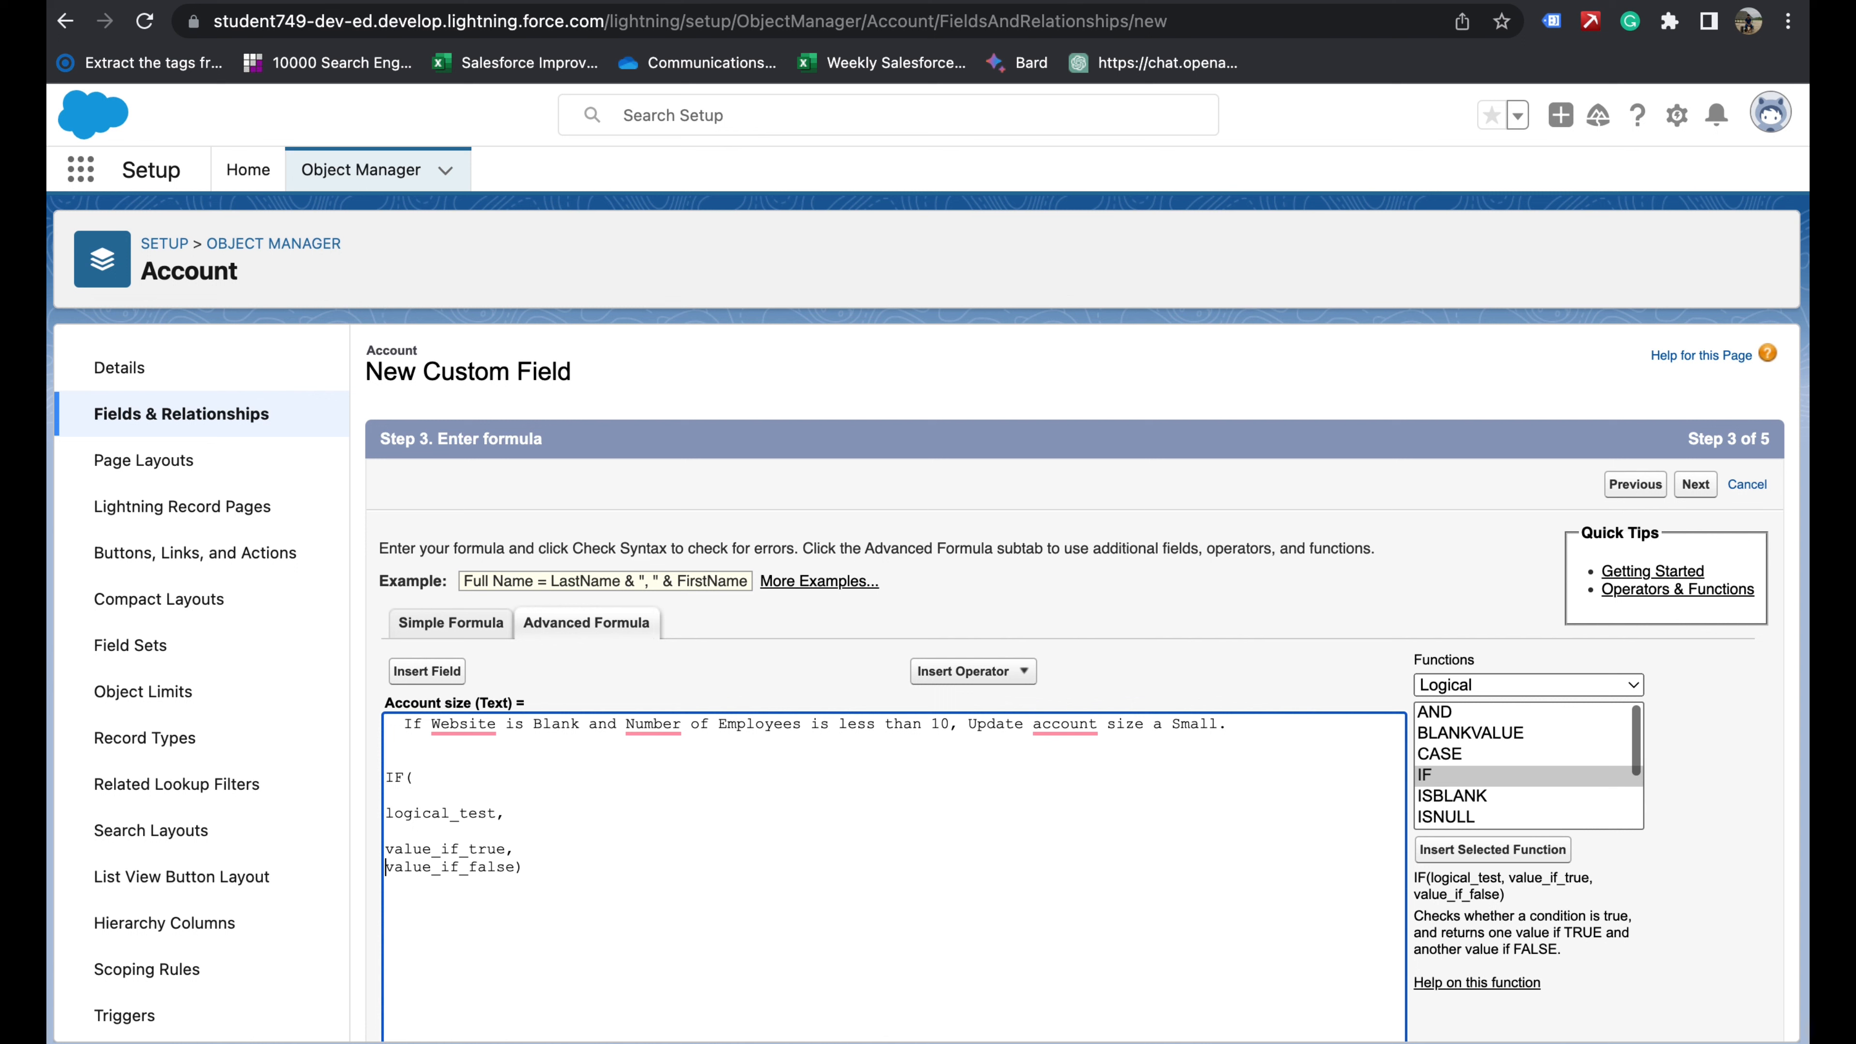
click(517, 868)
key(Return)
key(Return)
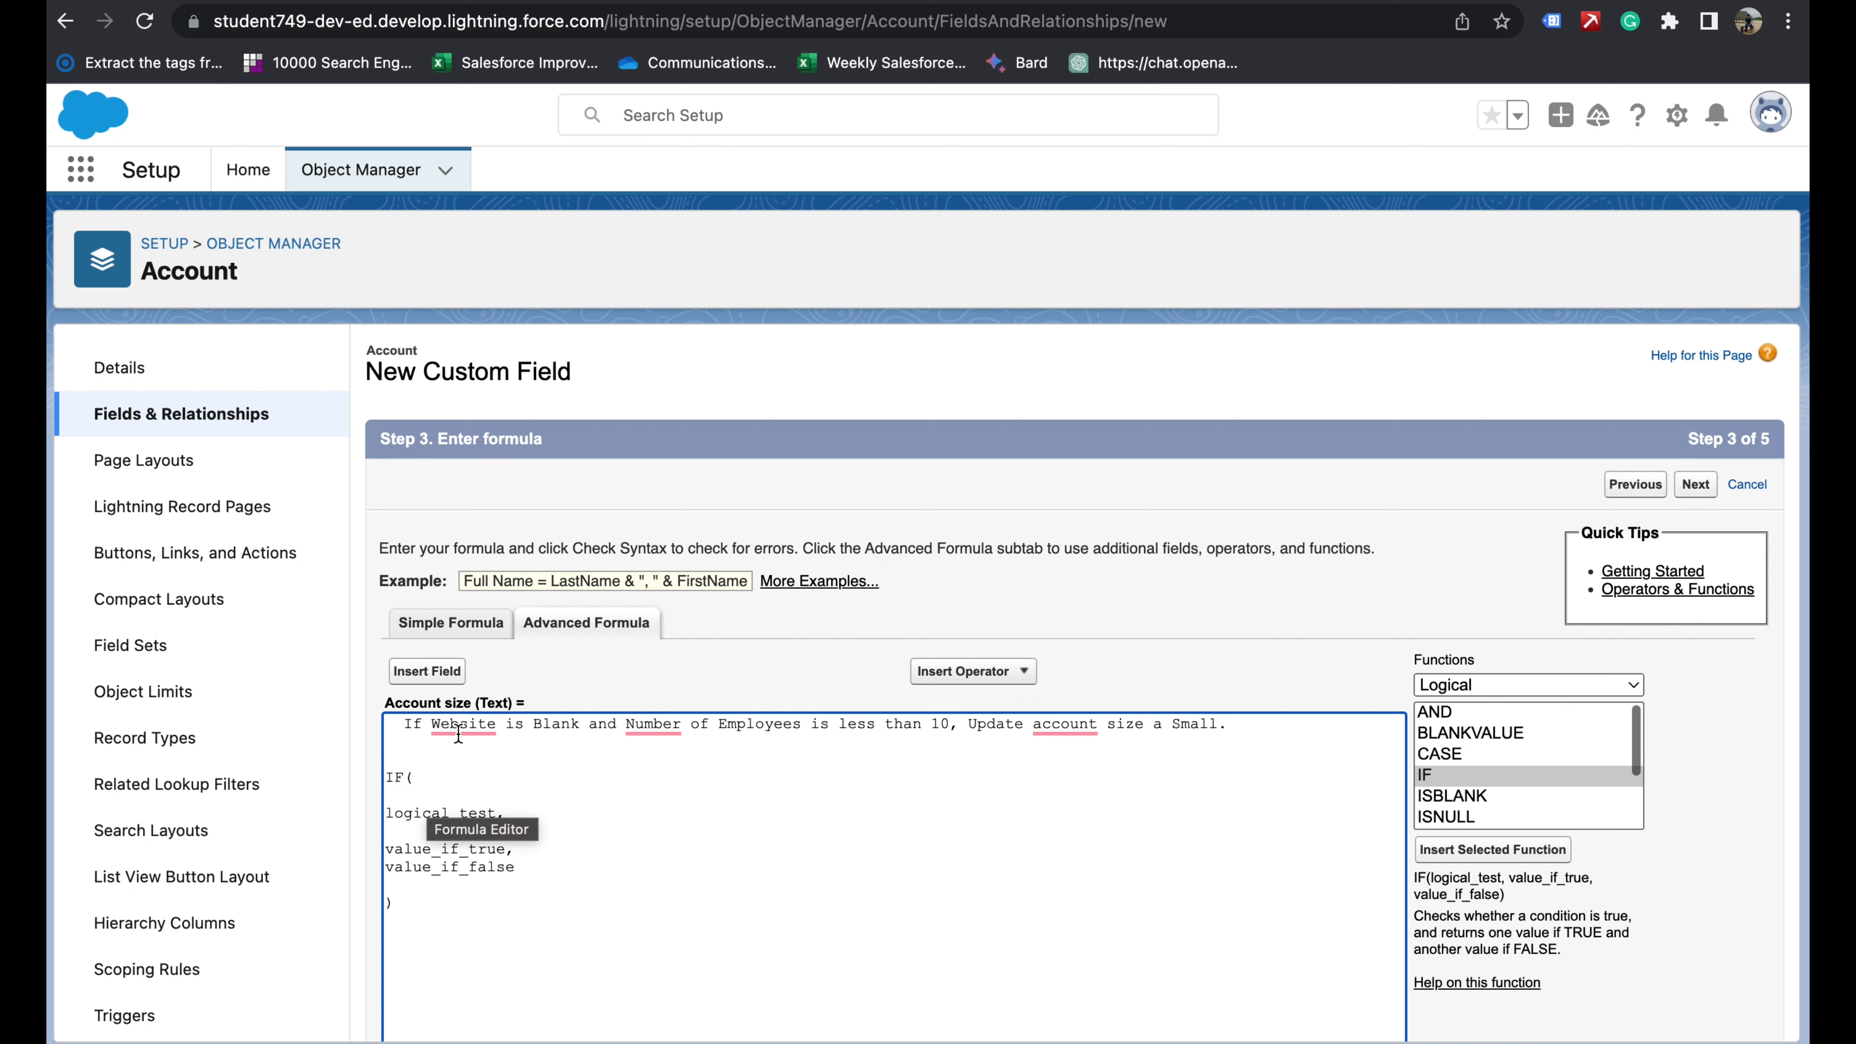
- Insert the Account's Website field after the IF opening parenthesis and compare it to an empty string, ending with a comma
click(429, 784)
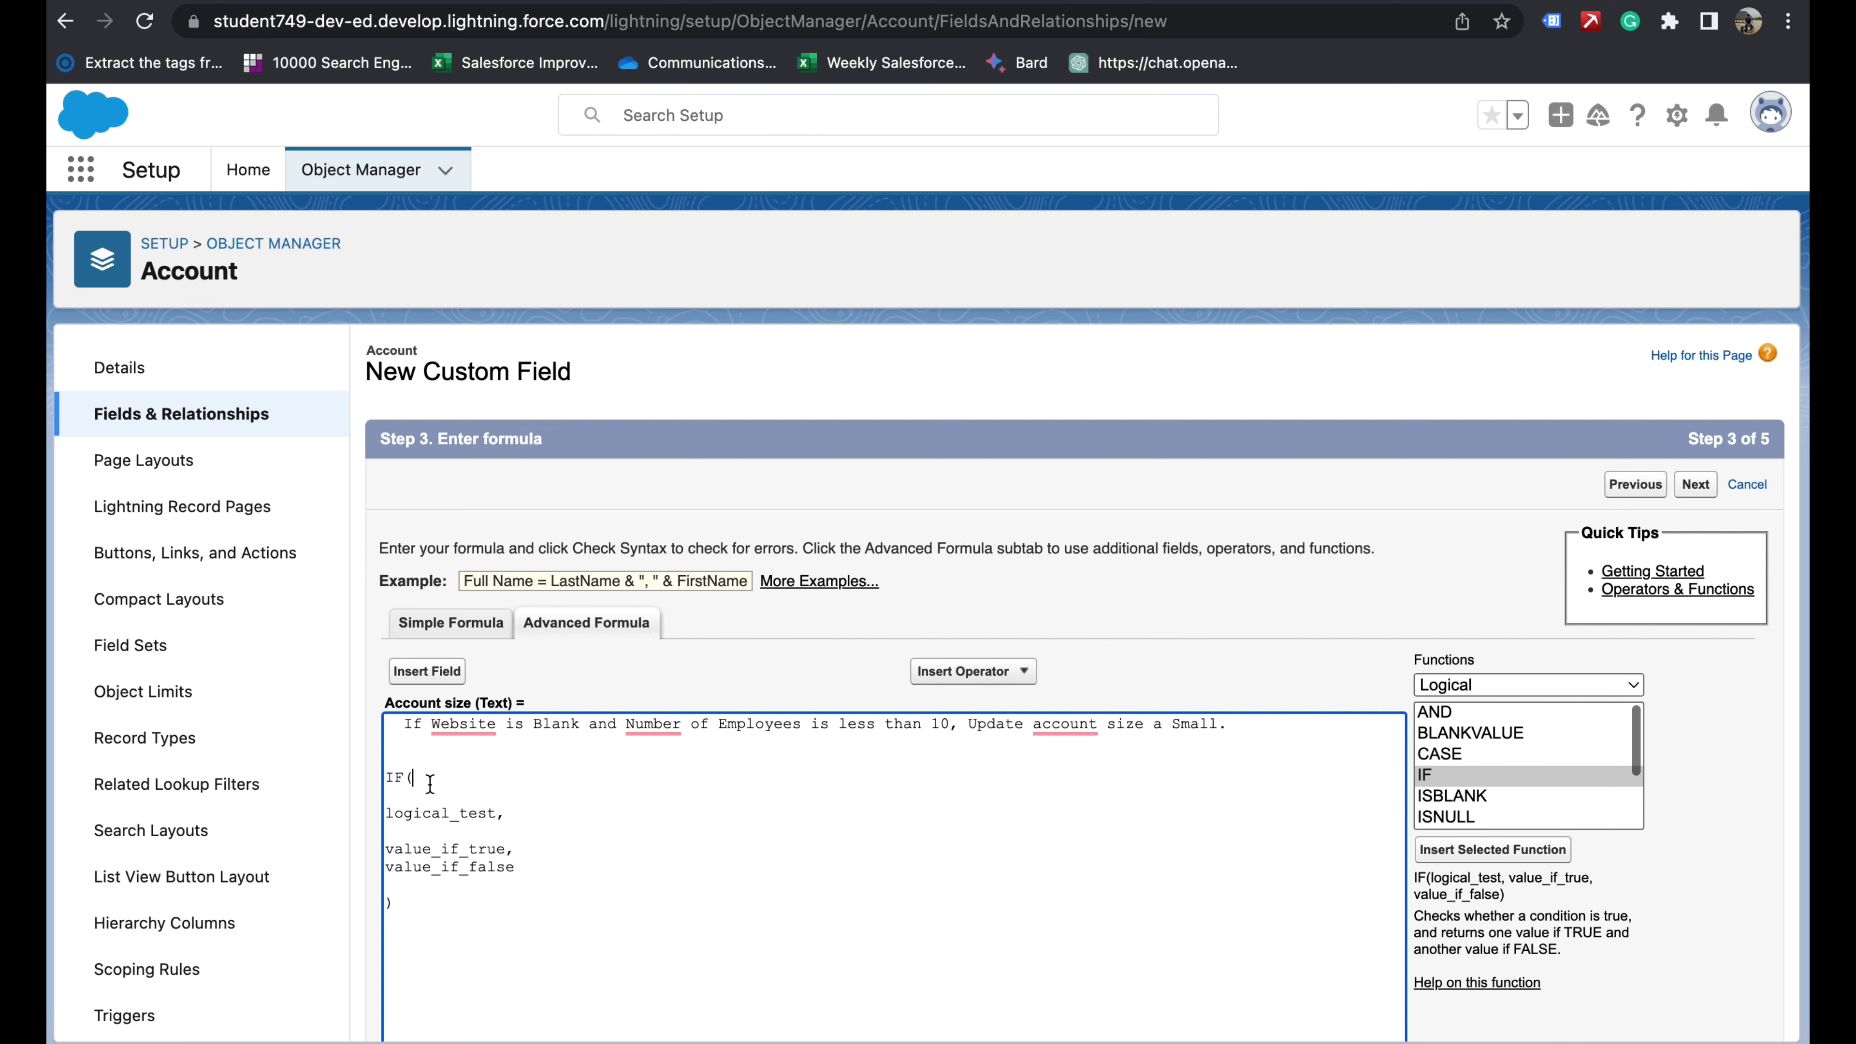
click(437, 680)
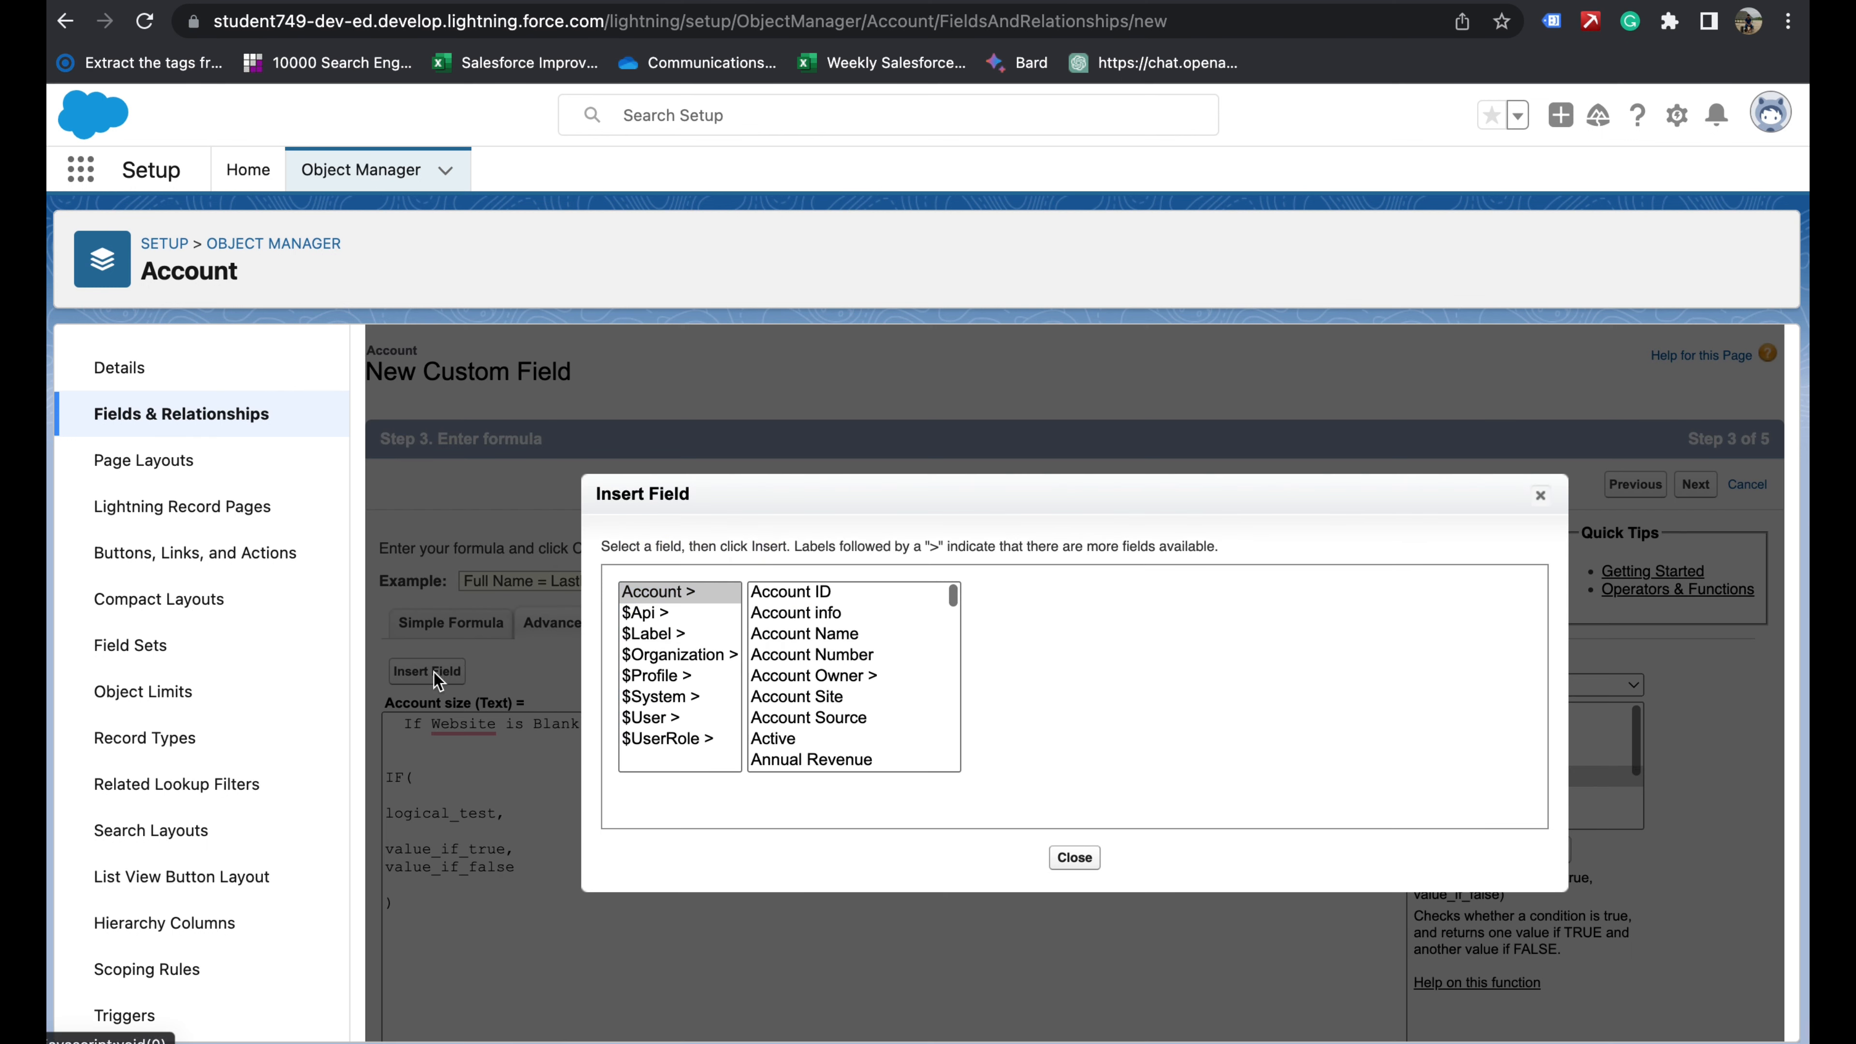
scroll(829, 686, down, 2)
scroll(831, 689, down, 6)
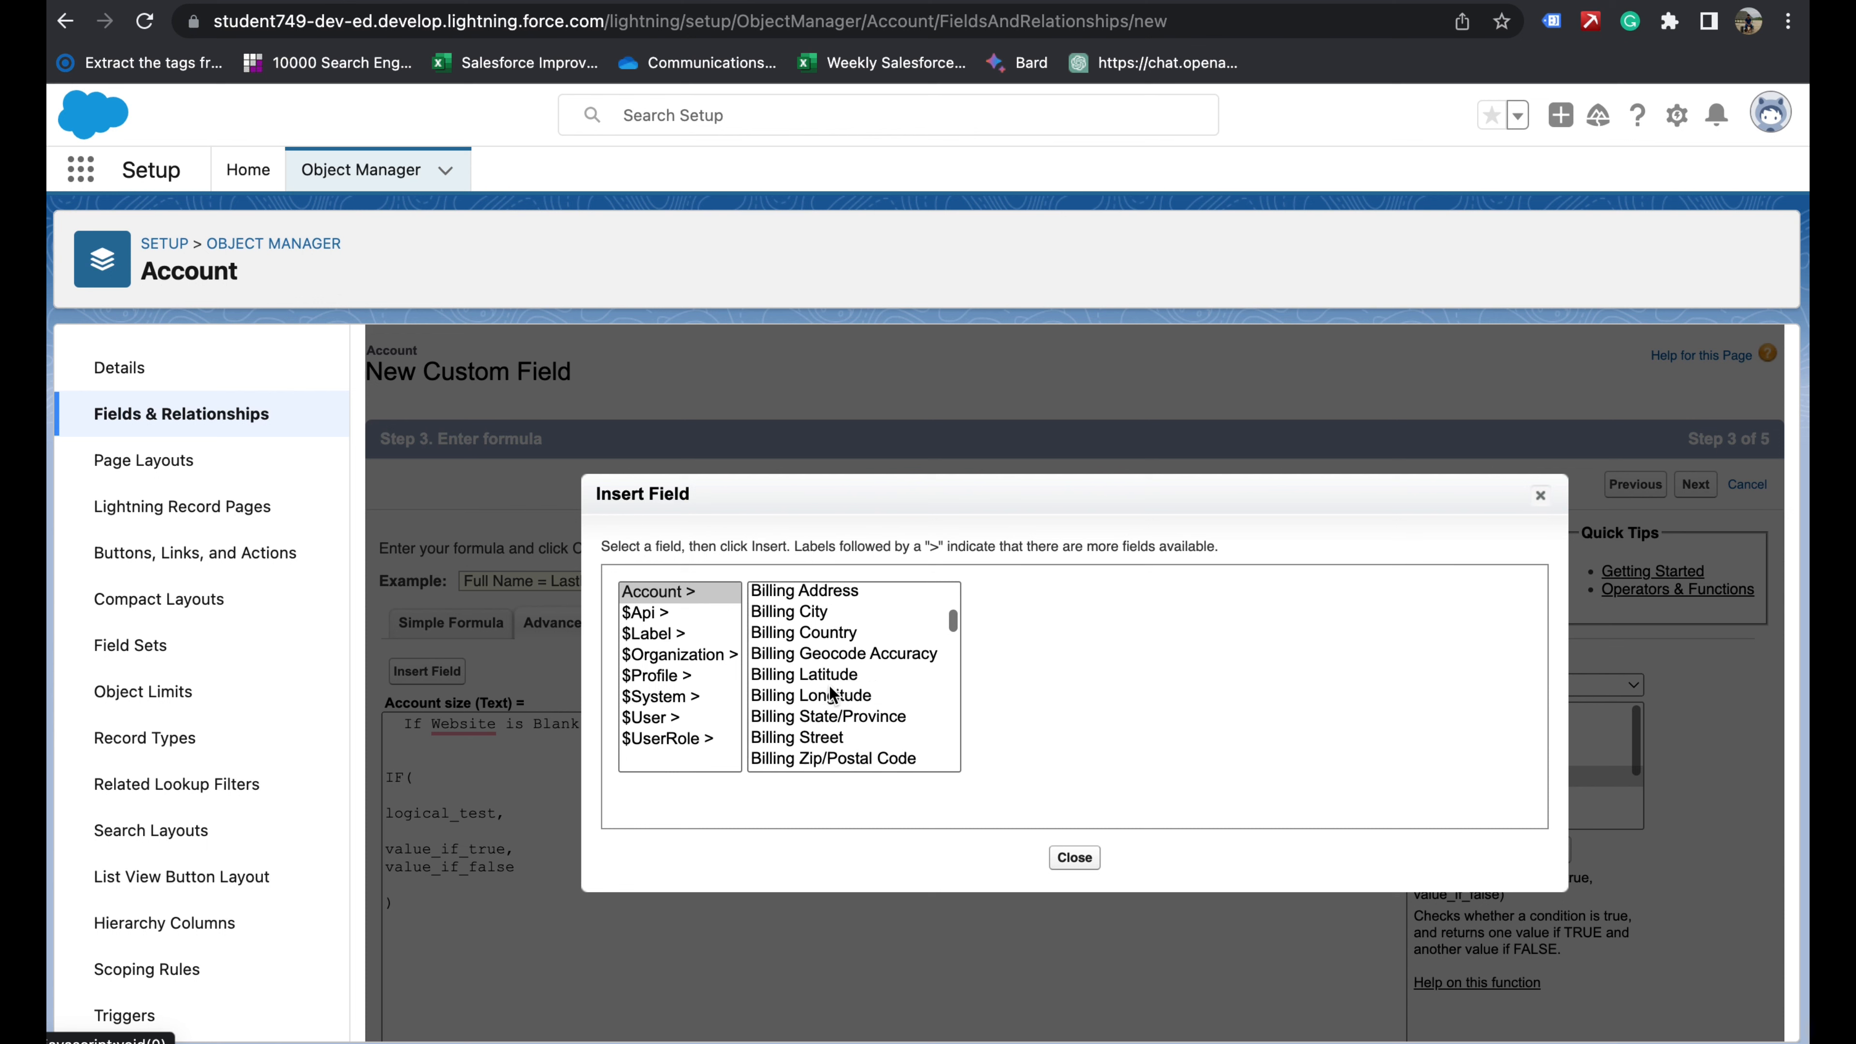
scroll(831, 689, down, 6)
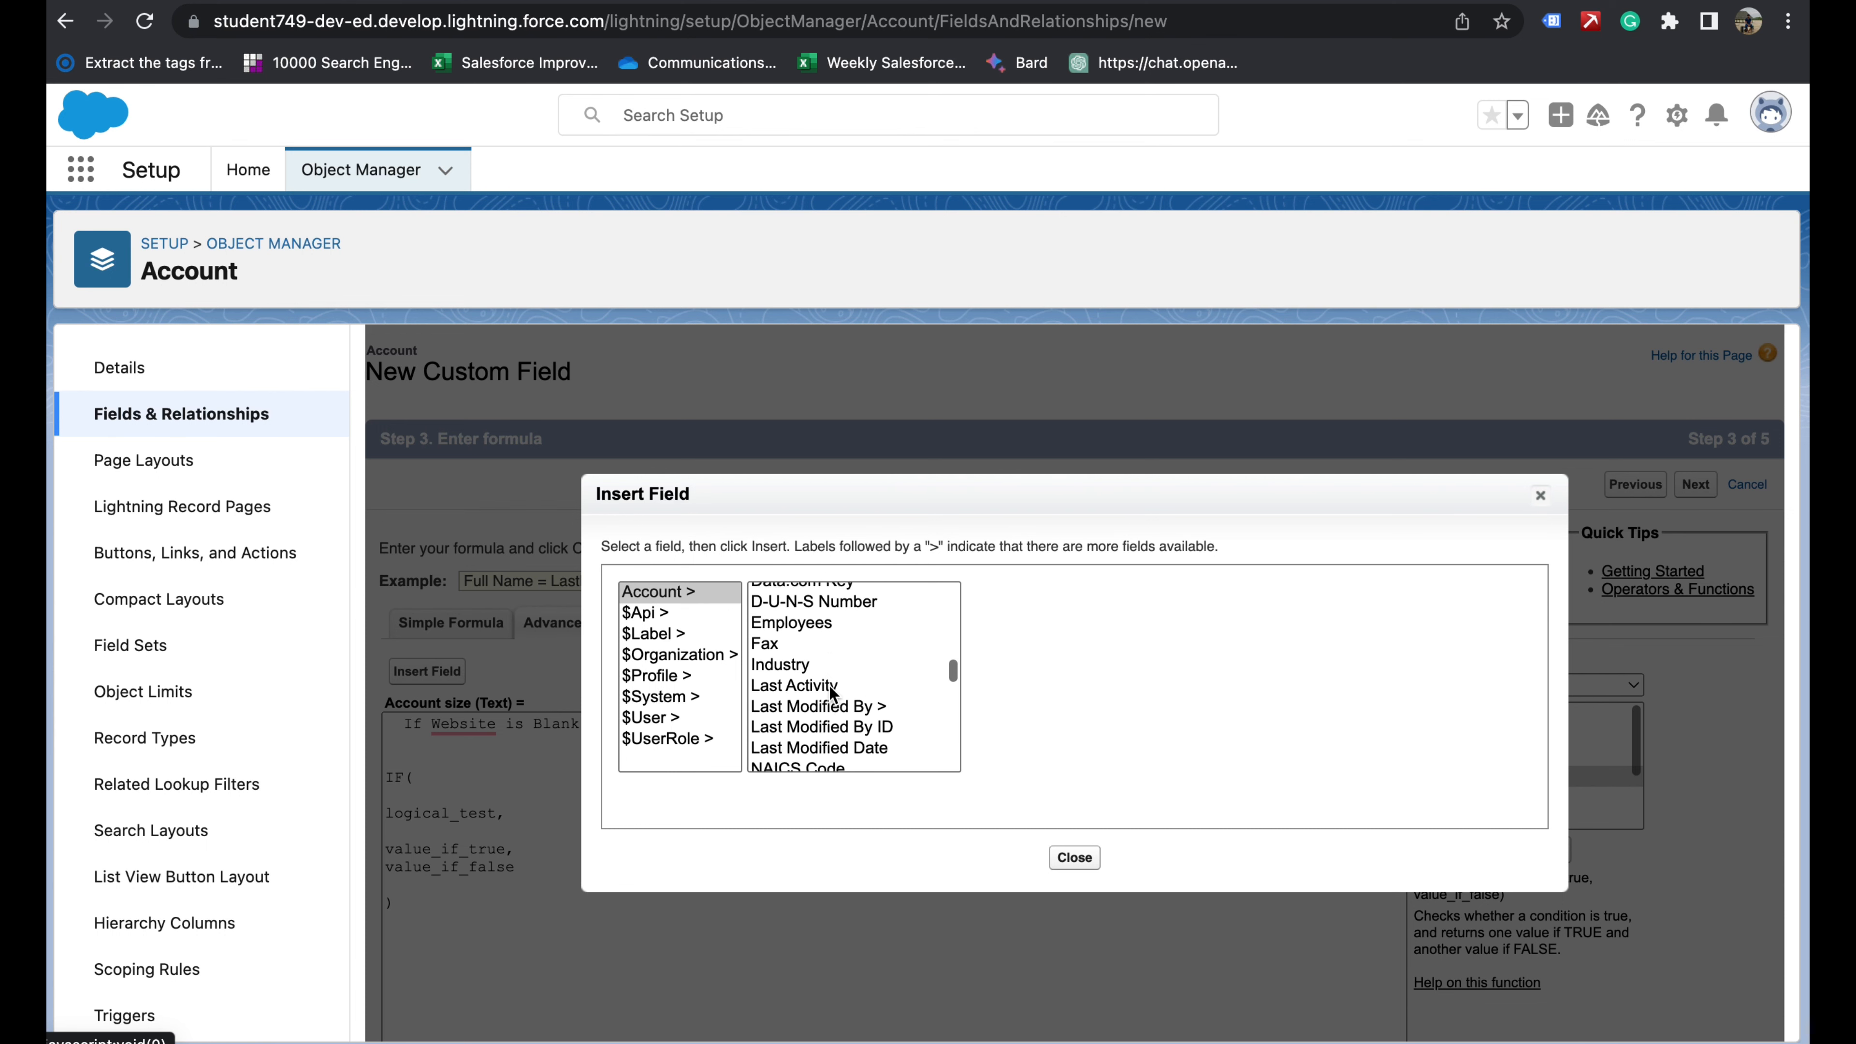
scroll(830, 688, down, 6)
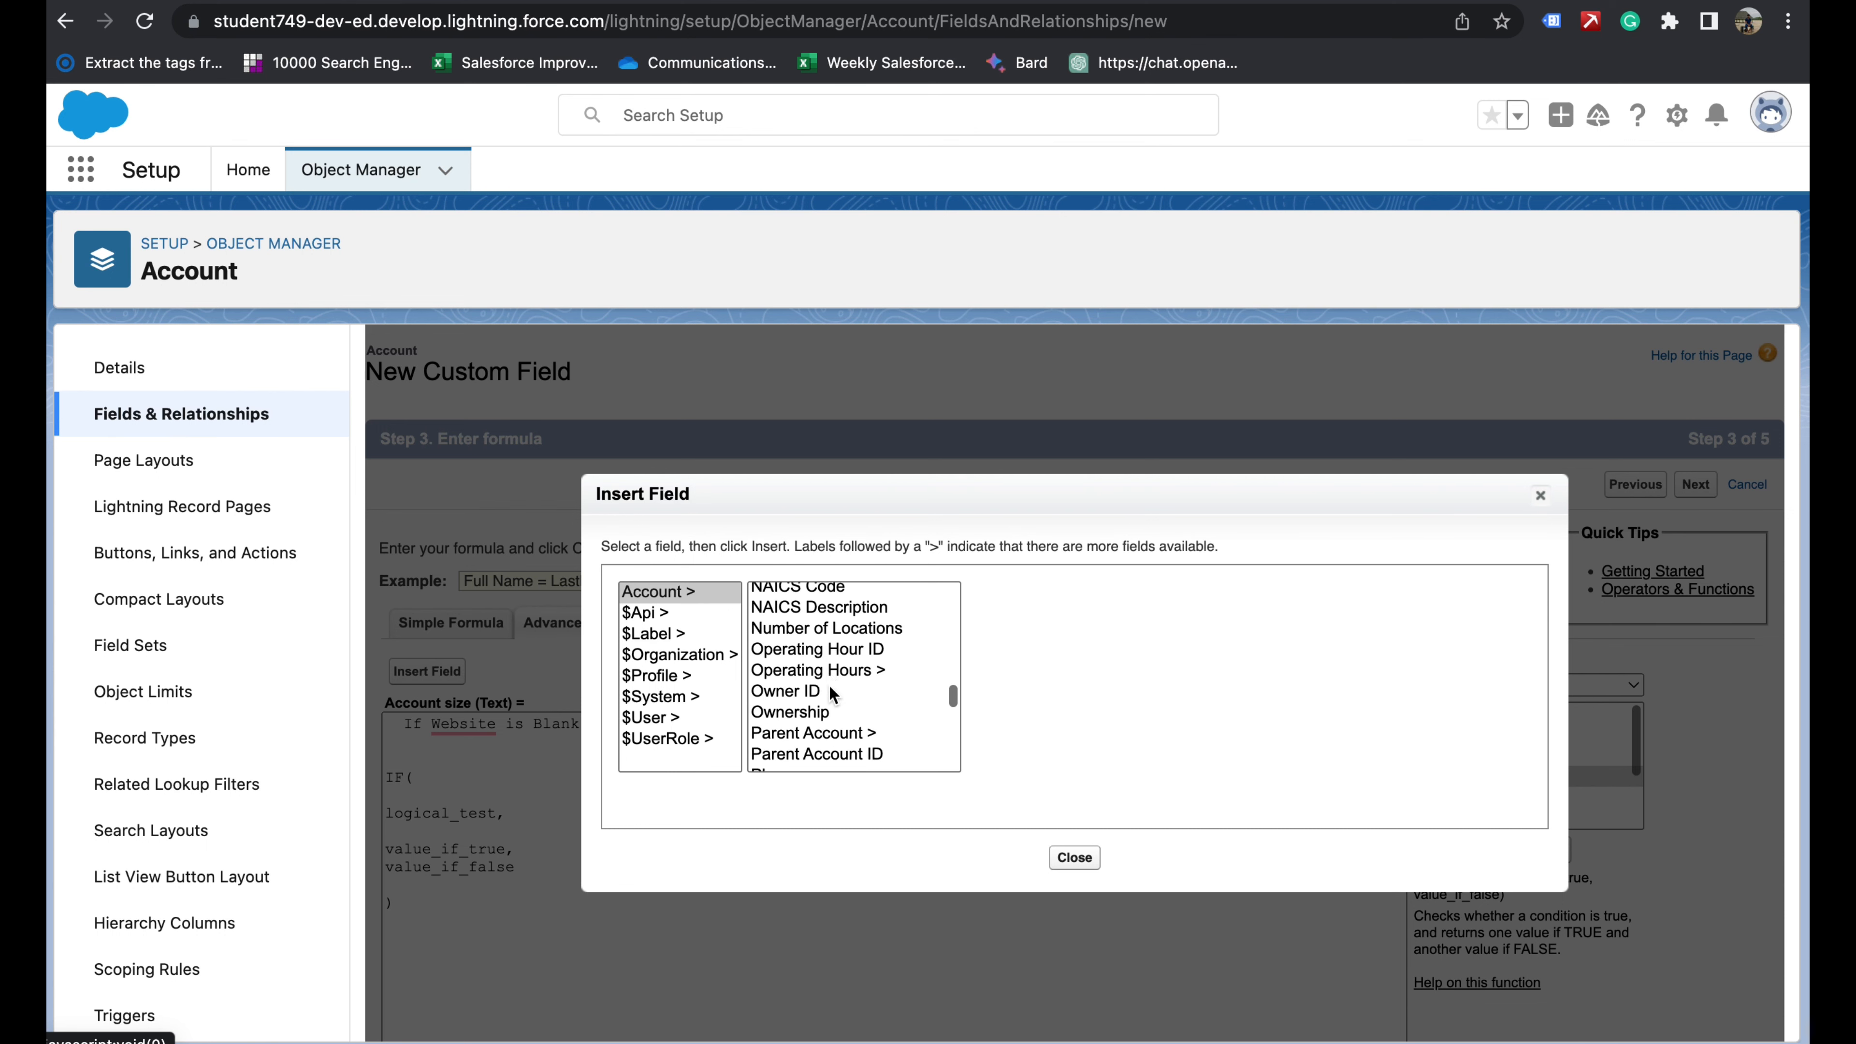
scroll(831, 691, down, 6)
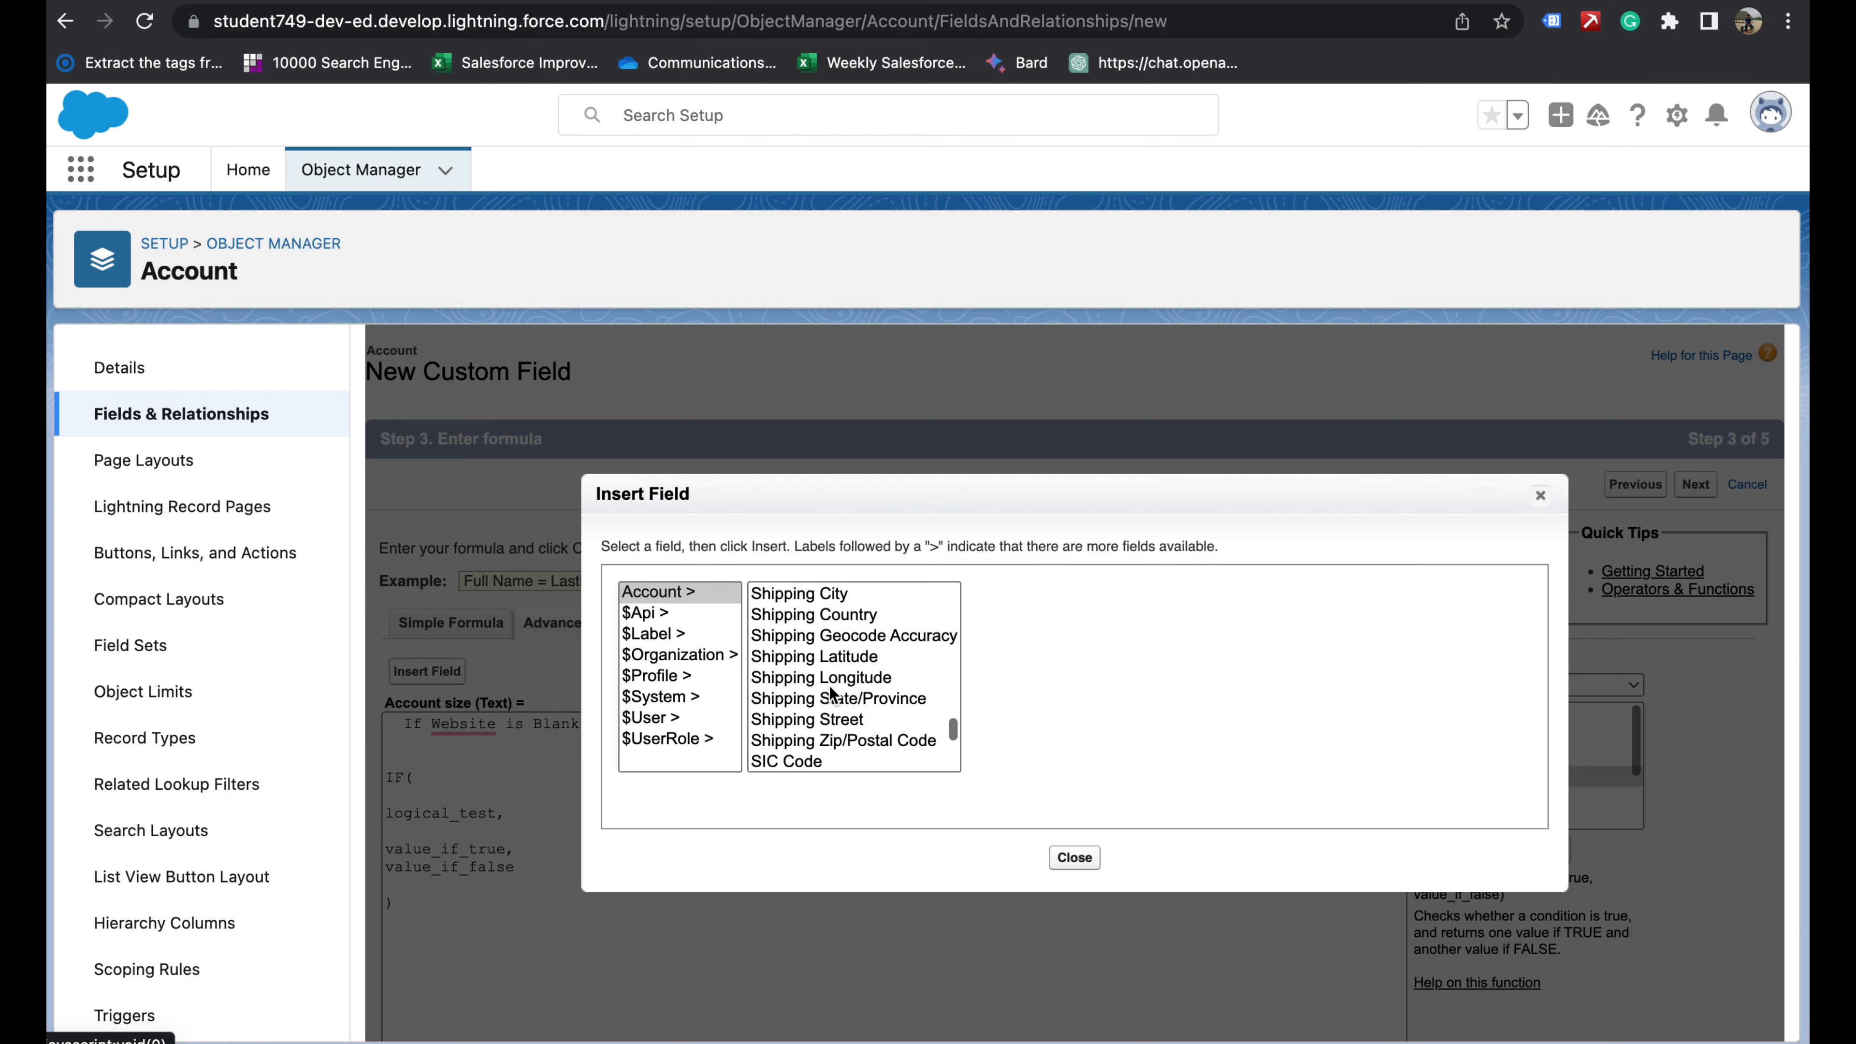
scroll(828, 684, down, 3)
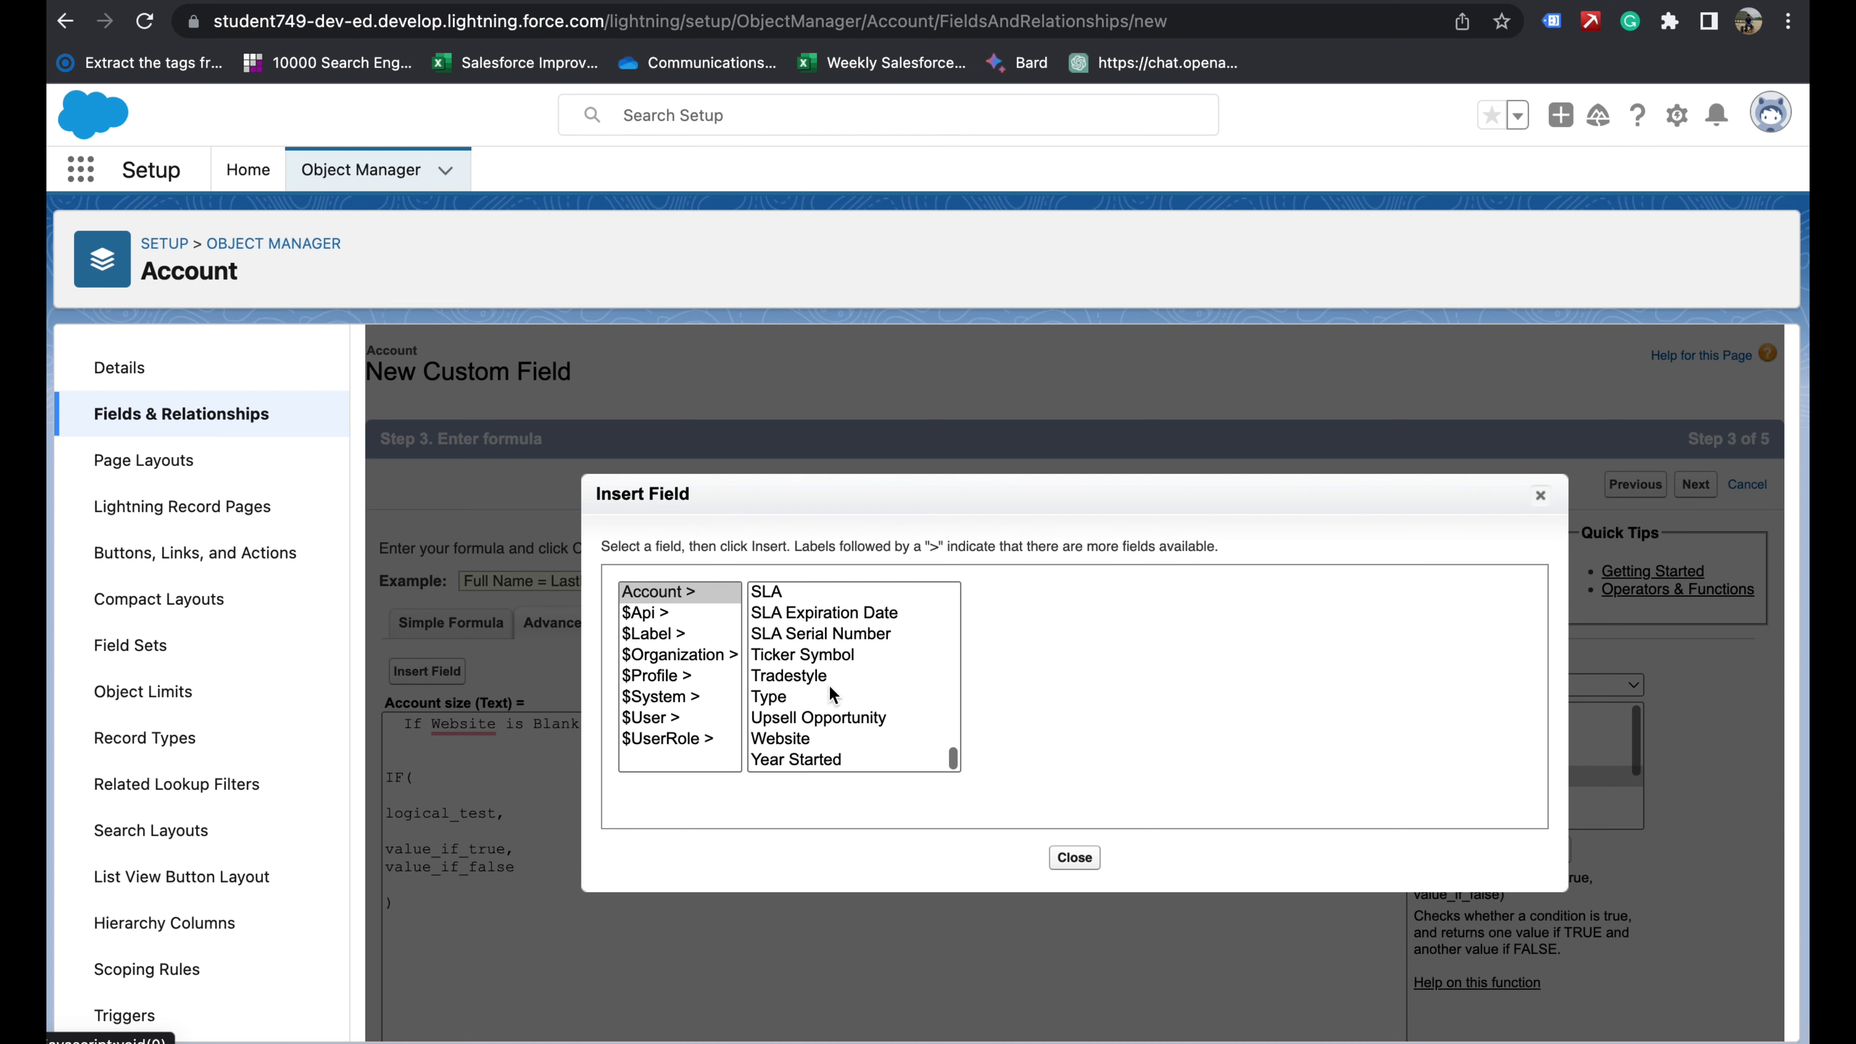
click(794, 743)
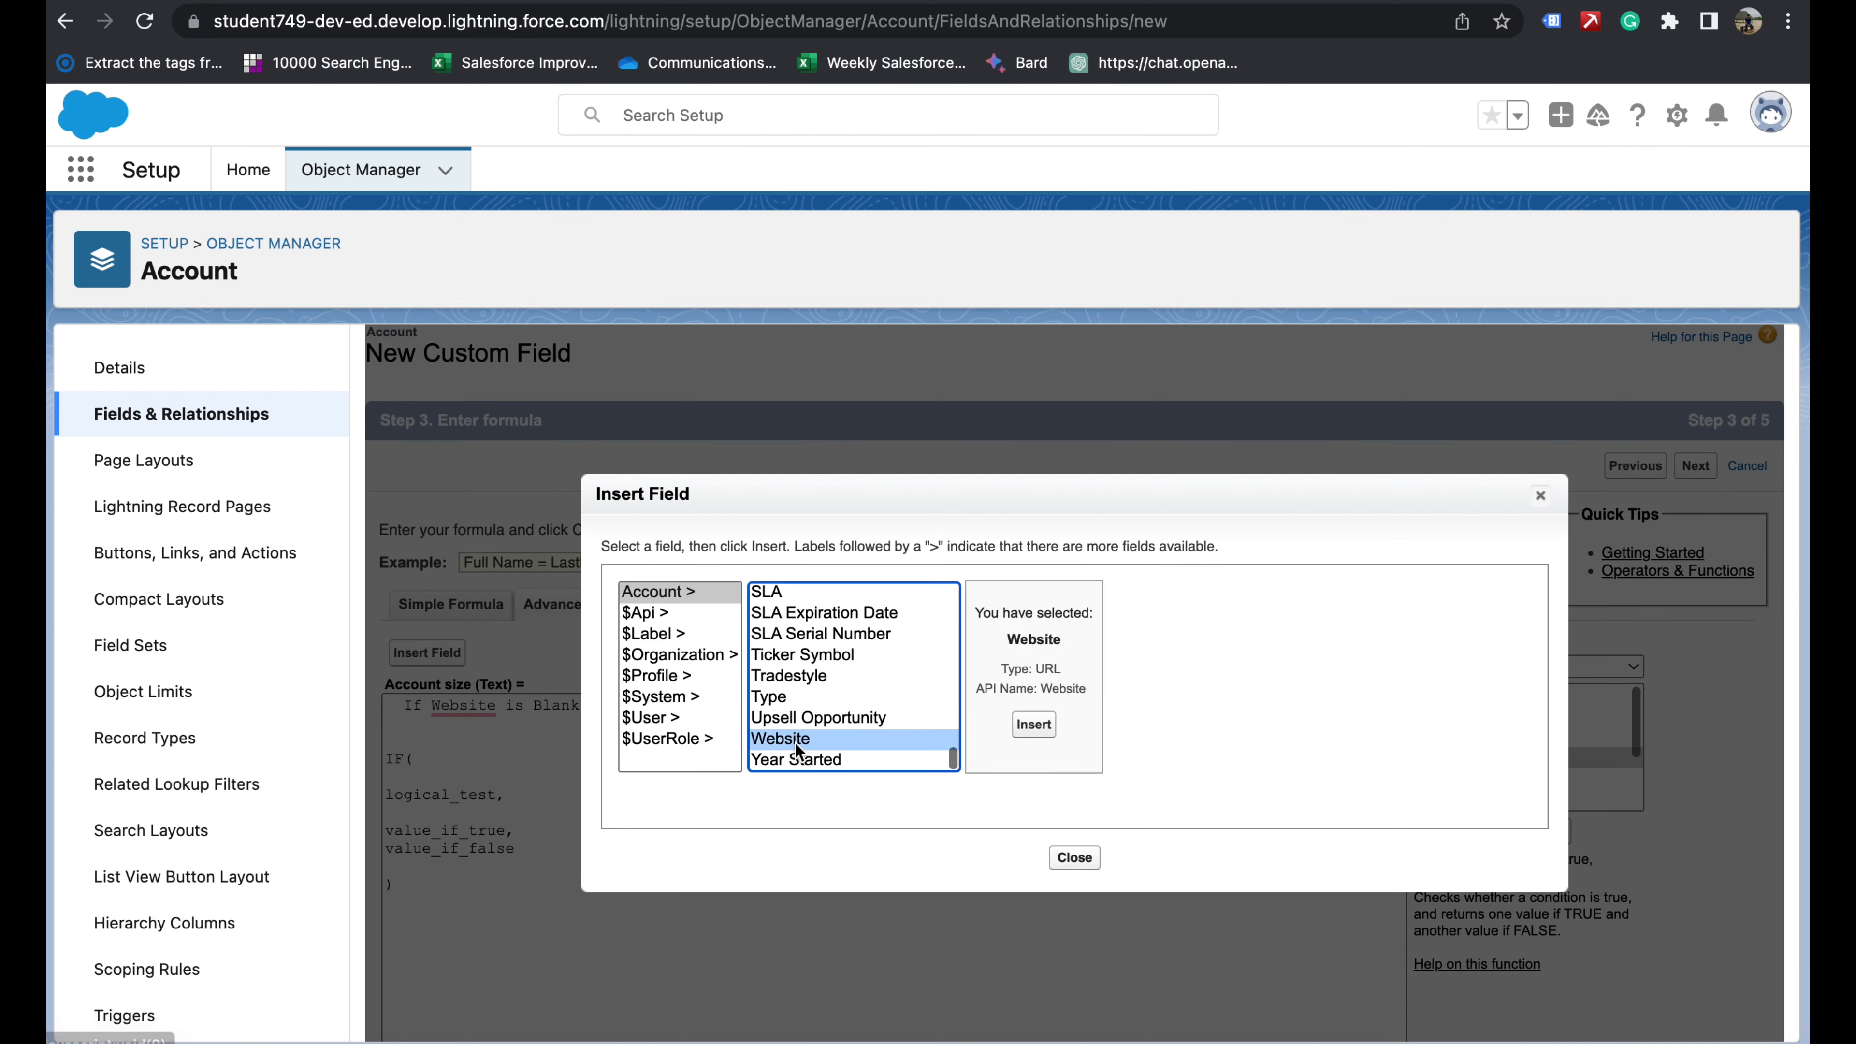
click(1034, 725)
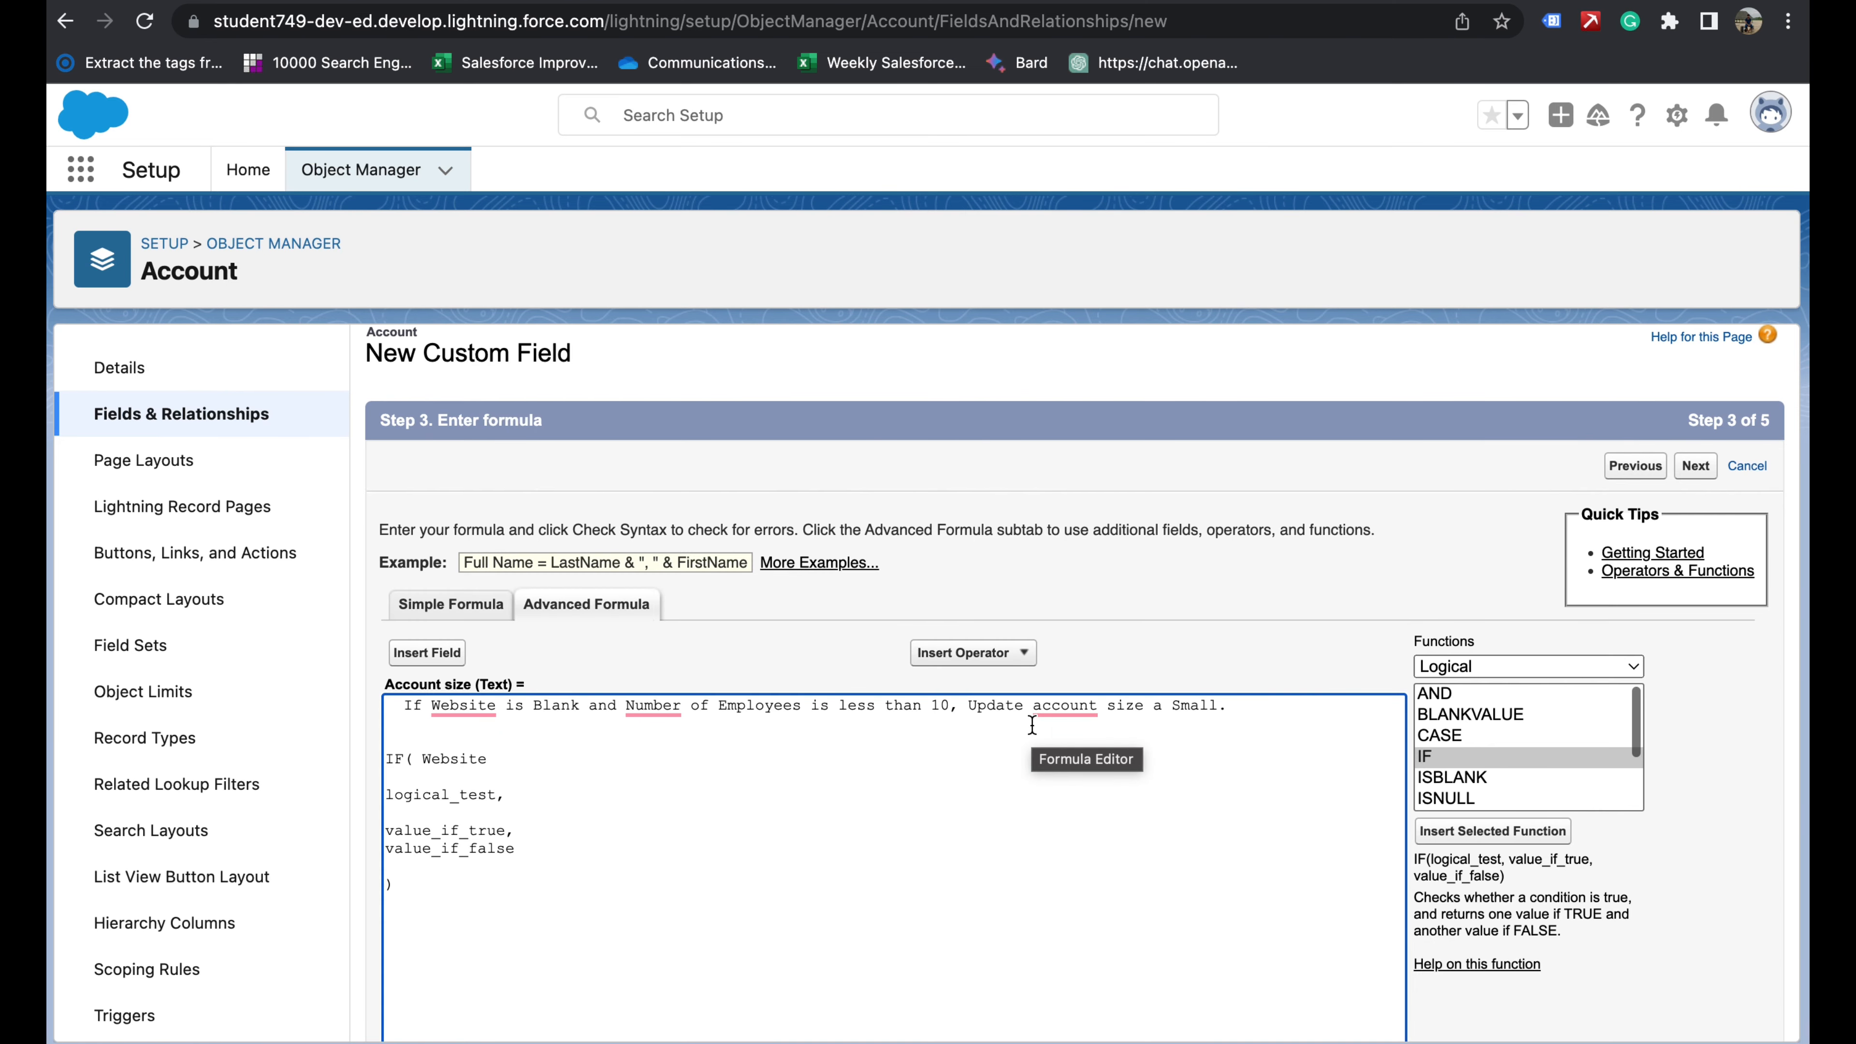
text(=)
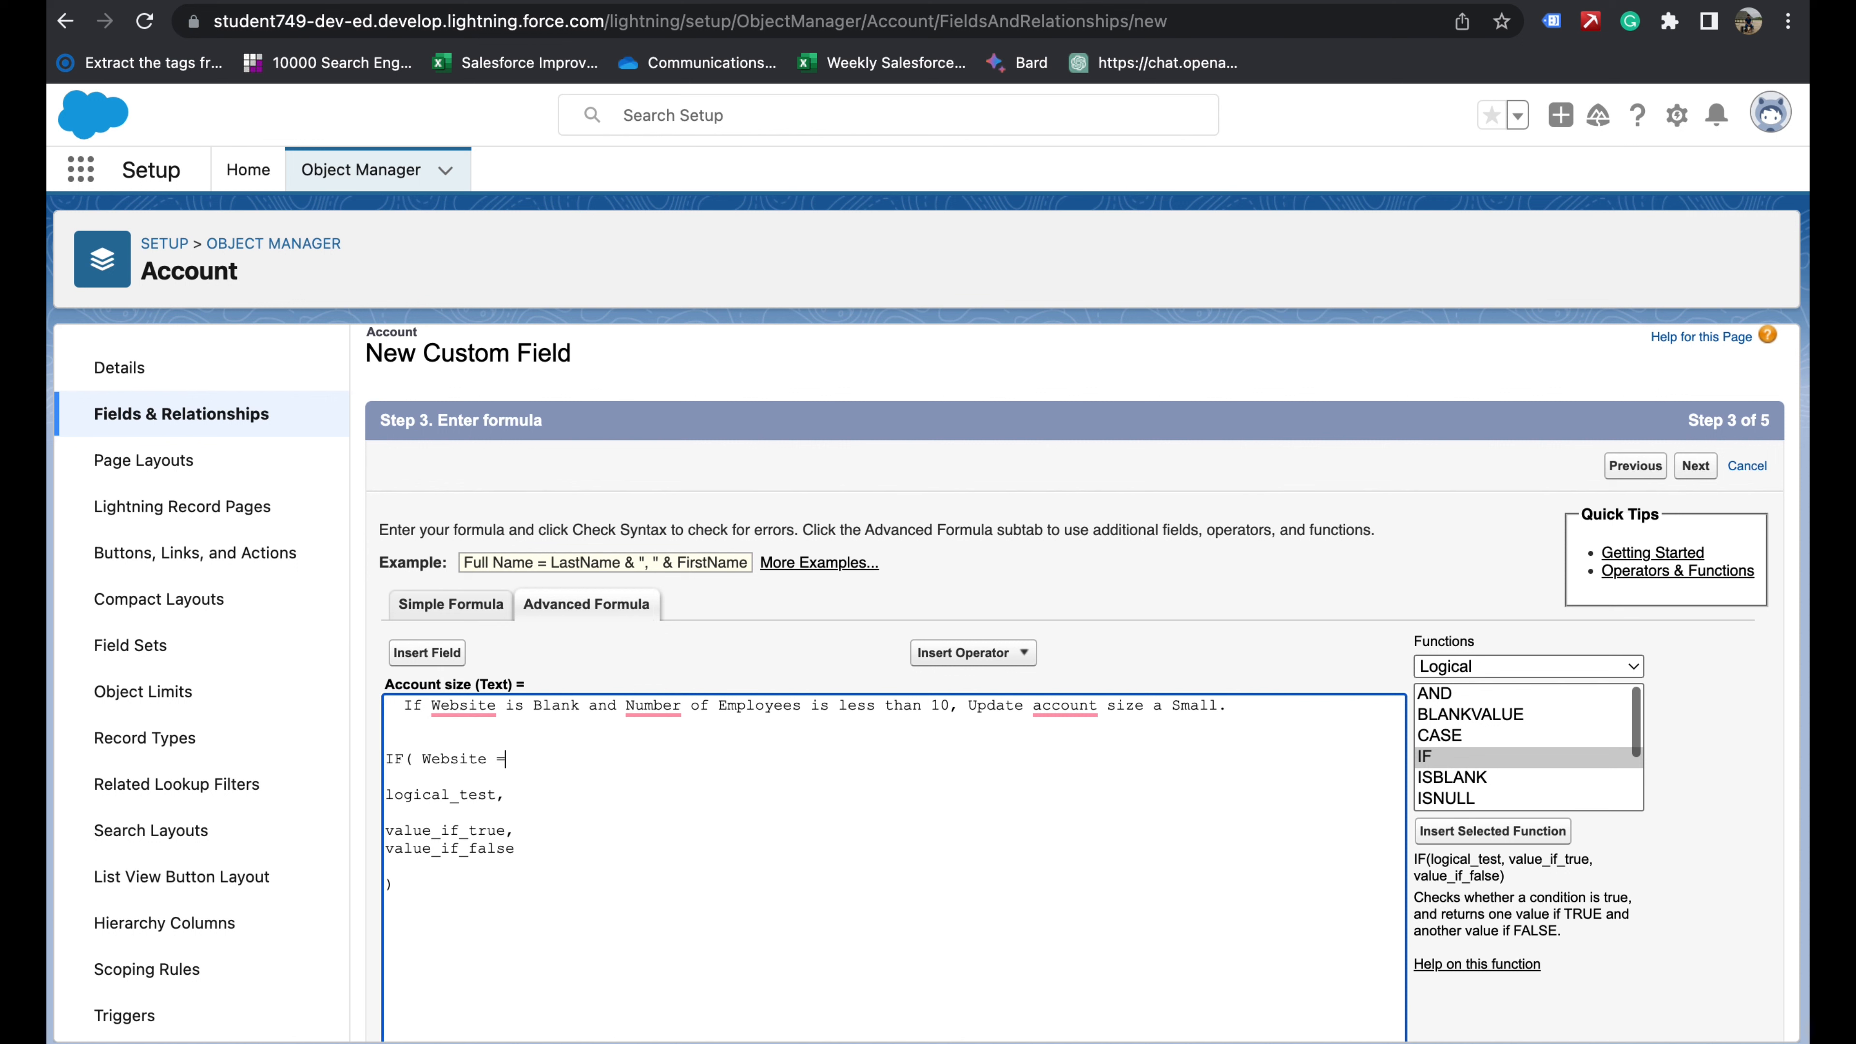
text('' ,)
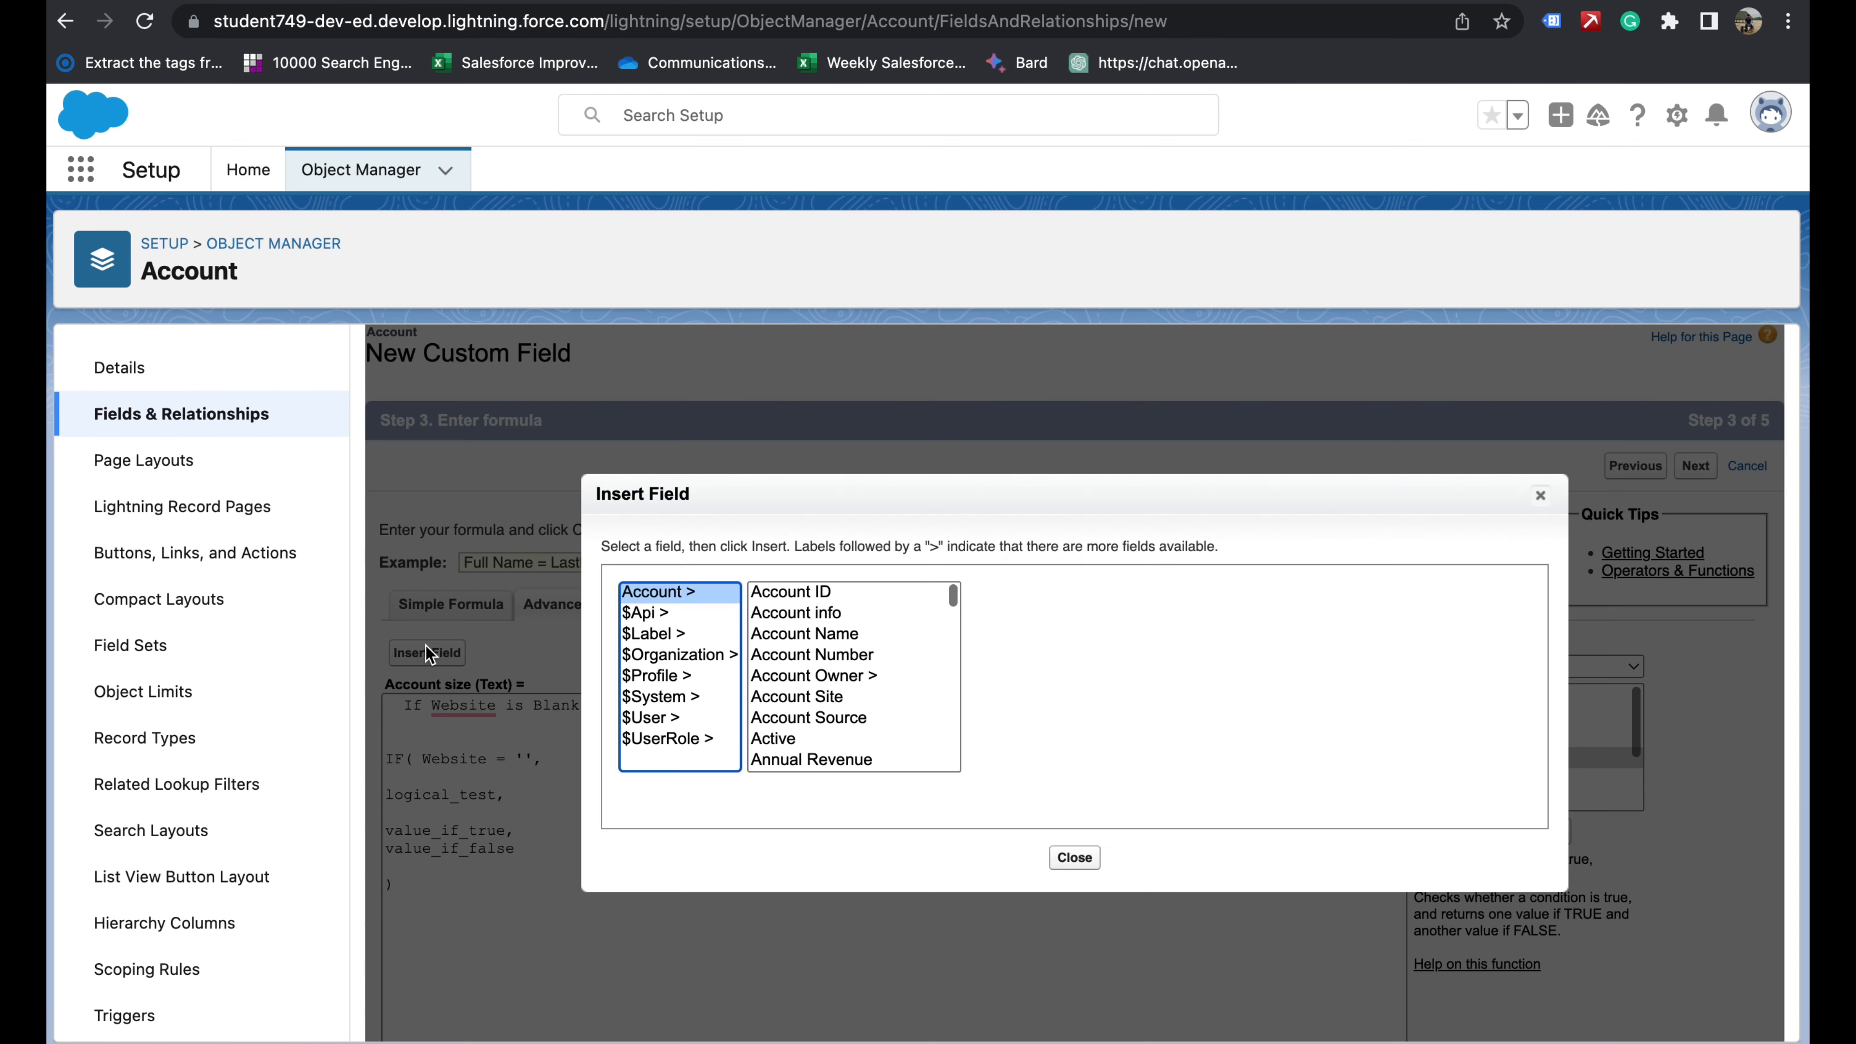
- Insert the Account's Employees field after the blank-website comparison in the formula
click(427, 652)
scroll(866, 730, down, 9)
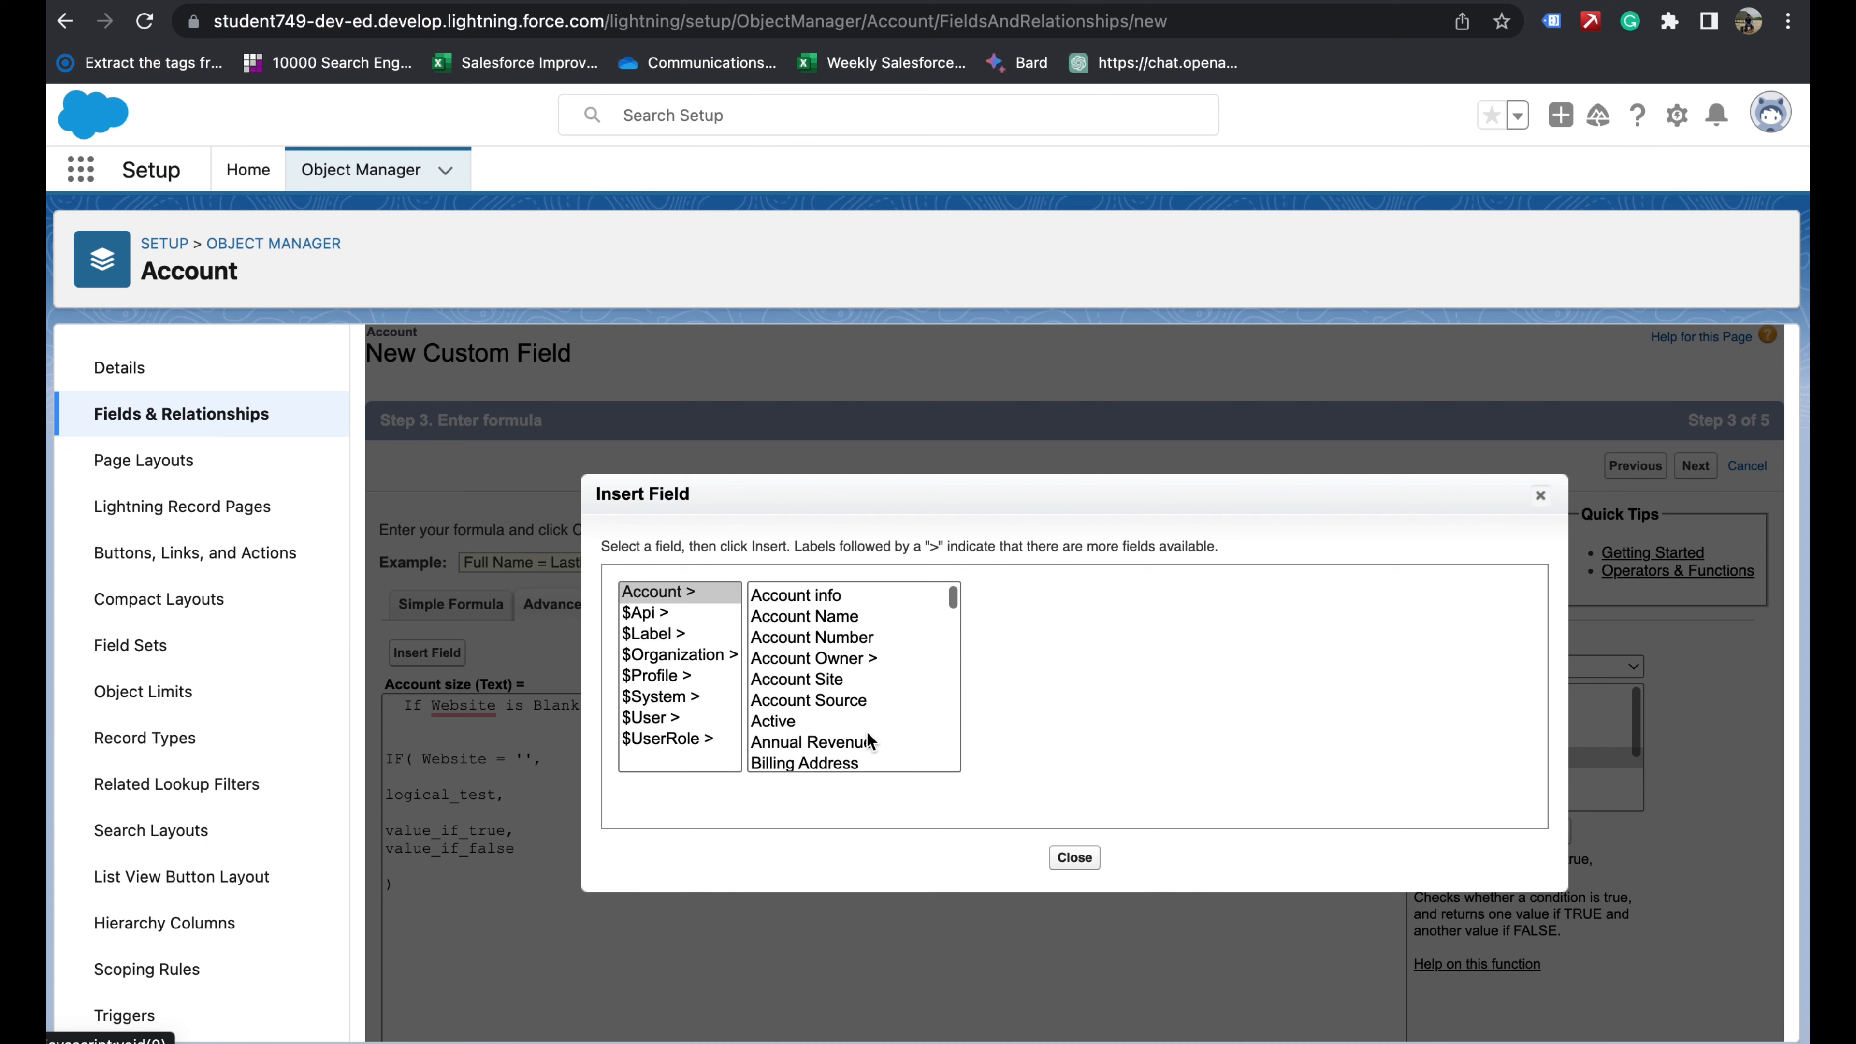
scroll(868, 735, down, 5)
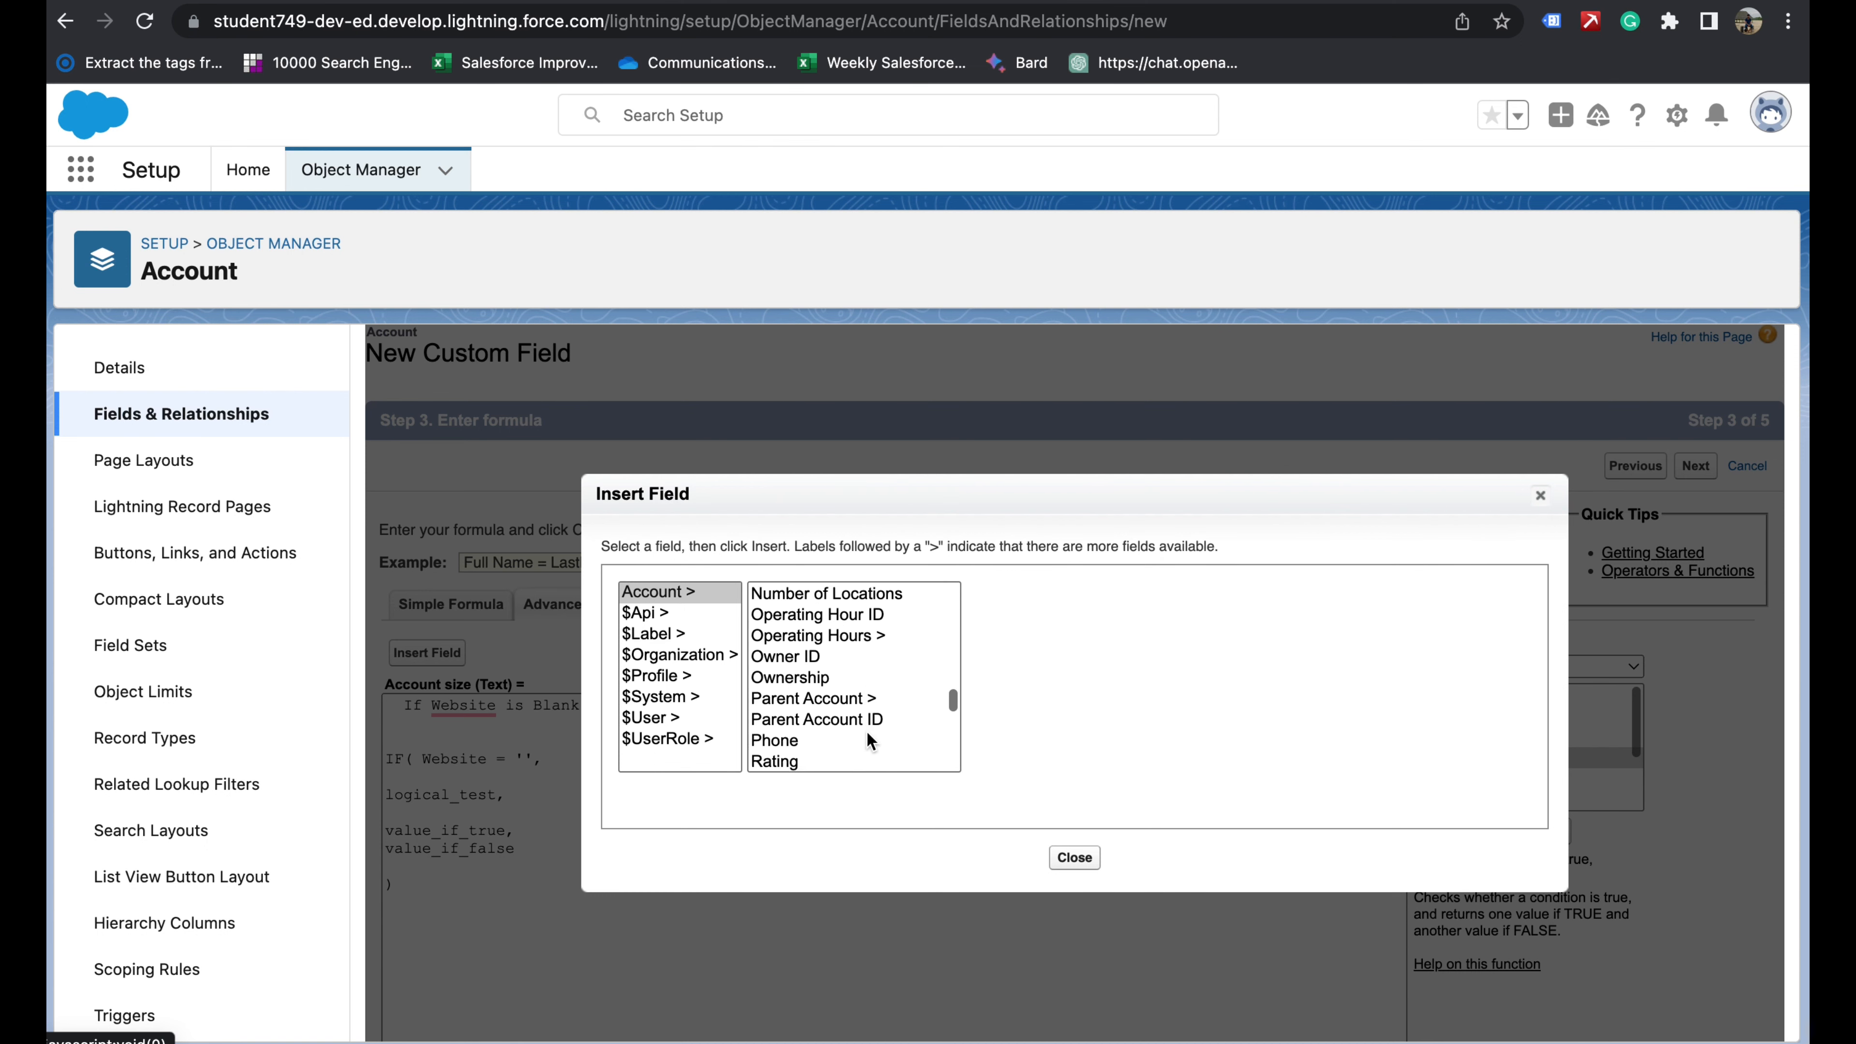
scroll(869, 740, down, 4)
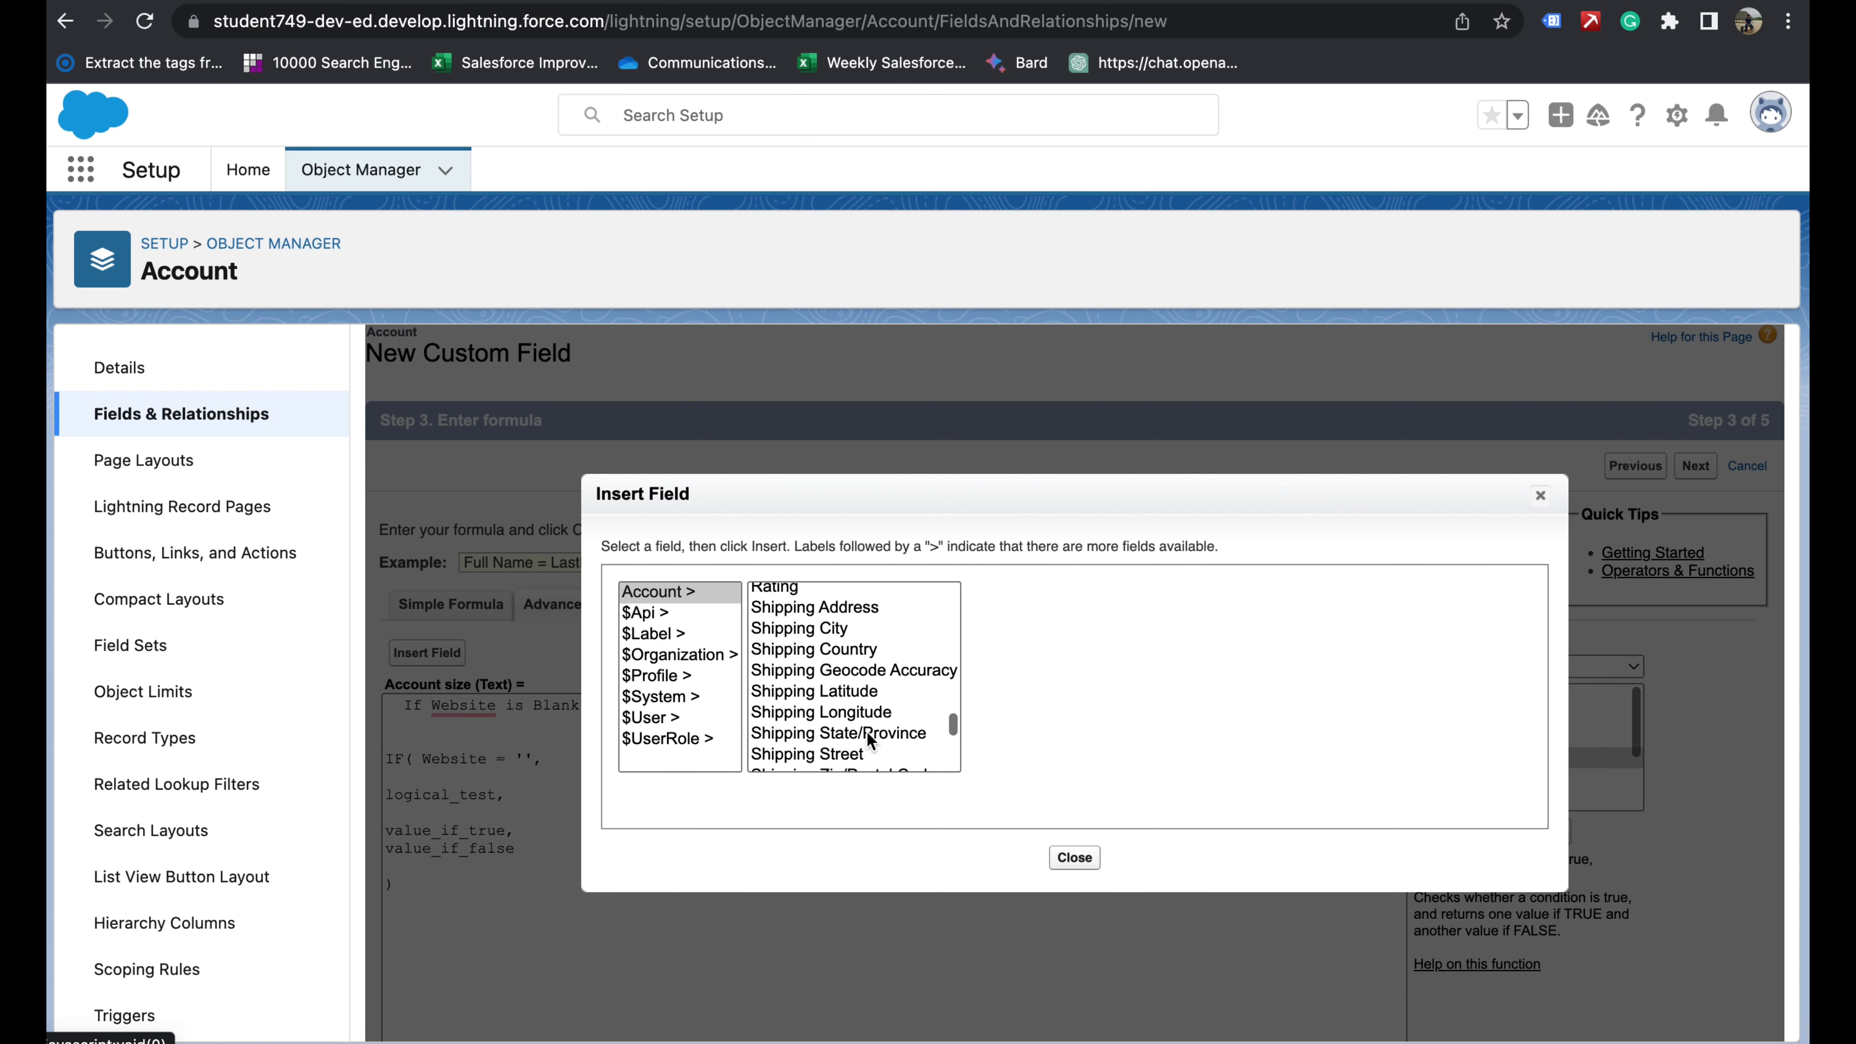
scroll(868, 735, down, 2)
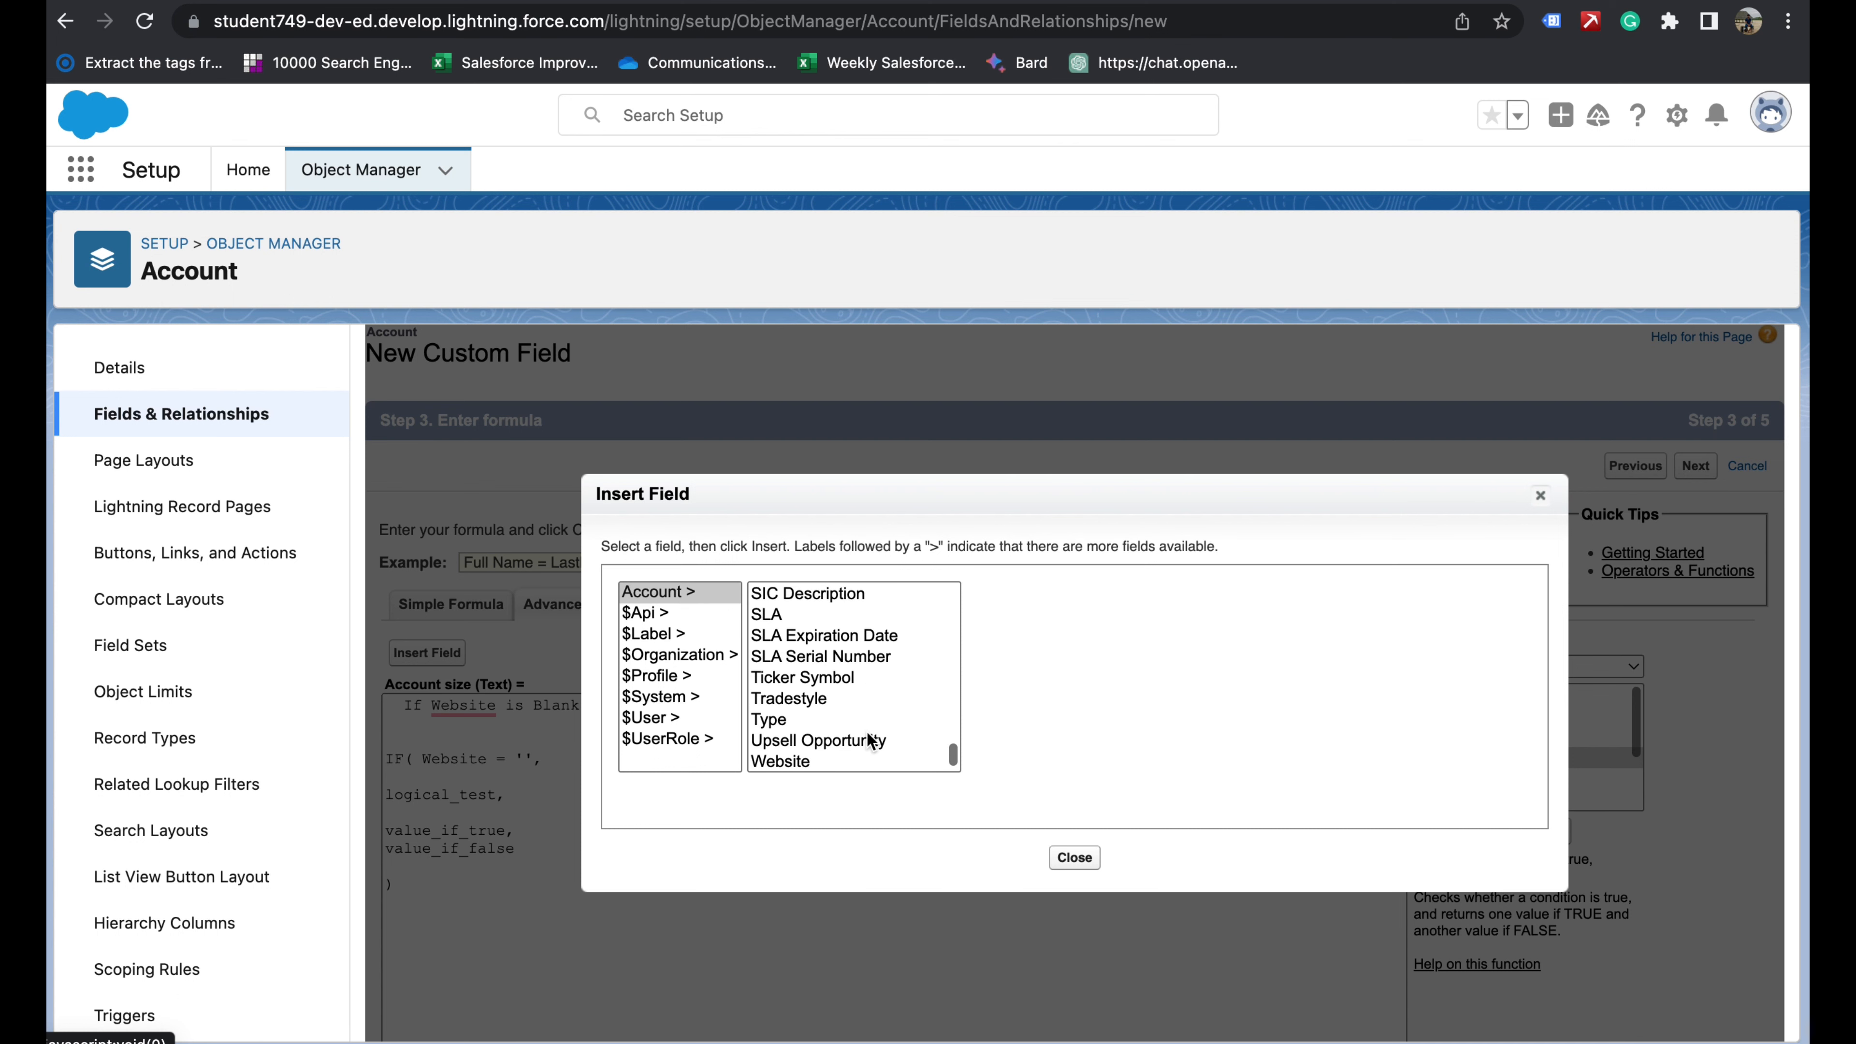
scroll(868, 735, up, 3)
scroll(868, 732, up, 10)
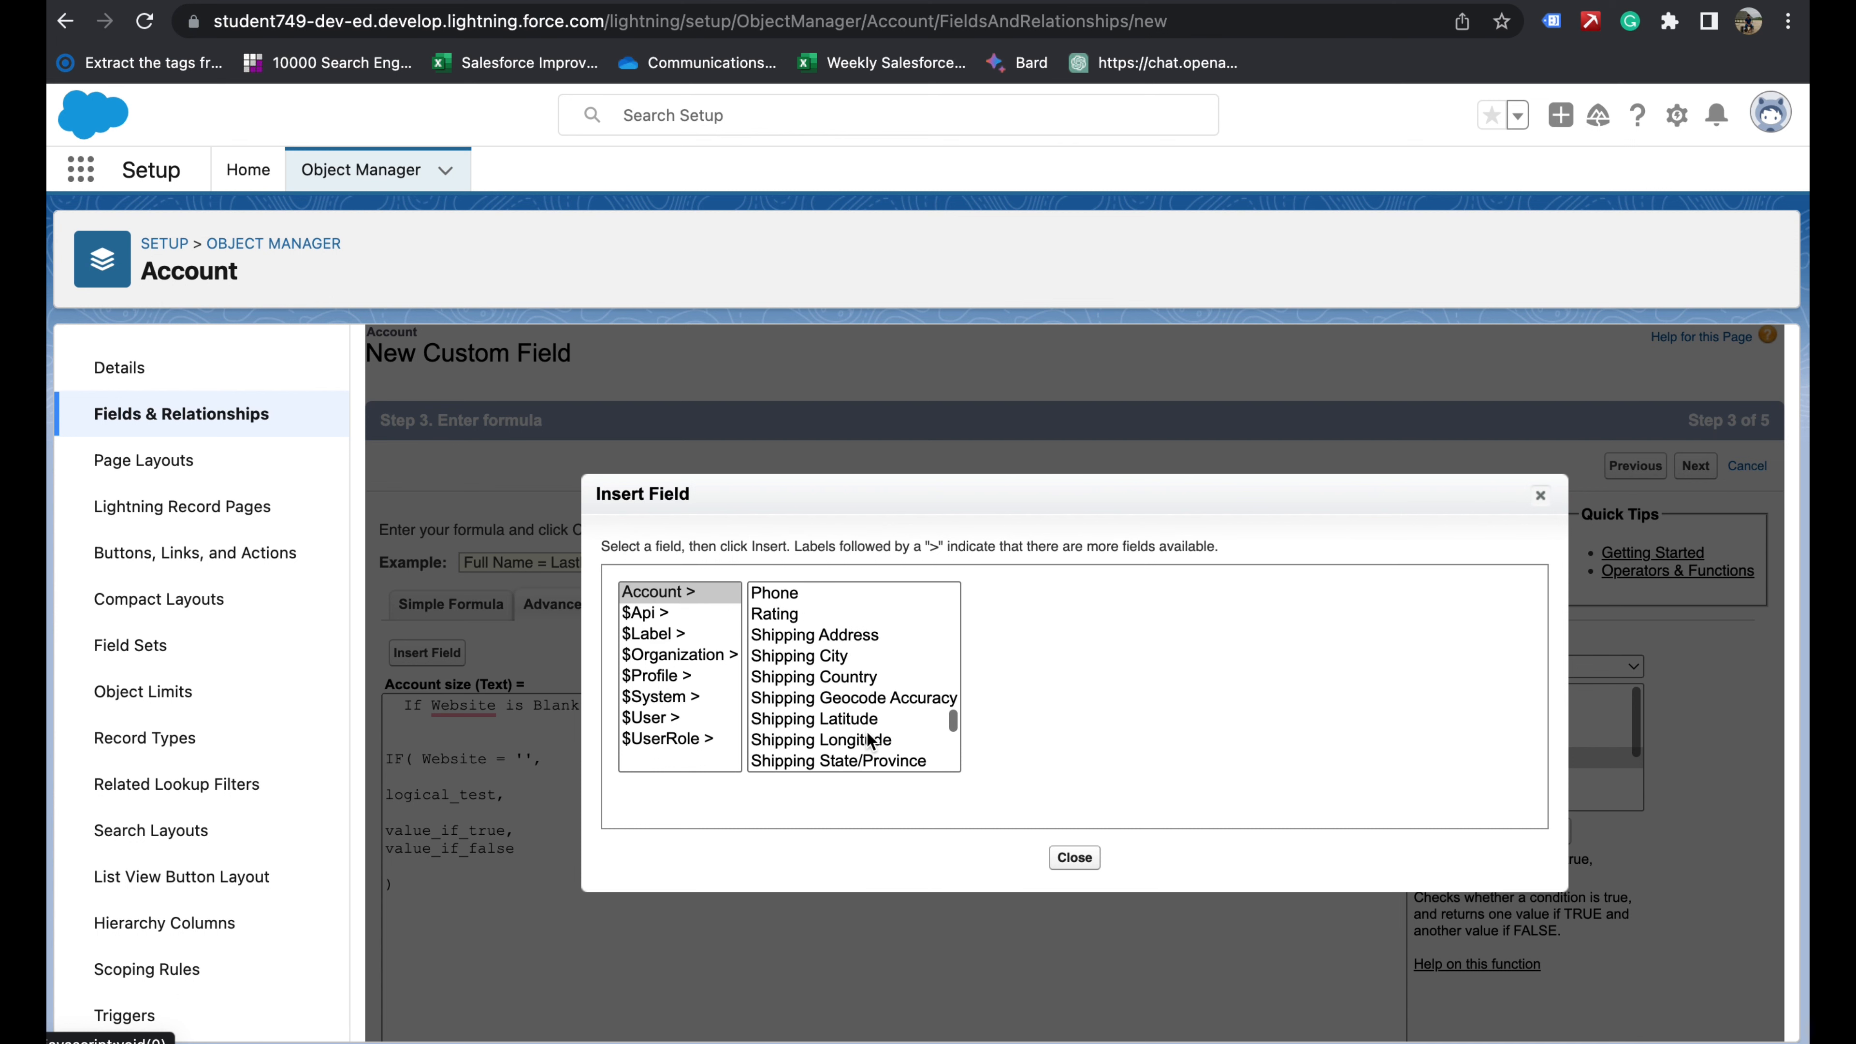
scroll(868, 740, up, 5)
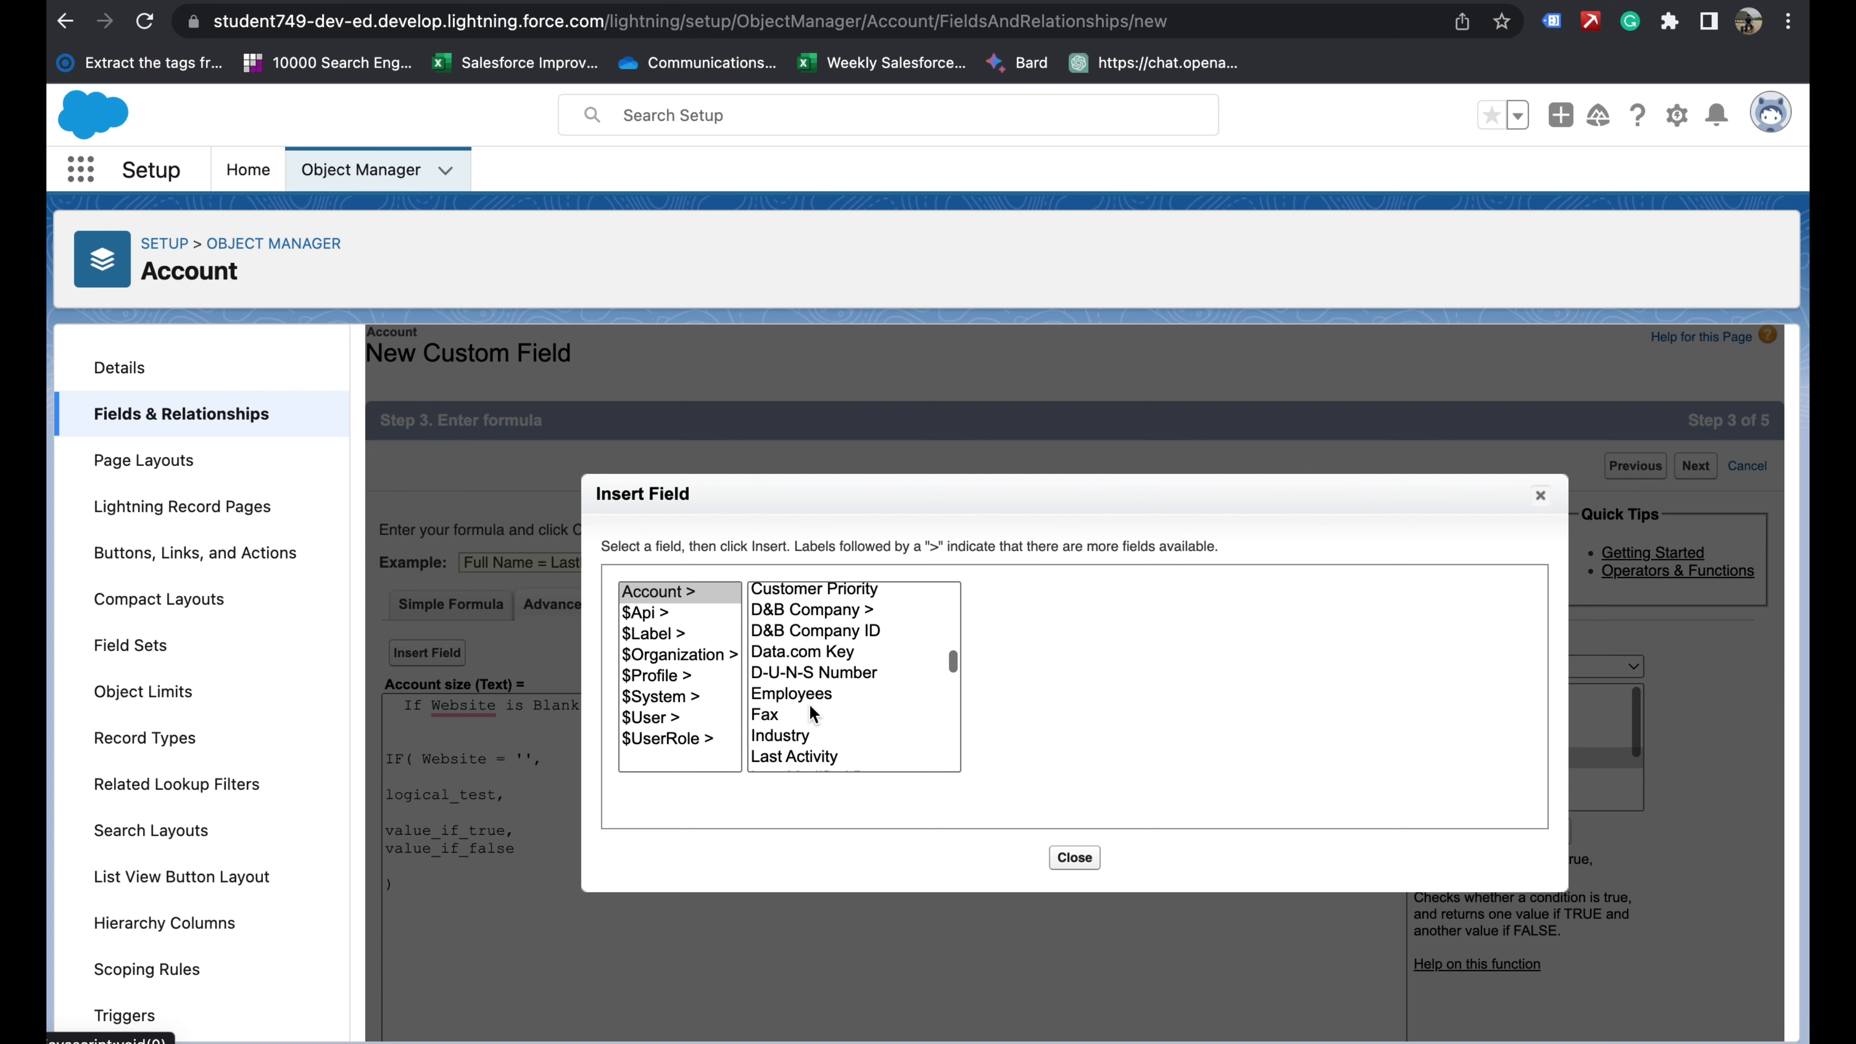
click(803, 696)
click(1065, 725)
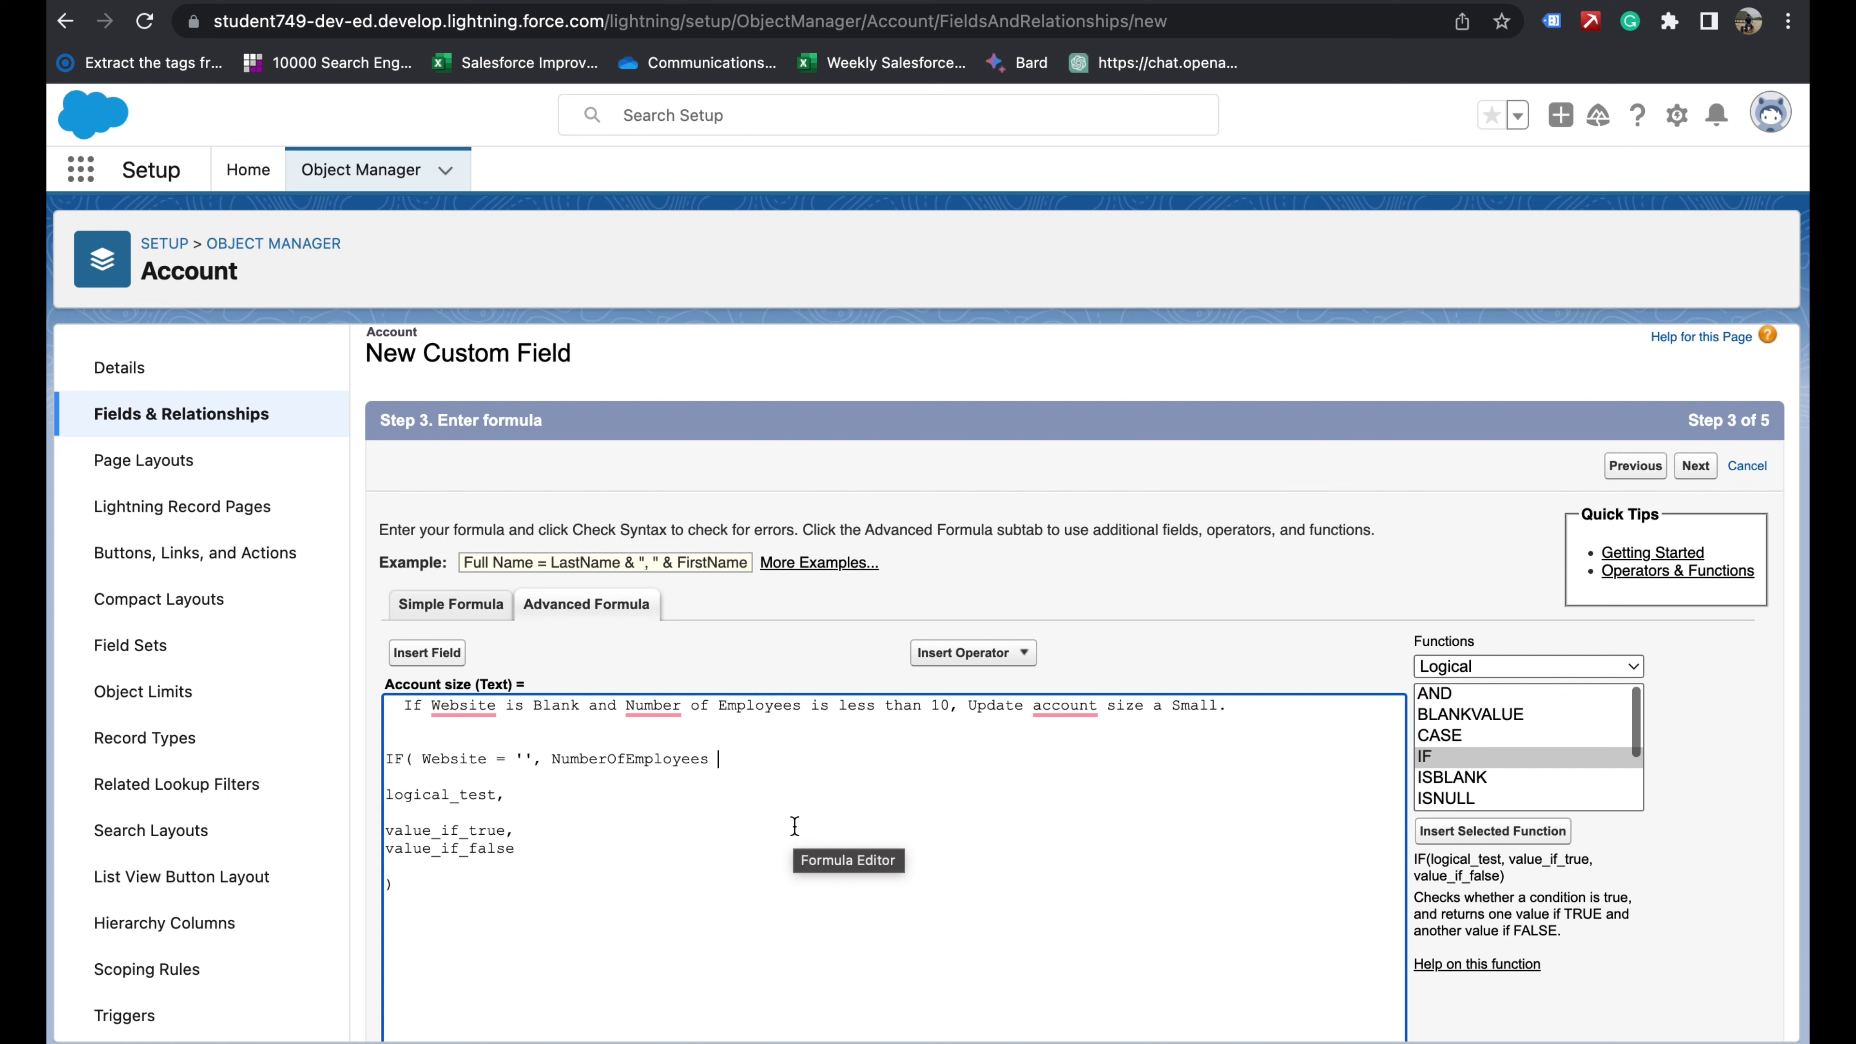
- Complete the employee condition as less than 10, followed by a comma
click(983, 658)
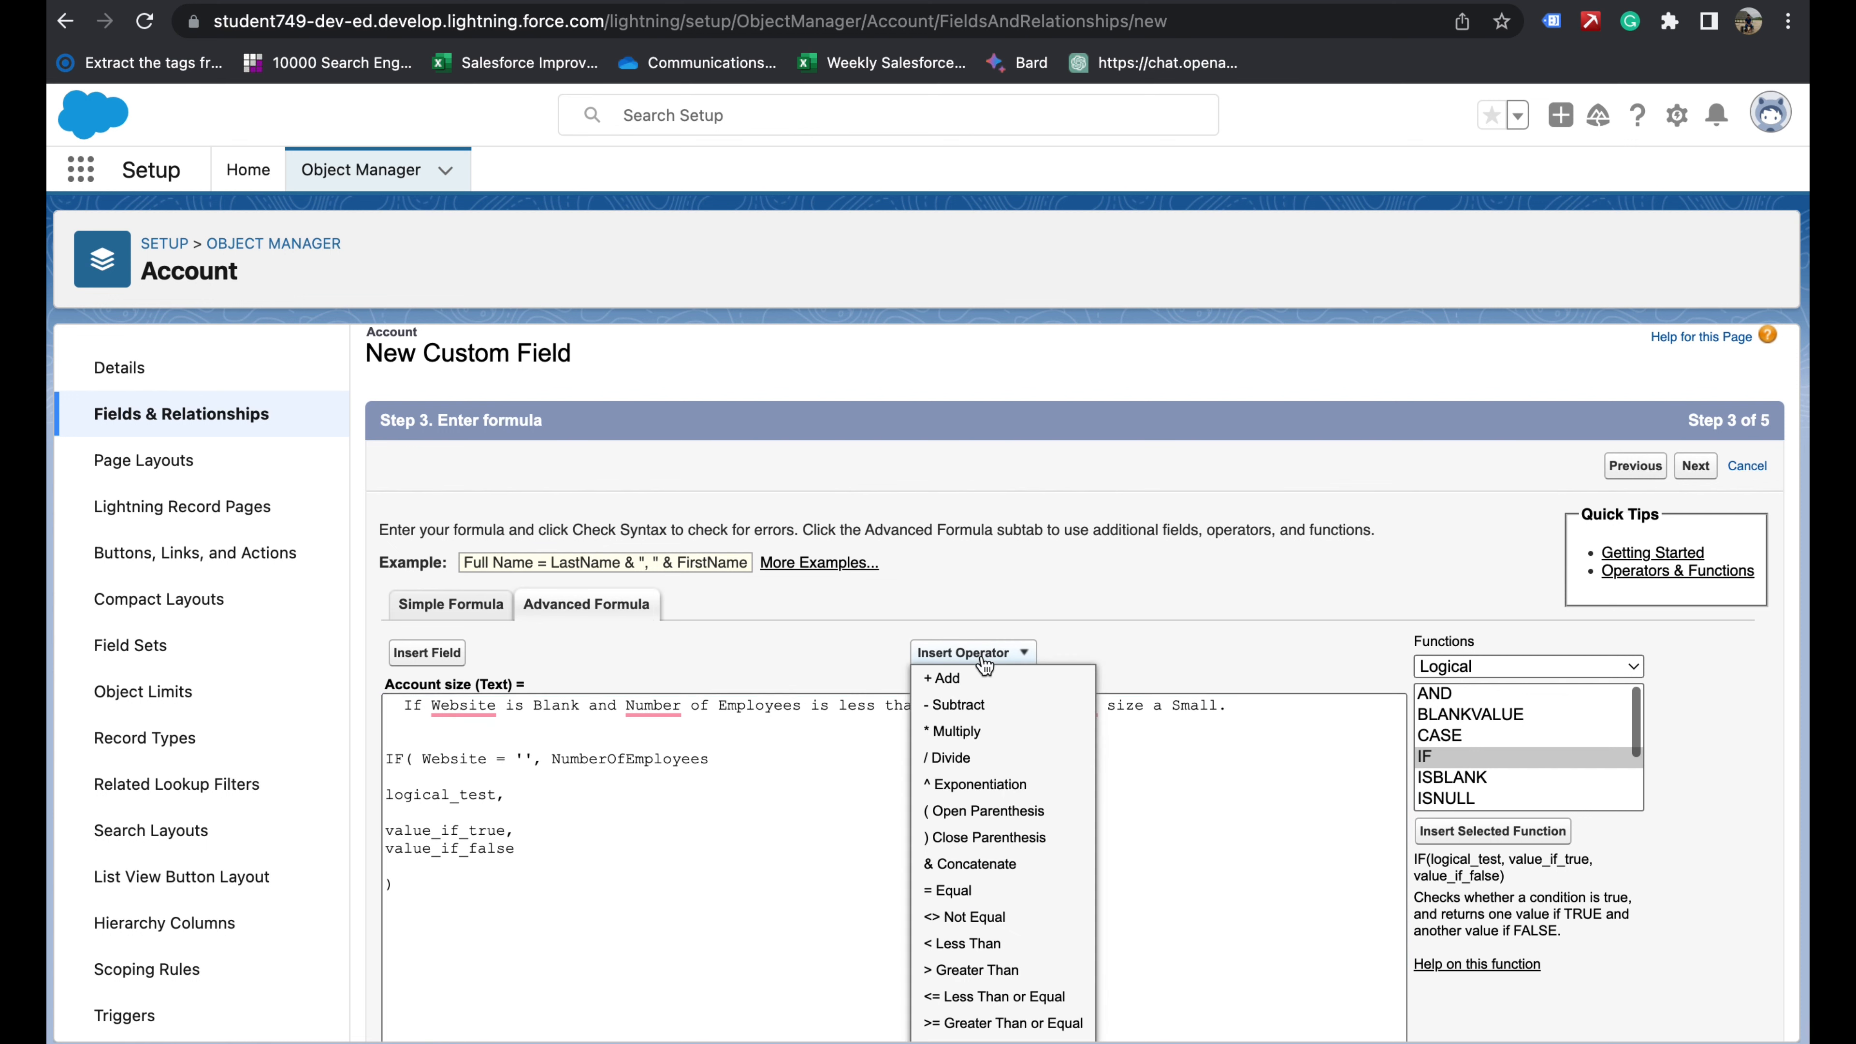
click(1020, 953)
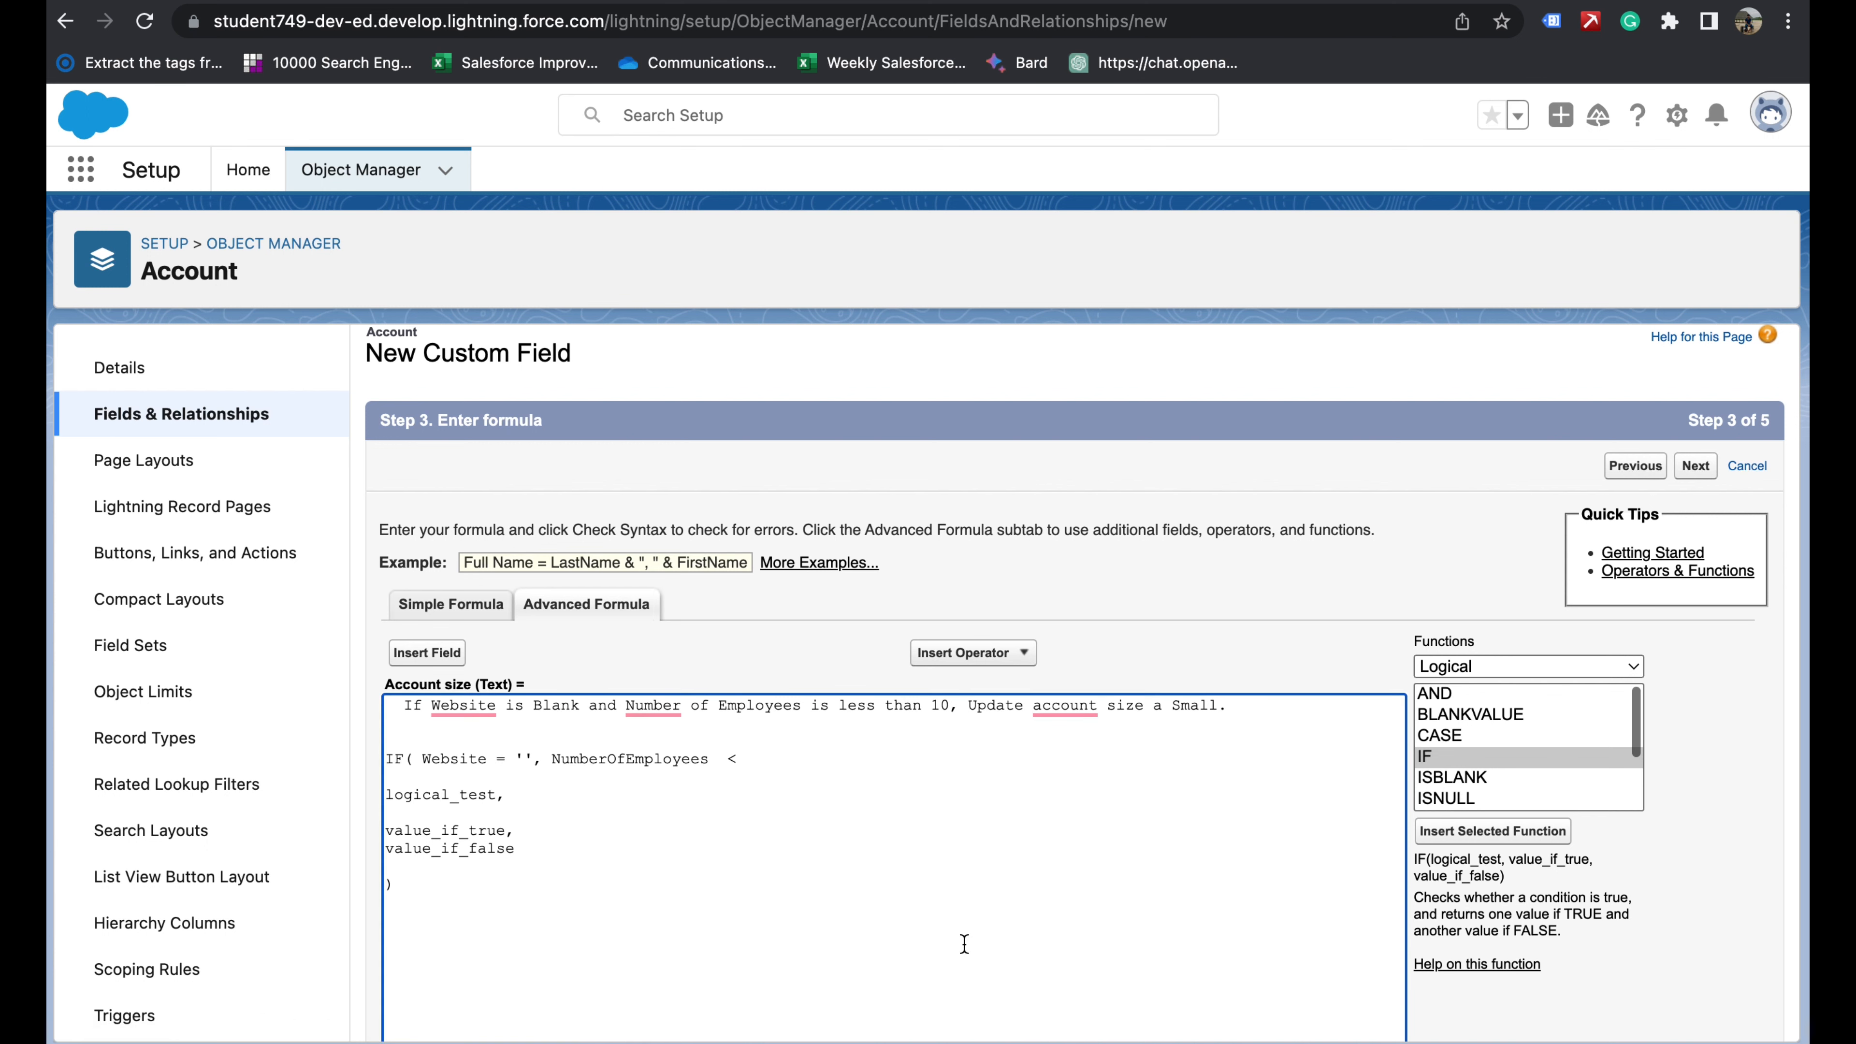
text(10)
text(,)
- Add 'SMALL' and '' as the IF results, close the formula, and delete the leftover placeholder lines below it
text(;;)
key(BackSpace)
key(BackSpace)
text('')
text(SMALL)
text(,'')
text())
drag(404, 885, 381, 797)
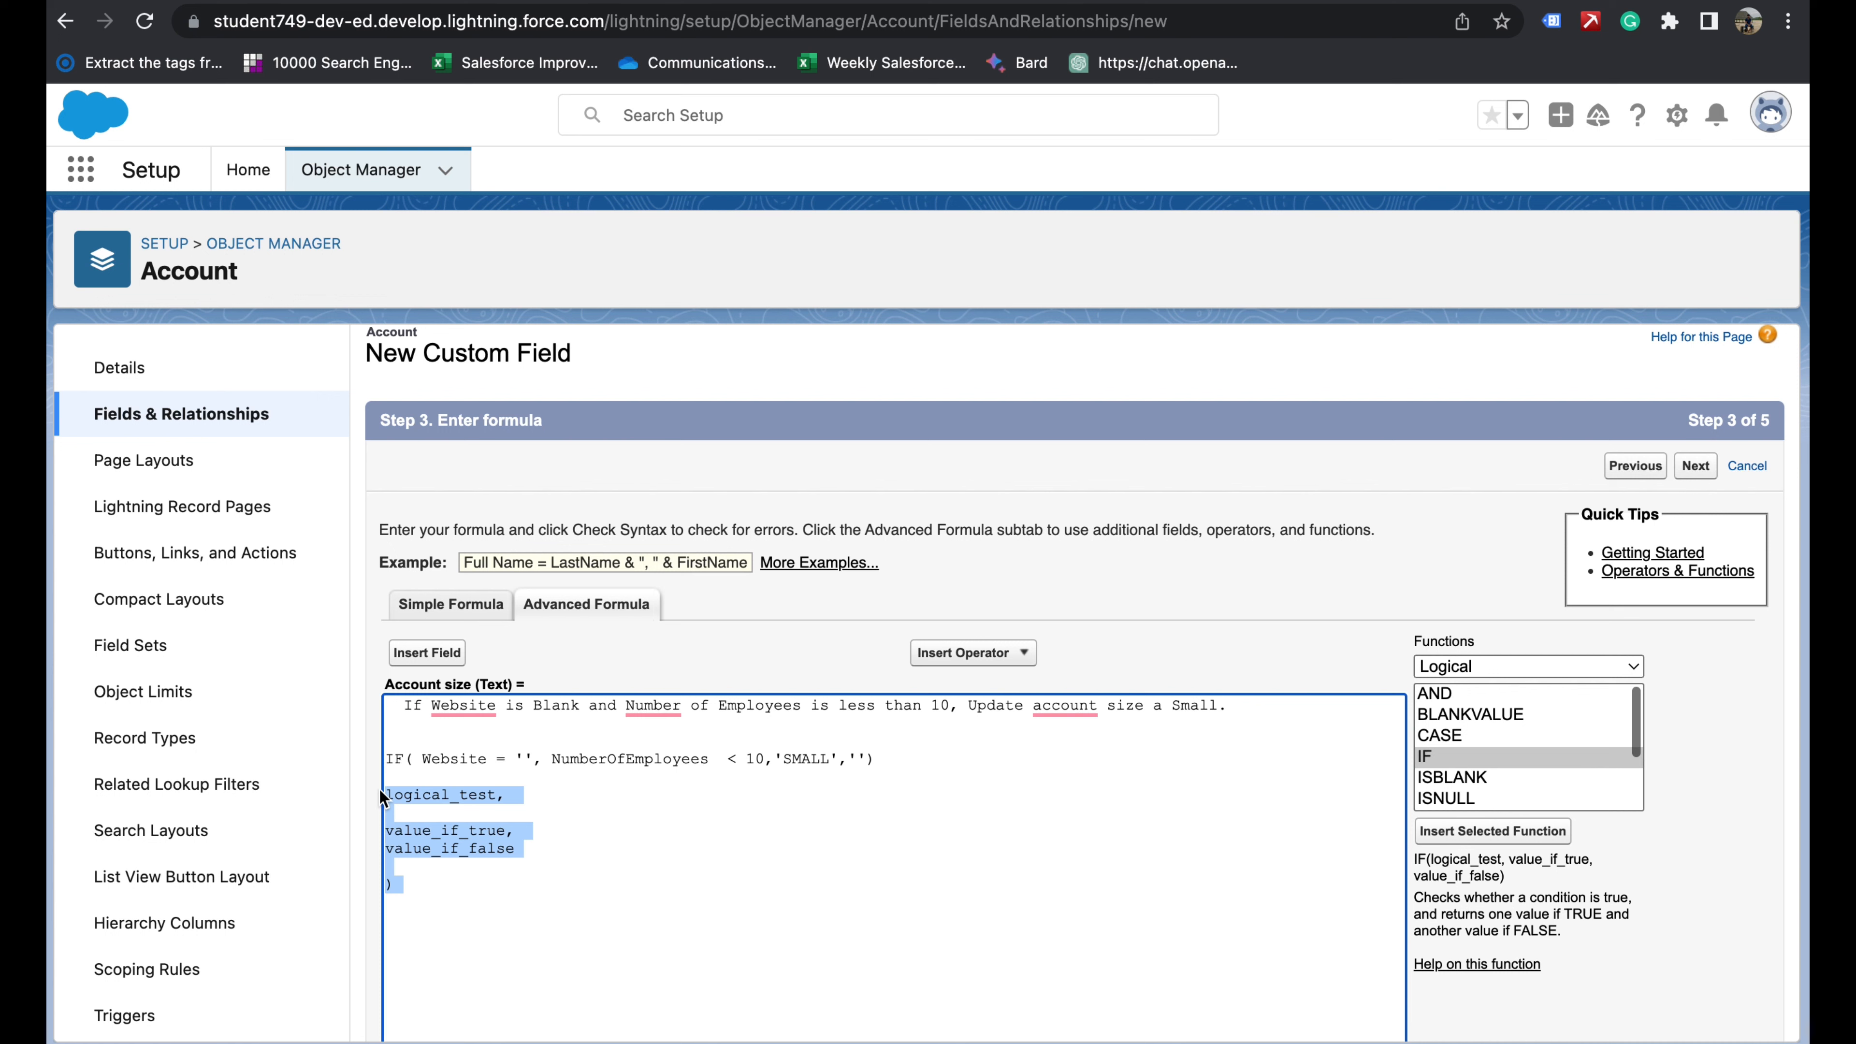
key(BackSpace)
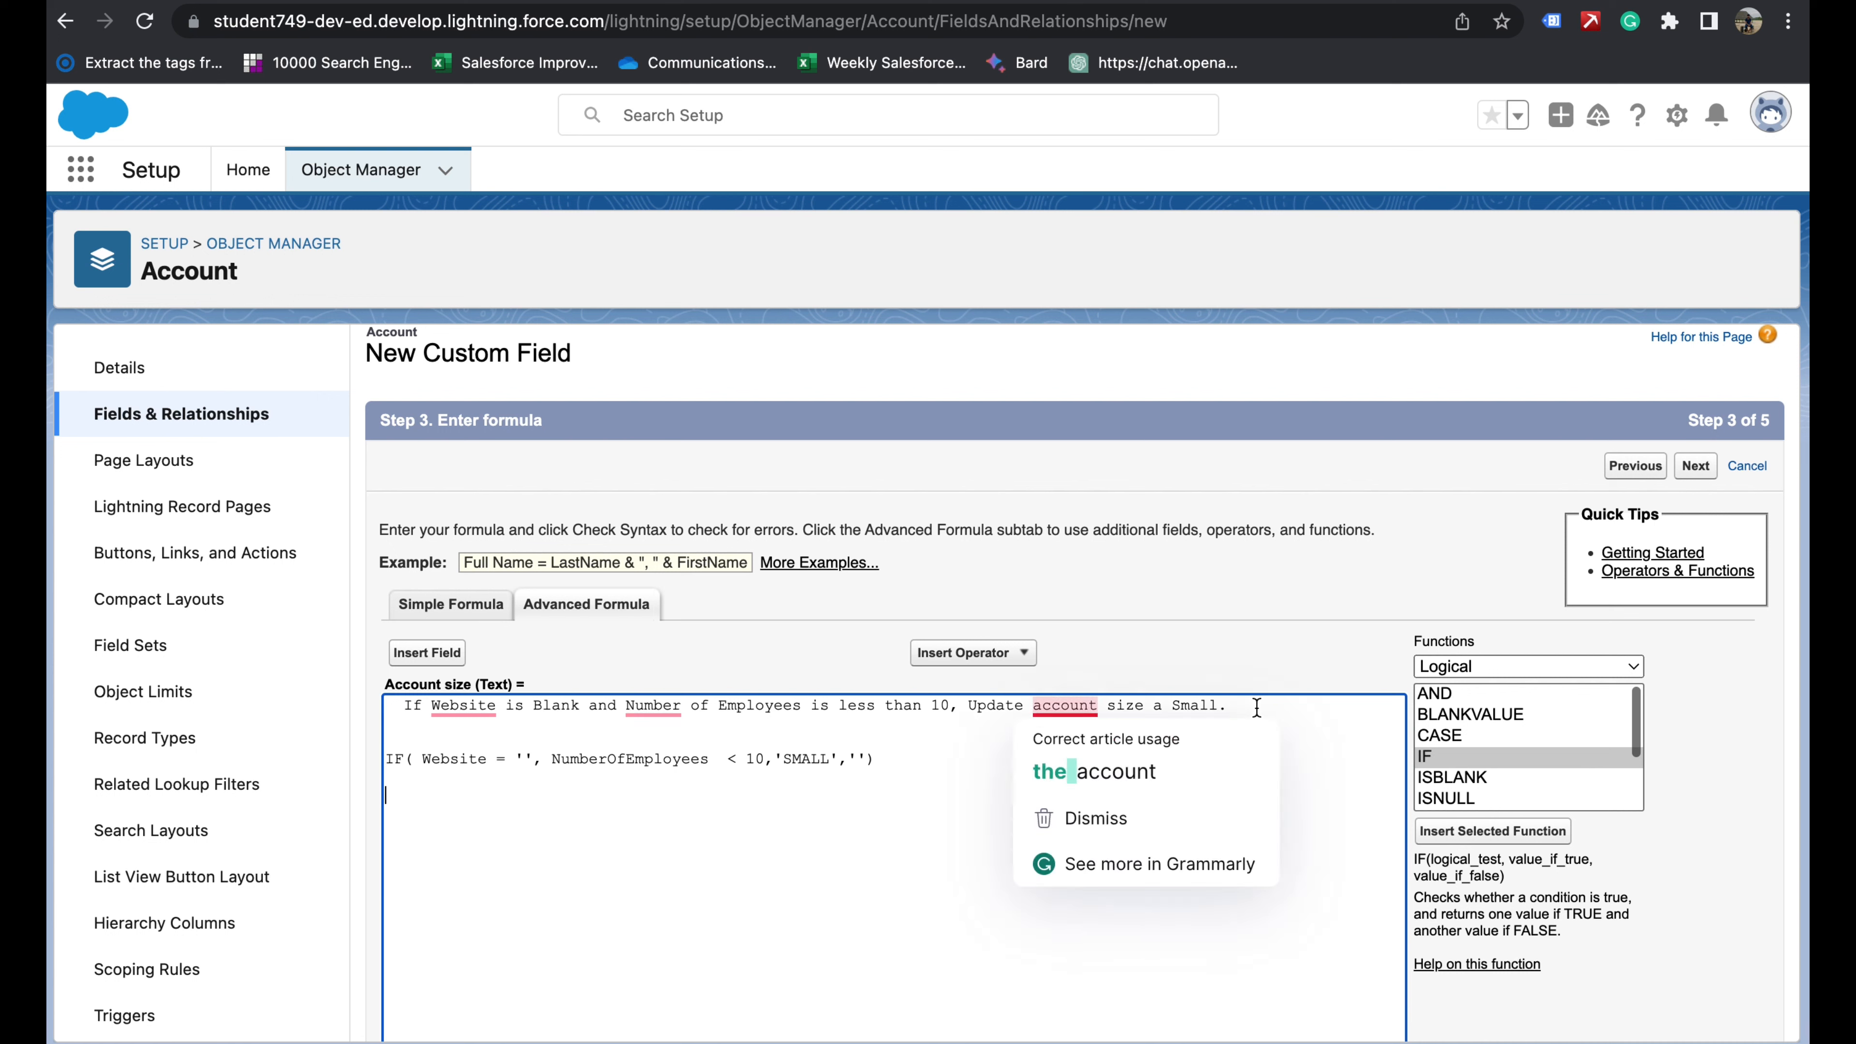
click(1241, 707)
shift+click(394, 708)
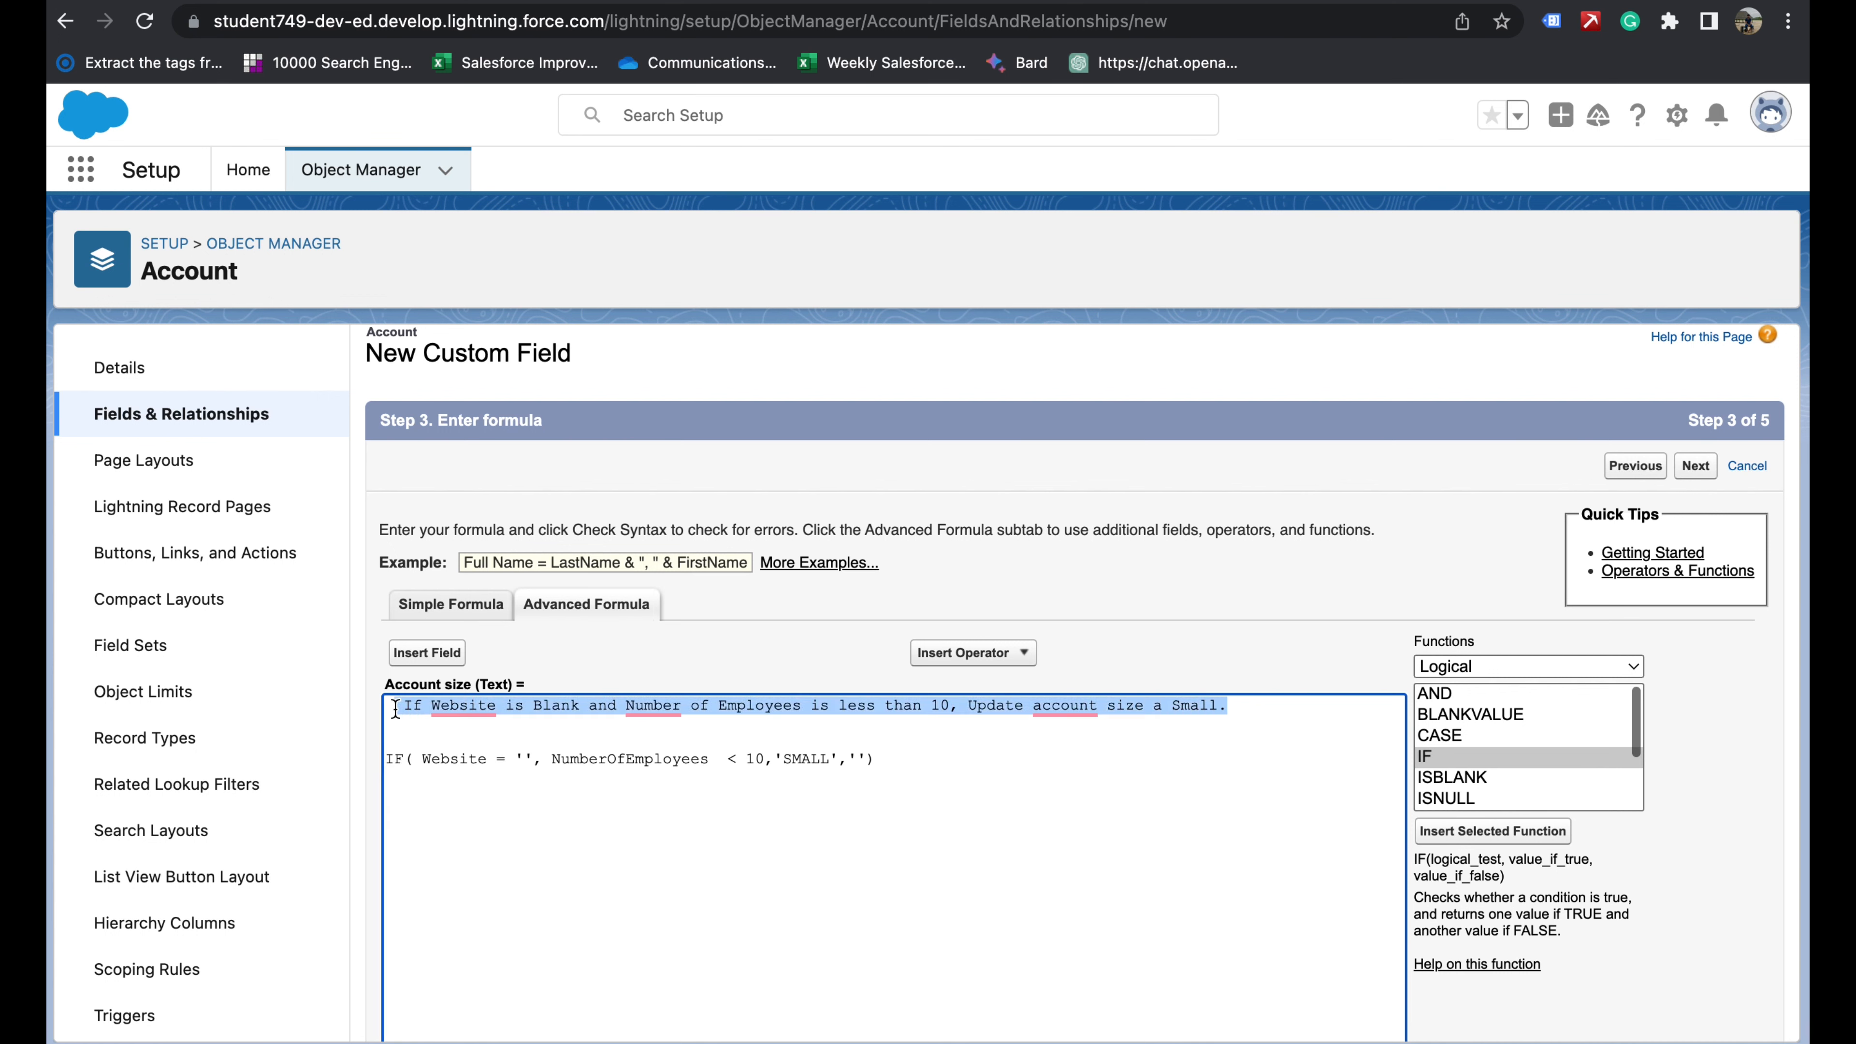
click(1059, 803)
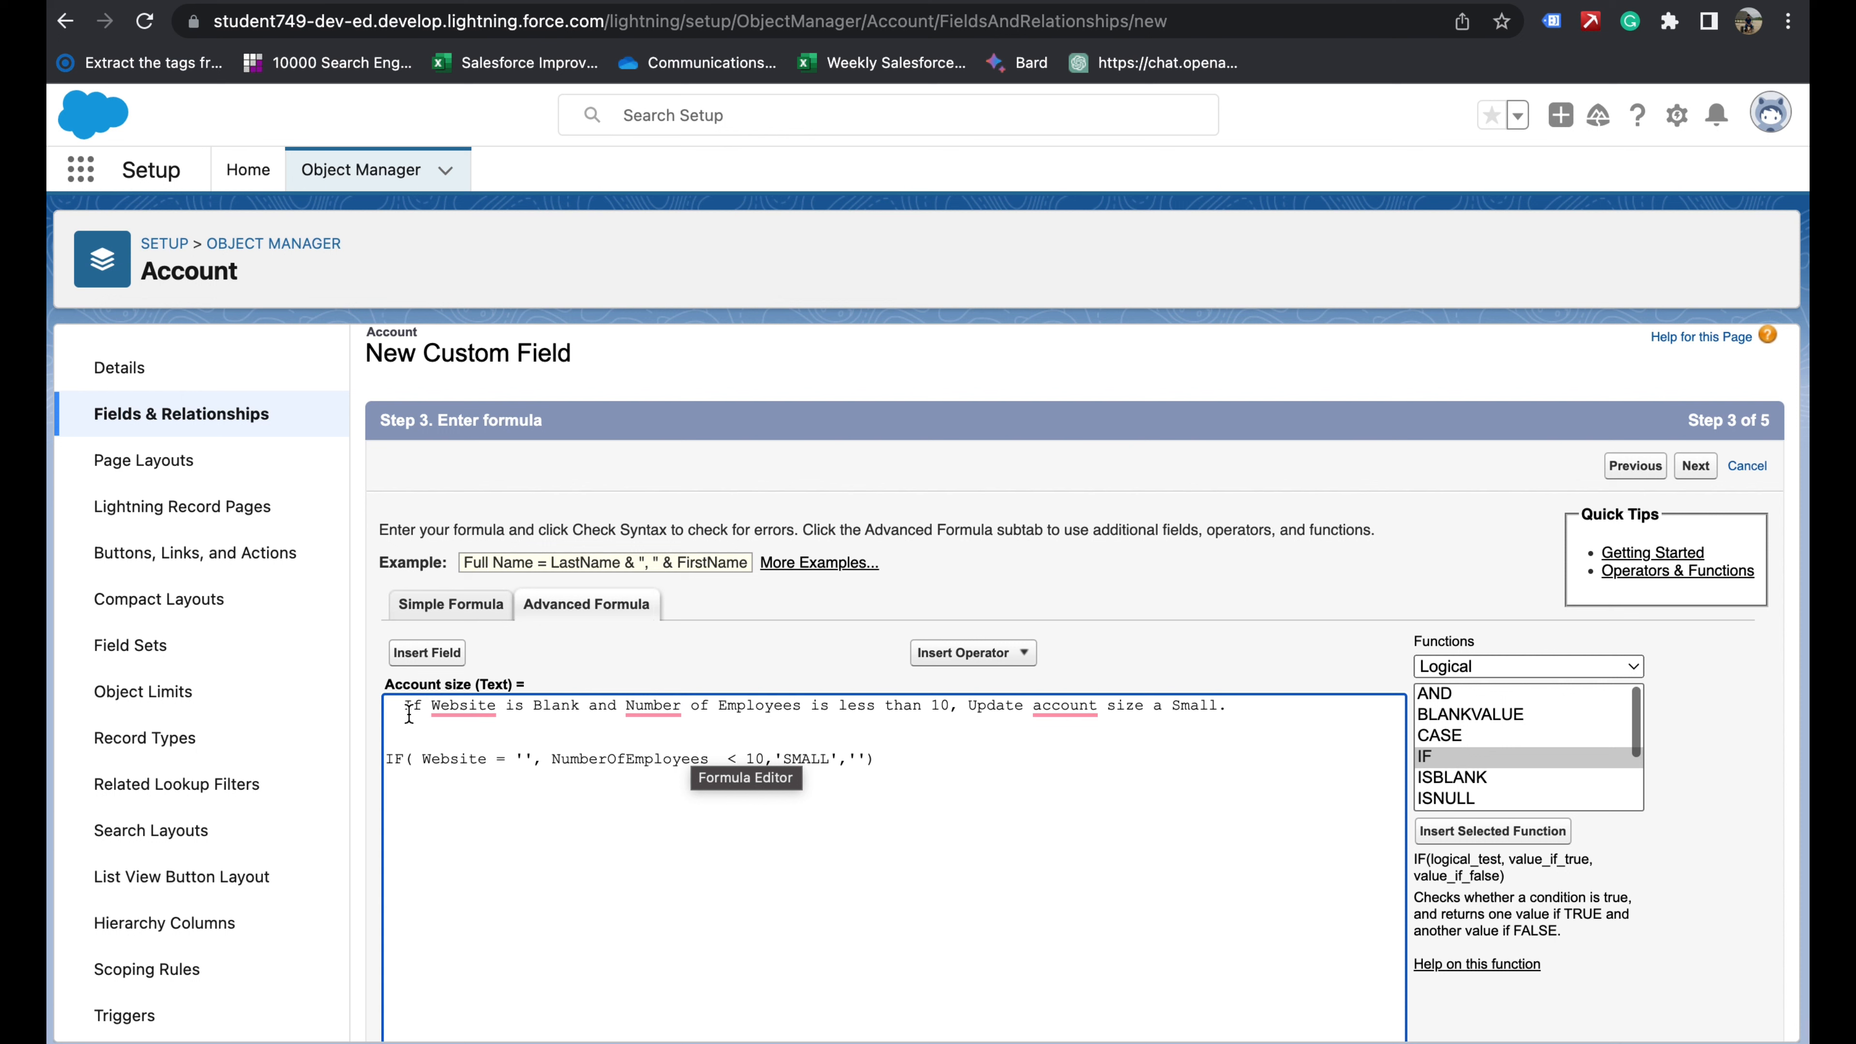
mouse_move(441, 708)
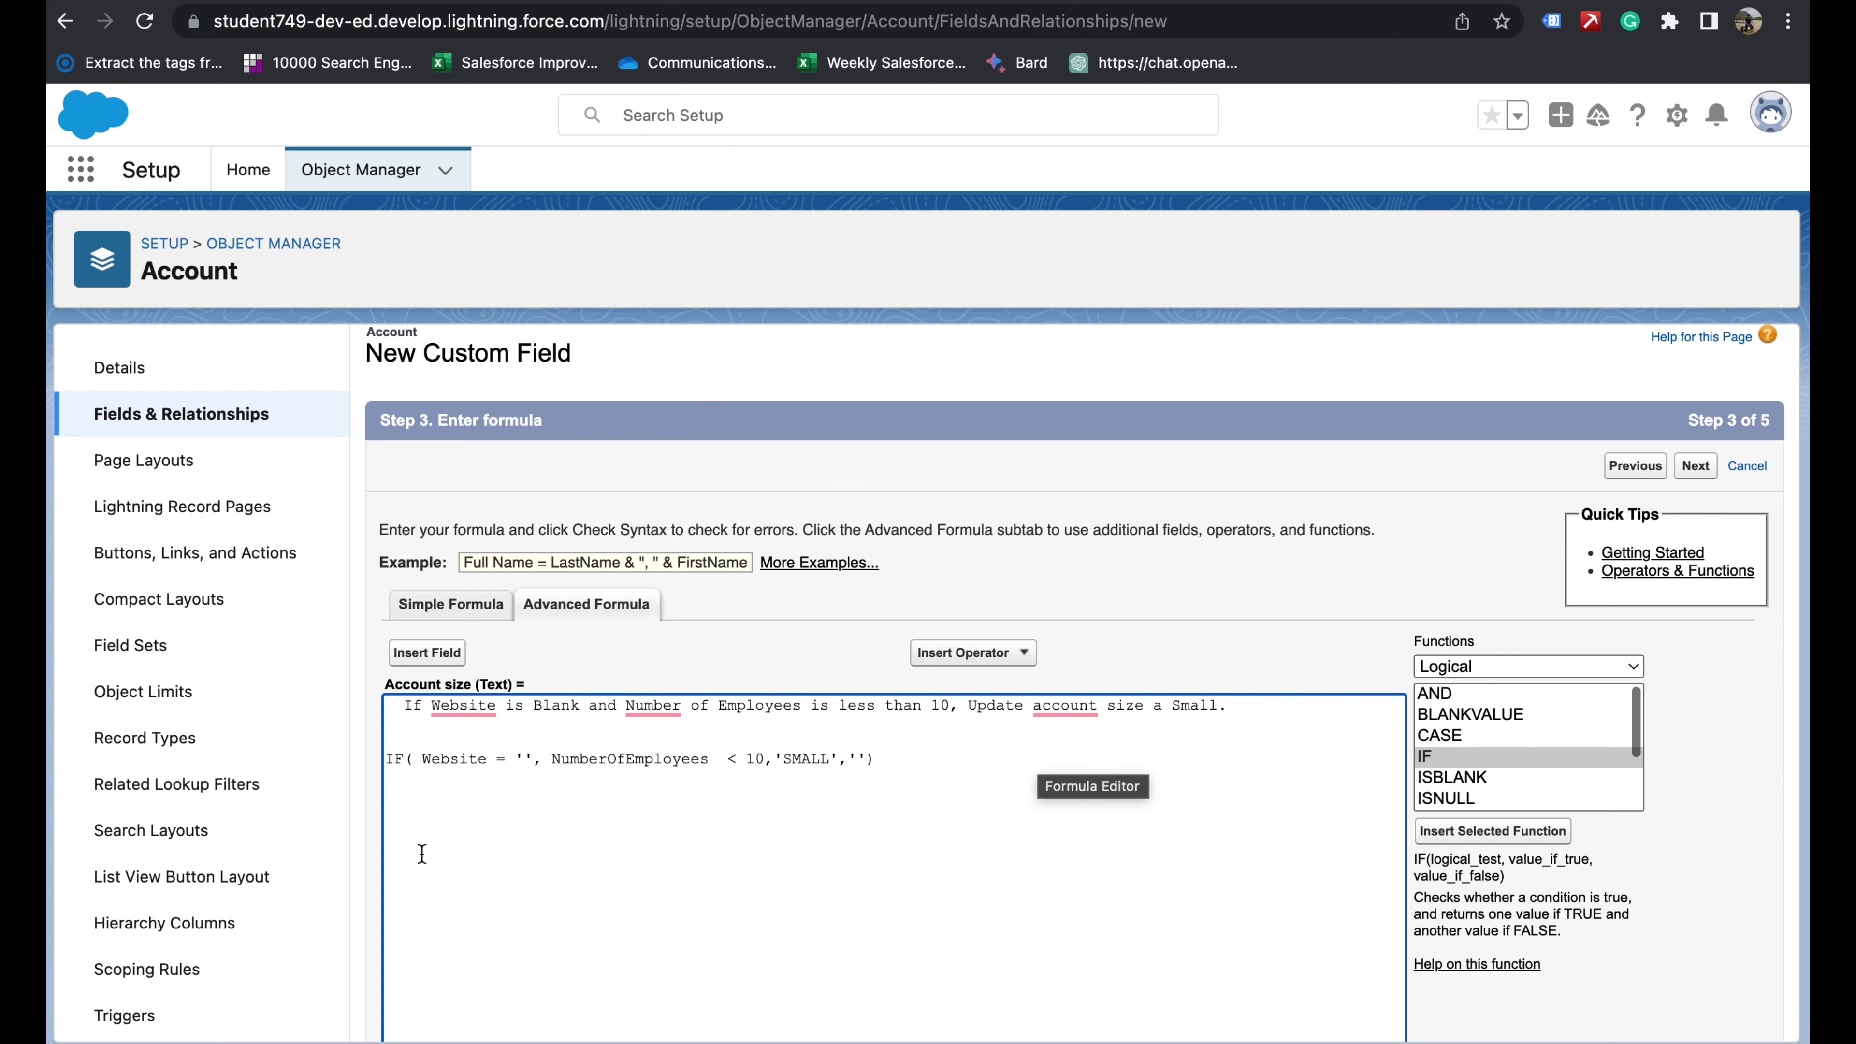
- Insert the AND function on its own line after the IF opening parenthesis and remove its placeholder arguments
click(421, 759)
key(Return)
key(Return)
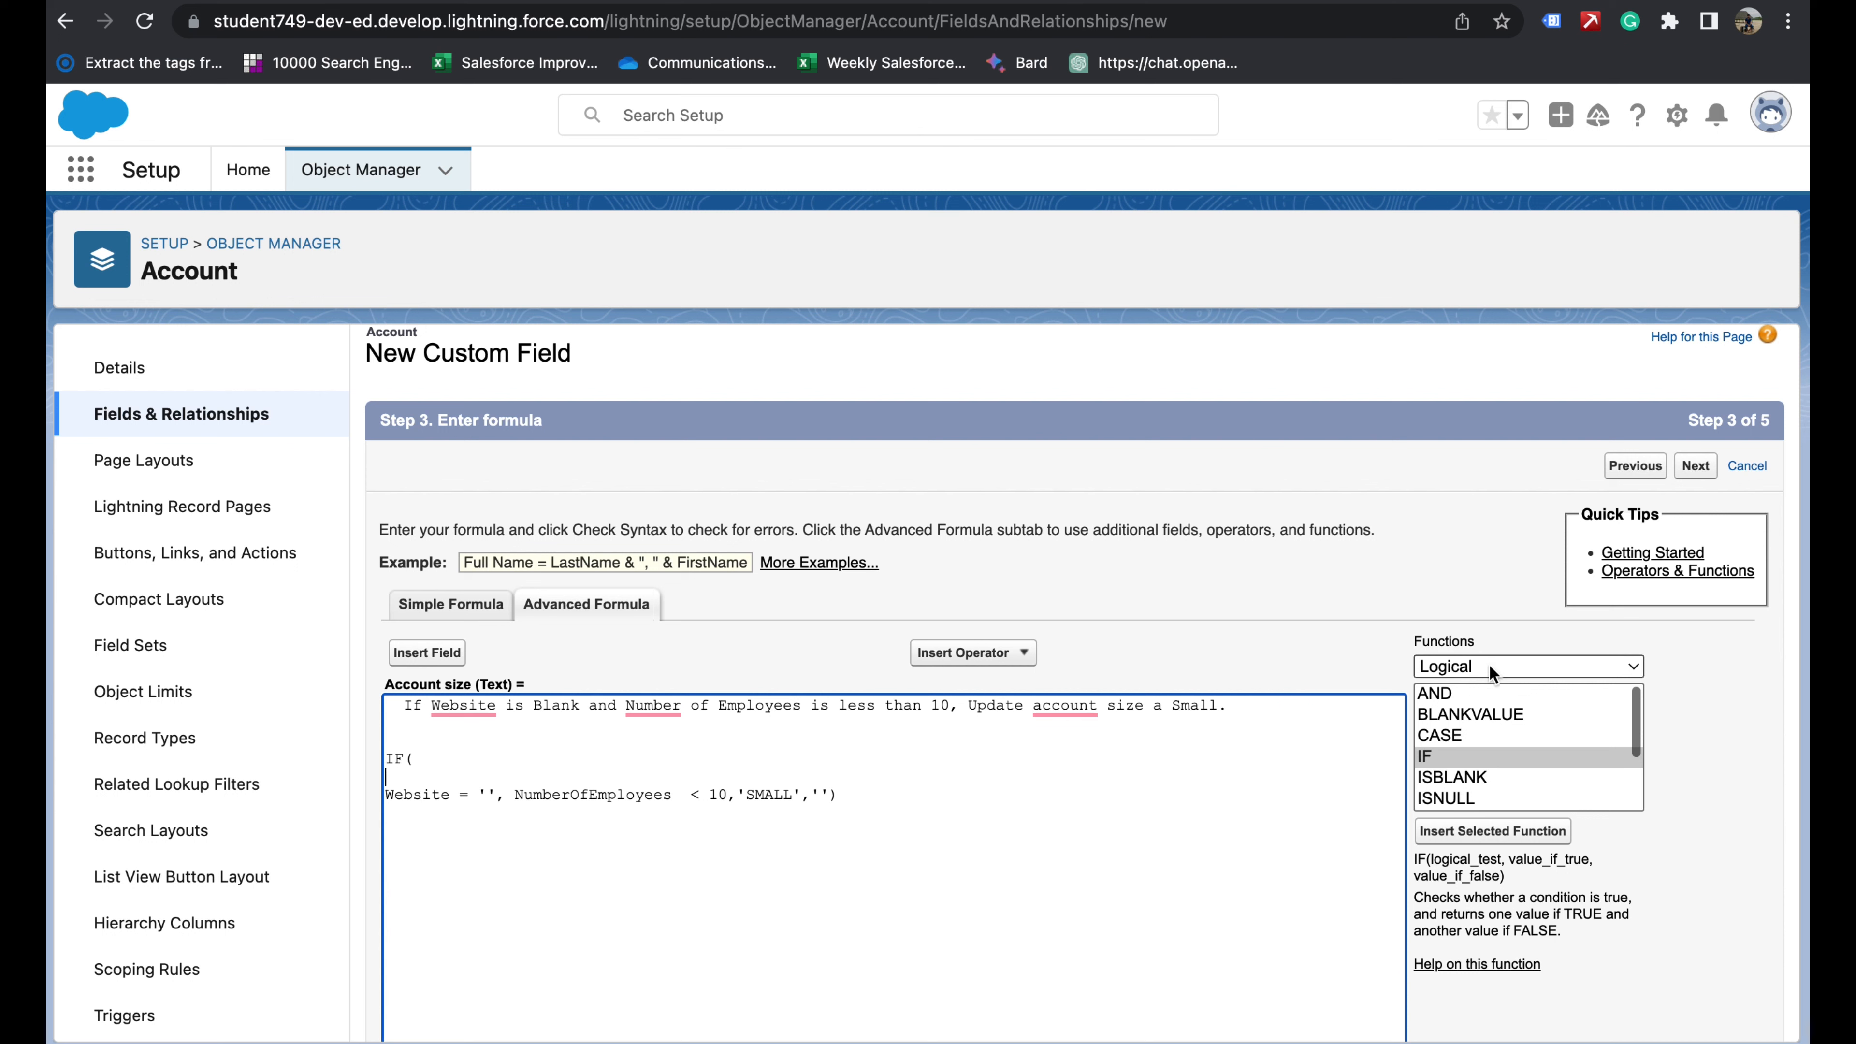
click(1448, 699)
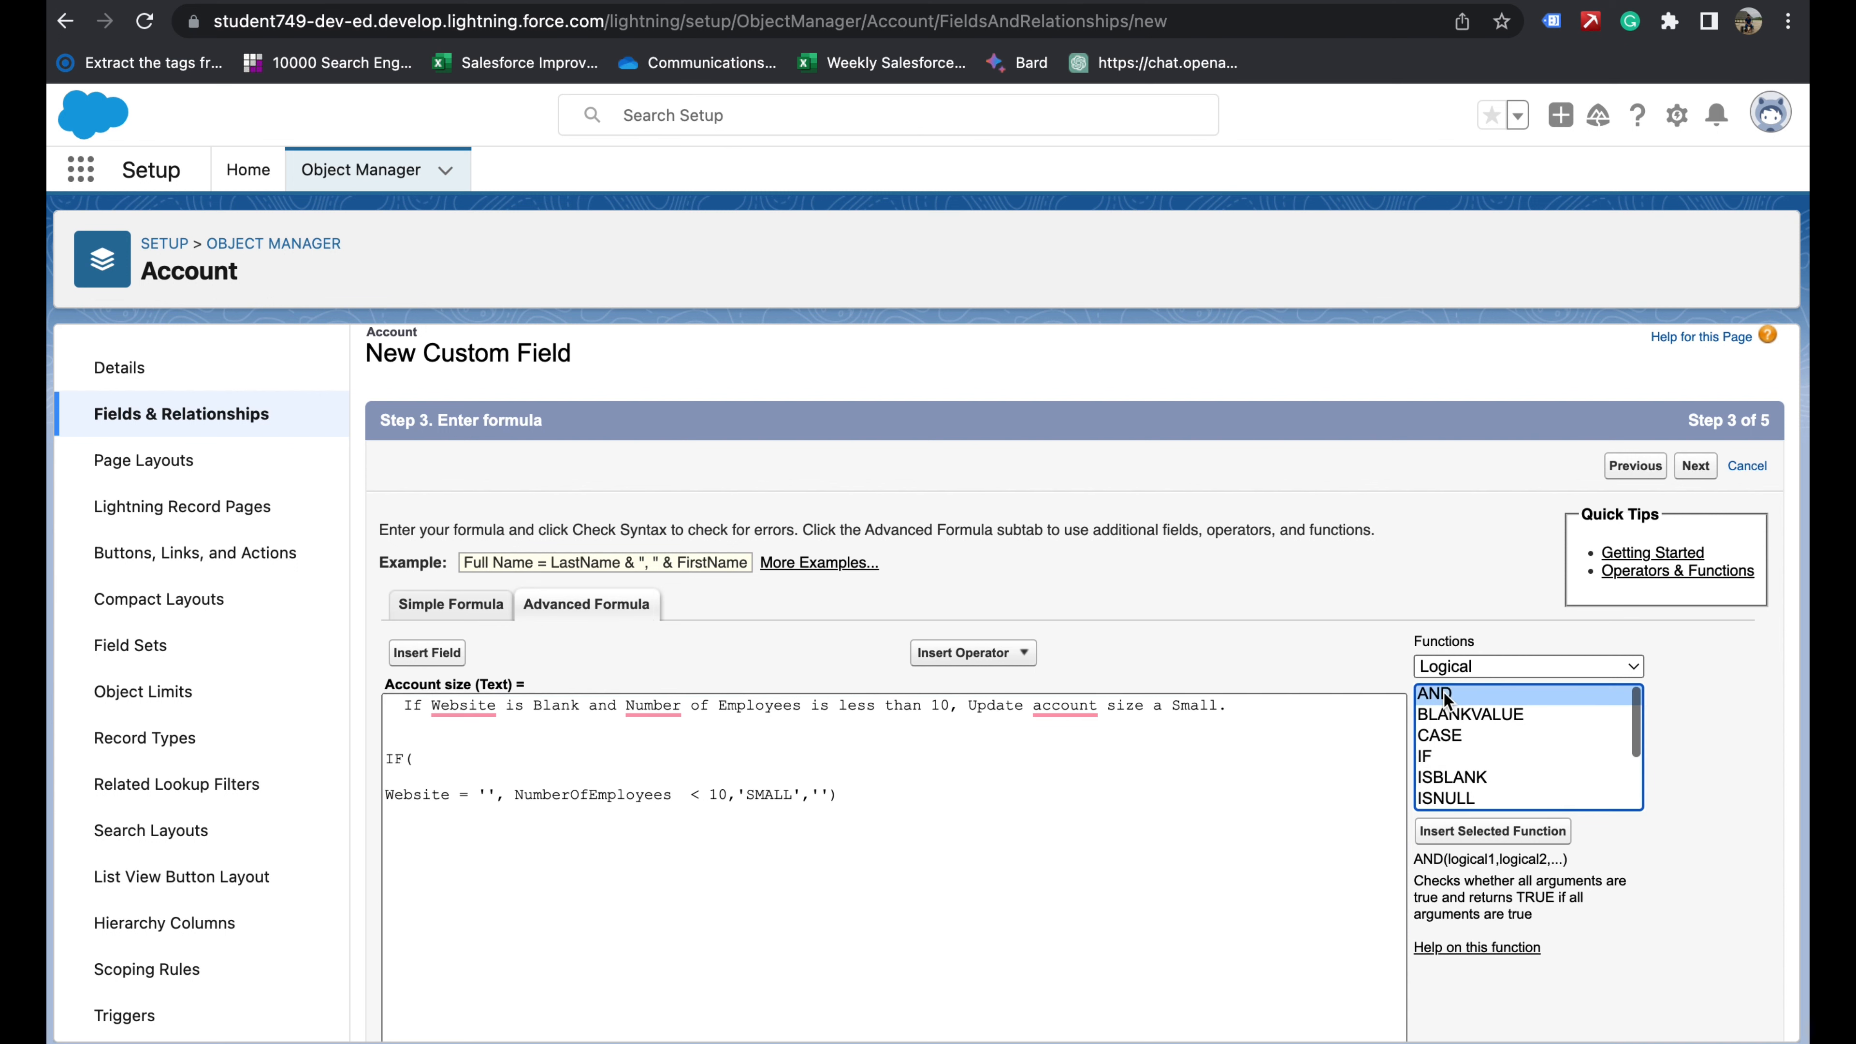
click(1464, 833)
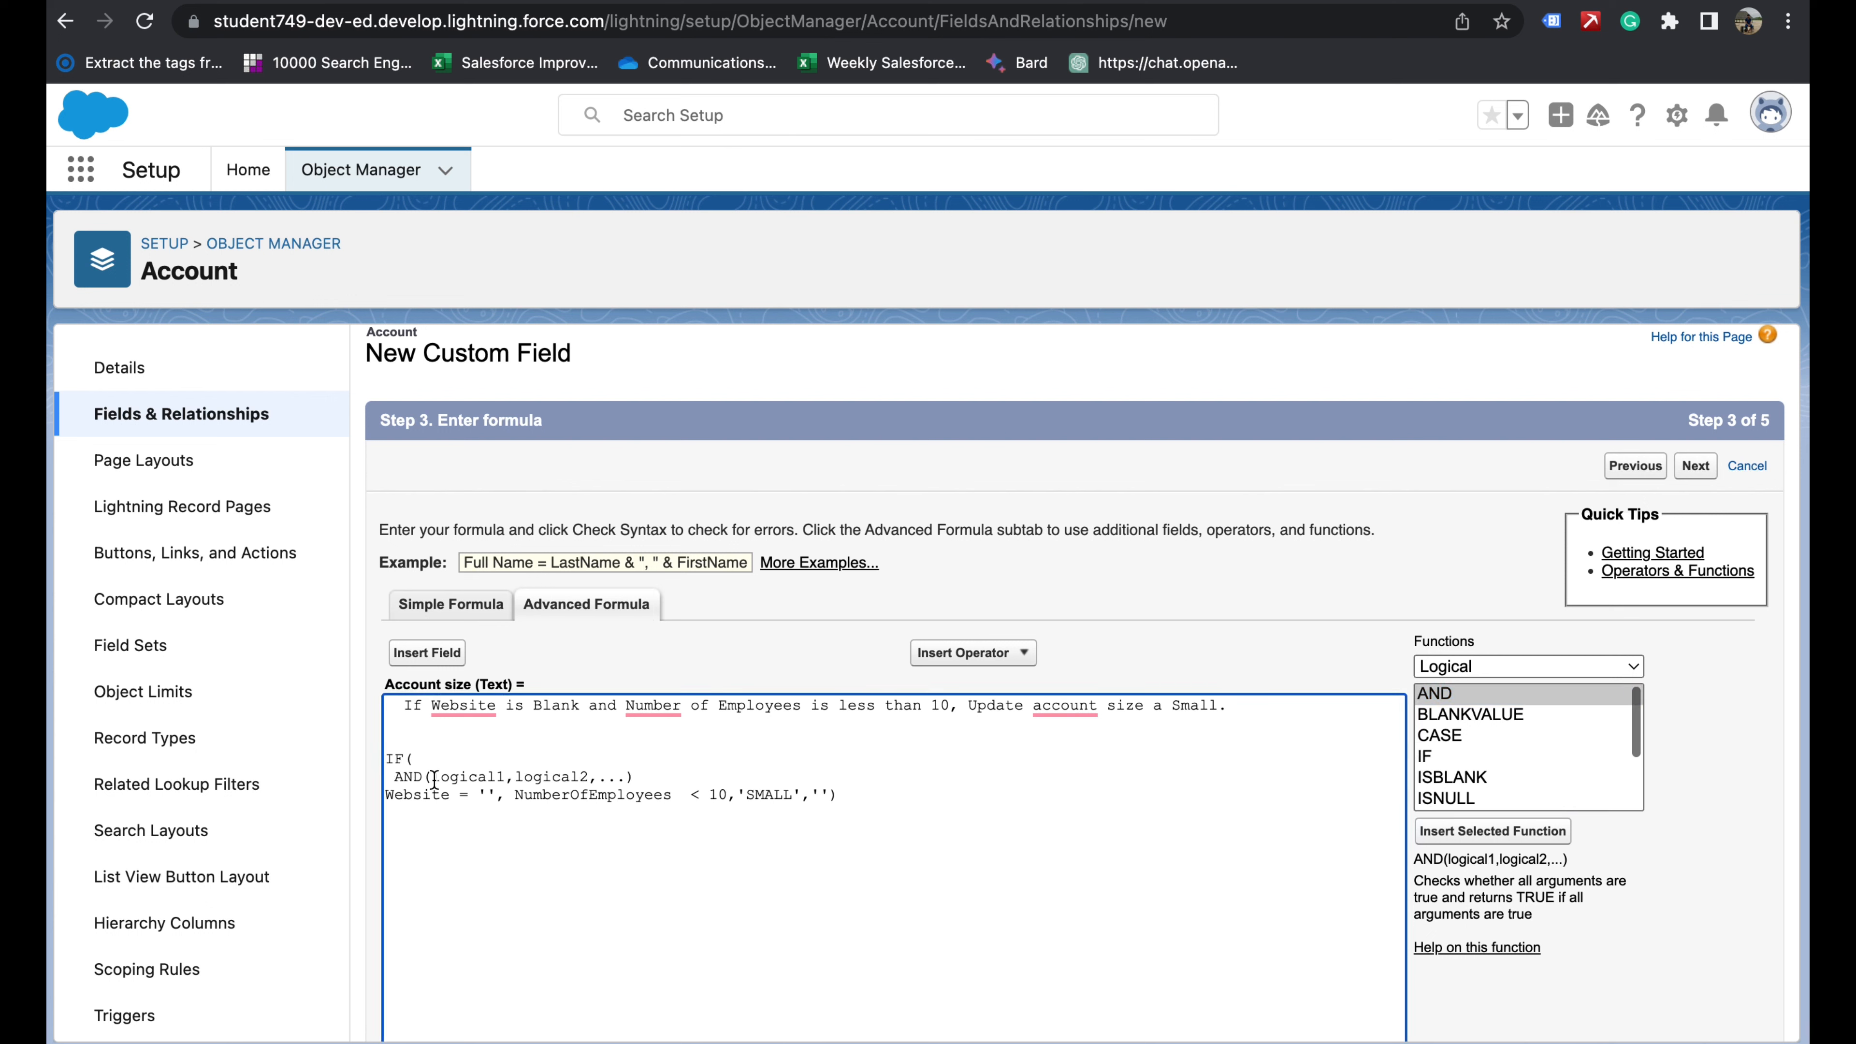
drag(434, 778, 630, 776)
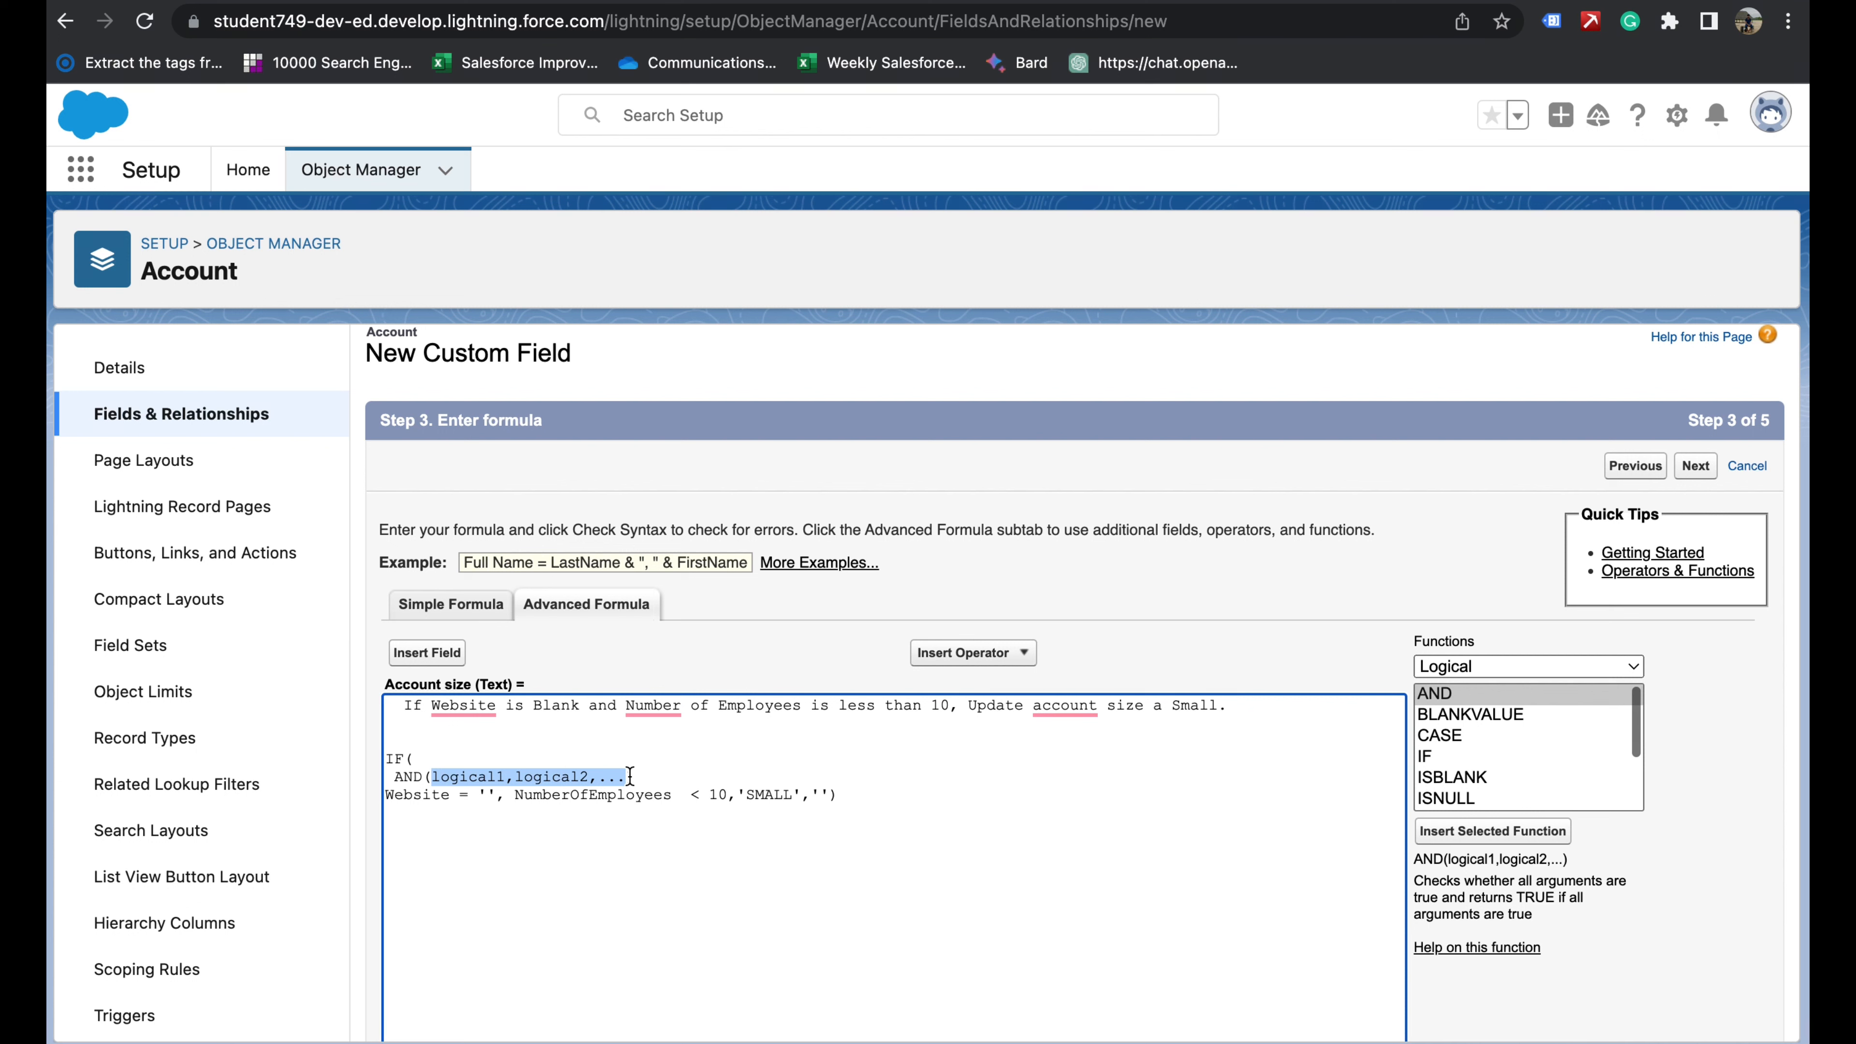
key(BackSpace)
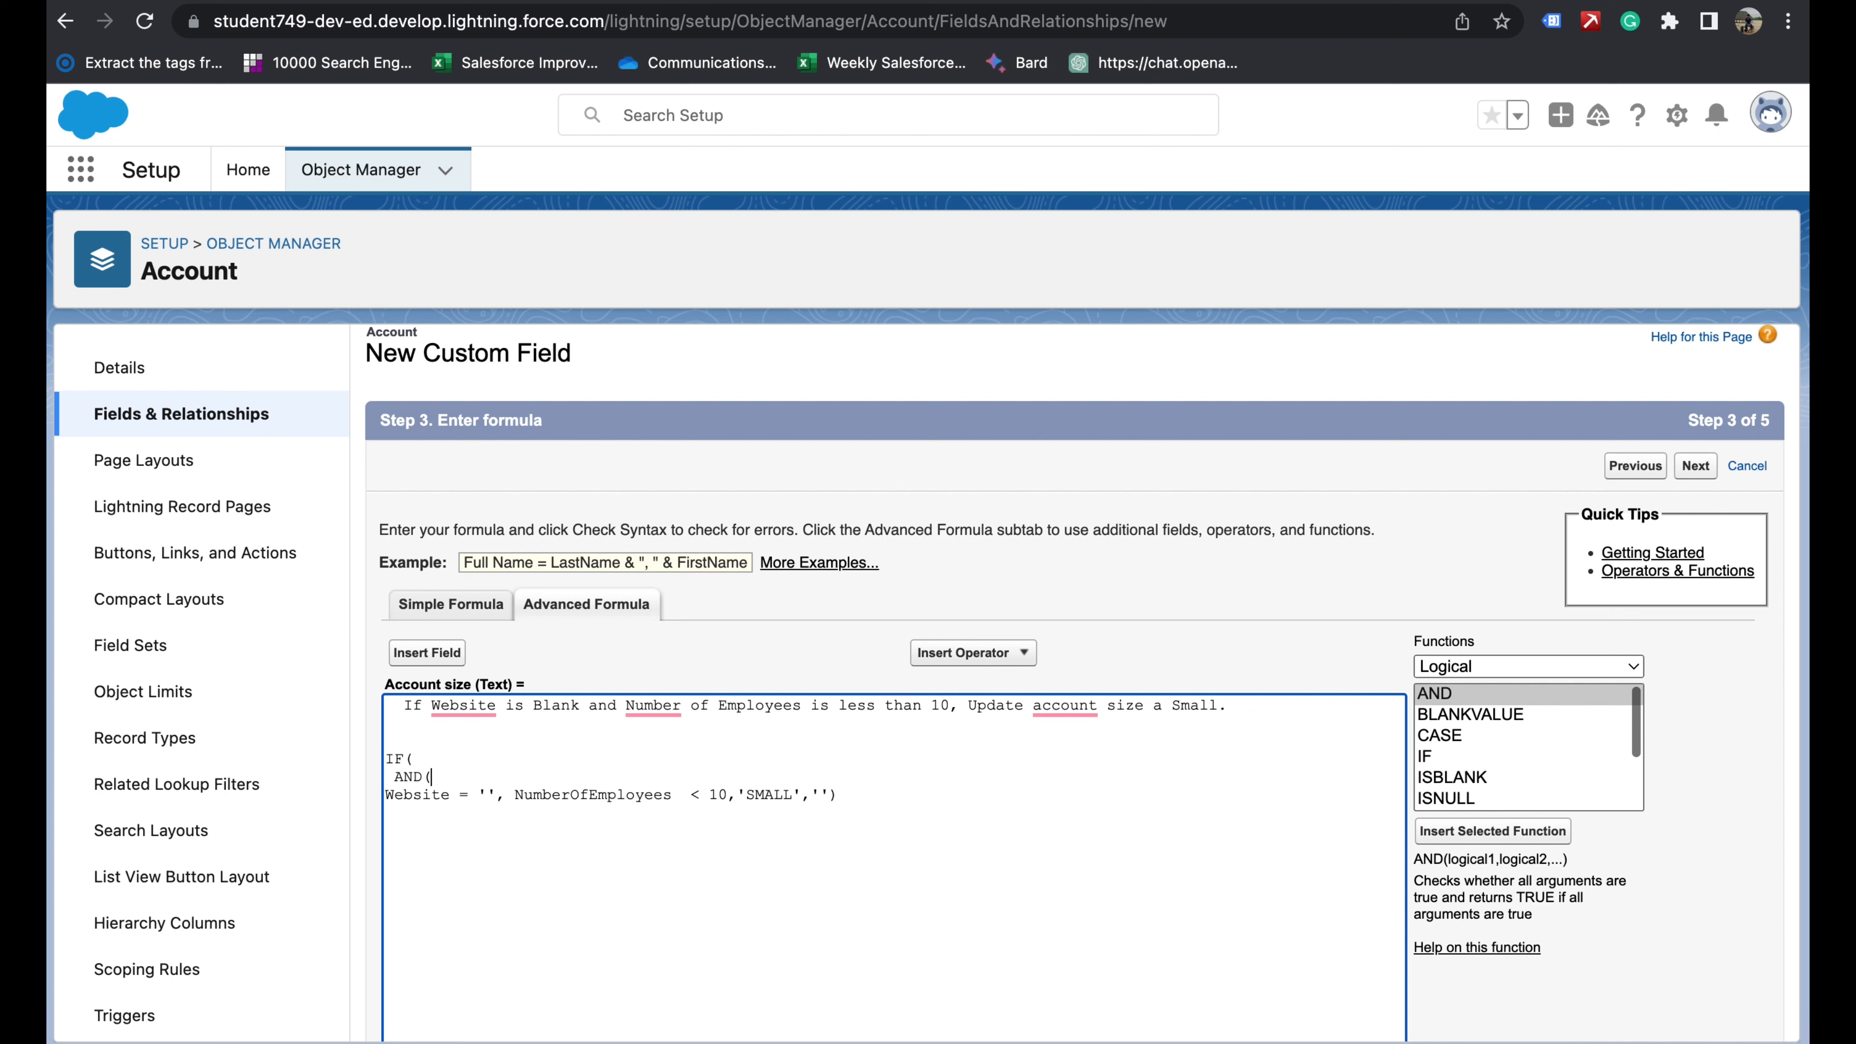
- Close the AND function after the less-than-10 employee condition and move the 'SMALL' and '' results onto a separate line below
click(856, 802)
text())
key(BackSpace)
click(730, 795)
text())
key(Return)
key(Return)
- Delete the requirement sentence and blank line above the IF formula, and check the formula's syntax
drag(499, 795, 476, 796)
drag(1262, 731, 533, 683)
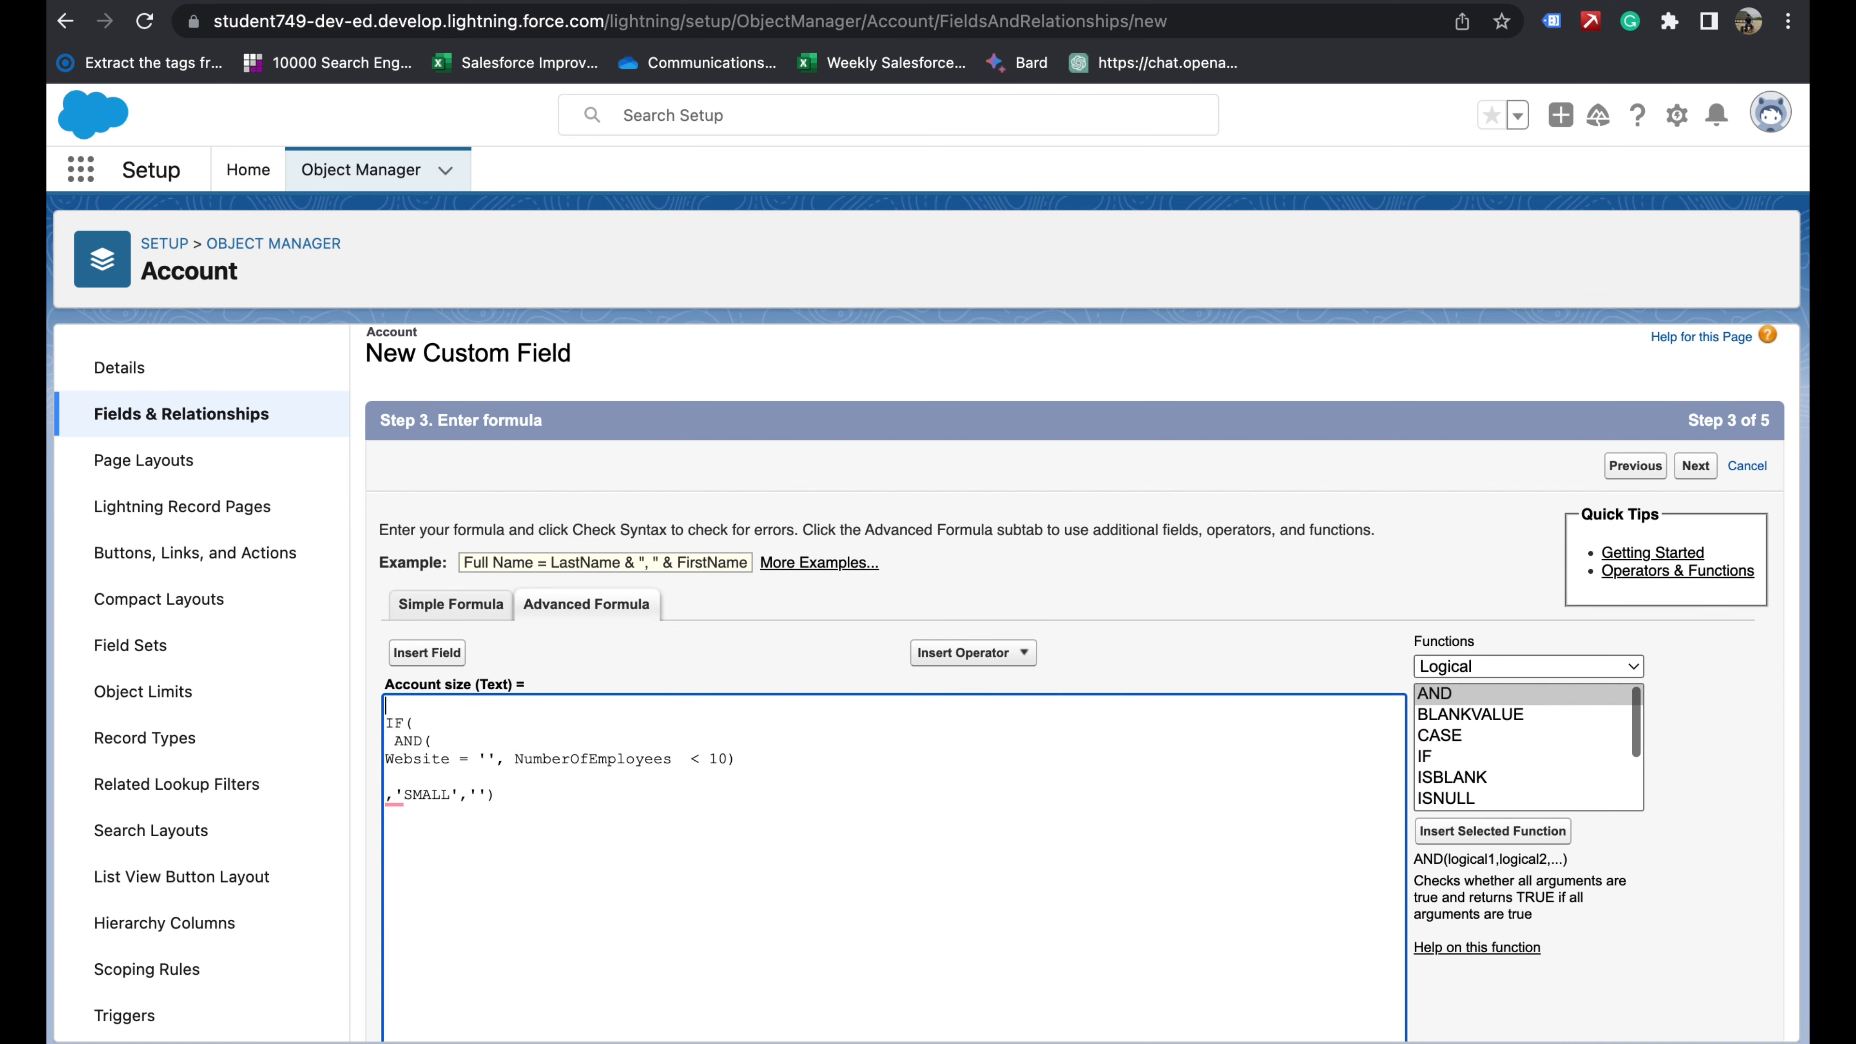
key(BackSpace)
scroll(528, 859, down, 4)
click(424, 897)
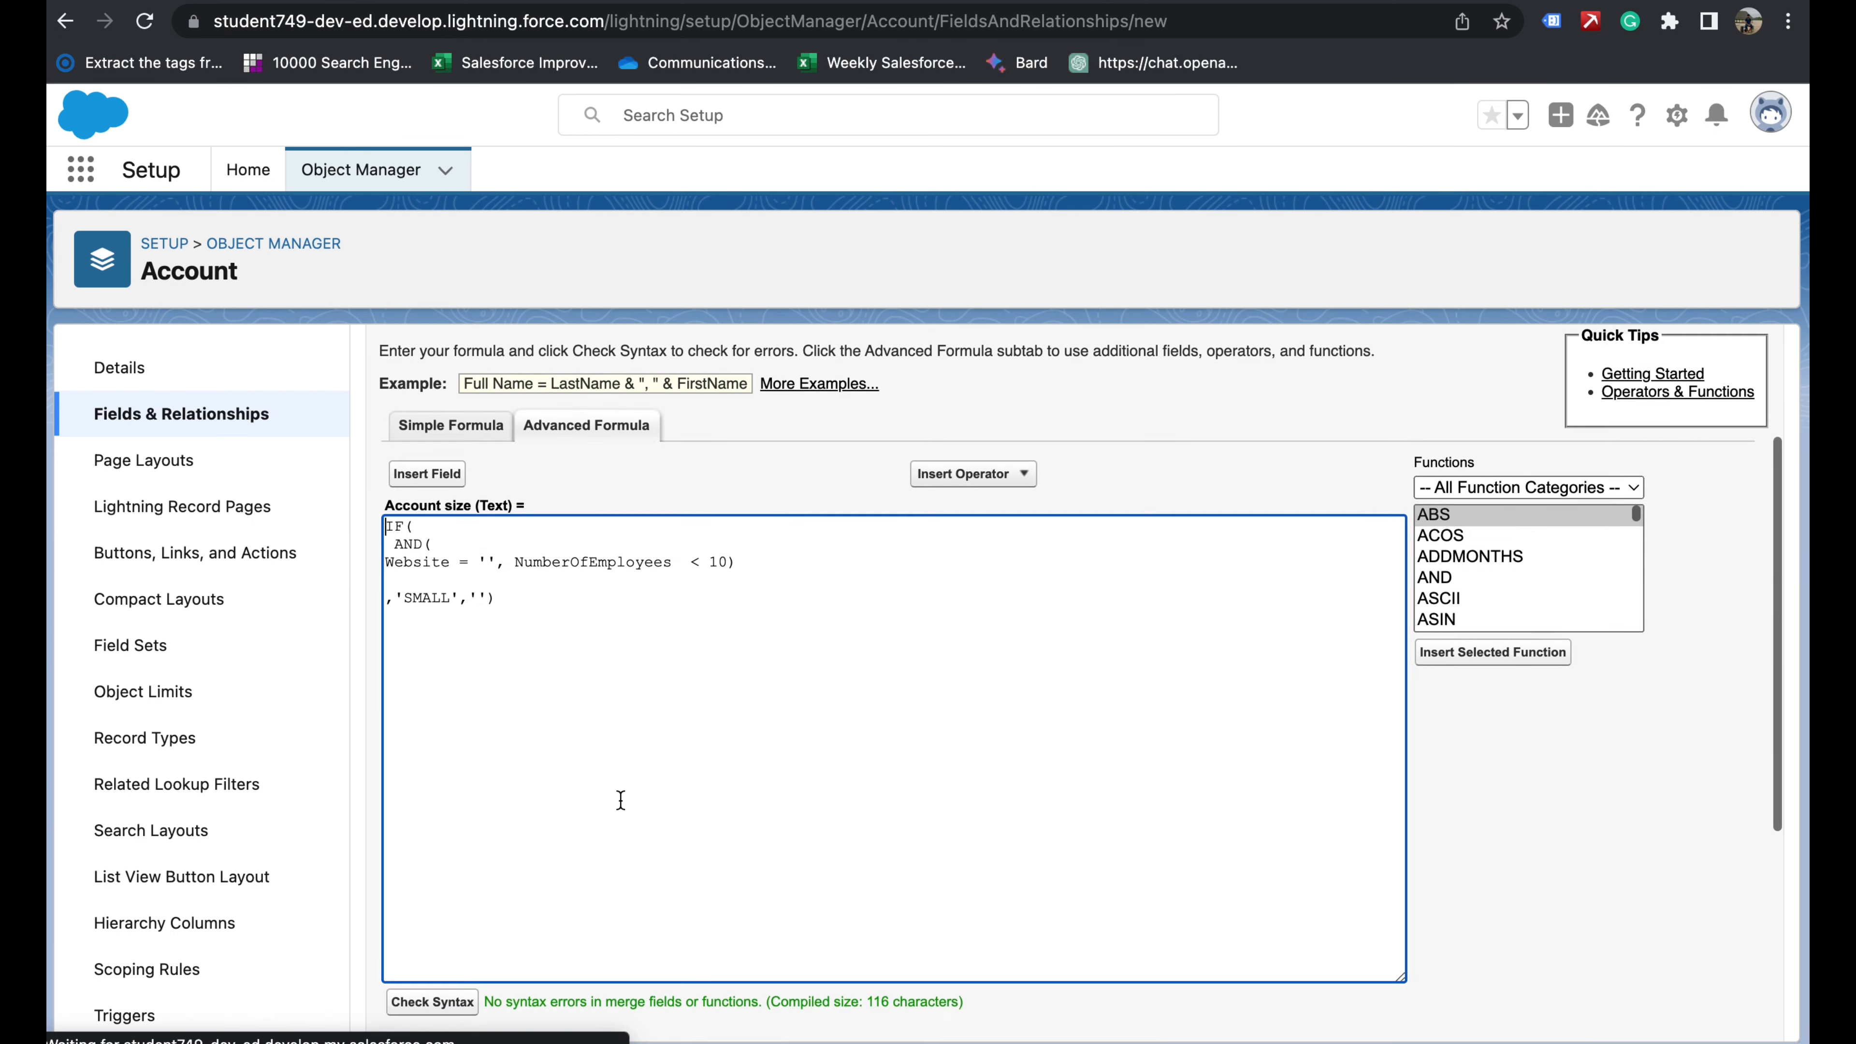
- Save the Account size field with the default field-level security and add it to all Account page layouts
scroll(621, 801, down, 2)
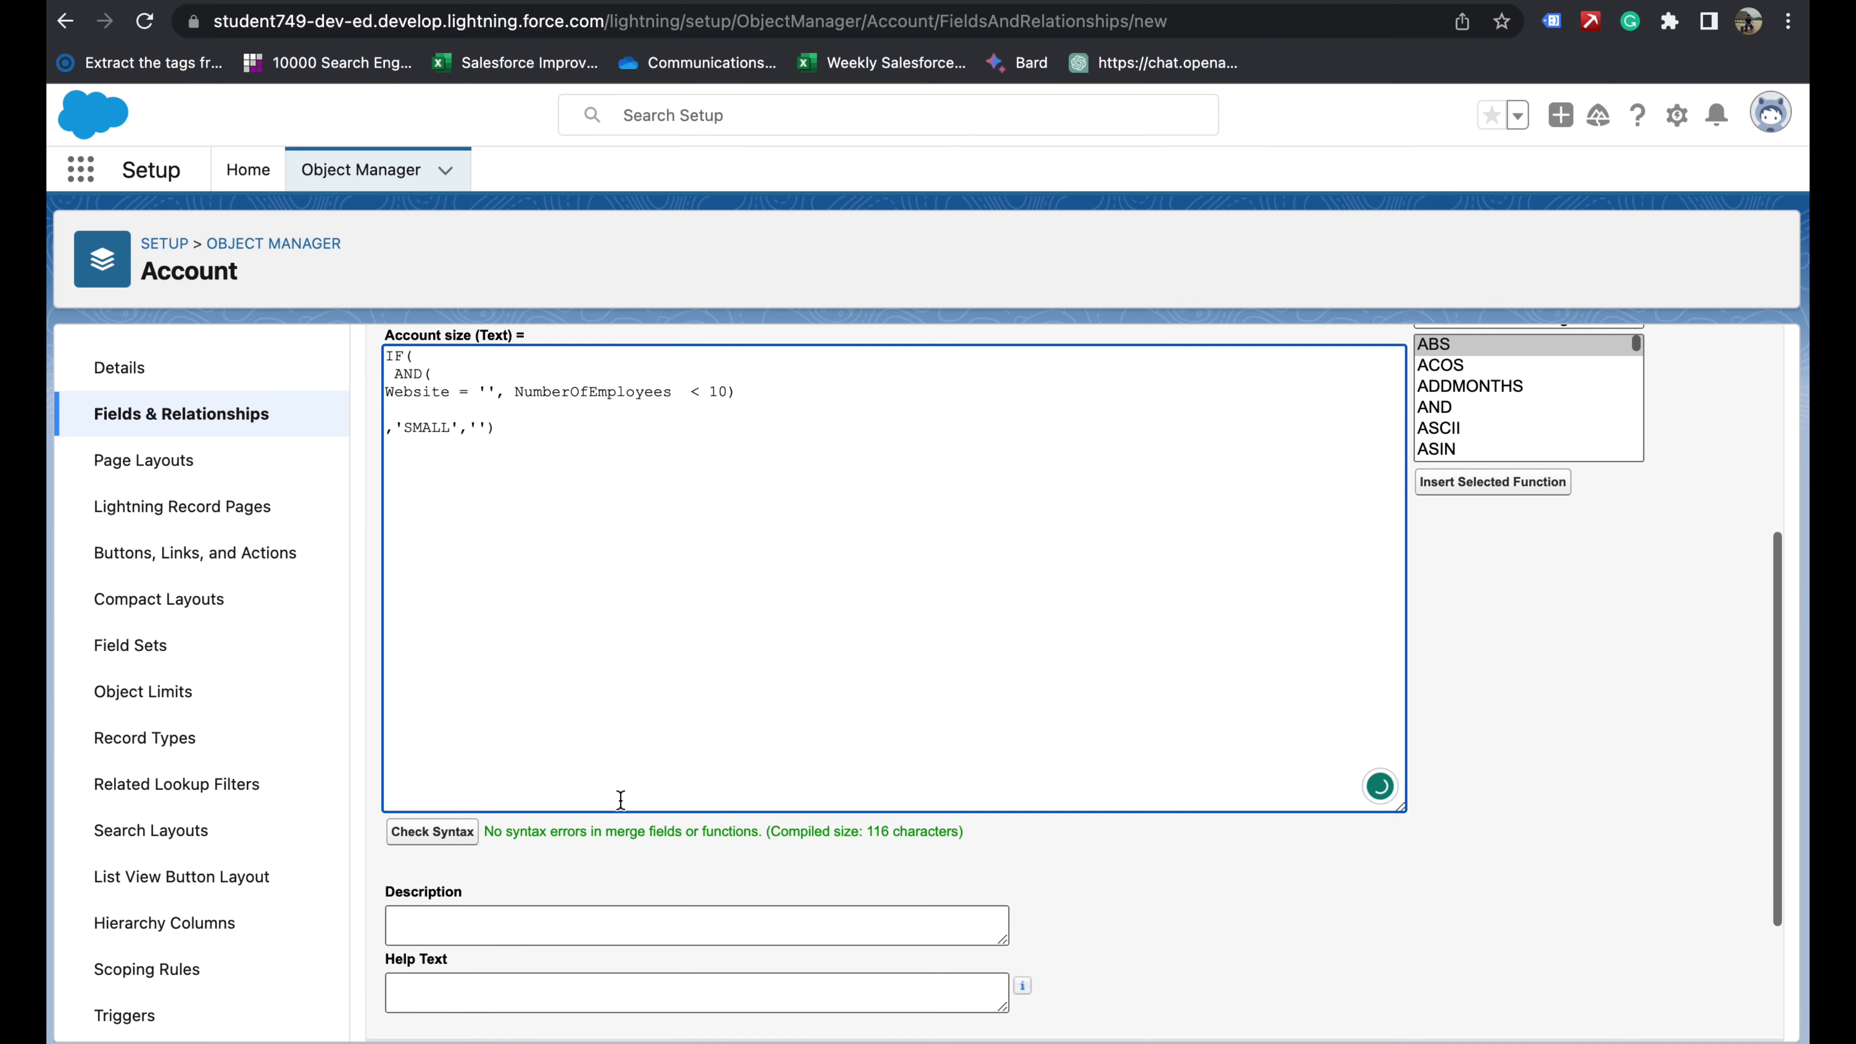
scroll(621, 800, up, 1)
scroll(621, 800, down, 5)
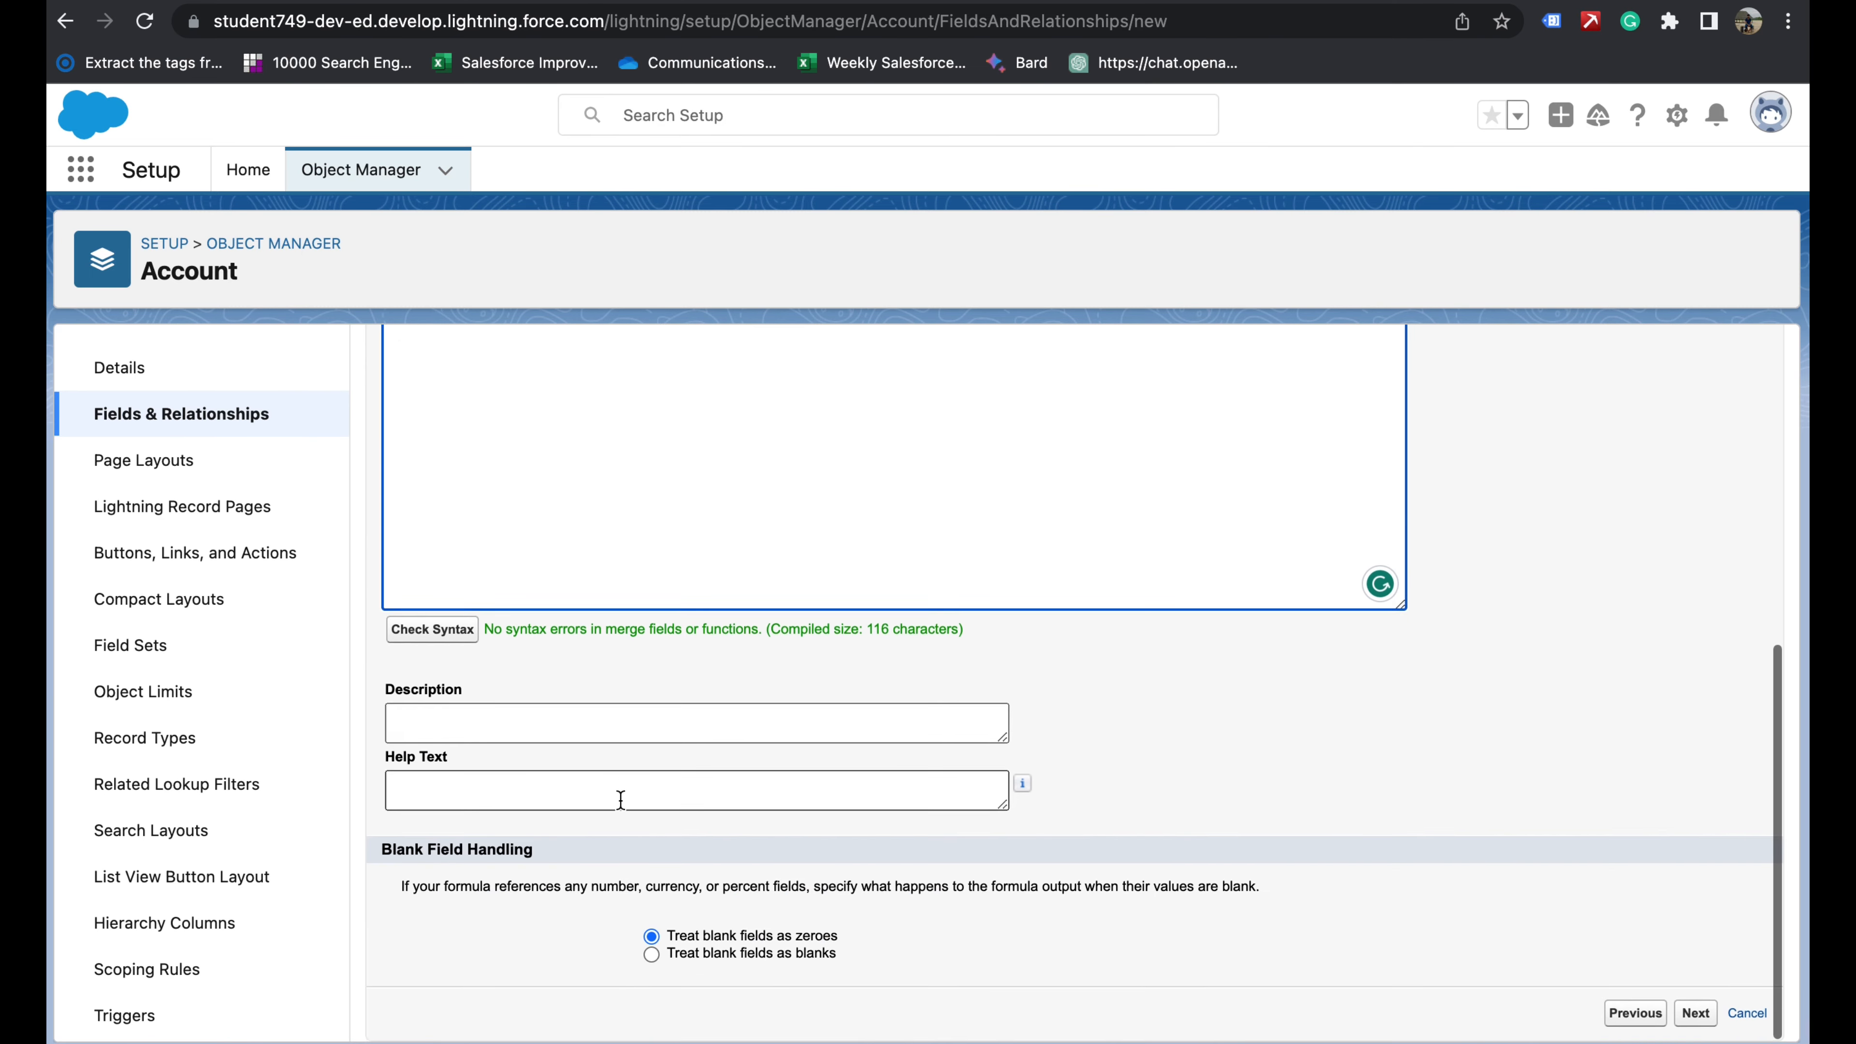
click(1700, 1020)
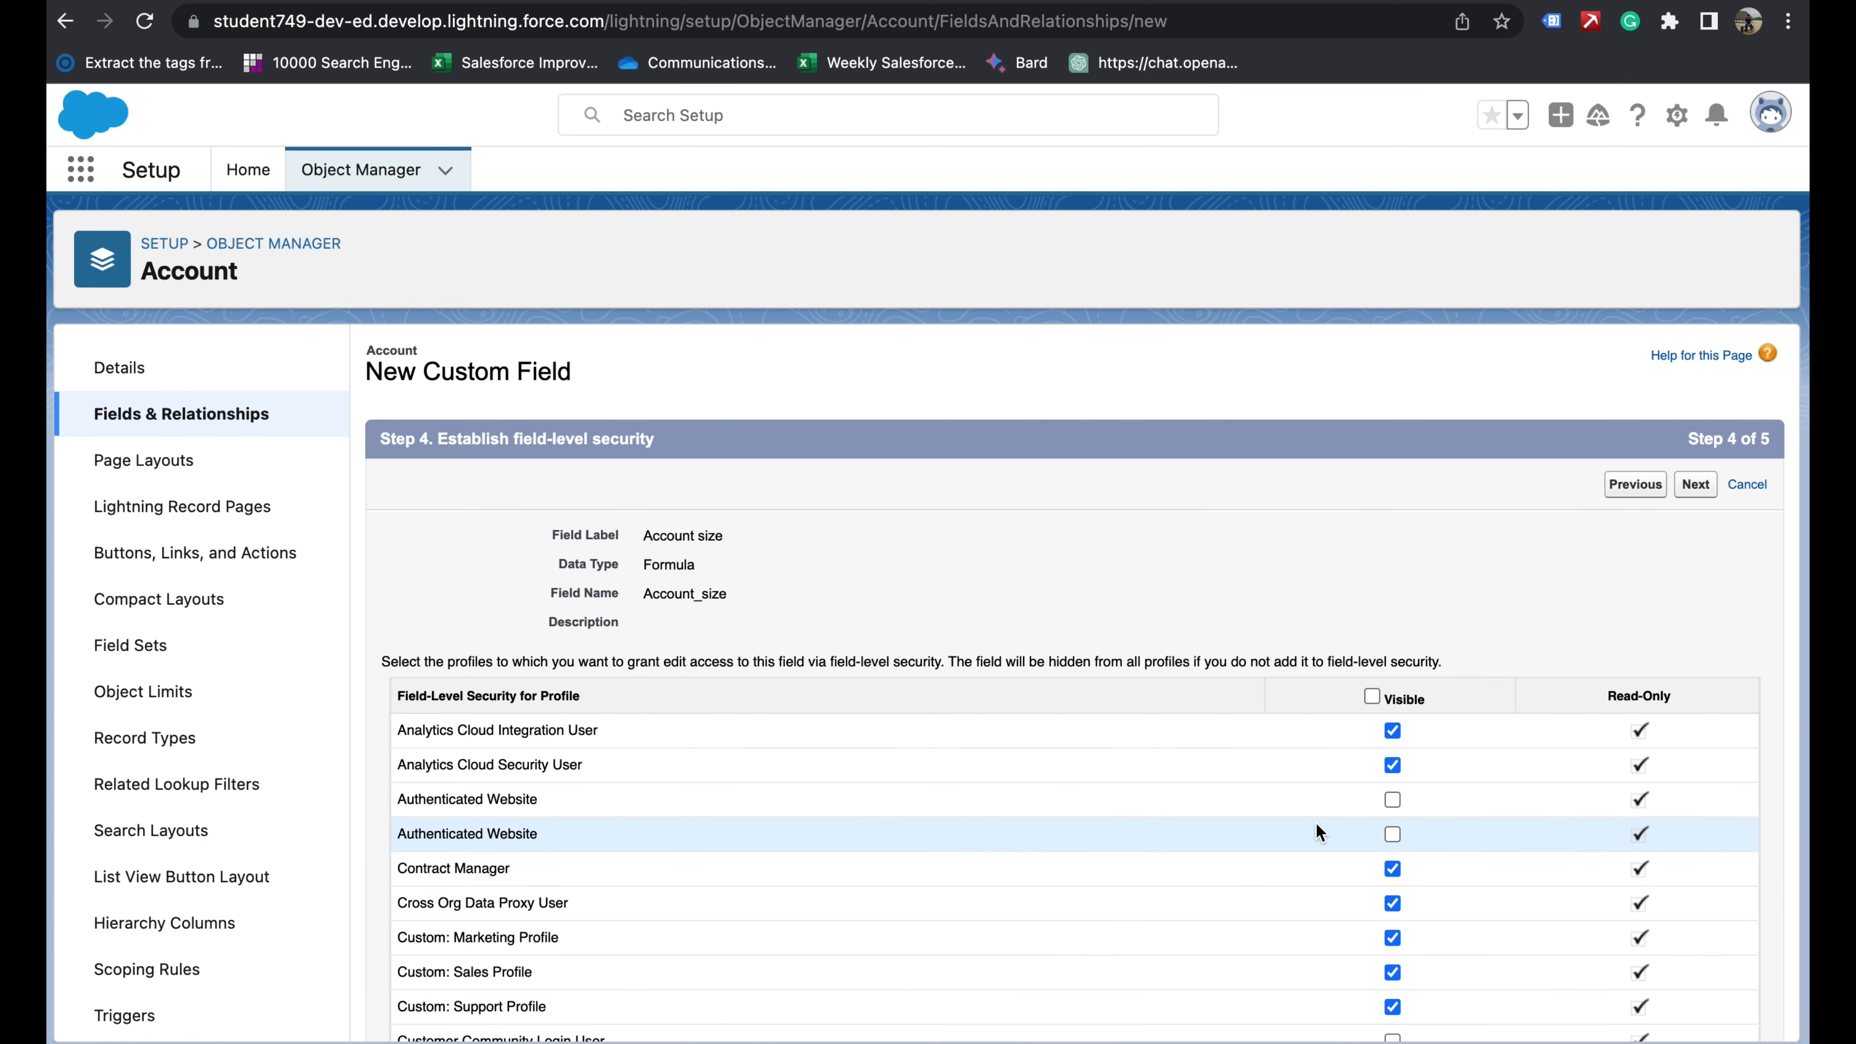
scroll(1315, 821, down, 3)
scroll(1316, 822, up, 3)
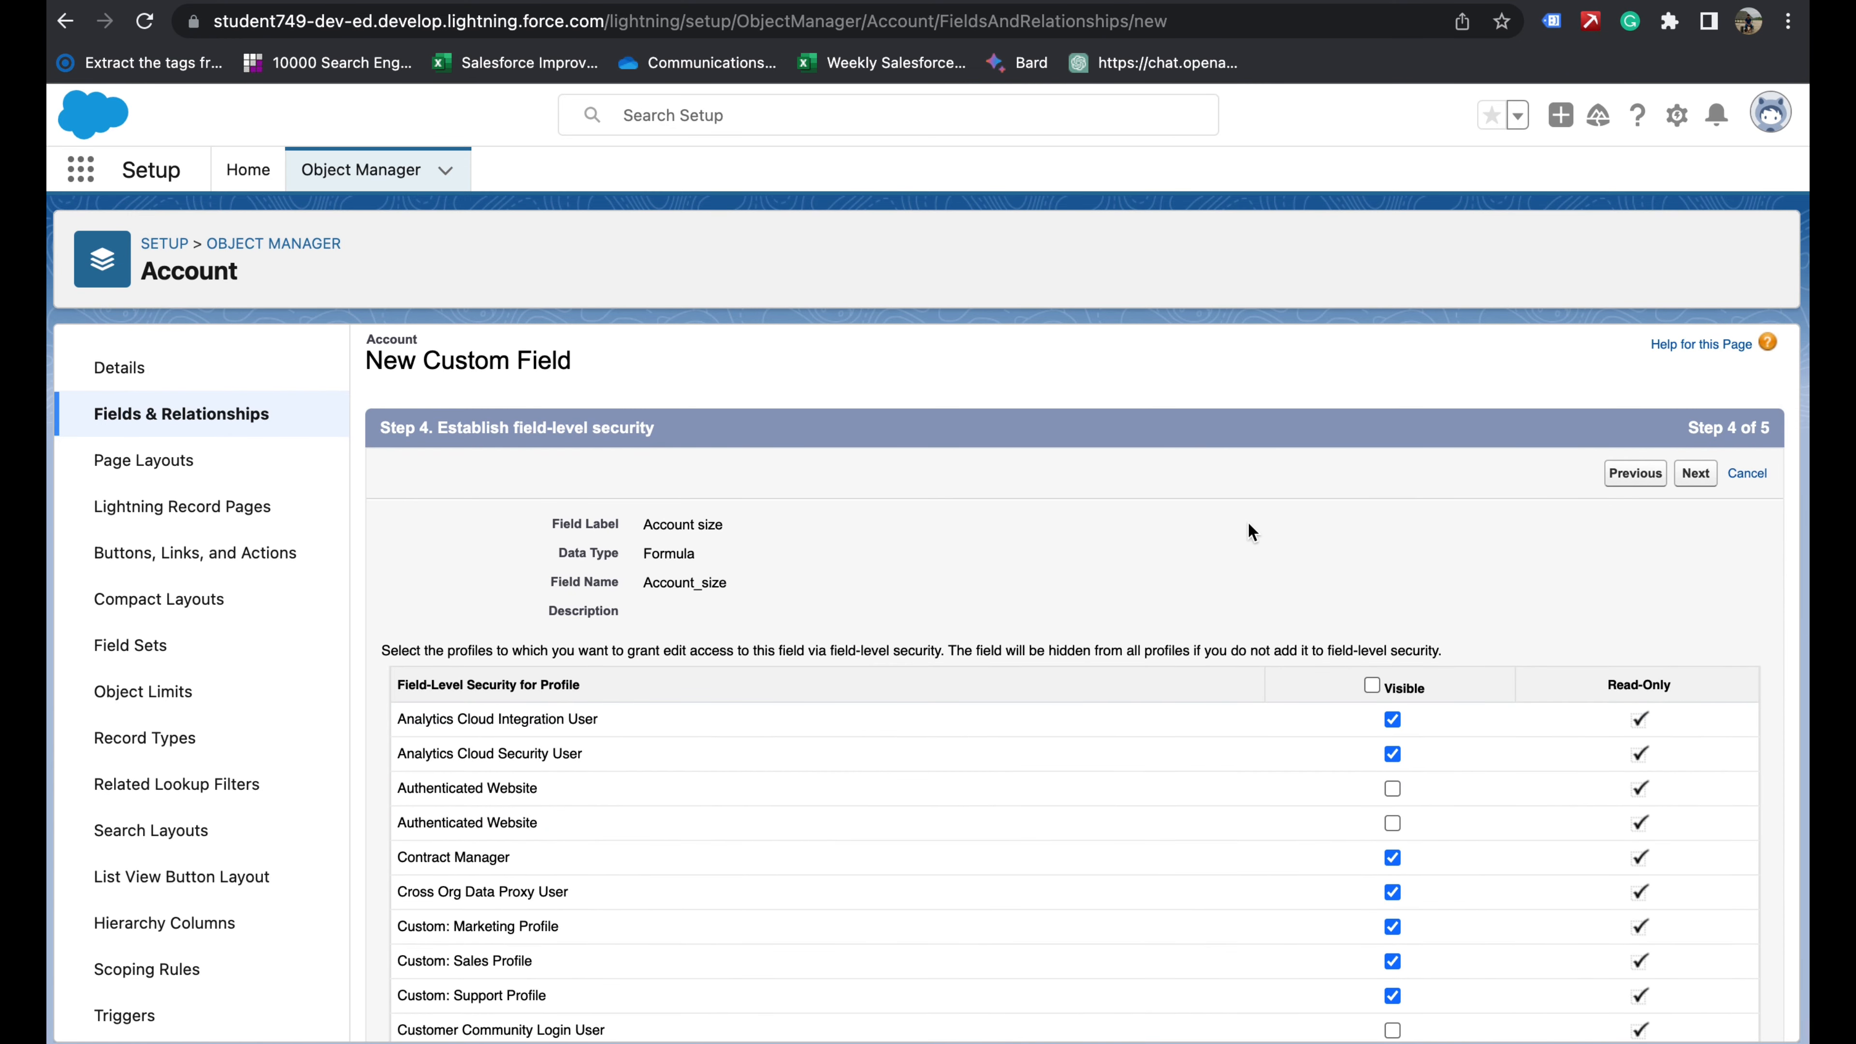
click(1695, 473)
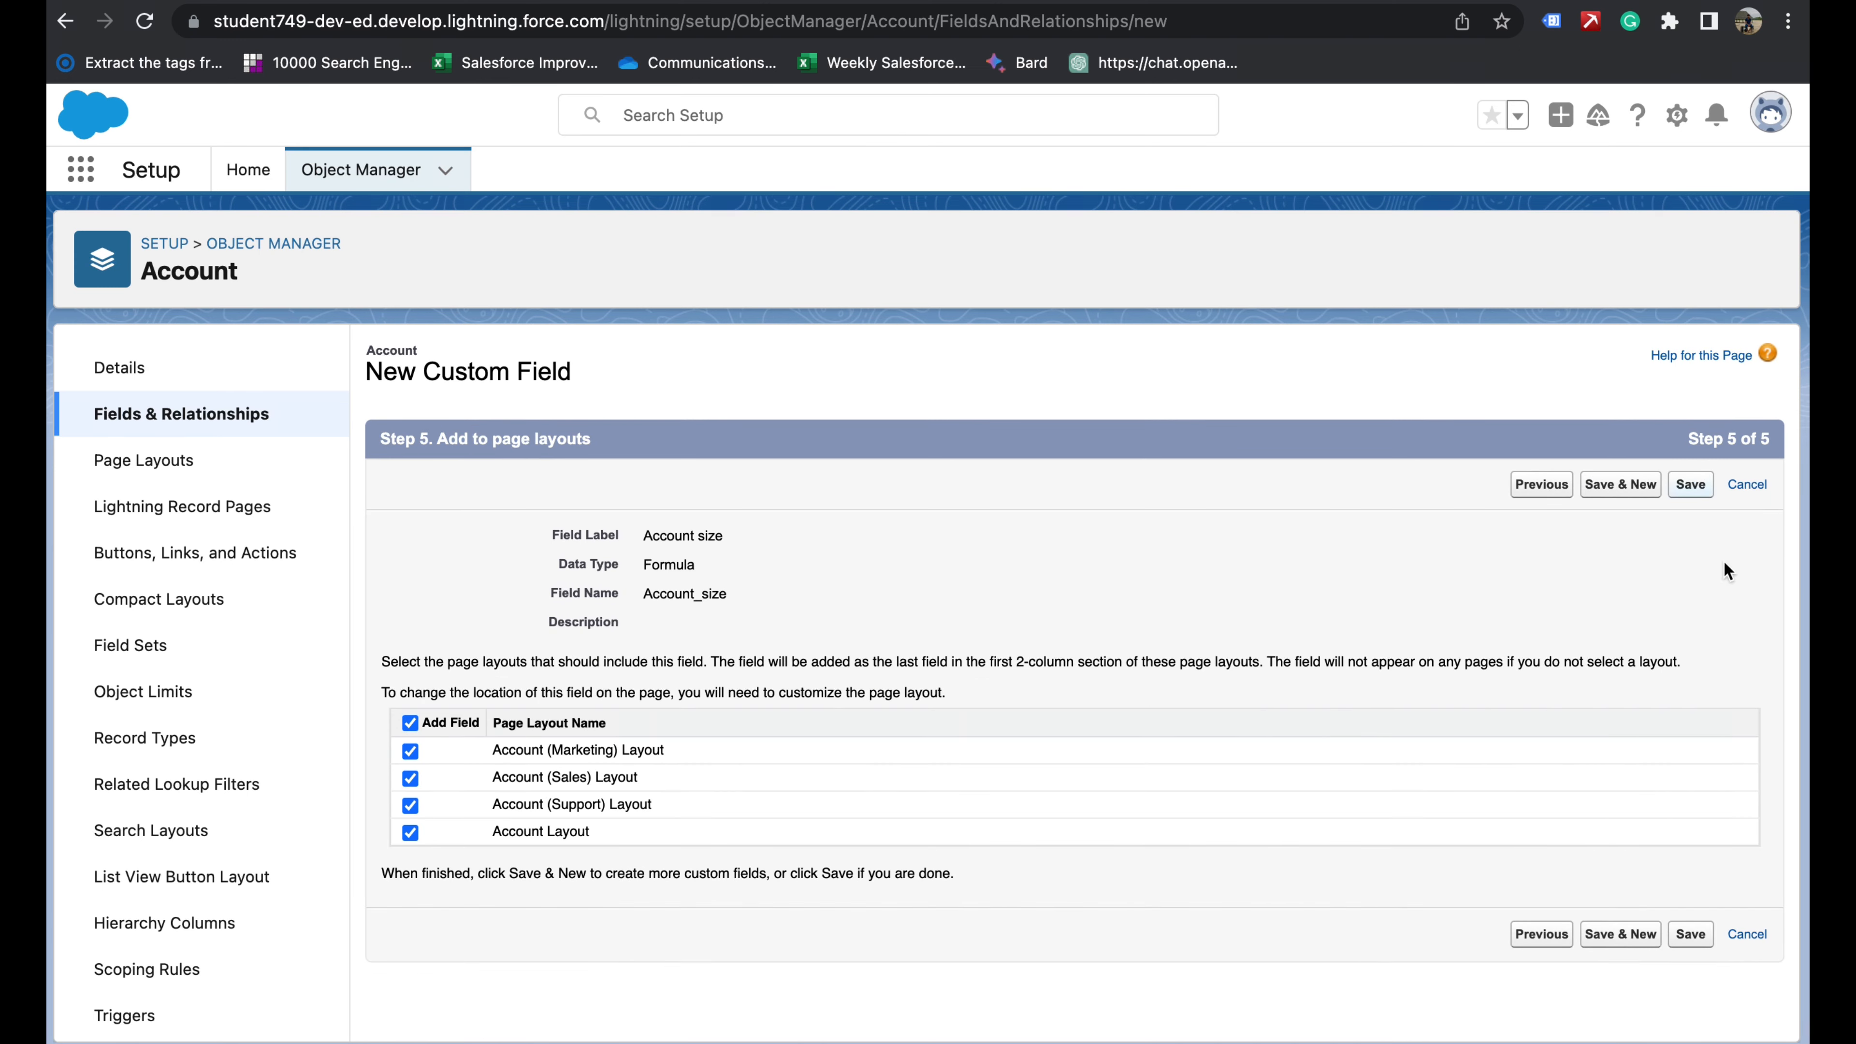
click(1687, 489)
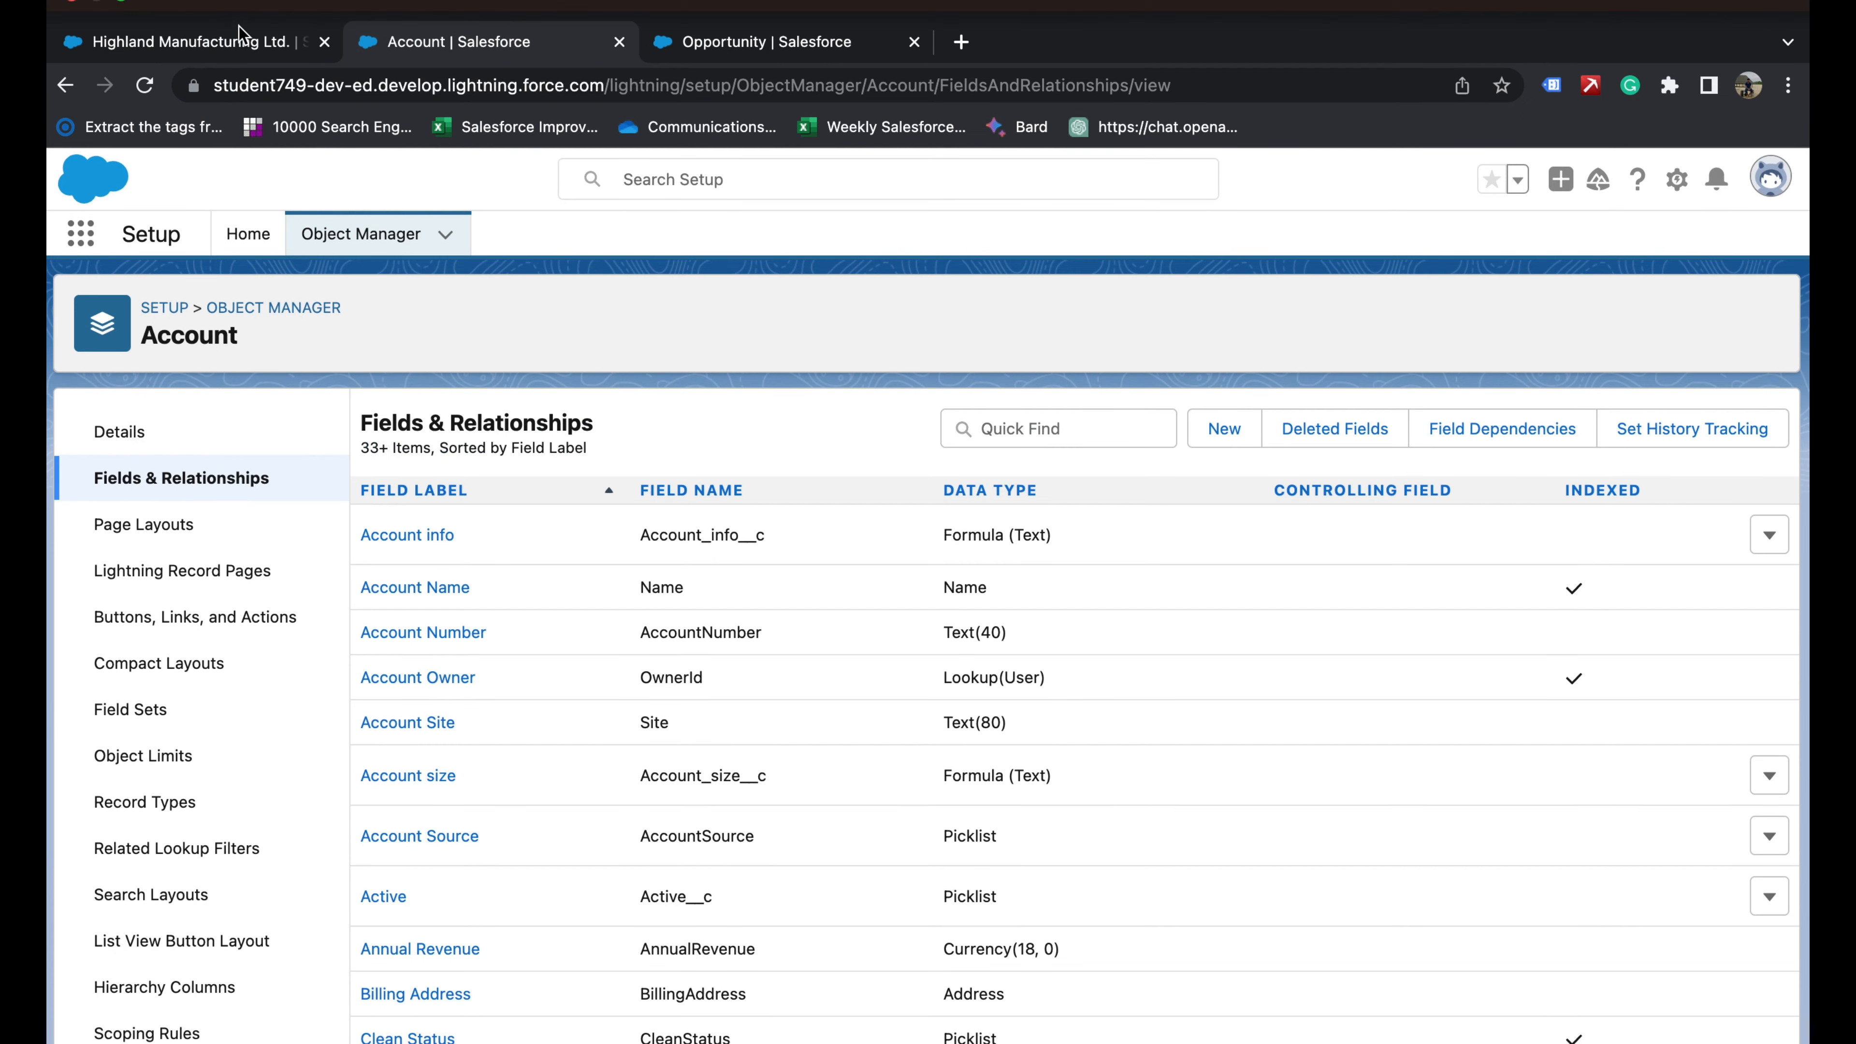
- Reload the Highland Manufacturing Ltd. account record and open its details
click(209, 45)
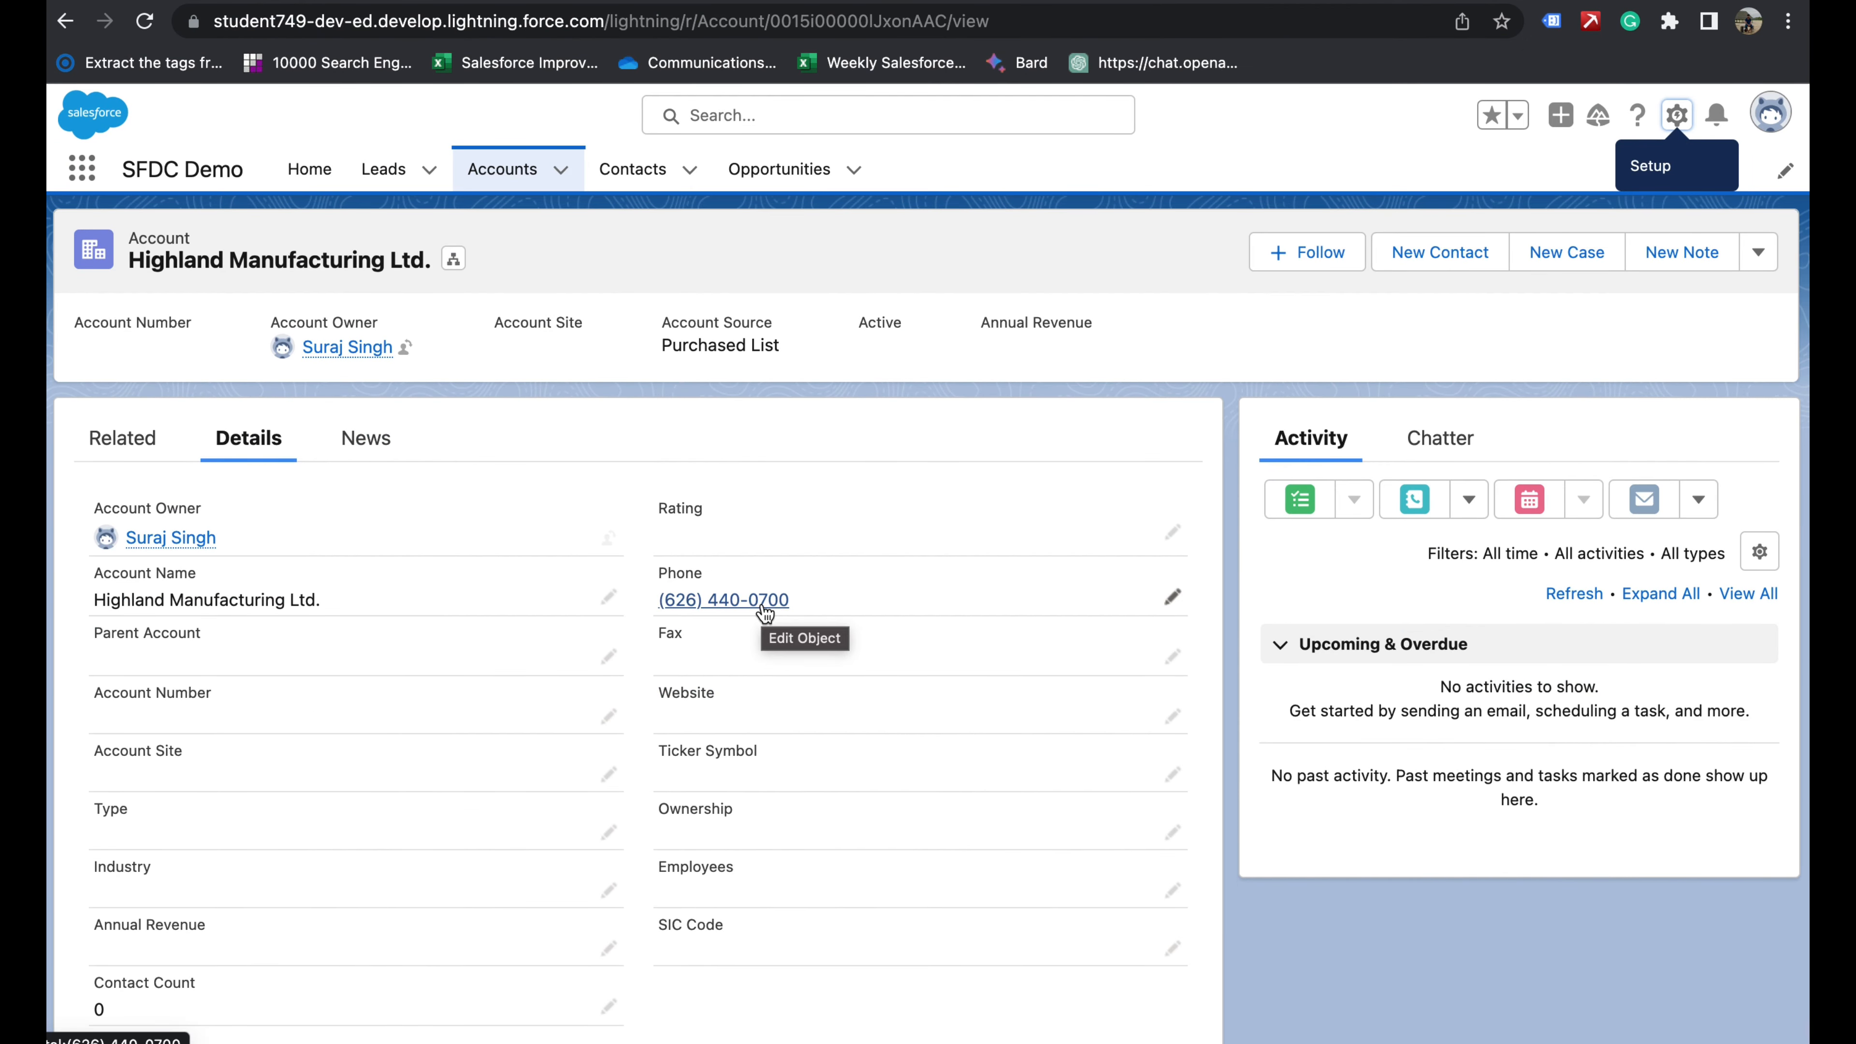
click(1171, 894)
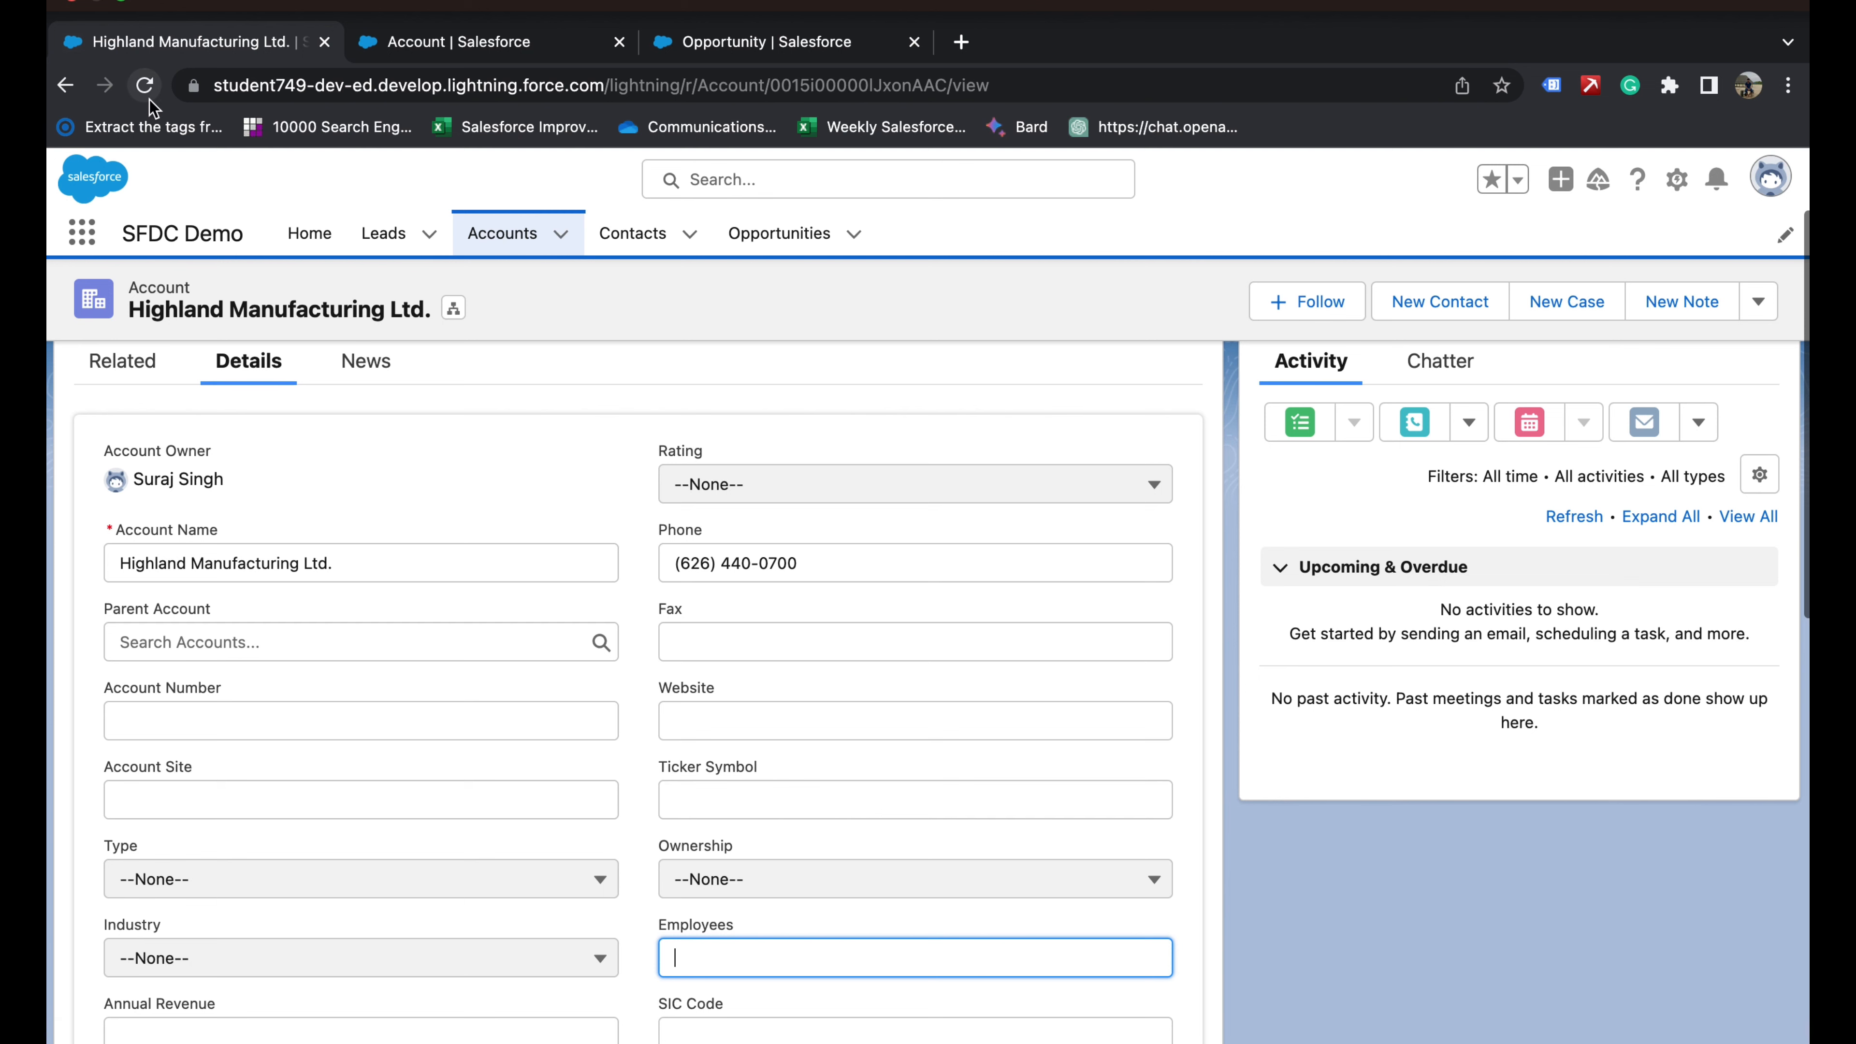
click(144, 85)
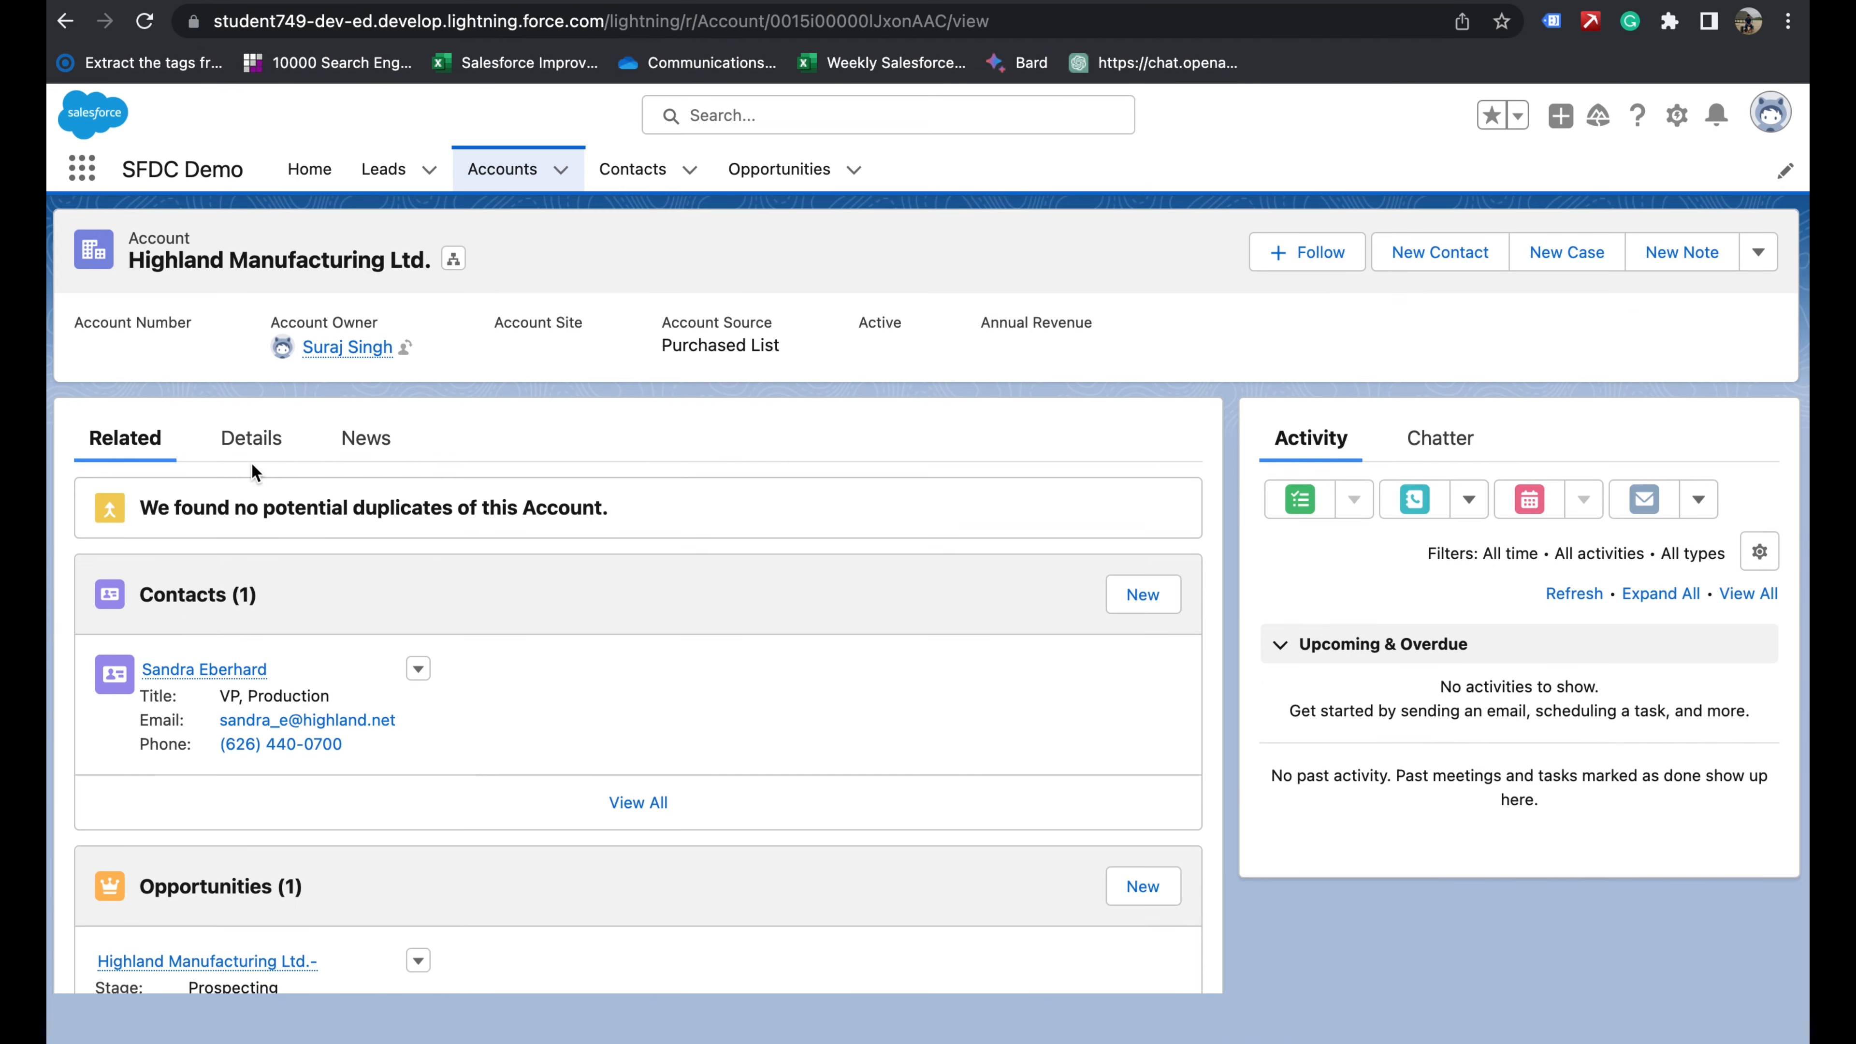
click(251, 502)
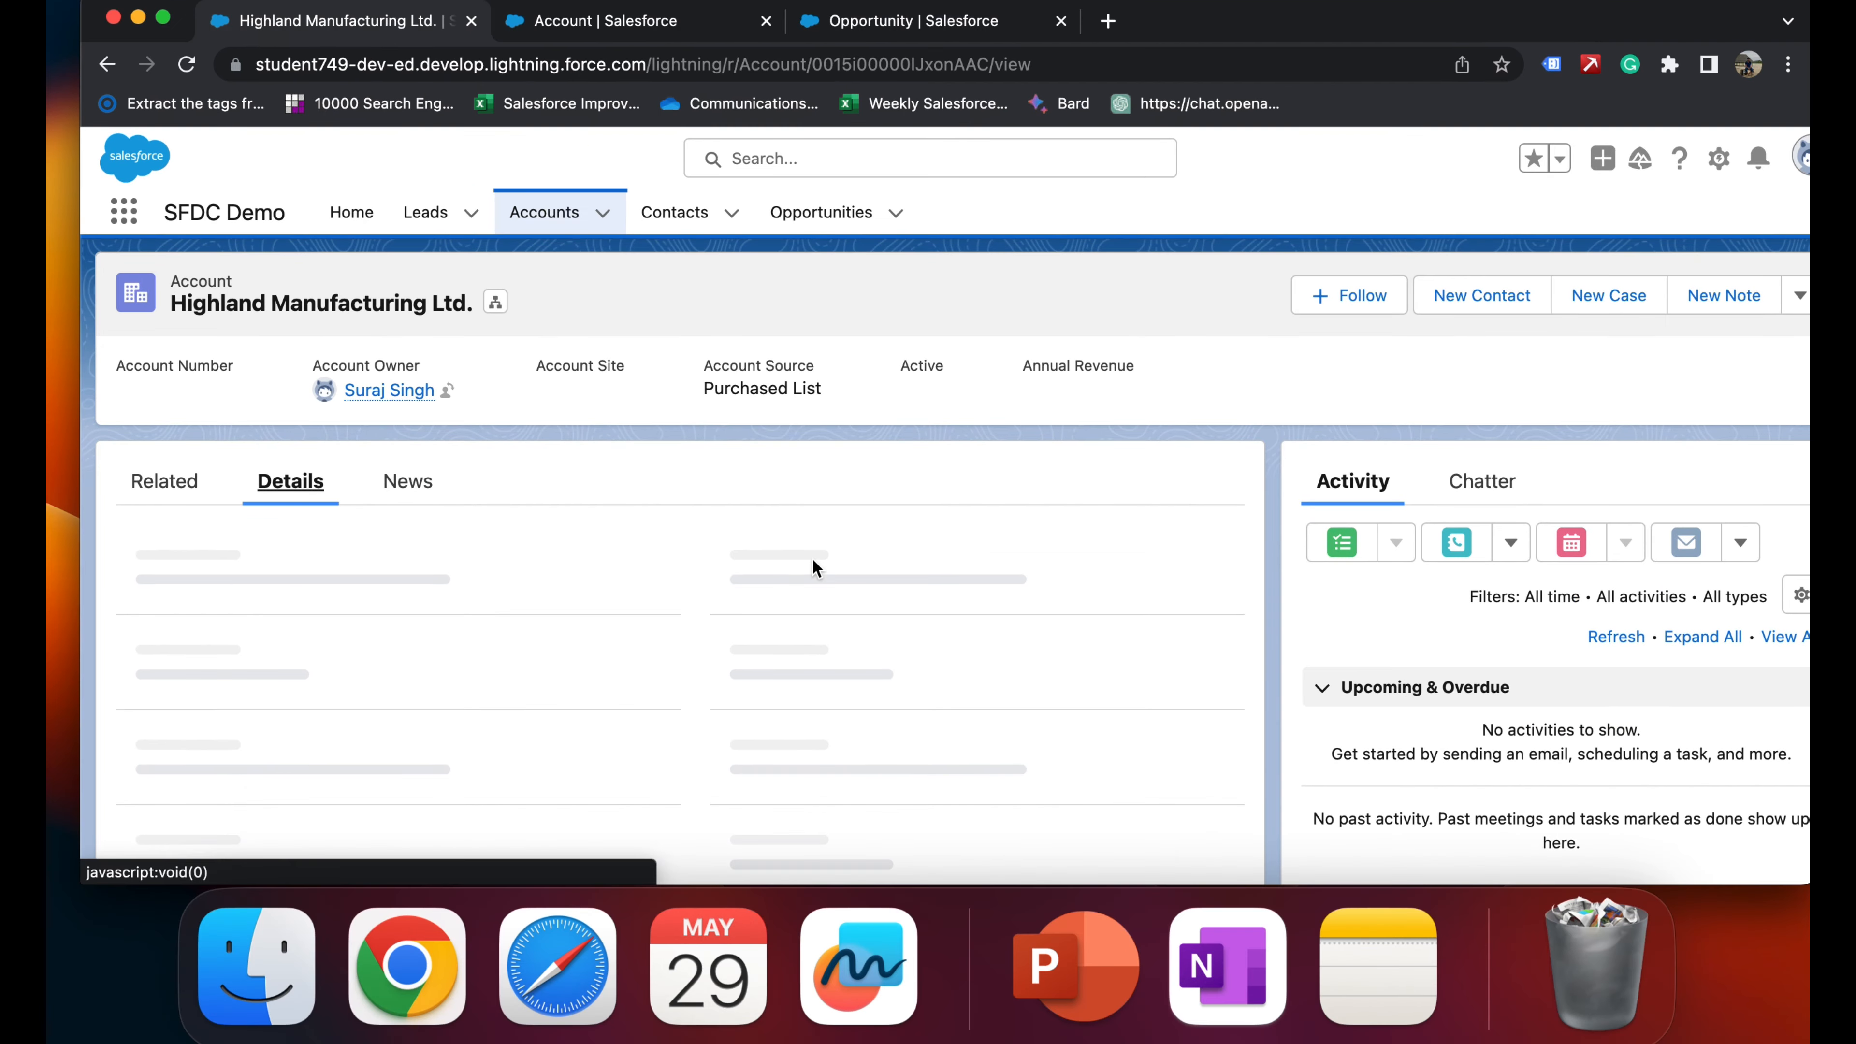
click(165, 33)
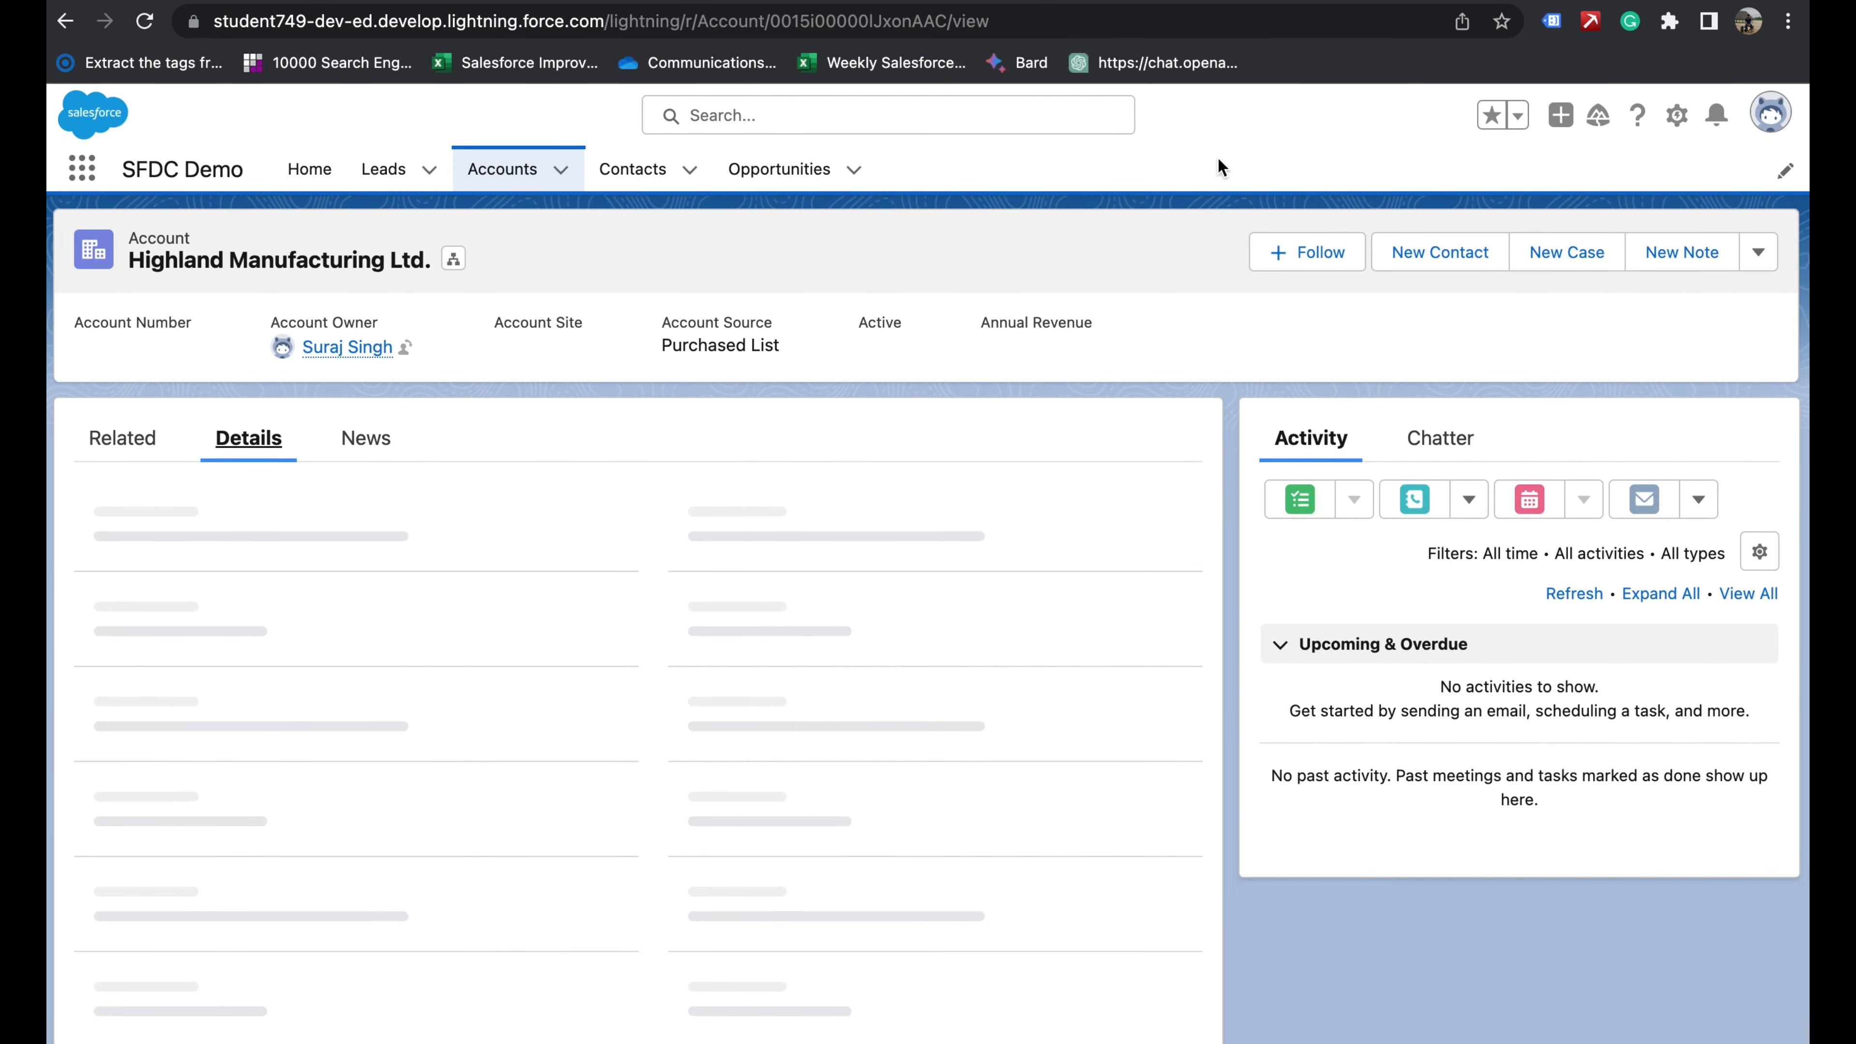
- Search the account page for "account si" and examine the Account size field's value
key(super+f)
text(acc)
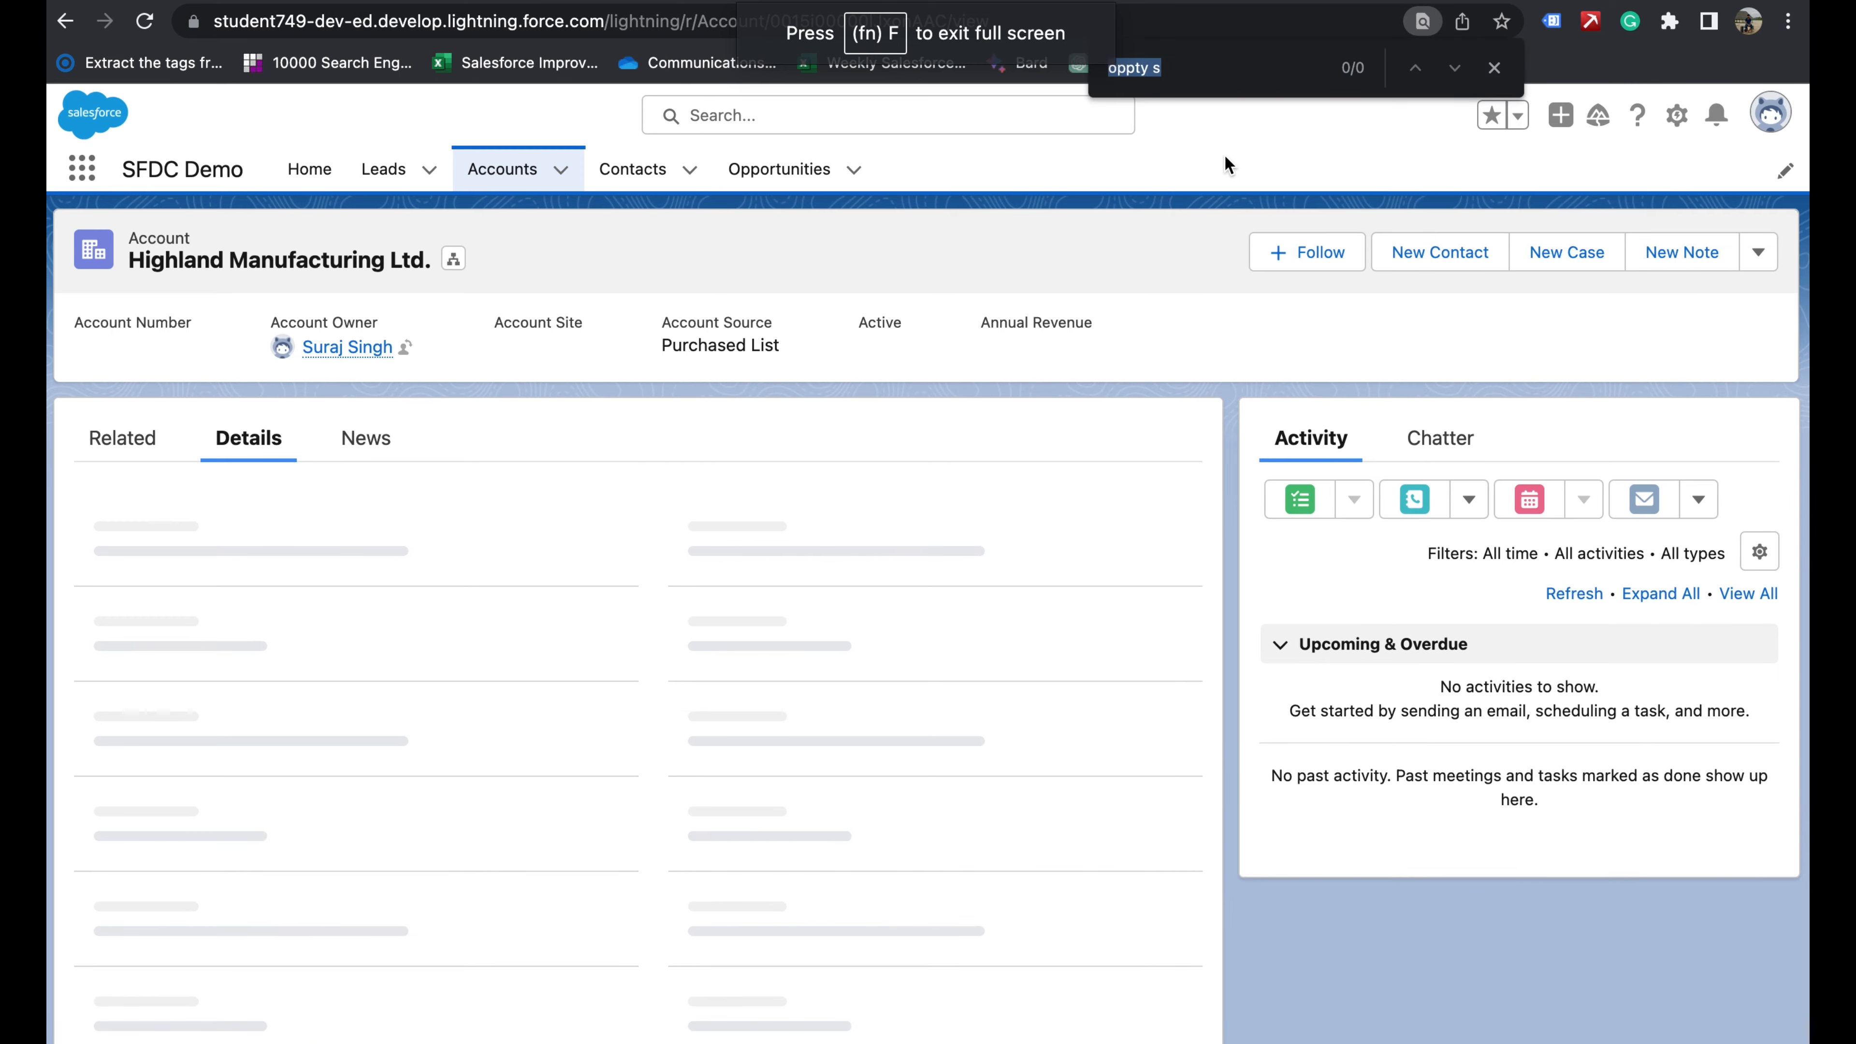
text(ount si)
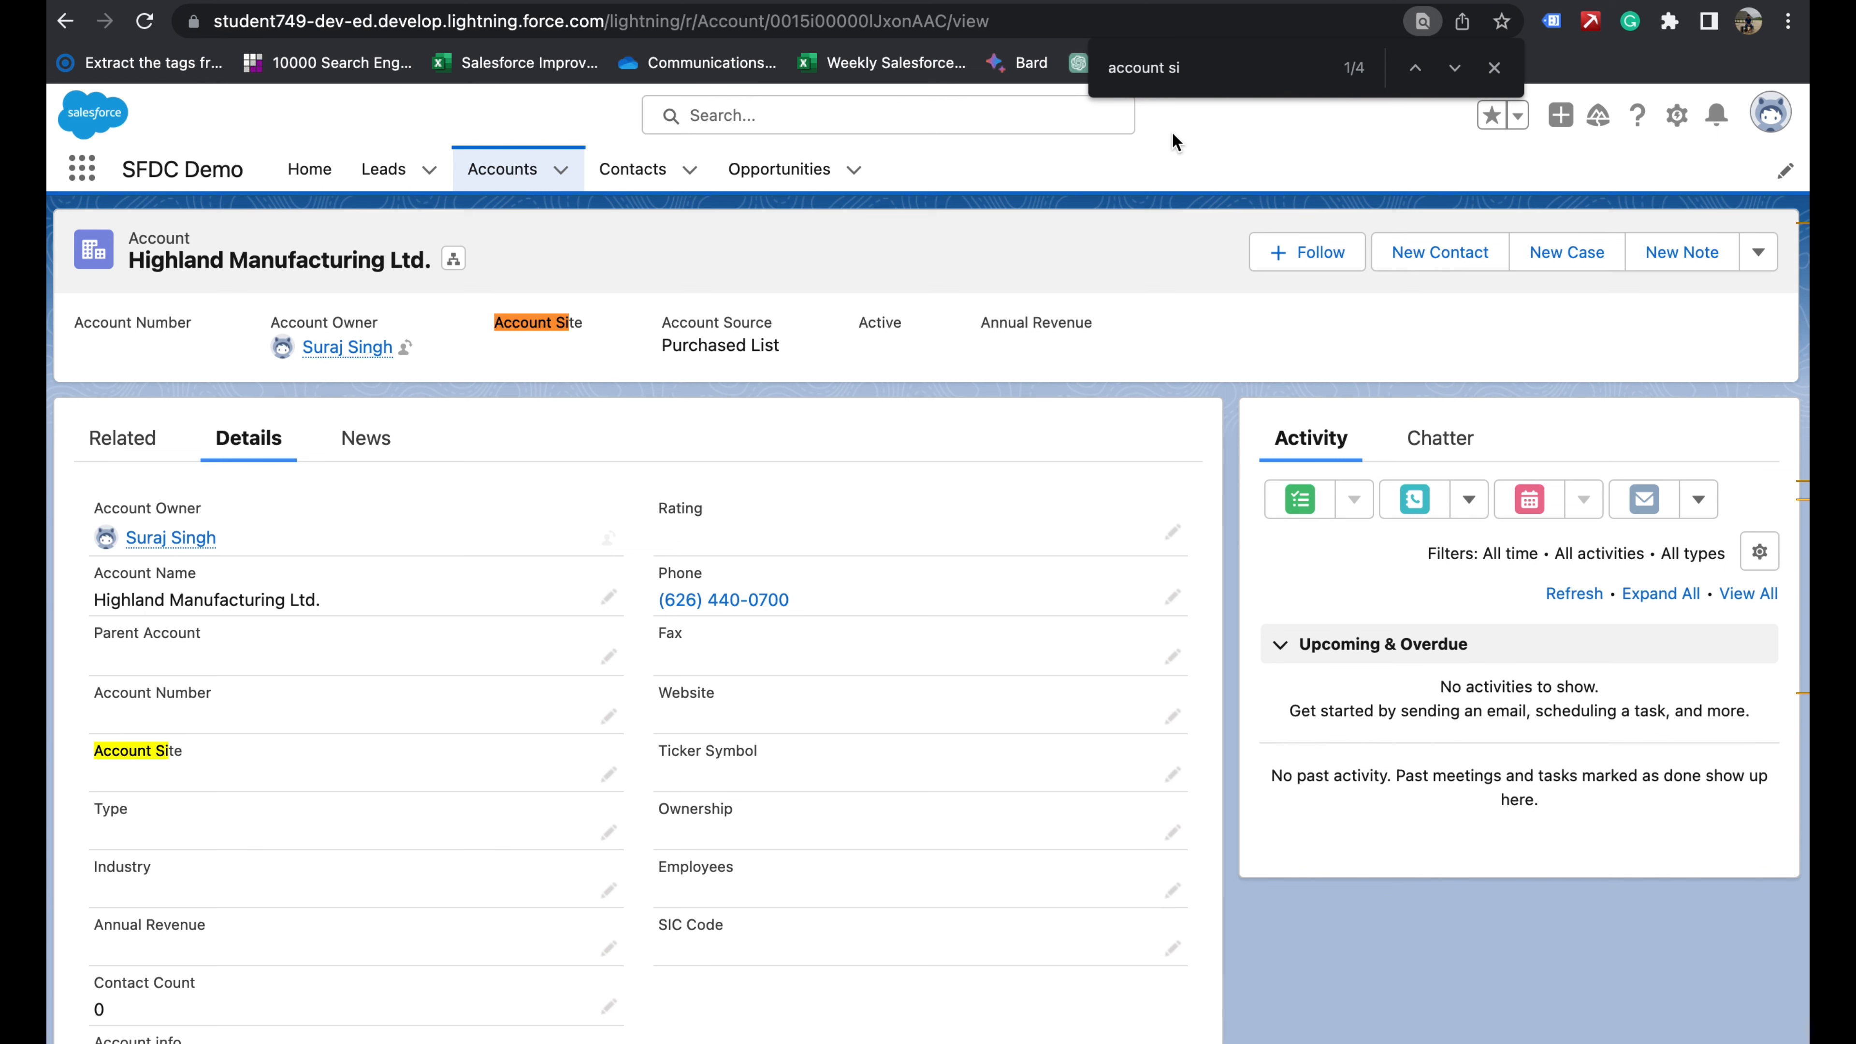
key(Return)
key(Return)
scroll(998, 559, down, 3)
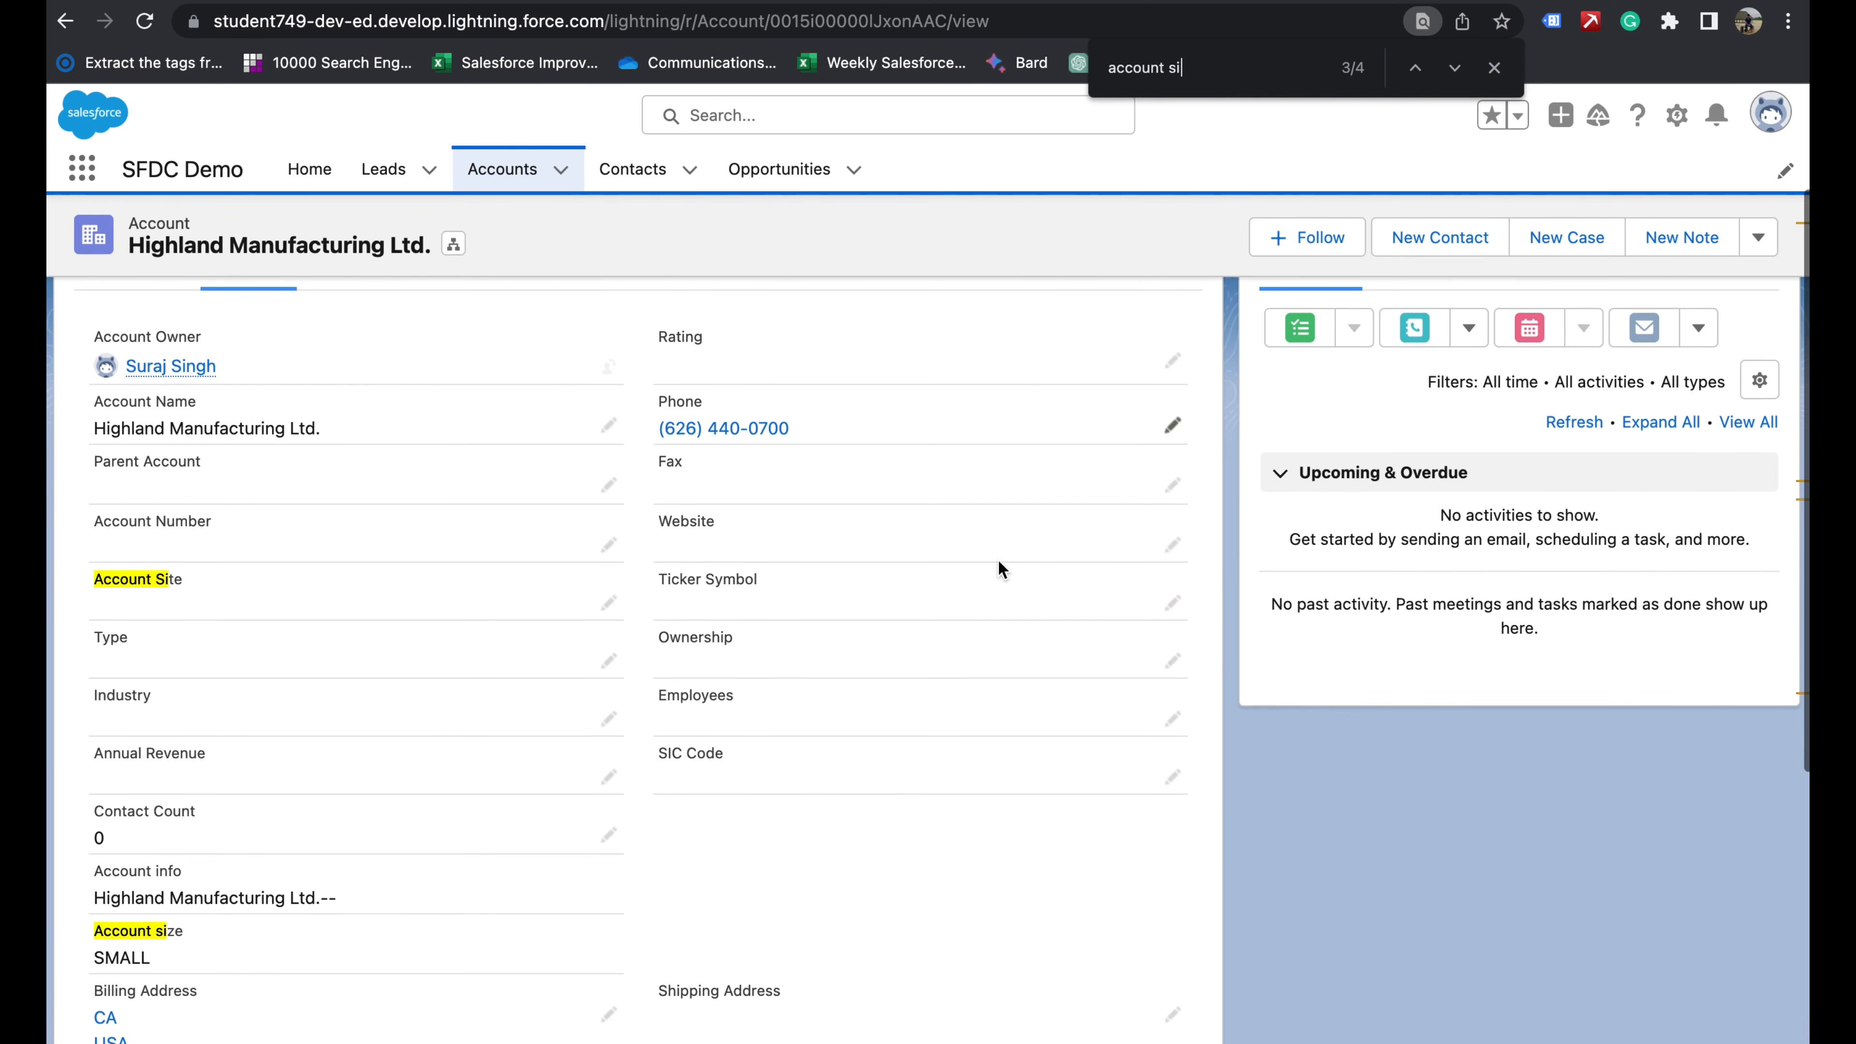
scroll(997, 559, down, 1)
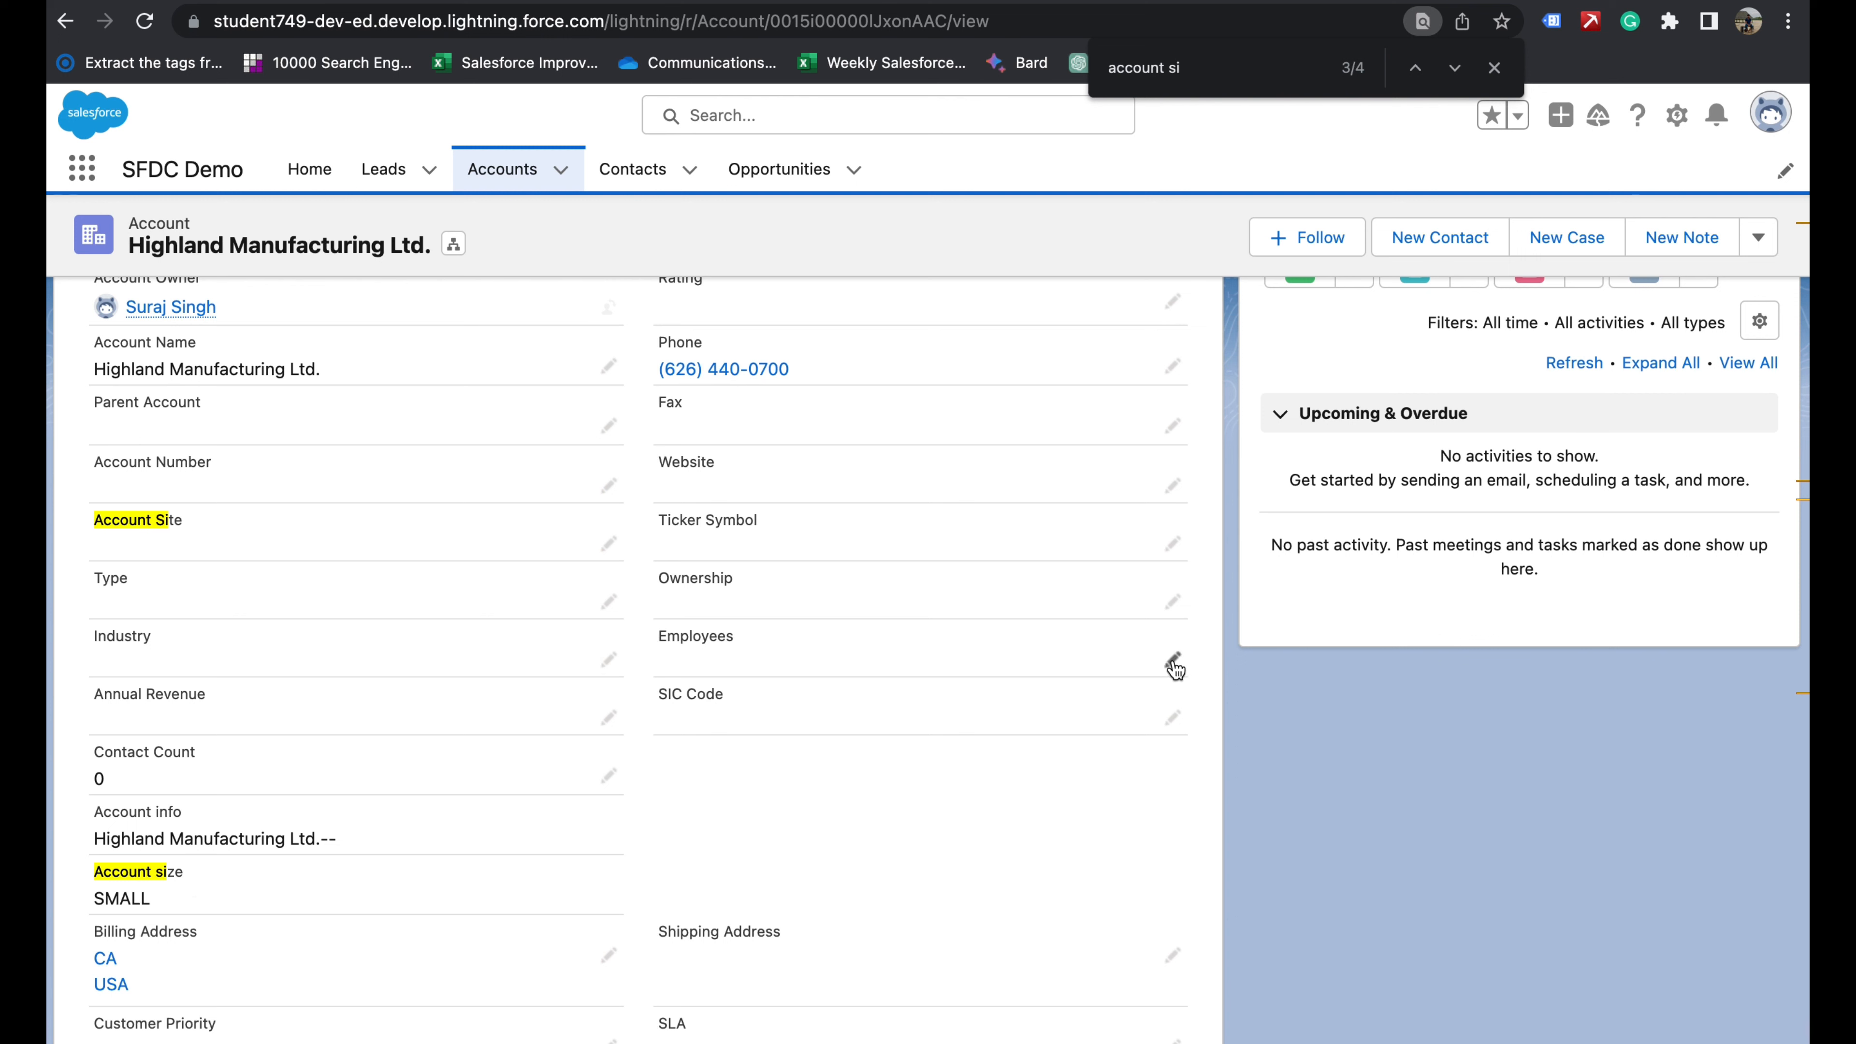
- Set the account's Employees to 100 and save the record to test the Account size formula
double_click(744, 666)
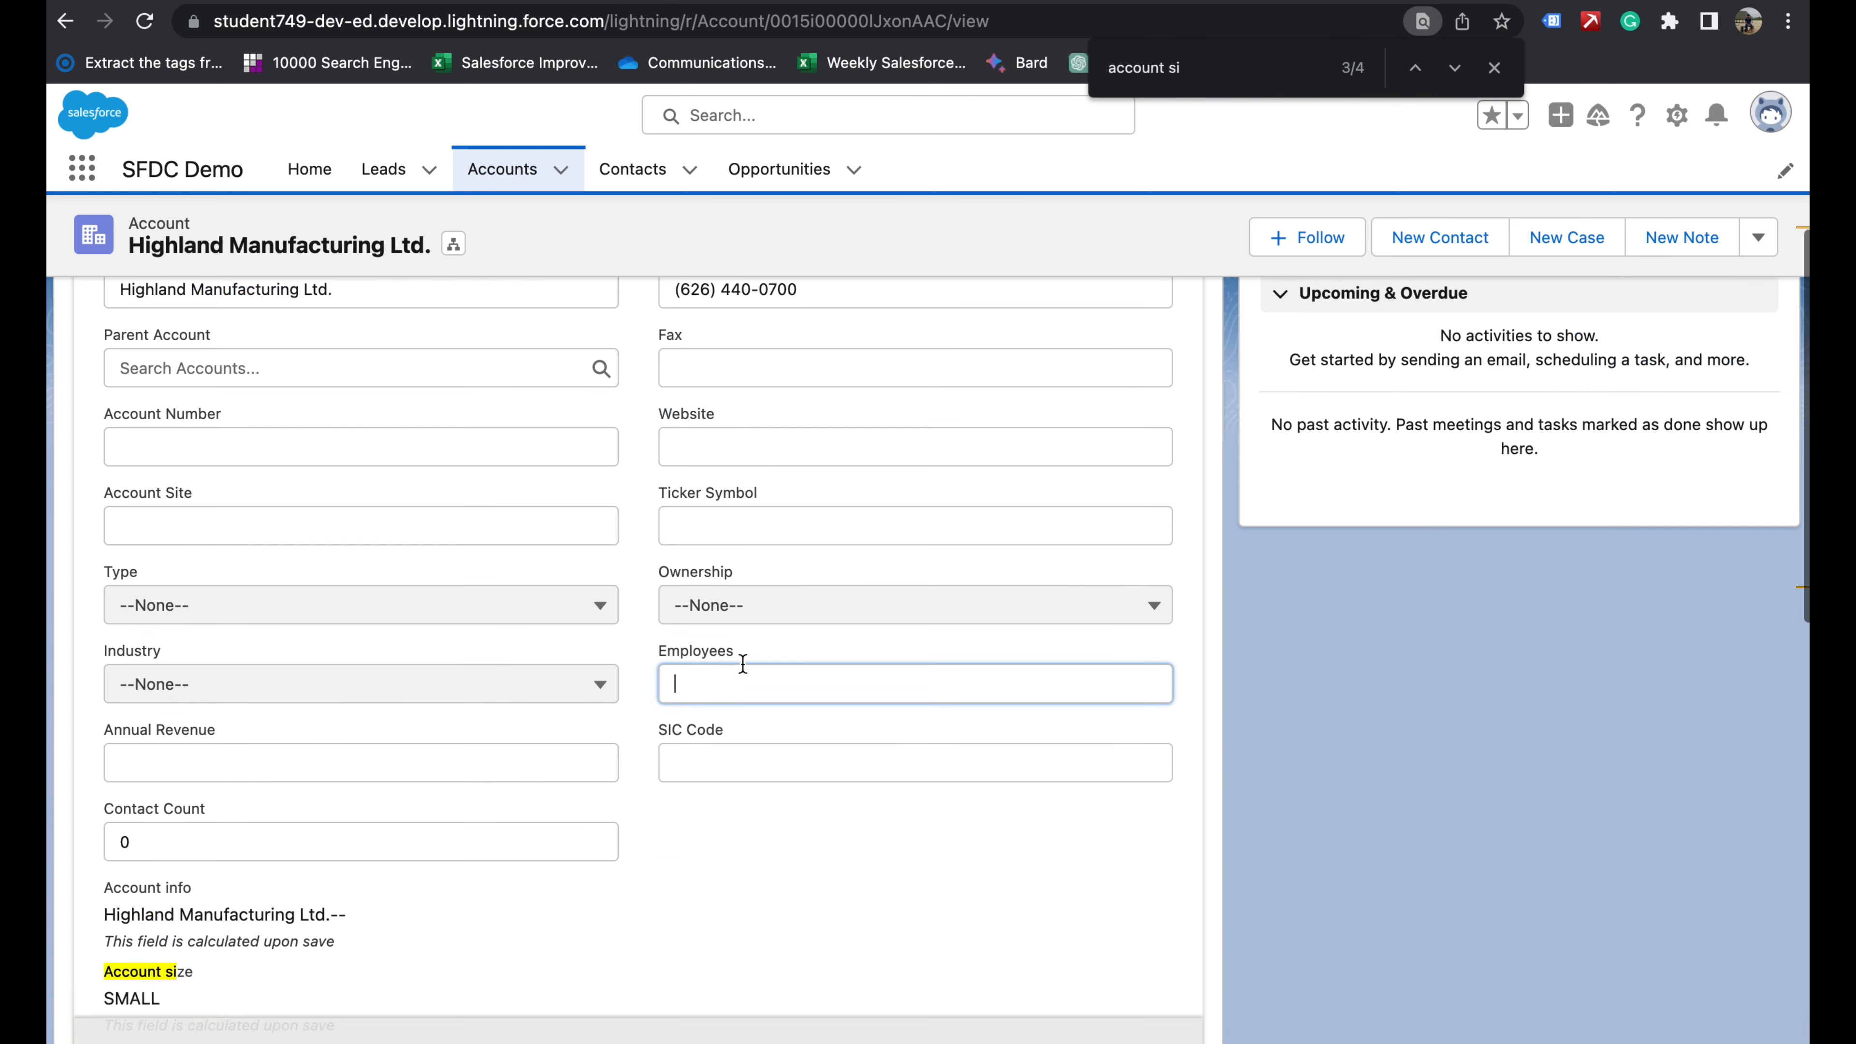
text(1000)
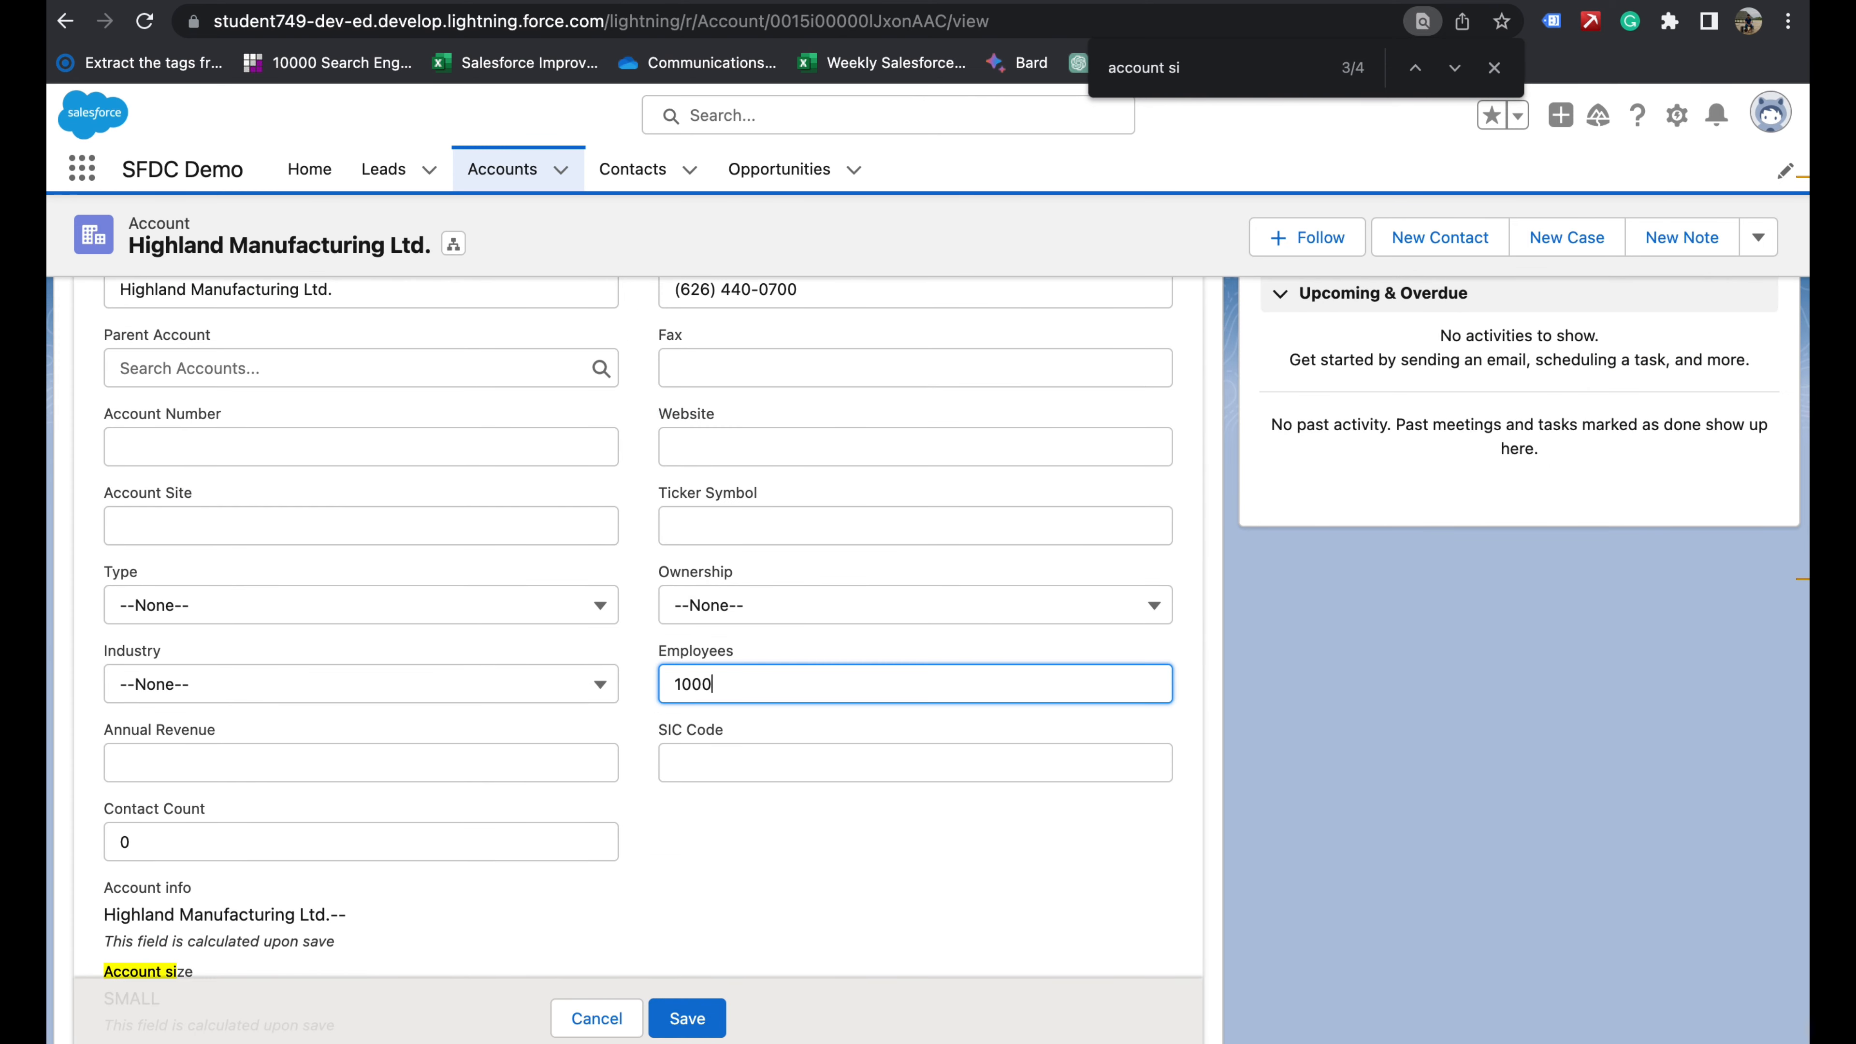
key(BackSpace)
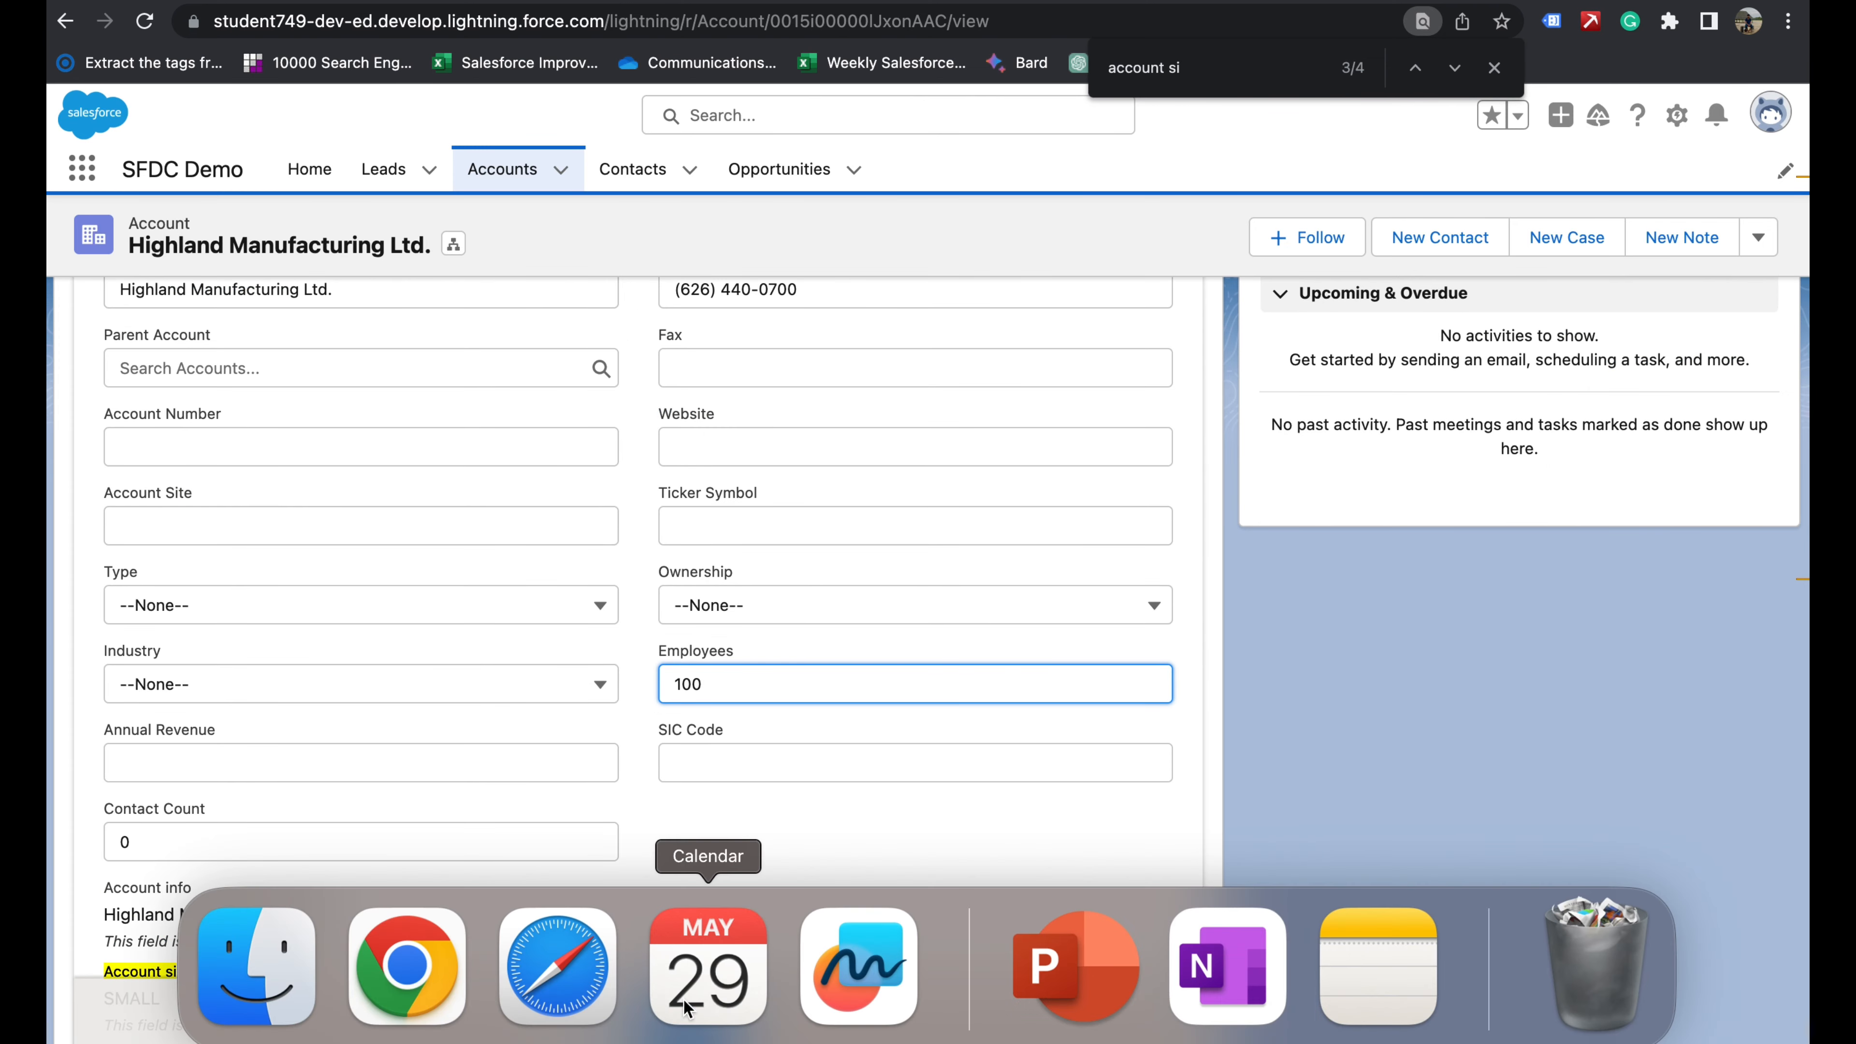
click(684, 1023)
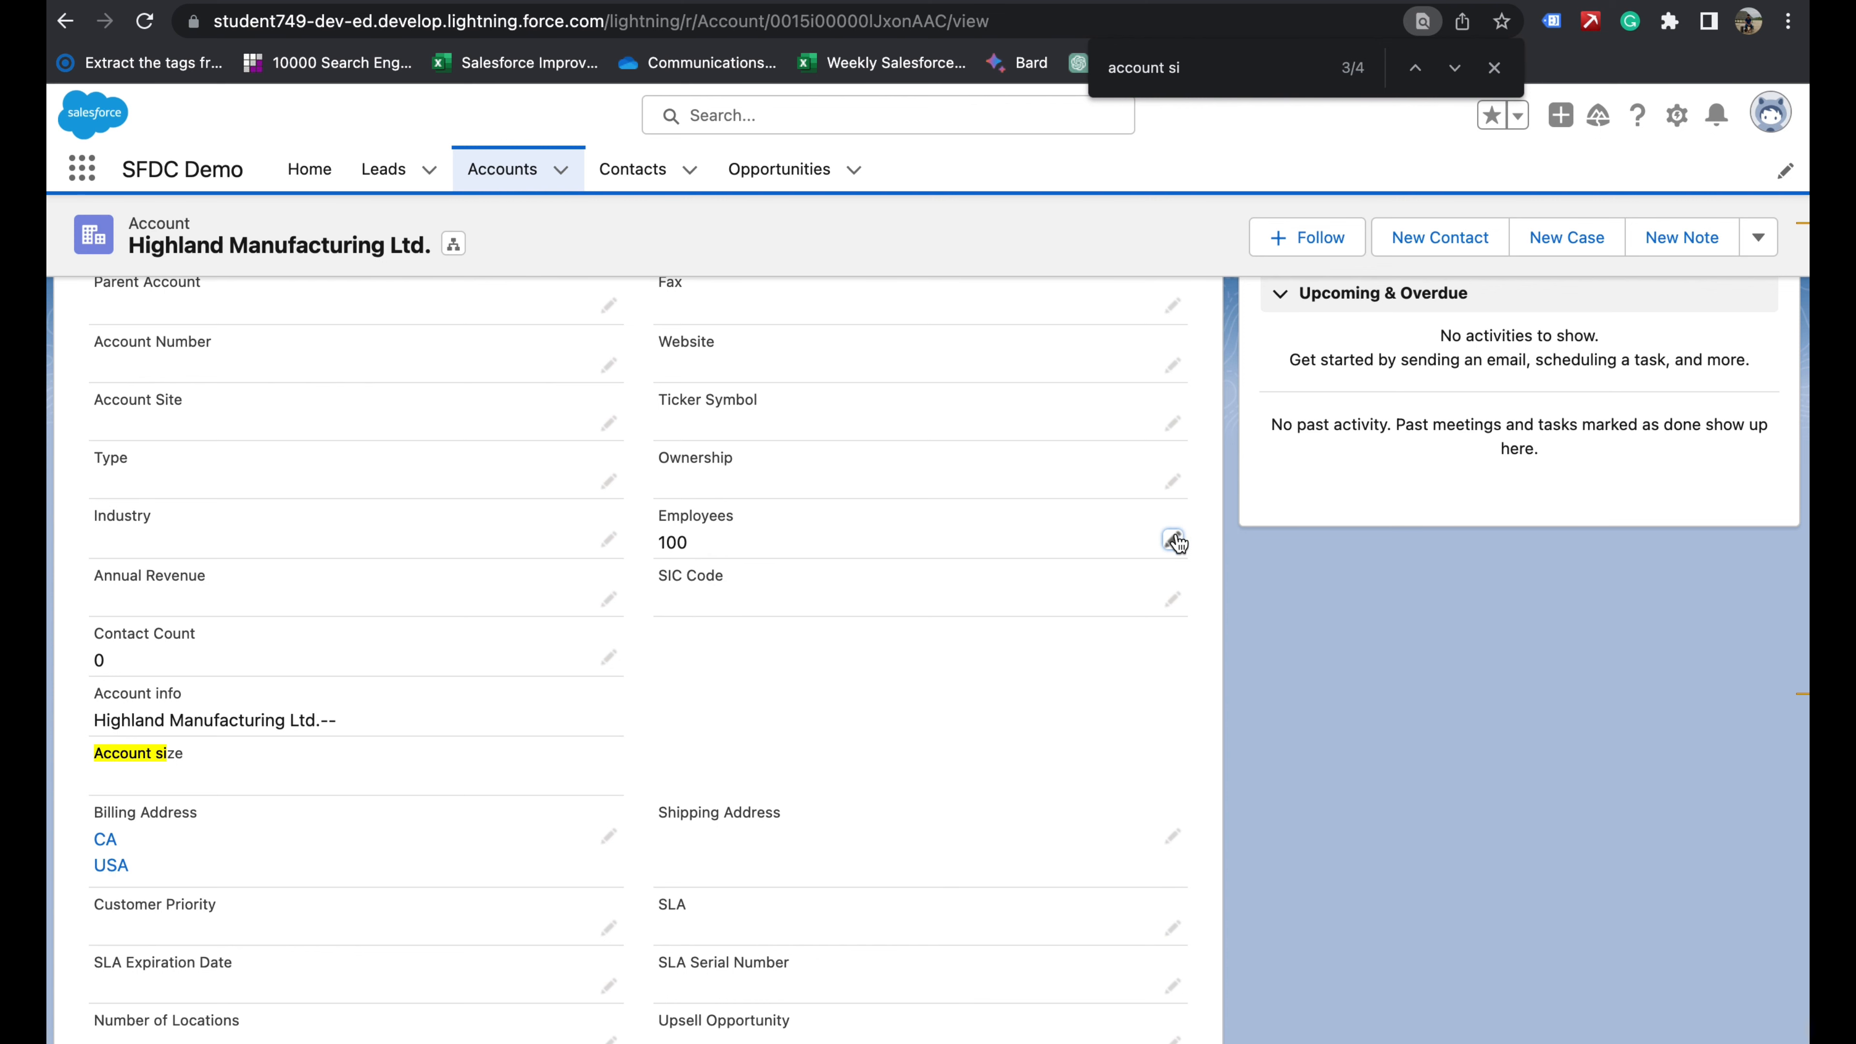
- Set the account's Employees to 9 and Website to google.com, save the record, and check Account size
double_click(740, 557)
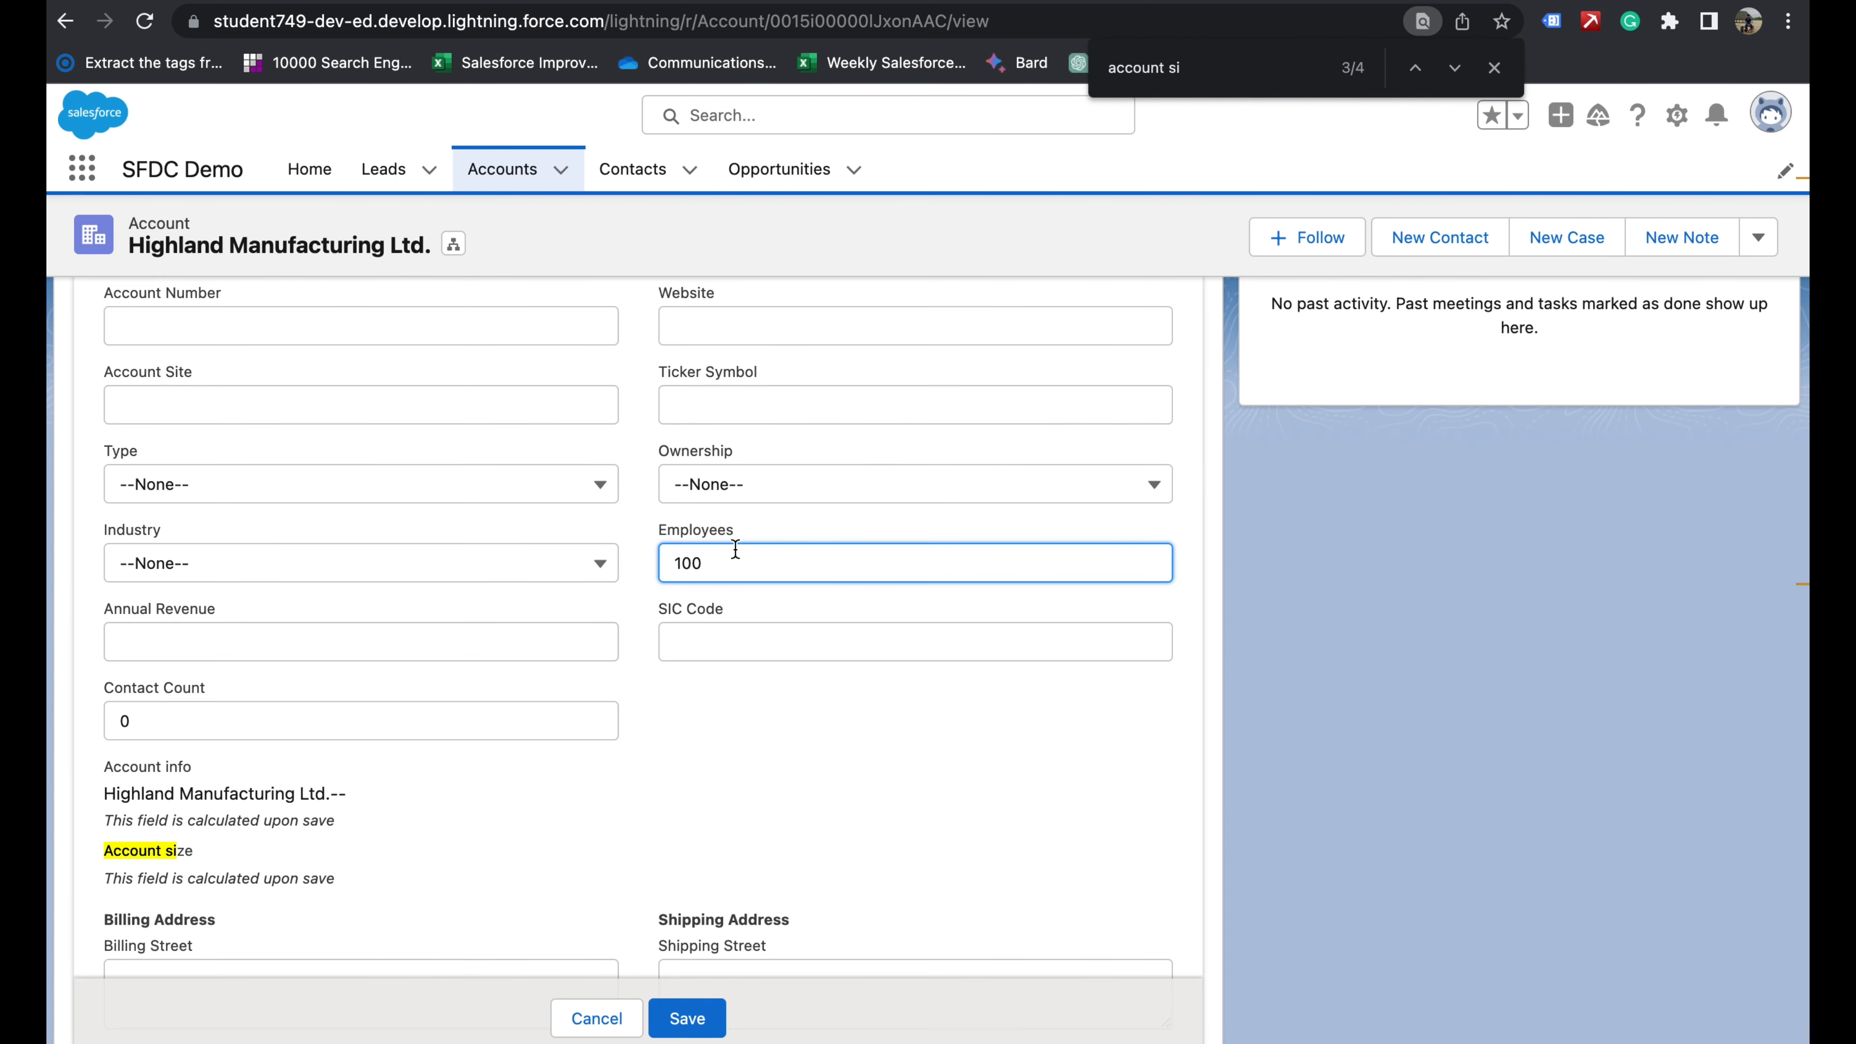
key(BackSpace)
key(BackSpace)
click(703, 332)
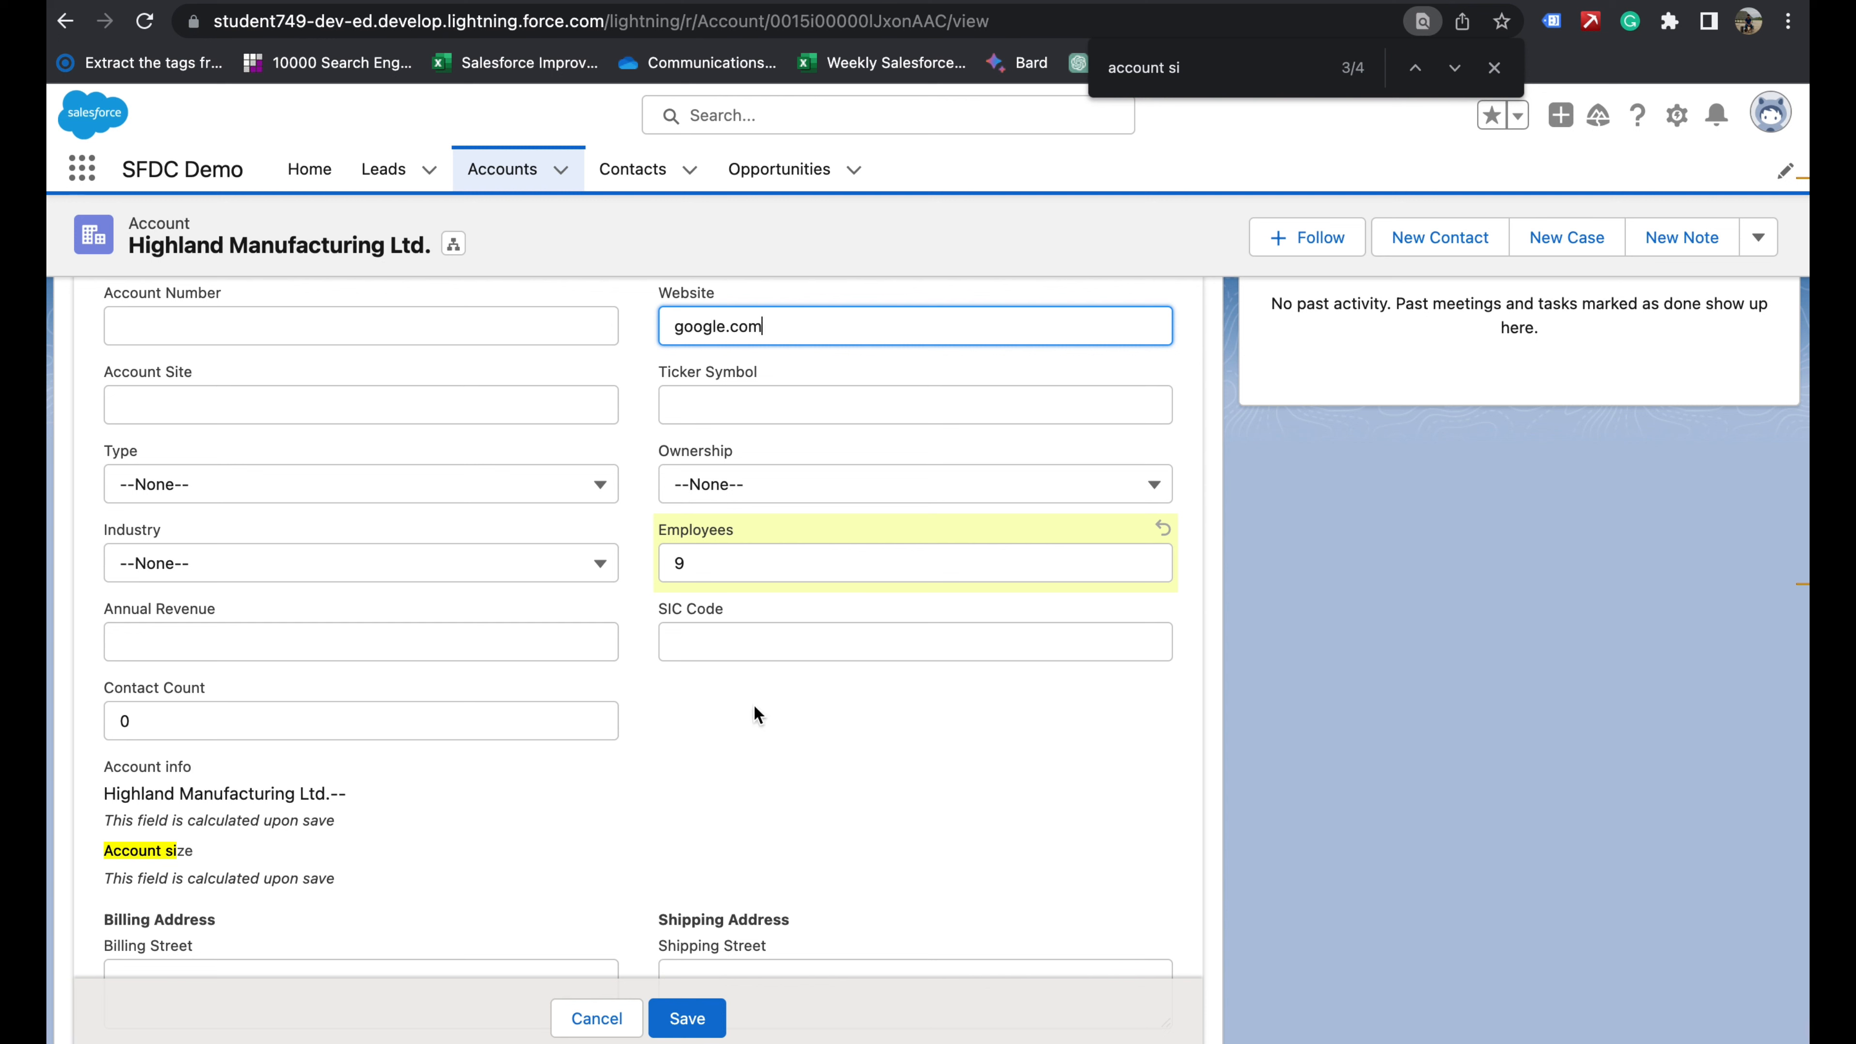
click(673, 1017)
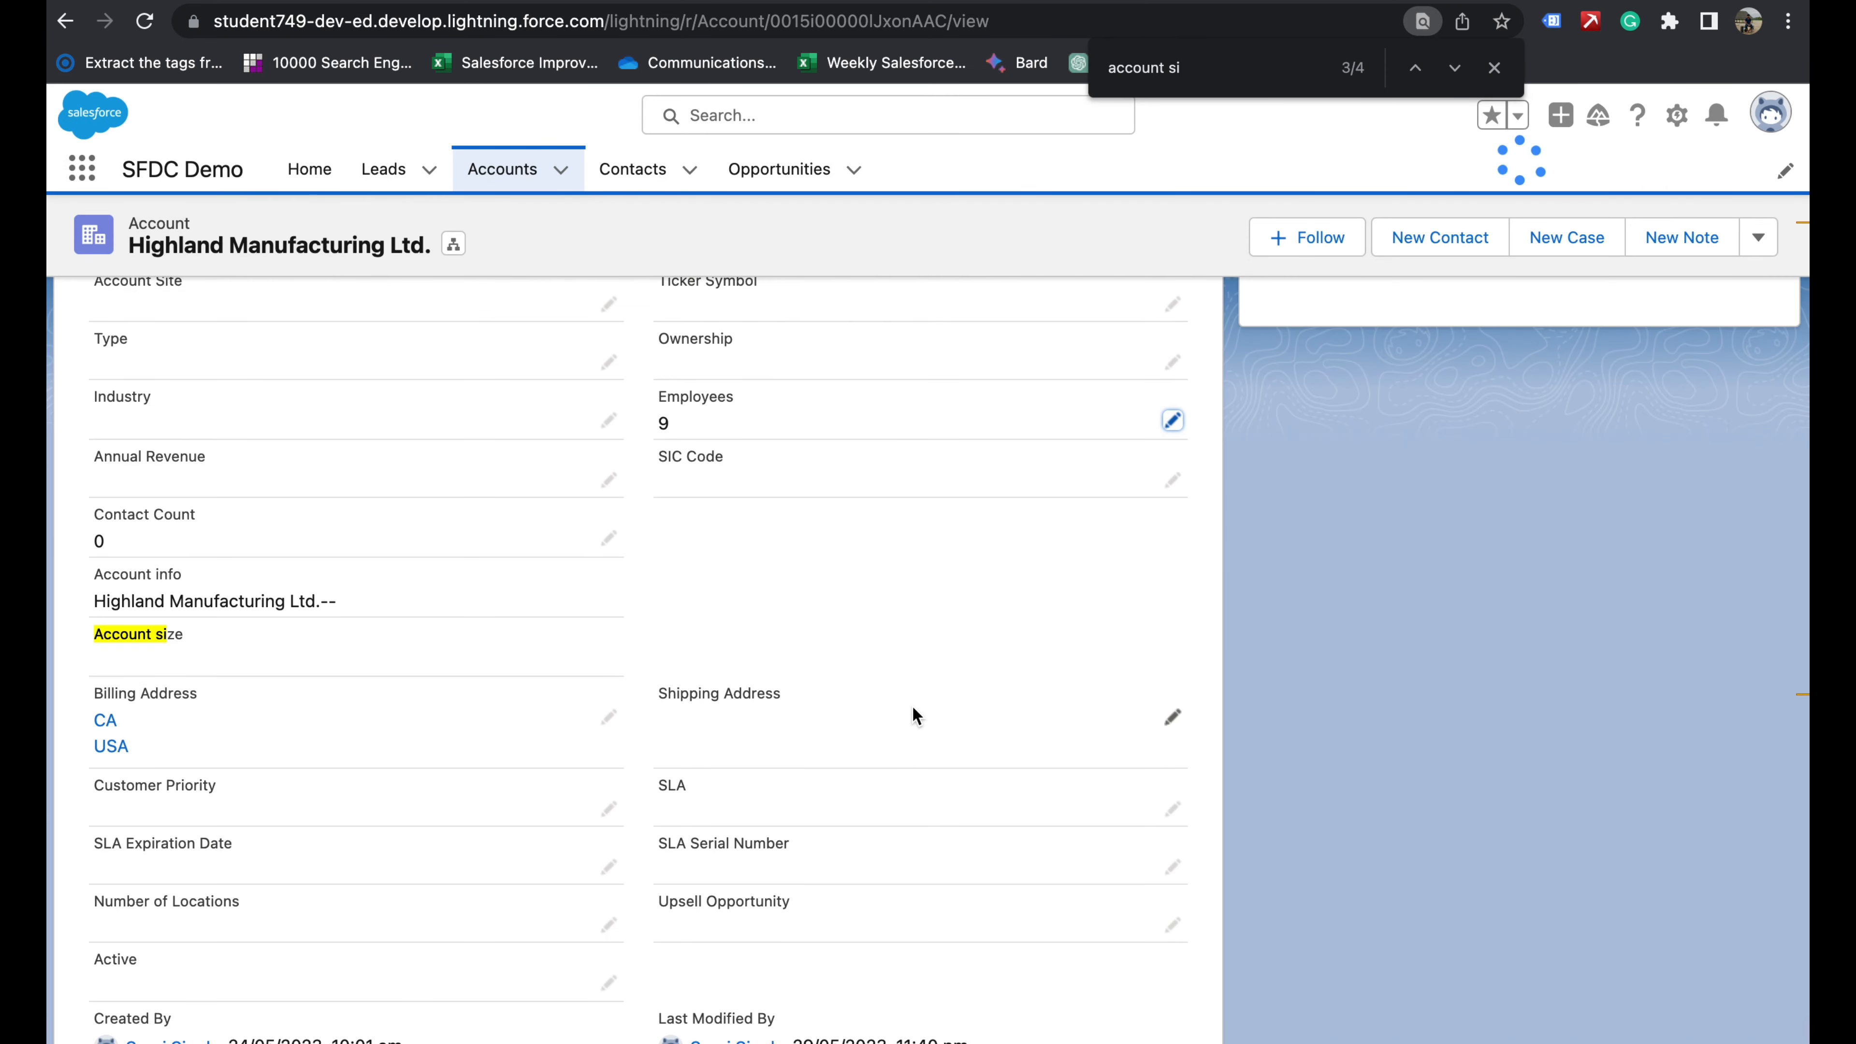
scroll(847, 582, up, 2)
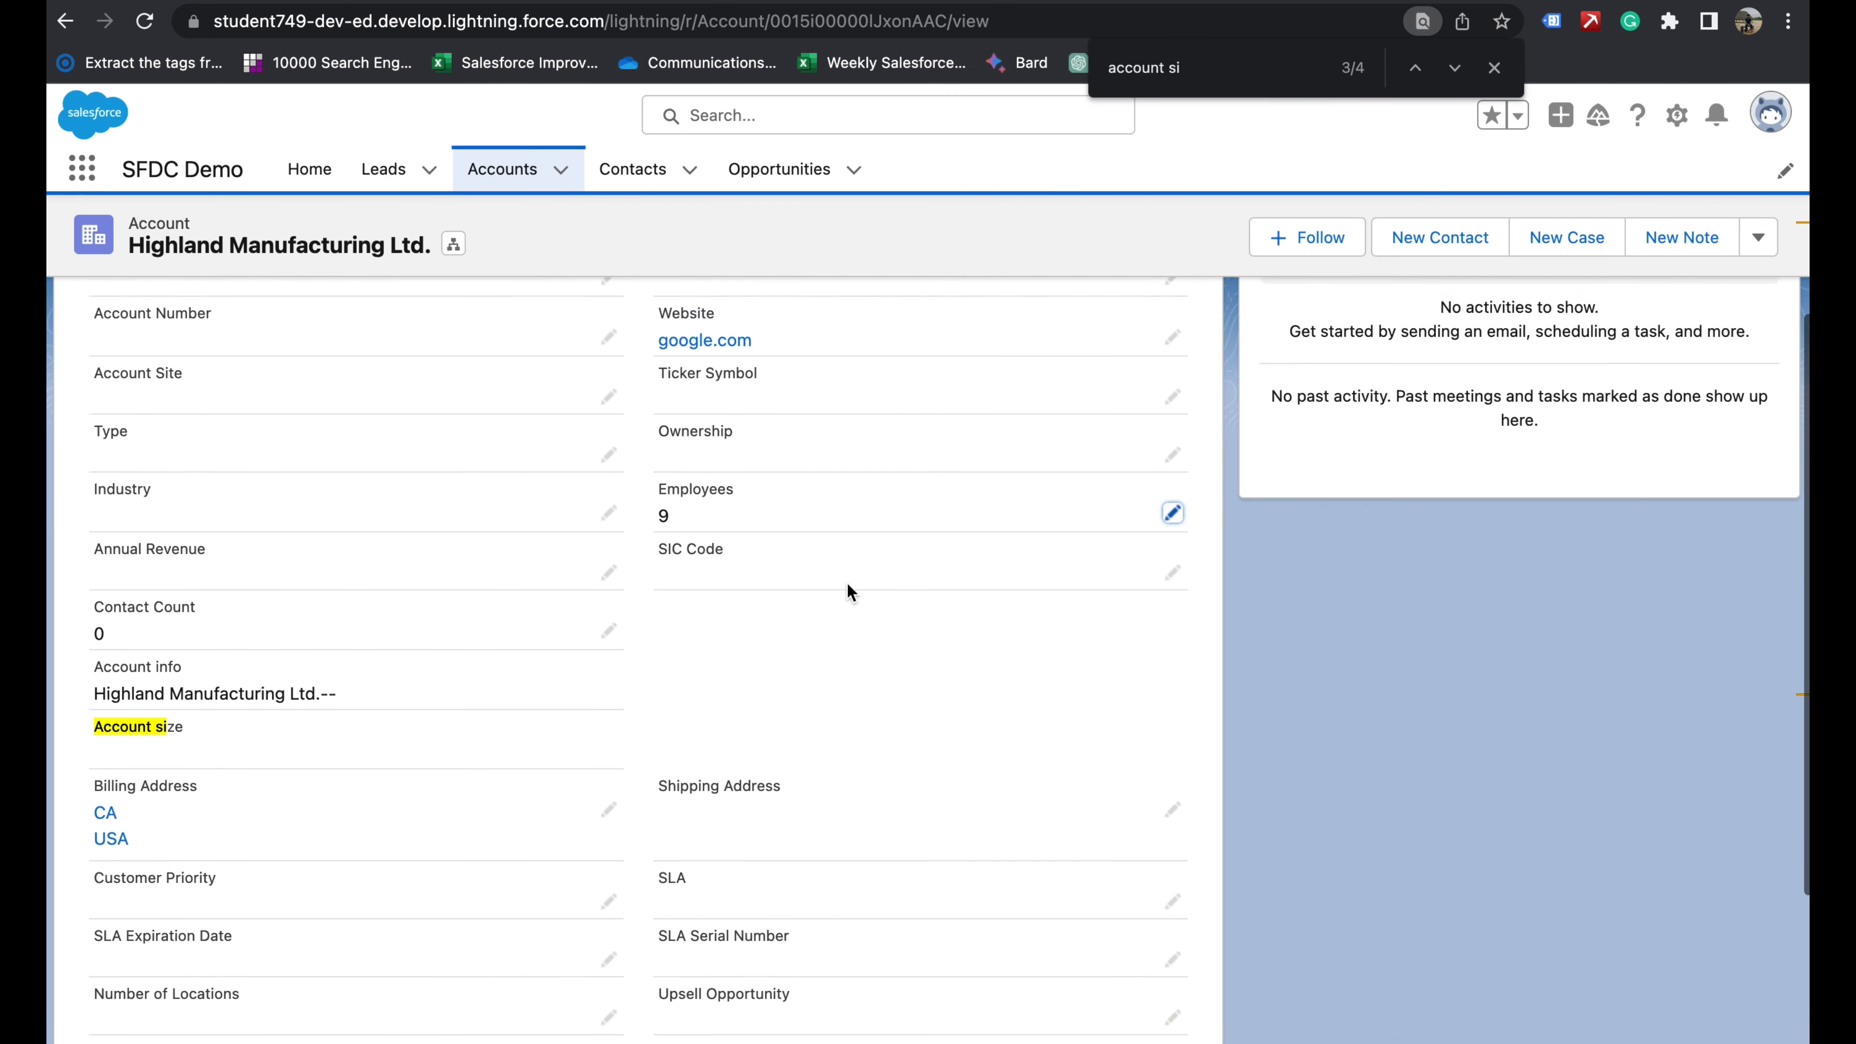
scroll(847, 592, up, 1)
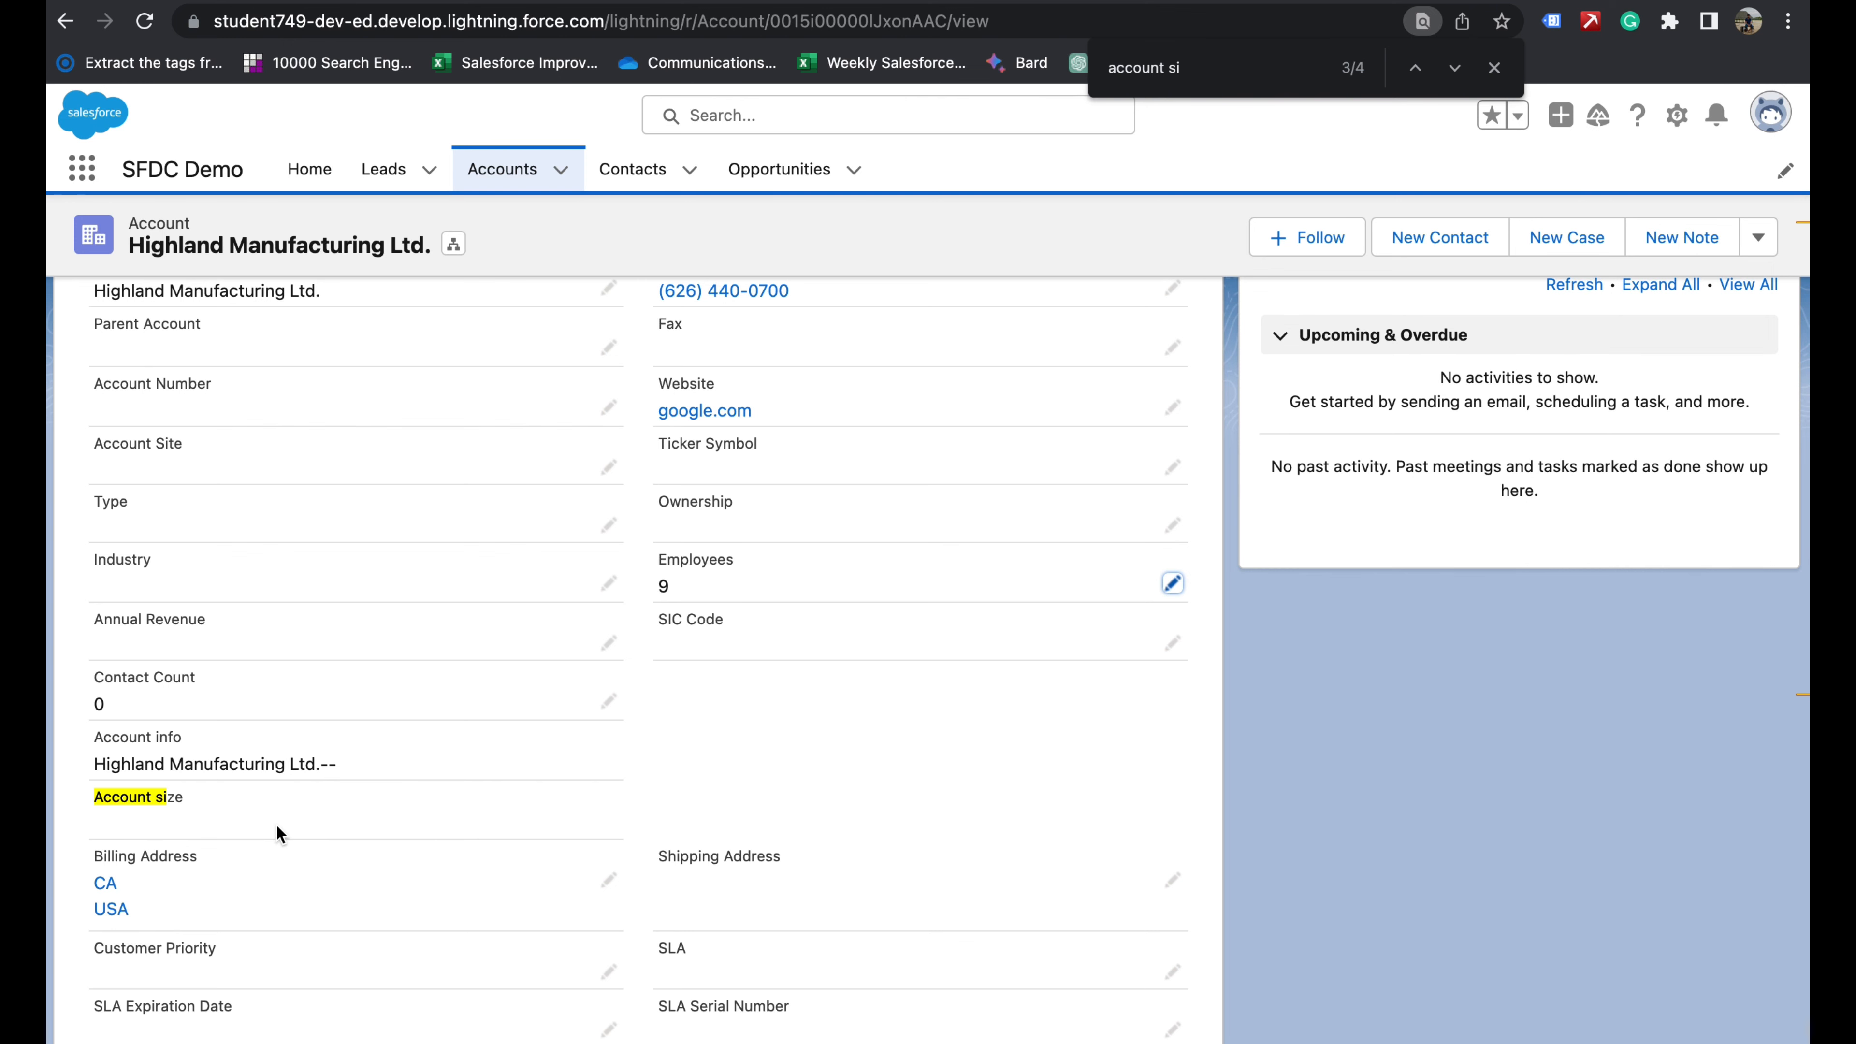
- Switch to the Notes document with the example requirements to review the list
key(ctrl+Left)
key(ctrl+Right)
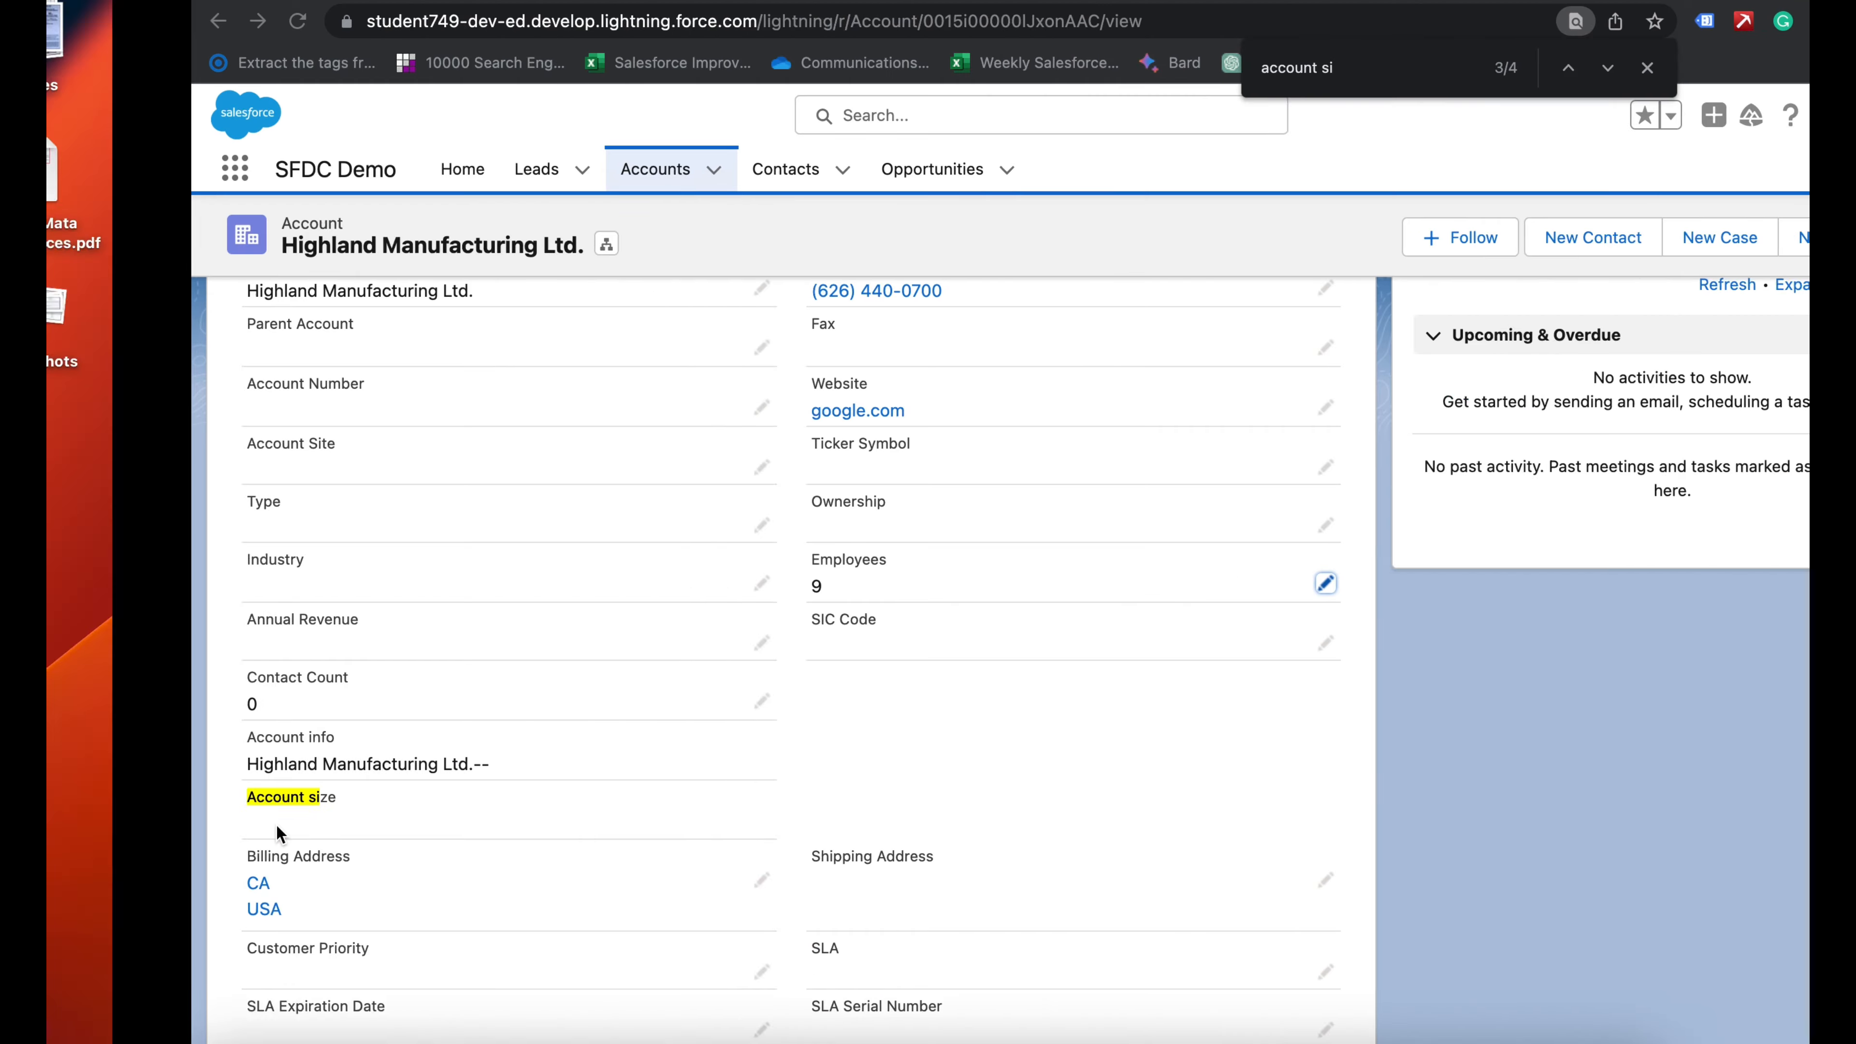
key(ctrl+Right)
key(ctrl+Right)
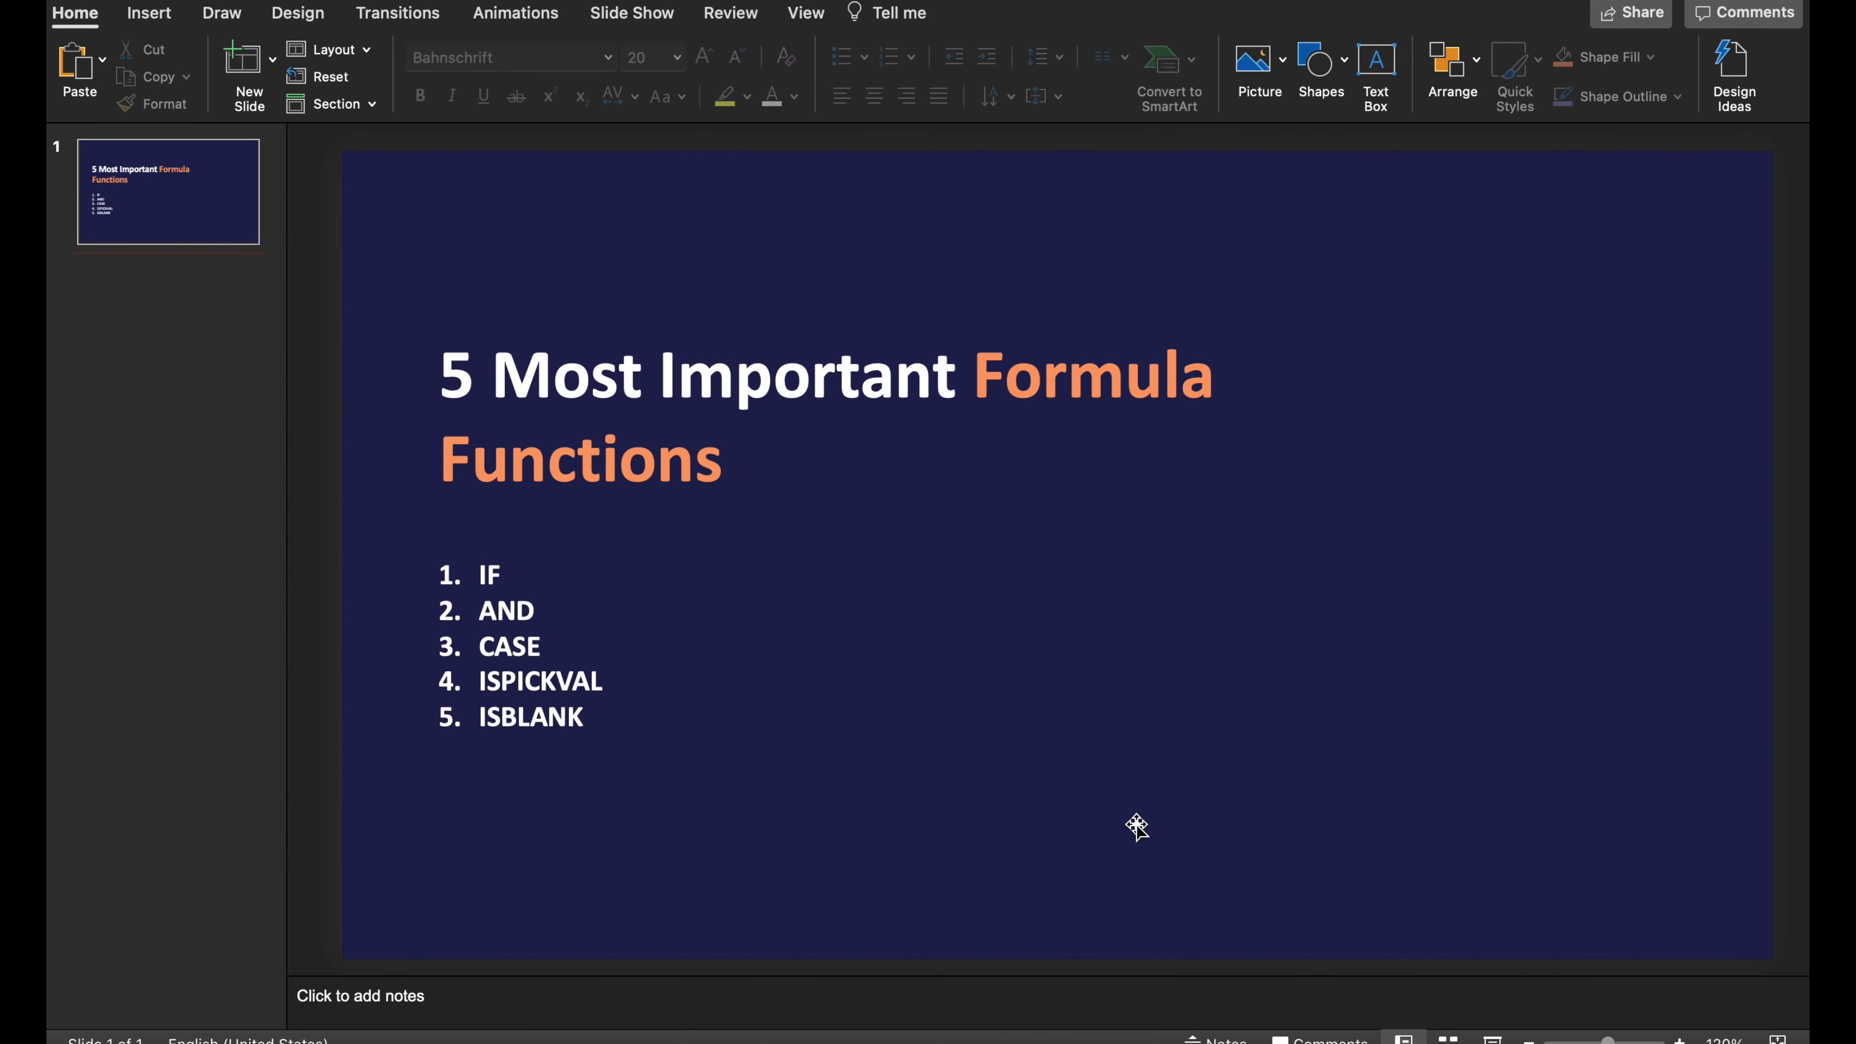
key(ctrl+Right)
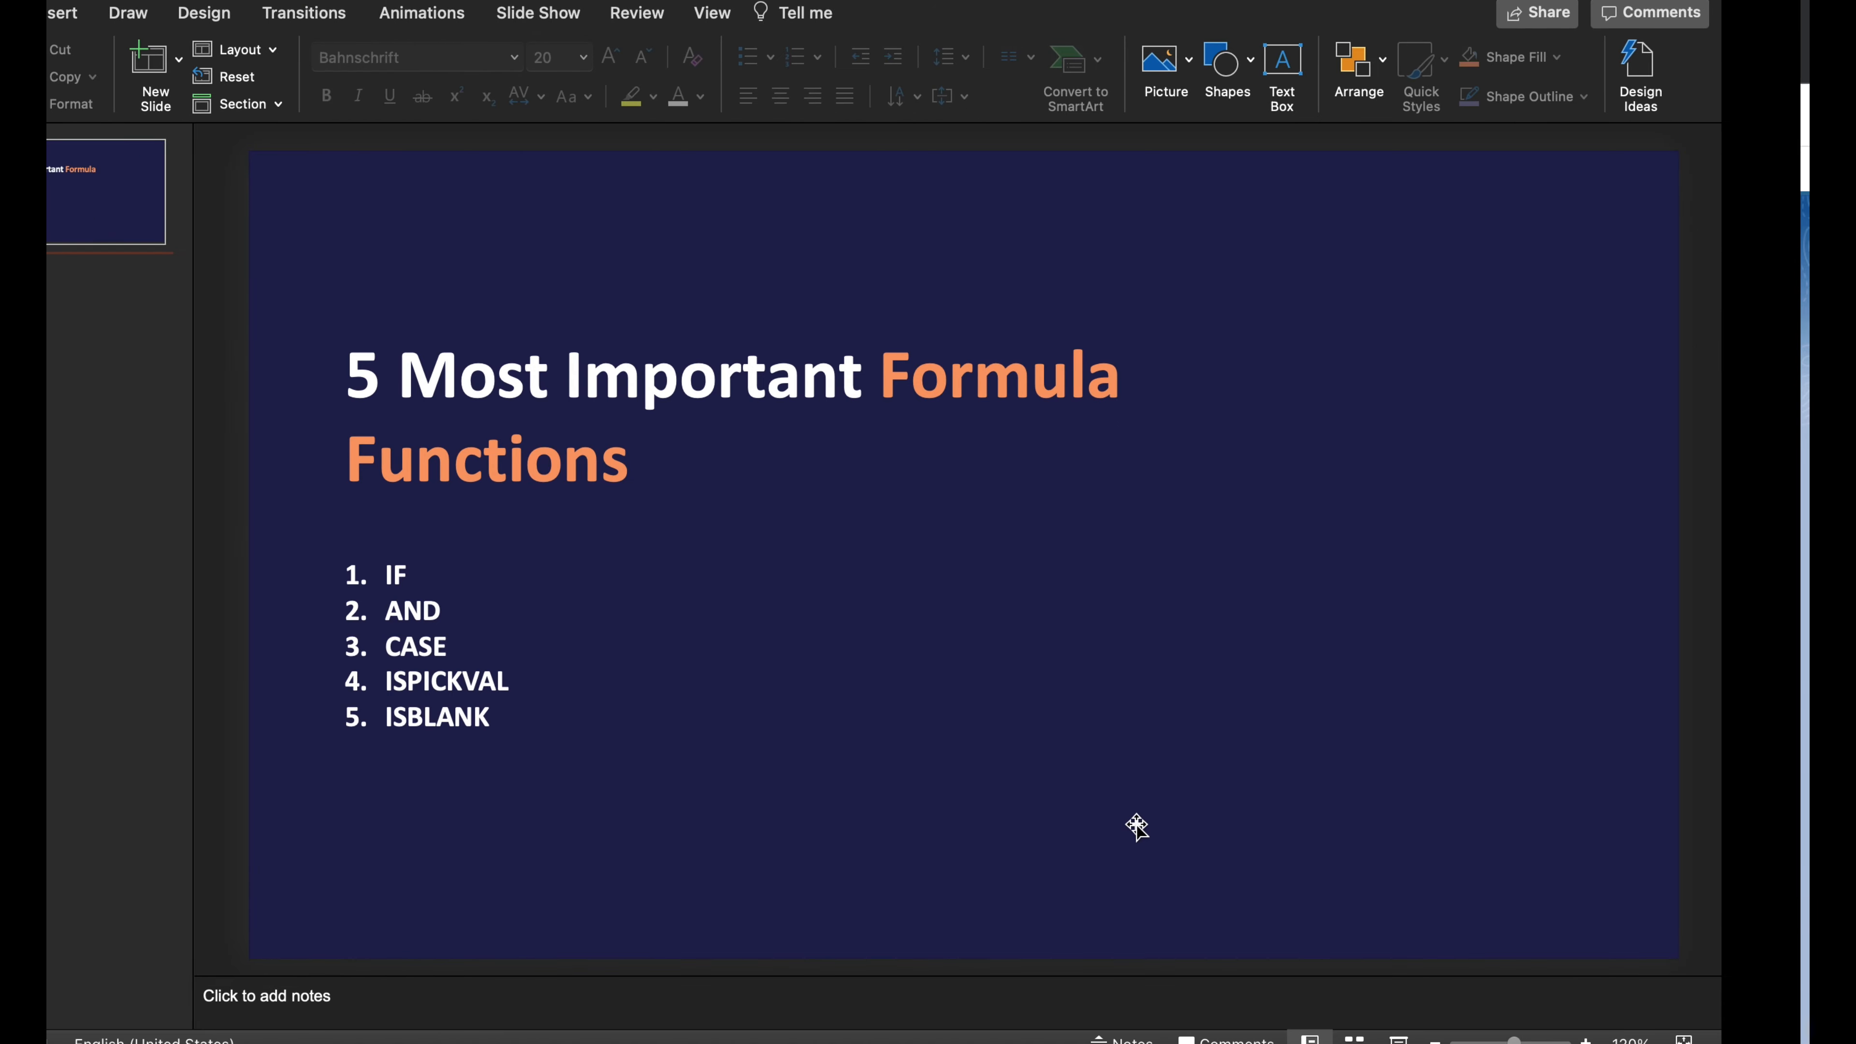
key(ctrl+Left)
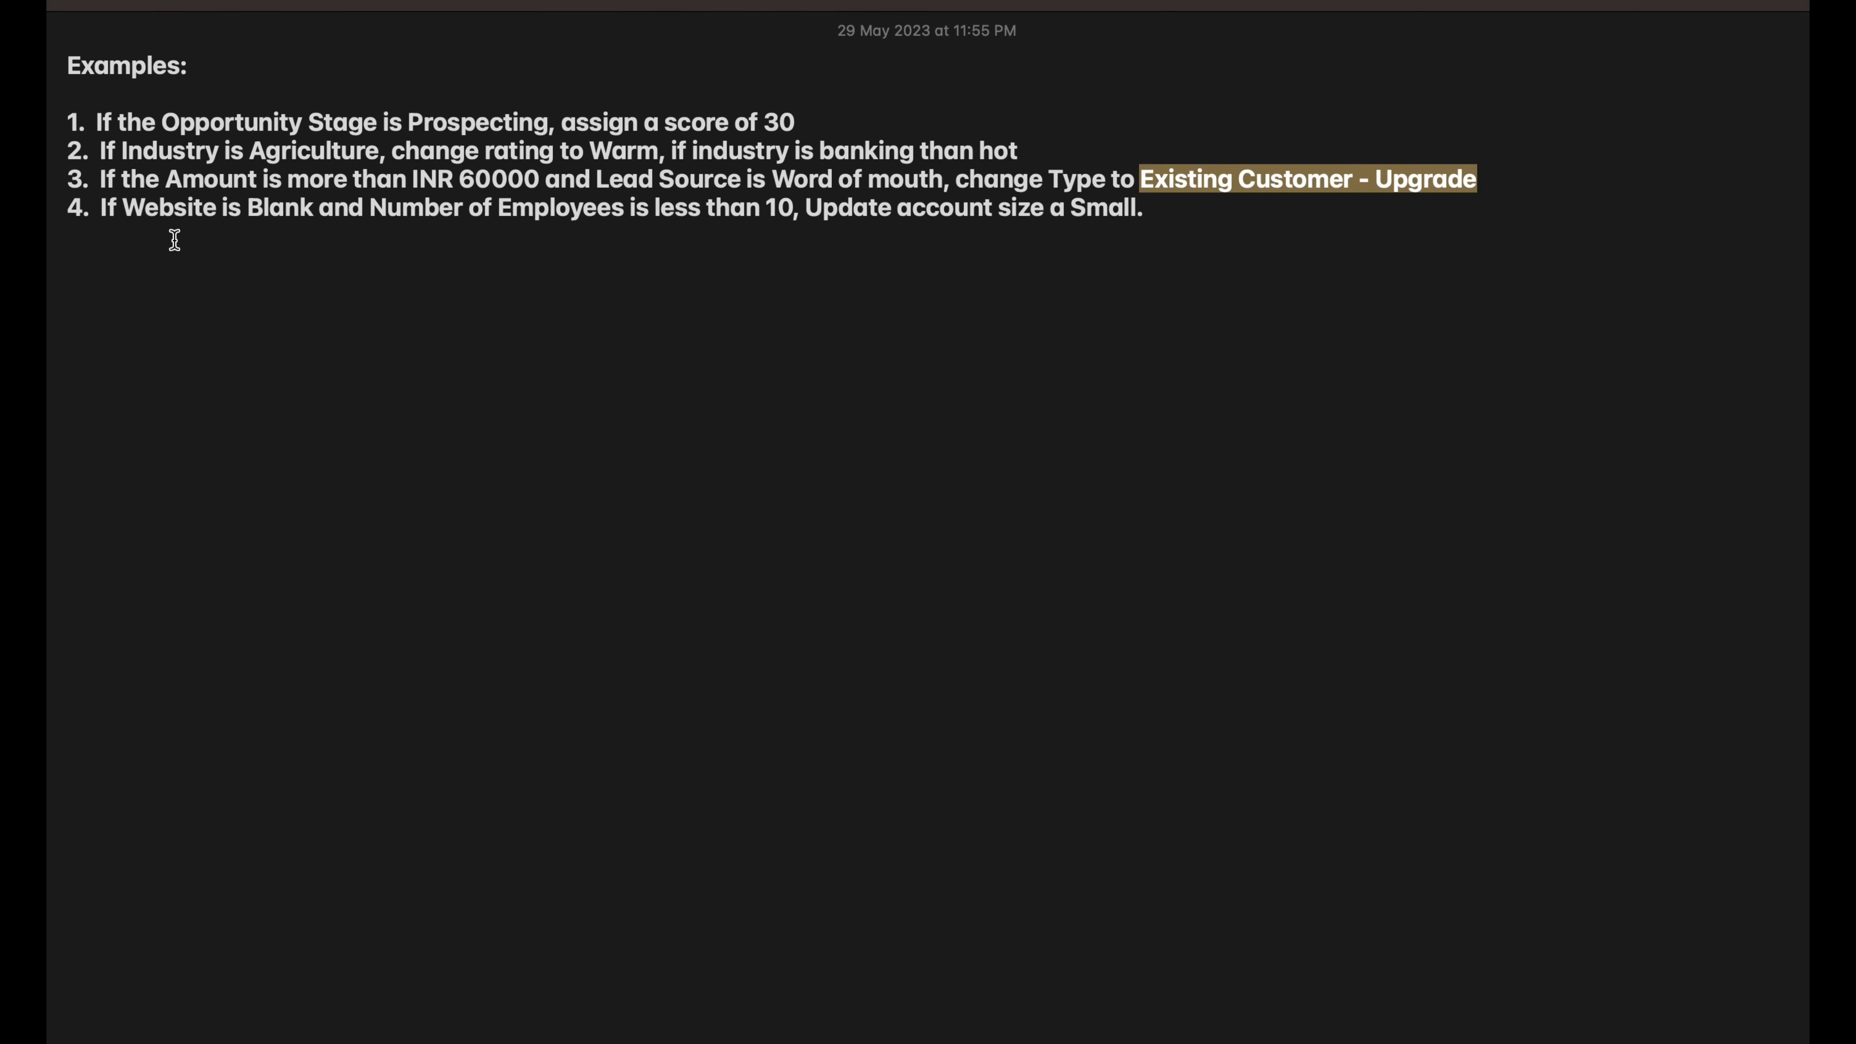
- Copy the second example's text about Industry and rating from the notes
click(1042, 155)
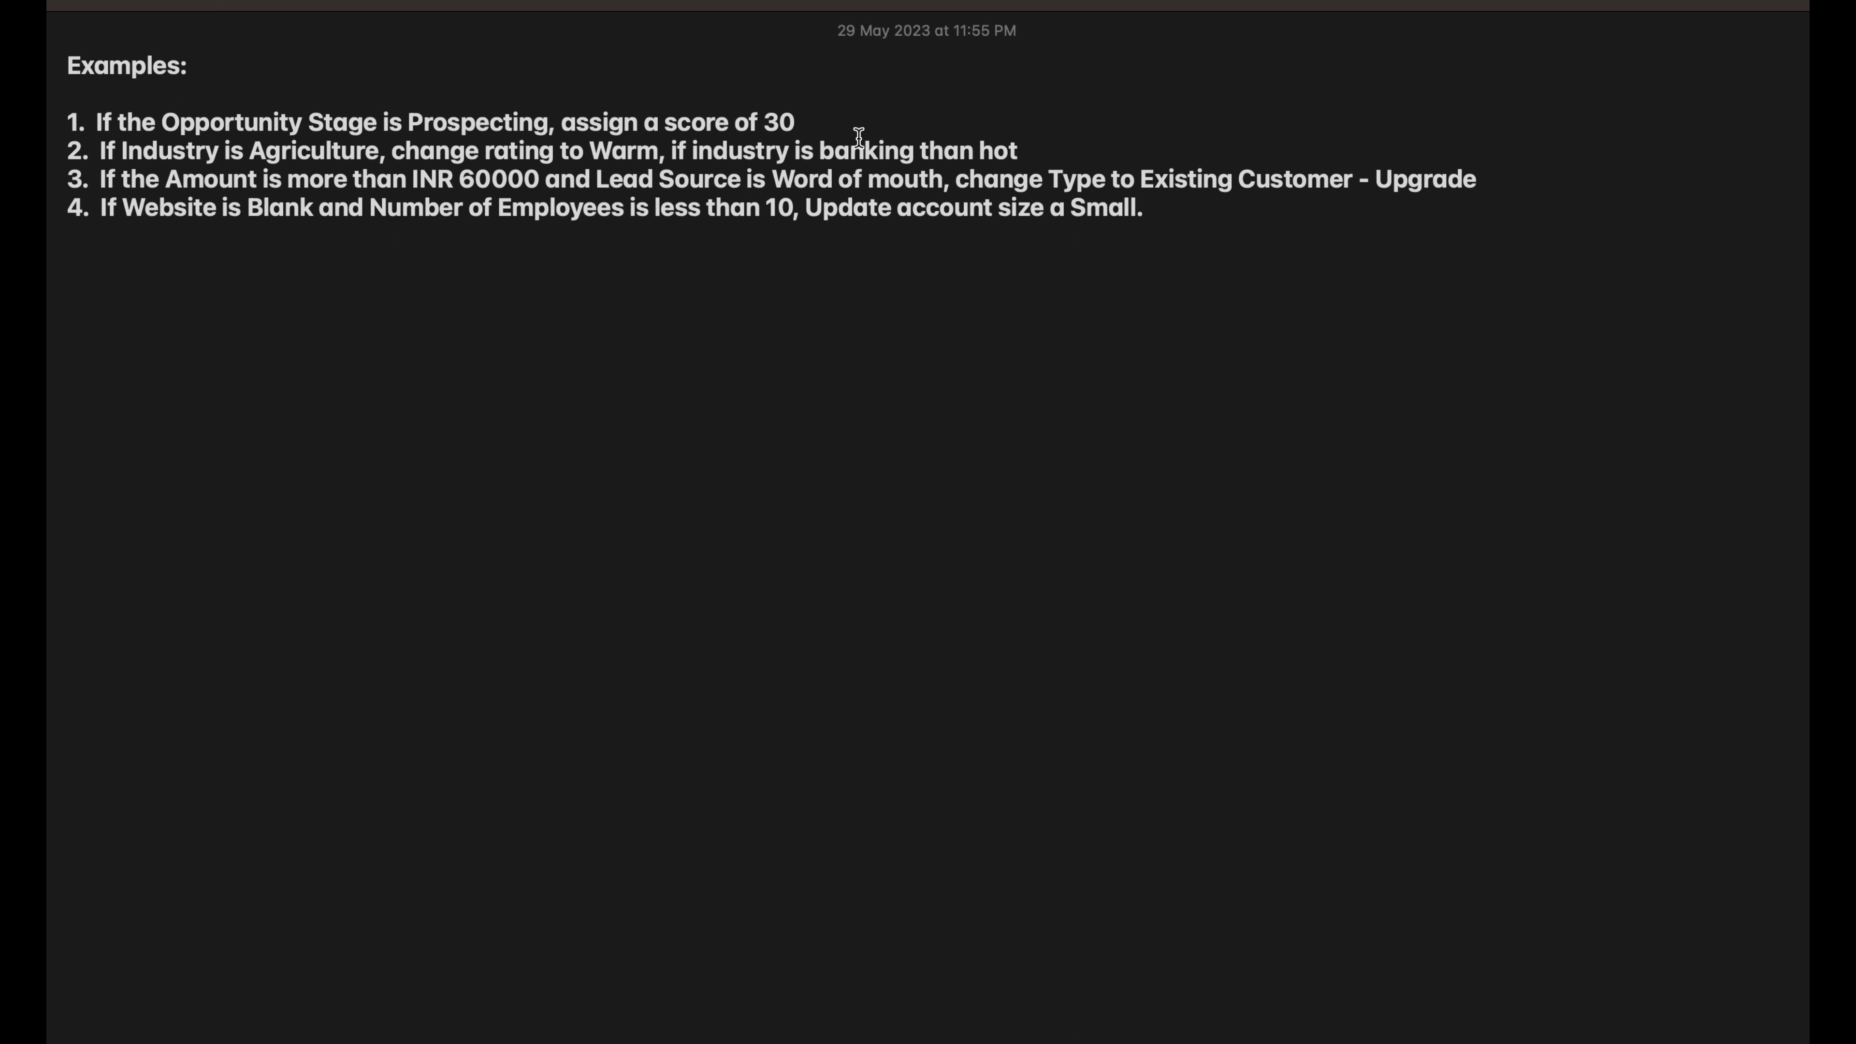
mouse_move(1034, 145)
mouse_down()
mouse_move(563, 150)
mouse_move(537, 122)
mouse_move(352, 150)
mouse_move(106, 150)
mouse_up()
key(ctrl+c)
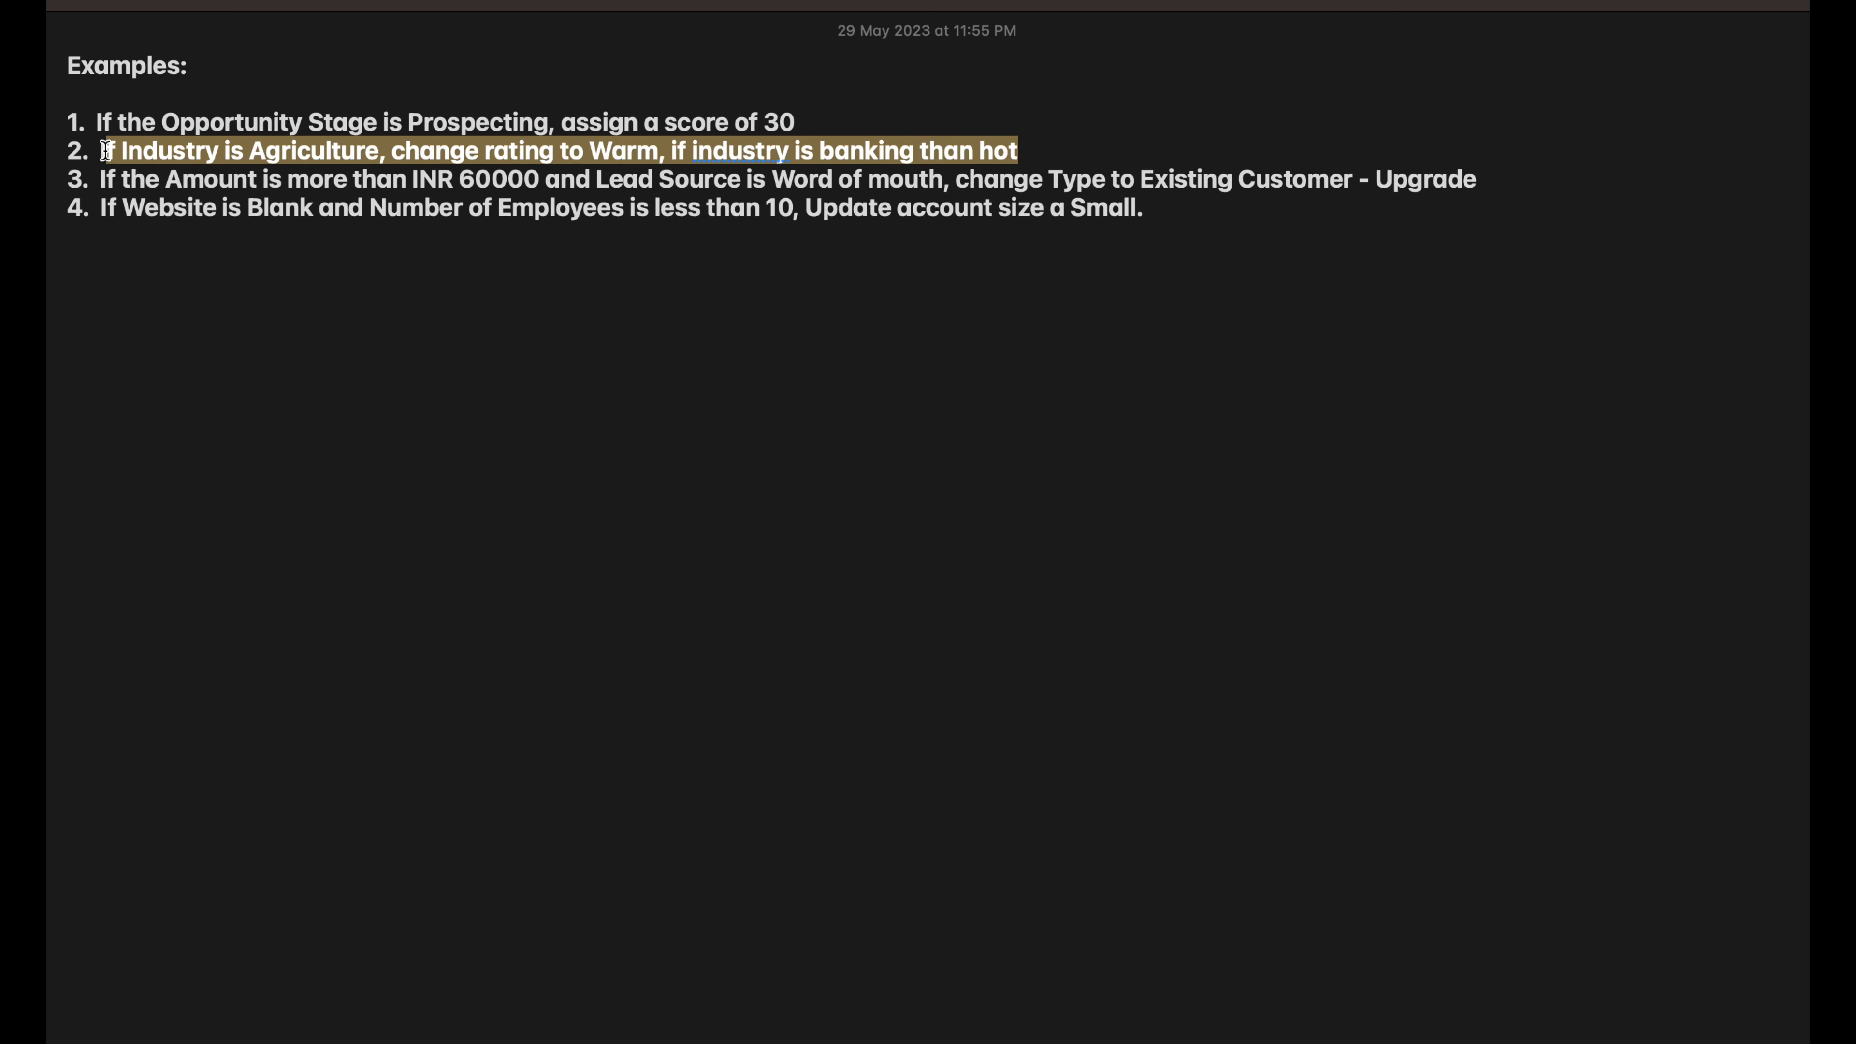
- Switch back to Salesforce in the browser and cancel the edit of the Blues Entertainment Corp.- opportunity
key(ctrl+Left)
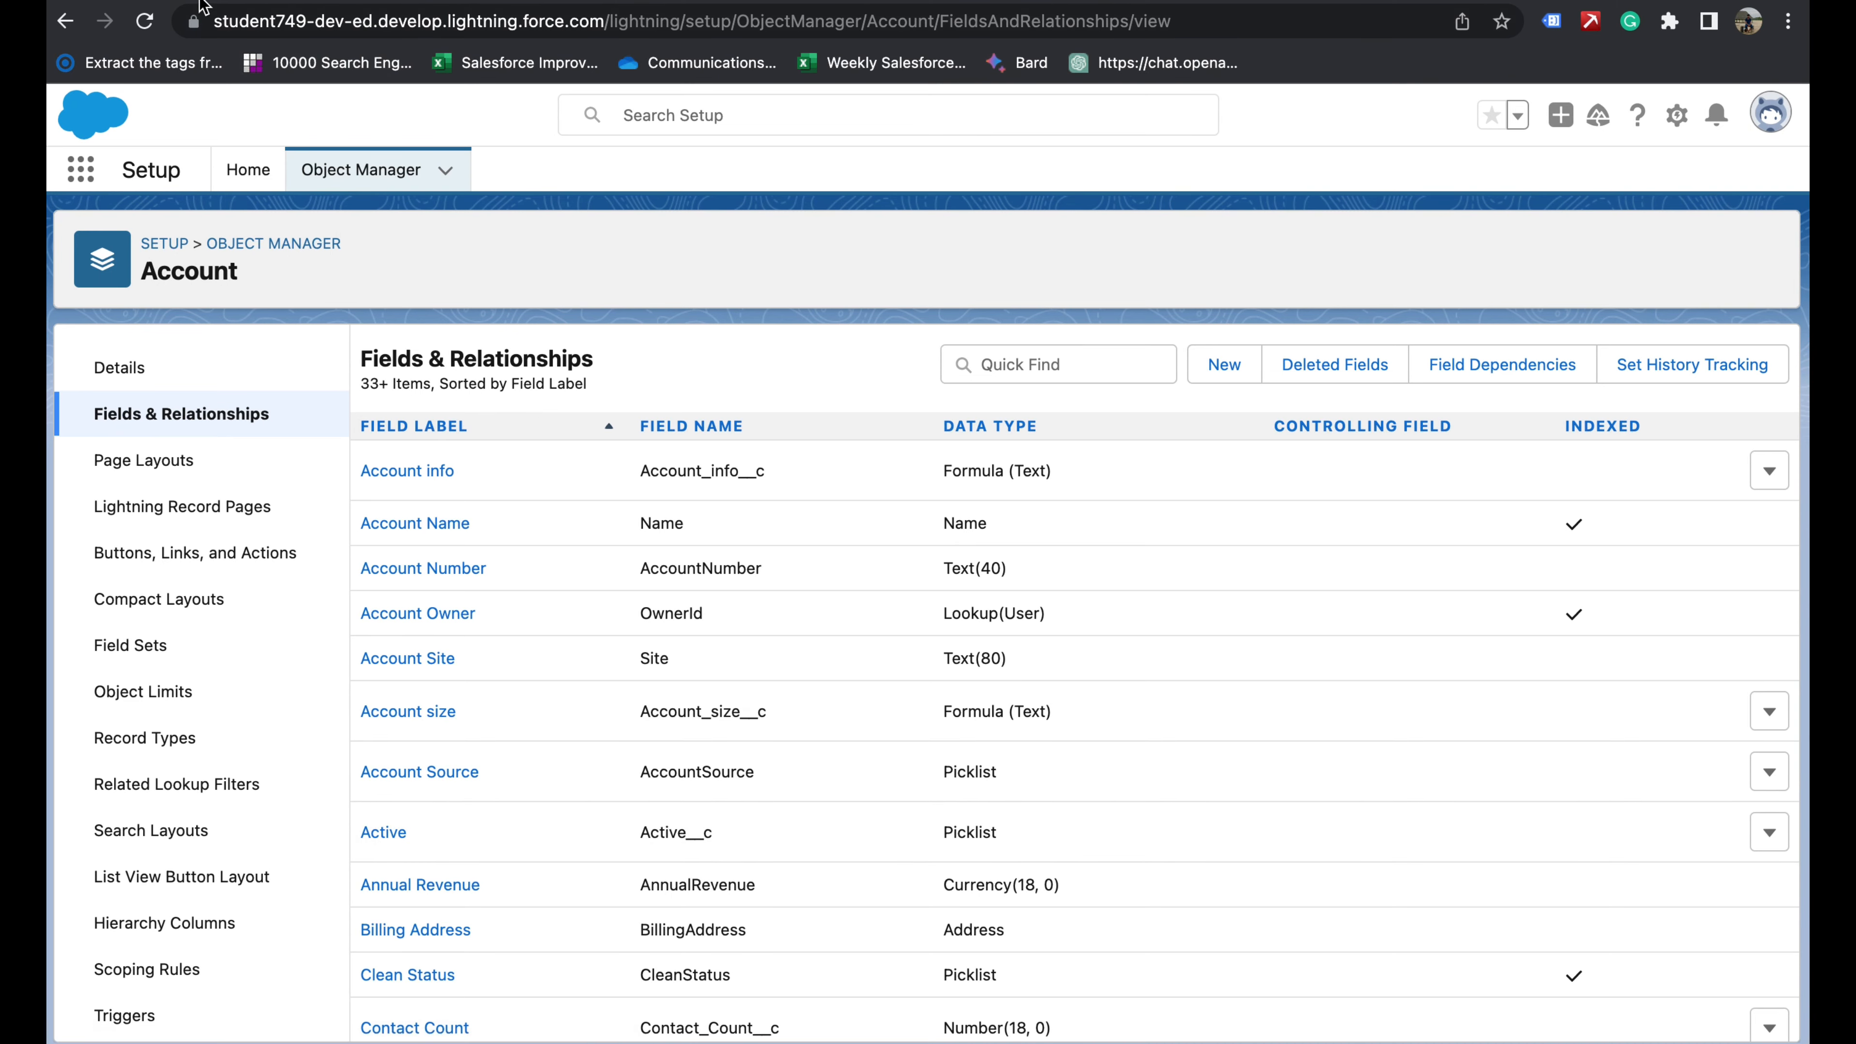
click(274, 2)
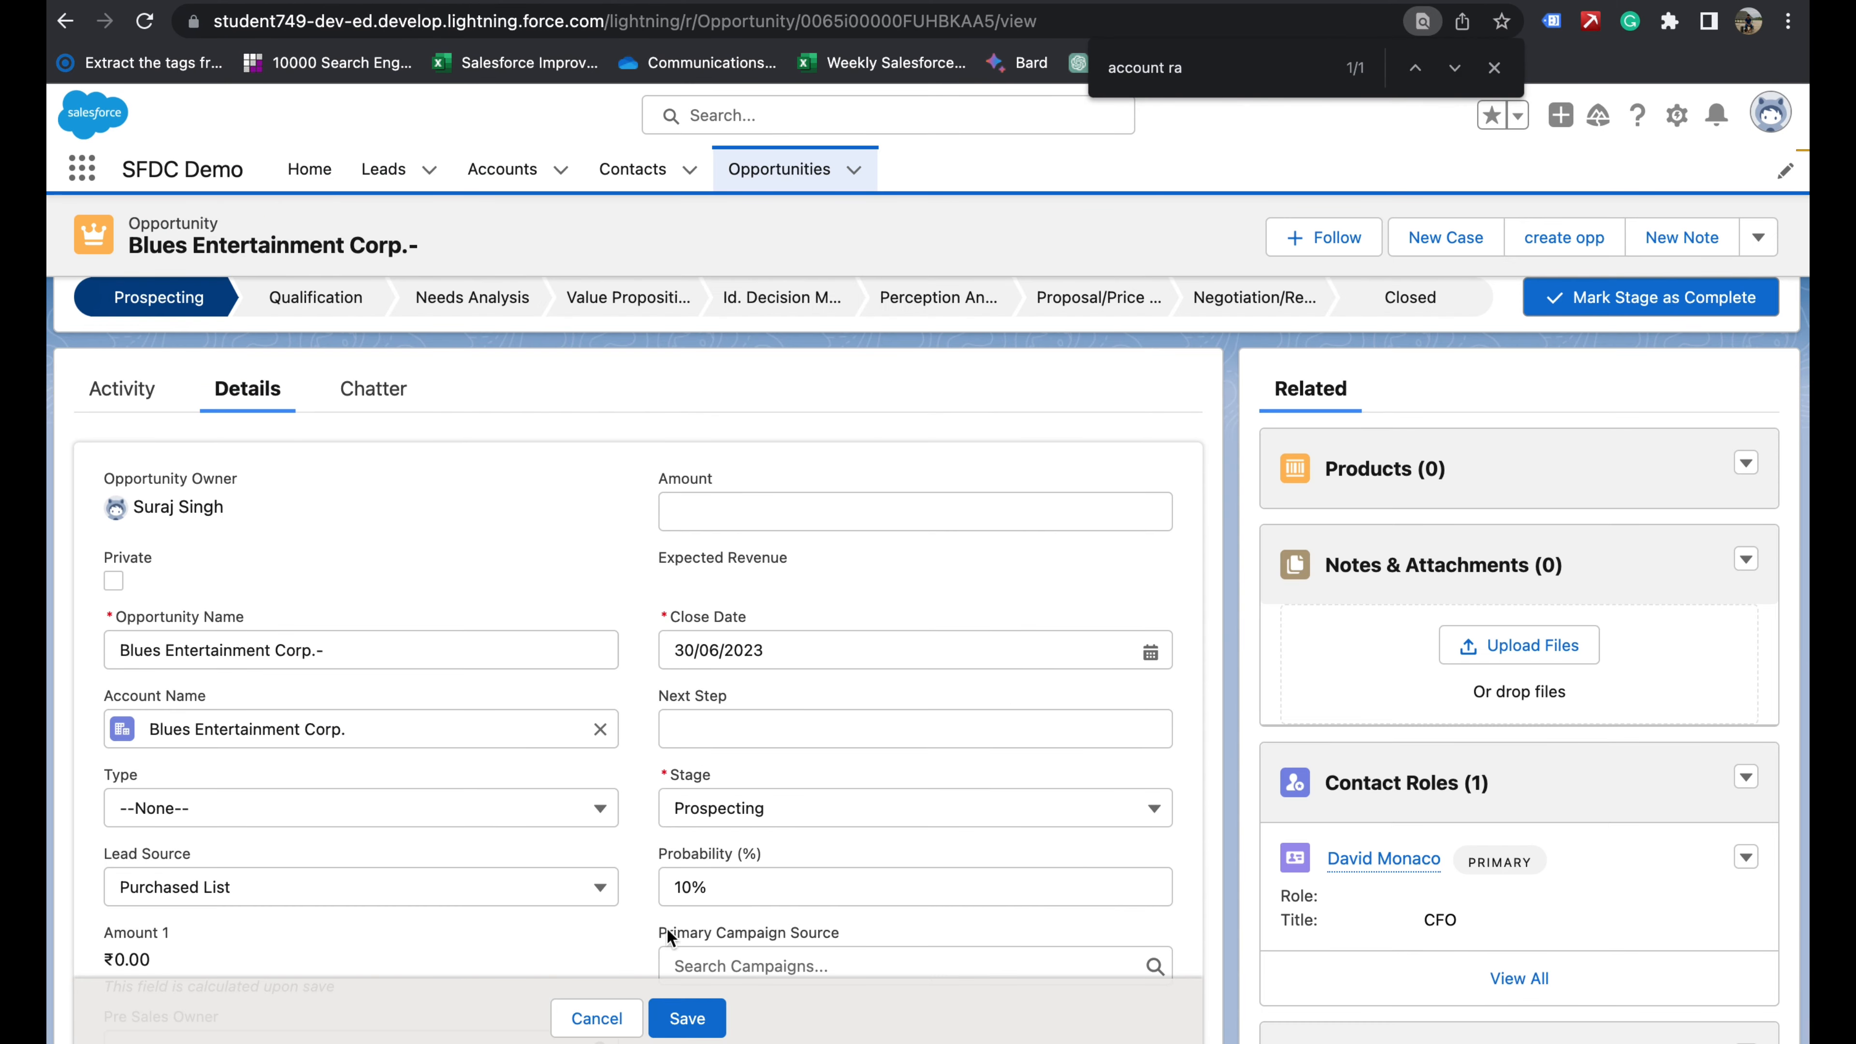
click(585, 1023)
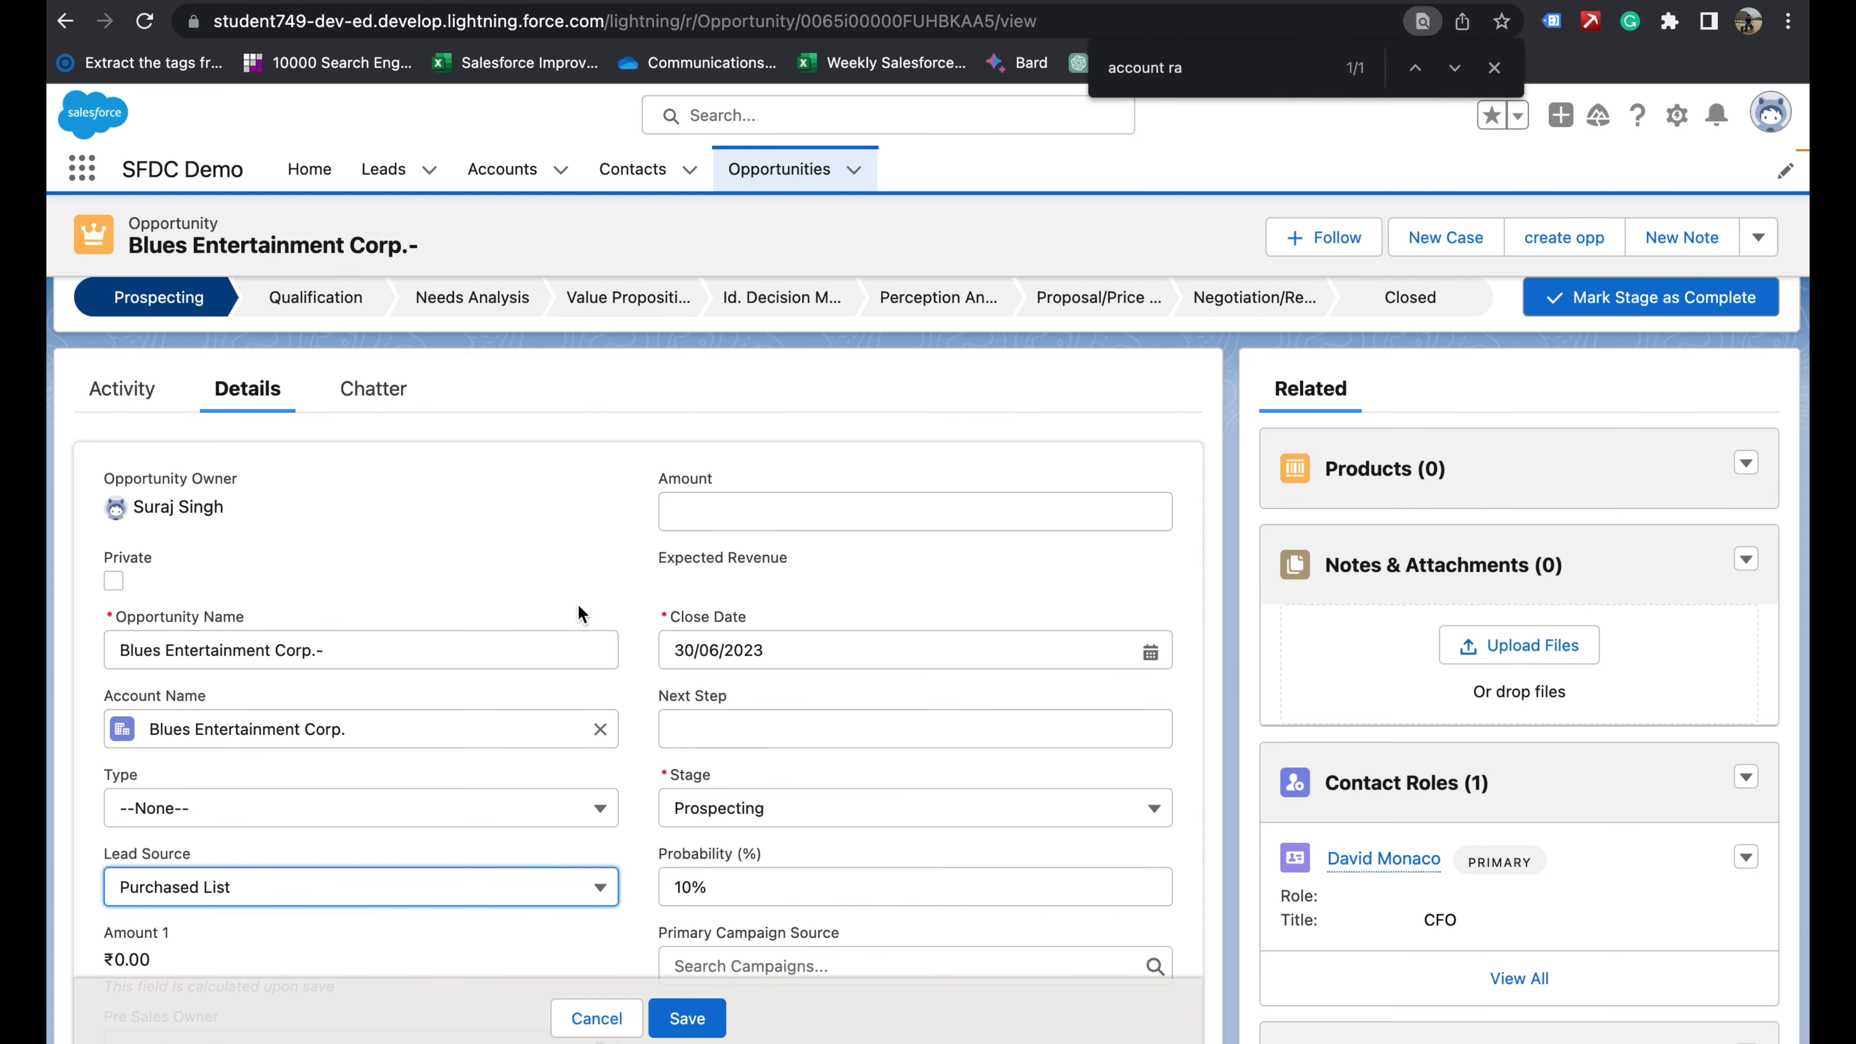
click(597, 1018)
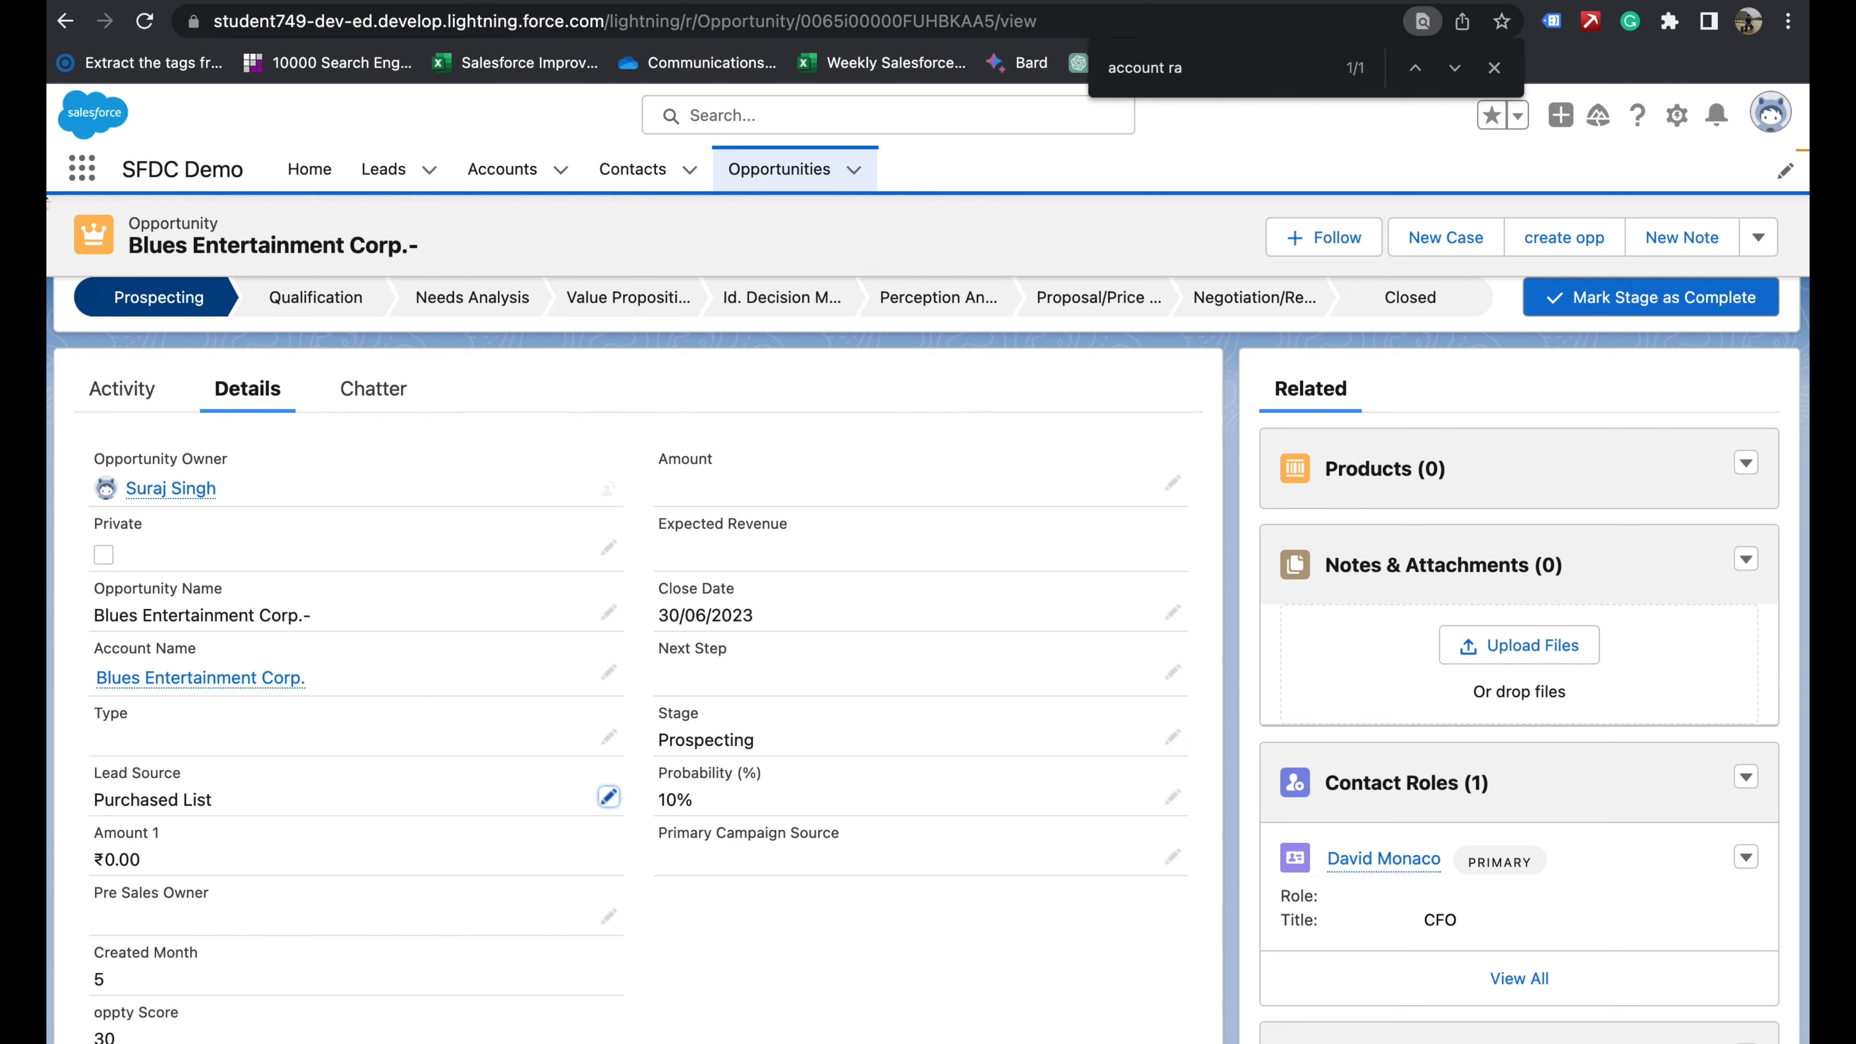
- Open the Highland Manufacturing Ltd. account and show its details
click(484, 175)
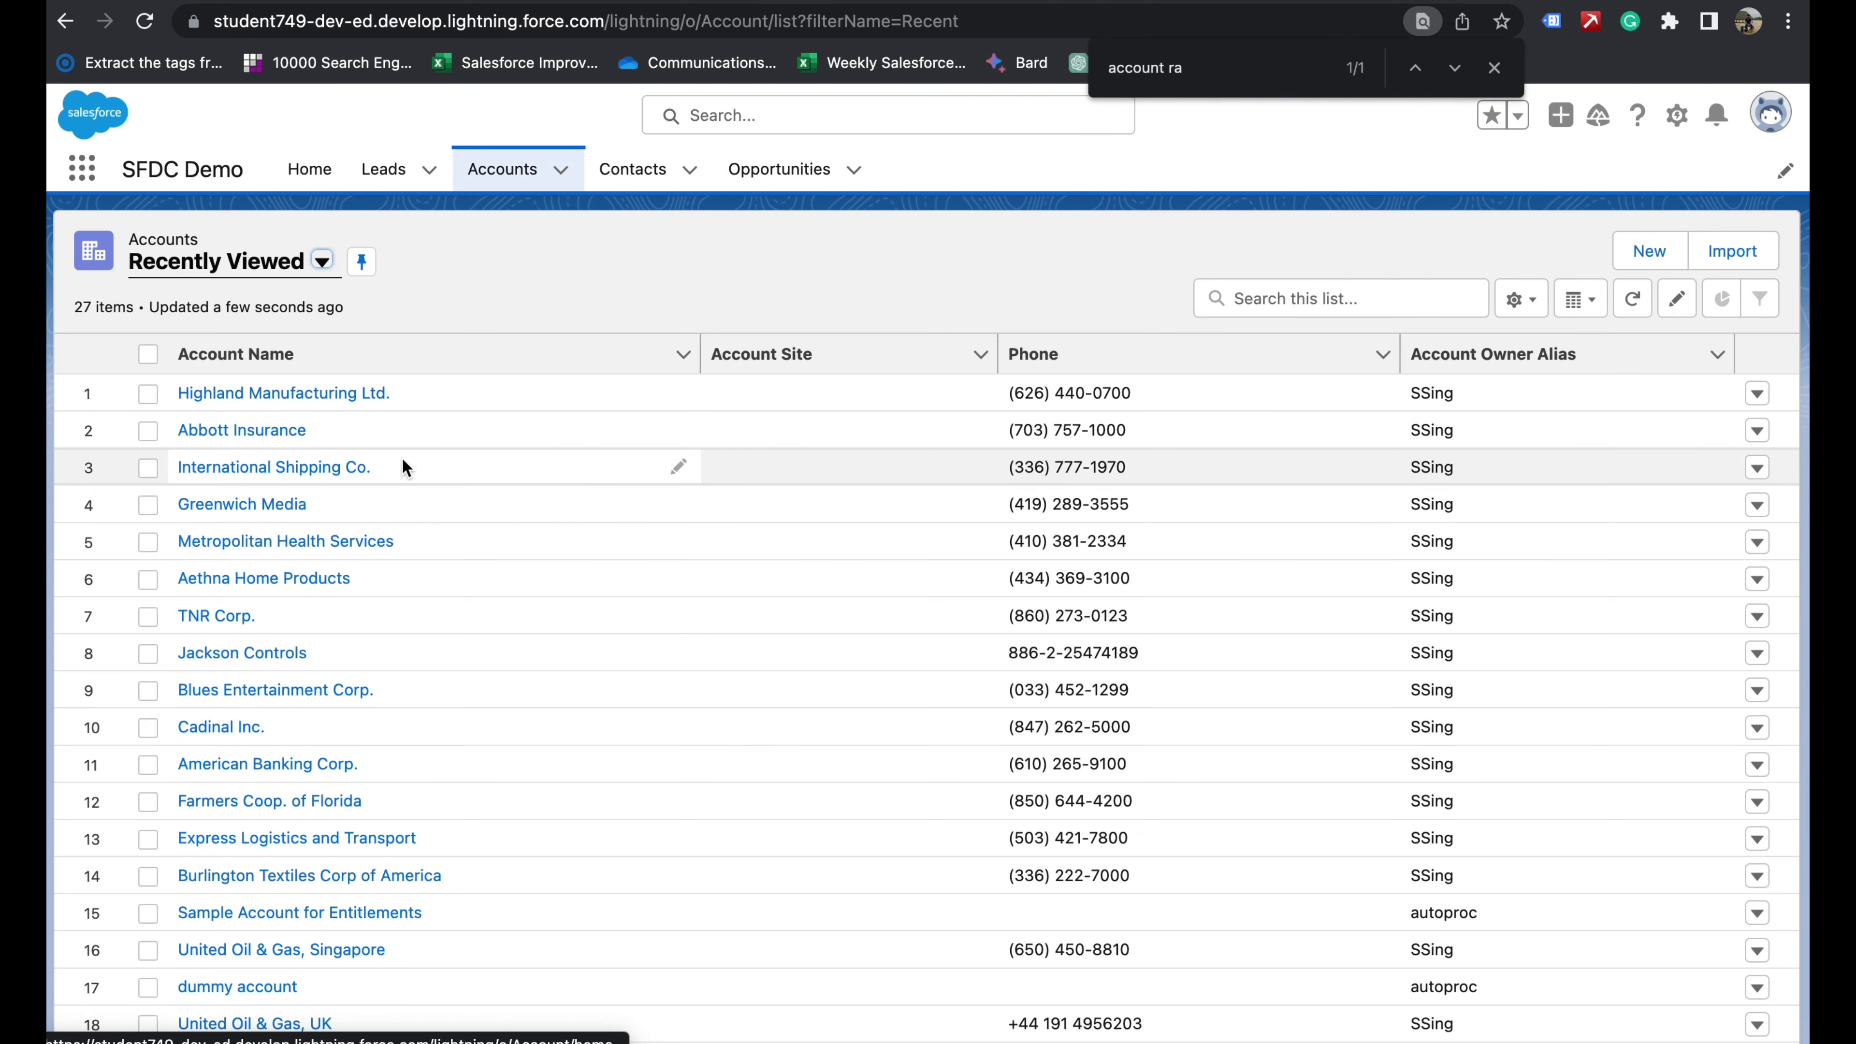
click(267, 395)
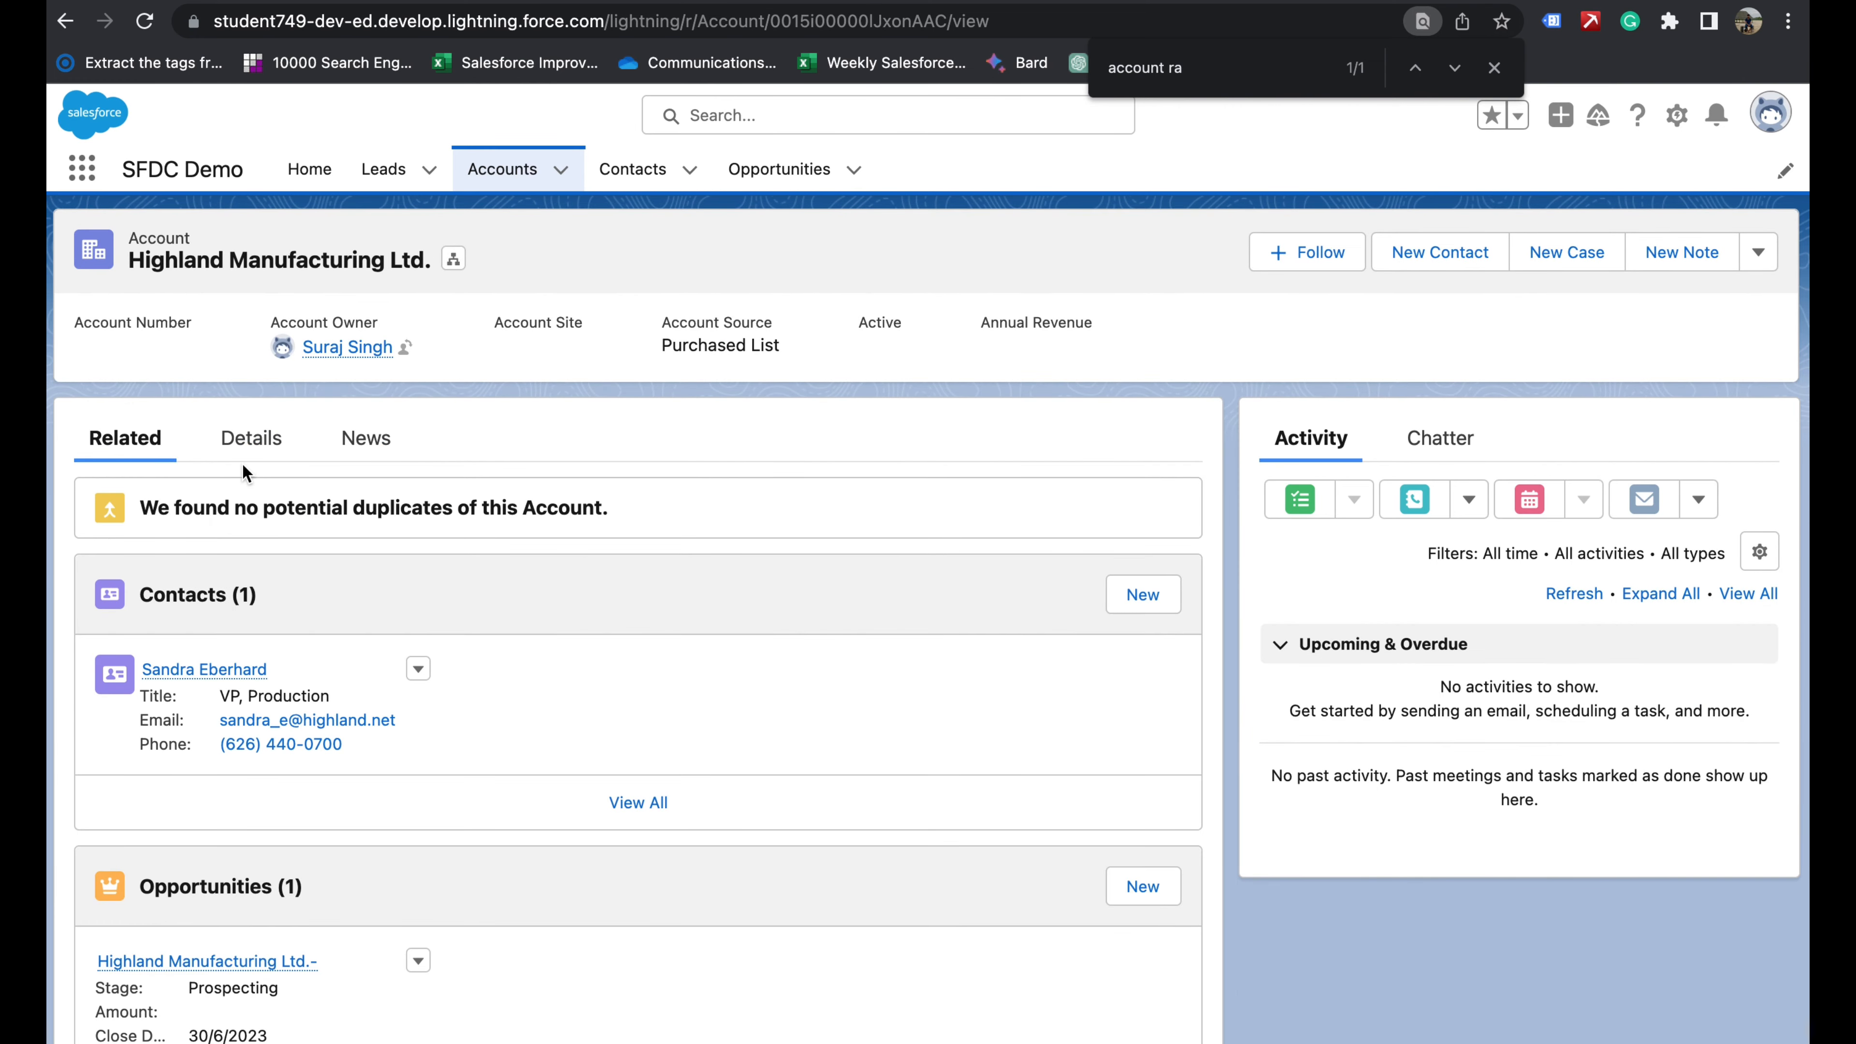
click(248, 441)
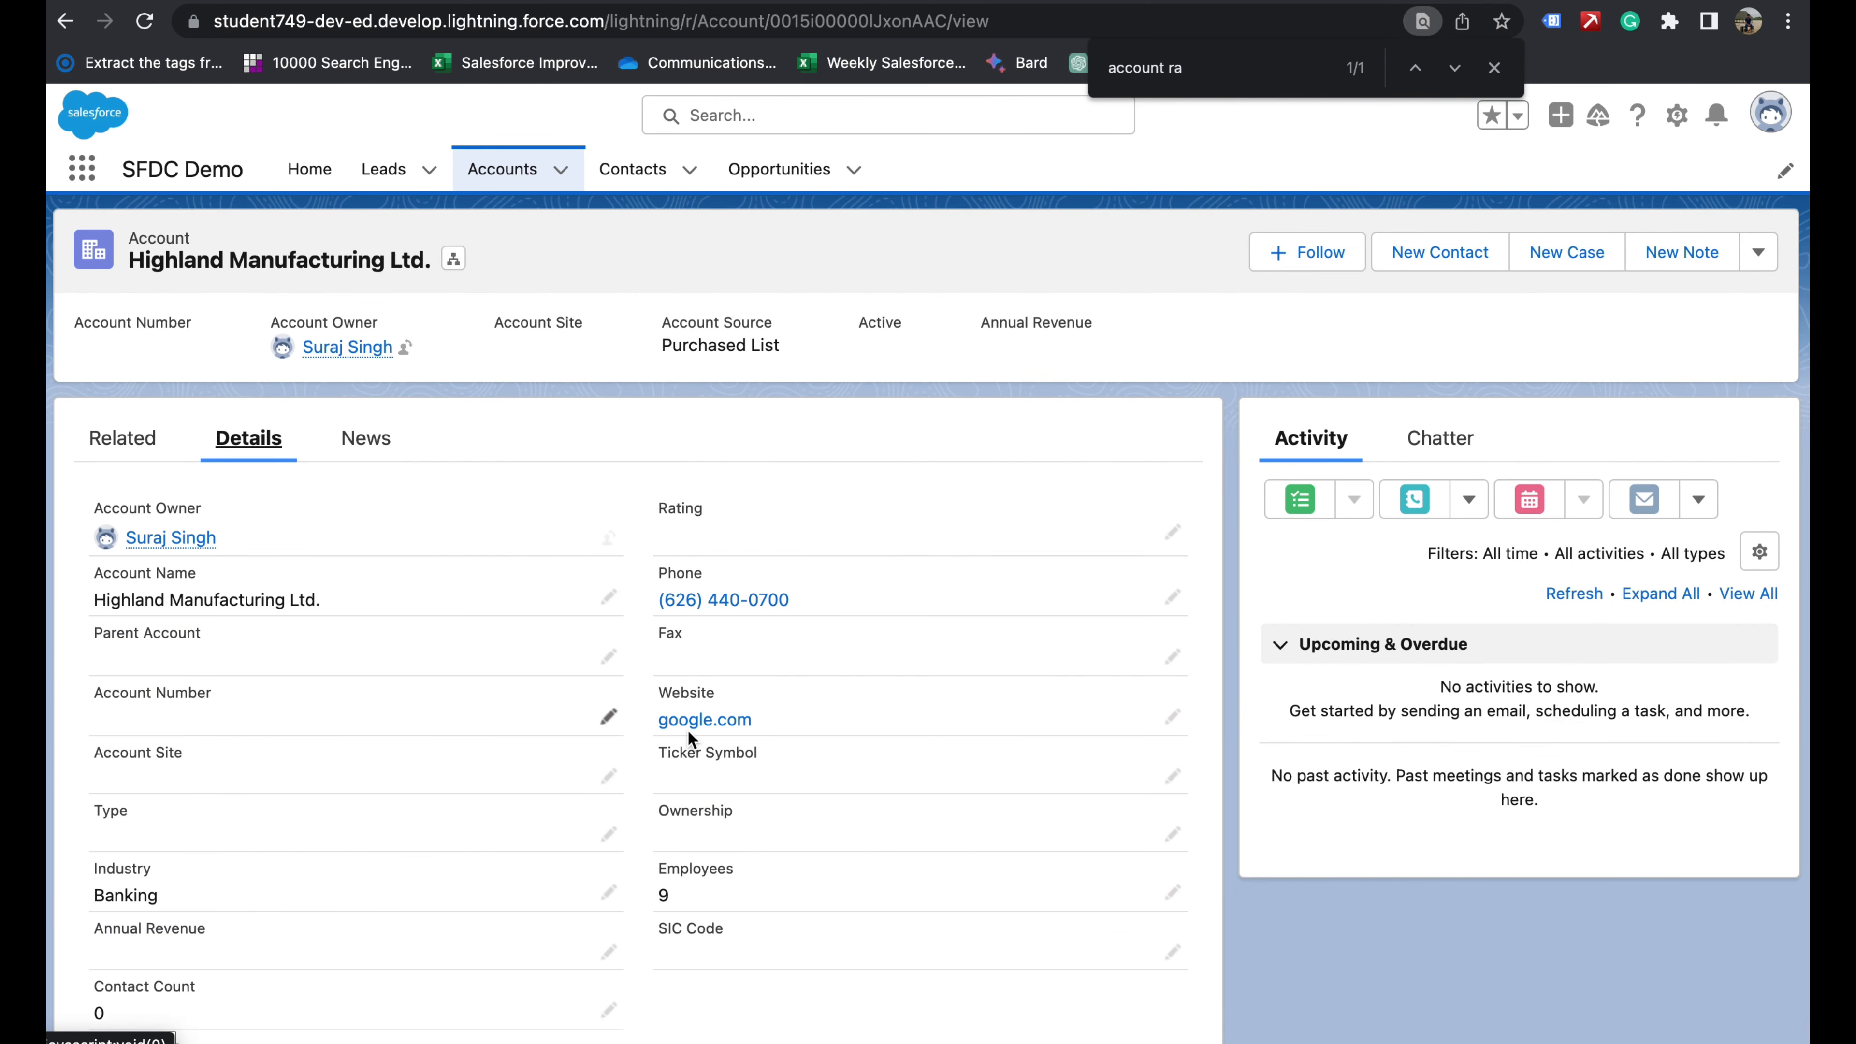
- Examine the account's Industry and Rating picklist options, leaving the record without saving
click(601, 896)
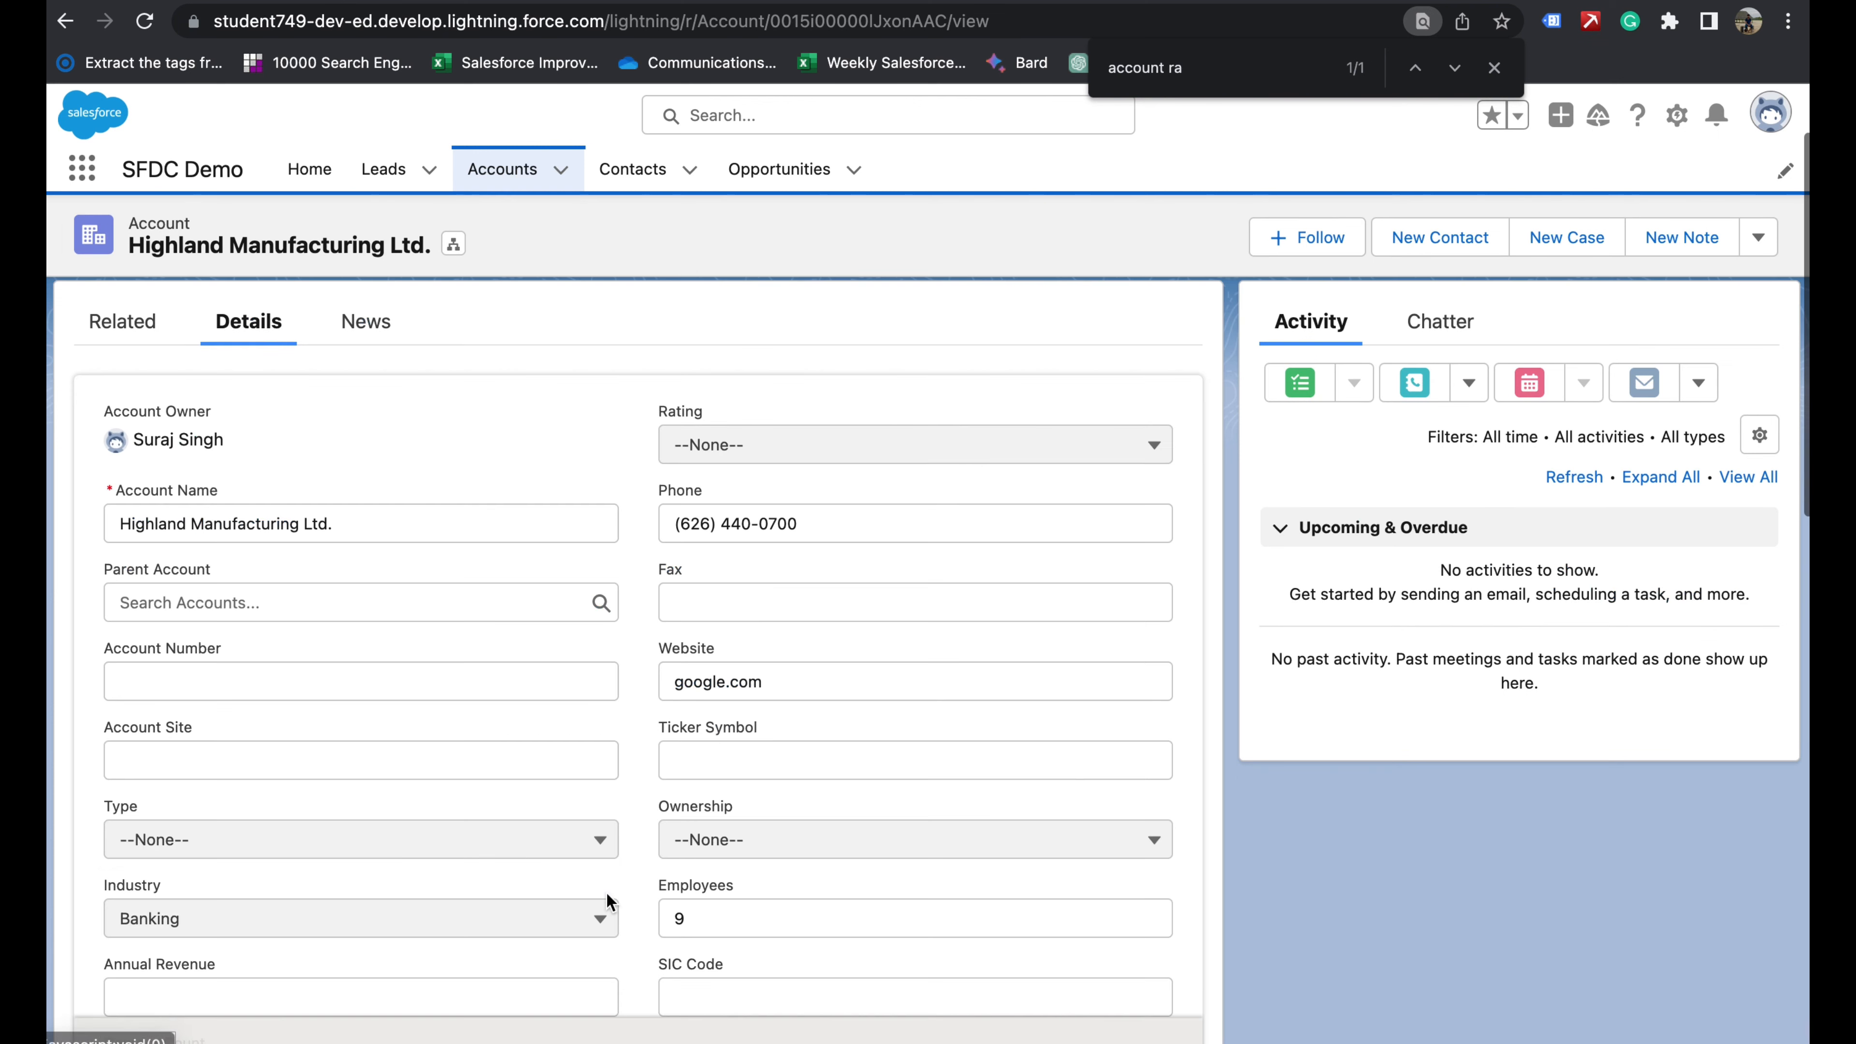
click(303, 927)
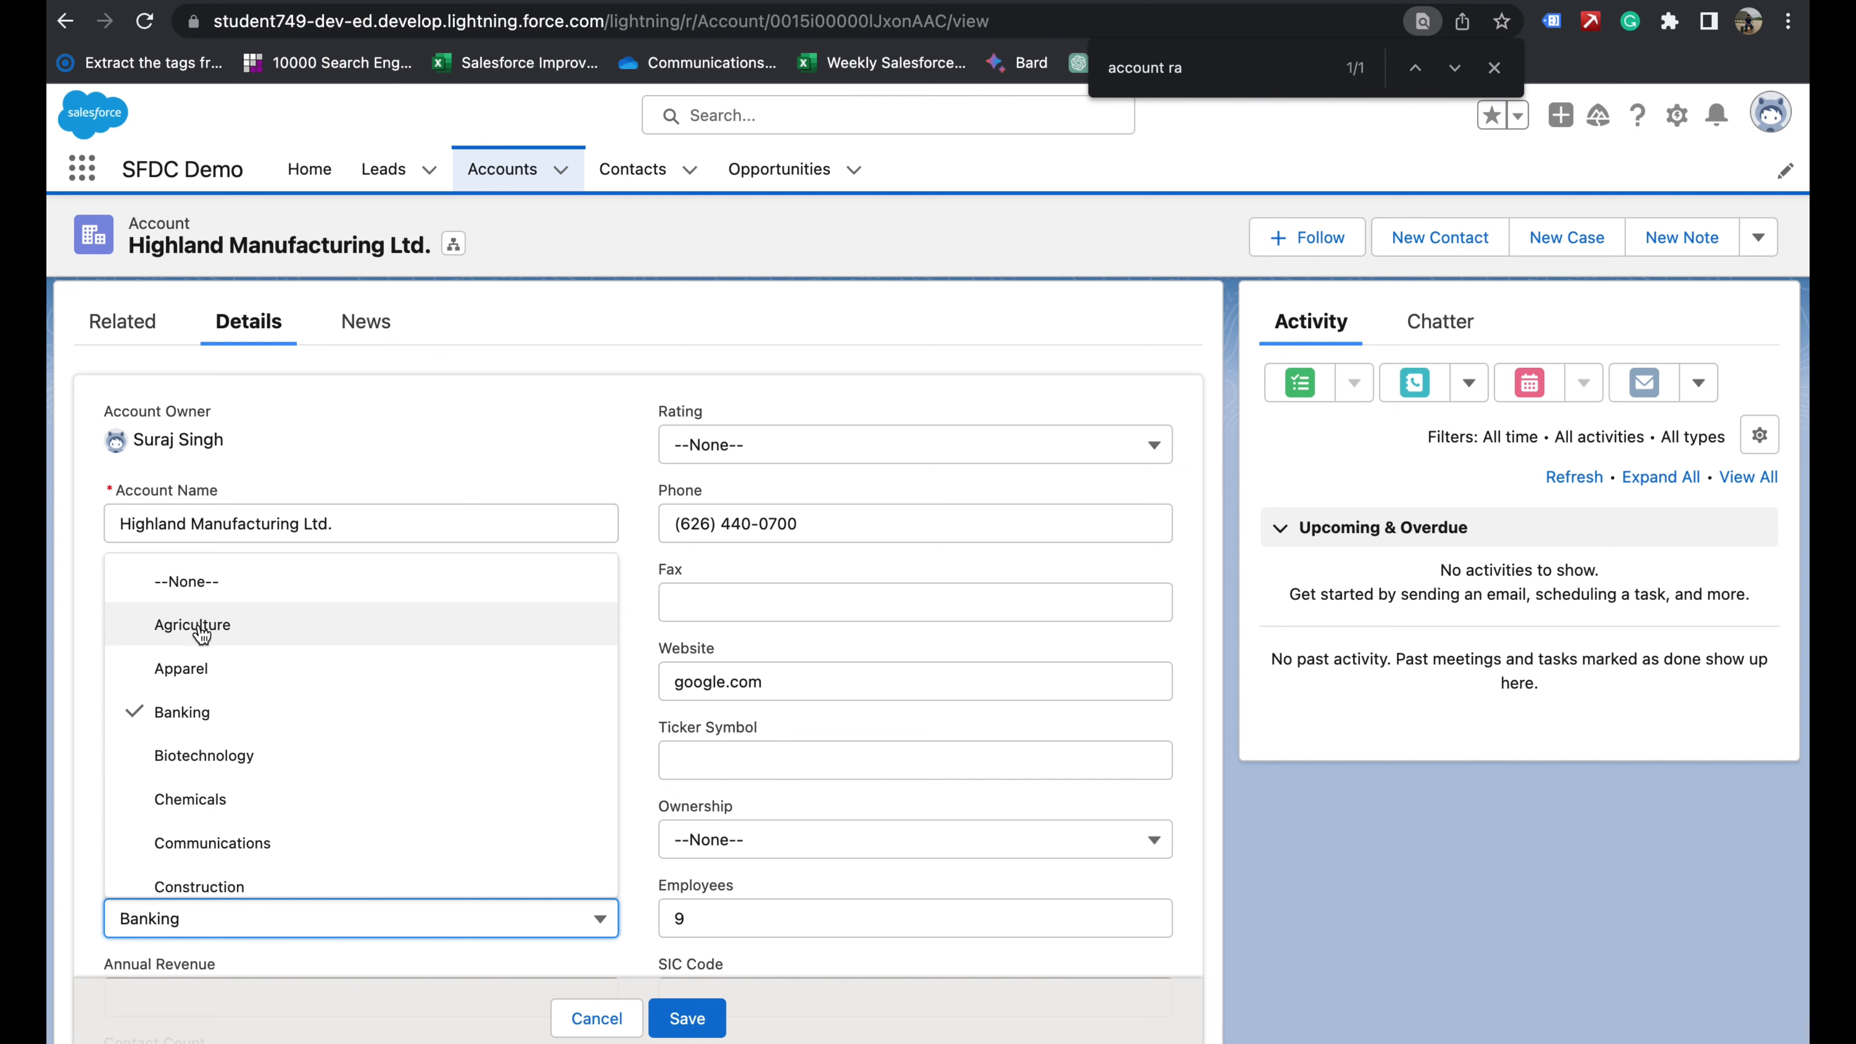
click(764, 444)
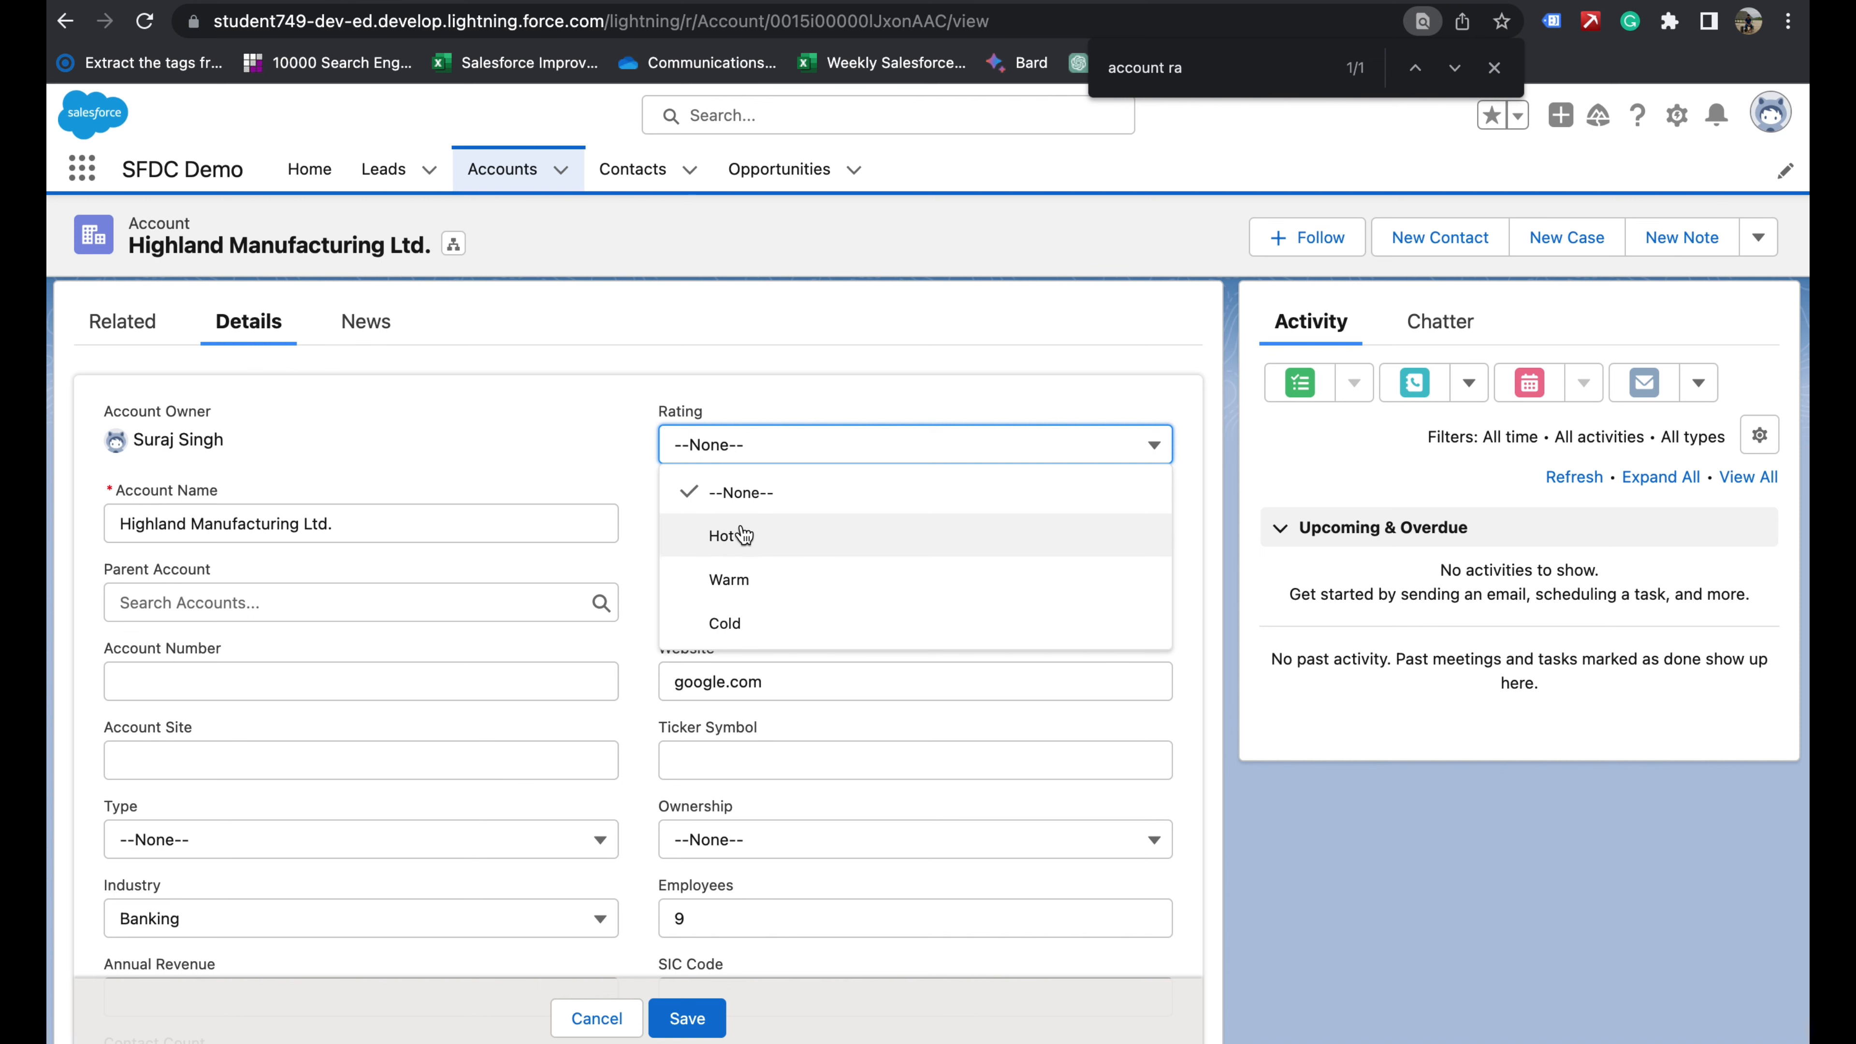
click(593, 1020)
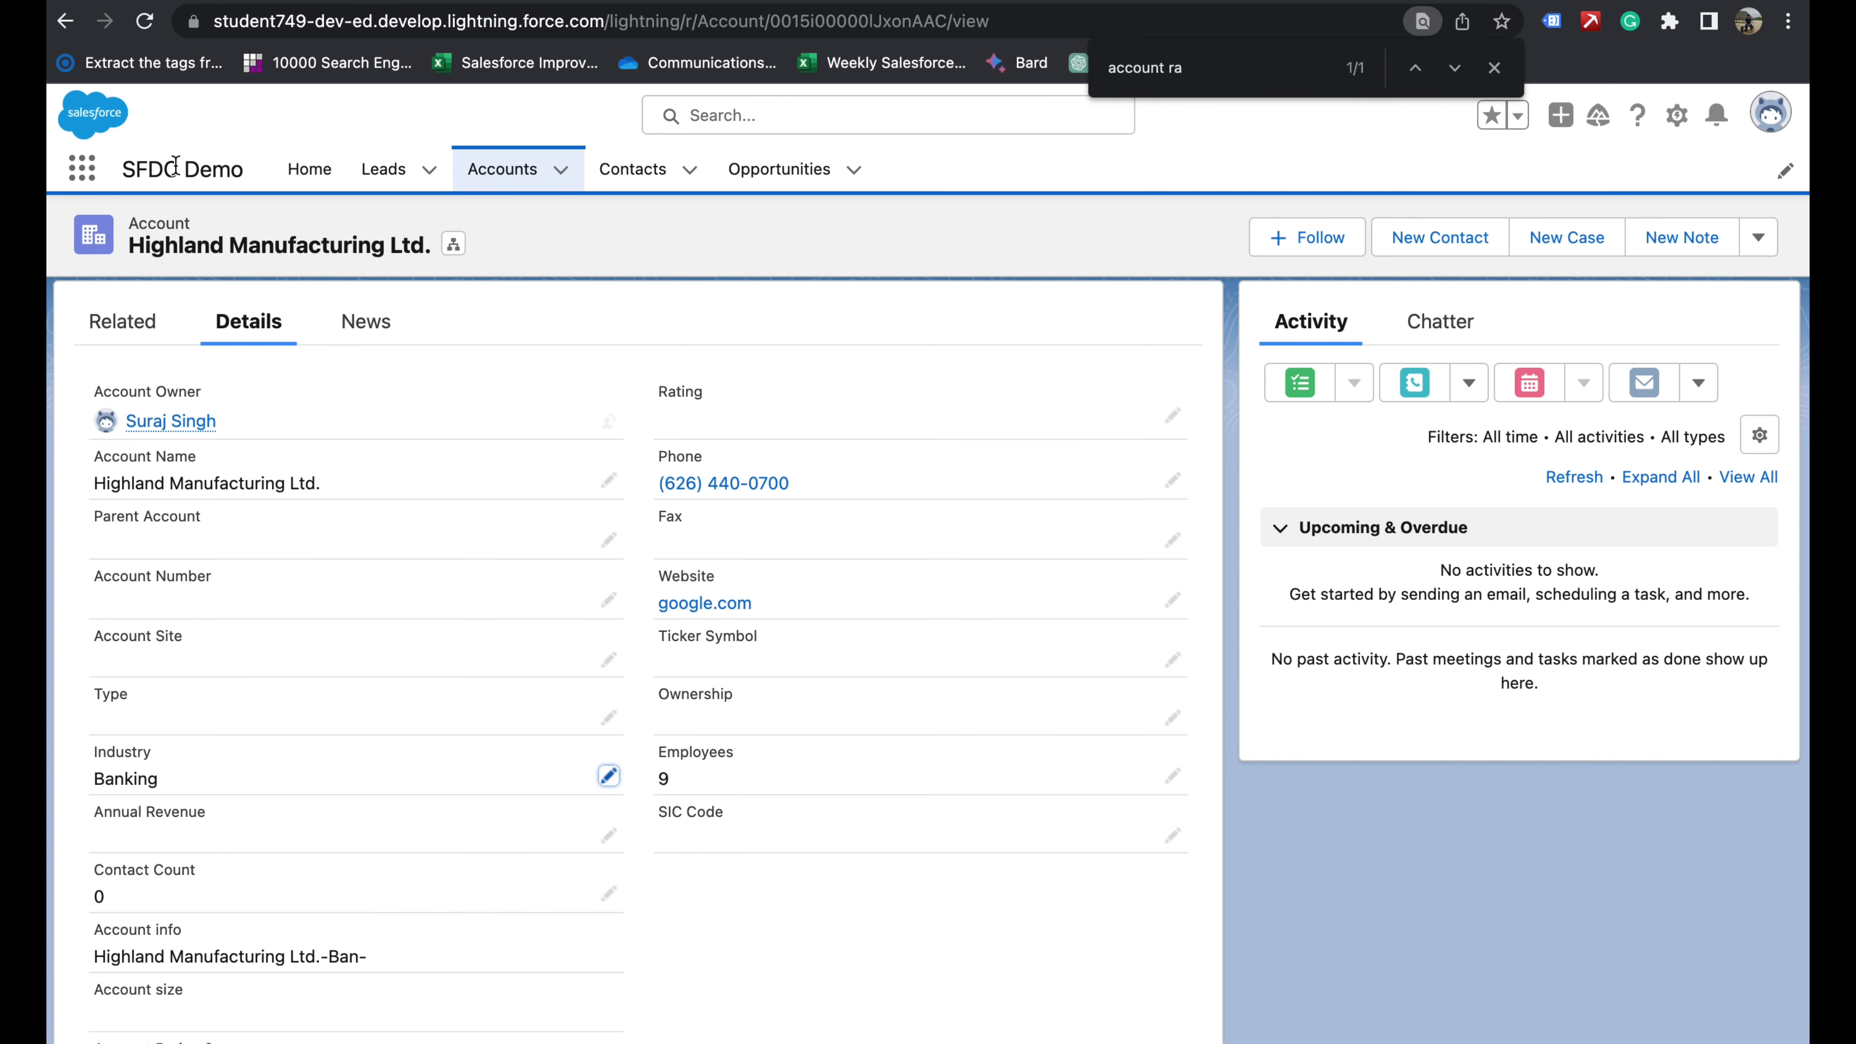
- Start a new custom field on the Account object with the Formula data type
key(ctrl+Tab)
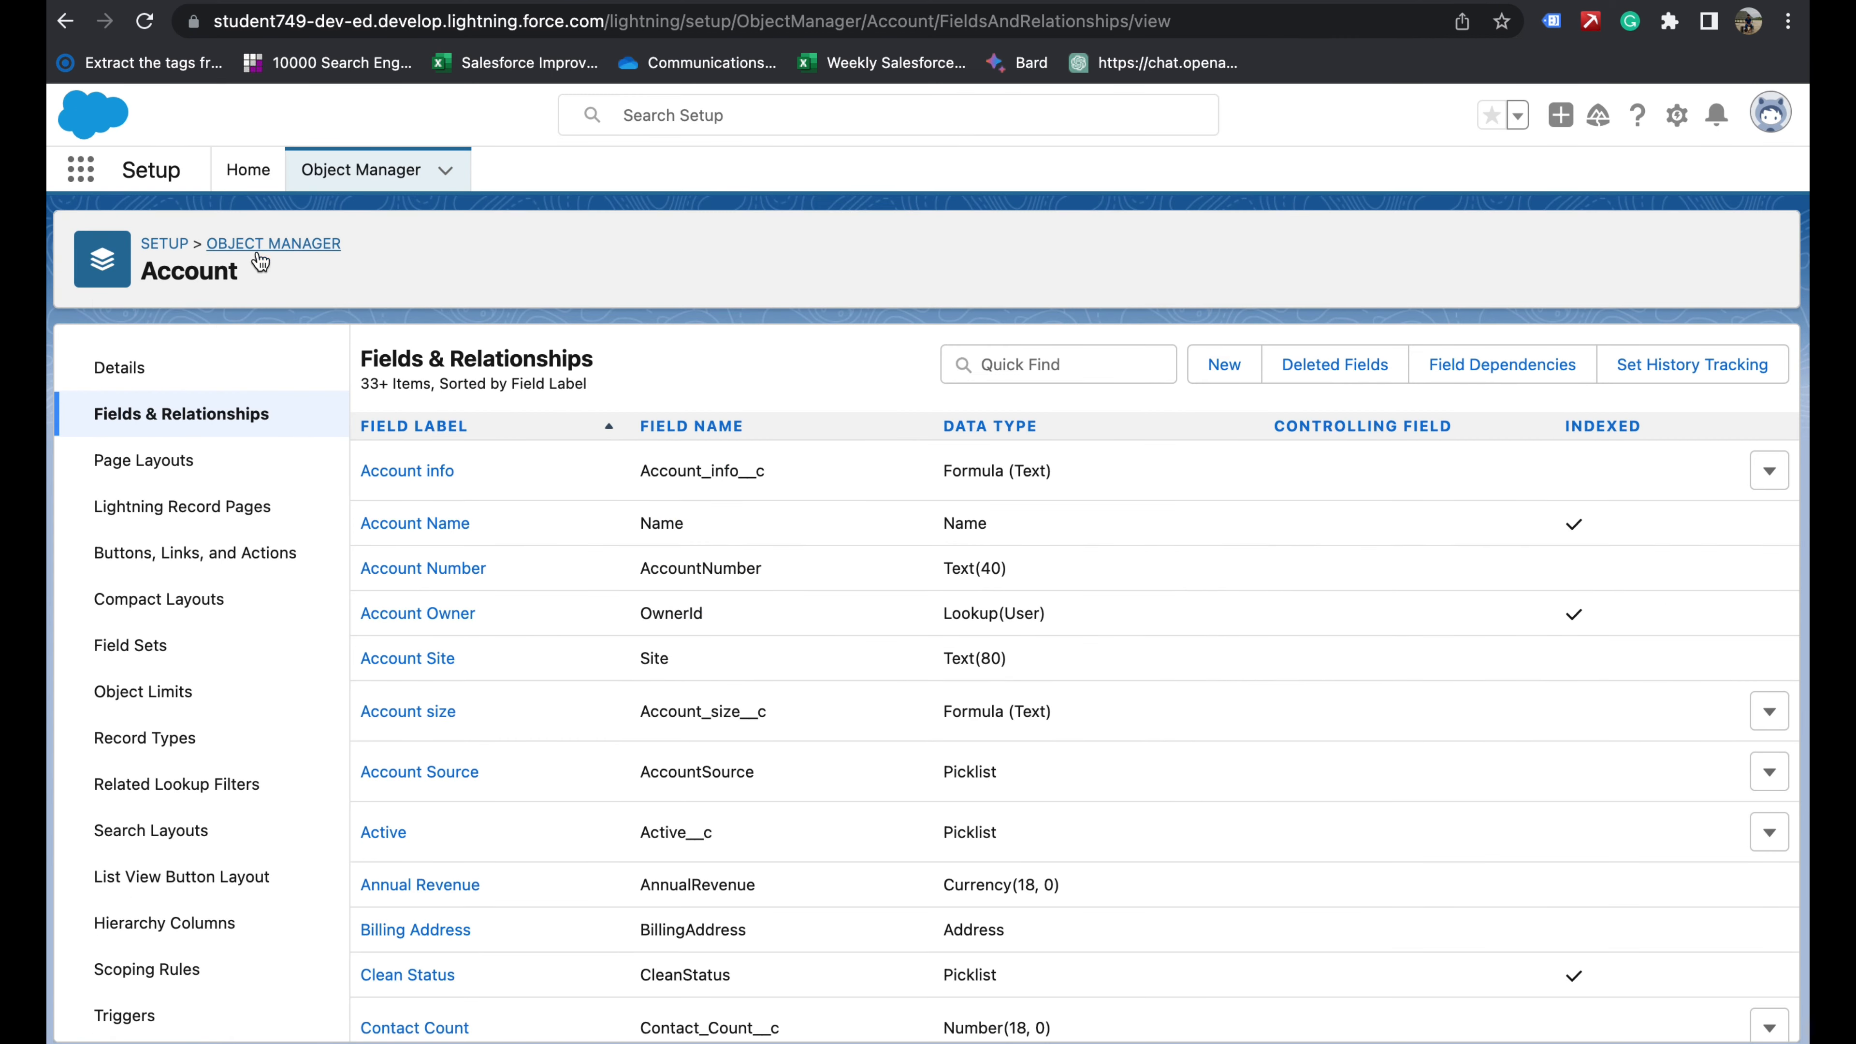
click(1223, 365)
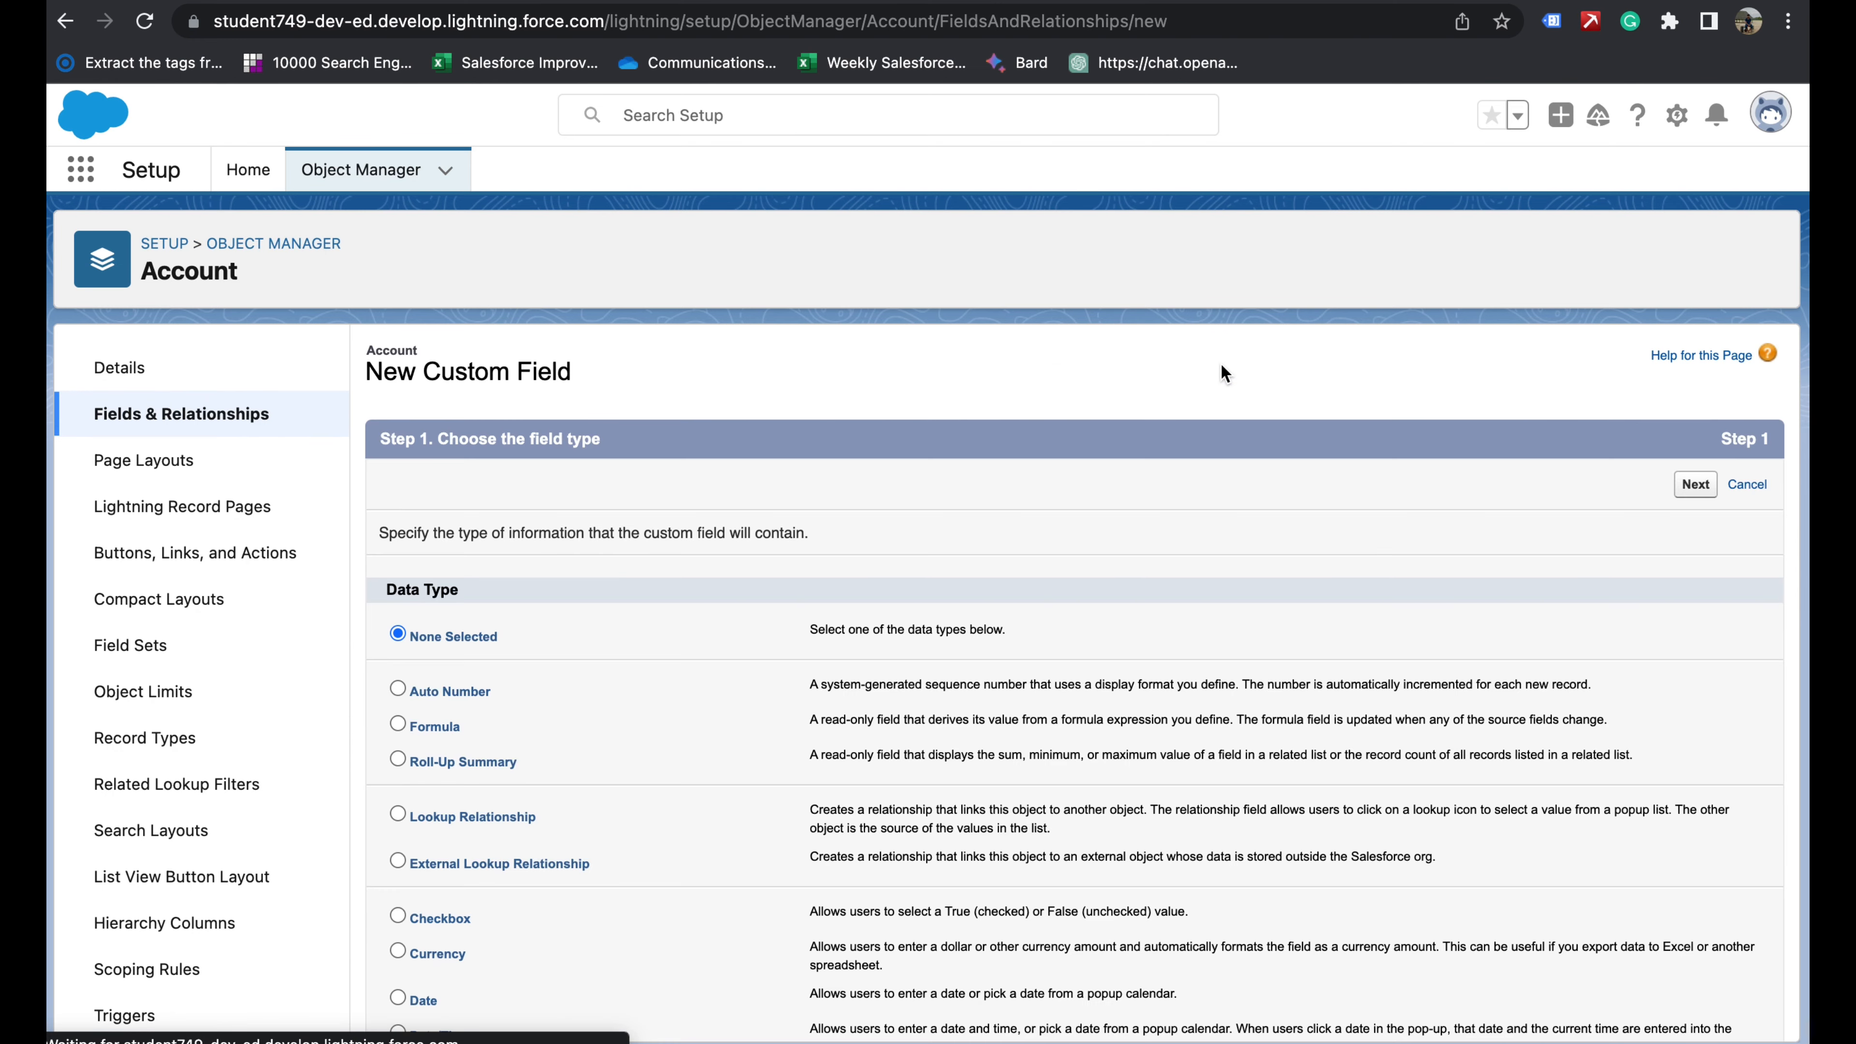
click(447, 728)
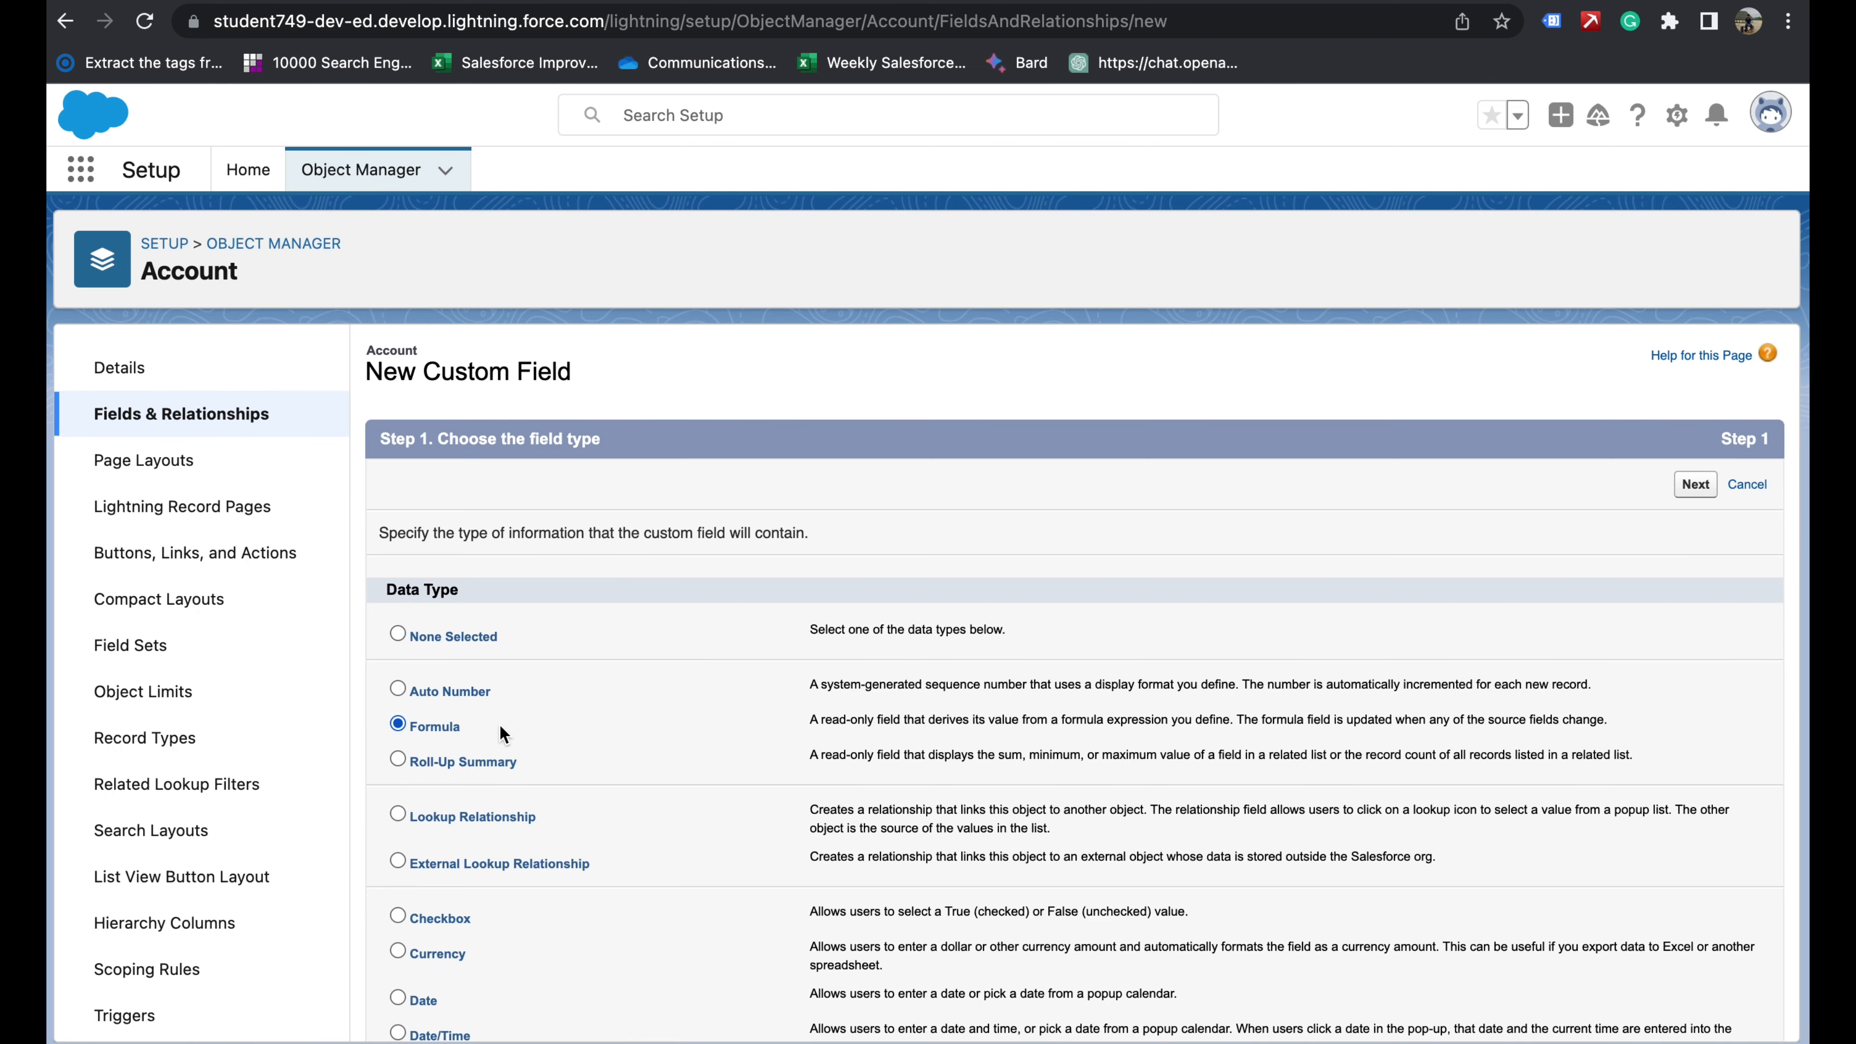
scroll(1276, 888, down, 10)
click(1695, 1012)
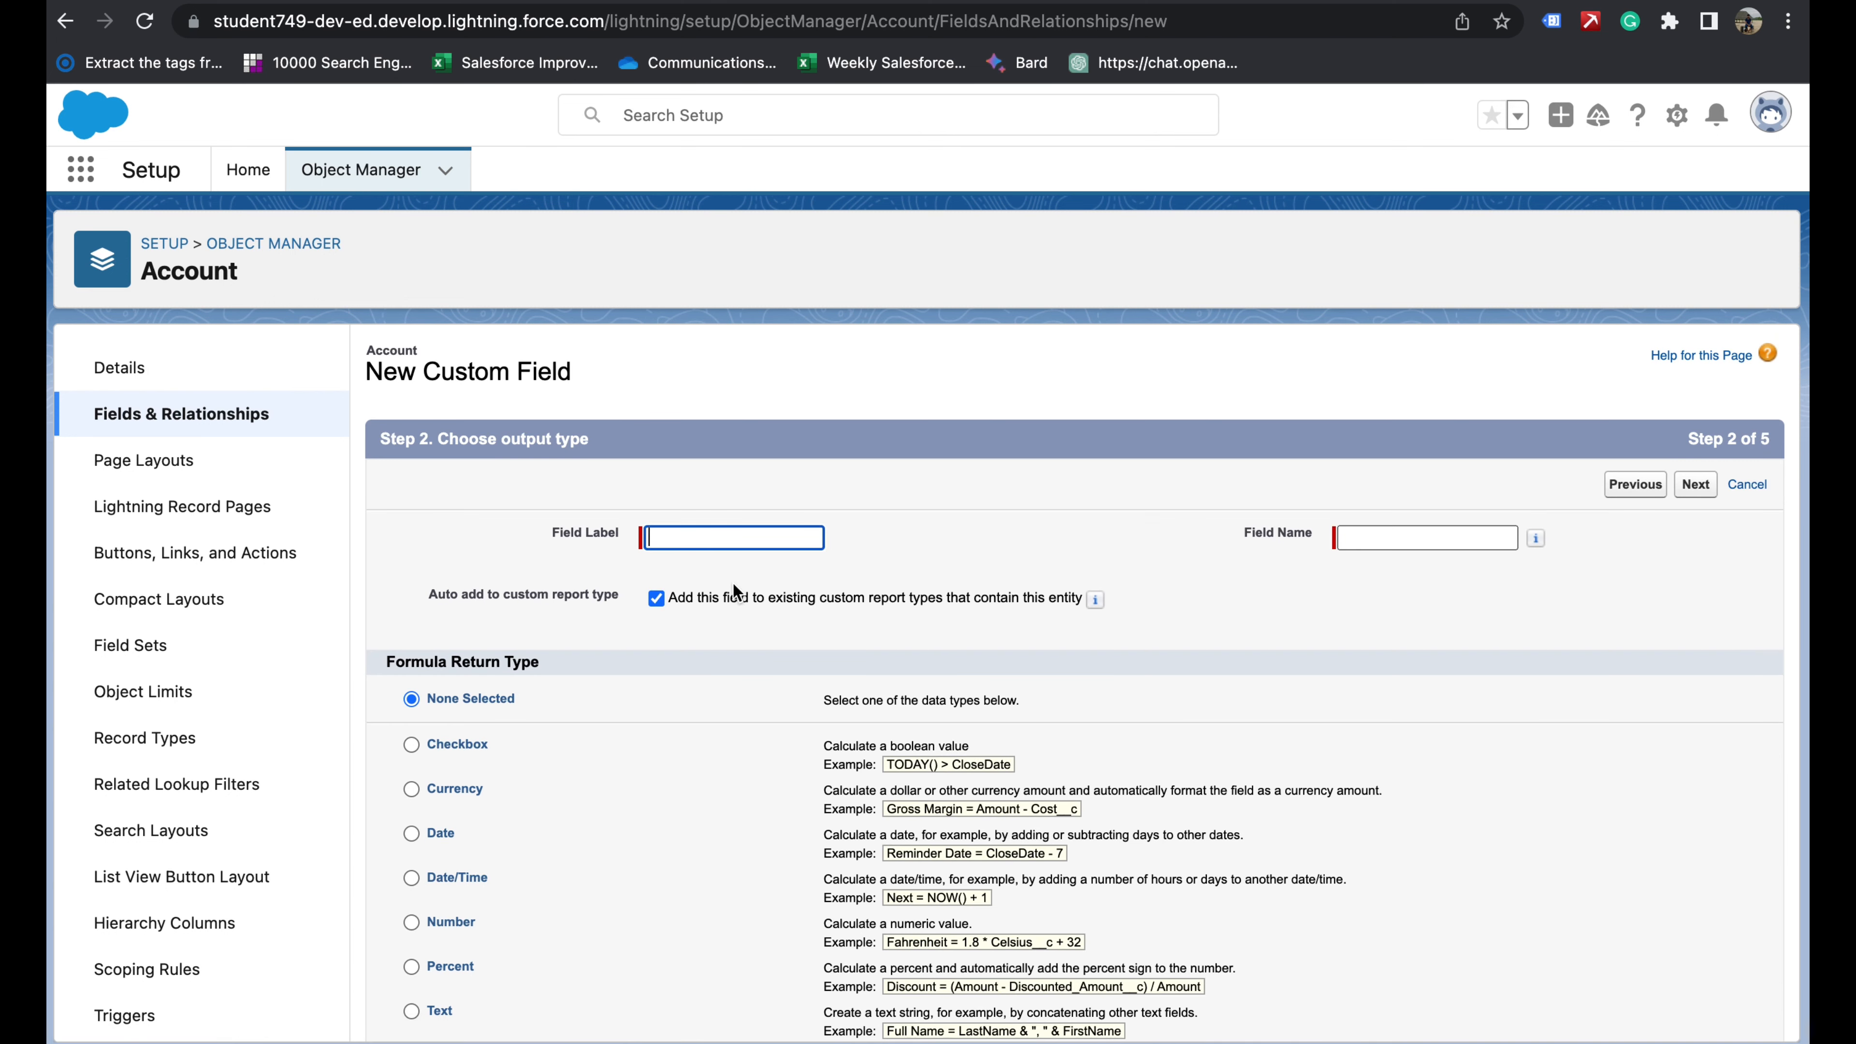
- Label the formula field "Account rating 2", set its return type to Text, and continue to the formula editor
text(Account rating 2)
scroll(426, 930, down, 5)
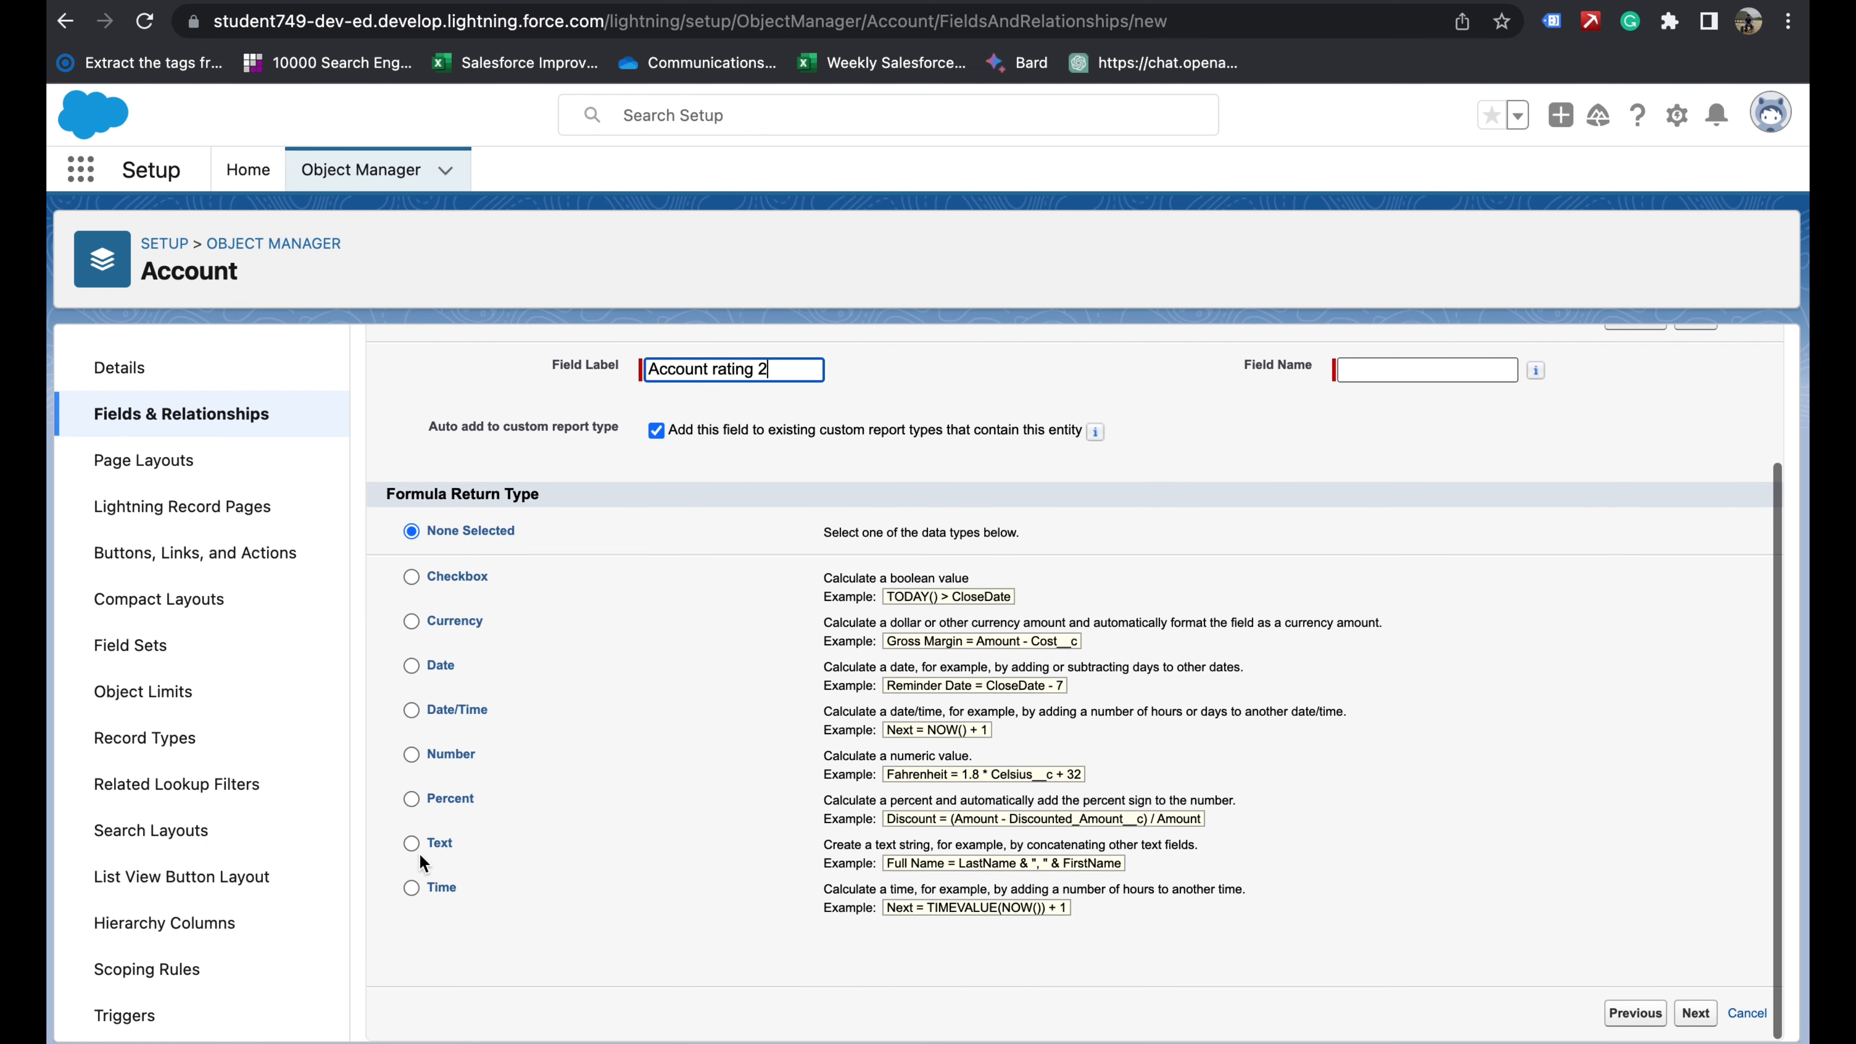
click(414, 844)
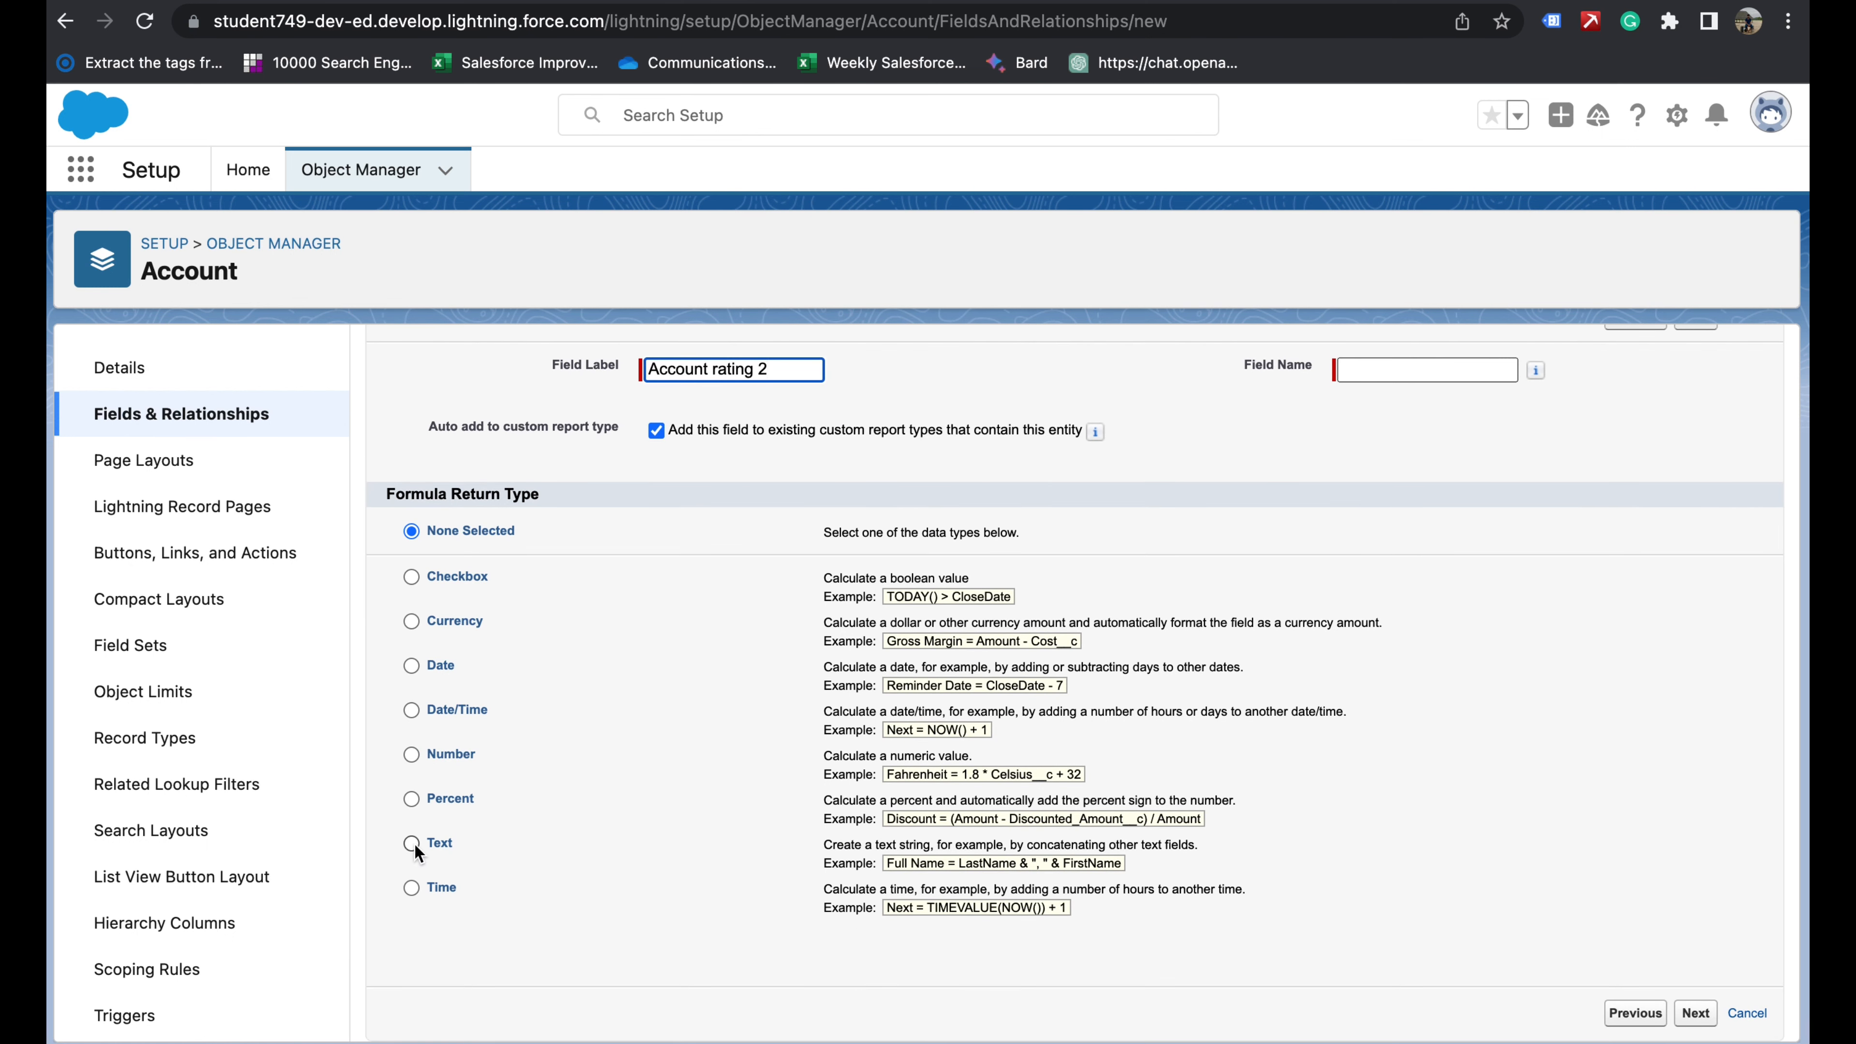
click(1695, 1015)
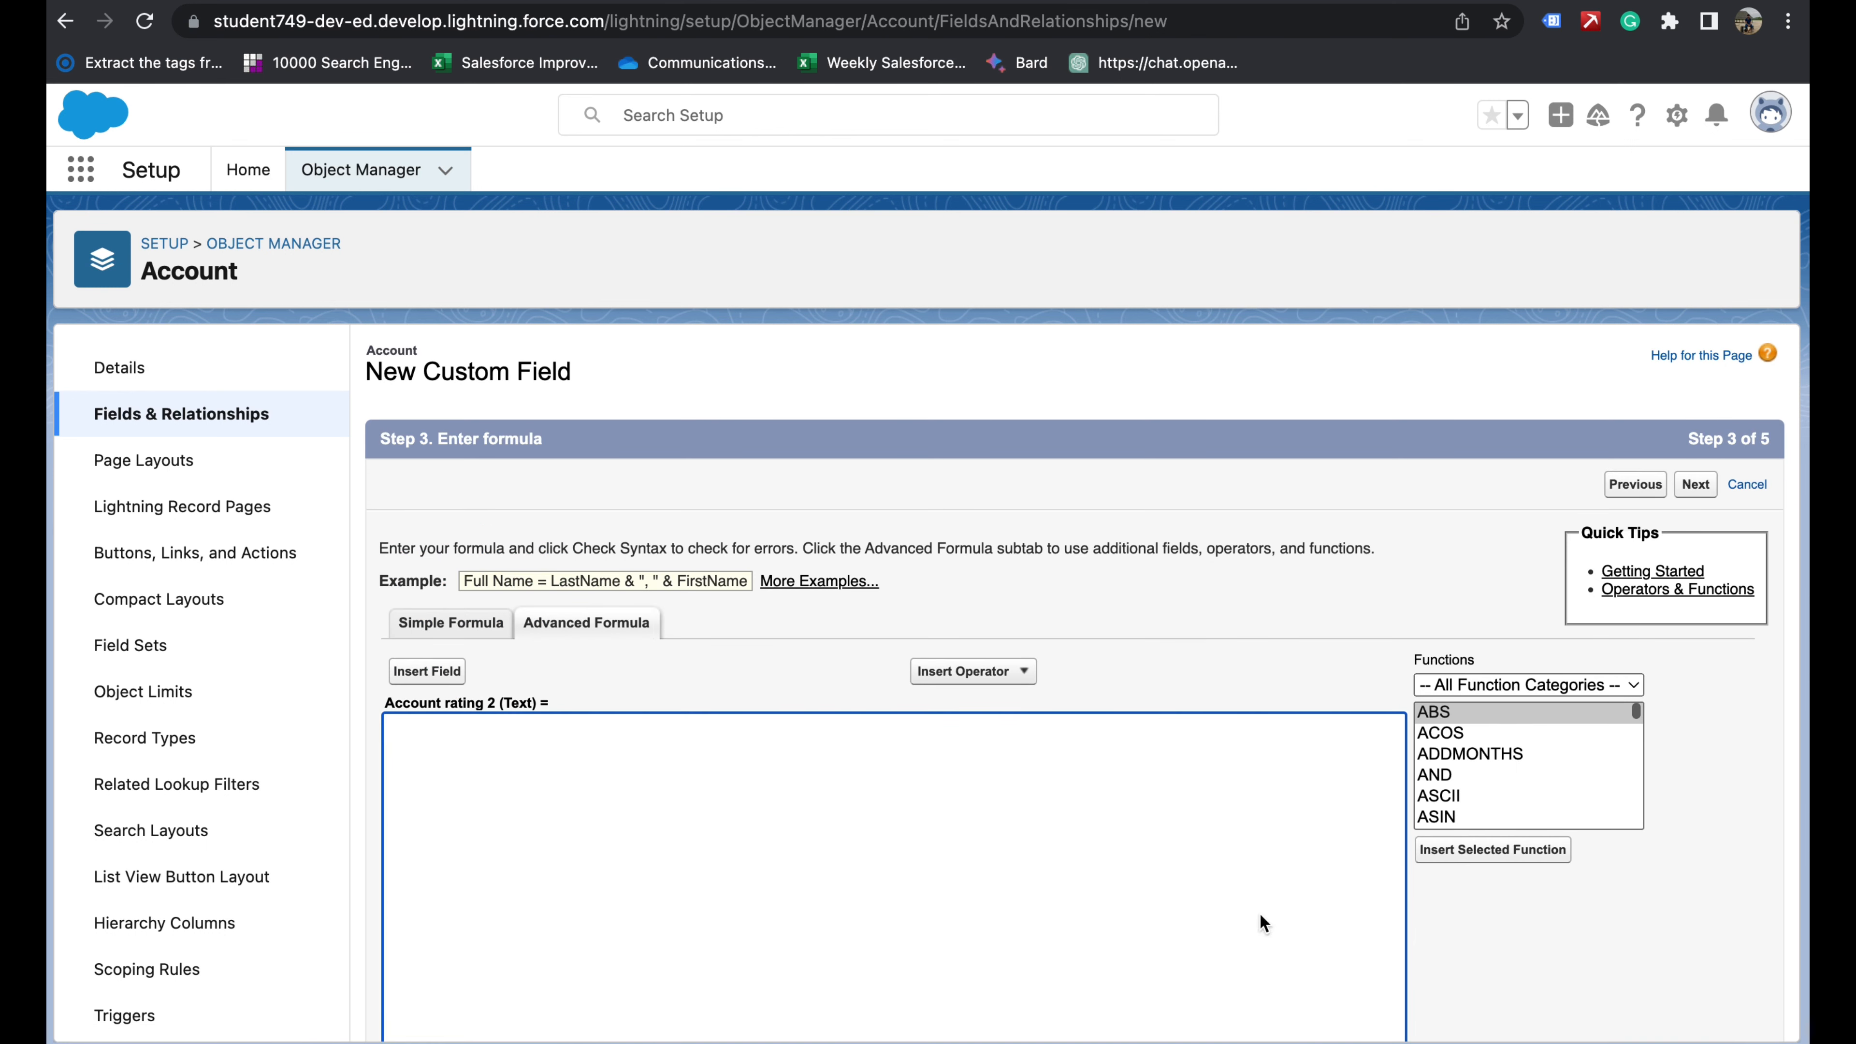
- Paste the copied requirement into the formula editor and add the missing "i" so it starts with "if"
key(ctrl+v)
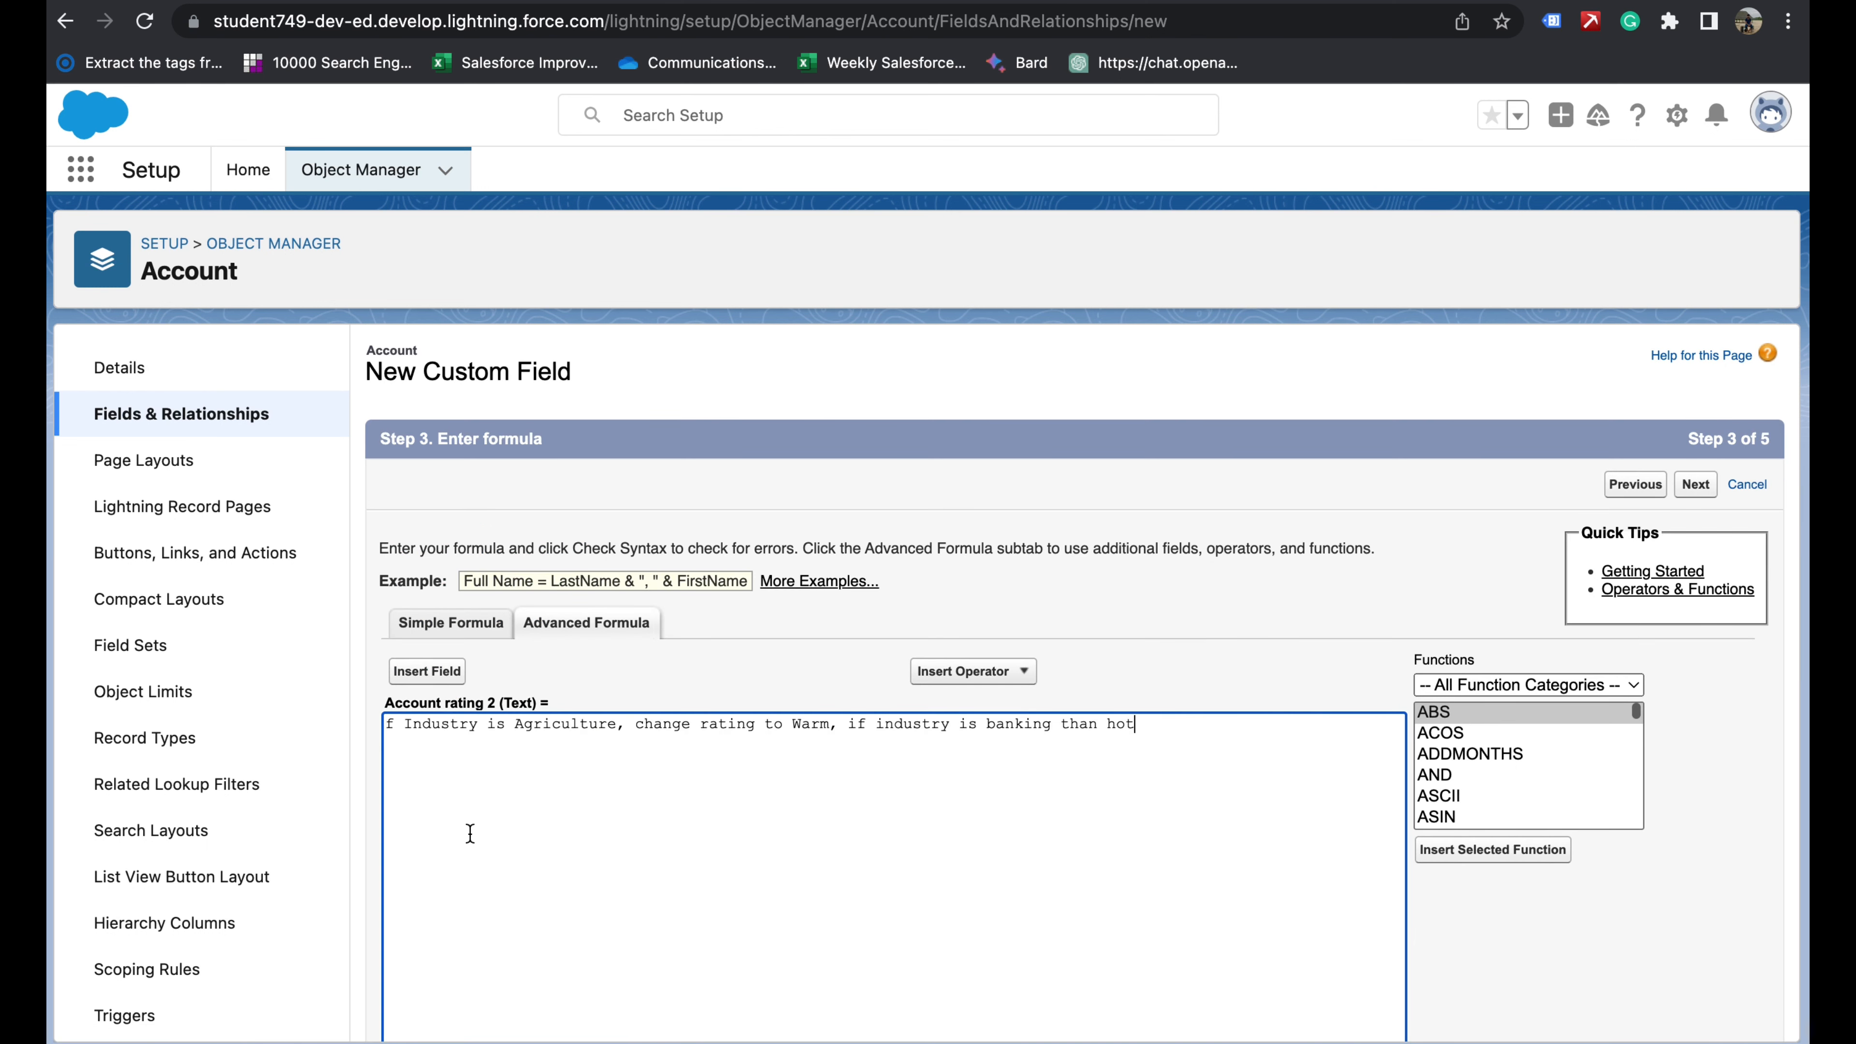
click(390, 740)
text(i)
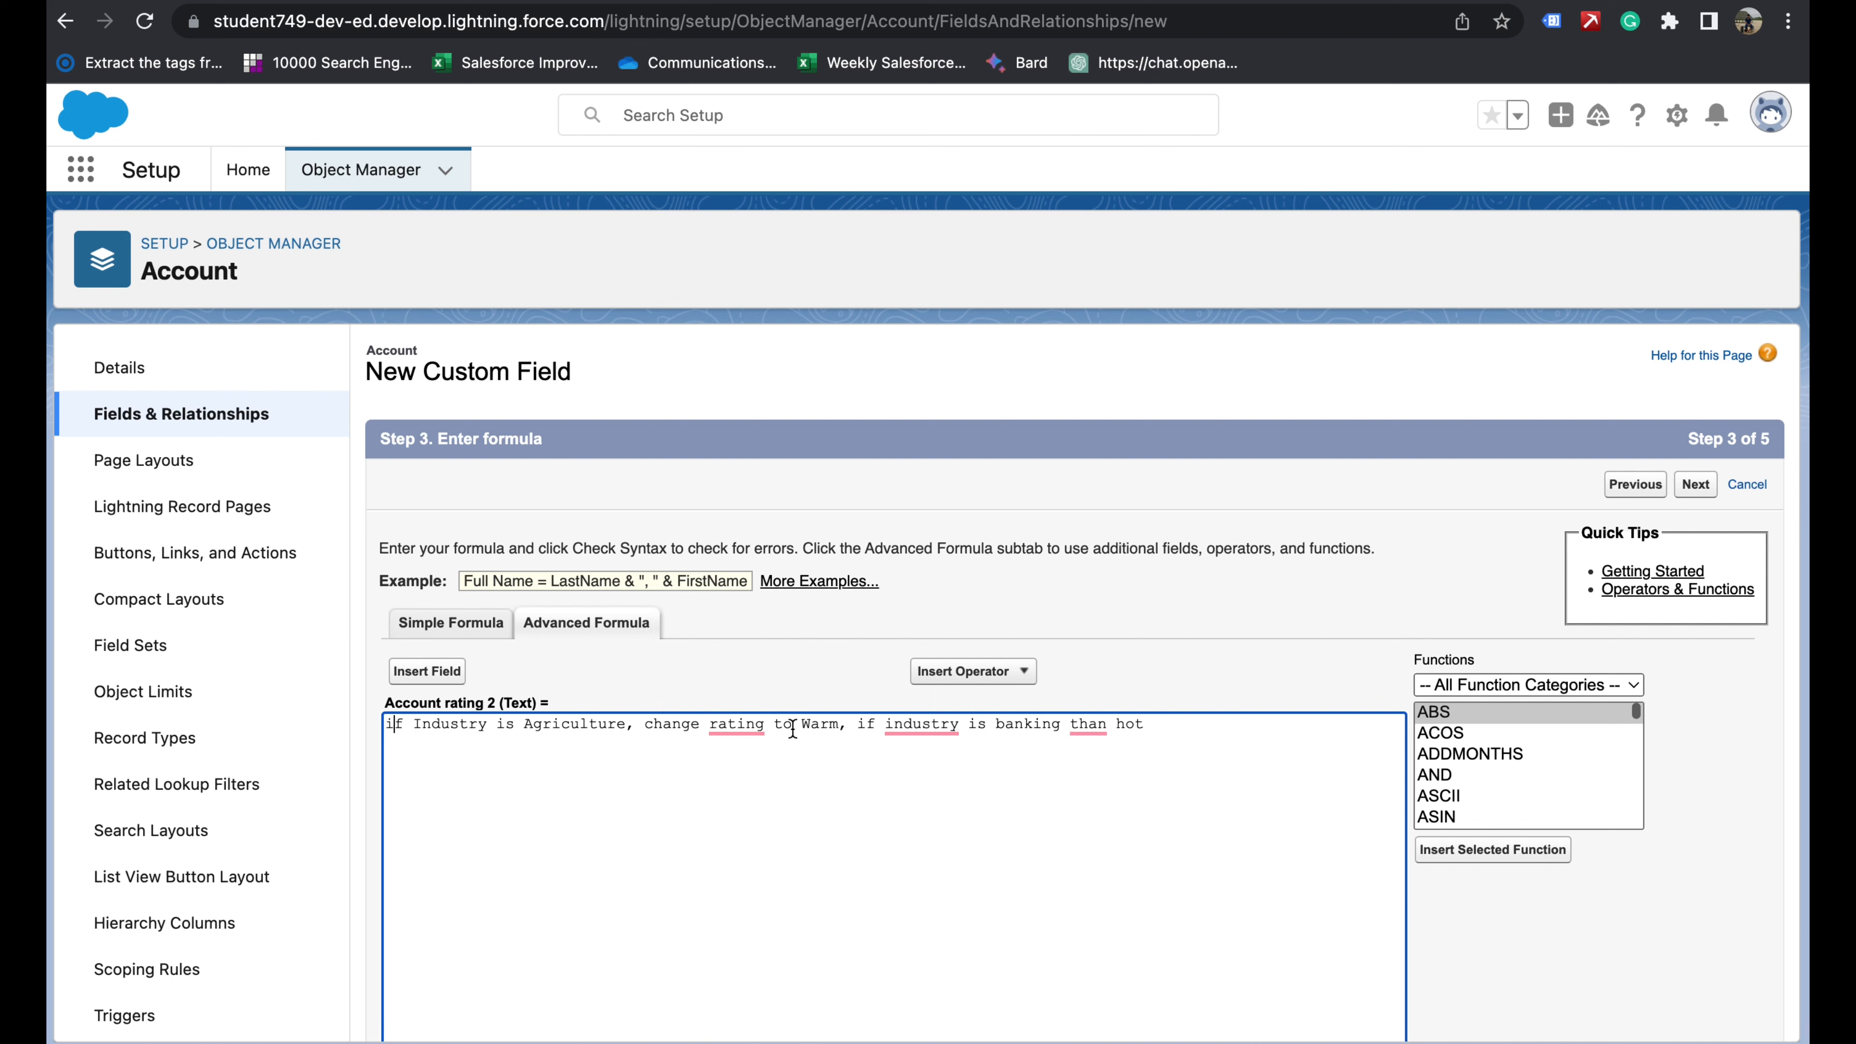
- Reword the first condition's outcome to "rating = Warm" by removing "change" and replacing "to" with "="
click(710, 724)
key(BackSpace)
key(BackSpace)
key(BackSpace)
key(BackSpace)
key(BackSpace)
key(BackSpace)
key(BackSpace)
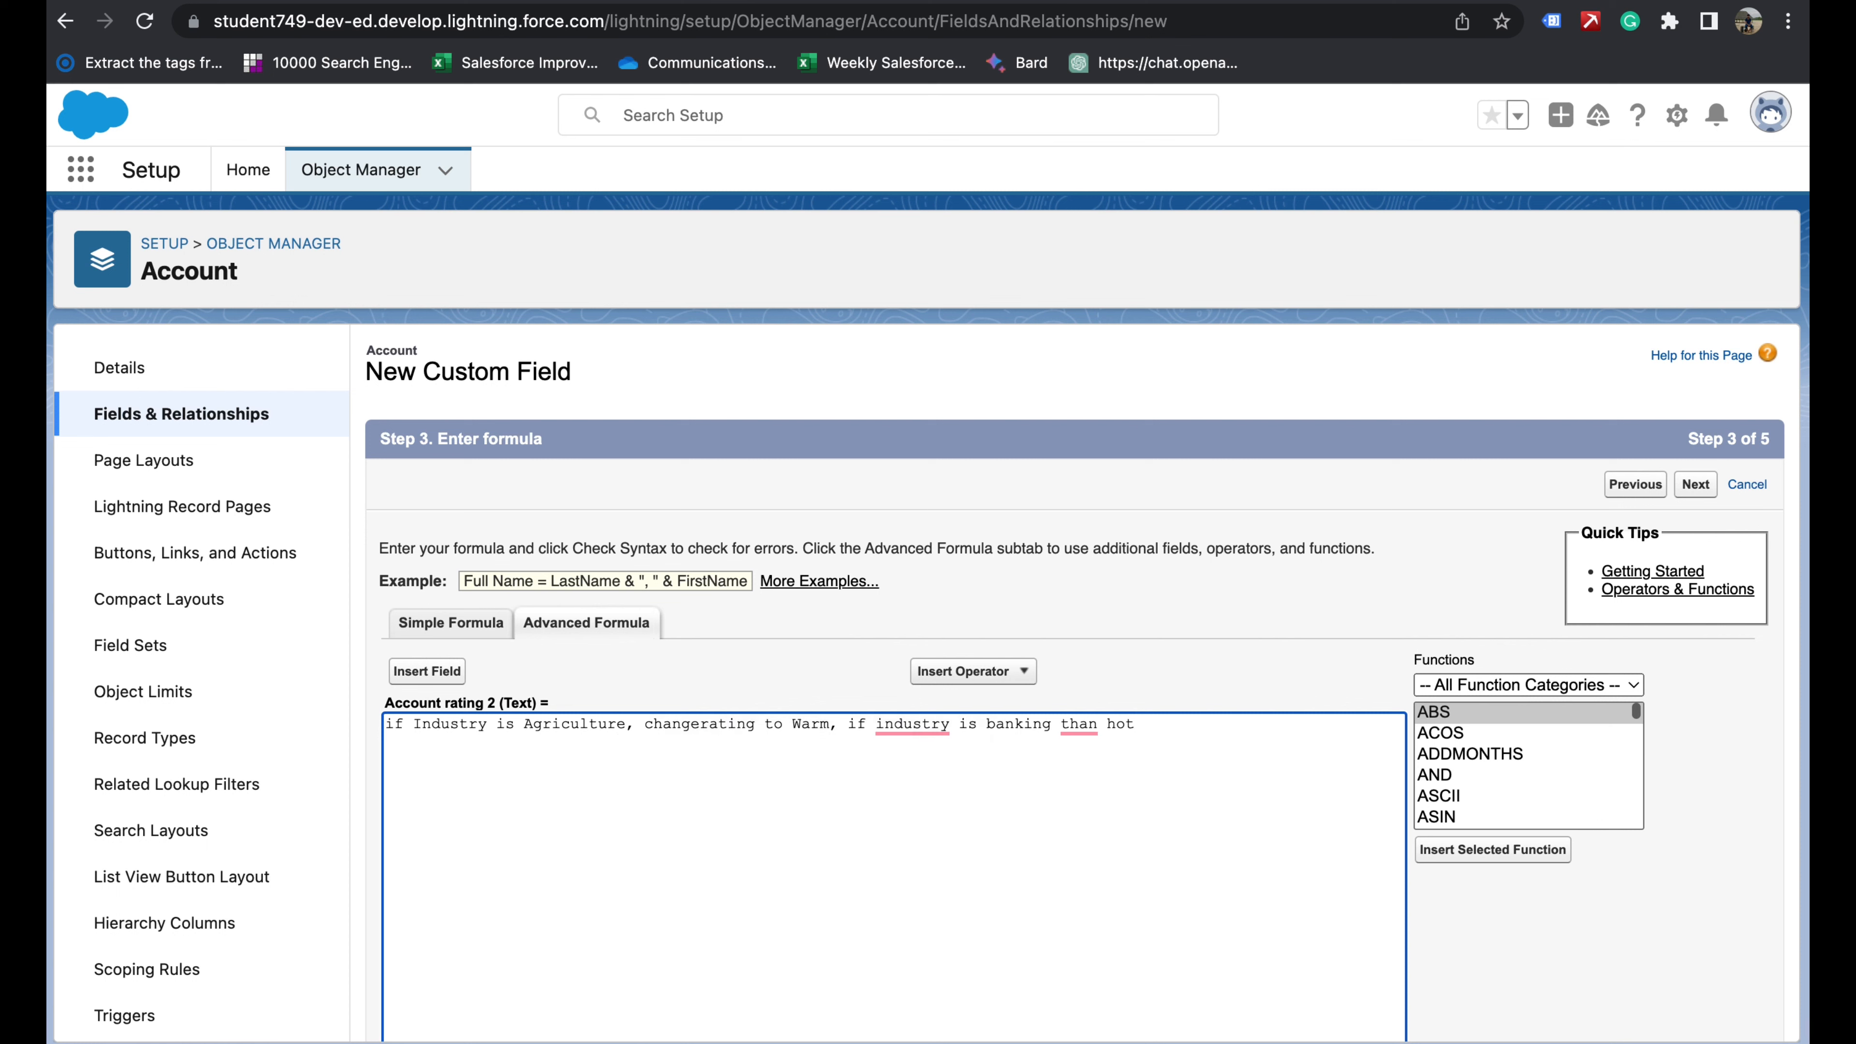
key(BackSpace)
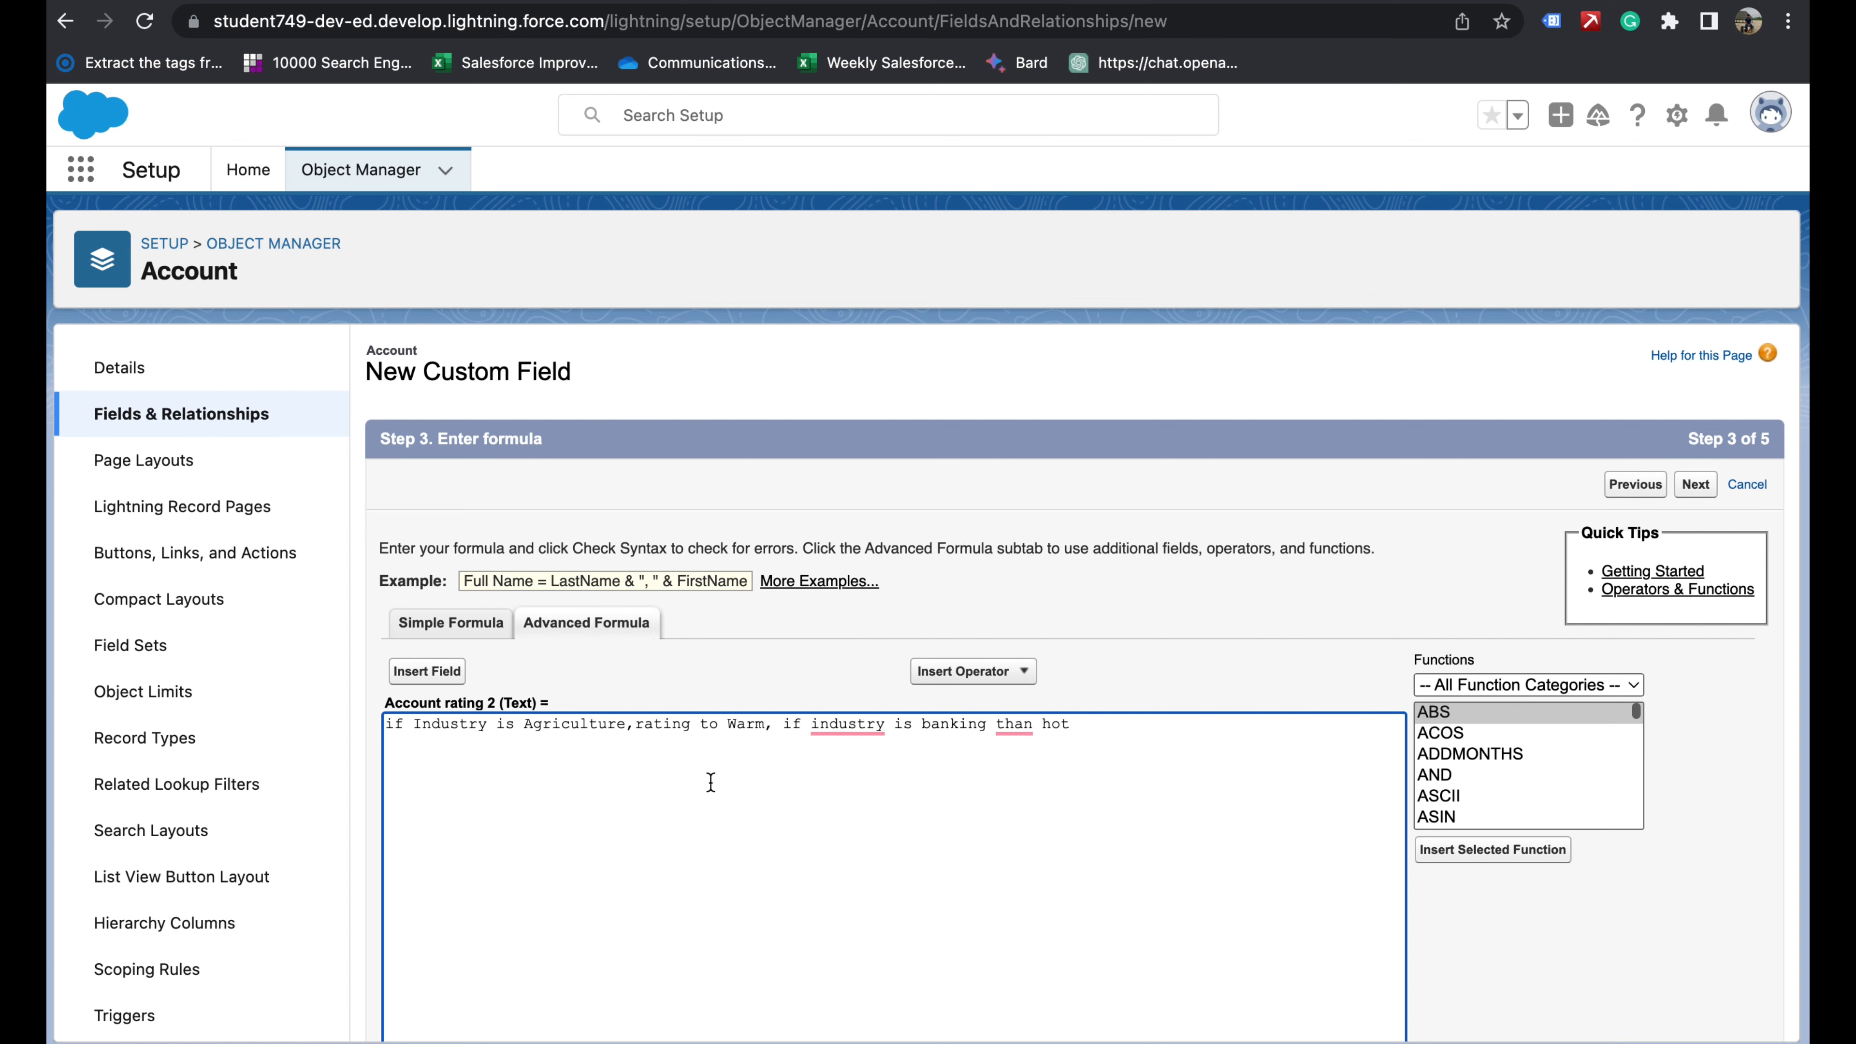
click(729, 728)
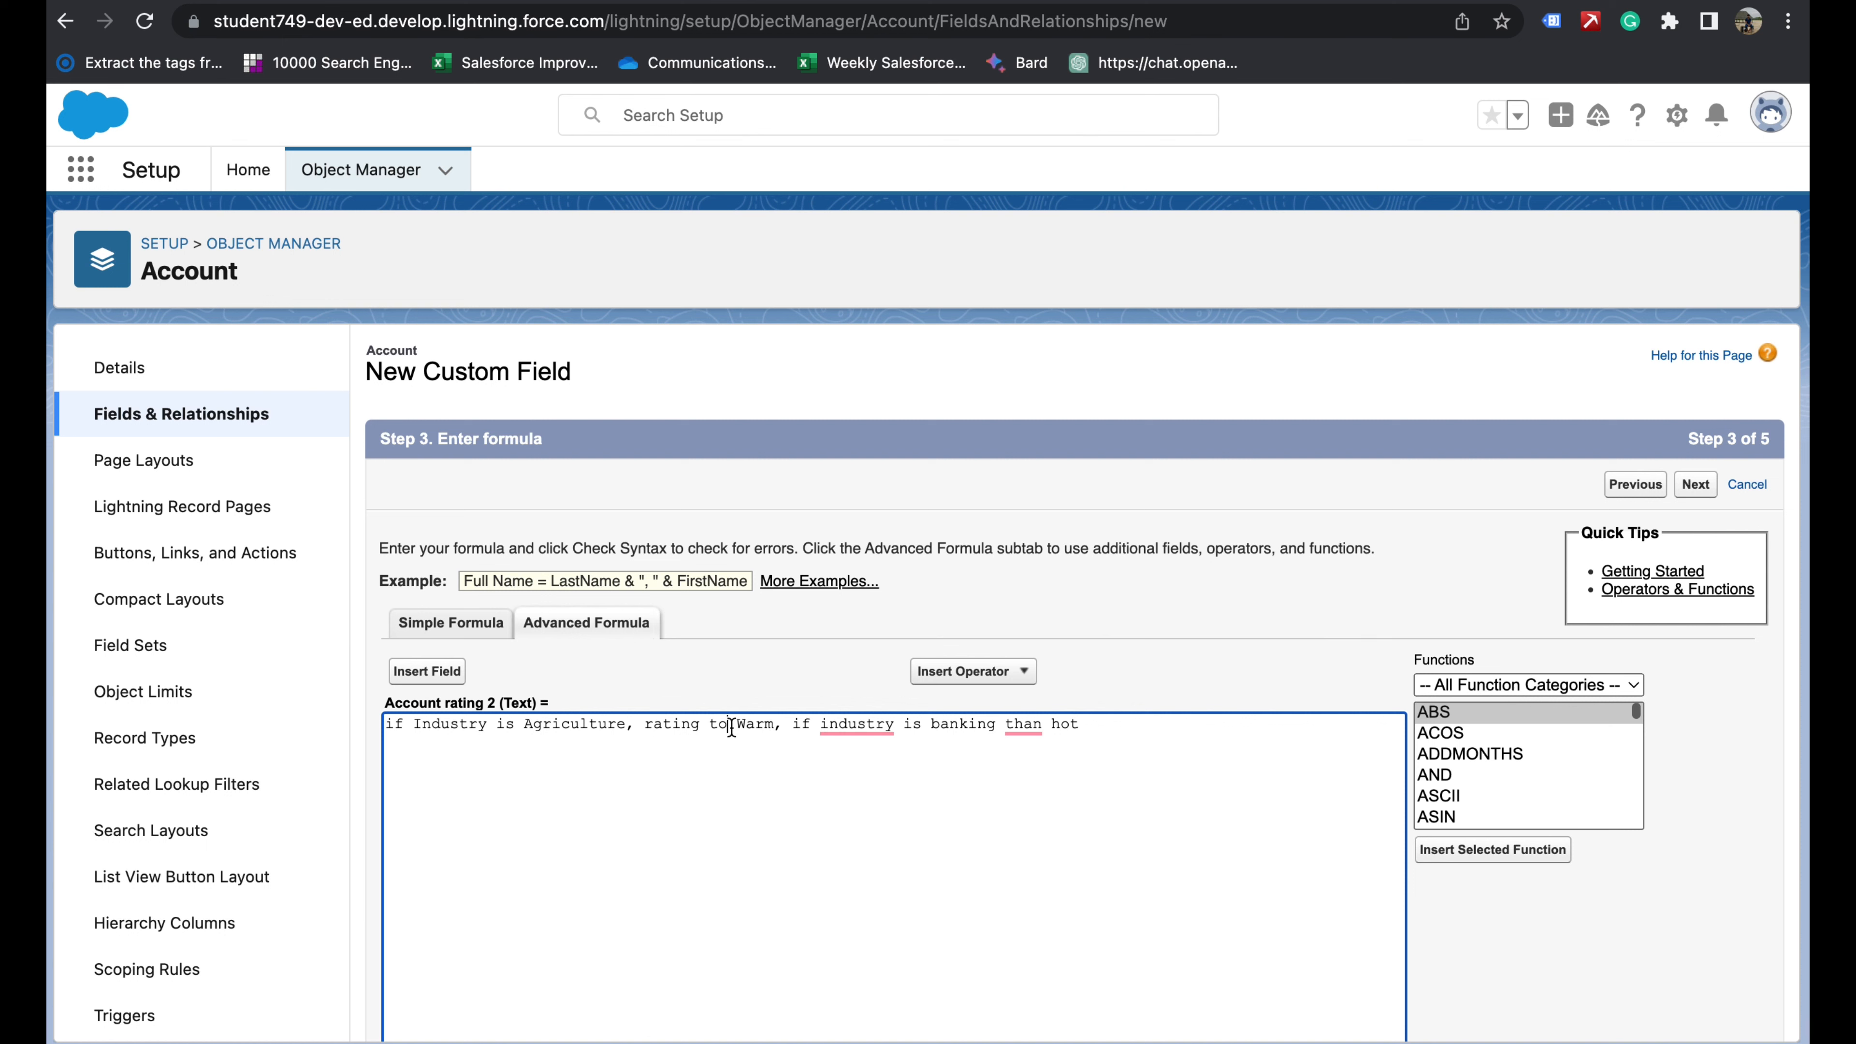
key(BackSpace)
key(BackSpace)
text(=)
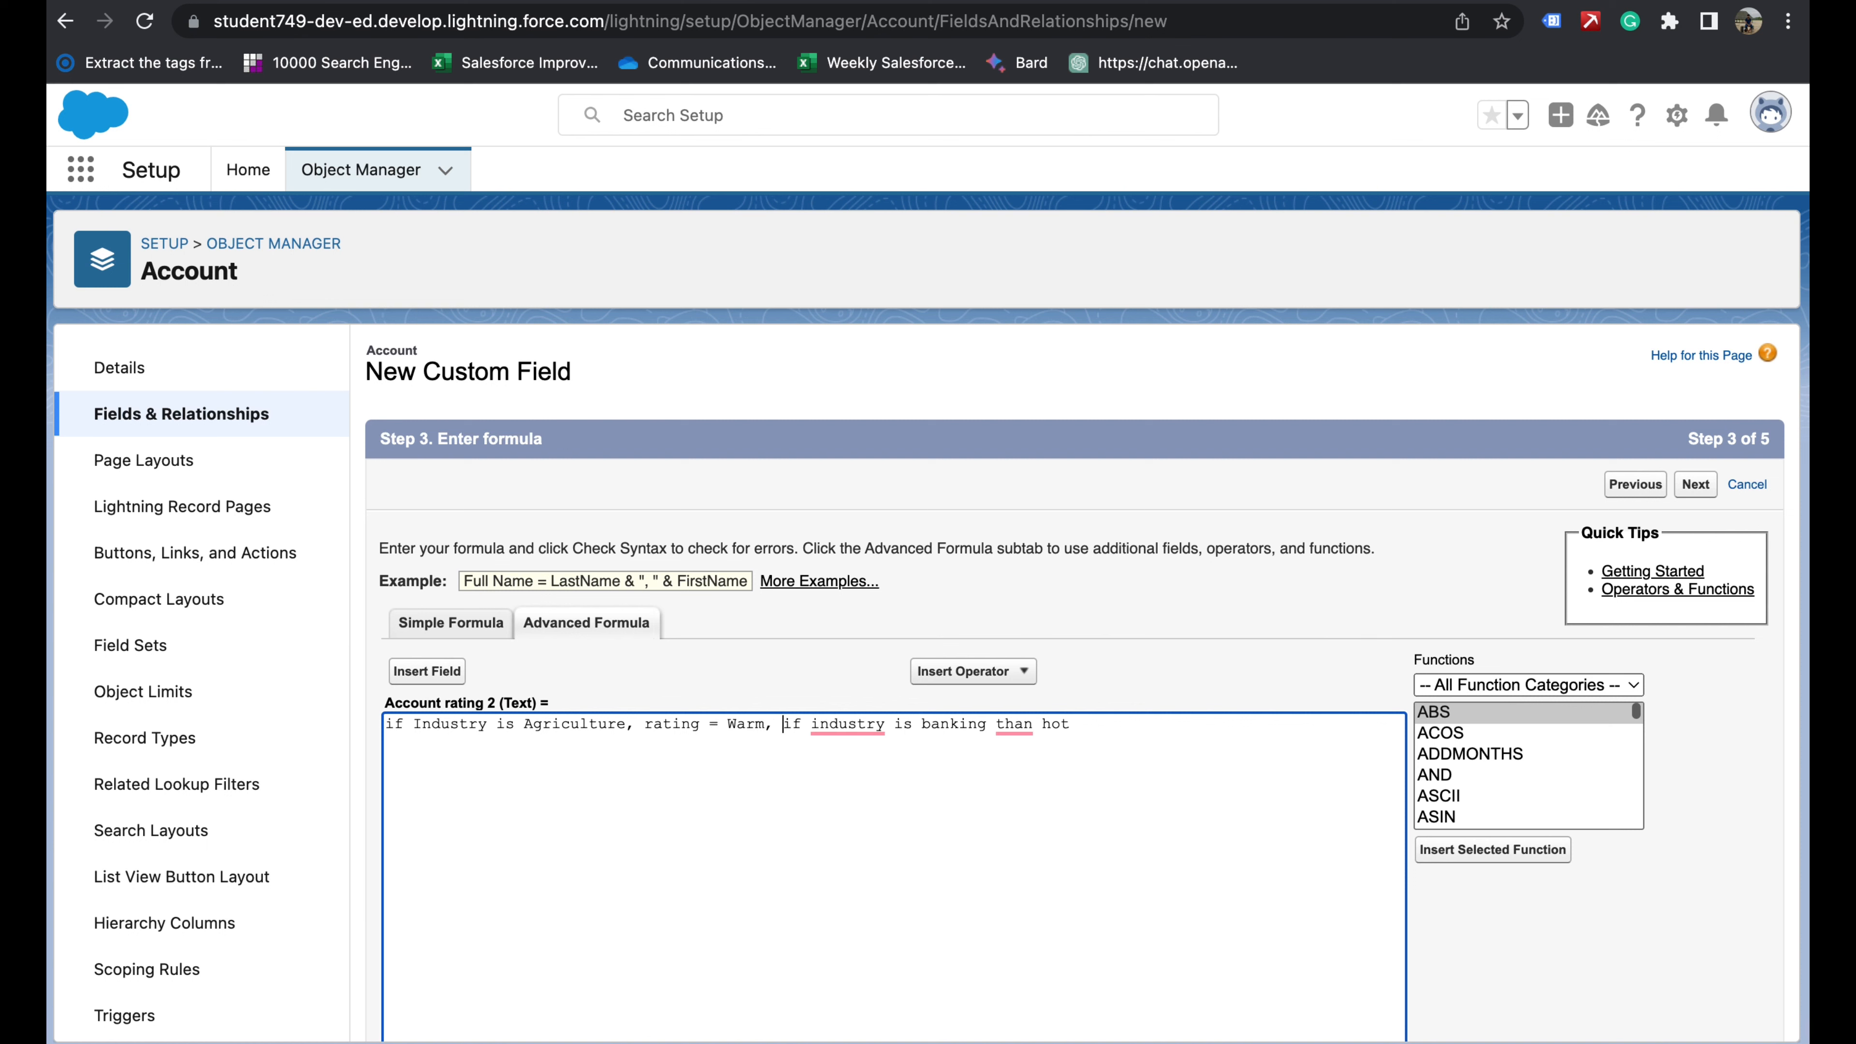
- Put the banking condition on its own line and replace "than" with "rating ="
key(Return)
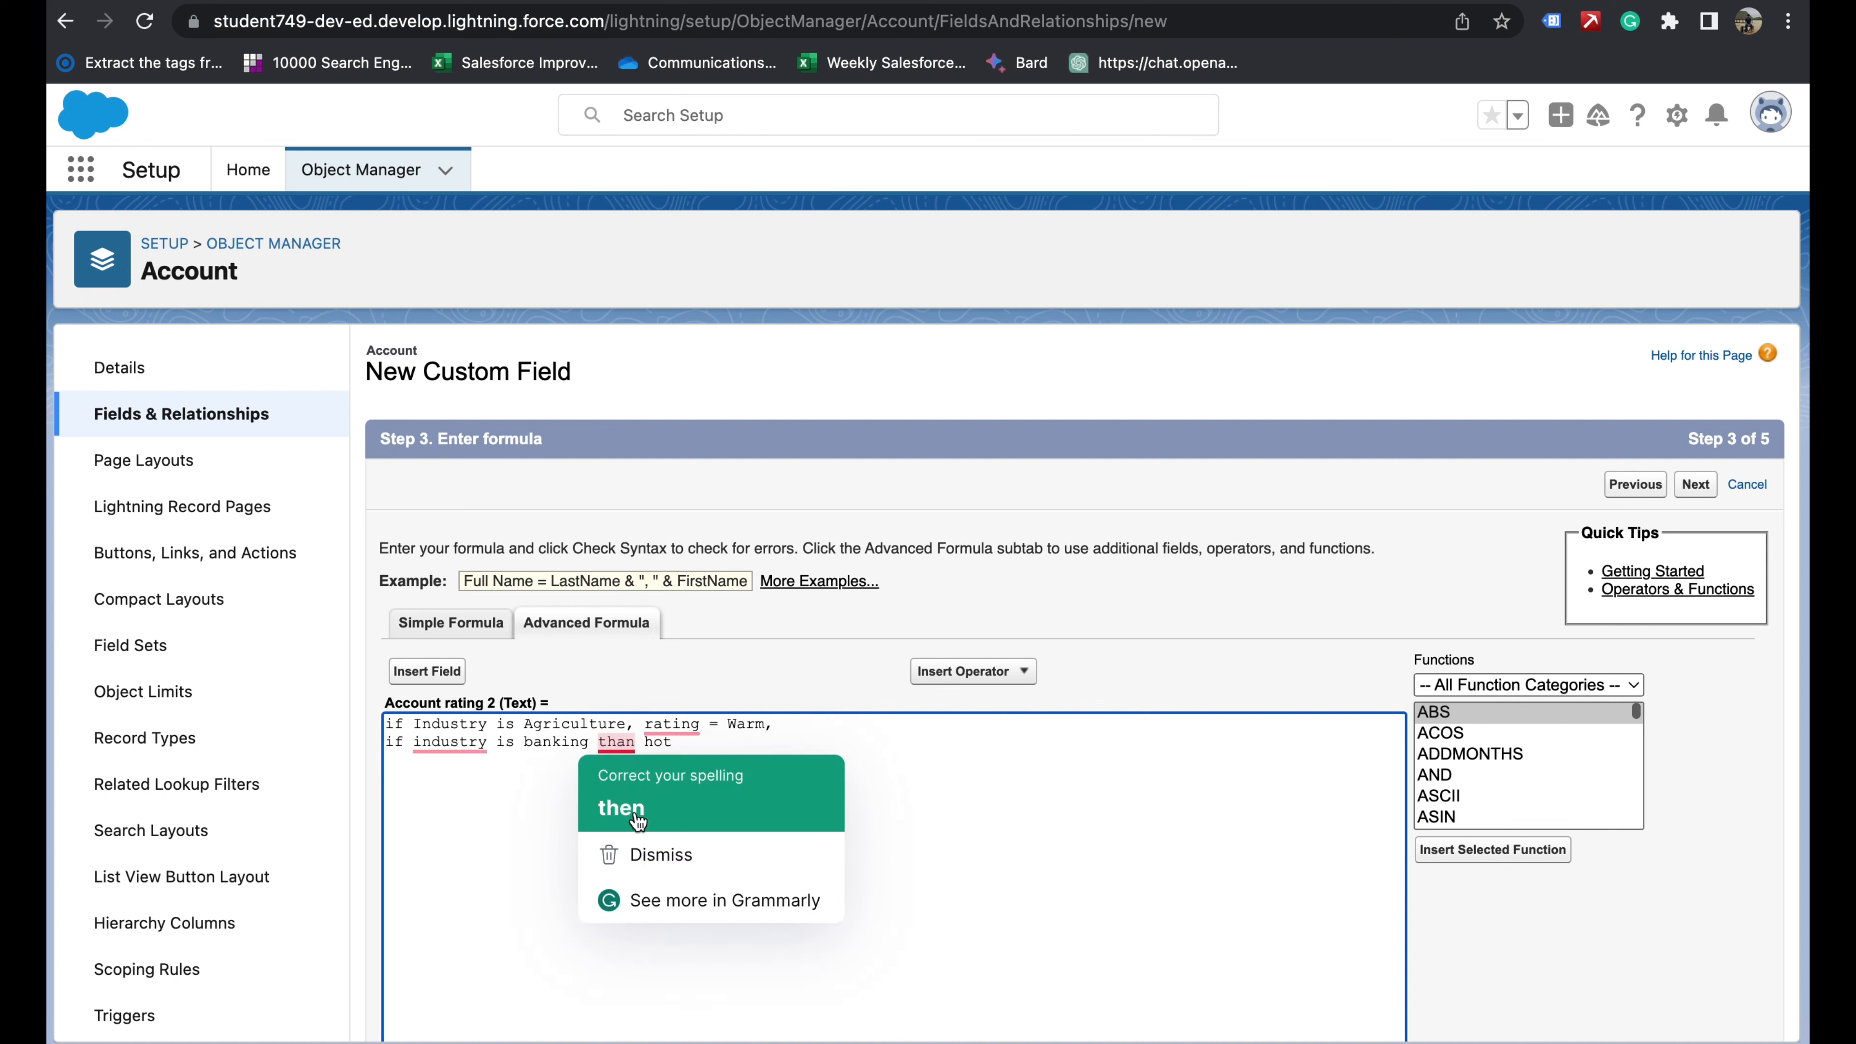
double_click(618, 742)
text(t)
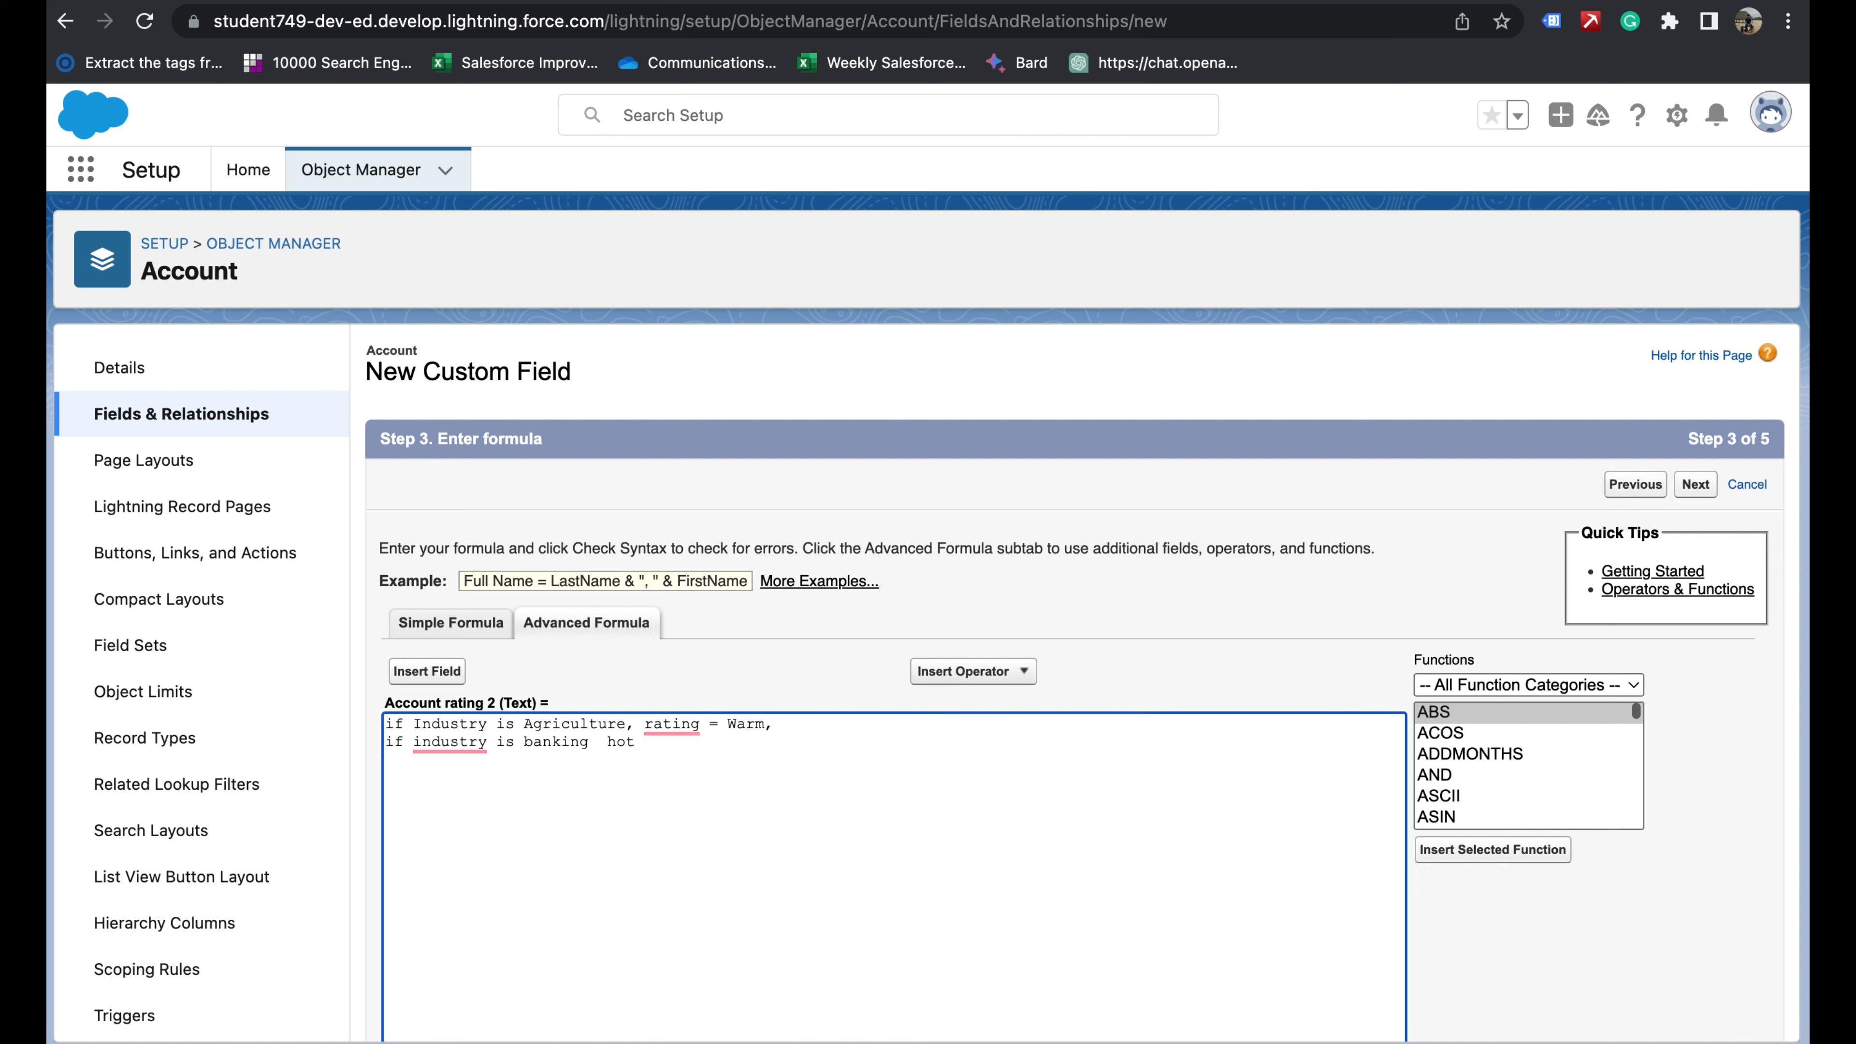
text(rating =)
click(823, 752)
- Insert the logical CASE function template below the requirement text in the formula editor
key(Return)
key(Return)
click(1511, 686)
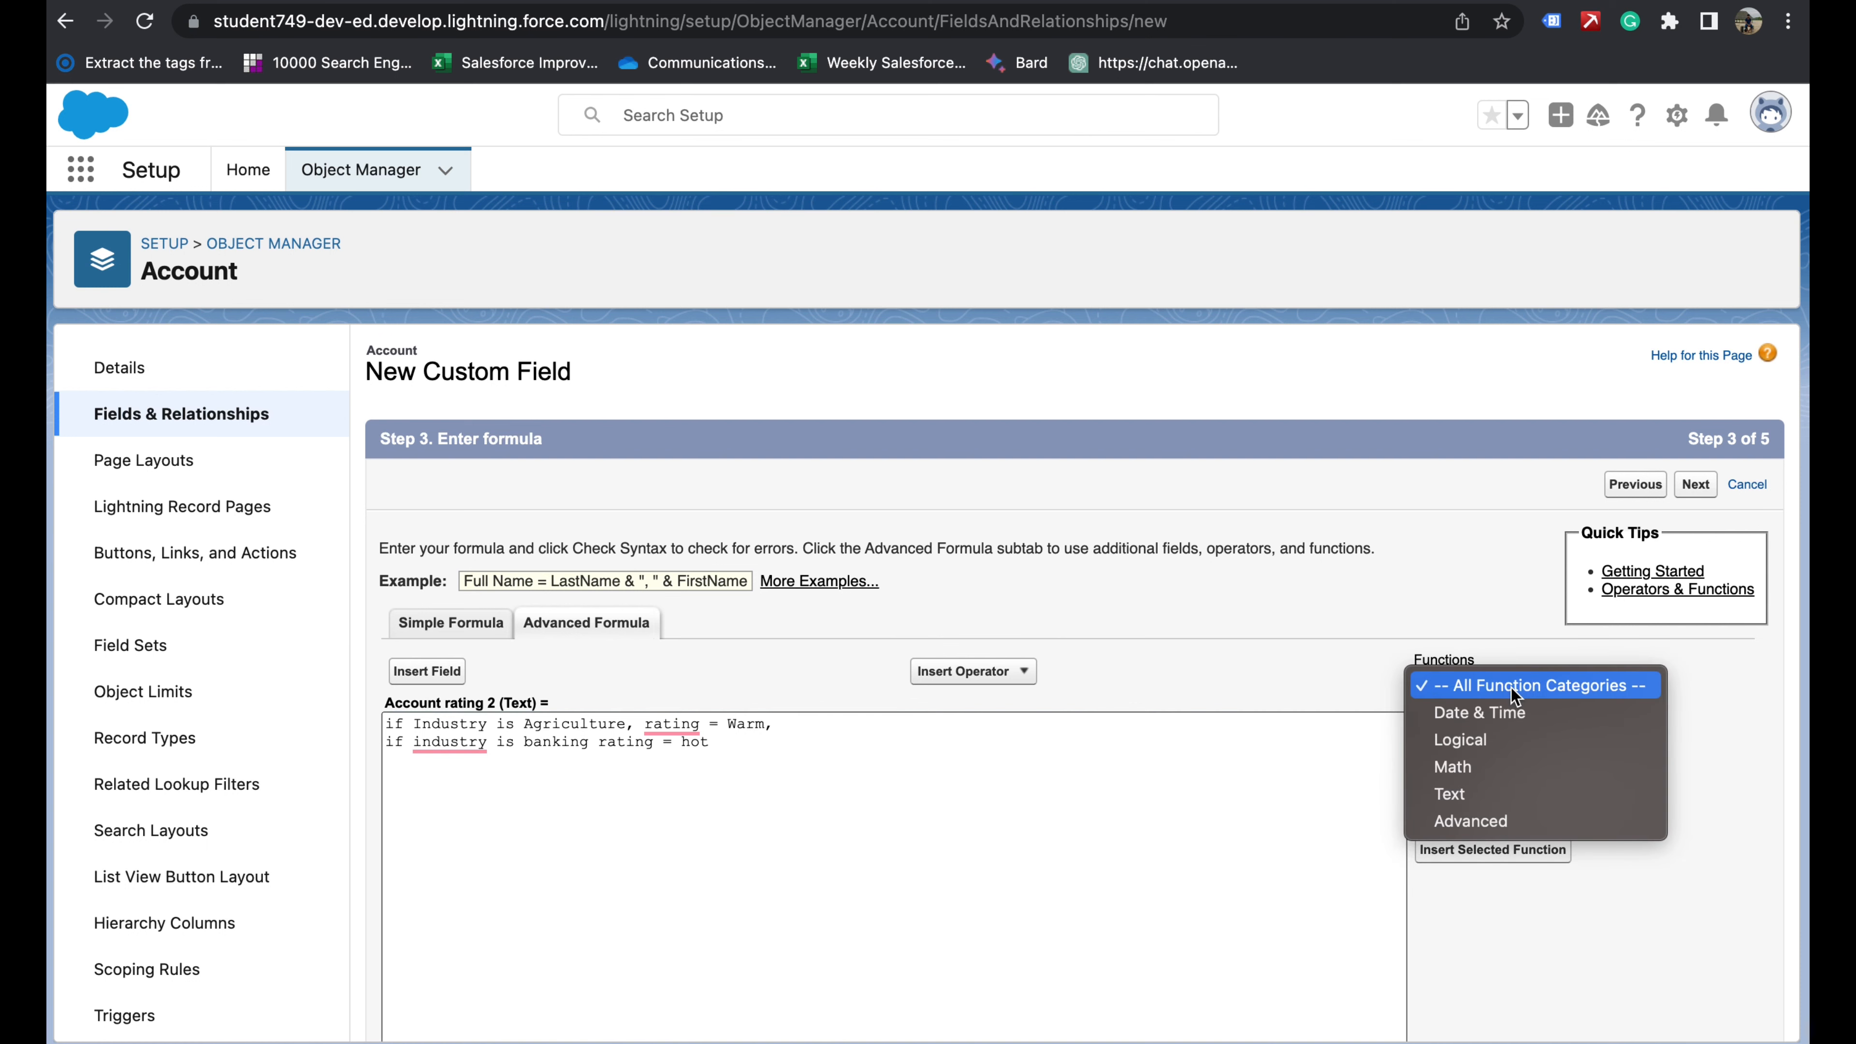
click(1468, 740)
click(1443, 754)
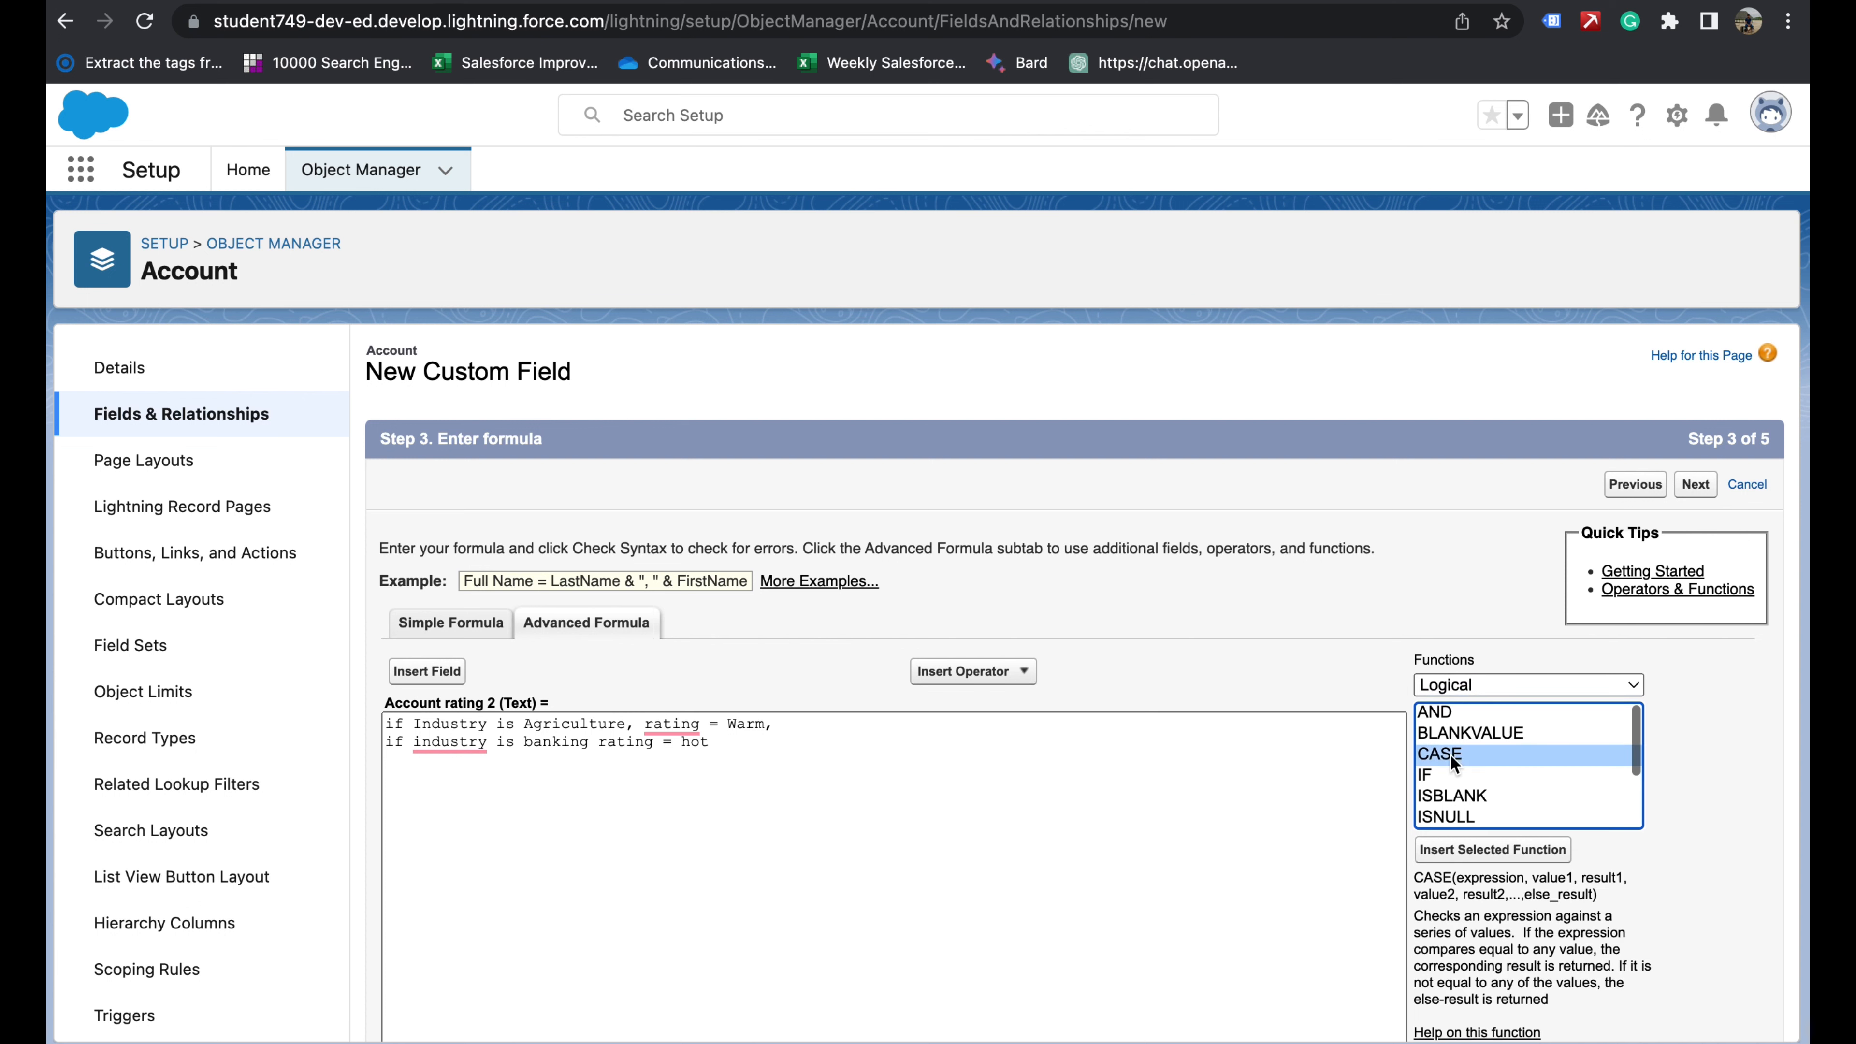
scroll(1680, 862, down, 3)
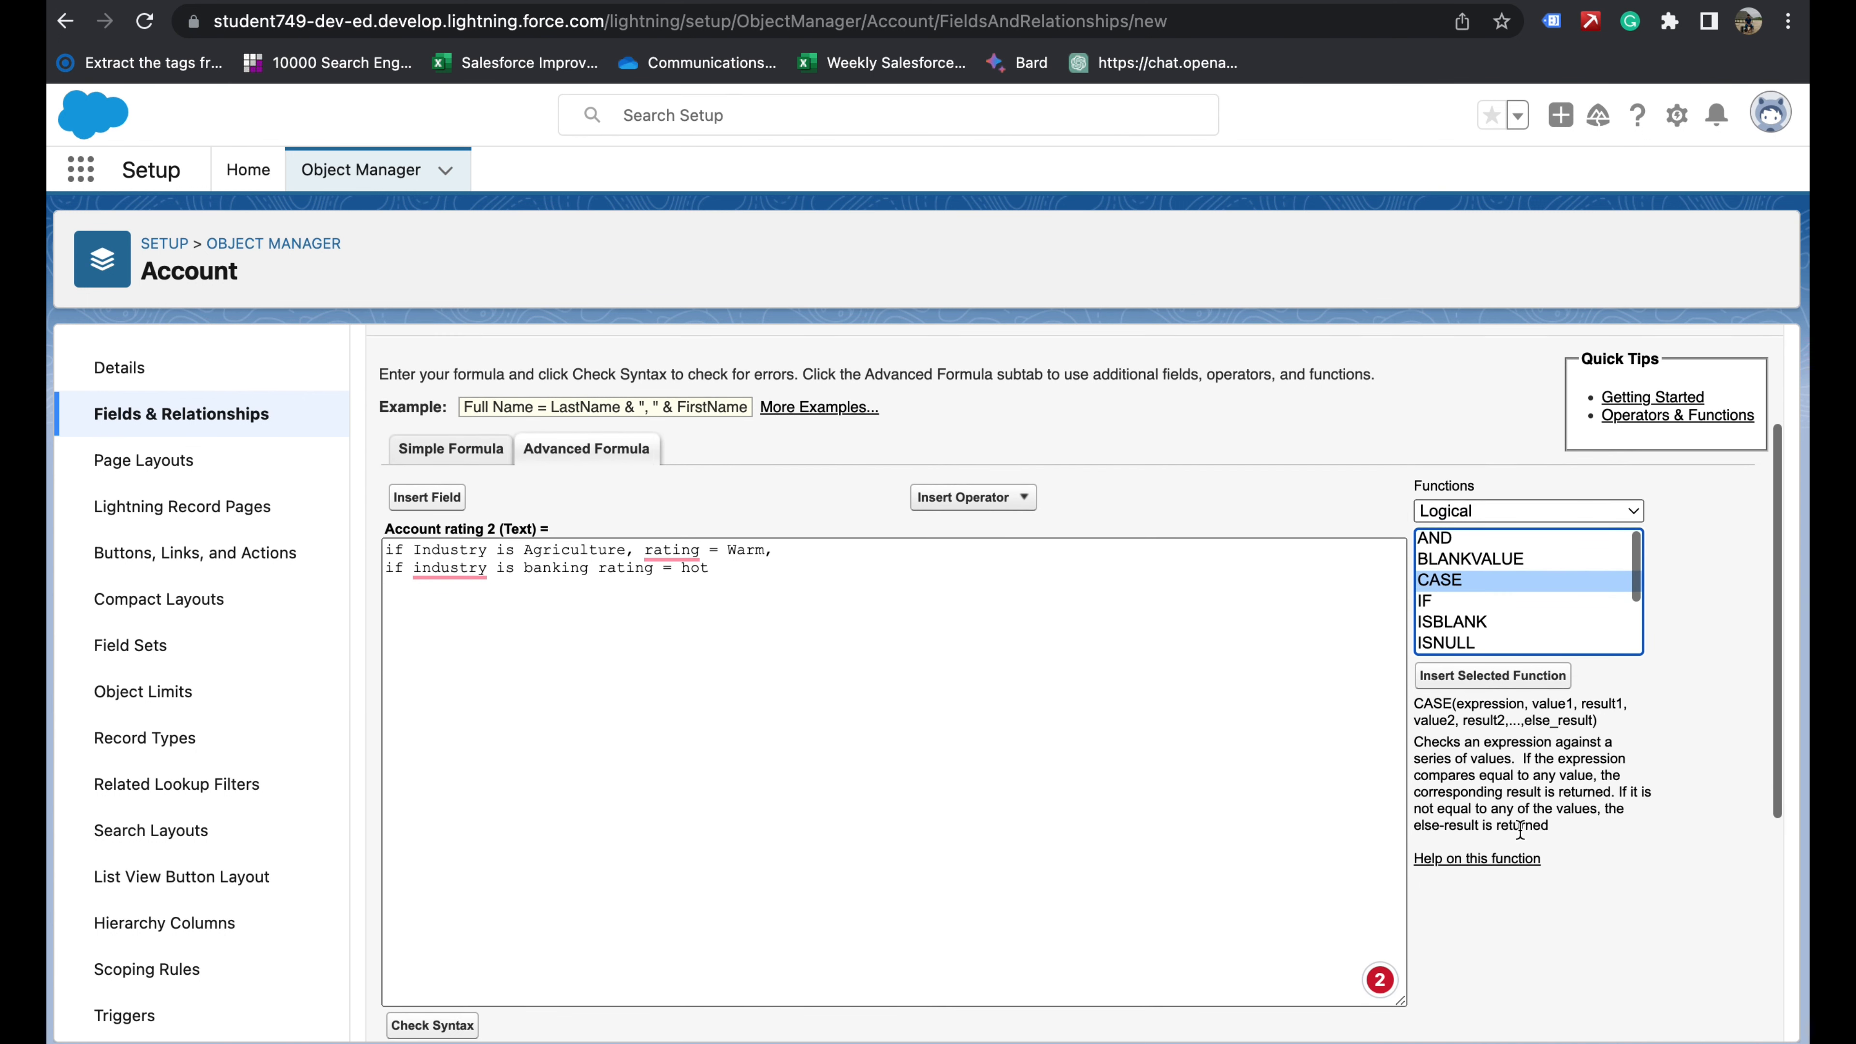
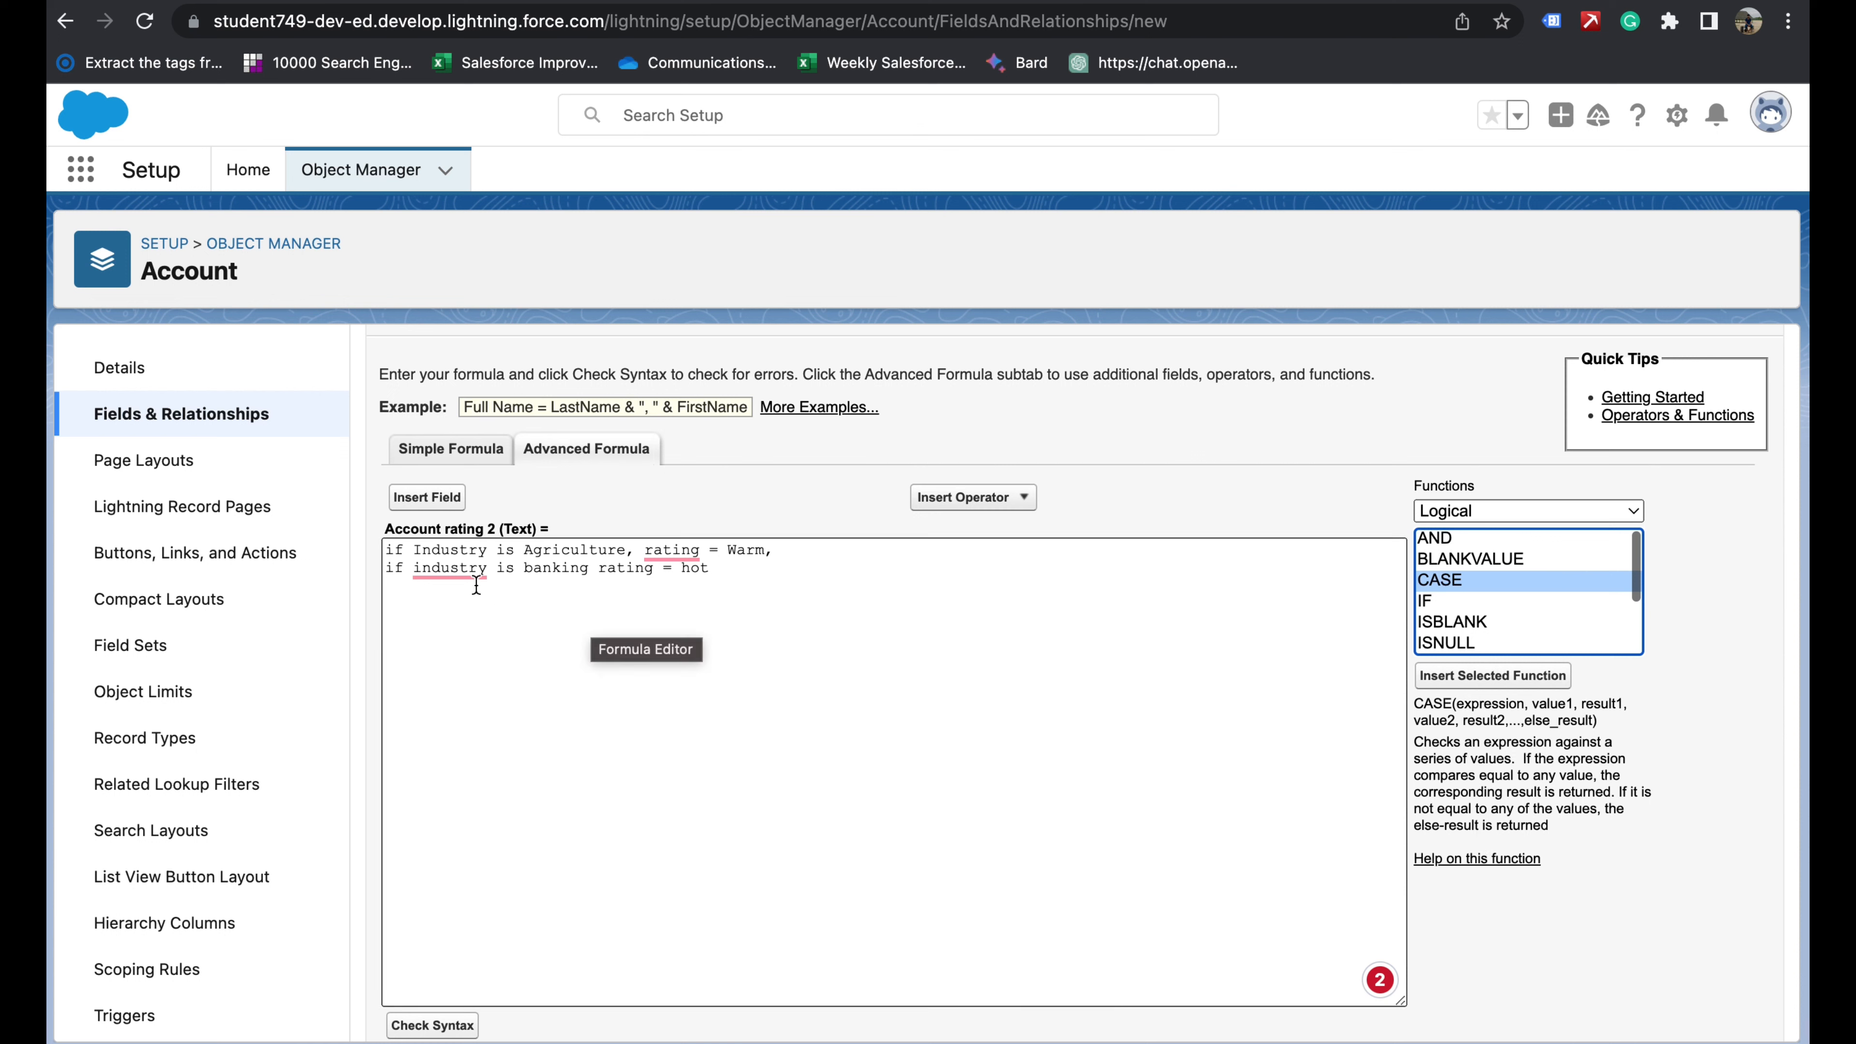
mouse_move(460, 571)
click(758, 602)
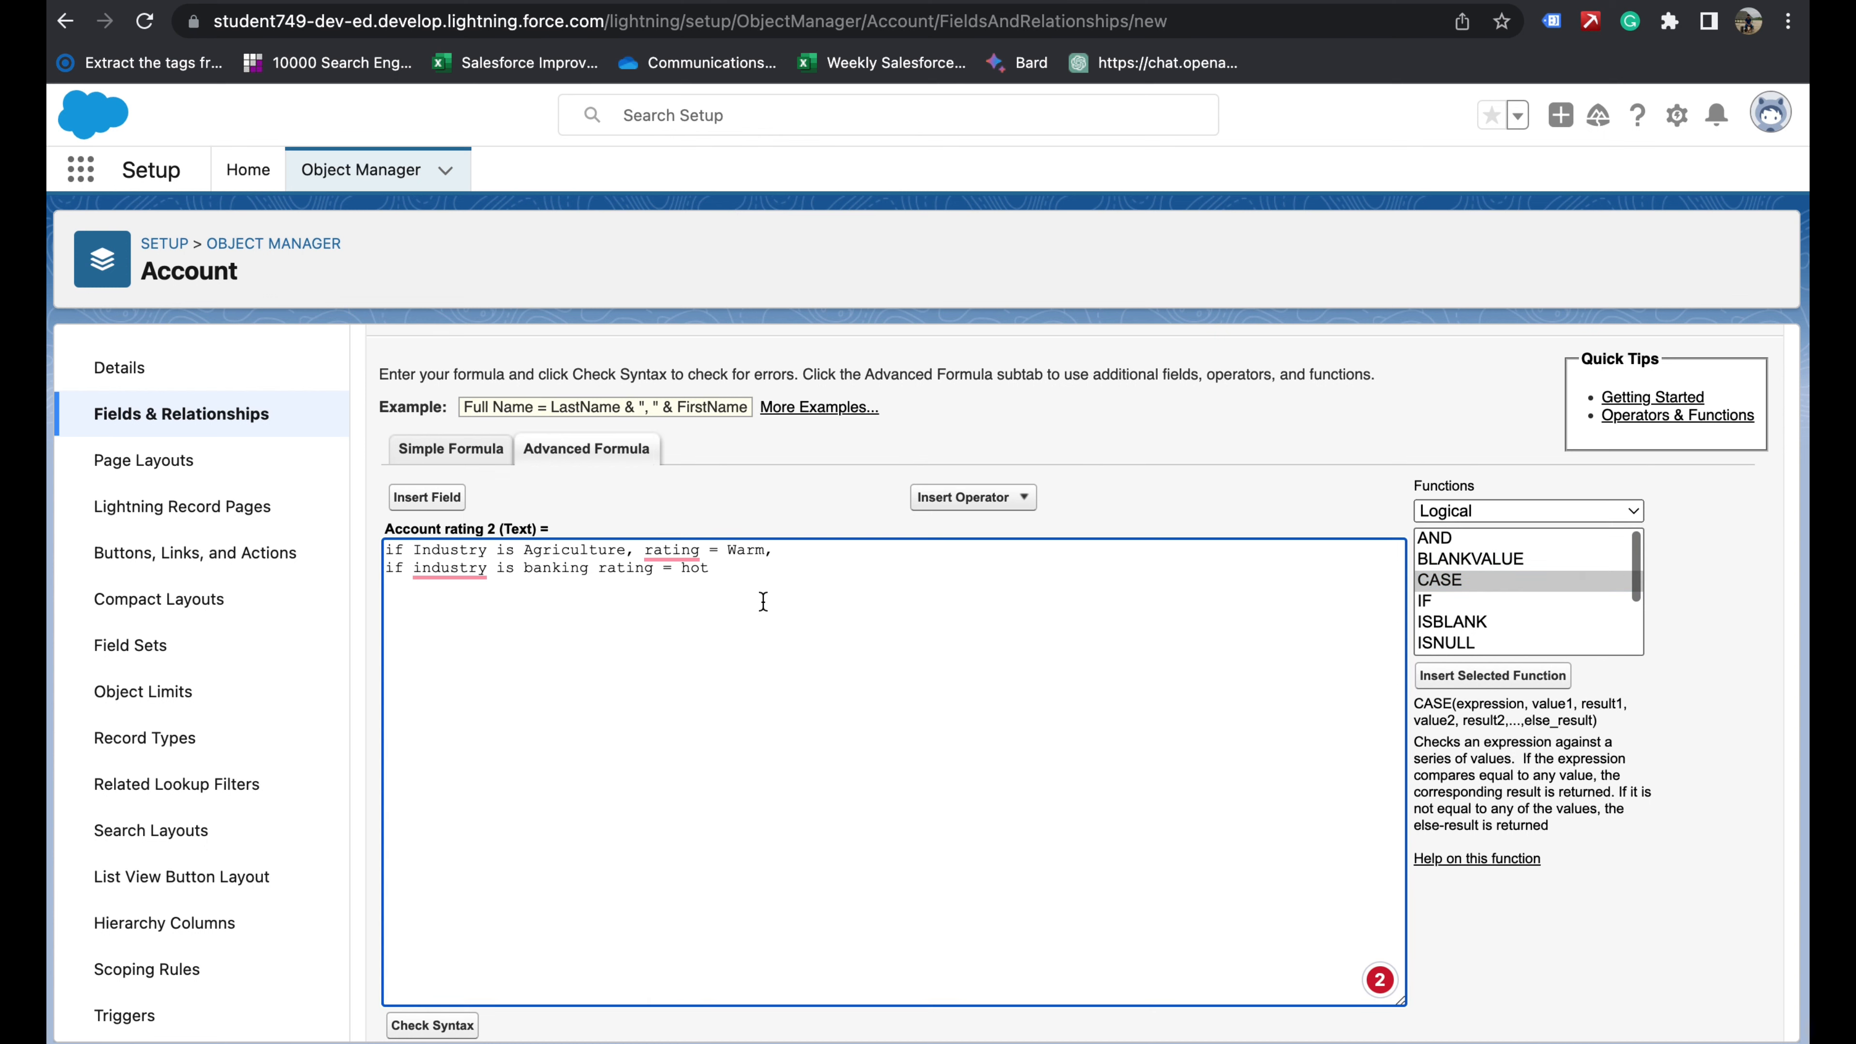
click(1463, 680)
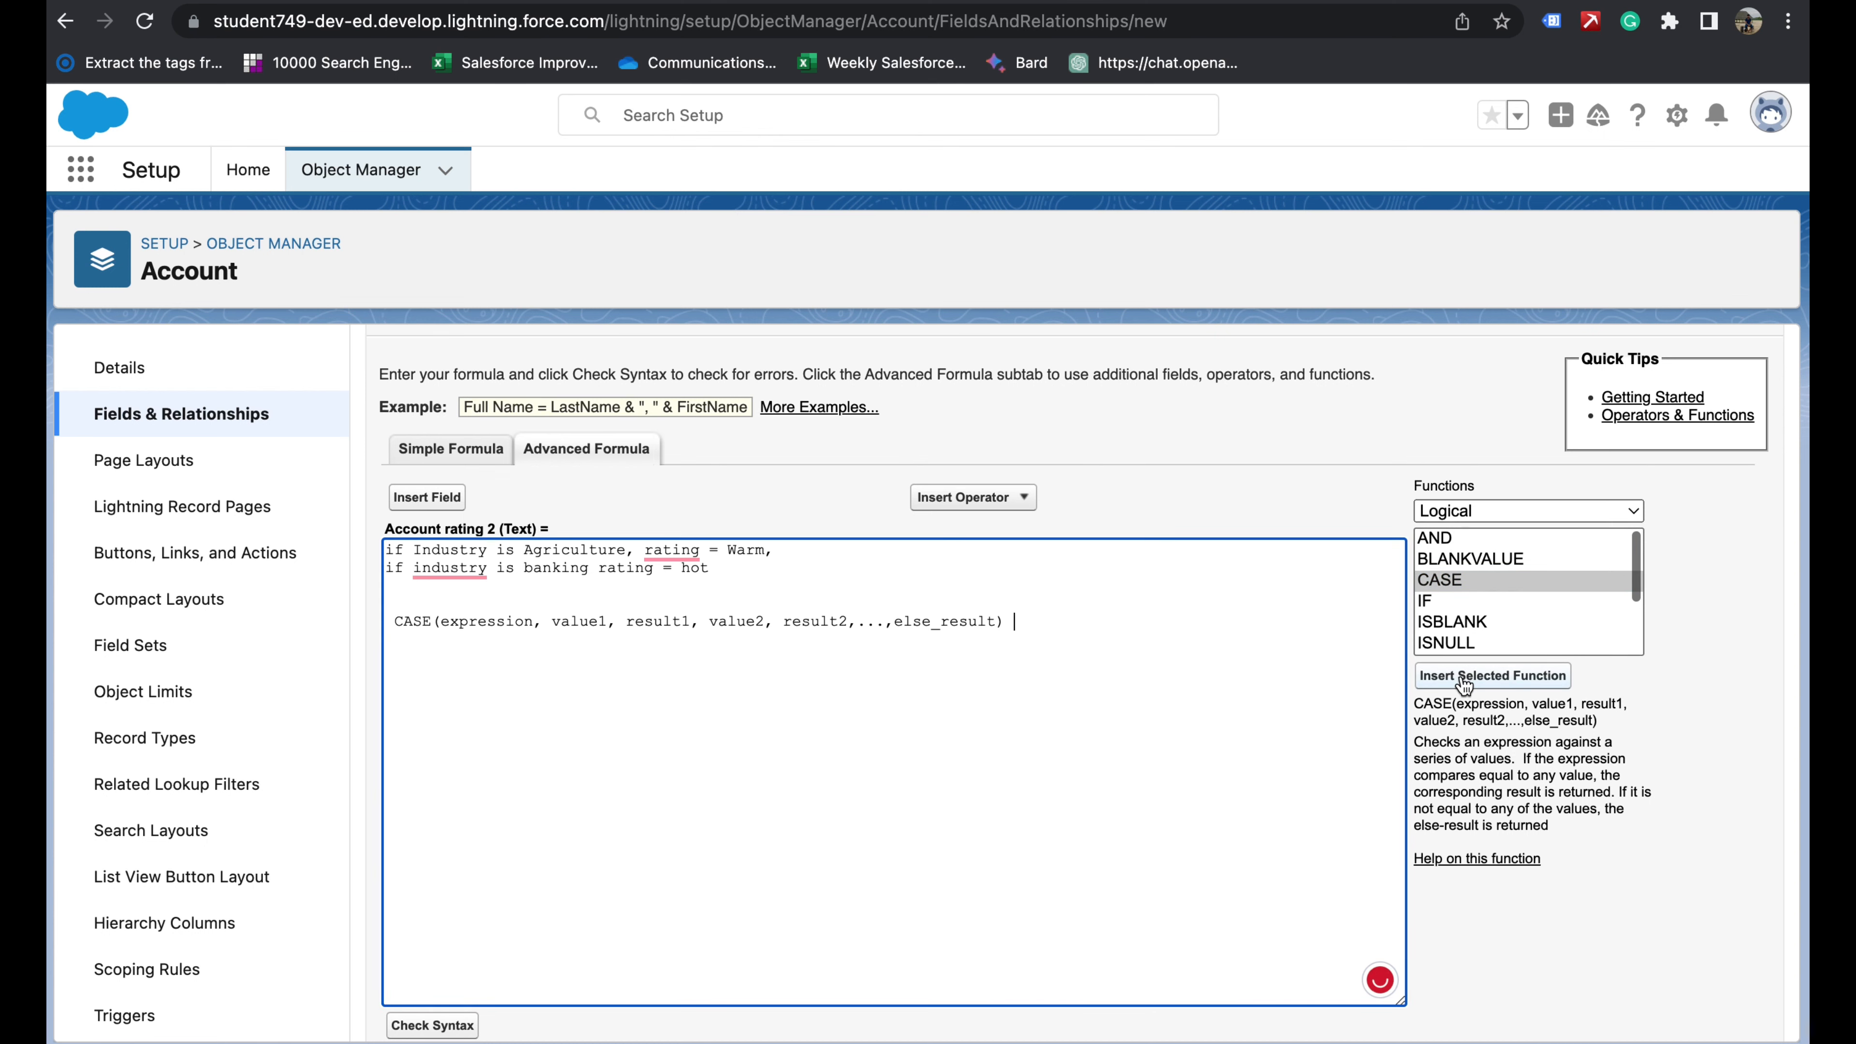
- Select the "expression" placeholder in the CASE function and open the field picker
double_click(465, 623)
click(424, 497)
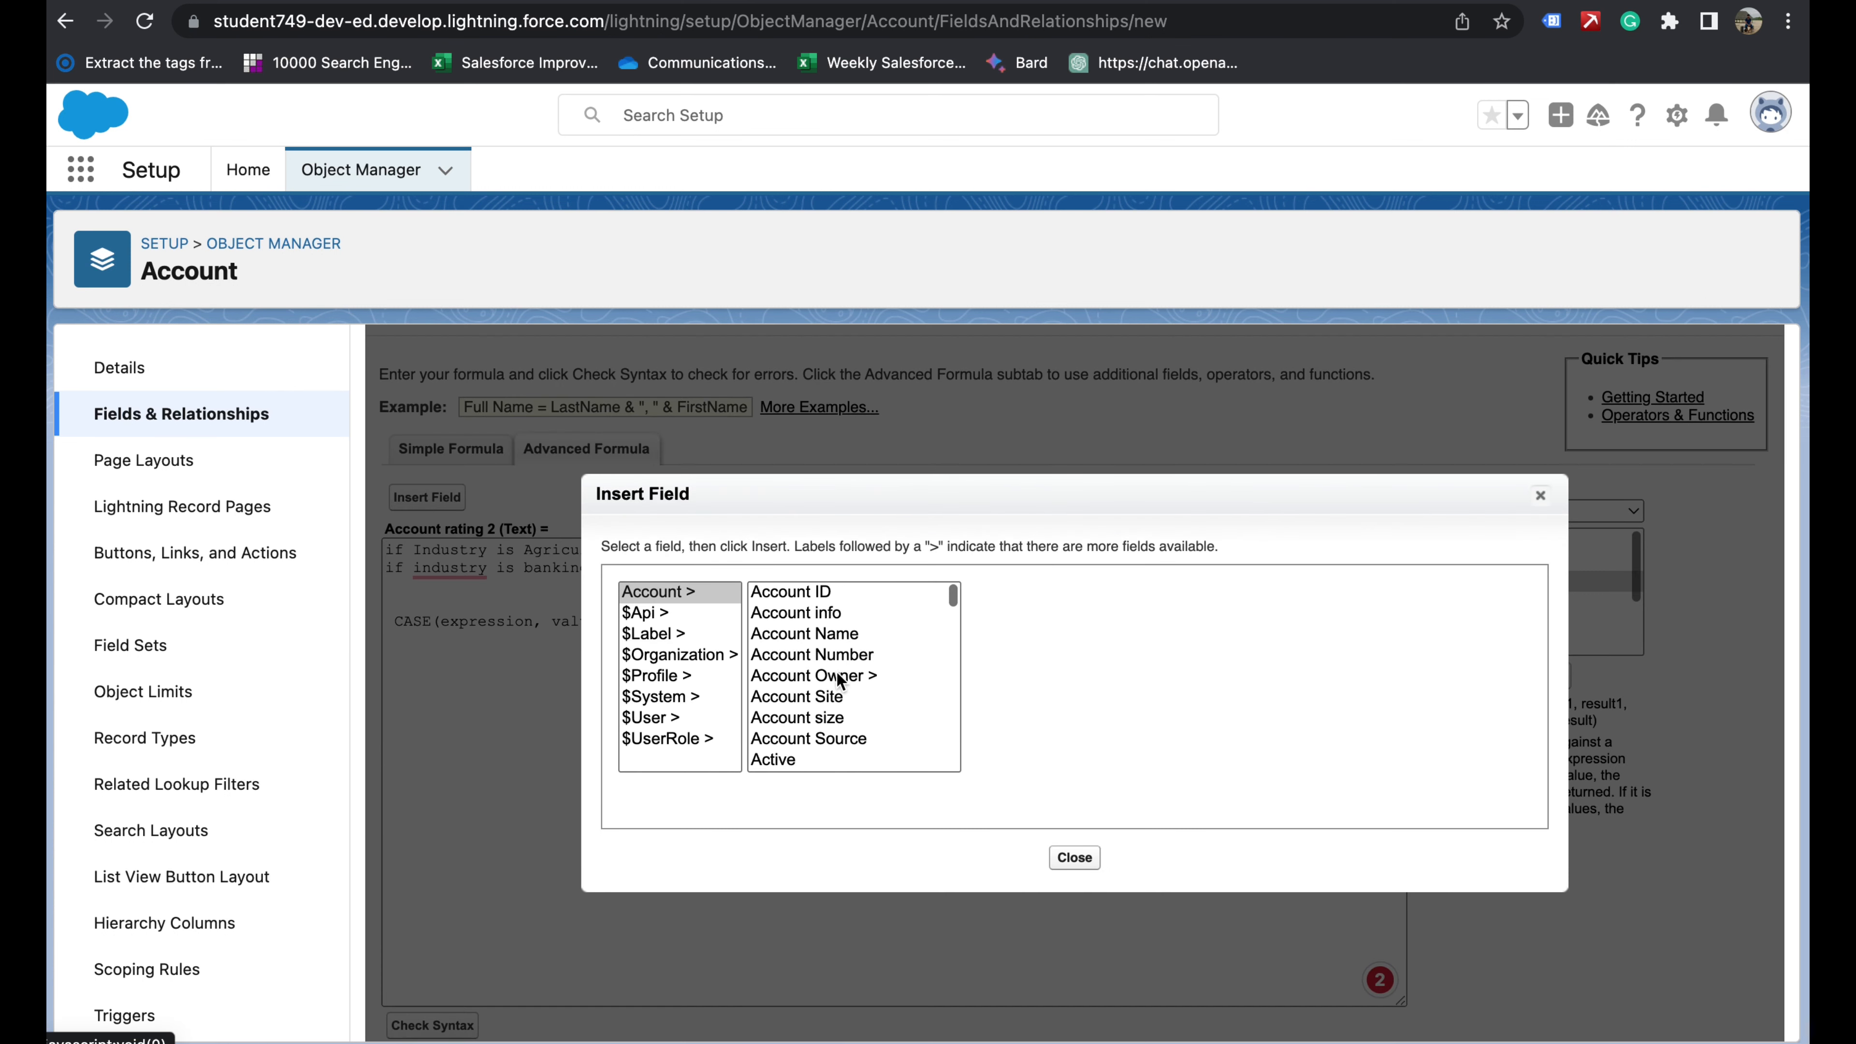
- Insert the Account object's Industry field as the expression of the CASE function
scroll(837, 671, down, 5)
scroll(839, 680, down, 5)
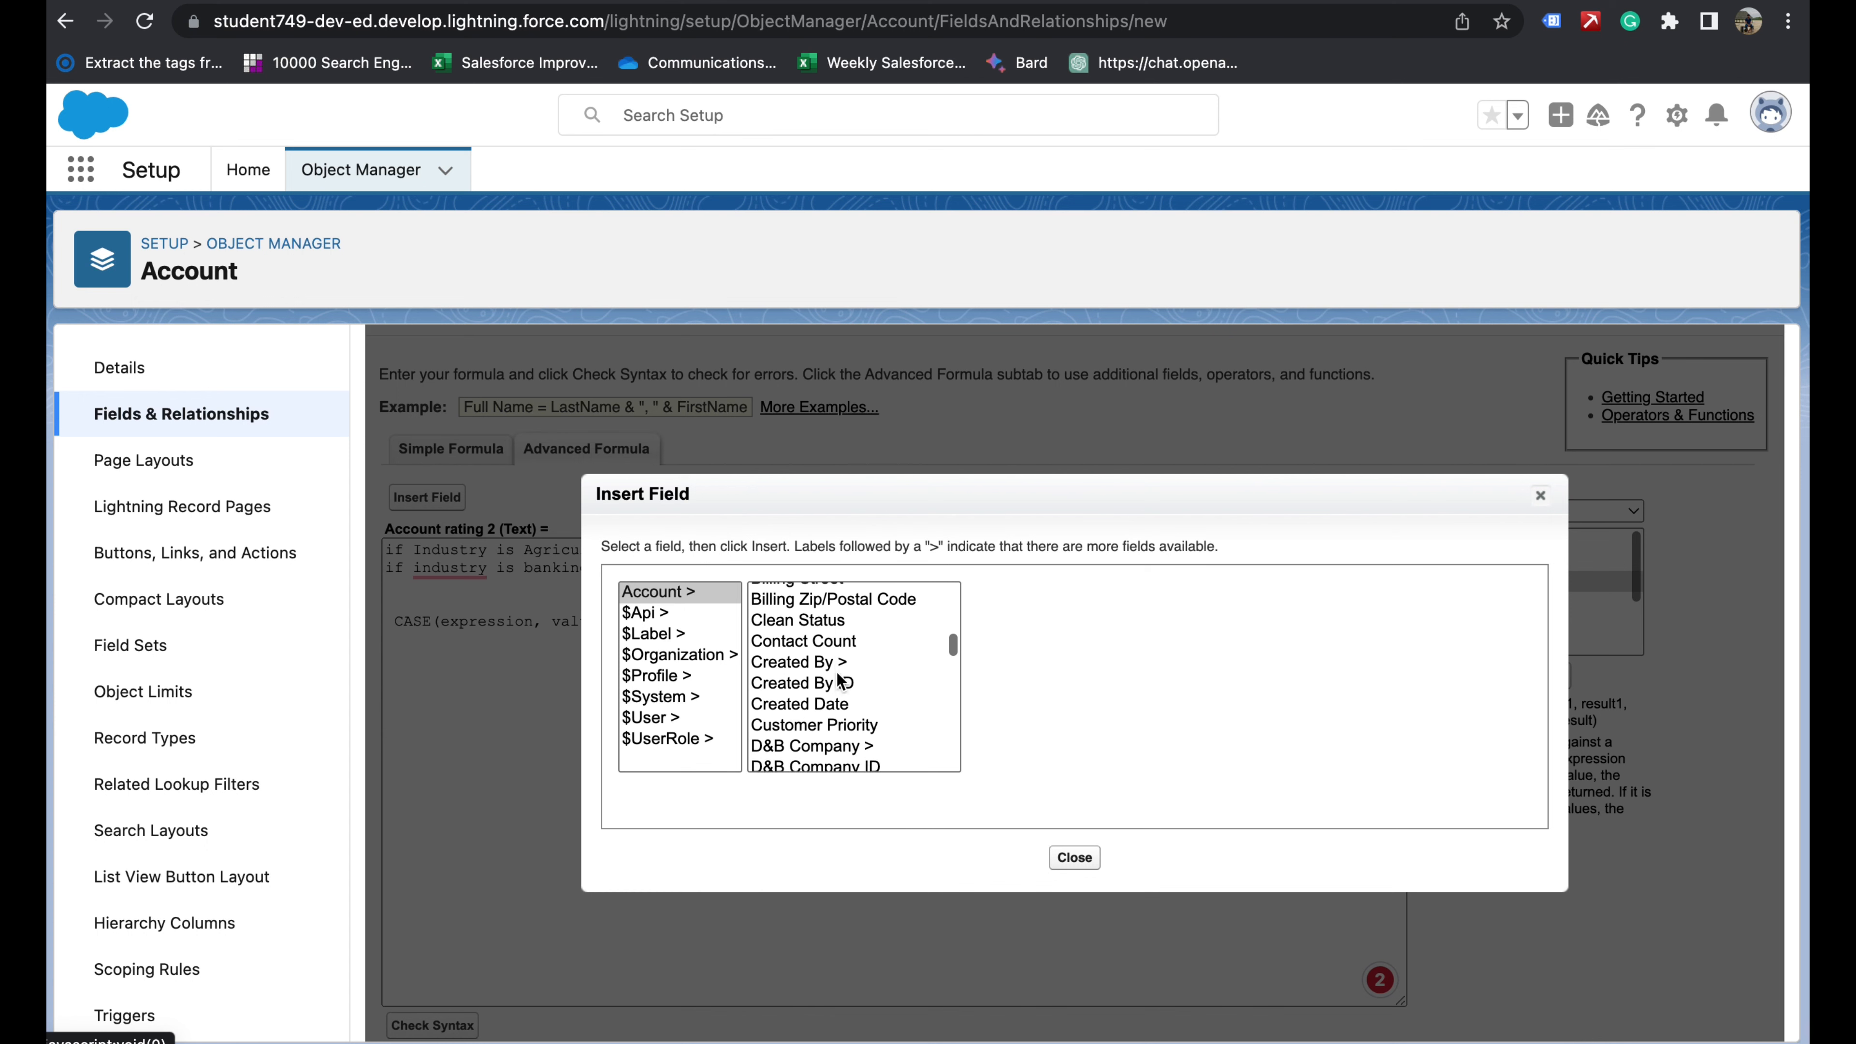
click(793, 706)
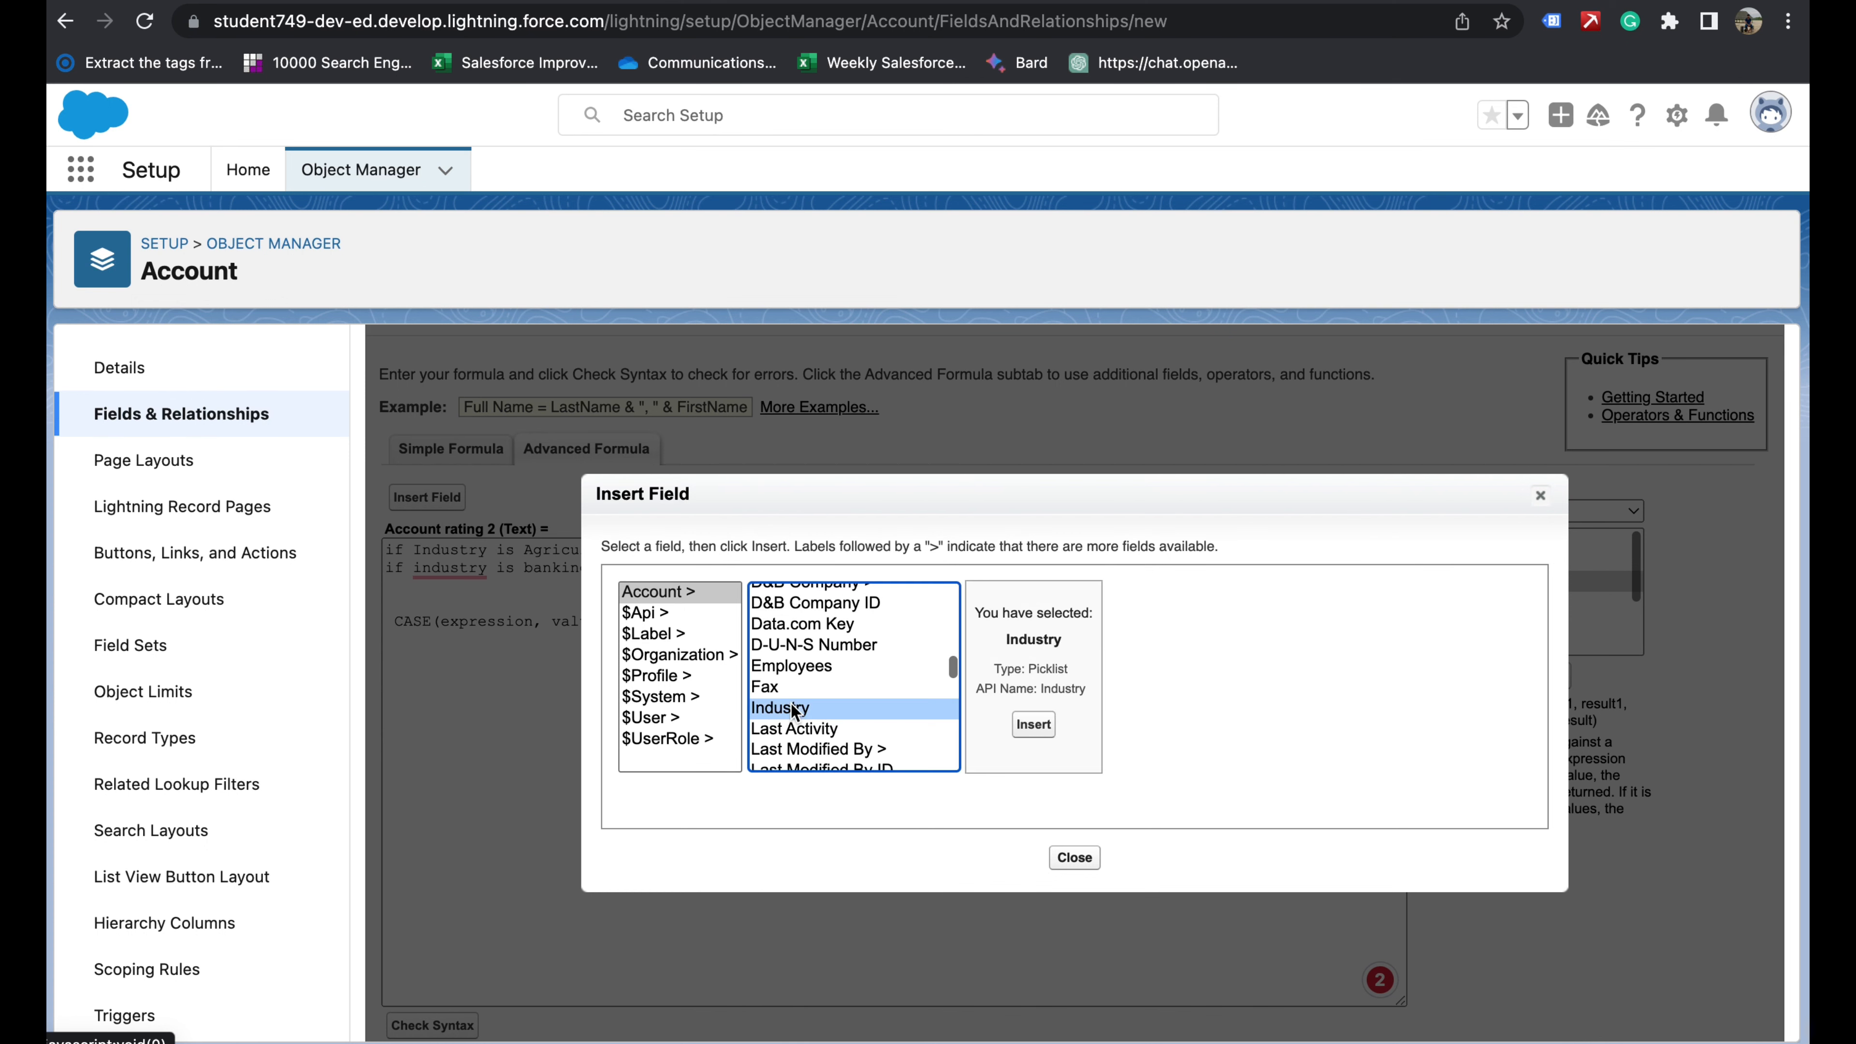
click(1034, 726)
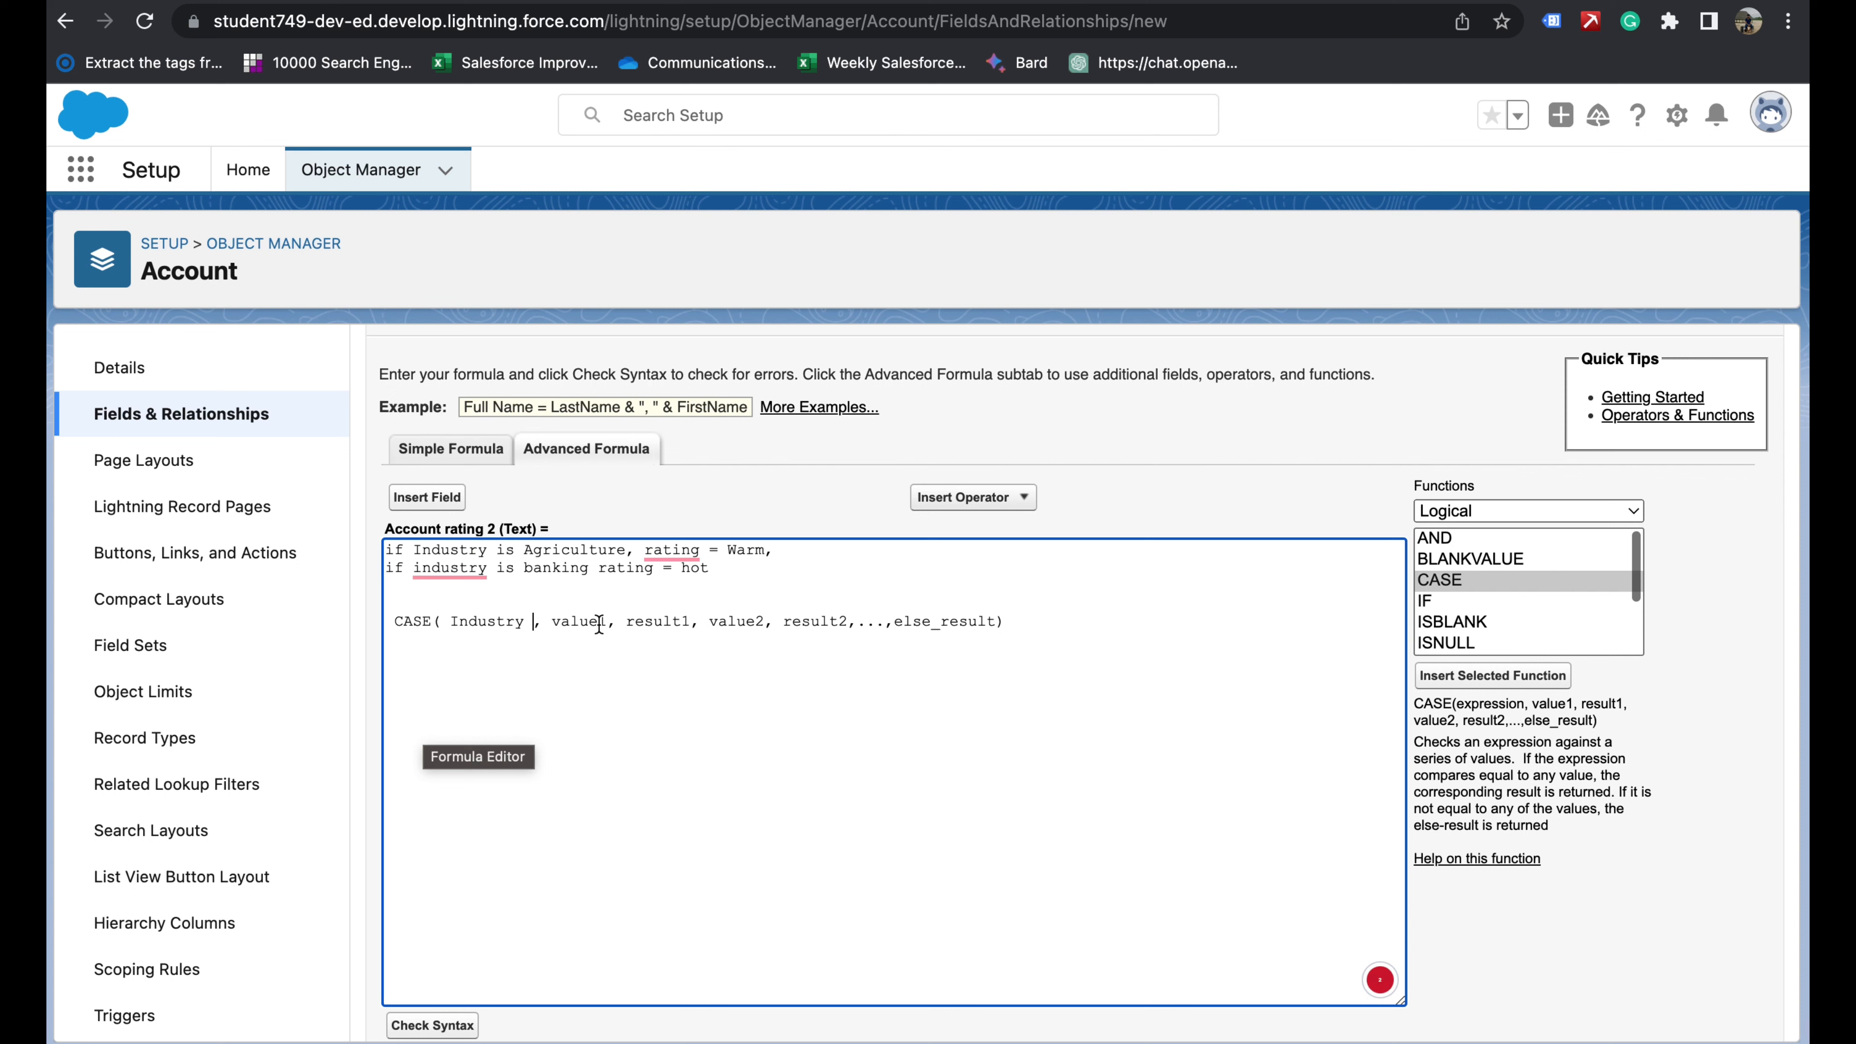
- Replace the value1 placeholder in the CASE formula with 'Agriculture', copied from the condition notes above it
double_click(569, 622)
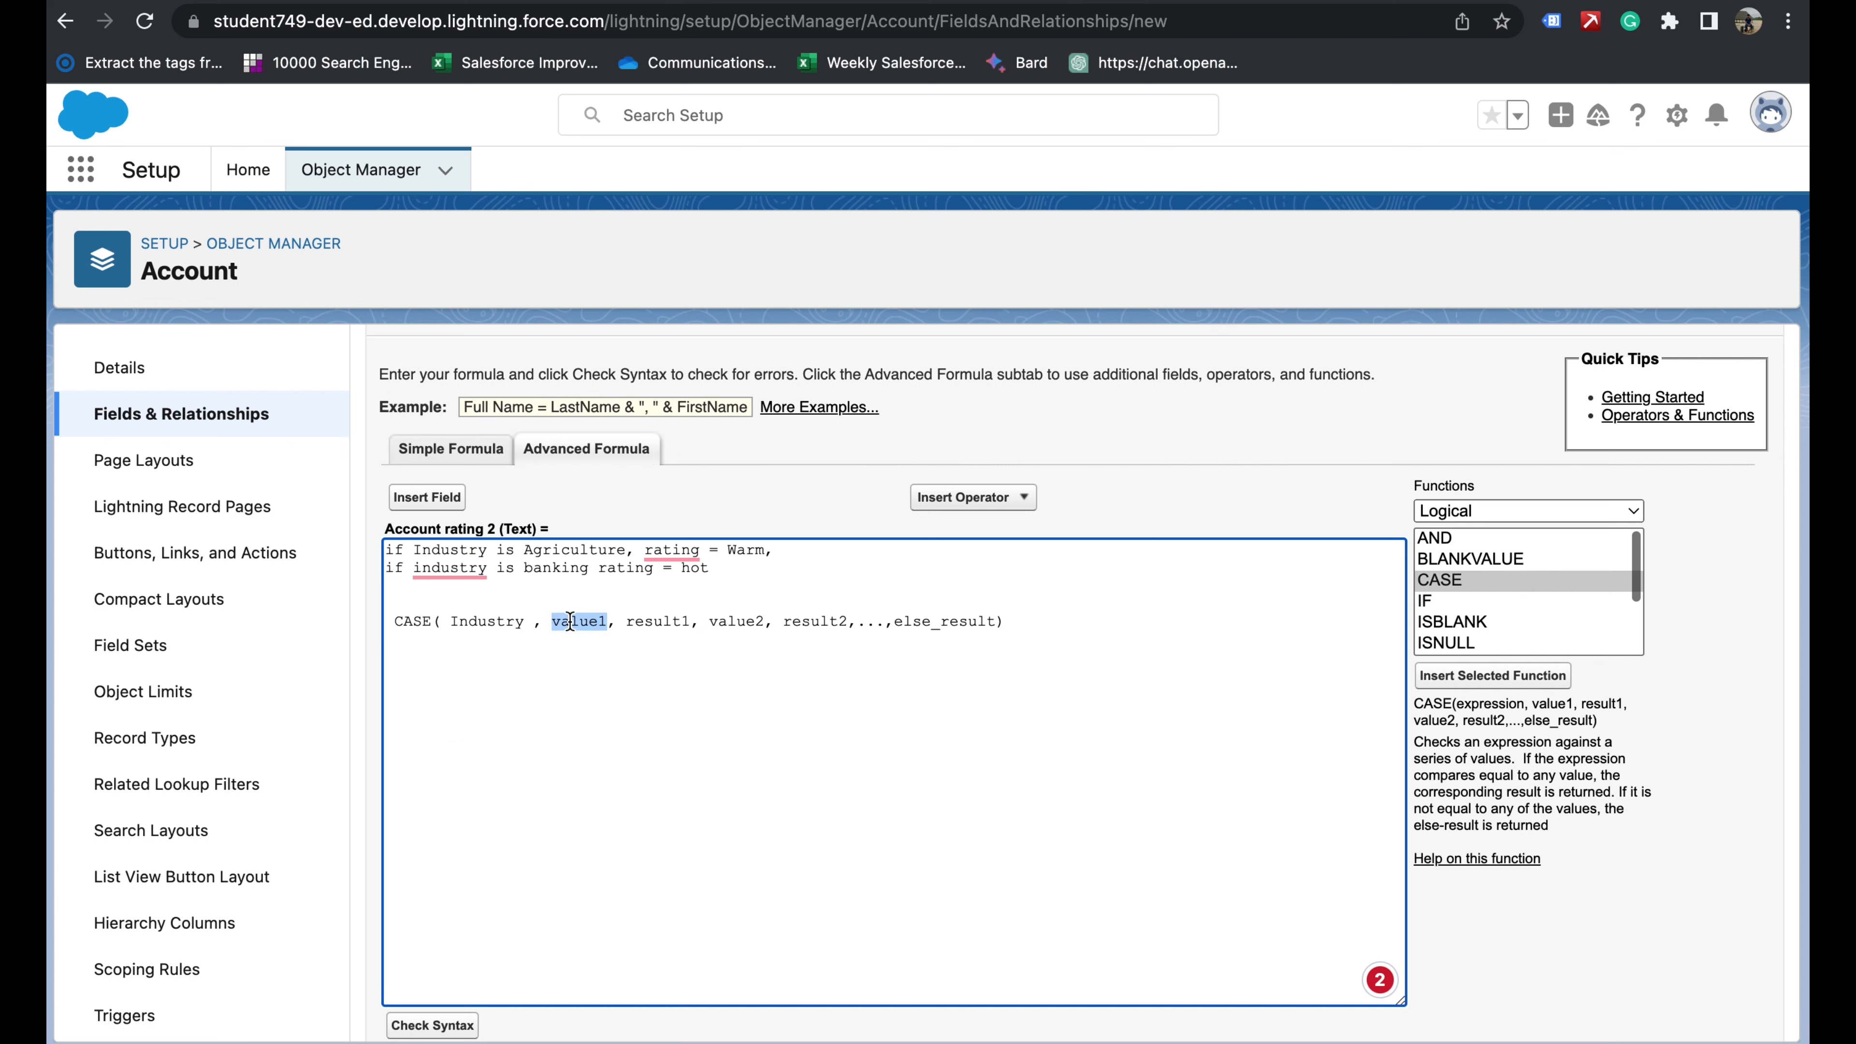
double_click(552, 549)
key(super+c)
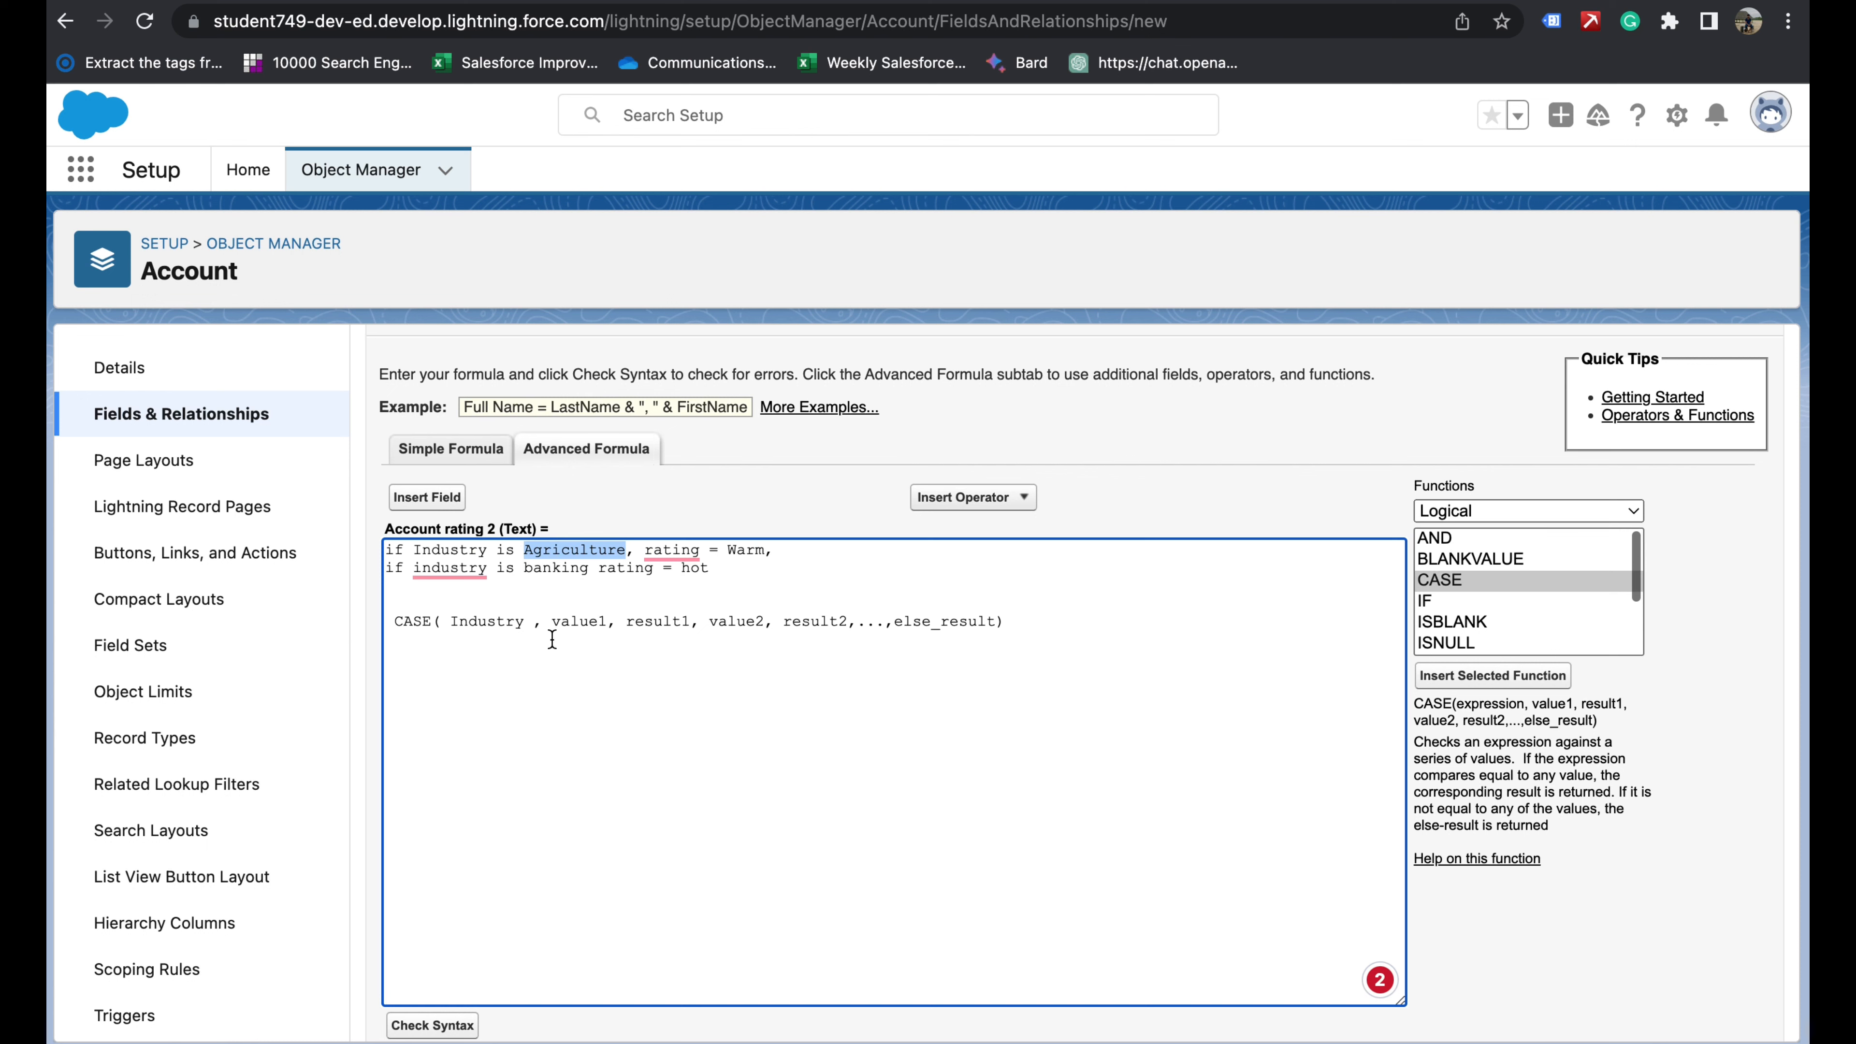
double_click(578, 622)
text('')
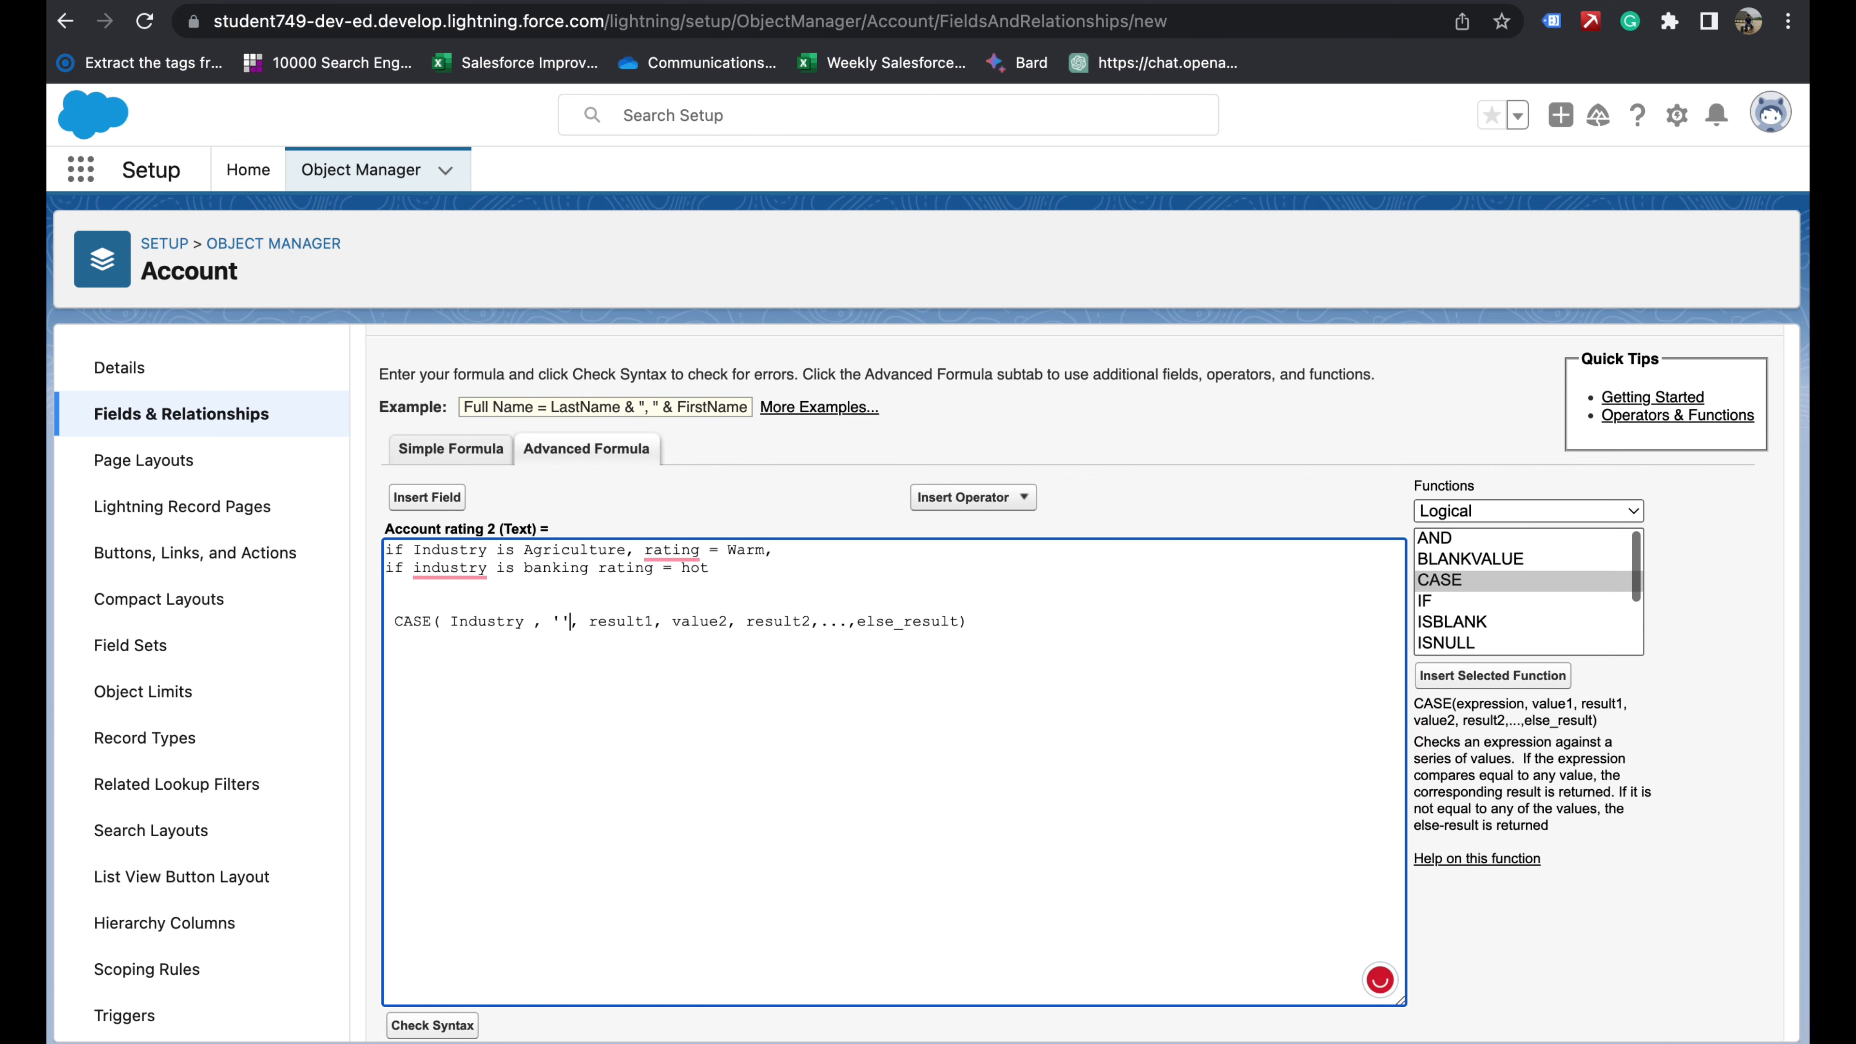
key(super+v)
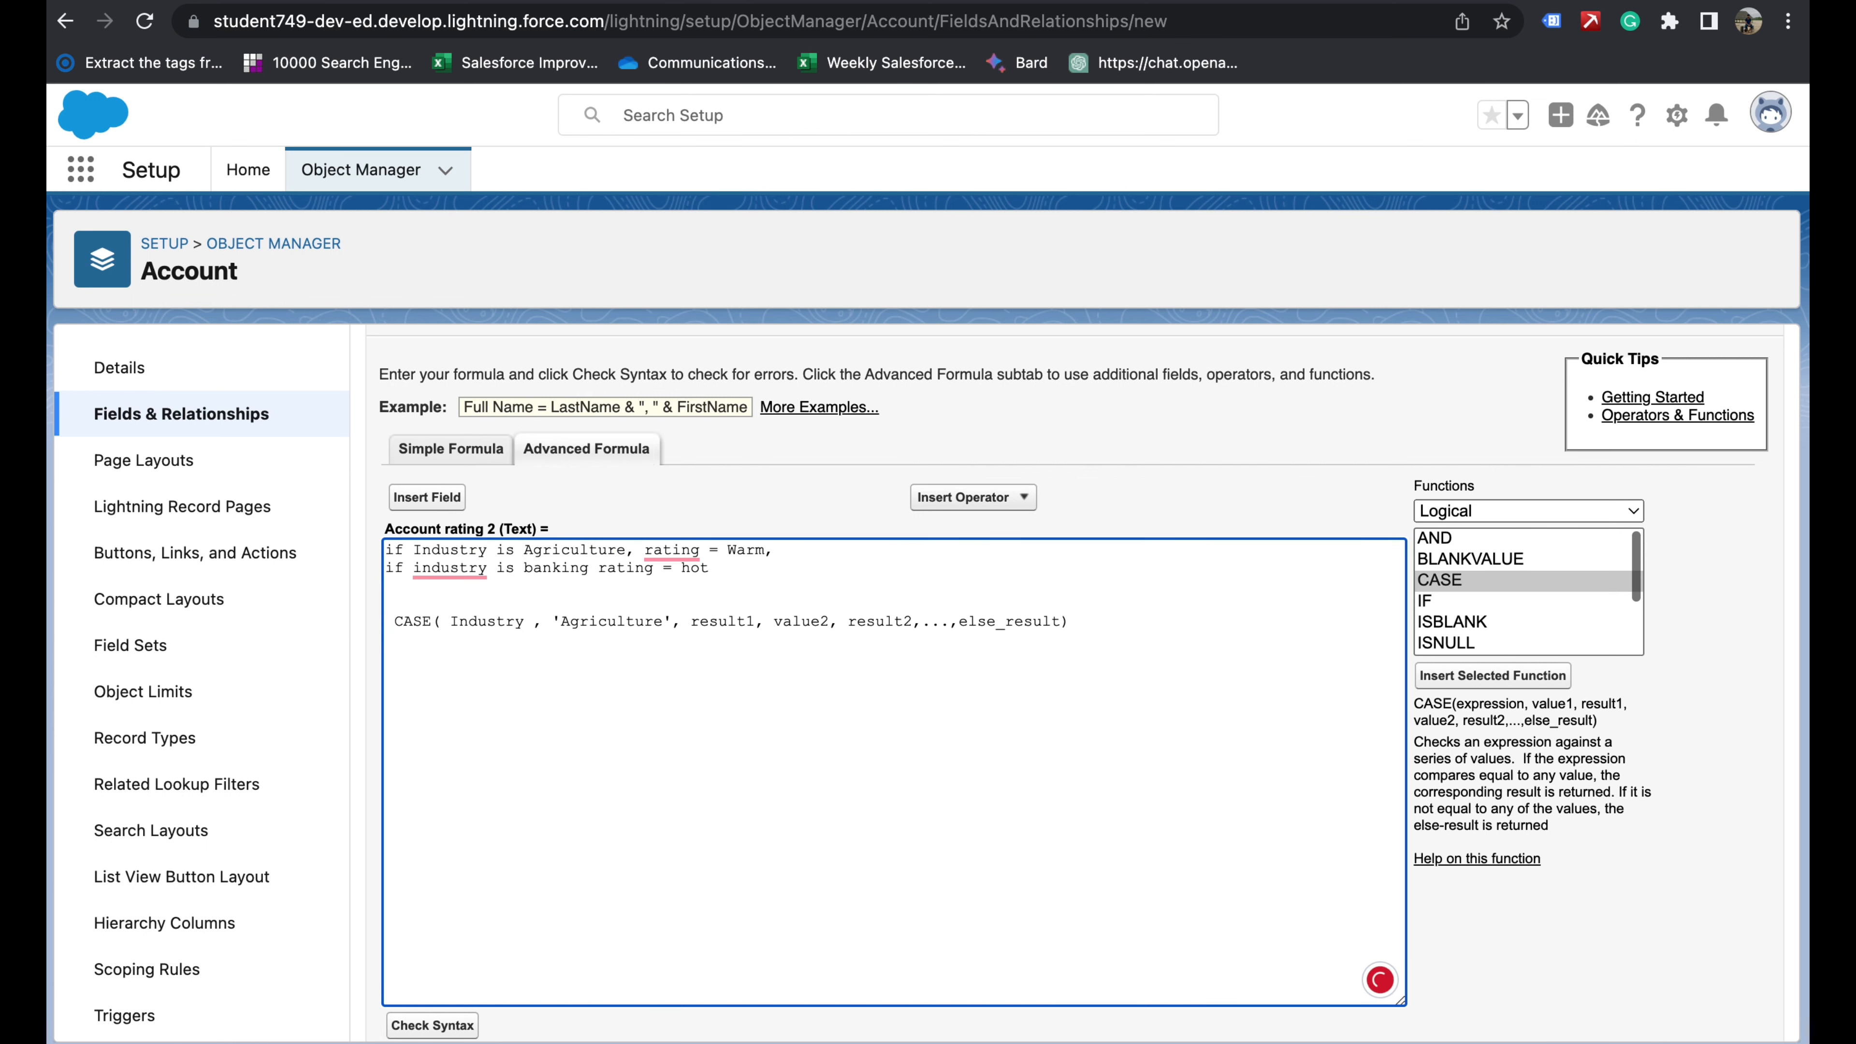
- Replace the result1 placeholder in the CASE formula with 'Warm' in single quotes
double_click(713, 623)
double_click(739, 552)
double_click(711, 620)
text(', ')
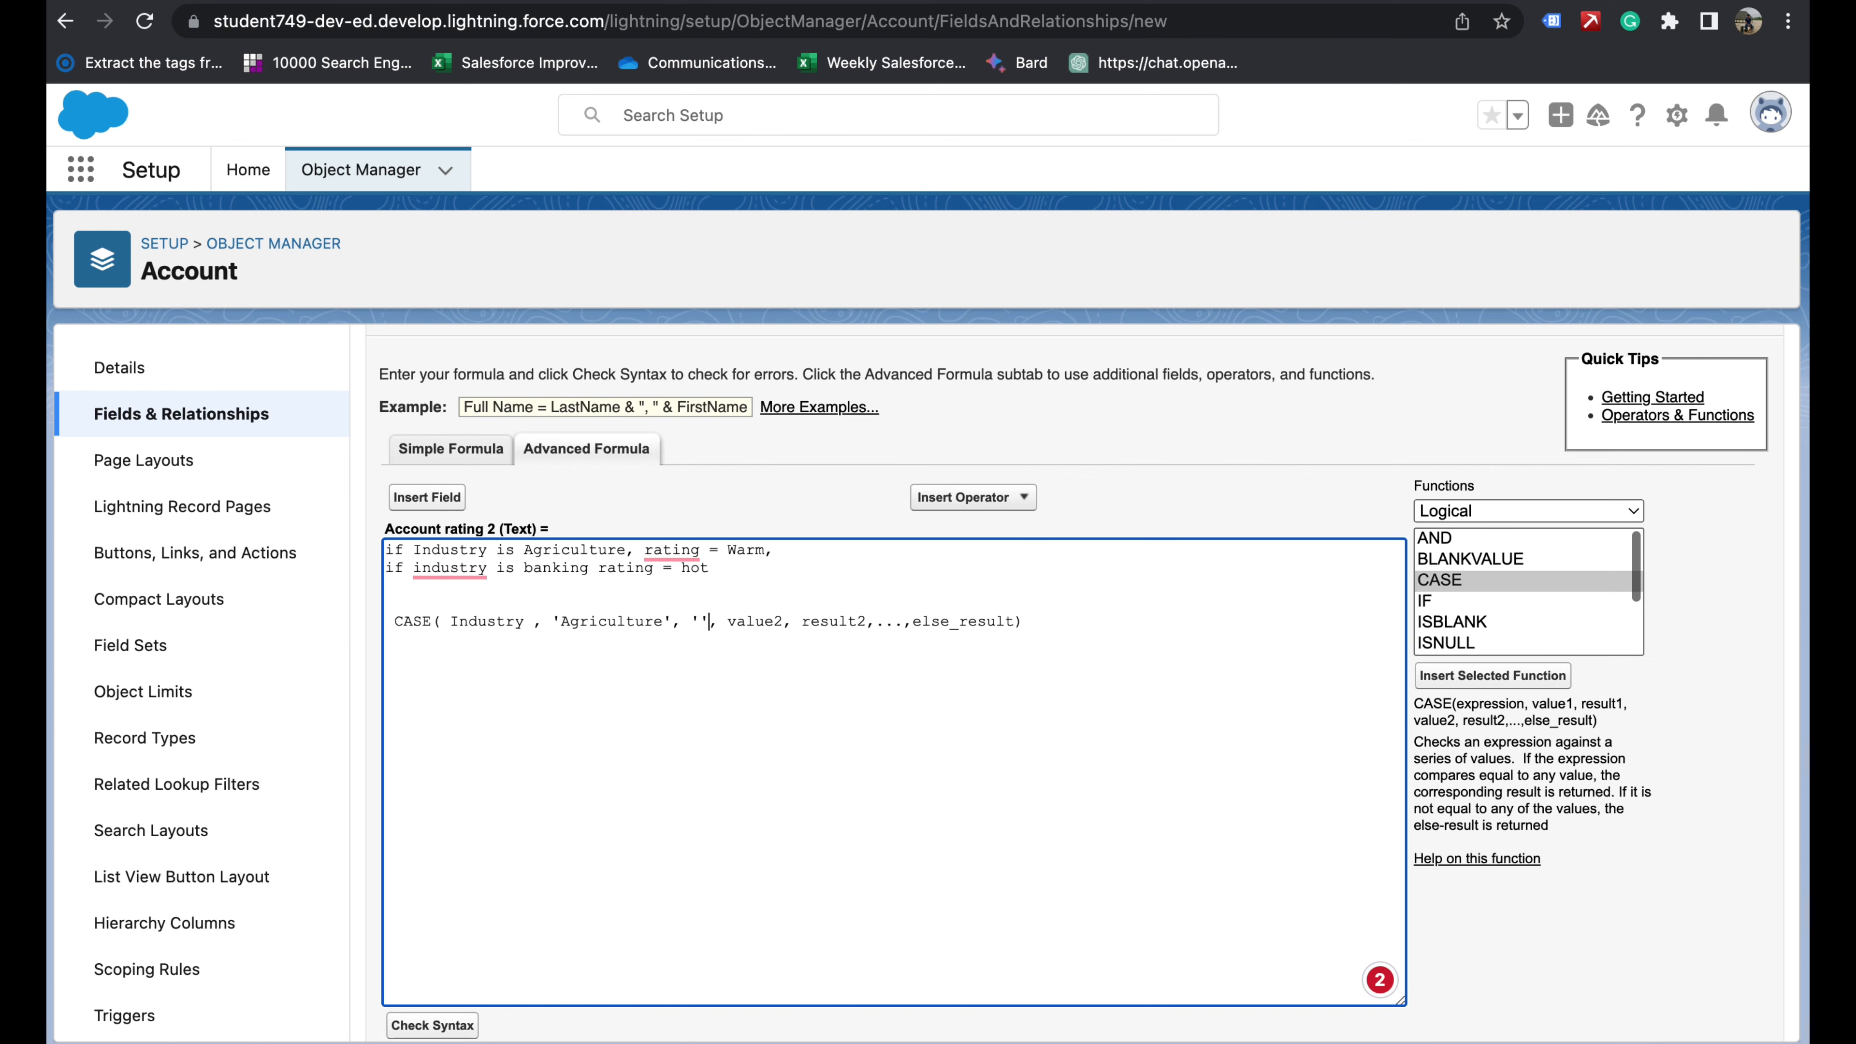
text(Warm)
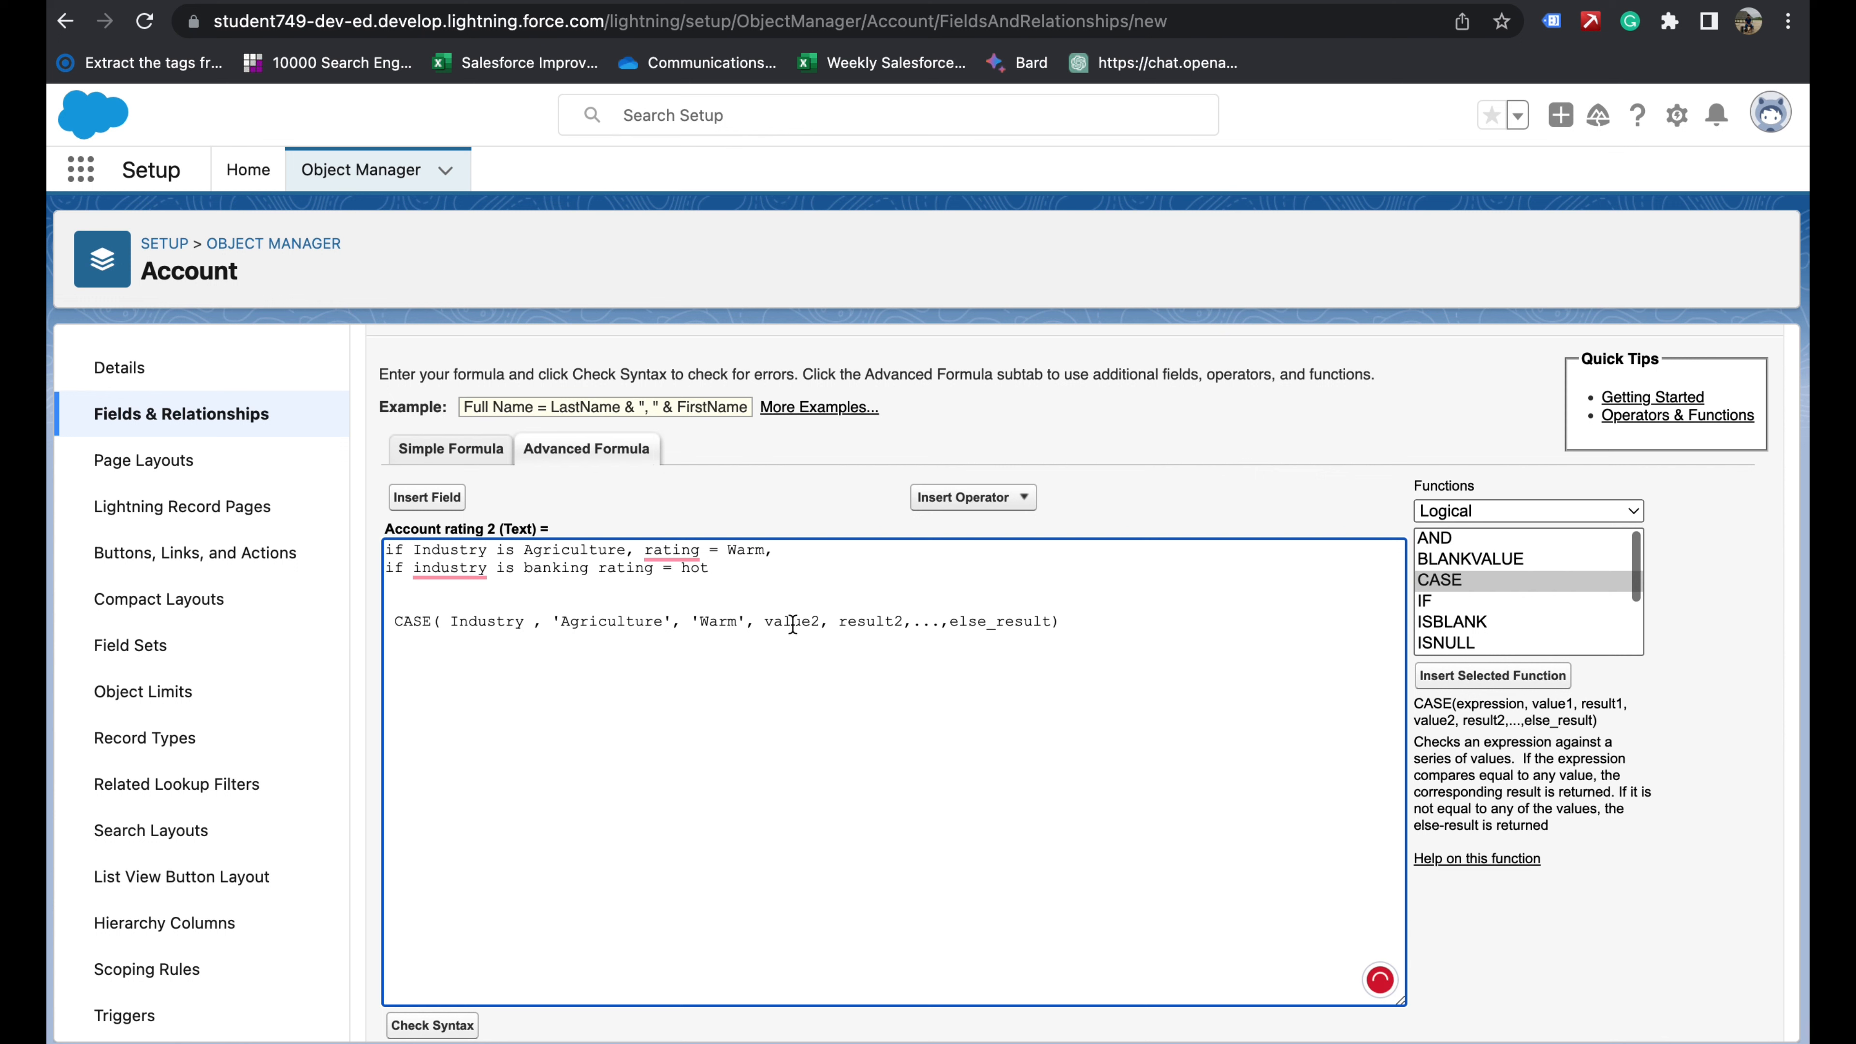
- Replace the value2 placeholder with 'Banking', capitalized and enclosed in single quotes
double_click(547, 570)
key(super+c)
double_click(791, 622)
key(super+v)
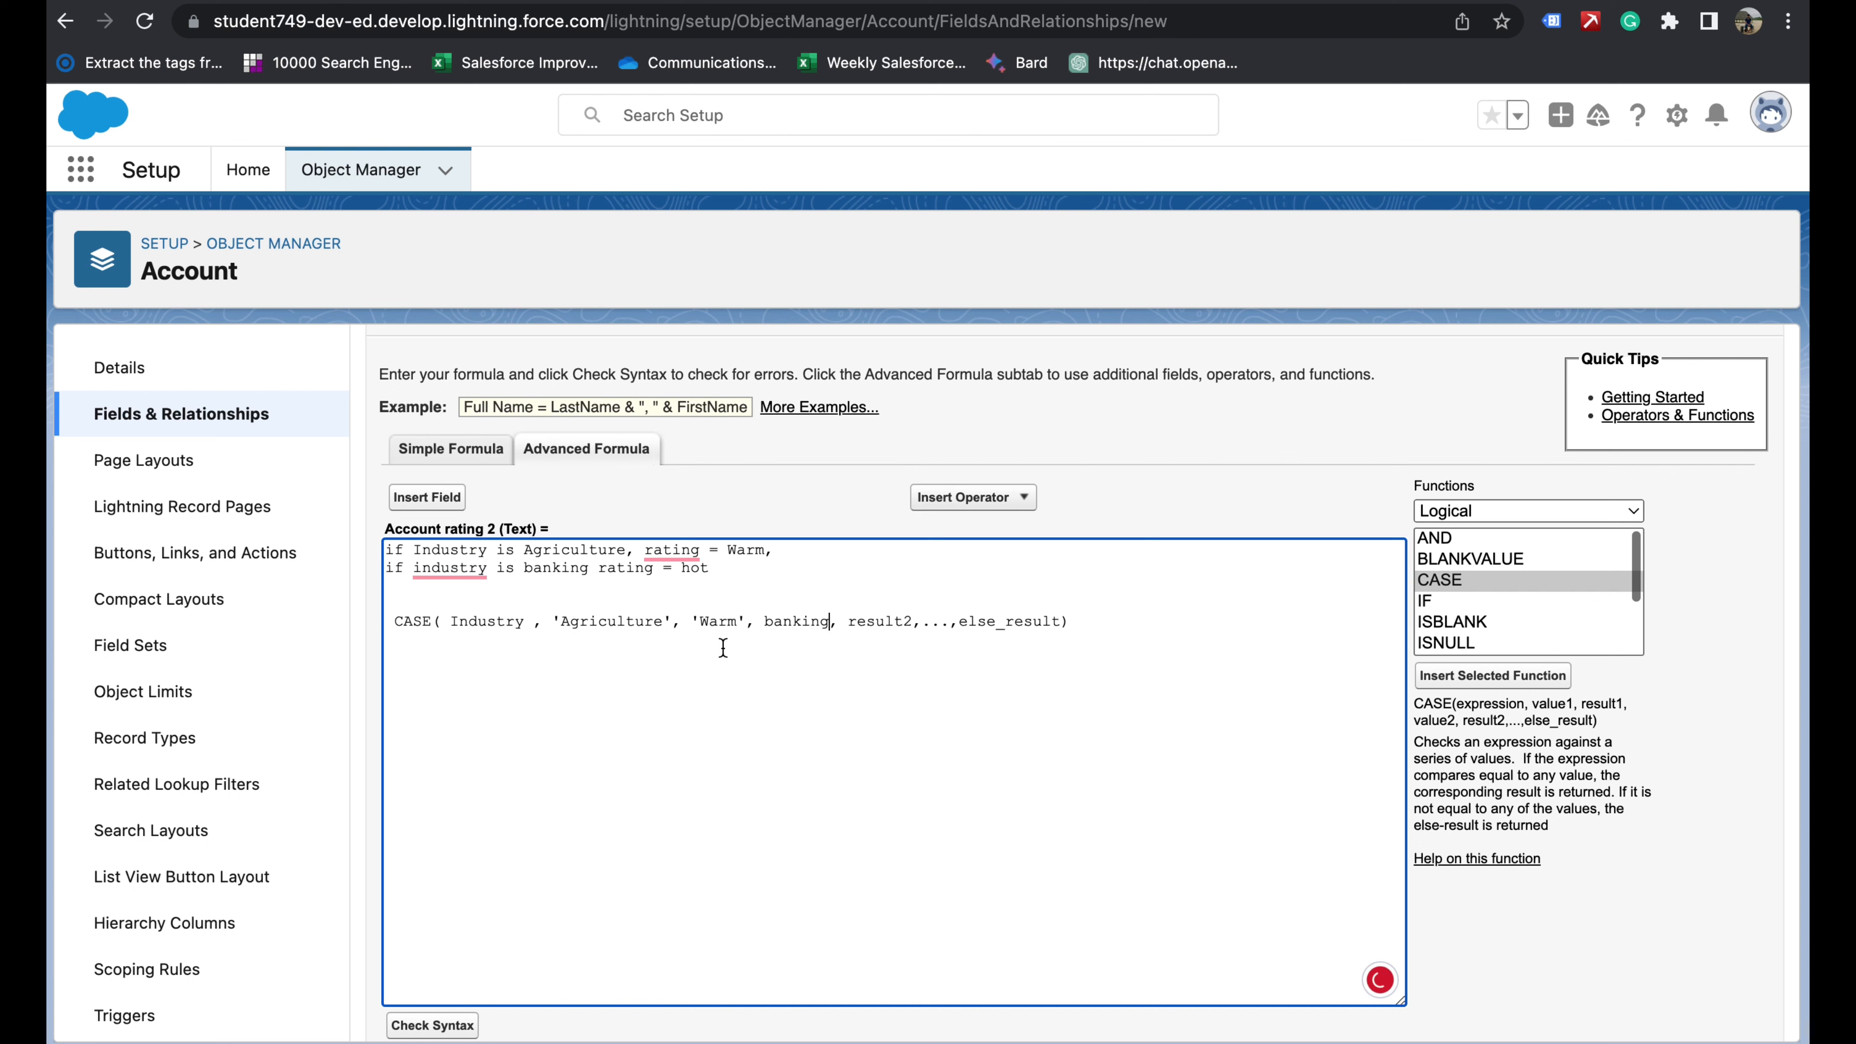
click(764, 623)
key(BackSpace)
text(B)
key(BackSpace)
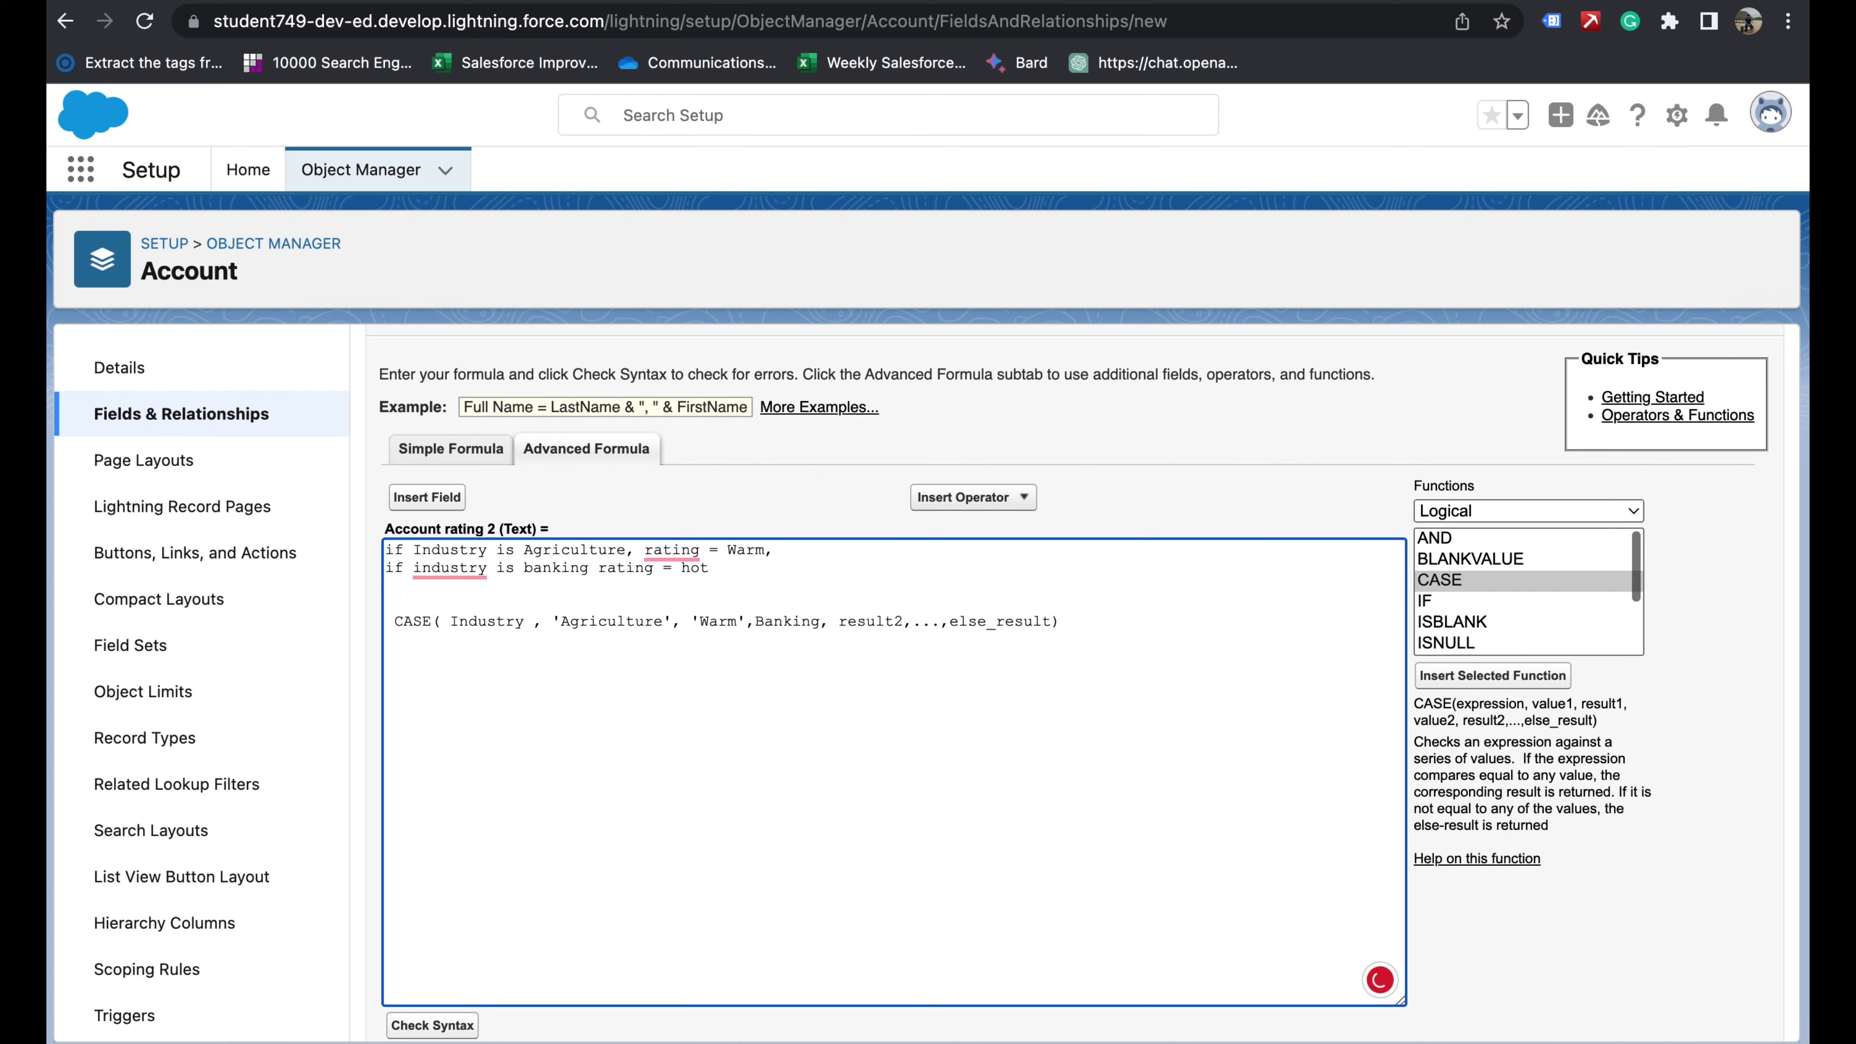
text(',)
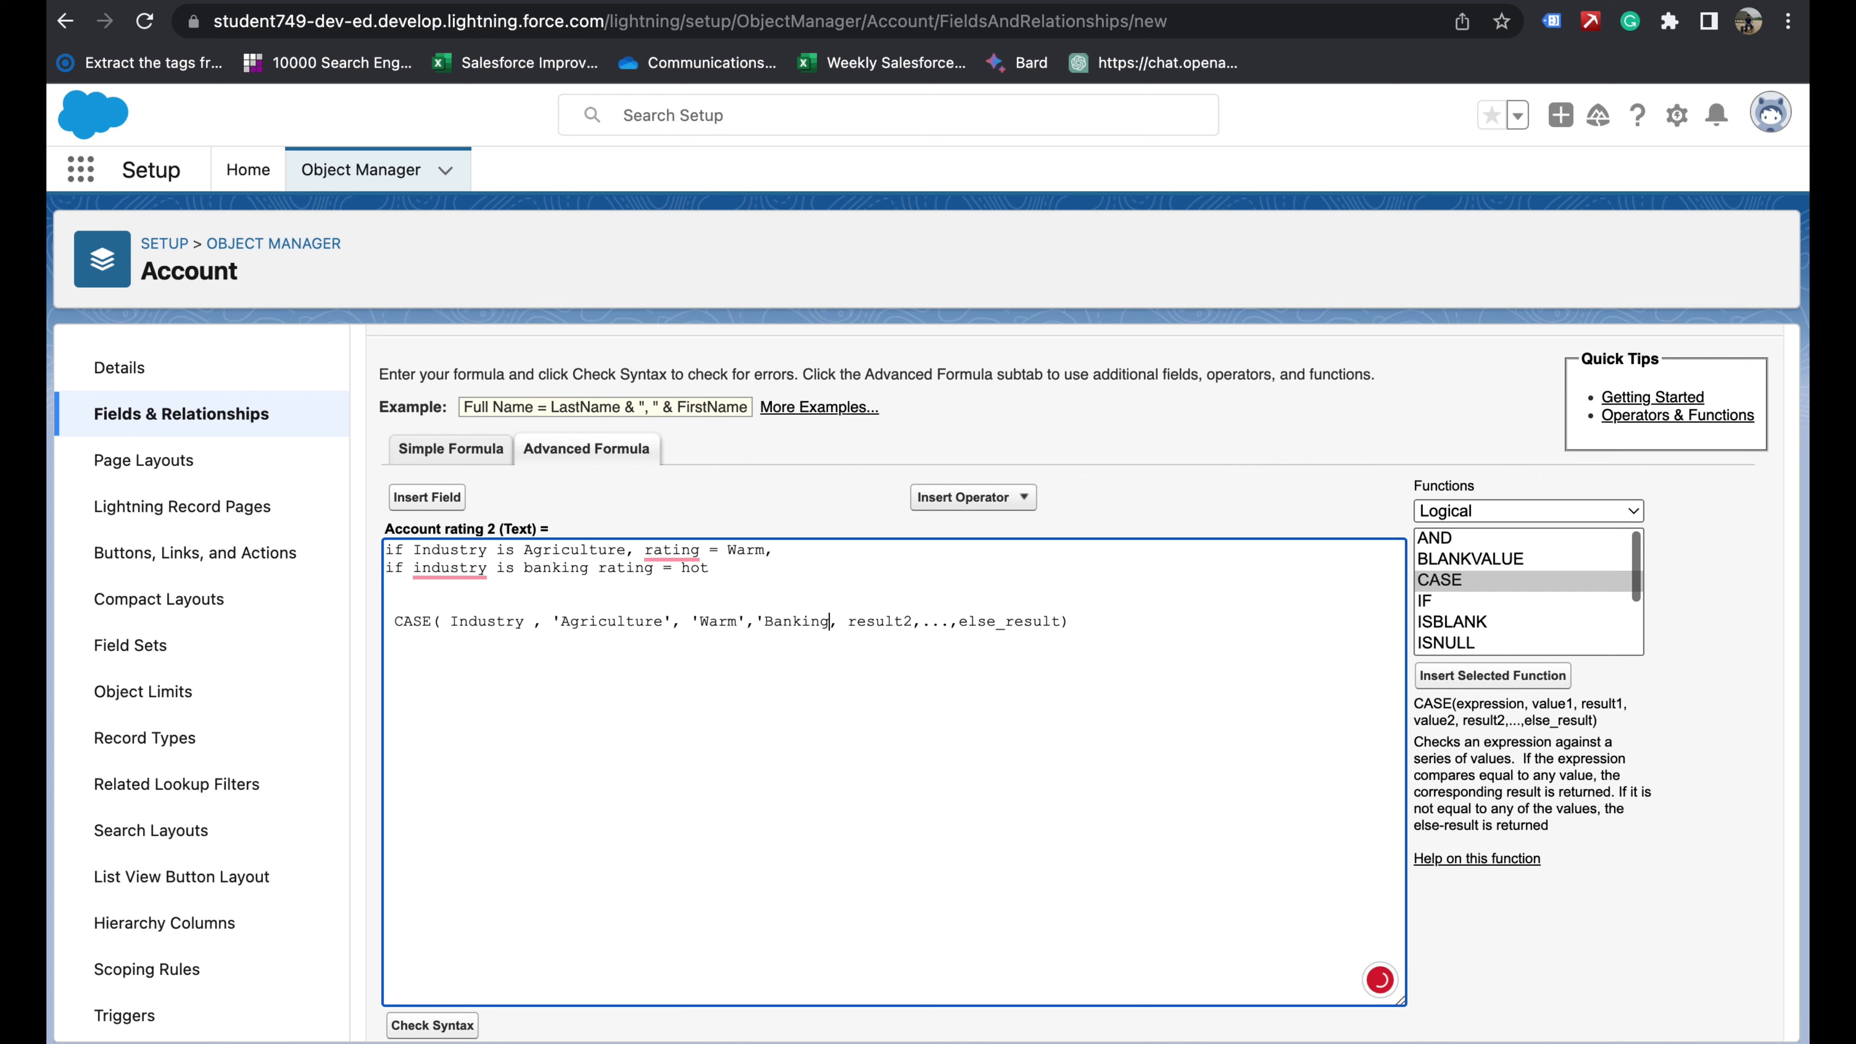
text(')
- Replace the result2 placeholder with 'Hot' and the remaining else_result part with an empty string ''
double_click(881, 621)
text(', 'Hot)
drag(914, 627, 1051, 620)
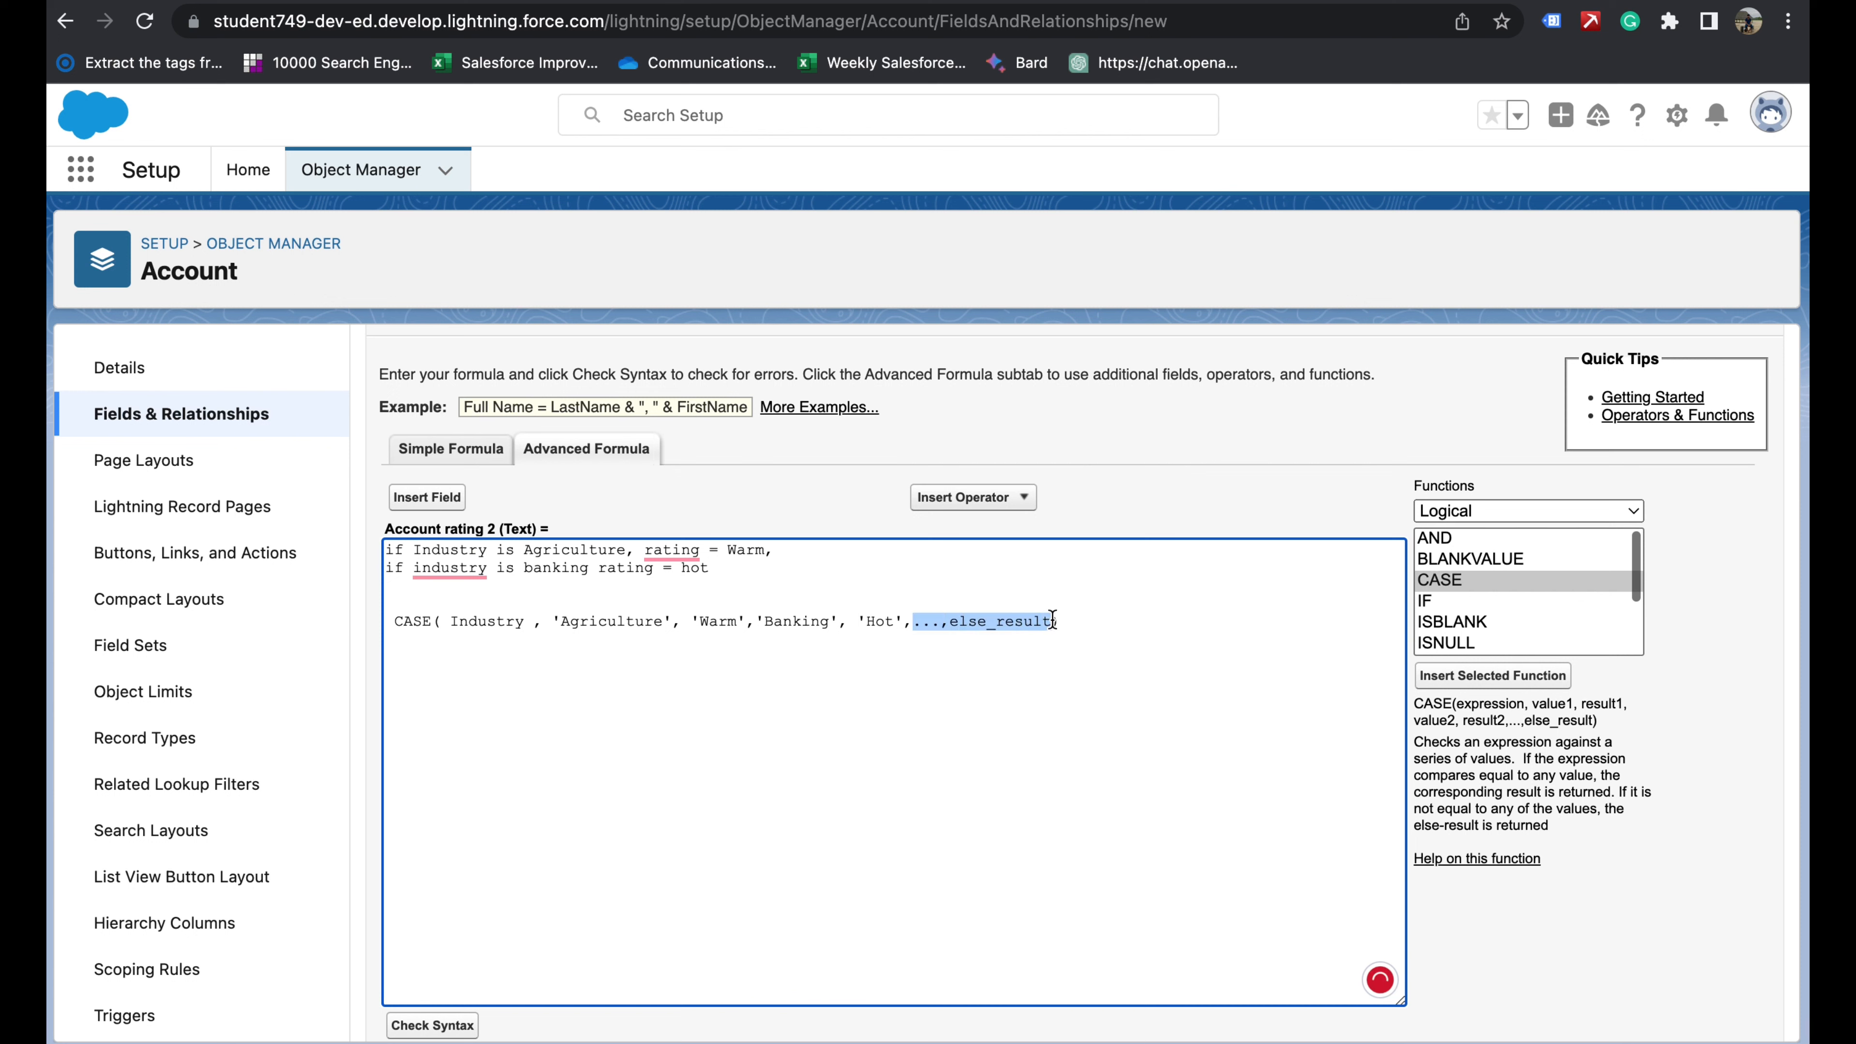
text('')
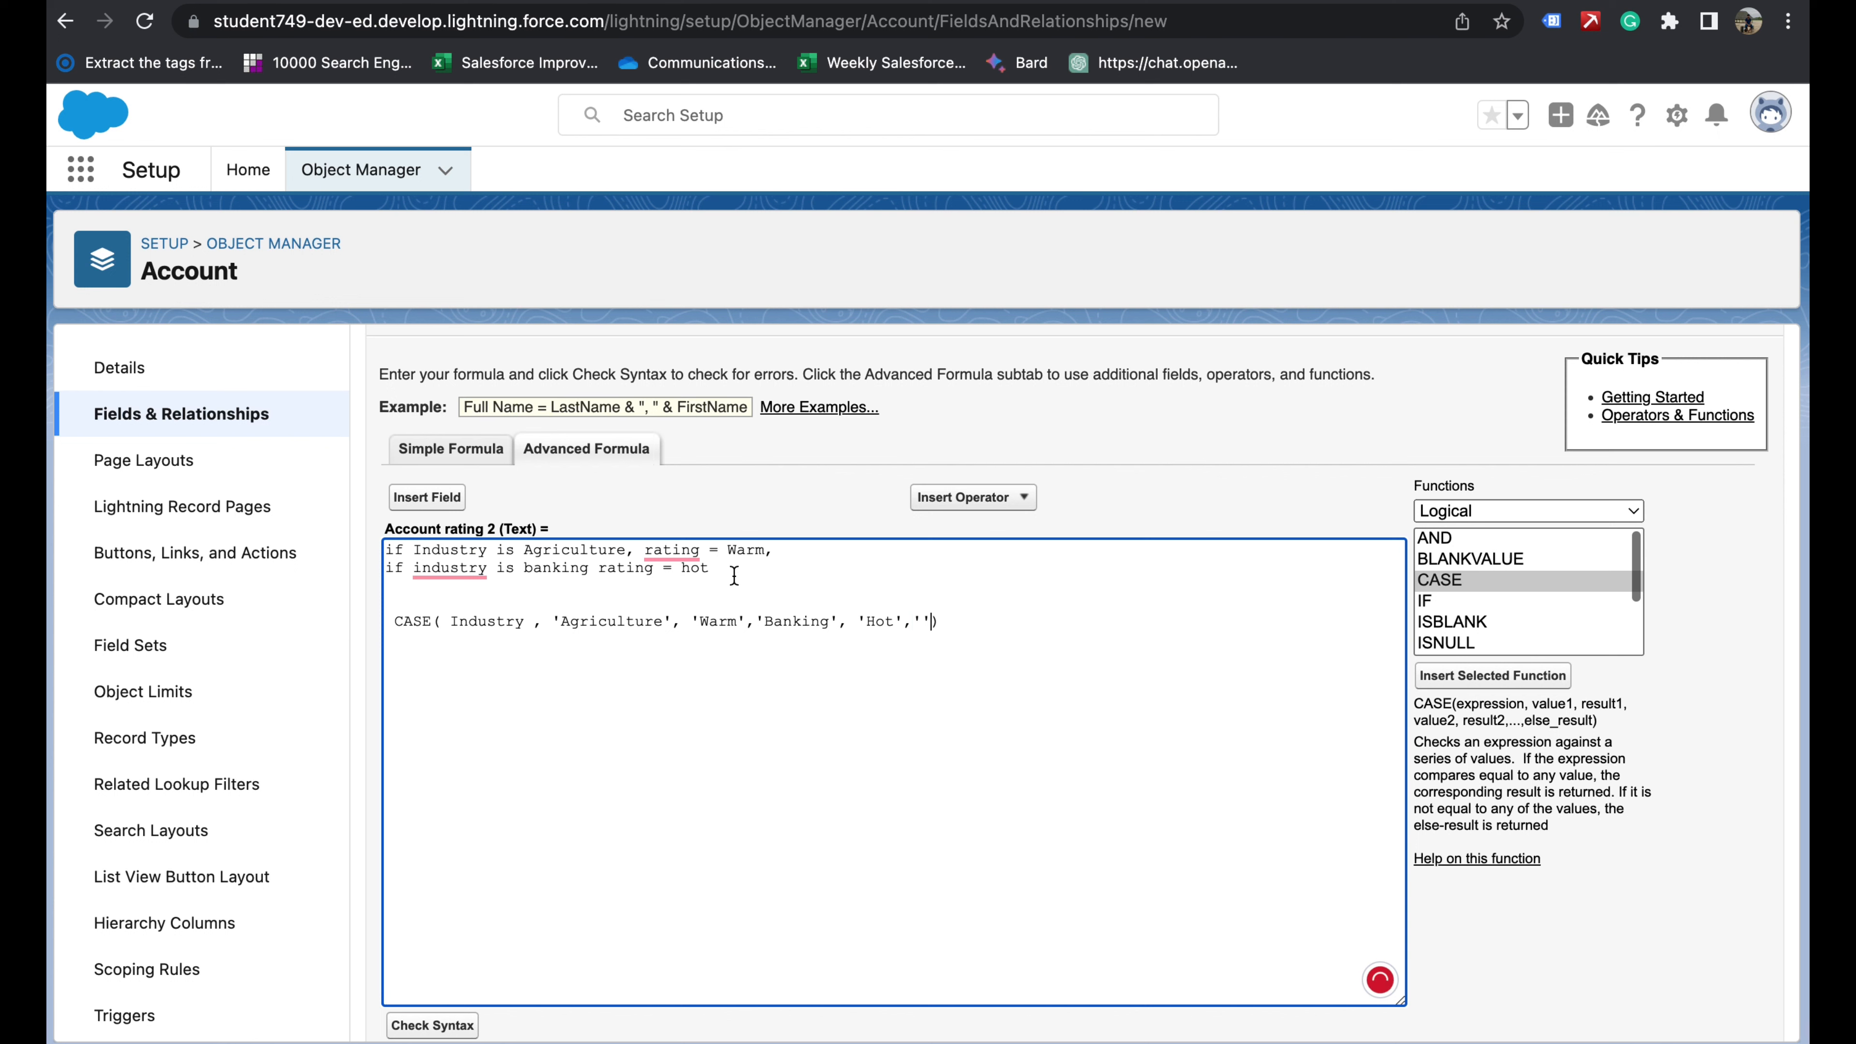
- Delete the two plain-text condition lines above the formula and wrap the Industry field in TEXT()
drag(731, 570, 332, 523)
key(BackSpace)
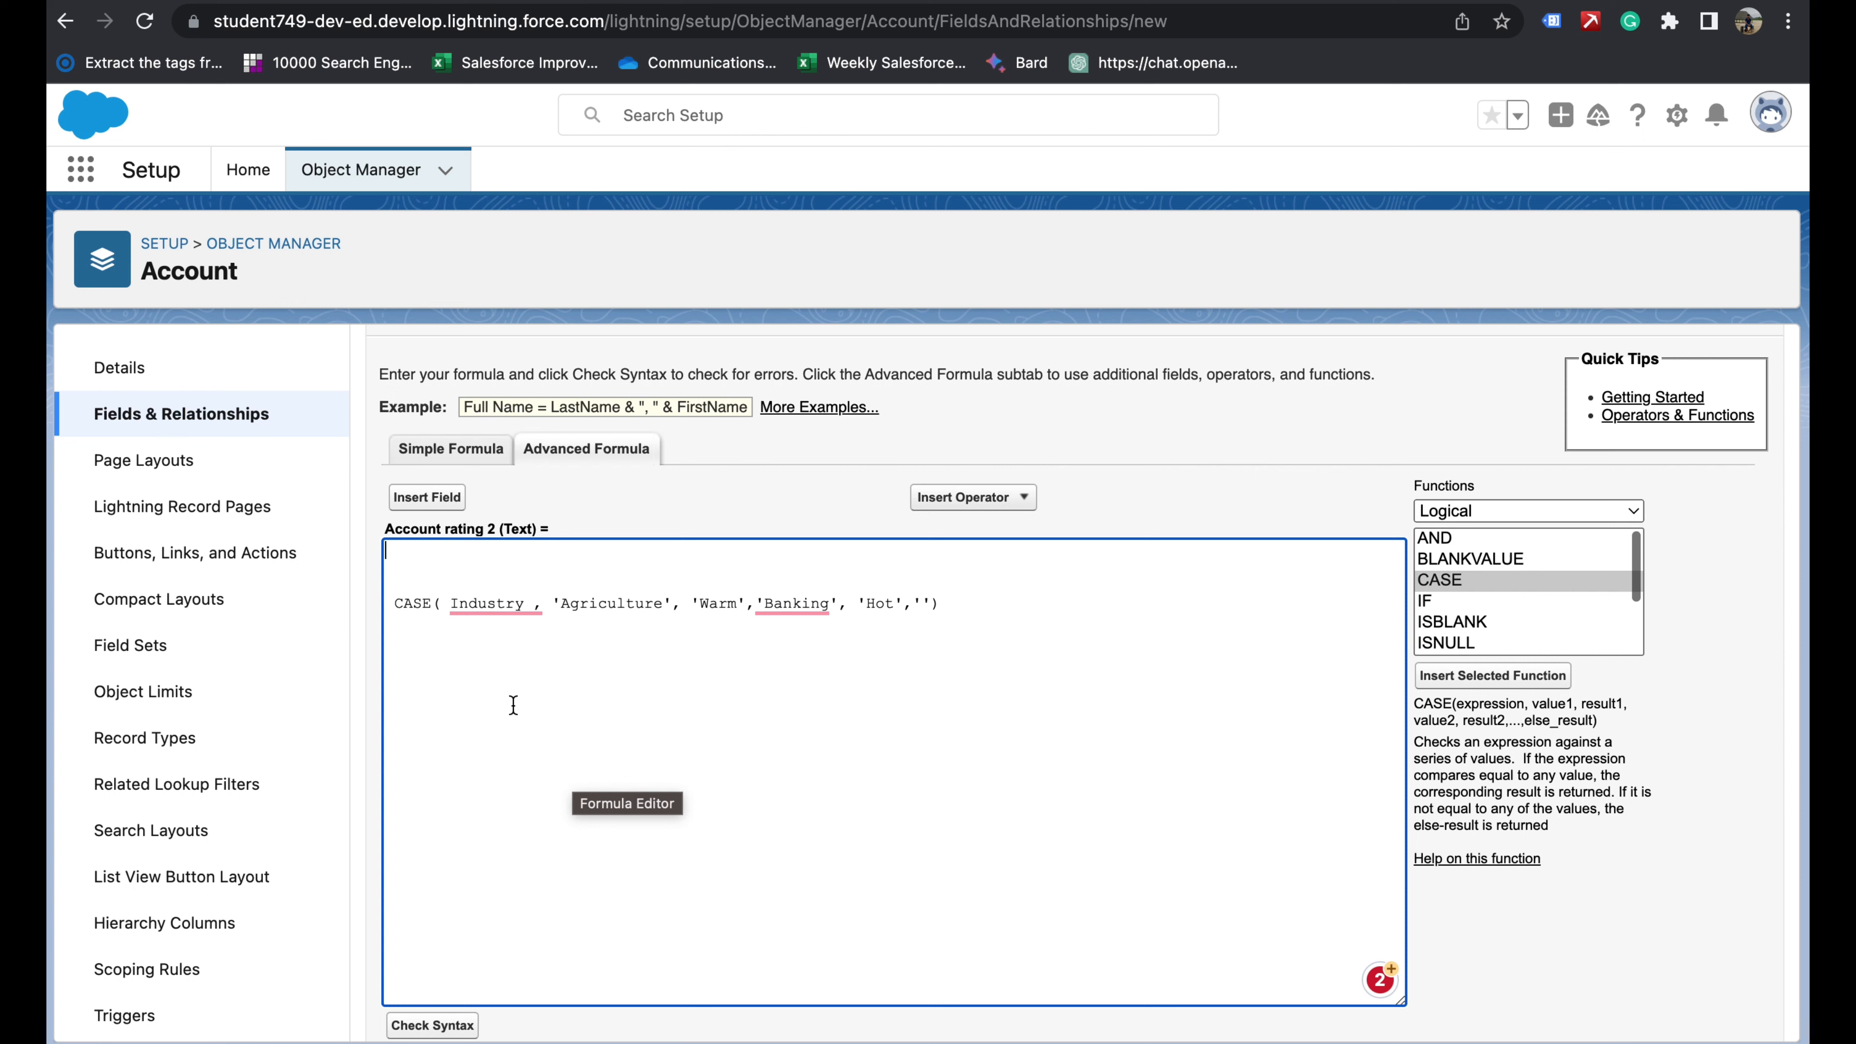
mouse_move(460, 606)
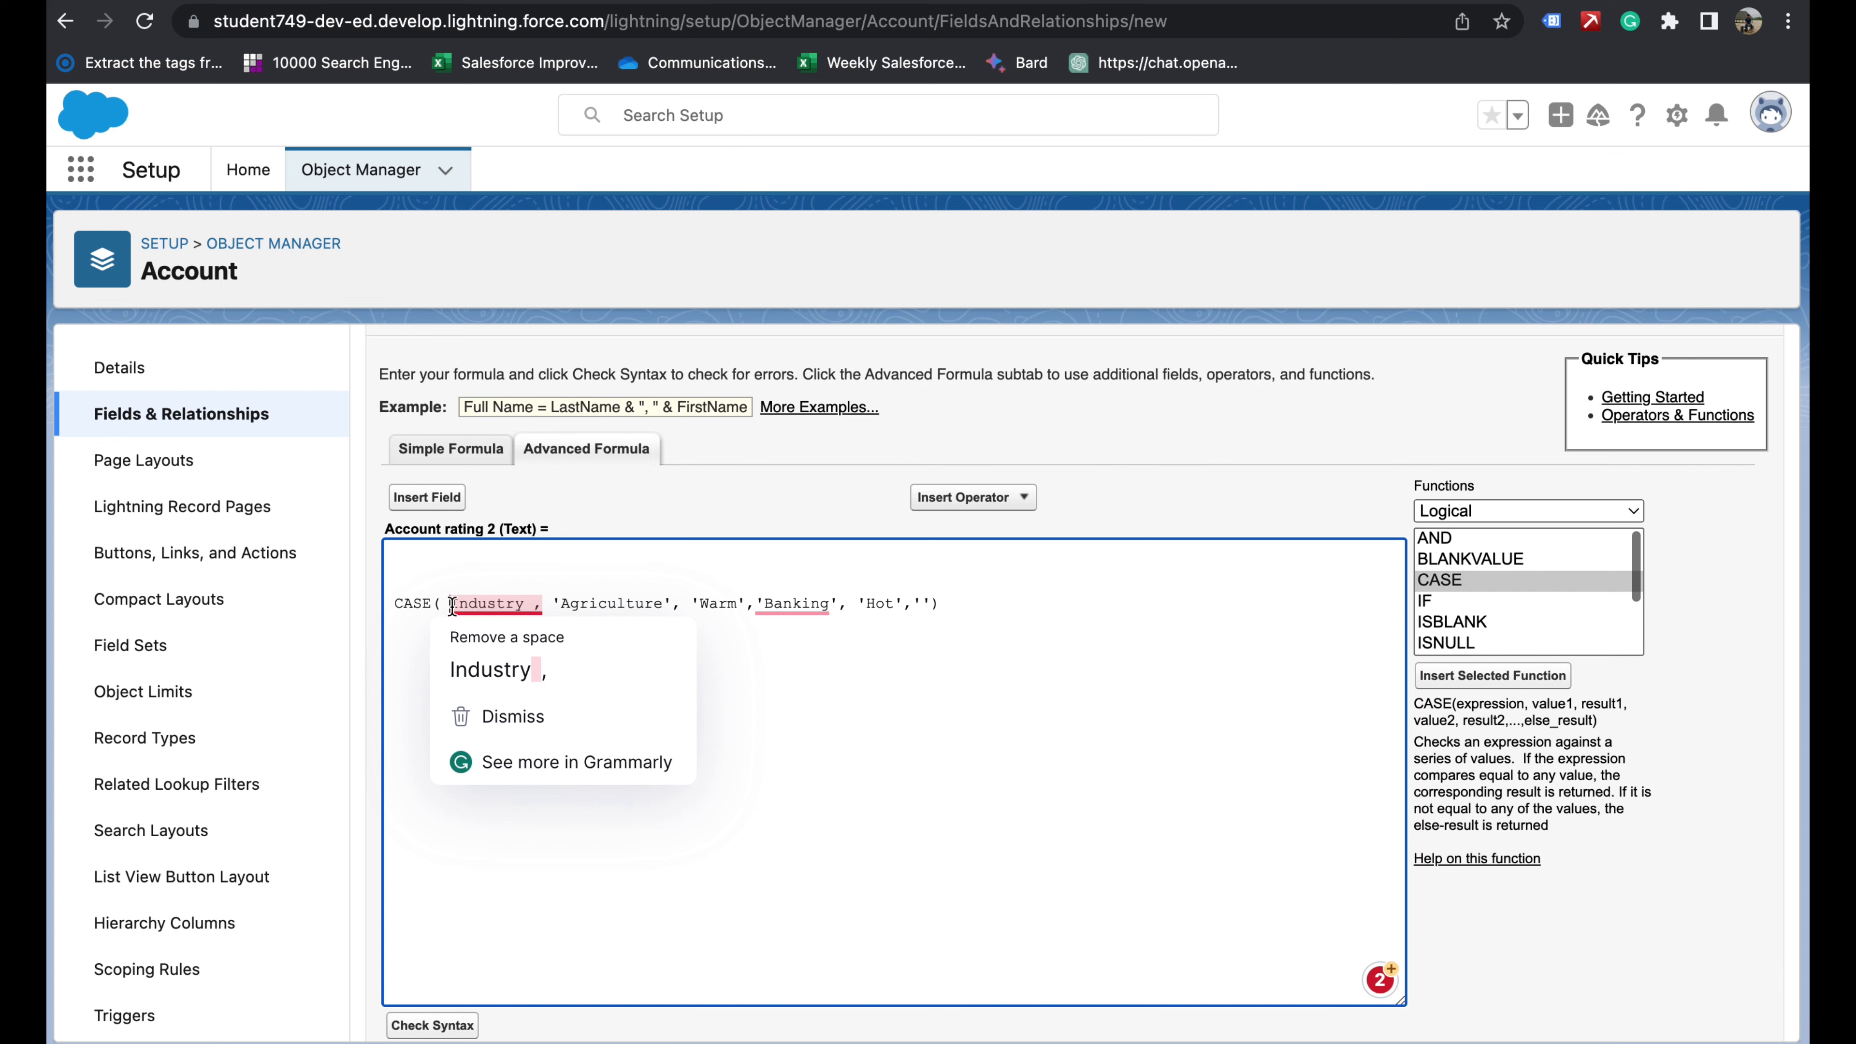
click(451, 604)
text(TEXT)
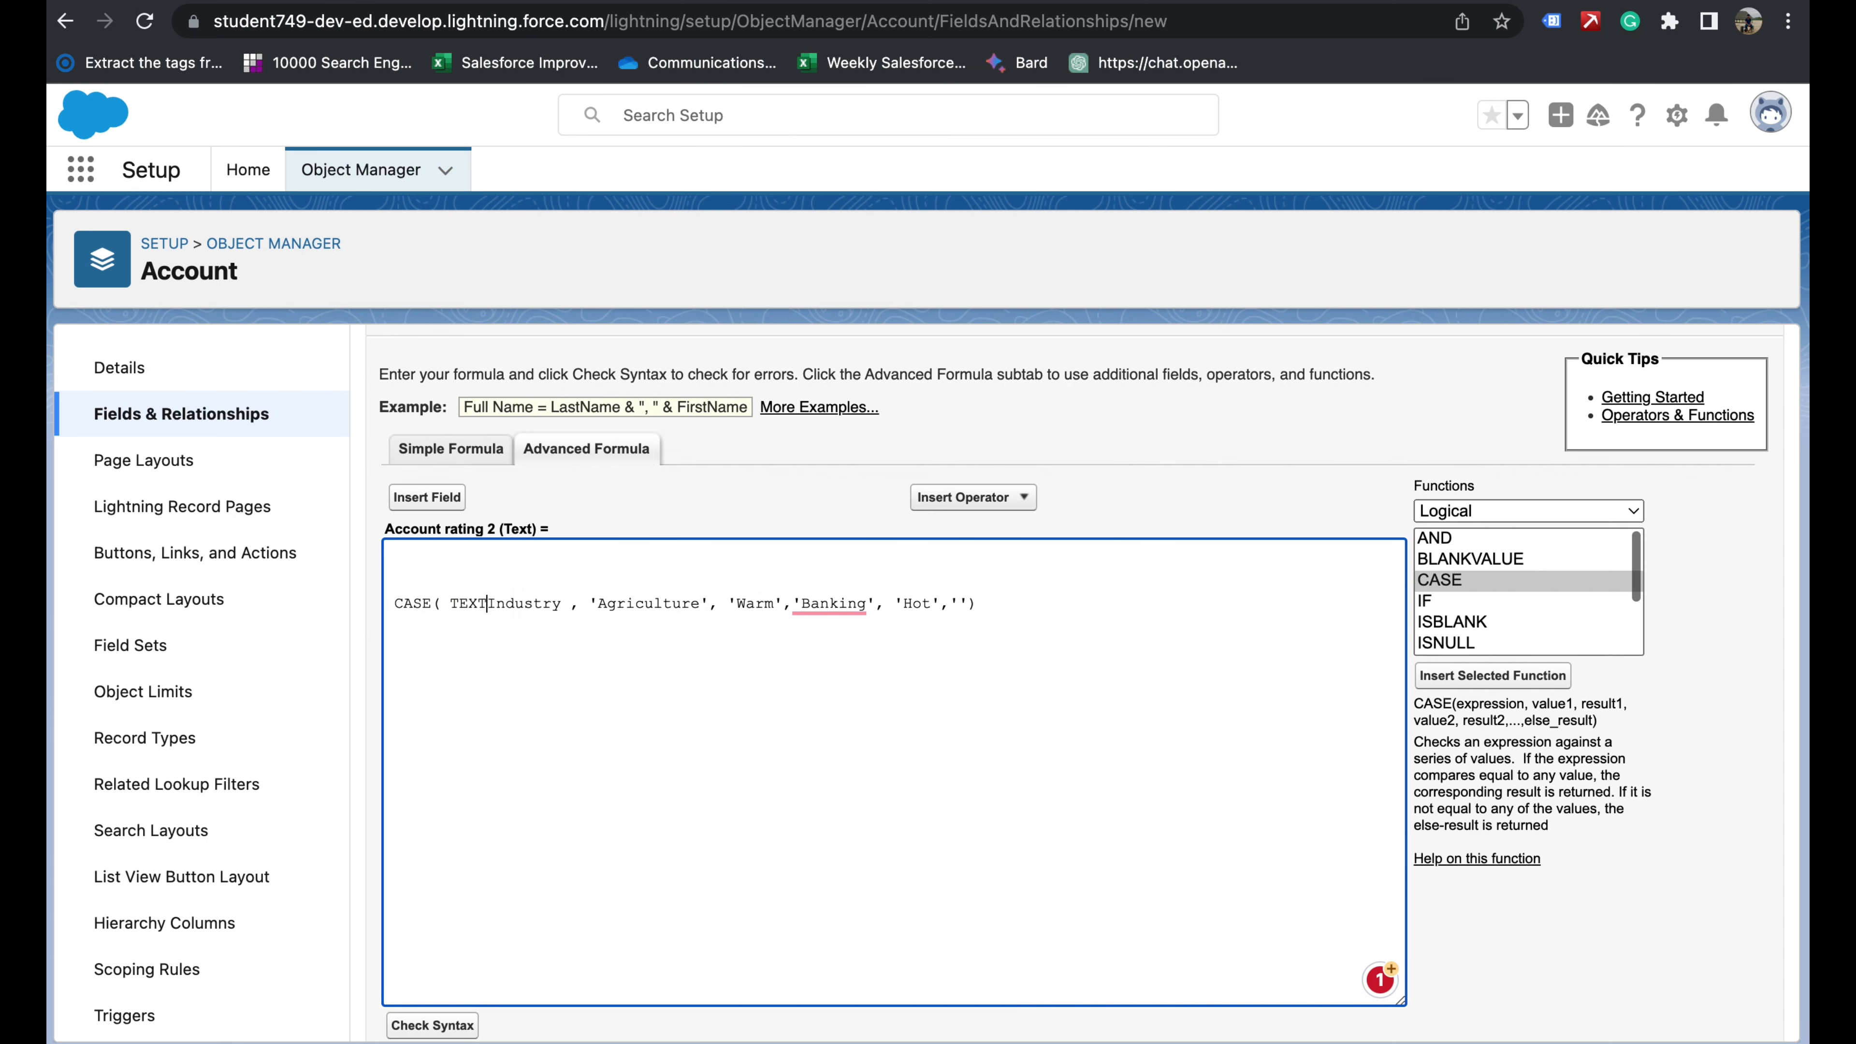
text(()
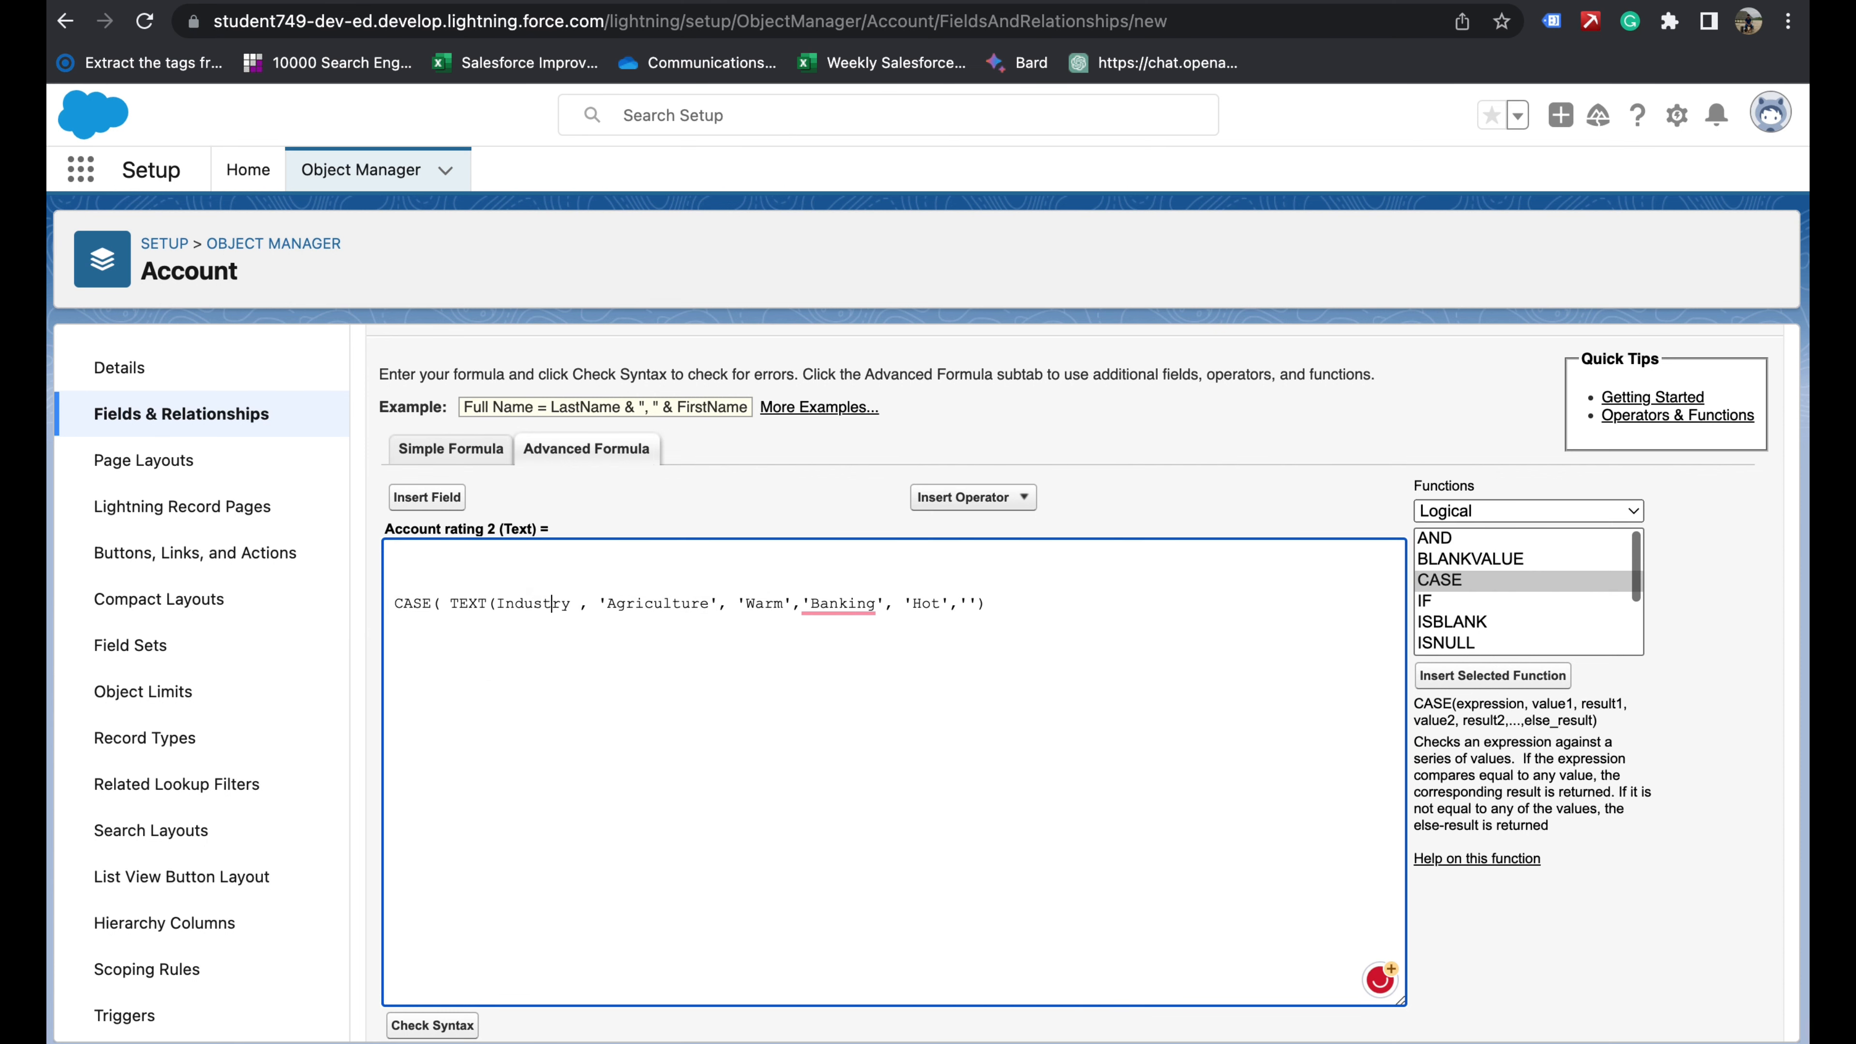
text())
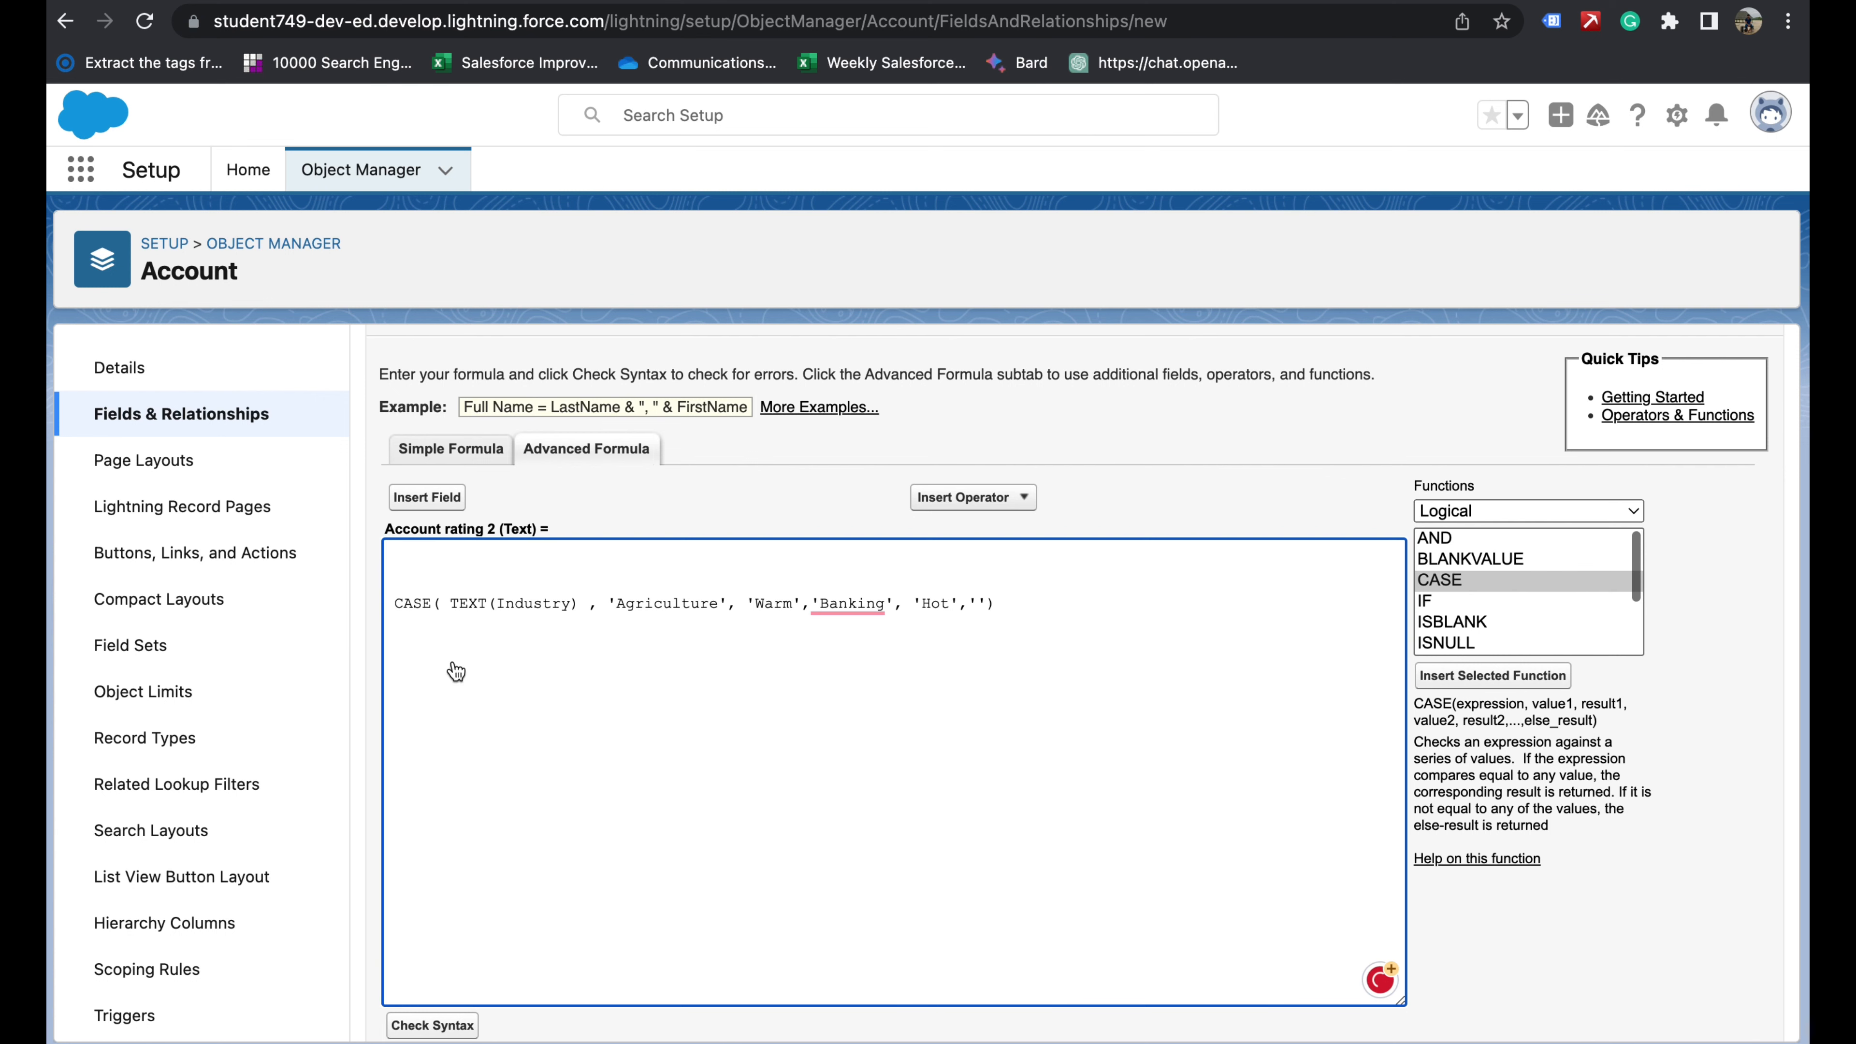
- Check the formula's syntax, then save the Account rating 2 field with the default field-level security and page layouts
click(423, 1031)
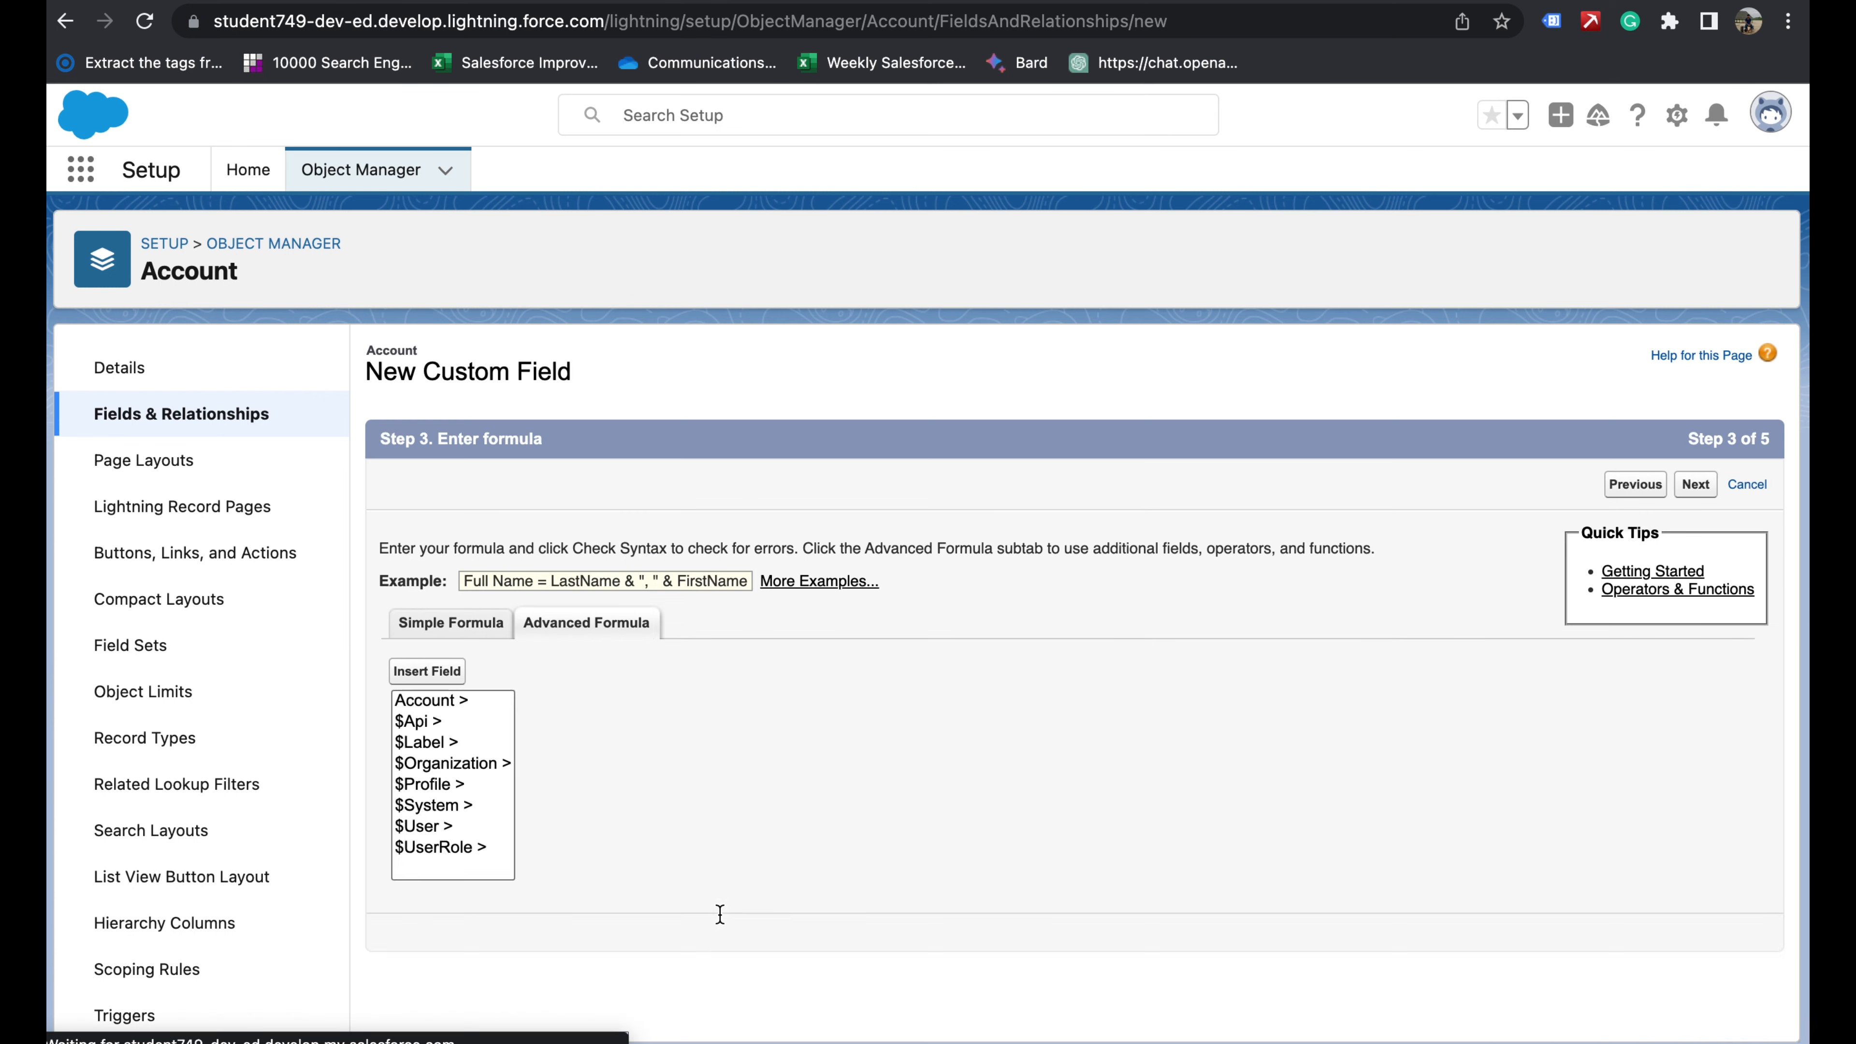
scroll(720, 914, down, 1)
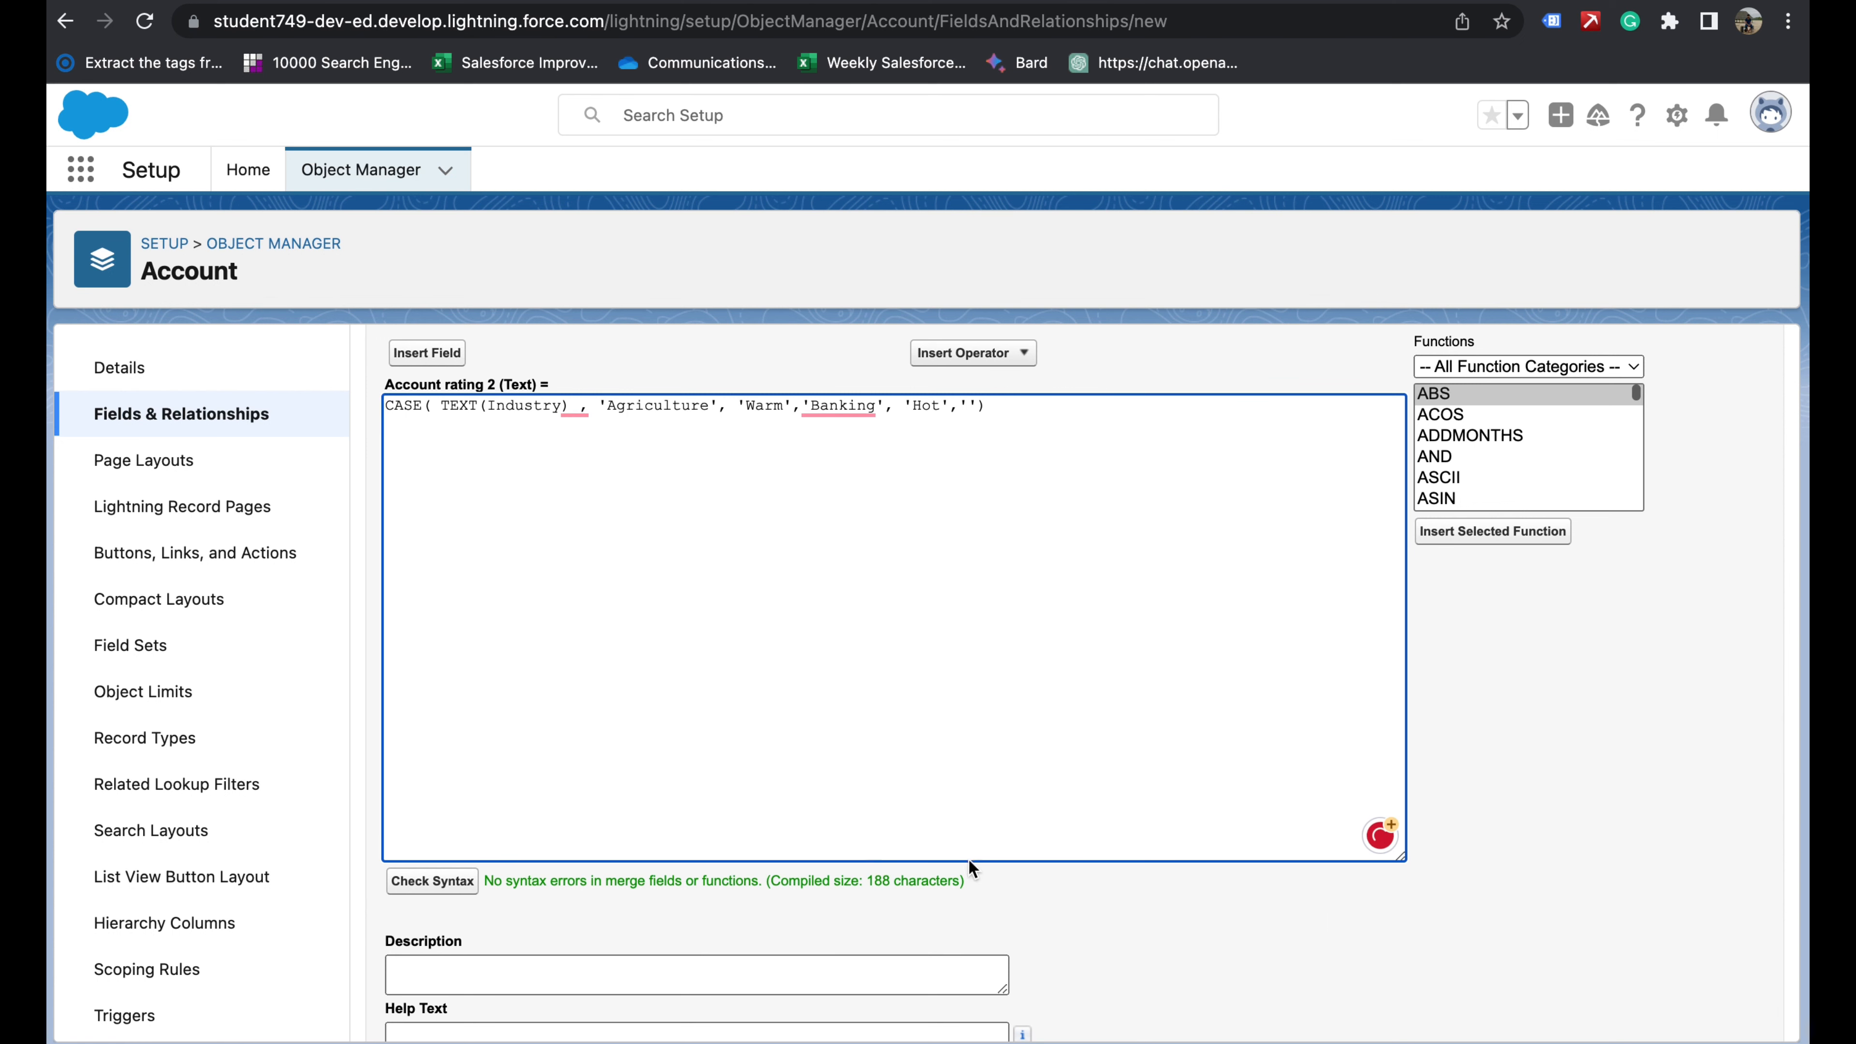
scroll(1331, 912, down, 3)
click(1694, 1013)
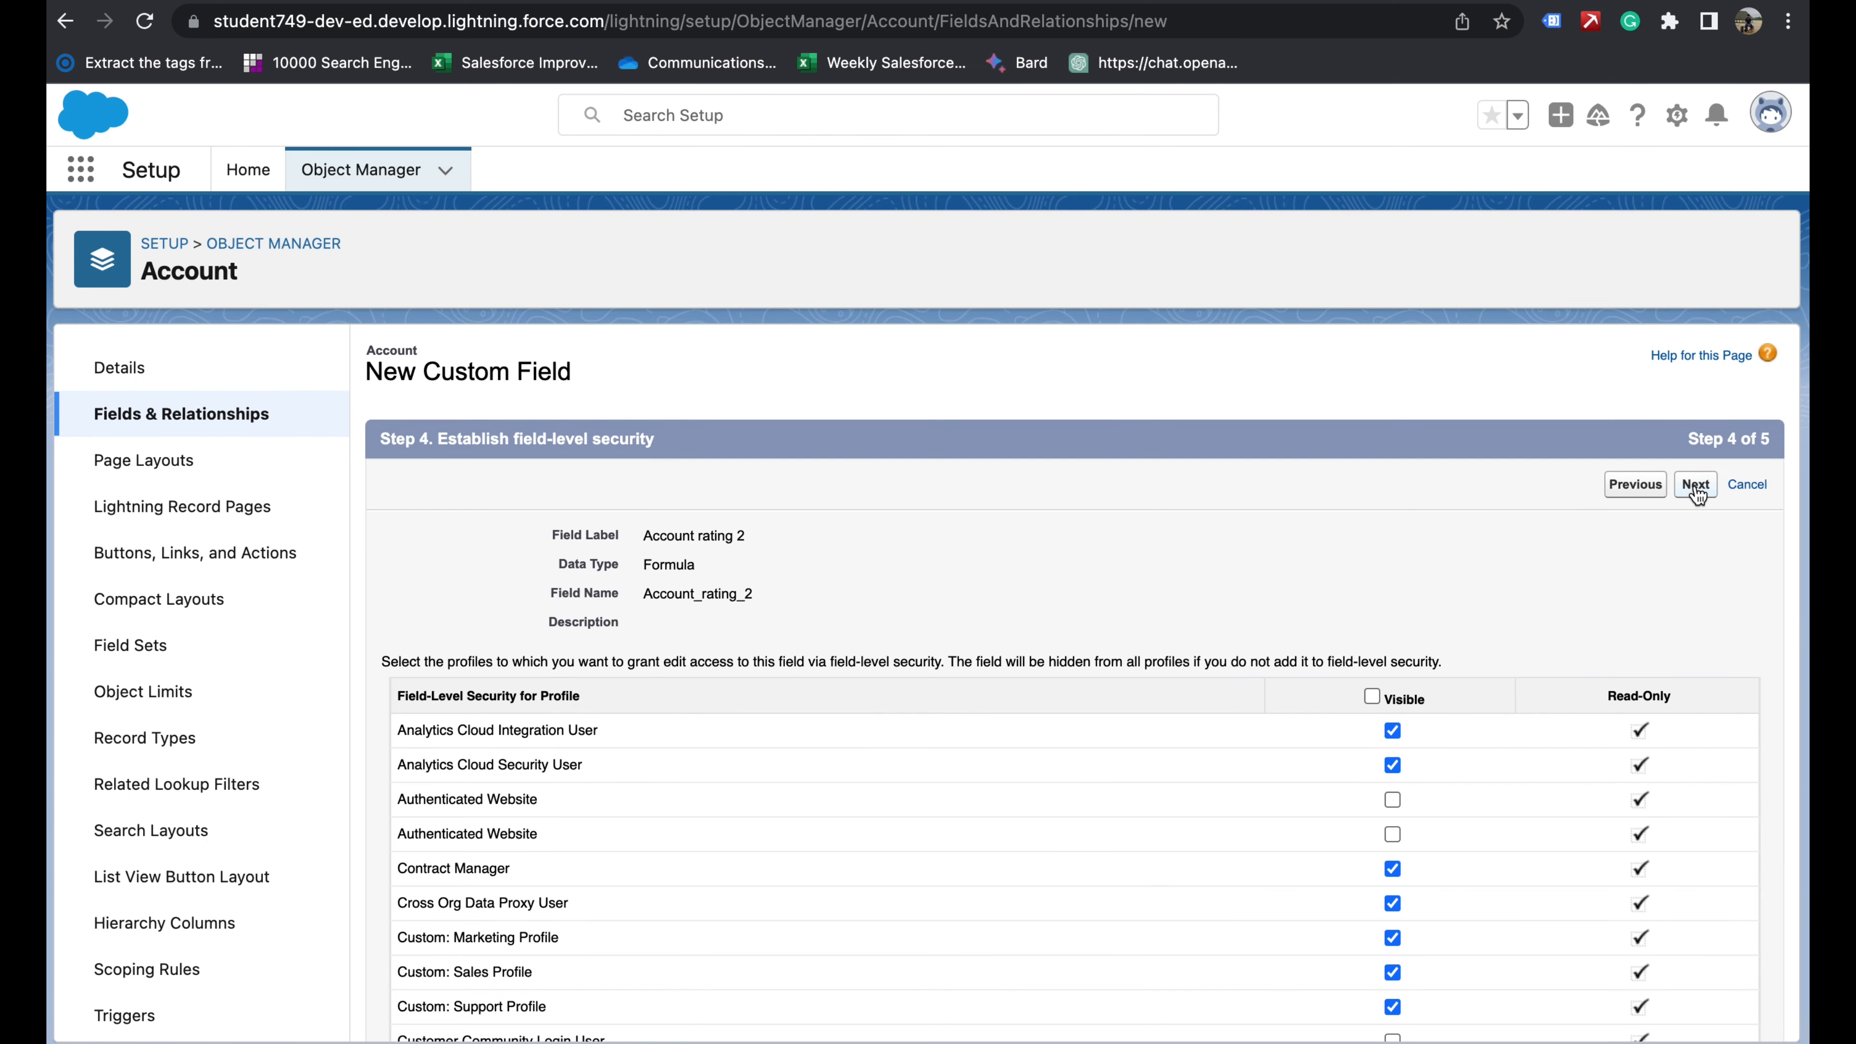
click(1696, 486)
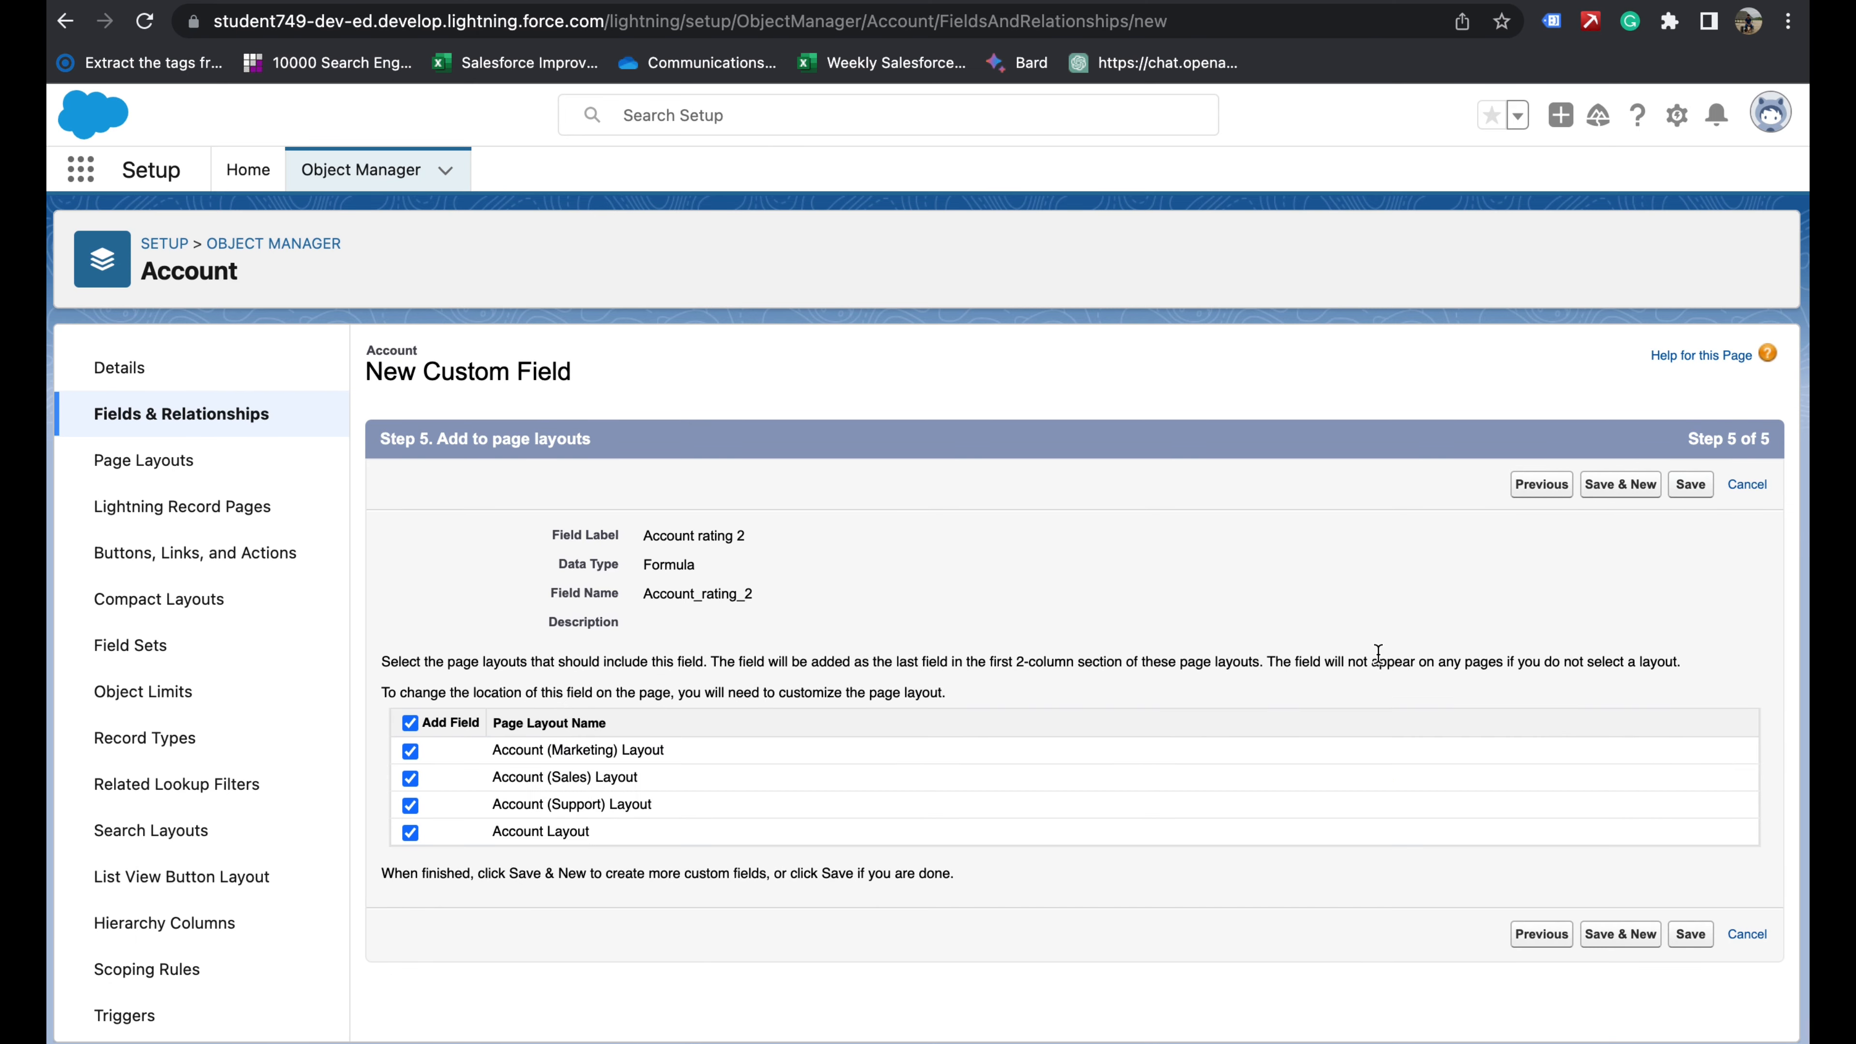
click(1689, 943)
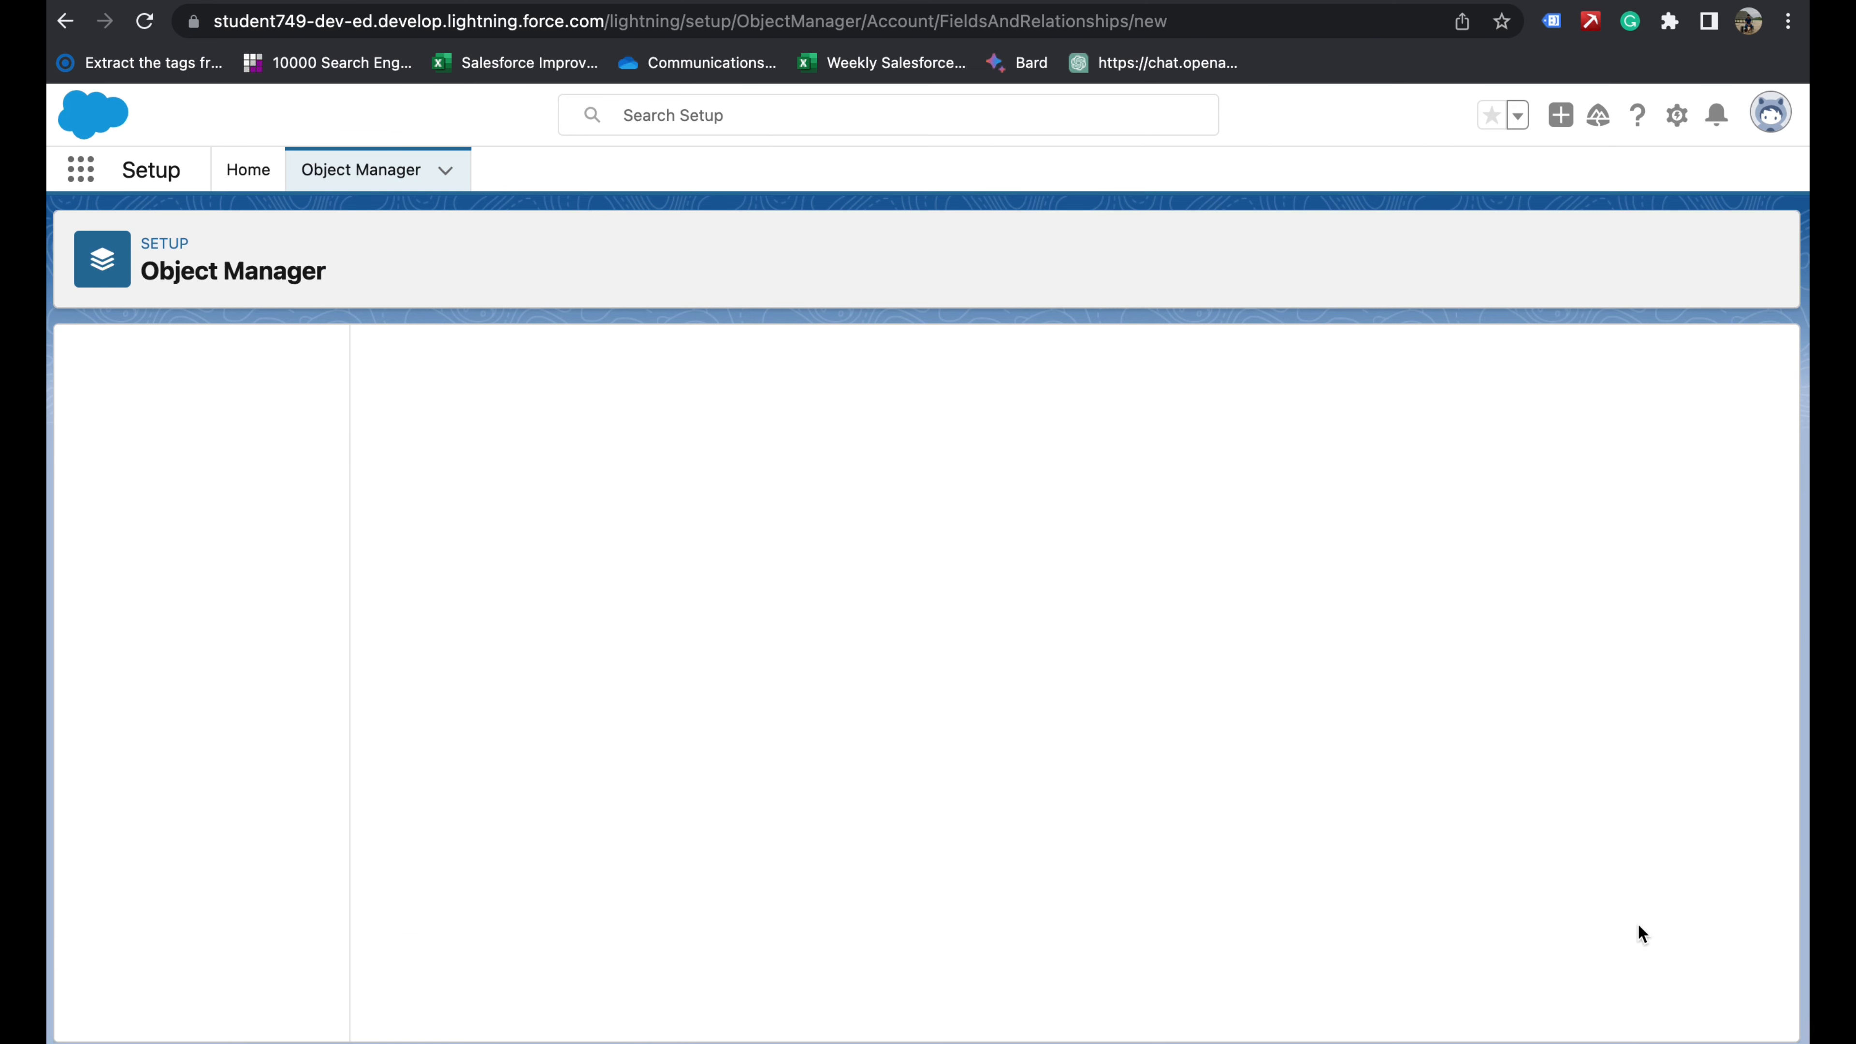
- Switch to the Highland Manufacturing Ltd. account record, reload it and examine Industry and Account rating 2 in its details
click(191, 1)
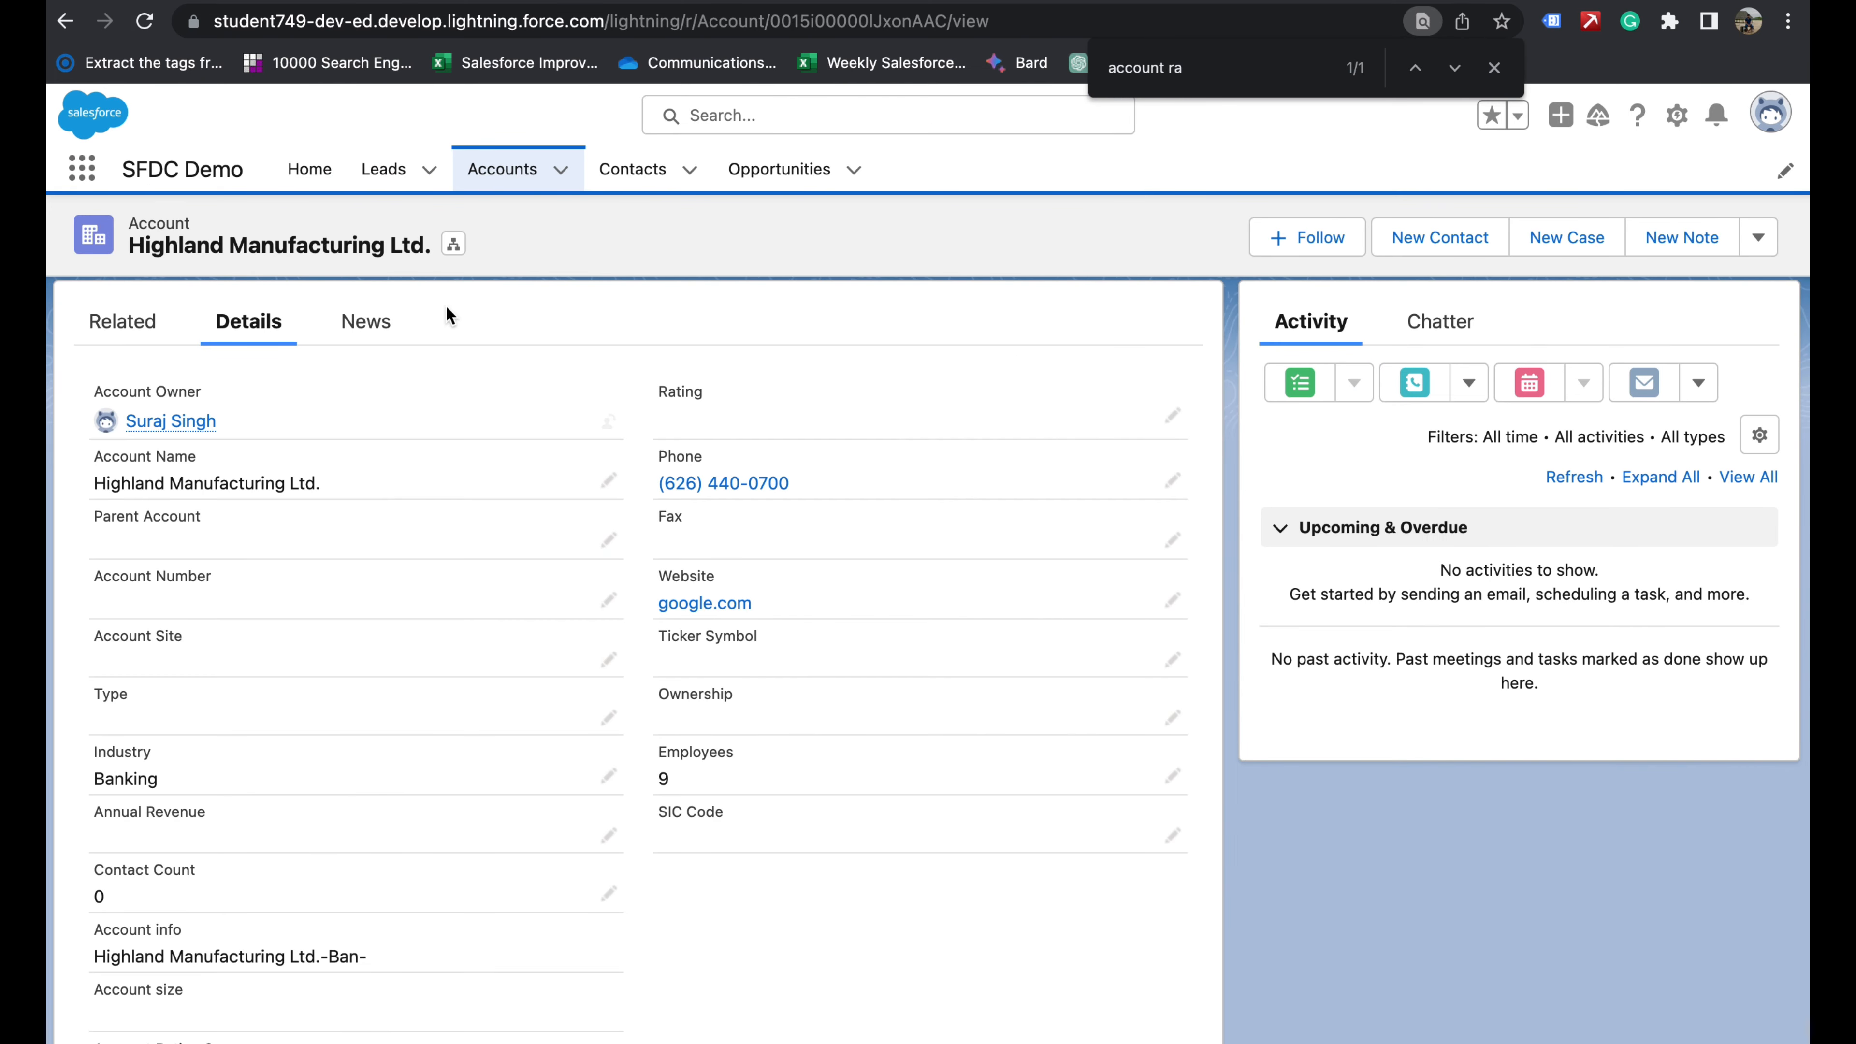
click(146, 26)
click(145, 22)
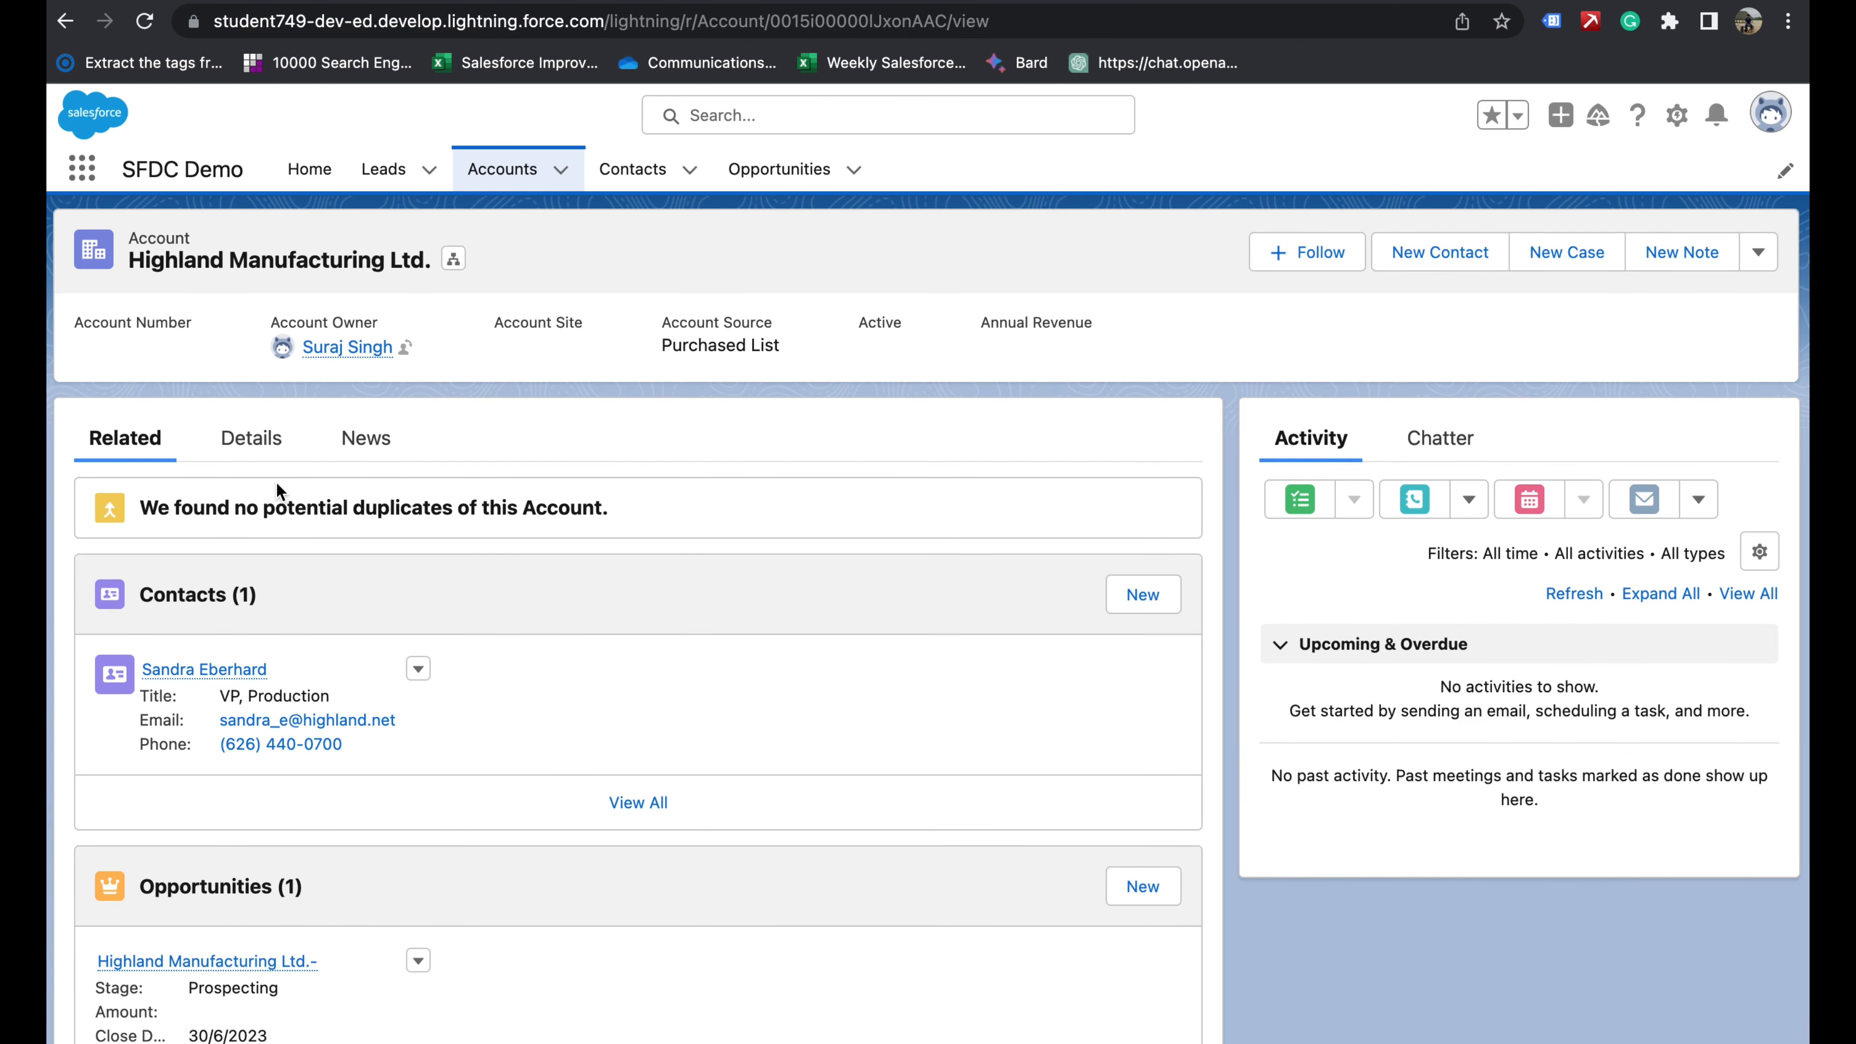
click(248, 448)
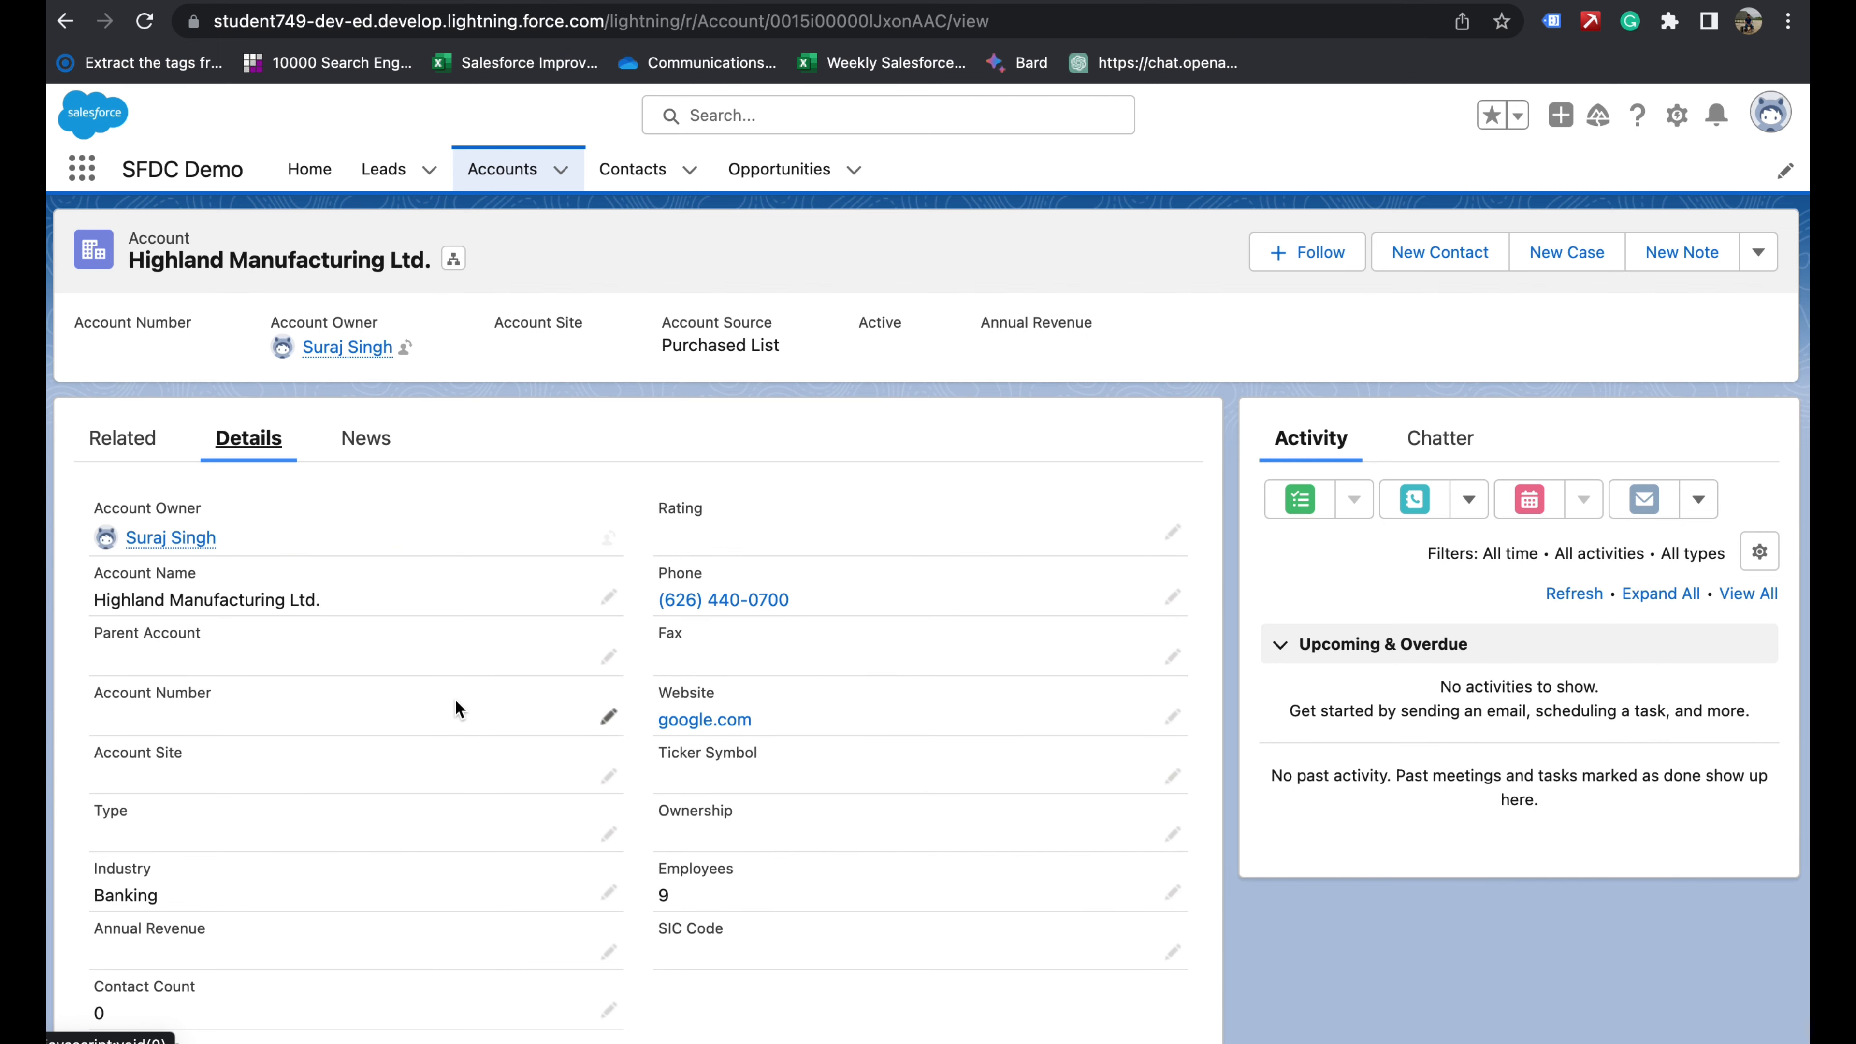
scroll(457, 708, down, 2)
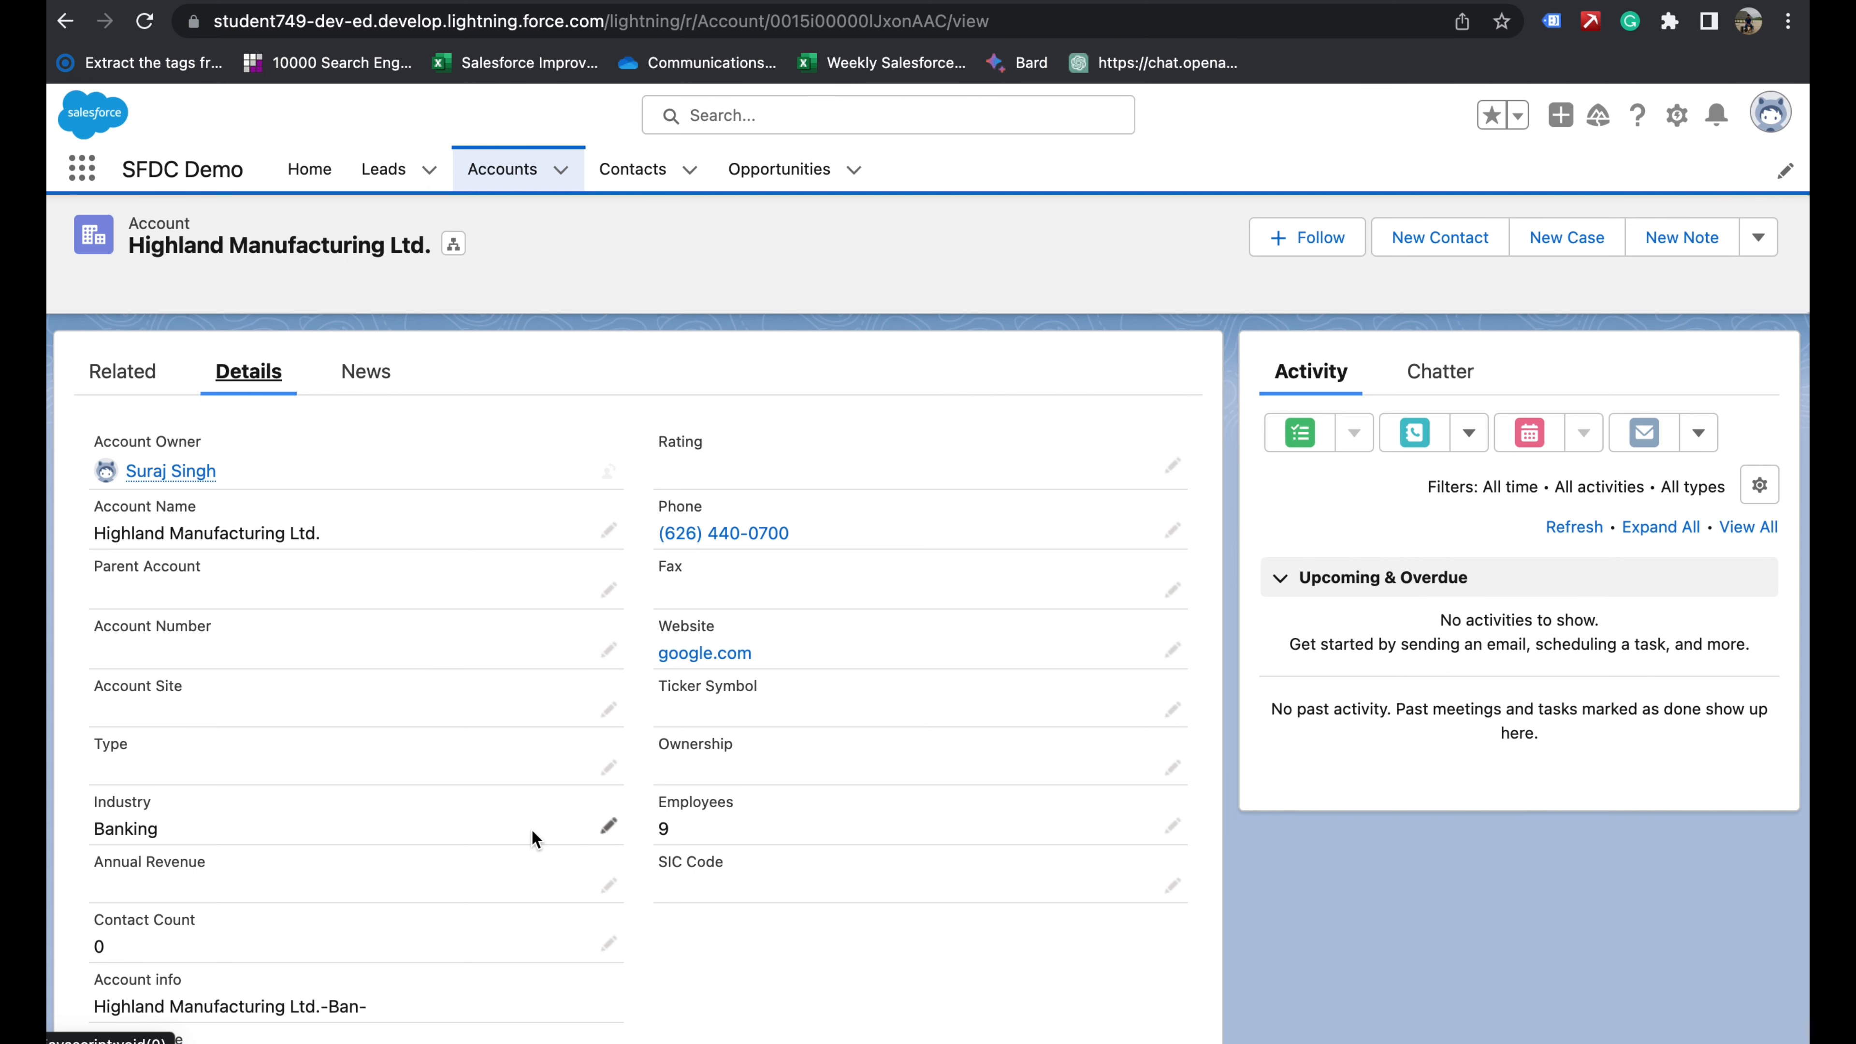
scroll(532, 832, down, 4)
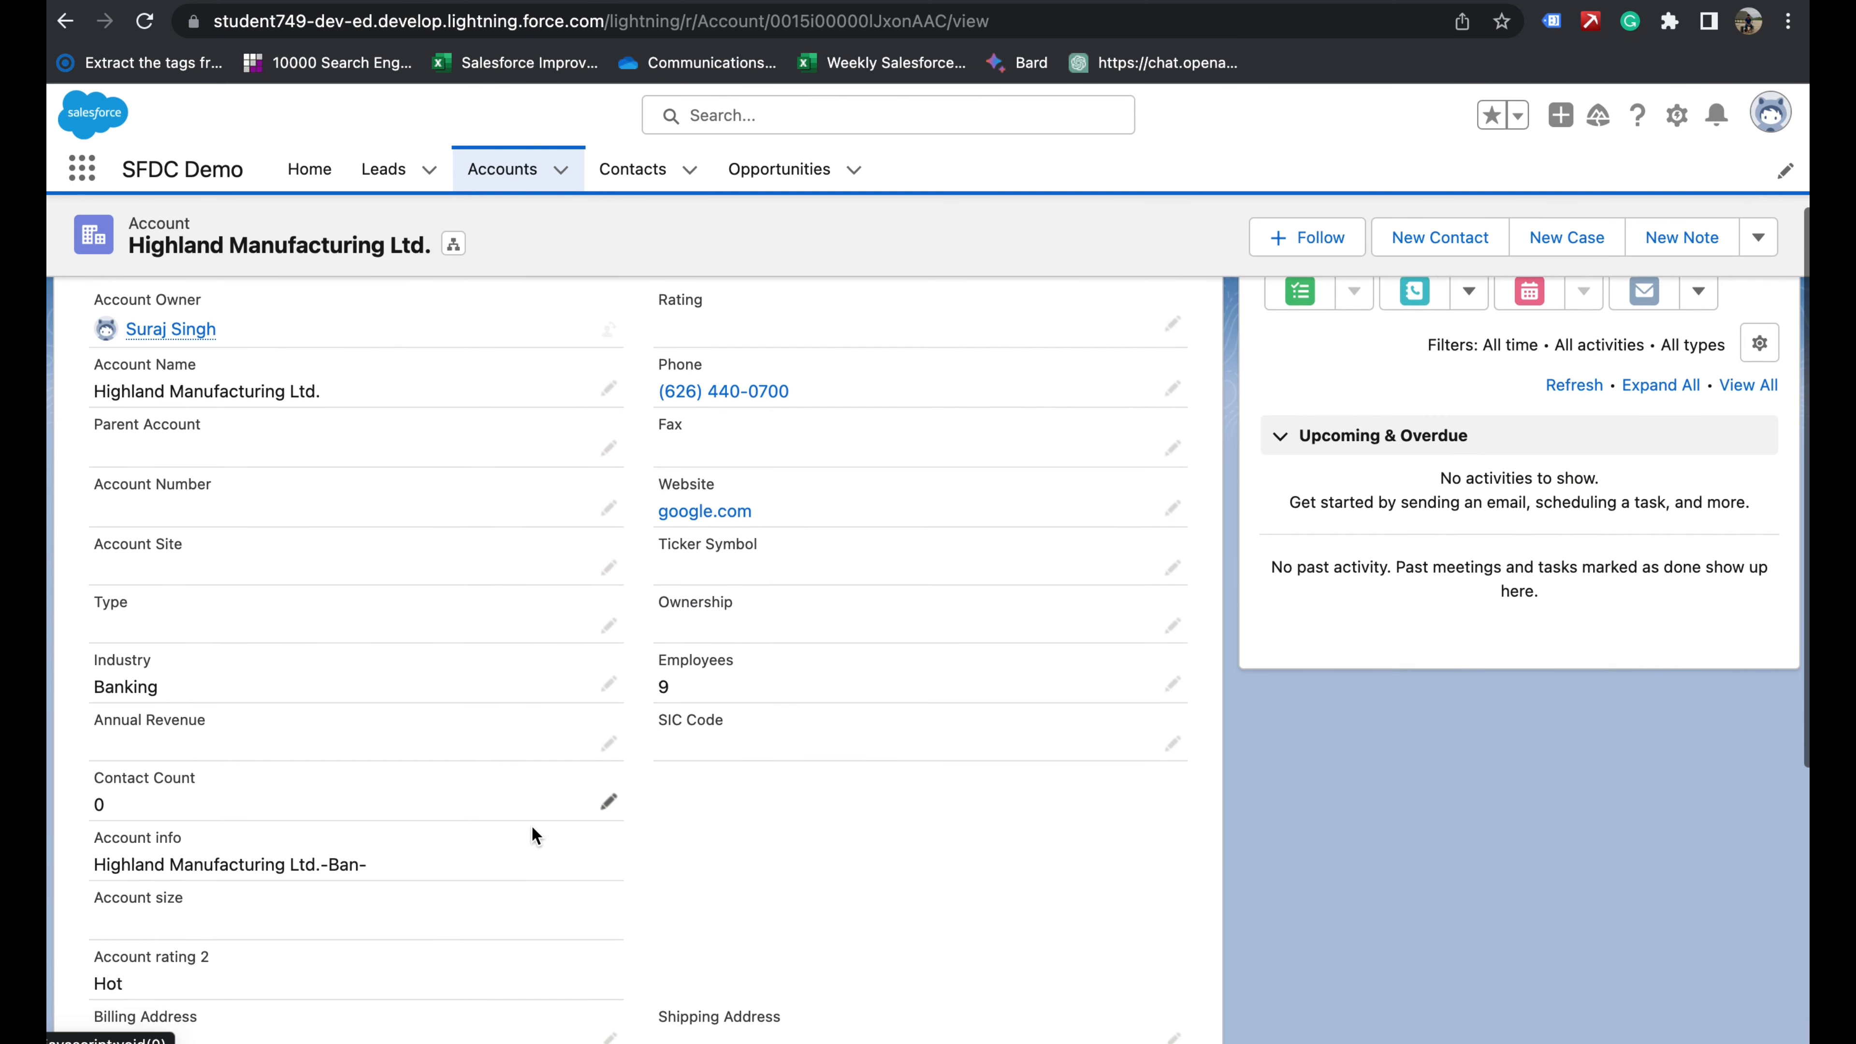
scroll(533, 831, down, 2)
drag(210, 901, 50, 891)
click(323, 928)
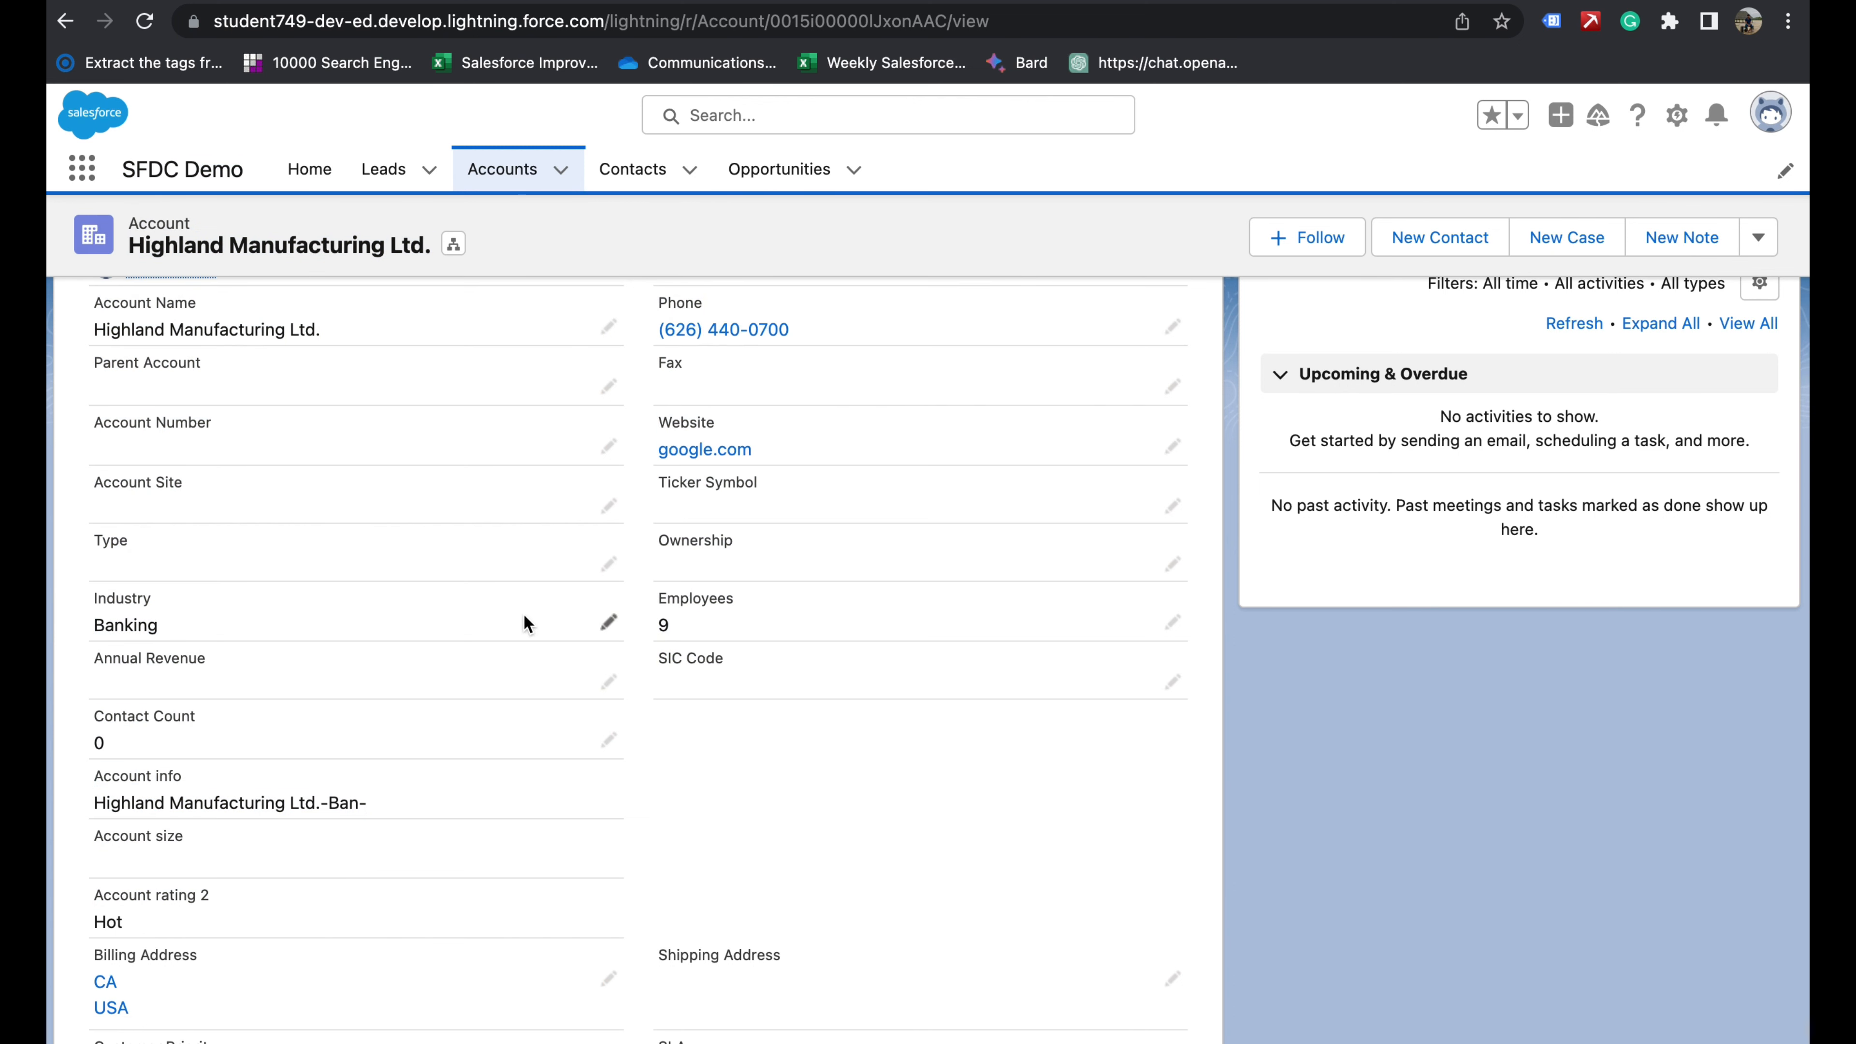
- Change the account's Industry to Agriculture and save the record
click(608, 622)
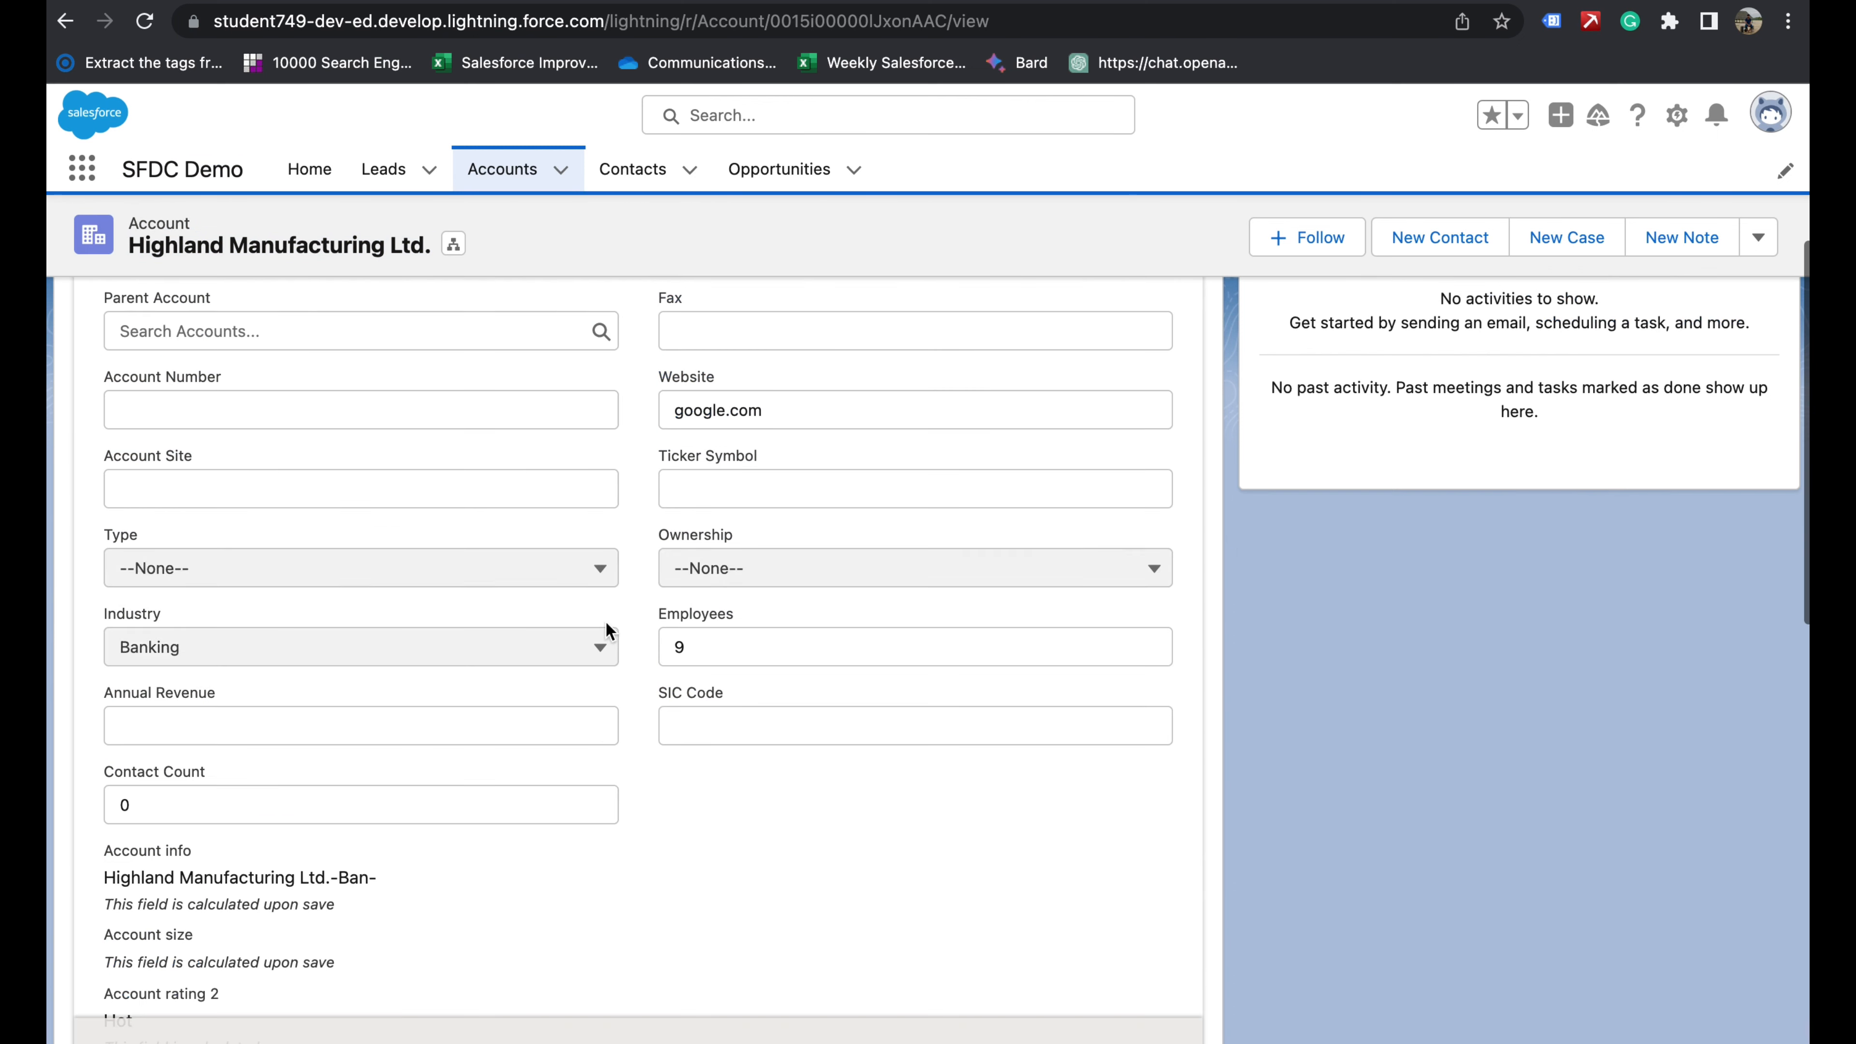
click(215, 649)
click(206, 737)
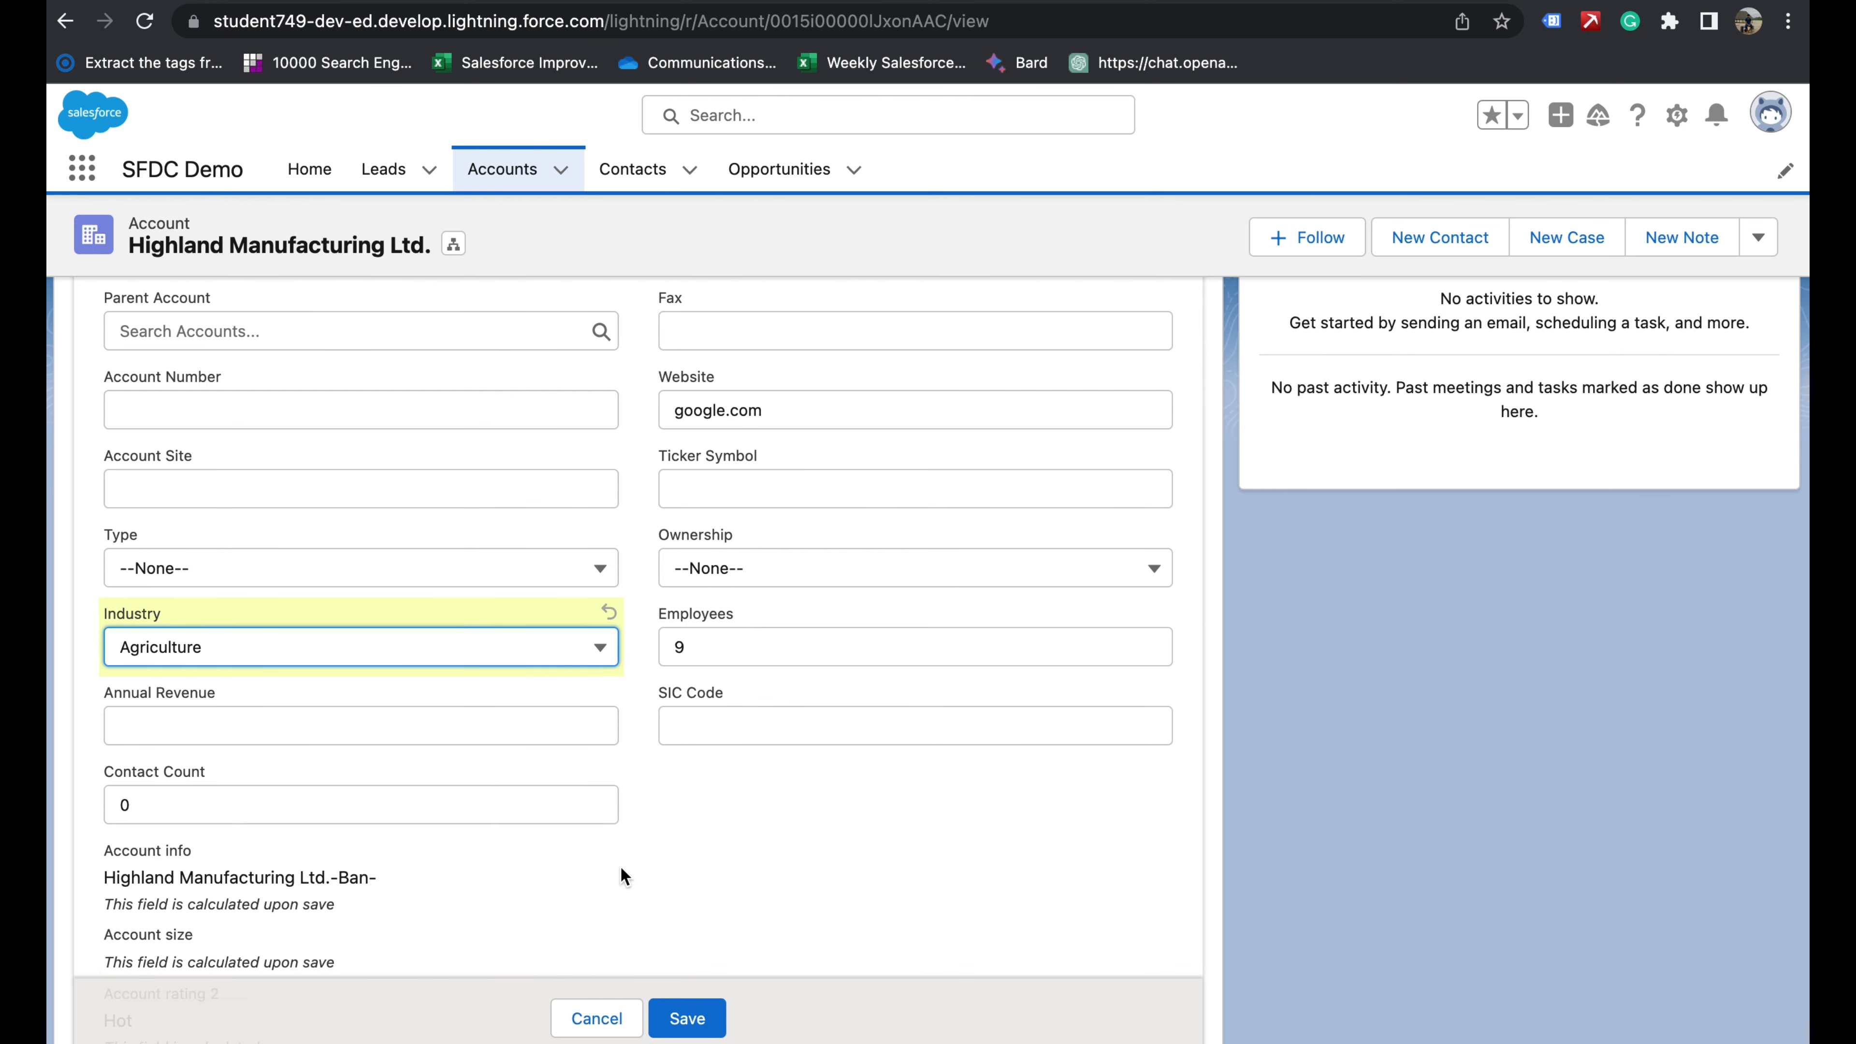
click(694, 1017)
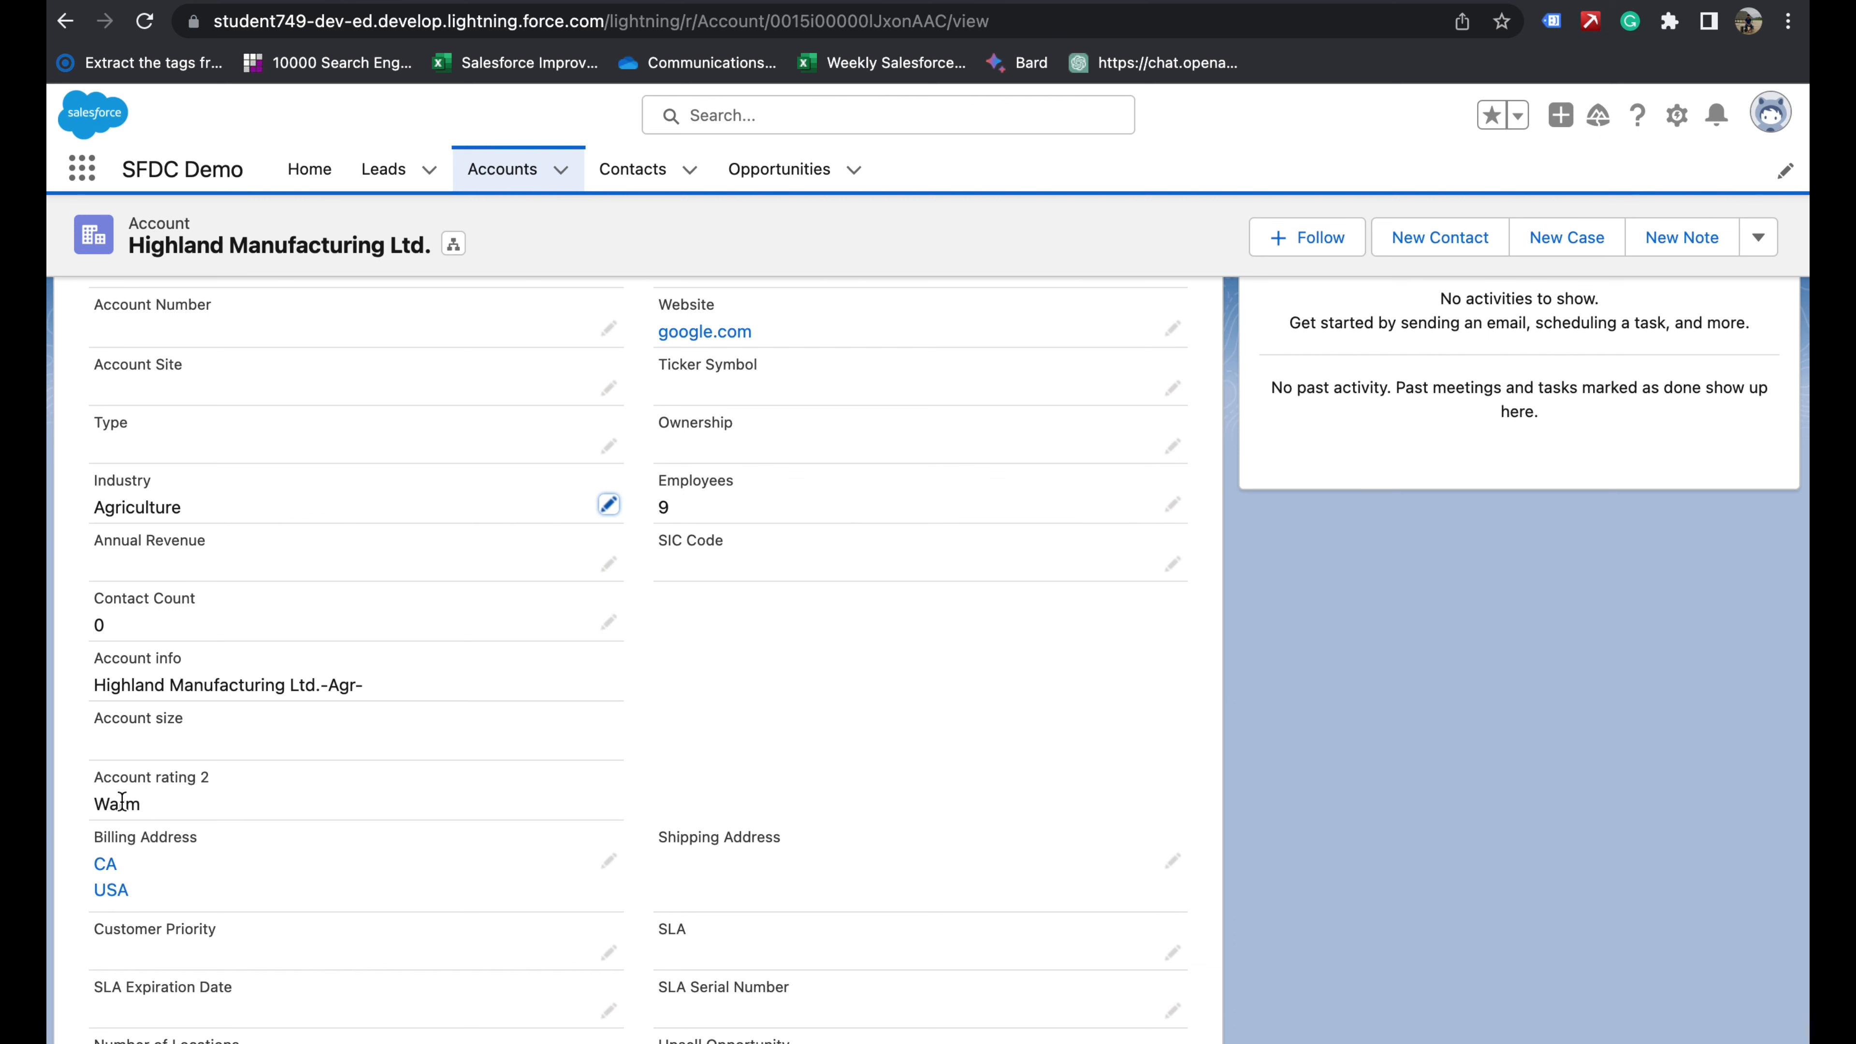
- Change the account's Industry from its details to Banking and save the record
click(609, 504)
click(380, 539)
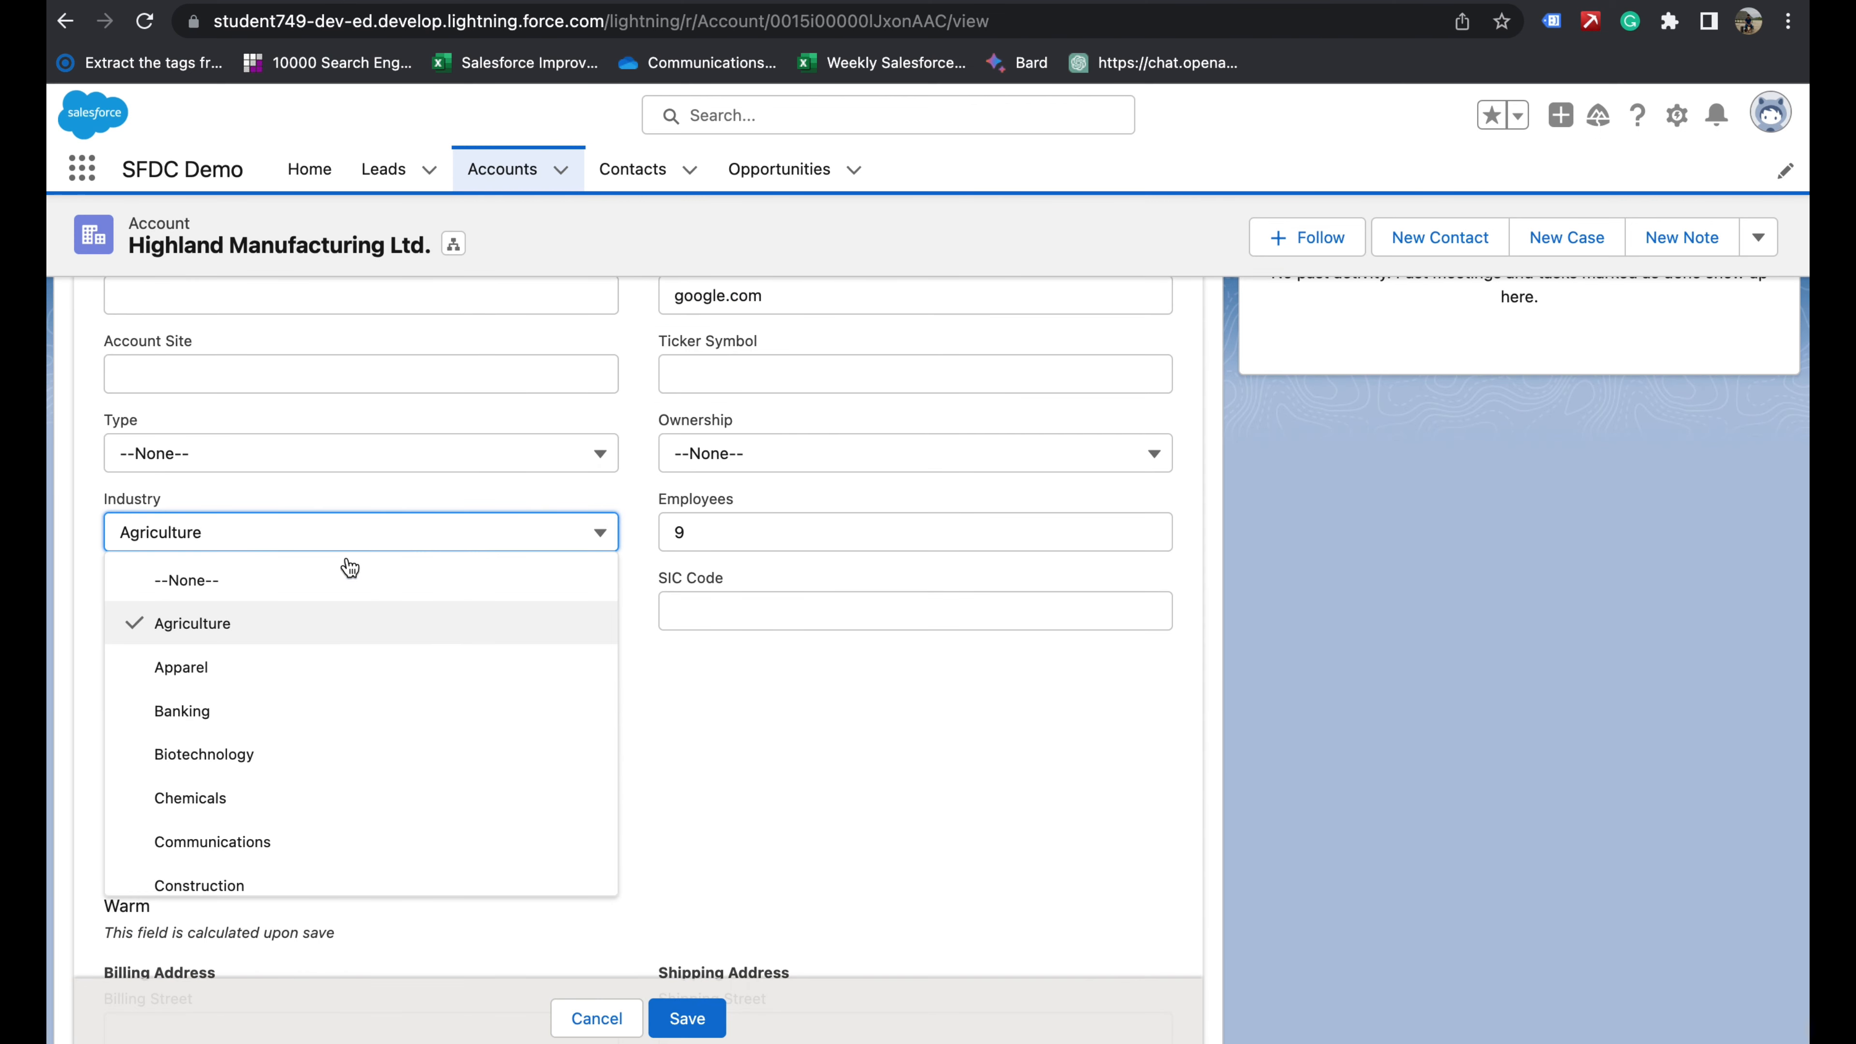
click(207, 704)
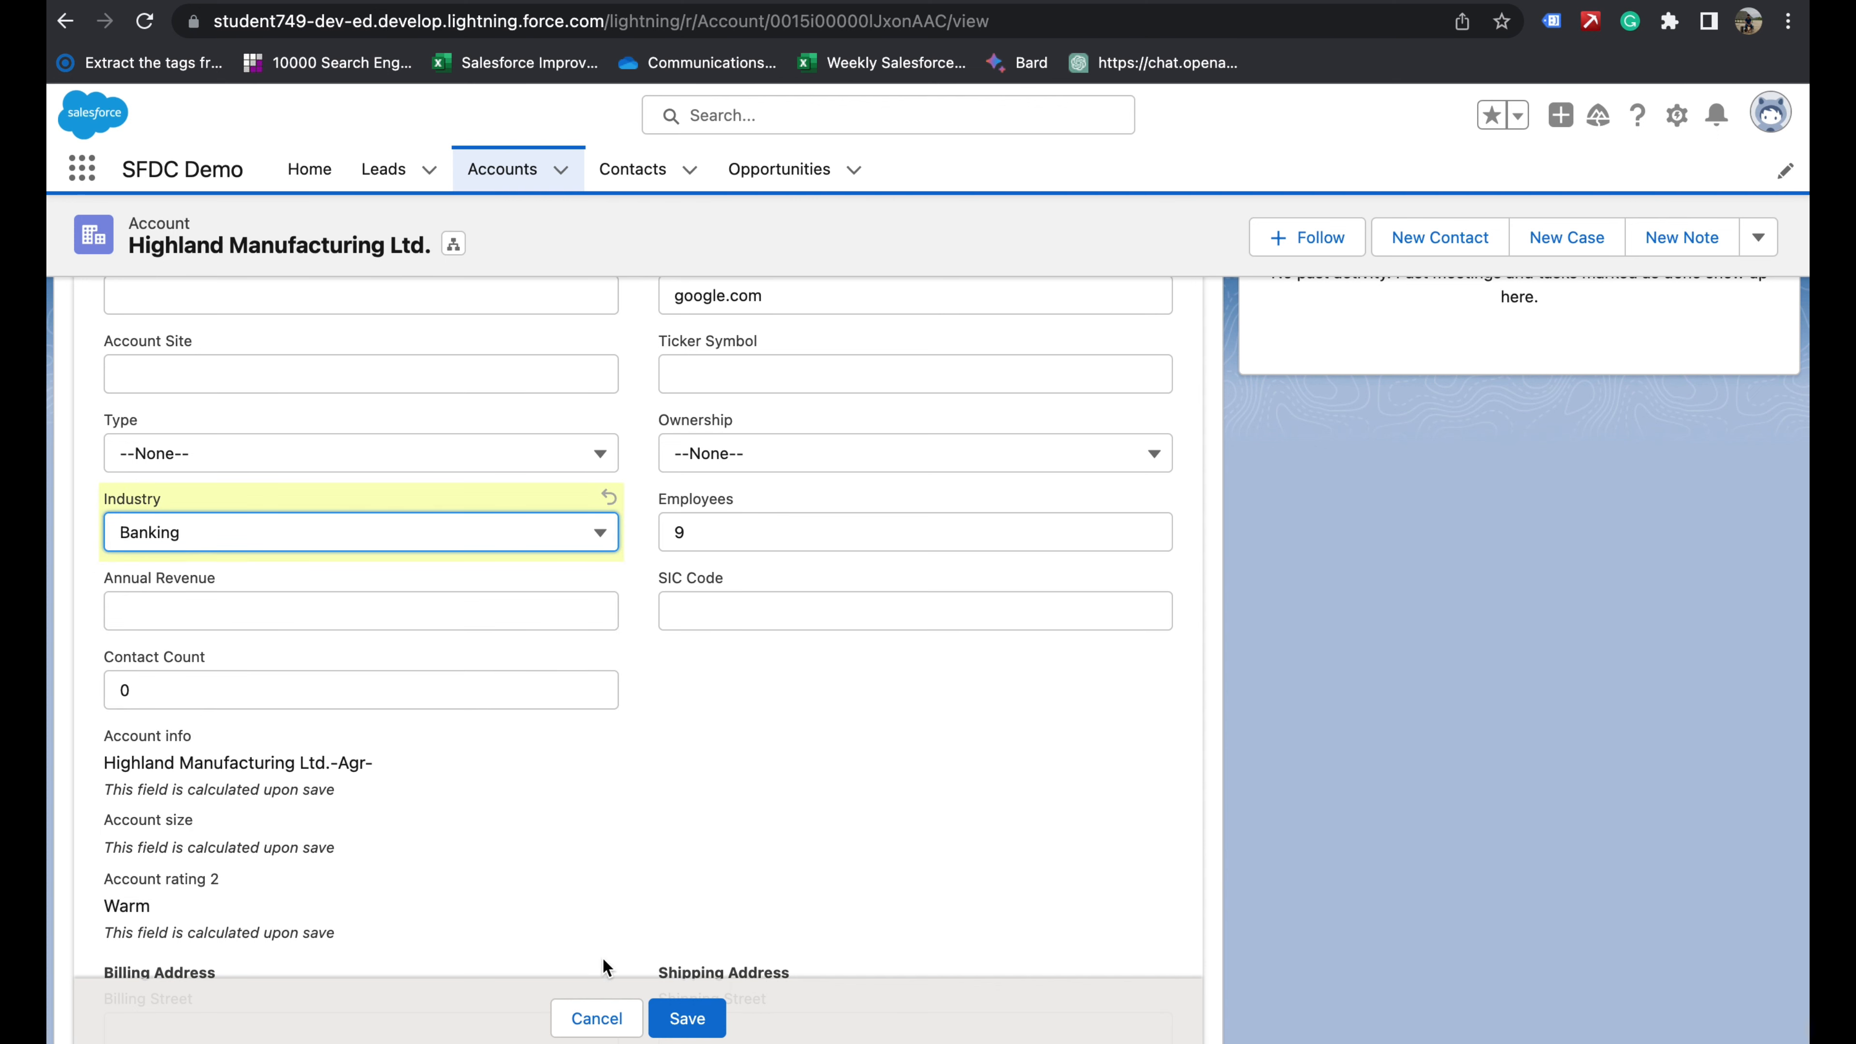
click(673, 1013)
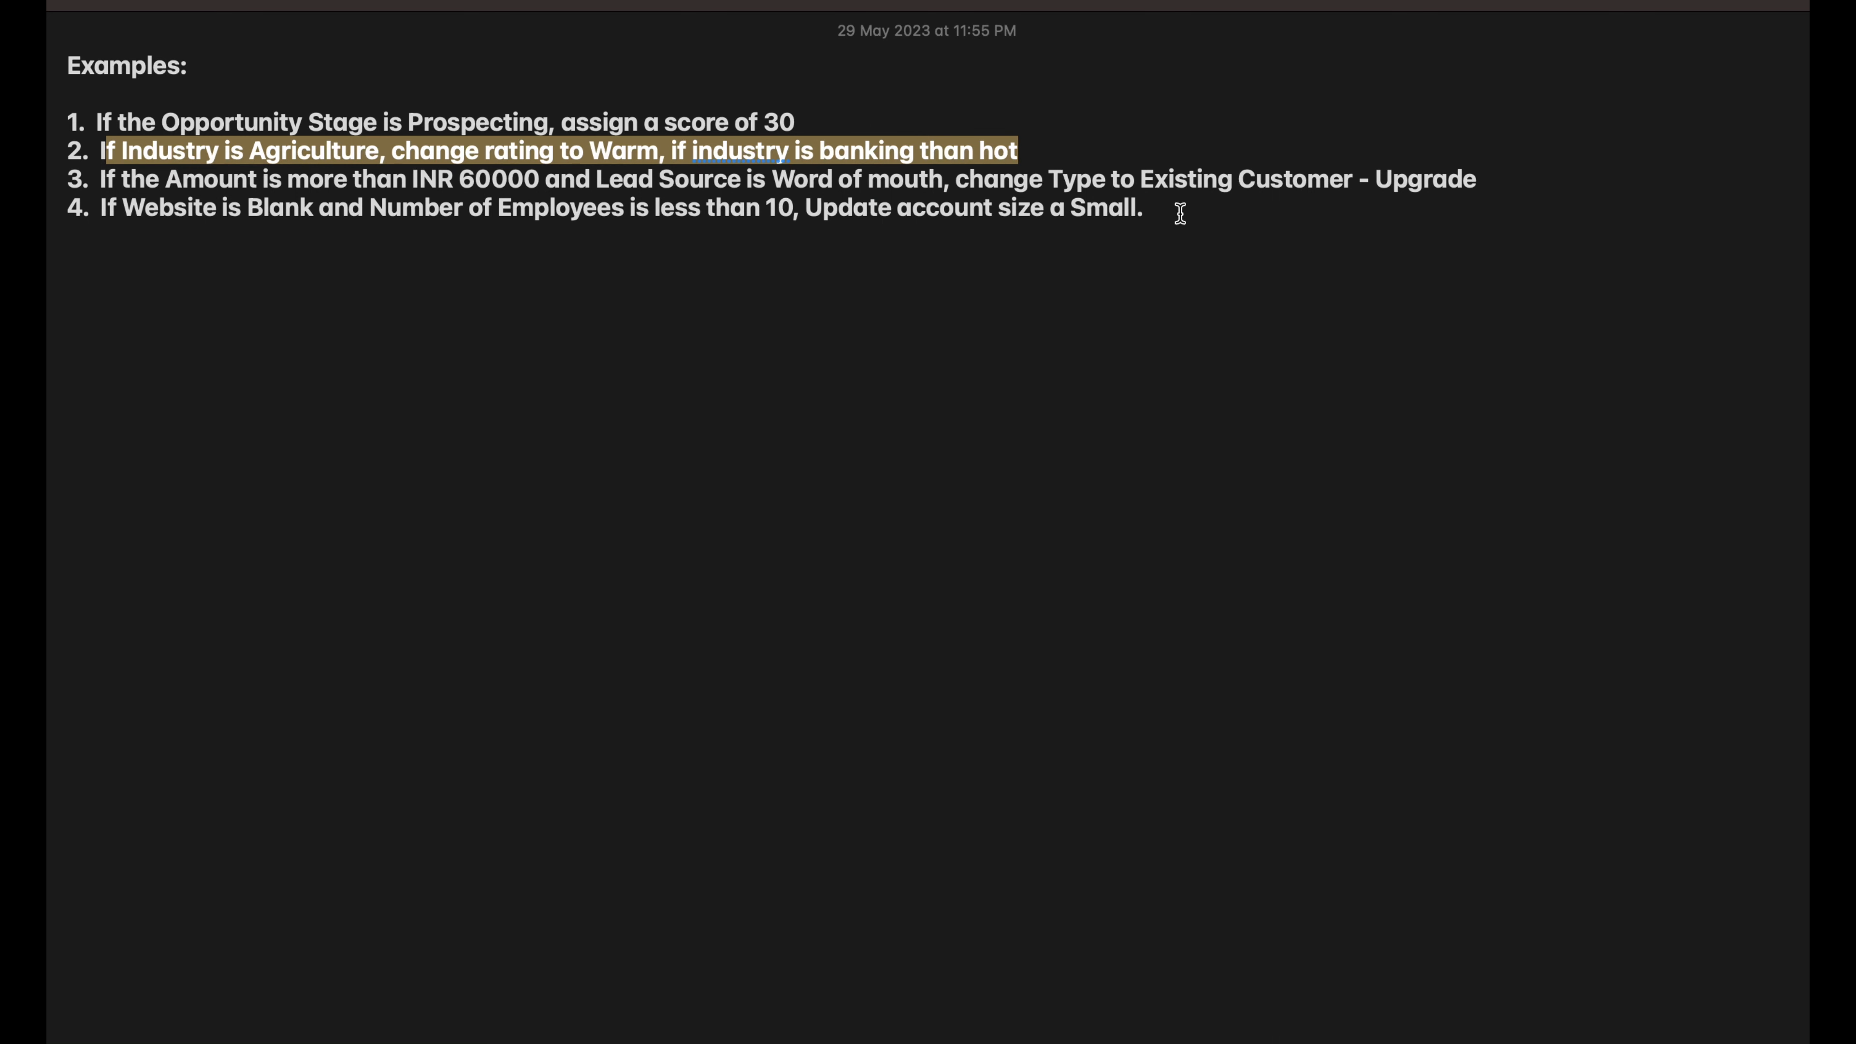
- Check the third example in the notes, then open the details of the Blues Entertainment Corp.- opportunity in Salesforce
click(1500, 179)
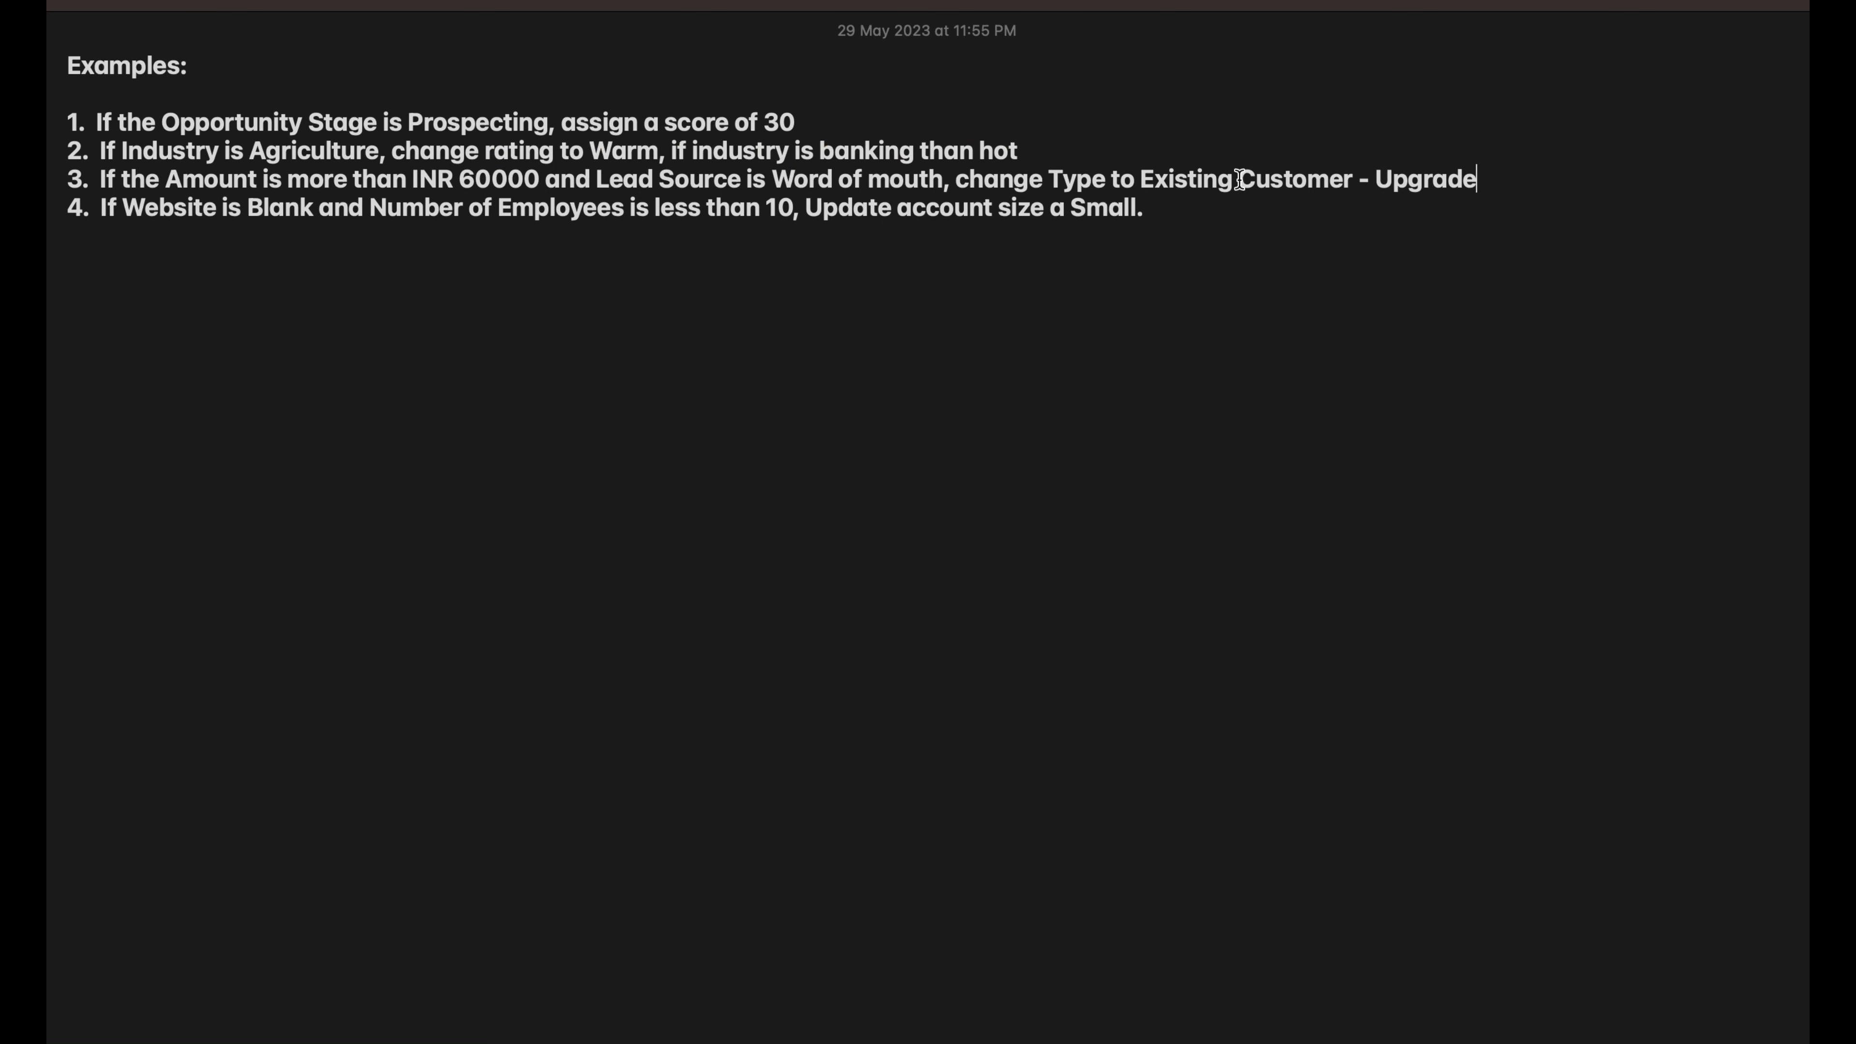
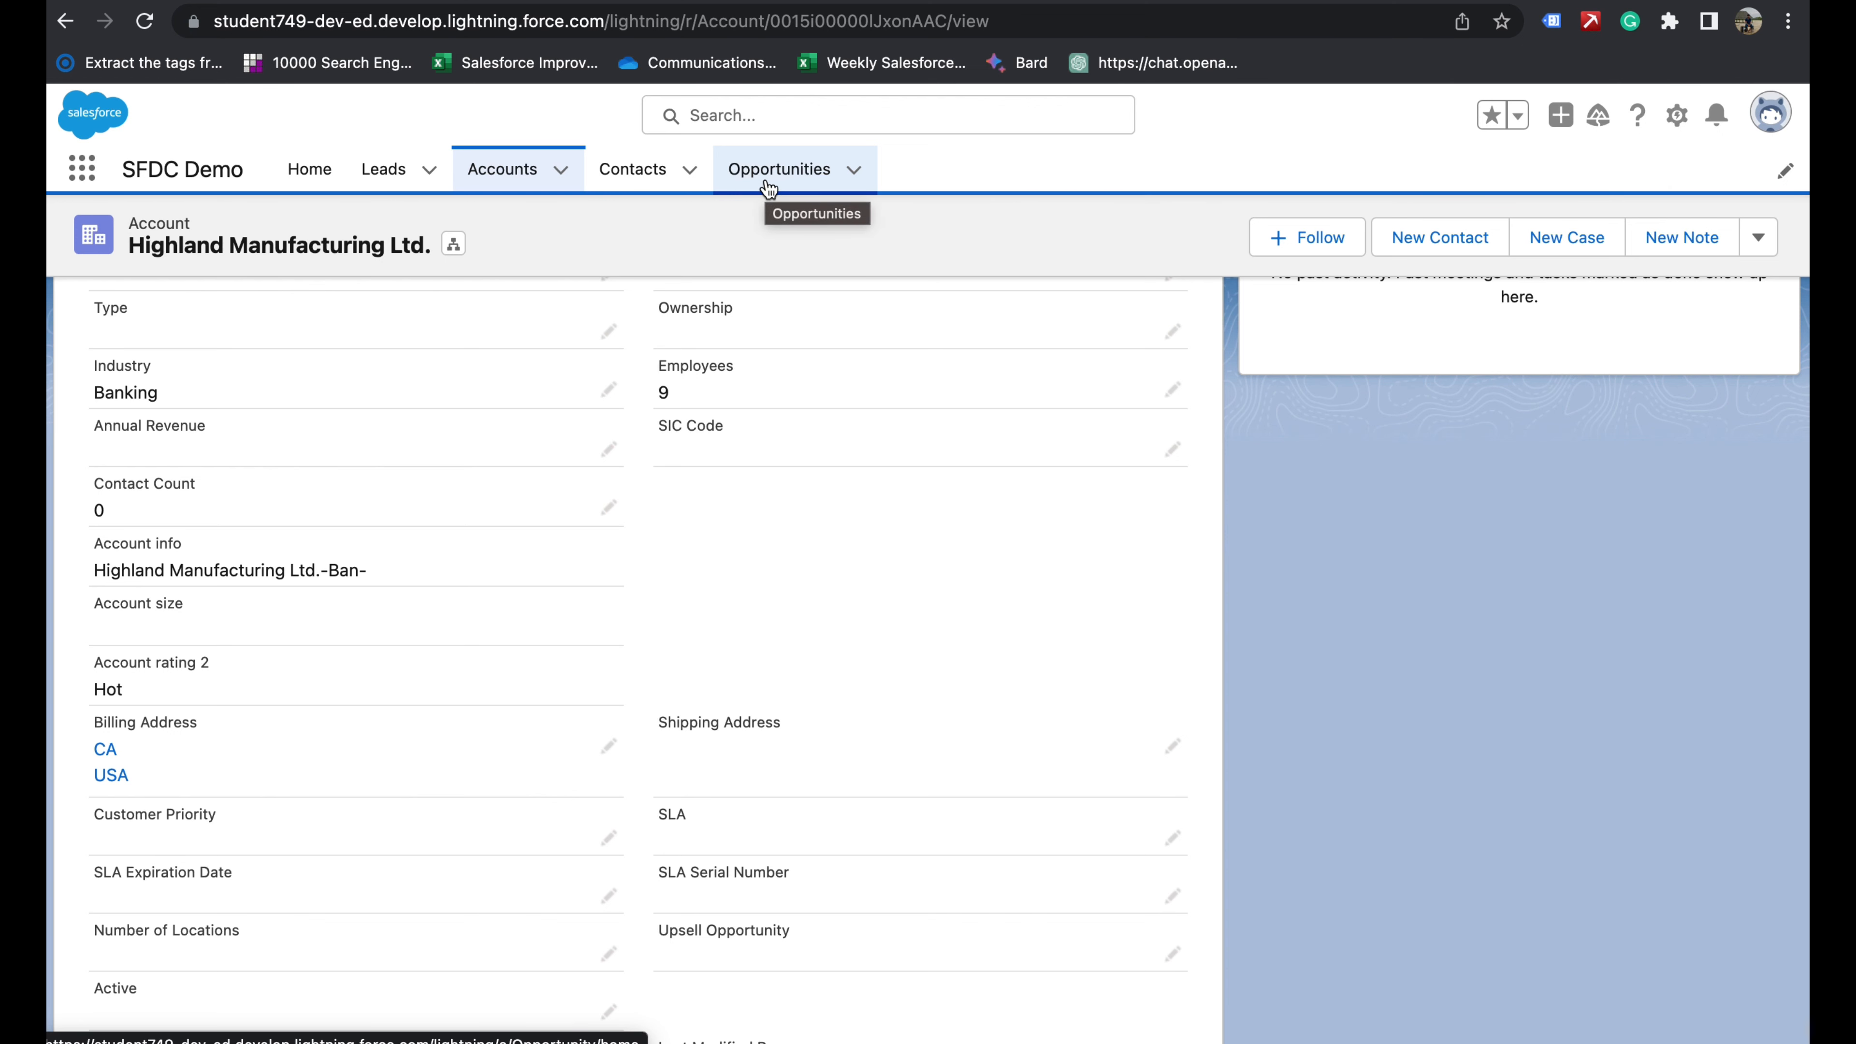
click(768, 169)
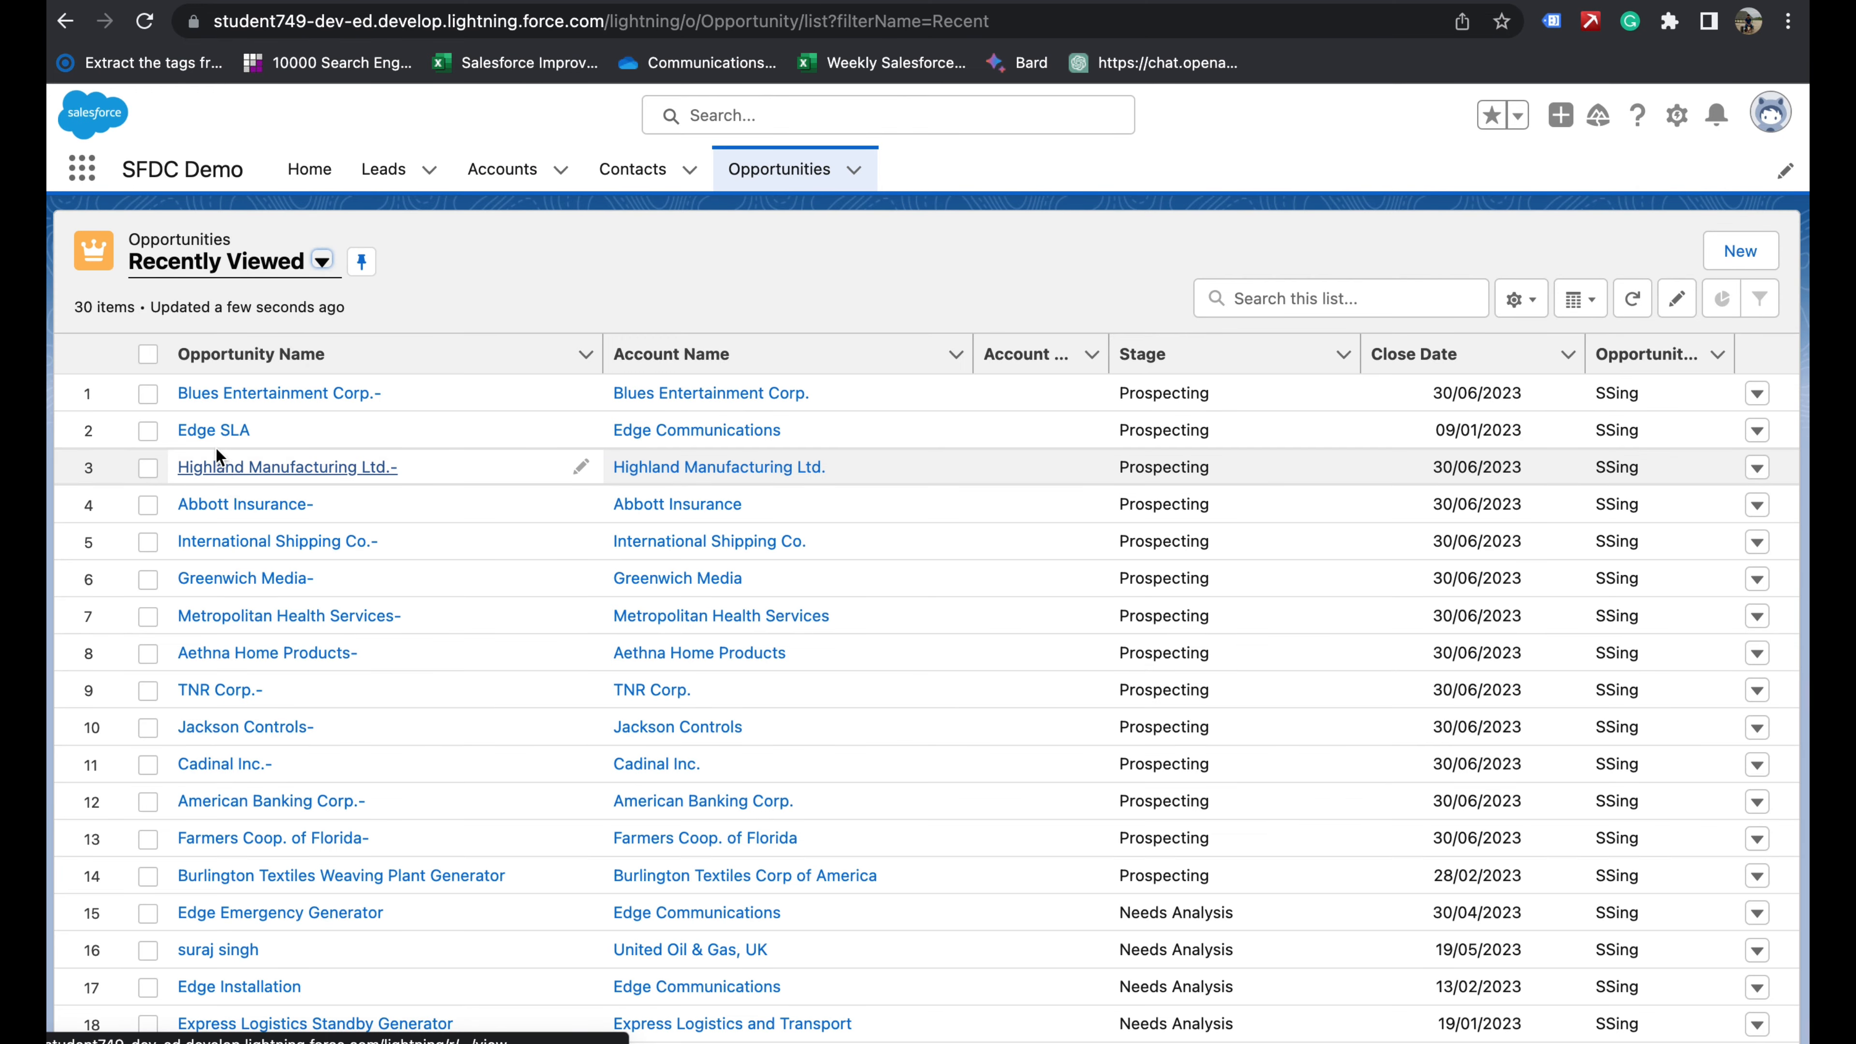
click(238, 395)
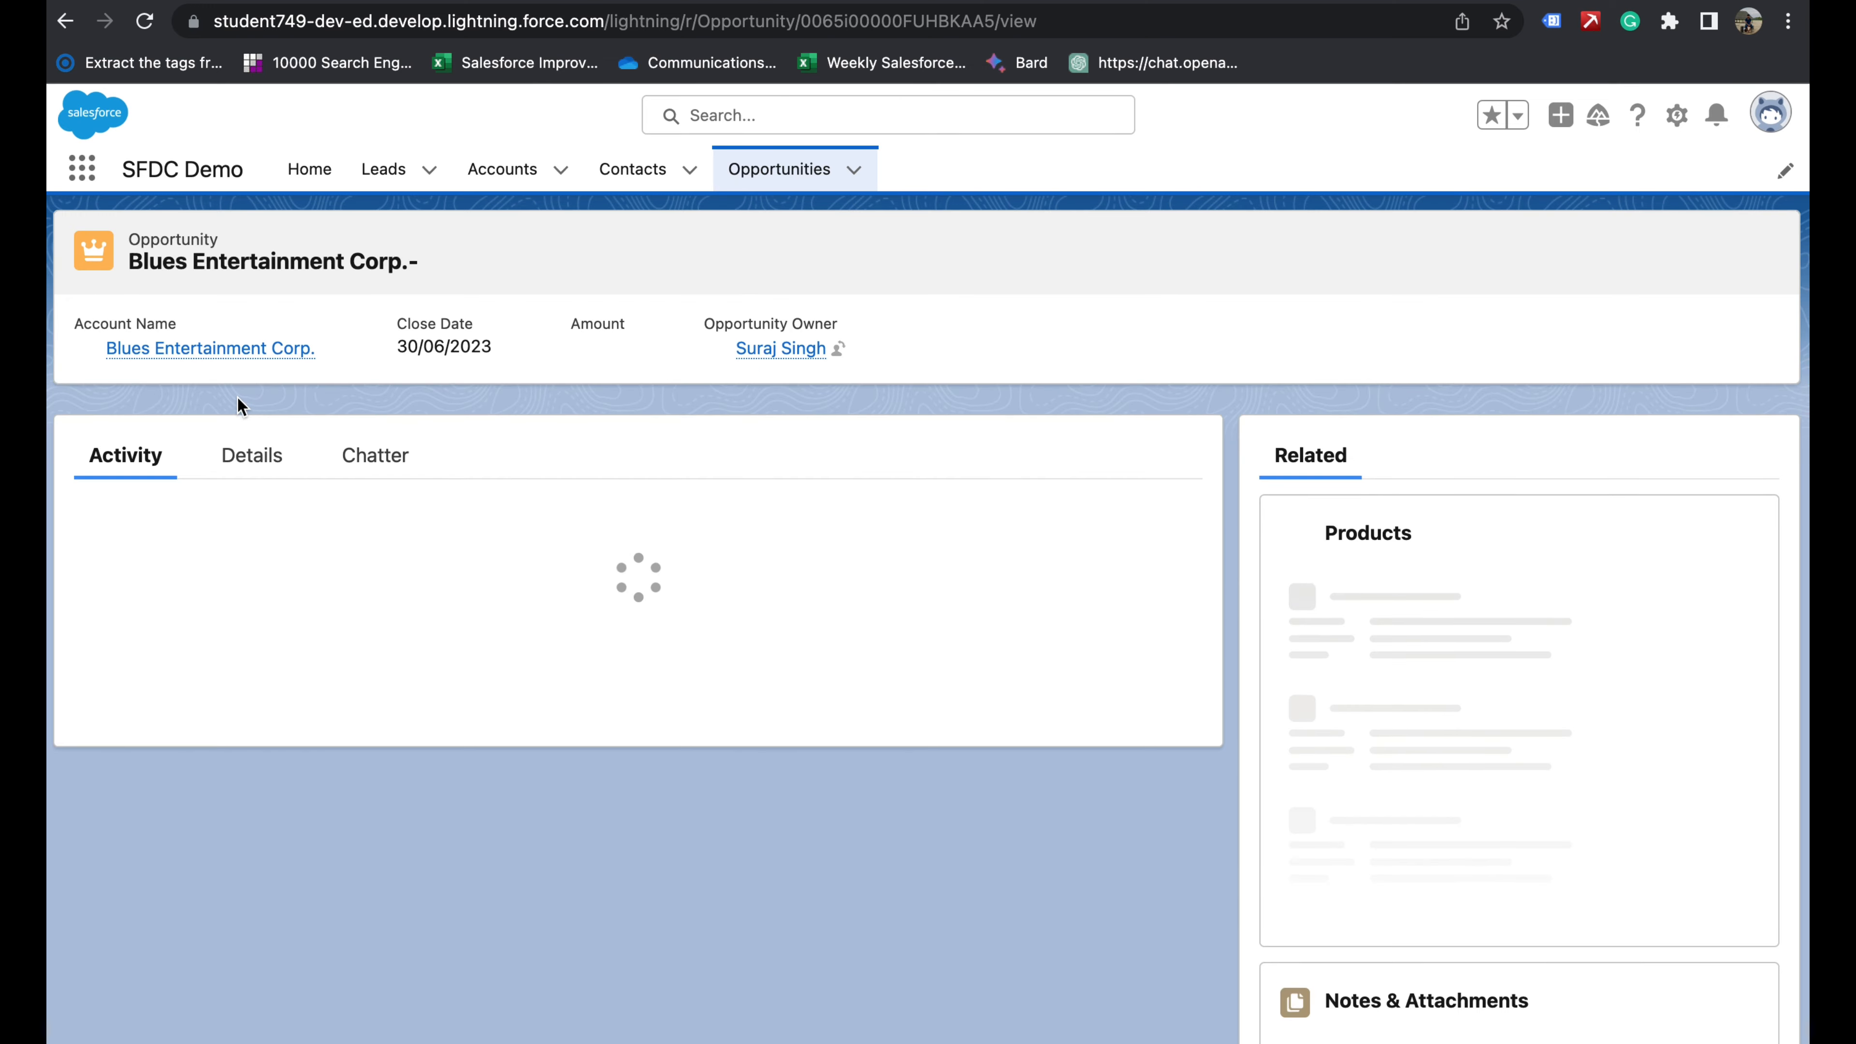
click(249, 532)
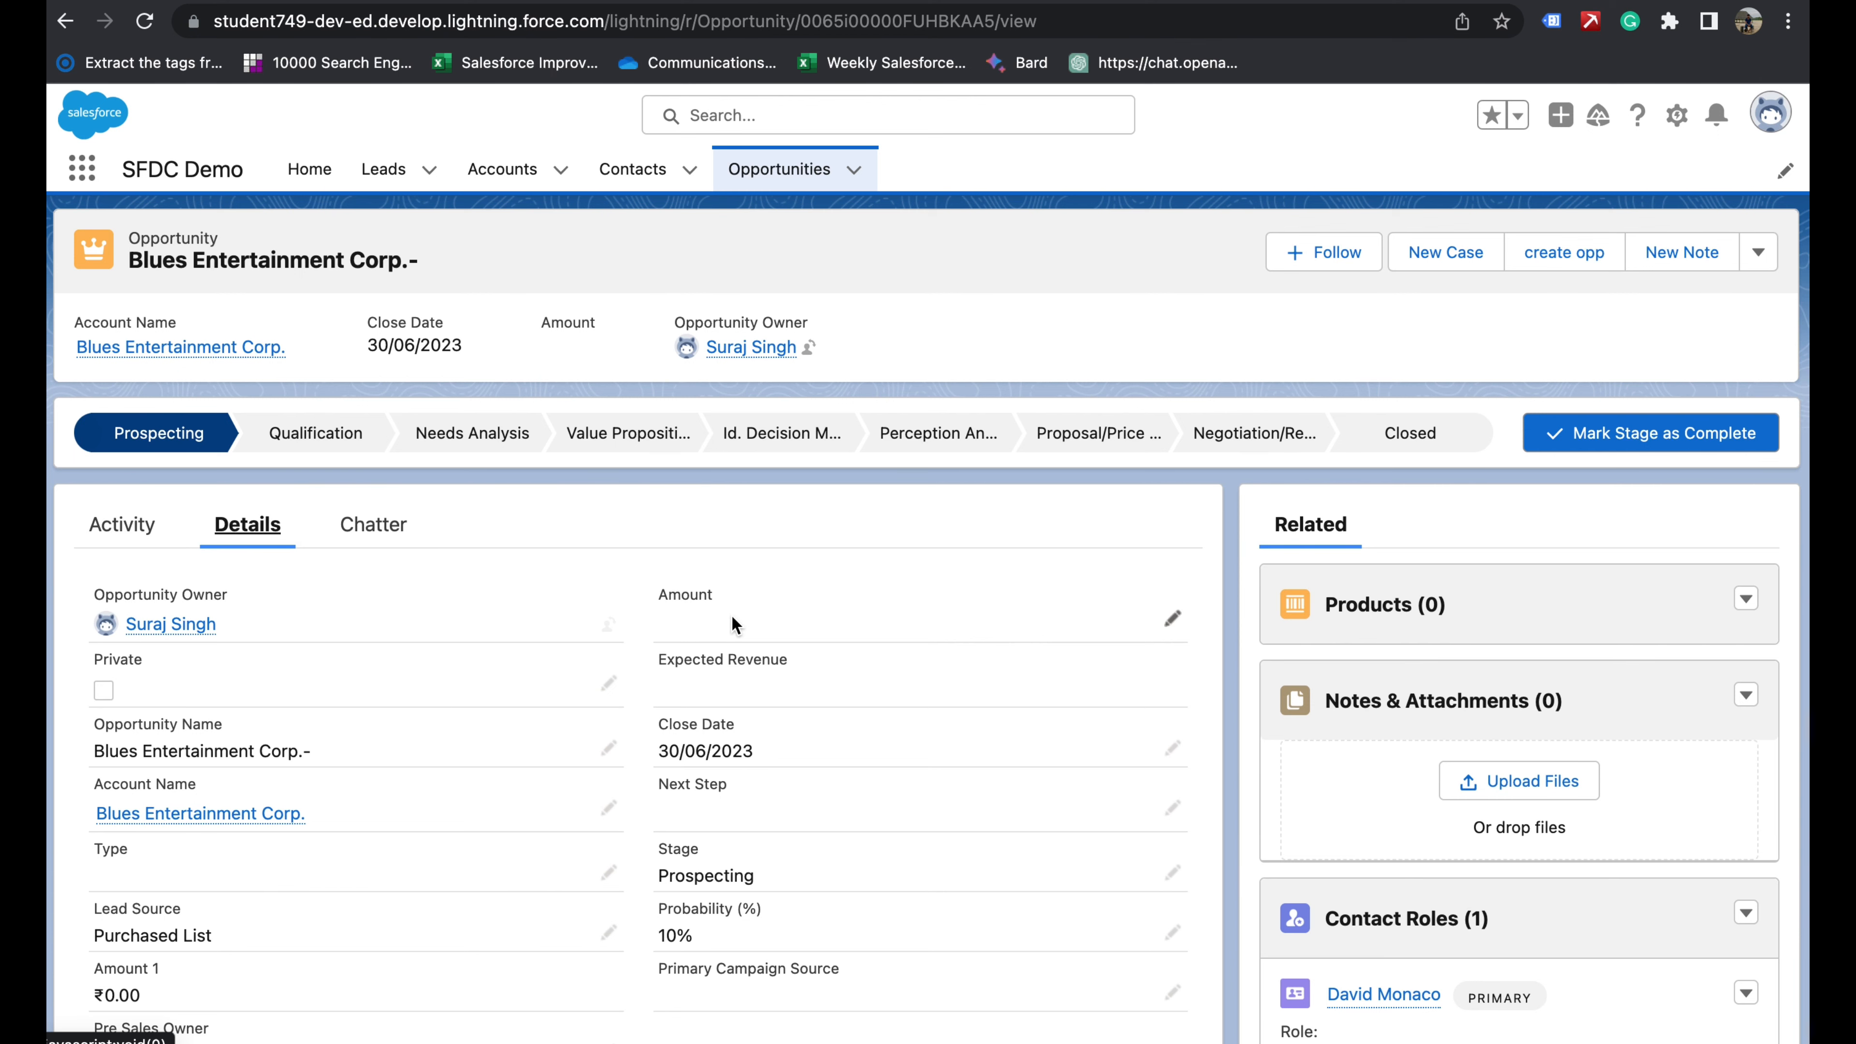
- Switch to the notes and replace "Word of mouth" with "Web" as the Lead Source in the third example
key(ctrl+Left)
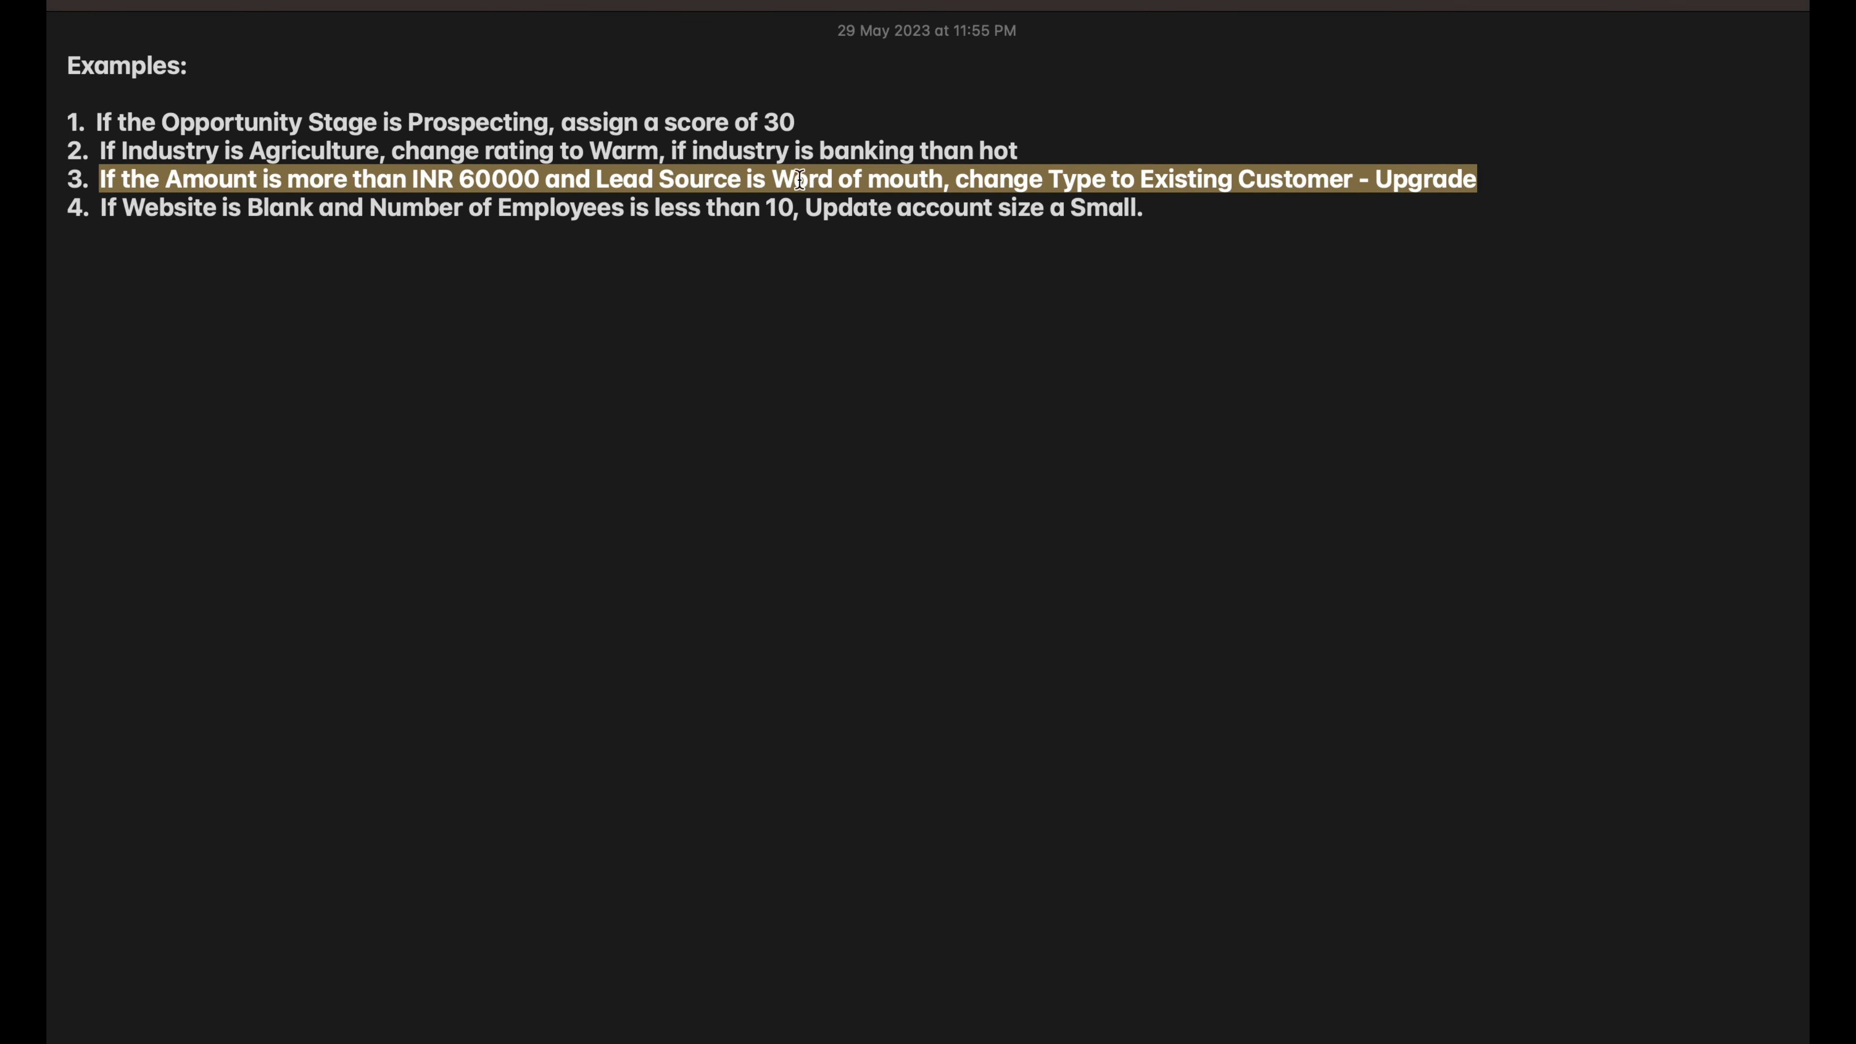
click(941, 180)
key(BackSpace)
key(BackSpace)
key(BackSpace)
key(BackSpace)
key(BackSpace)
key(BackSpace)
key(BackSpace)
key(BackSpace)
key(BackSpace)
key(BackSpace)
key(BackSpace)
key(BackSpace)
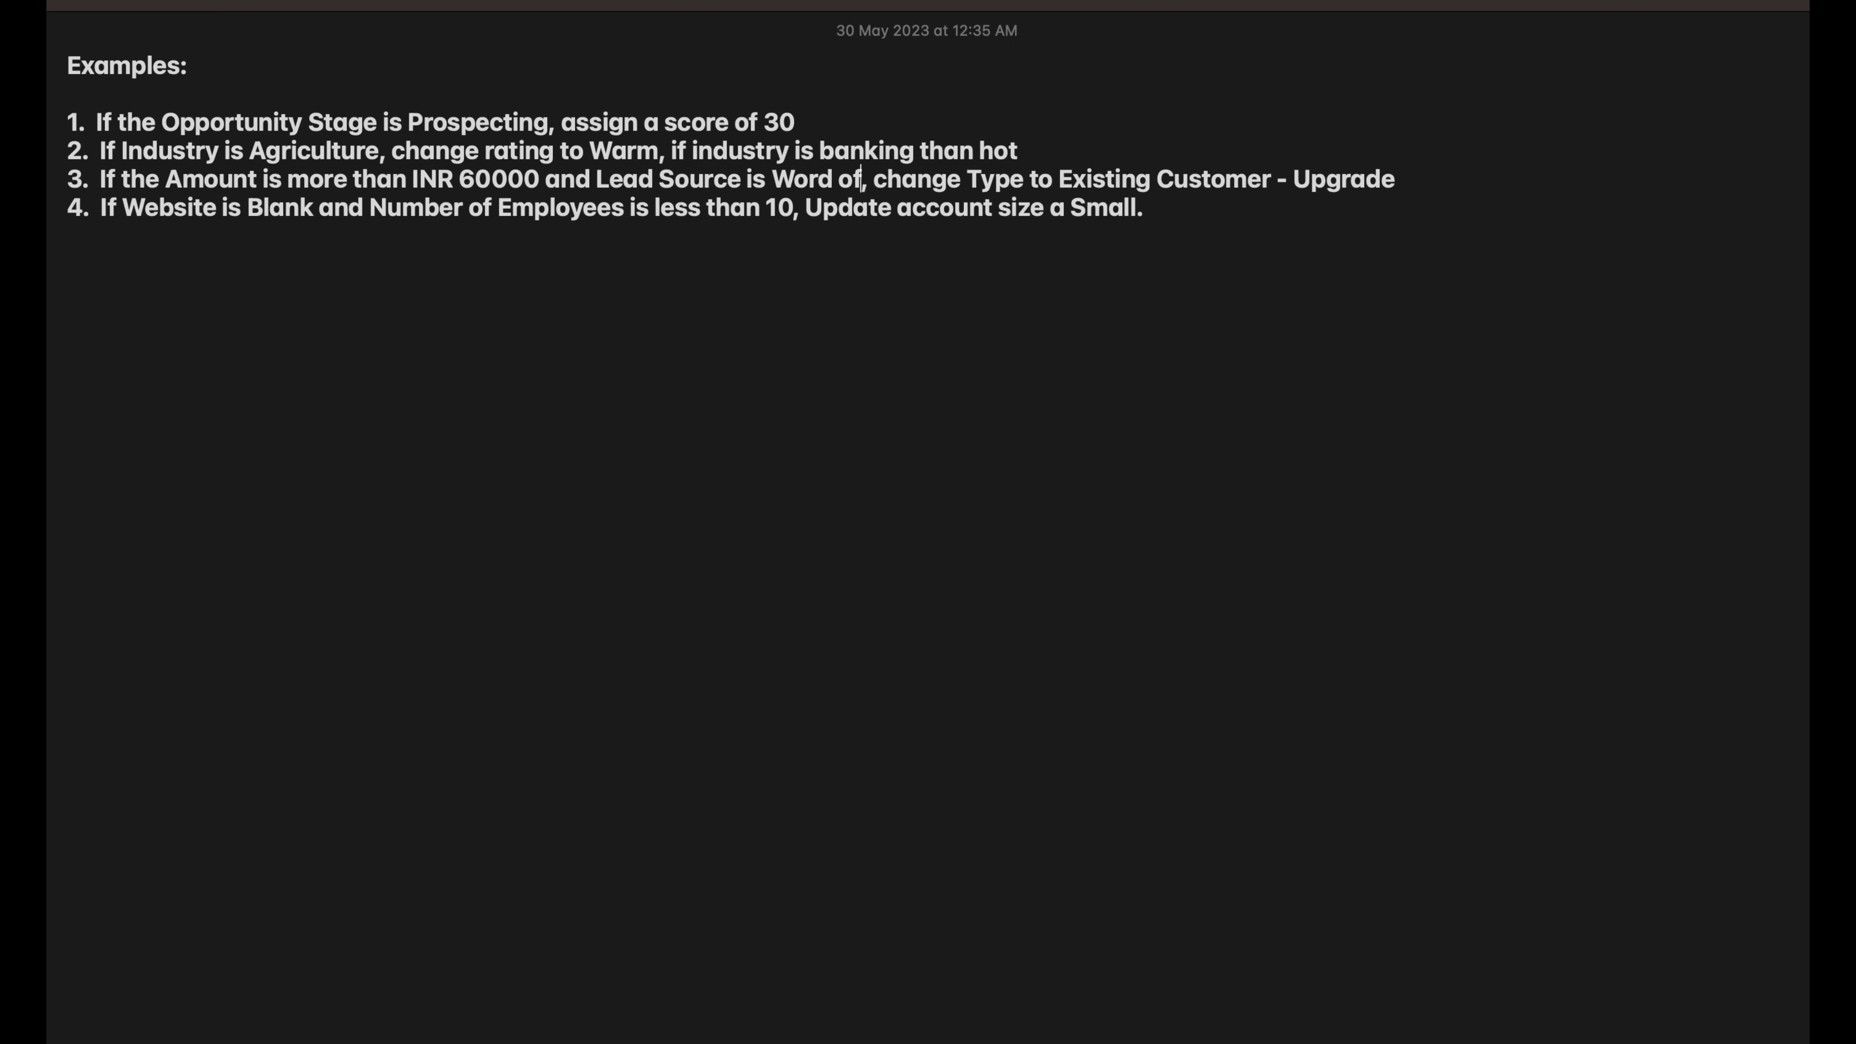
text(eb)
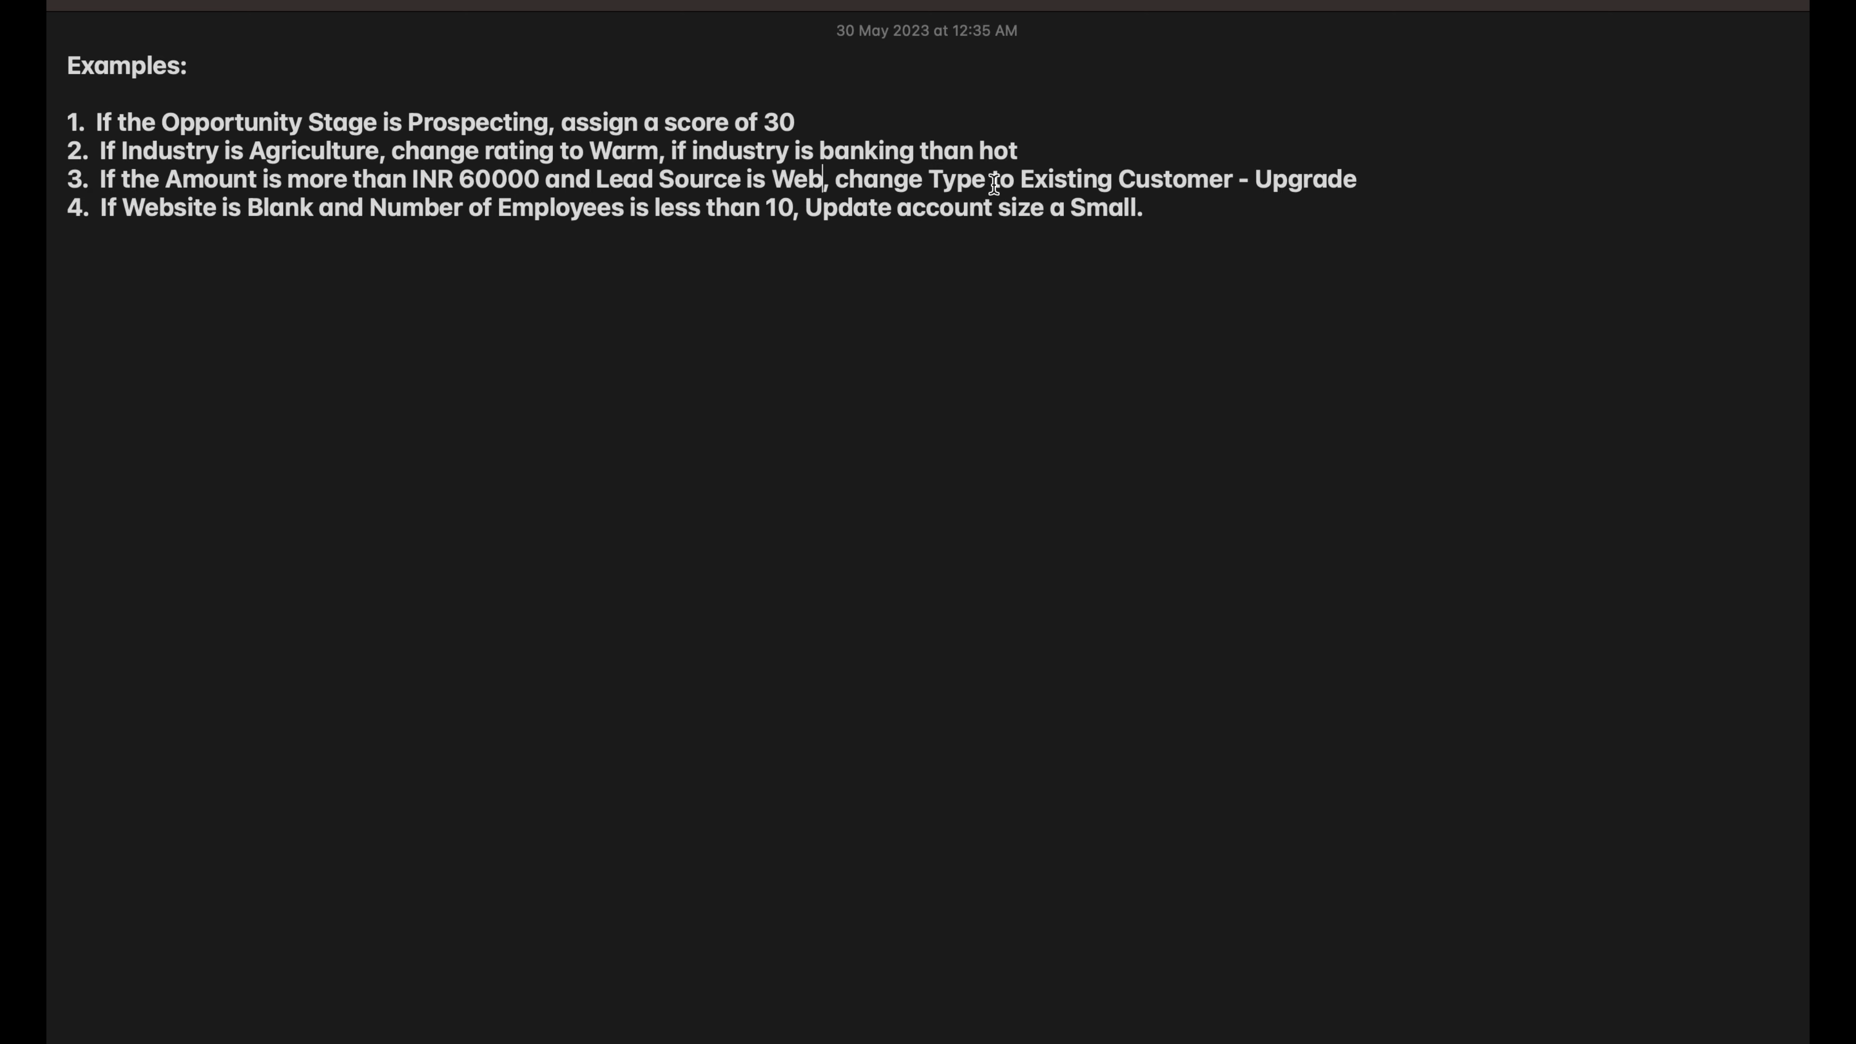
- Return to the opportunity and examine the available Lead Source options against the third example in the notes
key(ctrl+Left)
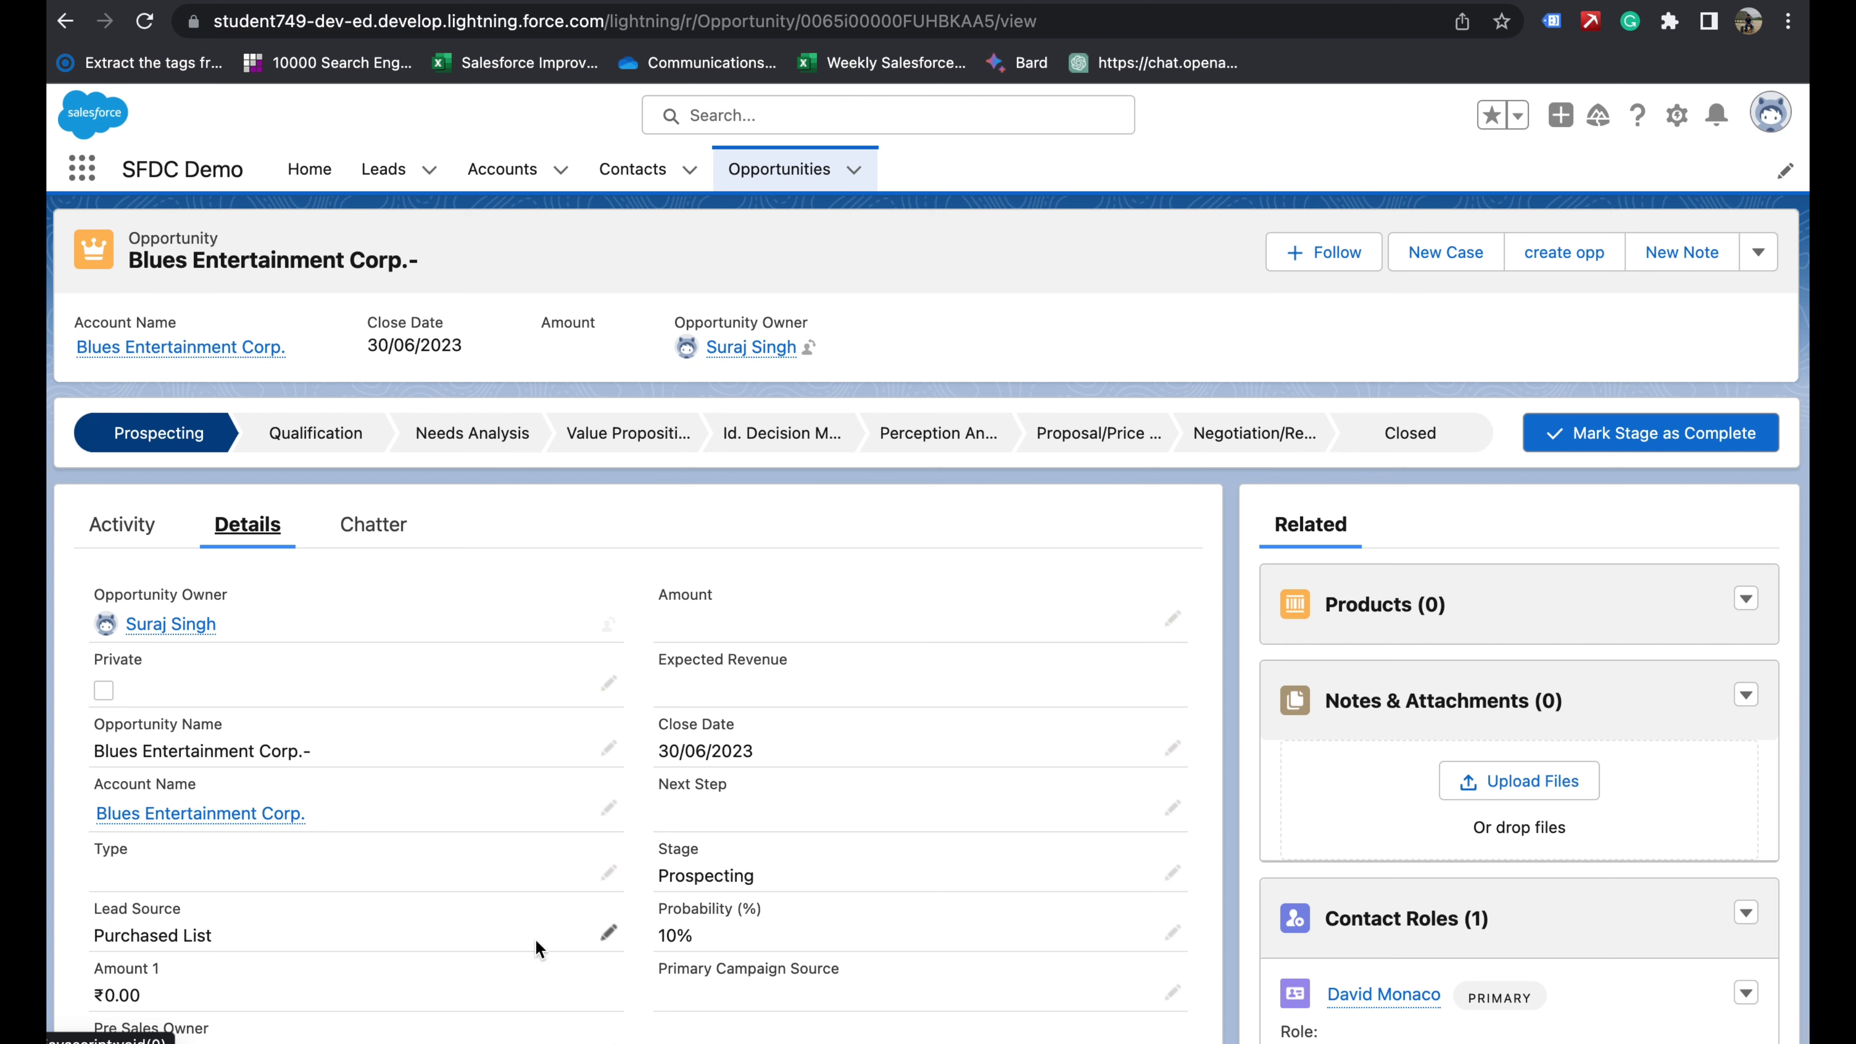
click(608, 934)
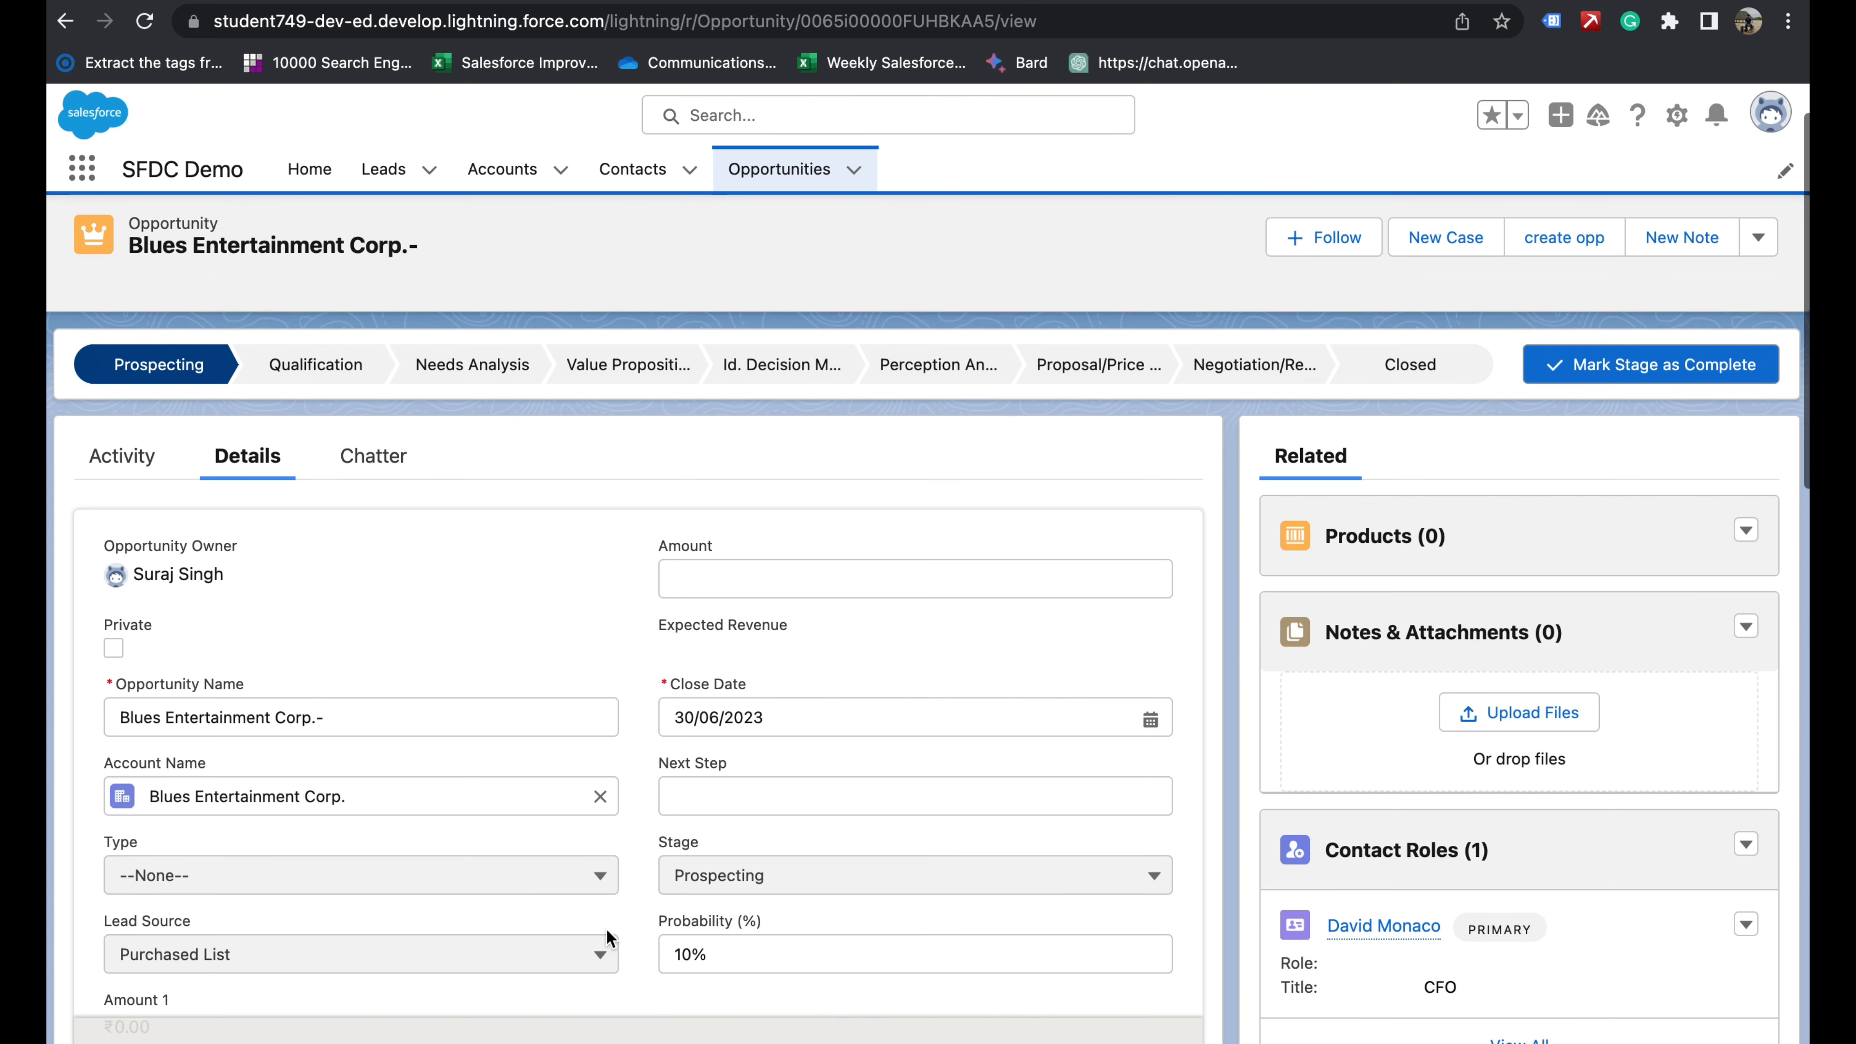
click(306, 964)
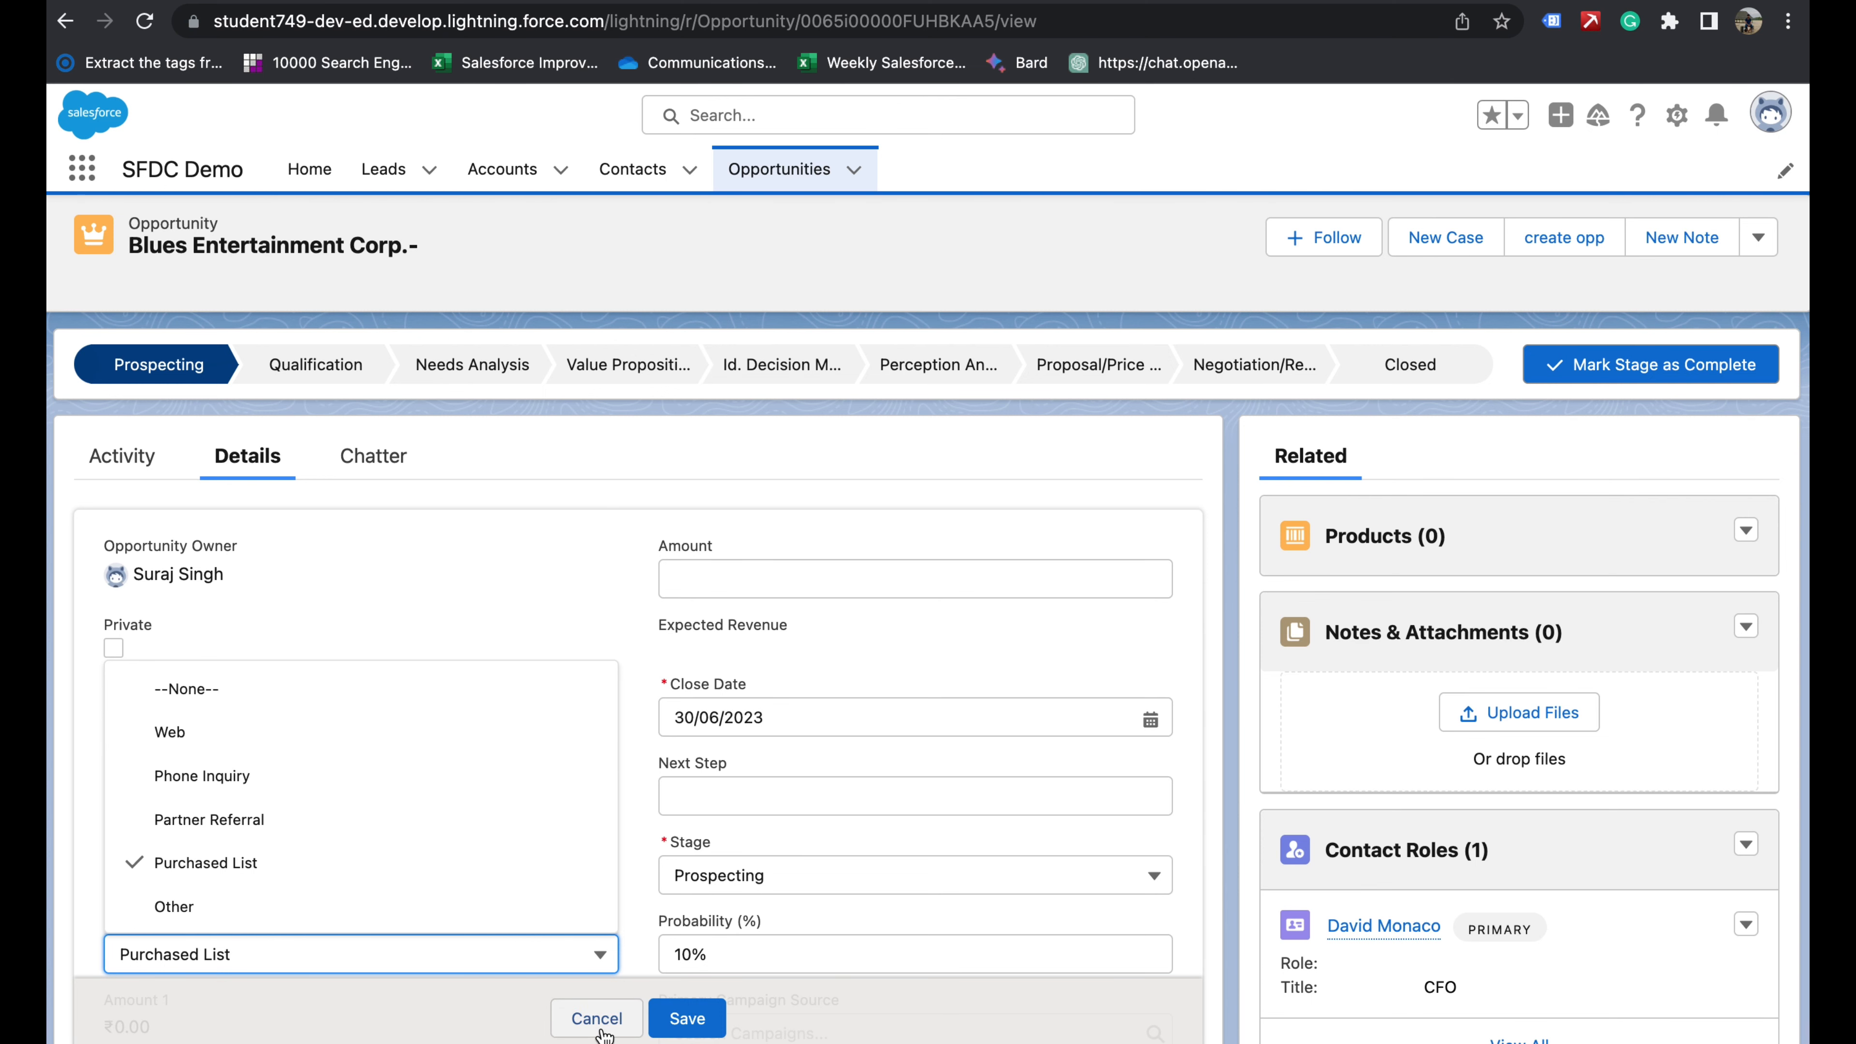
key(ctrl+Right)
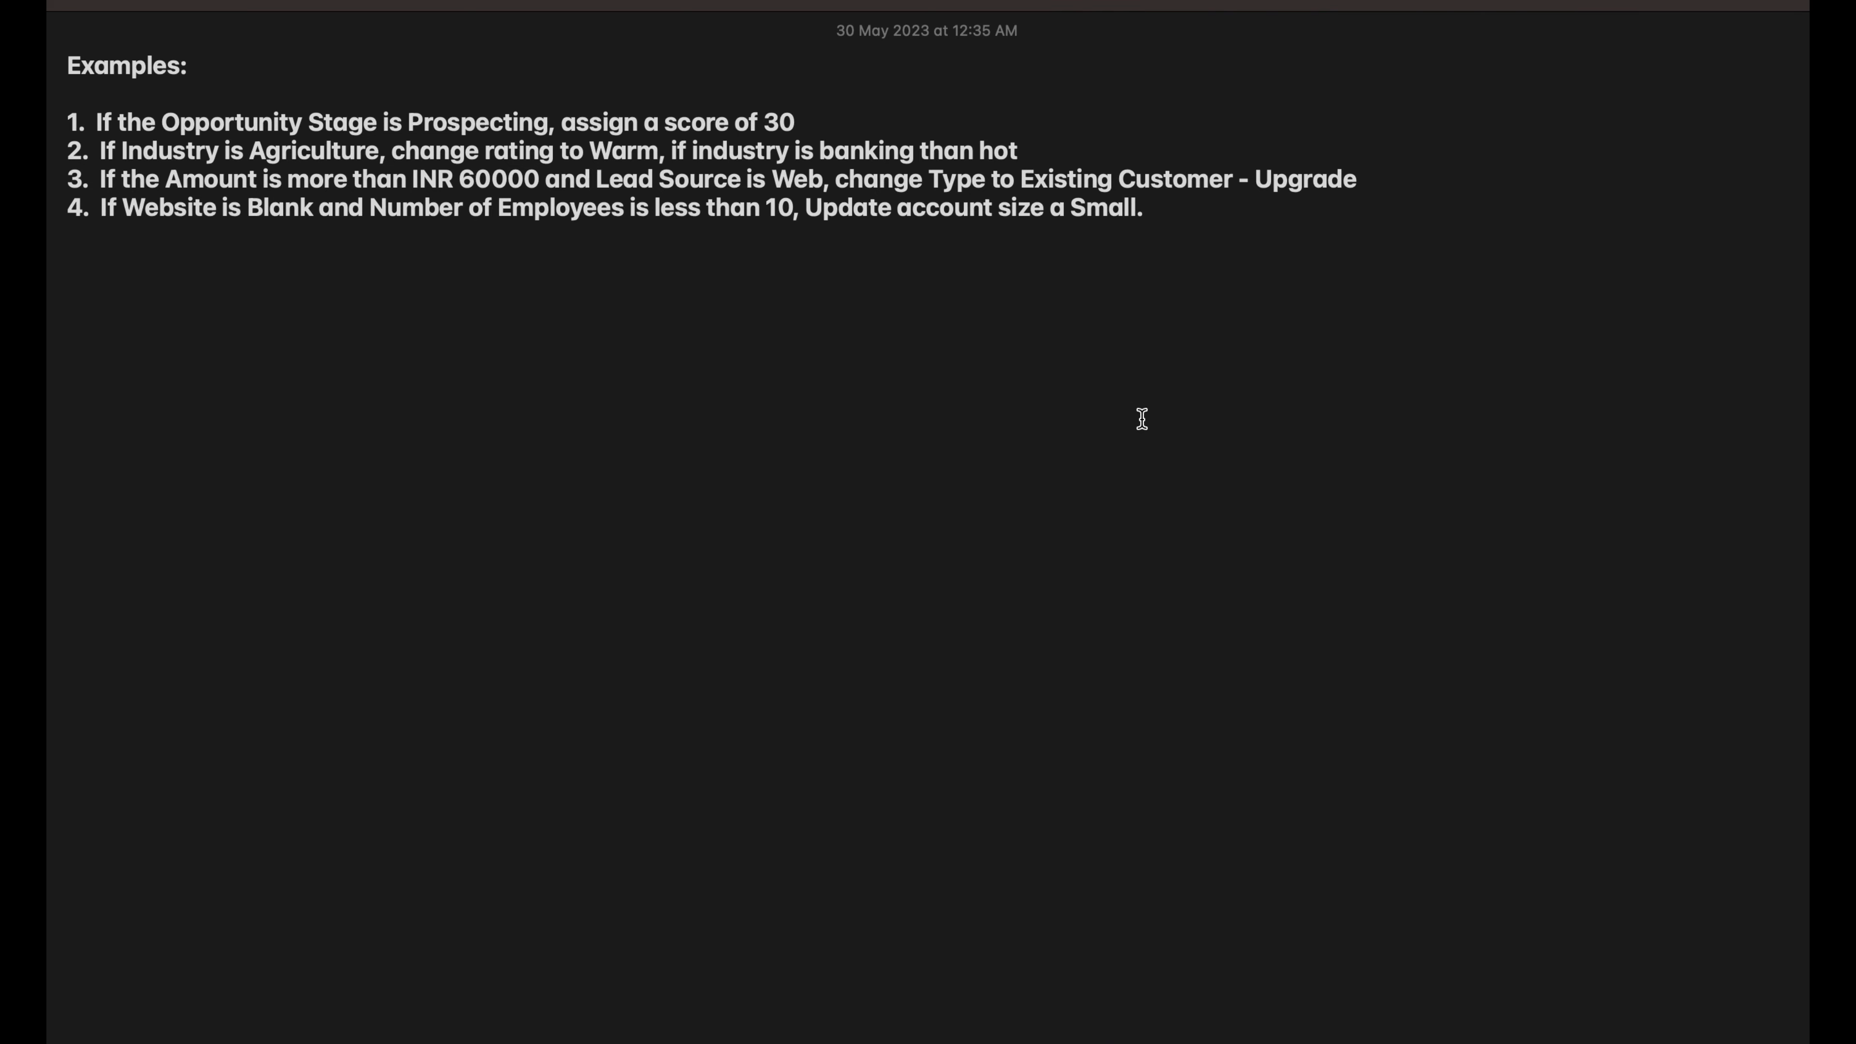
key(ctrl+Left)
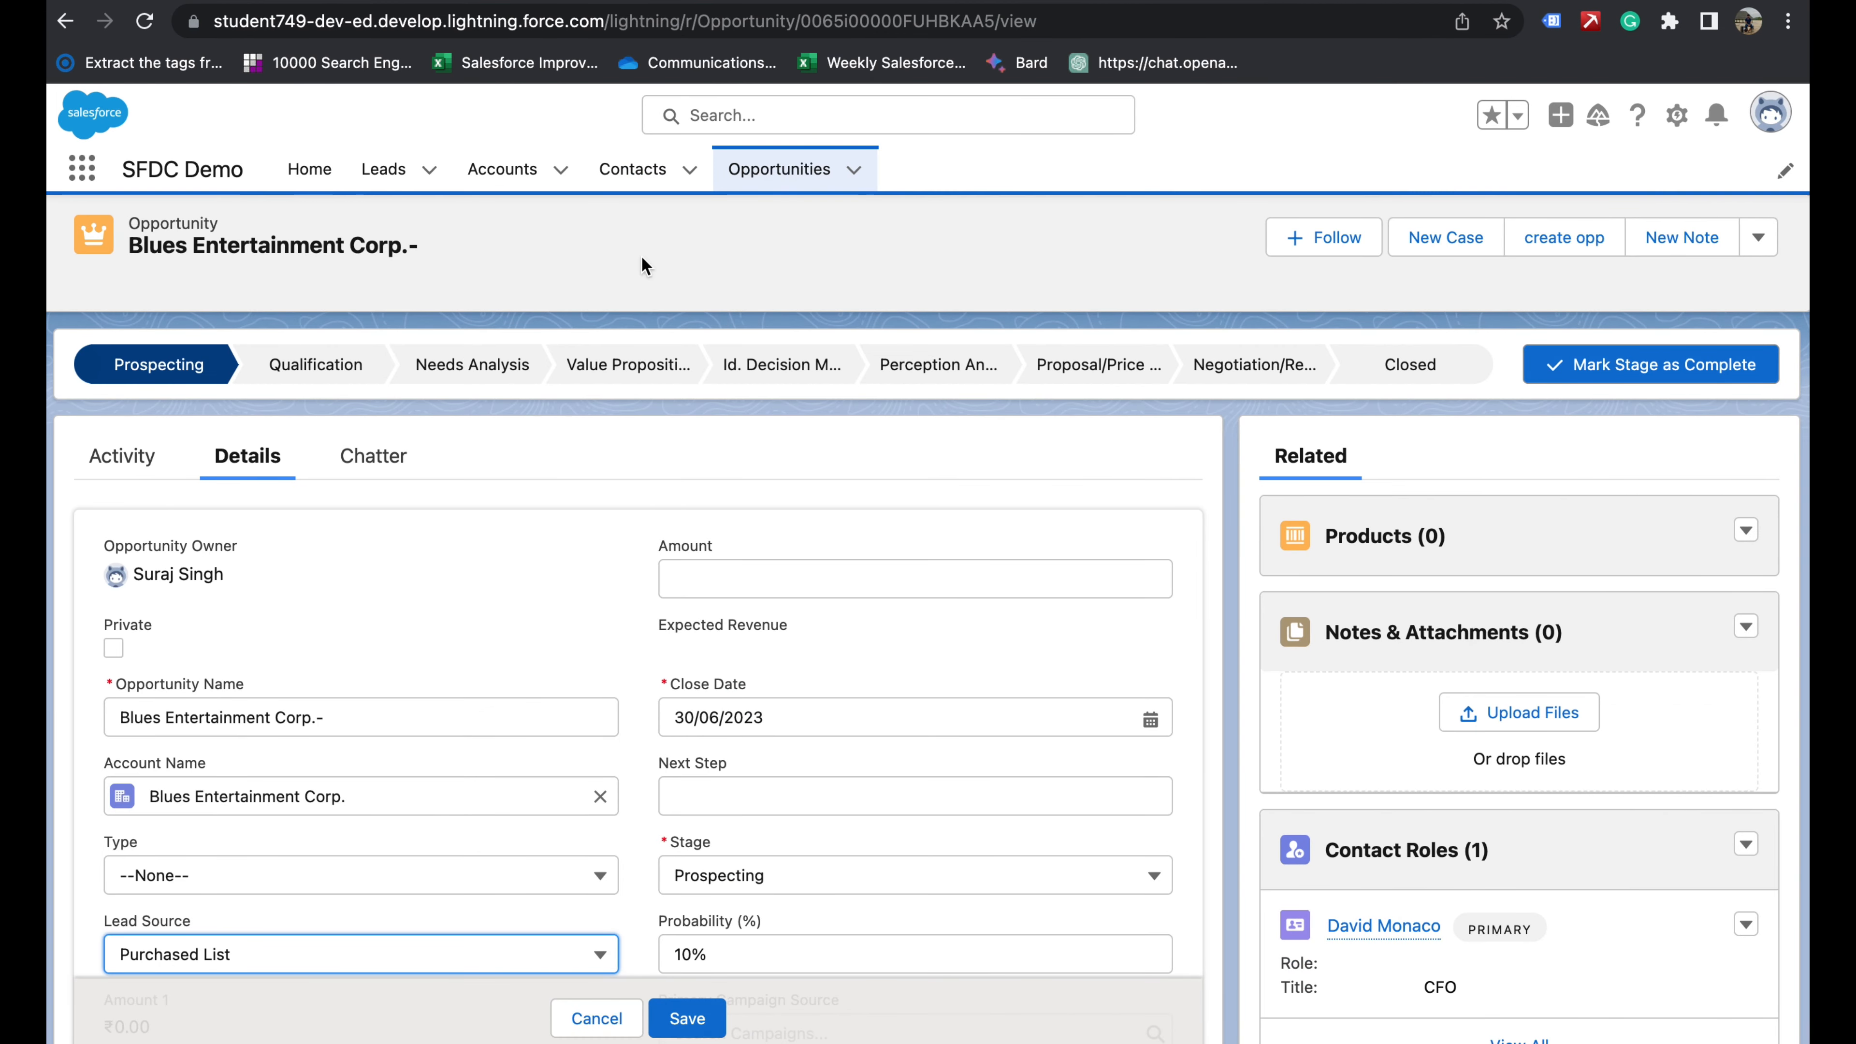
- Open the Opportunity object's Fields & Relationships in Setup and close the old Account setup page
click(1676, 117)
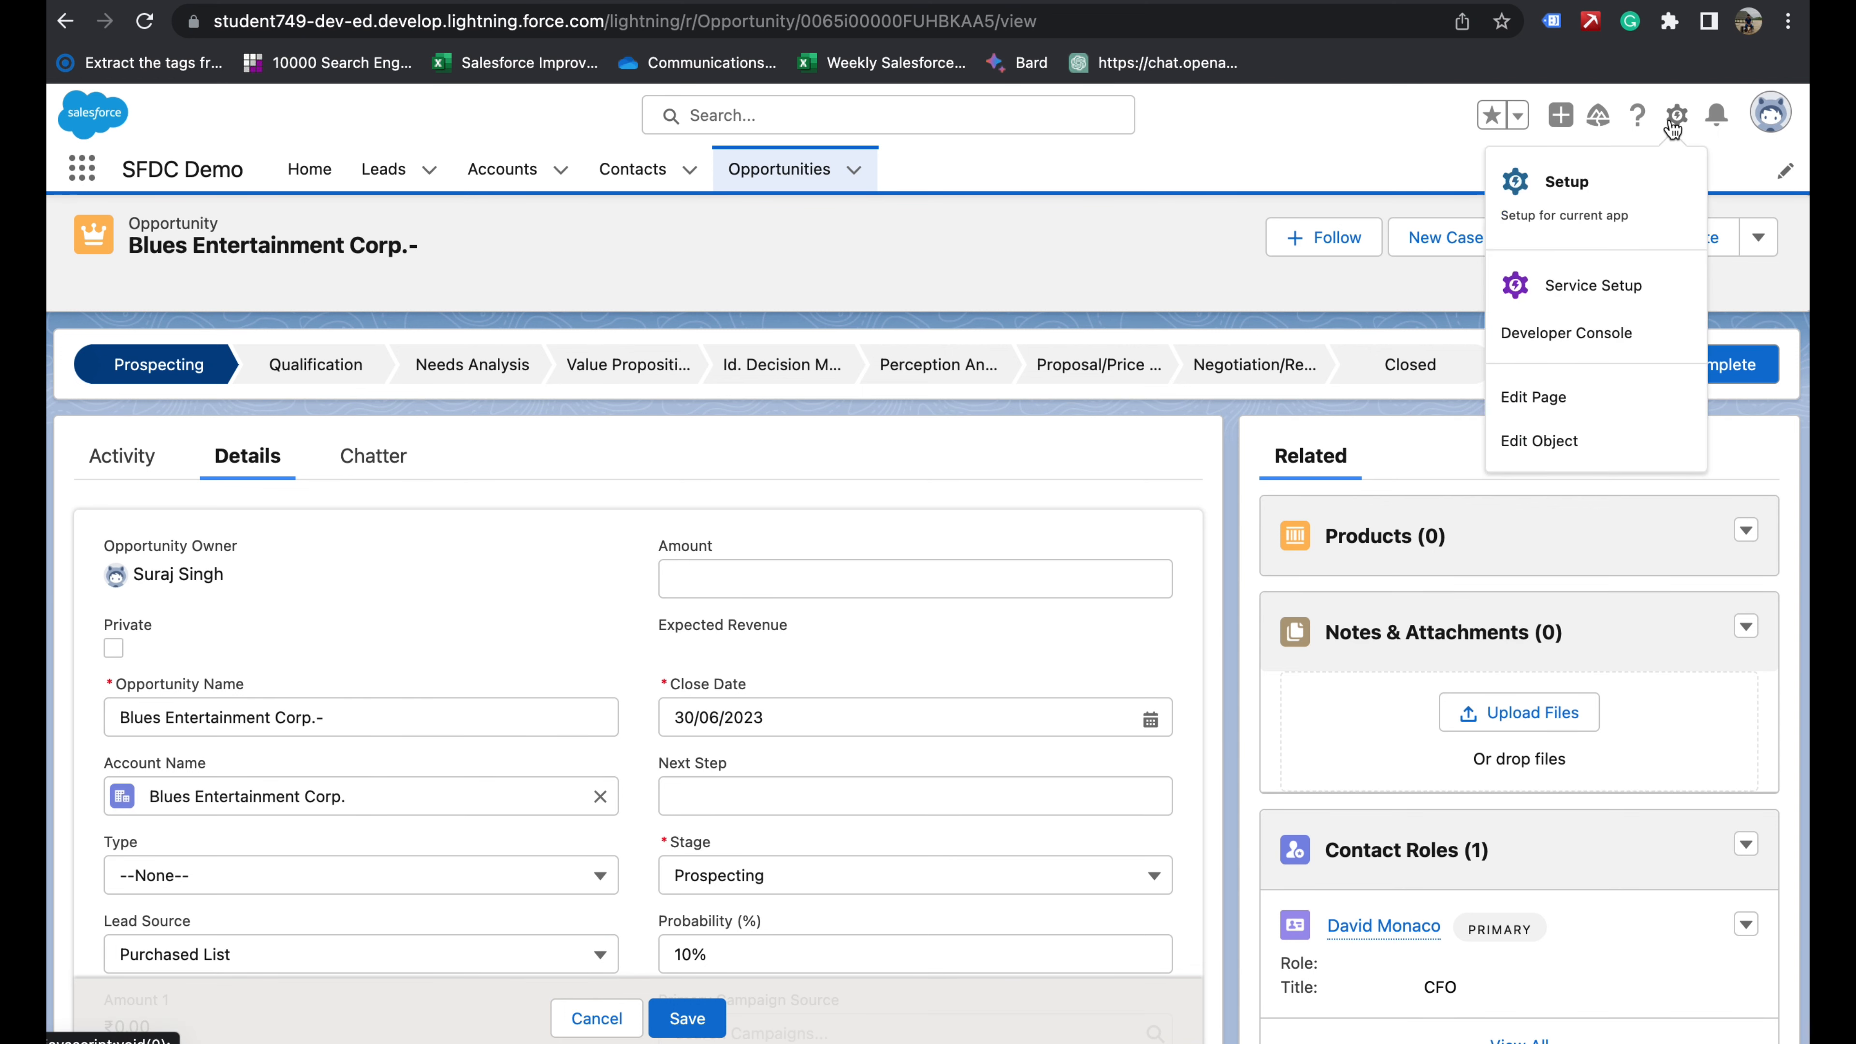
click(1528, 442)
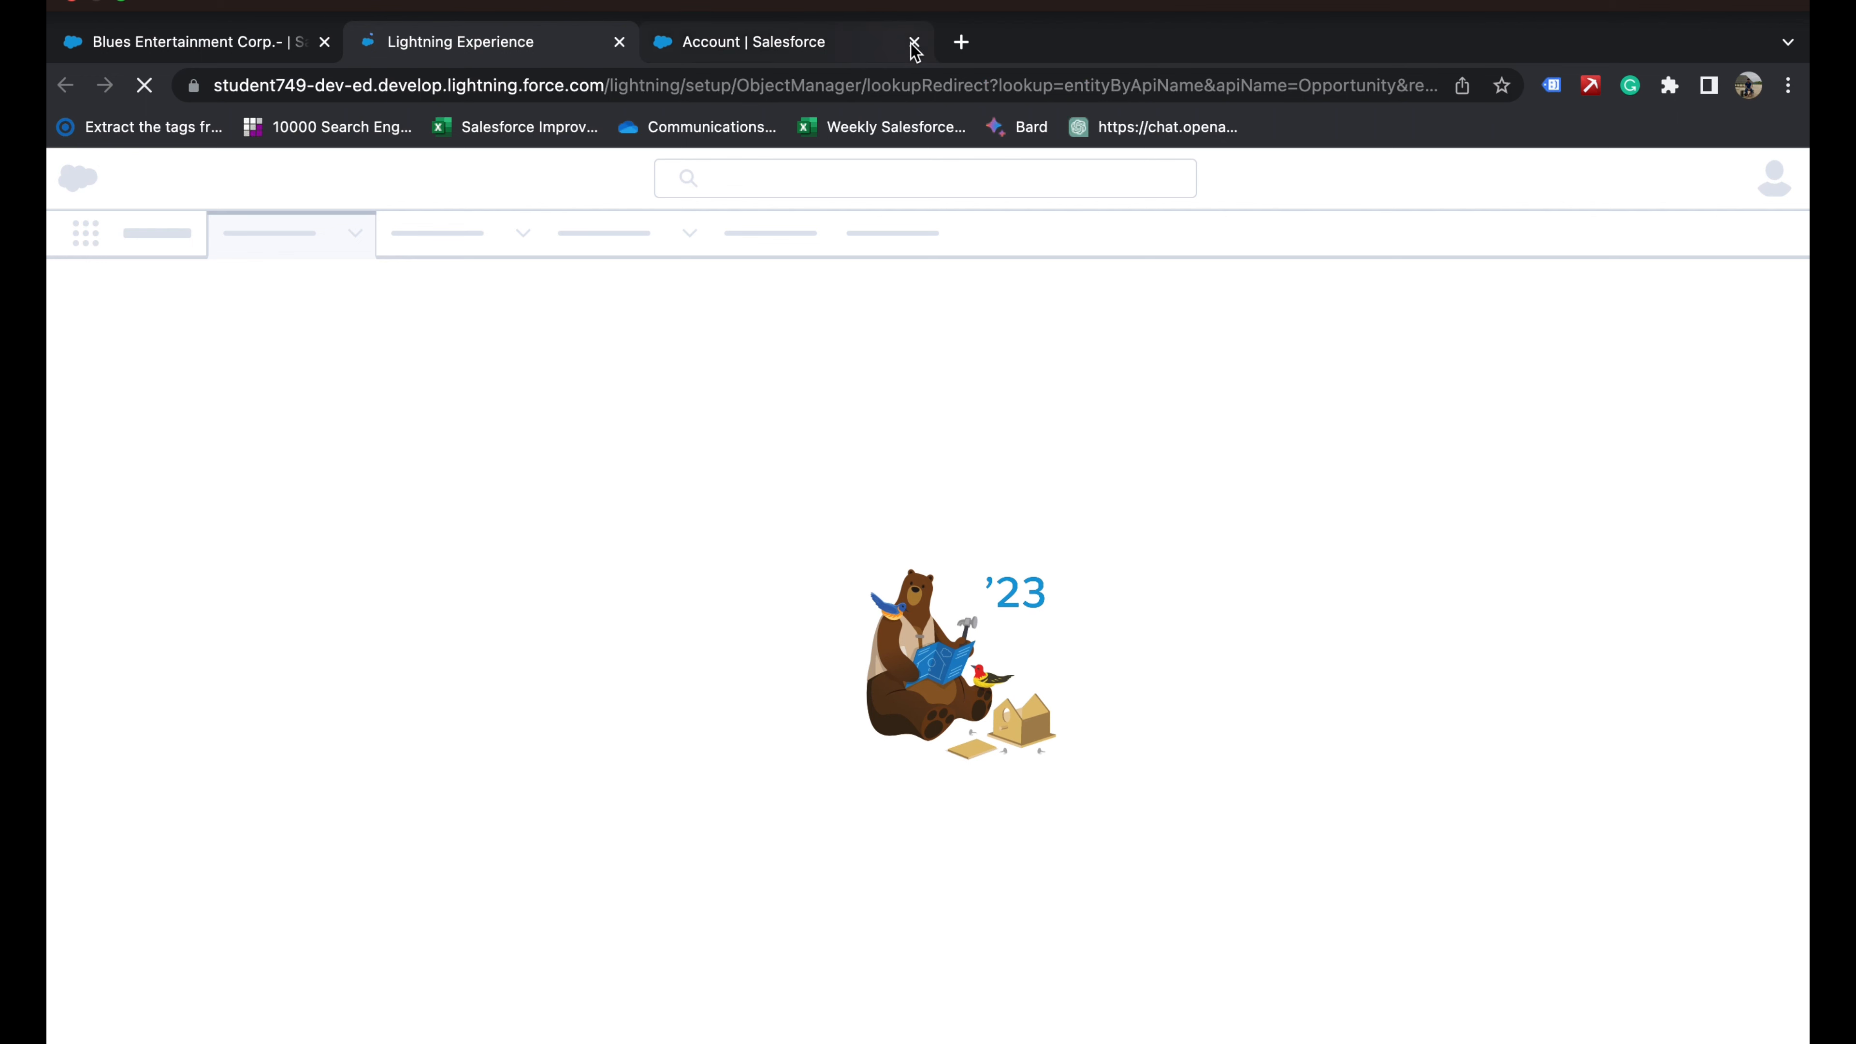
click(913, 42)
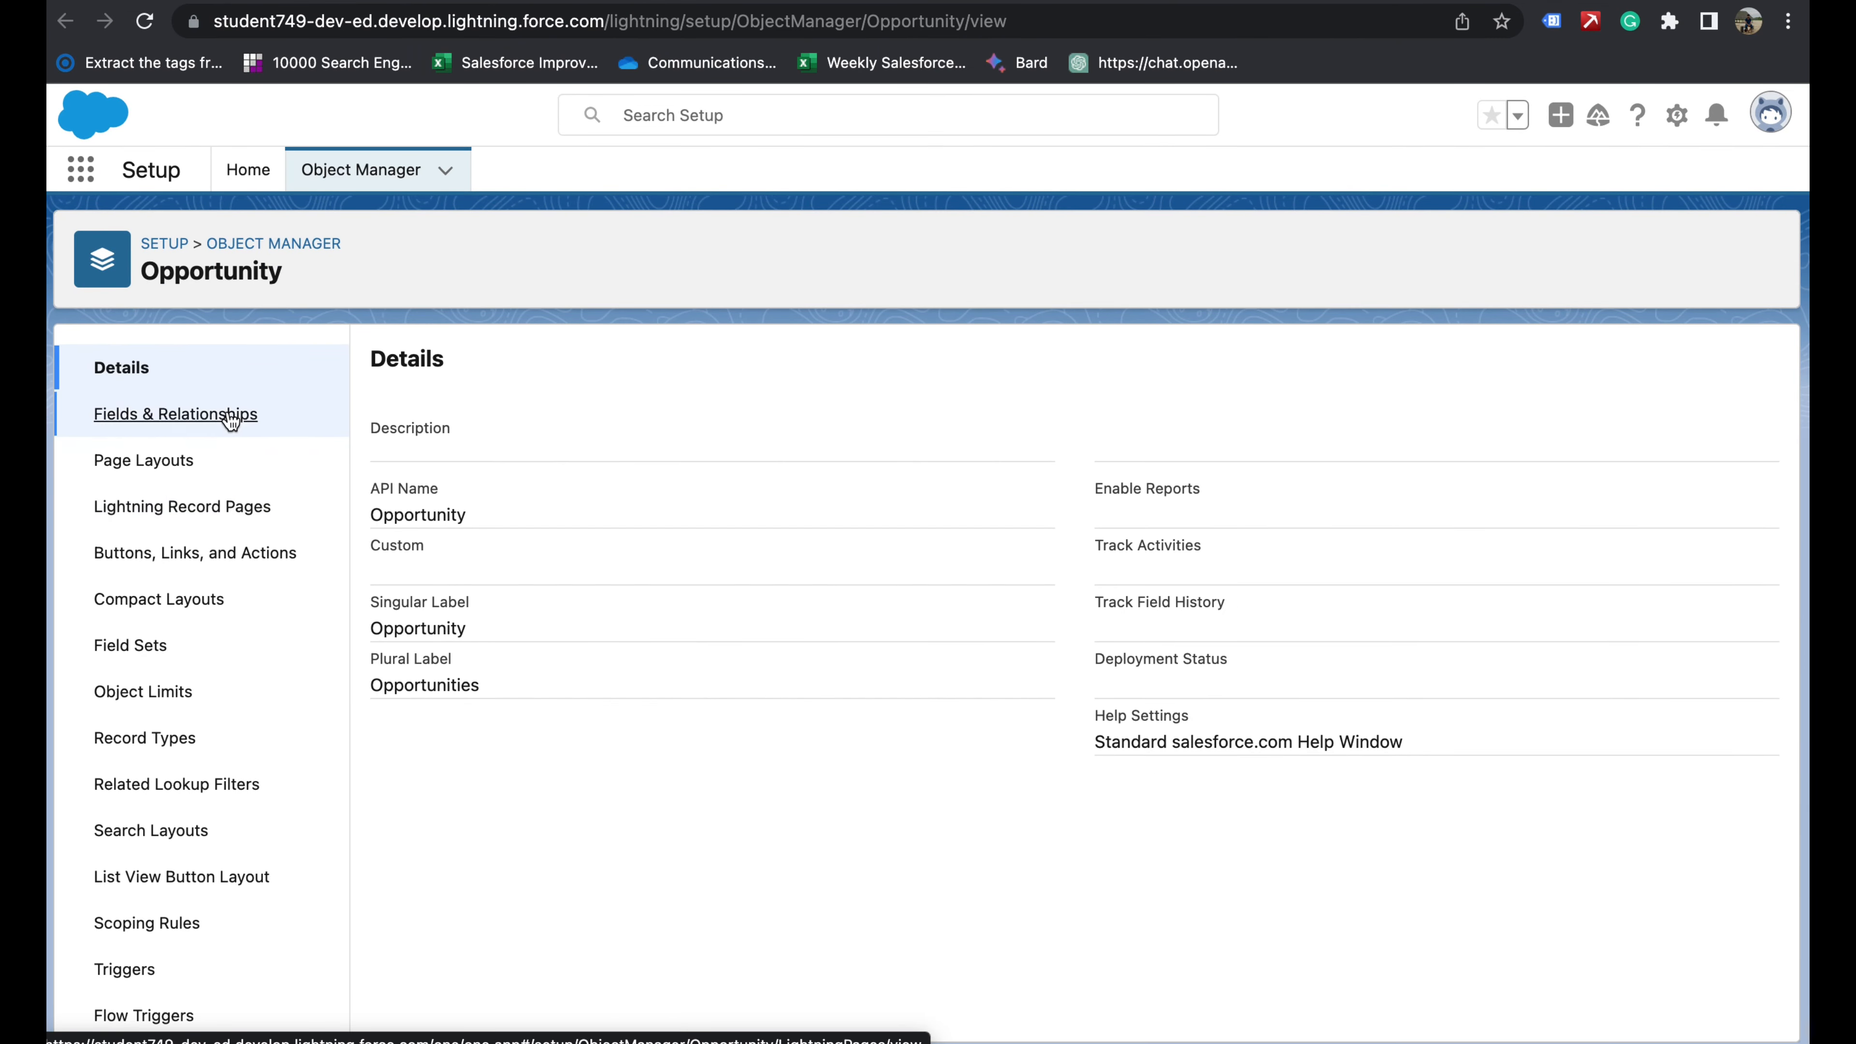
click(161, 478)
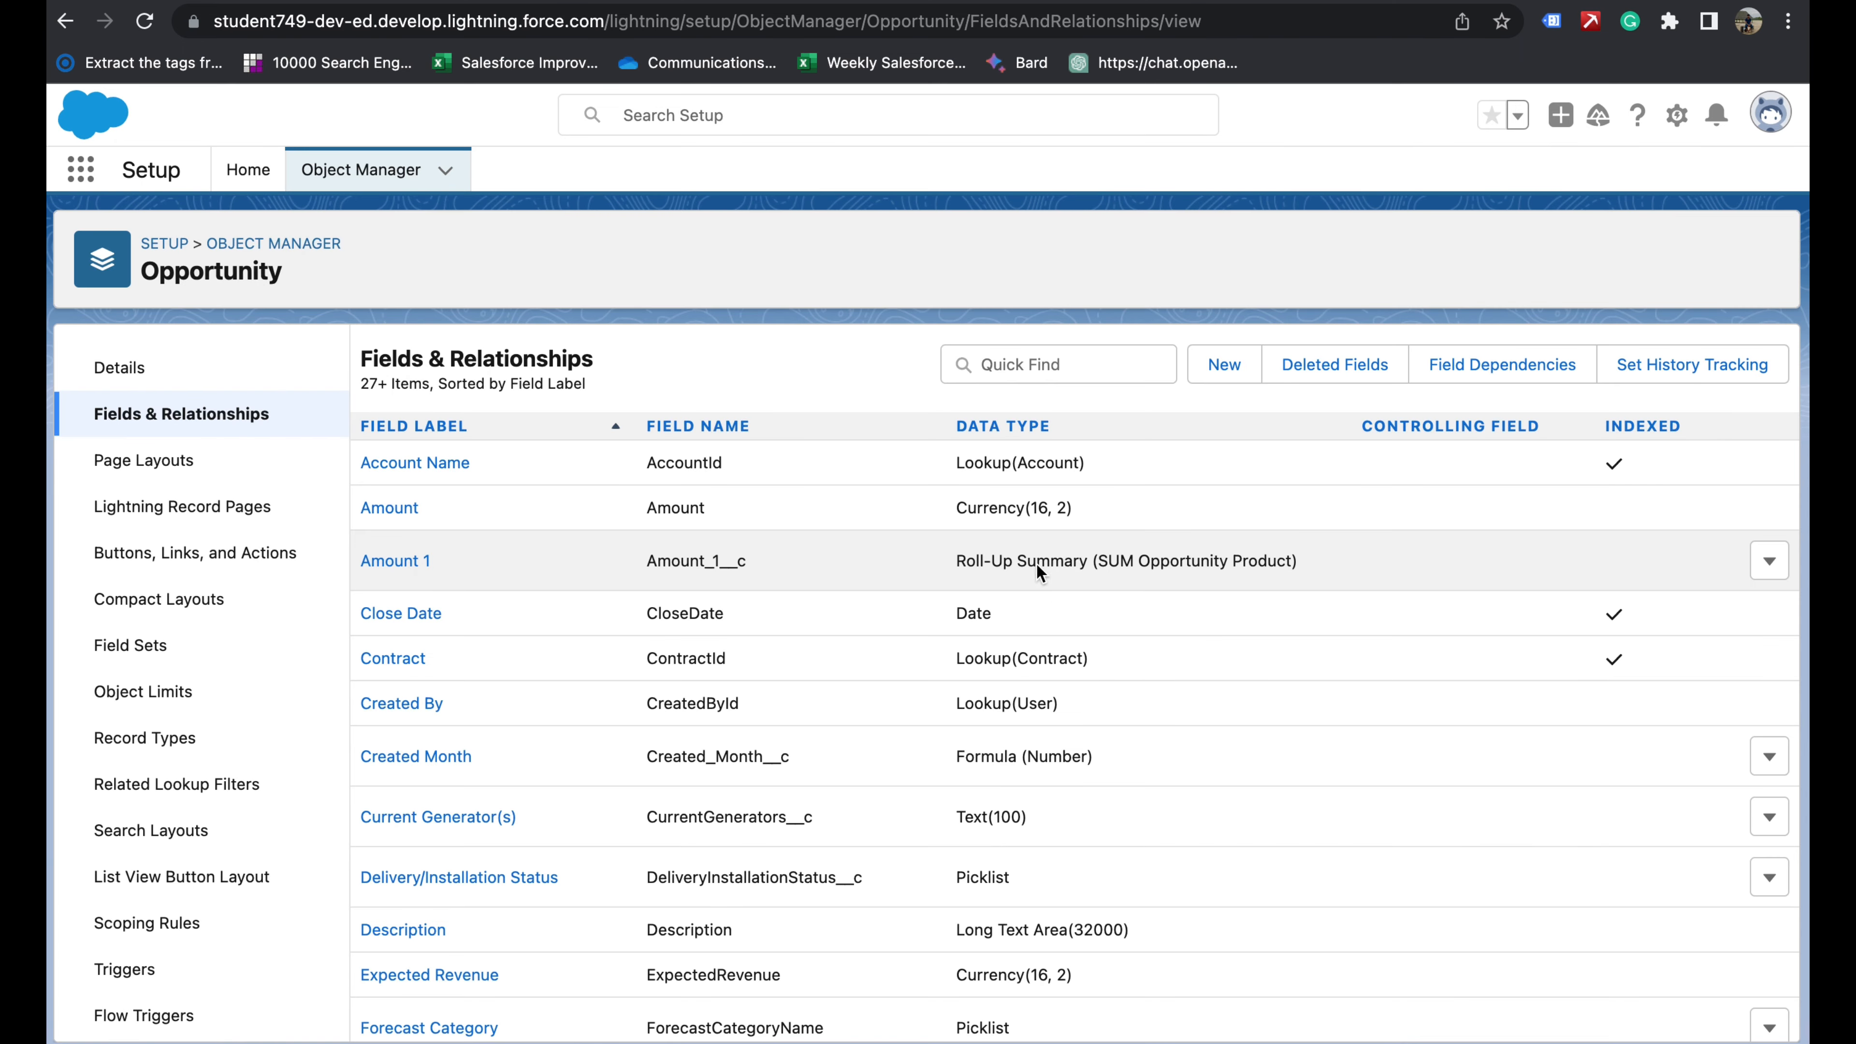
- Start a new custom field on Opportunity with the Formula data type and proceed to its output type
click(1215, 376)
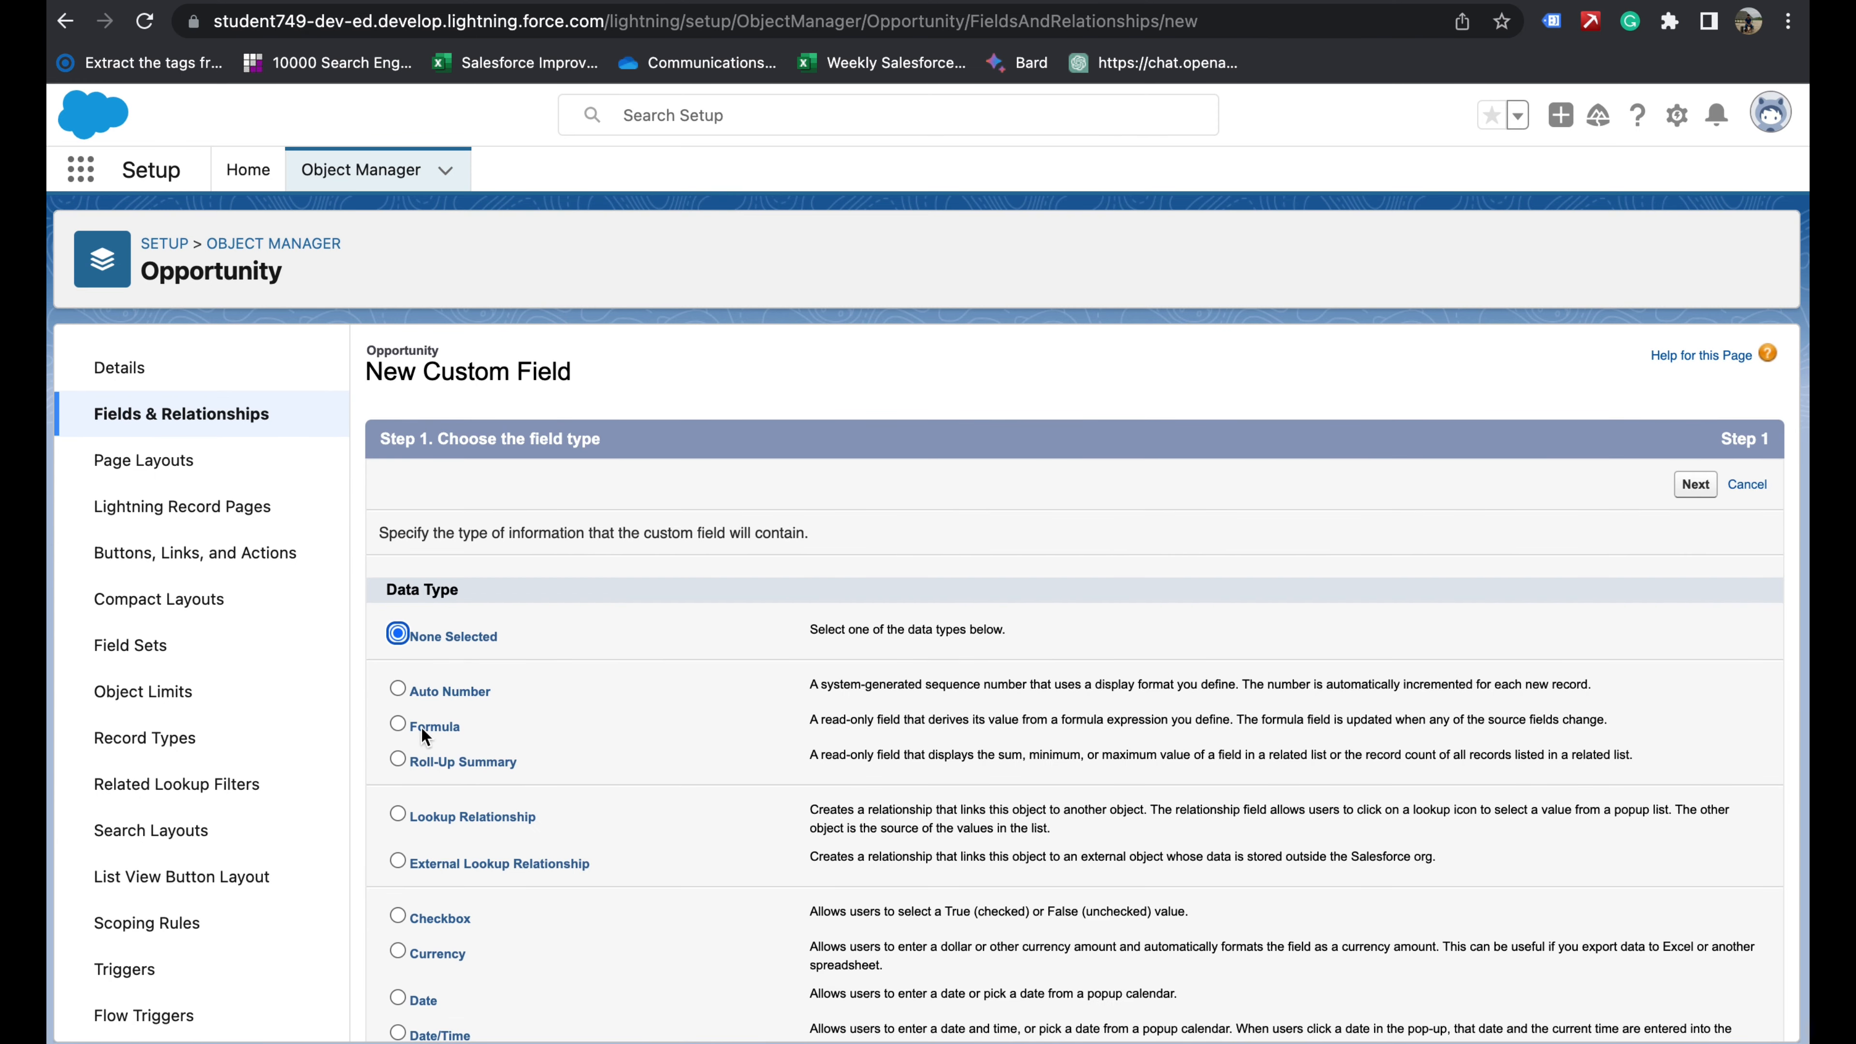
click(397, 724)
scroll(1311, 544, down, 3)
key(ctrl+Up)
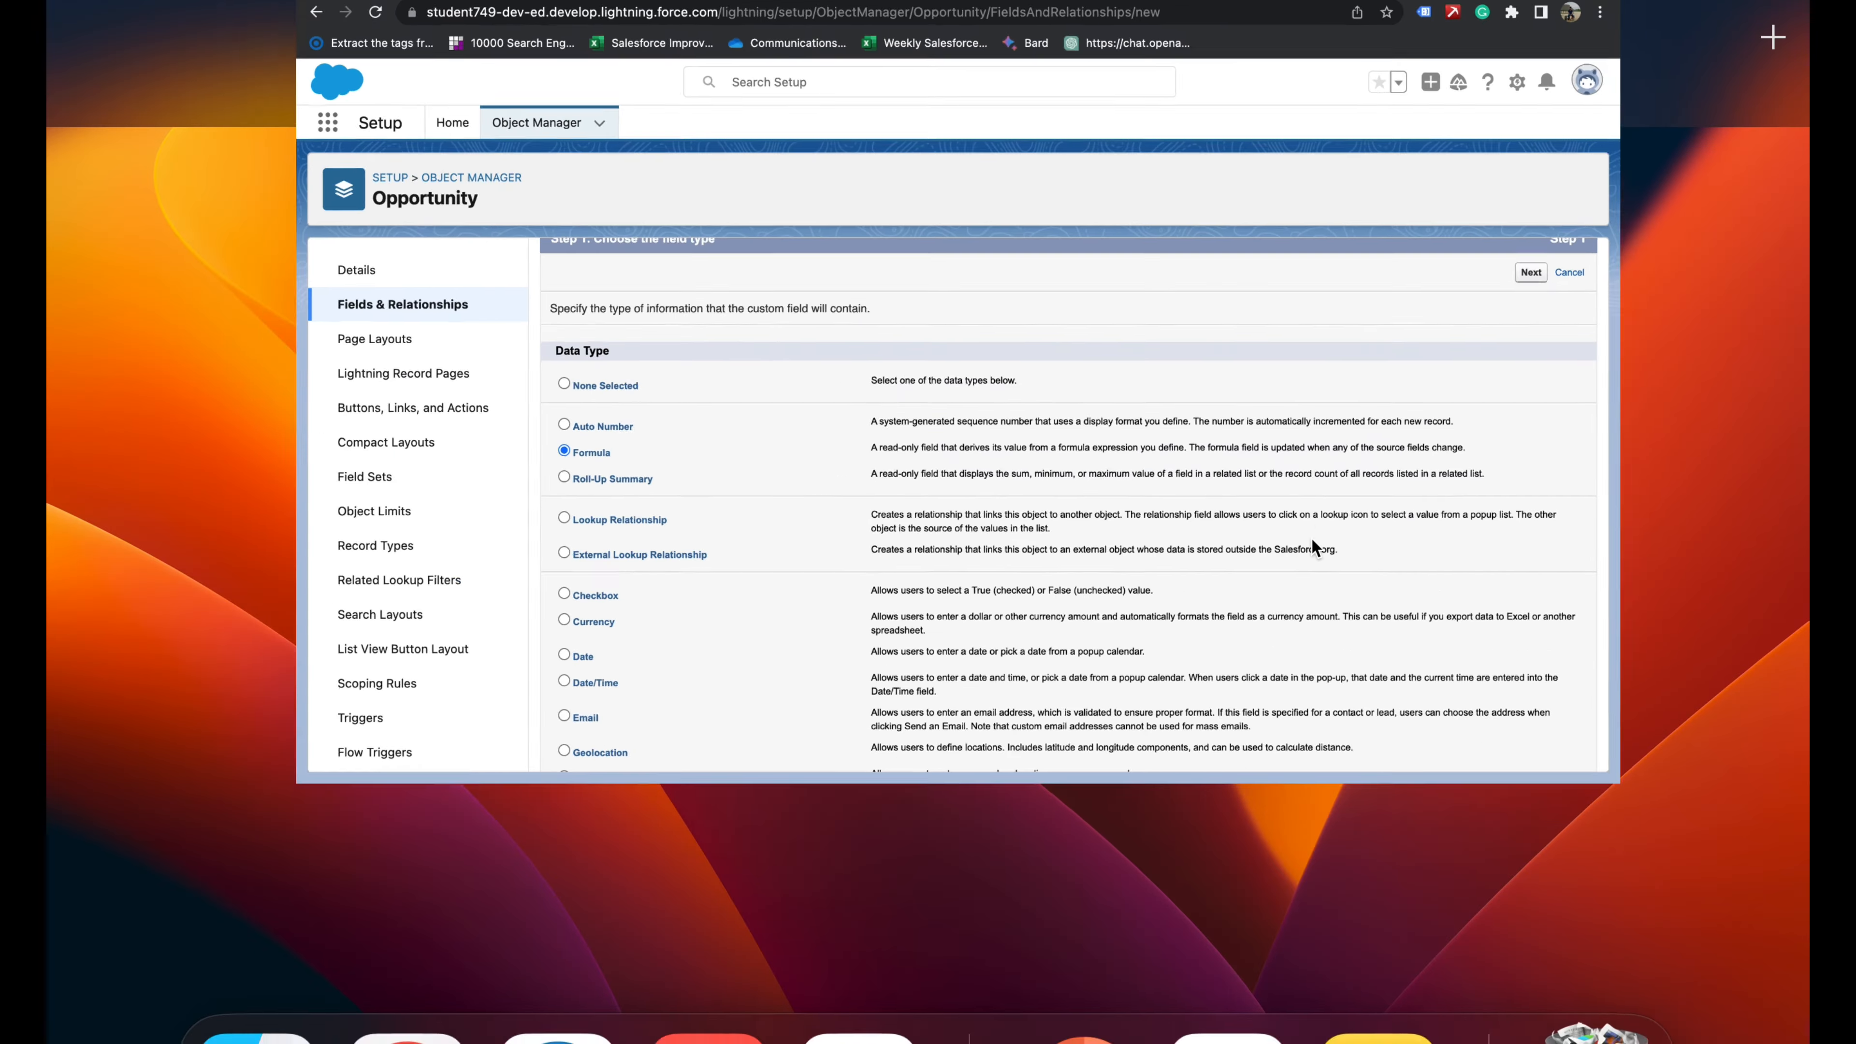
click(1054, 36)
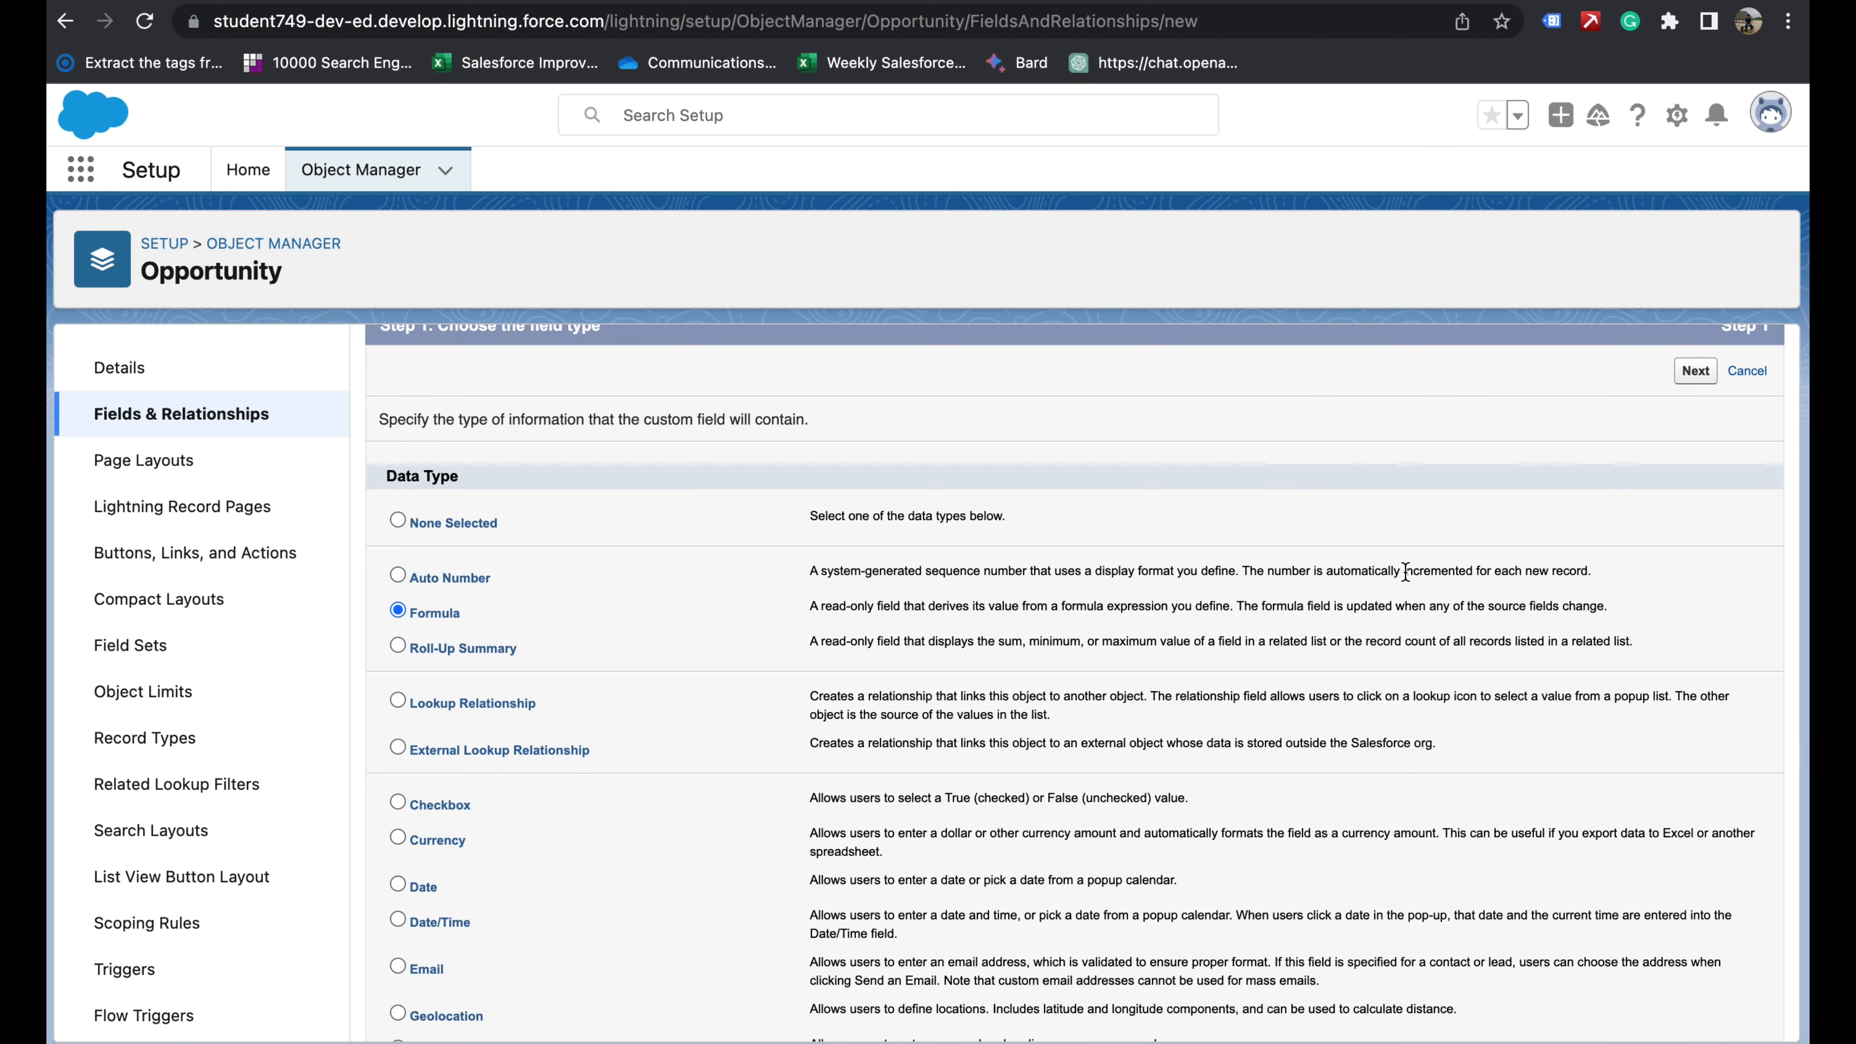
scroll(1436, 804, down, 5)
scroll(1436, 804, down, 3)
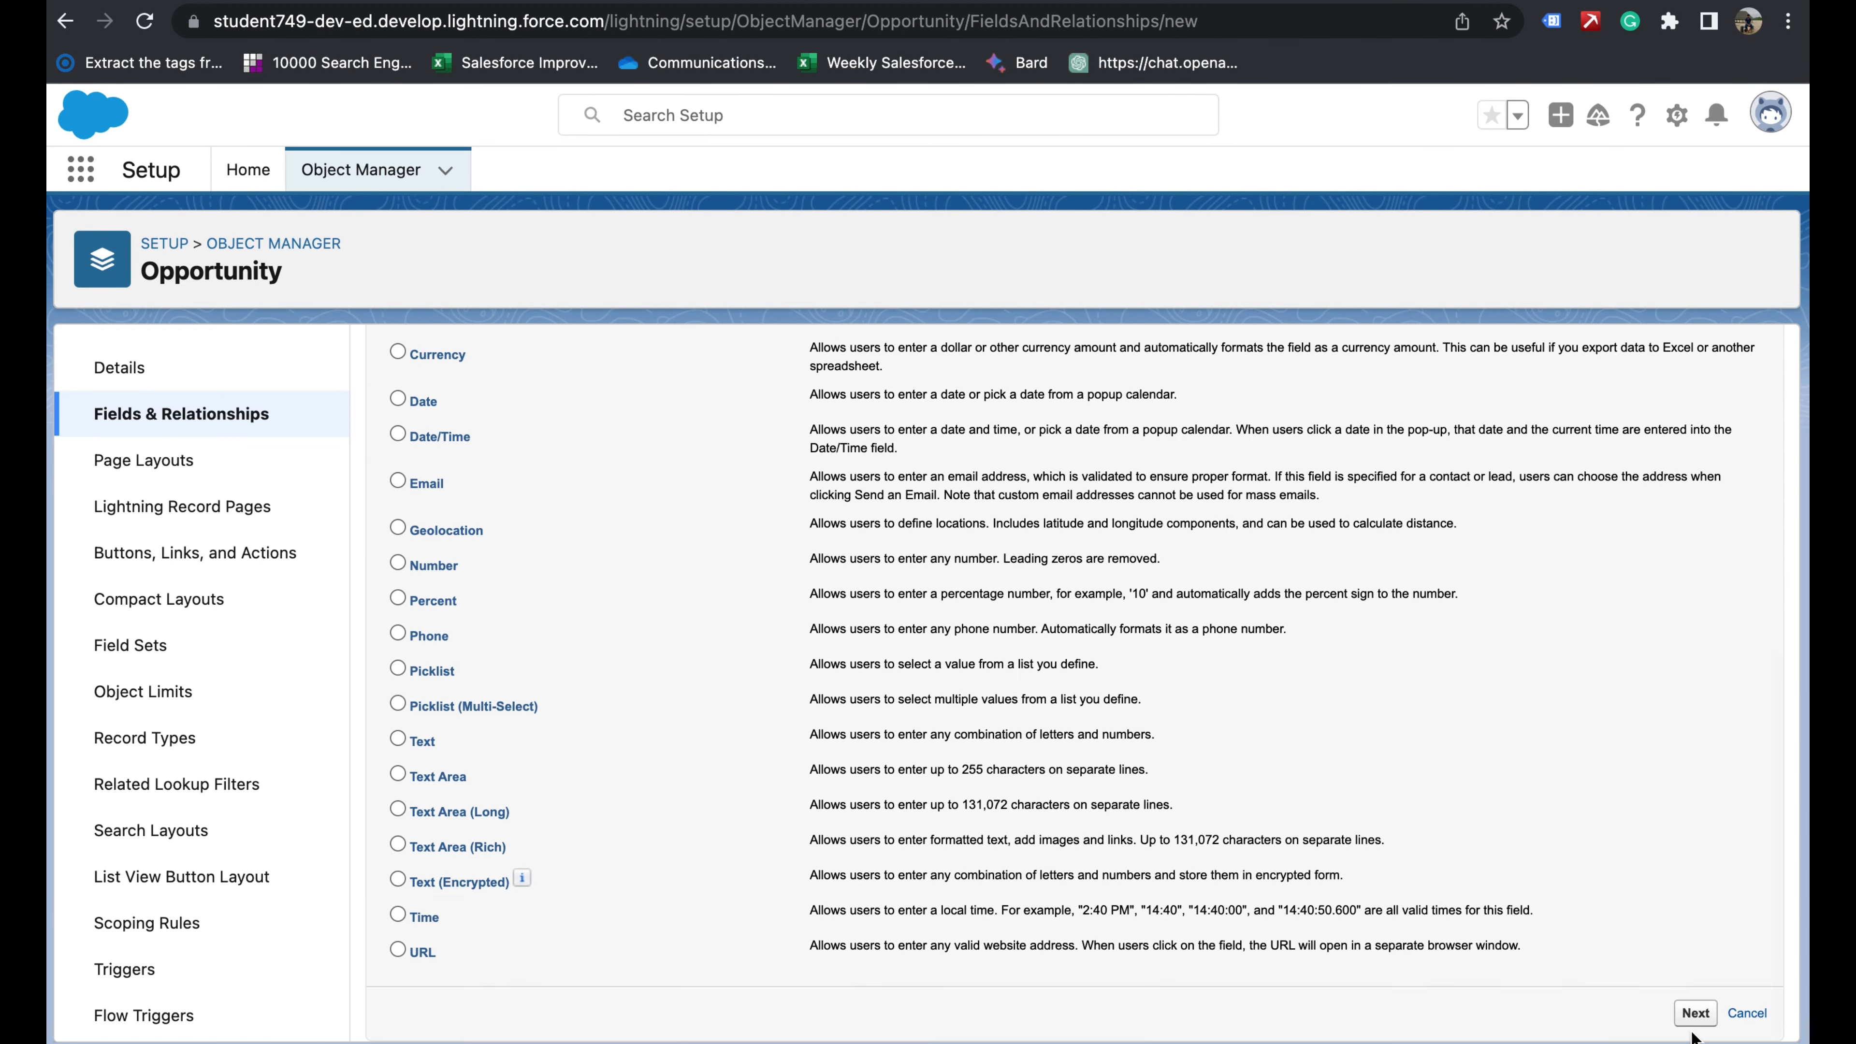
scroll(1004, 735, up, 5)
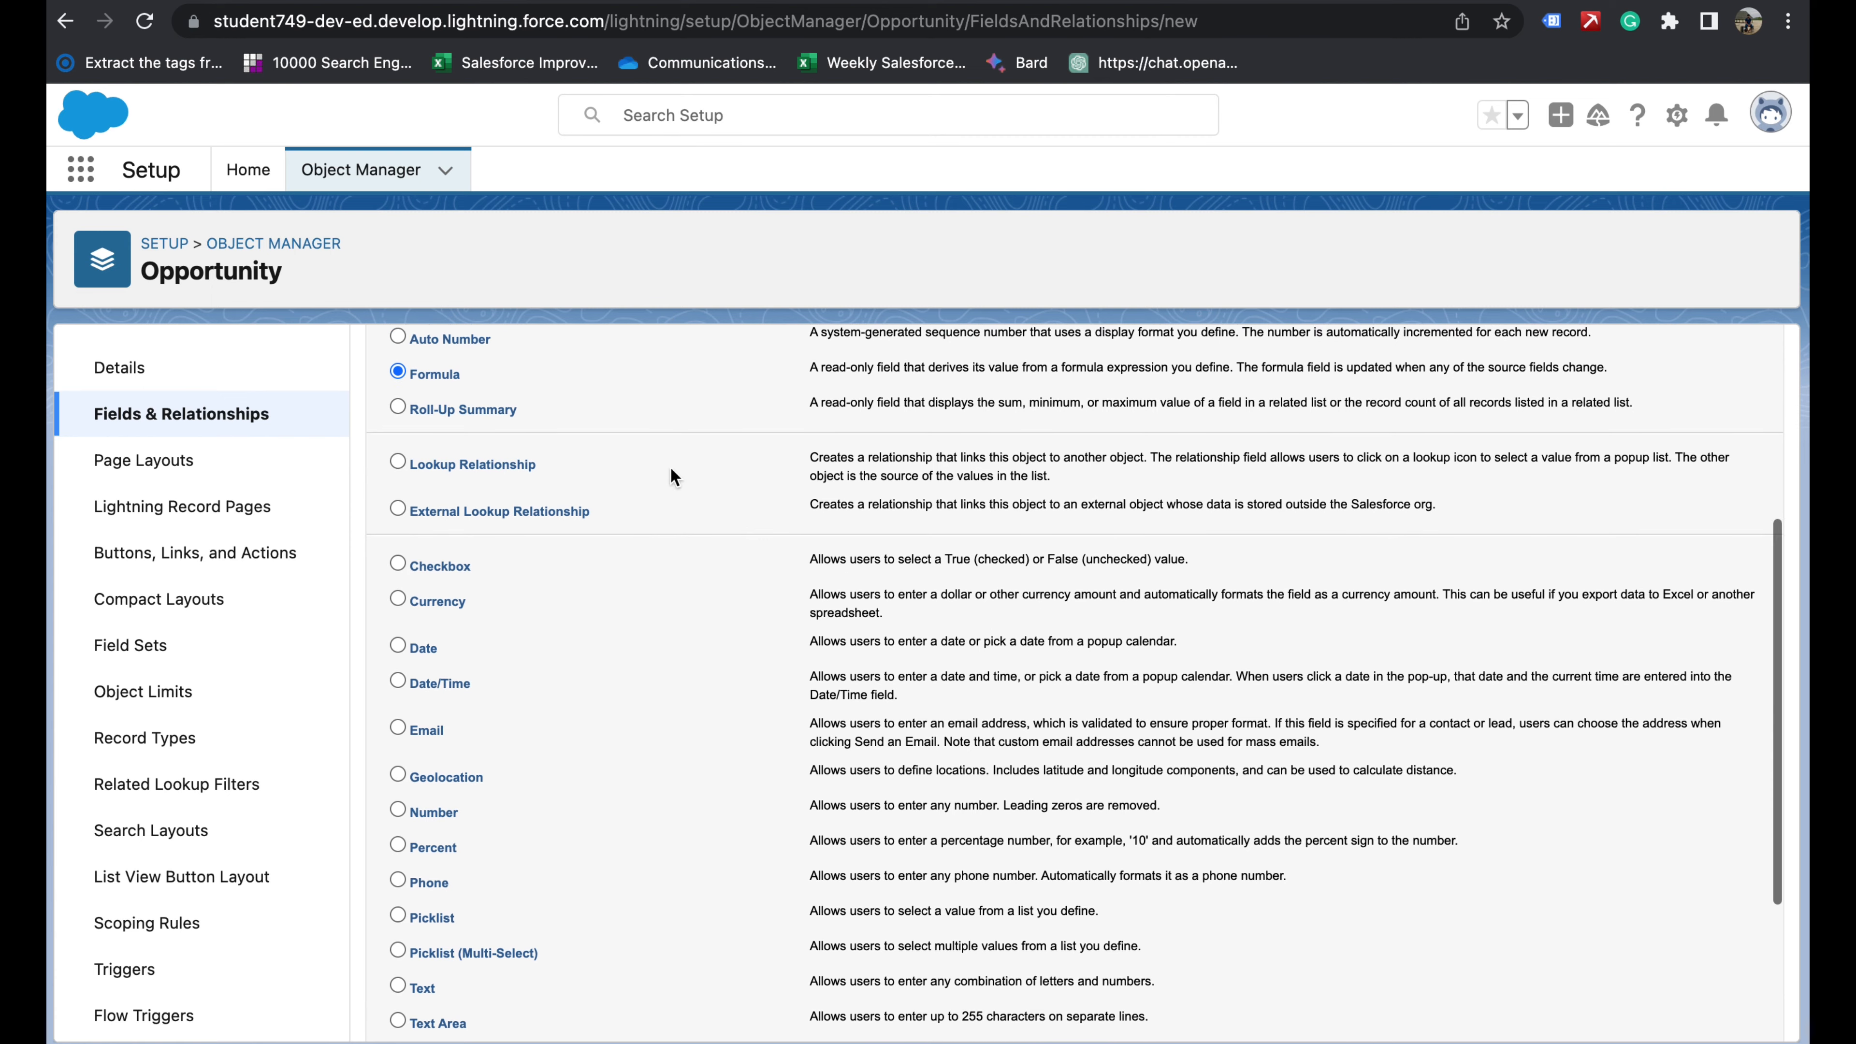
scroll(1388, 878, down, 6)
click(1689, 1012)
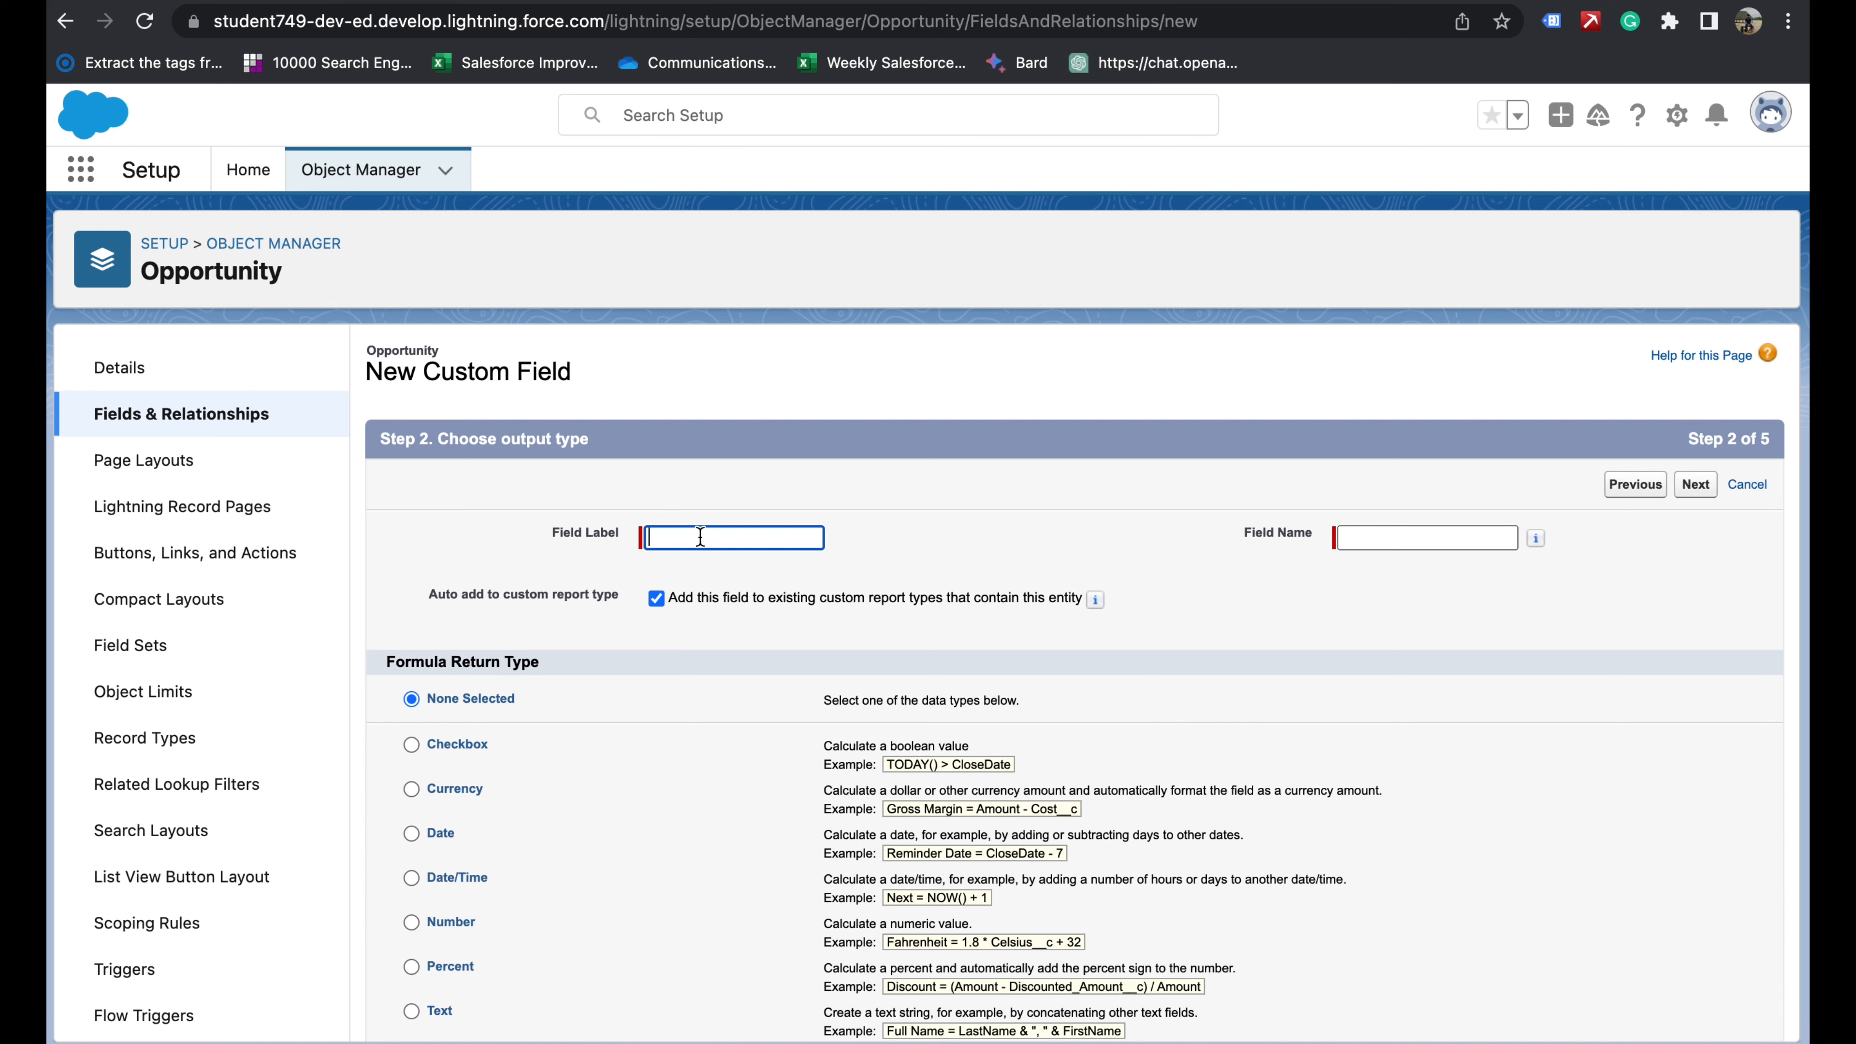
- Label the field Oppty type2, choose Text as the formula return type and proceed to the formula editor
text(Oppty type2)
scroll(544, 829, down, 3)
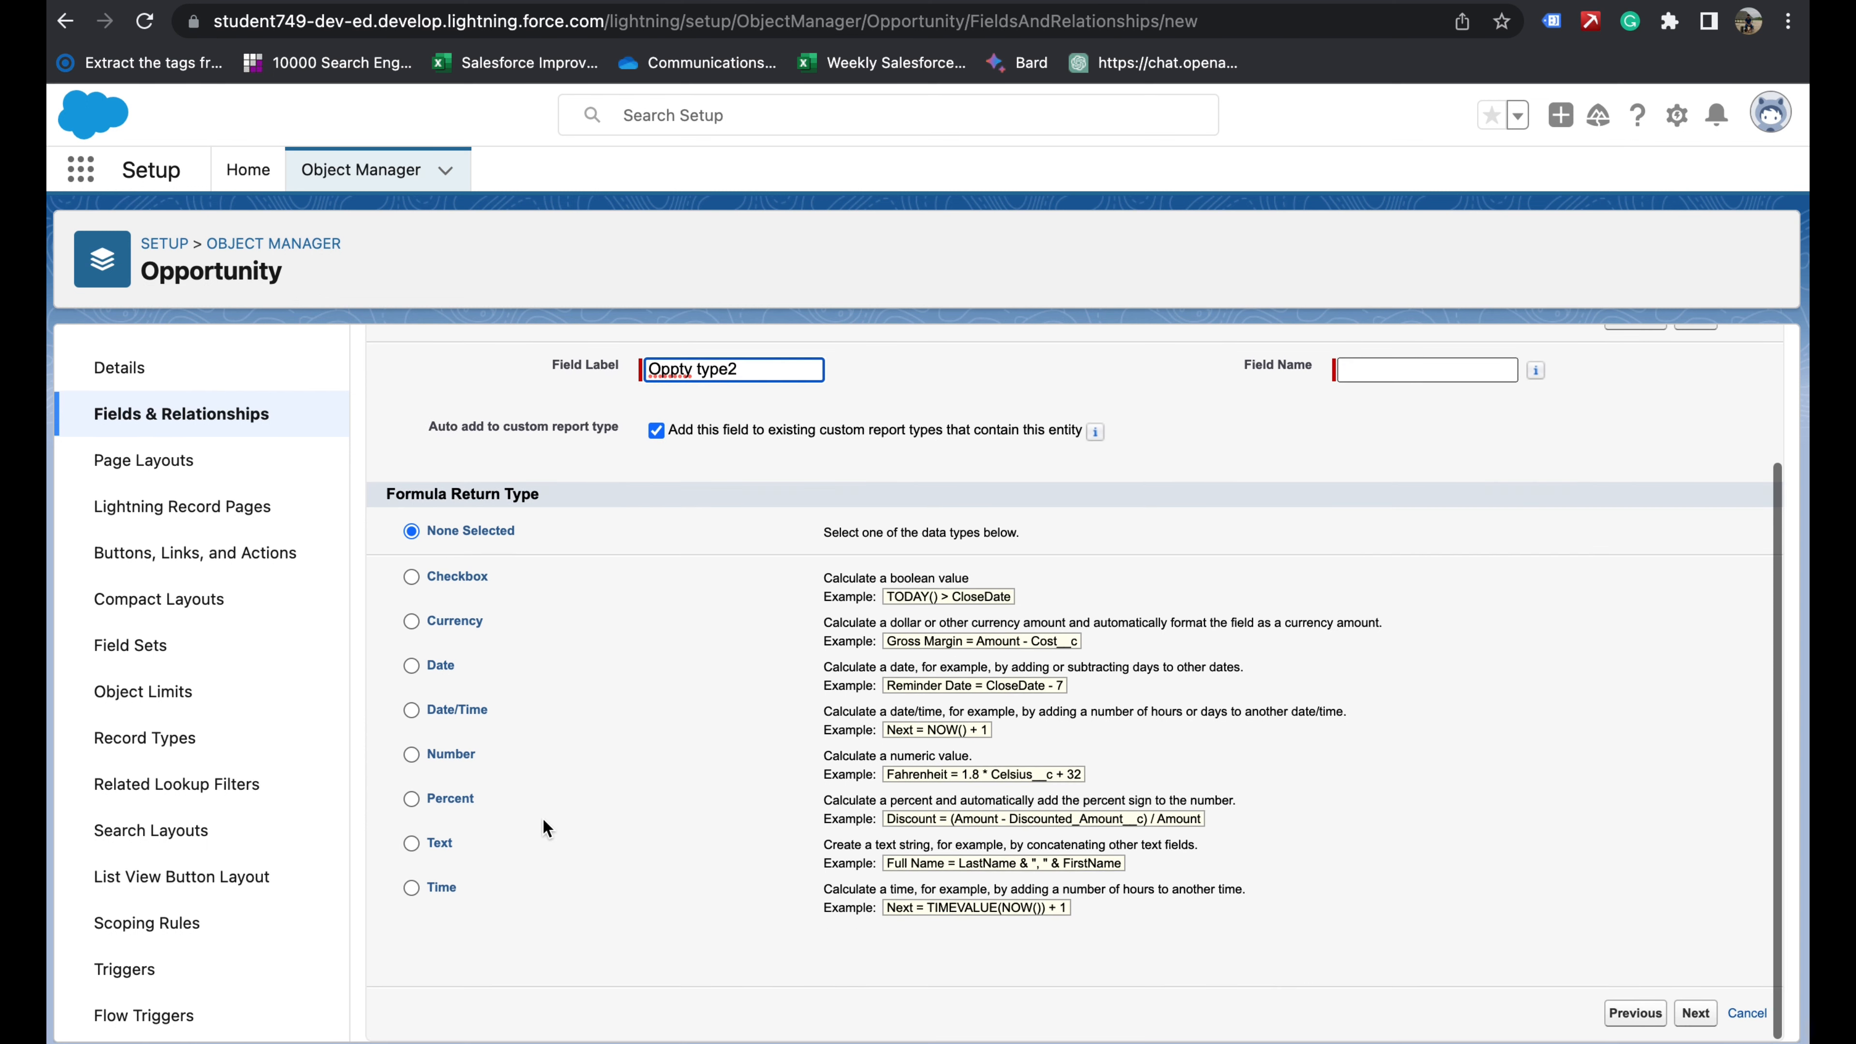
click(411, 844)
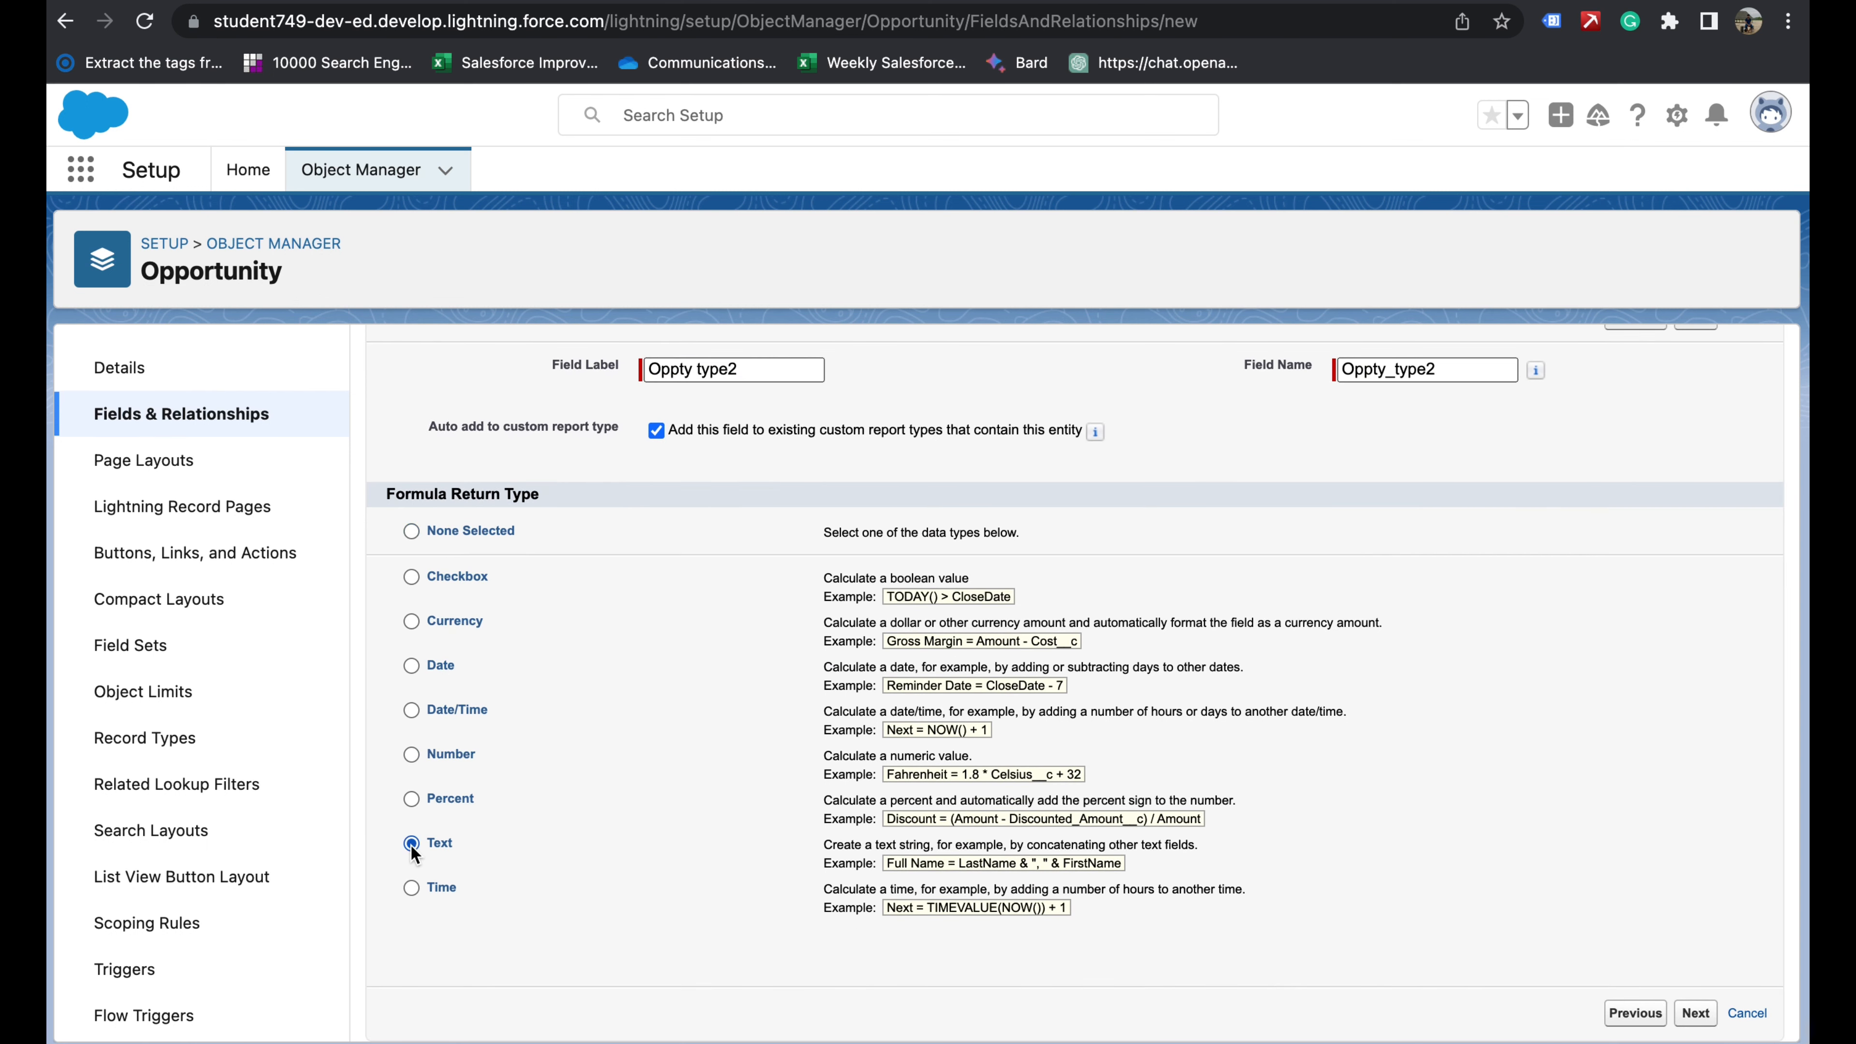
click(1698, 1017)
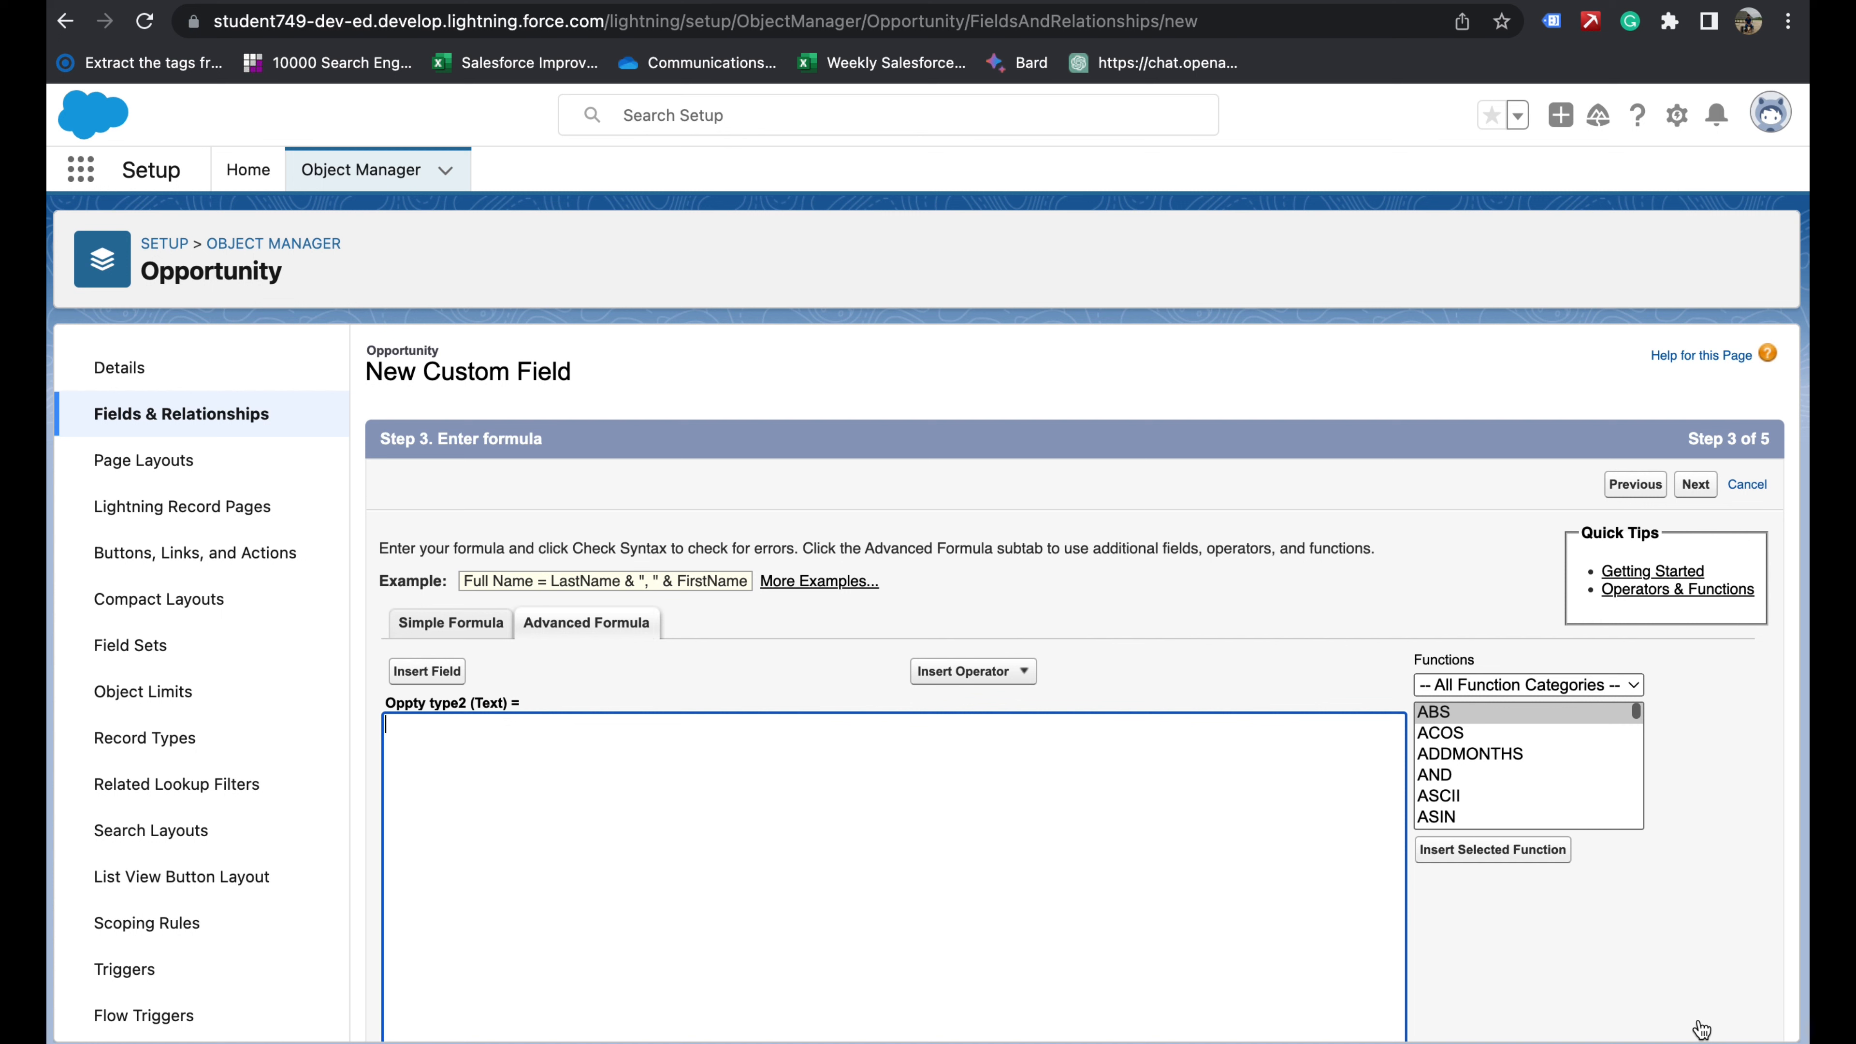
- Paste the Amount and Lead Source condition from the third example into the formula editor as reference text, adding blank lines below it
text(If the Amount is more than INR 60000 and Lead Source is Word of mouth, change Type to Existing Customer - Upgrade)
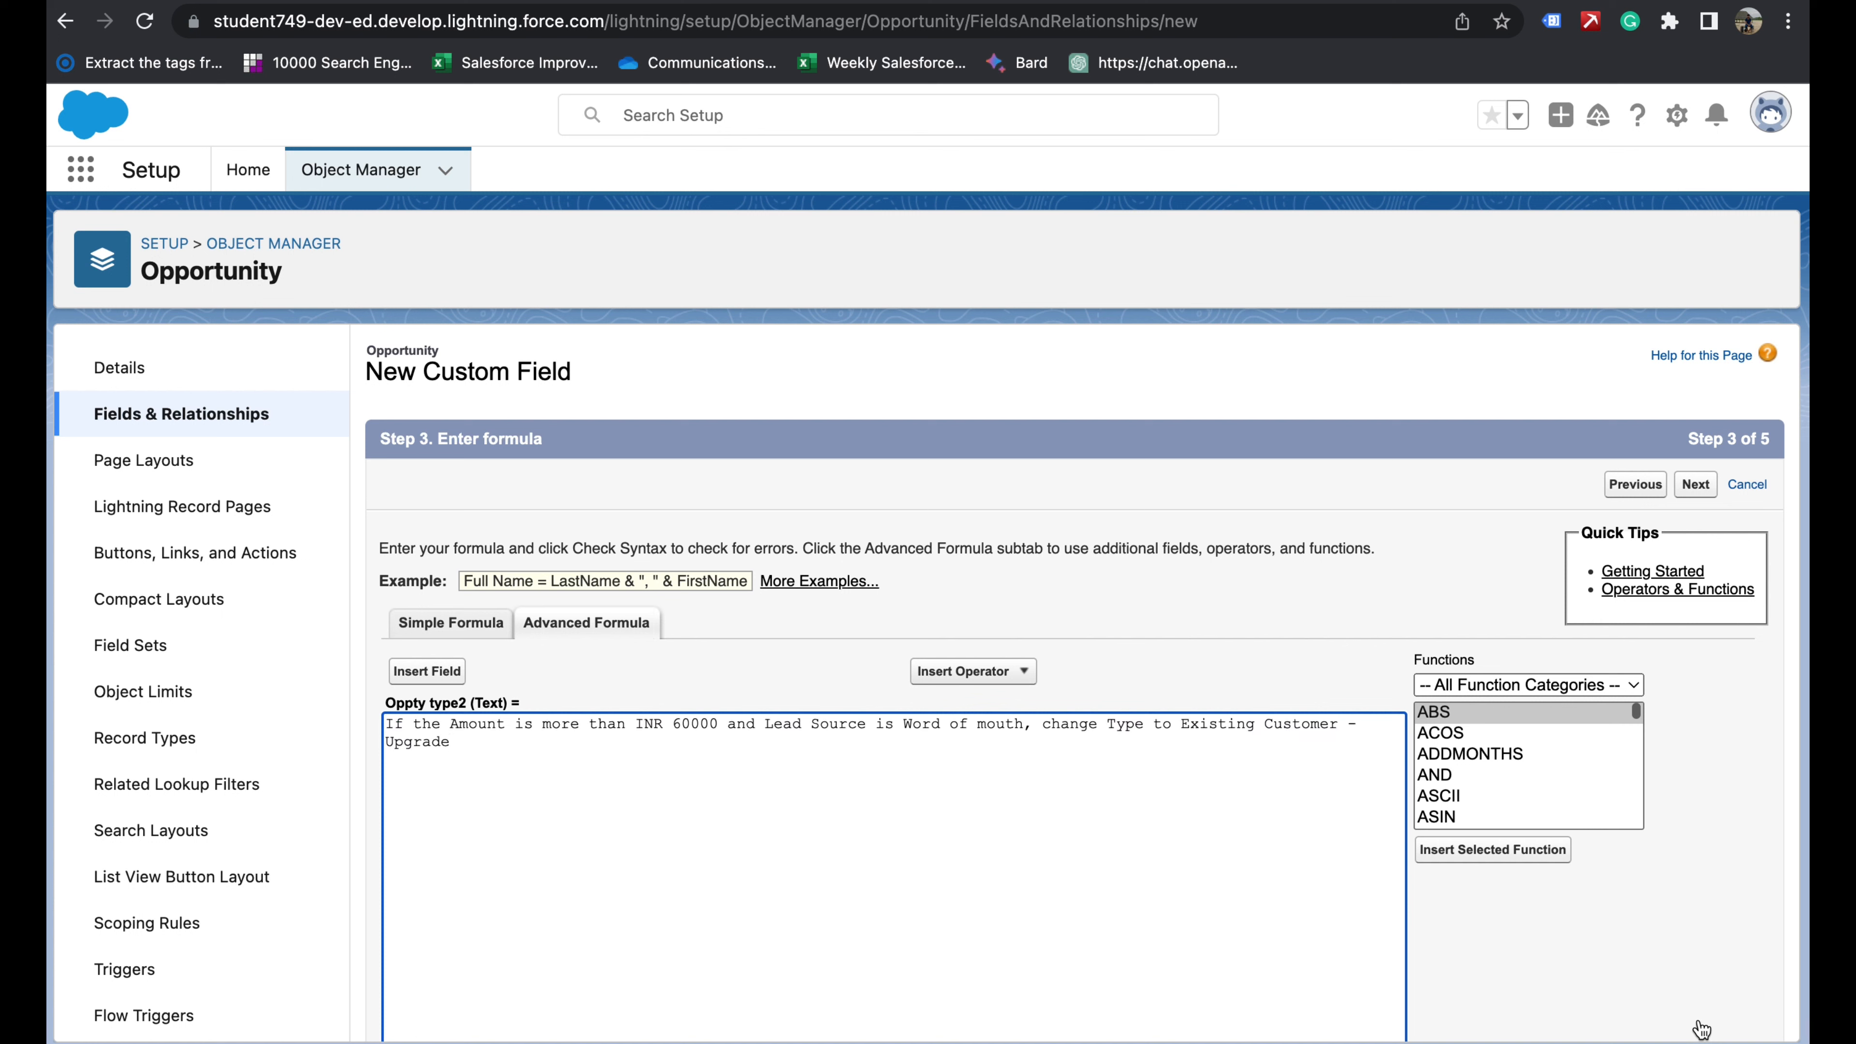
key(Return)
click(407, 724)
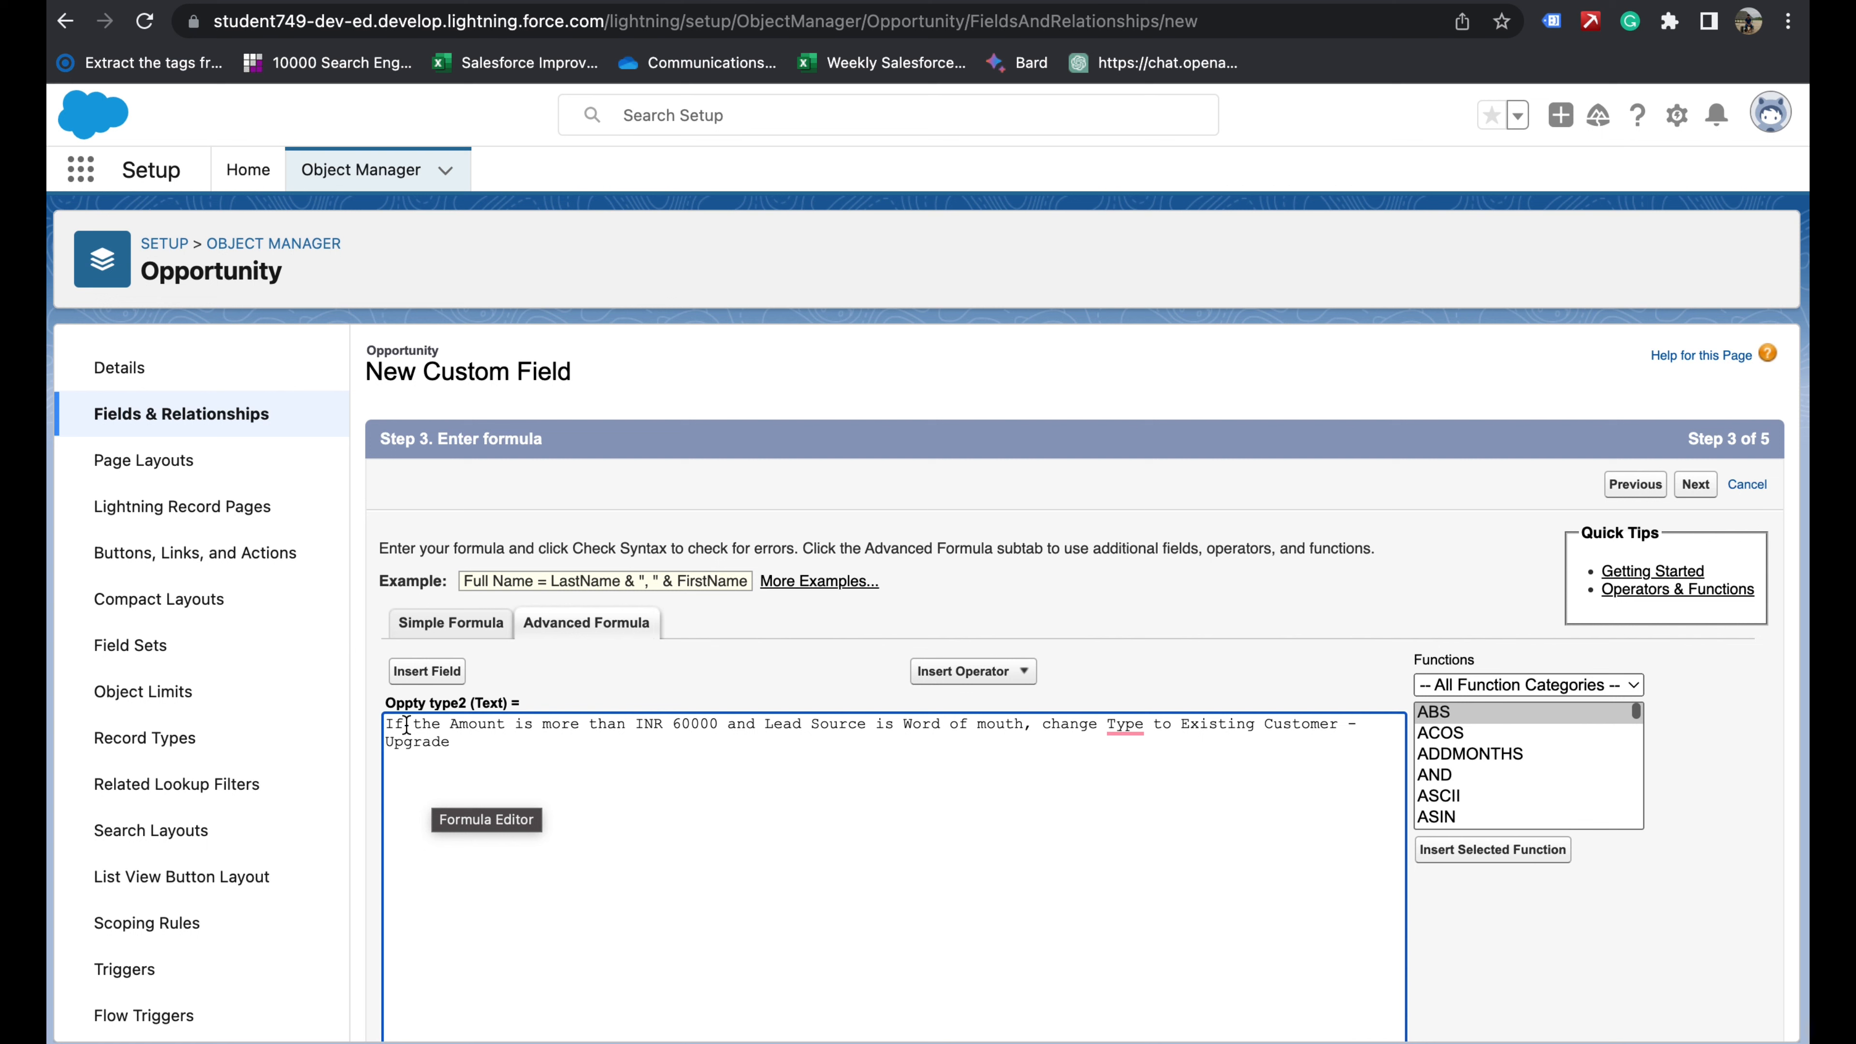
- Insert the IF function from the Logical function category below the pasted condition text
click(1530, 685)
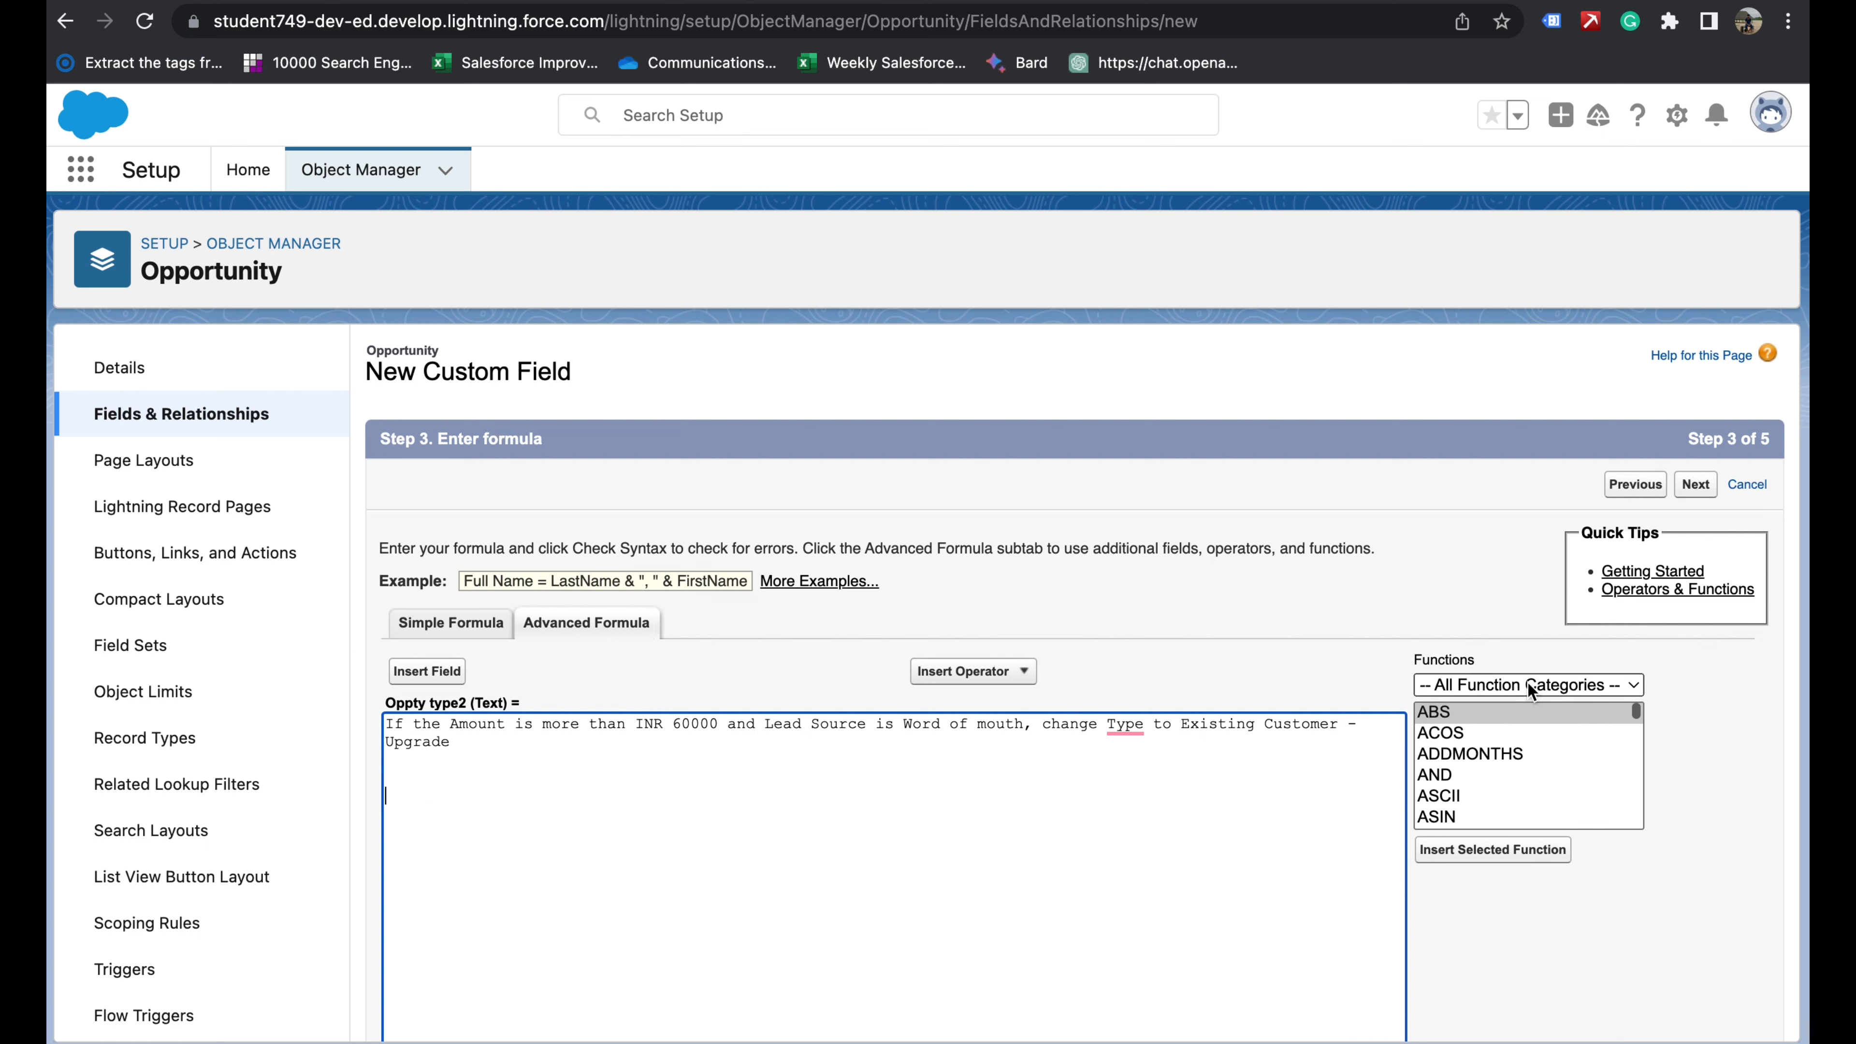
click(1470, 739)
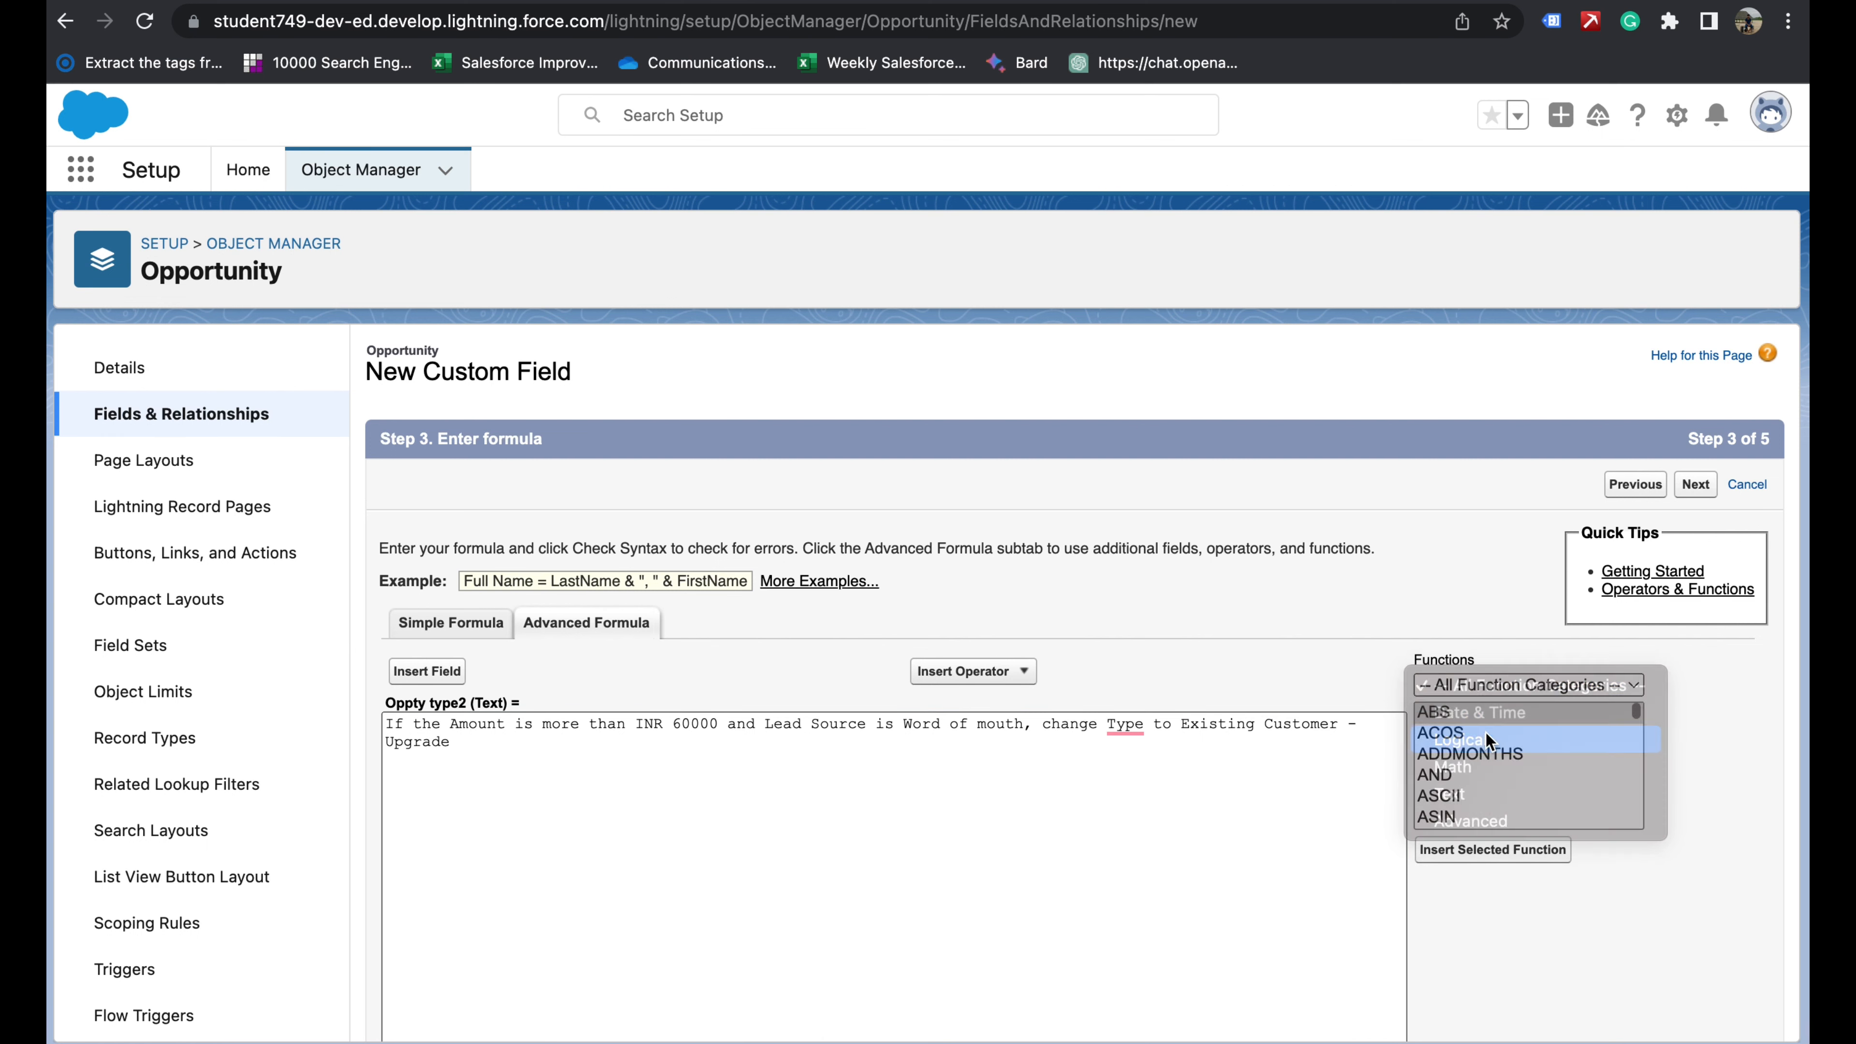
click(1426, 774)
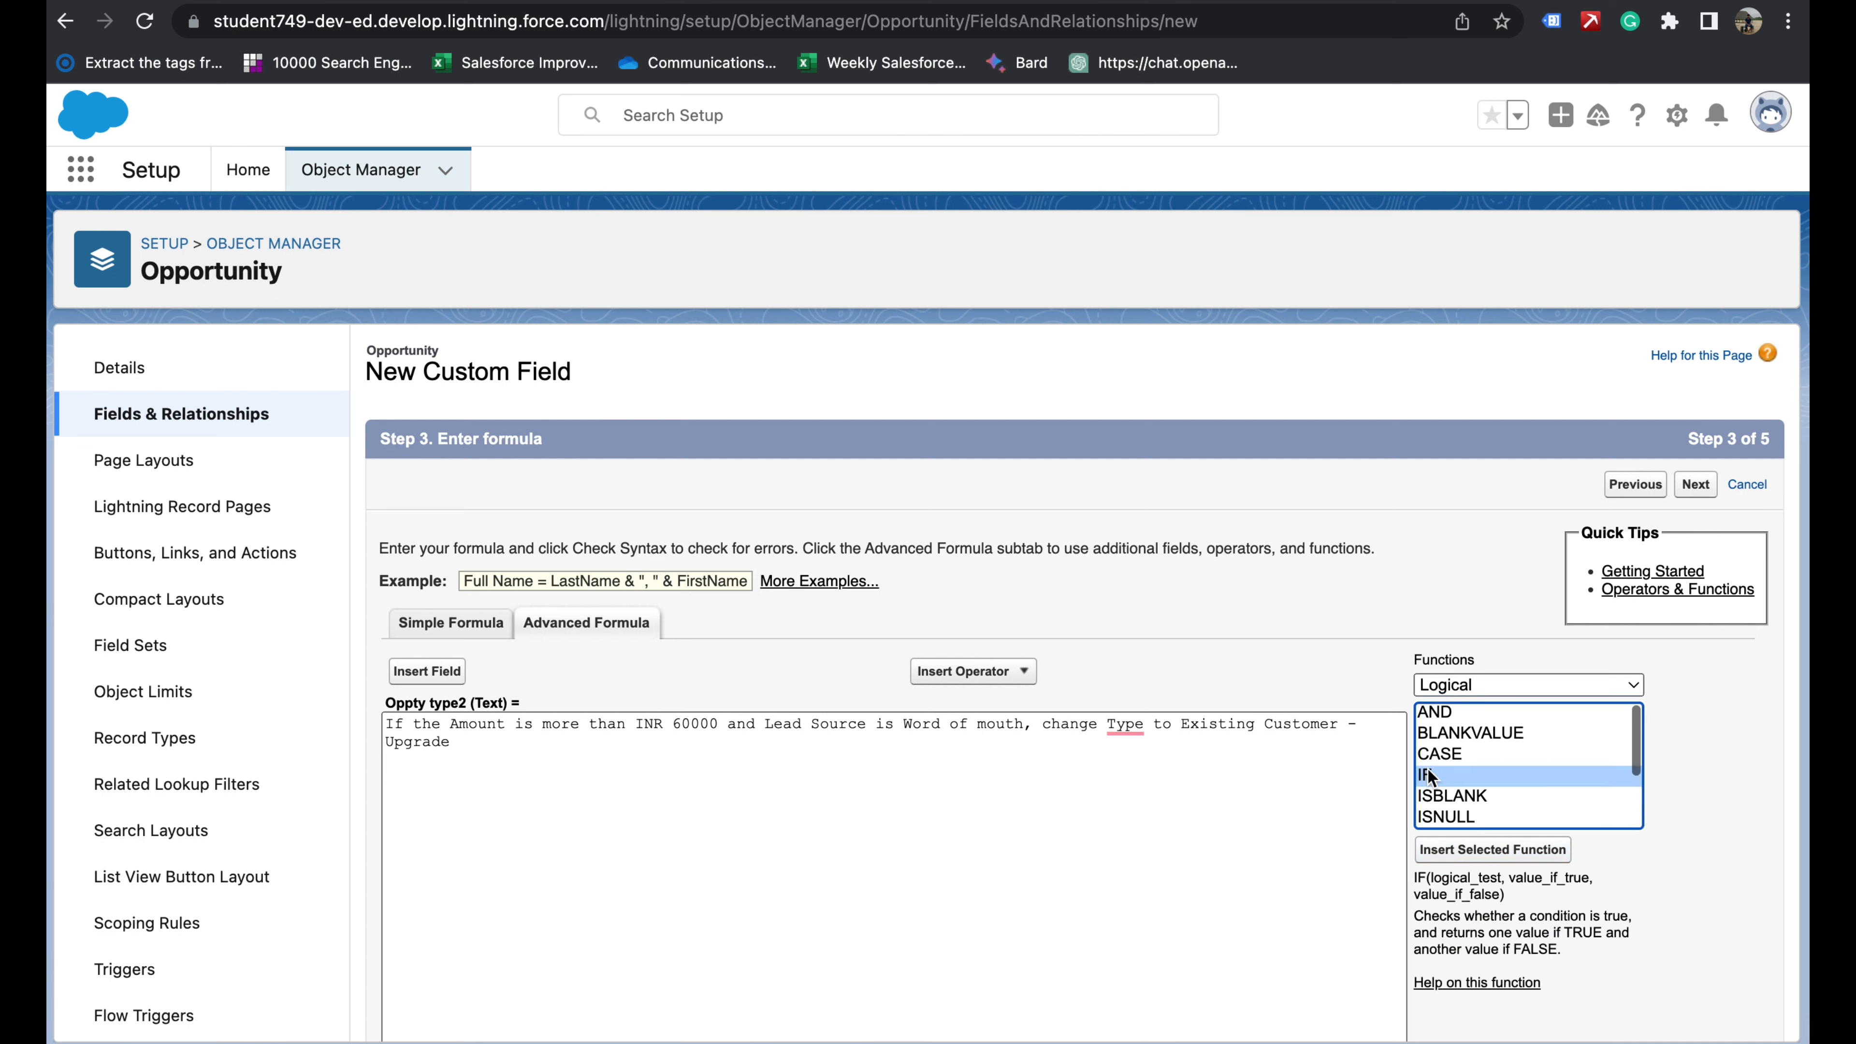
click(1457, 850)
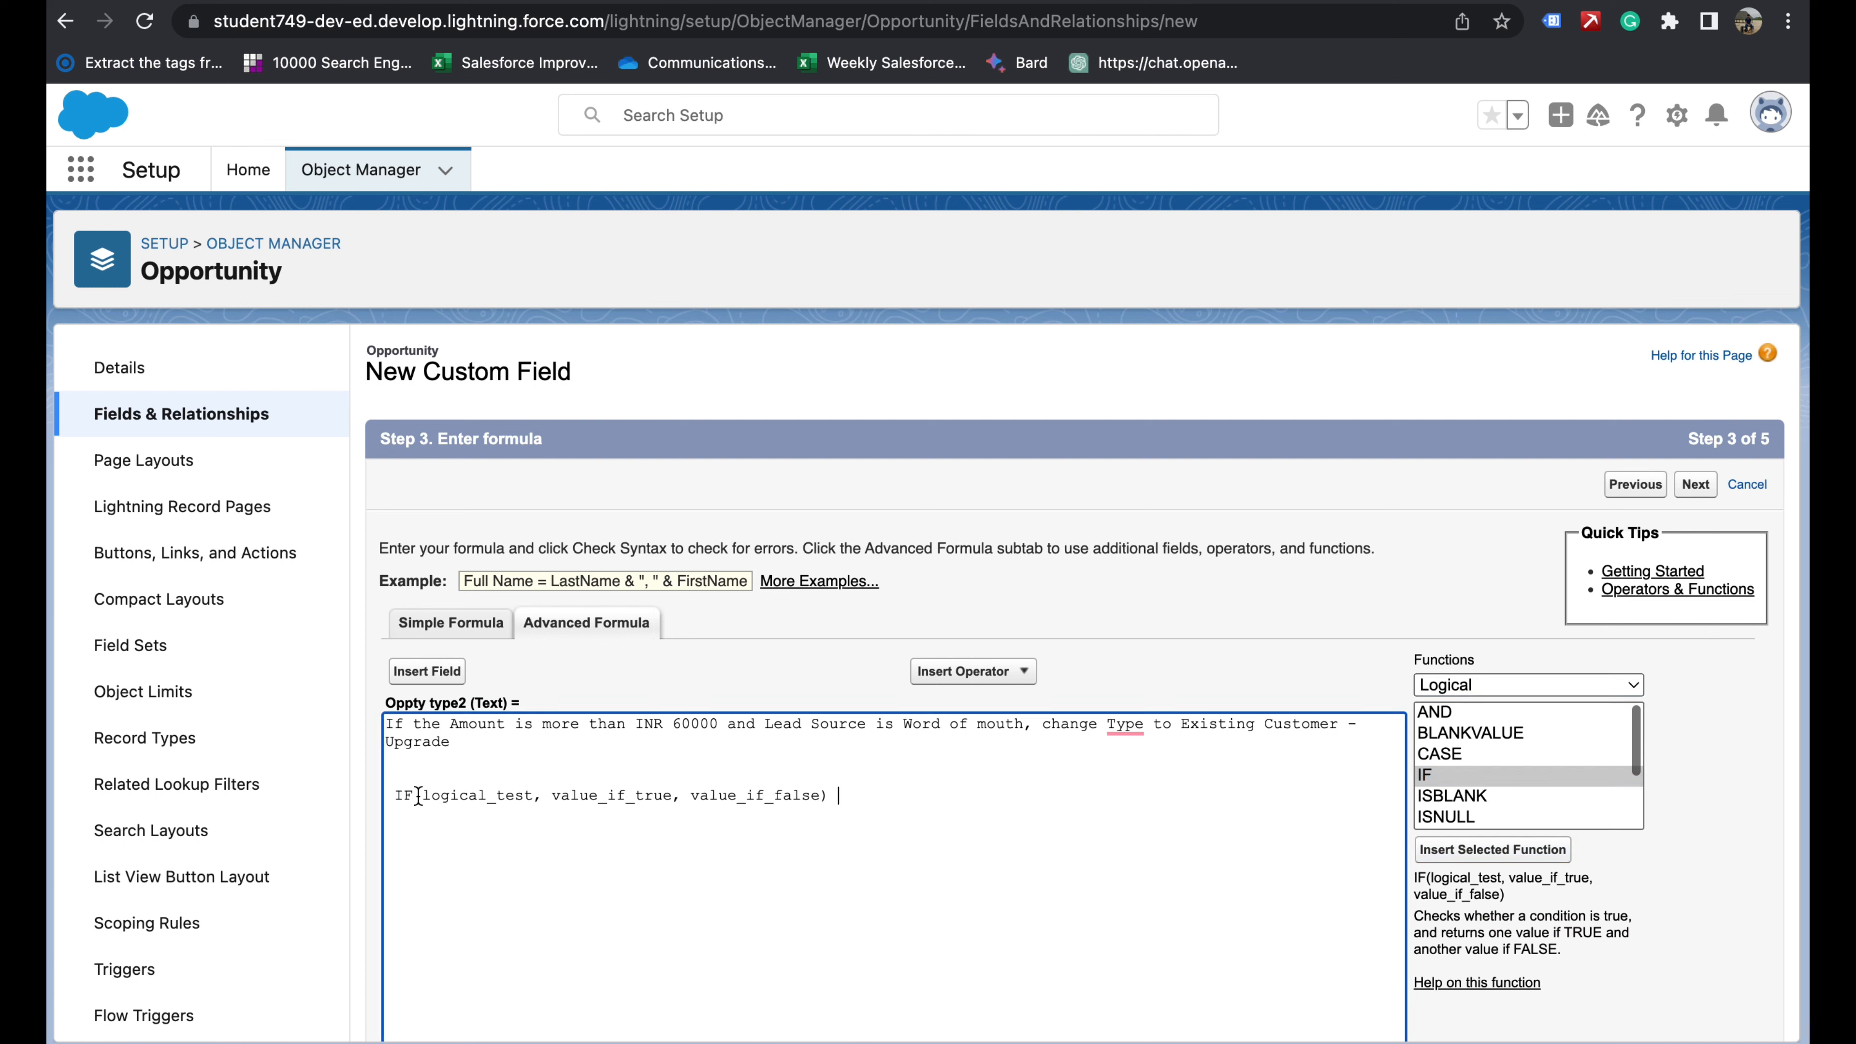
- Clear the IF function's placeholder arguments, then insert an AND function inside it and clear that function's placeholders too
drag(422, 795, 819, 794)
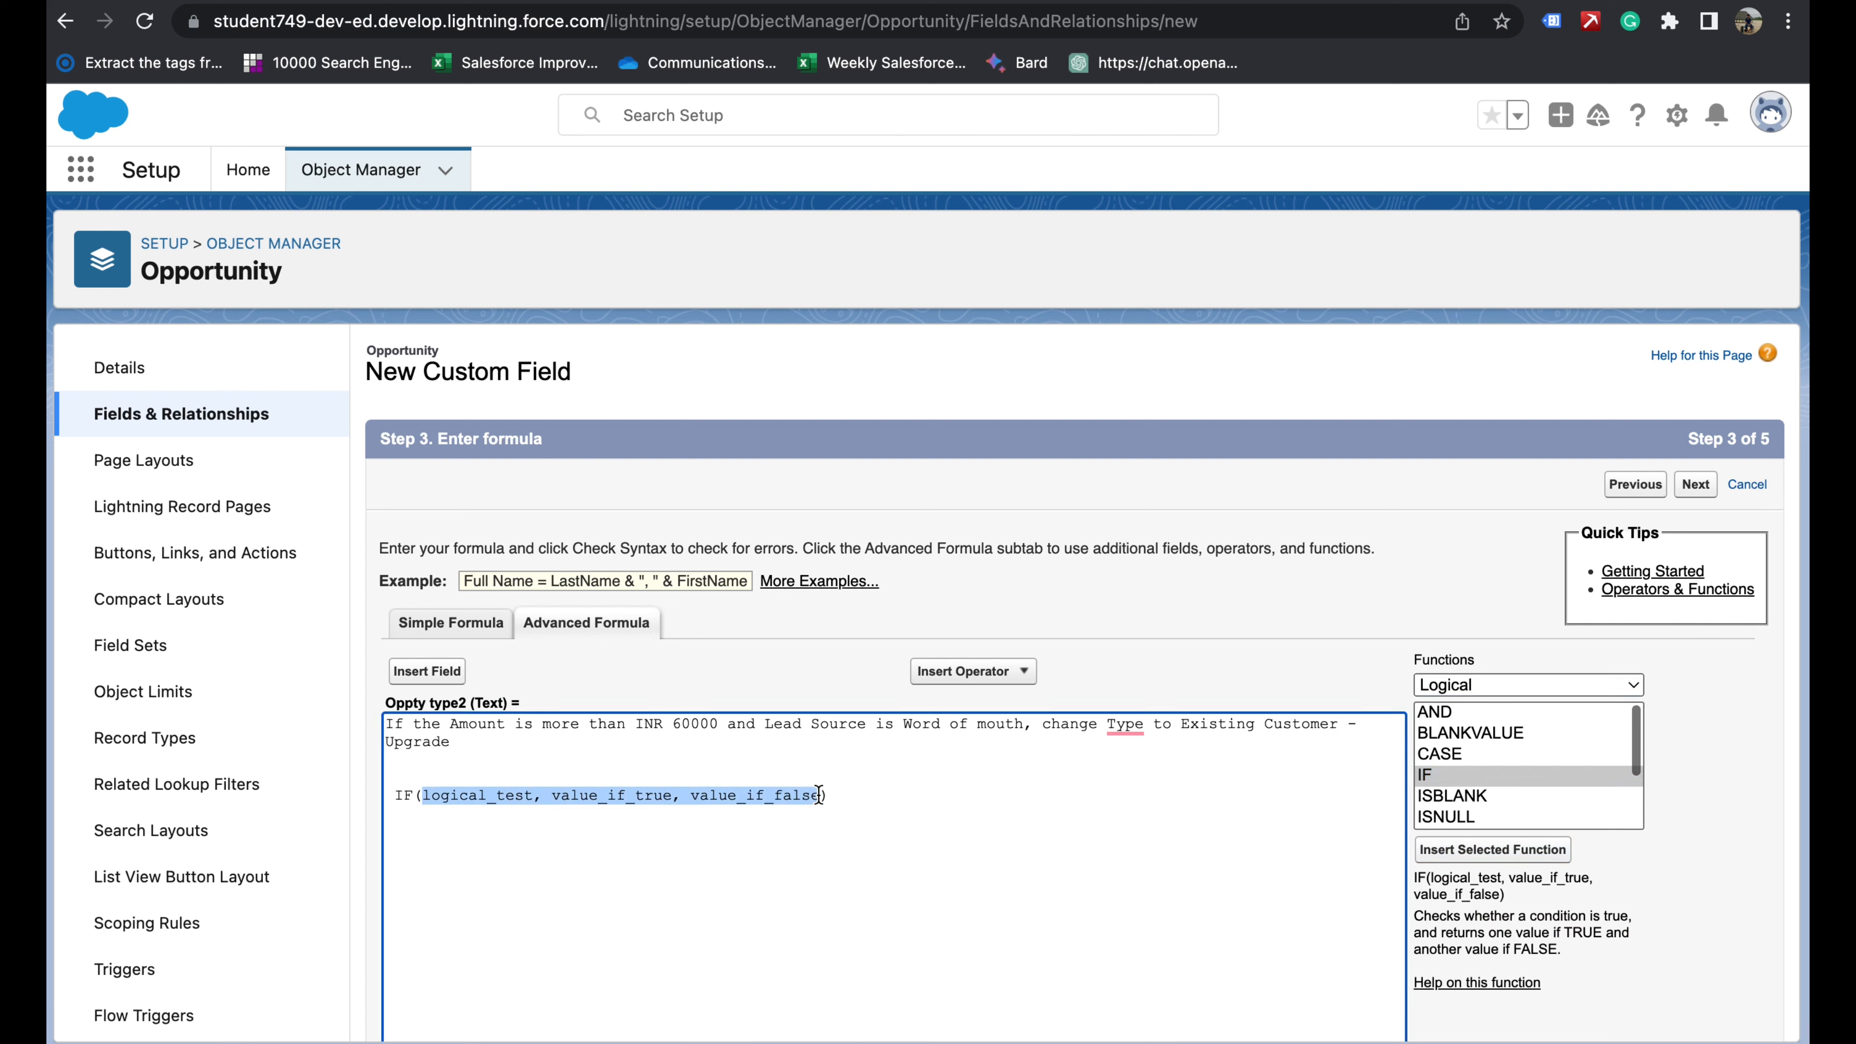
key(BackSpace)
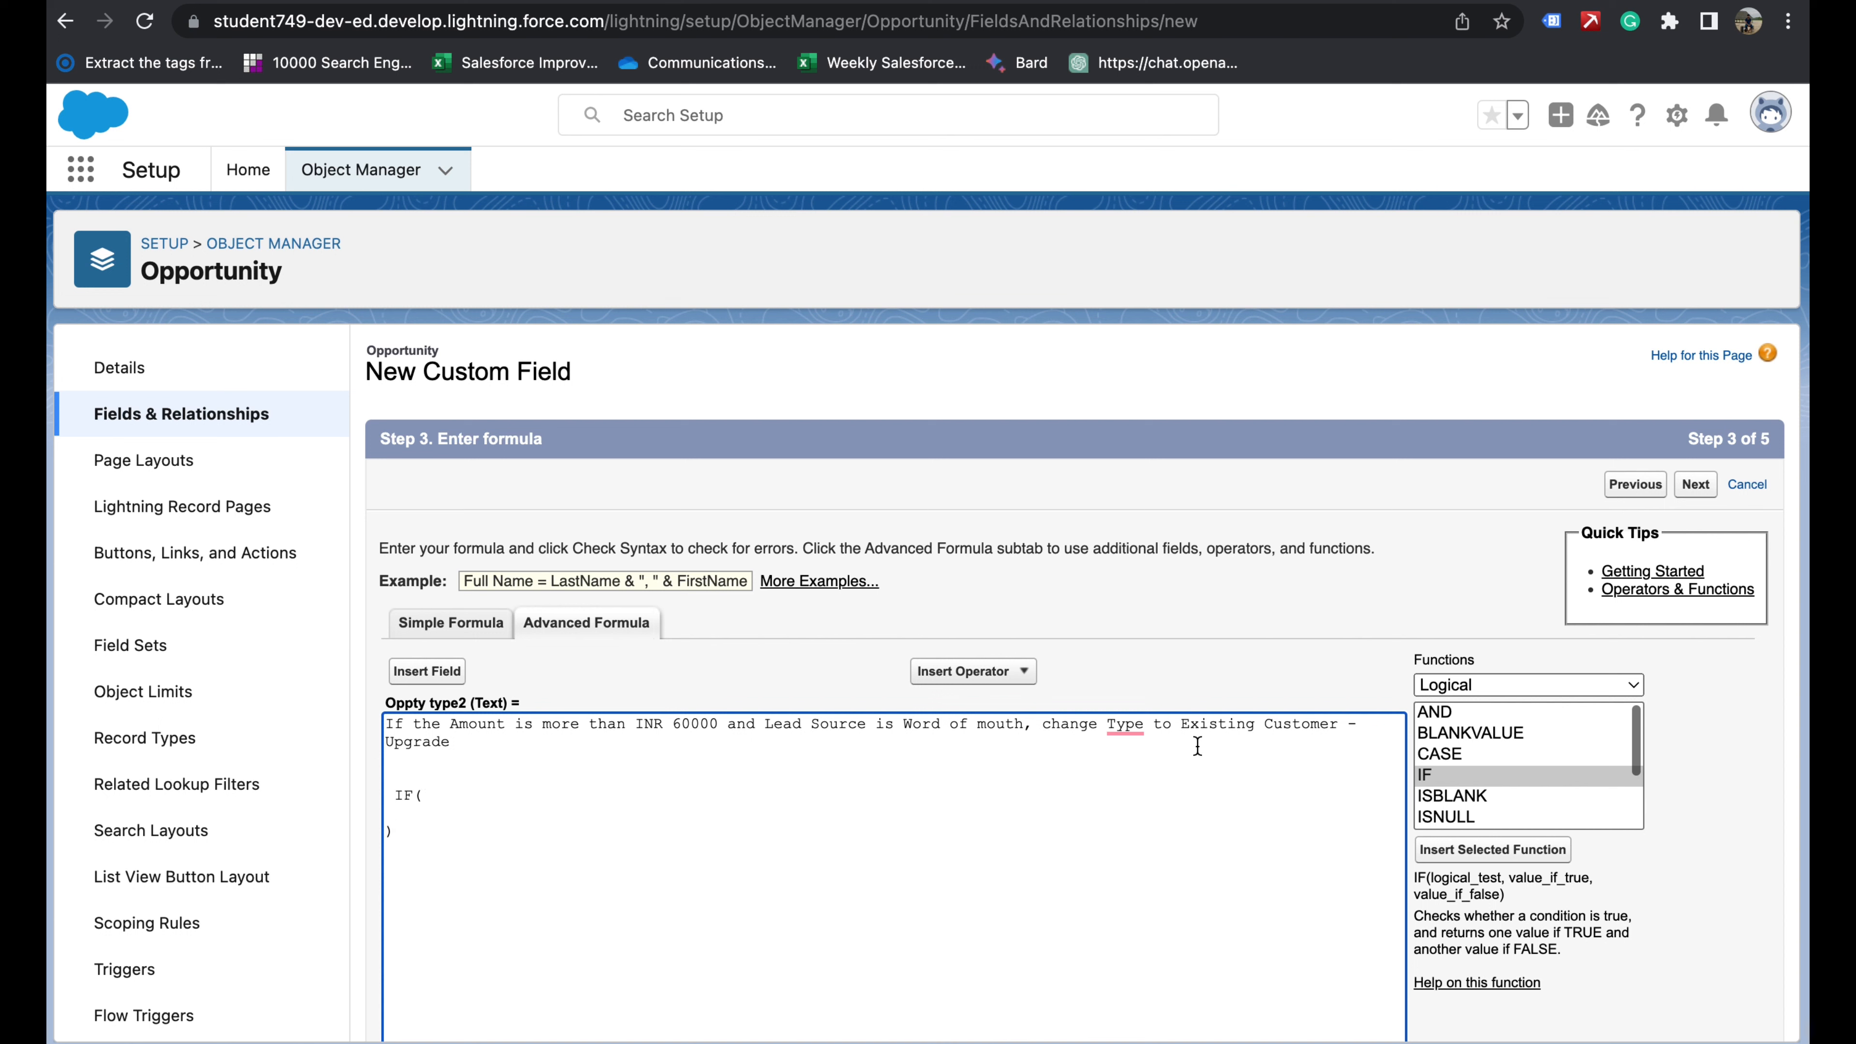
click(1446, 728)
click(1443, 715)
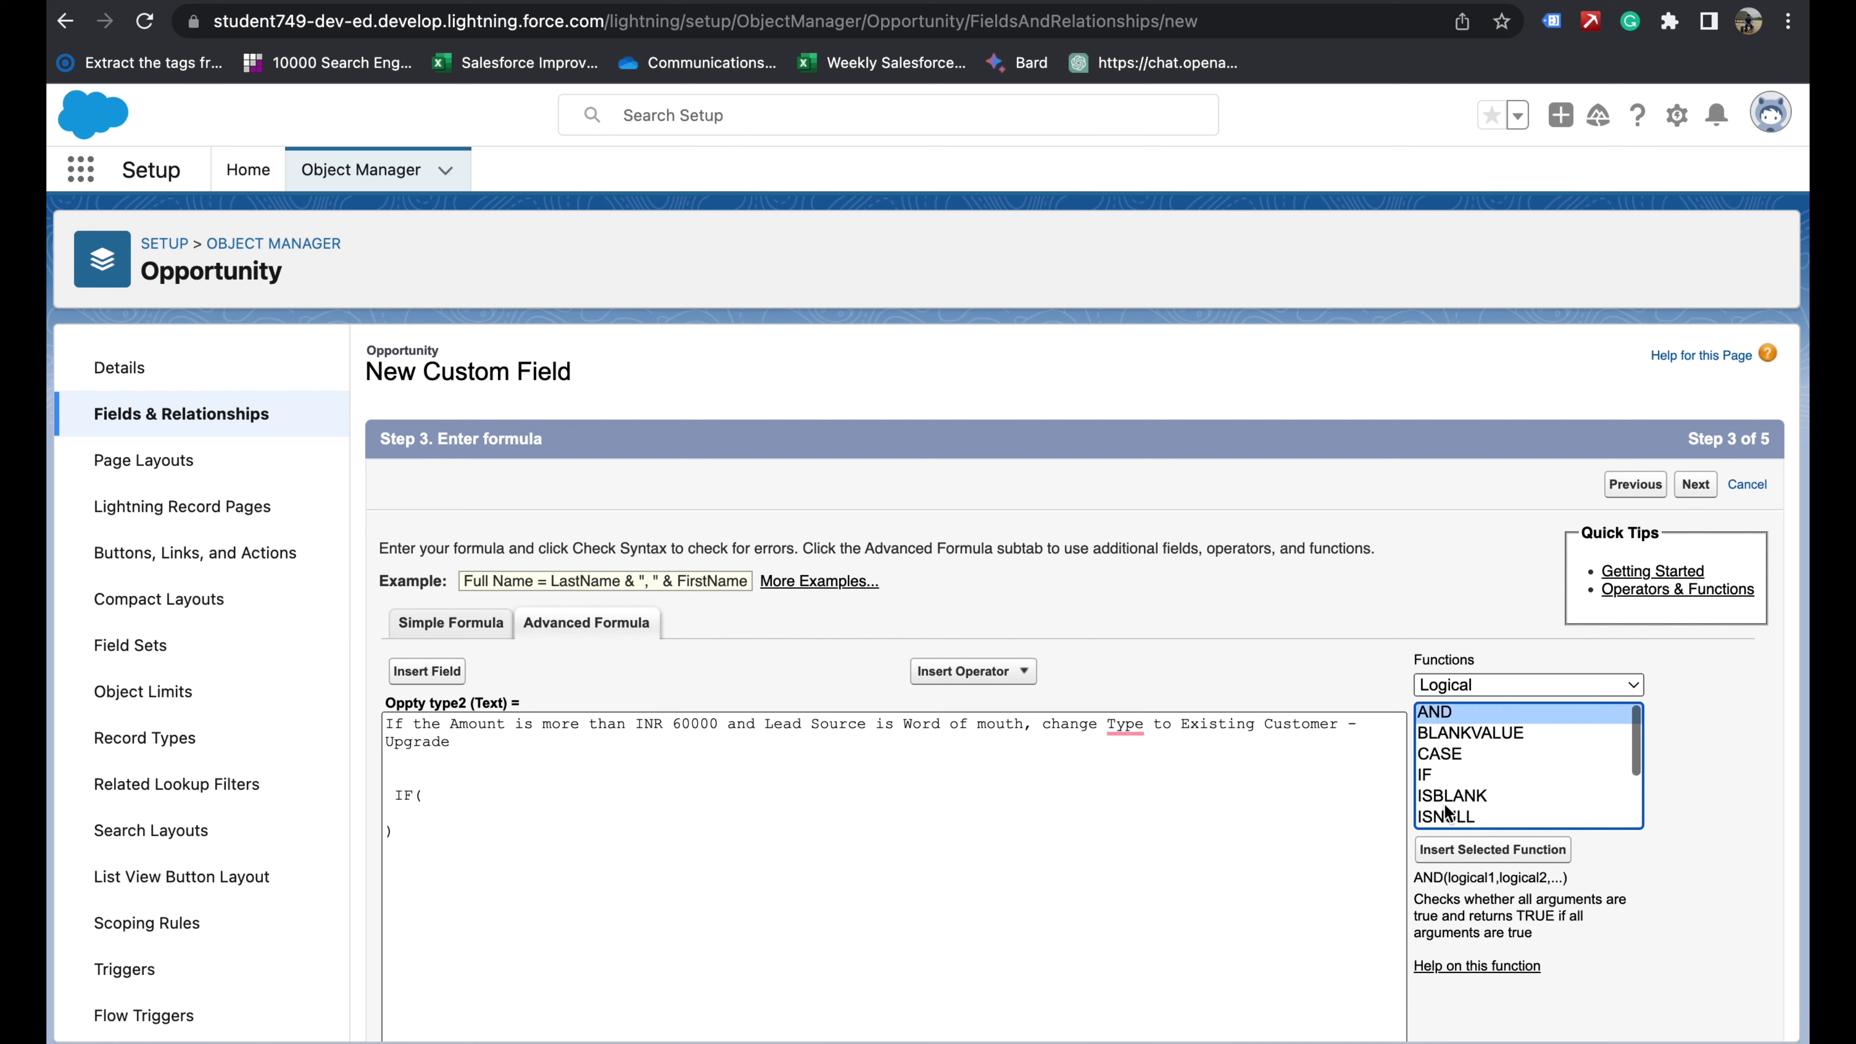
click(1461, 850)
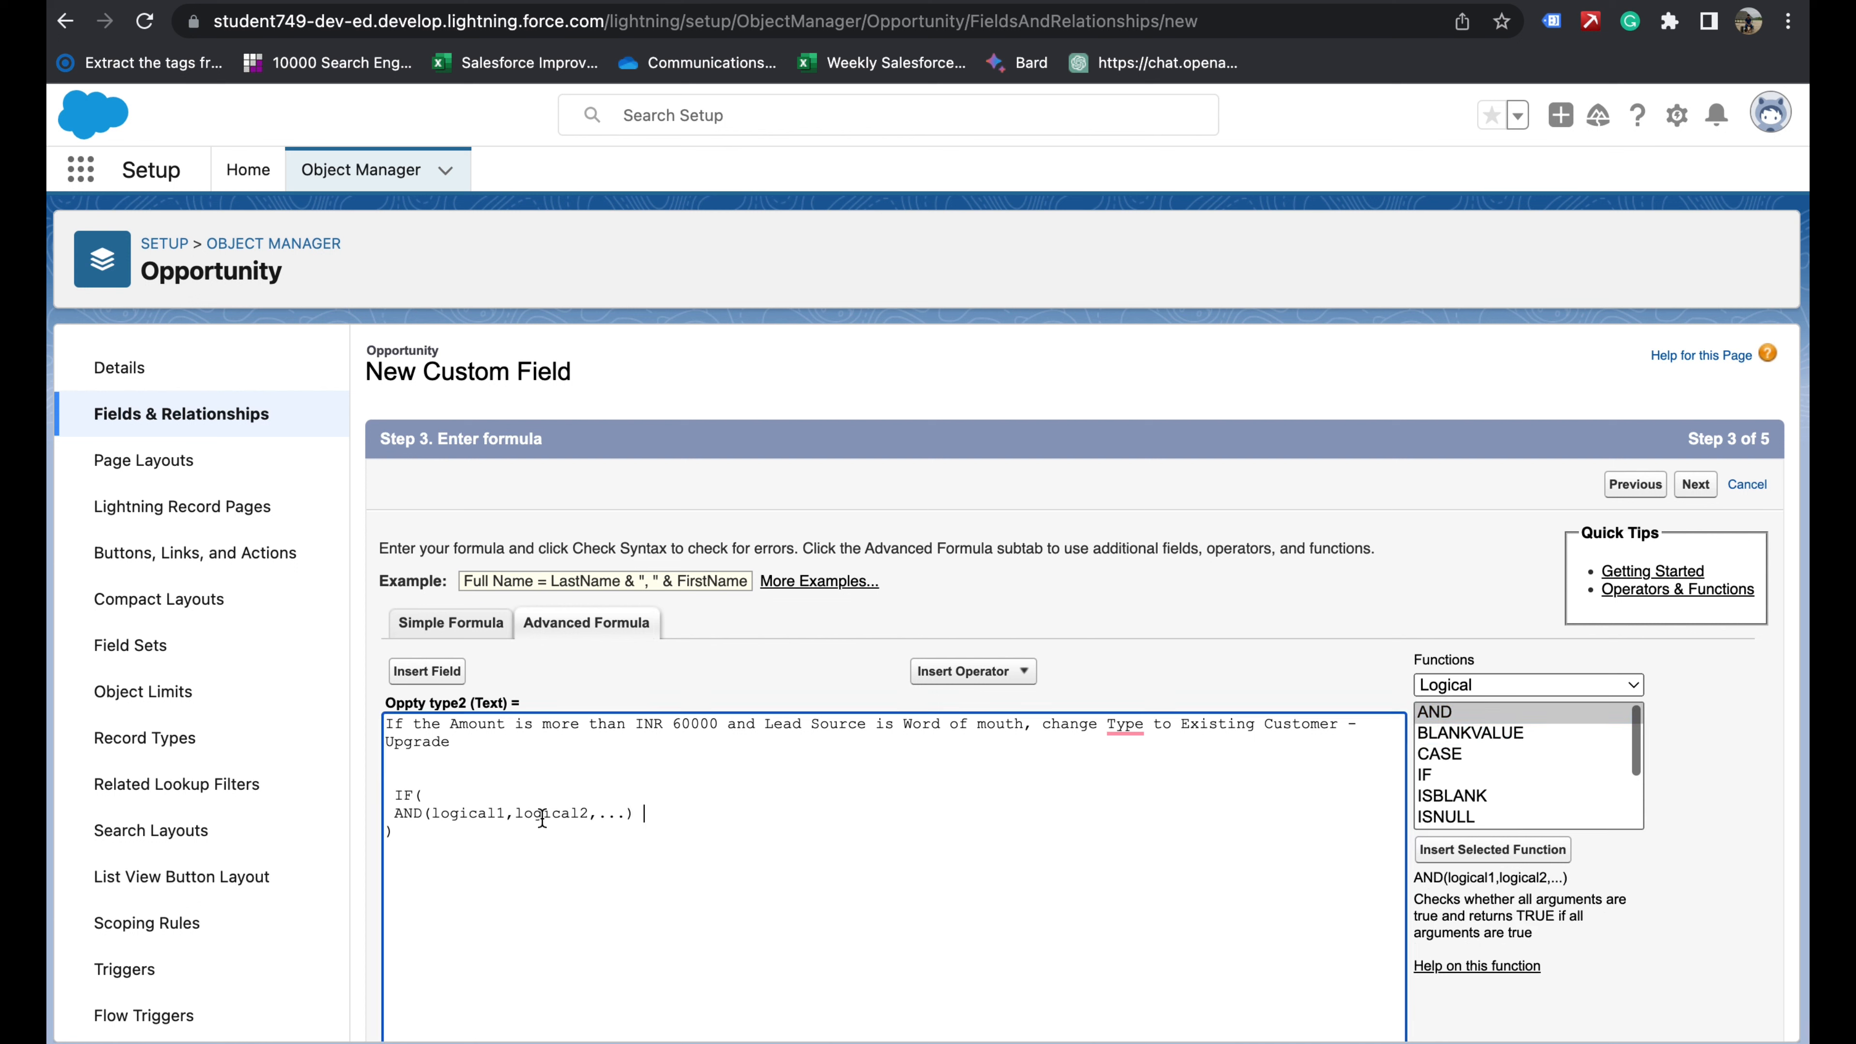
drag(432, 815, 628, 819)
key(BackSpace)
- Enter the first AND condition as Amount > 60000, using the Opportunity Amount field and the Greater Than operator, followed by a comma
click(435, 673)
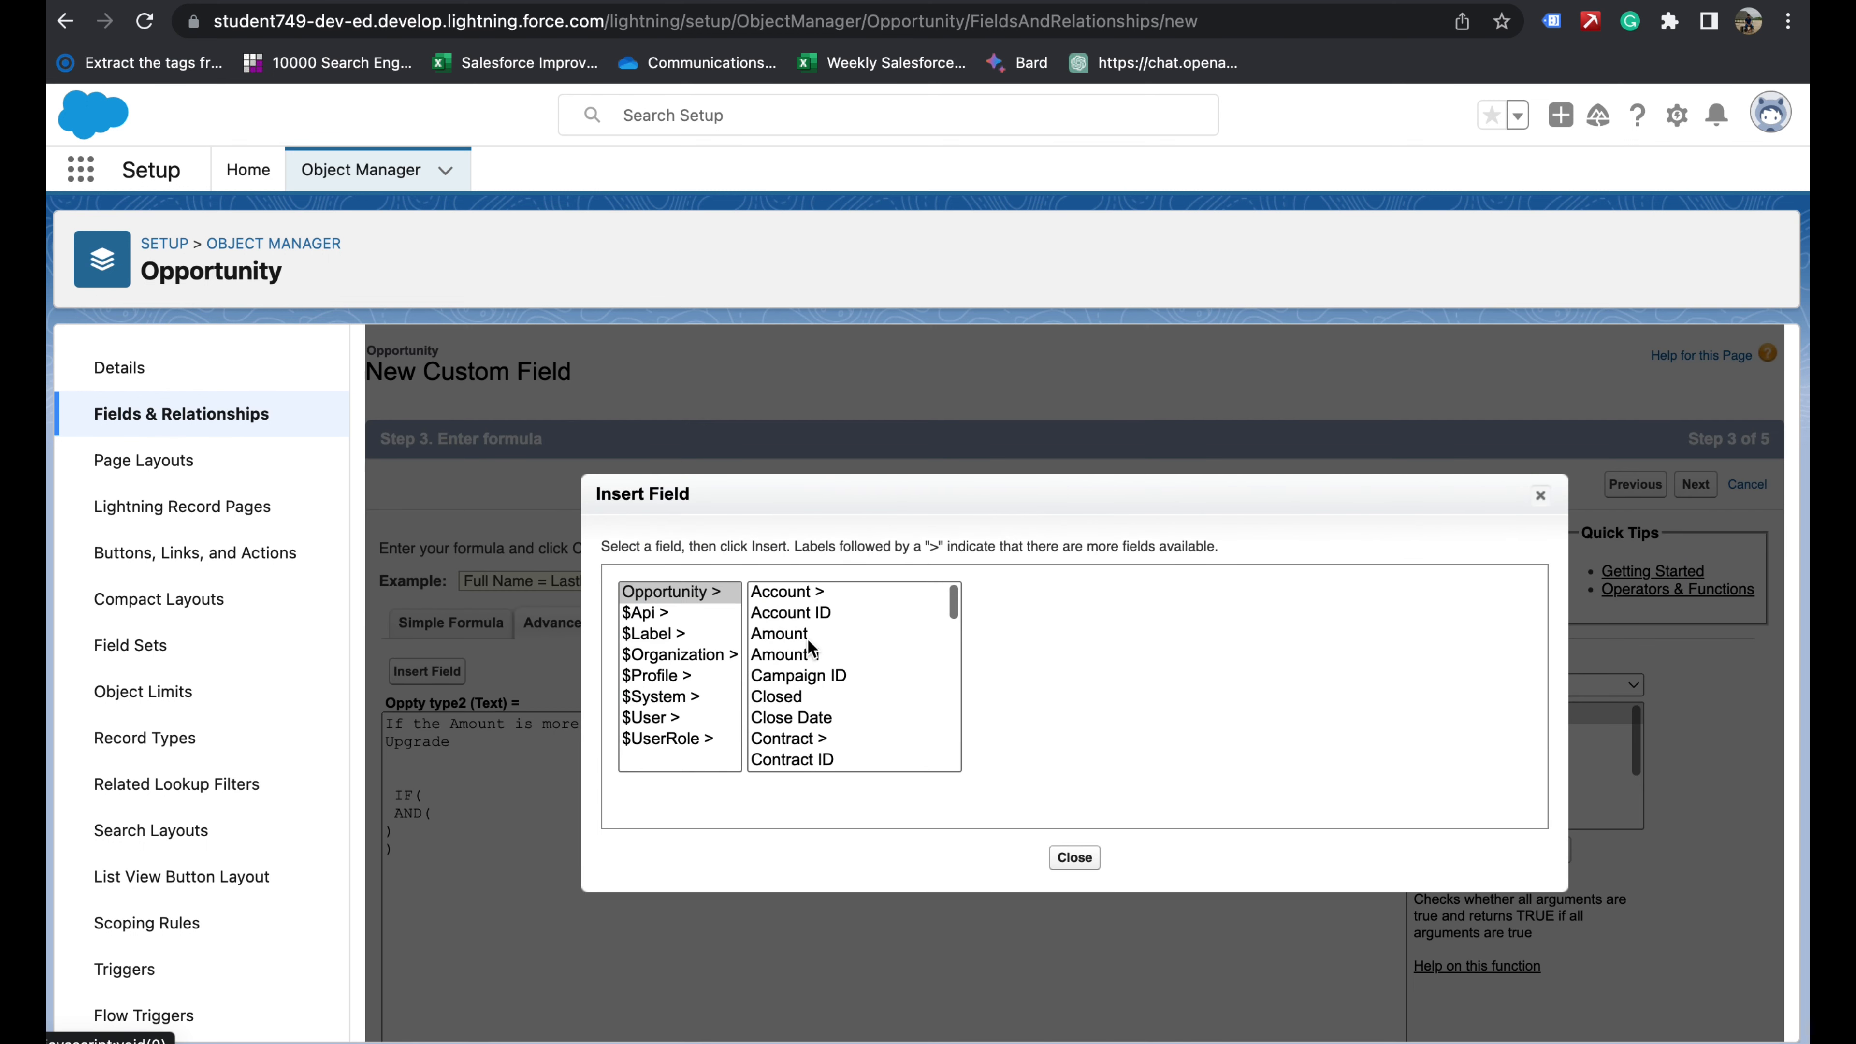
click(788, 636)
click(1031, 726)
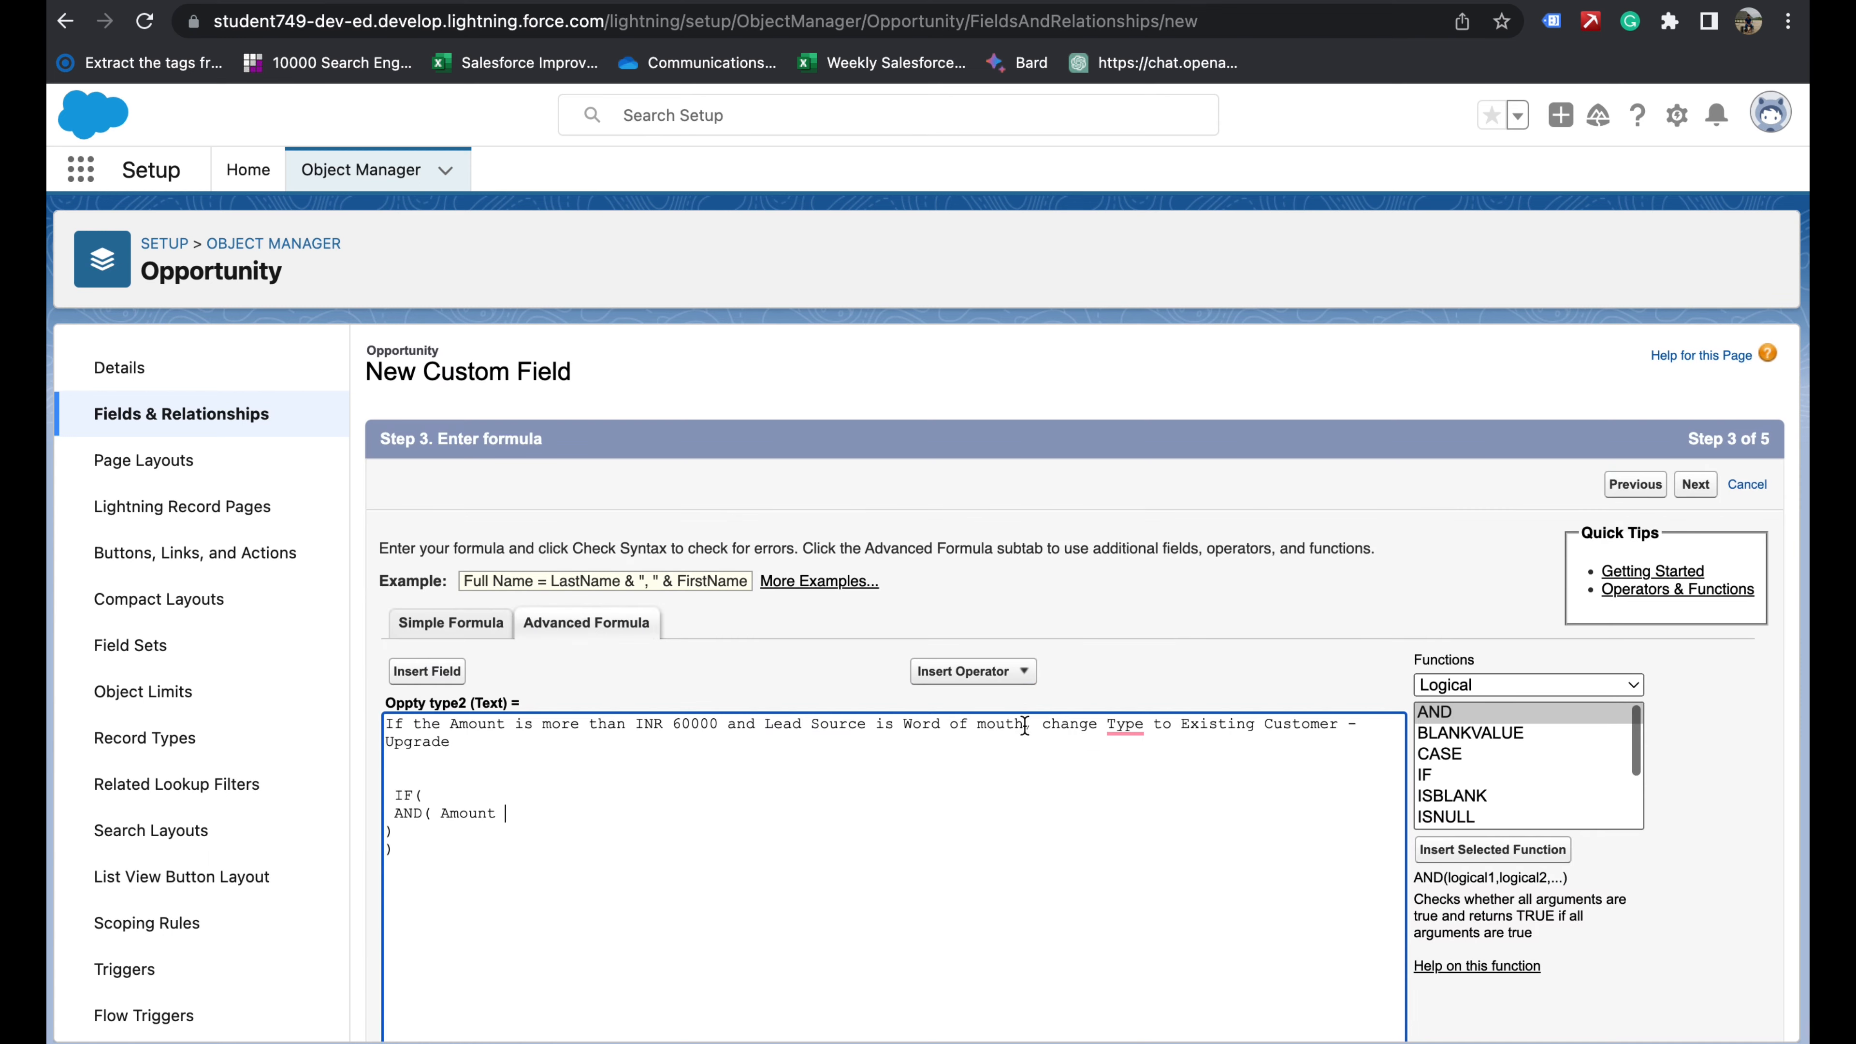
click(942, 679)
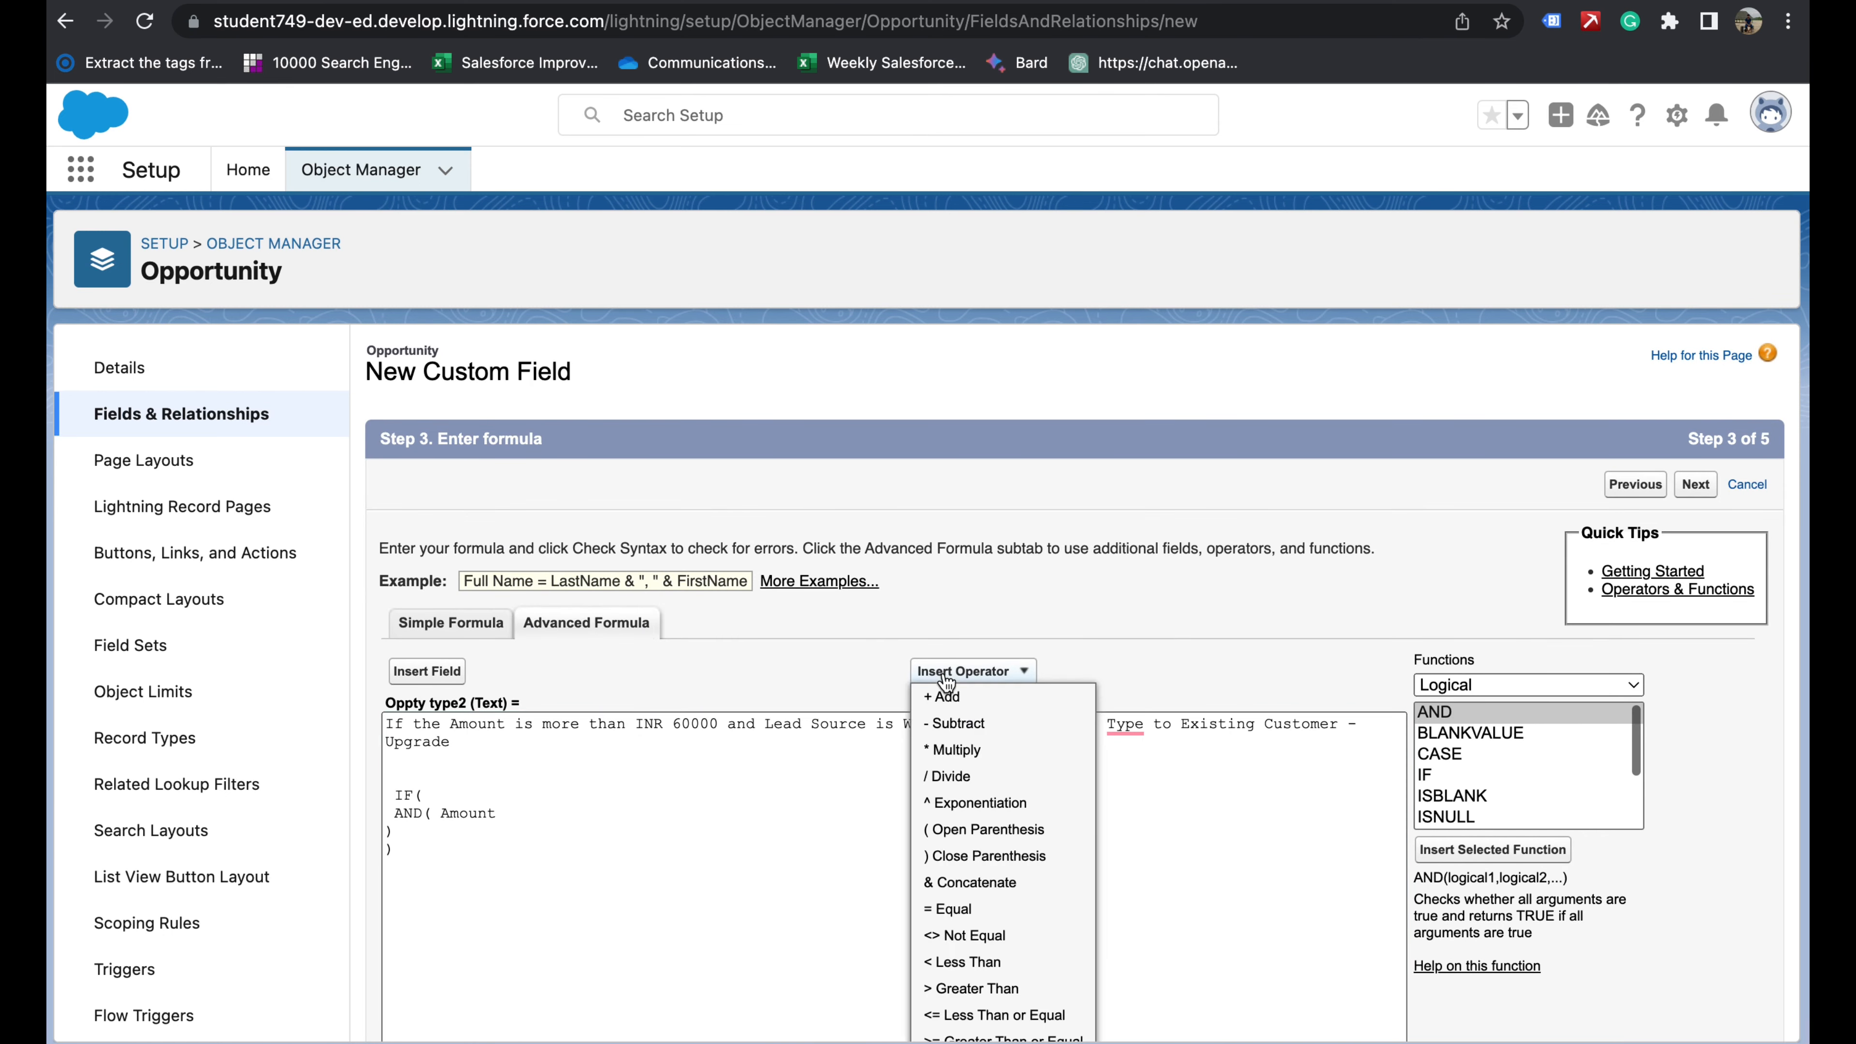
click(979, 989)
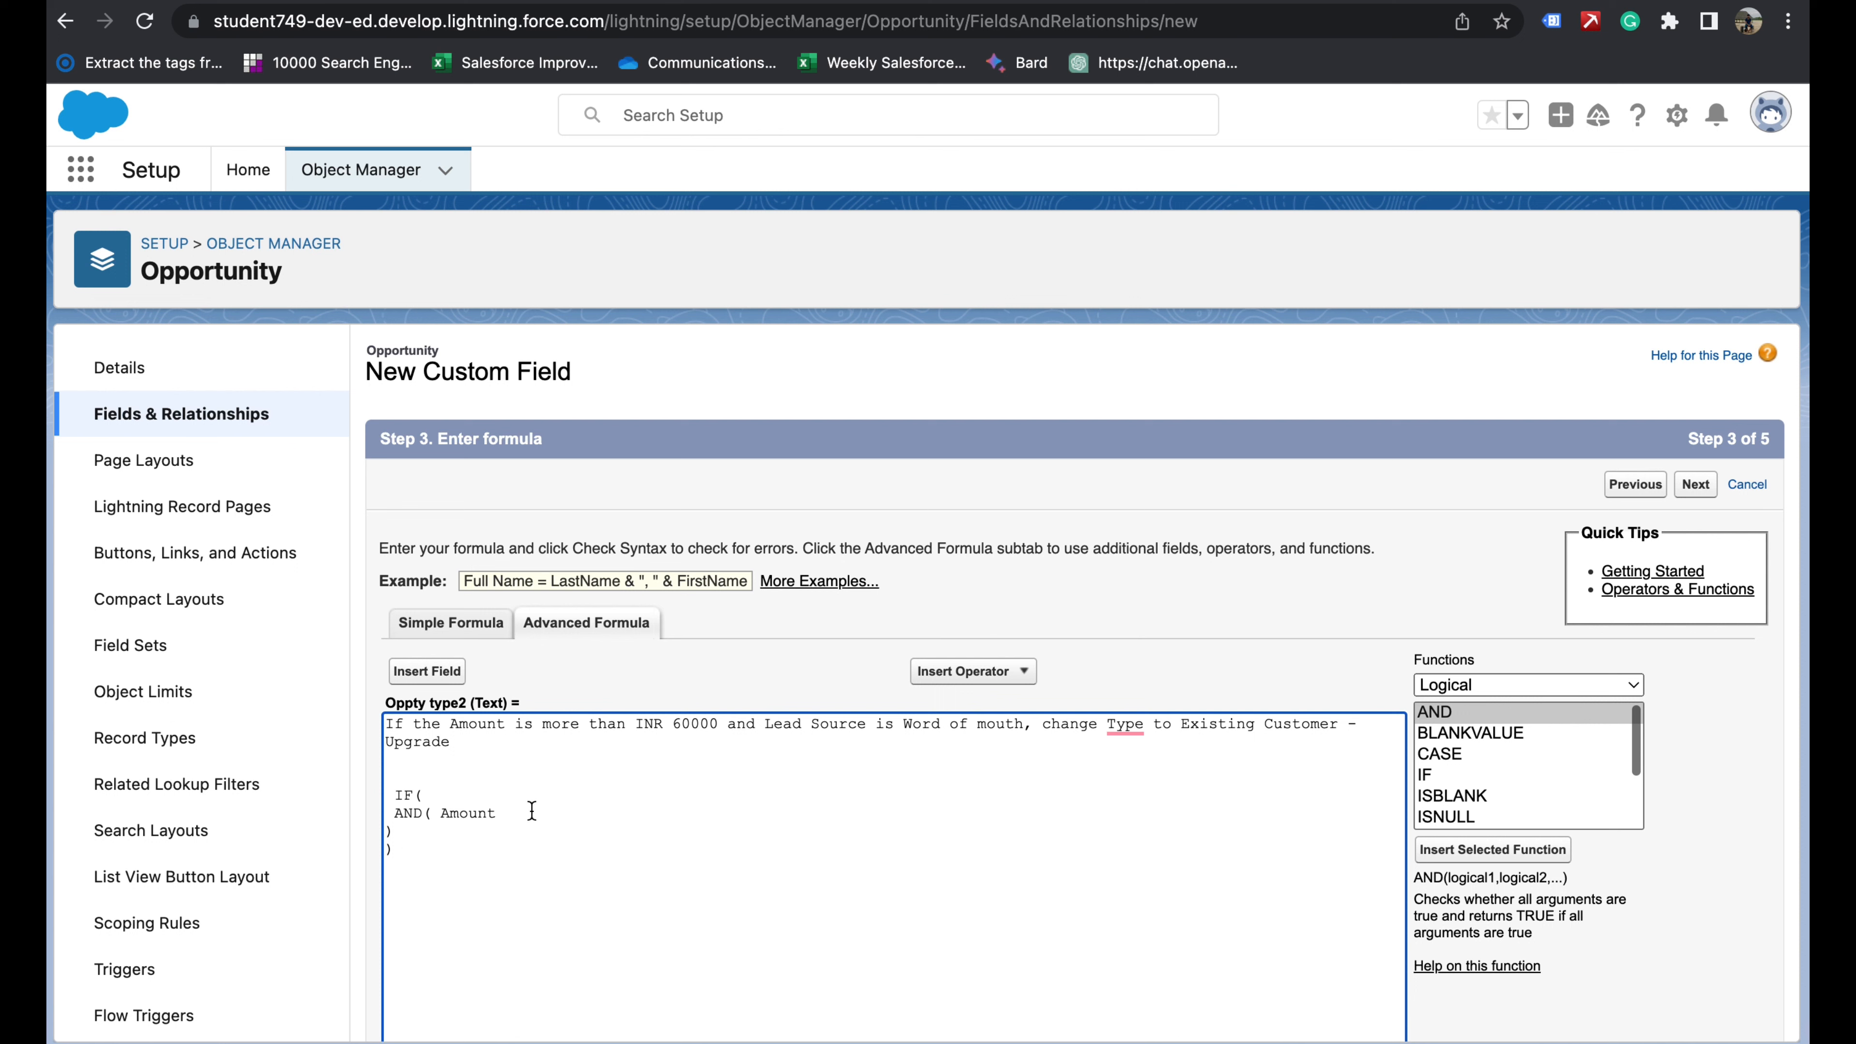
click(922, 676)
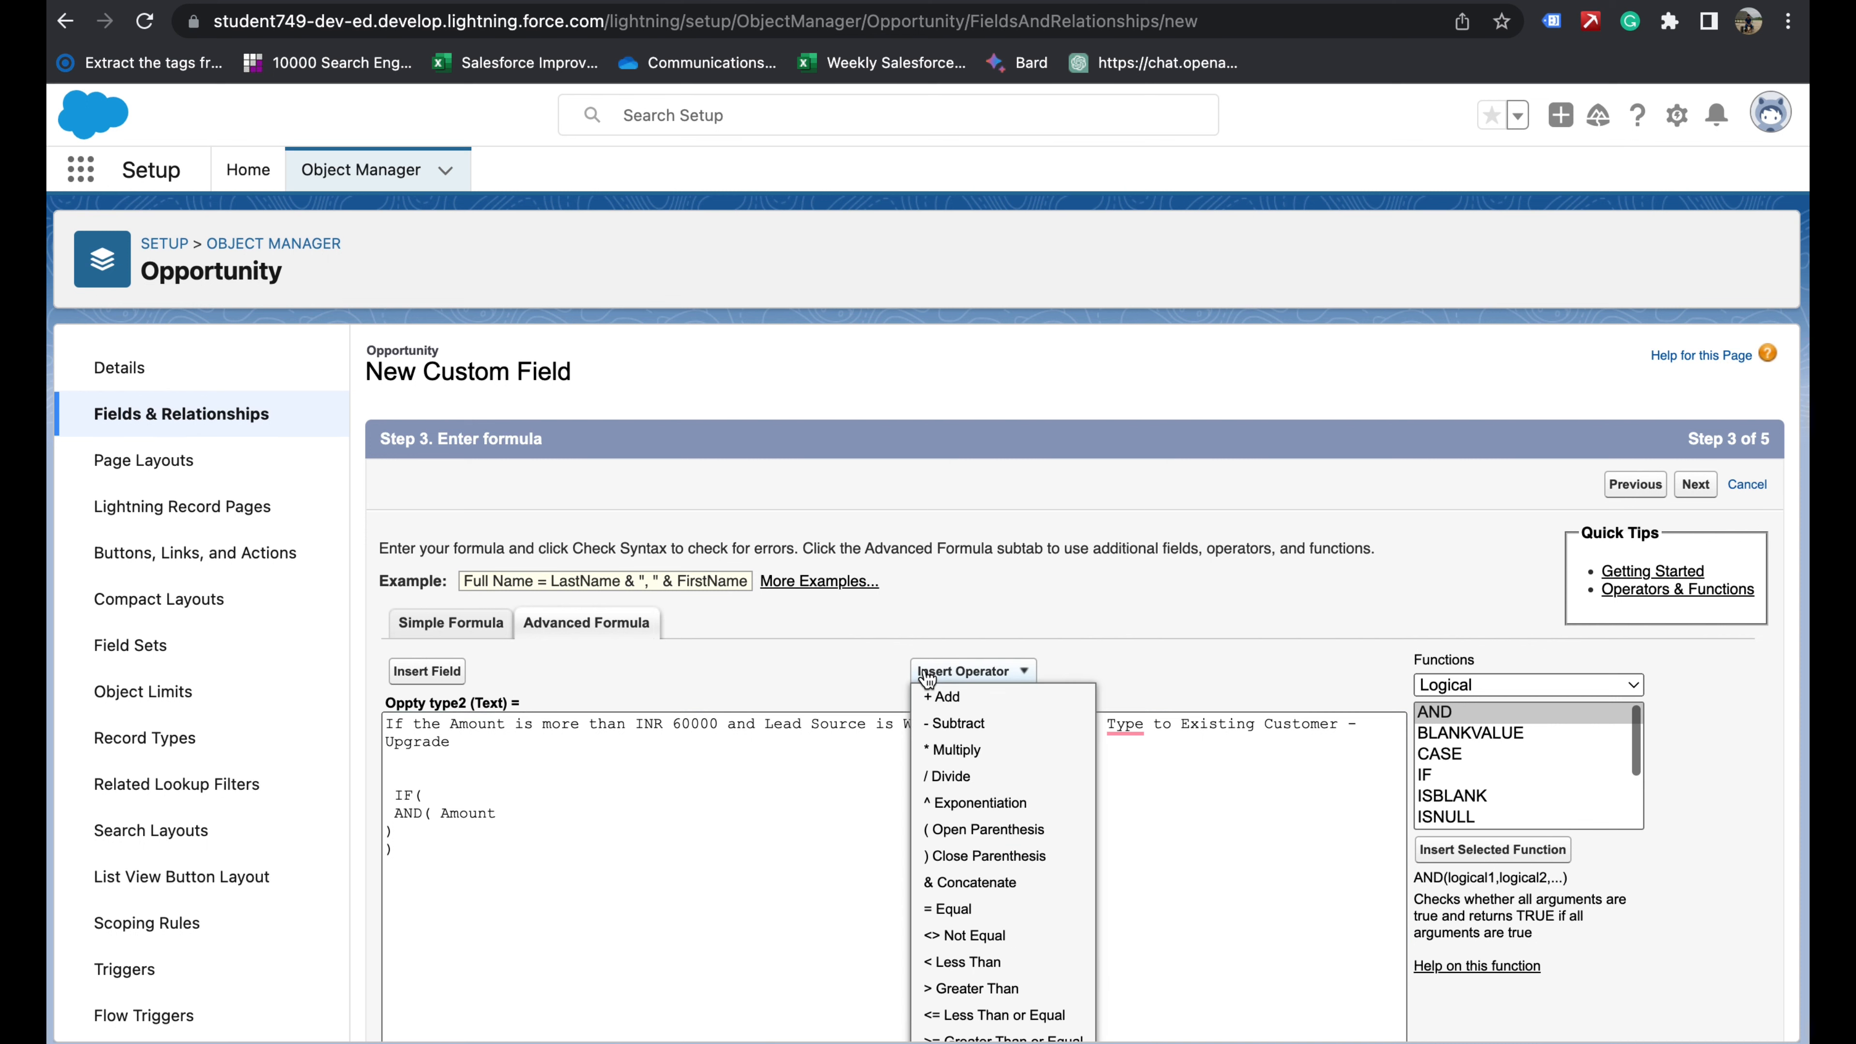
click(974, 989)
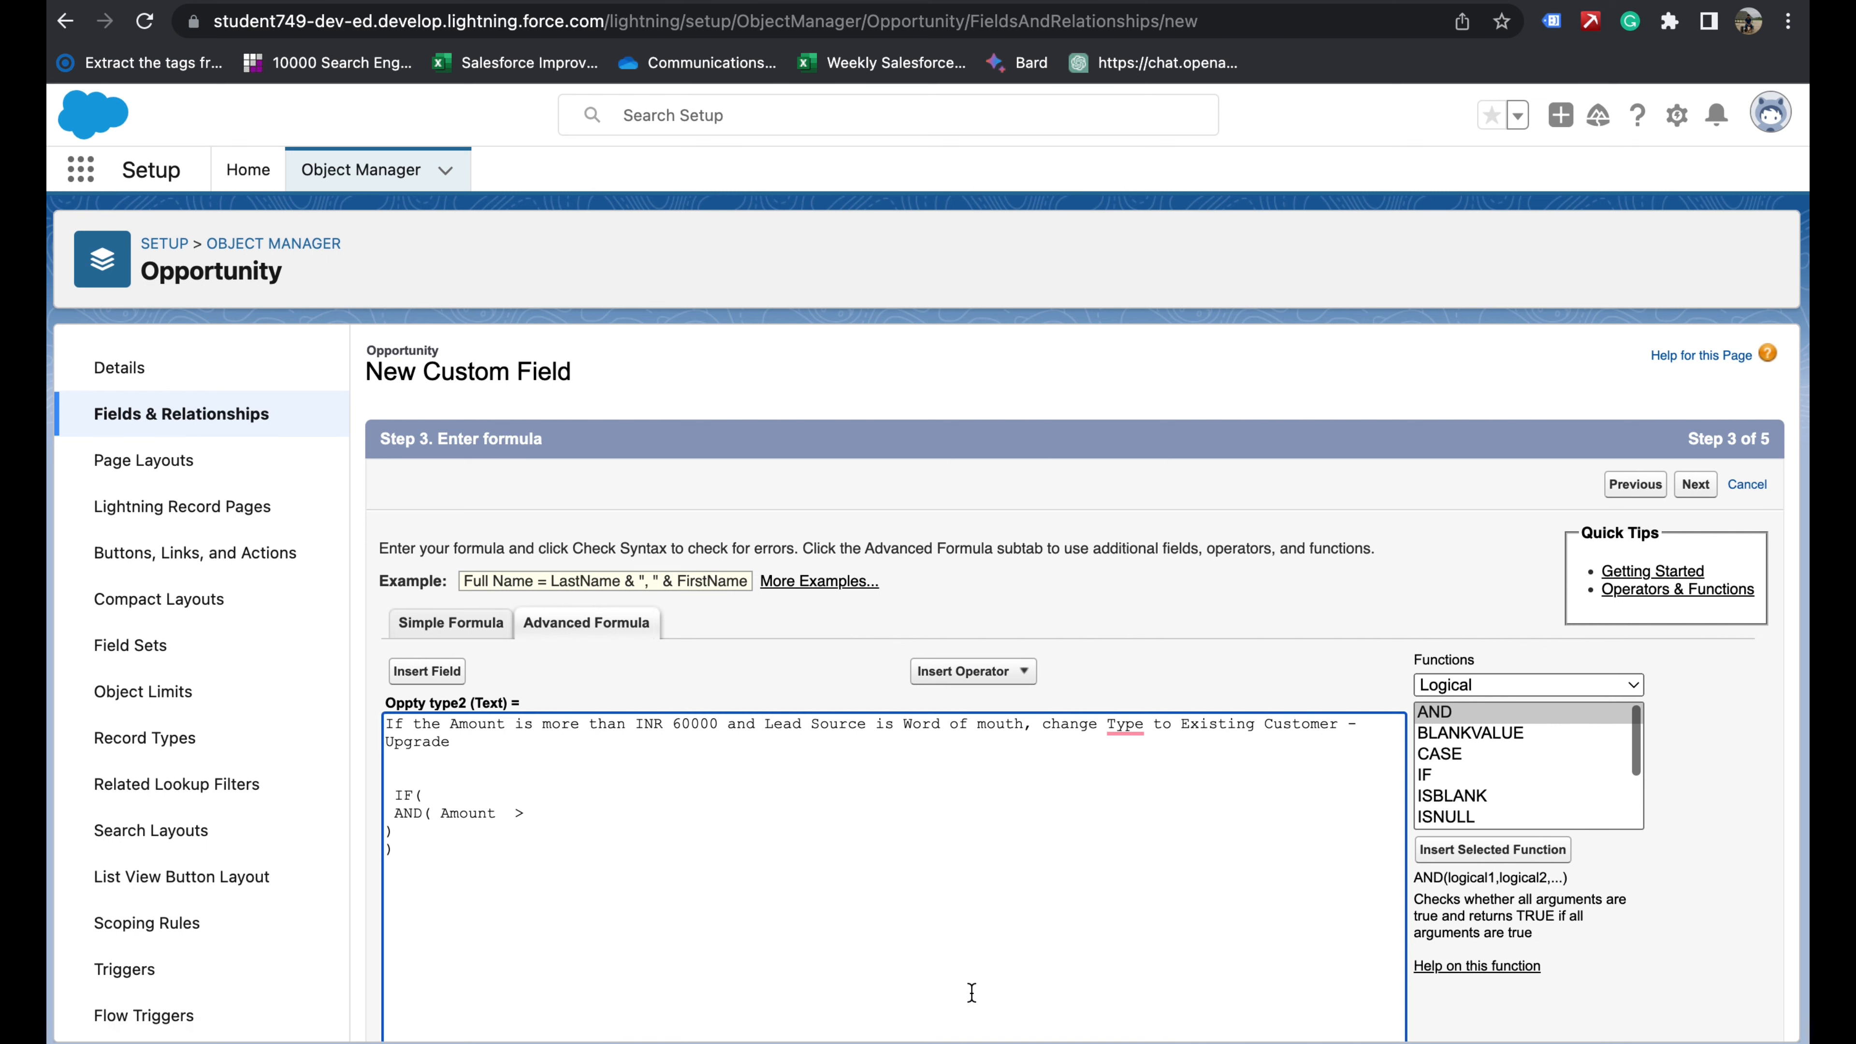
text(60000,)
- Insert the Opportunity Lead Source field as the start of the second AND condition
click(426, 671)
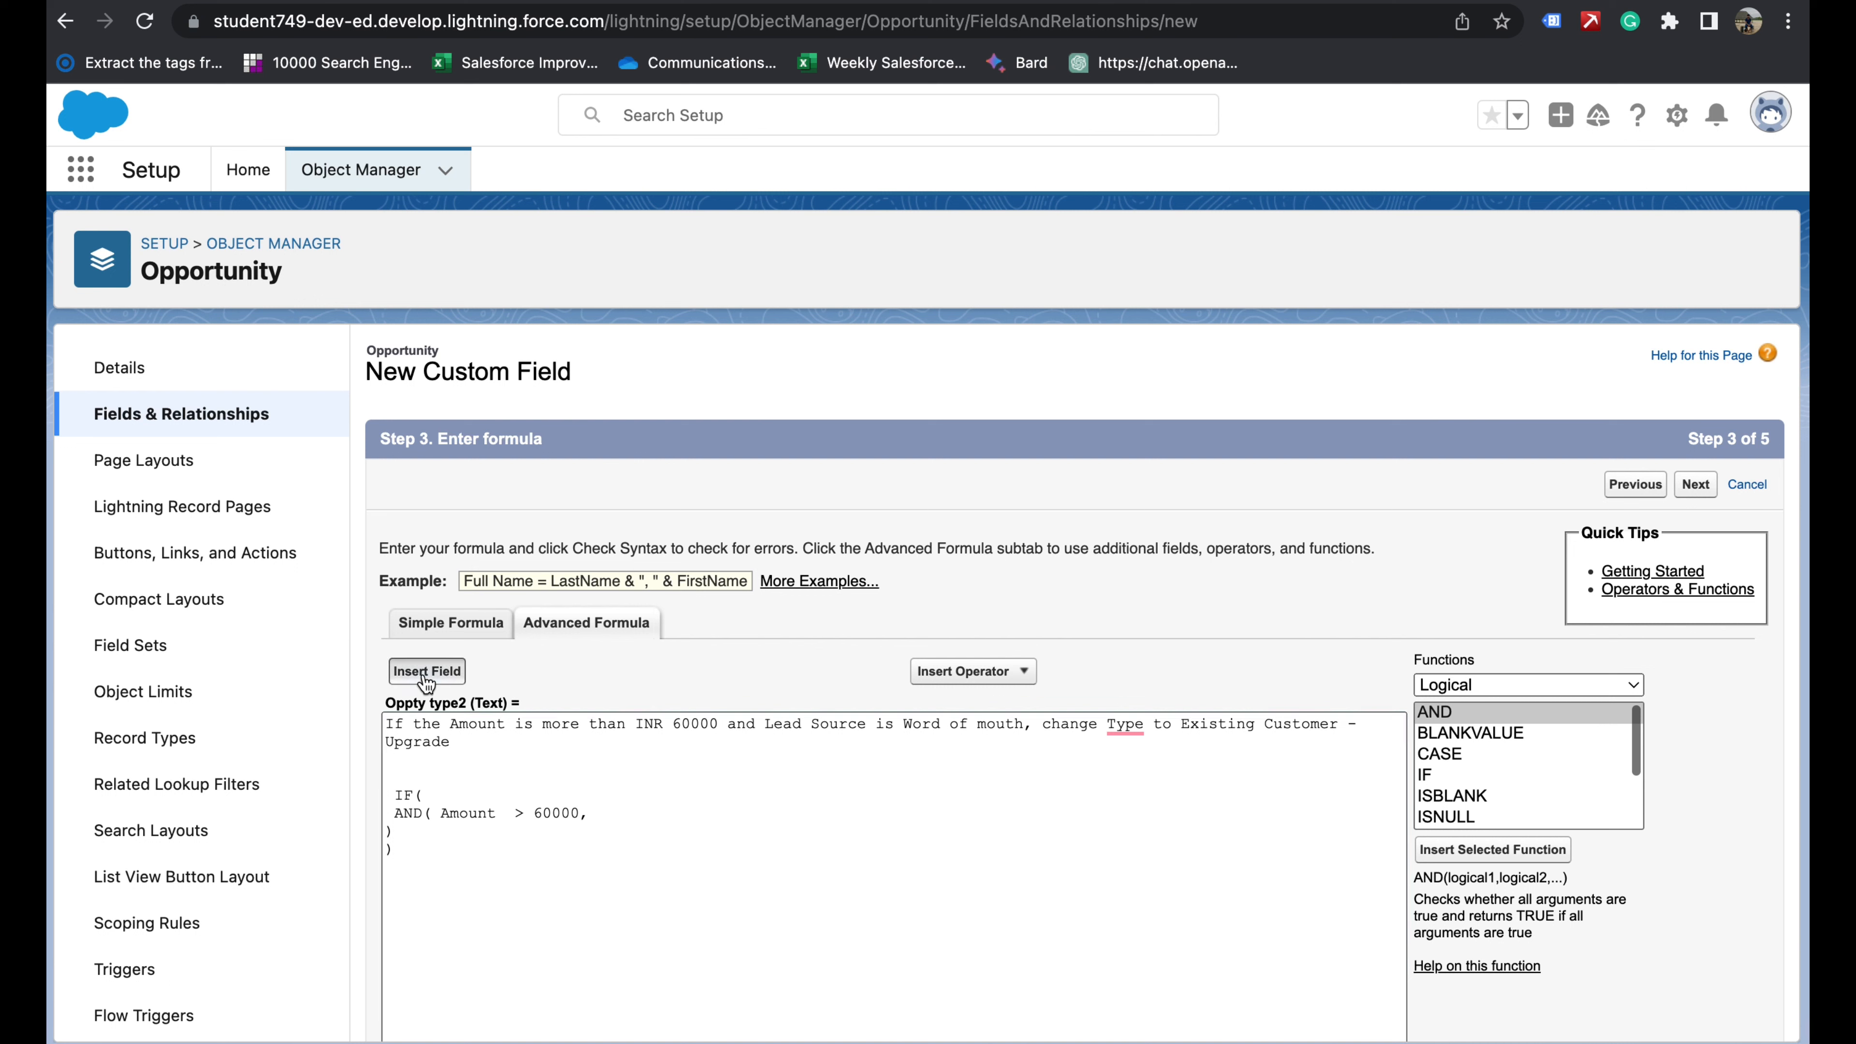
scroll(855, 689, down, 2)
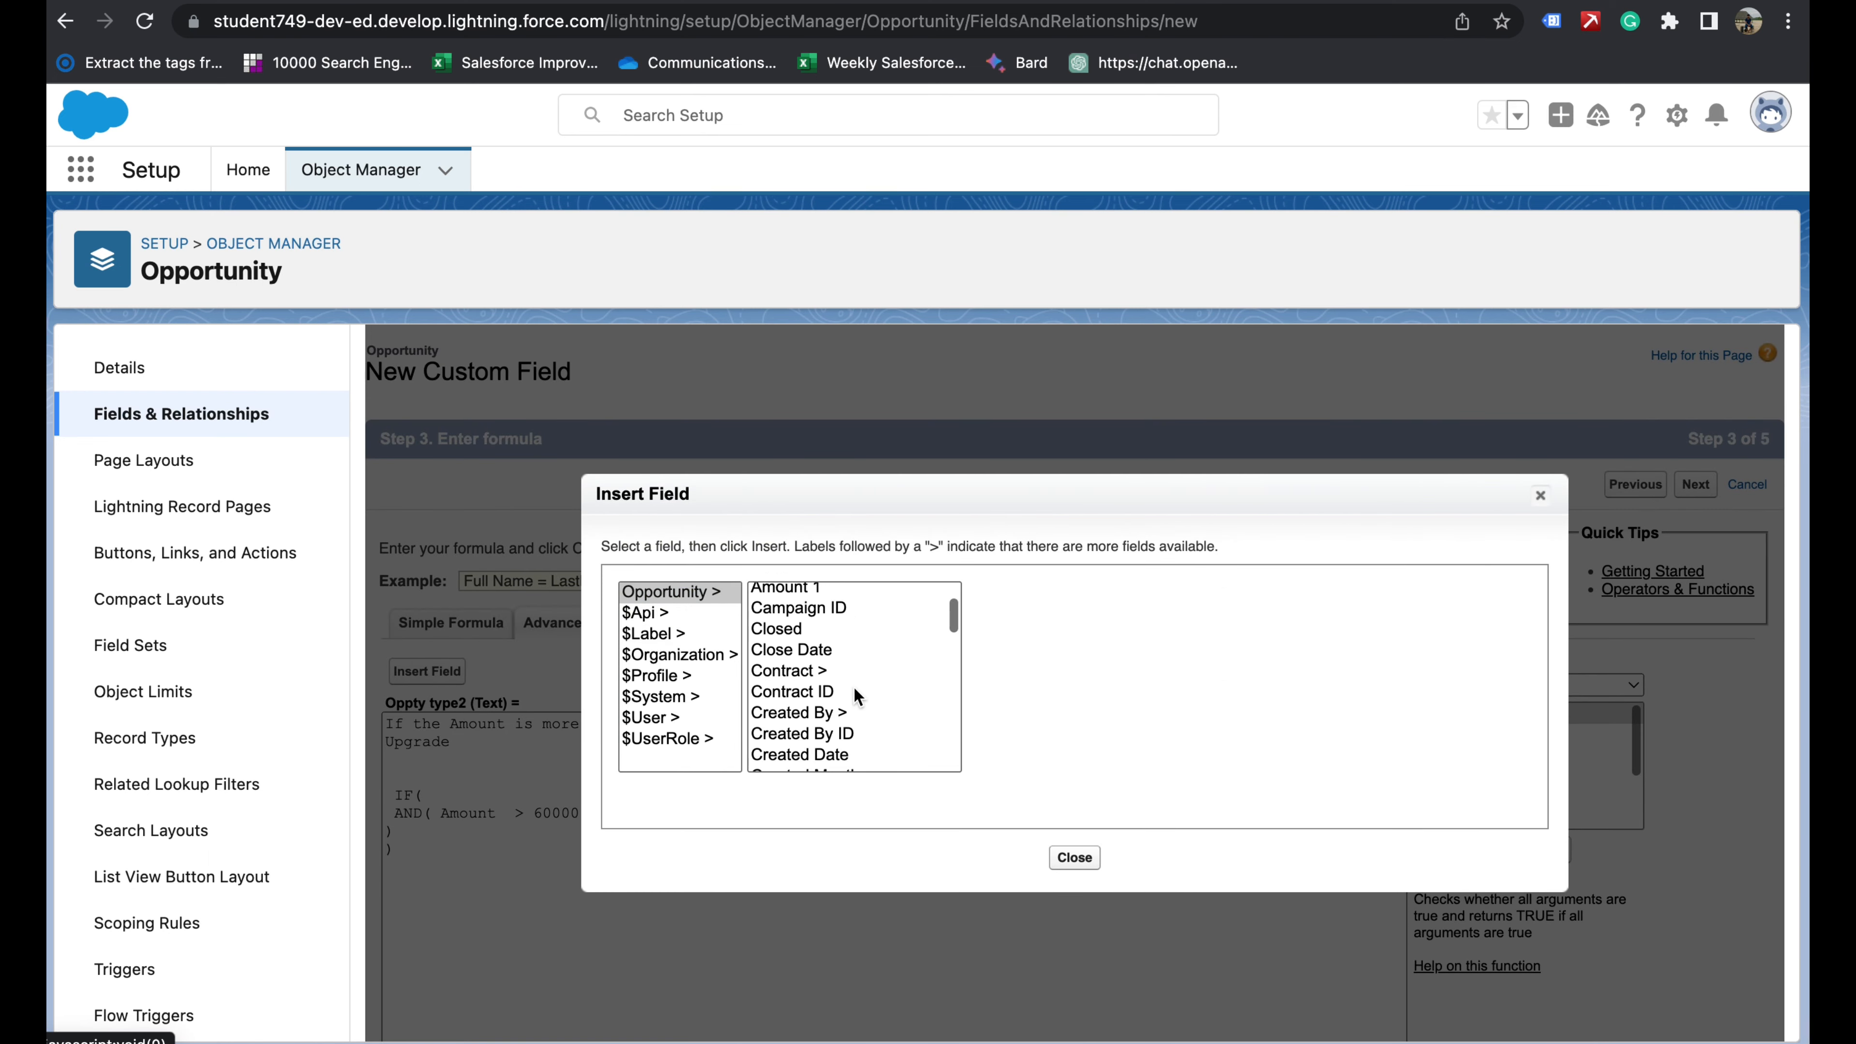
scroll(855, 690, down, 3)
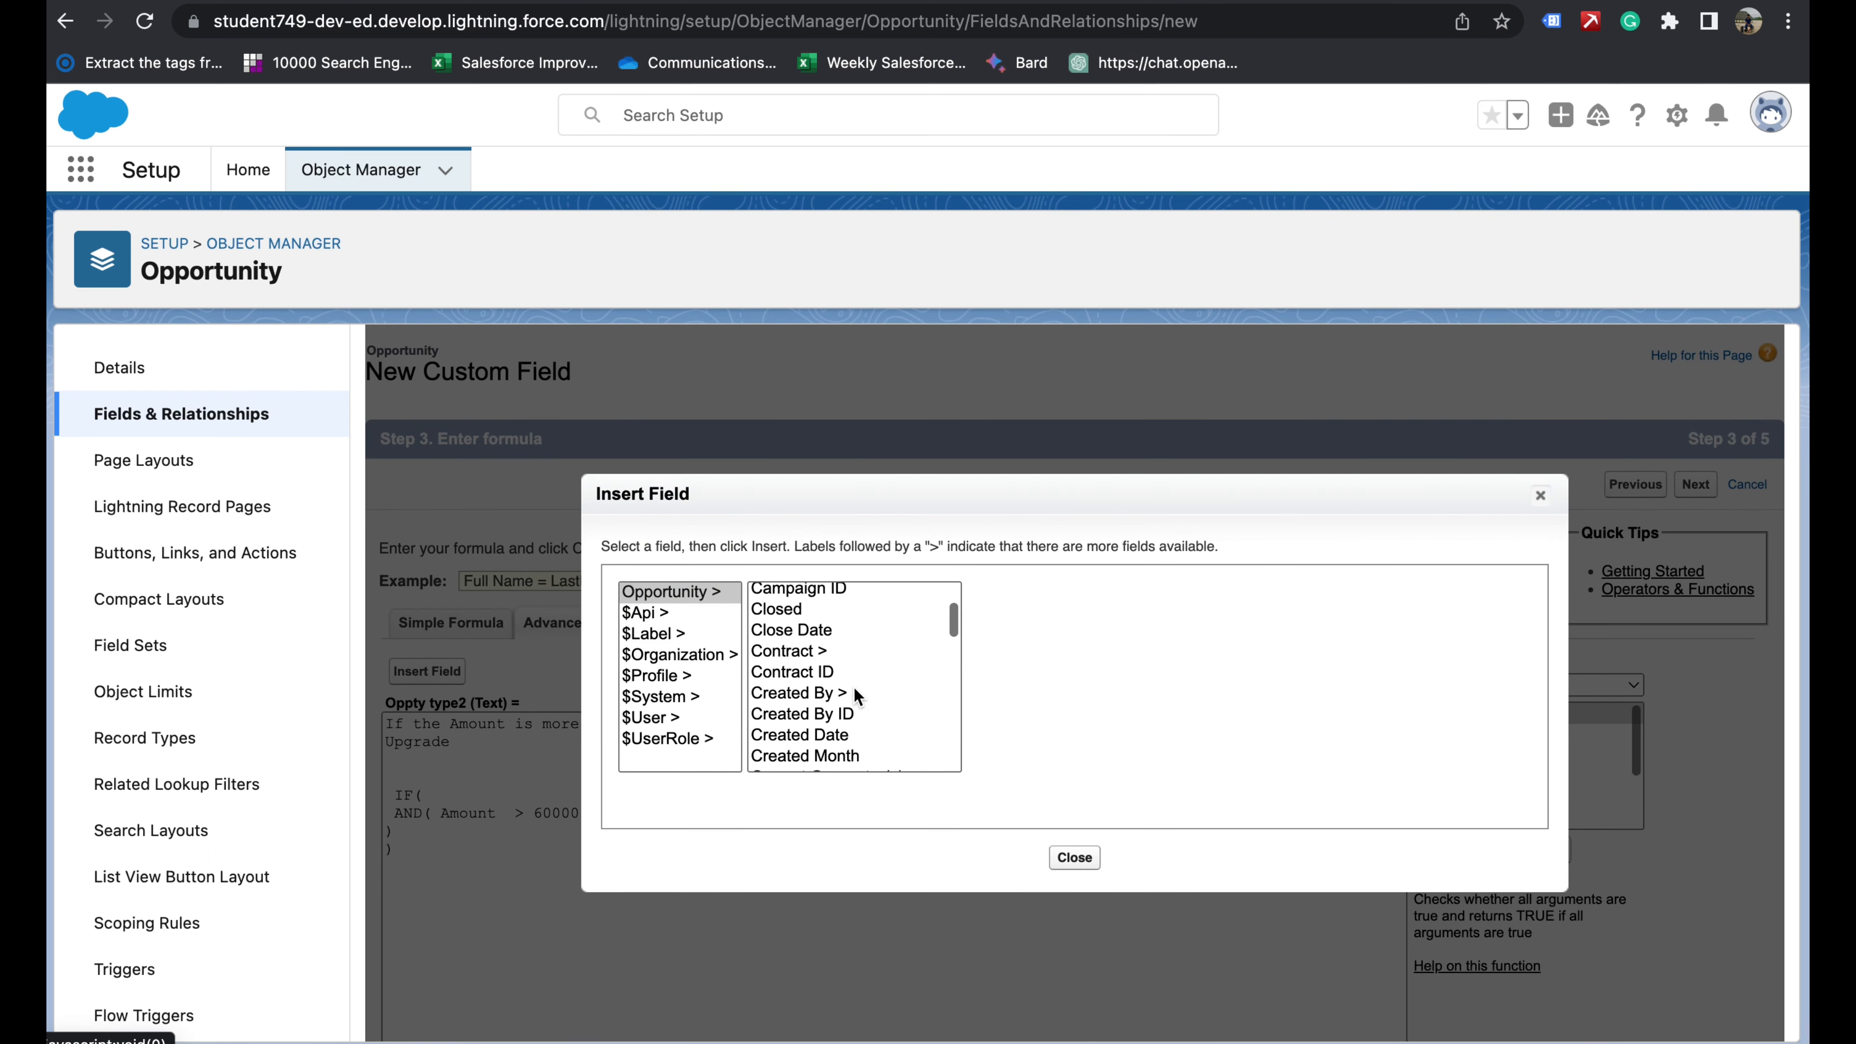
scroll(855, 691, down, 5)
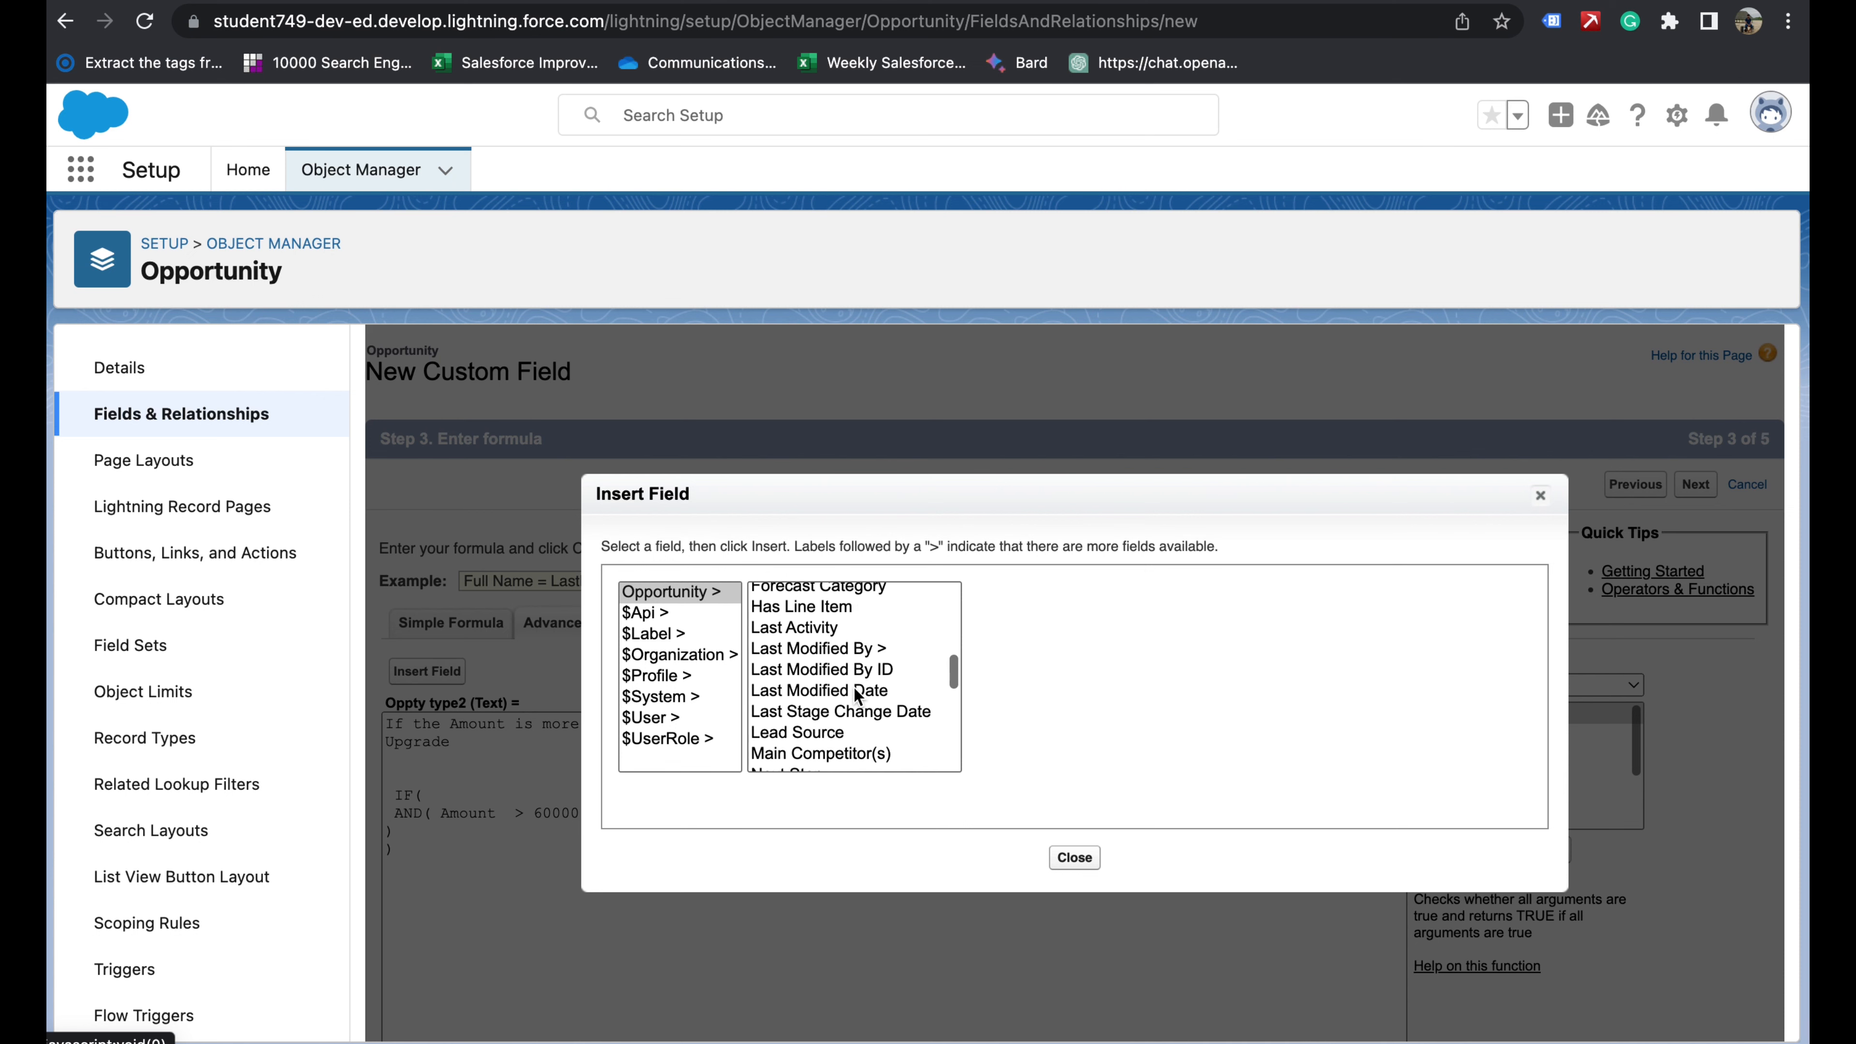
click(836, 706)
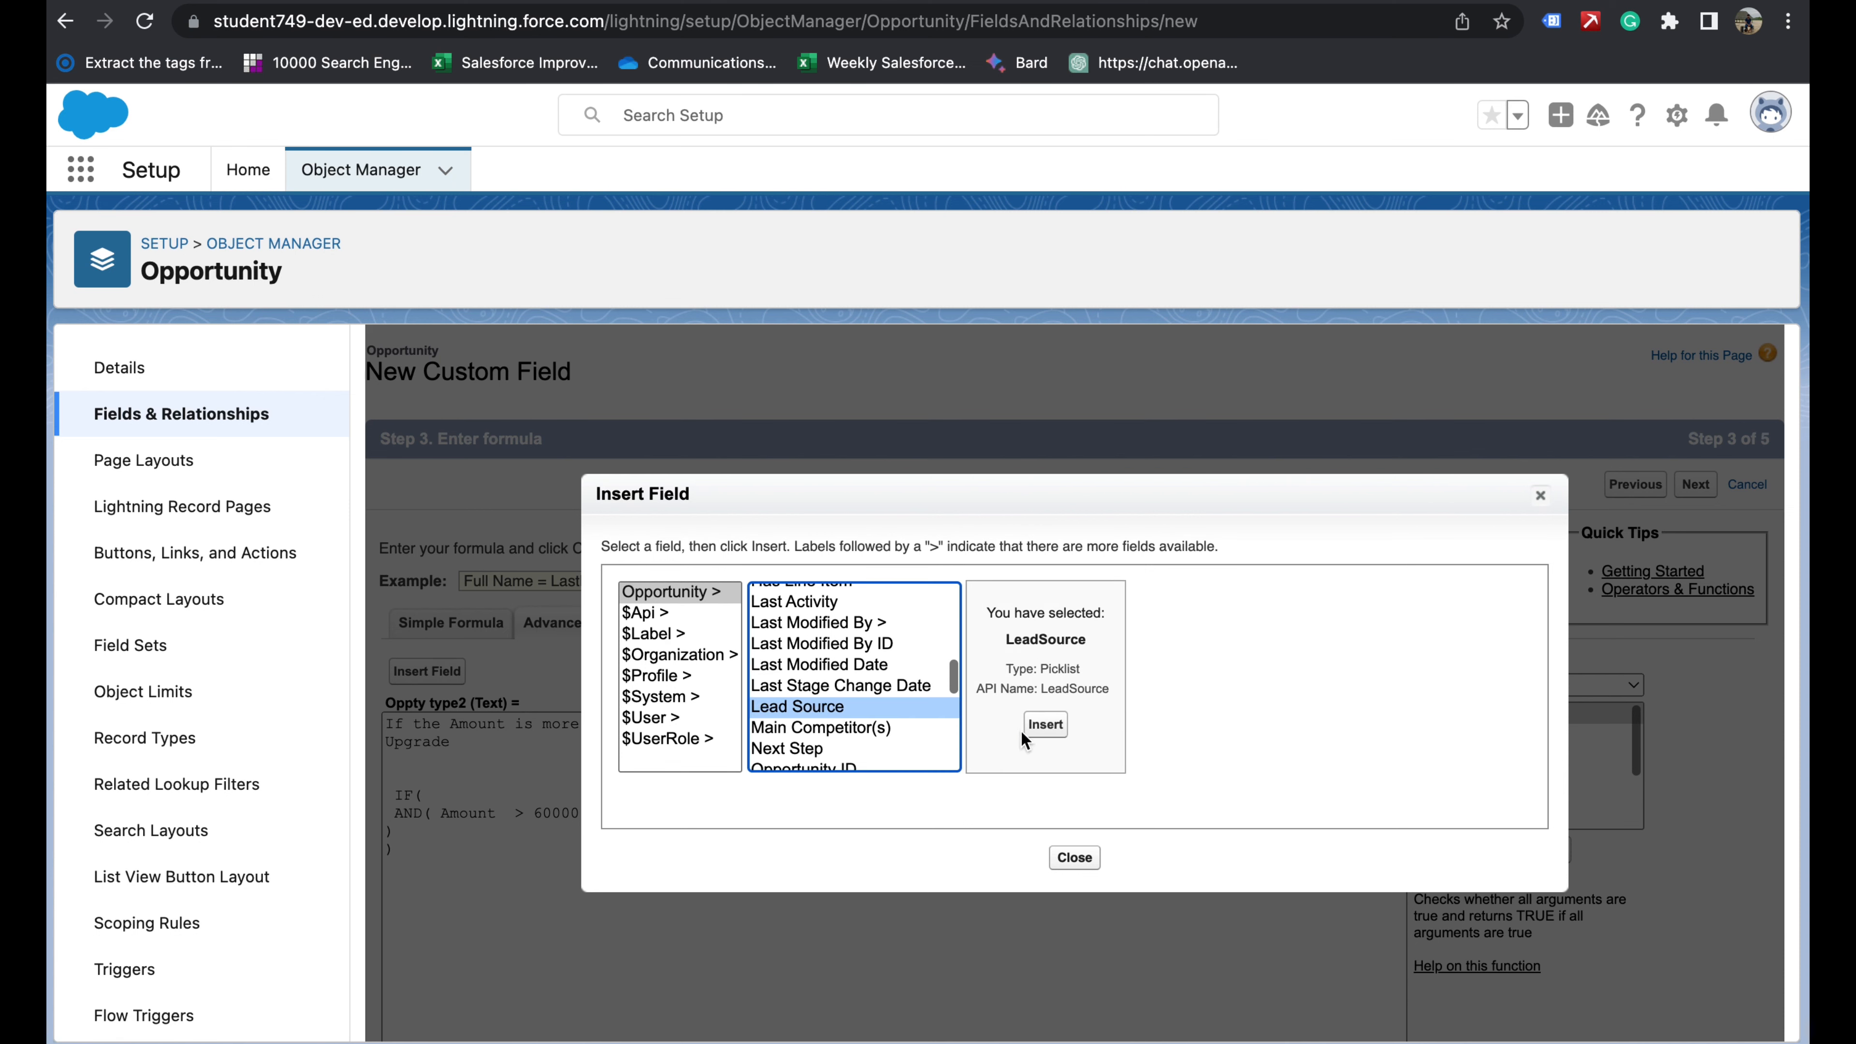
click(1037, 731)
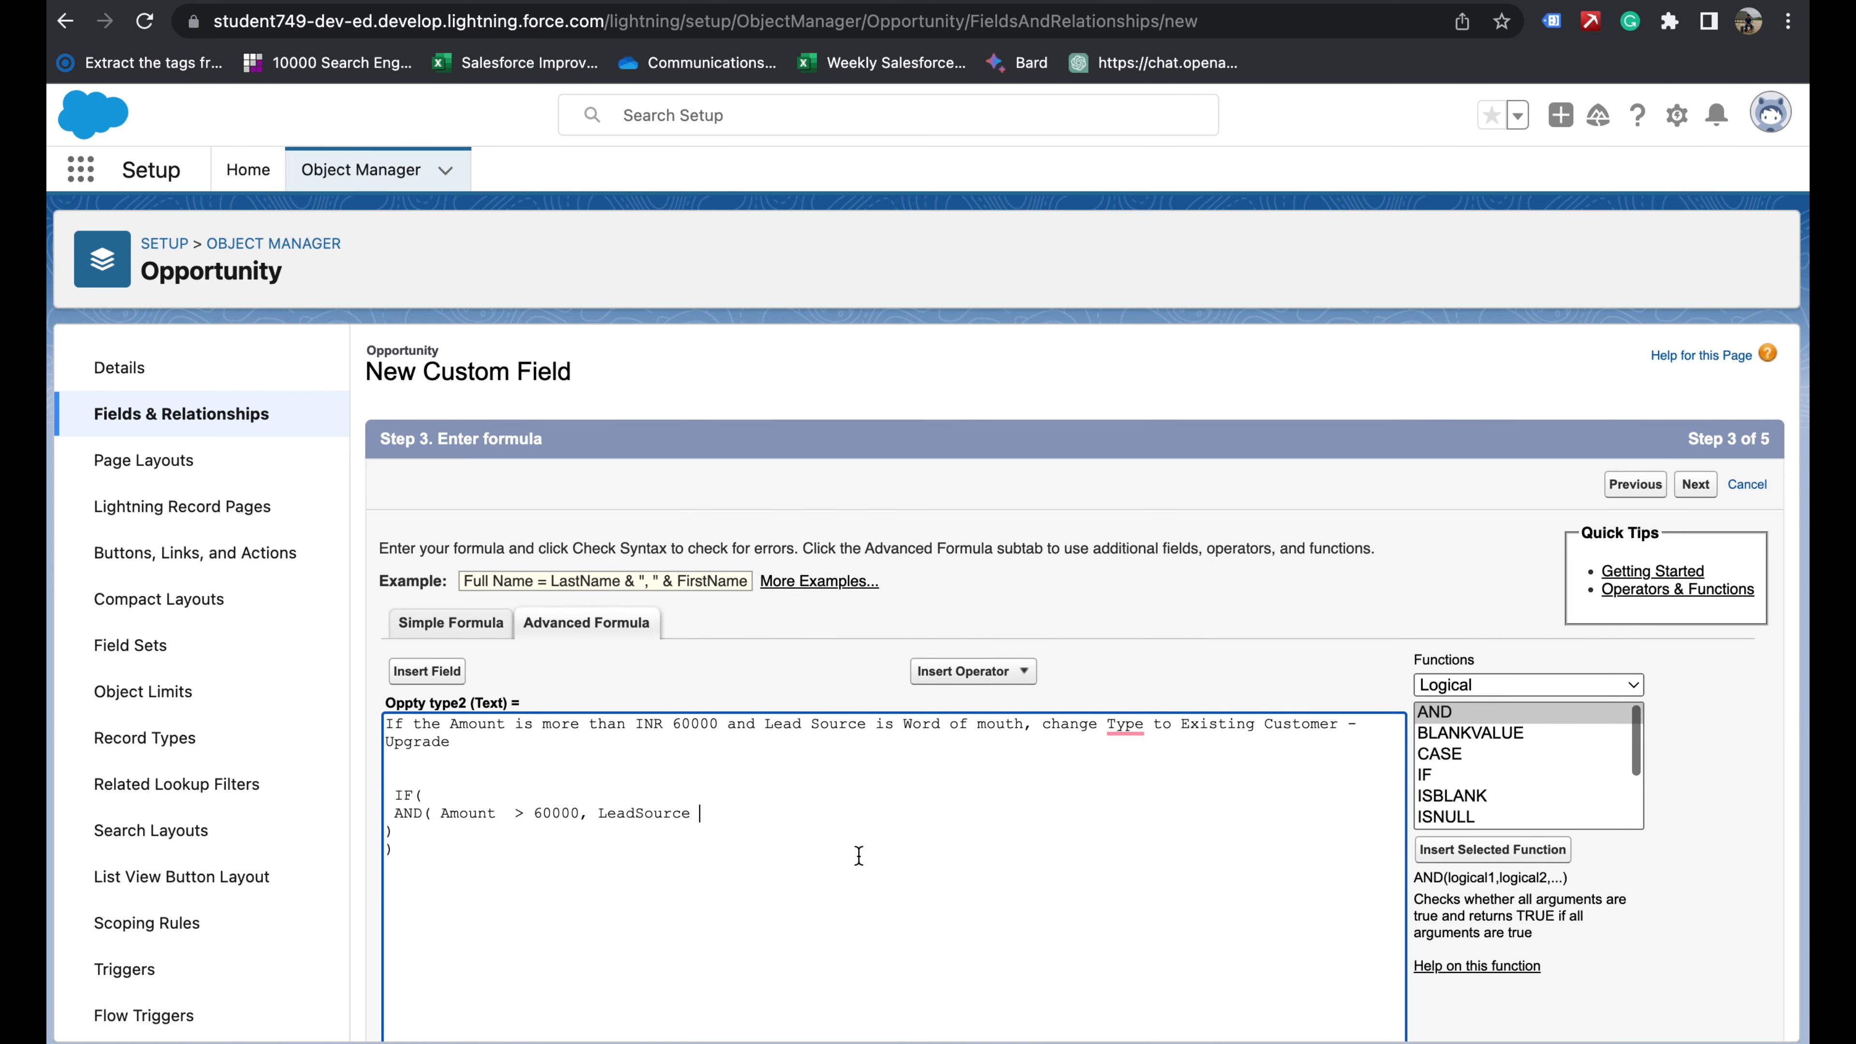
- Wrap LeadSource in a TEXT function and compare it for equality with 'Web'
click(599, 814)
text(XT ()
click(766, 810)
text())
text(=)
text( '')
text(Web)
key(Right)
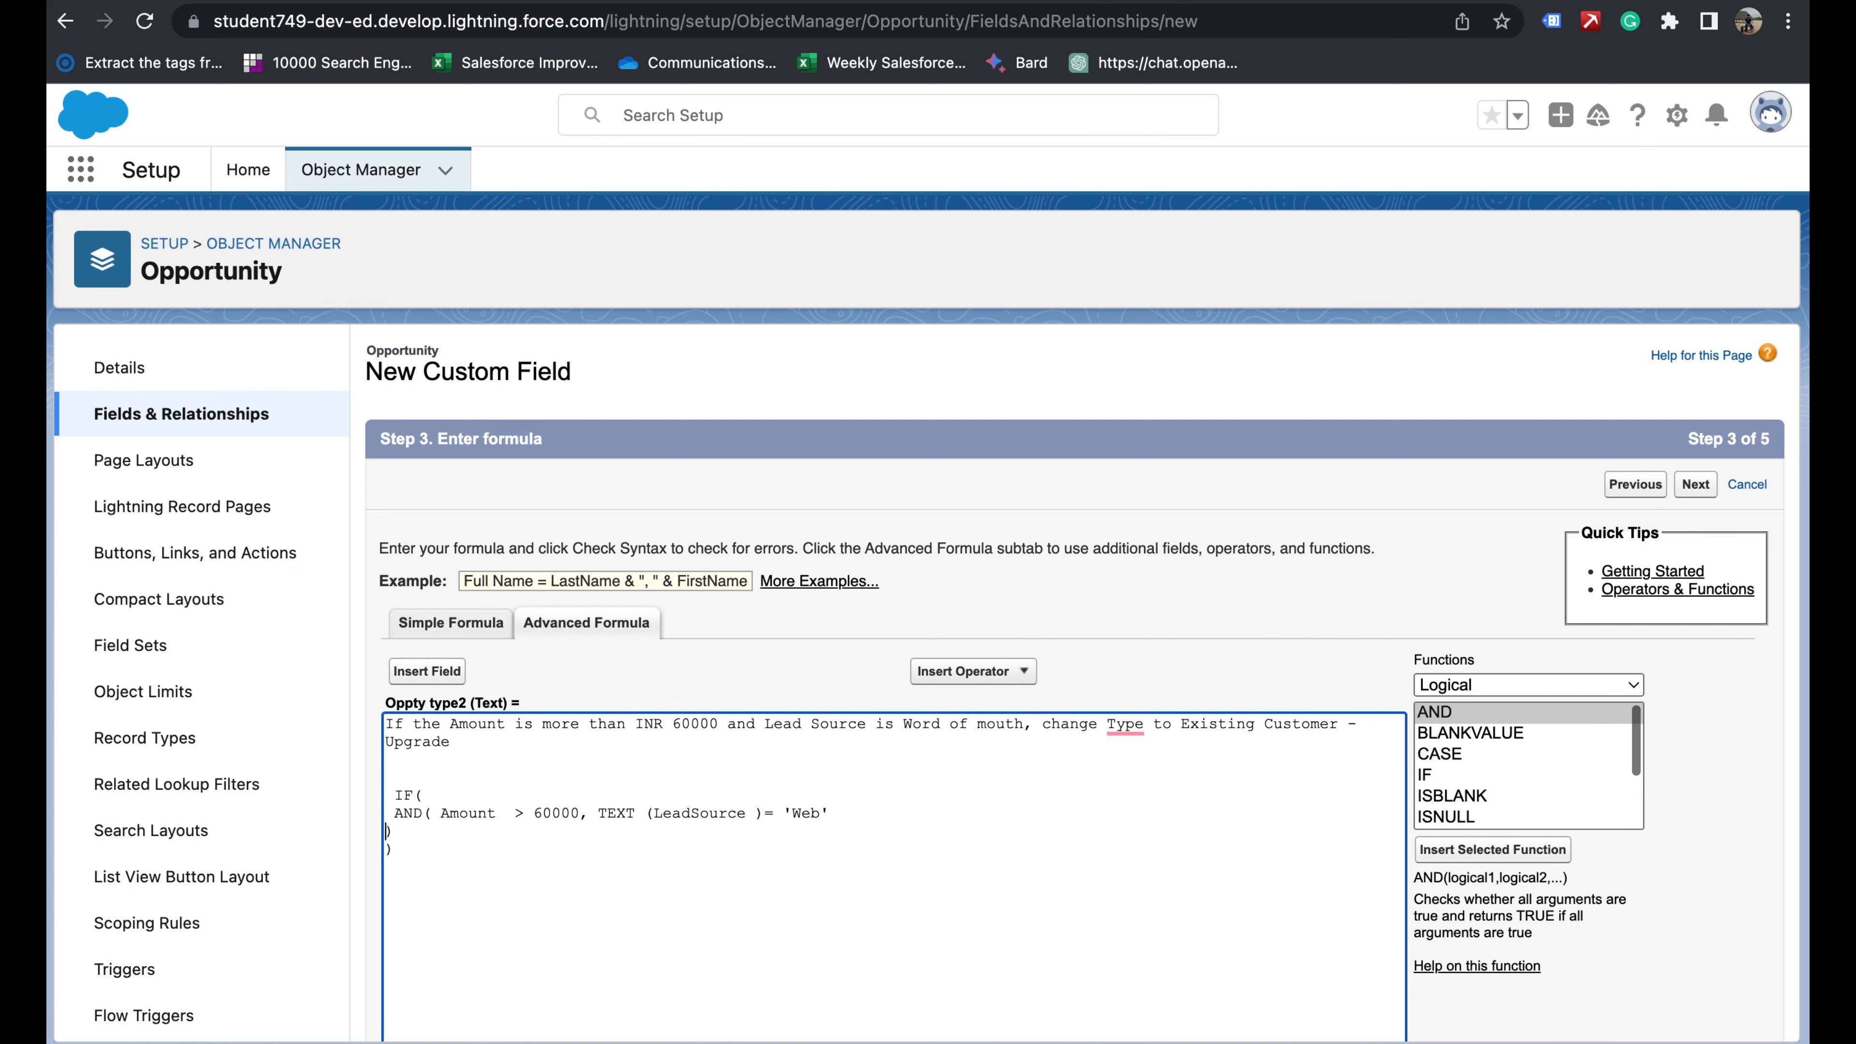
- Set the IF's true result to 'Existing Customer - Upgrade', copied from the reference text, and its false result to an empty string
key(BackSpace)
text('')
drag(1182, 723, 463, 742)
key(super+c)
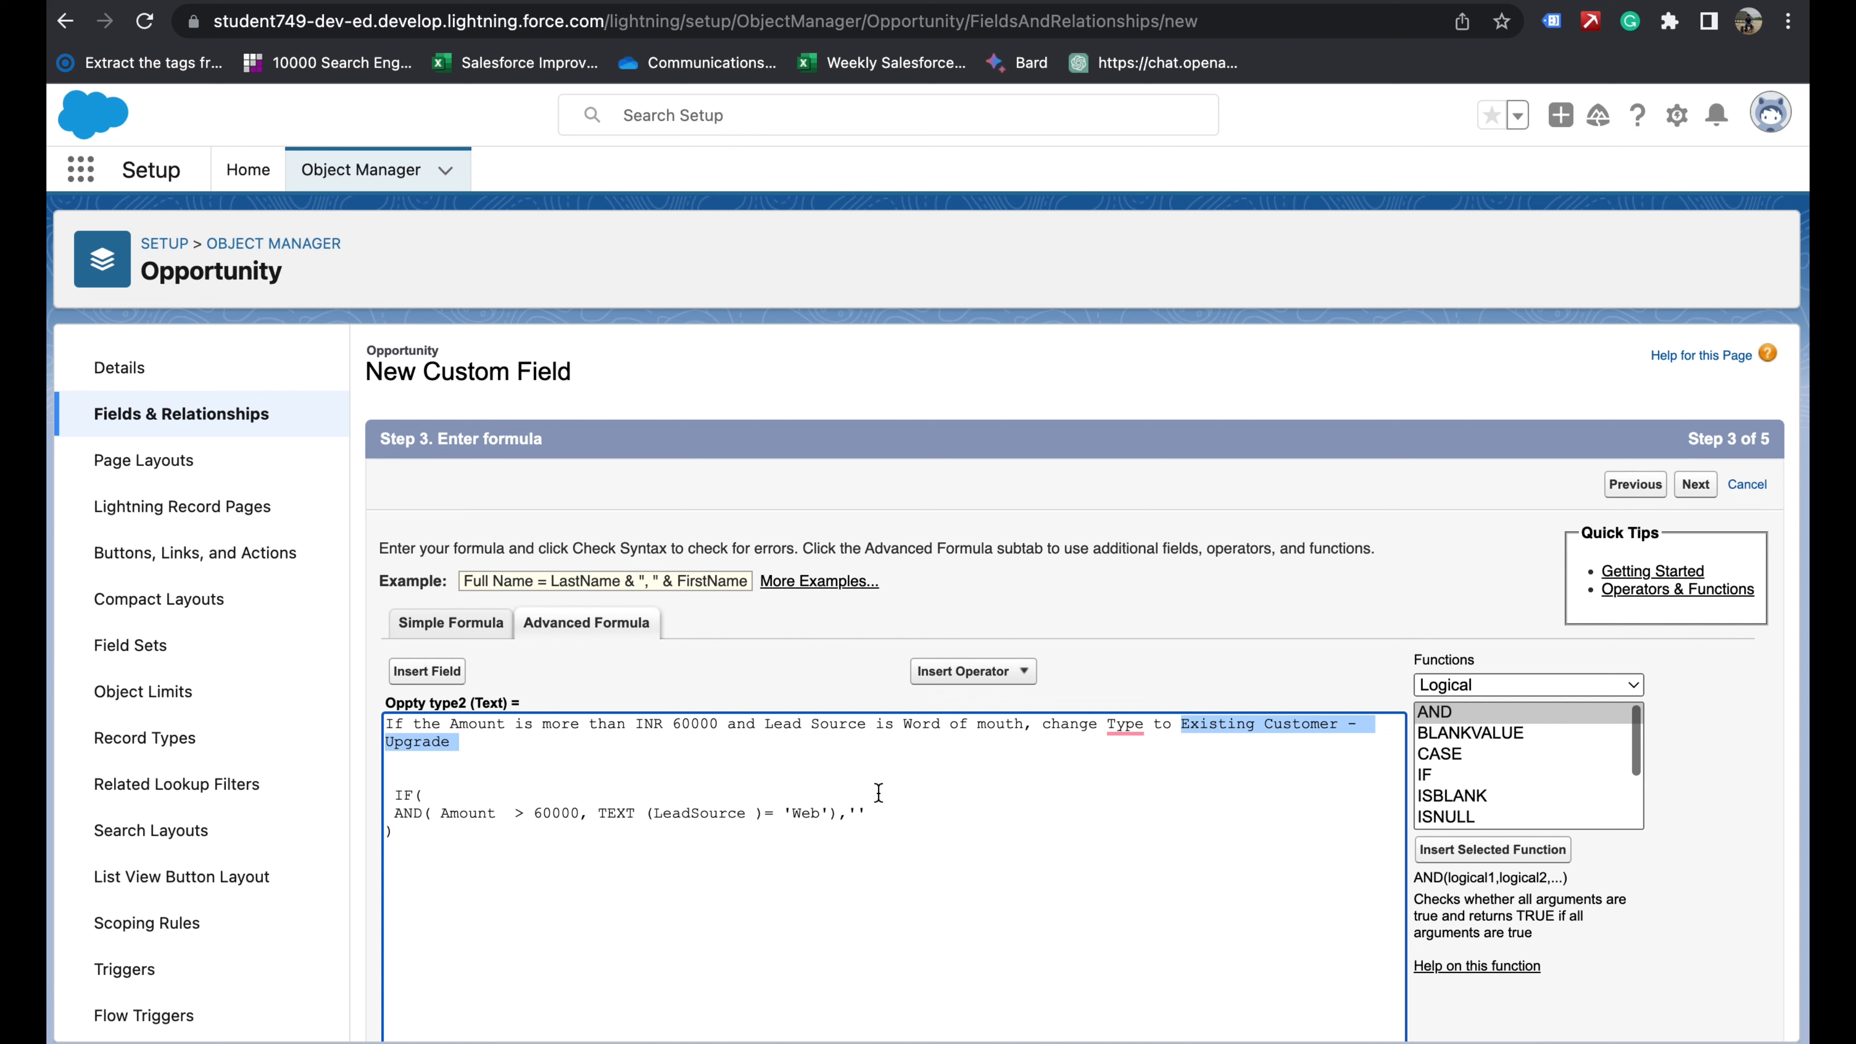
click(861, 810)
key(super+v)
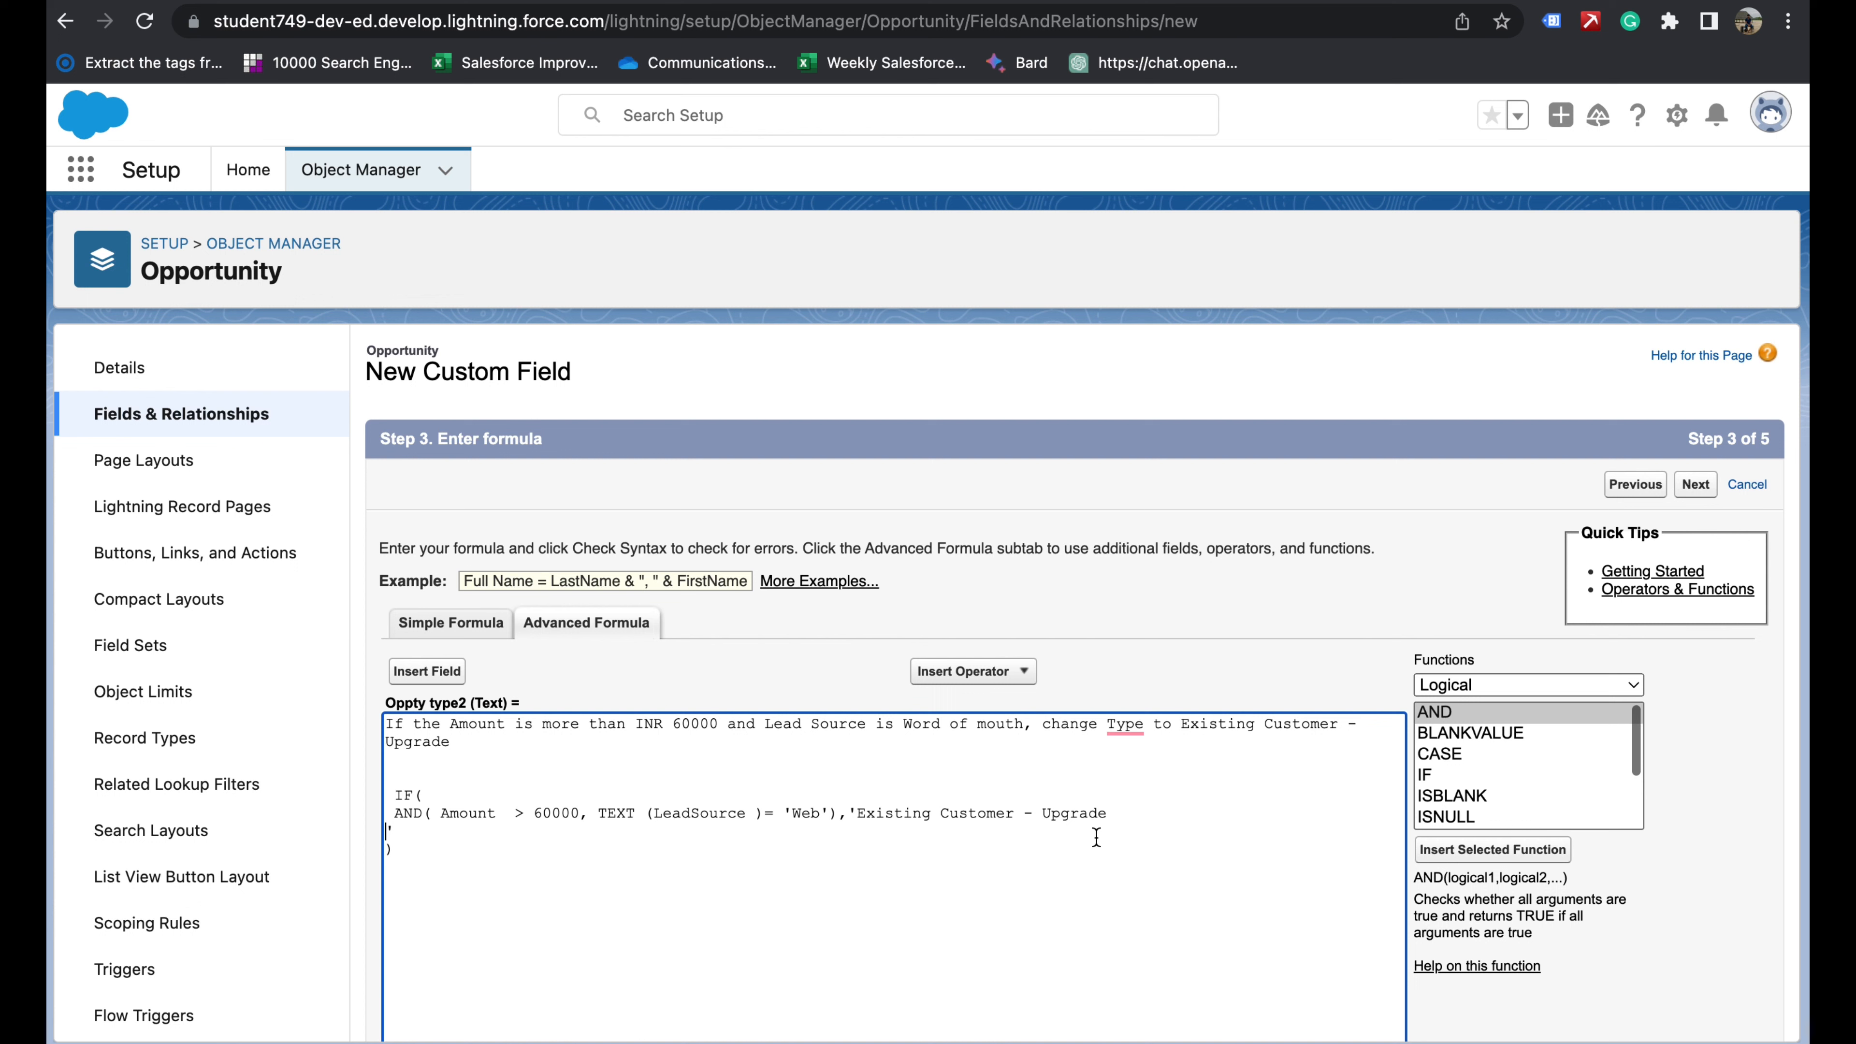
key(BackSpace)
text(, '')
- Delete the reference condition text above the formula and check the formula's syntax
drag(452, 754, 351, 720)
key(BackSpace)
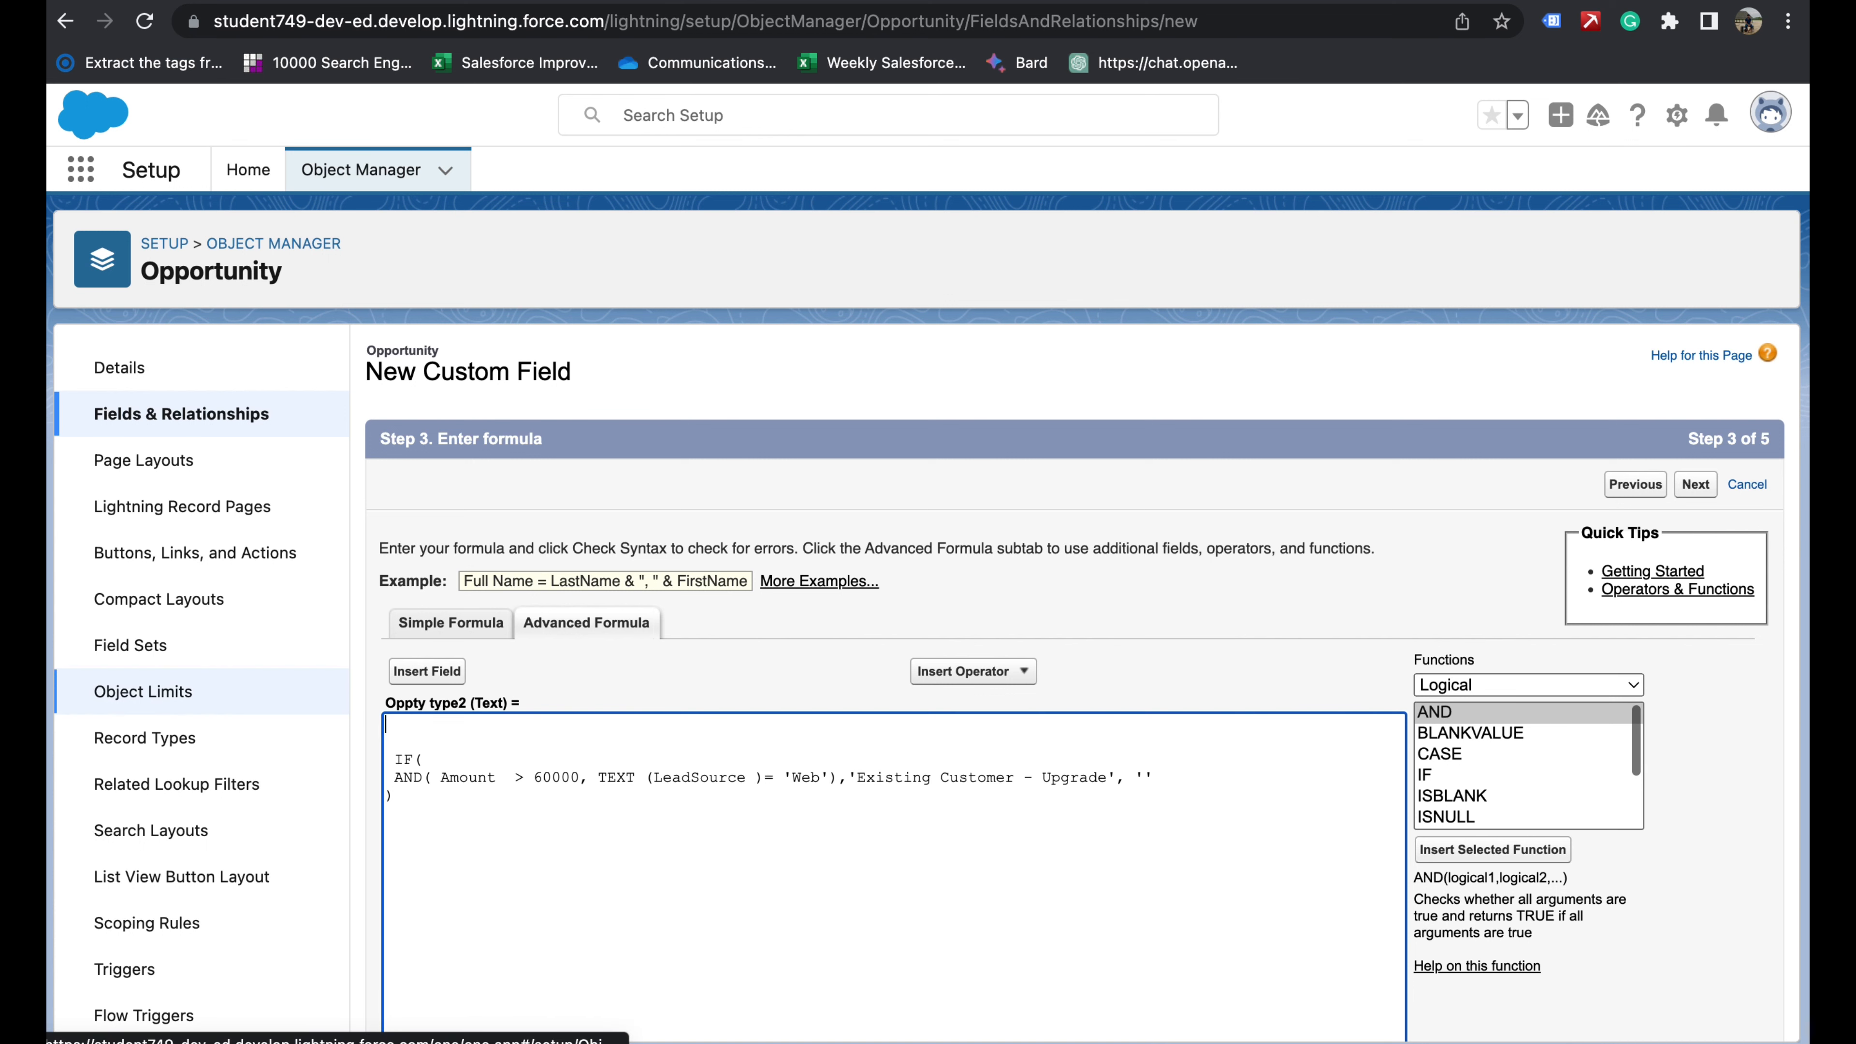
scroll(726, 925, down, 3)
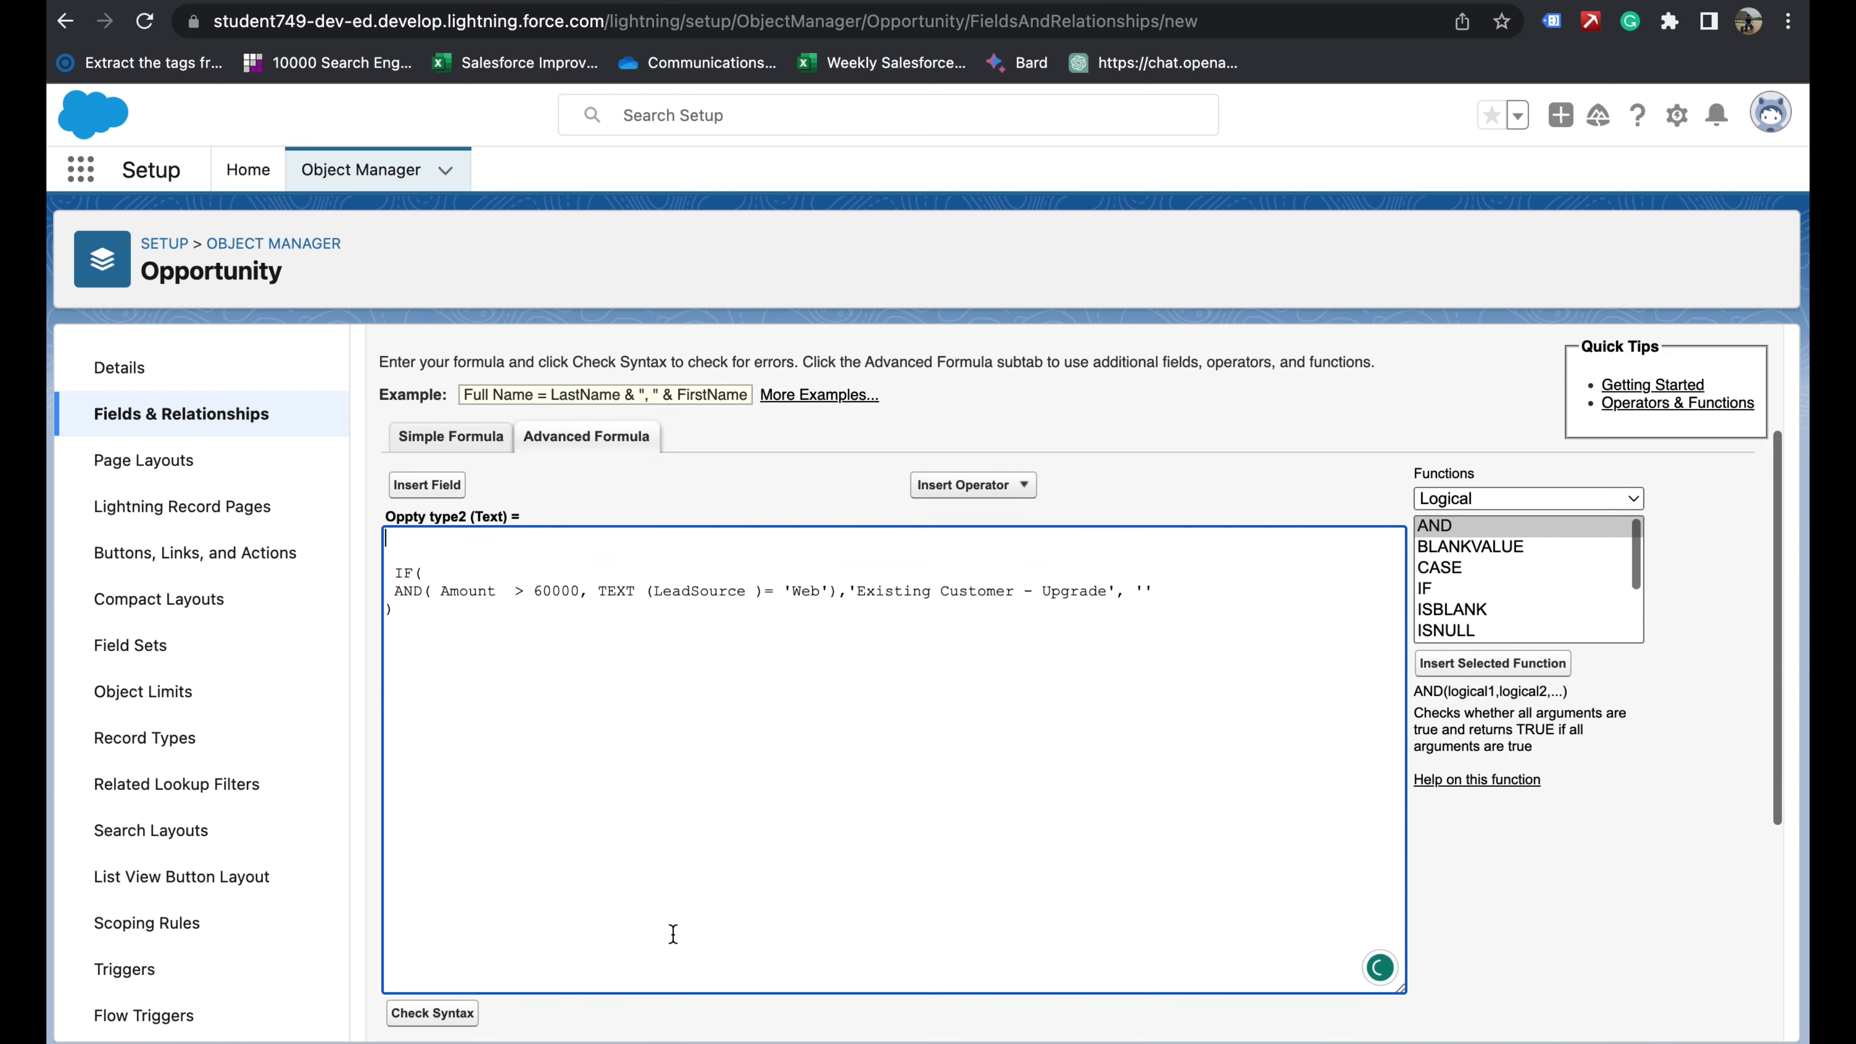
click(472, 1003)
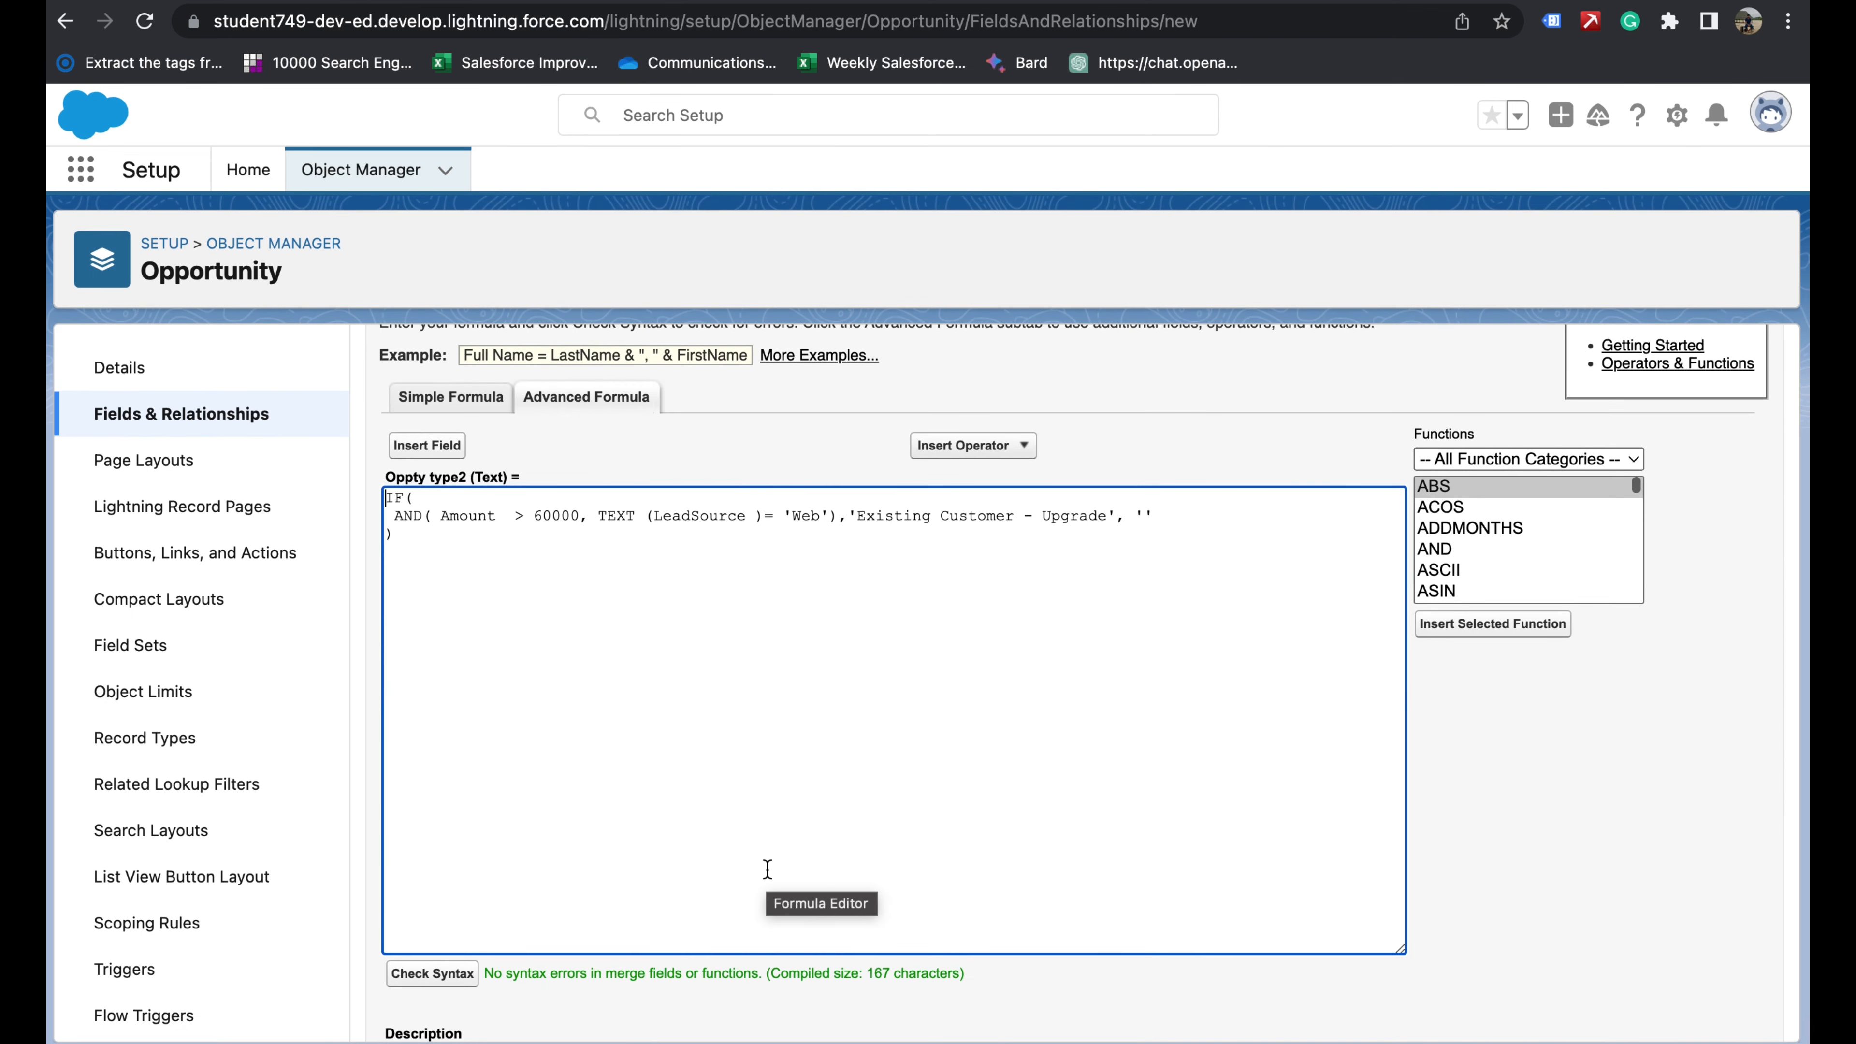
- Insert the ISPICKVAL function from the Text function category below the IF formula
scroll(931, 800, up, 1)
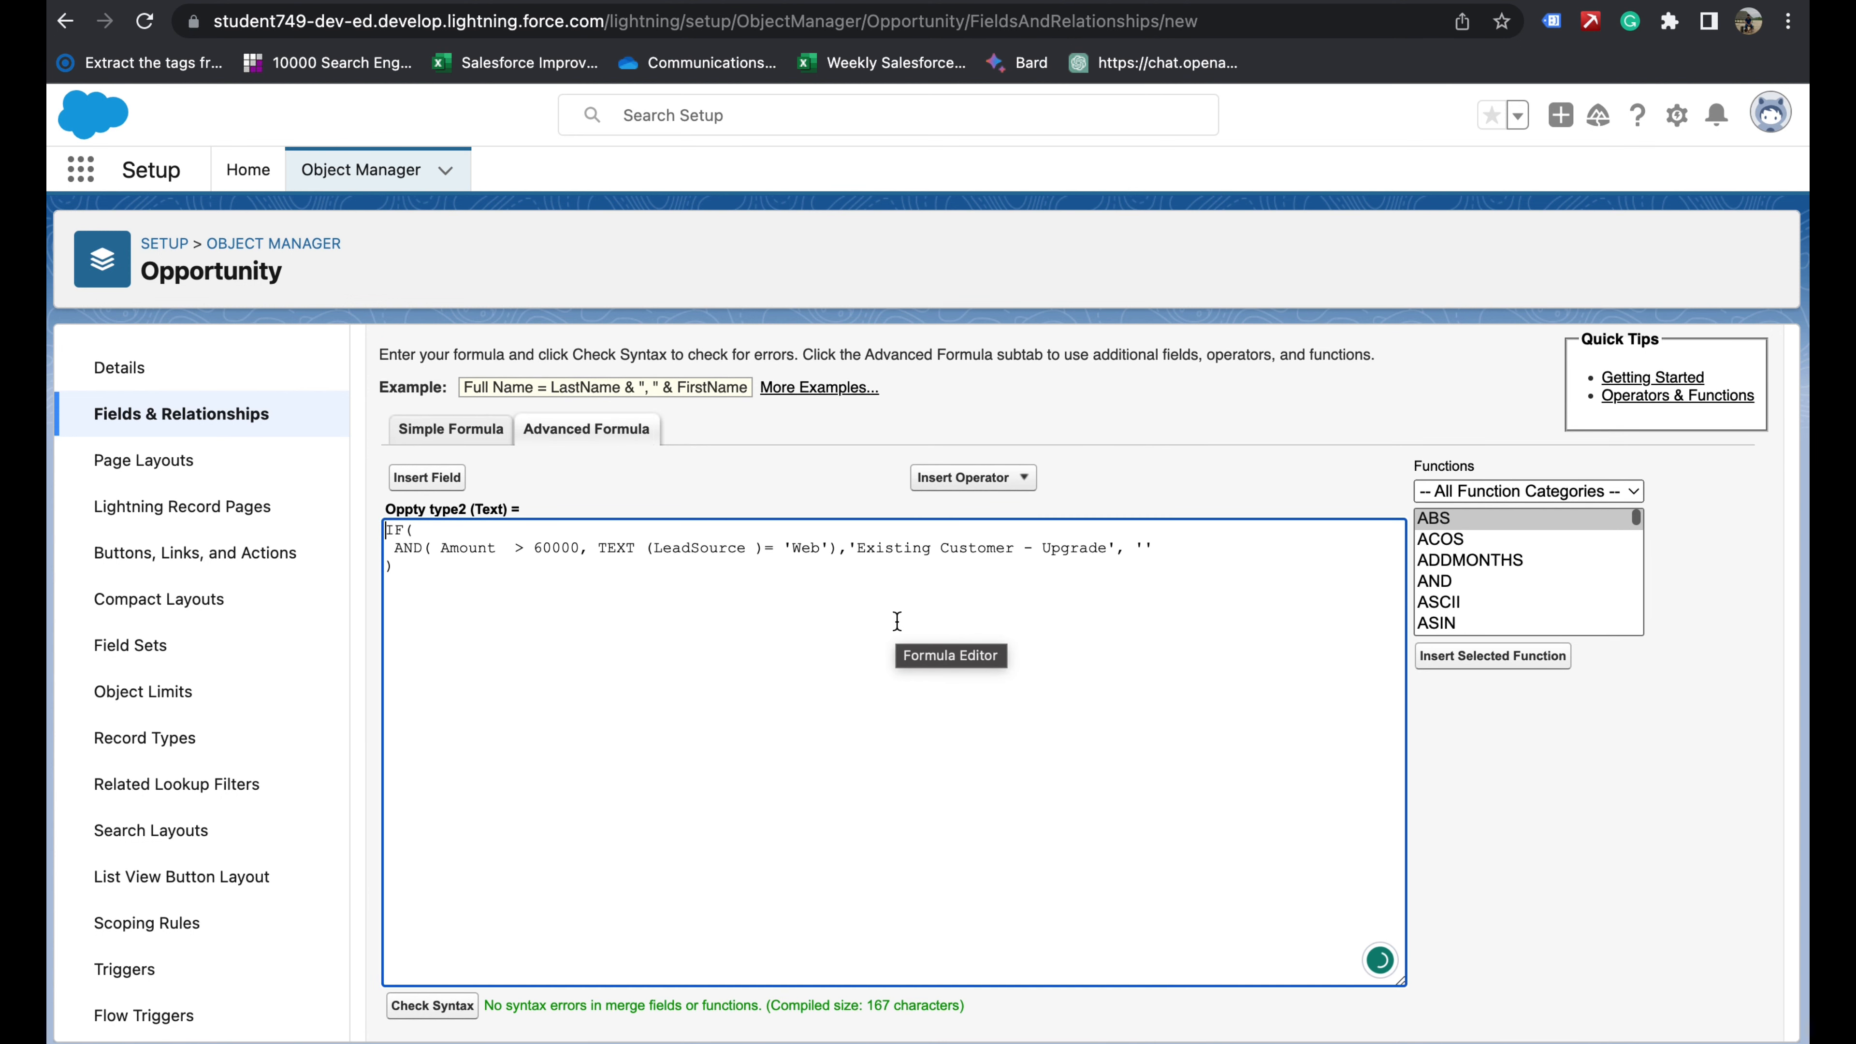
scroll(897, 620, left, 5)
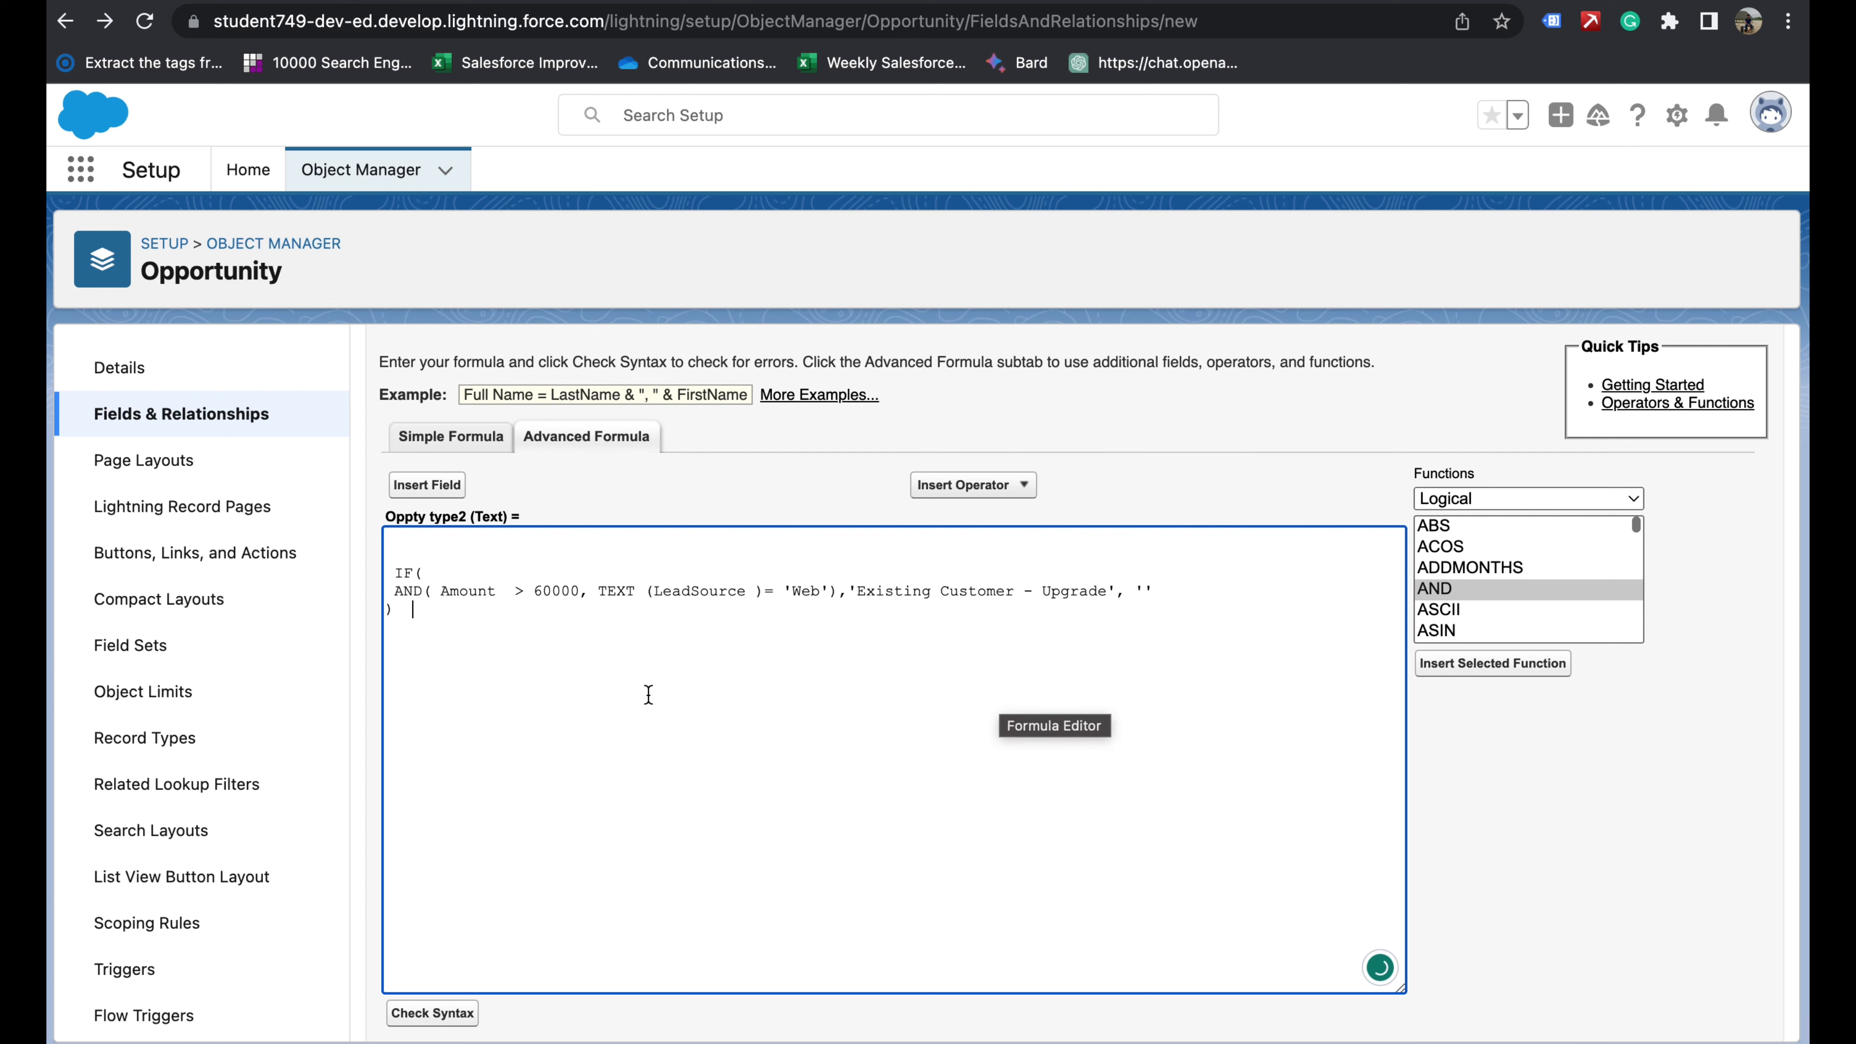
click(1479, 505)
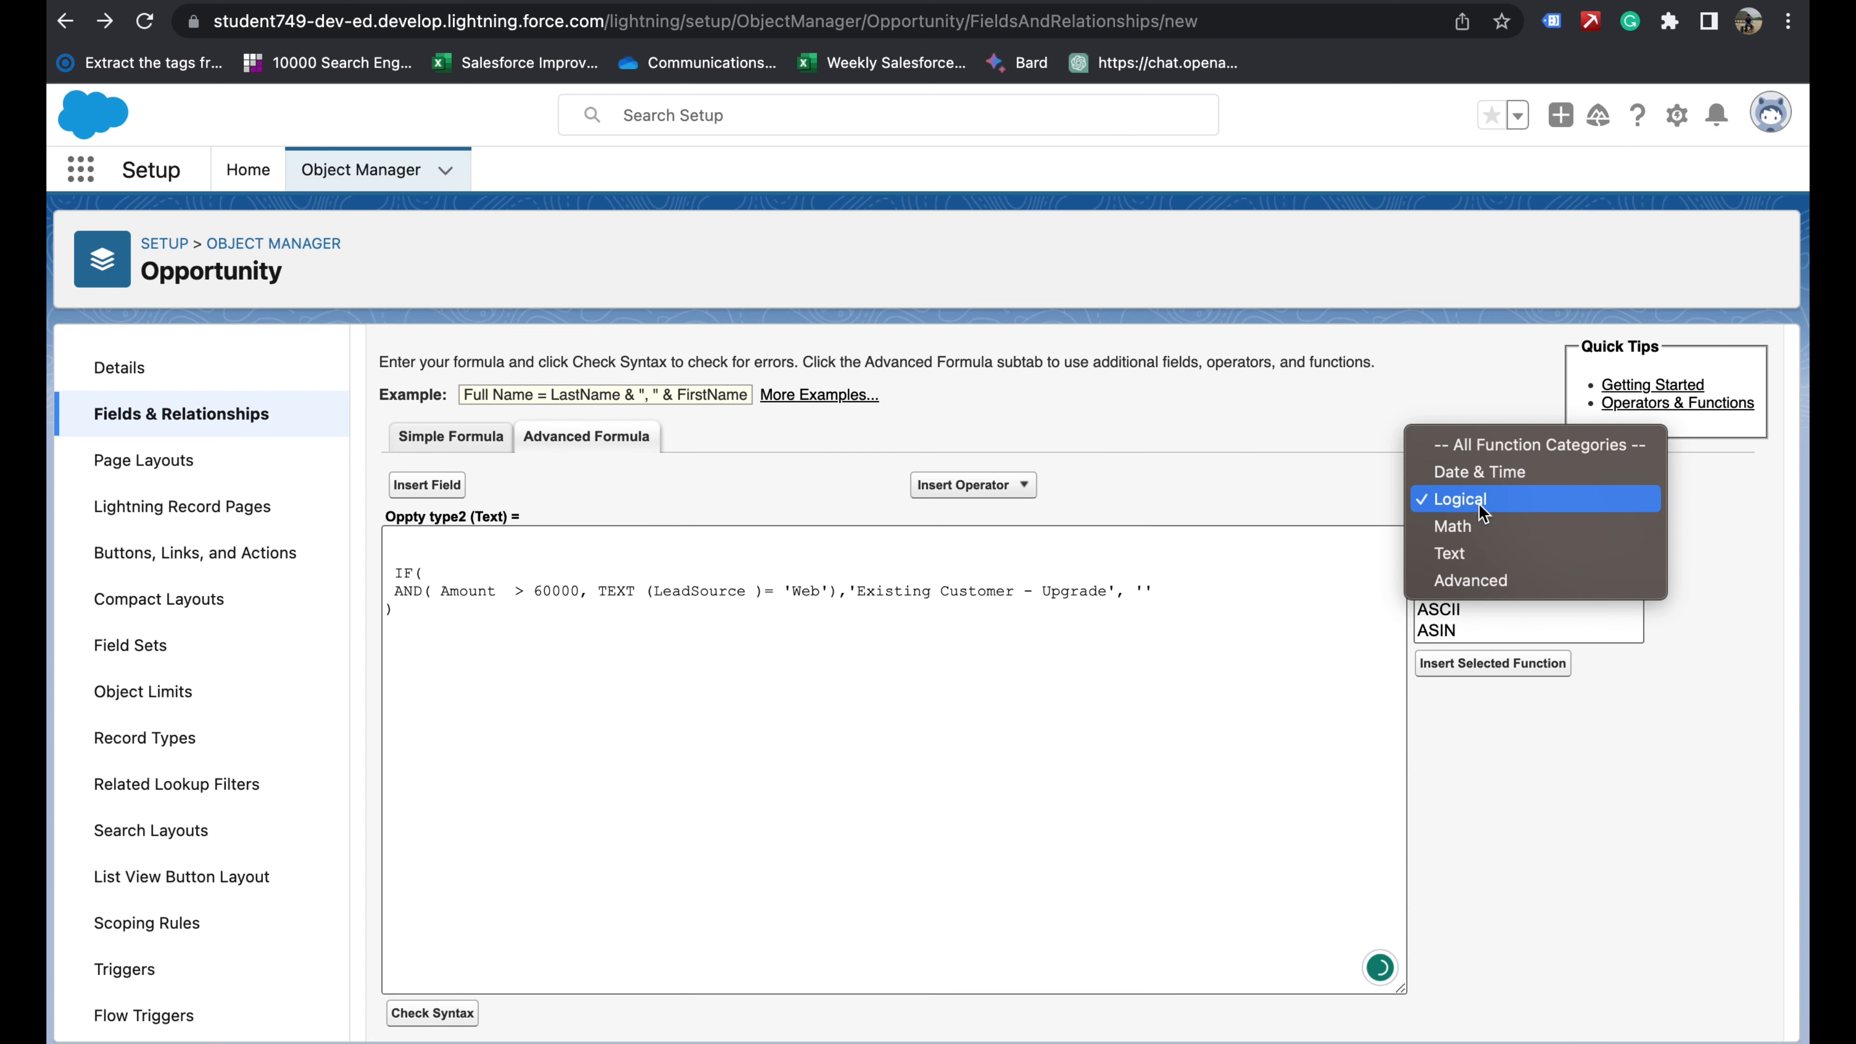
click(1452, 526)
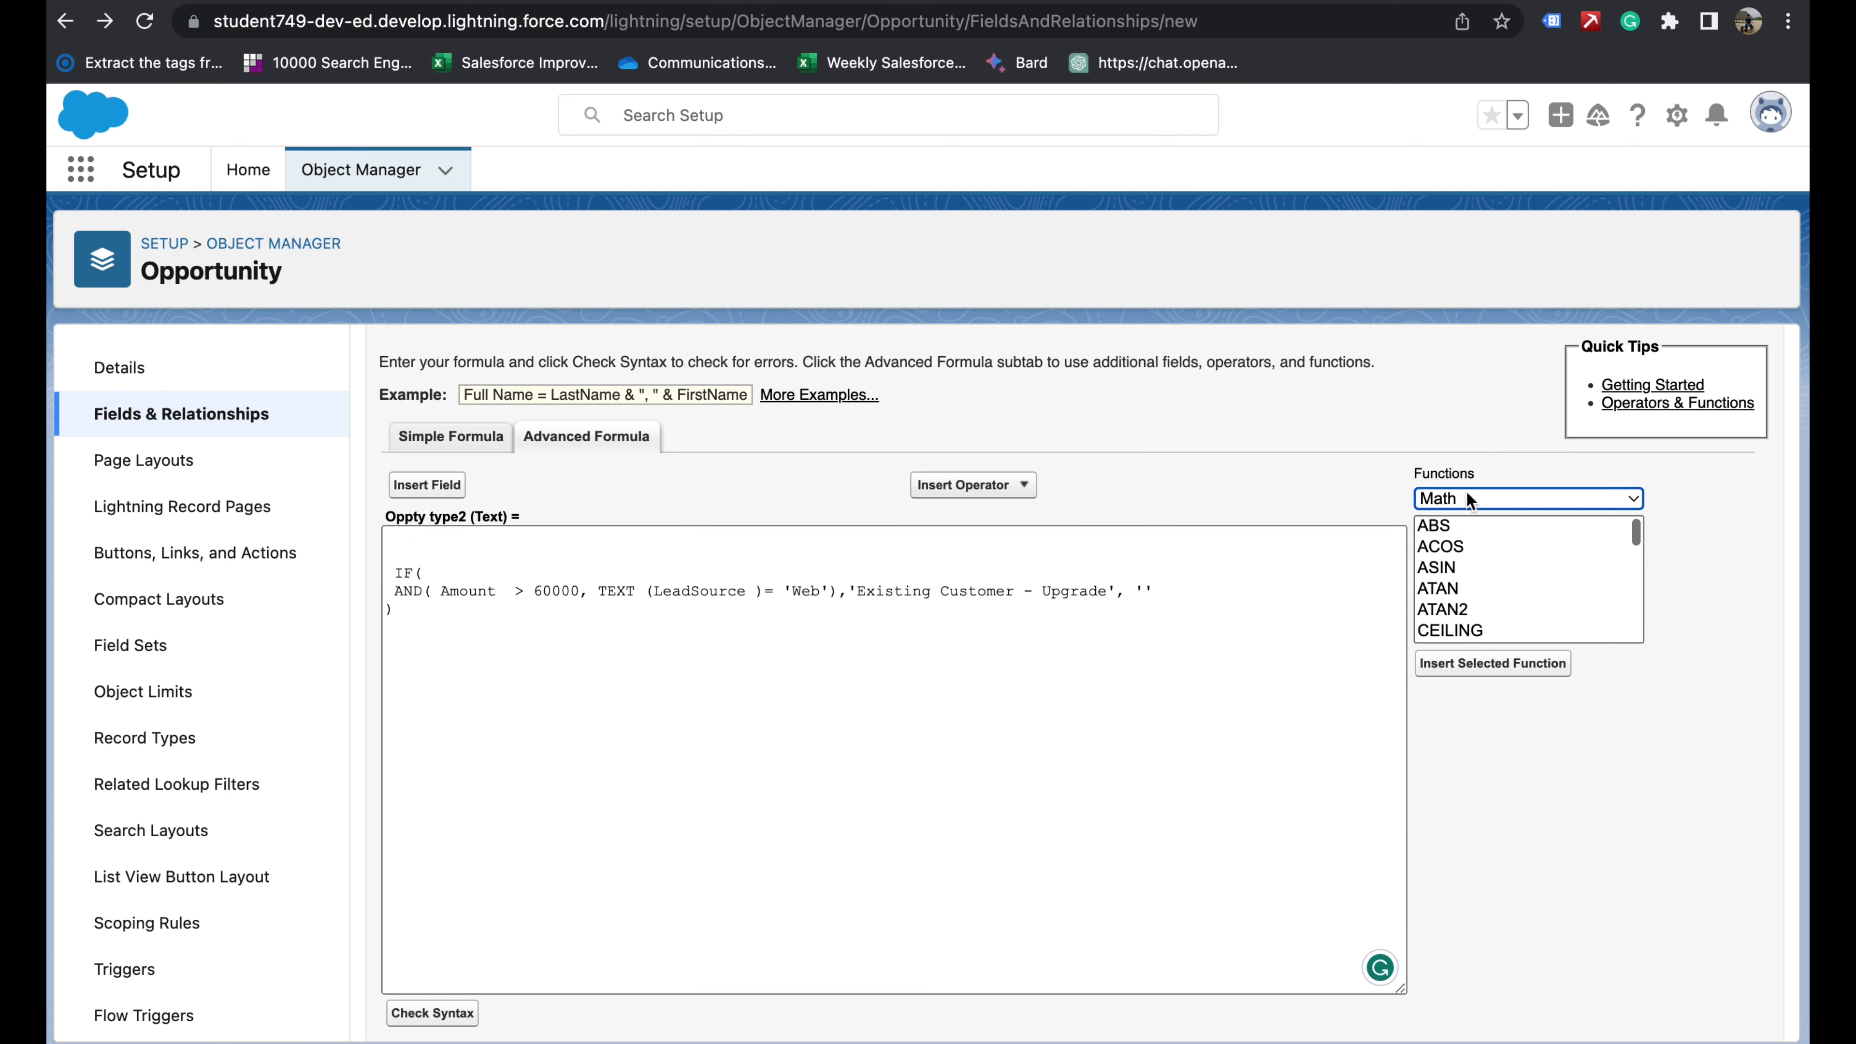
click(1466, 491)
click(1450, 528)
scroll(1476, 584, down, 5)
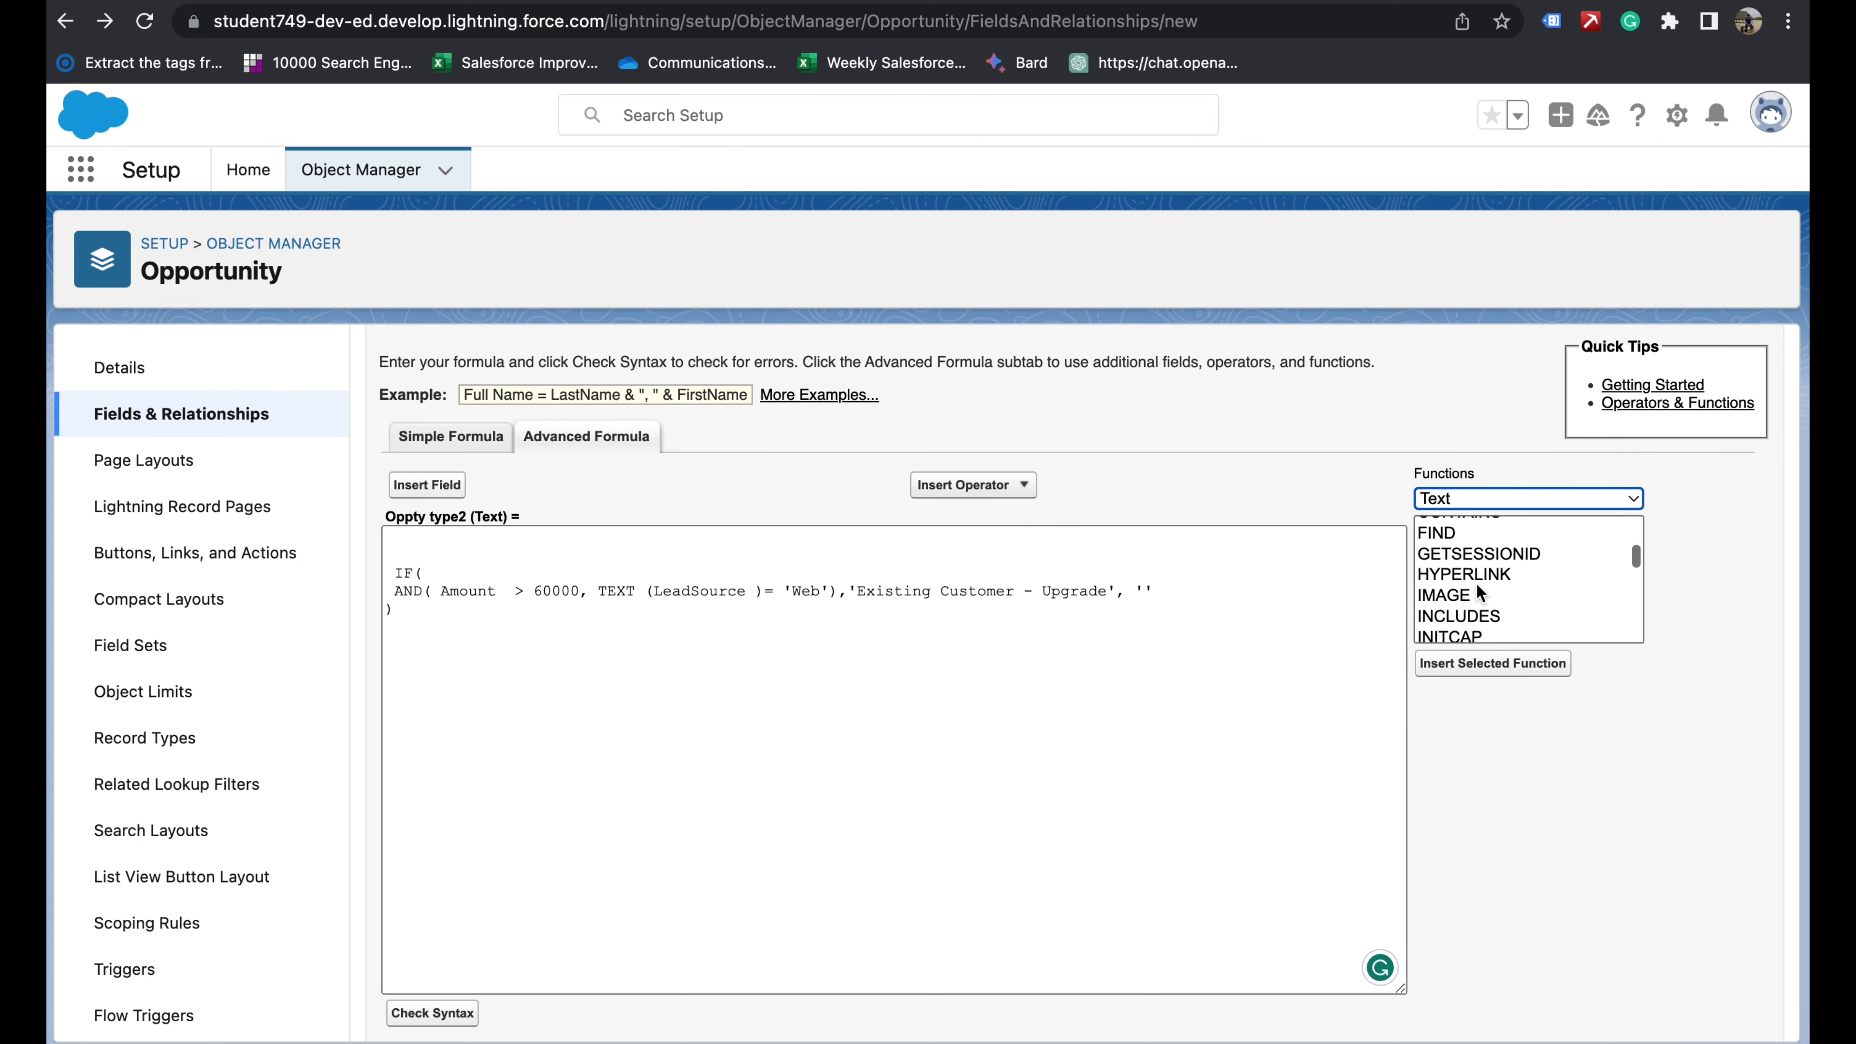
click(1461, 594)
click(1475, 665)
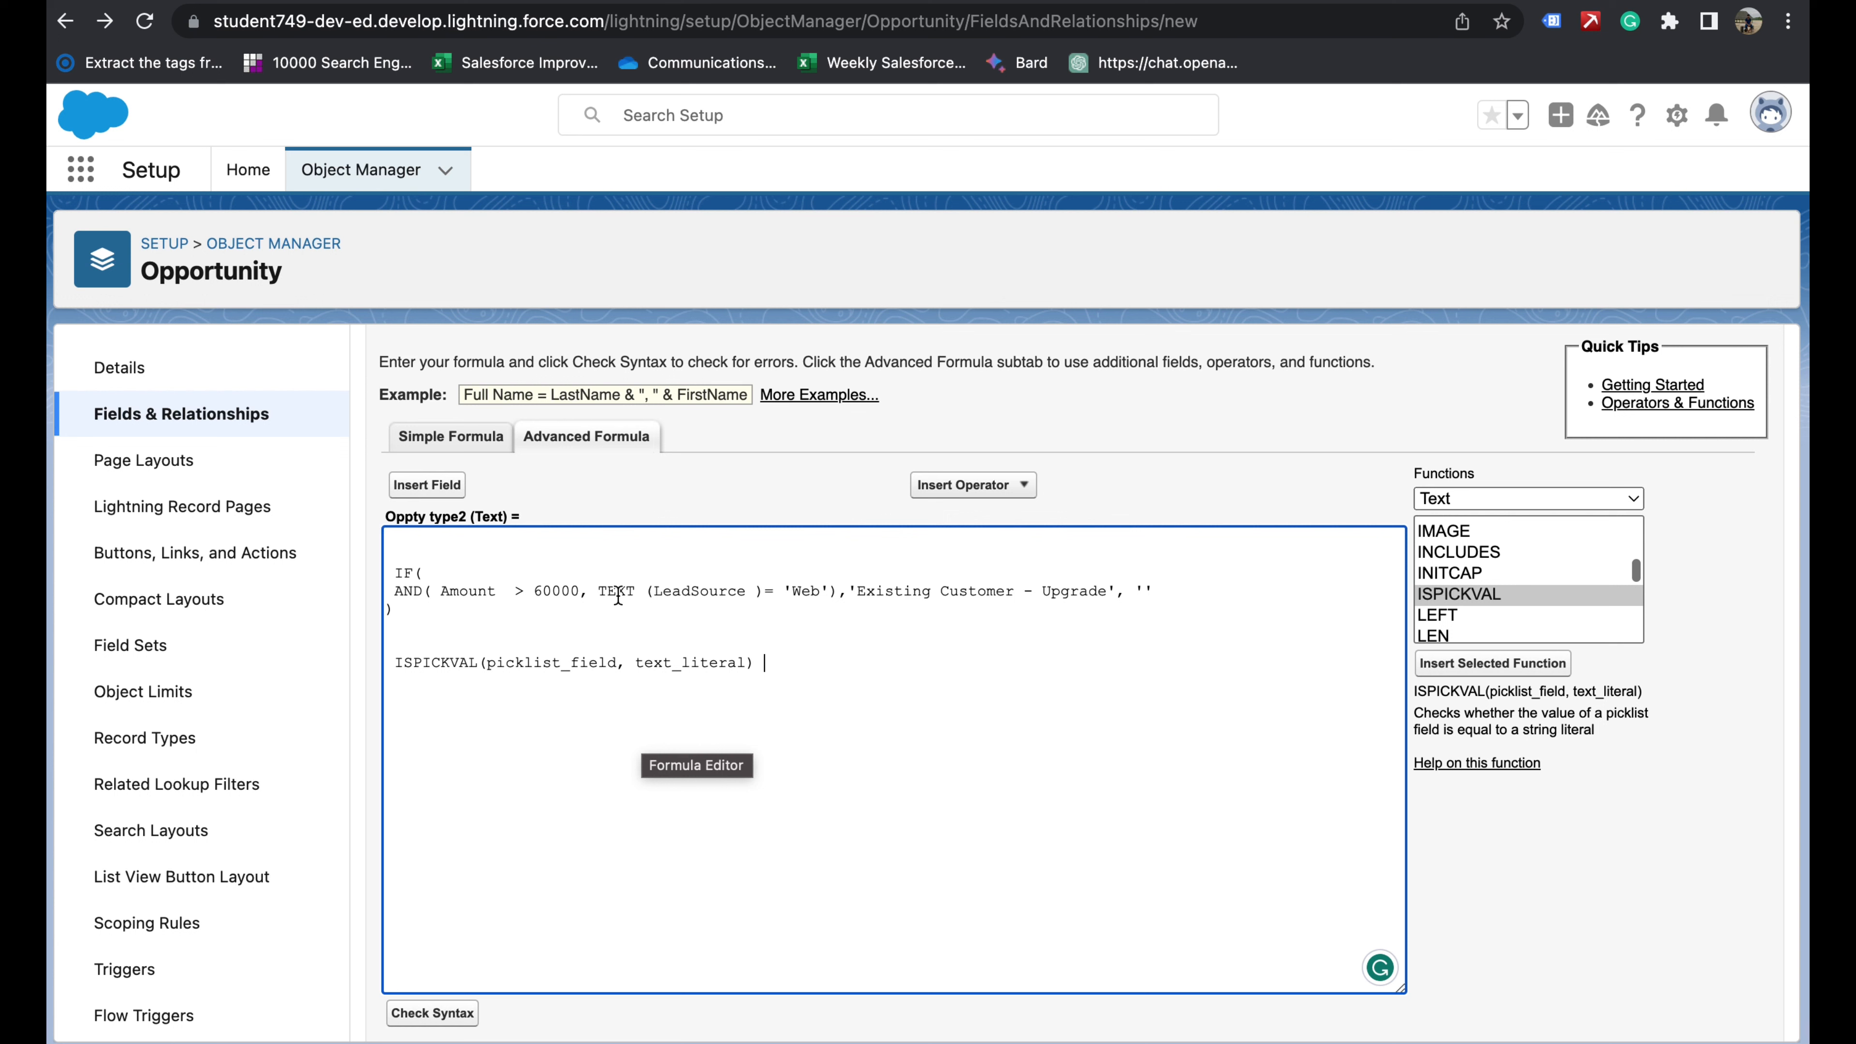
- Fill in the ISPICKVAL arguments with LeadSource, copied from the IF formula, and the text literal 'Web'
drag(601, 588, 649, 591)
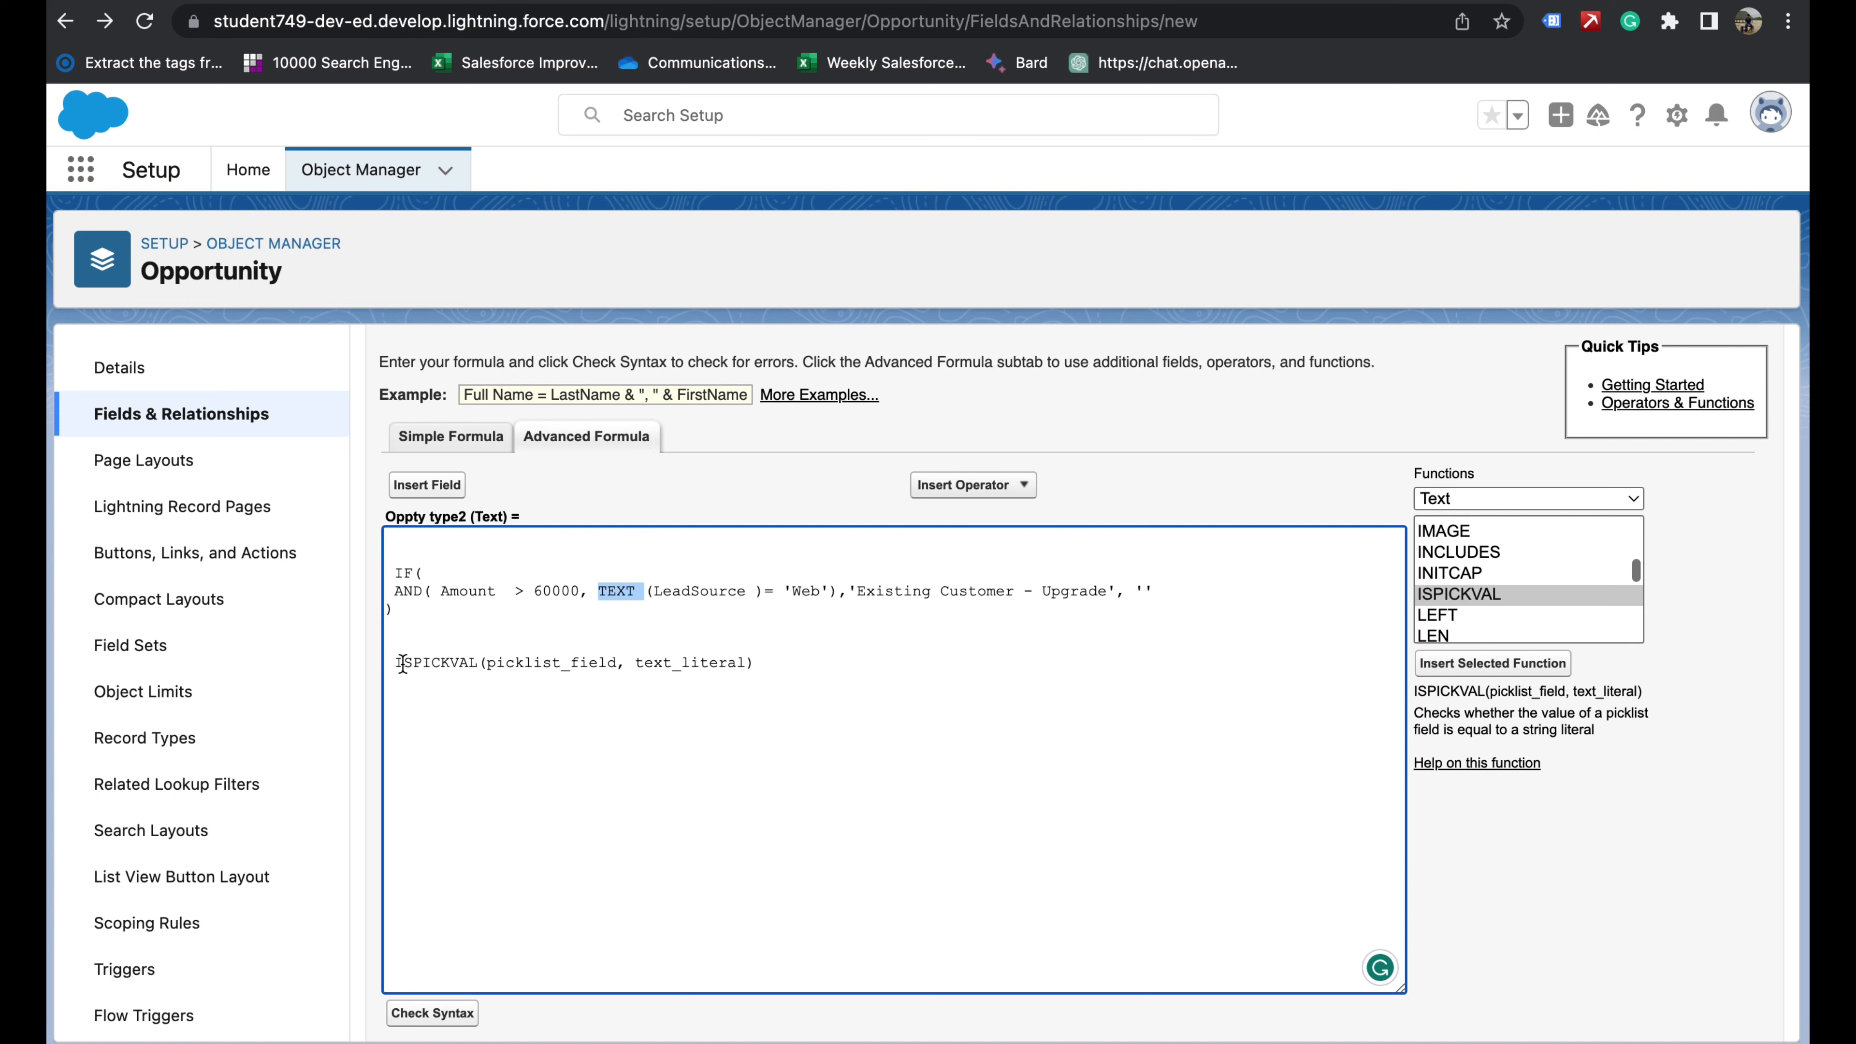
click(681, 592)
double_click(681, 592)
key(ctrl+c)
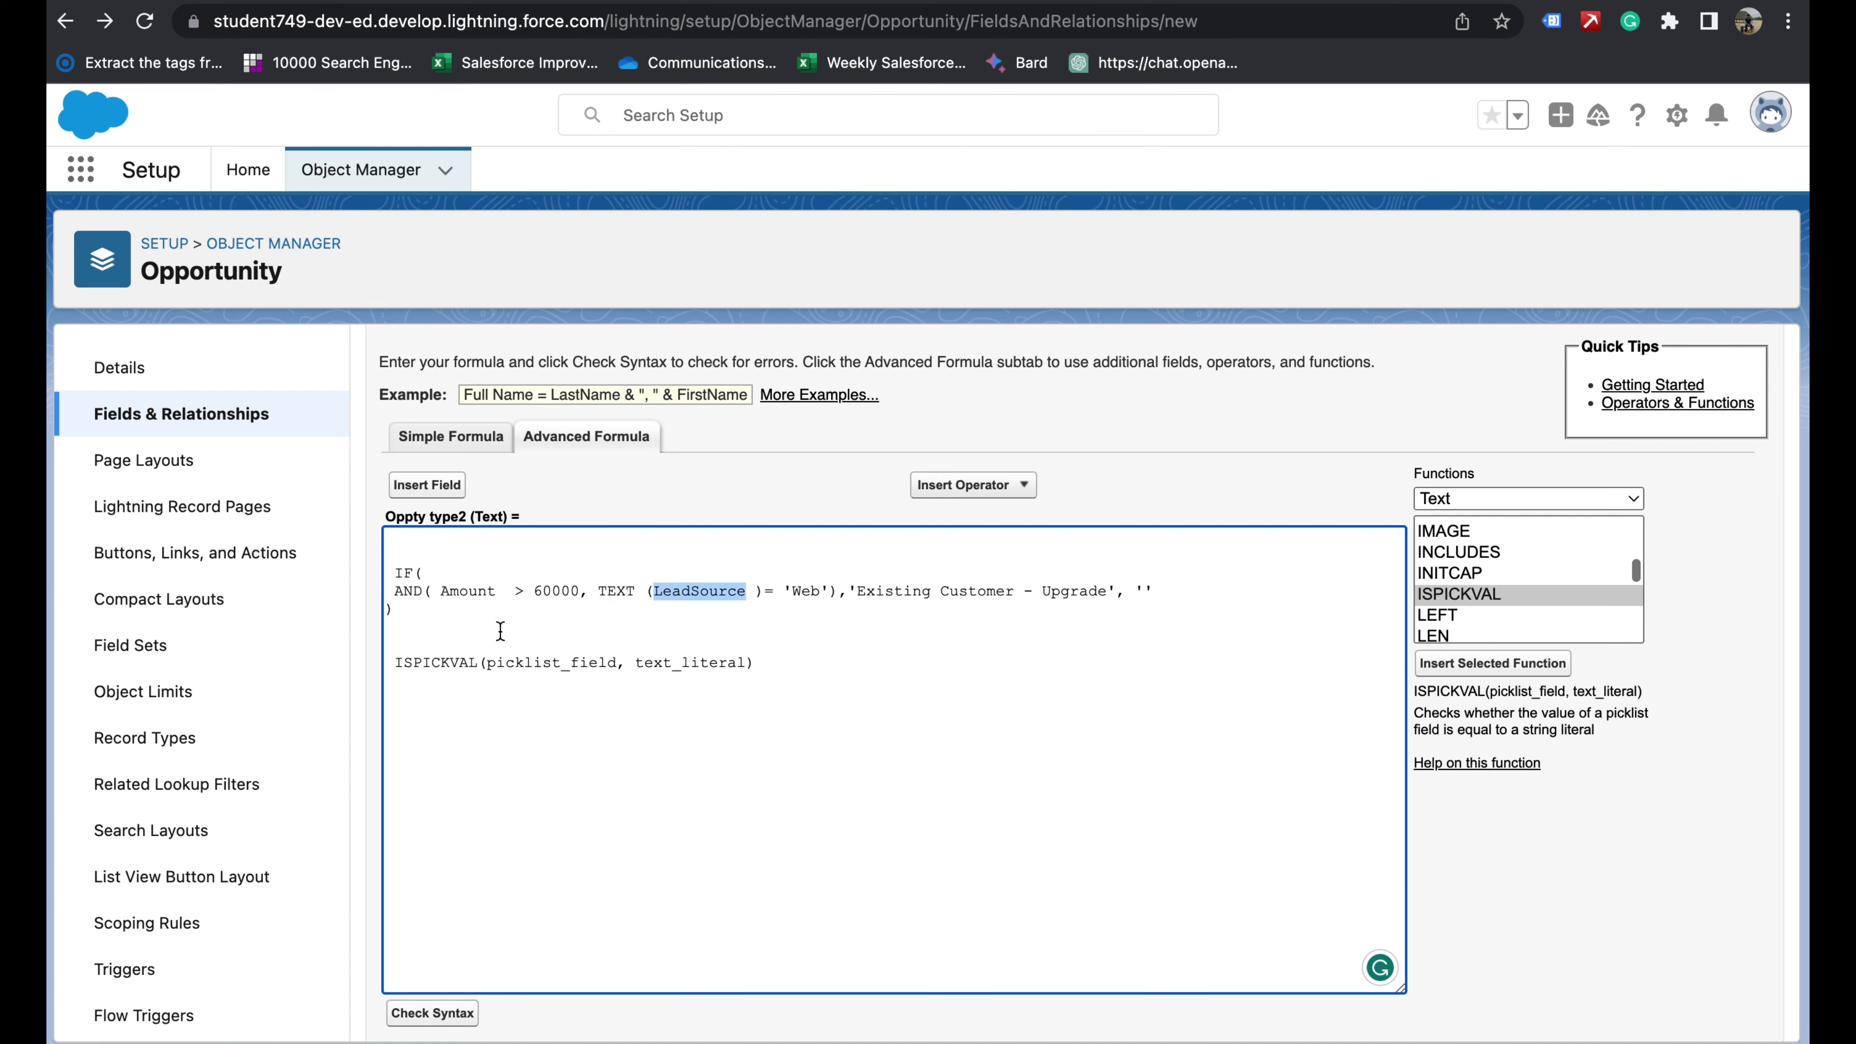
click(520, 660)
double_click(519, 661)
key(ctrl+v)
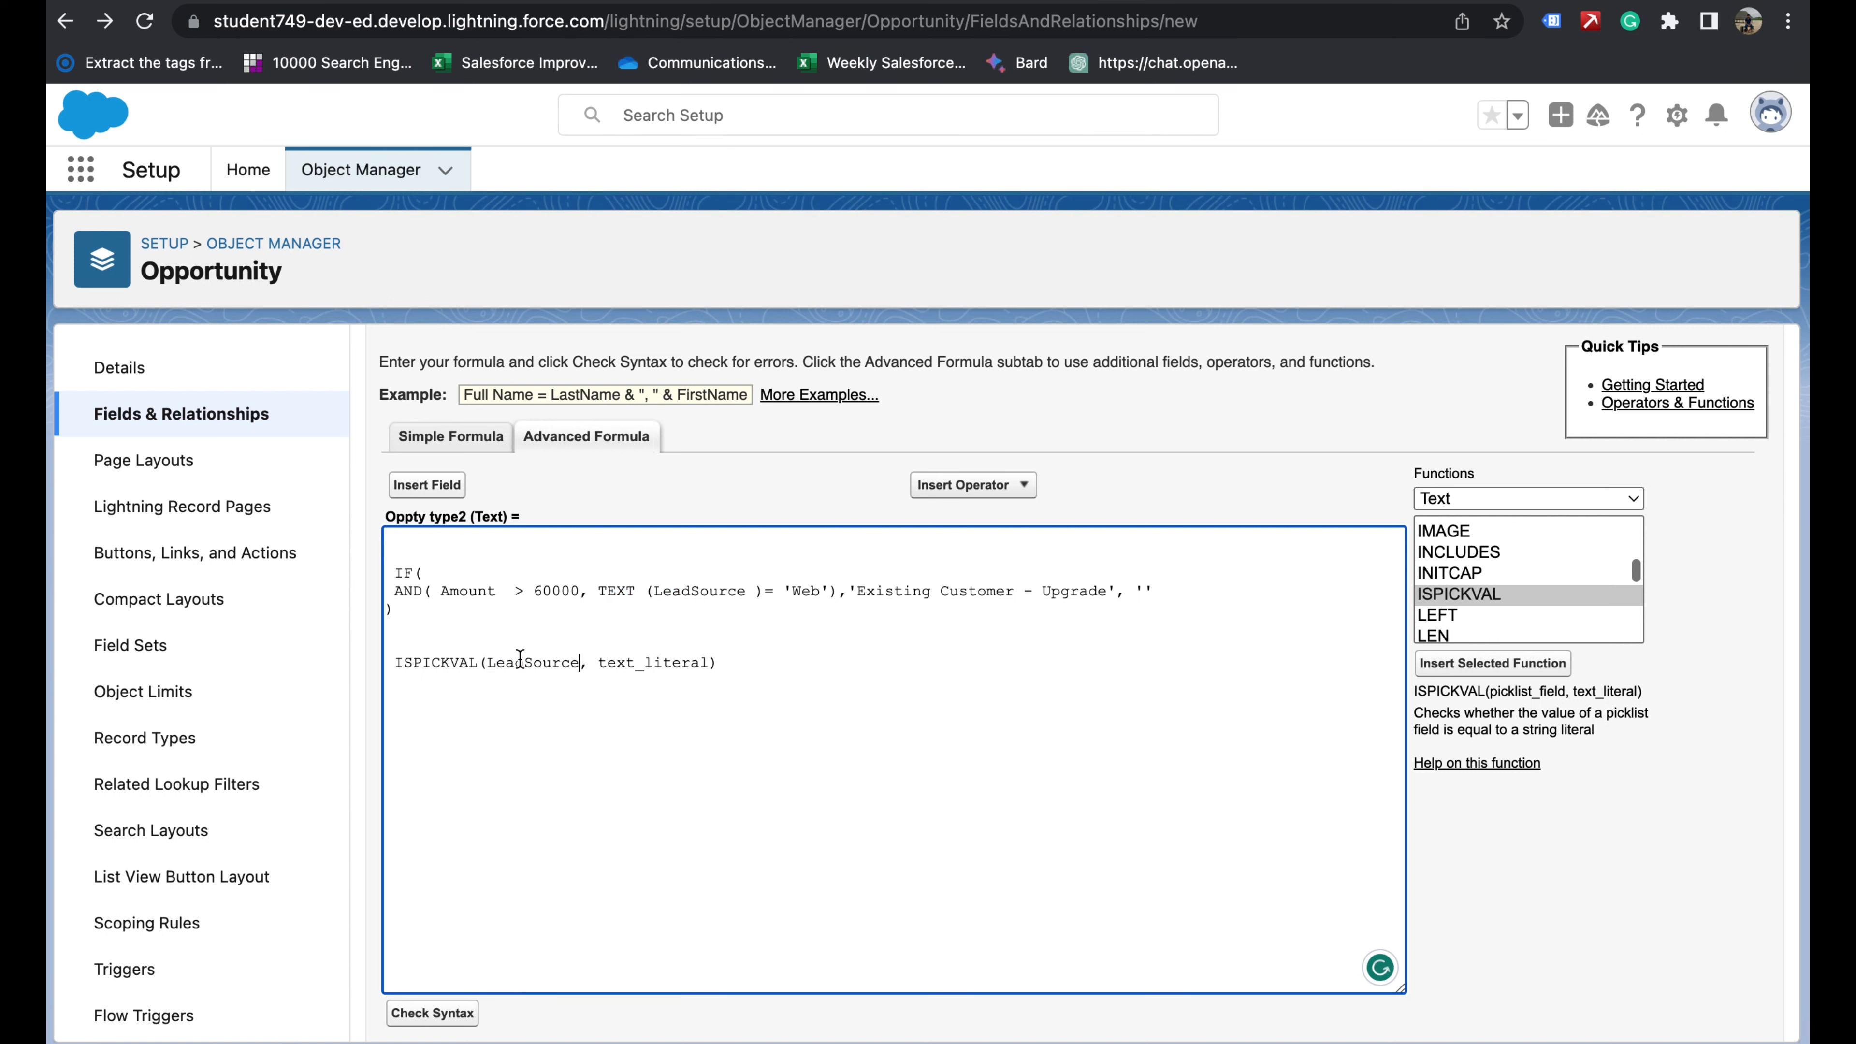
double_click(627, 663)
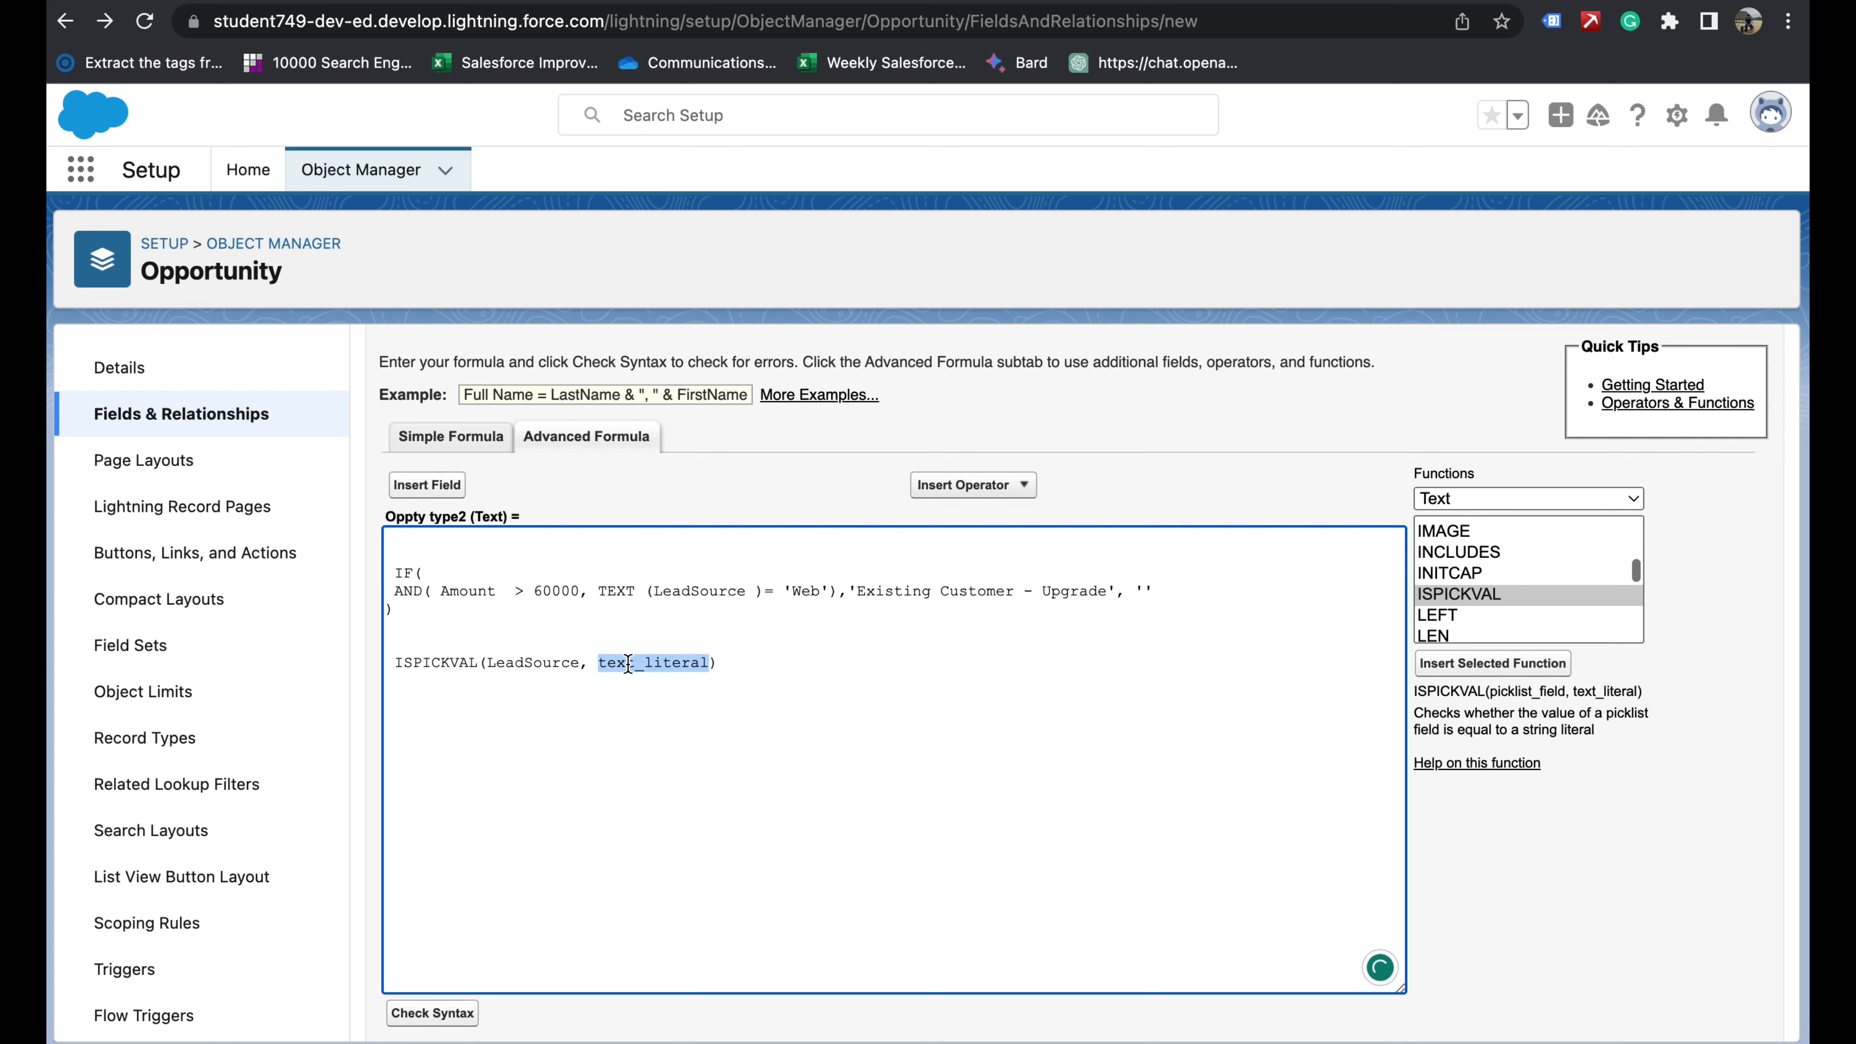
text('')
text(Web)
- Replace the TEXT comparison inside the AND function with a copy of the ISPICKVAL(LeadSource, 'Web') expression
triple_click(397, 662)
key(super+c)
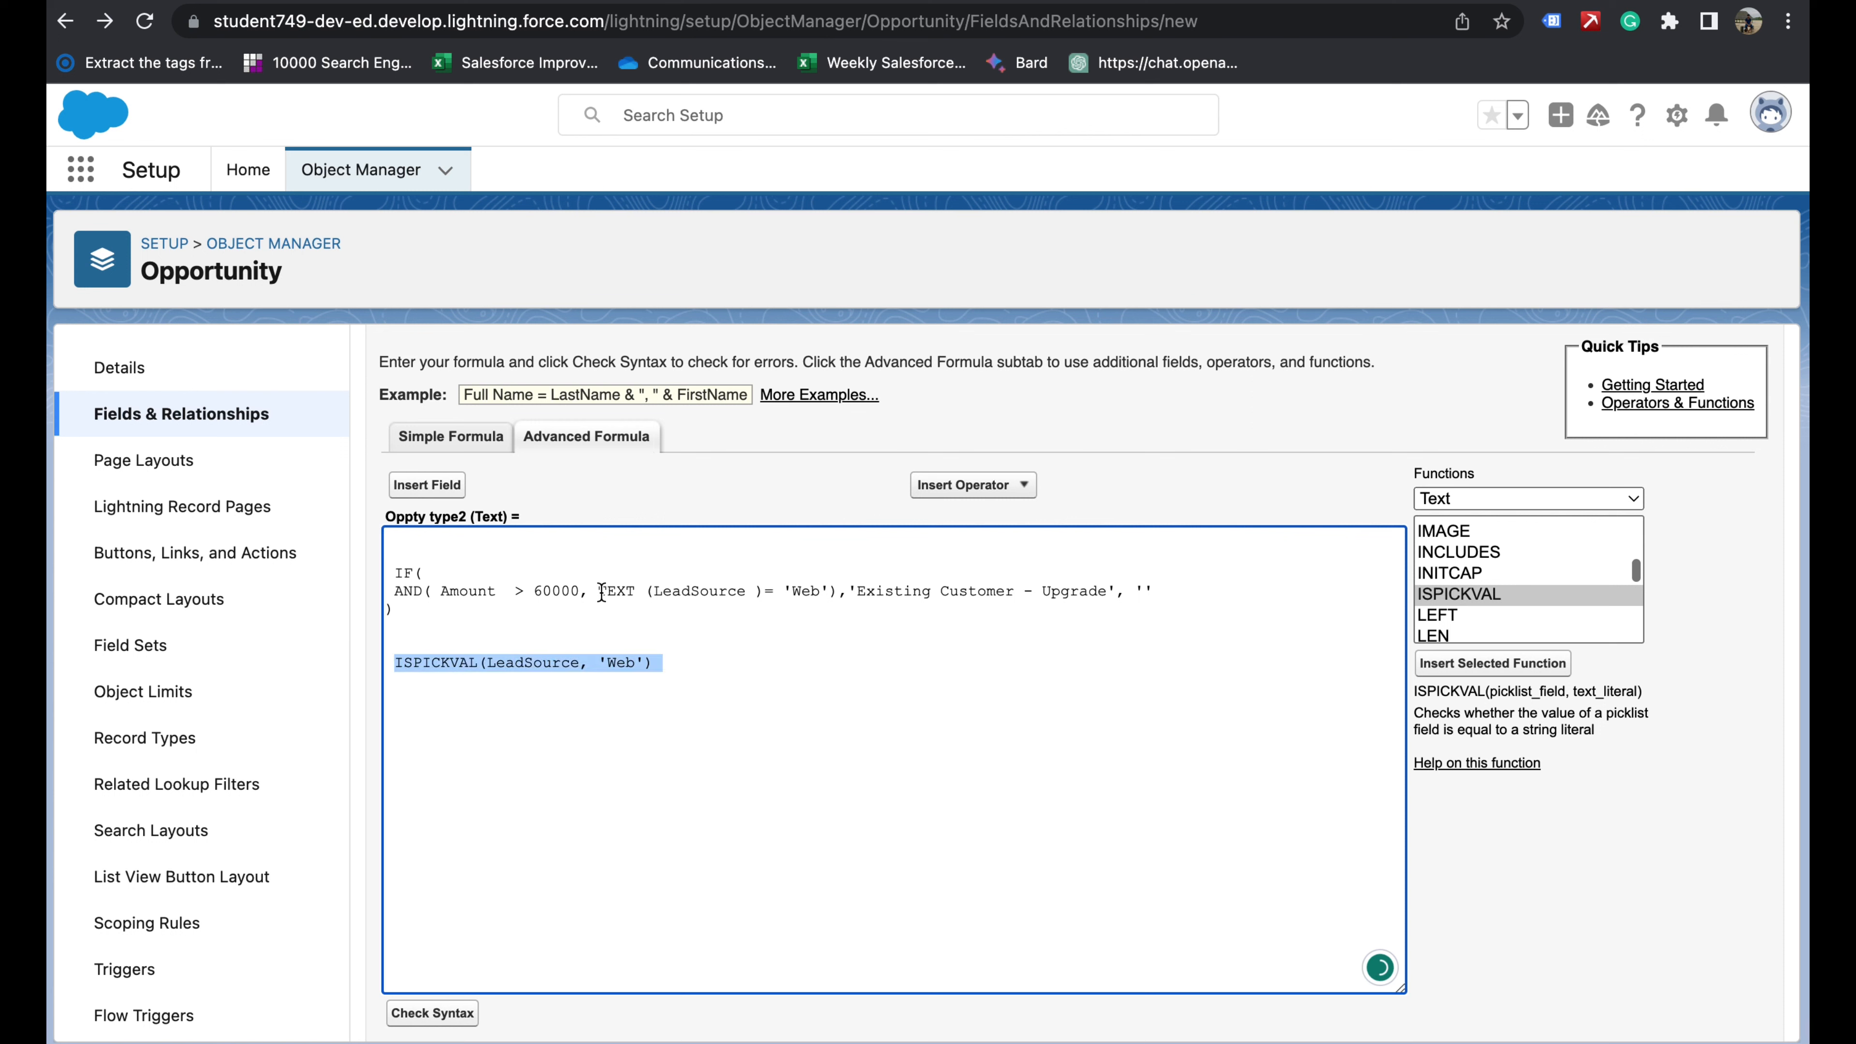
drag(601, 593, 827, 592)
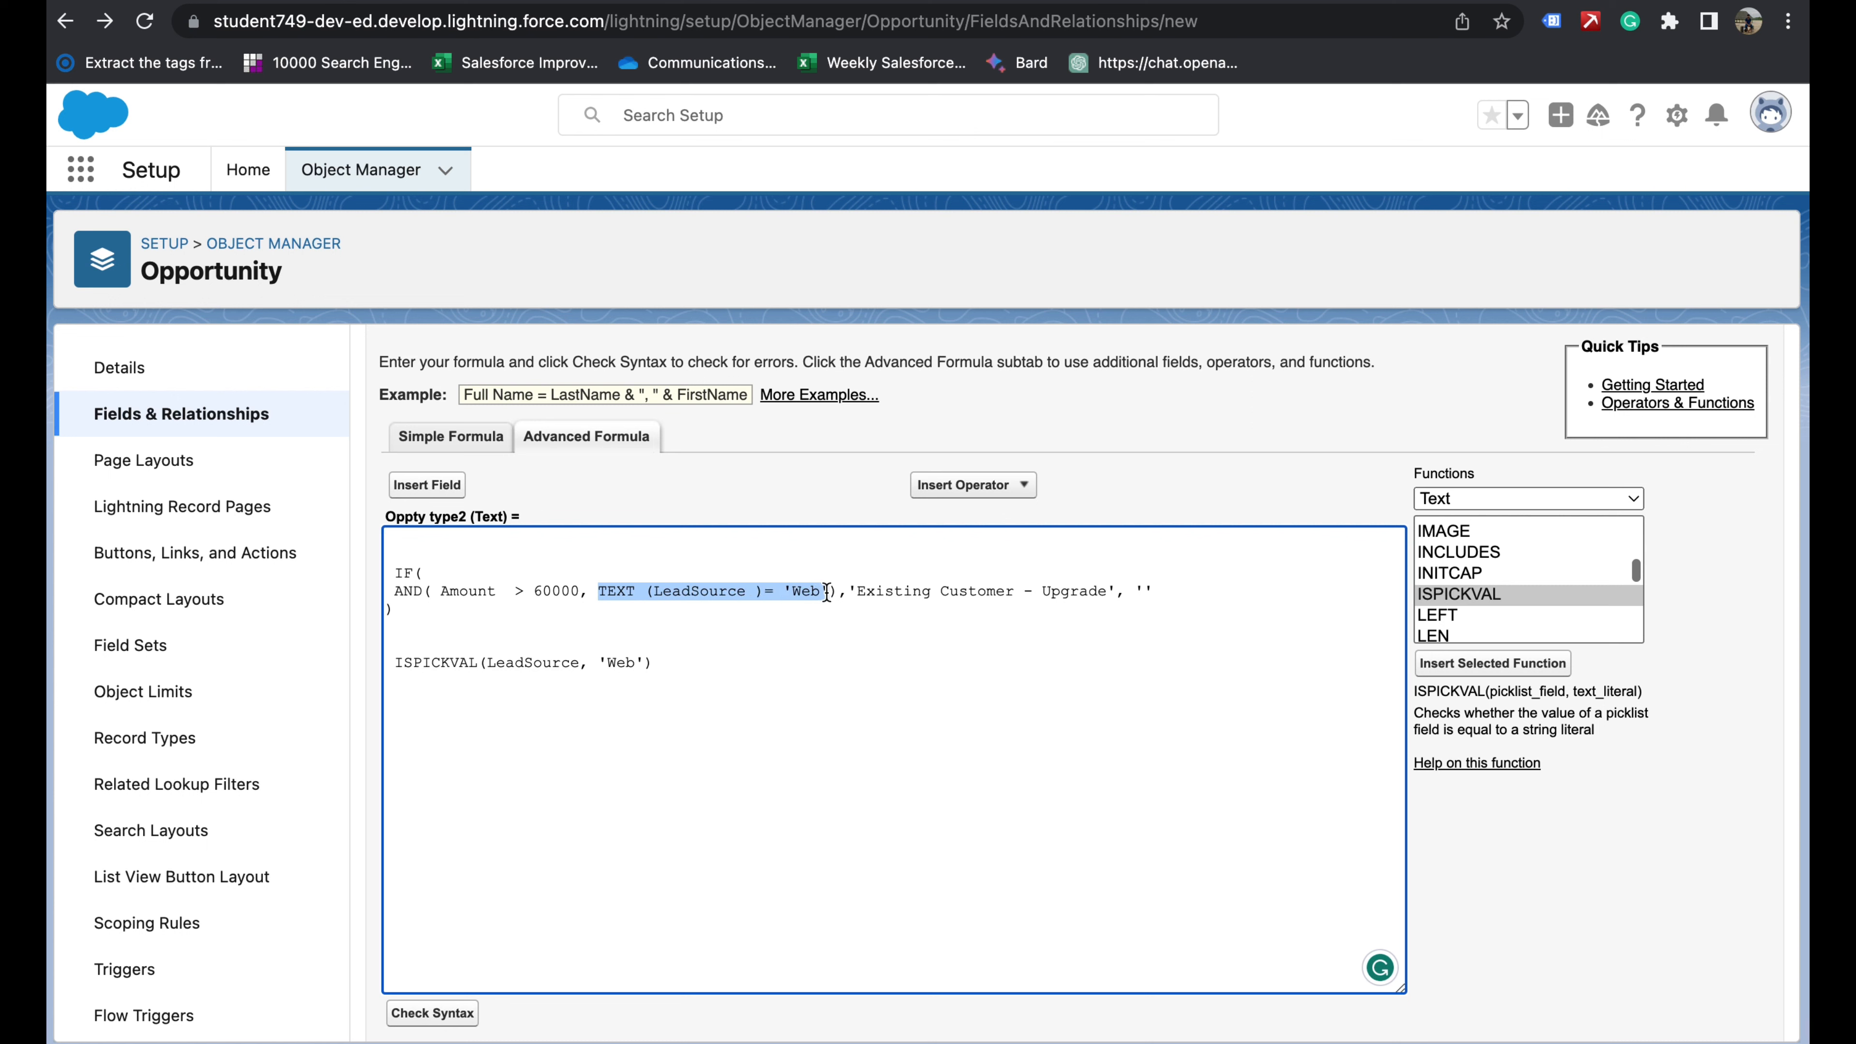
key(super+v)
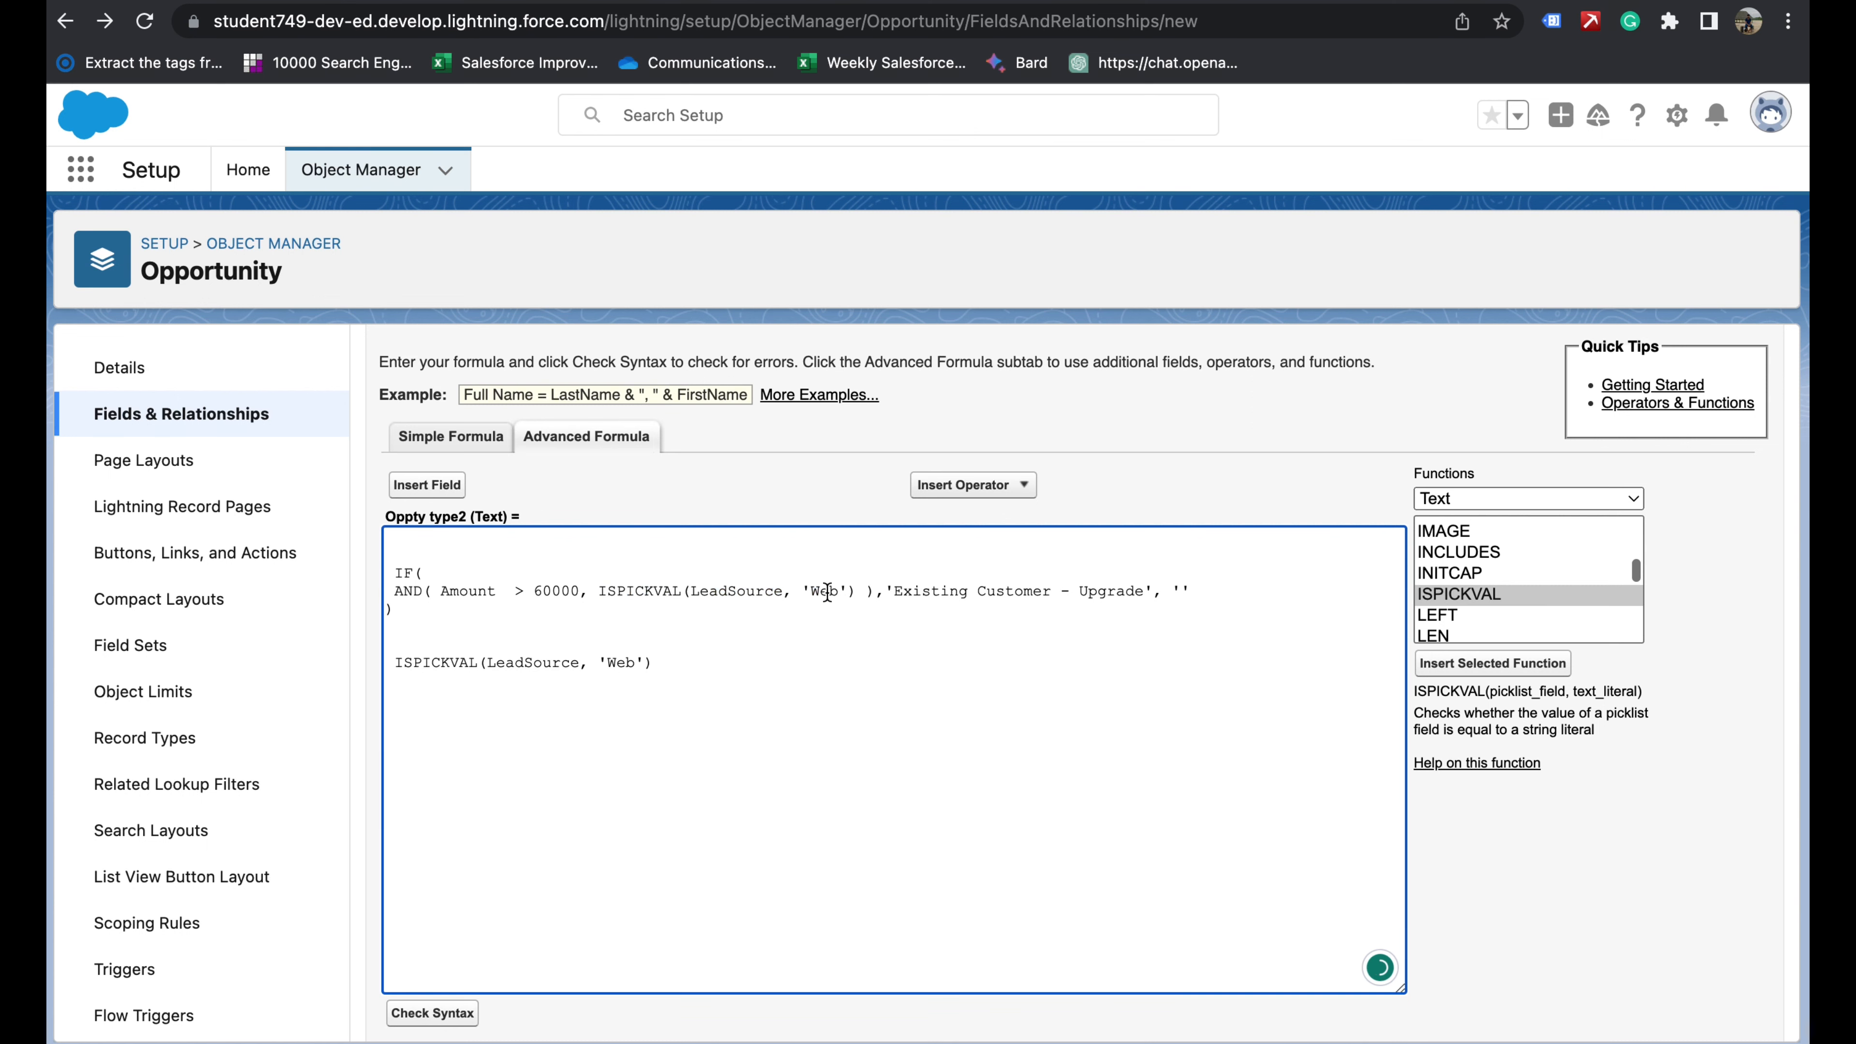
- Delete the leftover ISPICKVAL(LeadSource, 'Web') expression below the IF formula and check the formula's syntax
click(725, 665)
drag(723, 665, 384, 665)
key(BackSpace)
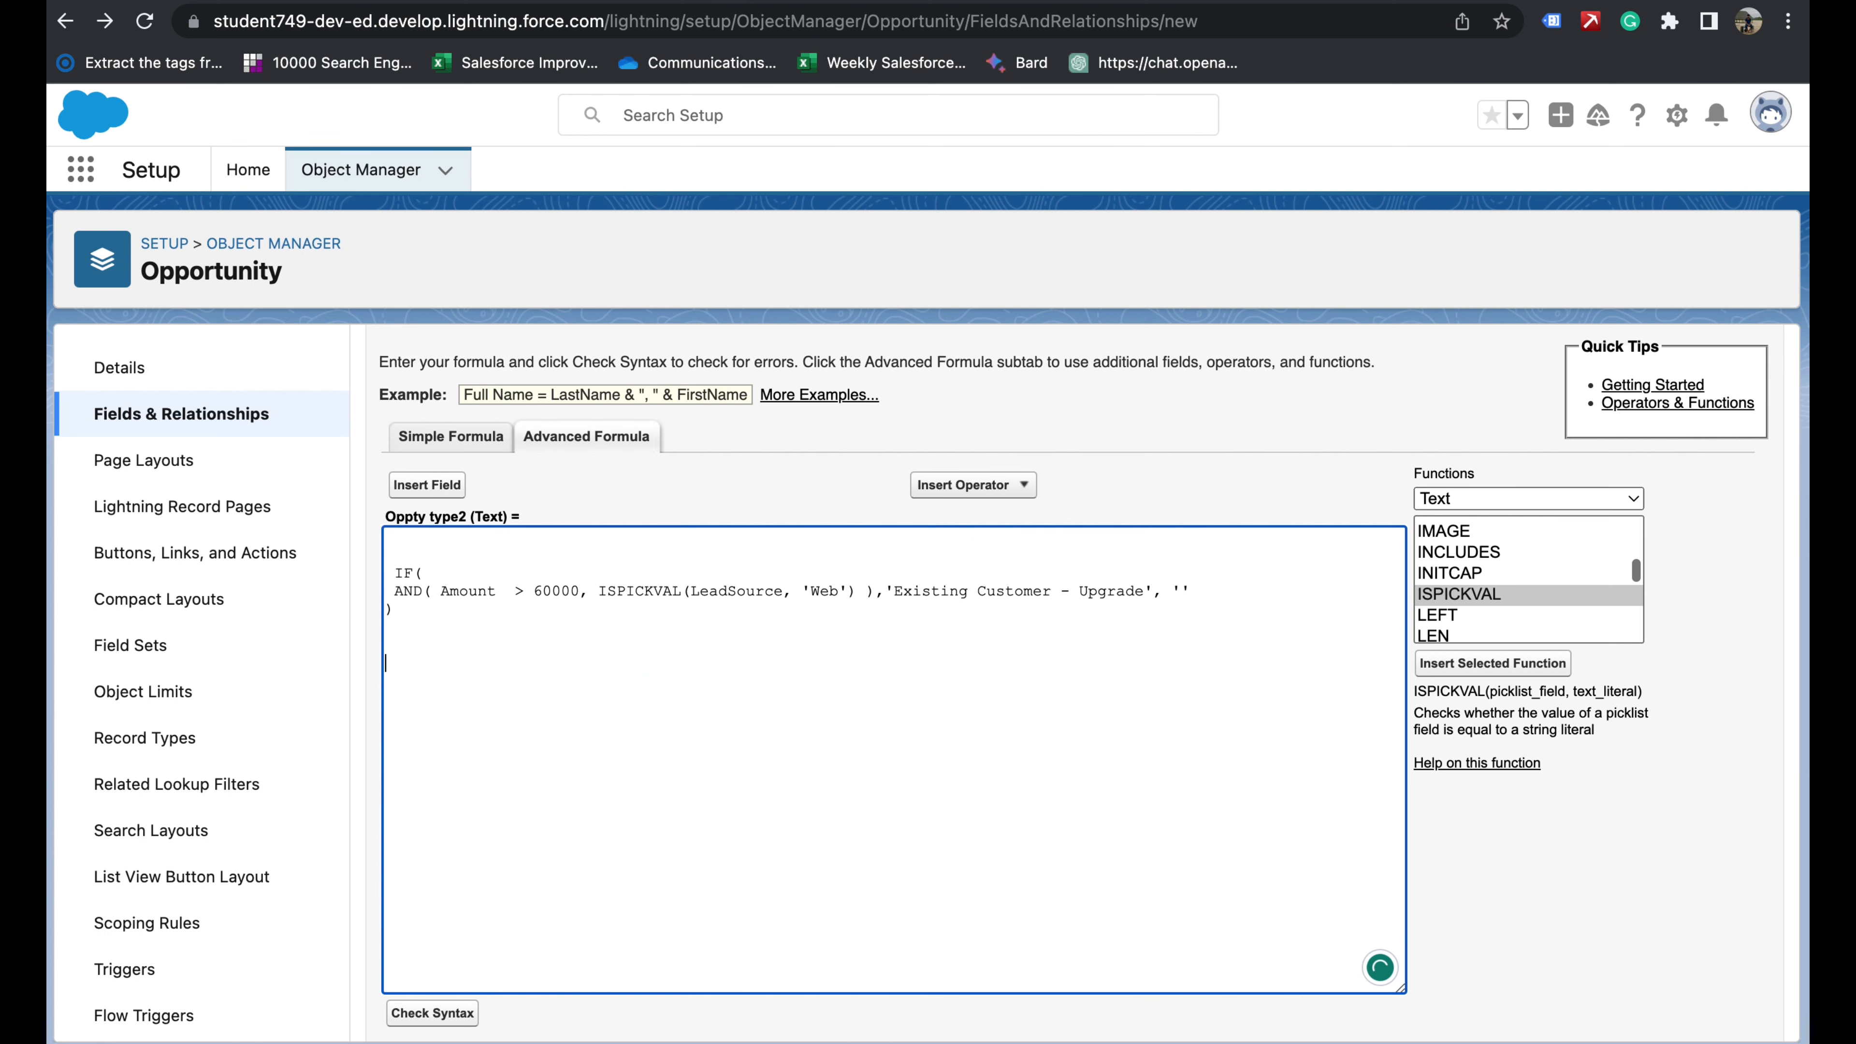
scroll(658, 802, down, 2)
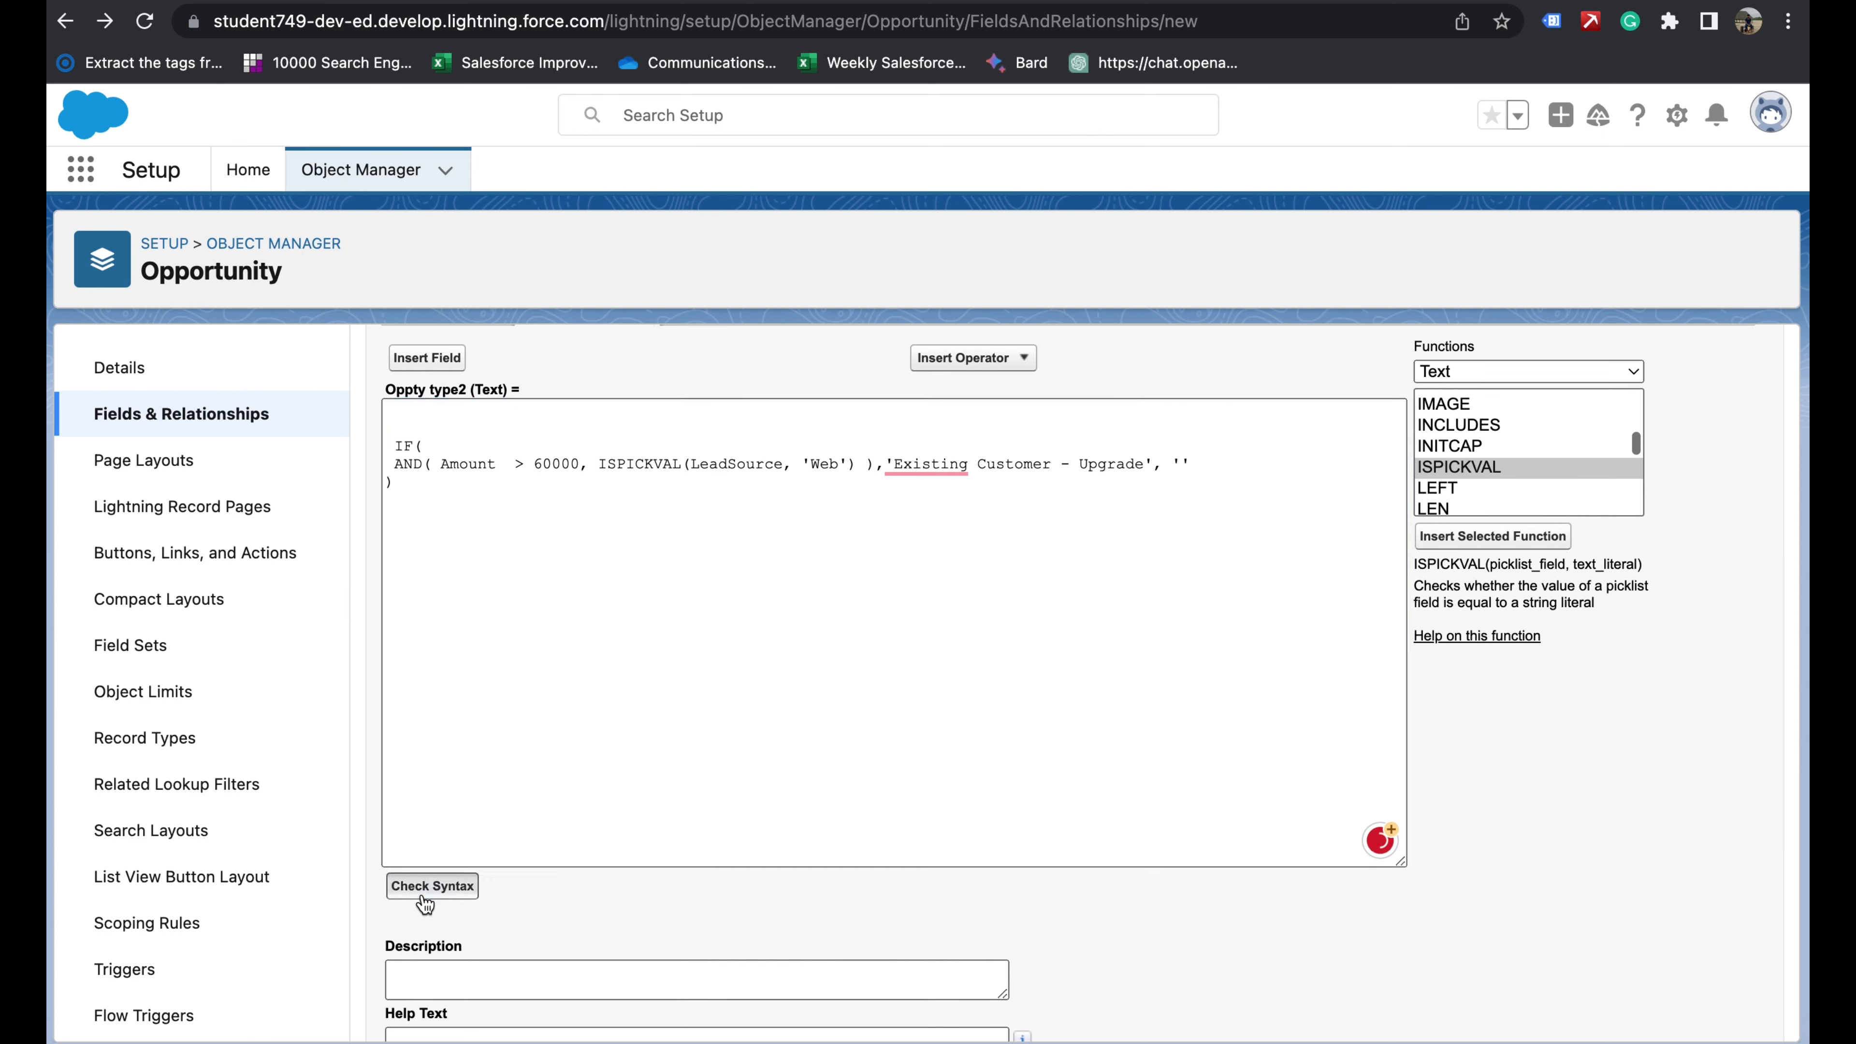
scroll(696, 859, down, 3)
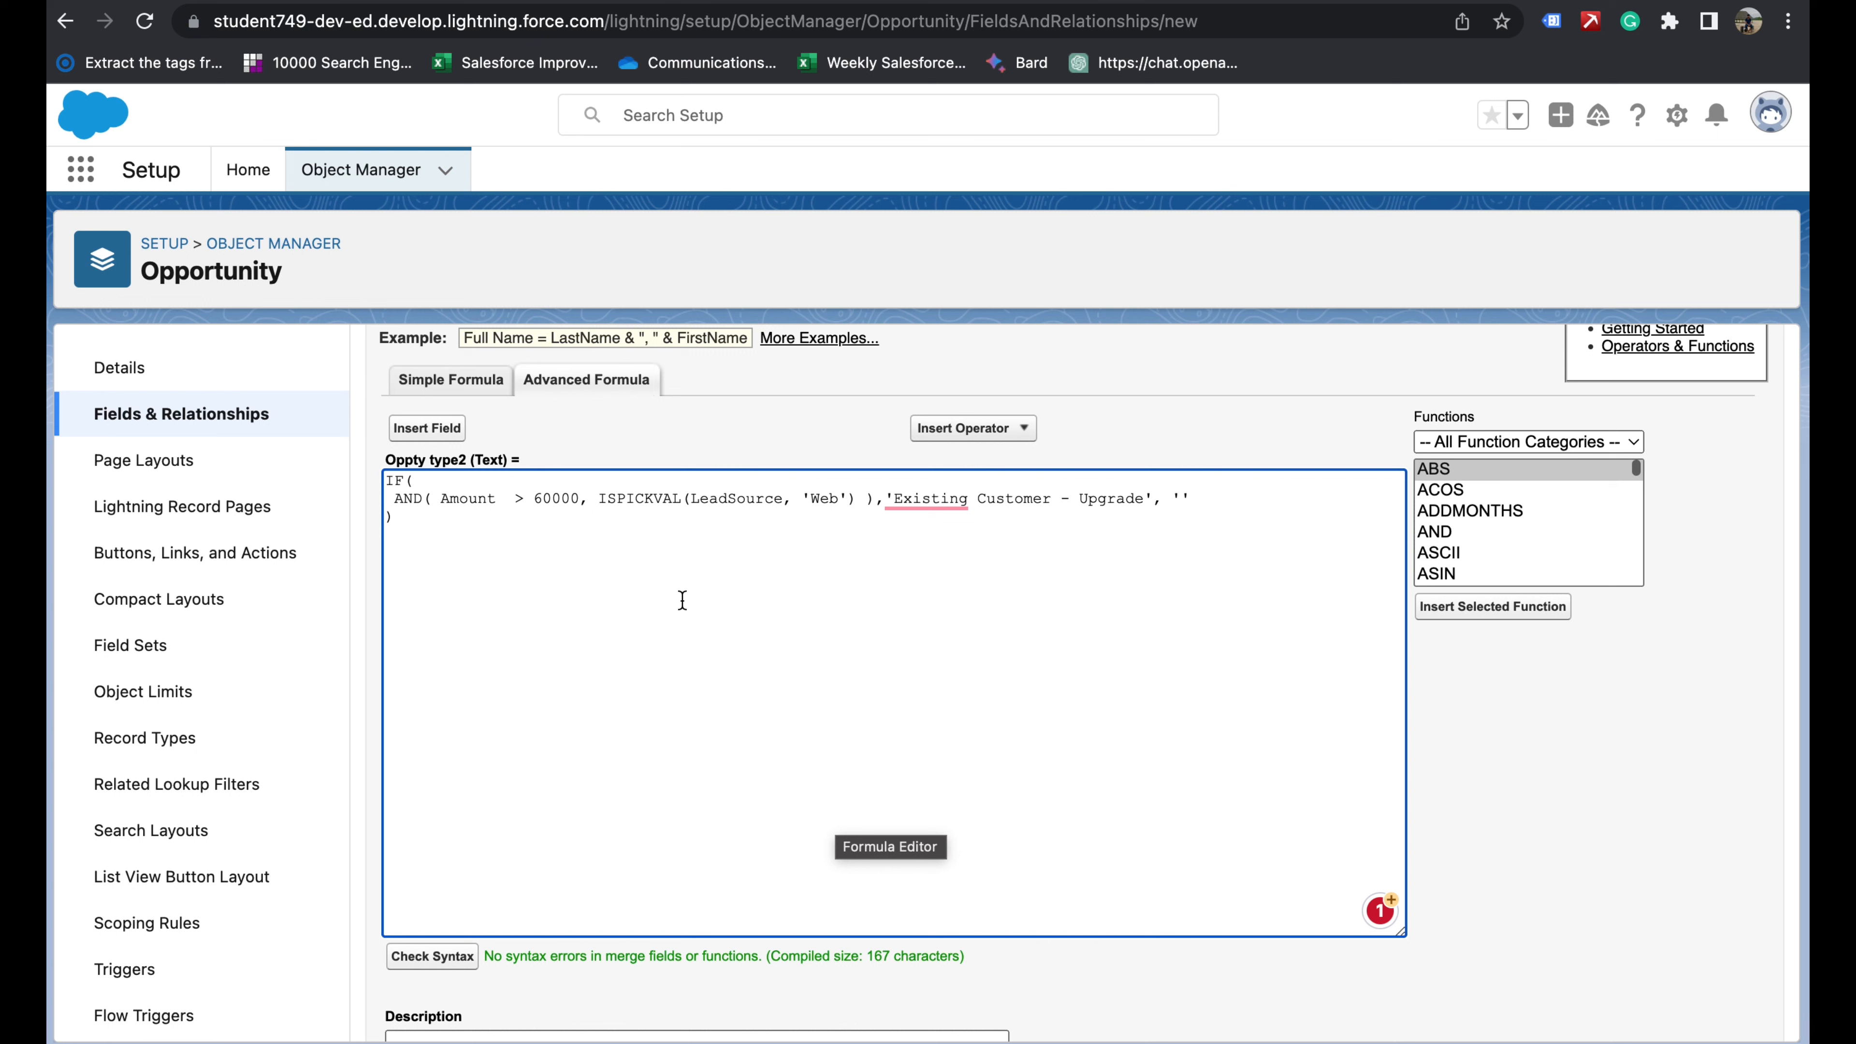
- Accept the default field-level security and page layouts for Oppty type2 and save the new field
scroll(1092, 830, down, 5)
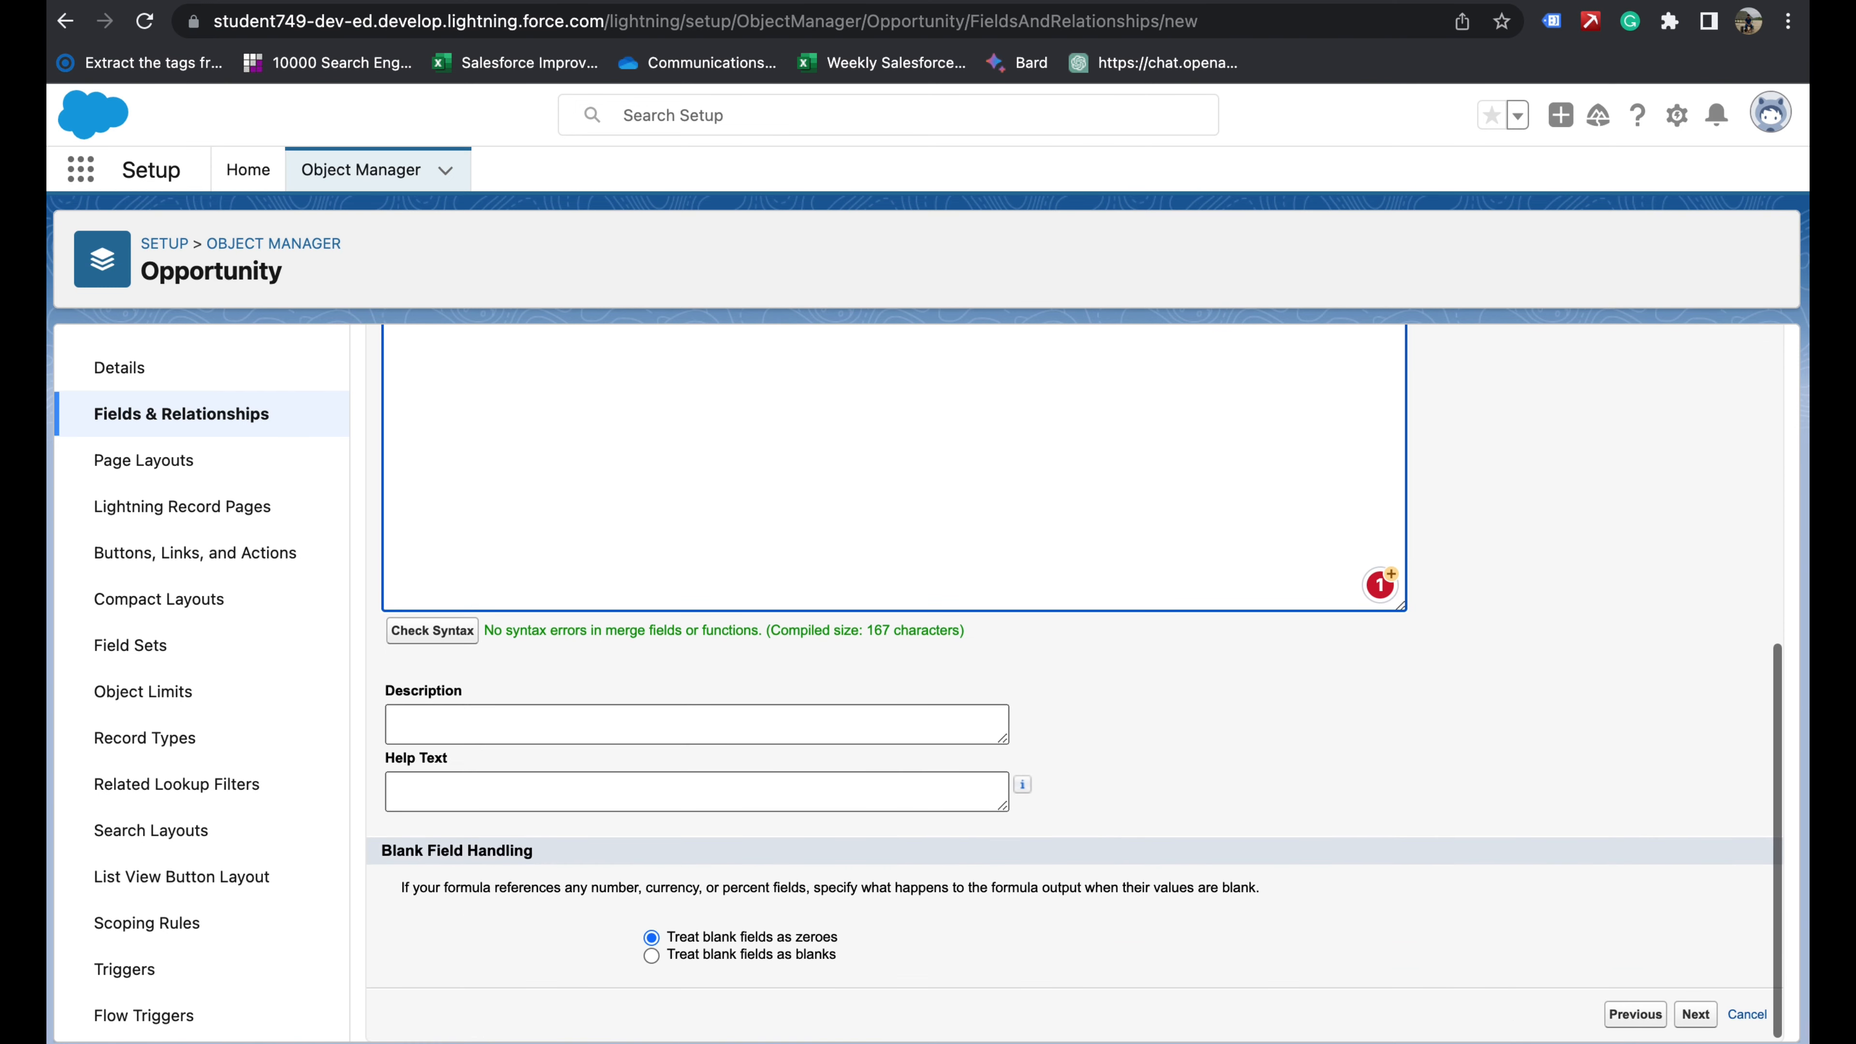
click(1691, 1023)
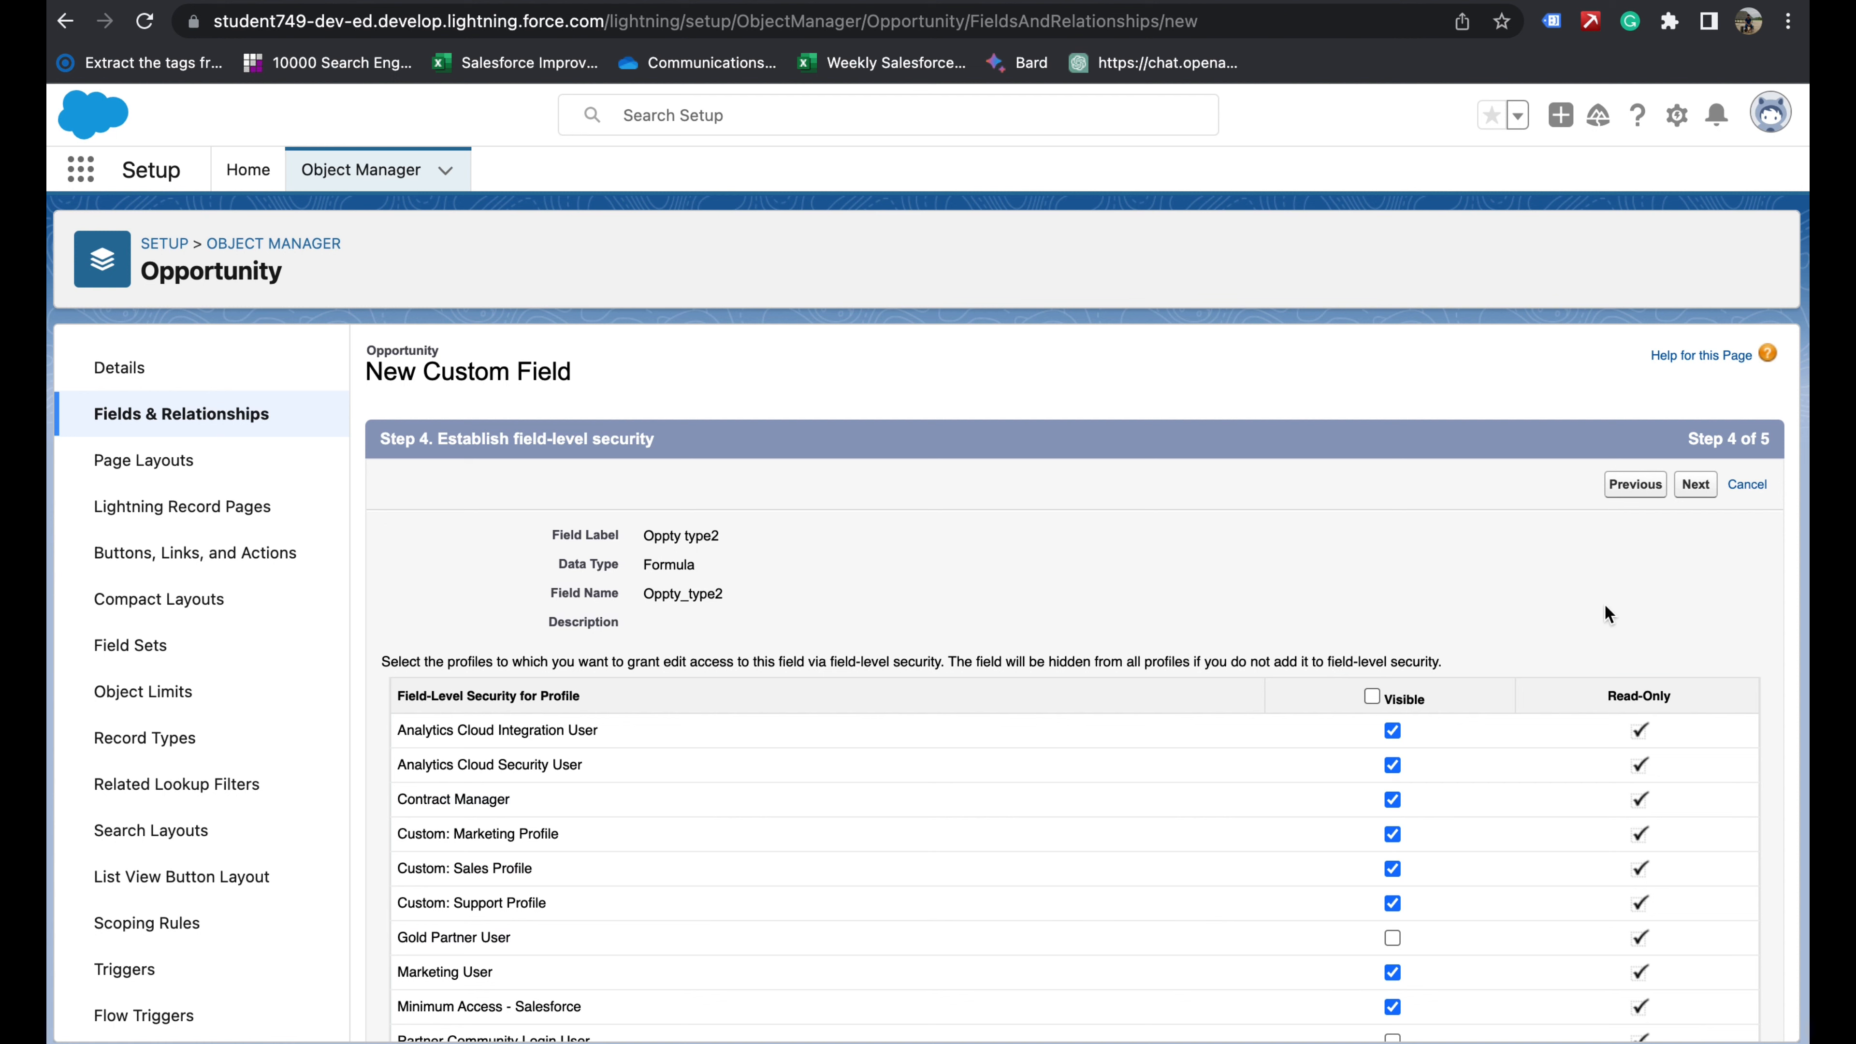
click(1693, 489)
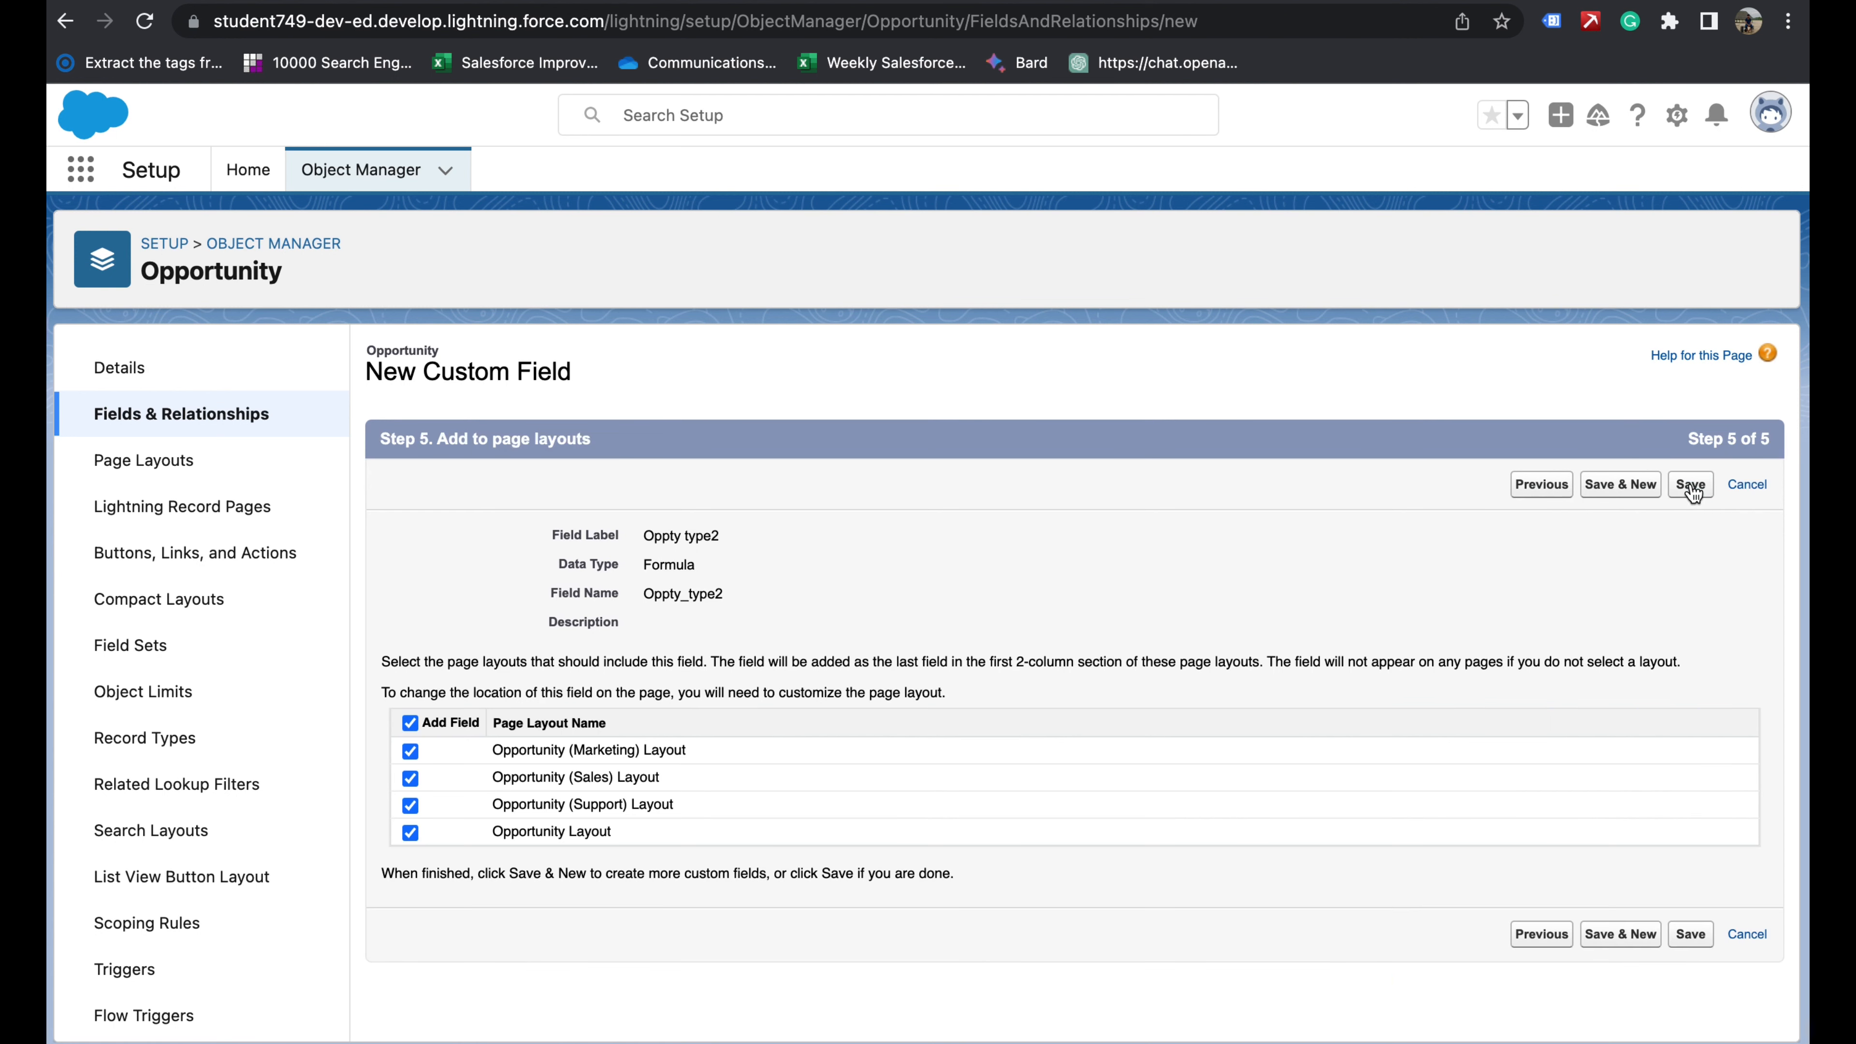
click(1689, 936)
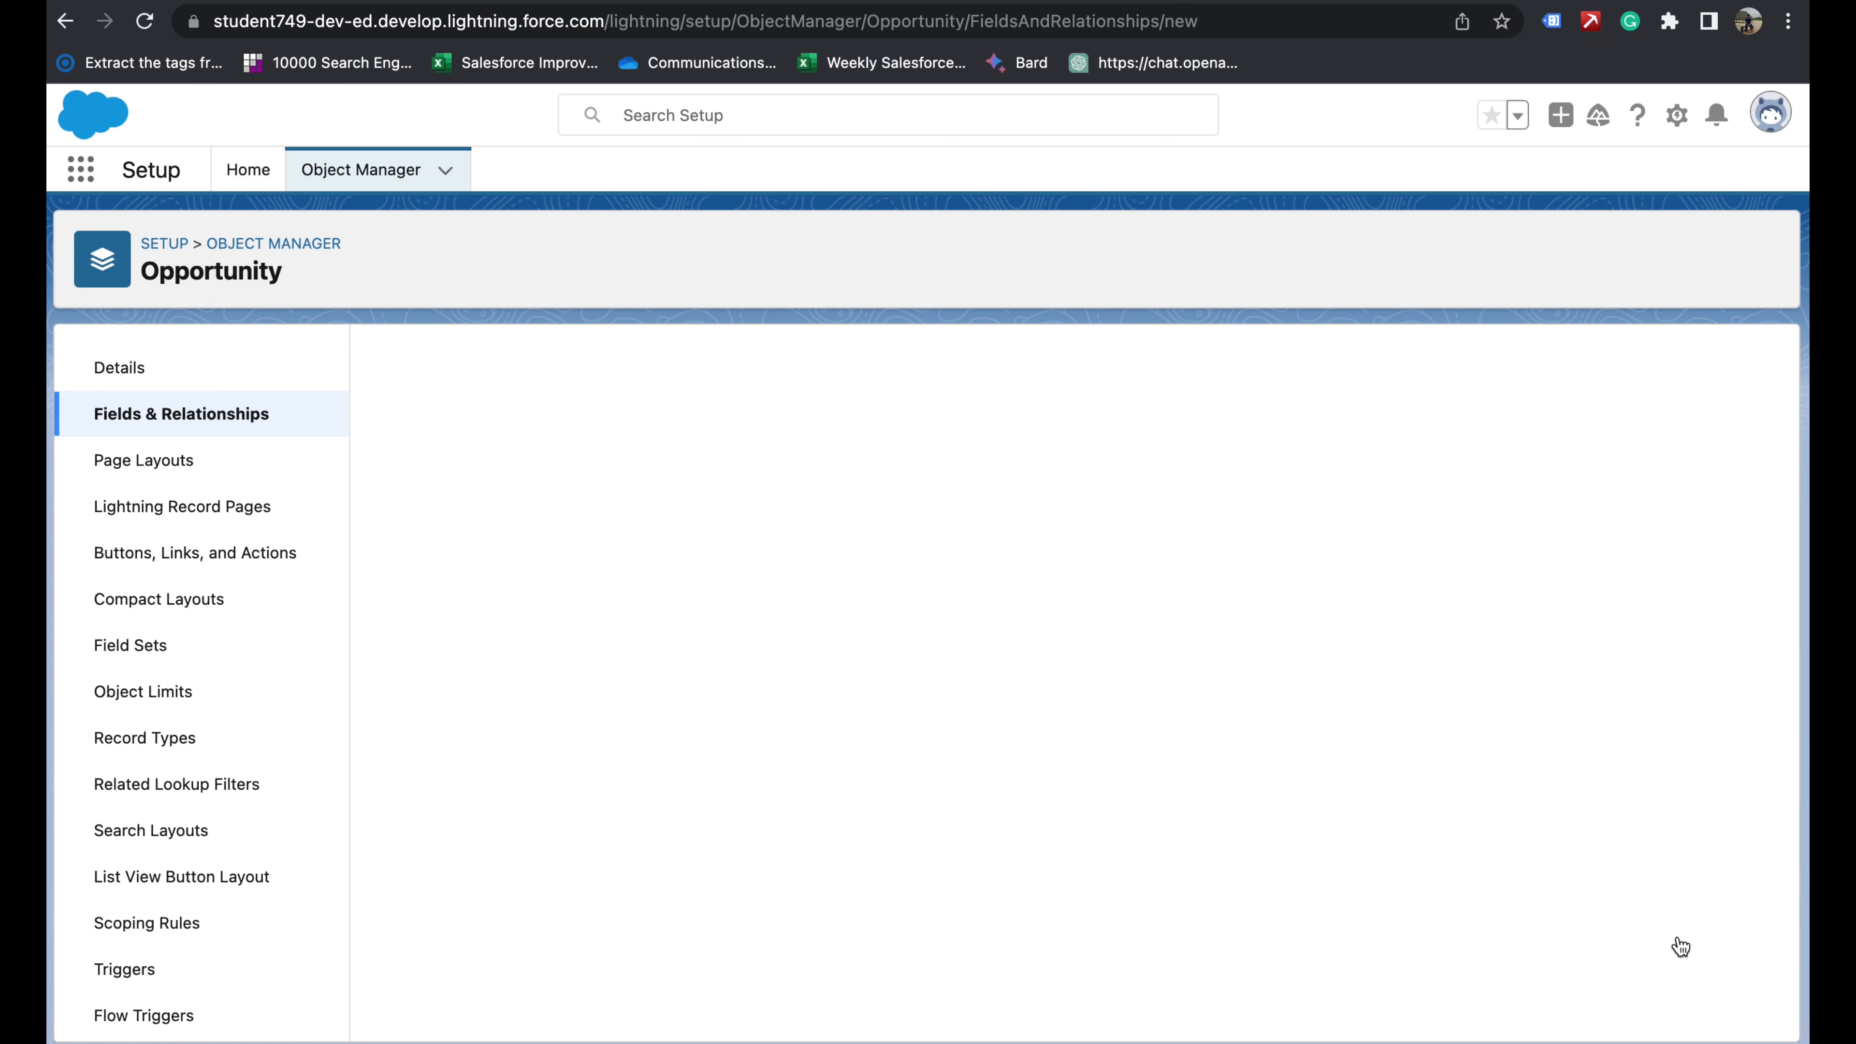
- Switch to the Blues Entertainment Corp.- opportunity record, reload it and show its details
mouse_move(193, 2)
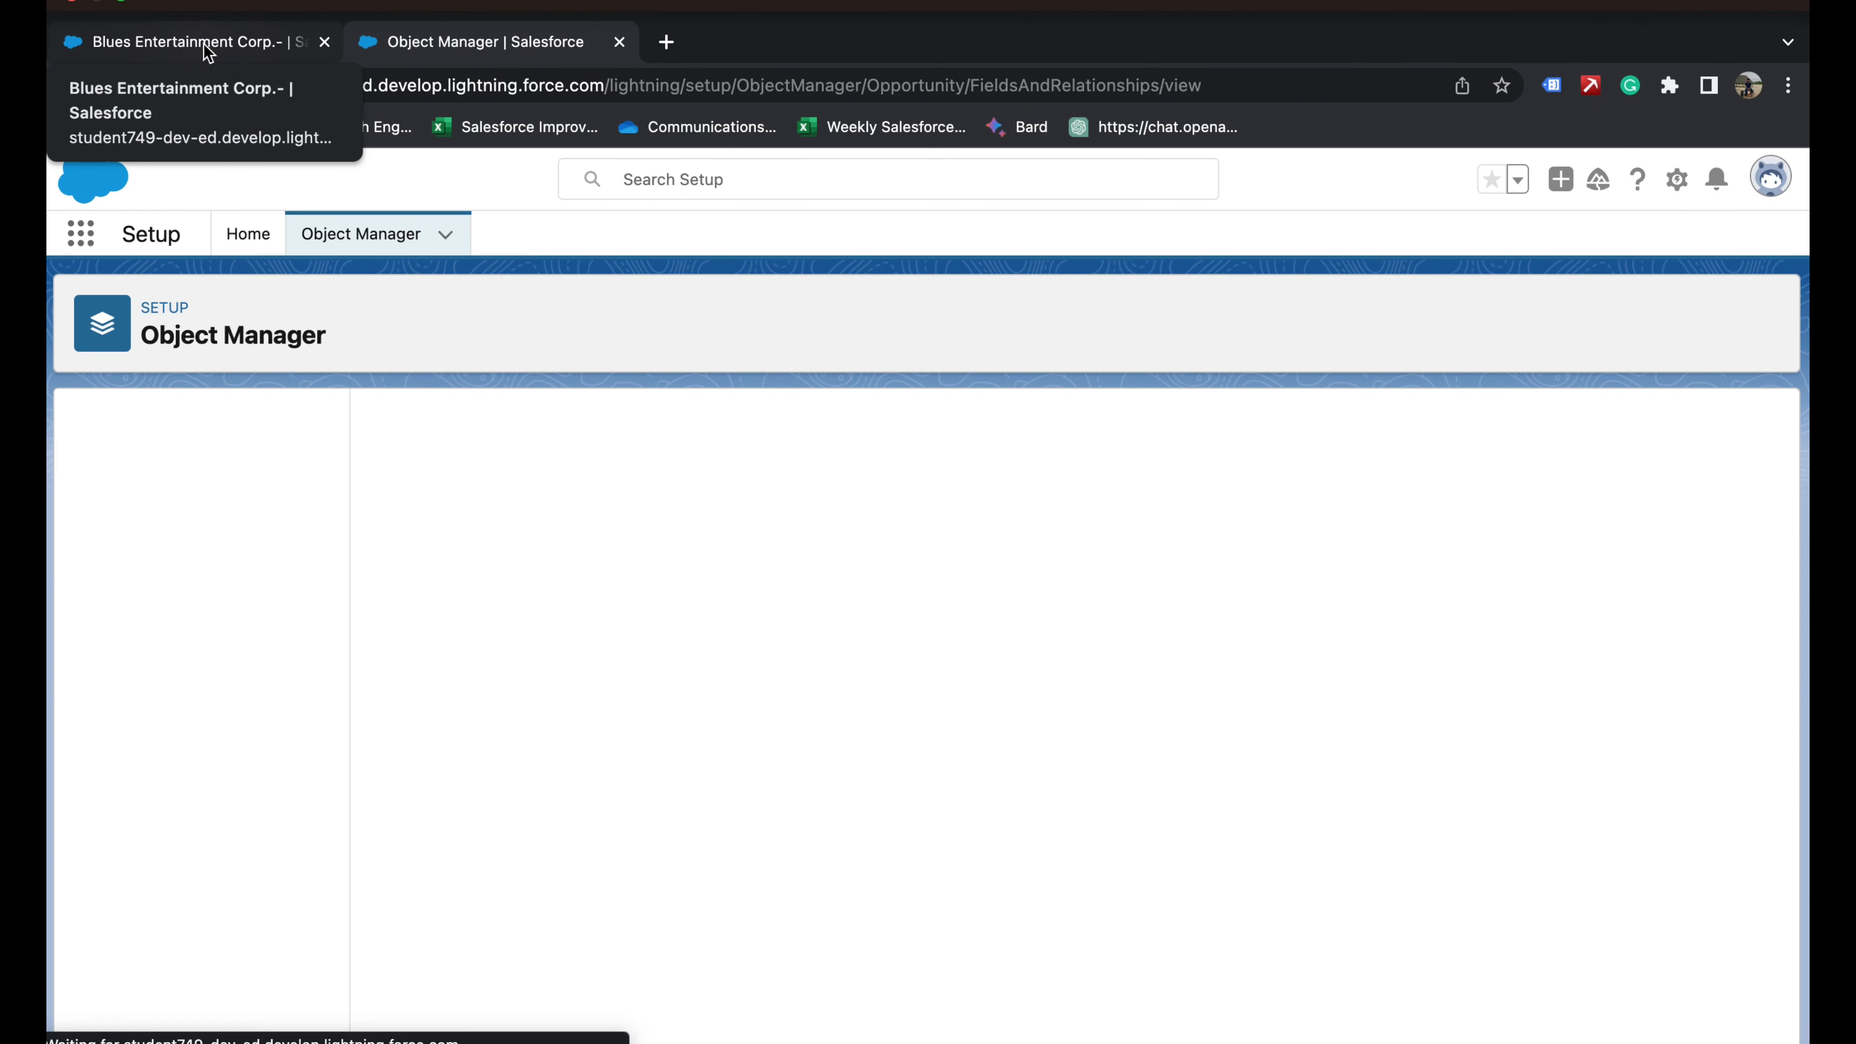
click(206, 49)
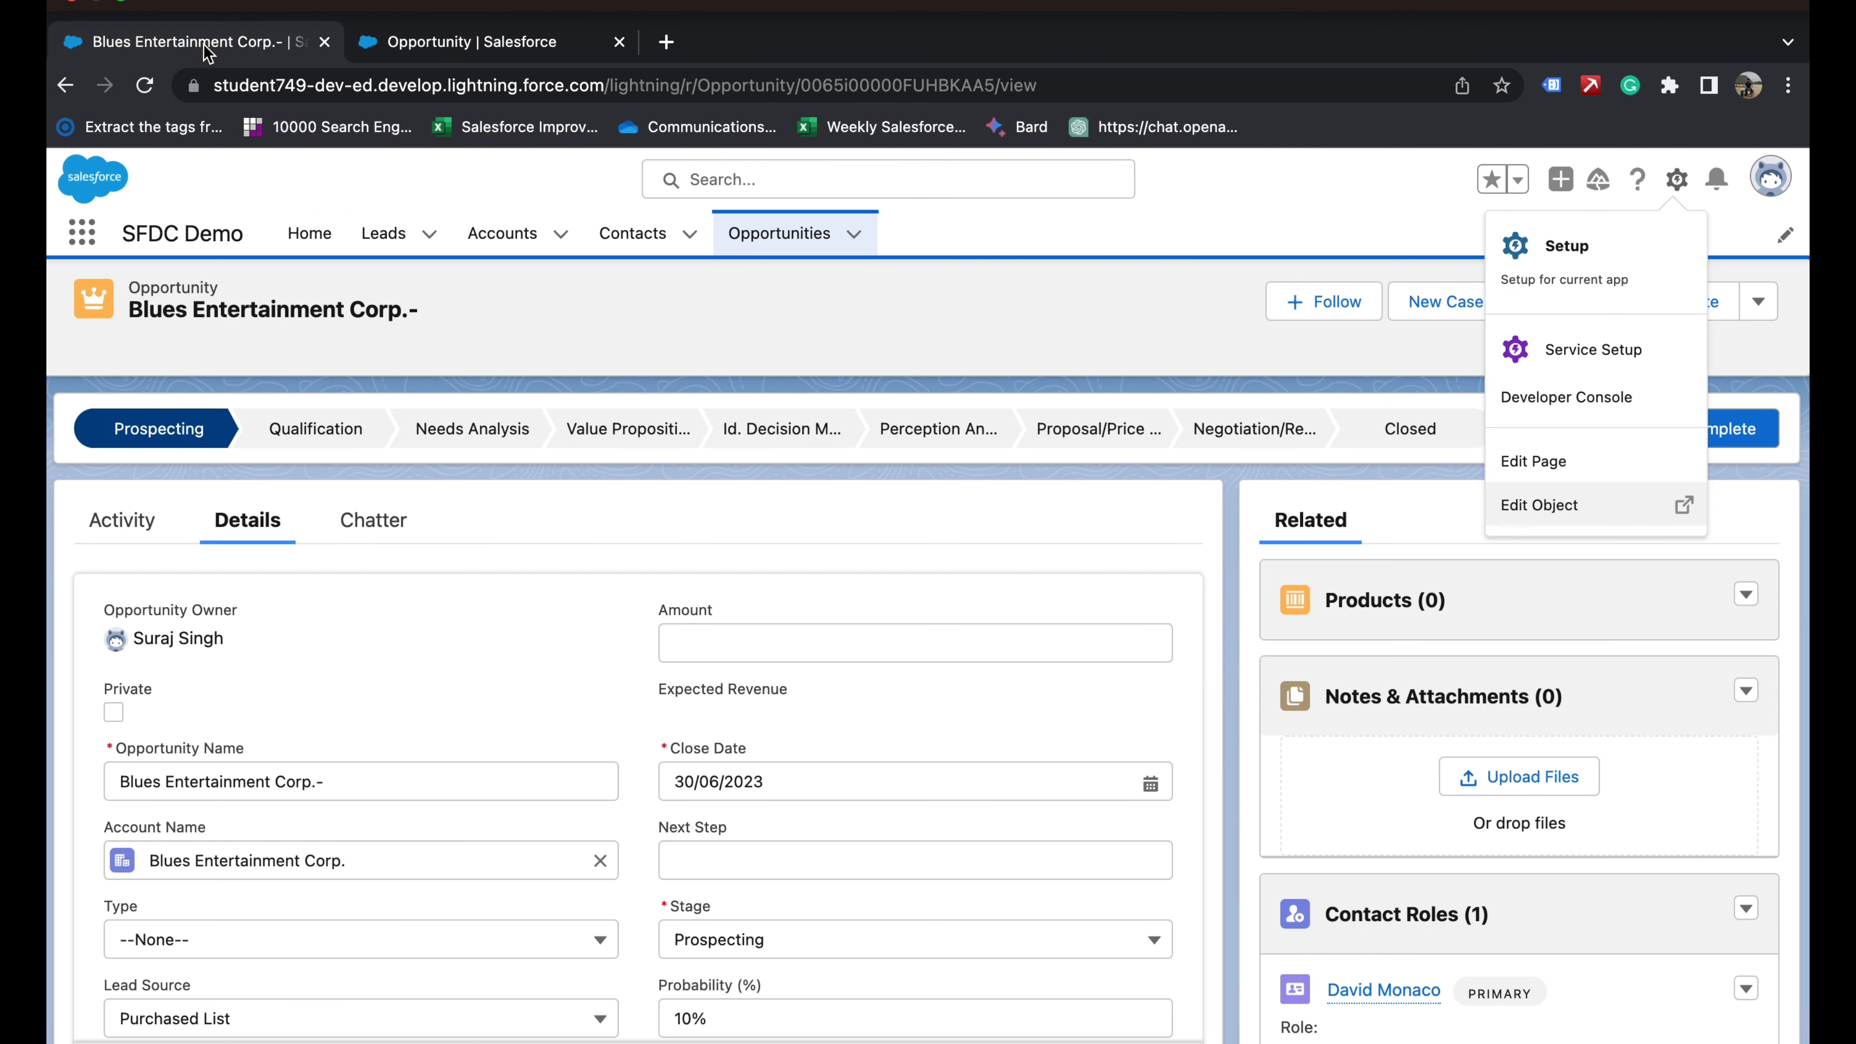
click(144, 86)
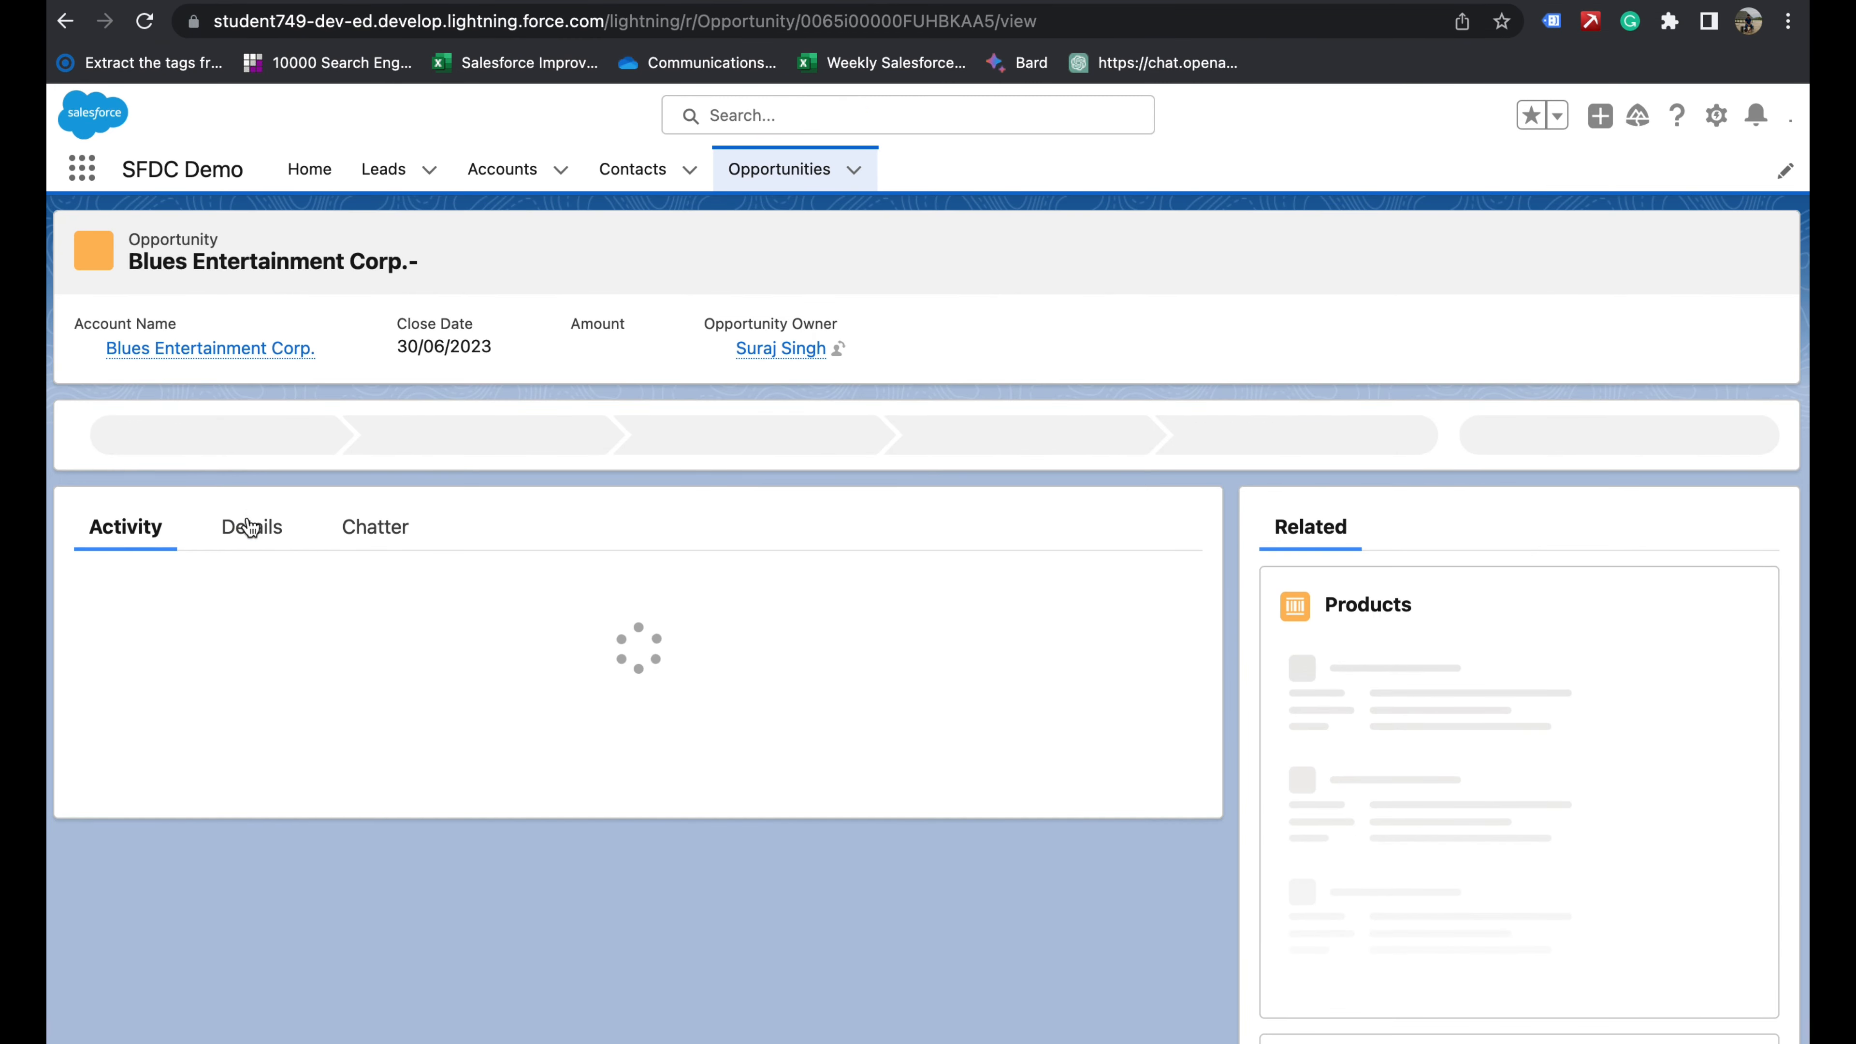
click(251, 538)
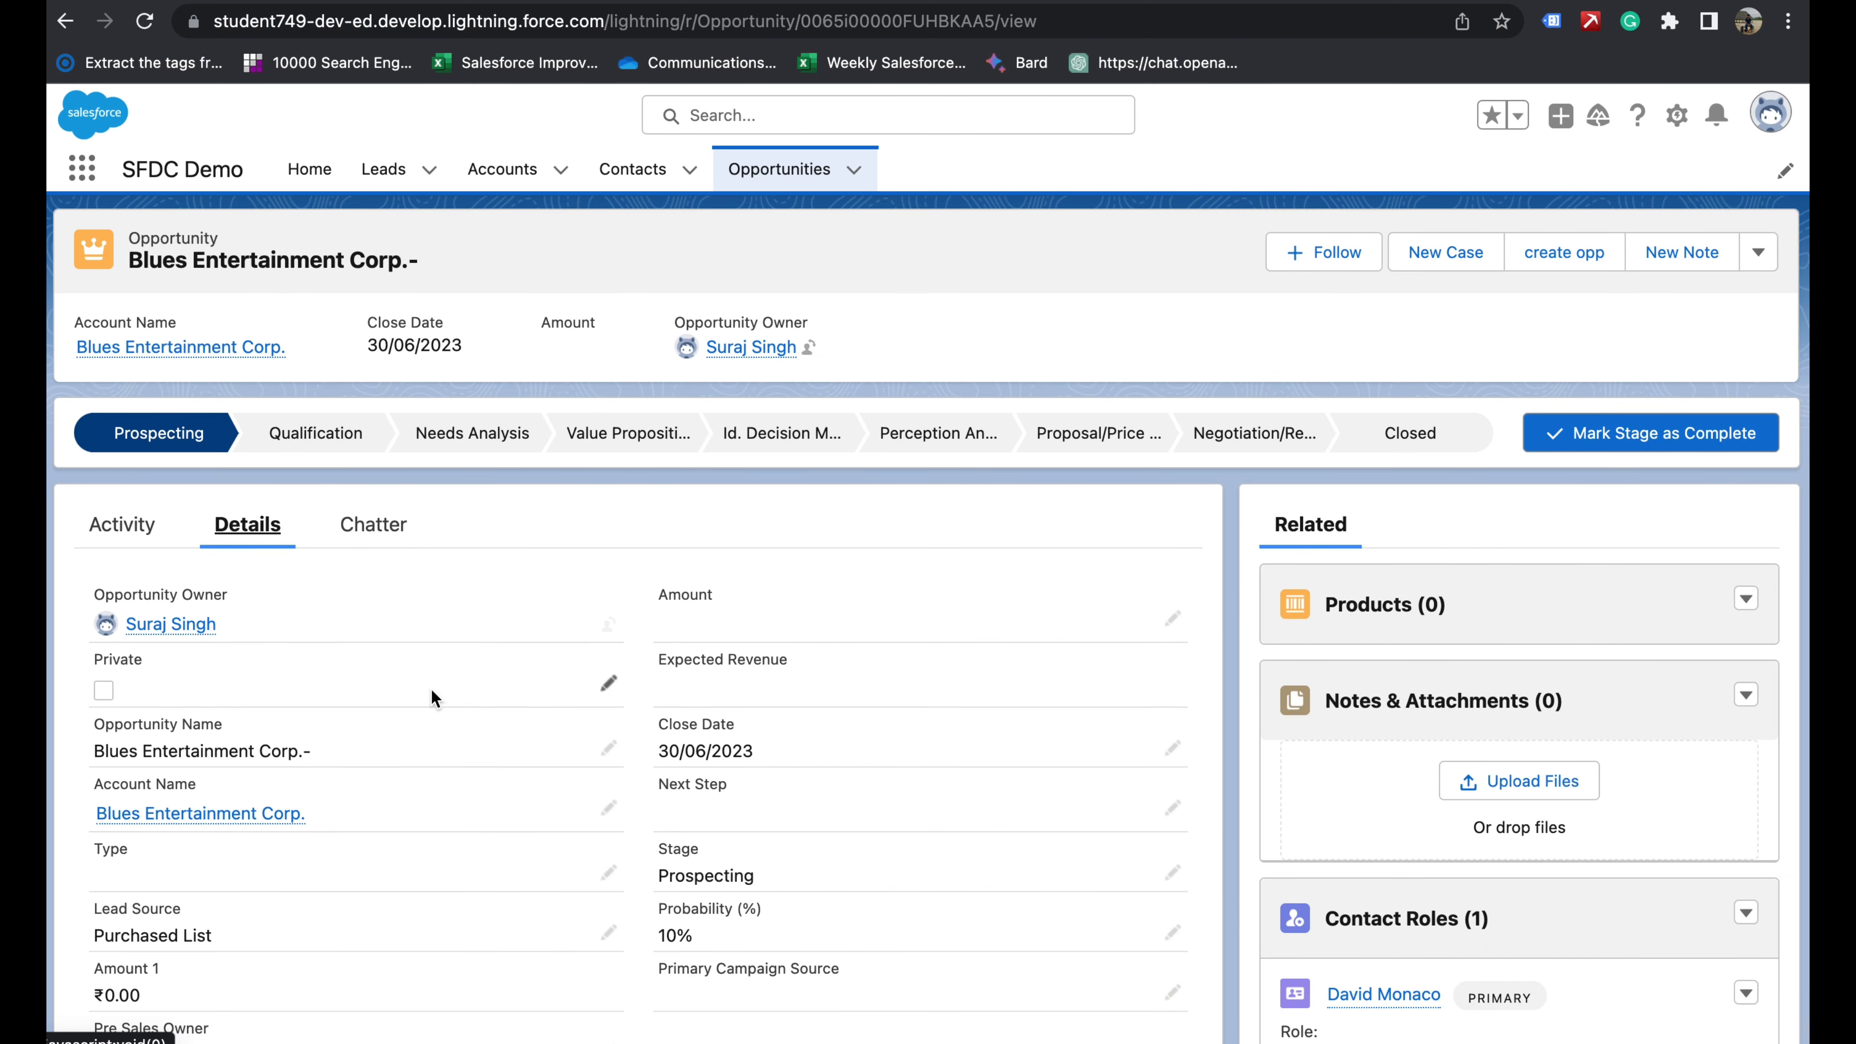
- Search the opportunity page for "account type" and look through its detail fields for Oppty type2
key(super+f)
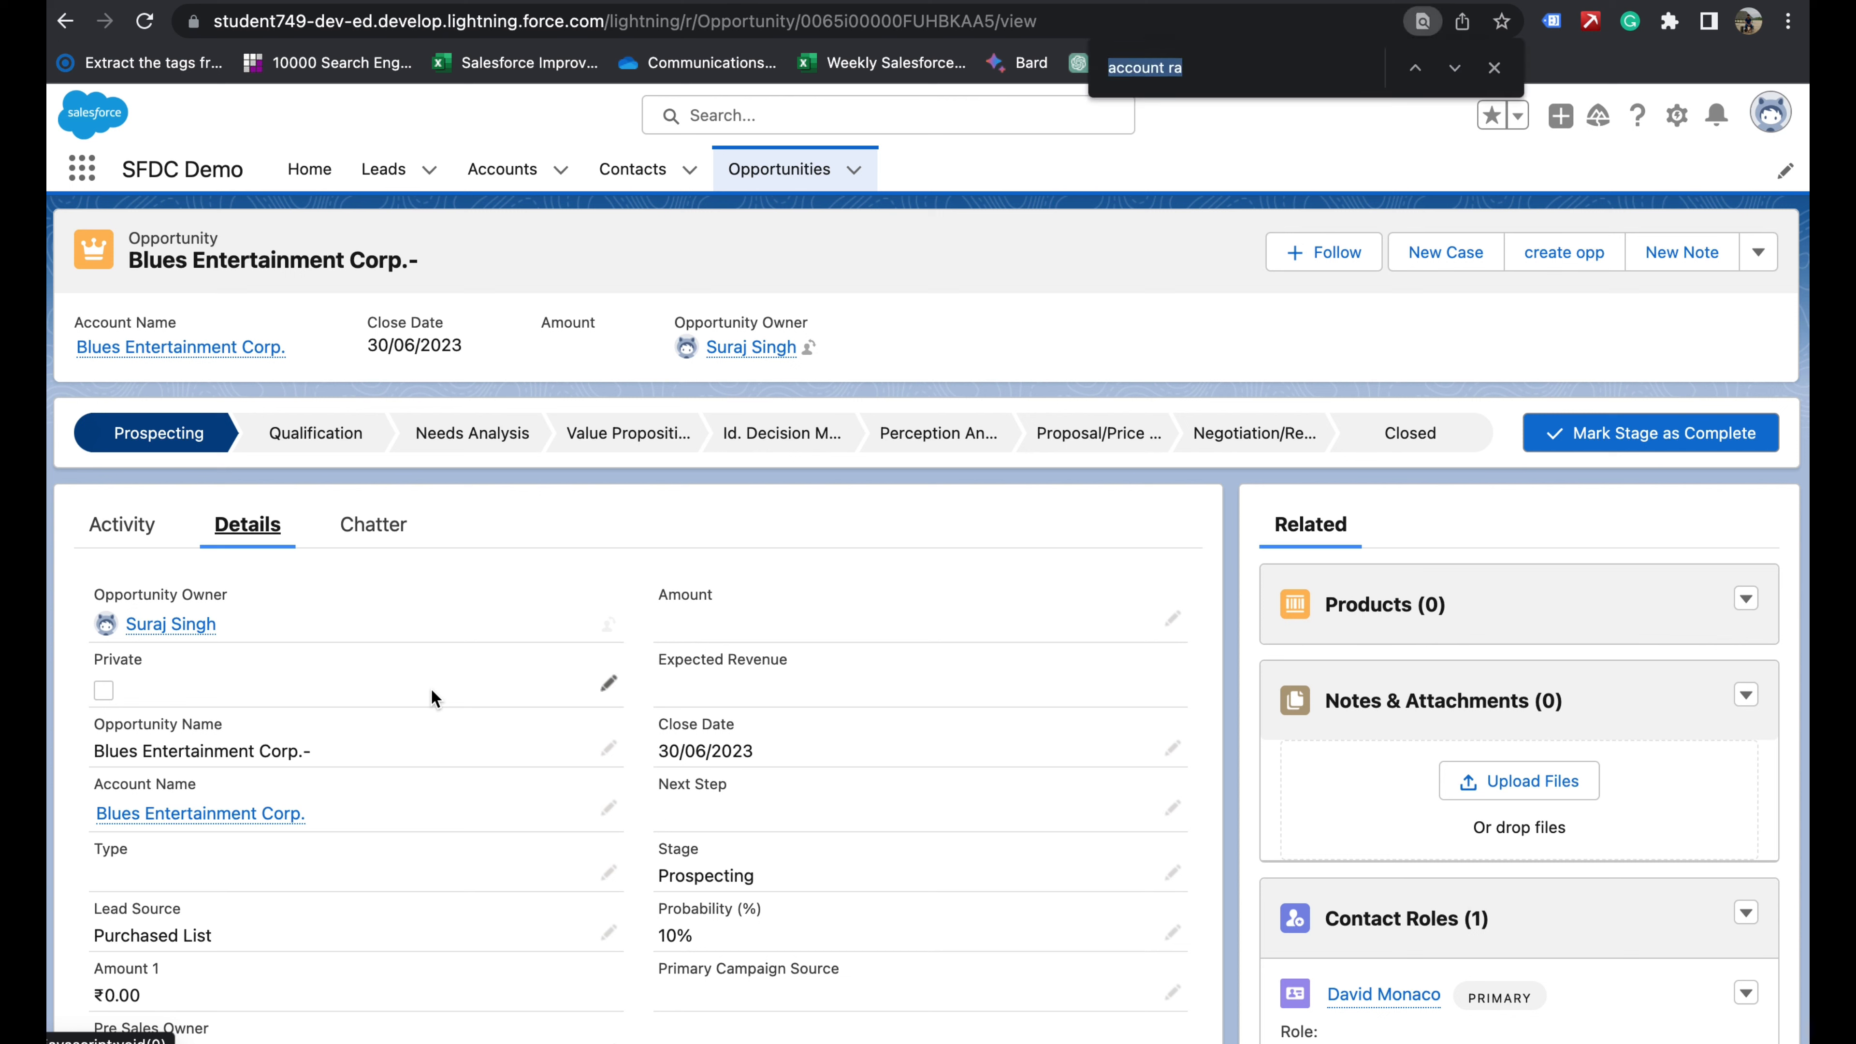
key(Right)
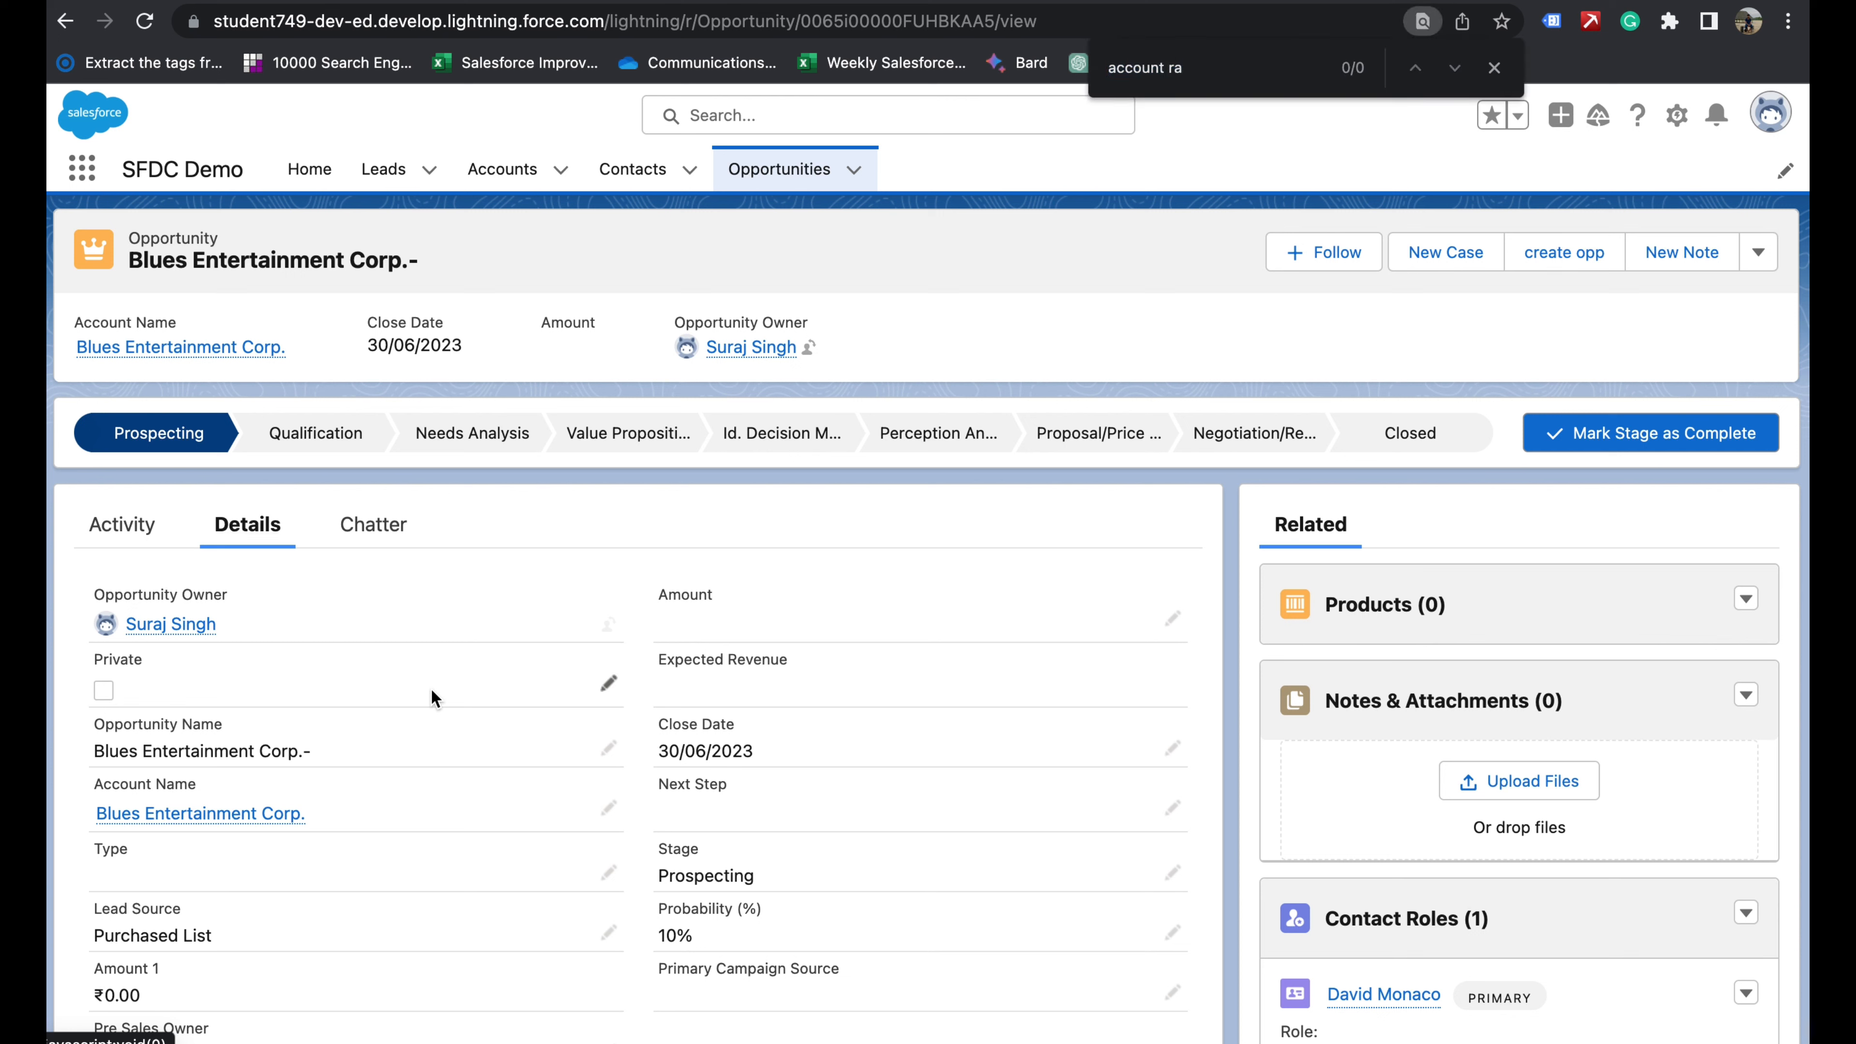
key(BackSpace)
key(BackSpace)
text(type)
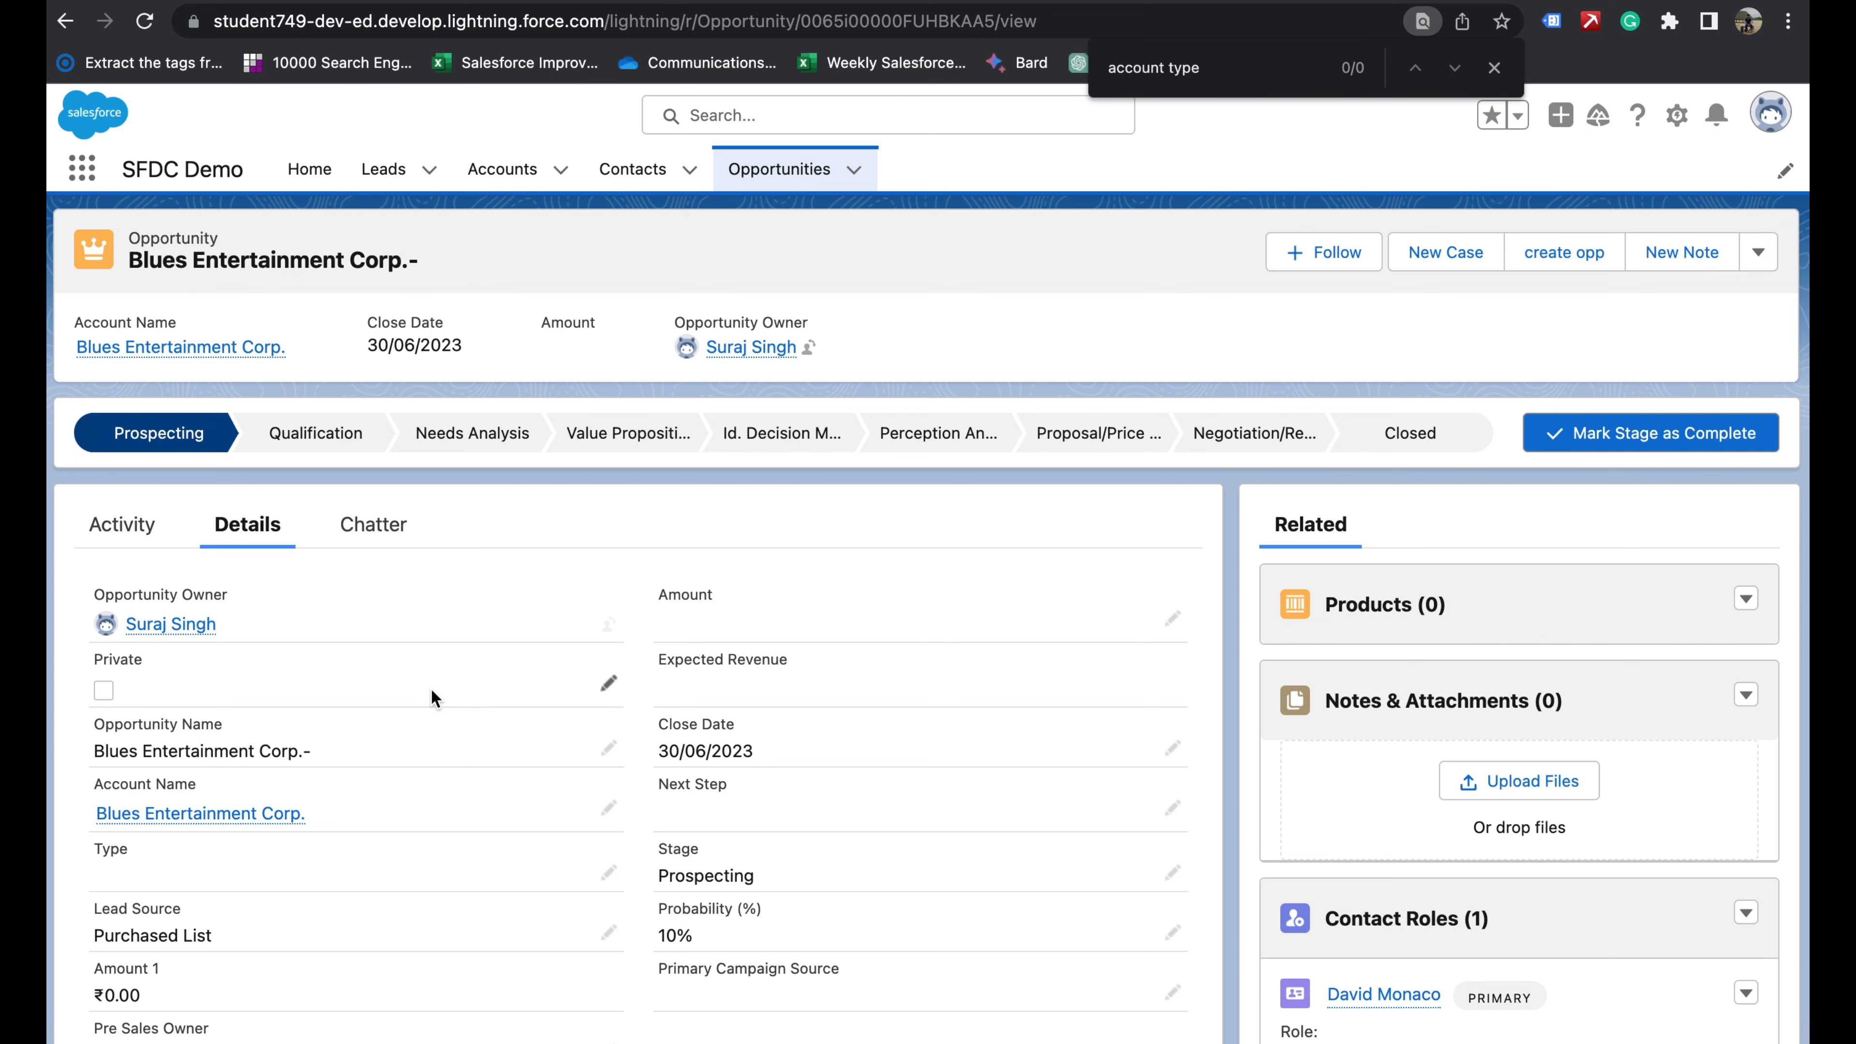
key(BackSpace)
key(BackSpace)
key(BackSpace)
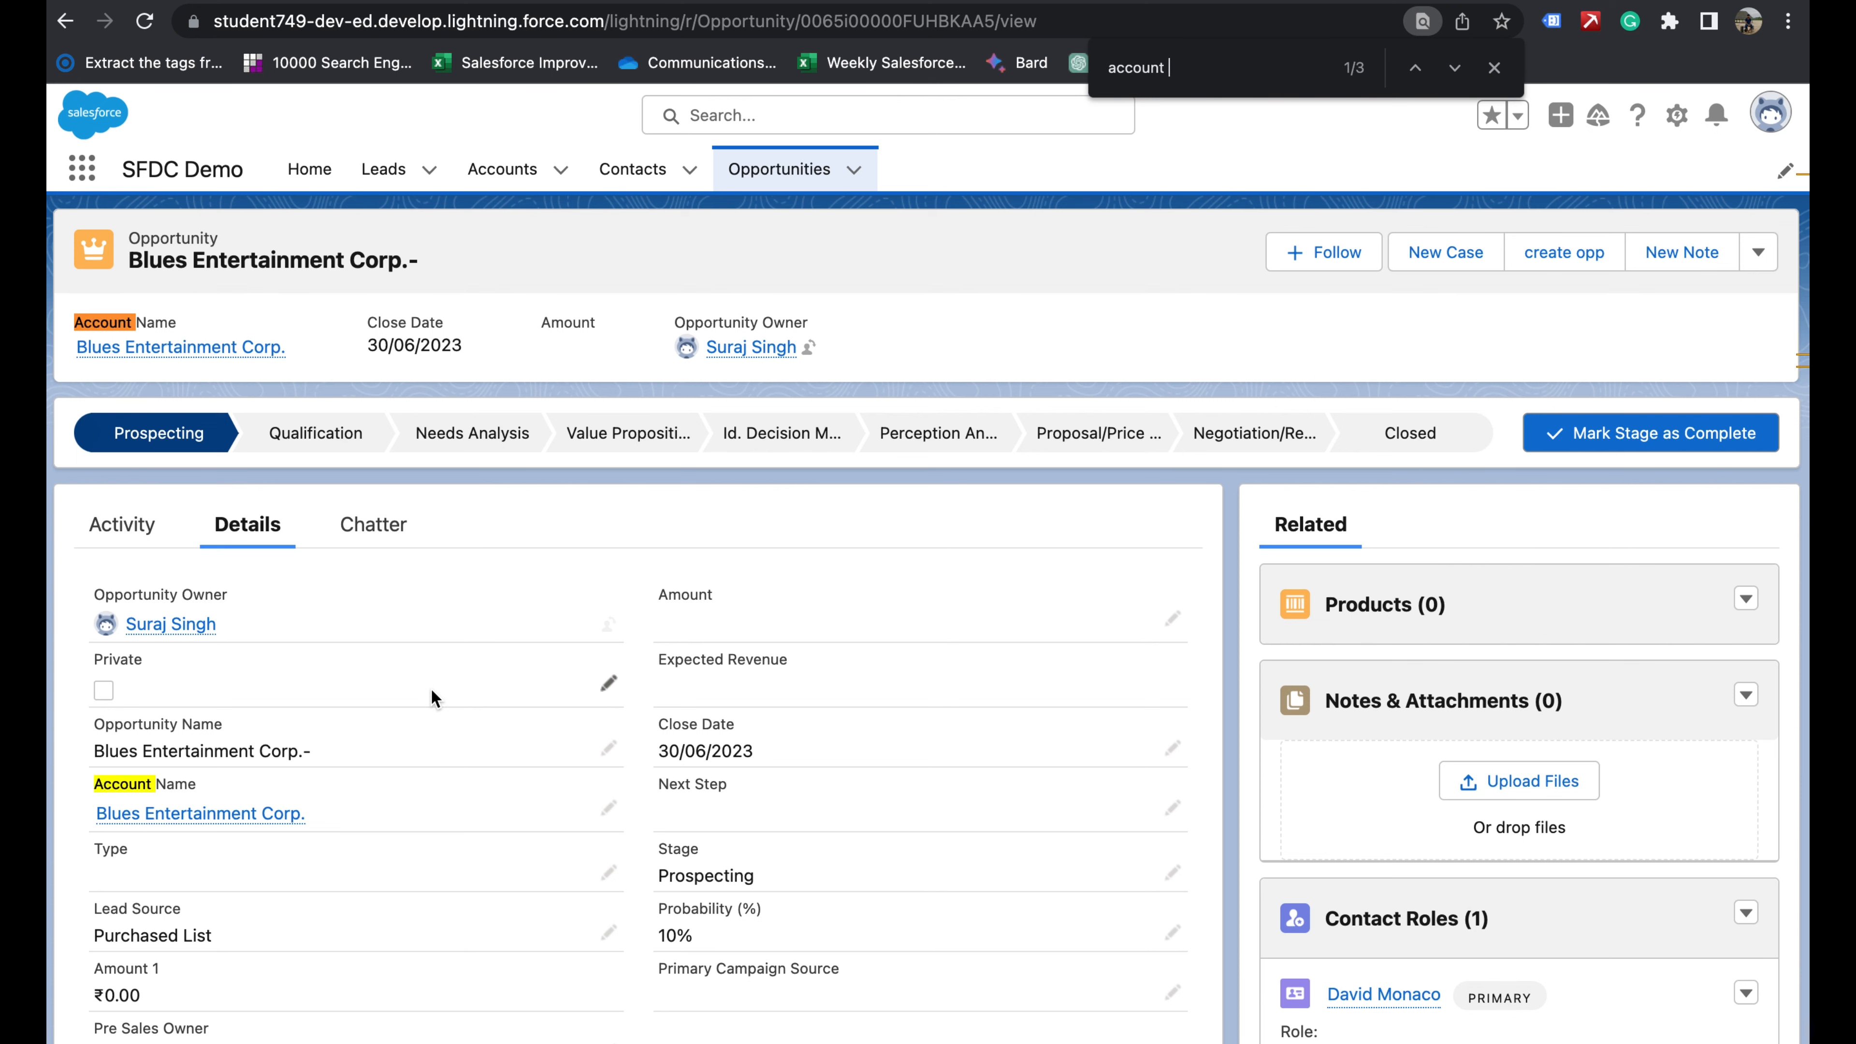
scroll(348, 835, down, 1)
scroll(348, 835, down, 2)
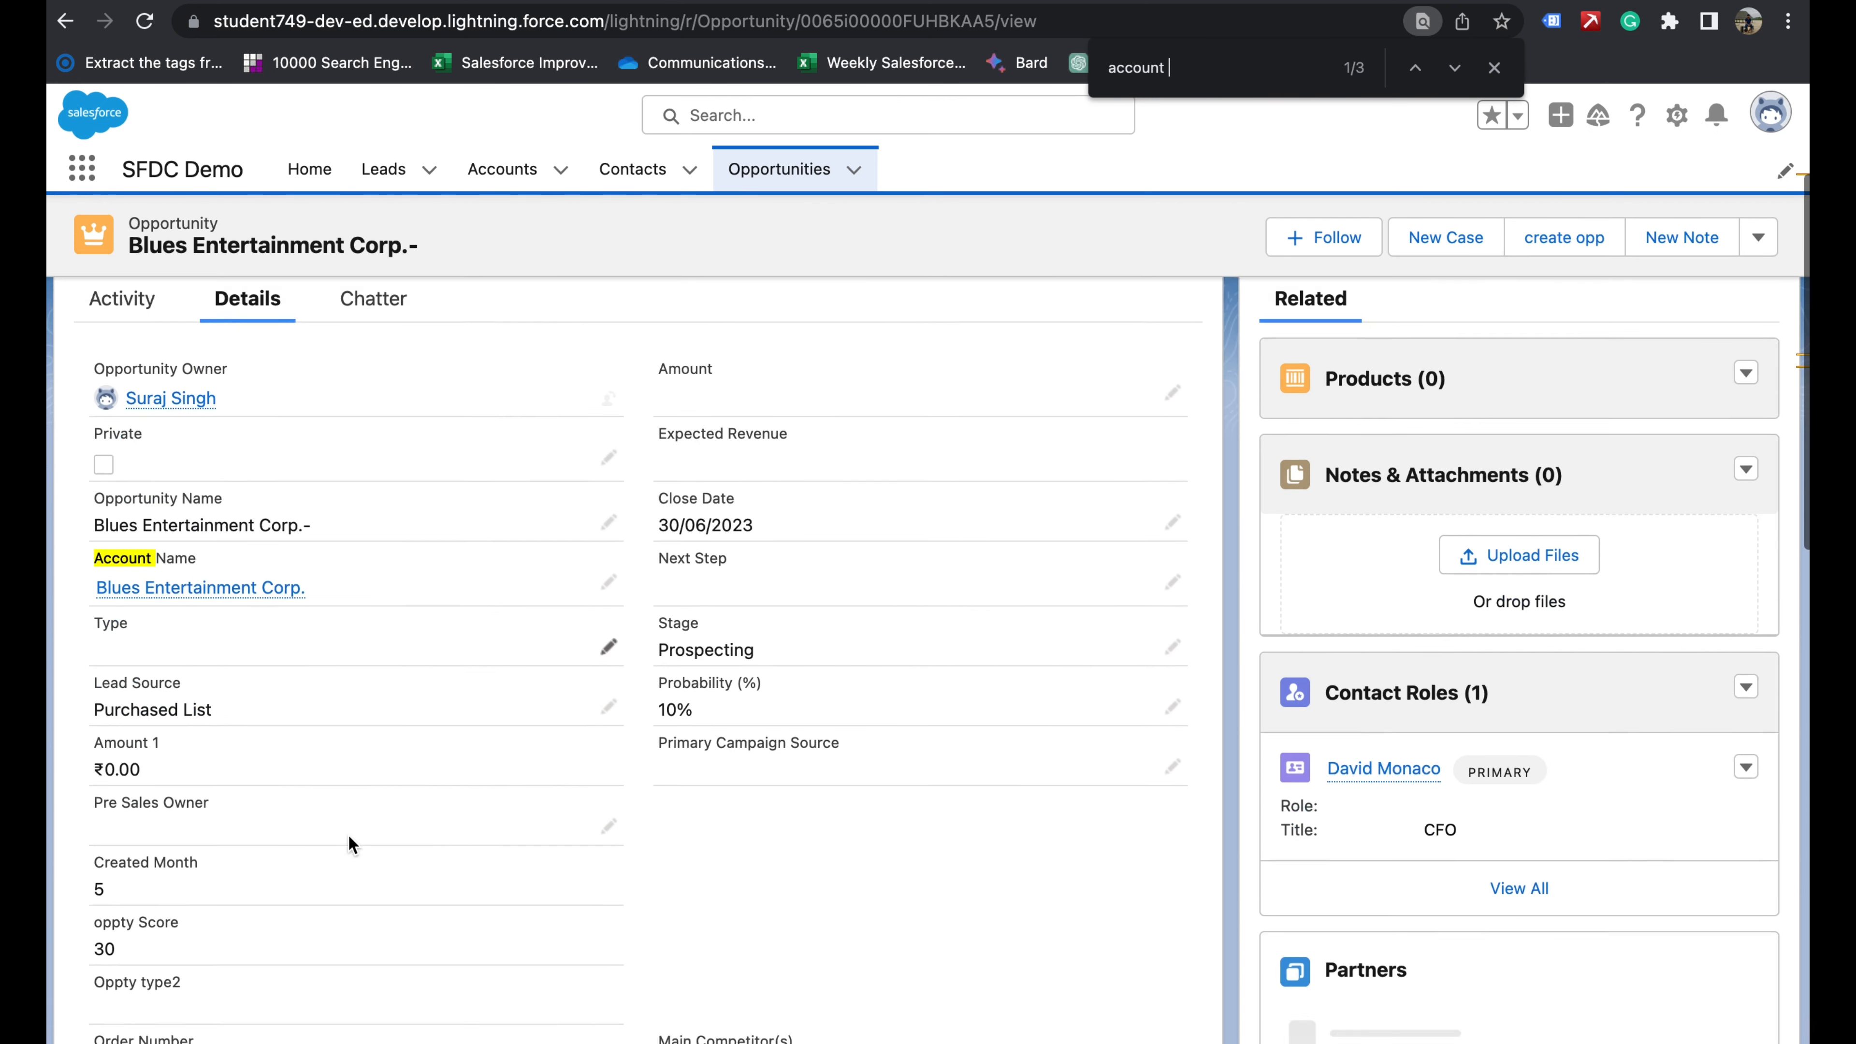
scroll(213, 958, down, 1)
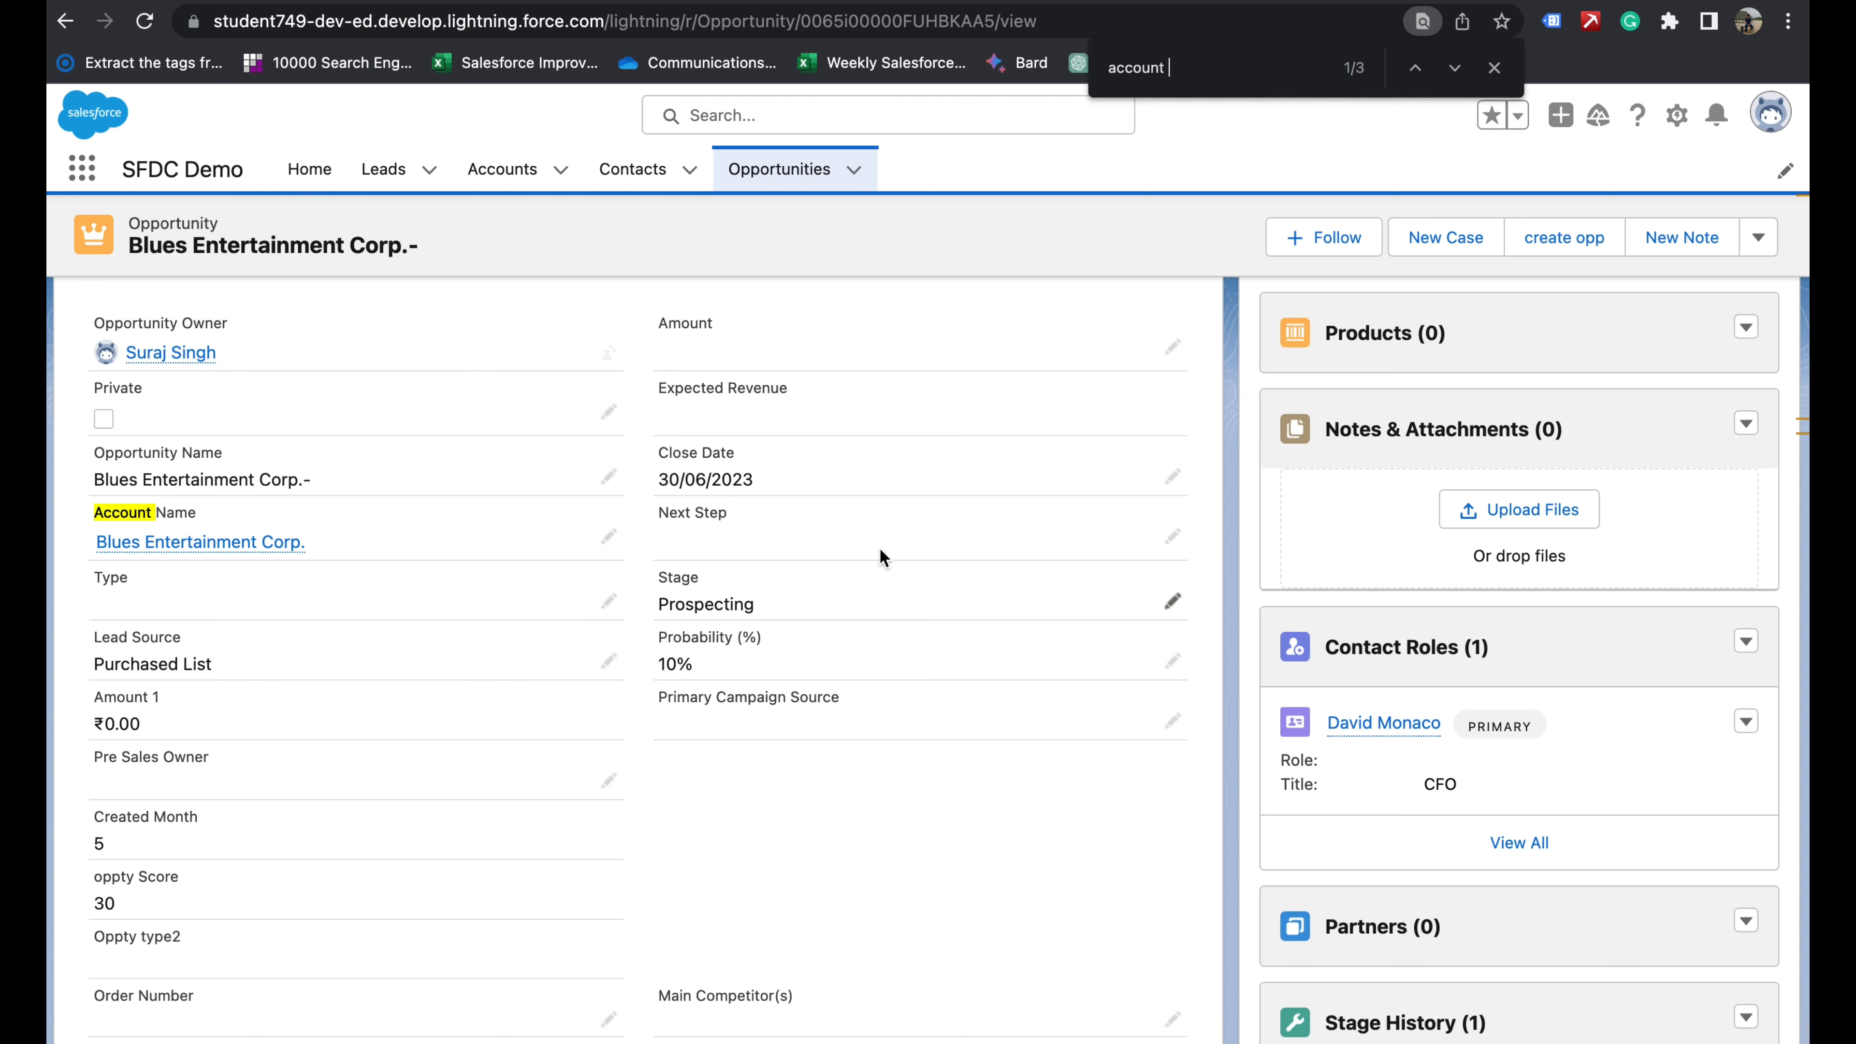
- Set the opportunity's Amount to 70,000 and Lead Source to Web, save, and check the Oppty type2 field
click(1172, 348)
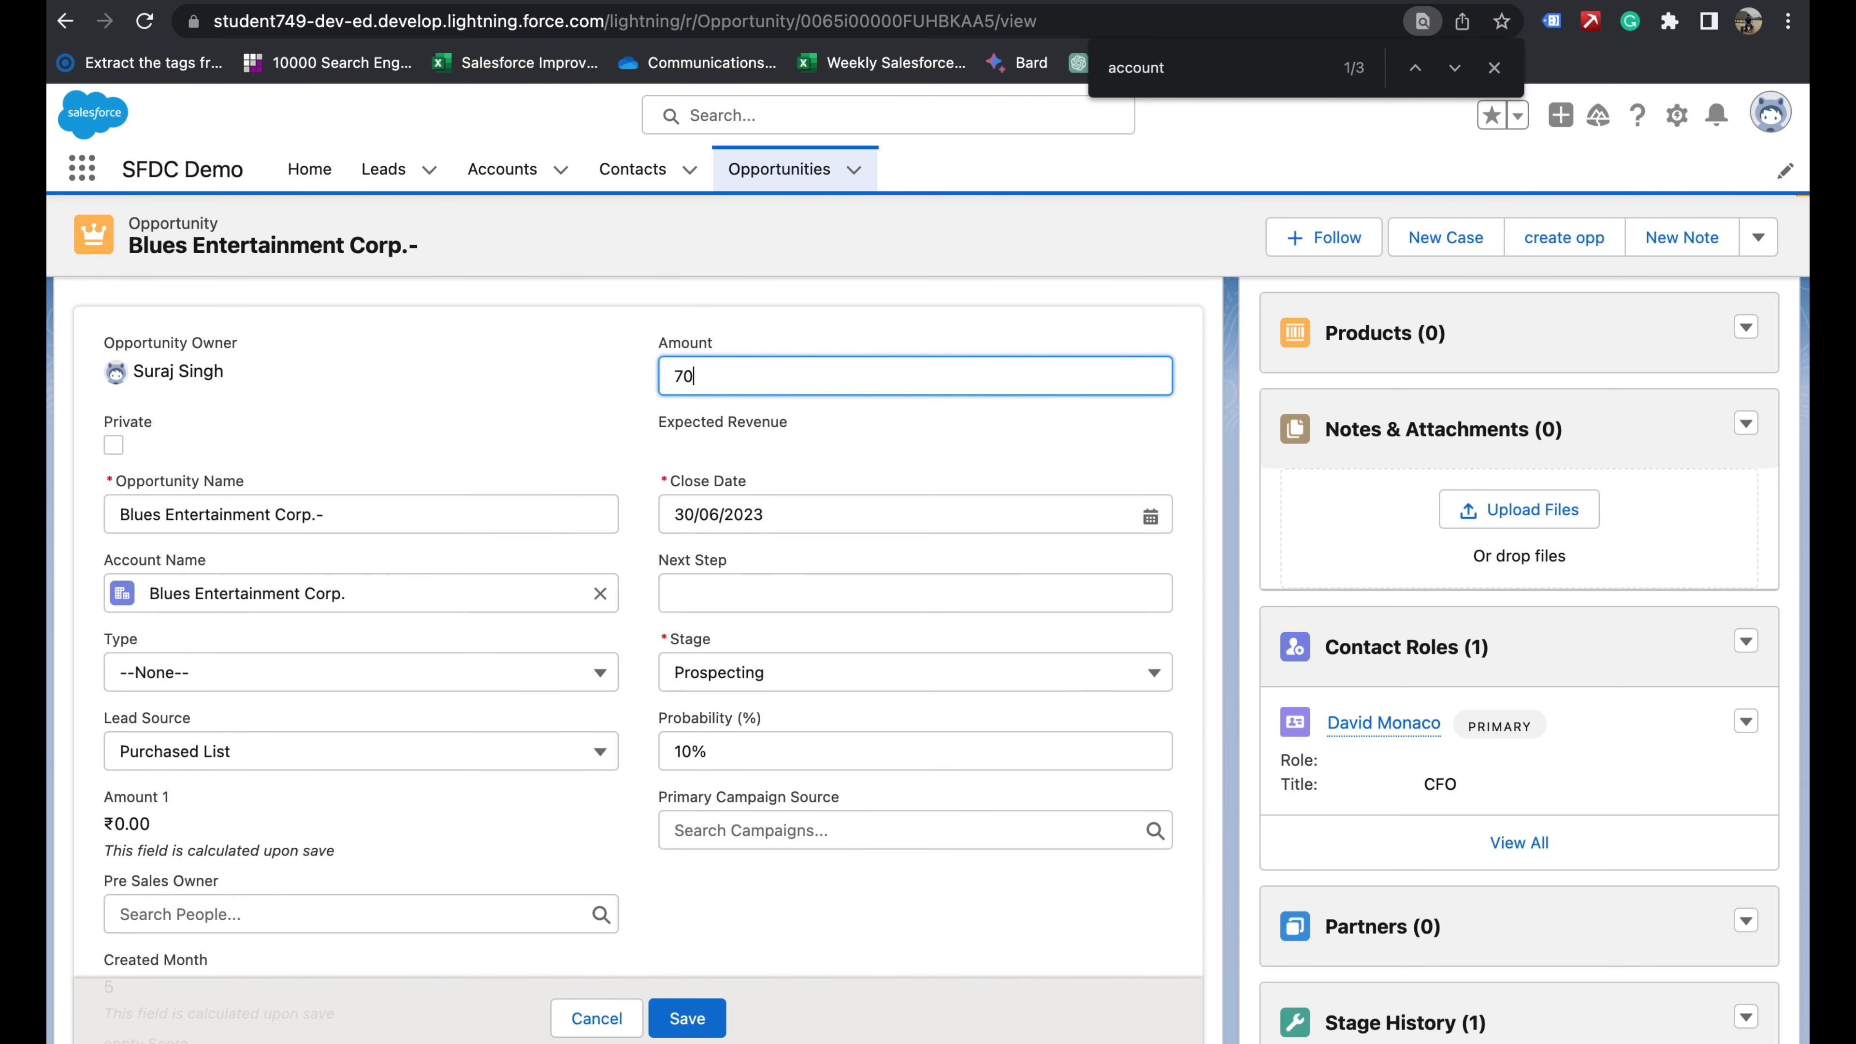
click(408, 751)
click(168, 842)
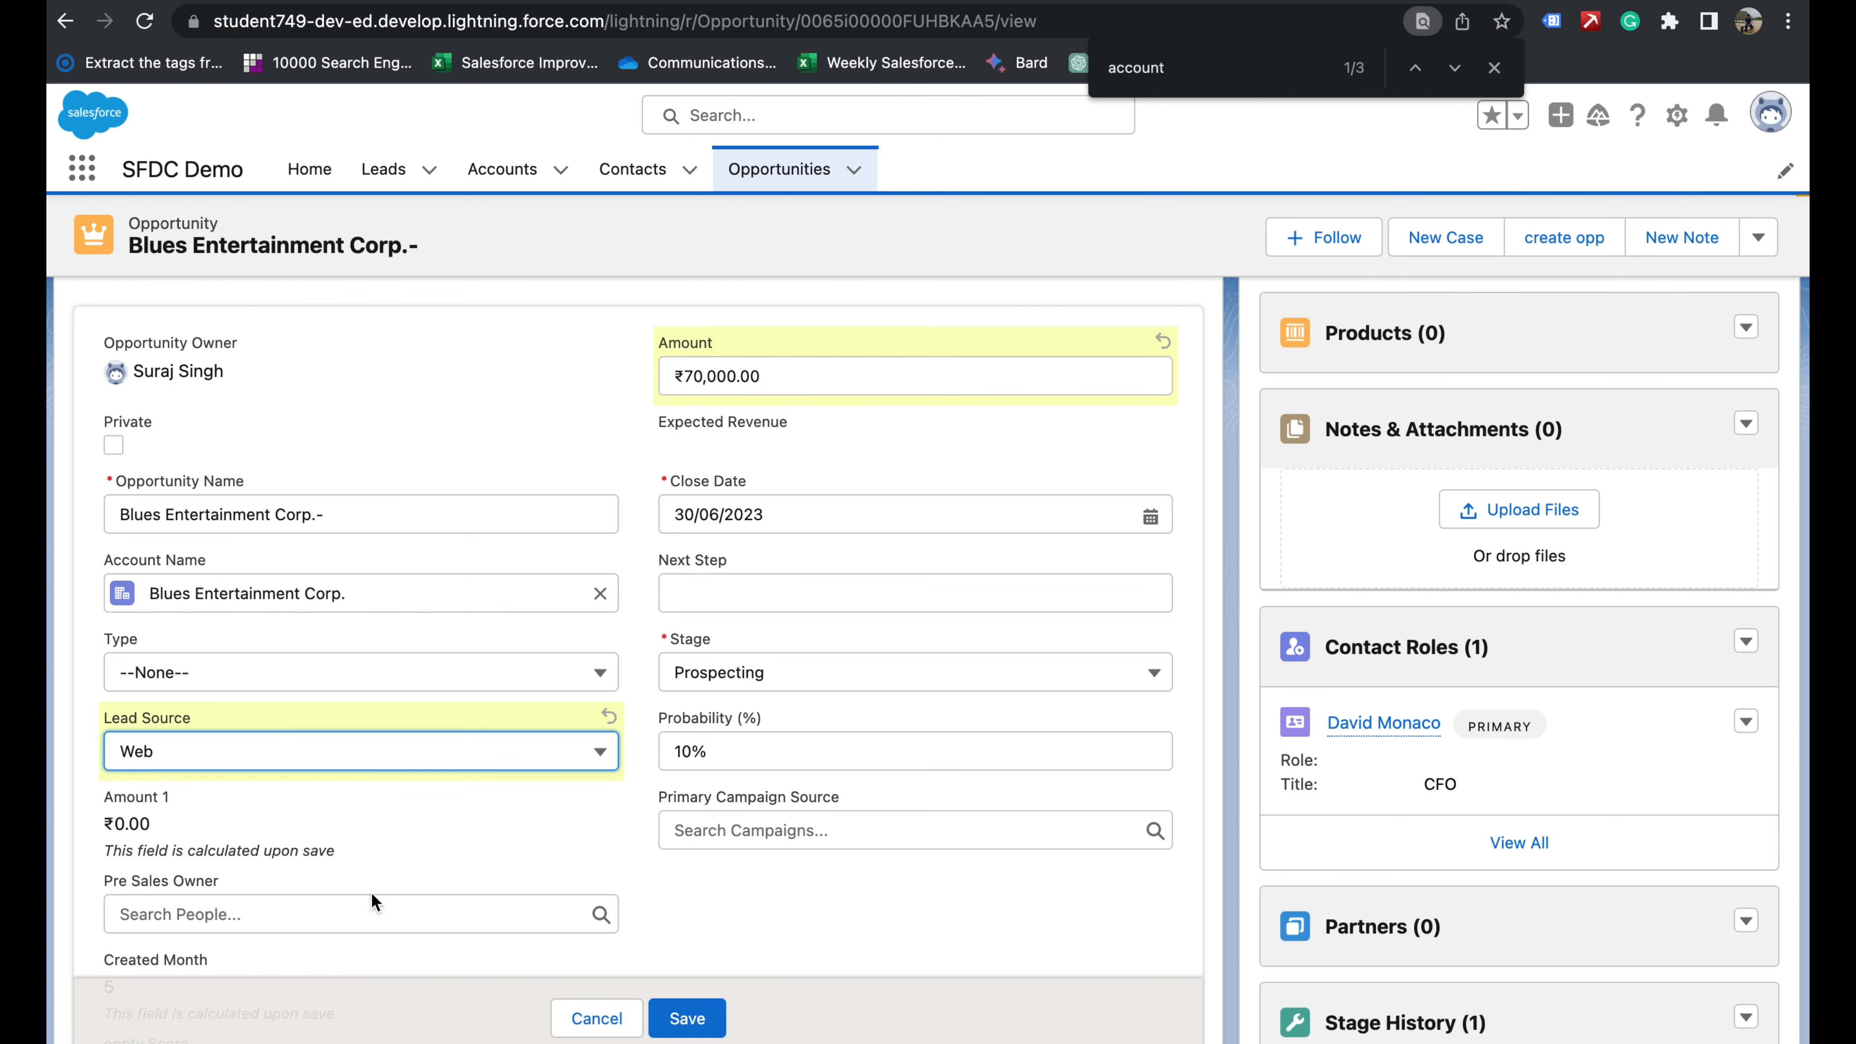
click(669, 1020)
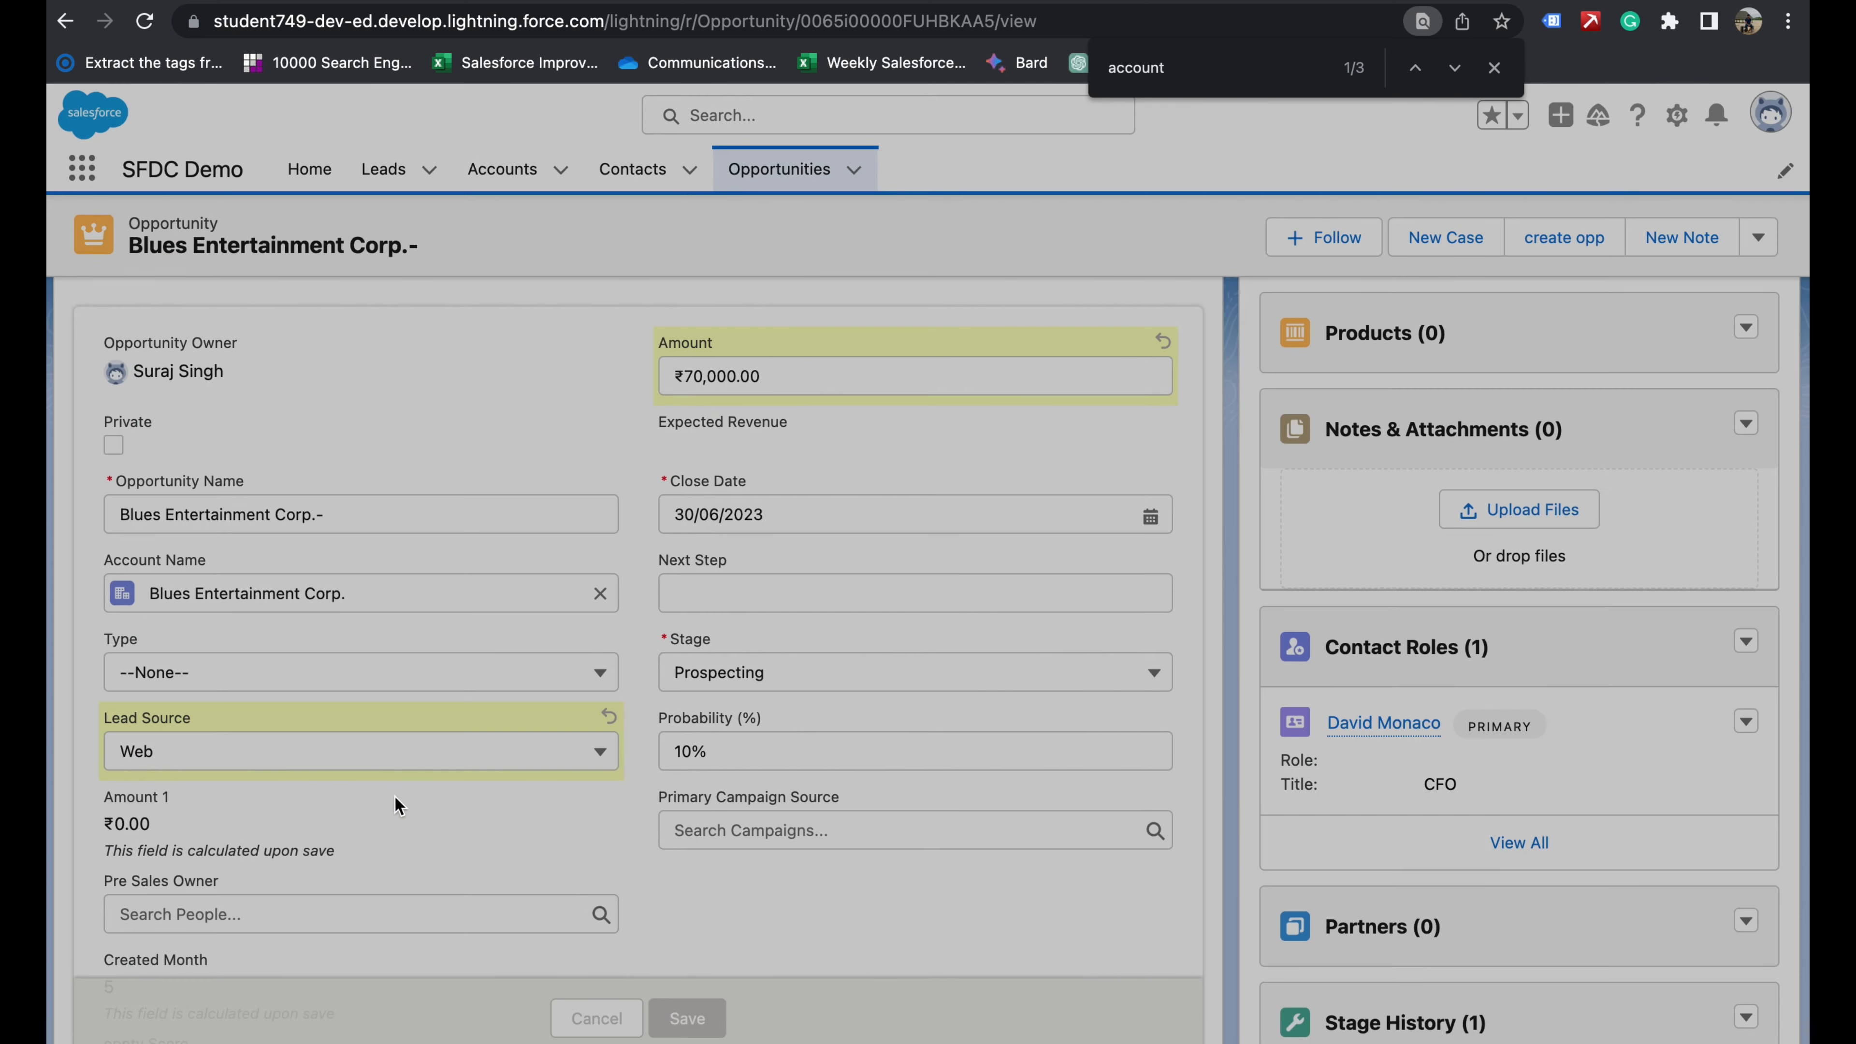
scroll(380, 802, down, 3)
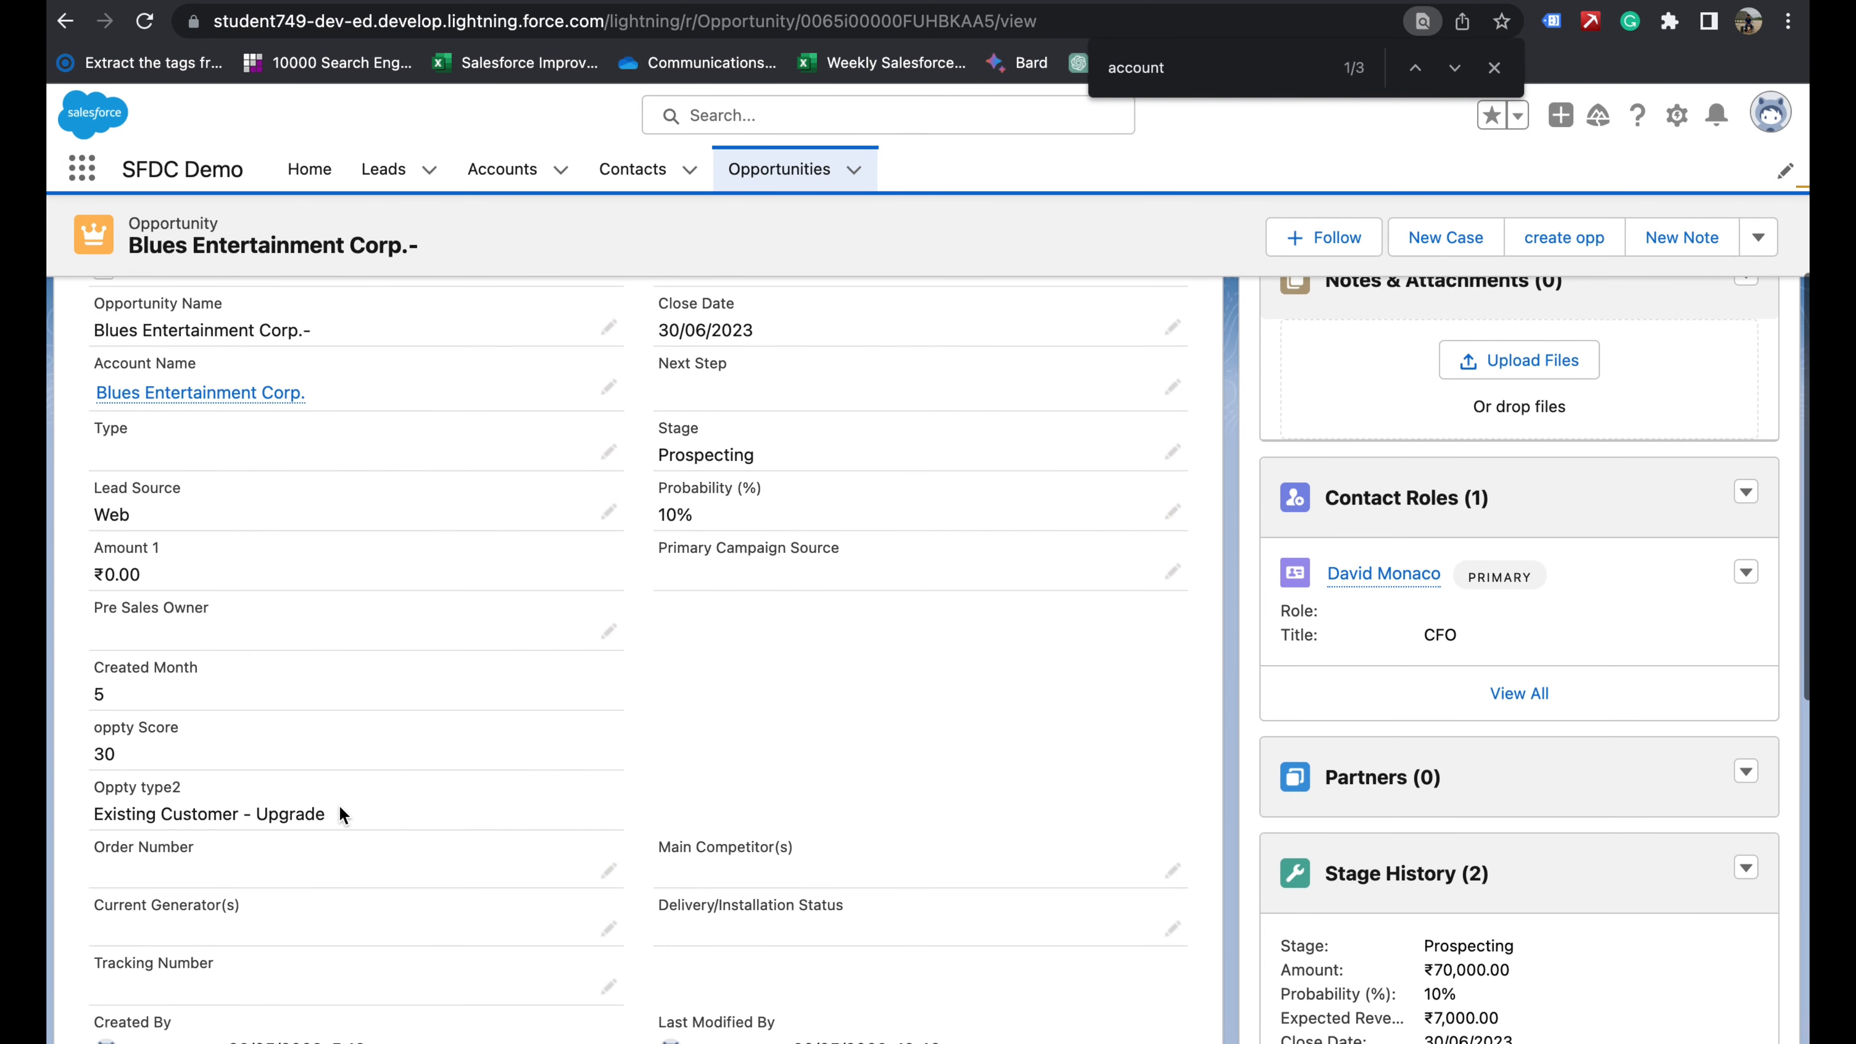
- Change the opportunity's Lead Source to Phone Inquiry, save, and check the Oppty type2 field
scroll(422, 738, up, 3)
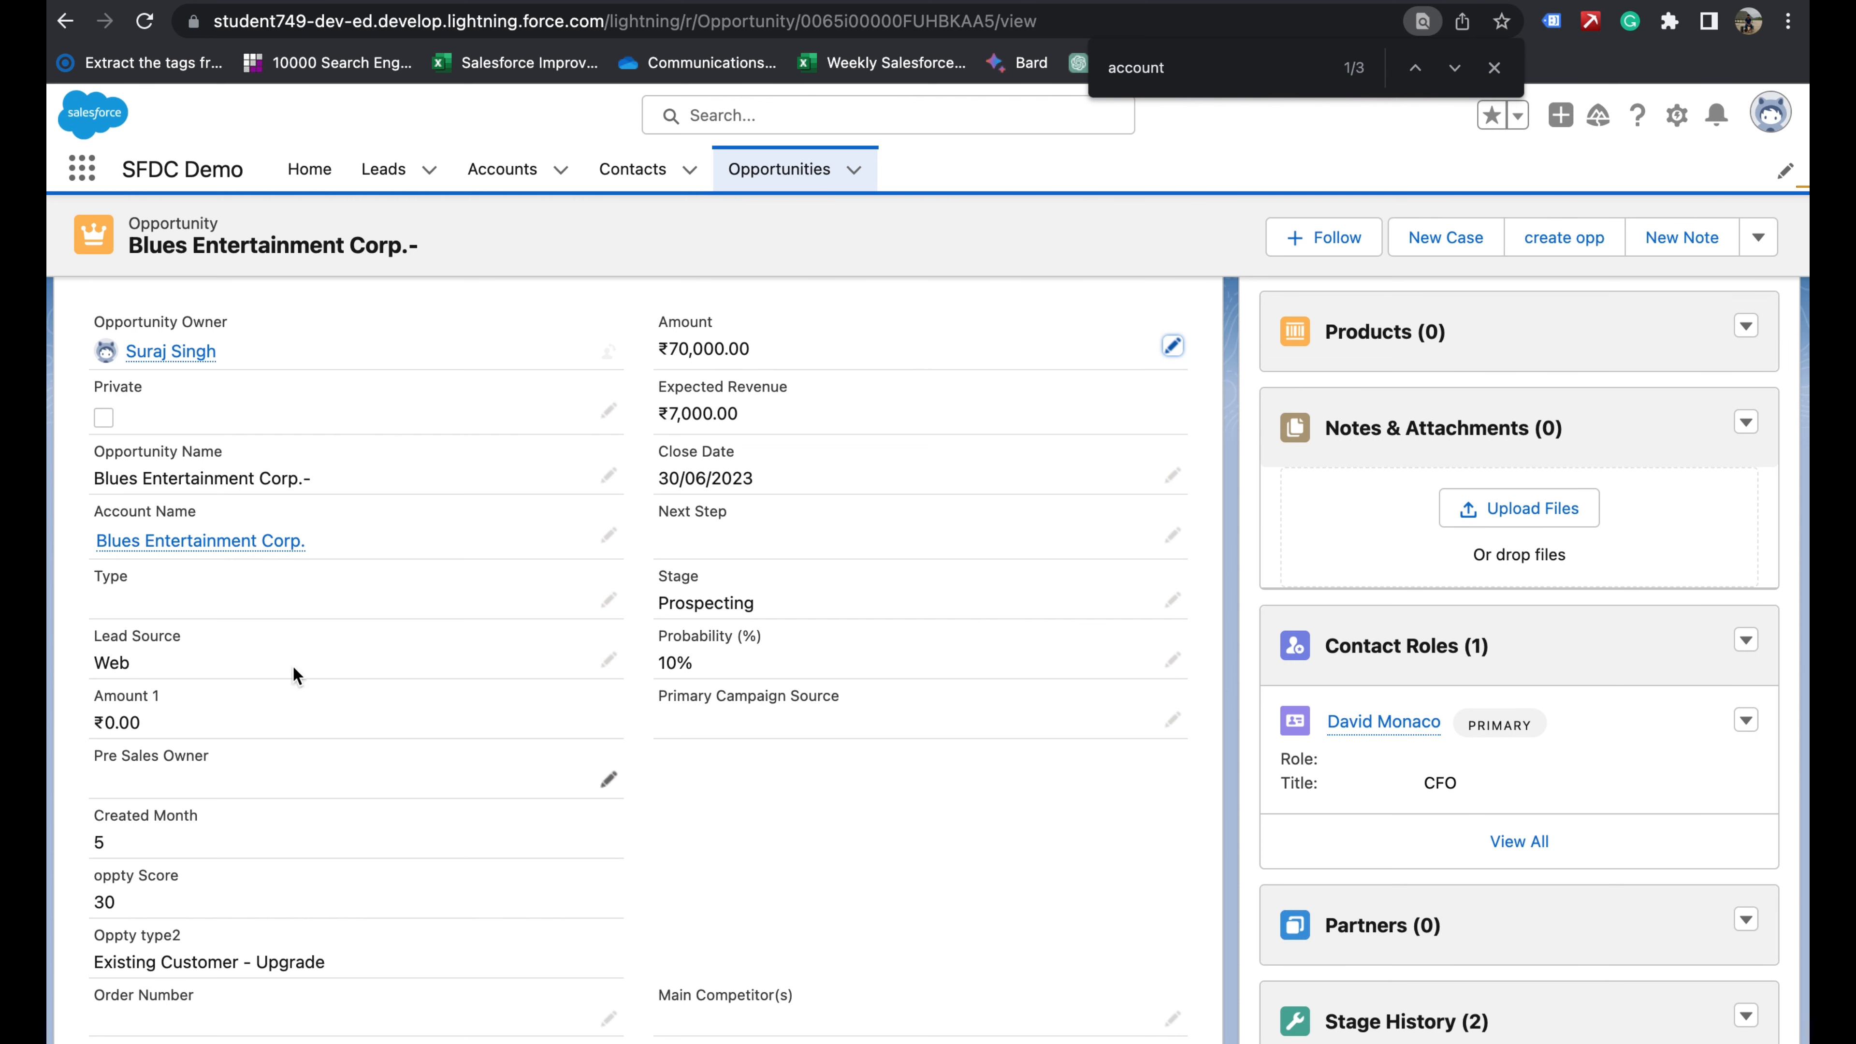
click(609, 661)
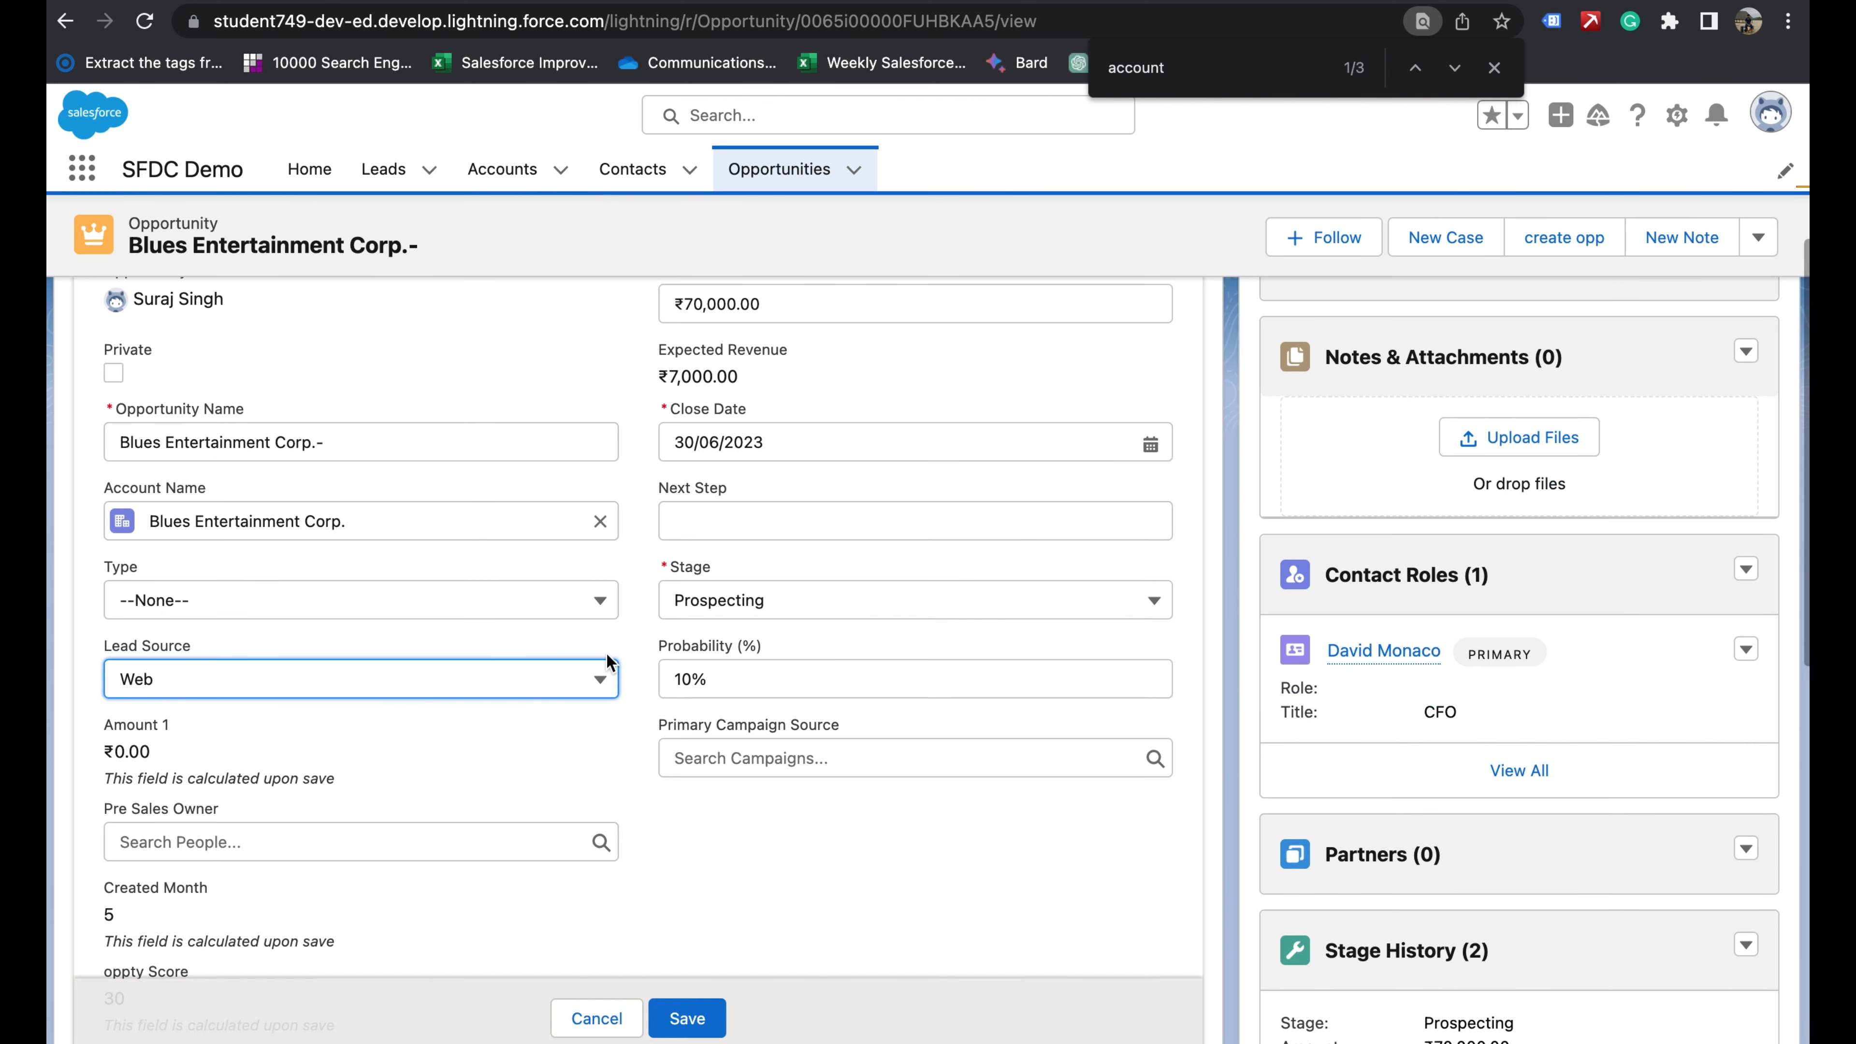
click(511, 690)
click(271, 814)
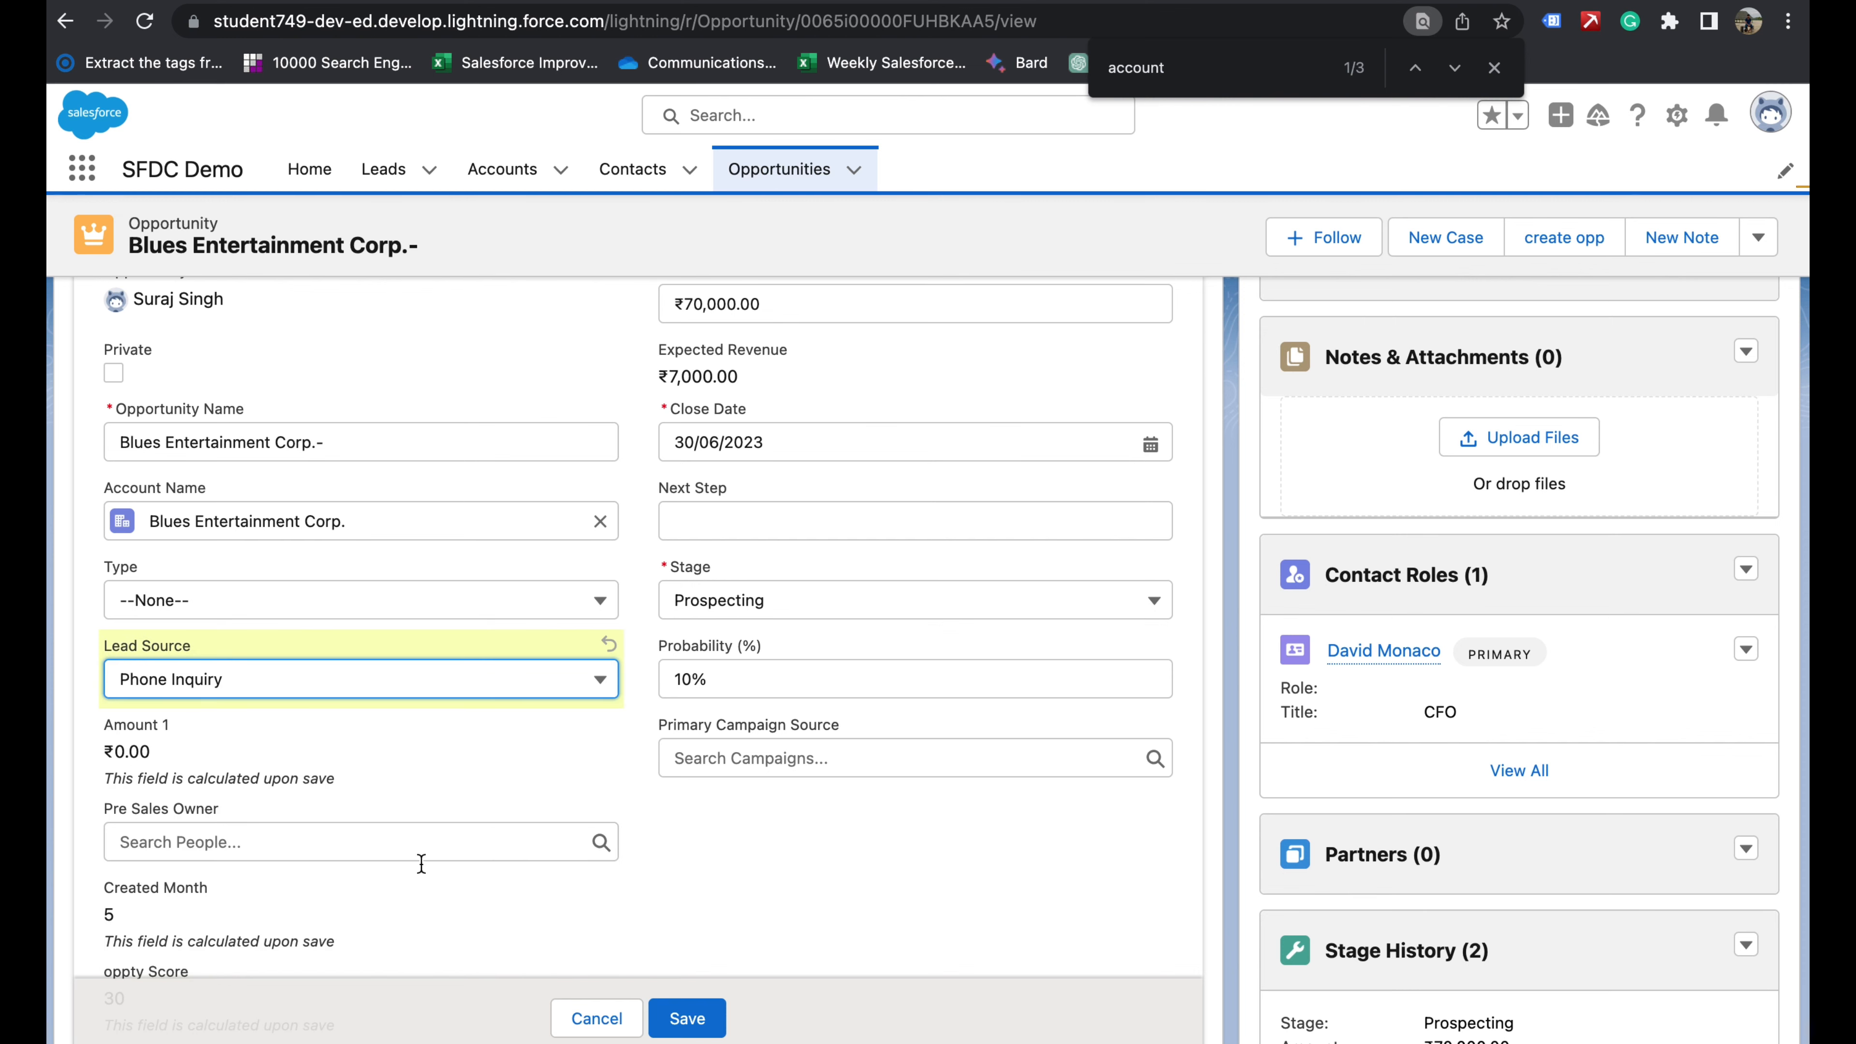
click(679, 1021)
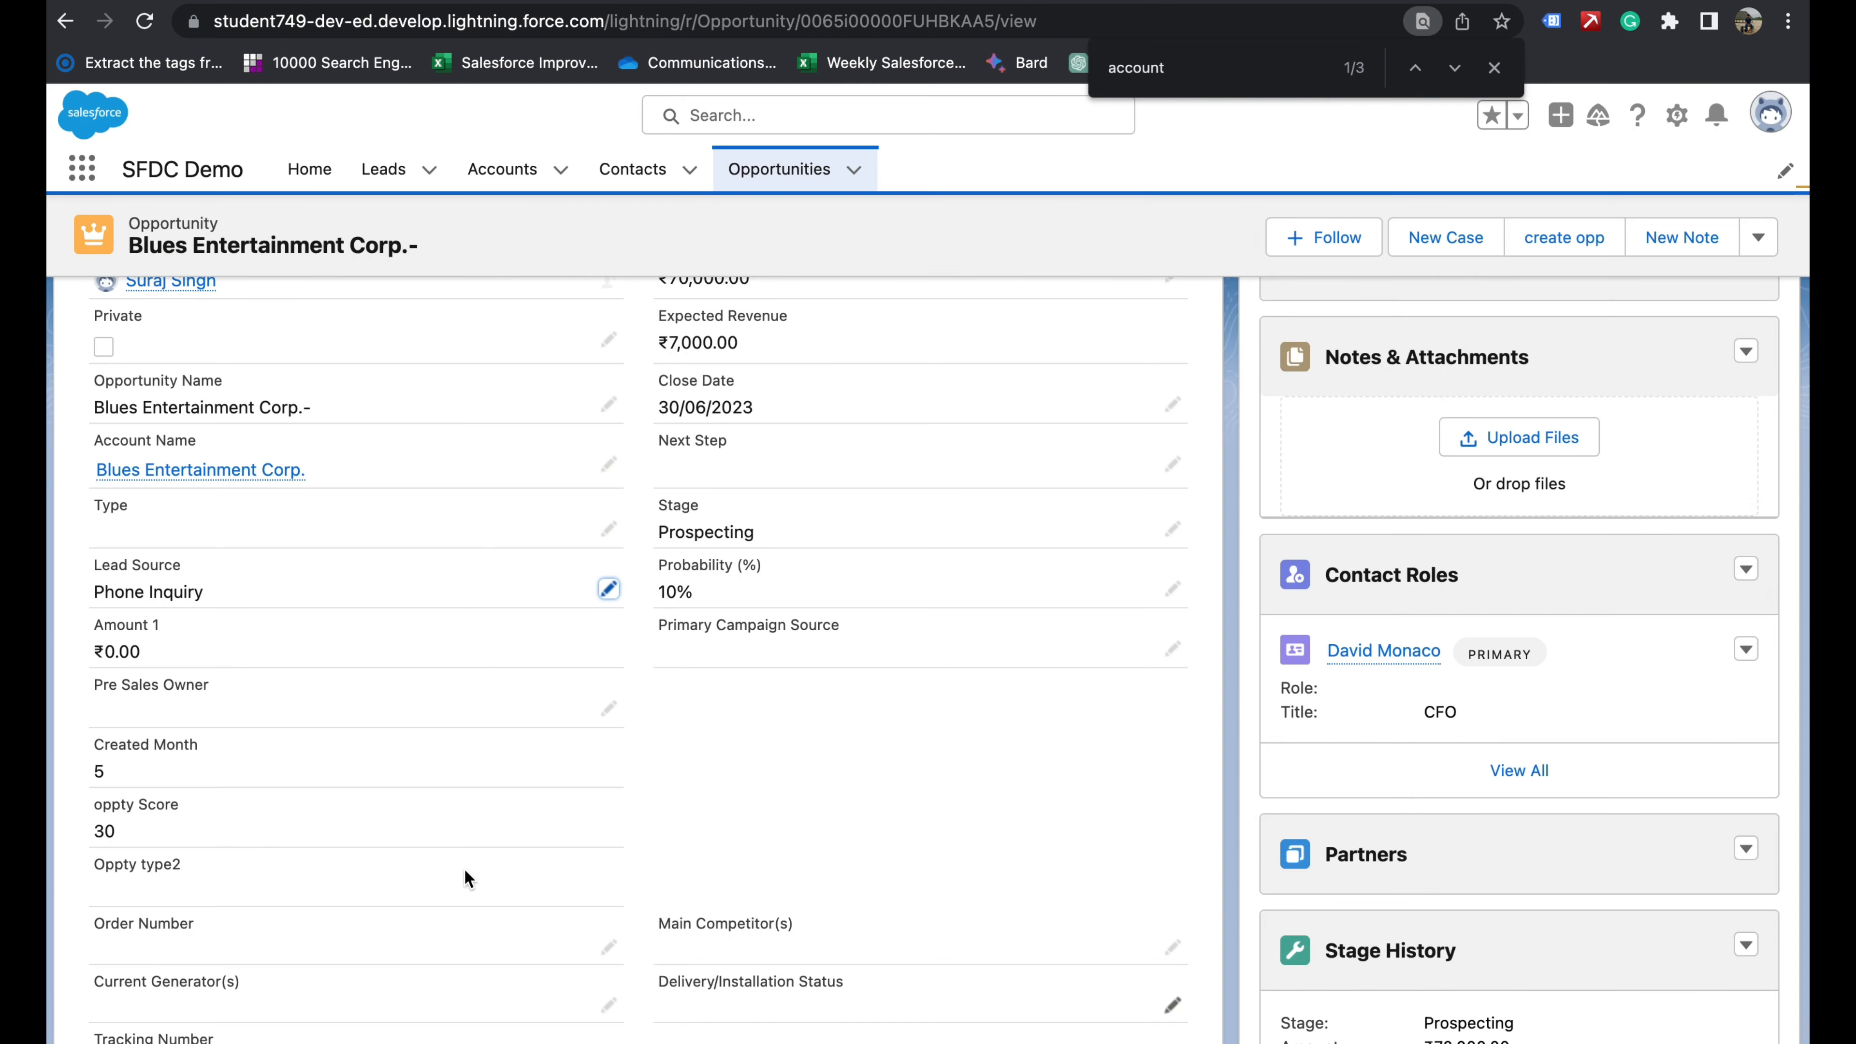
scroll(394, 877, down, 3)
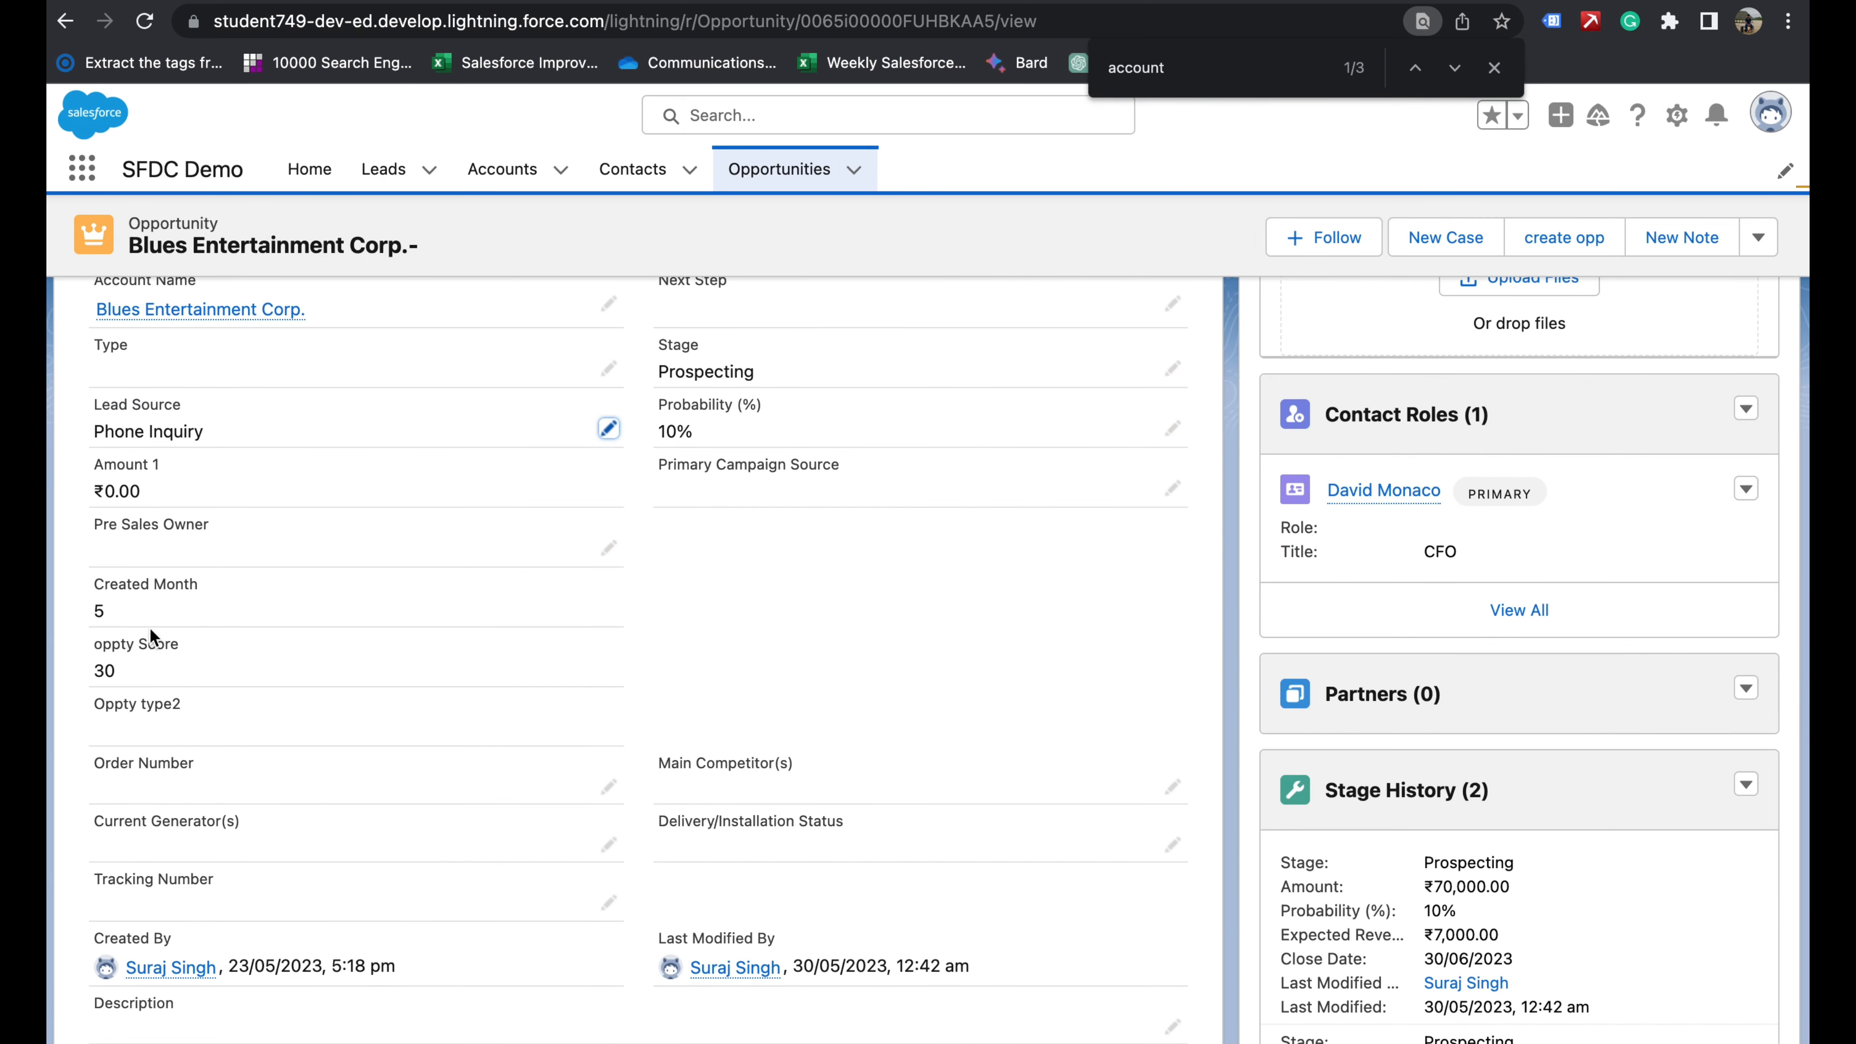
drag(184, 715, 59, 722)
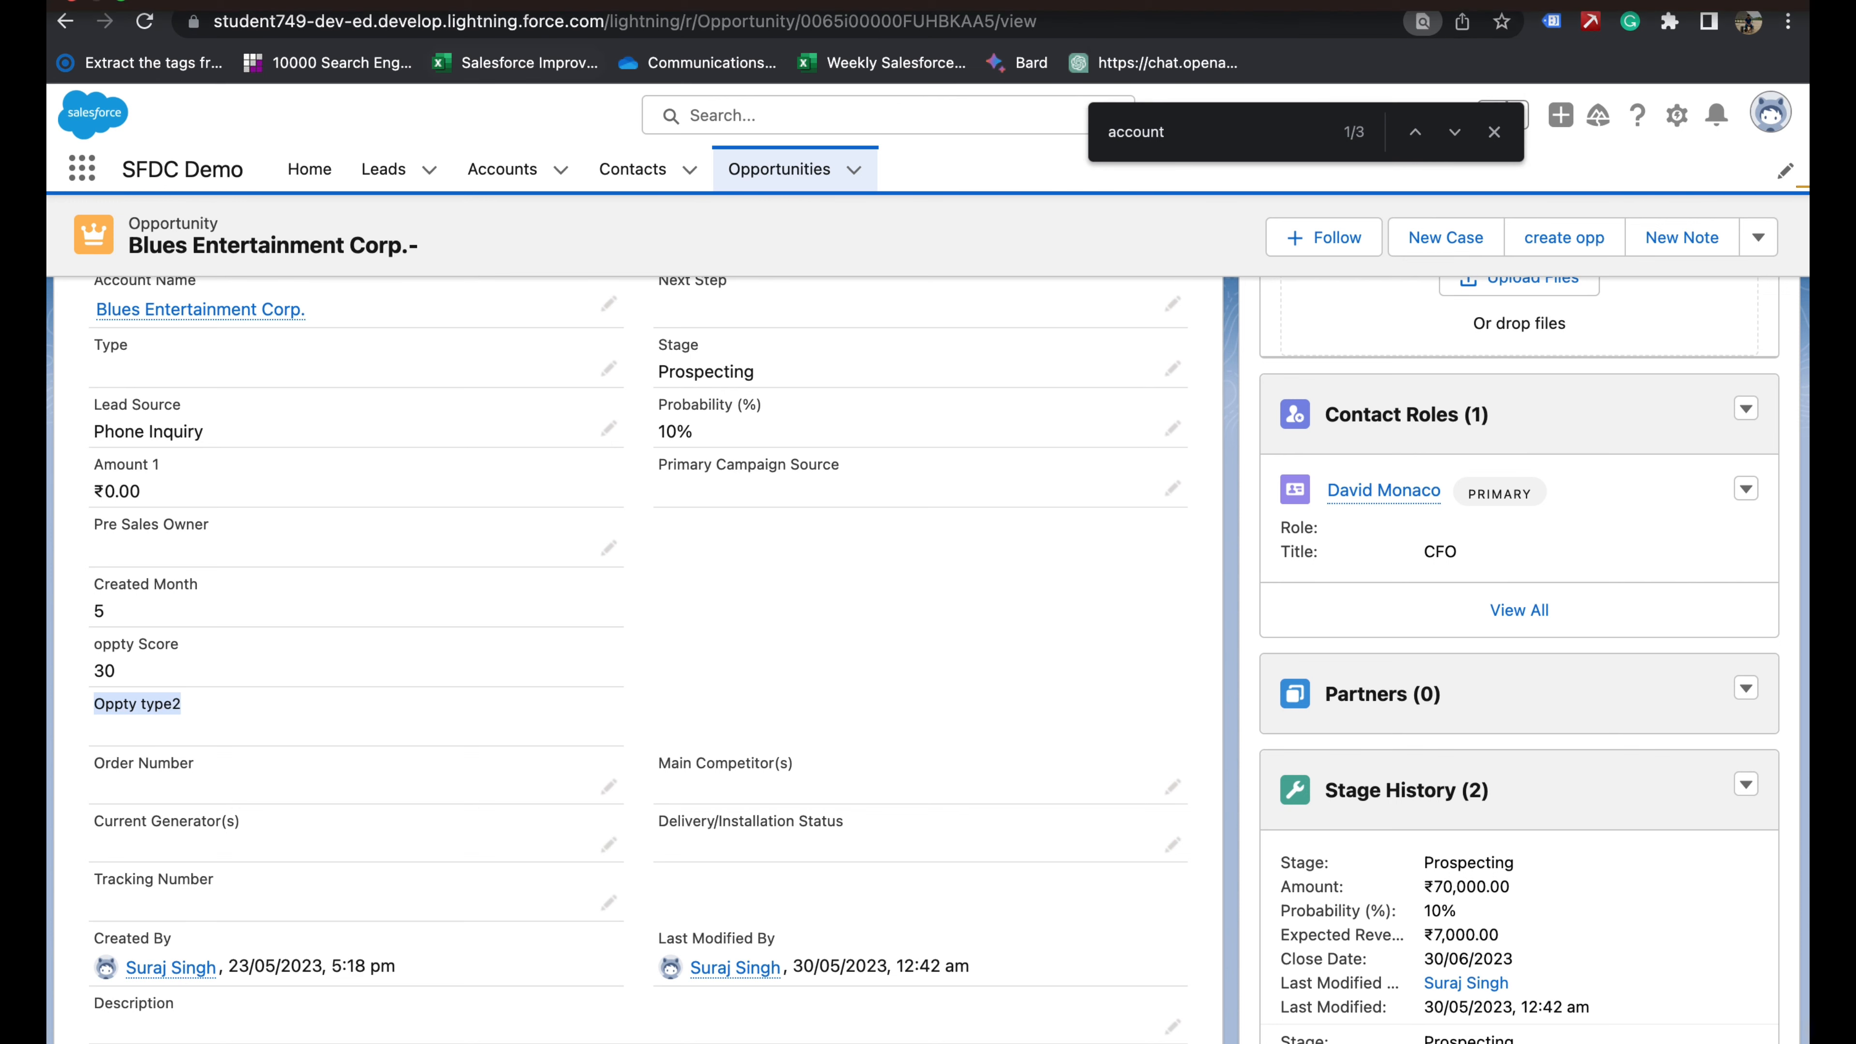
- Return to the Opportunity object's Fields & Relationships list in setup and filter it by "oppty"
click(468, 1)
click(387, 44)
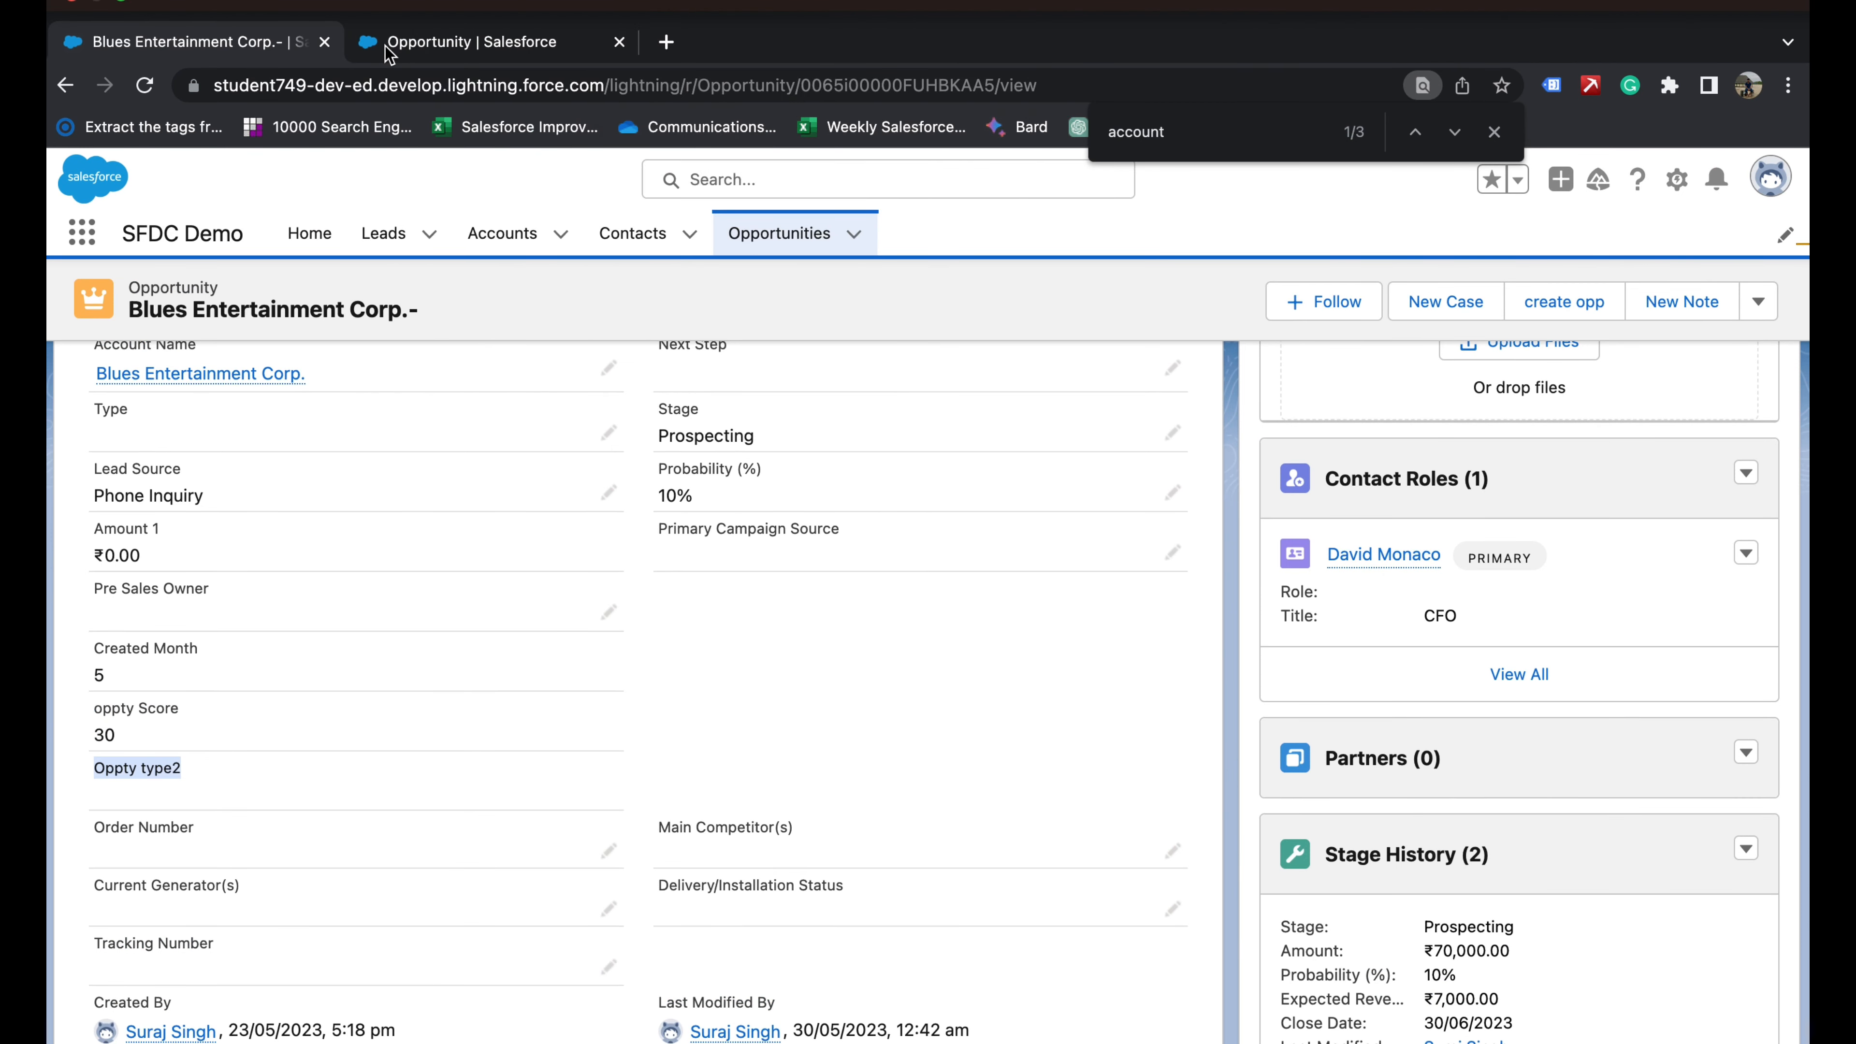
click(425, 46)
click(425, 46)
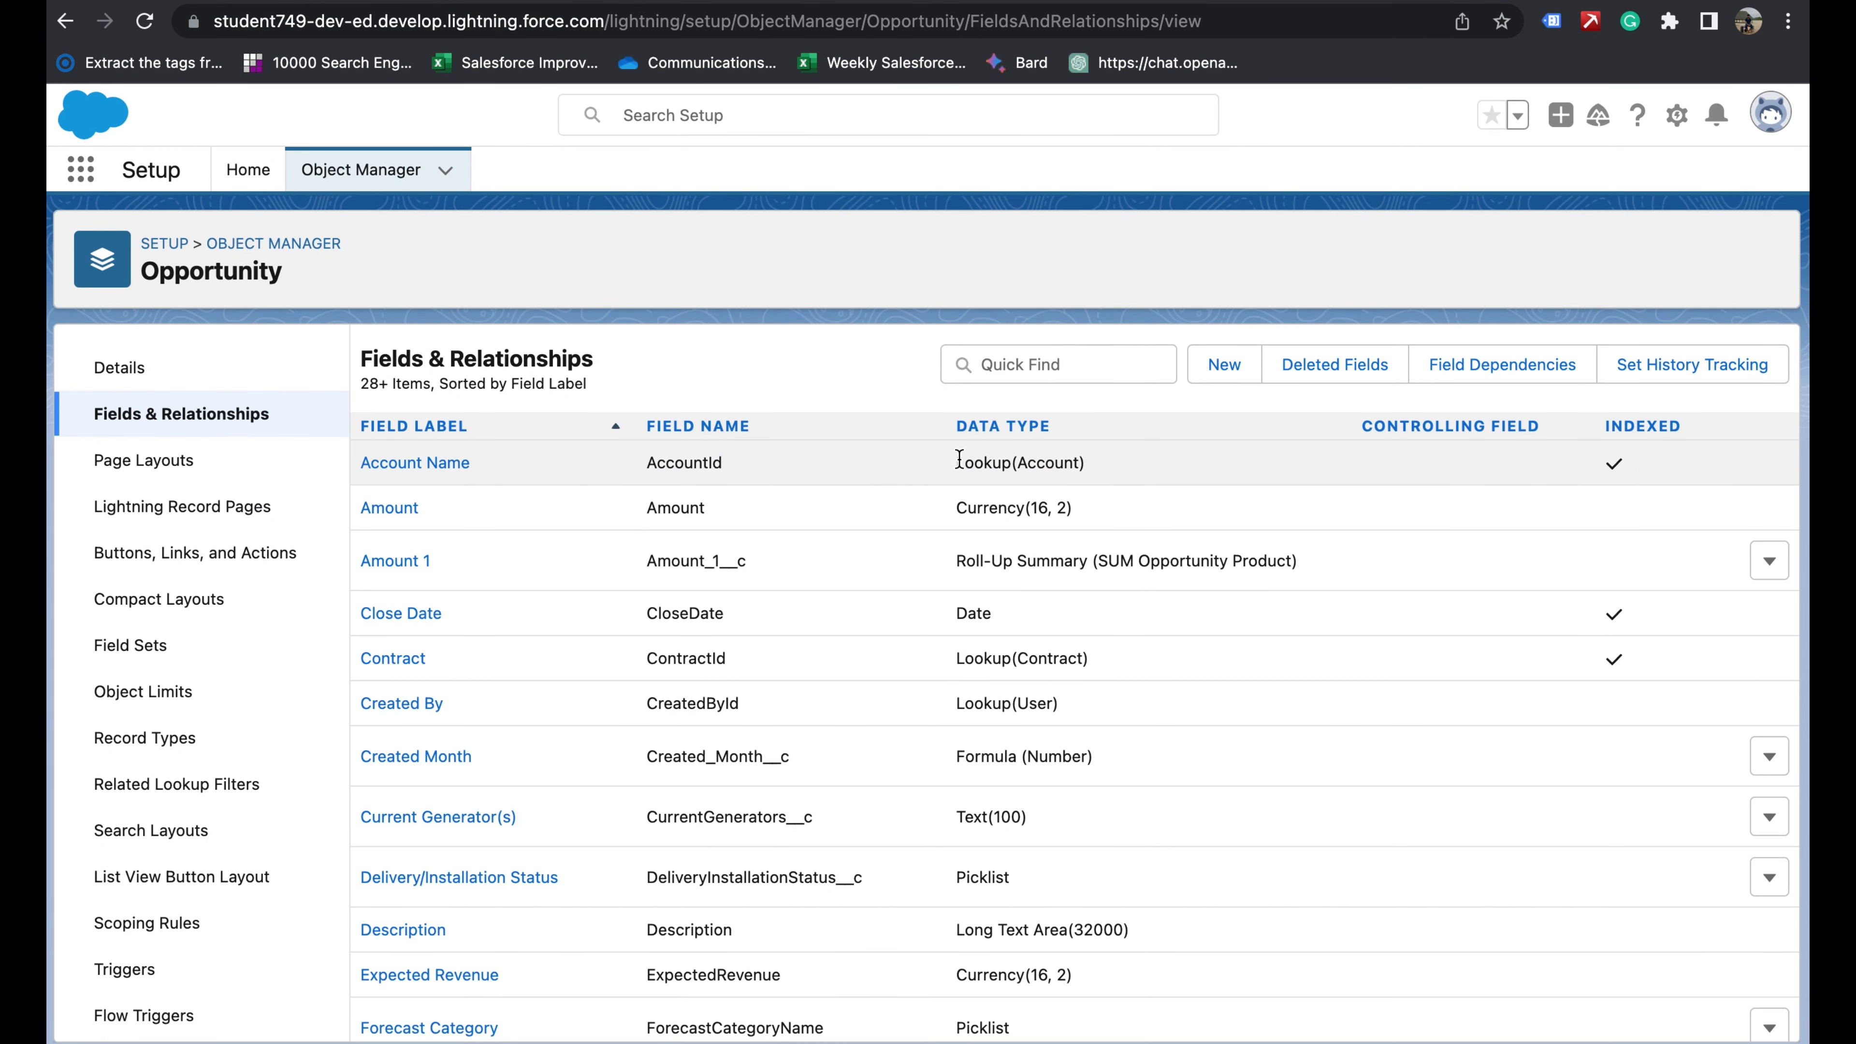
click(1032, 370)
text(oppy)
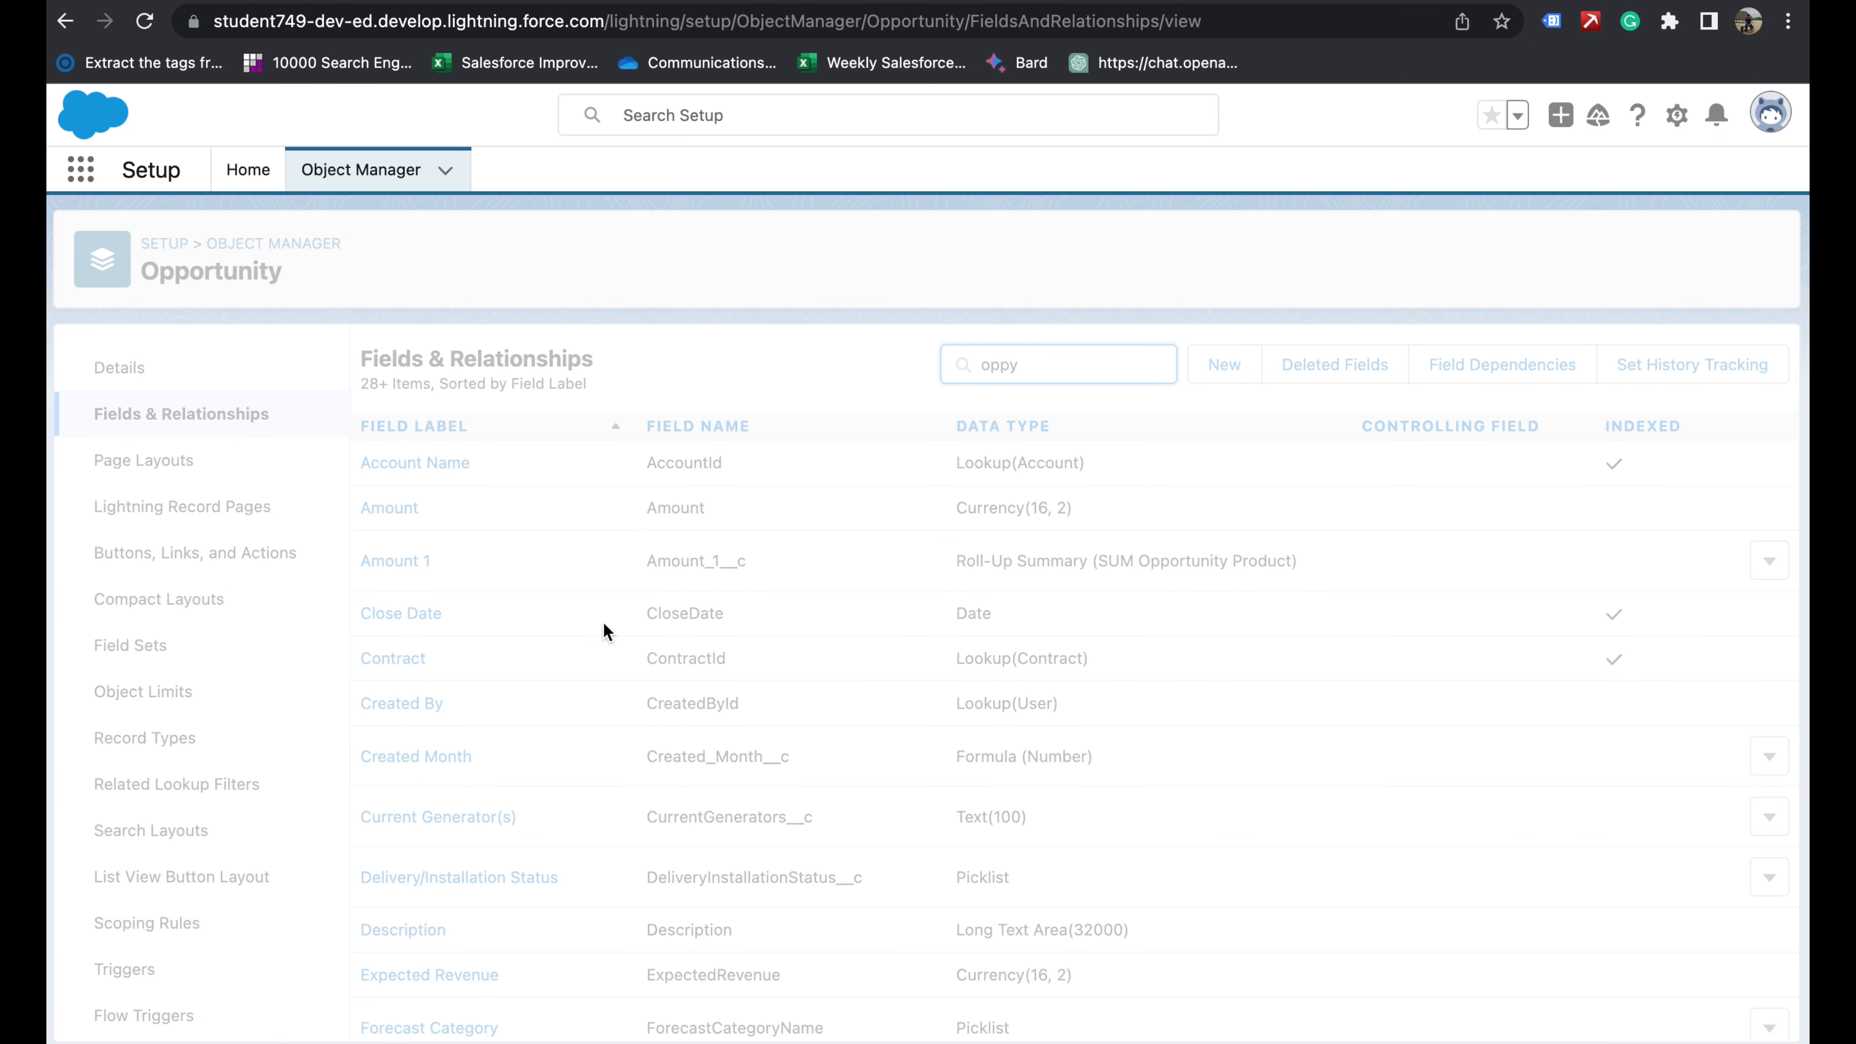
key(BackSpace)
text(t)
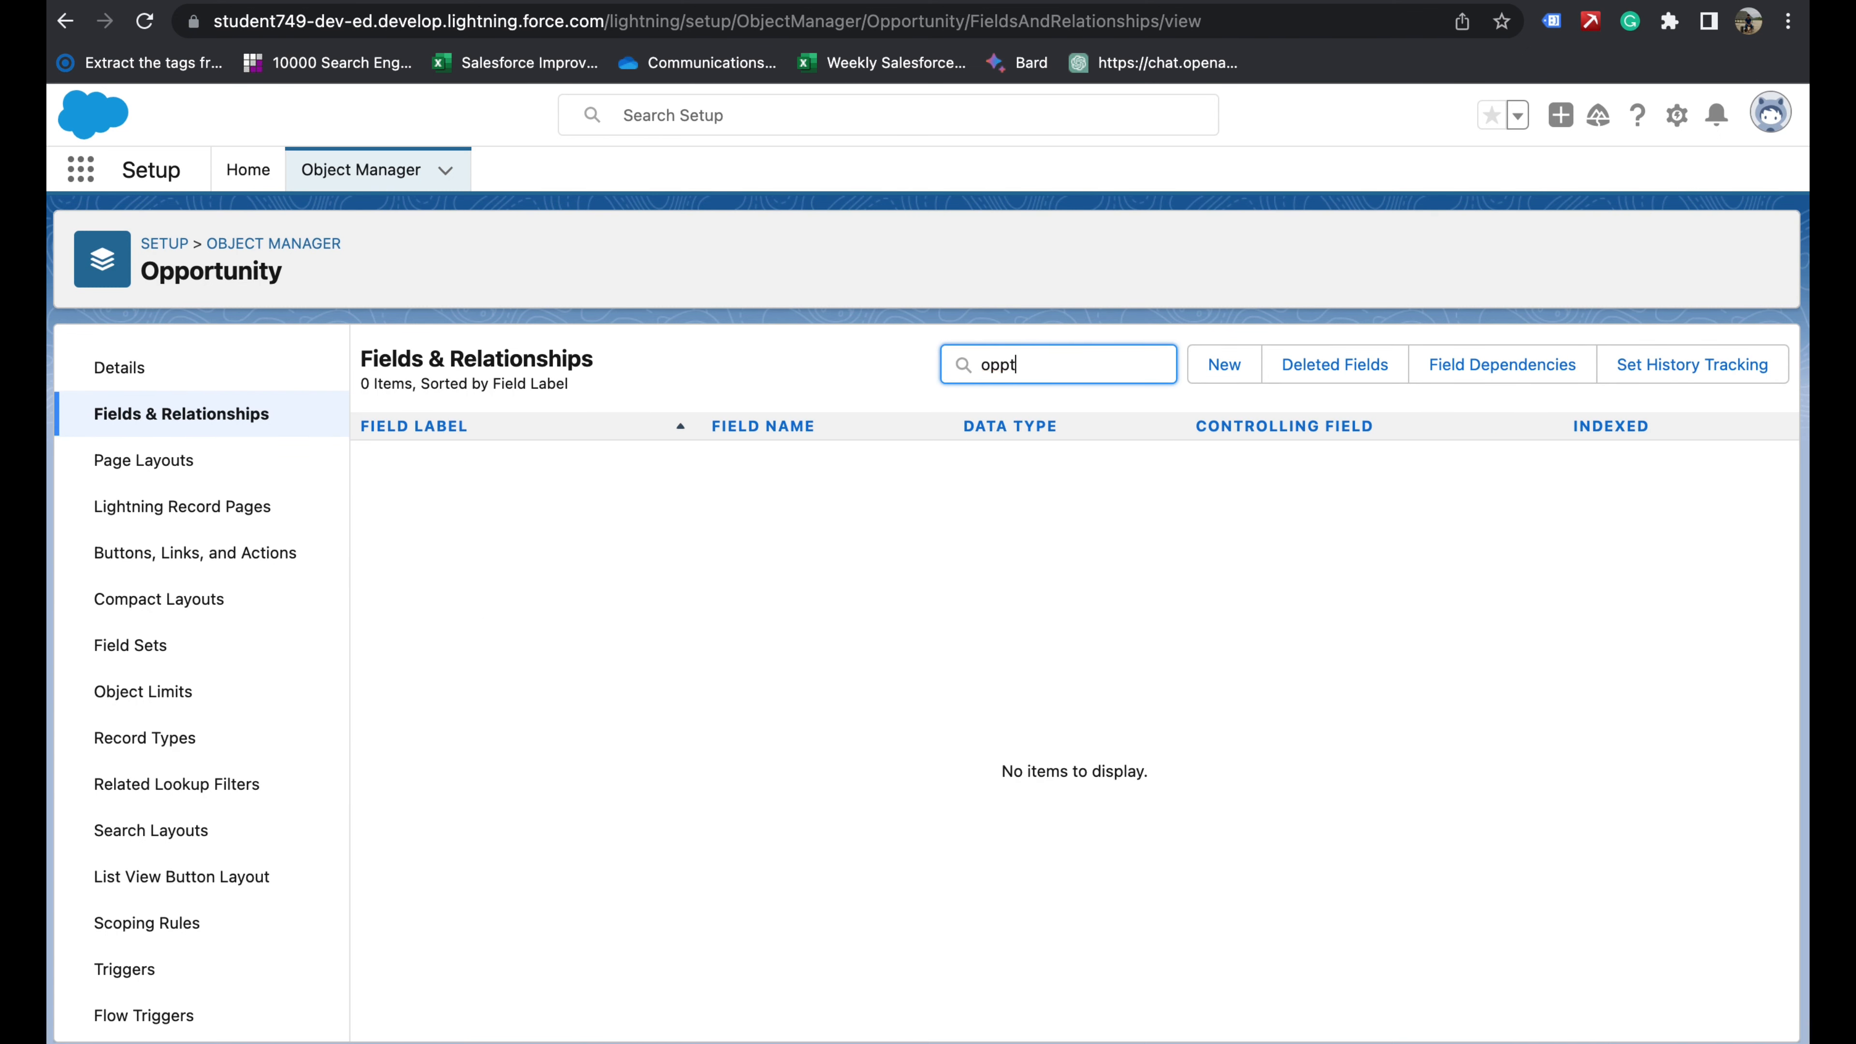
text(y)
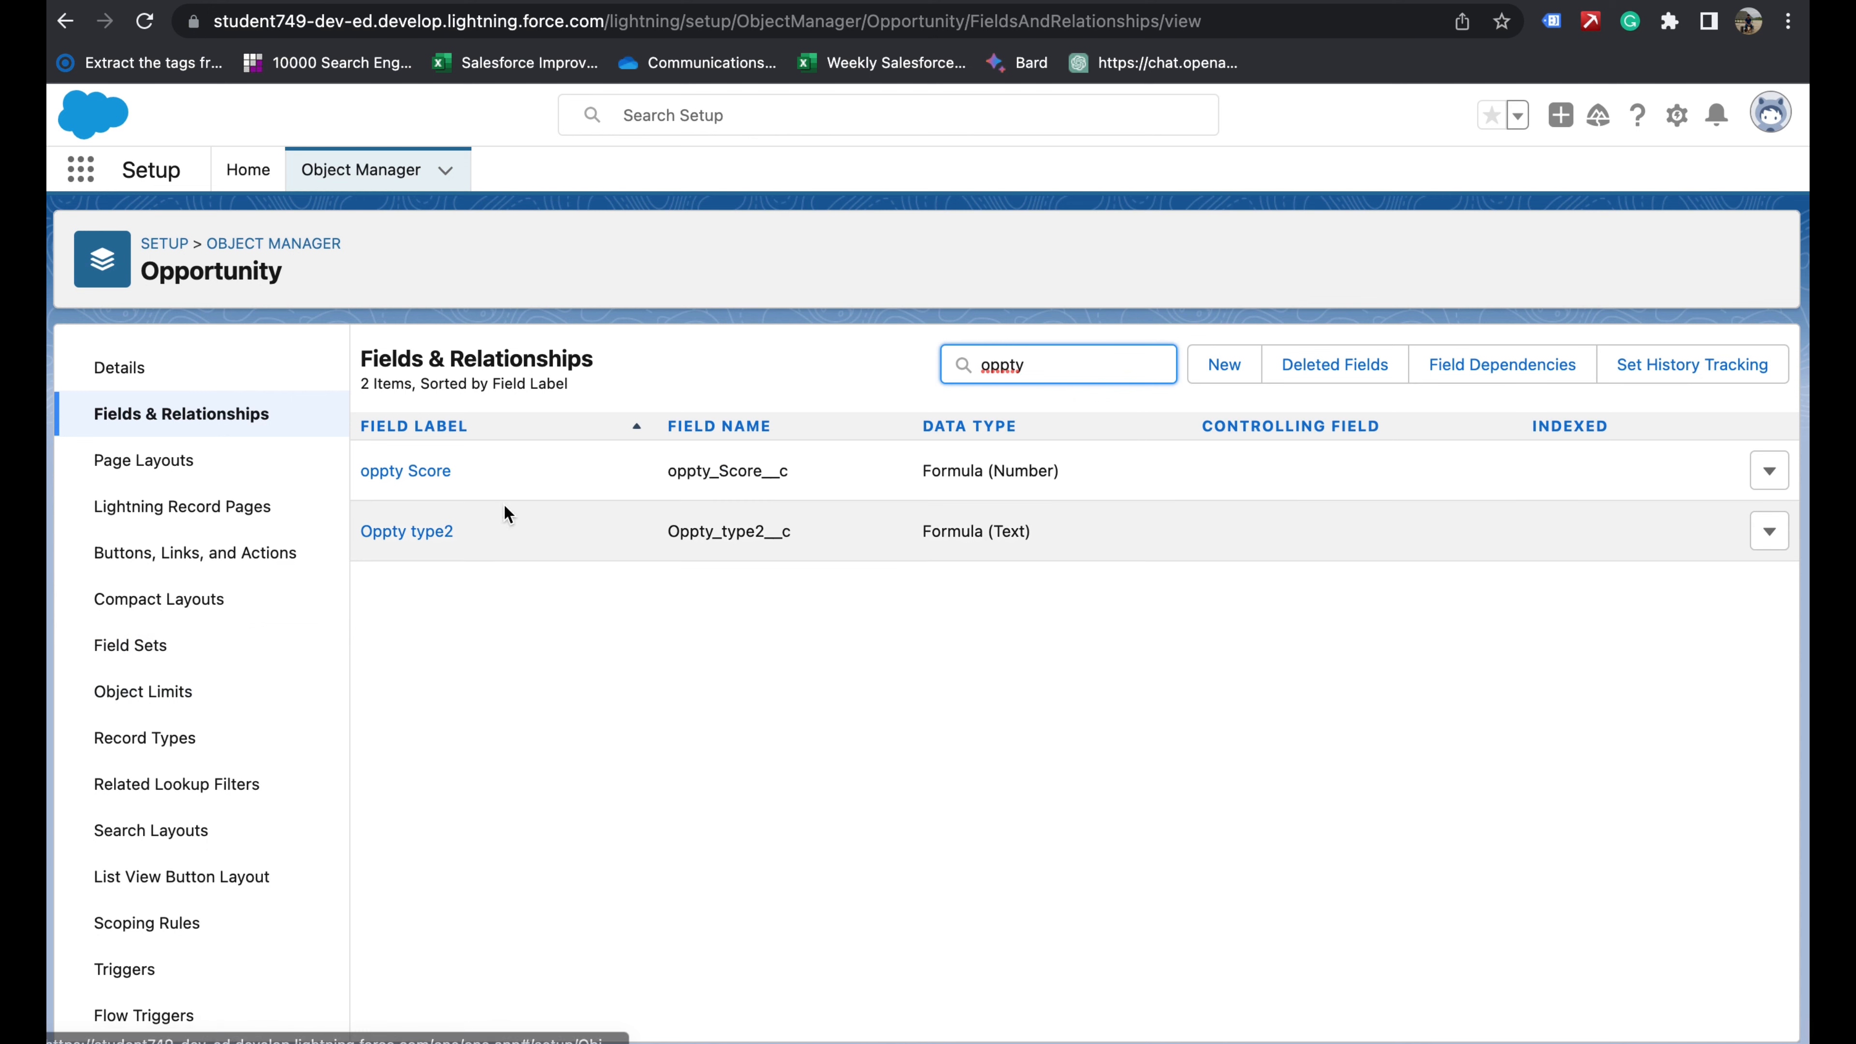
- Open the Oppty type2 field for editing and bring up its formula
click(1769, 533)
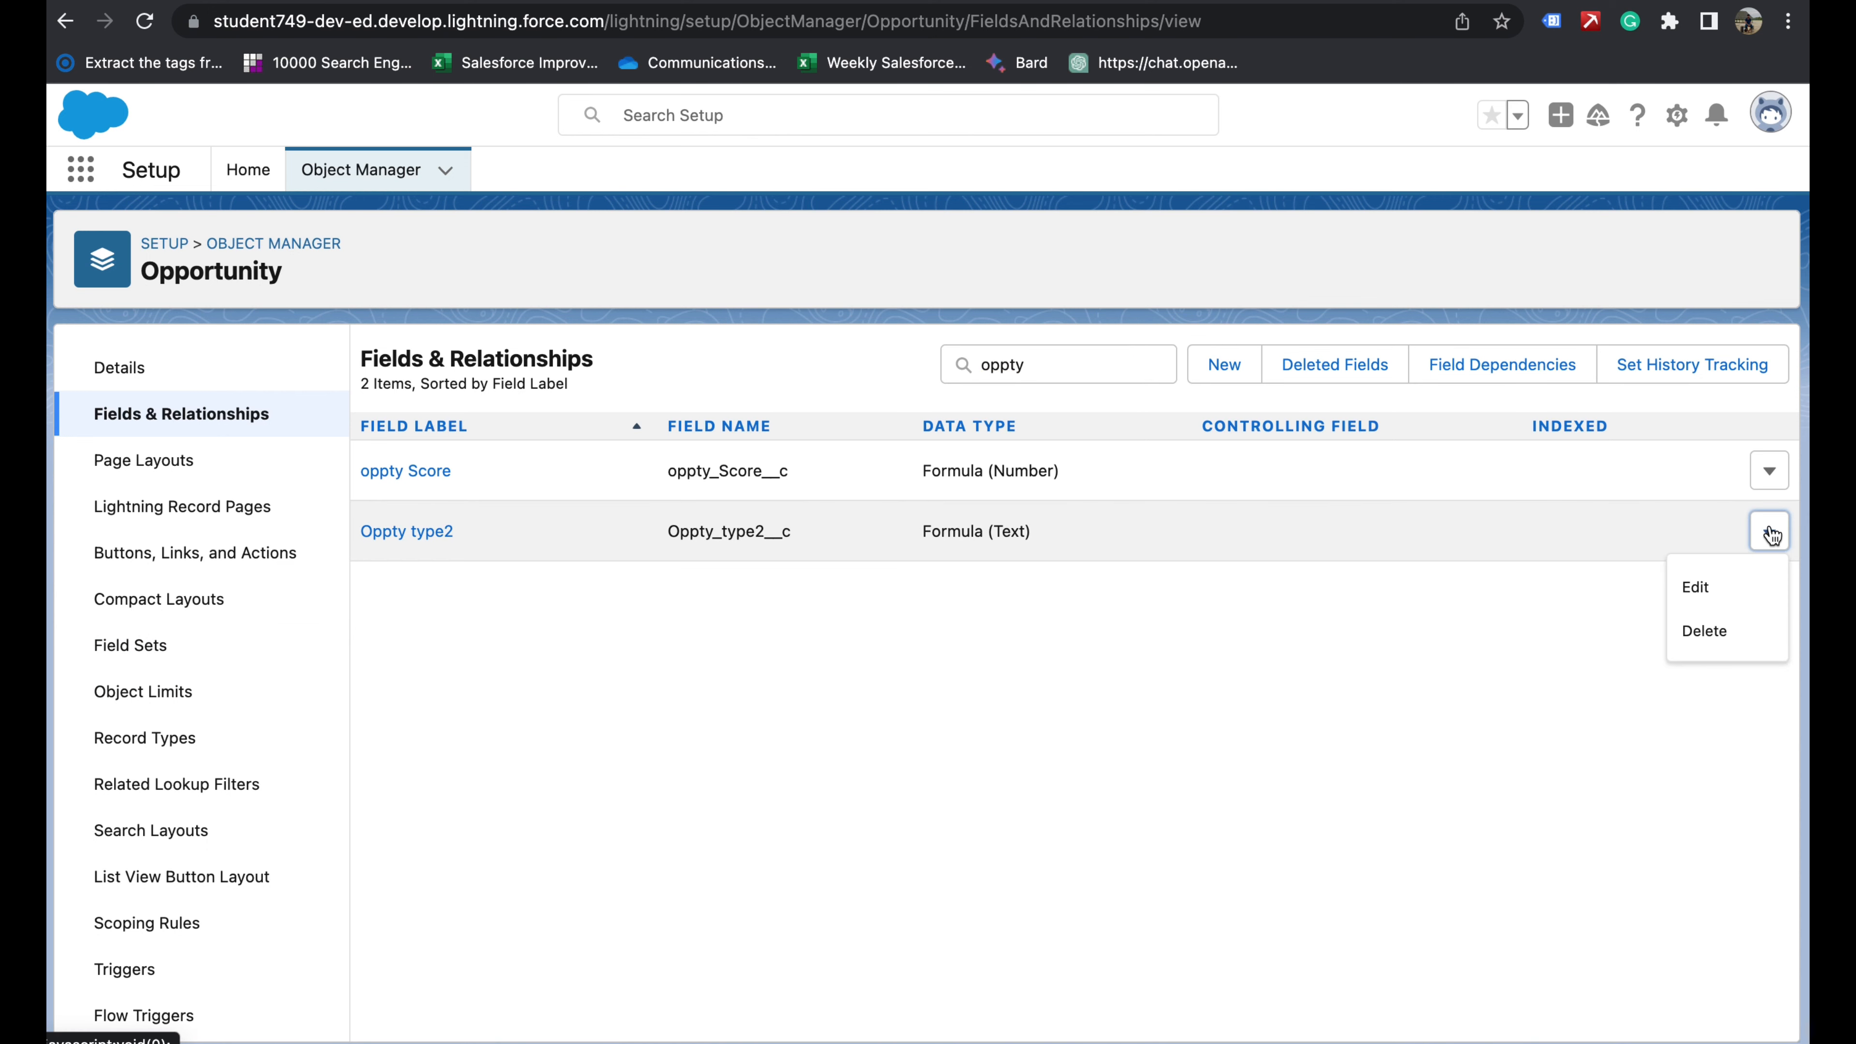
click(1696, 587)
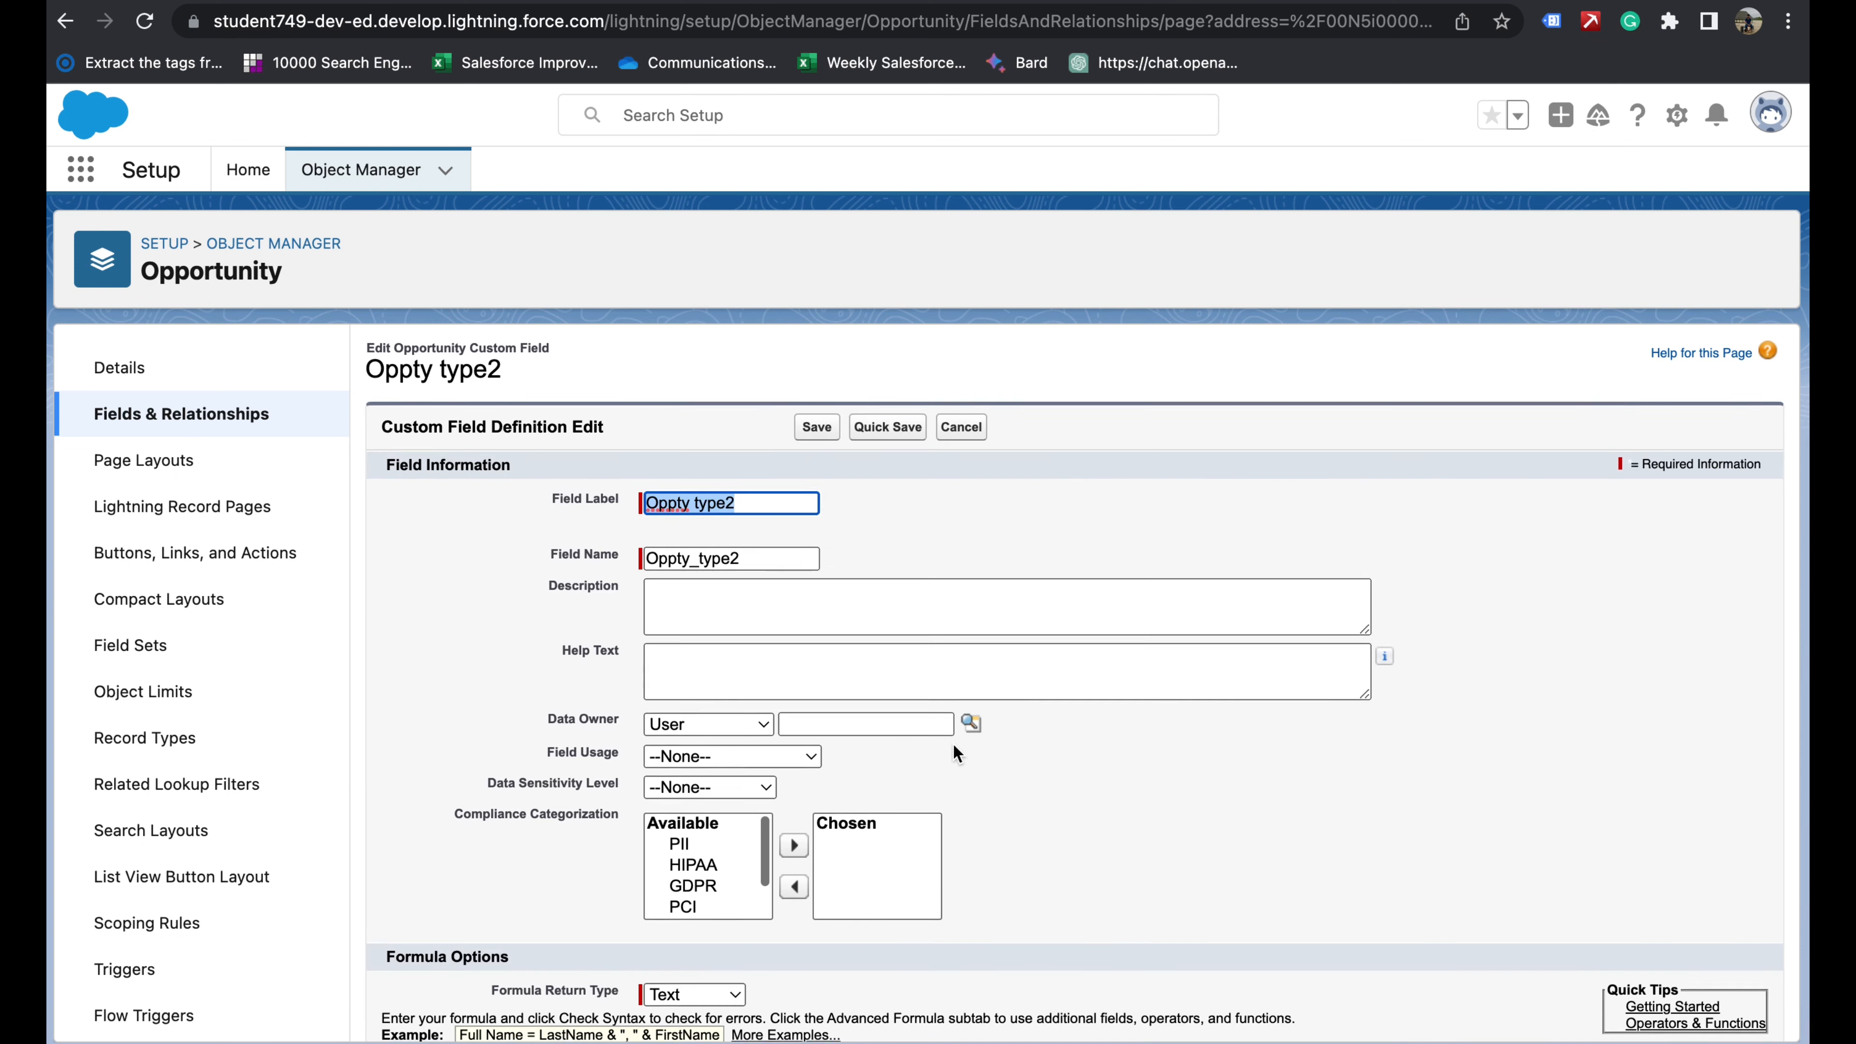
scroll(952, 743, down, 10)
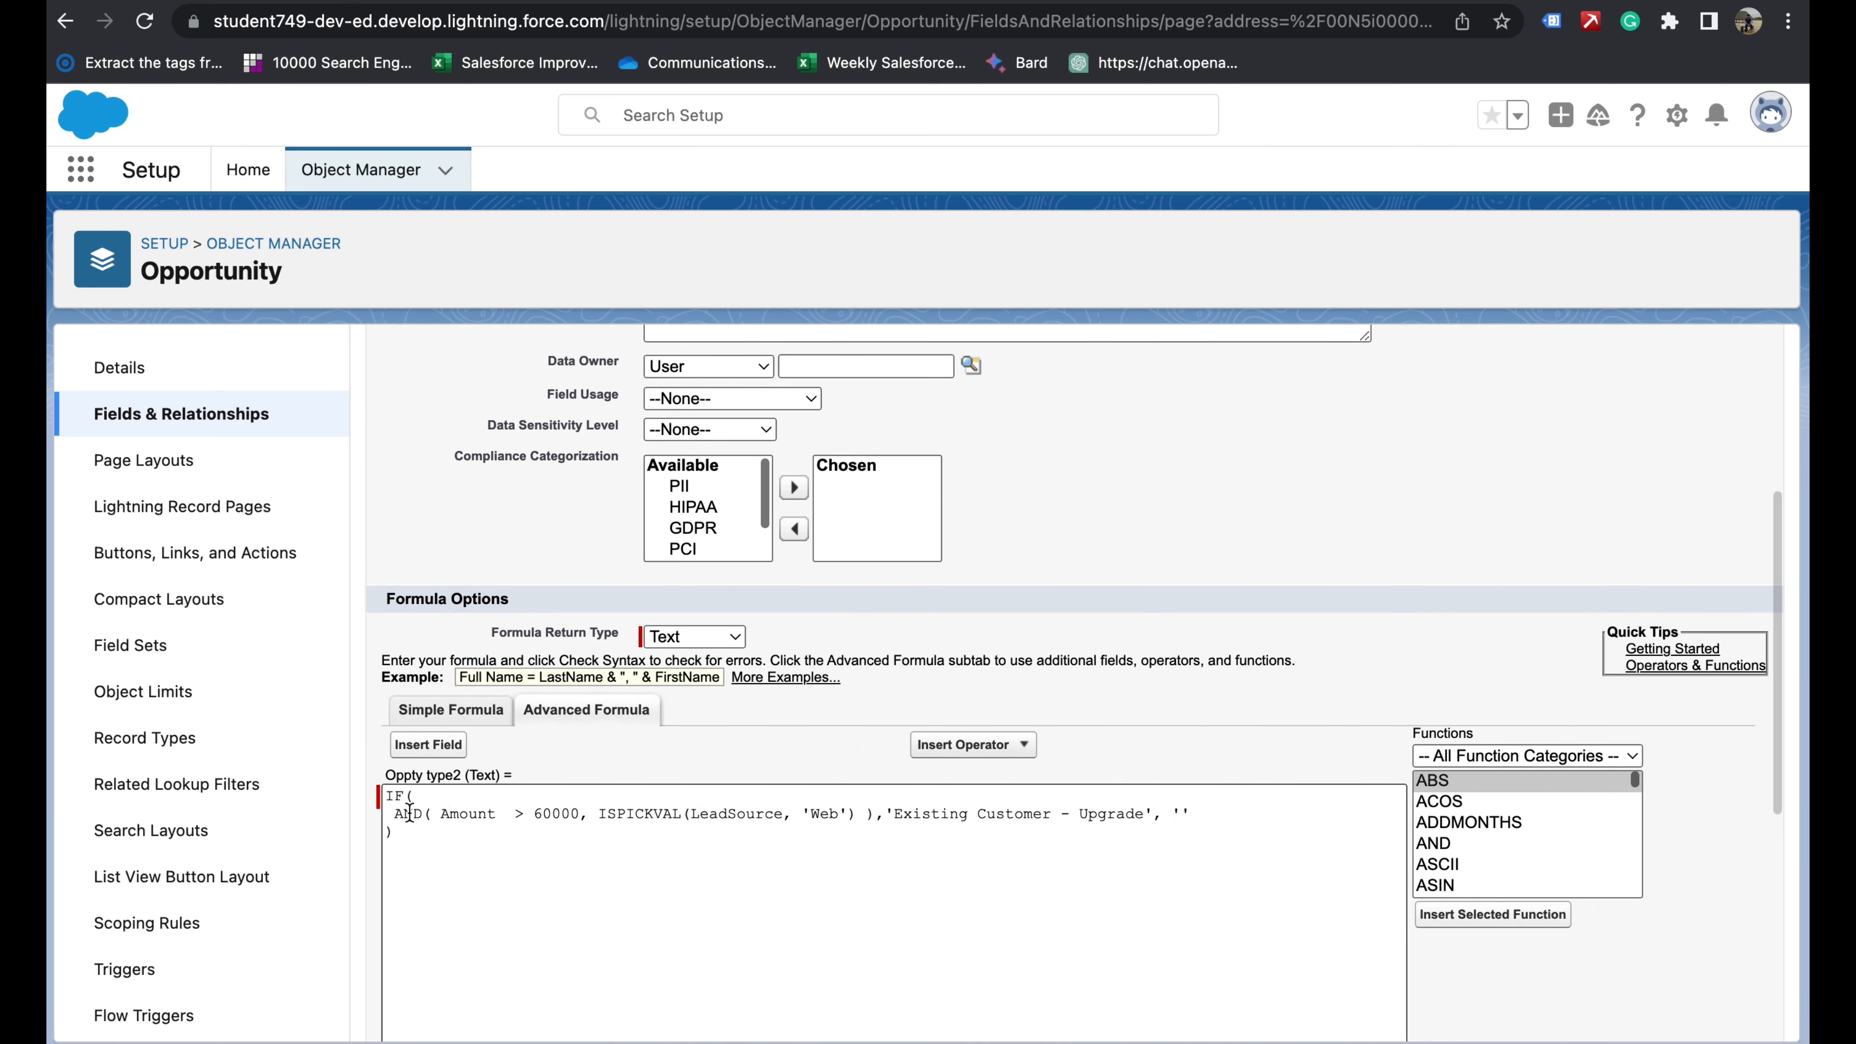
- Replace AND with OR in the Oppty type2 formula, view the Logical function category, and save the field
double_click(410, 812)
text(OR)
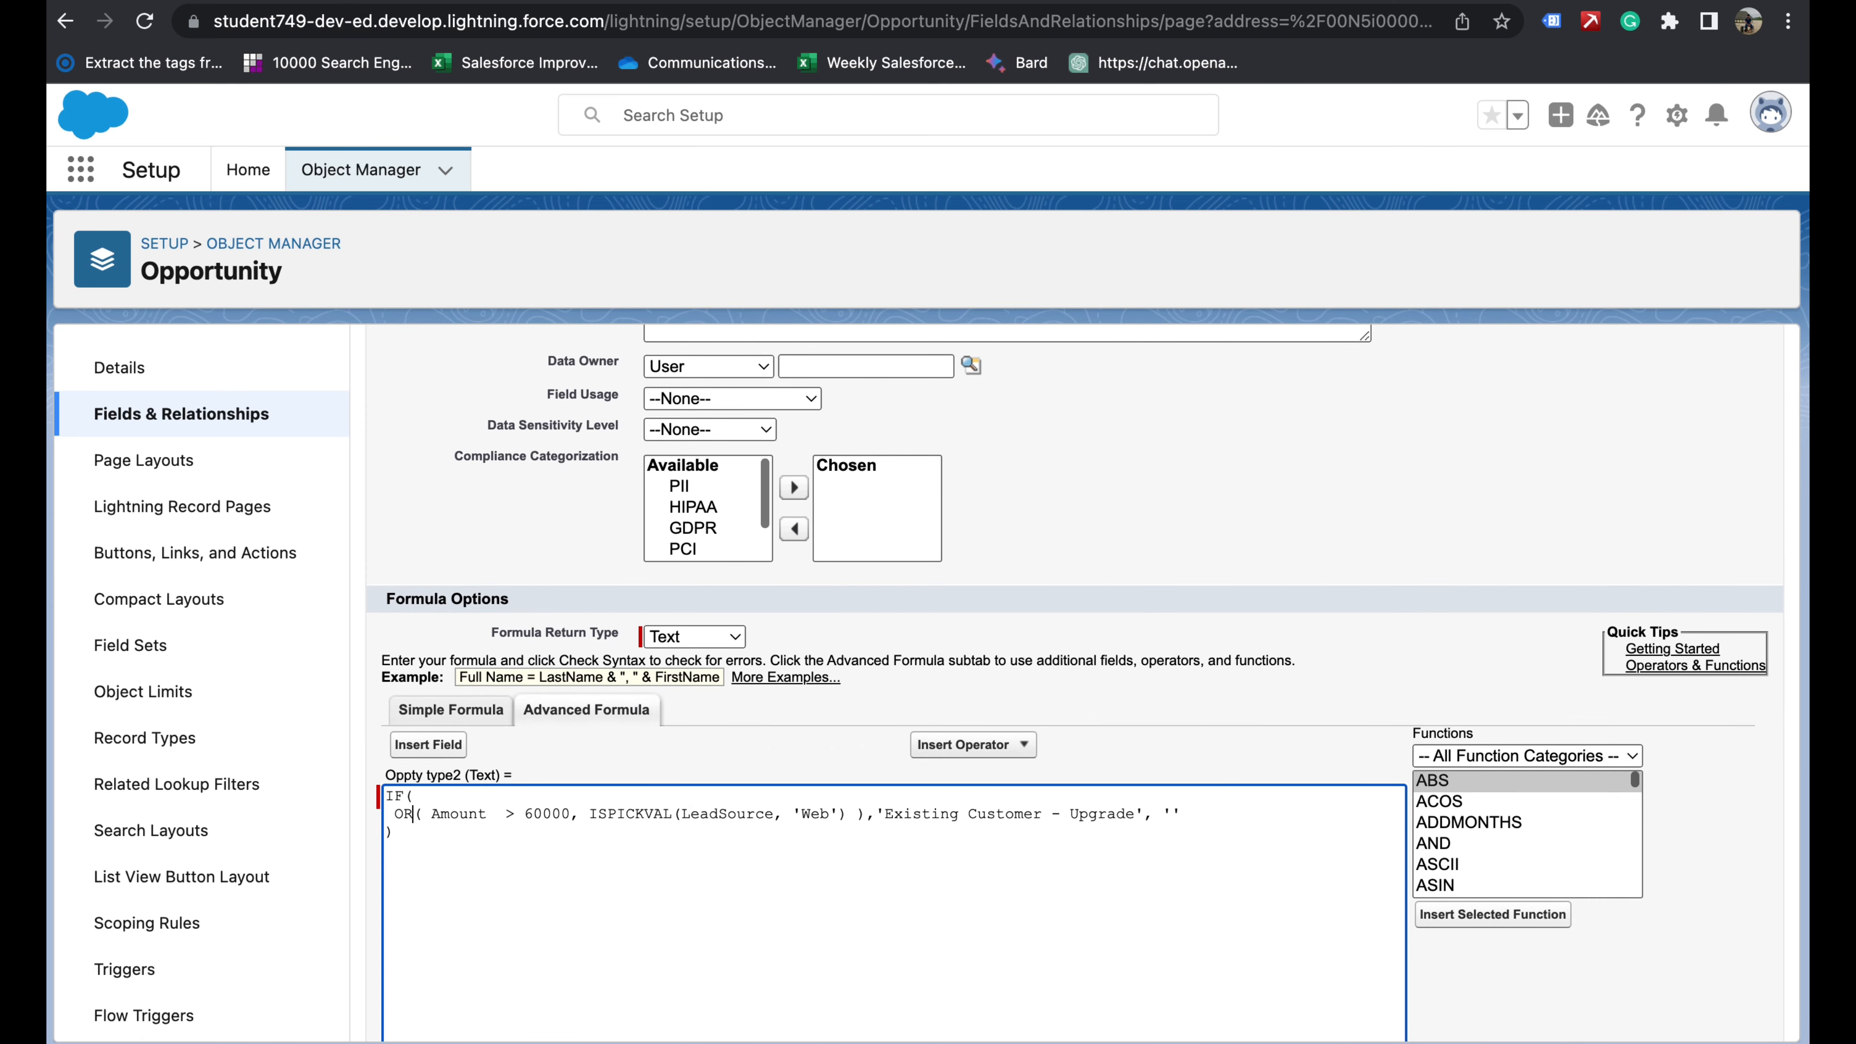
click(1583, 756)
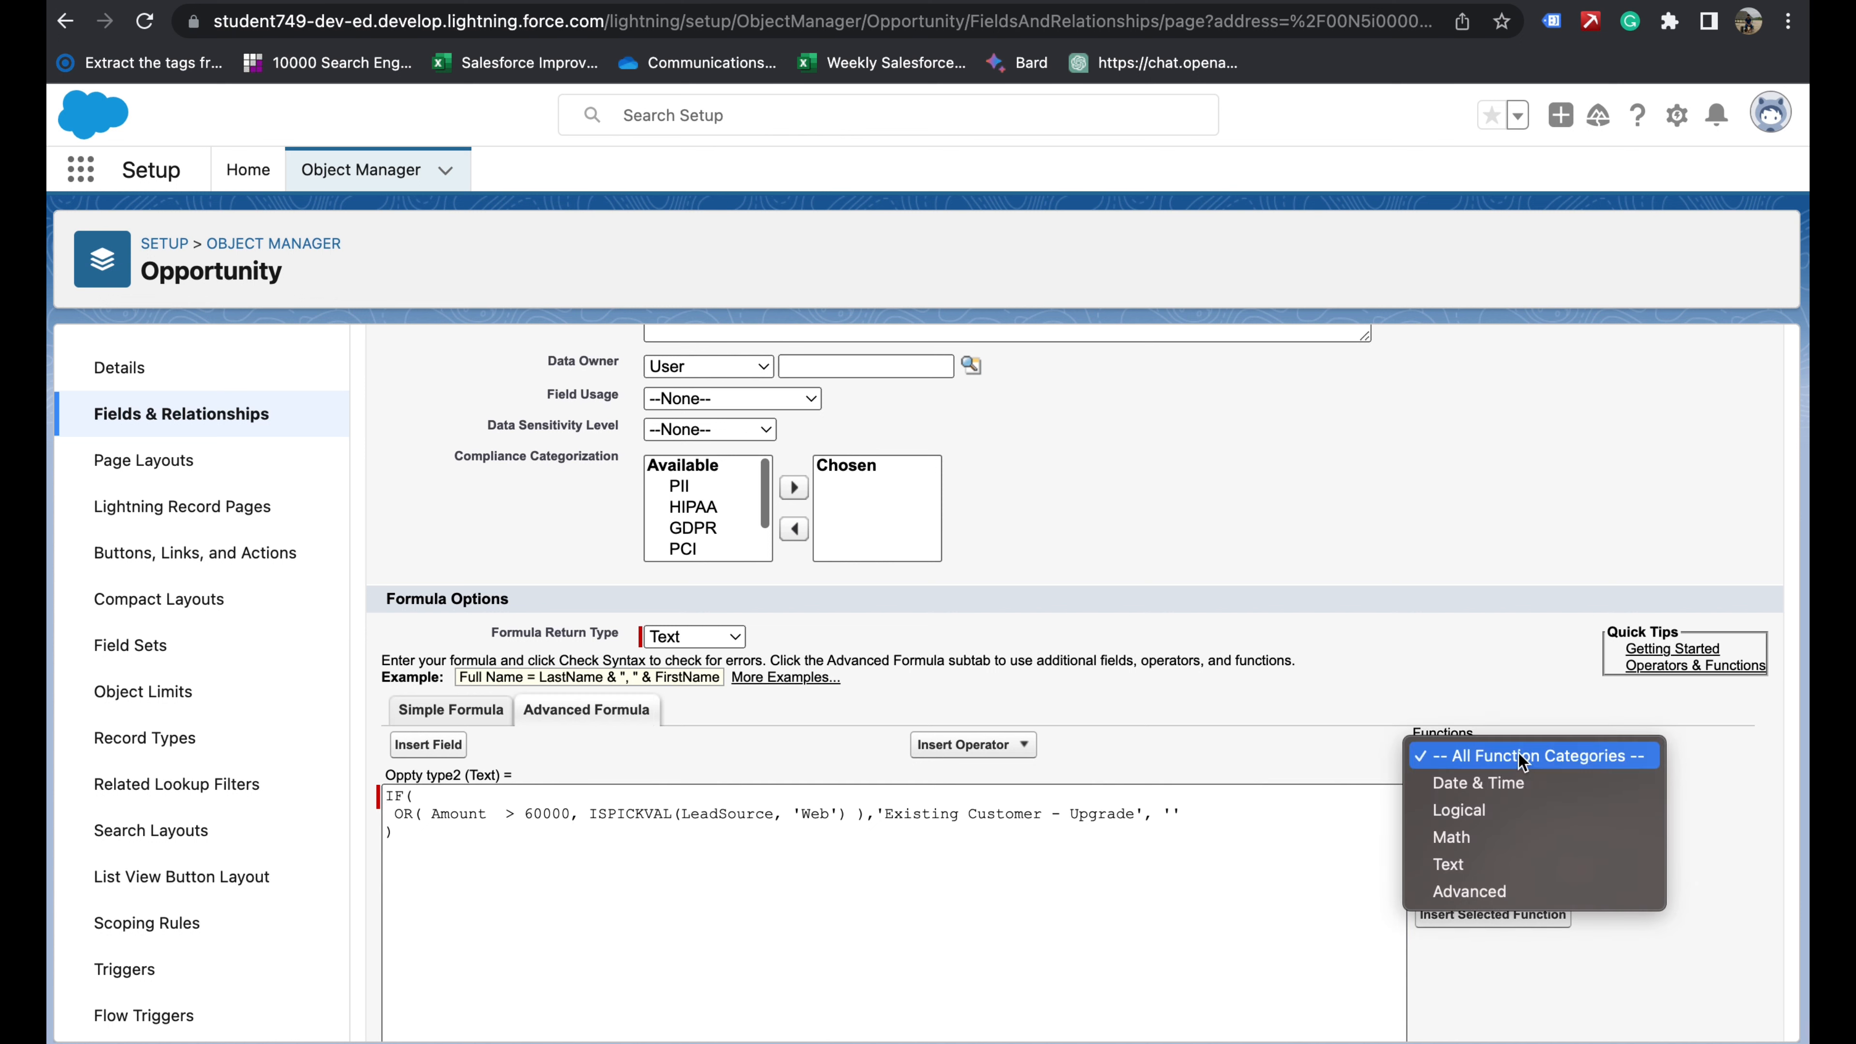
click(1477, 811)
scroll(1487, 840, down, 2)
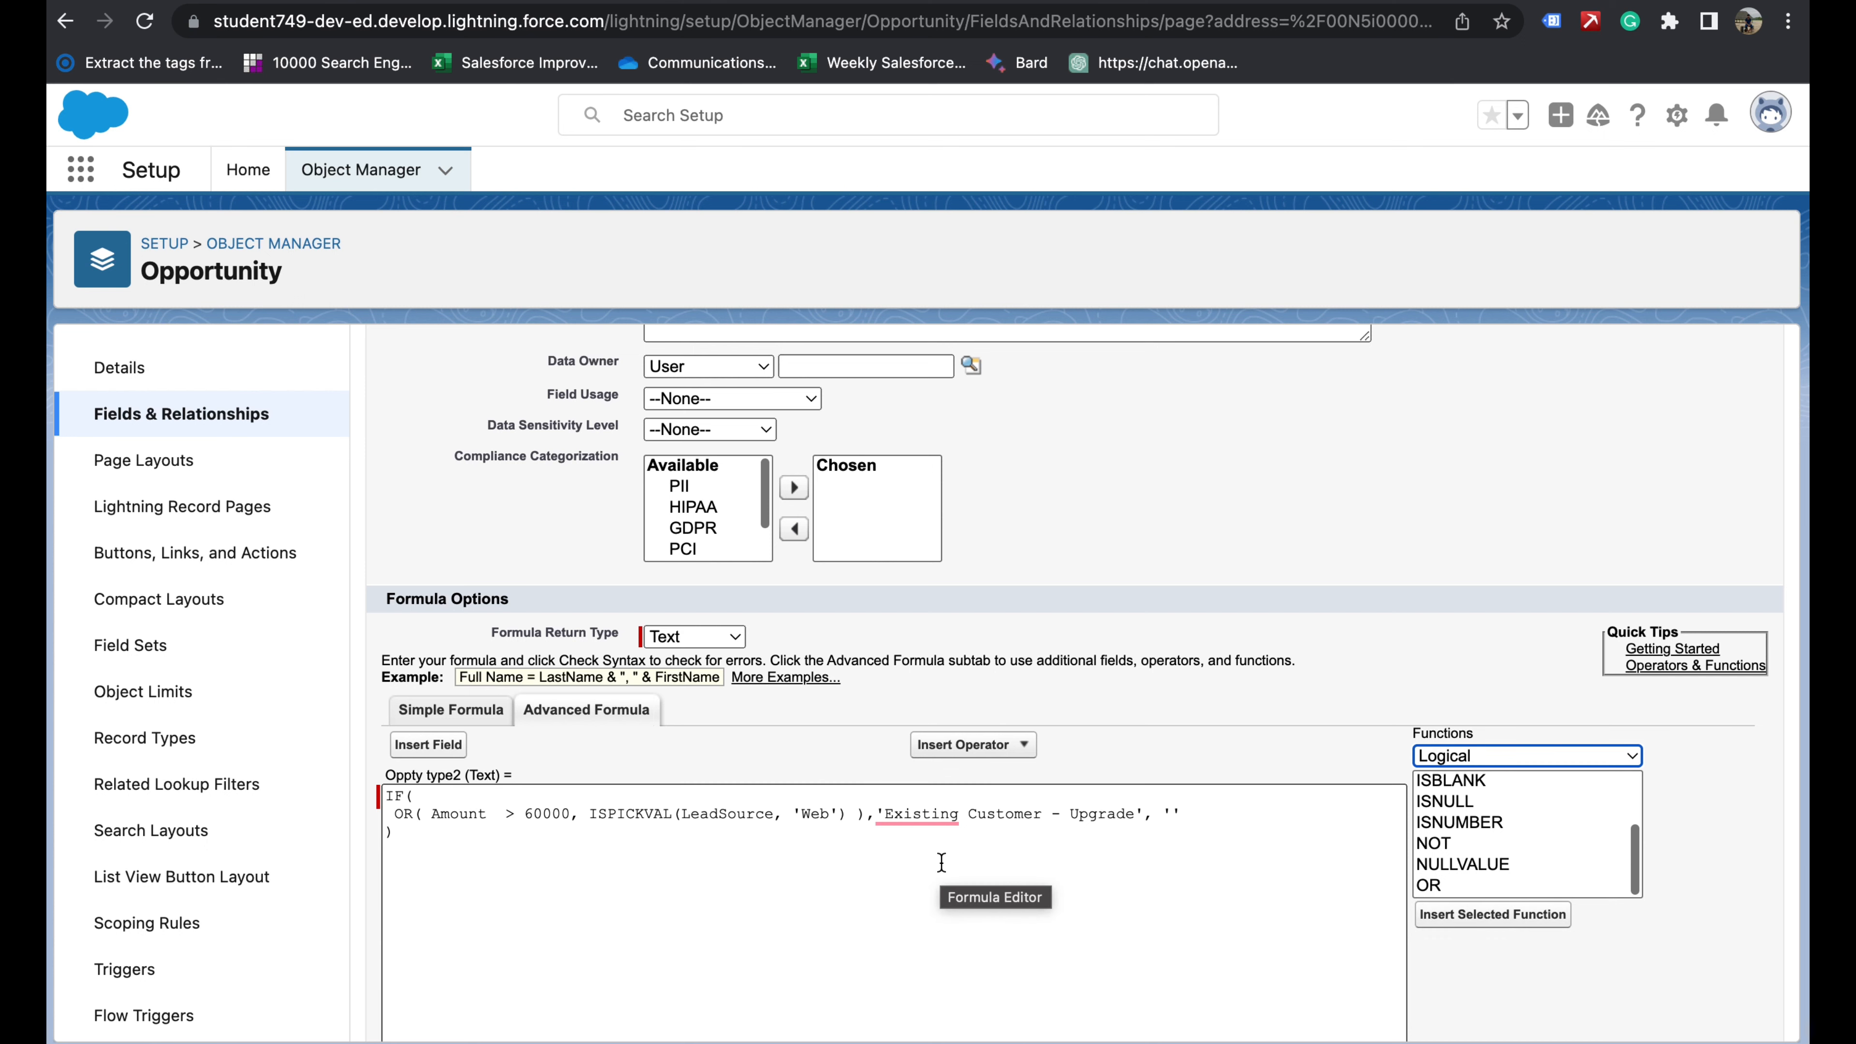
scroll(883, 789, down, 7)
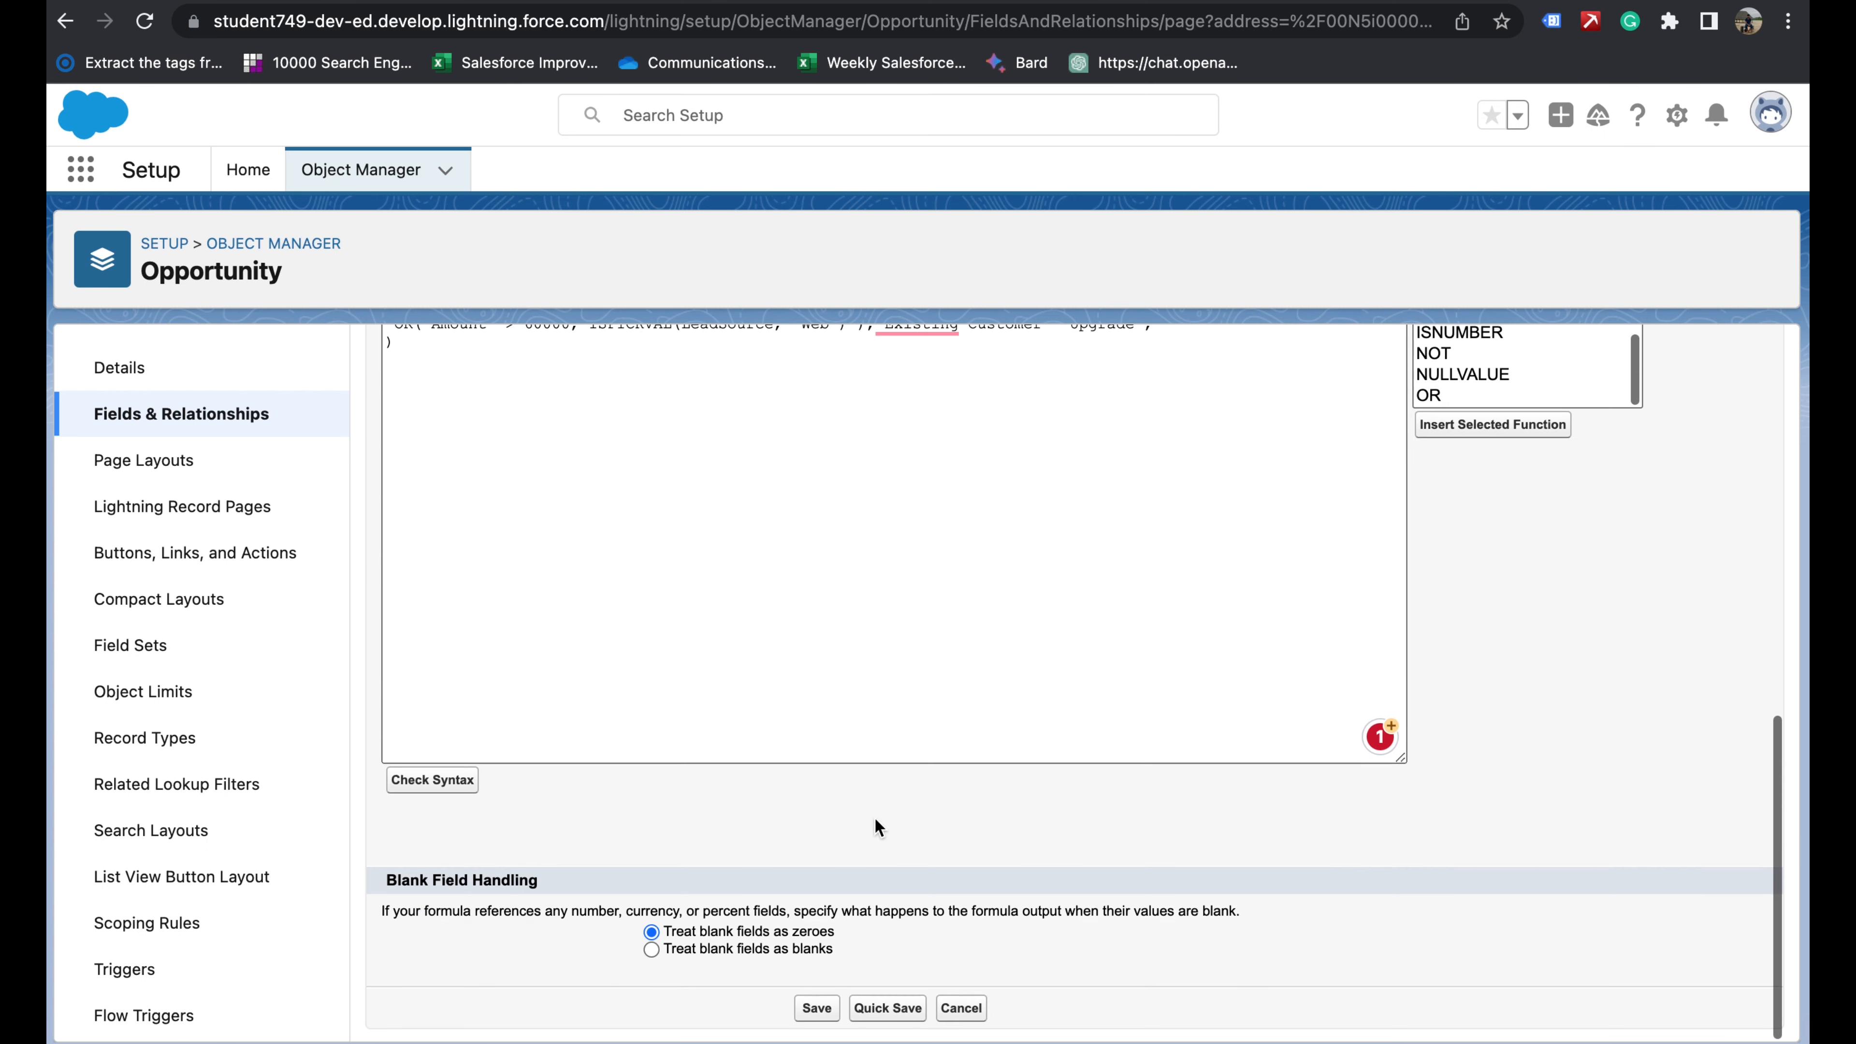
click(817, 1008)
- Reload the Blues Entertainment Corp. opportunity and check the Oppty type2 value in its details
mouse_move(156, 63)
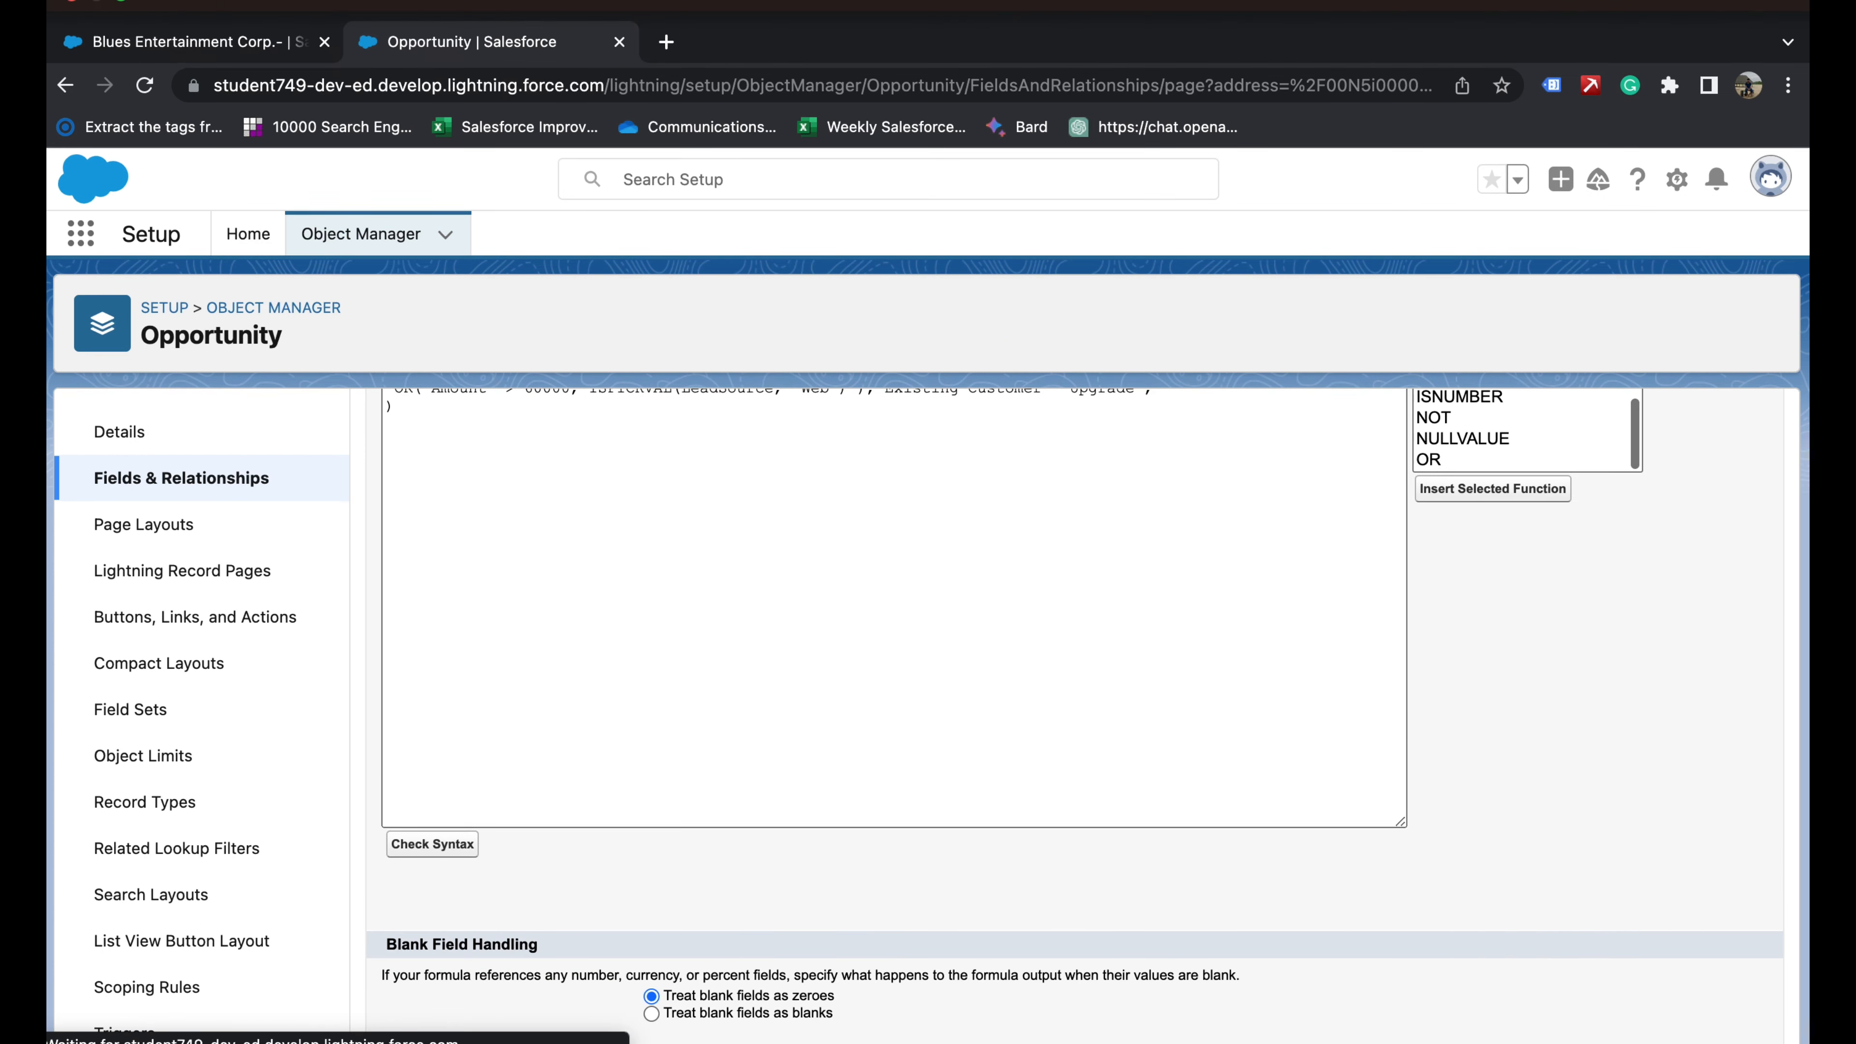
click(159, 49)
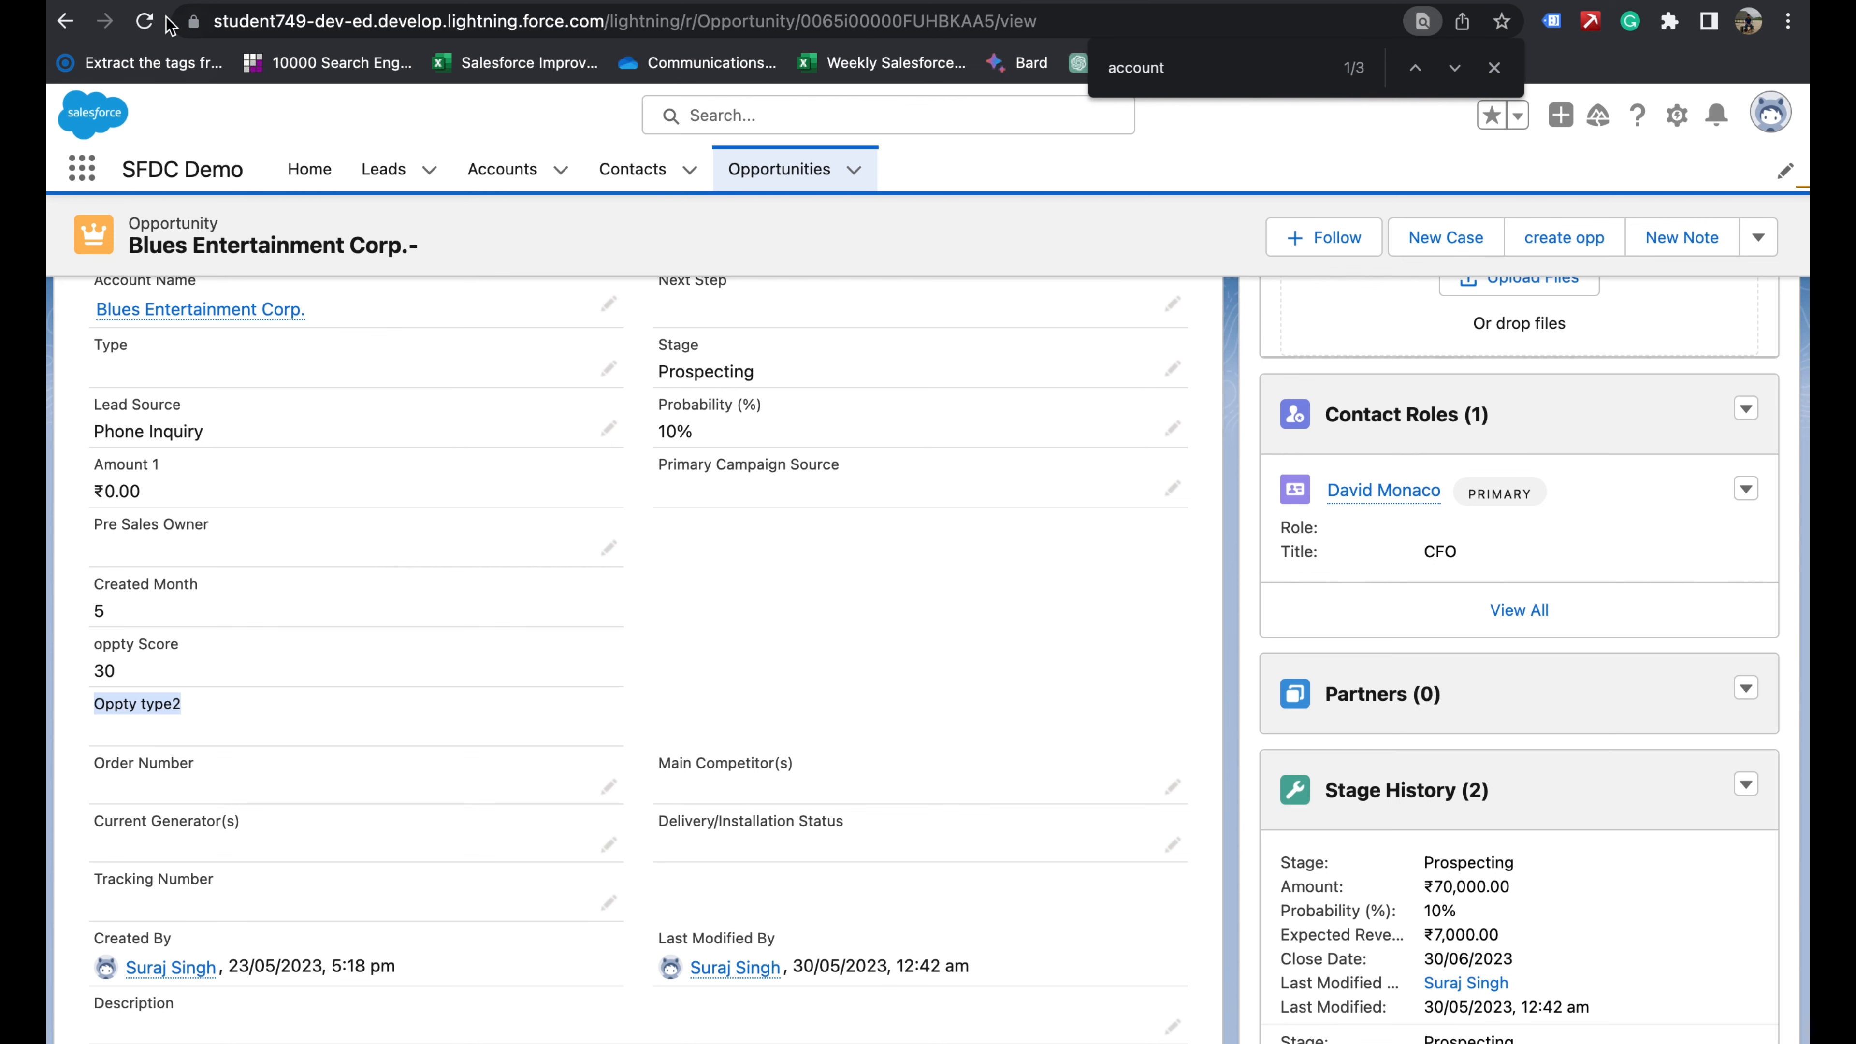
click(146, 22)
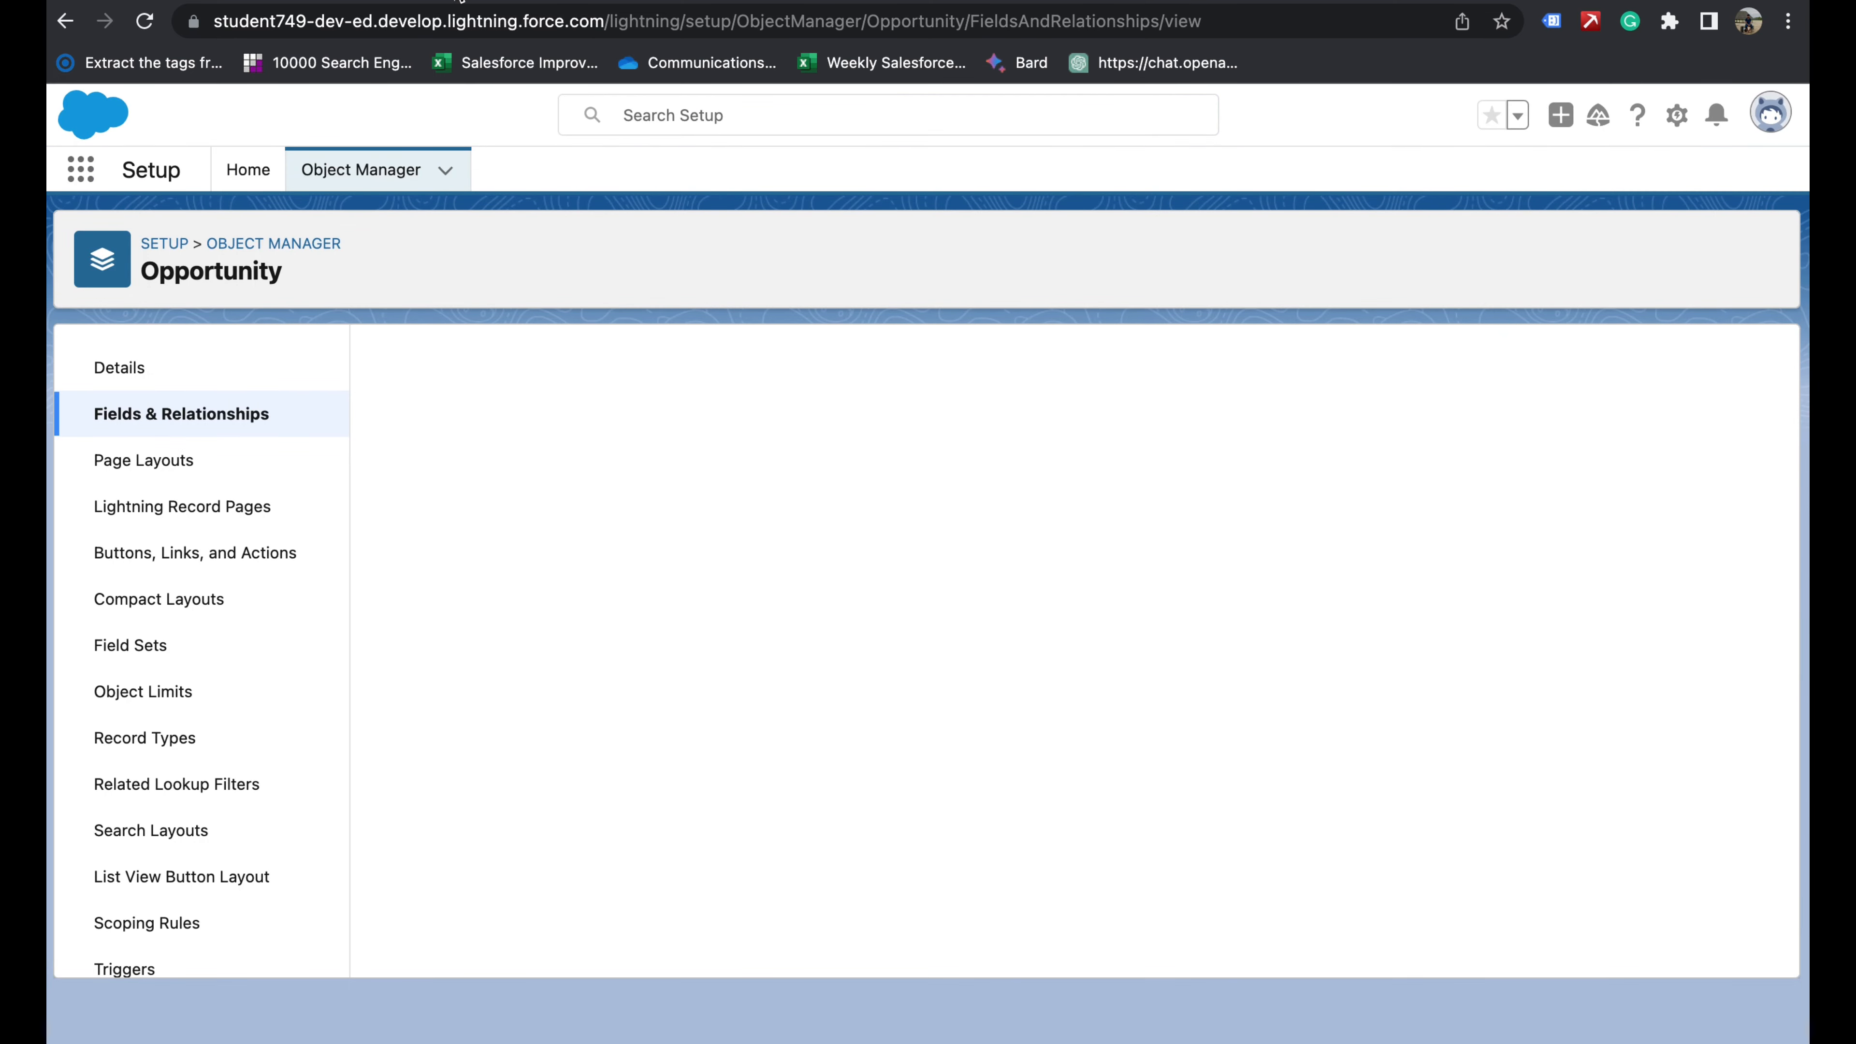
click(179, 1)
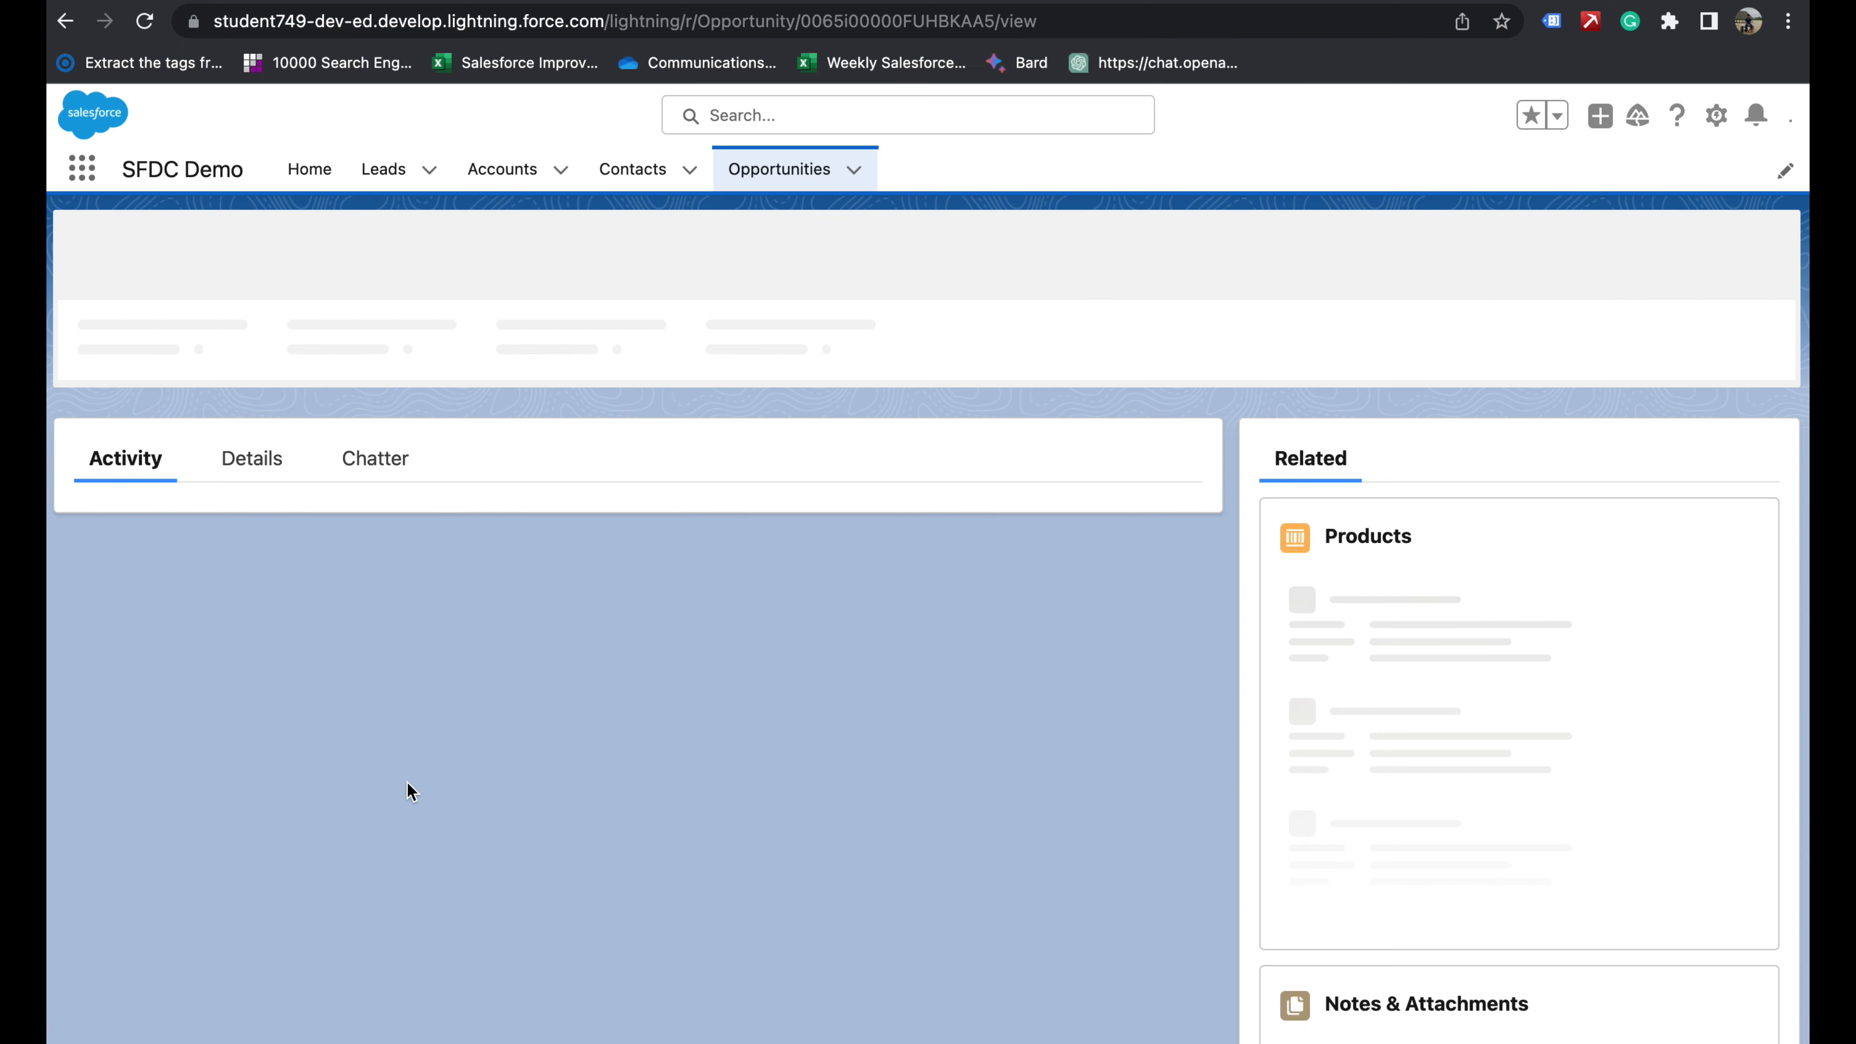
click(253, 467)
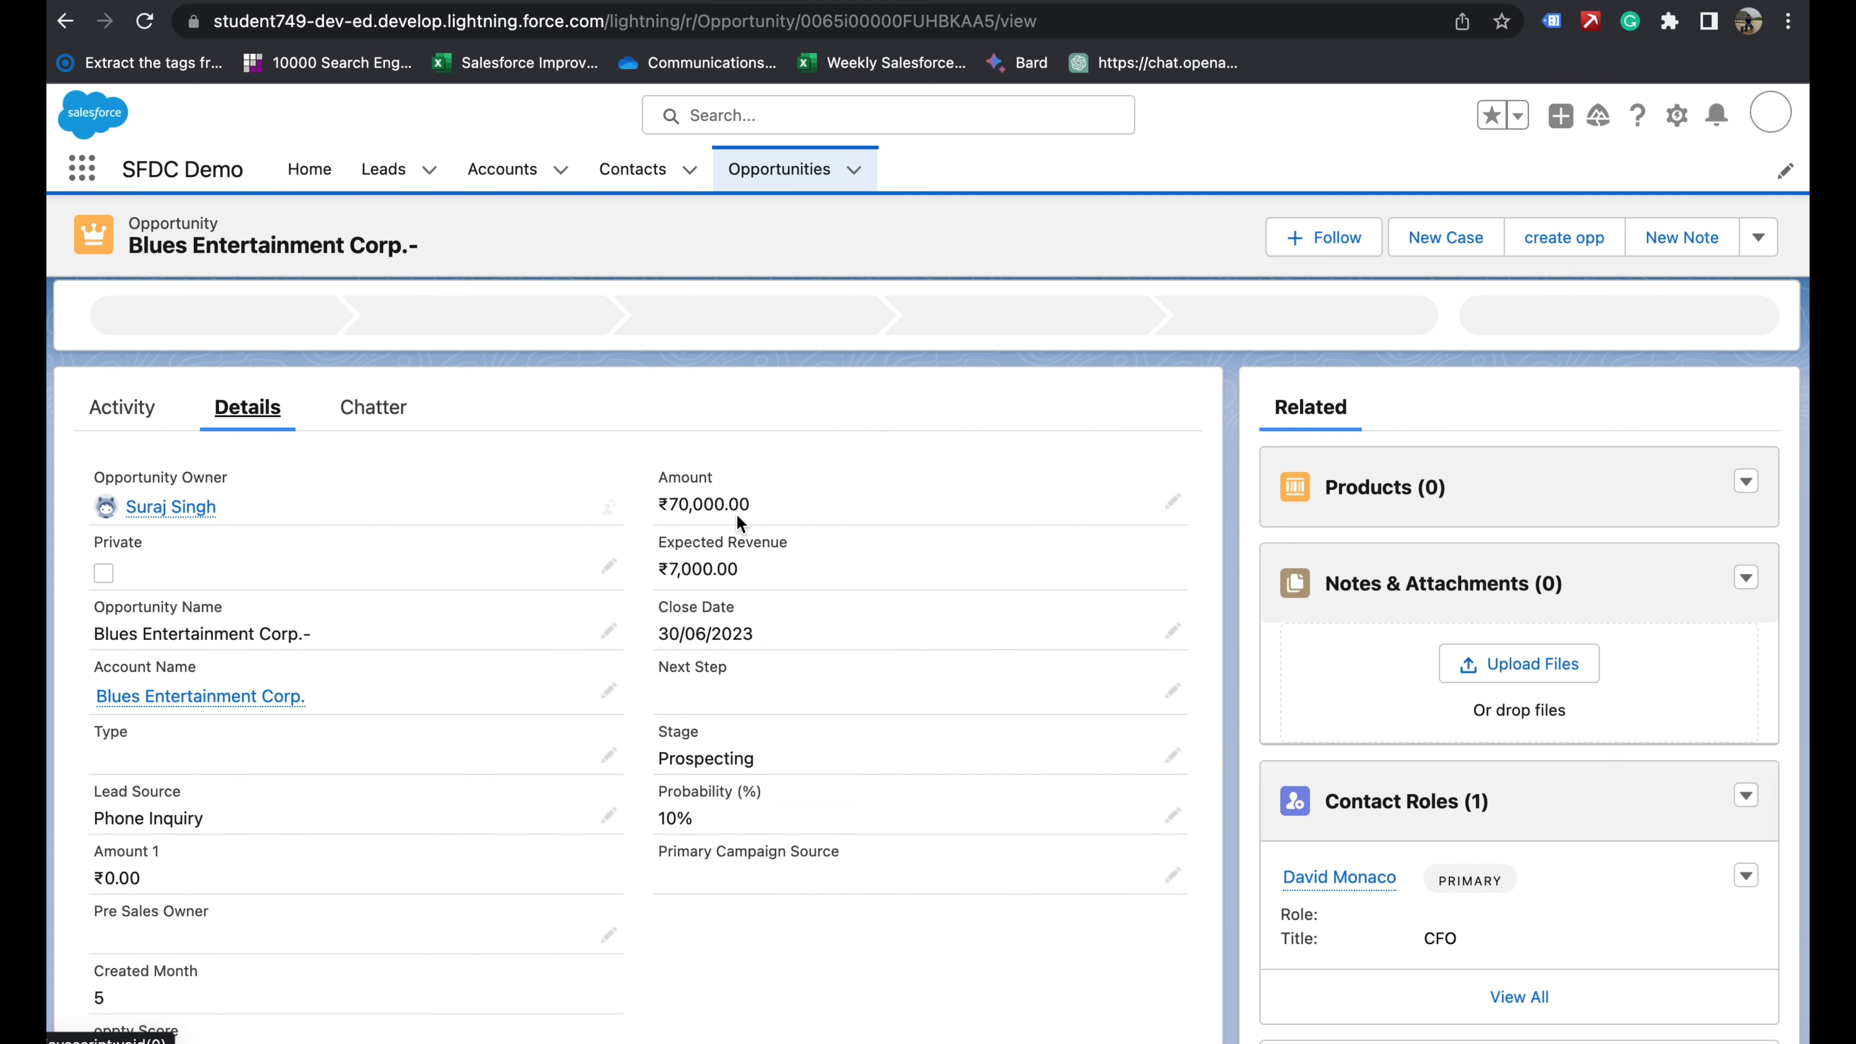
scroll(389, 862, down, 3)
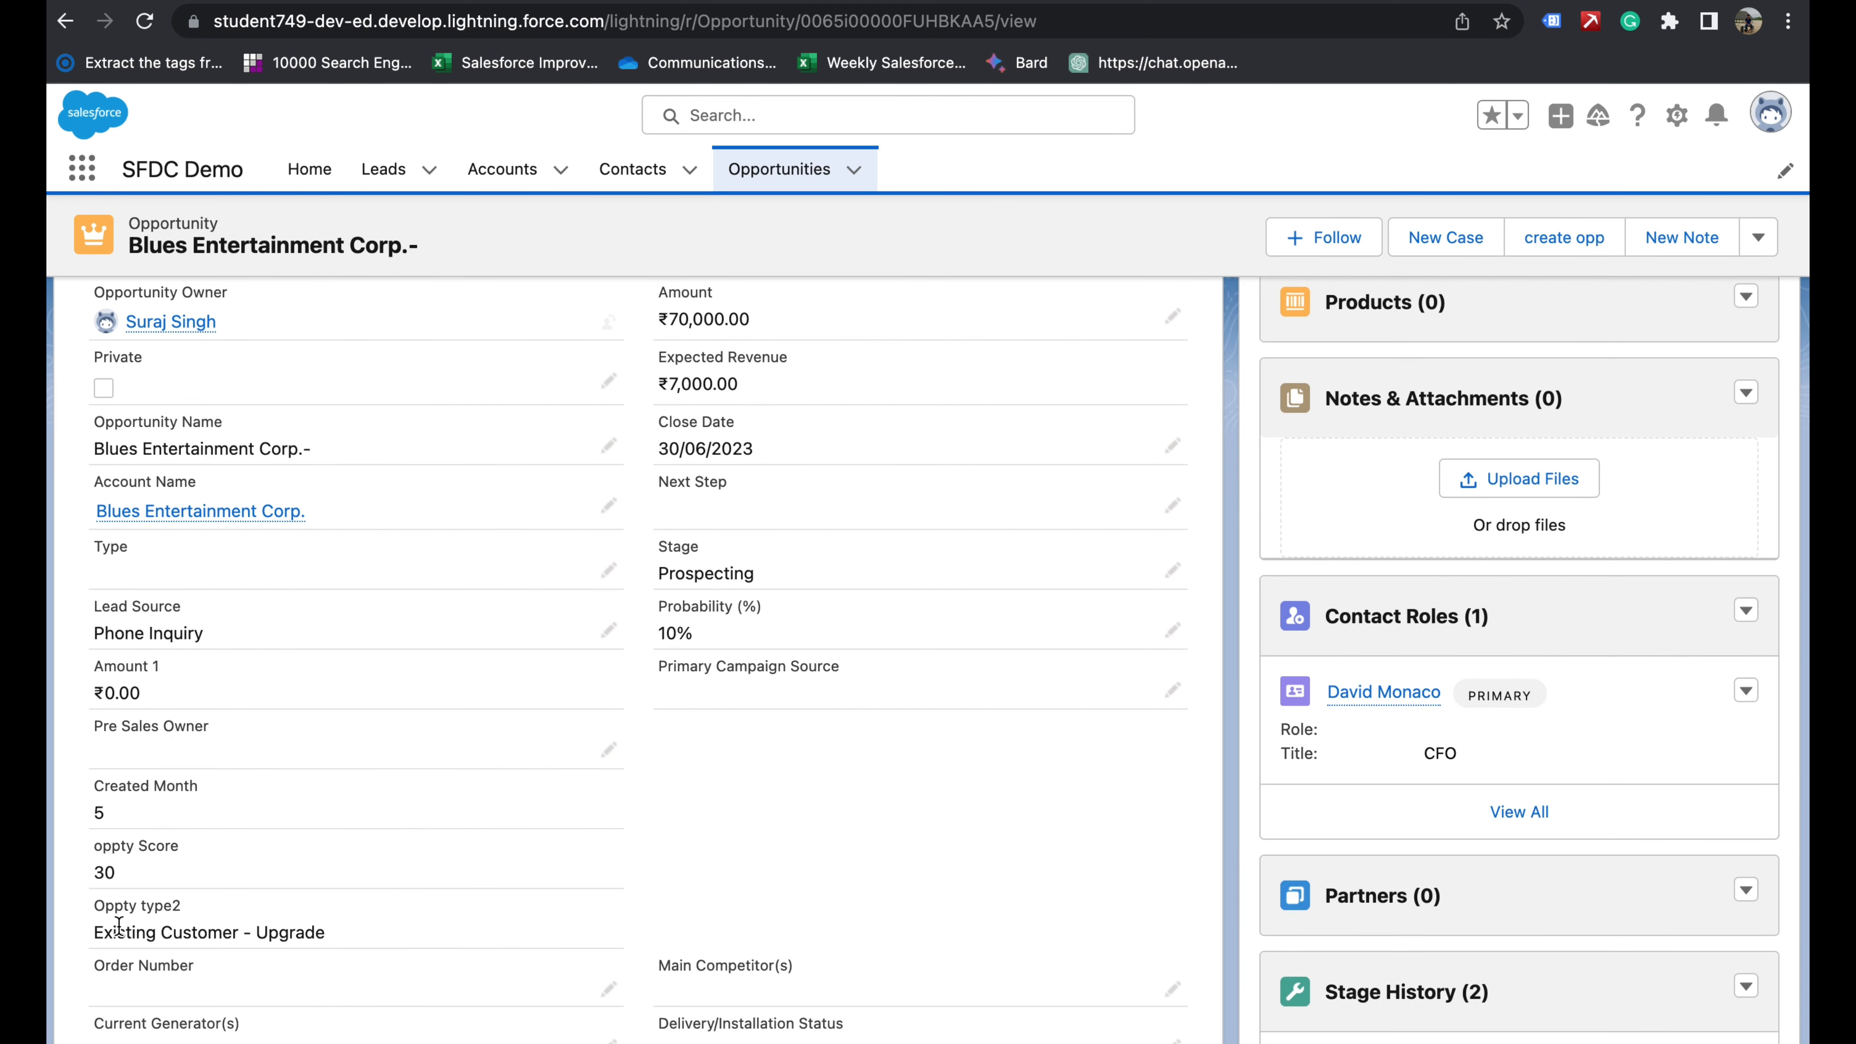
drag(117, 933, 326, 934)
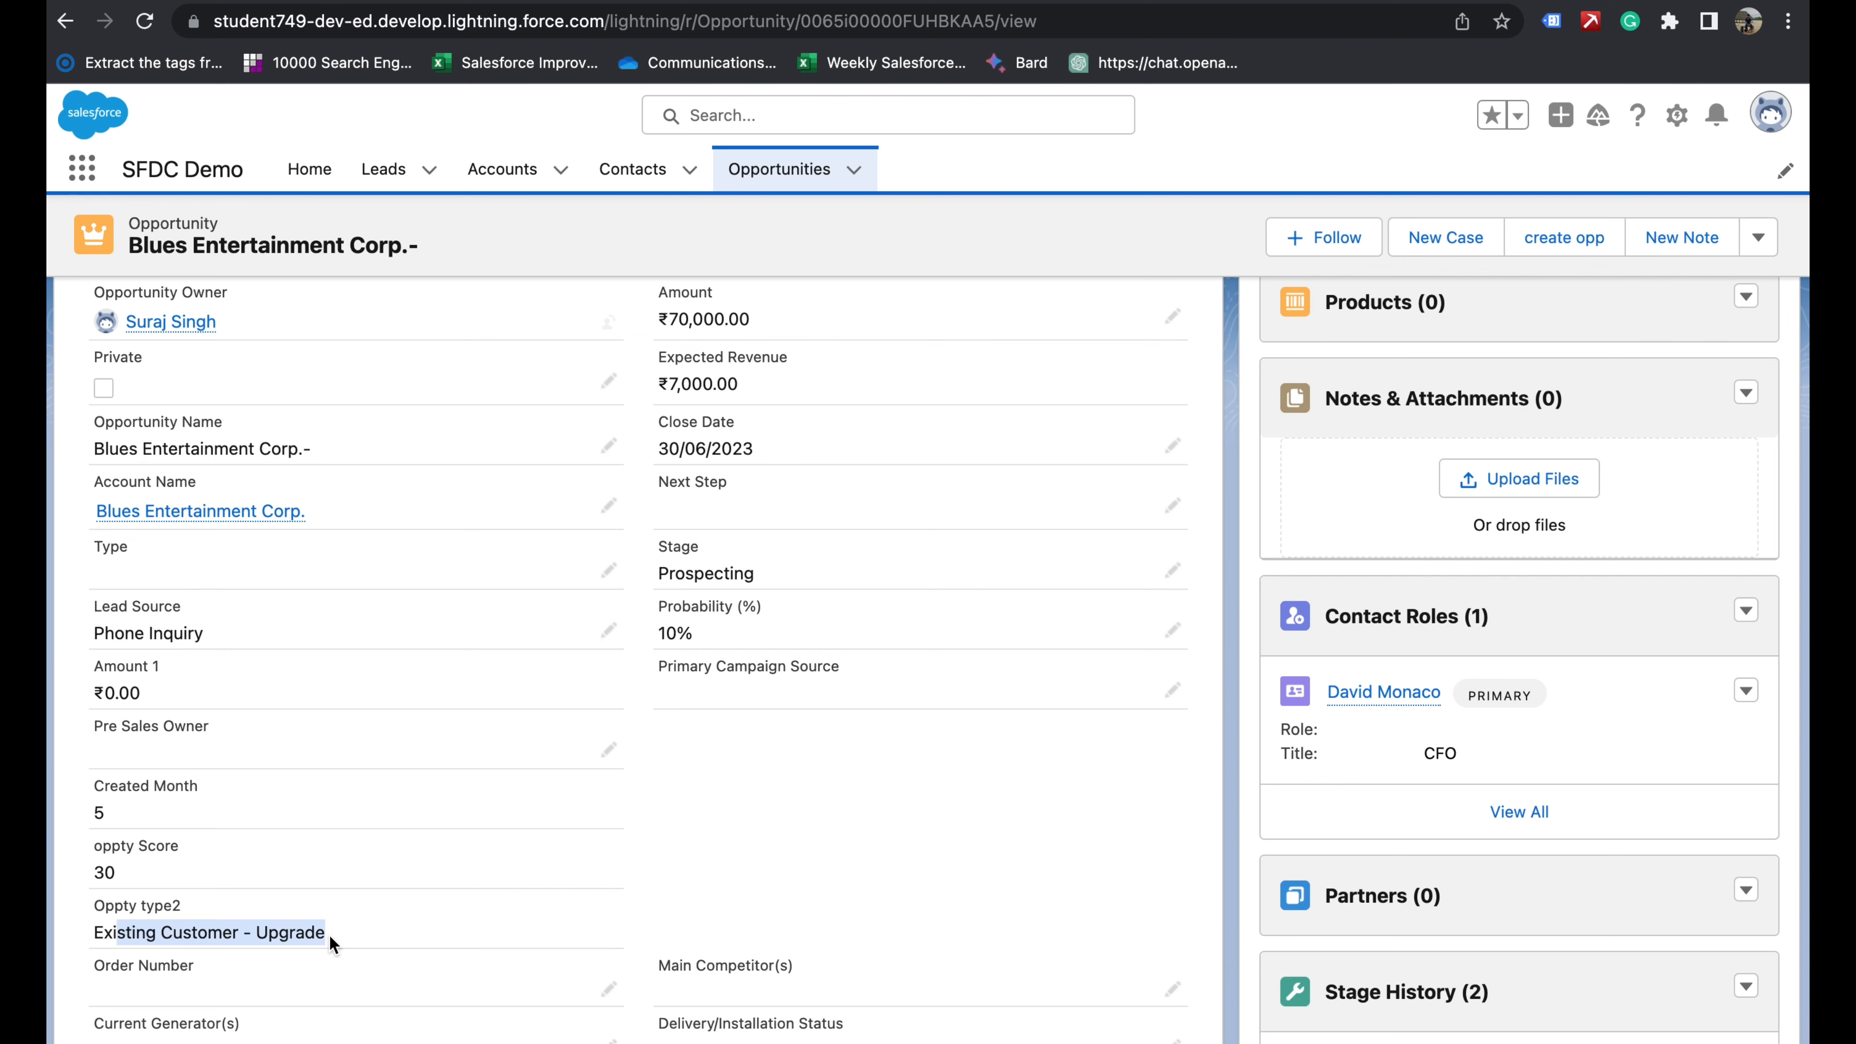
- Switch to the written examples note and highlight the fourth condition, on blank Website and fewer than 10 employees
key(ctrl+Right)
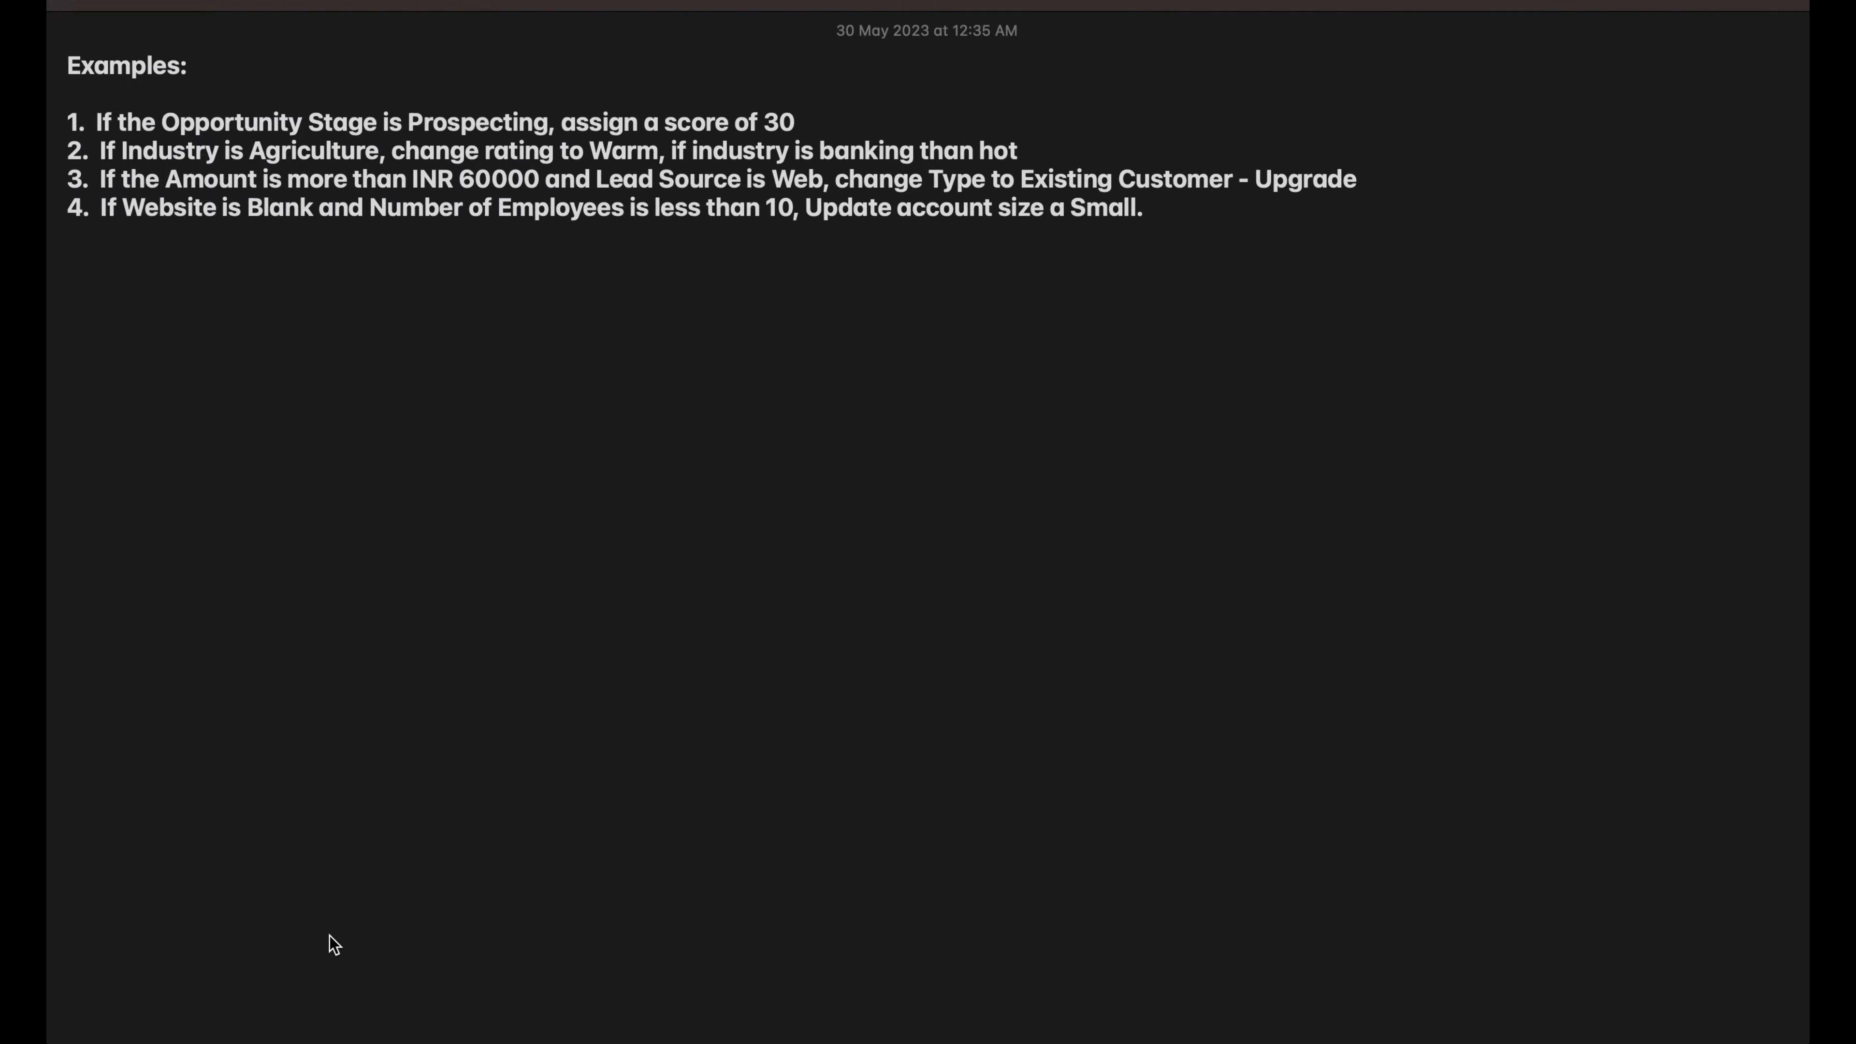
key(ctrl+Left)
key(ctrl+Left)
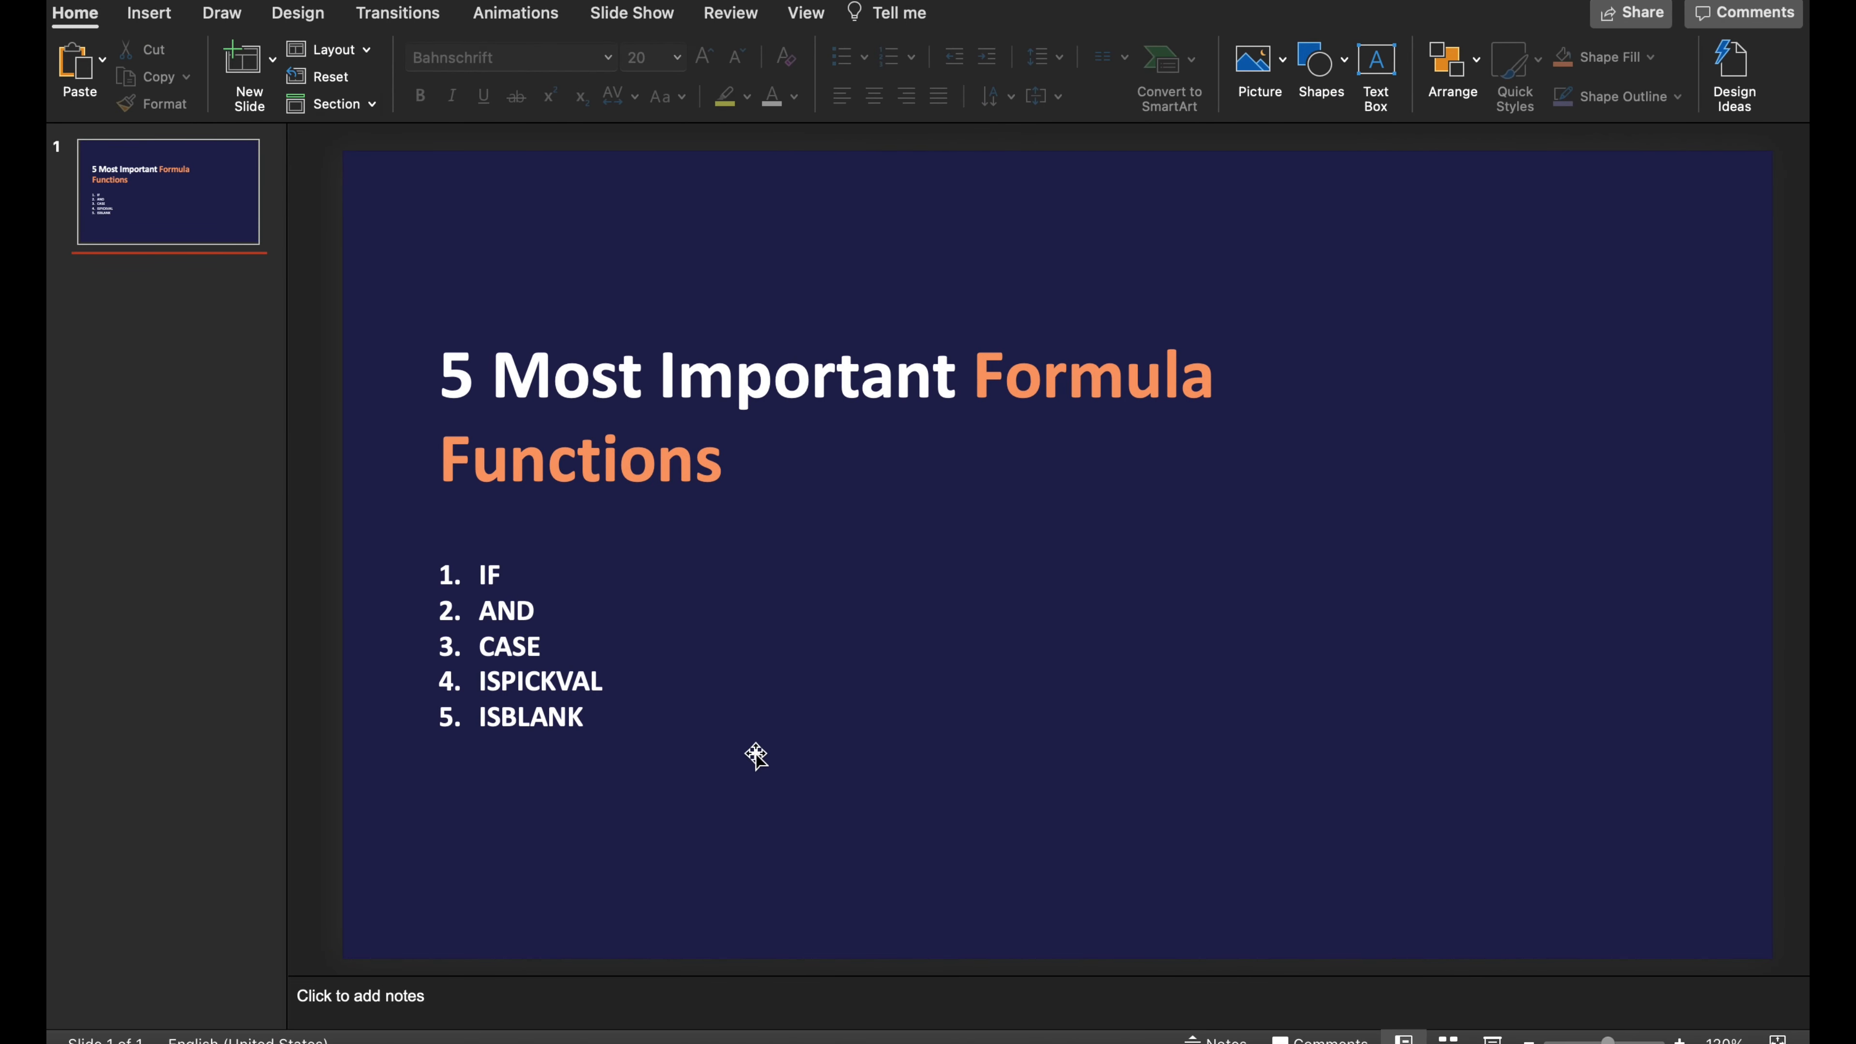
key(ctrl+Right)
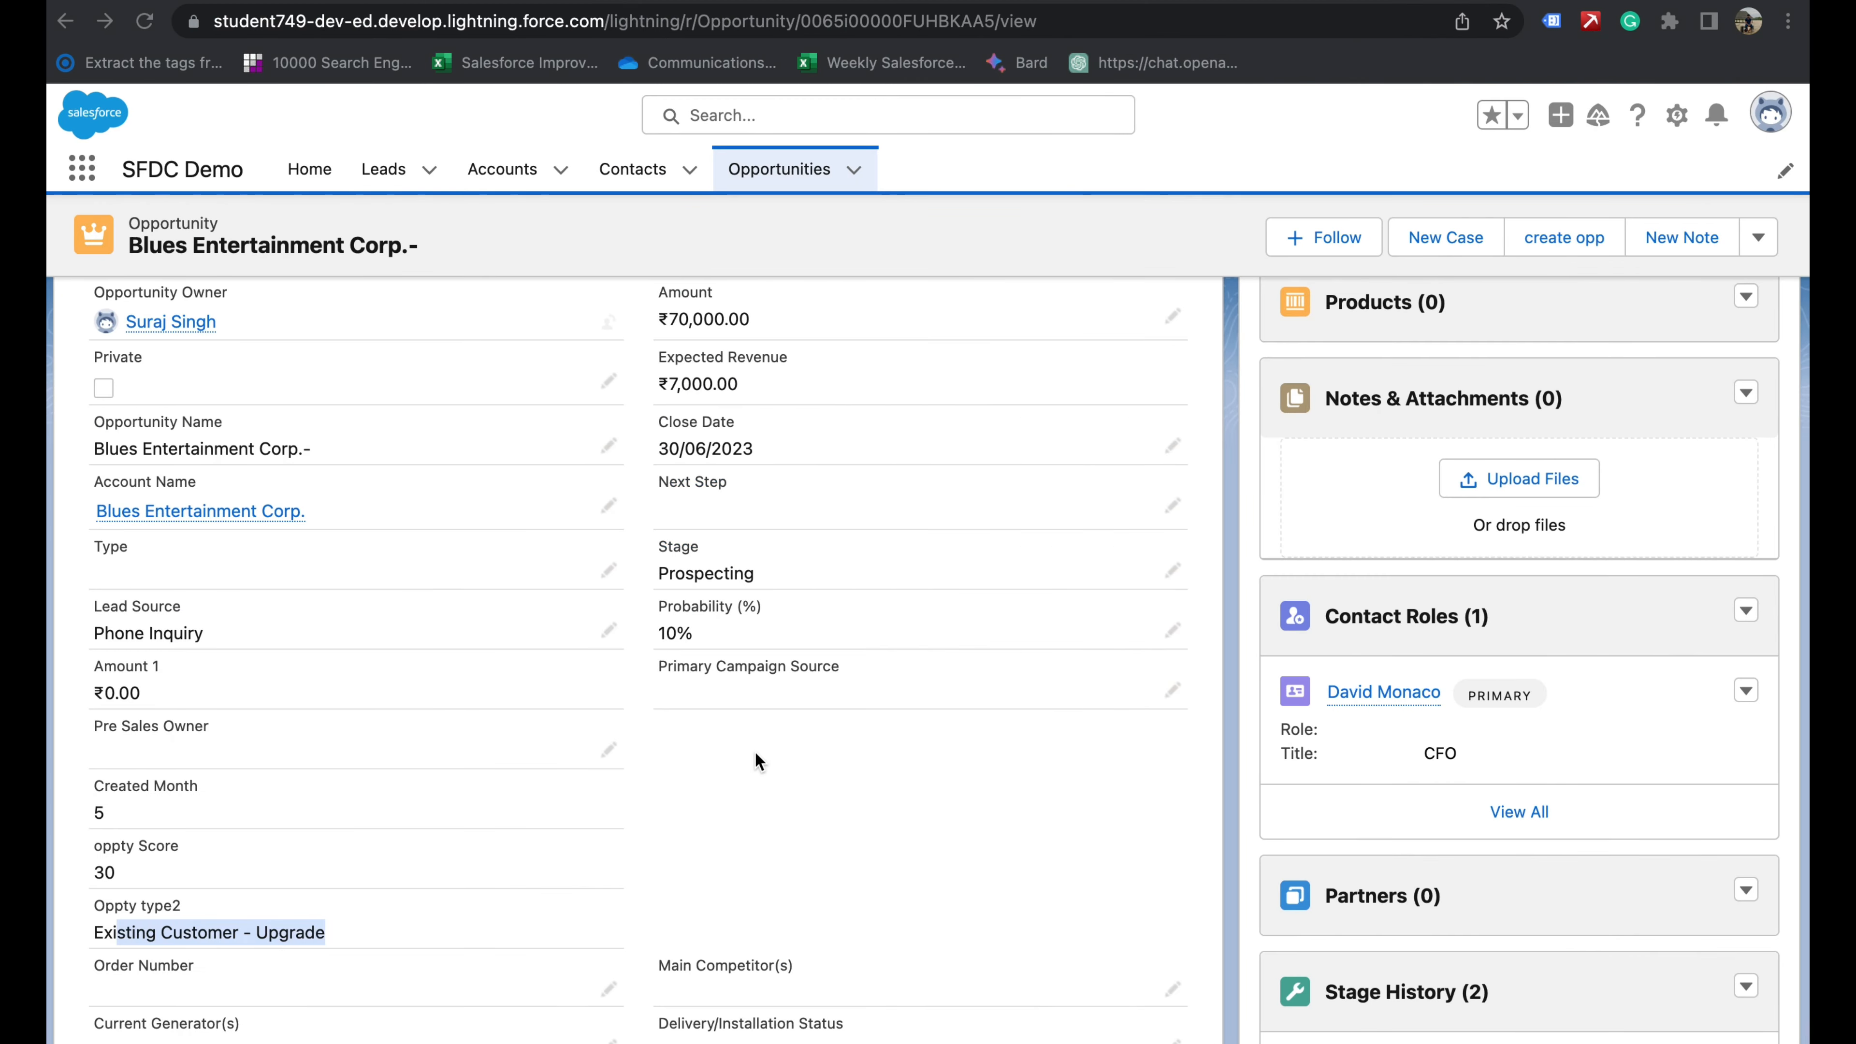
key(ctrl+Right)
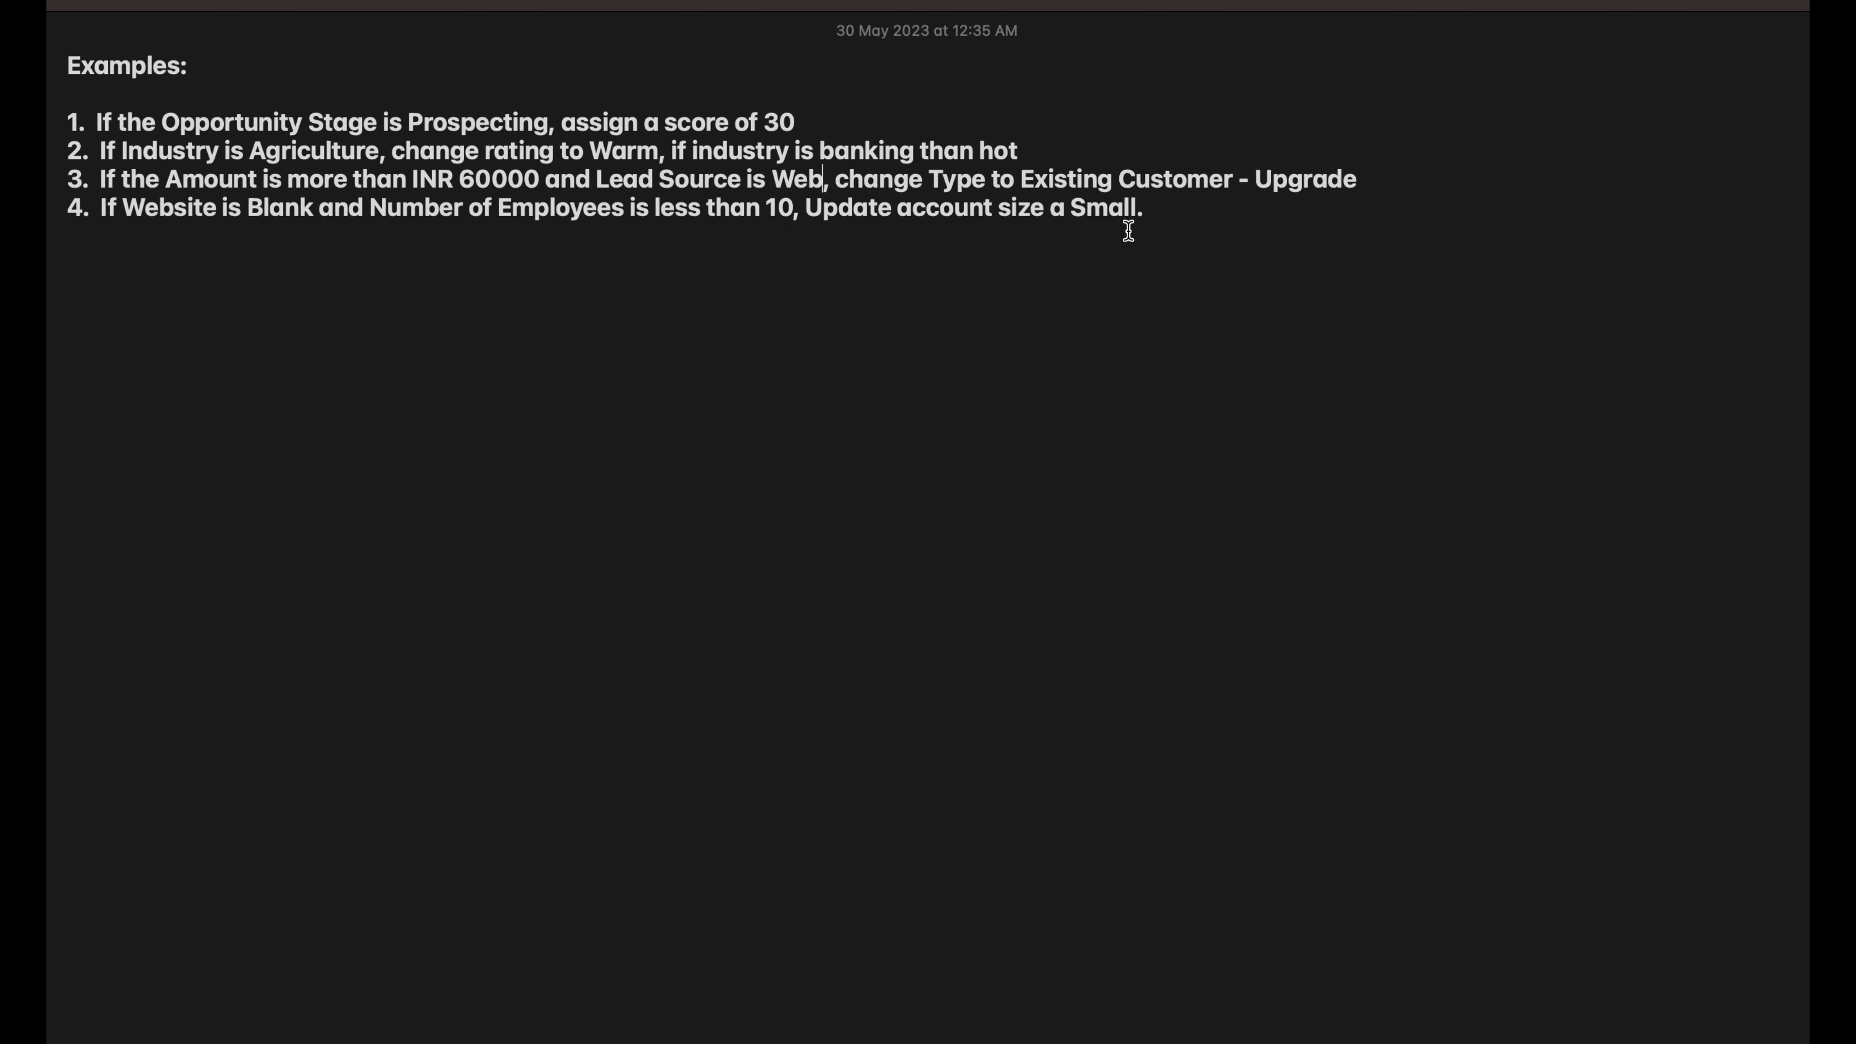
click(1155, 219)
click(103, 206)
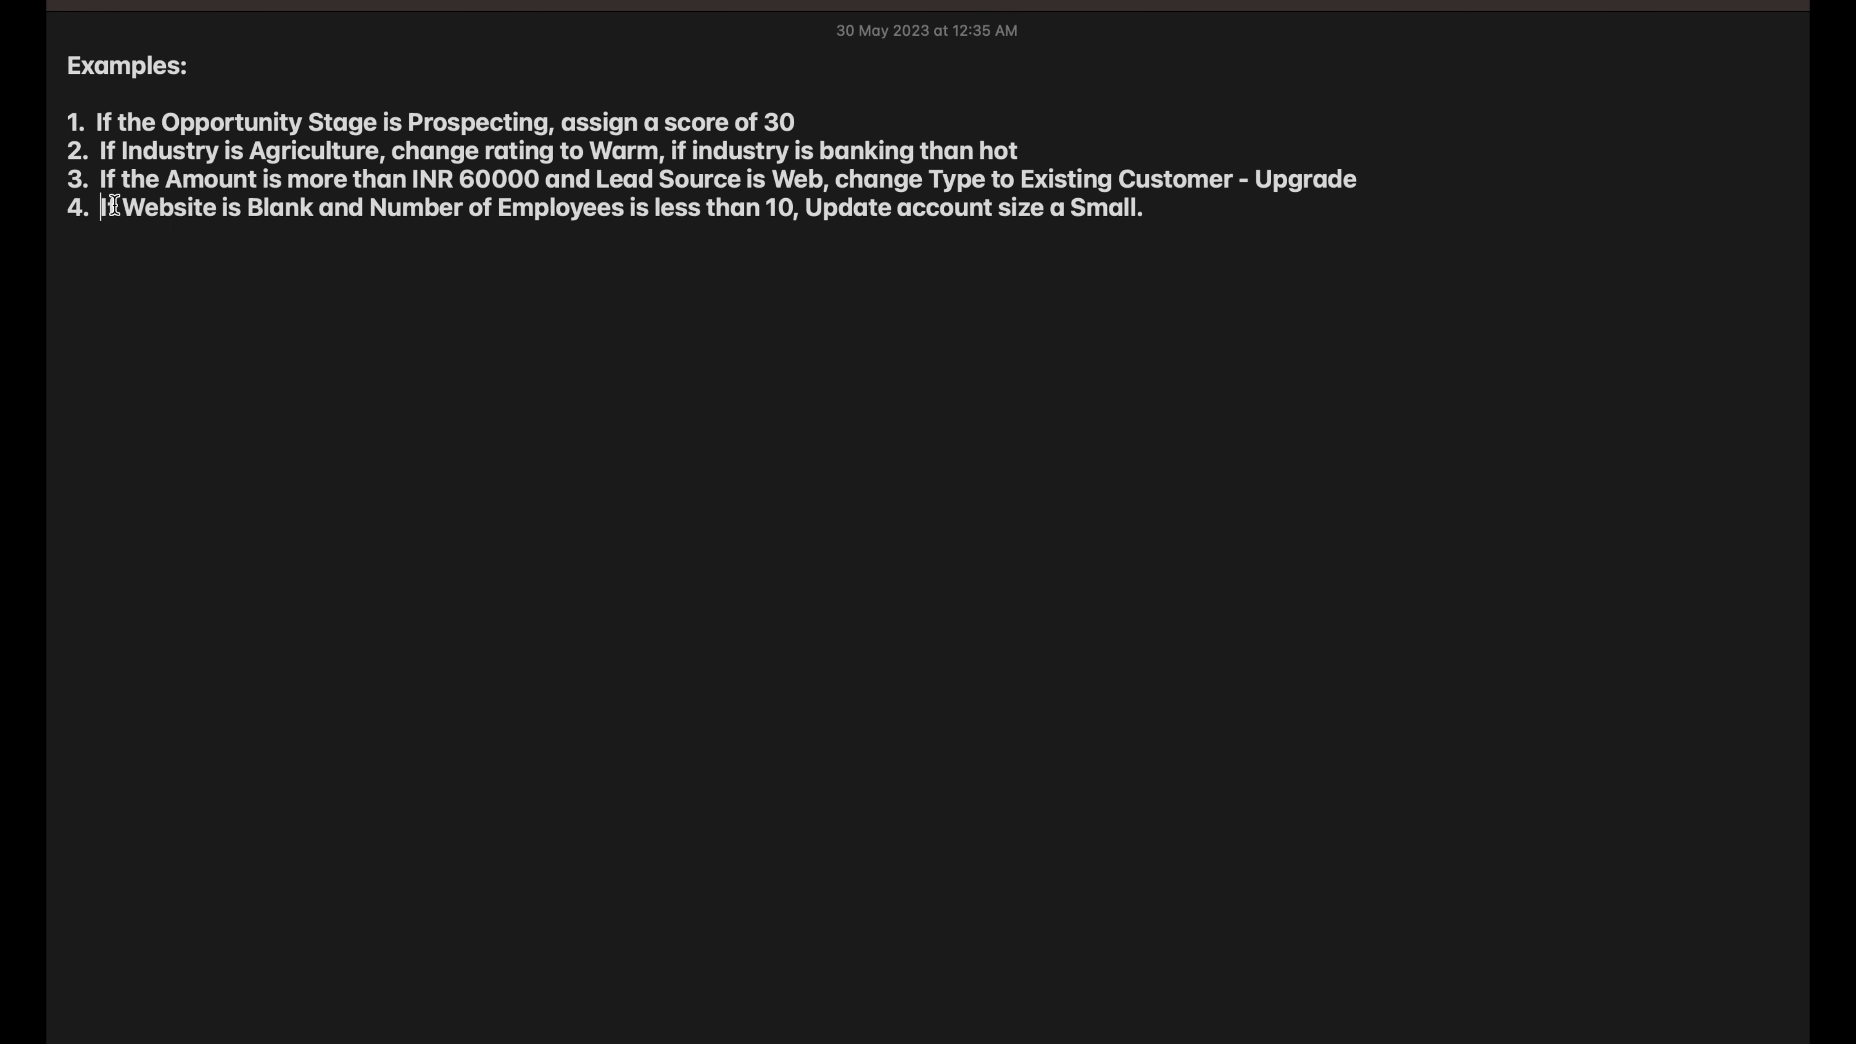
click(1139, 213)
drag(1142, 208, 117, 208)
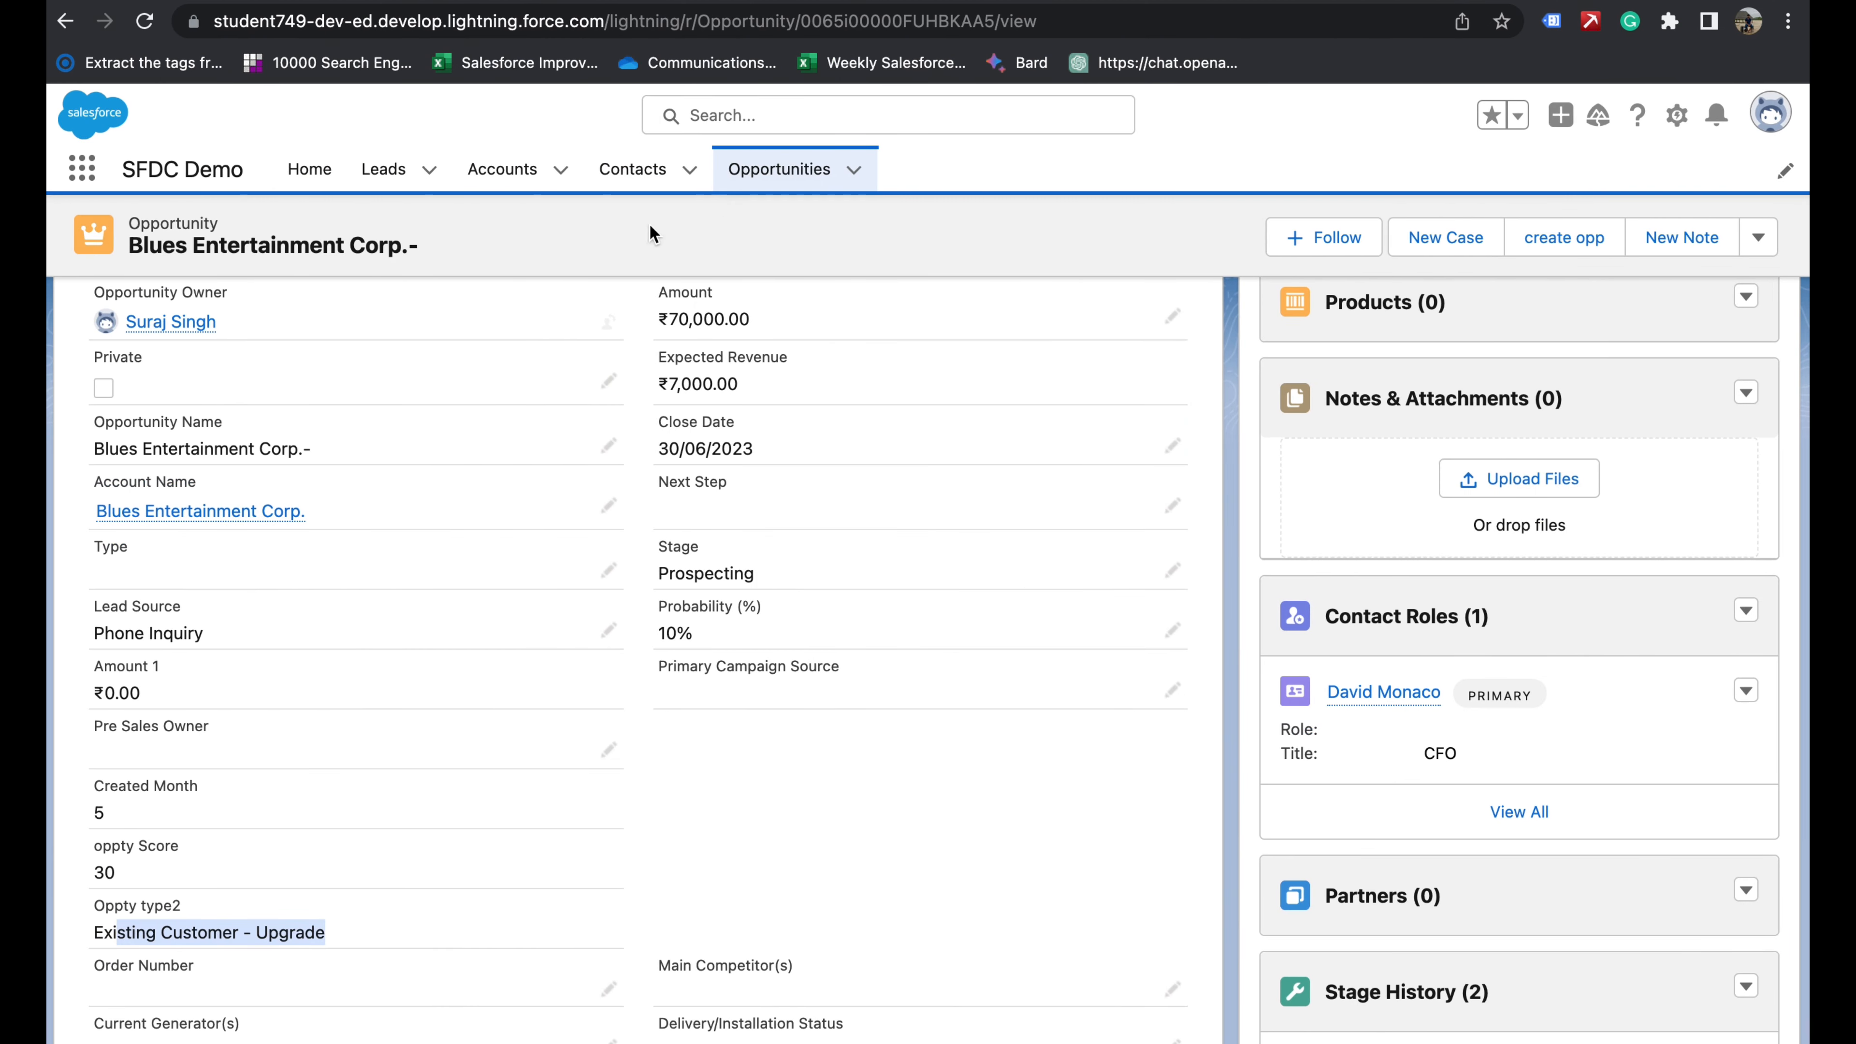
- Open the Highland Manufacturing Ltd. account's details and compare its Website and Employees fields with the fourth example
click(502, 176)
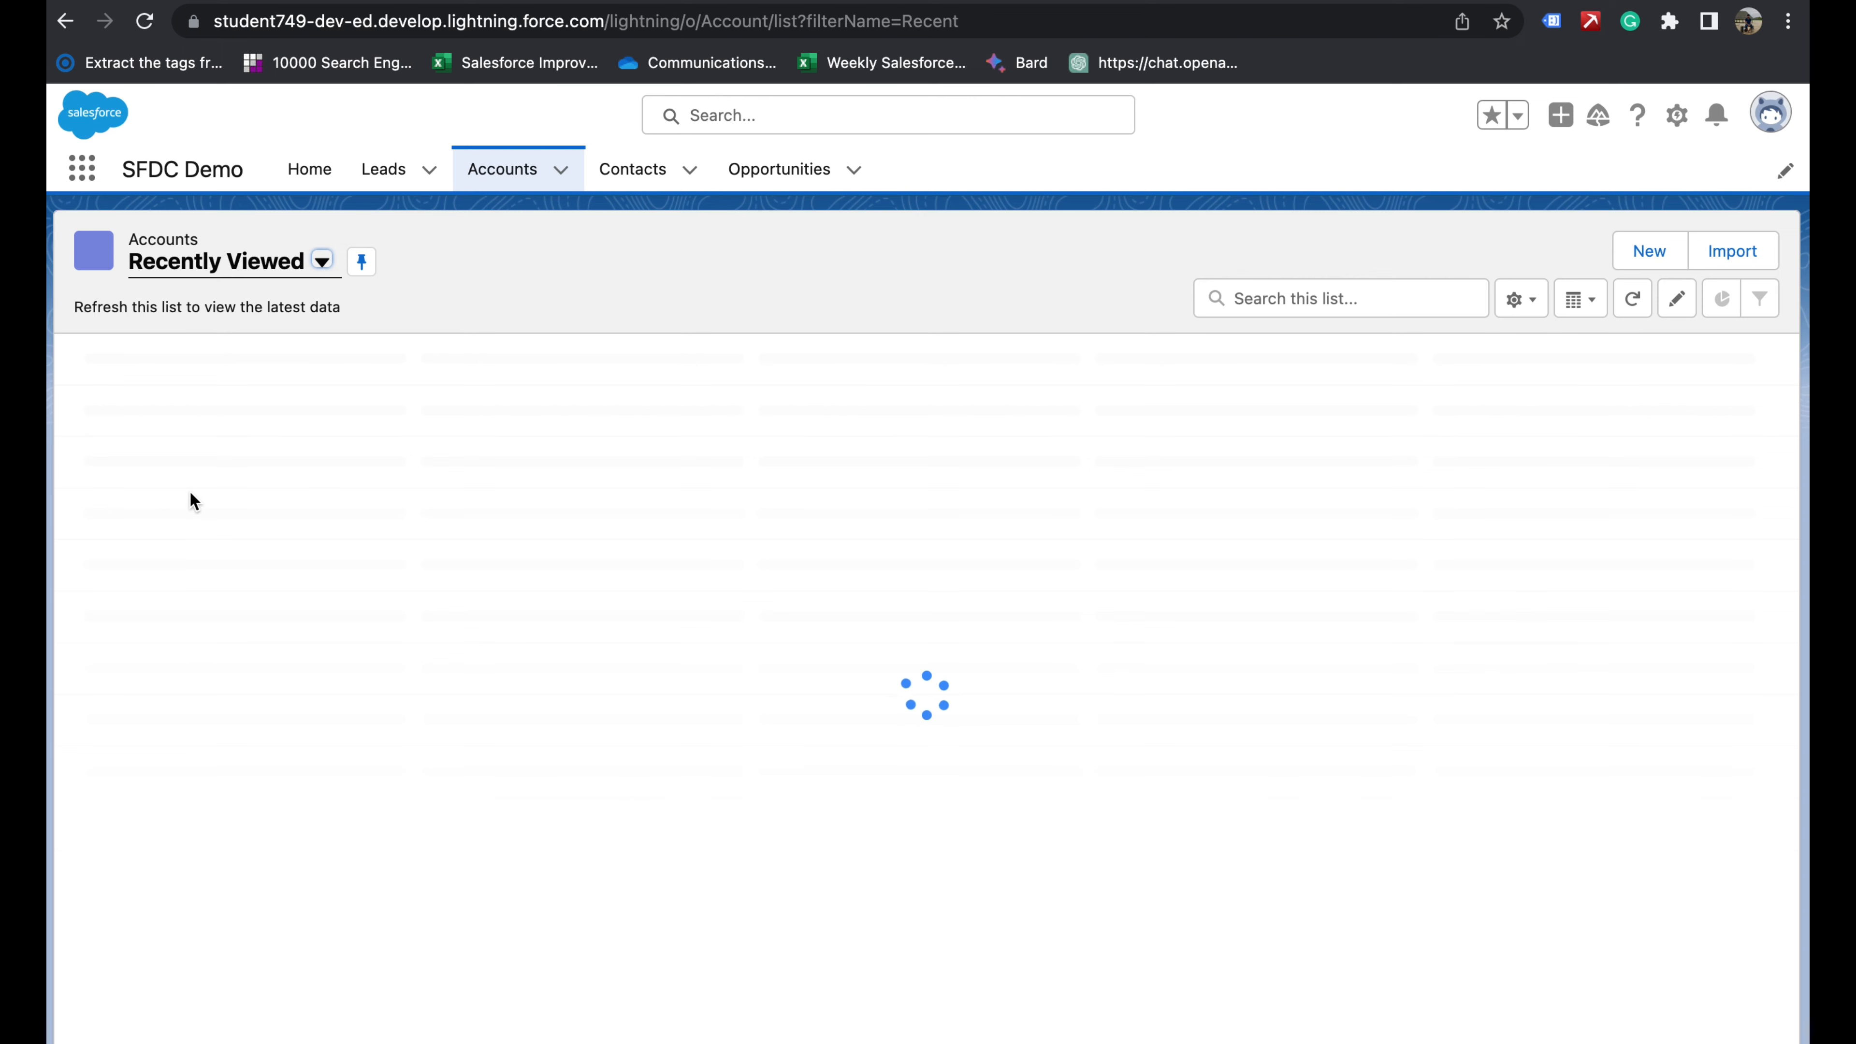
click(258, 395)
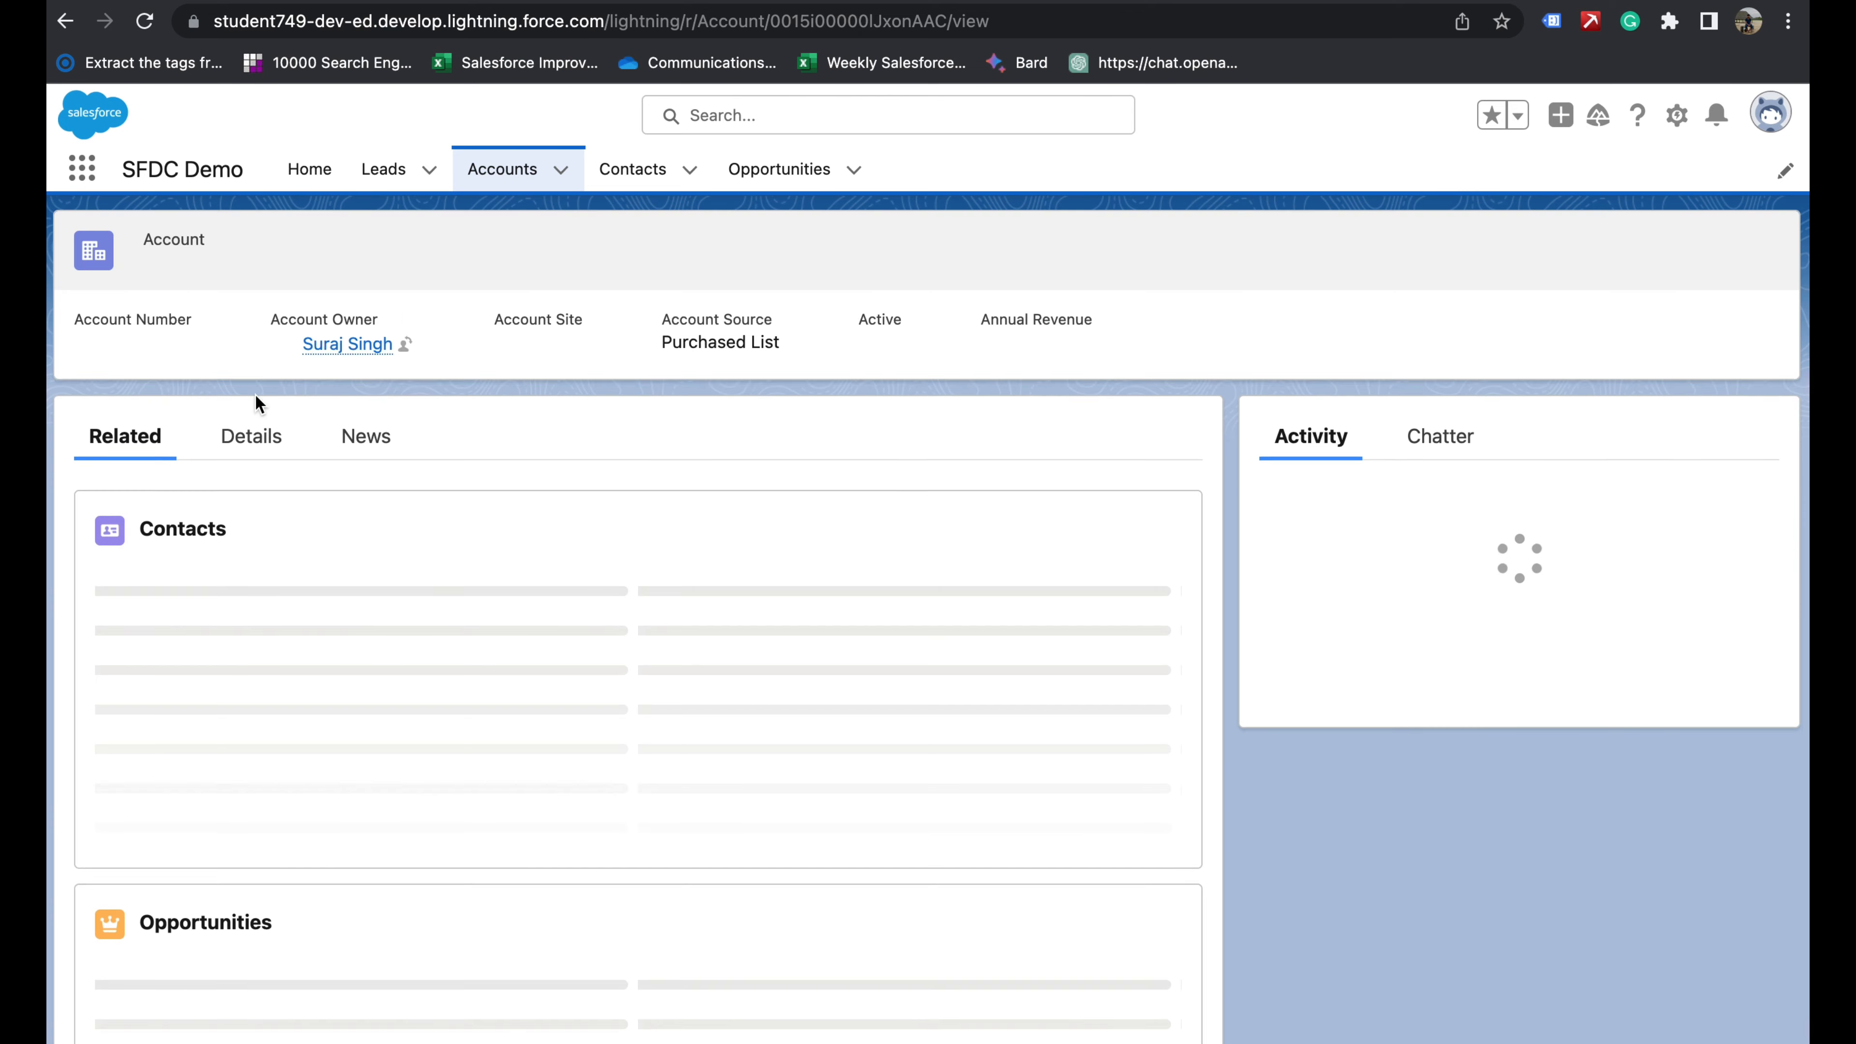
click(244, 445)
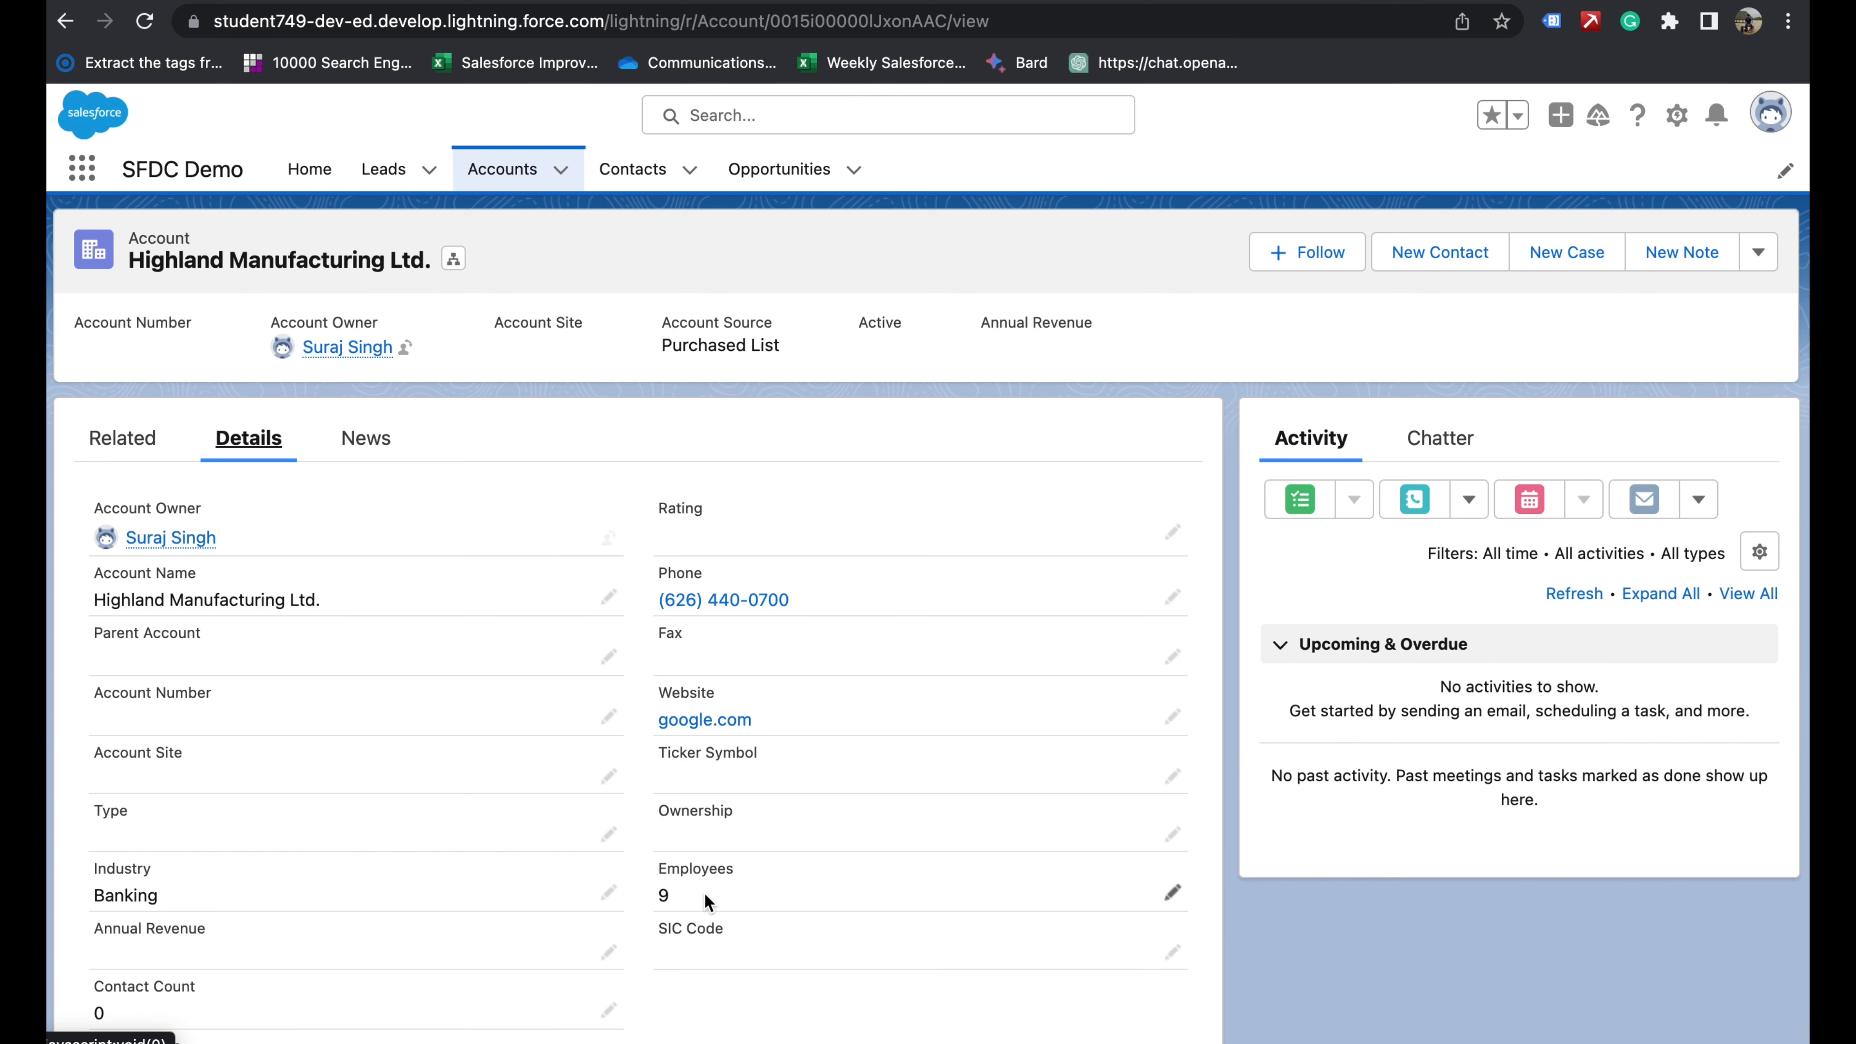
key(ctrl+Right)
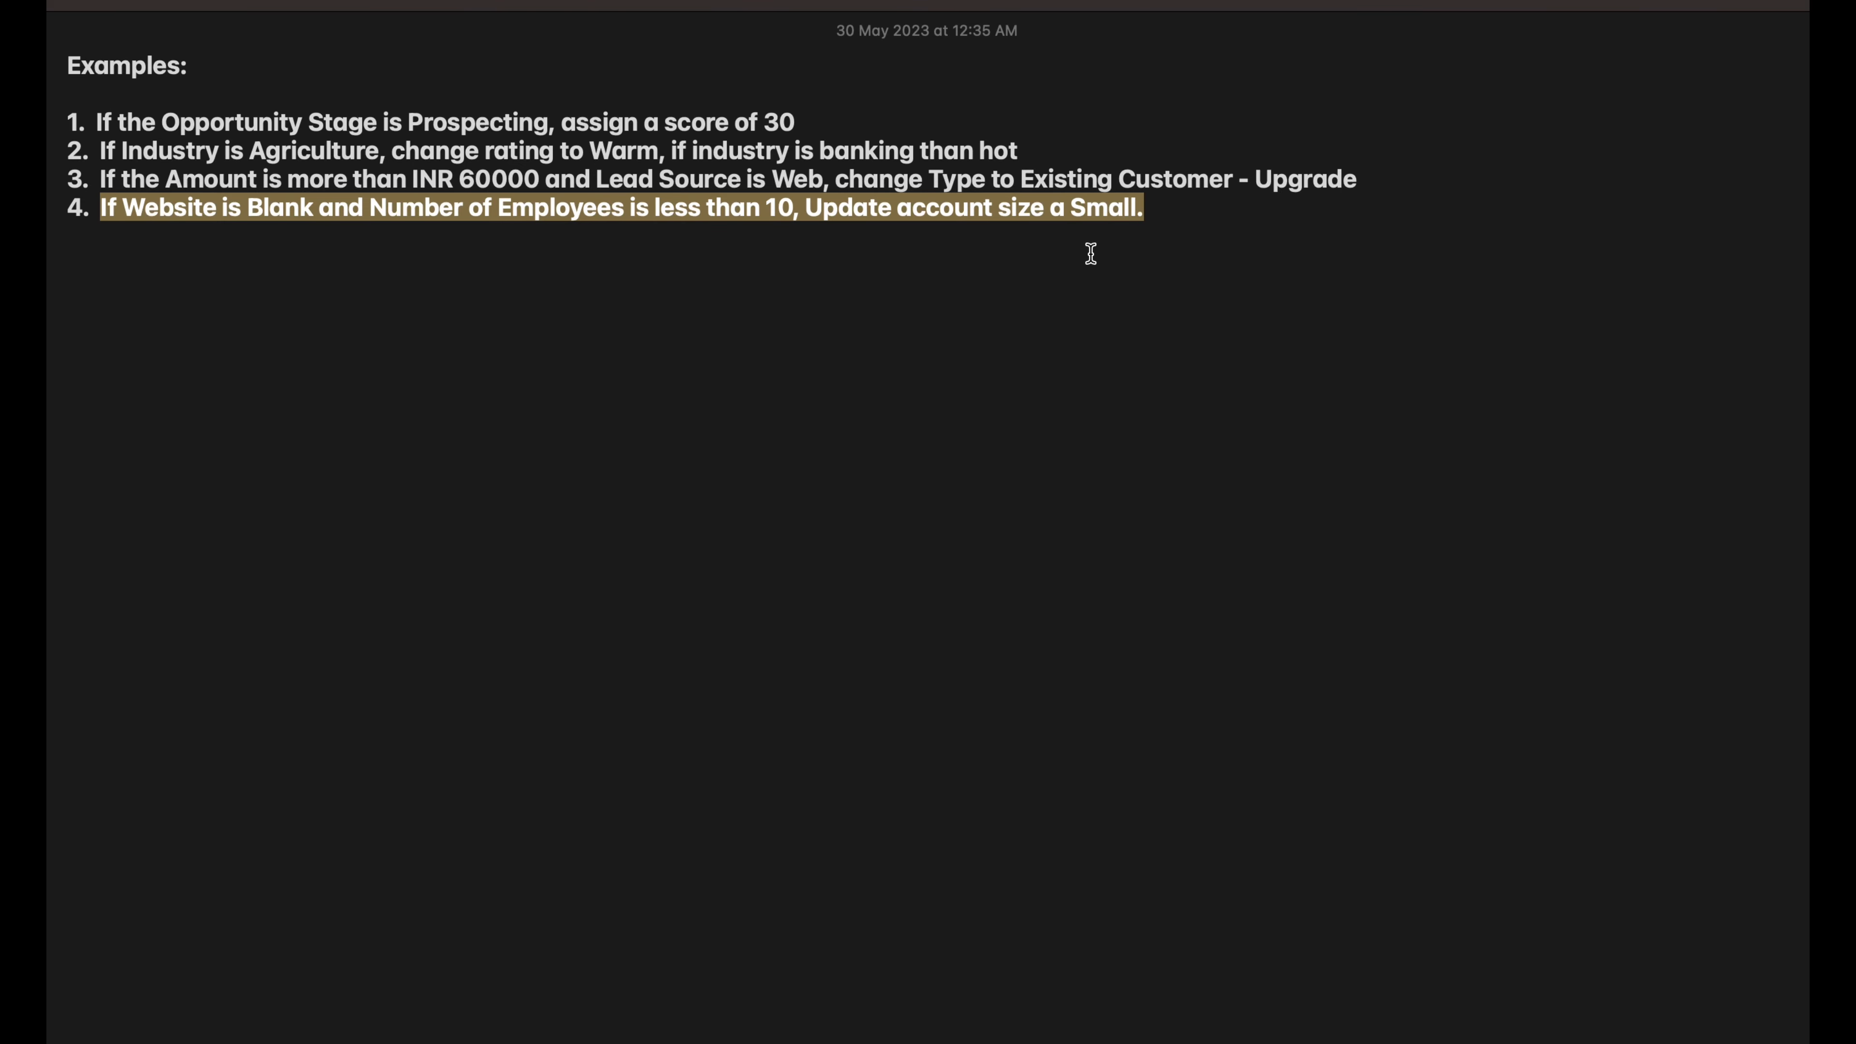
key(ctrl+Left)
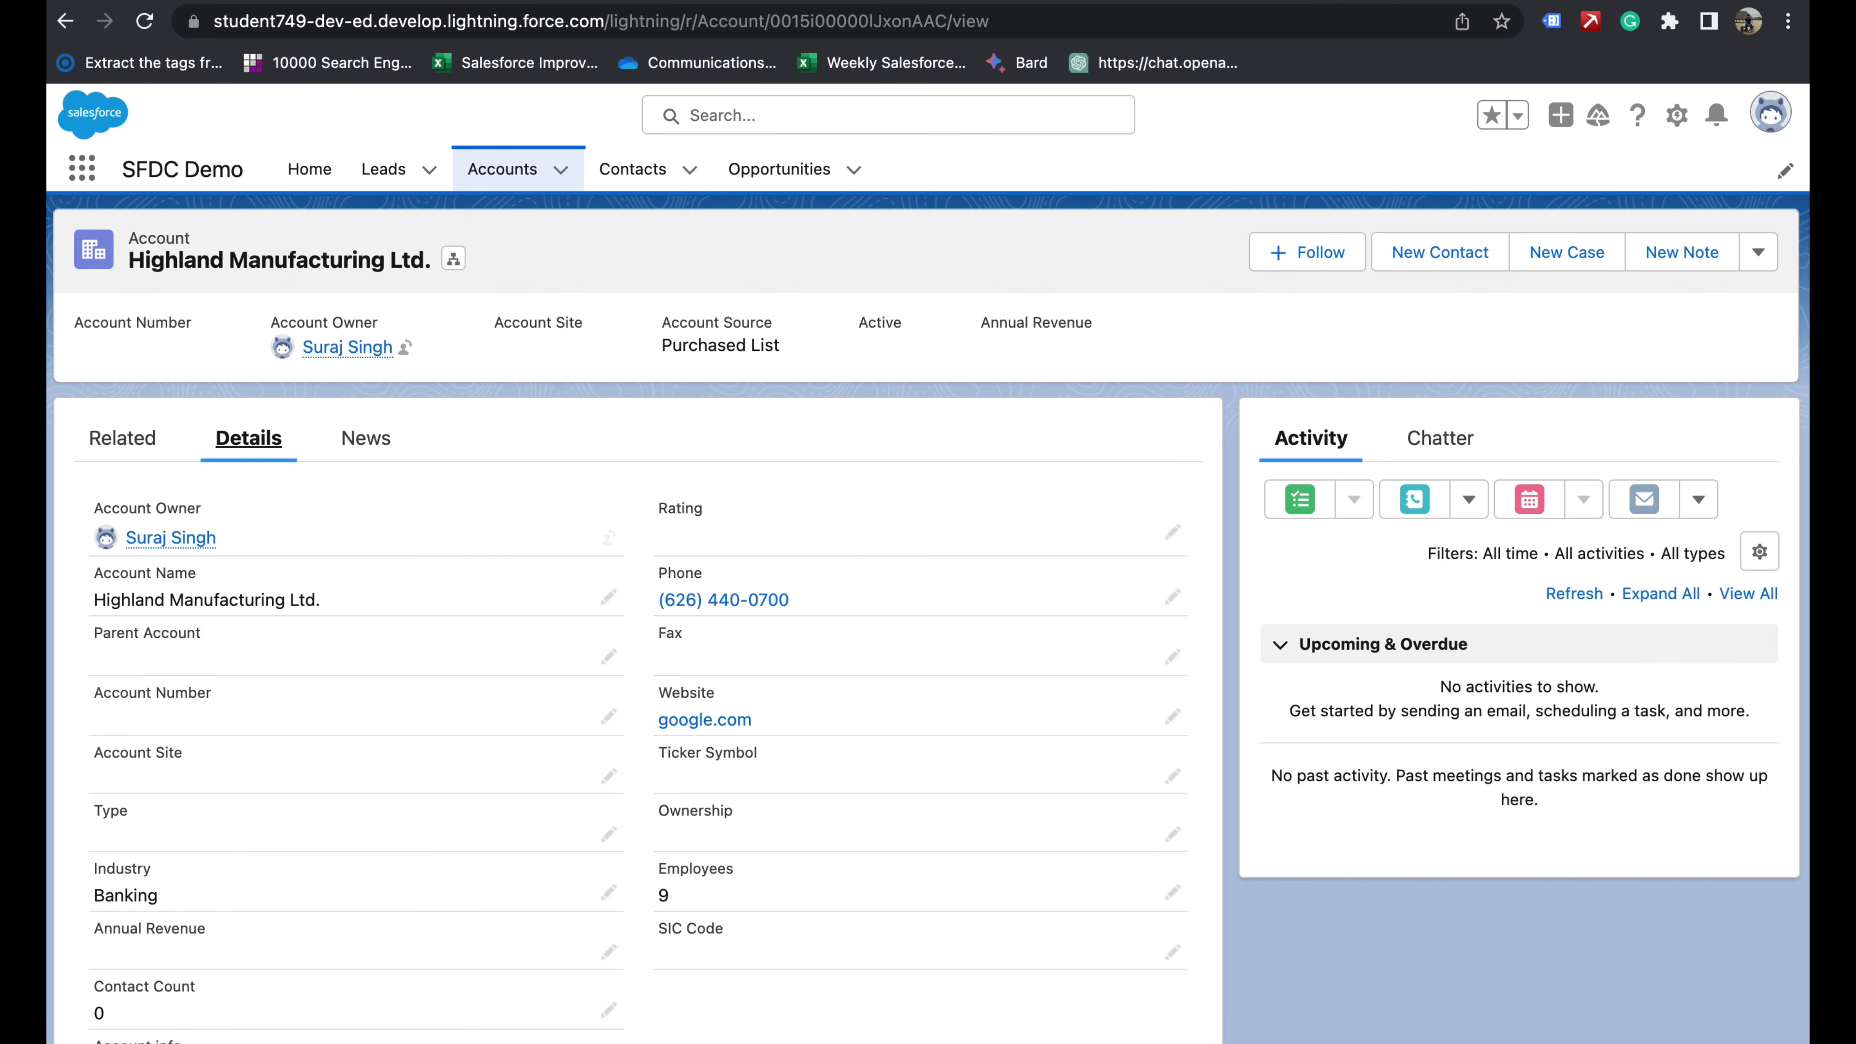
- Open the Account object's Fields & Relationships list in setup
click(1677, 116)
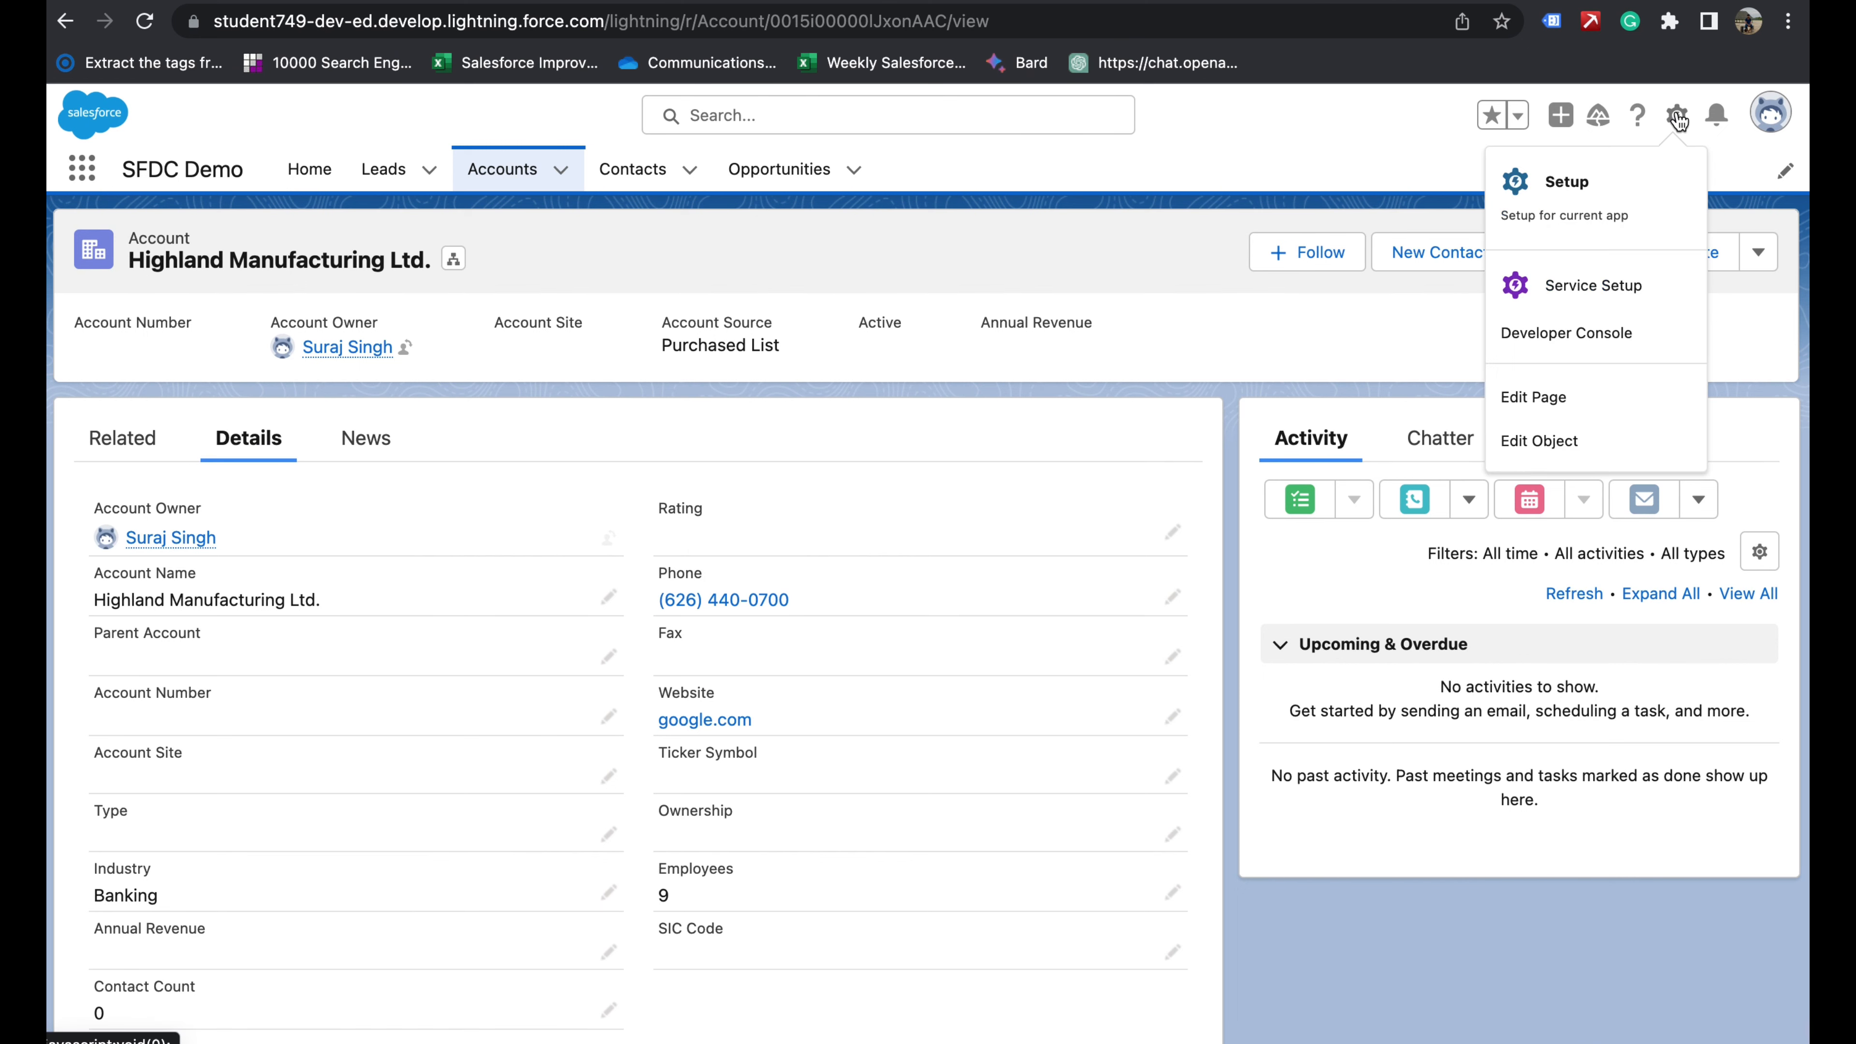
click(1535, 439)
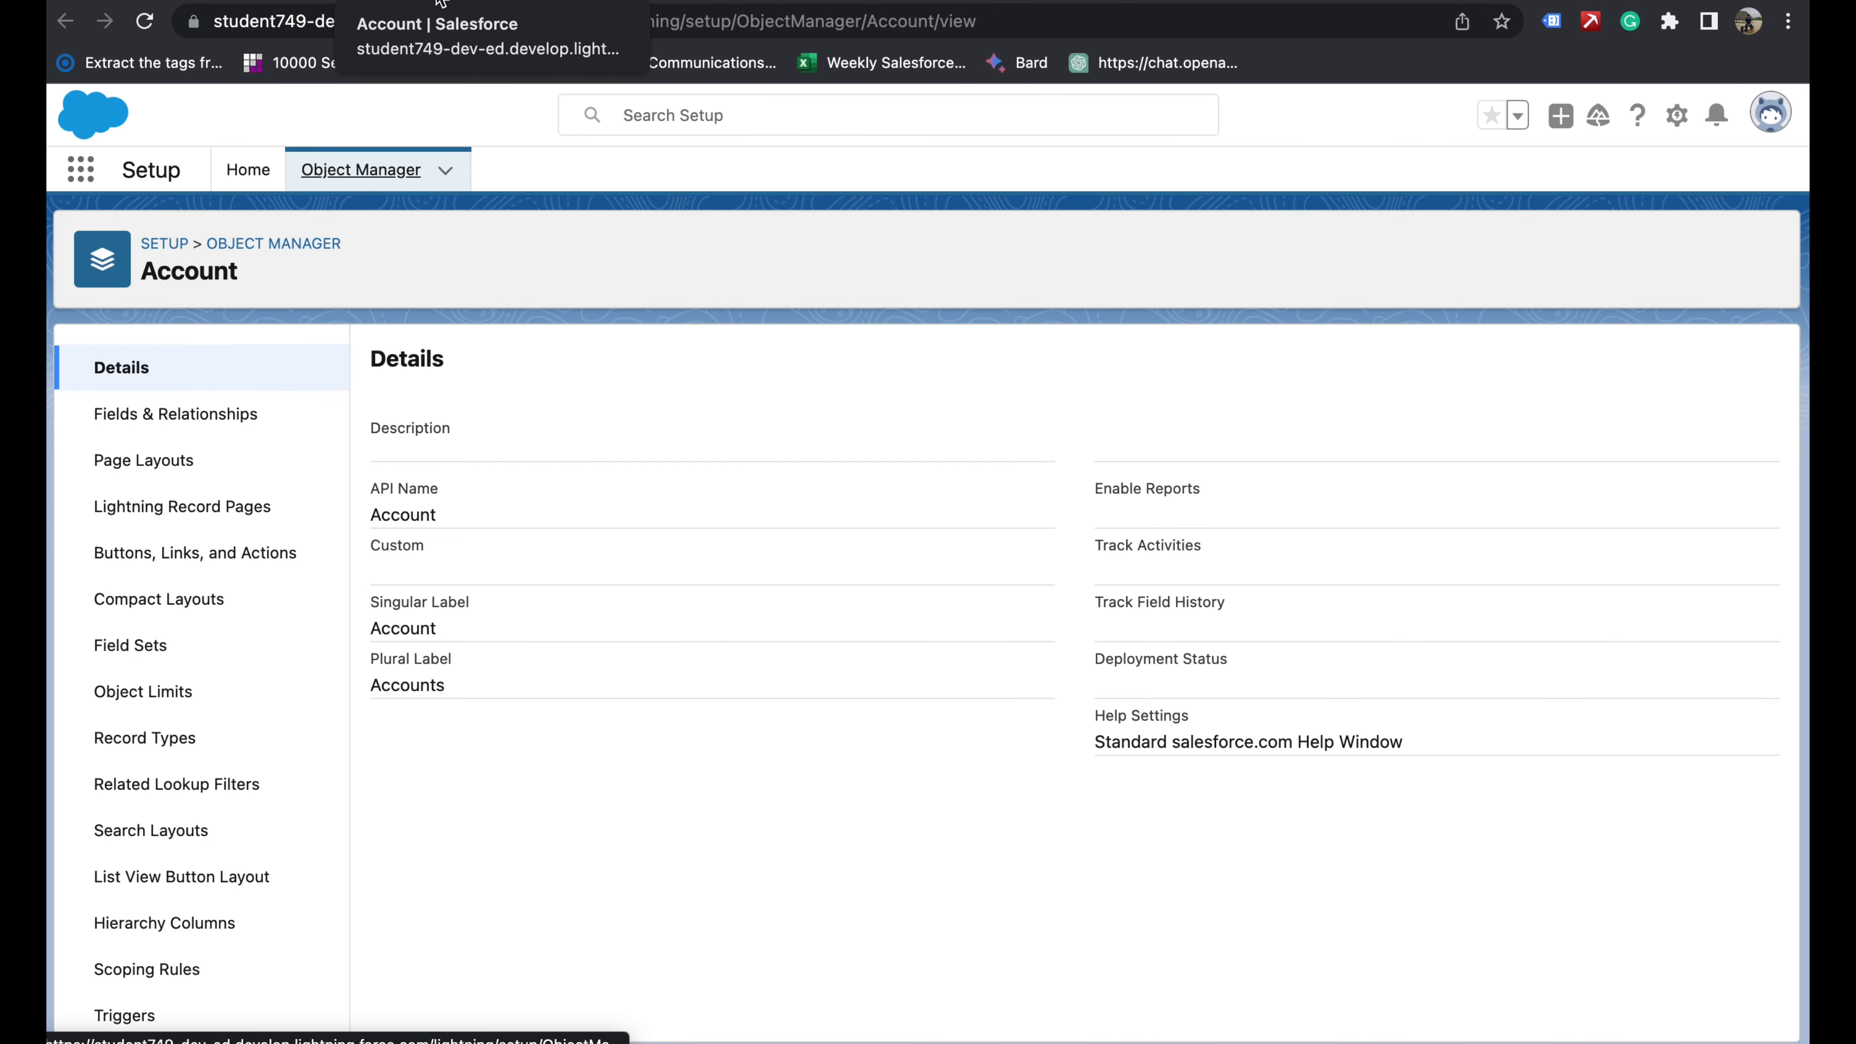
click(146, 414)
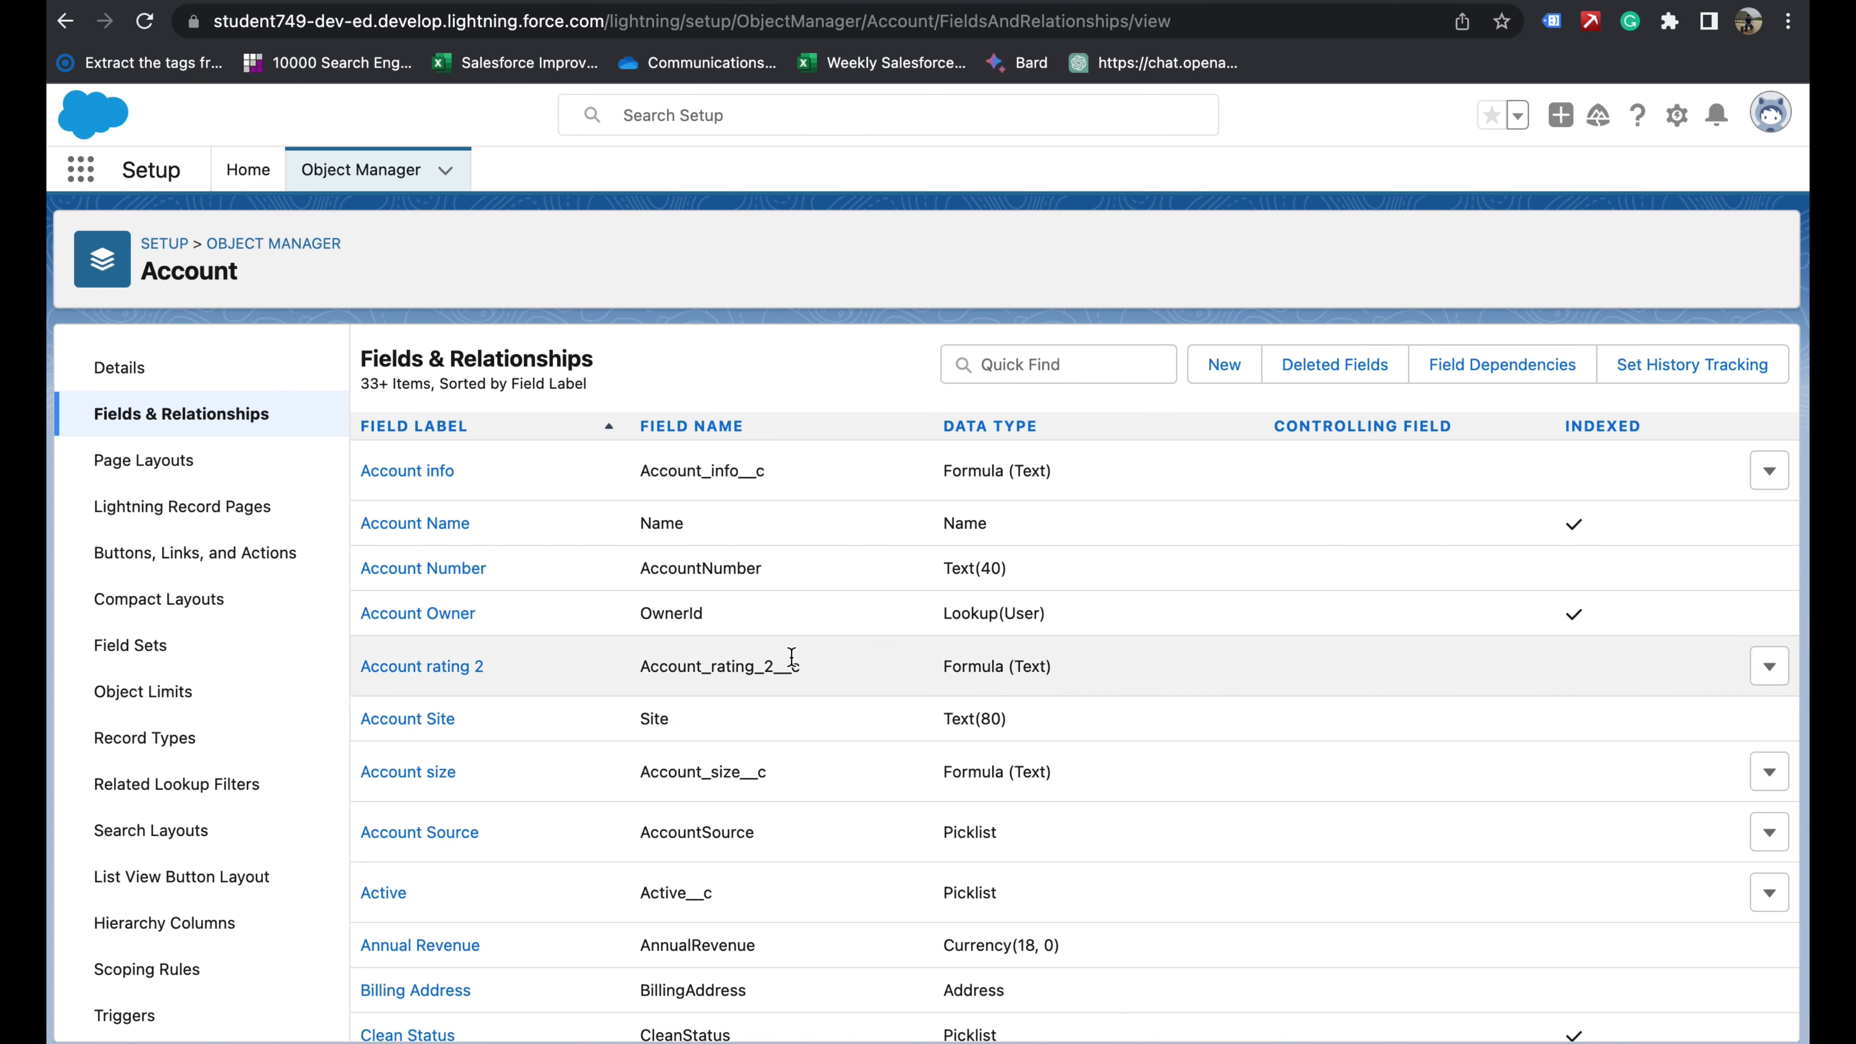
- Open the Account rating 2 field for editing, review its formula, and return to the field list
click(1769, 666)
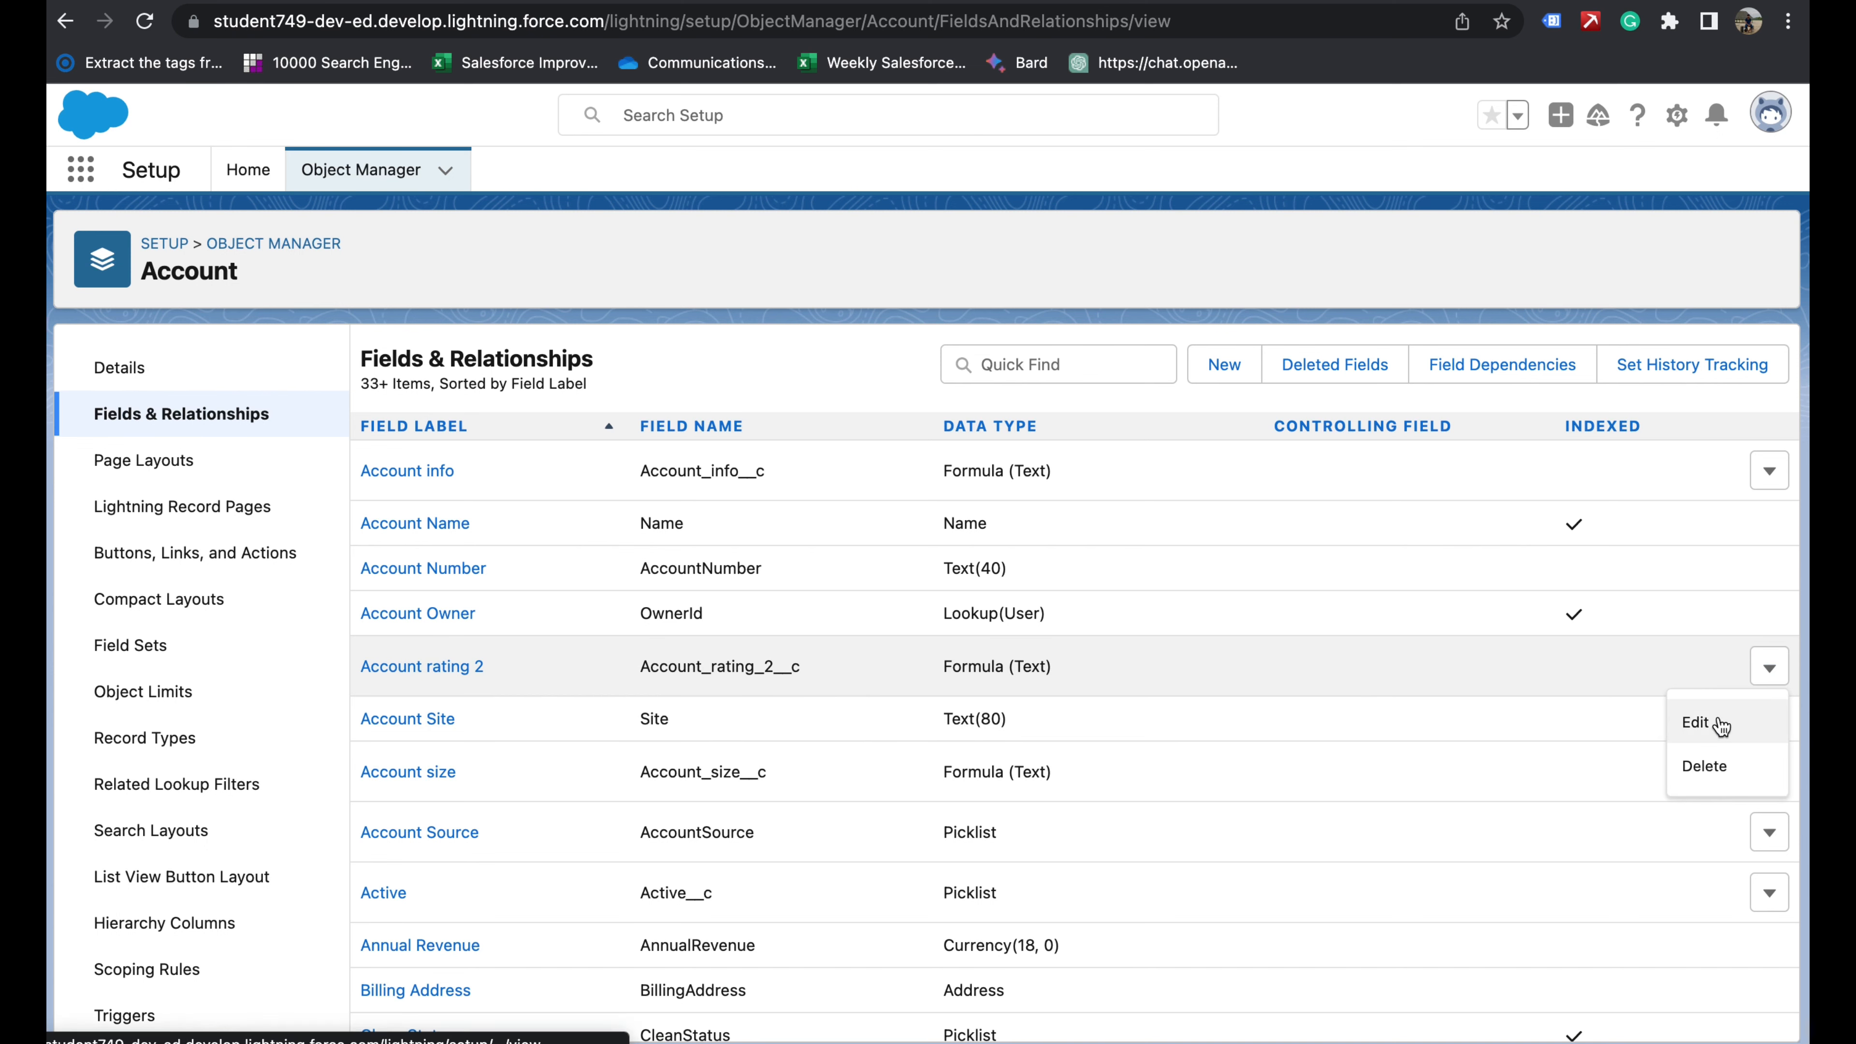
click(1719, 725)
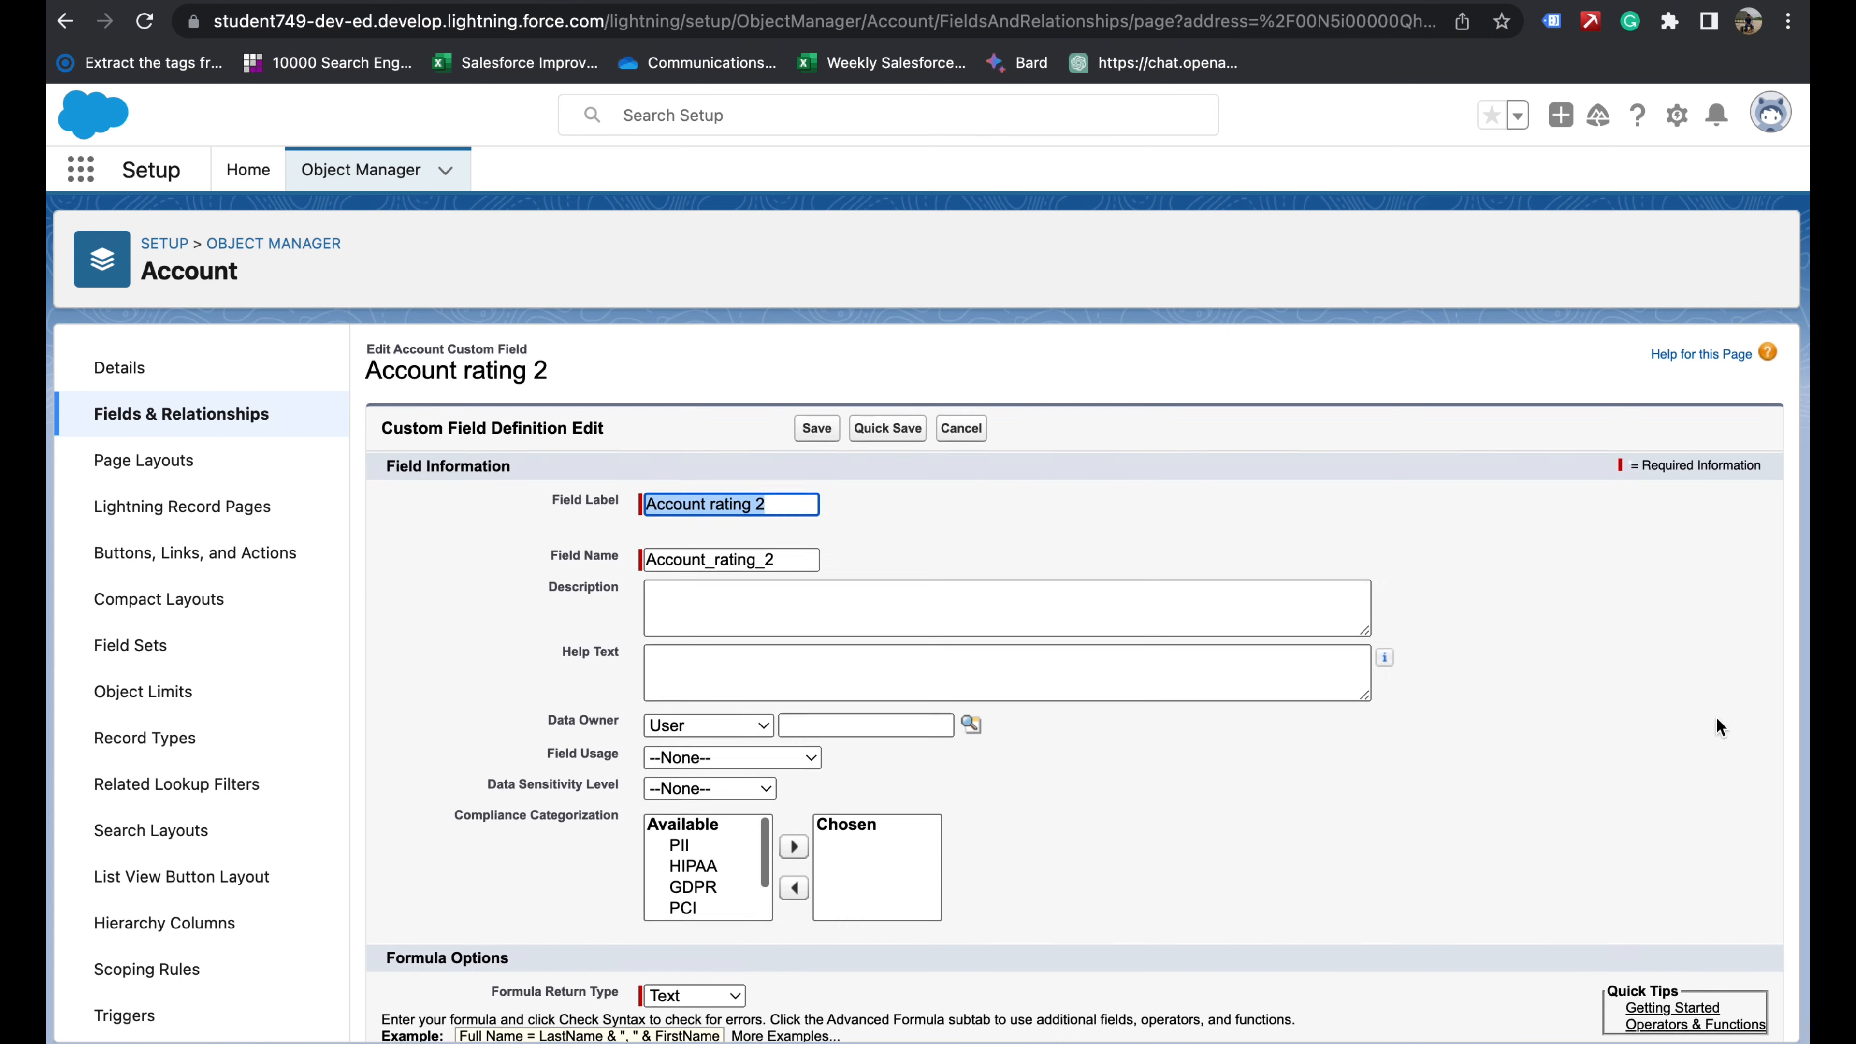
scroll(1716, 717, down, 3)
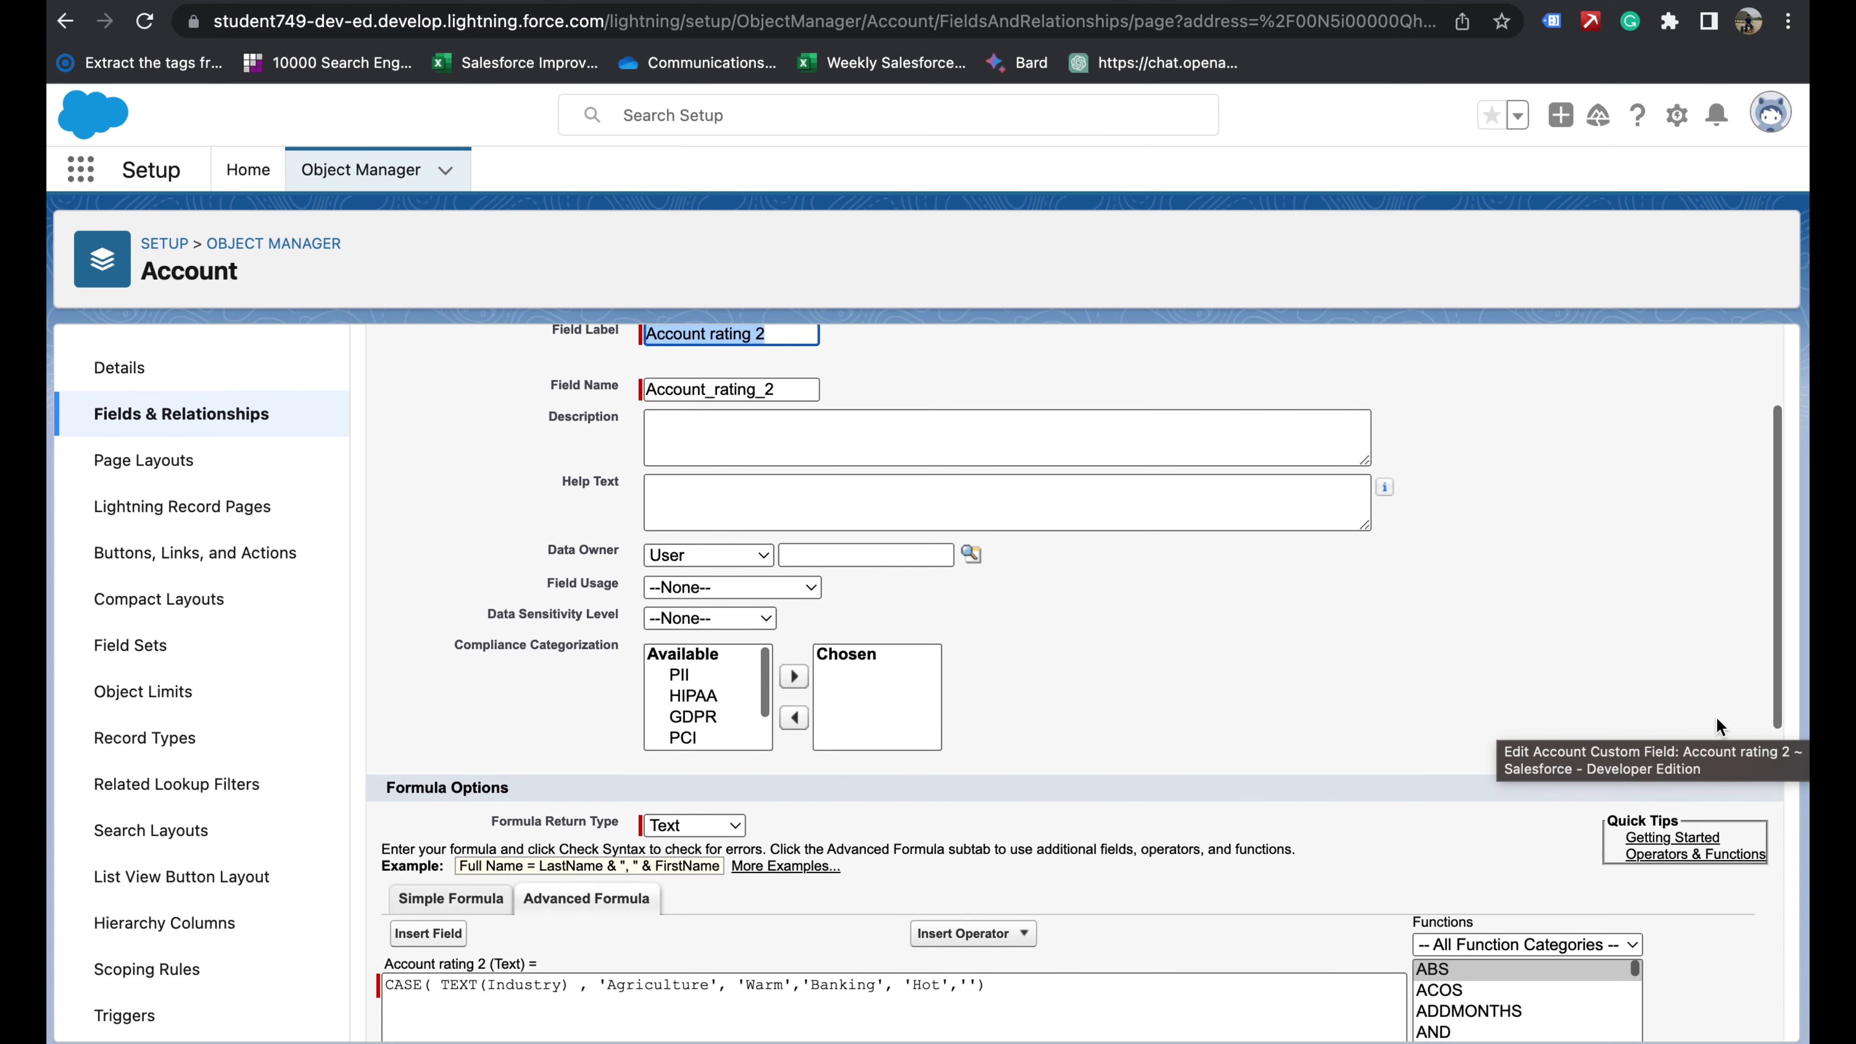
scroll(1716, 726, up, 2)
scroll(1716, 716, left, 5)
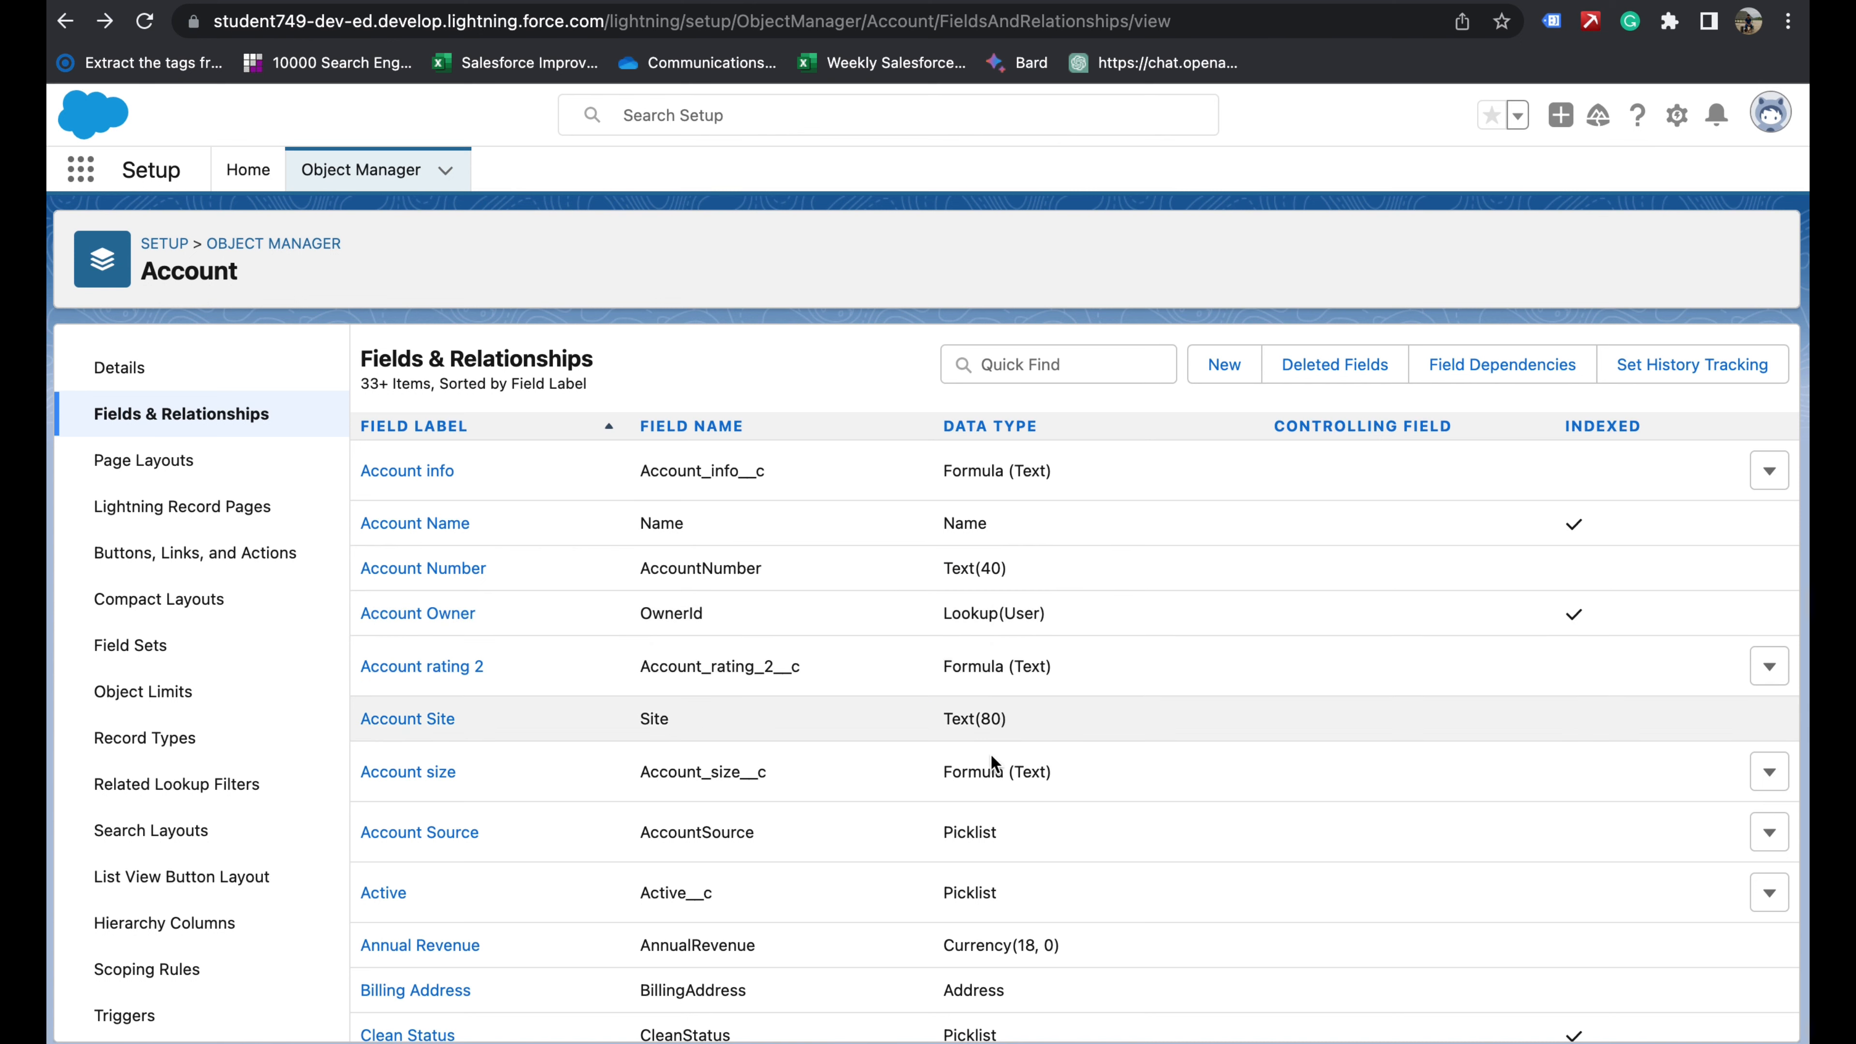
- Filter the Account fields by "ty", clear the filter, and look through the full field list
click(1014, 371)
text(ty)
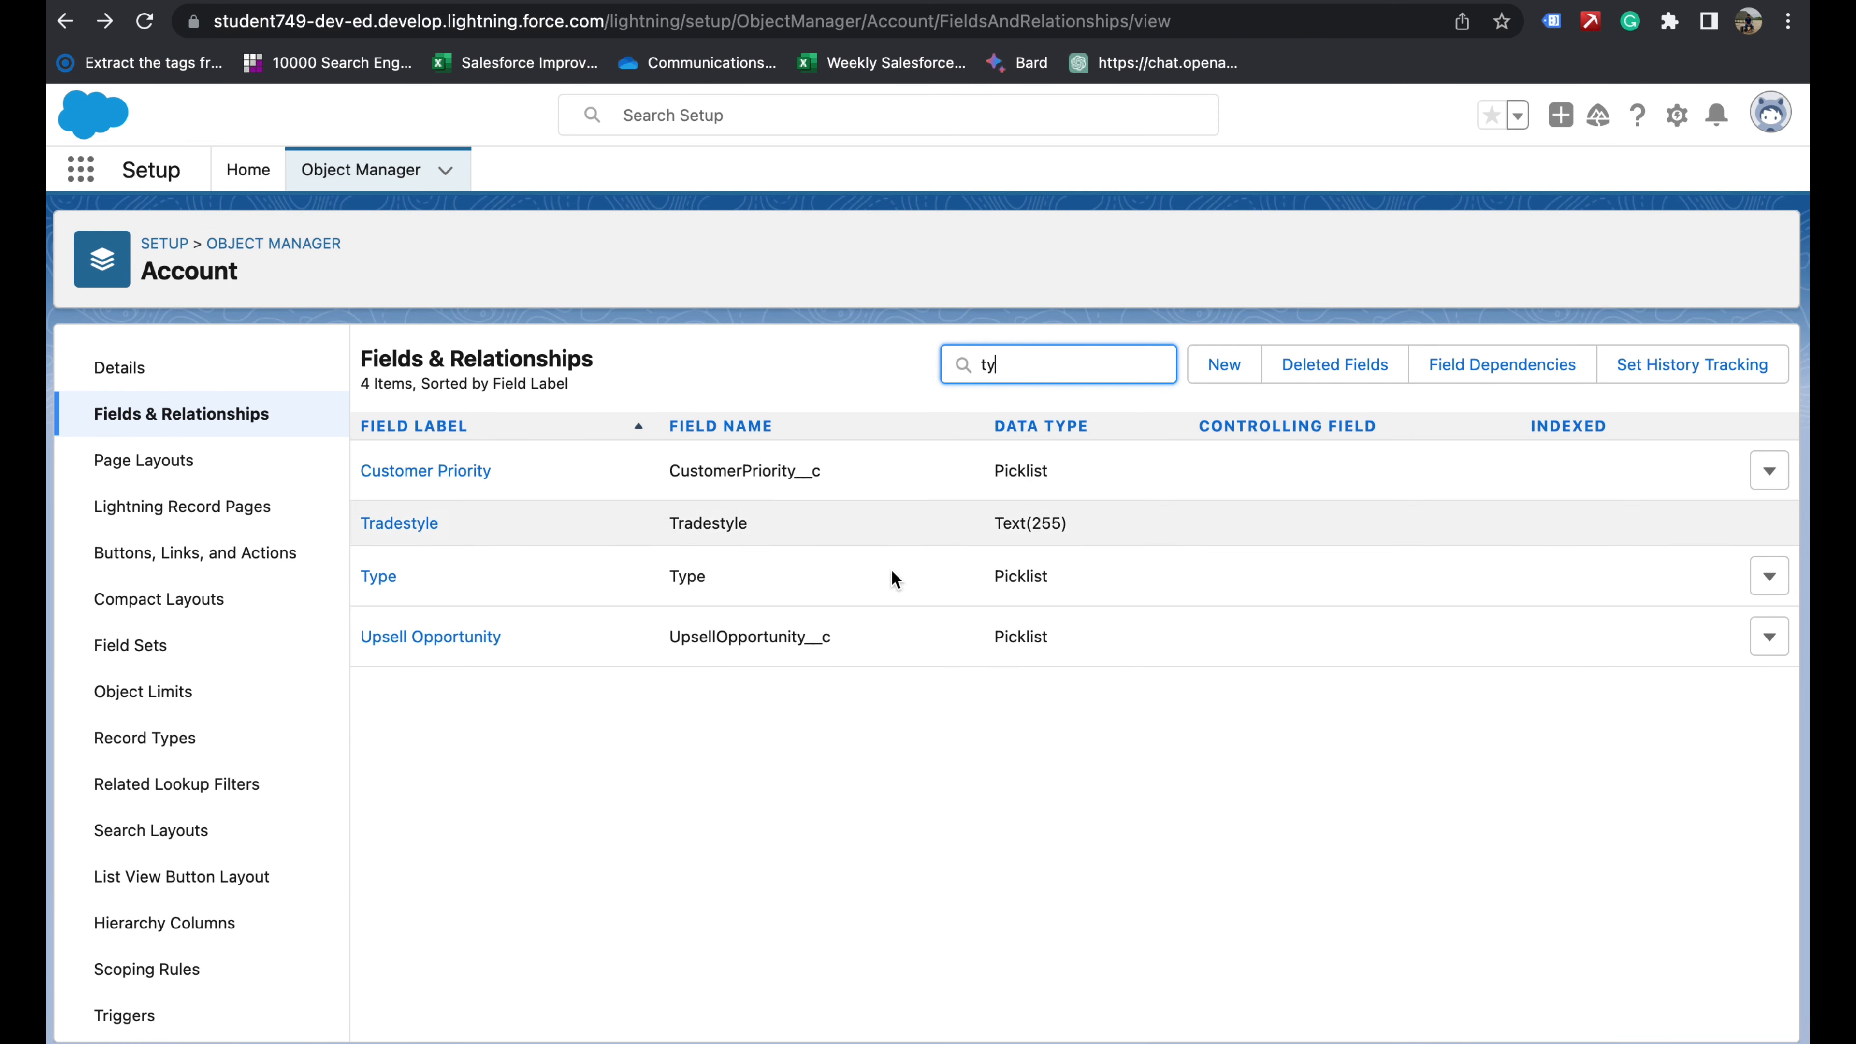
key(BackSpace)
key(BackSpace)
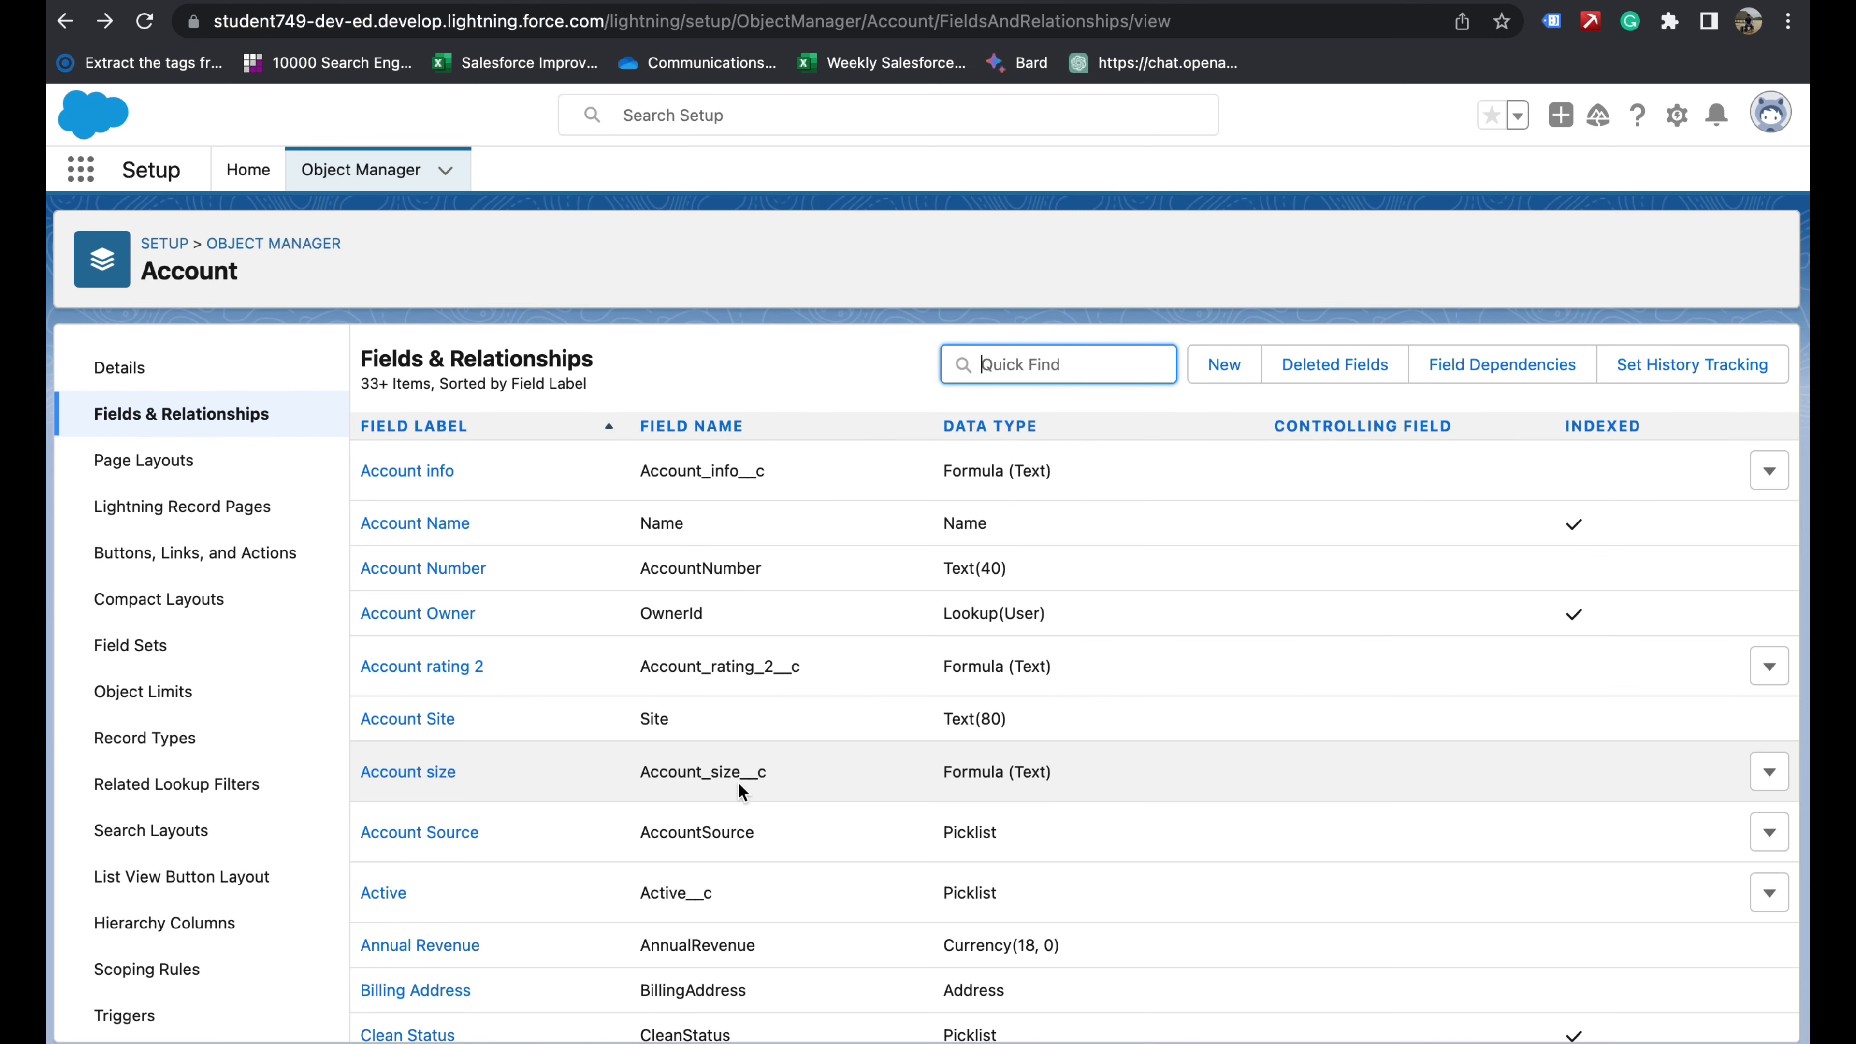
scroll(738, 782, down, 10)
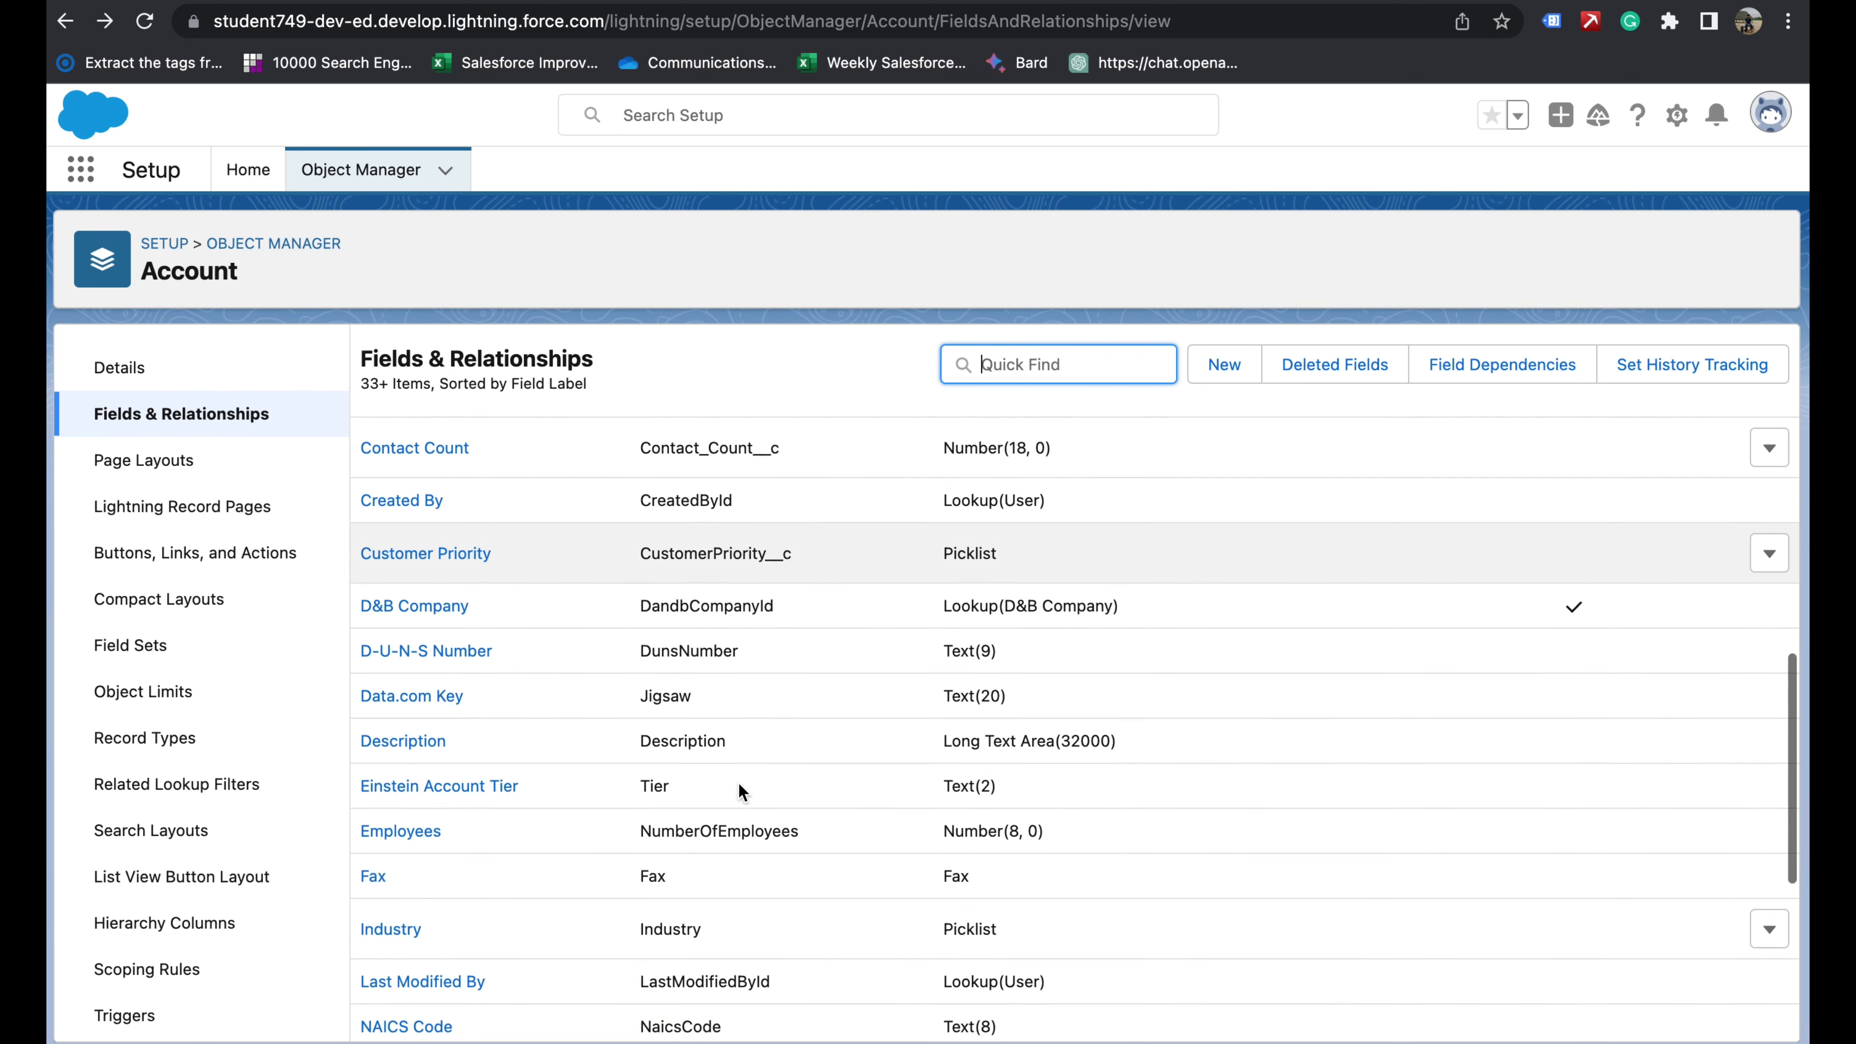
scroll(739, 782, down, 8)
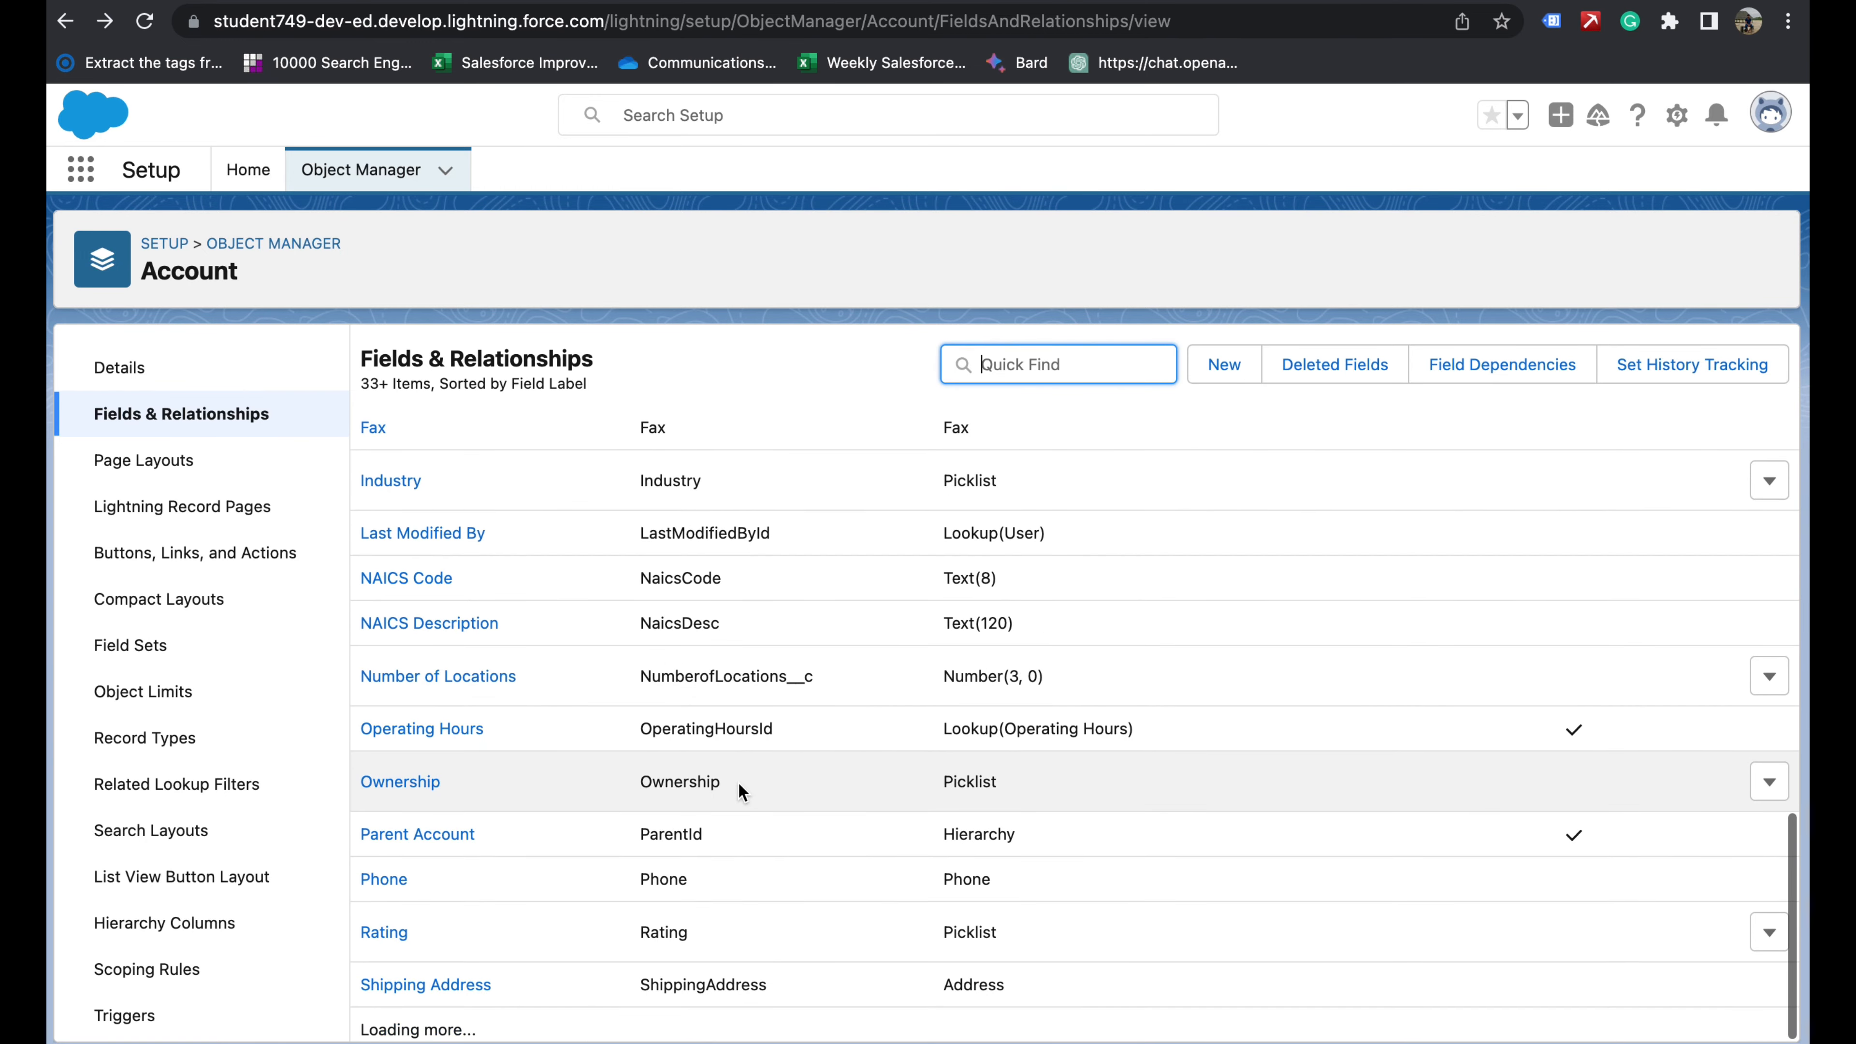
scroll(738, 782, down, 3)
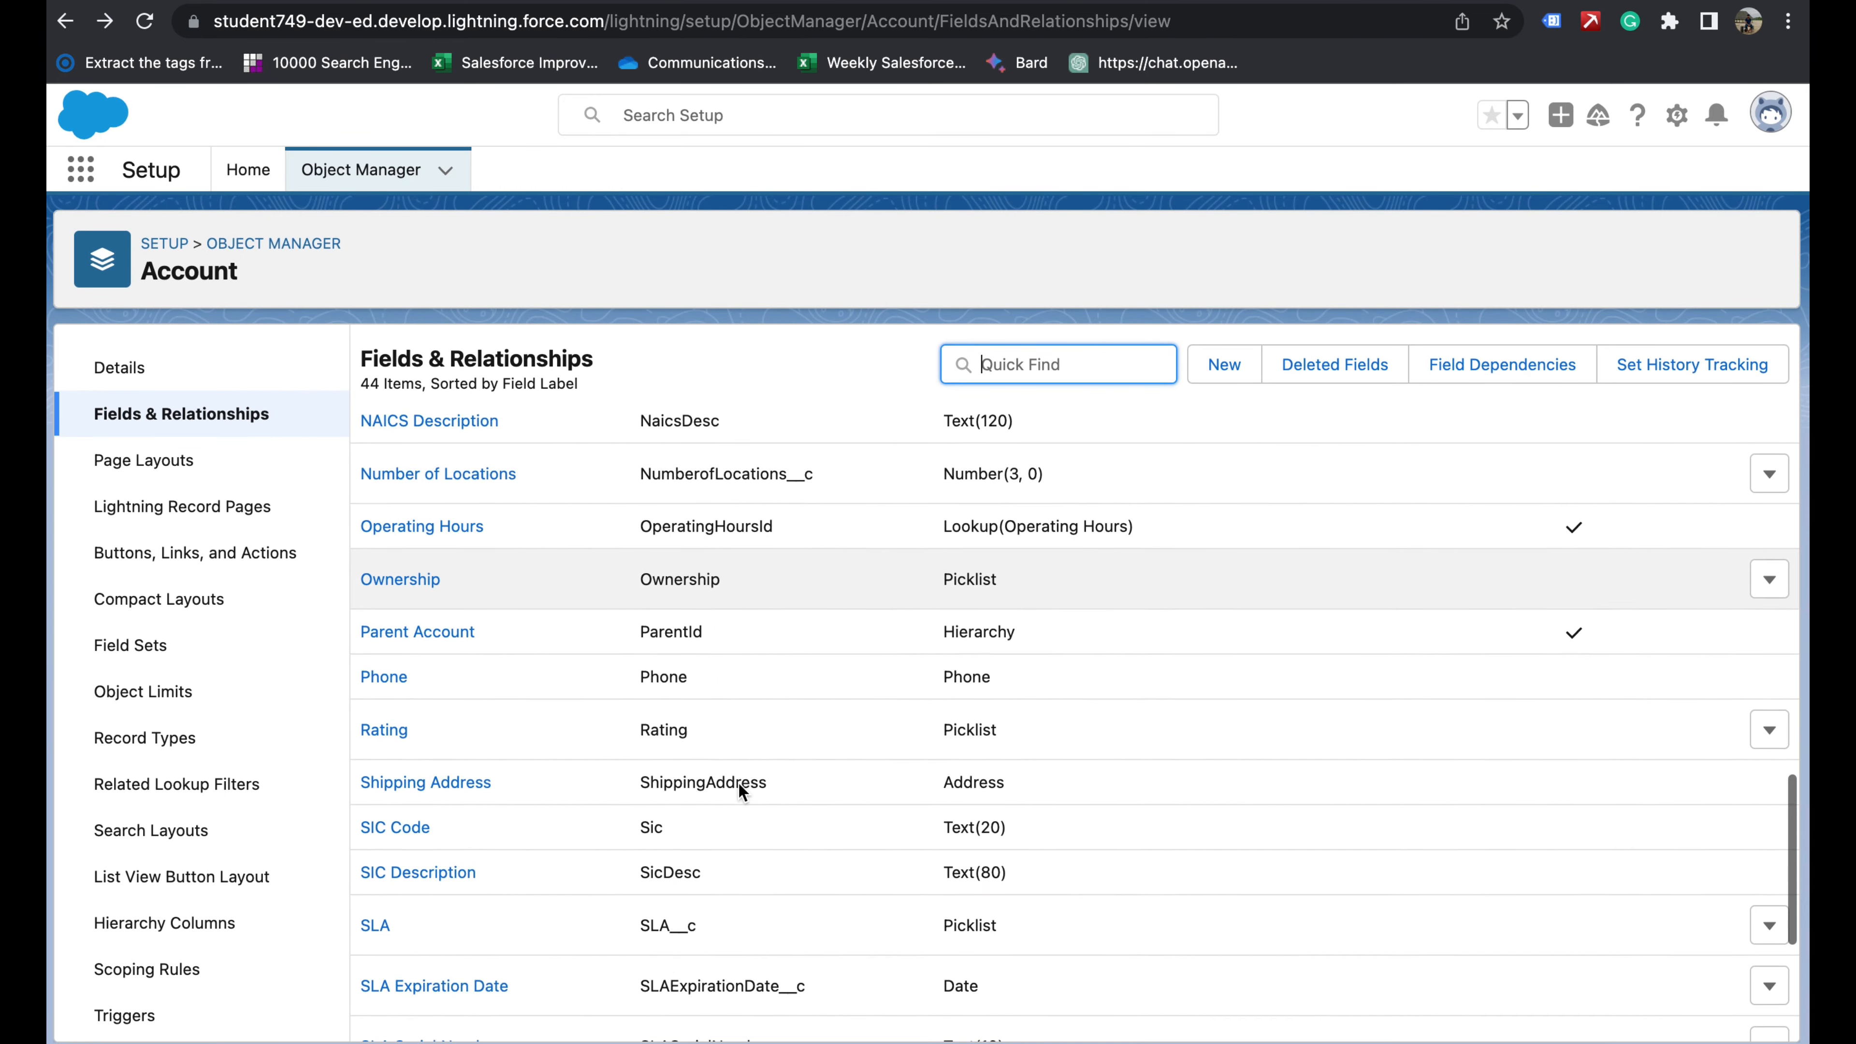
scroll(738, 782, down, 5)
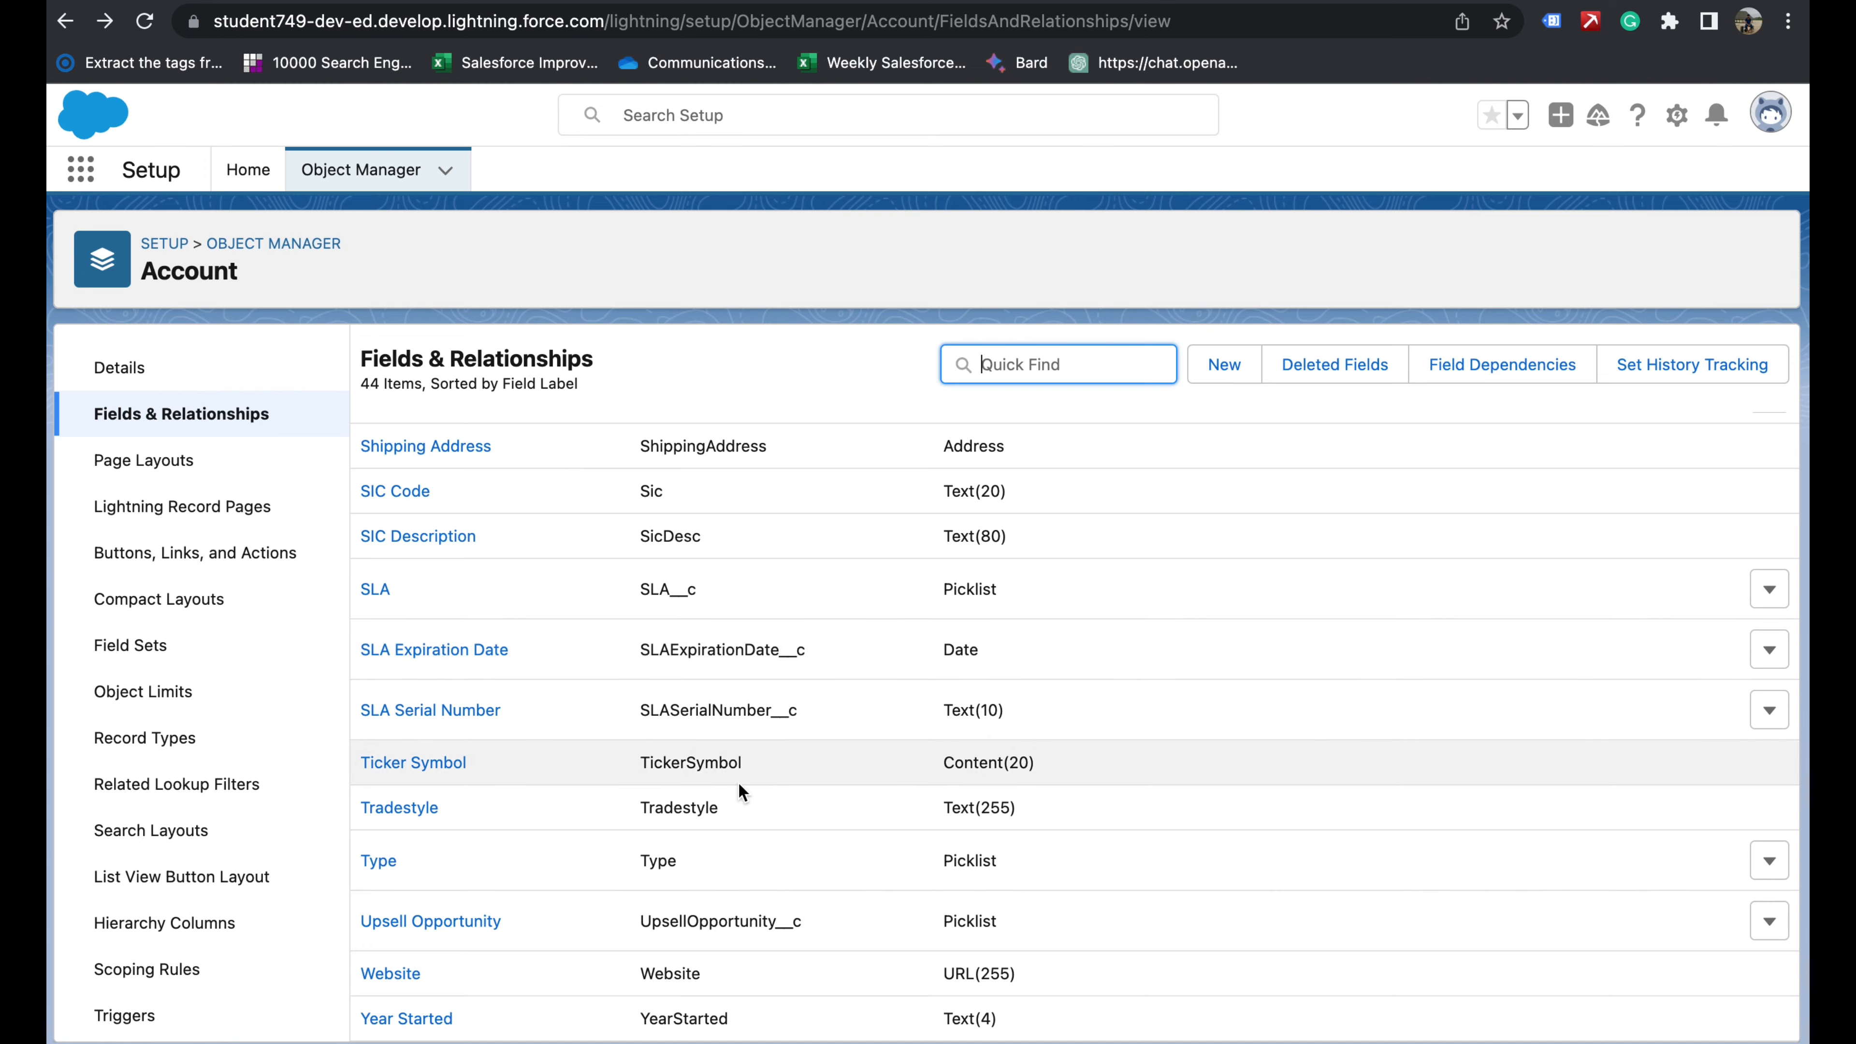
- Open the Account size formula field for editing and go to its formula
scroll(738, 782, up, 20)
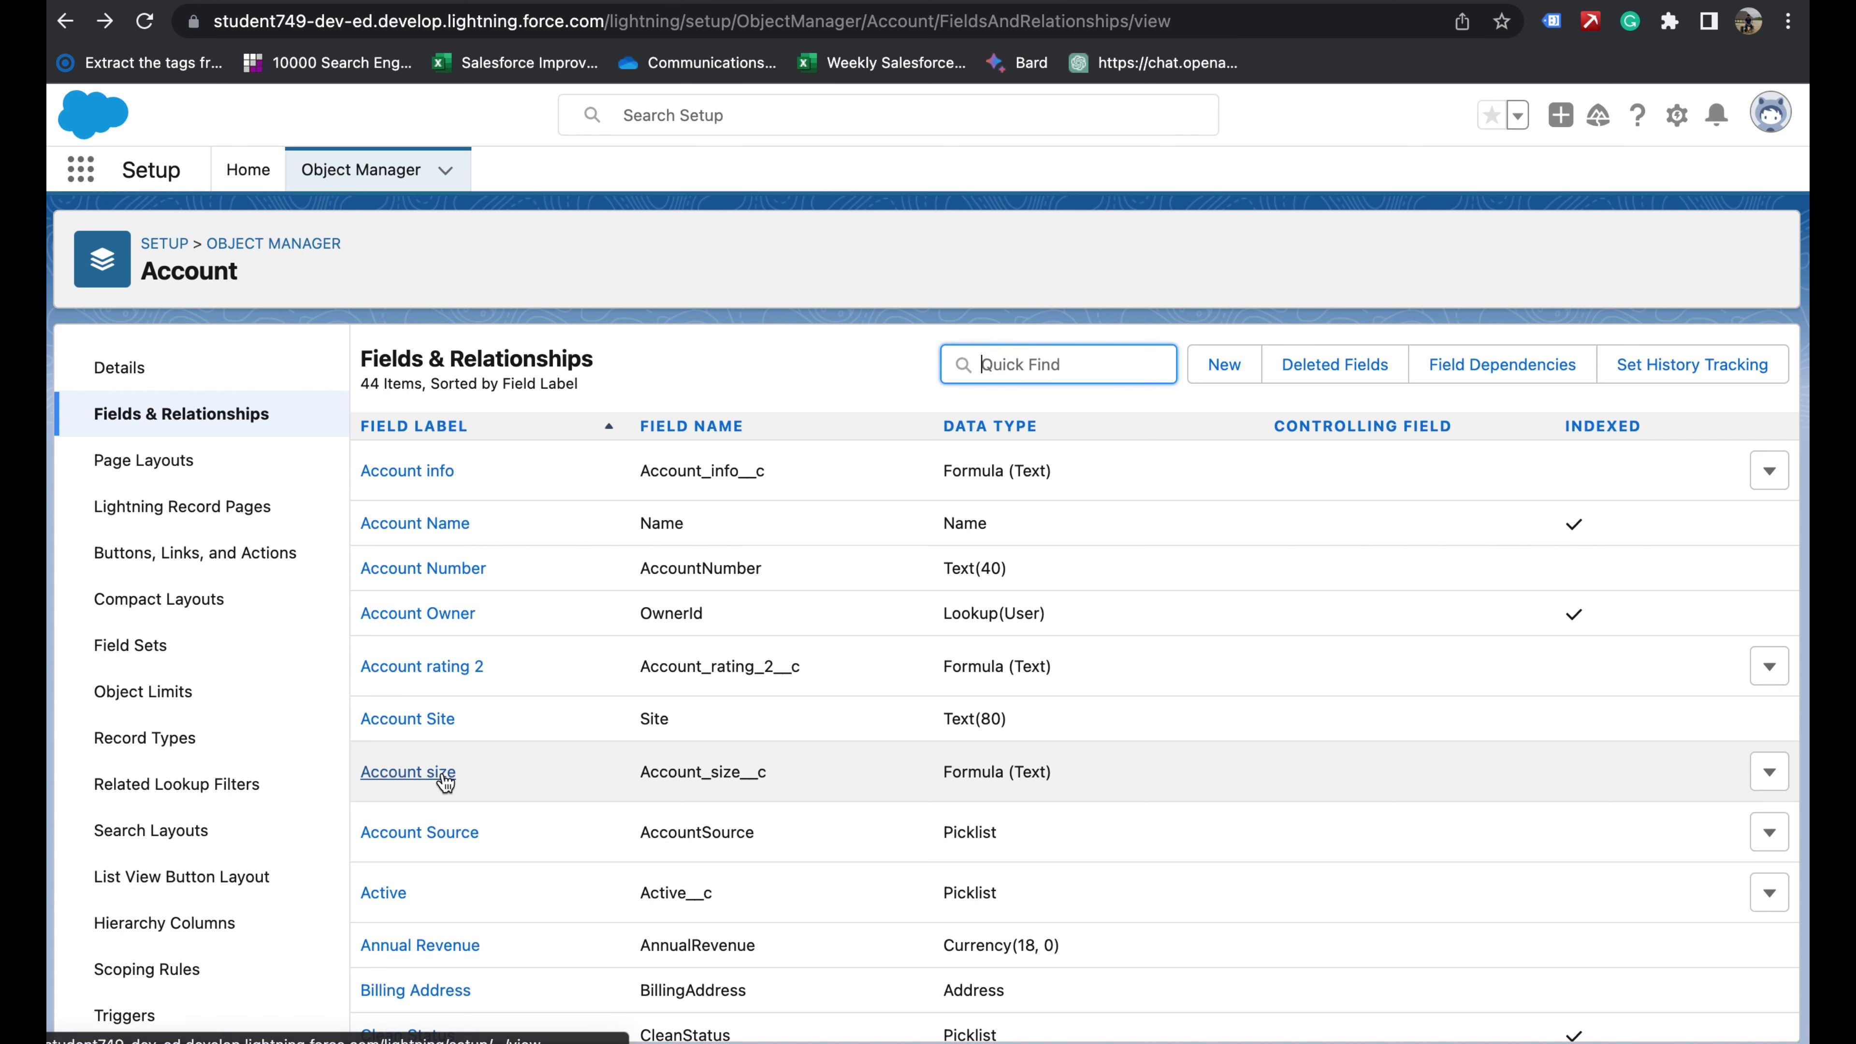
click(415, 779)
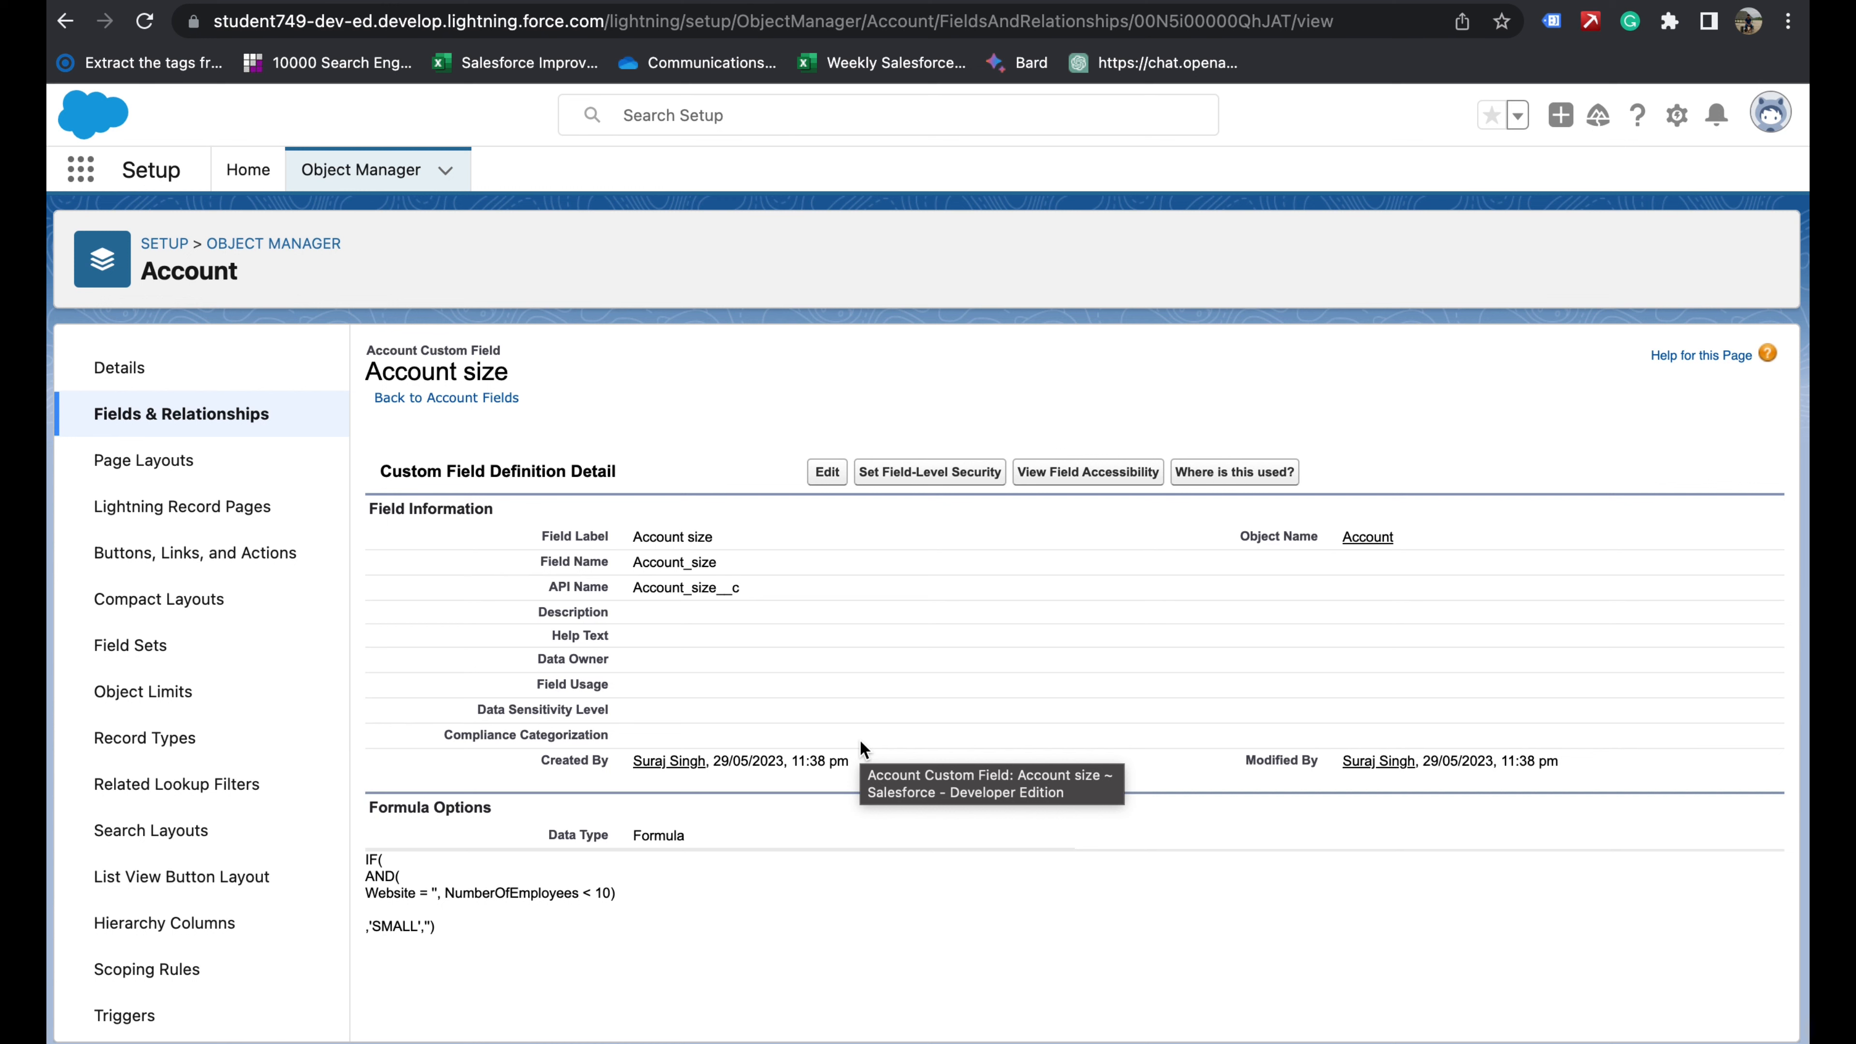
click(833, 477)
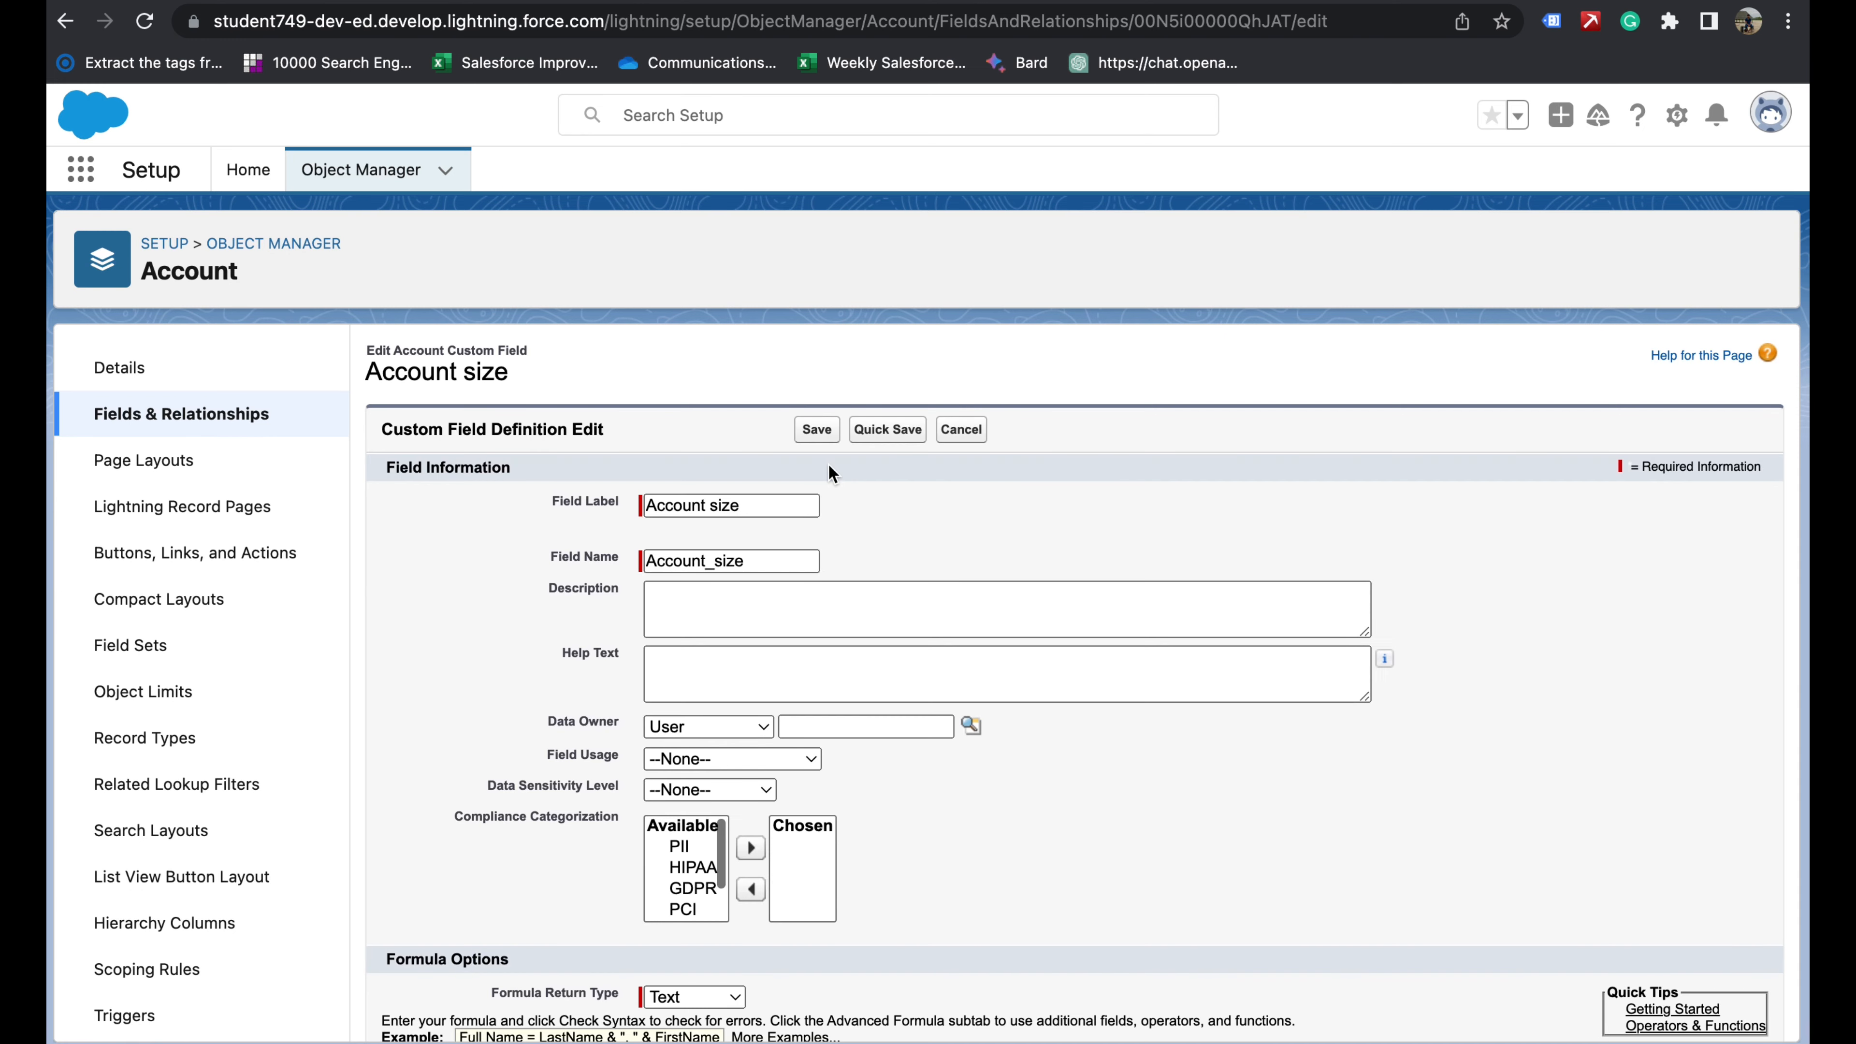
scroll(1028, 757, down, 2)
scroll(735, 658, down, 5)
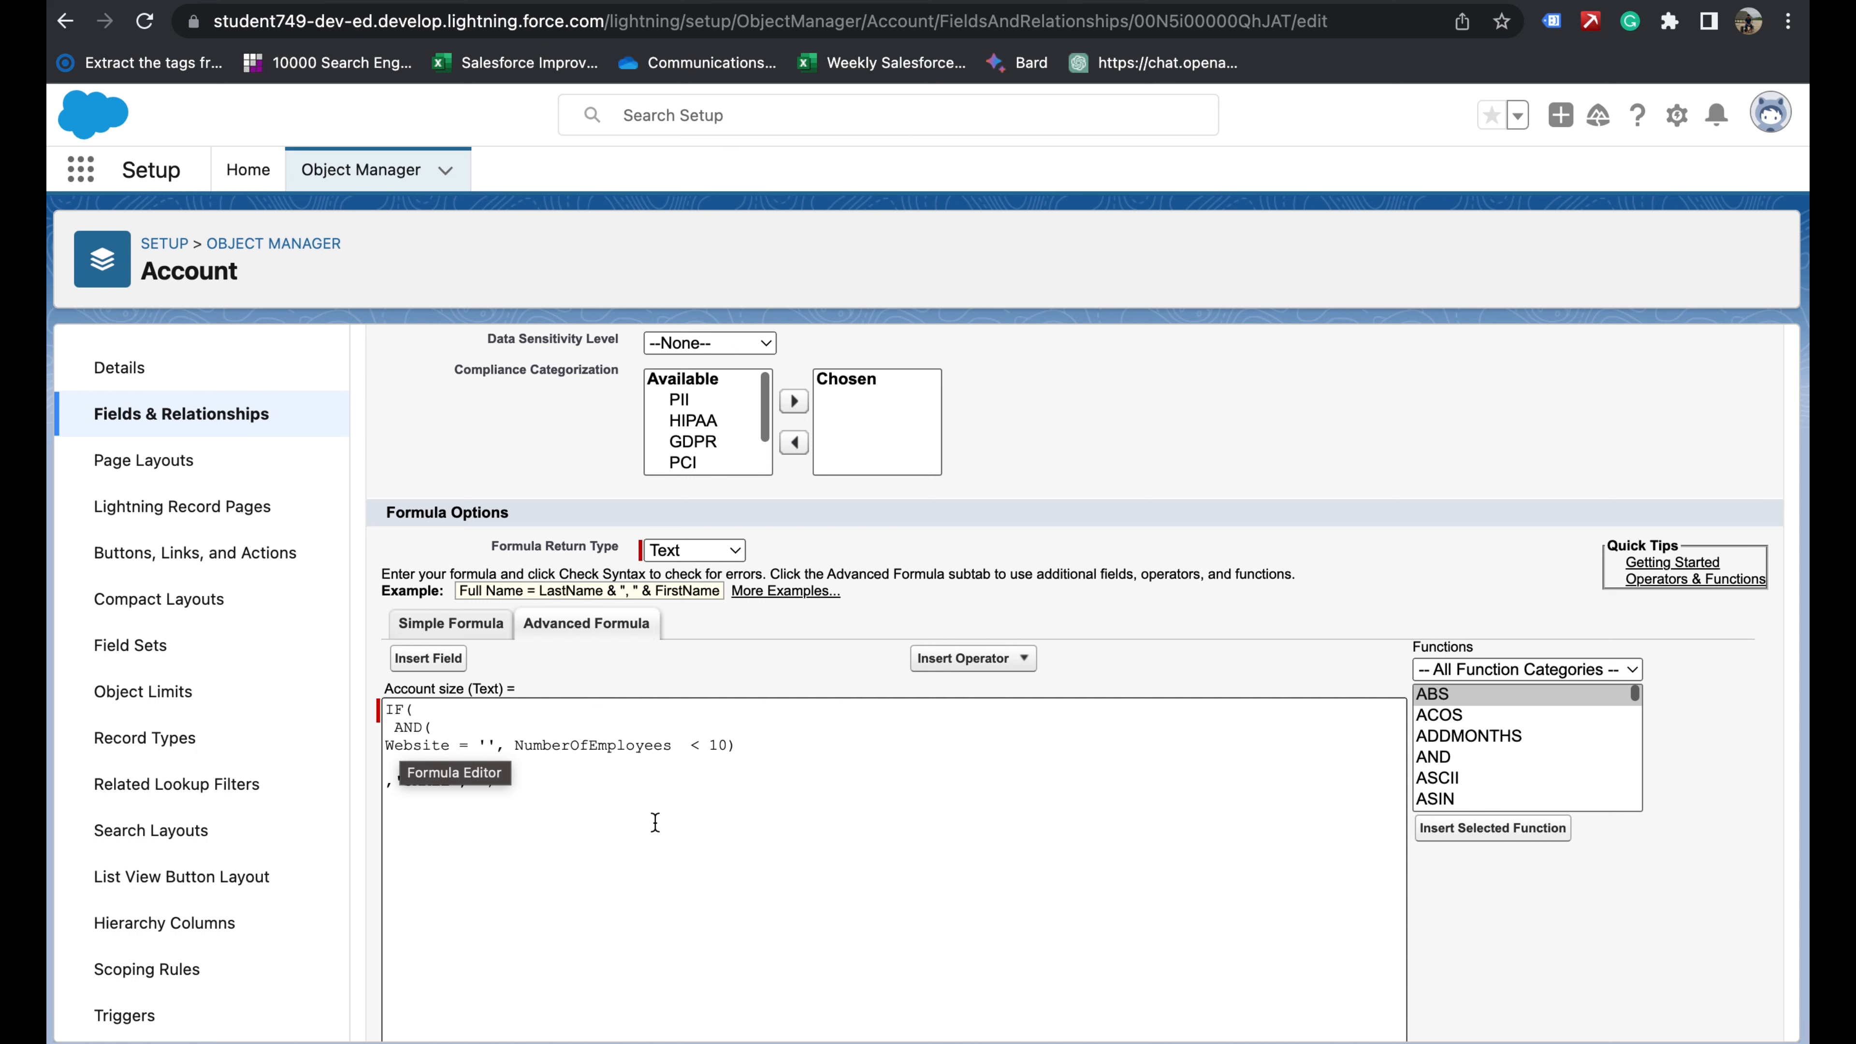
click(564, 804)
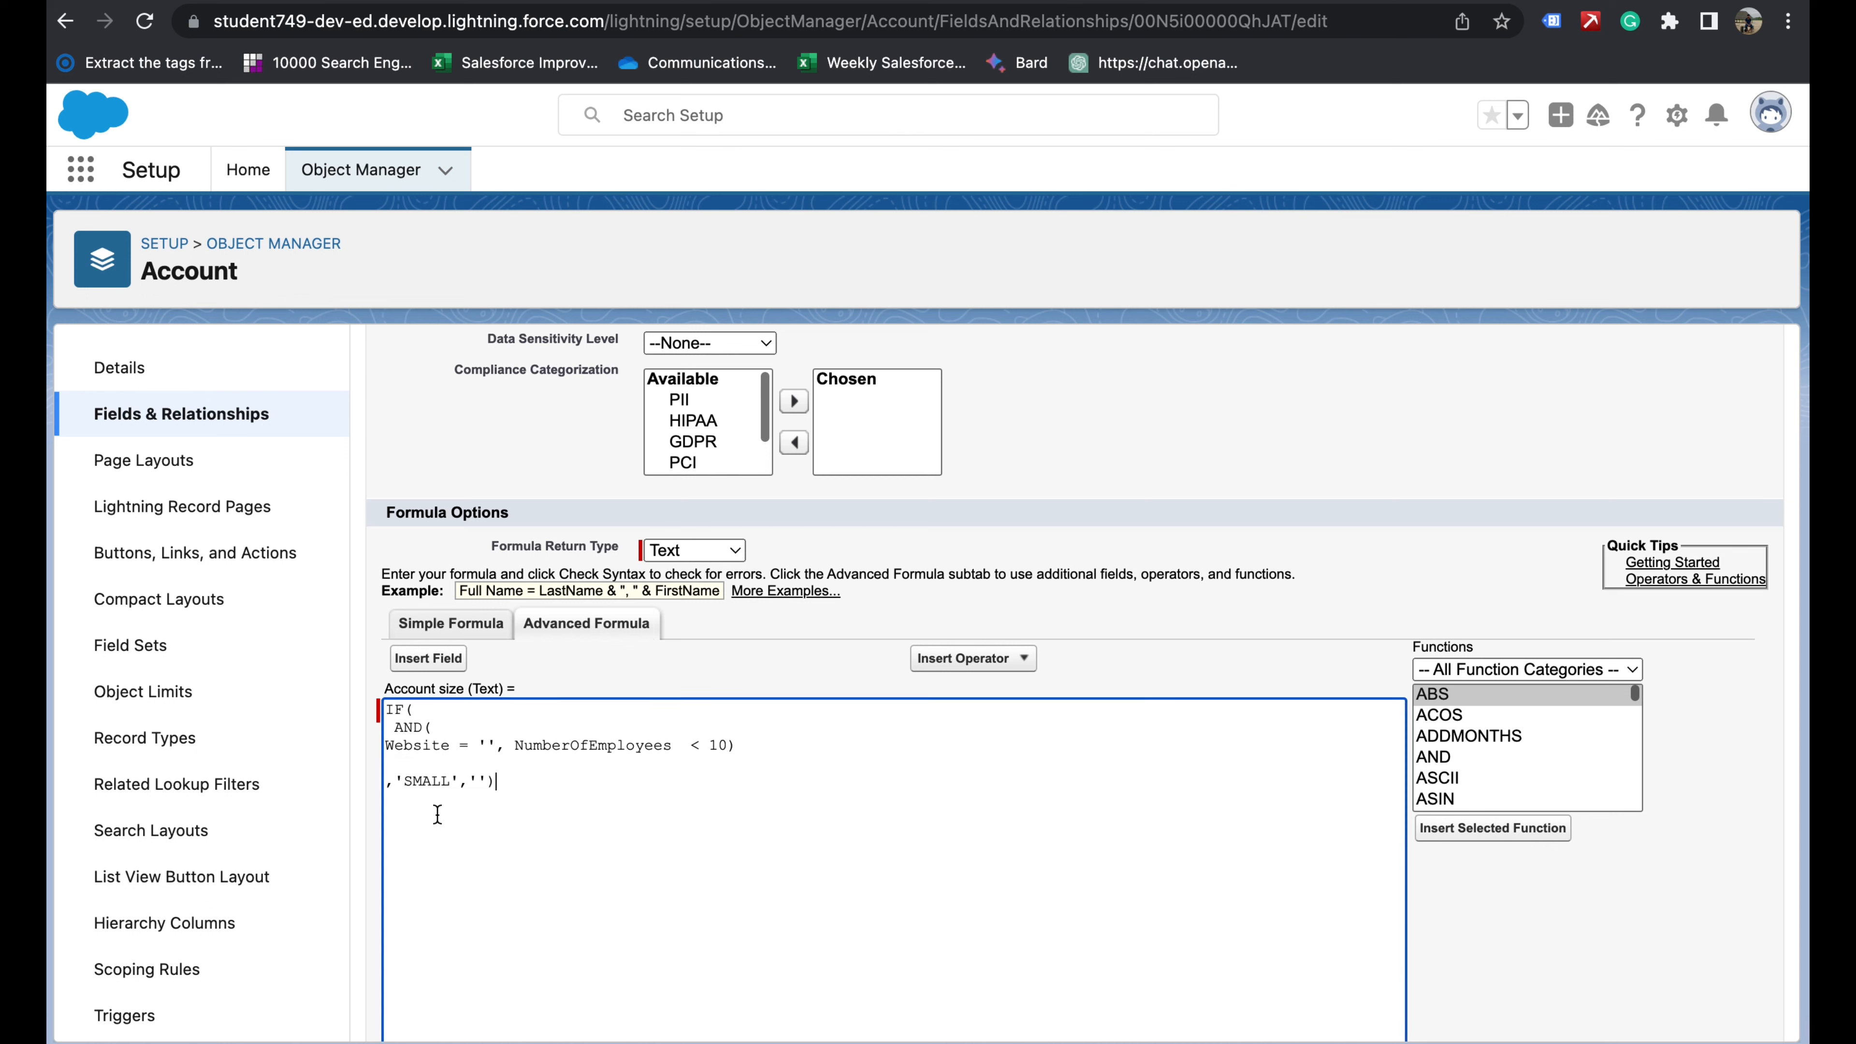
scroll(628, 474, up, 5)
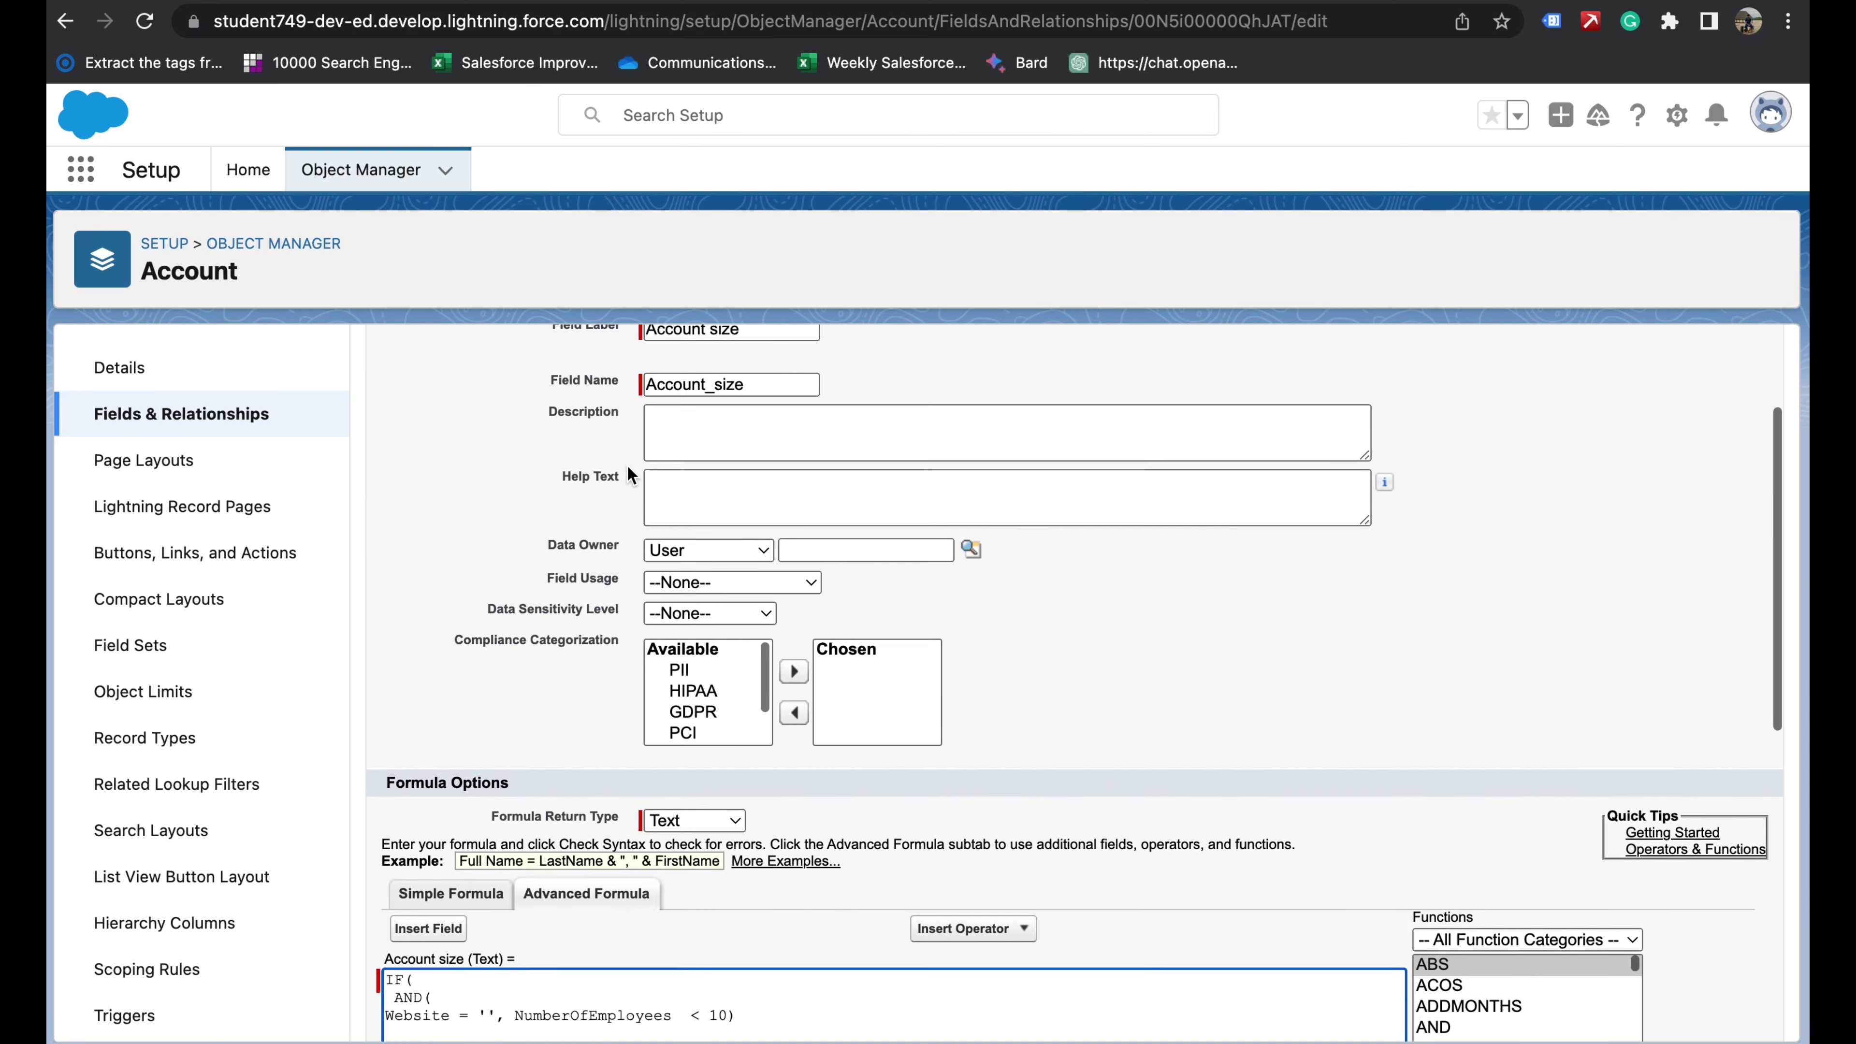
scroll(604, 555, down, 6)
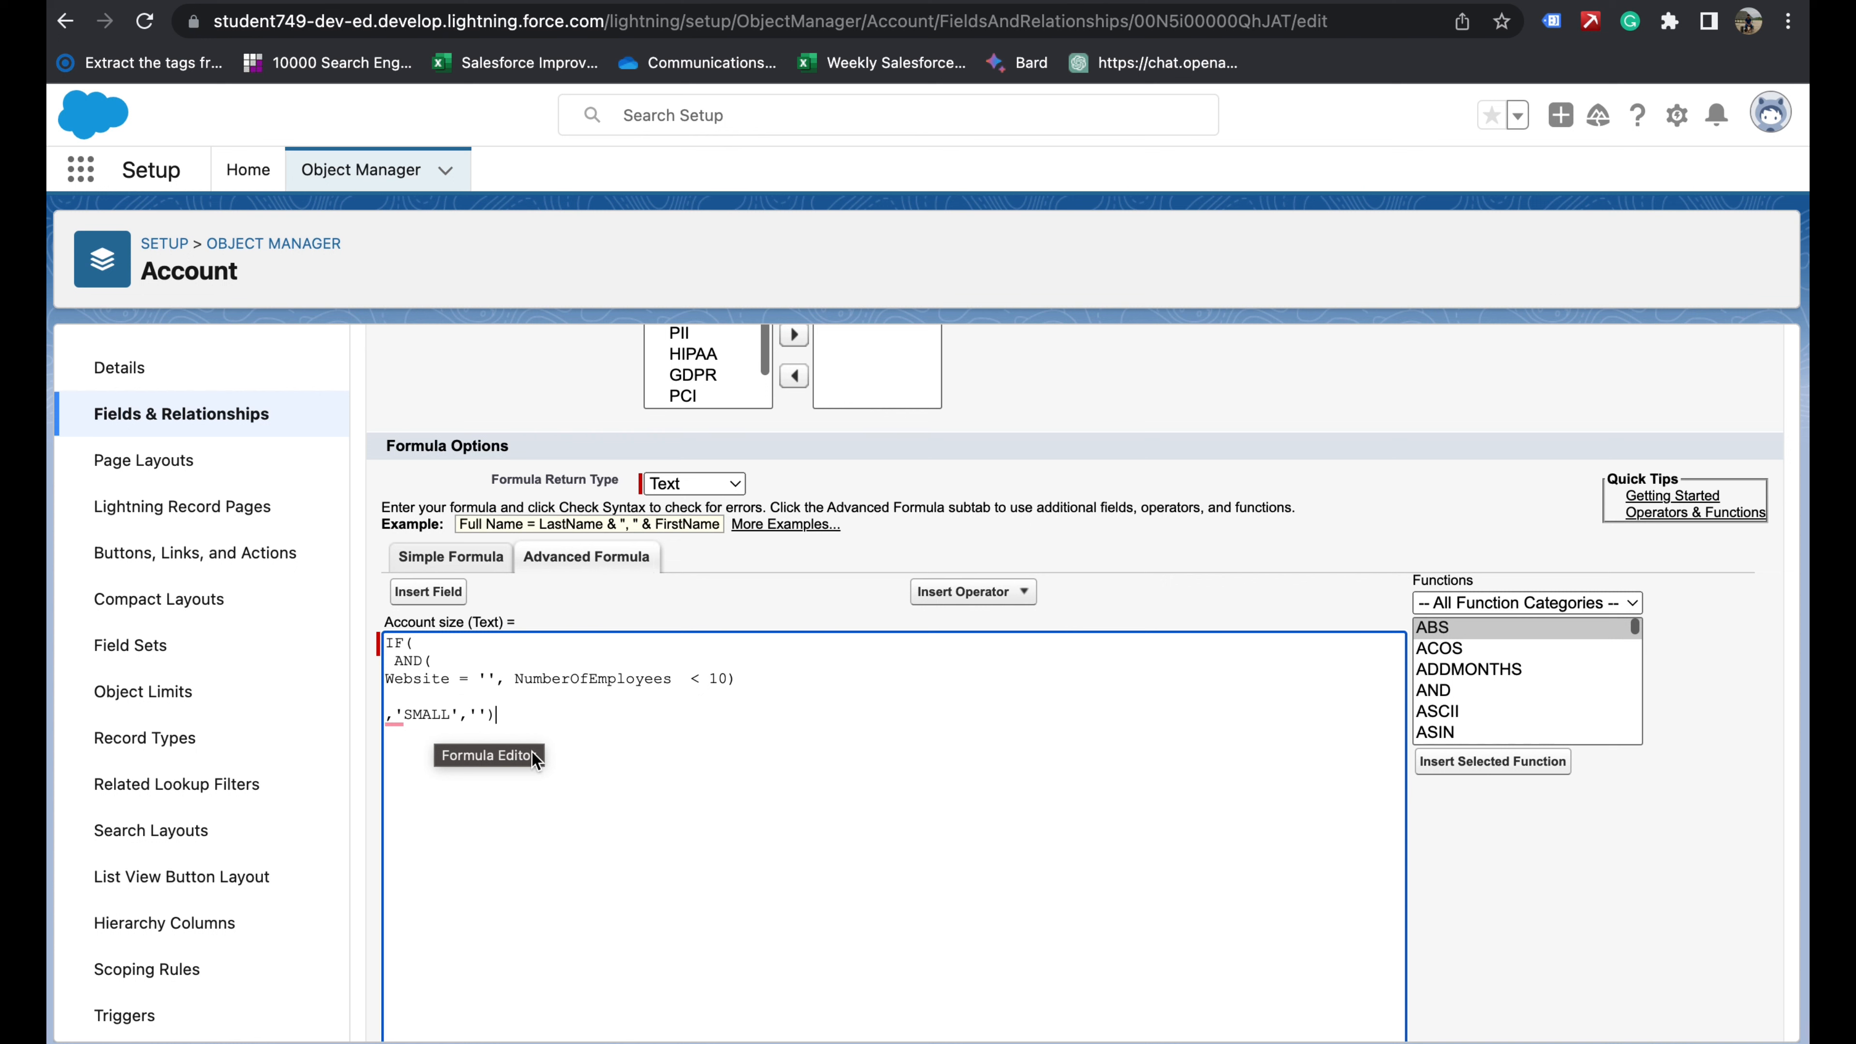
- Insert the logical function ISBLANK two lines below the formula, with Website as its expression
key(Return)
key(Return)
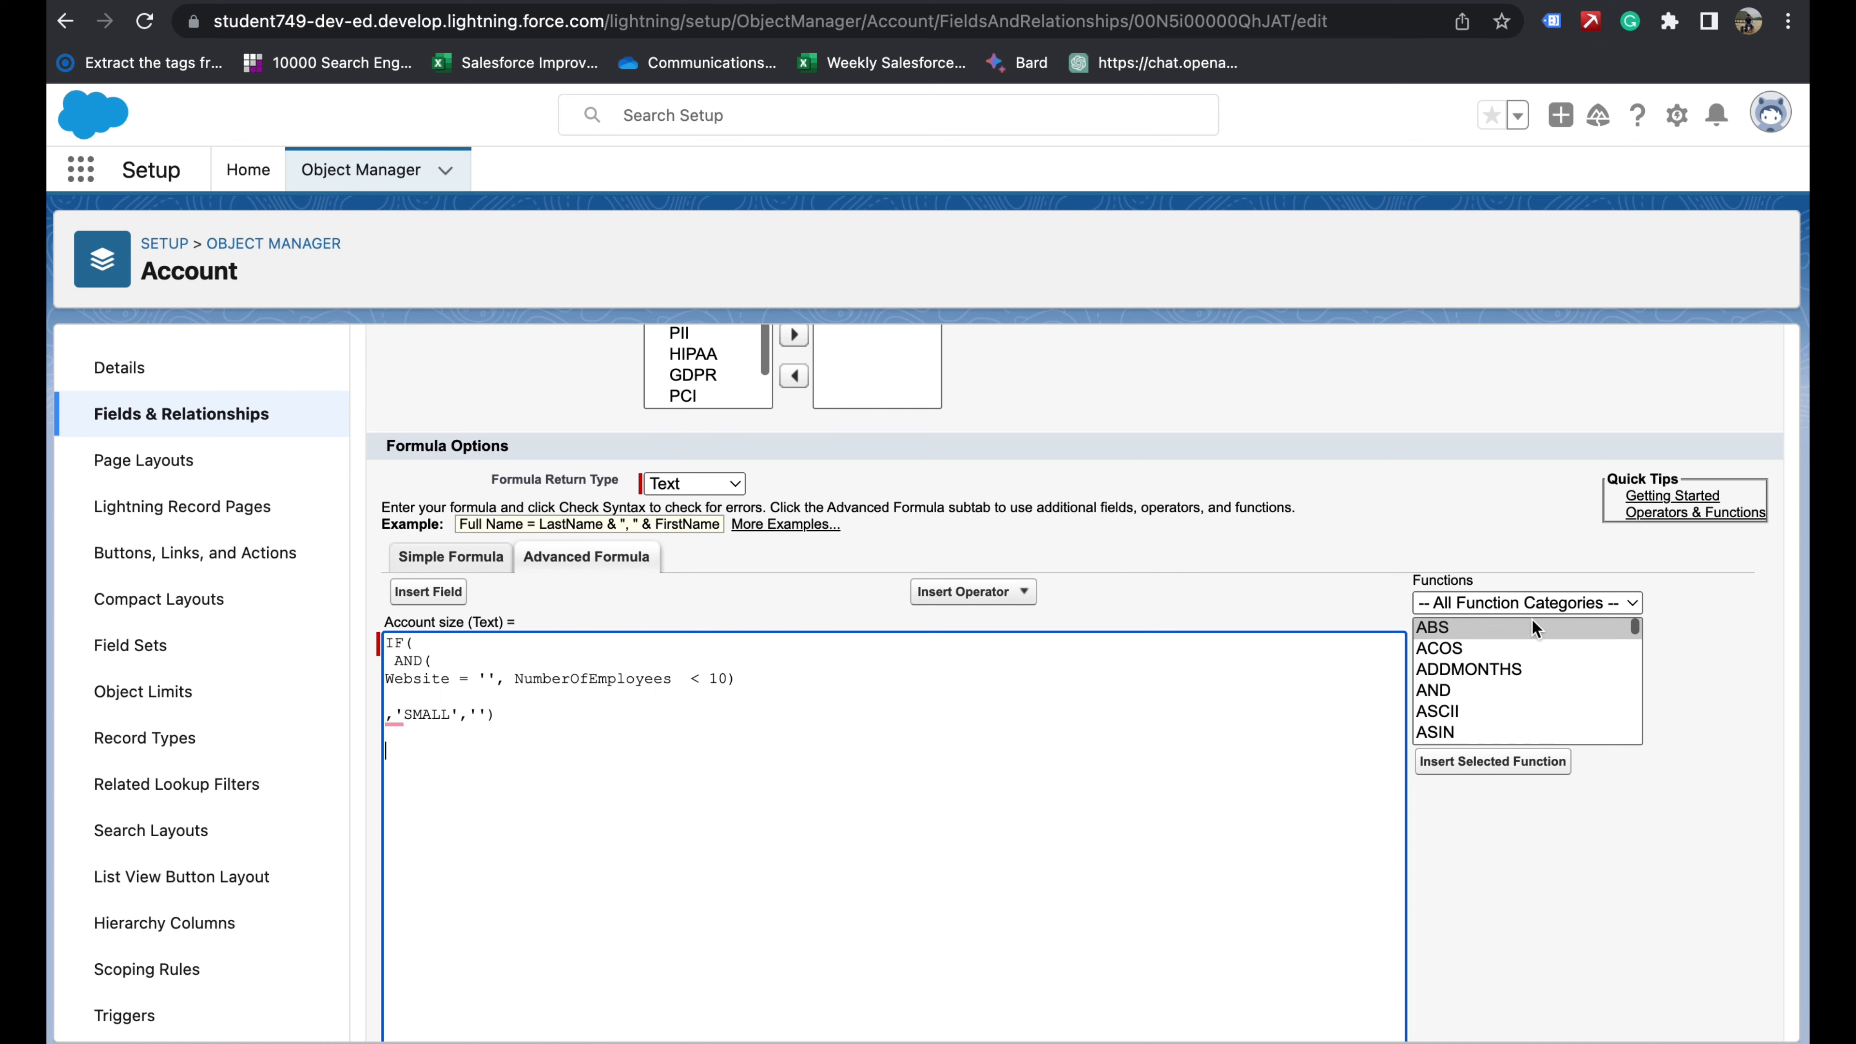
click(1549, 603)
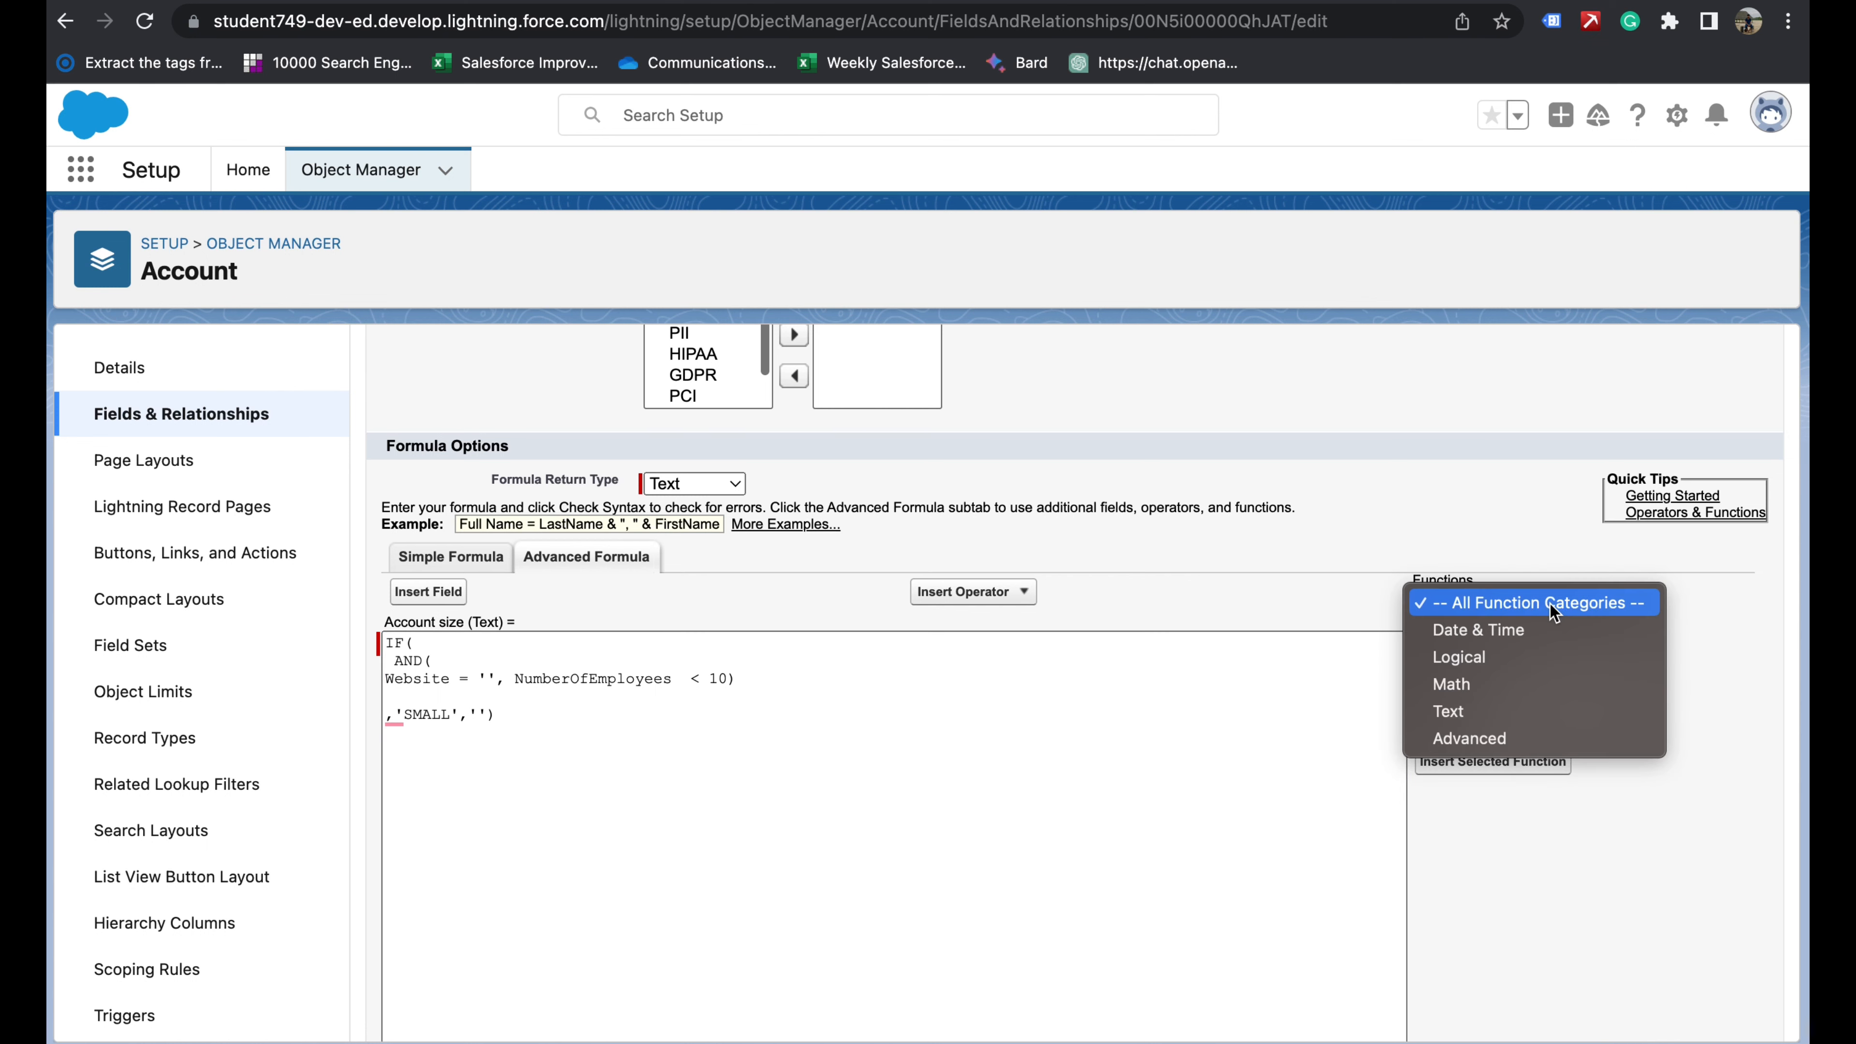
click(1491, 658)
scroll(1514, 720, down, 3)
scroll(1511, 716, up, 1)
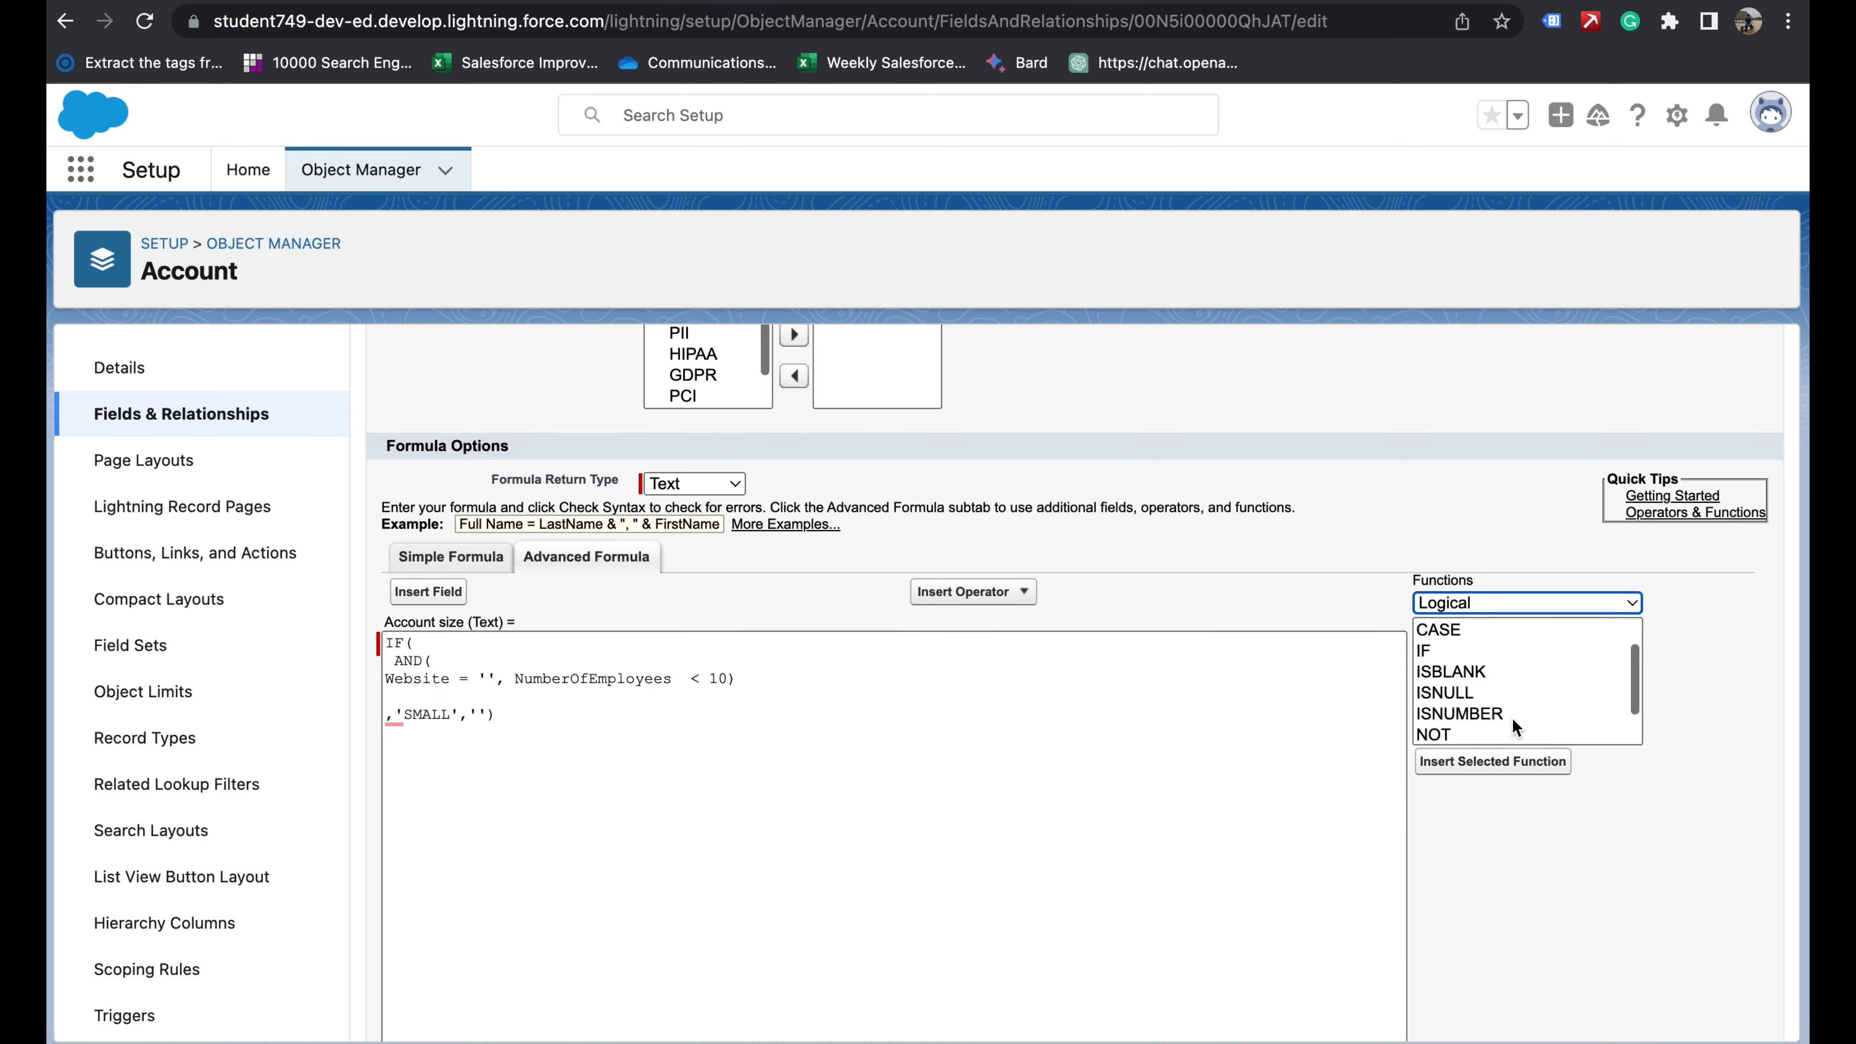
click(1424, 674)
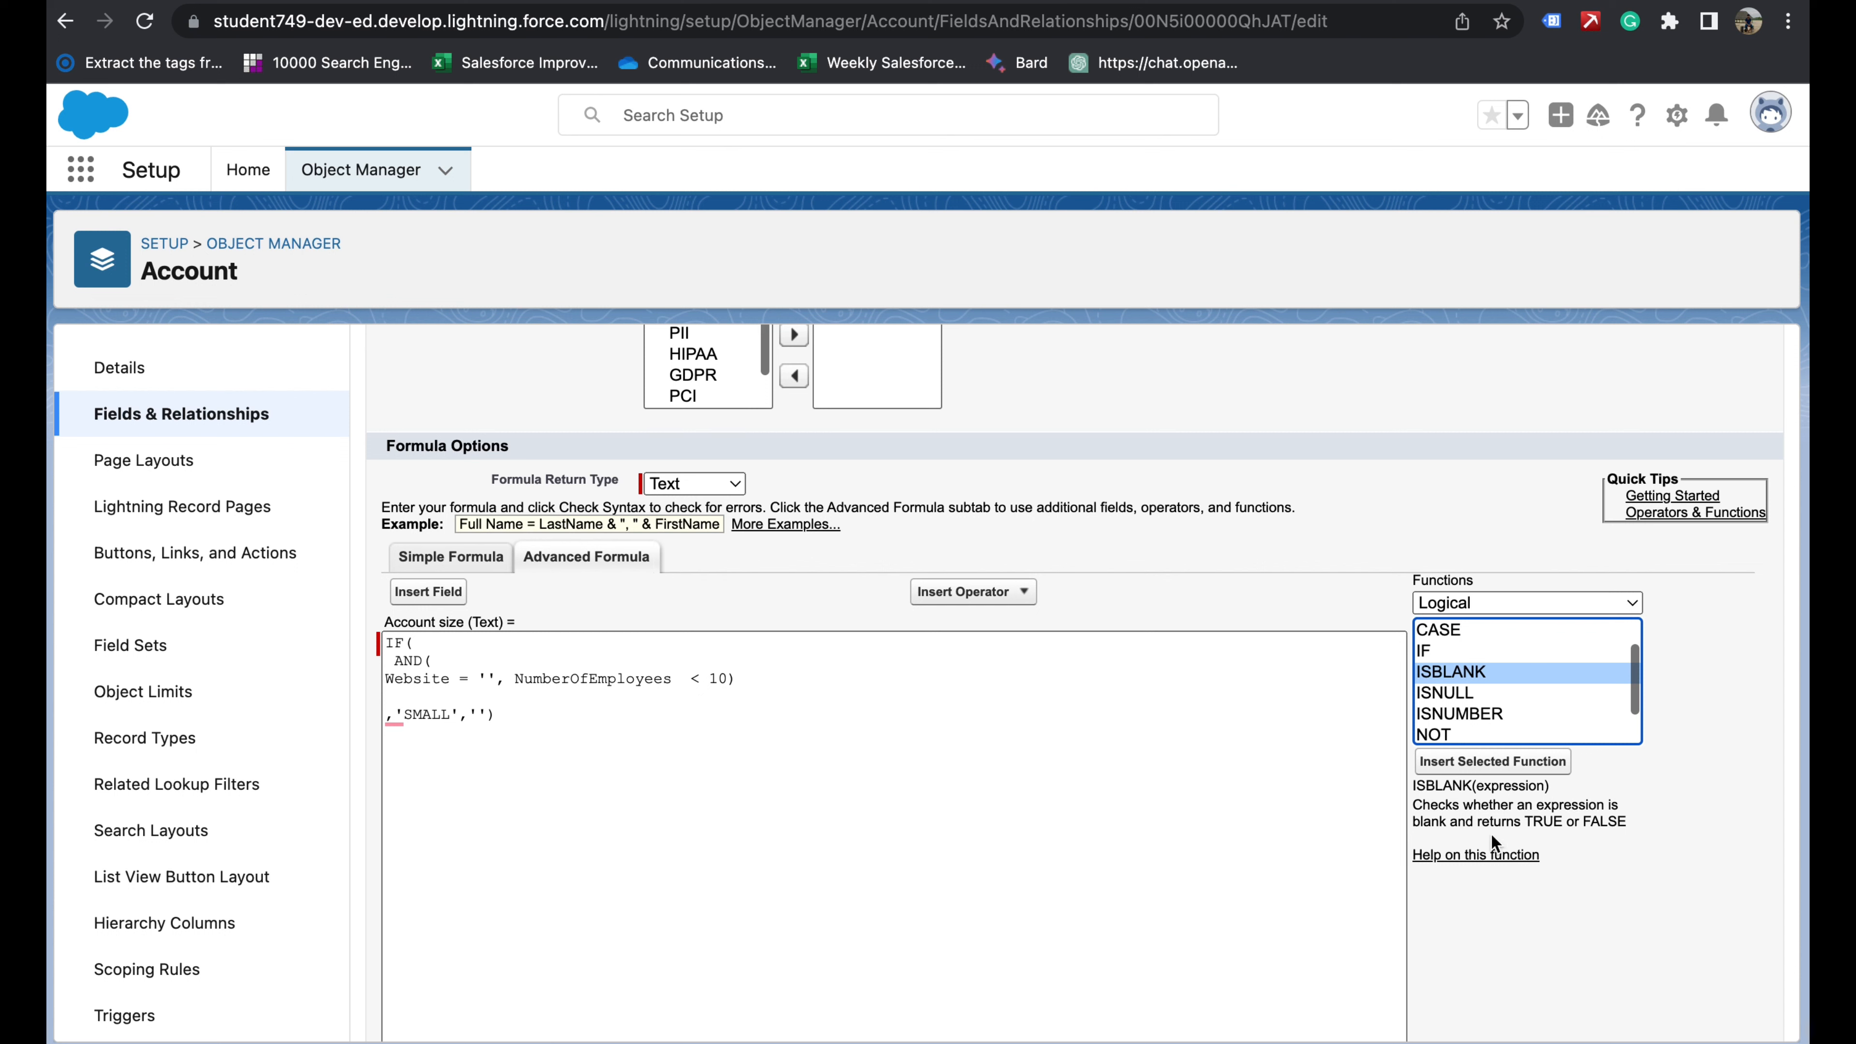
click(1478, 774)
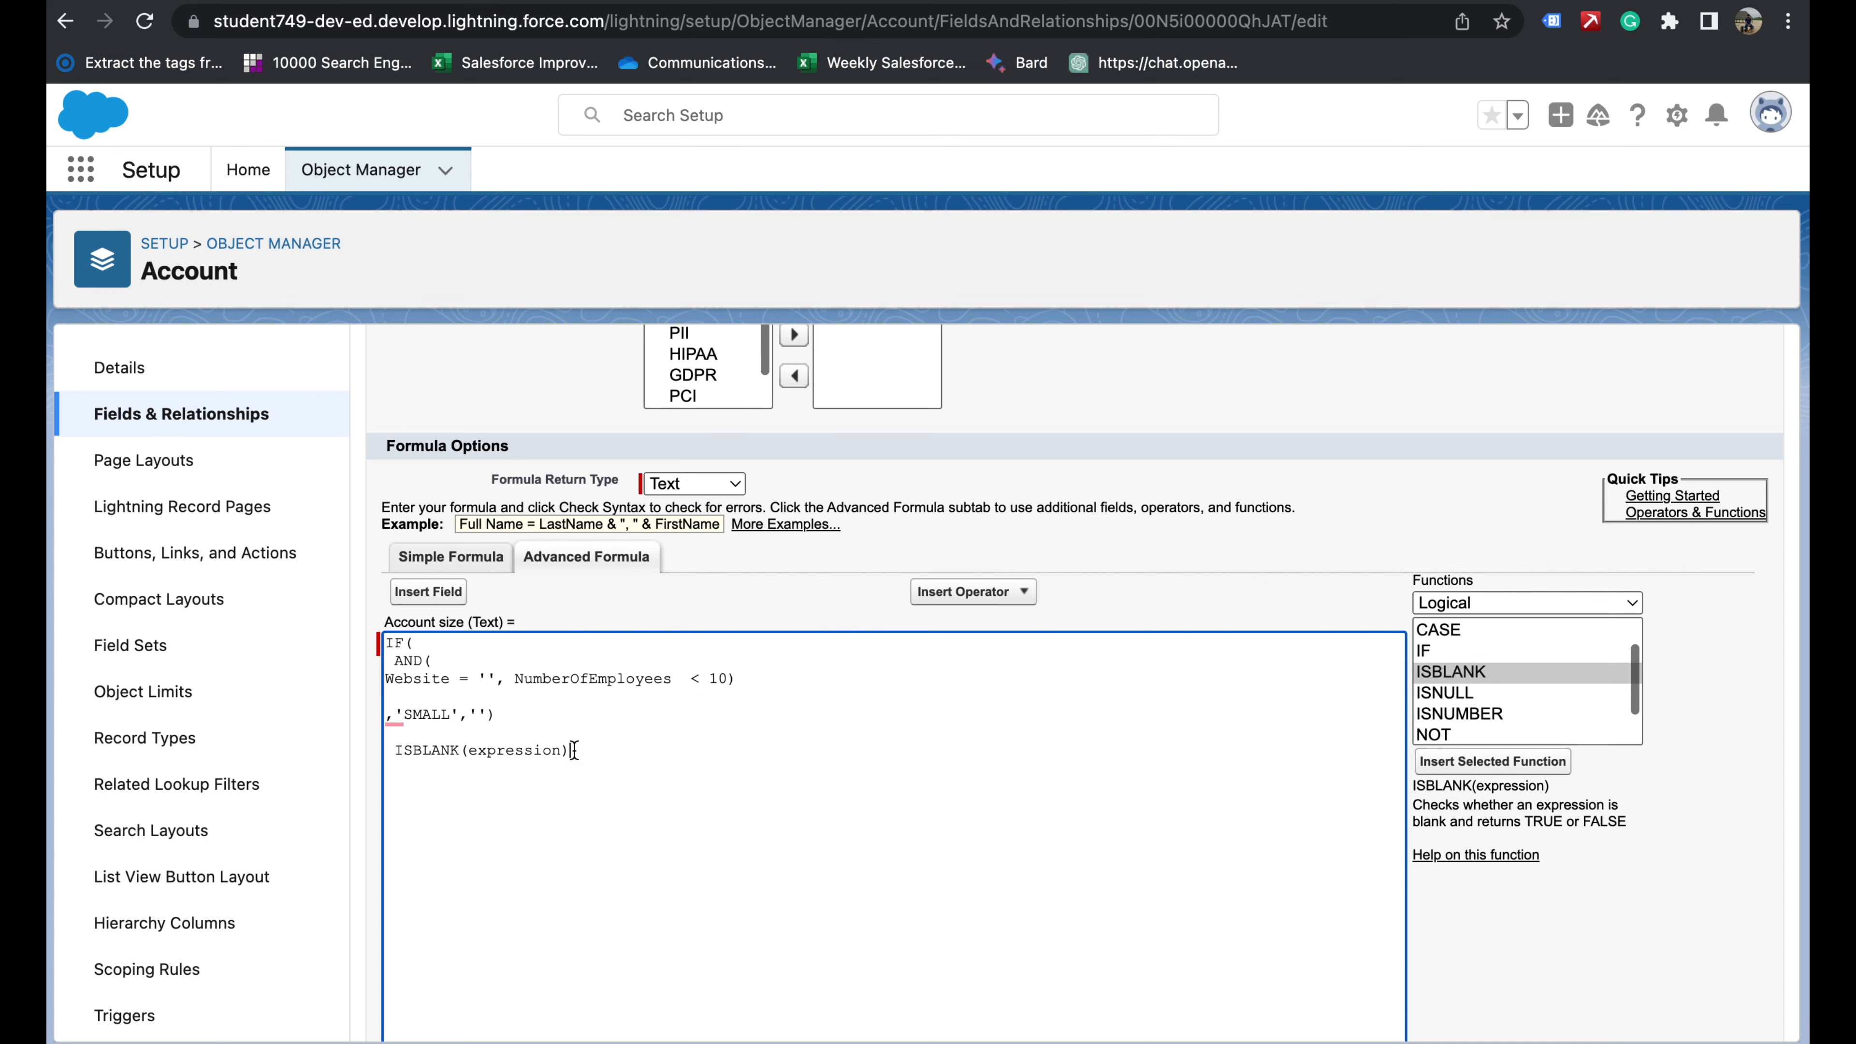
double_click(408, 673)
text(Website)
- Replace the Website = '' condition inside AND with ISBLANK(Website) and delete the spare copy below the formula
drag(497, 677, 420, 671)
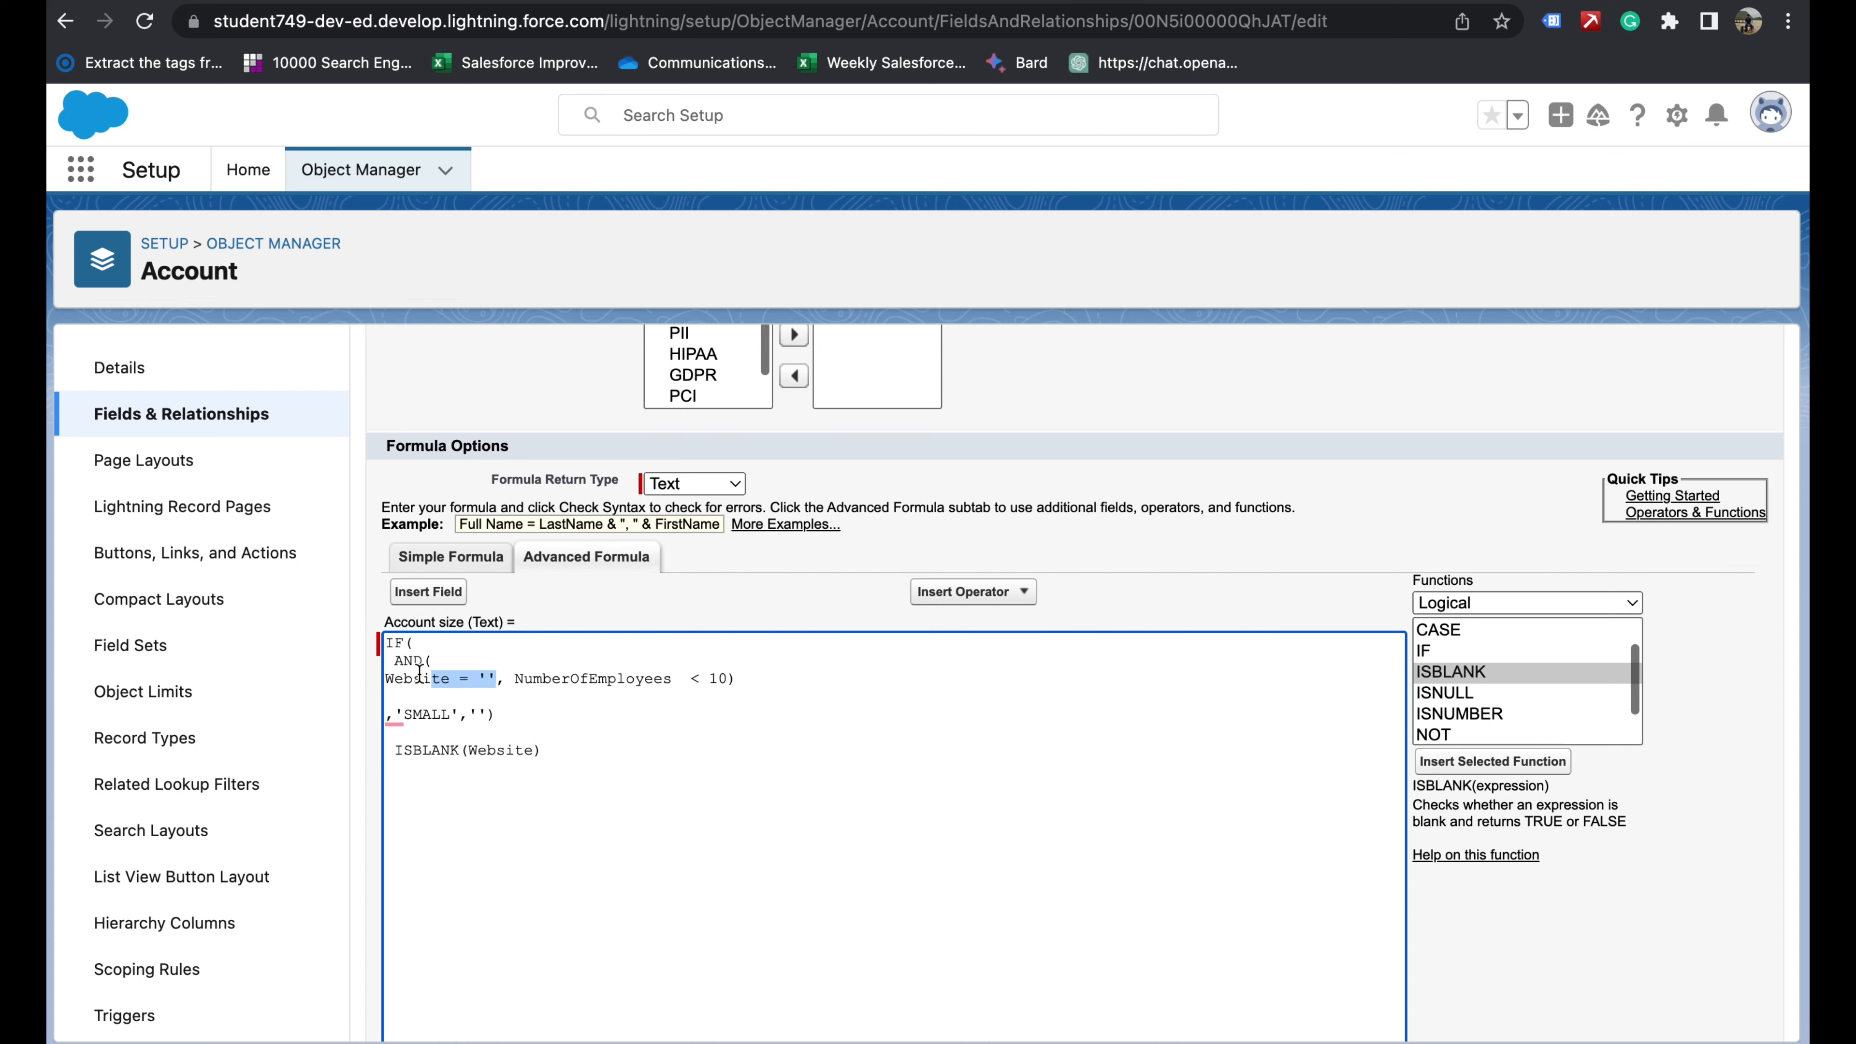
drag(551, 750, 395, 755)
key(ctrl+c)
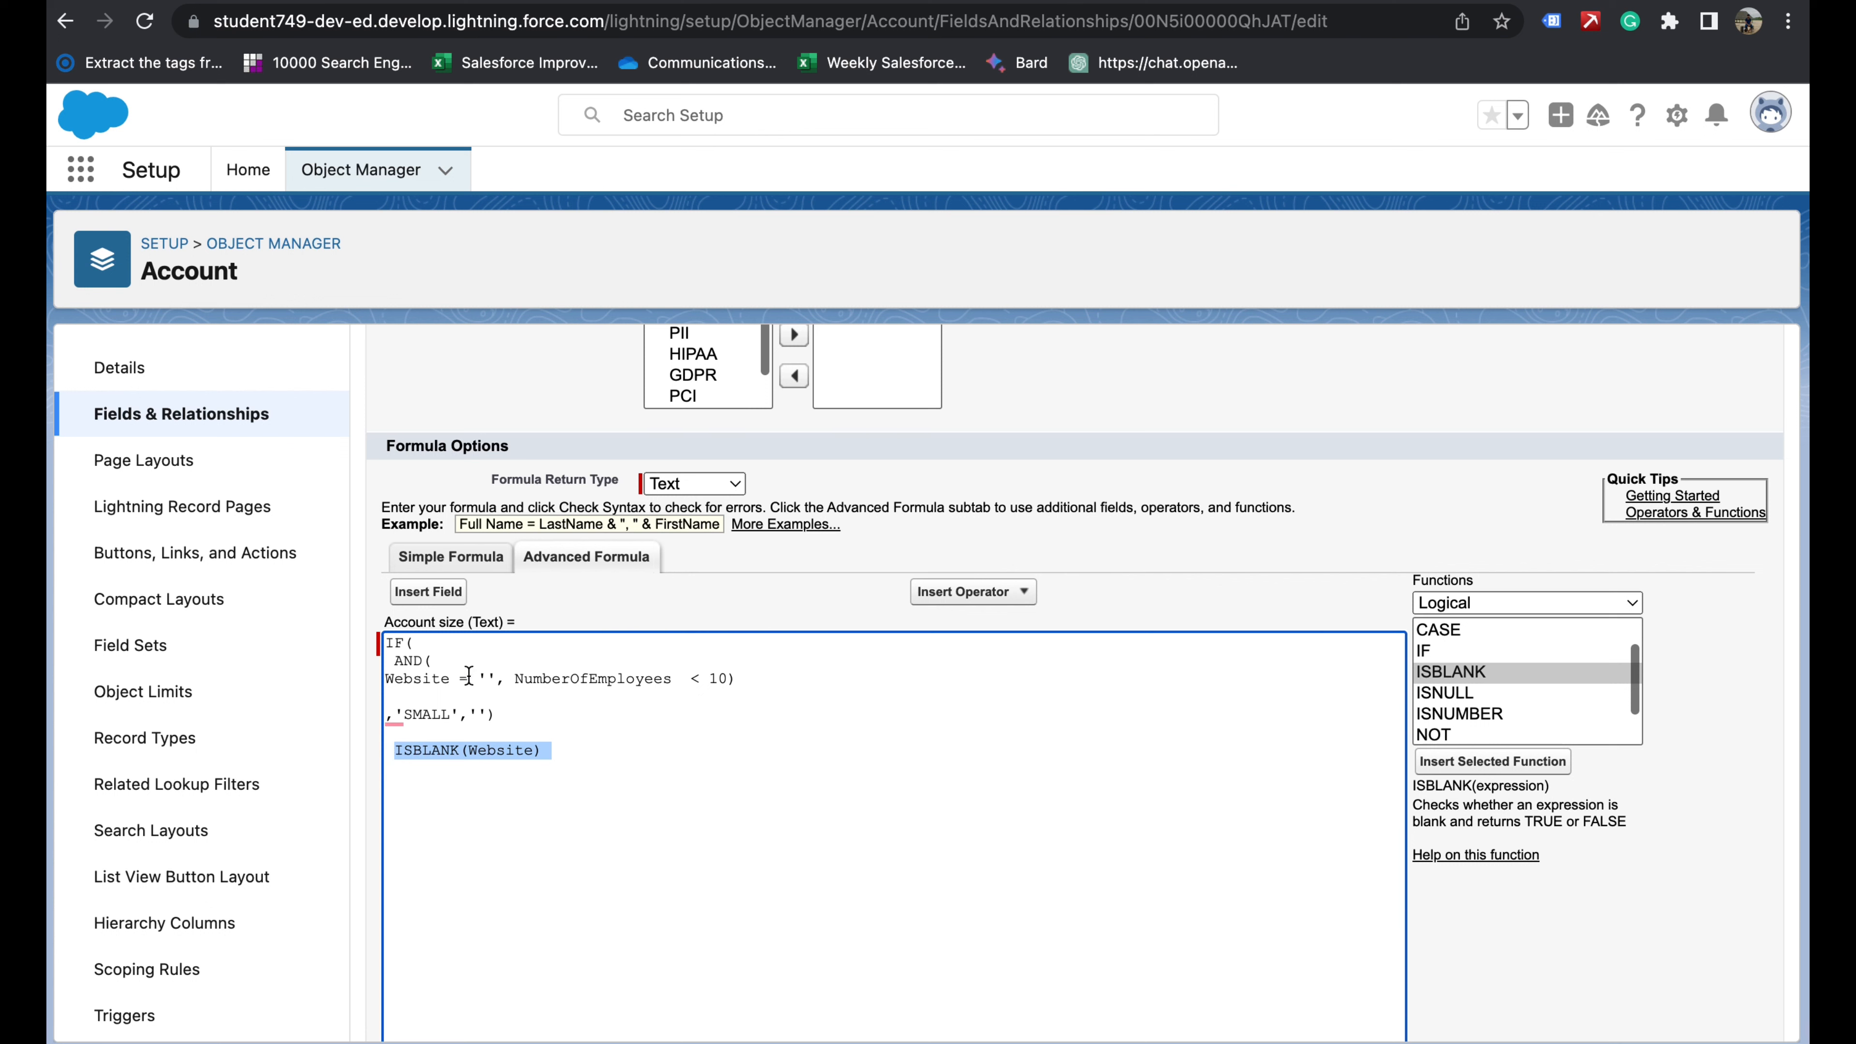
drag(498, 679, 387, 680)
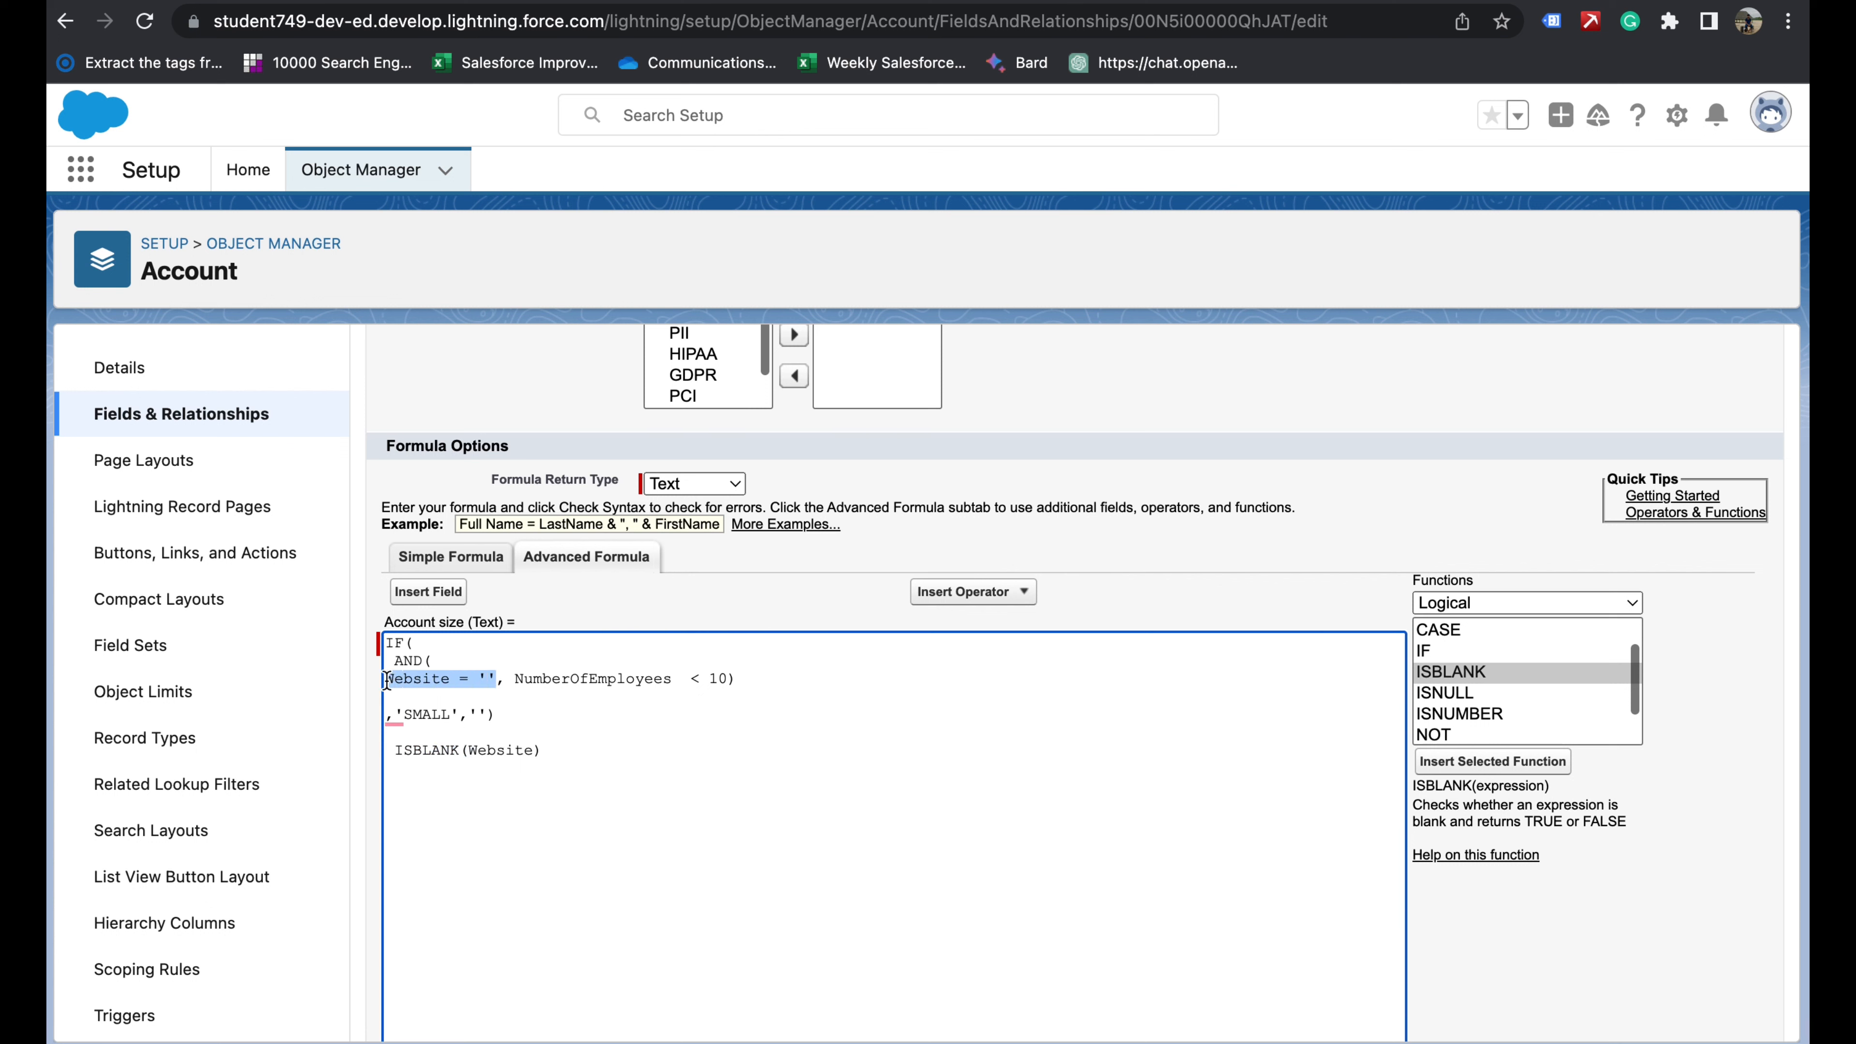
key(ctrl+v)
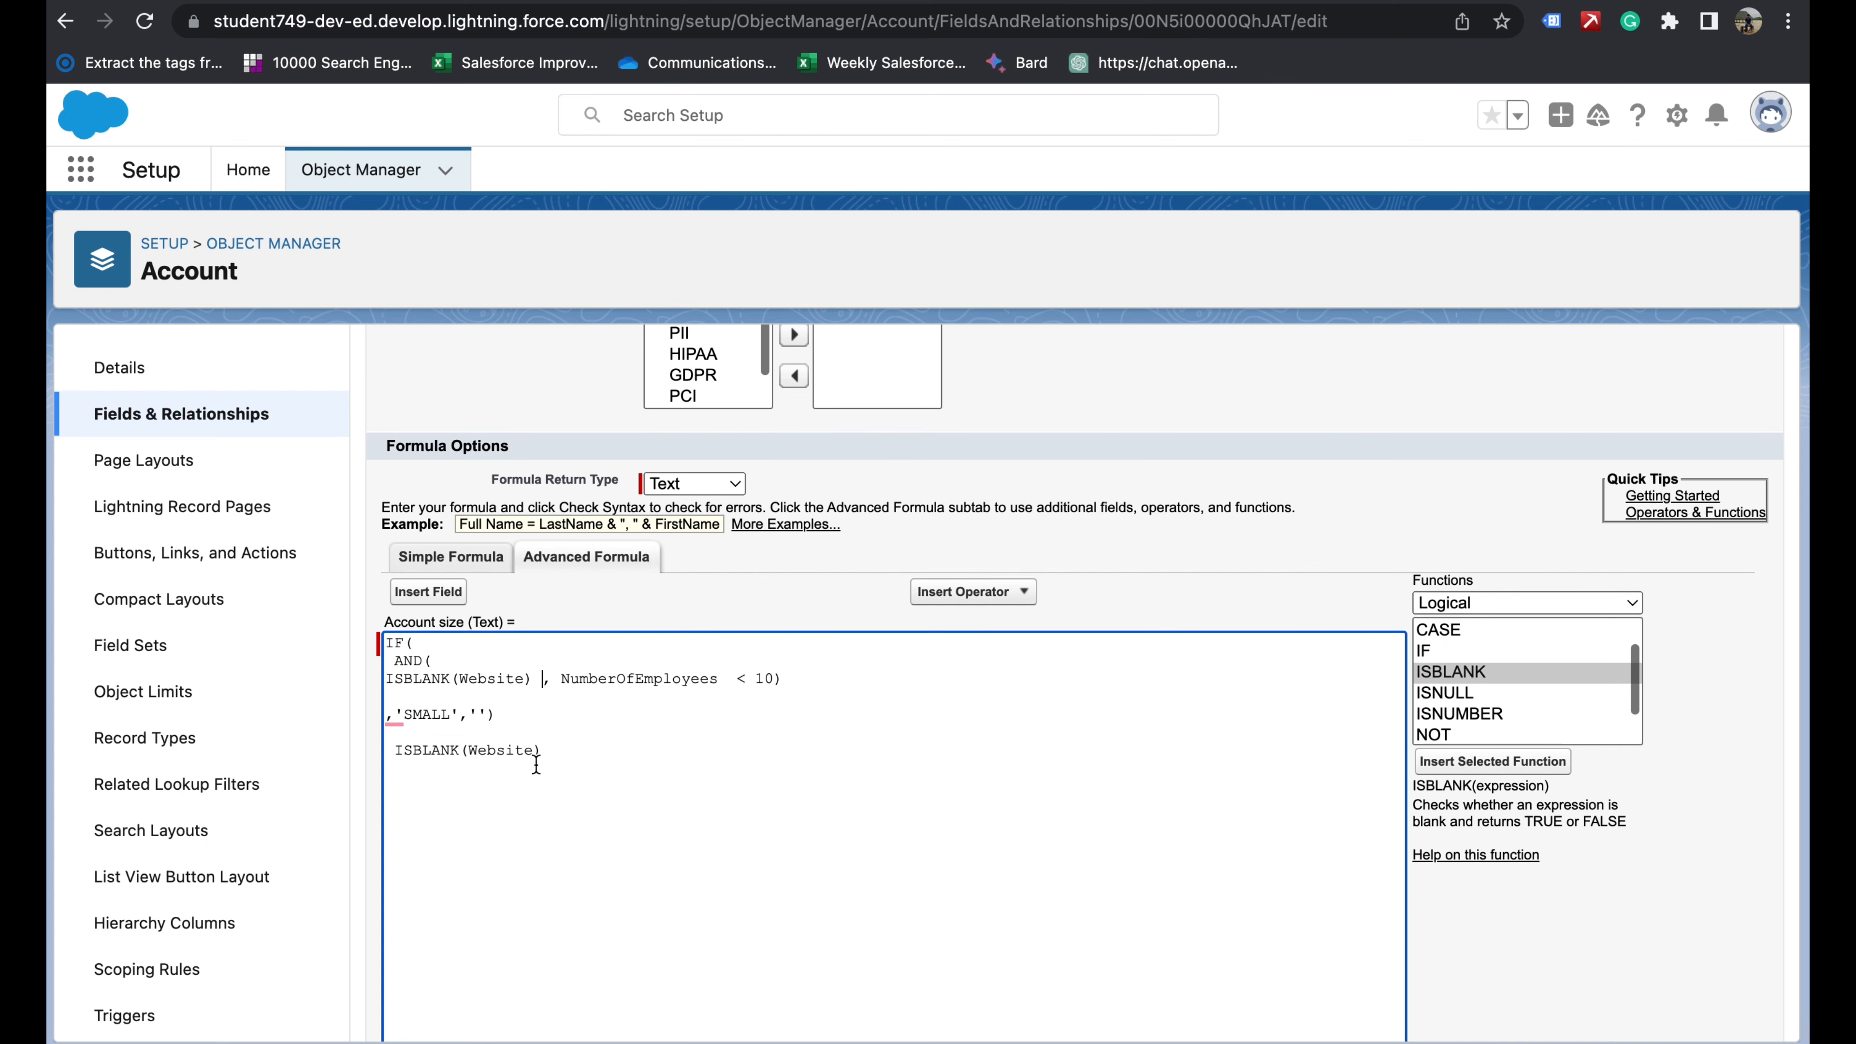
triple_click(395, 753)
key(BackSpace)
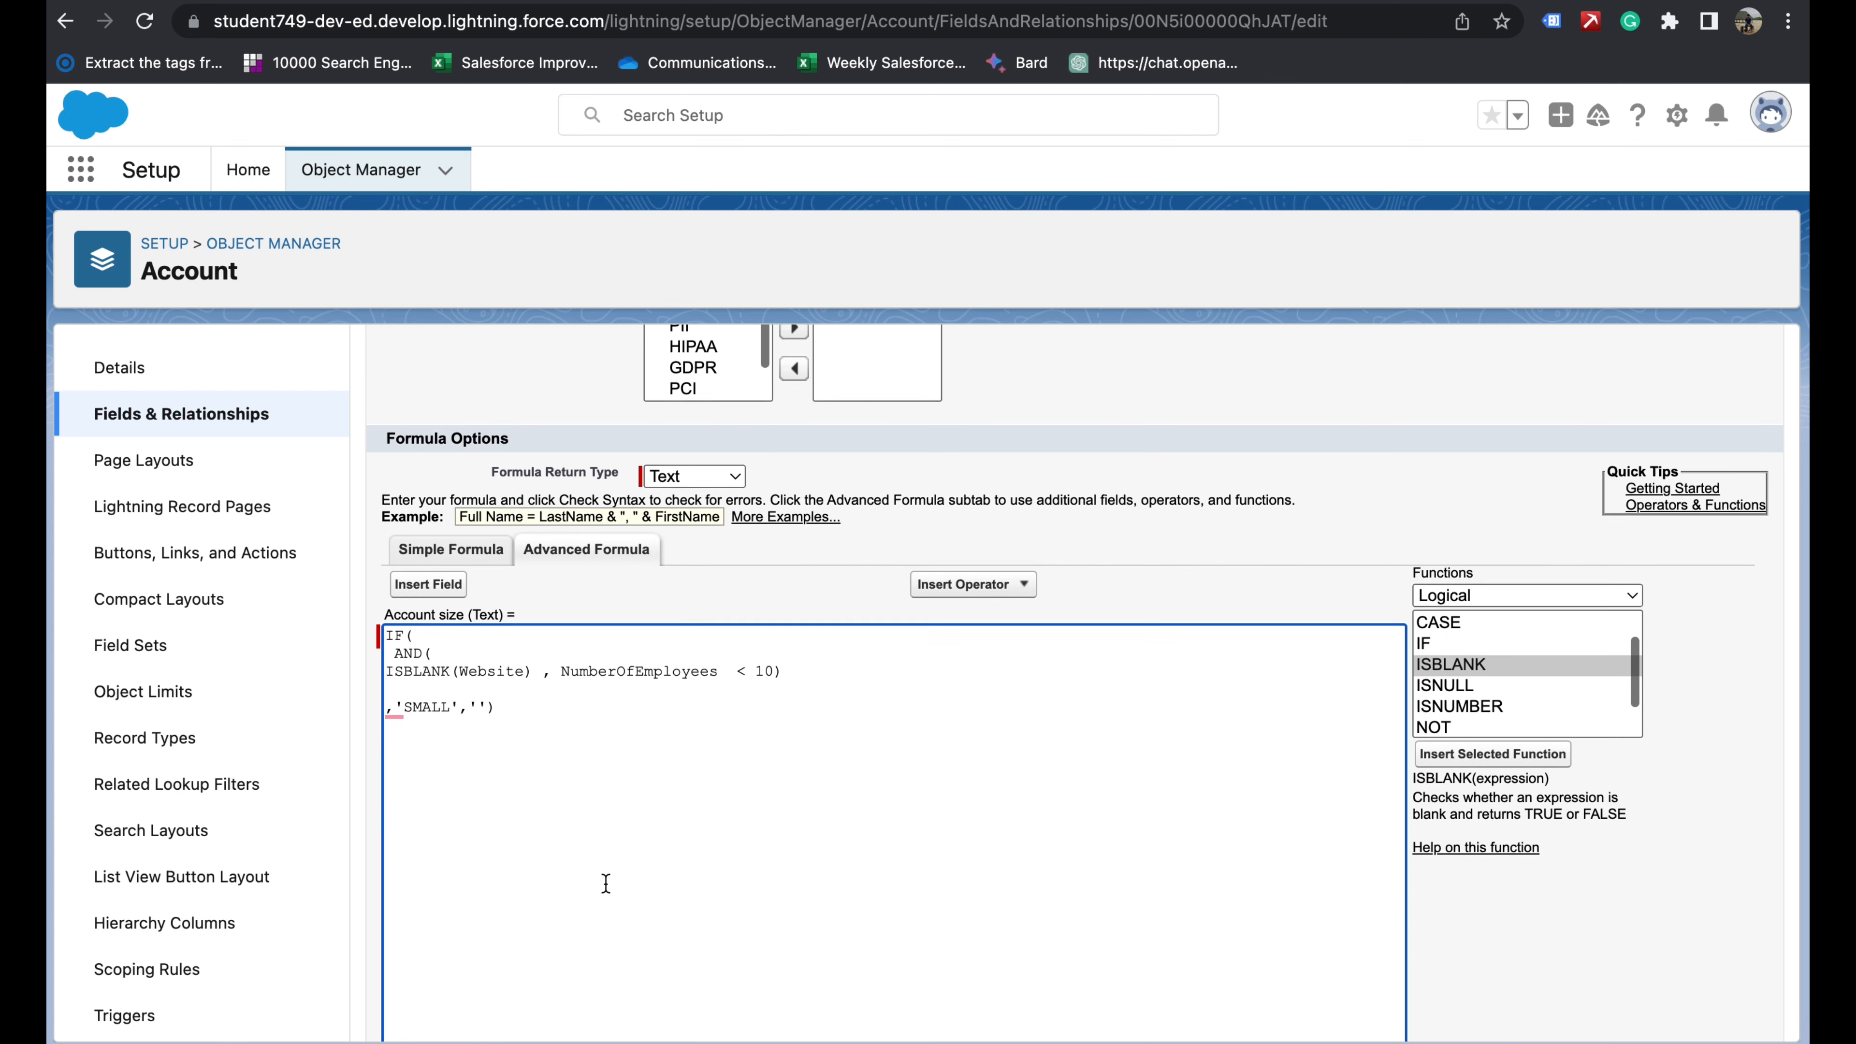
- Check the Account size formula's syntax and save the field
scroll(451, 853, down, 4)
click(431, 829)
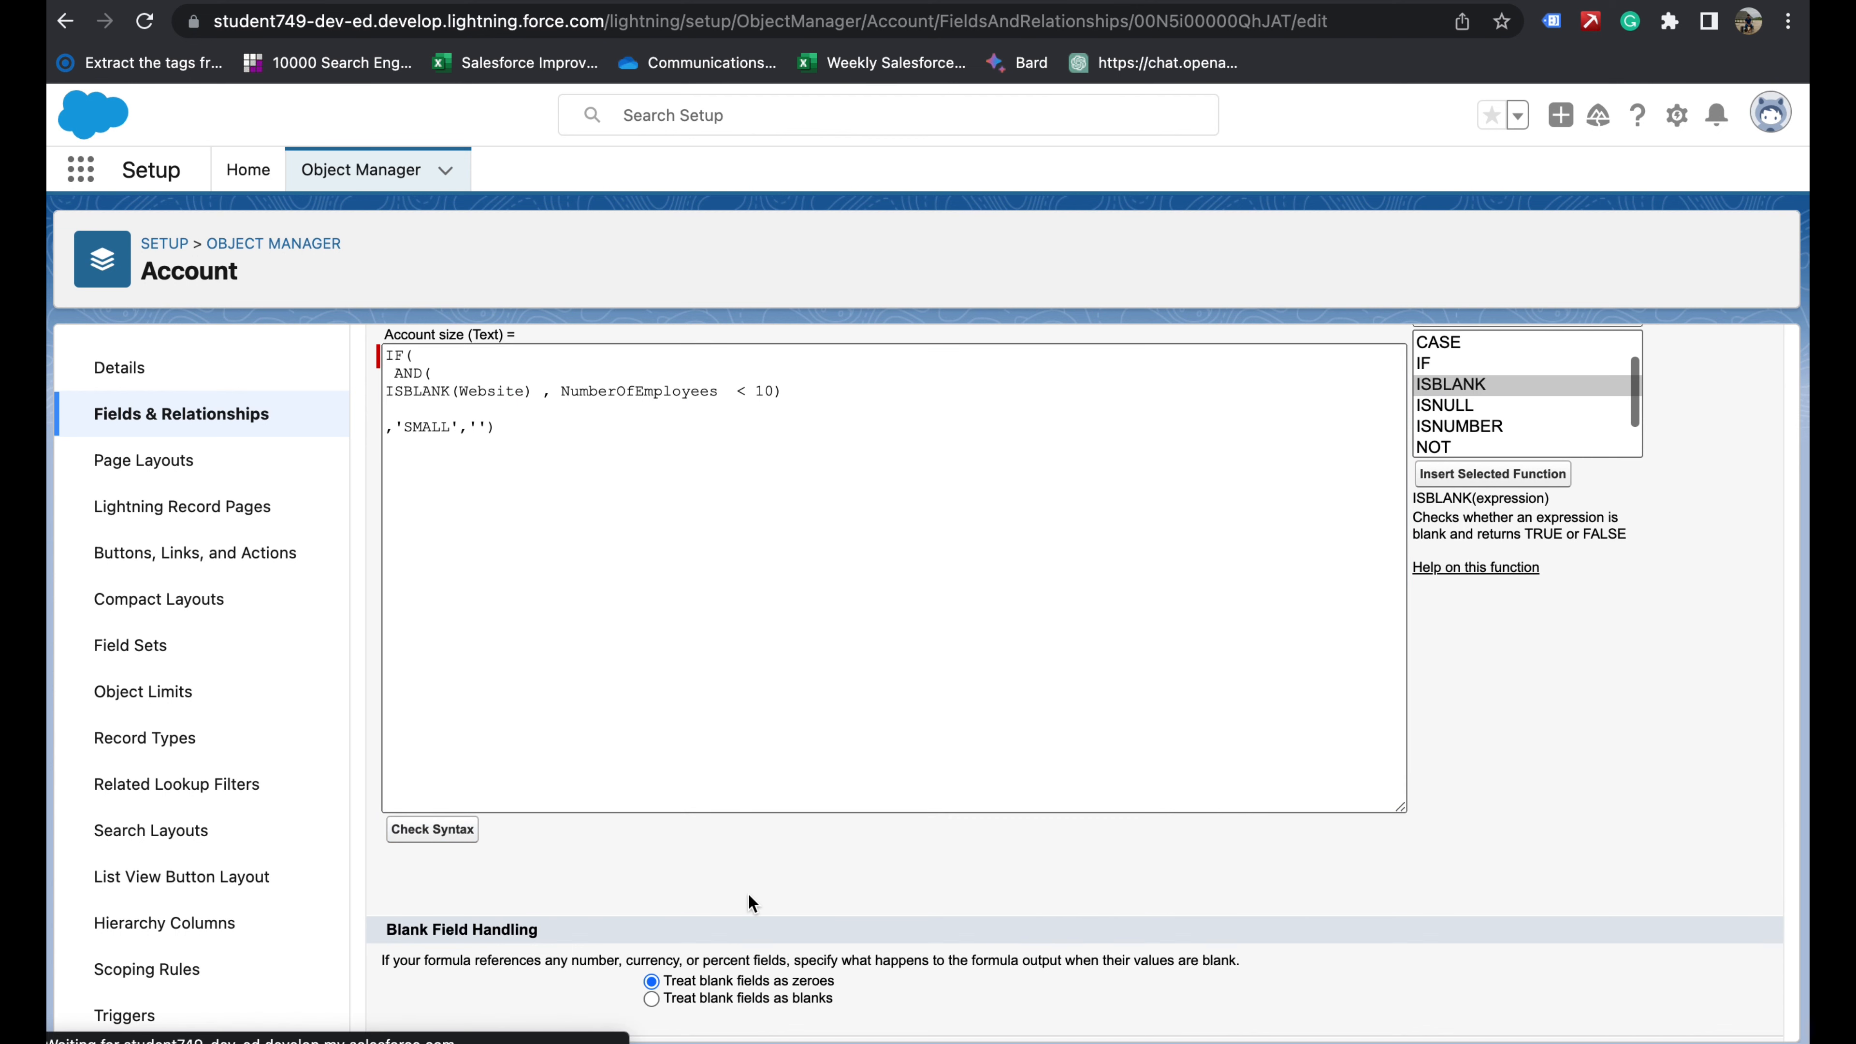
scroll(715, 804, down, 12)
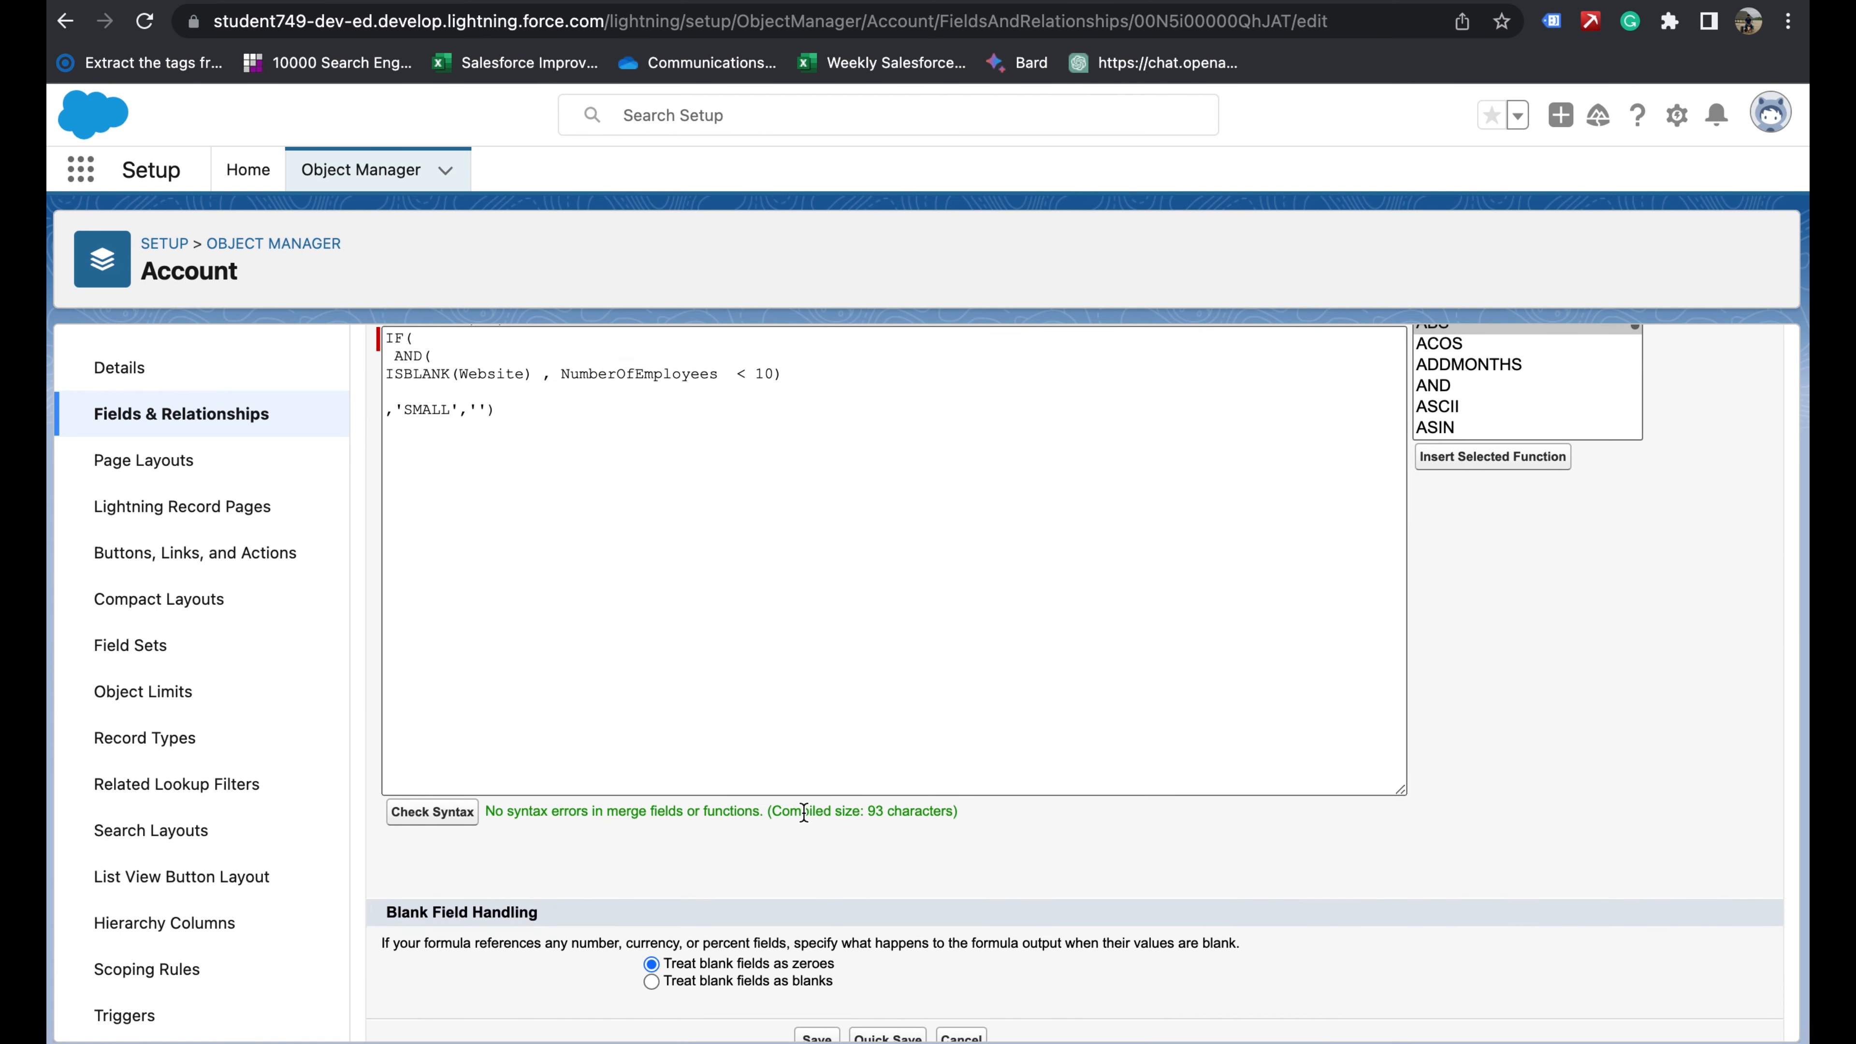
scroll(787, 717, down, 1)
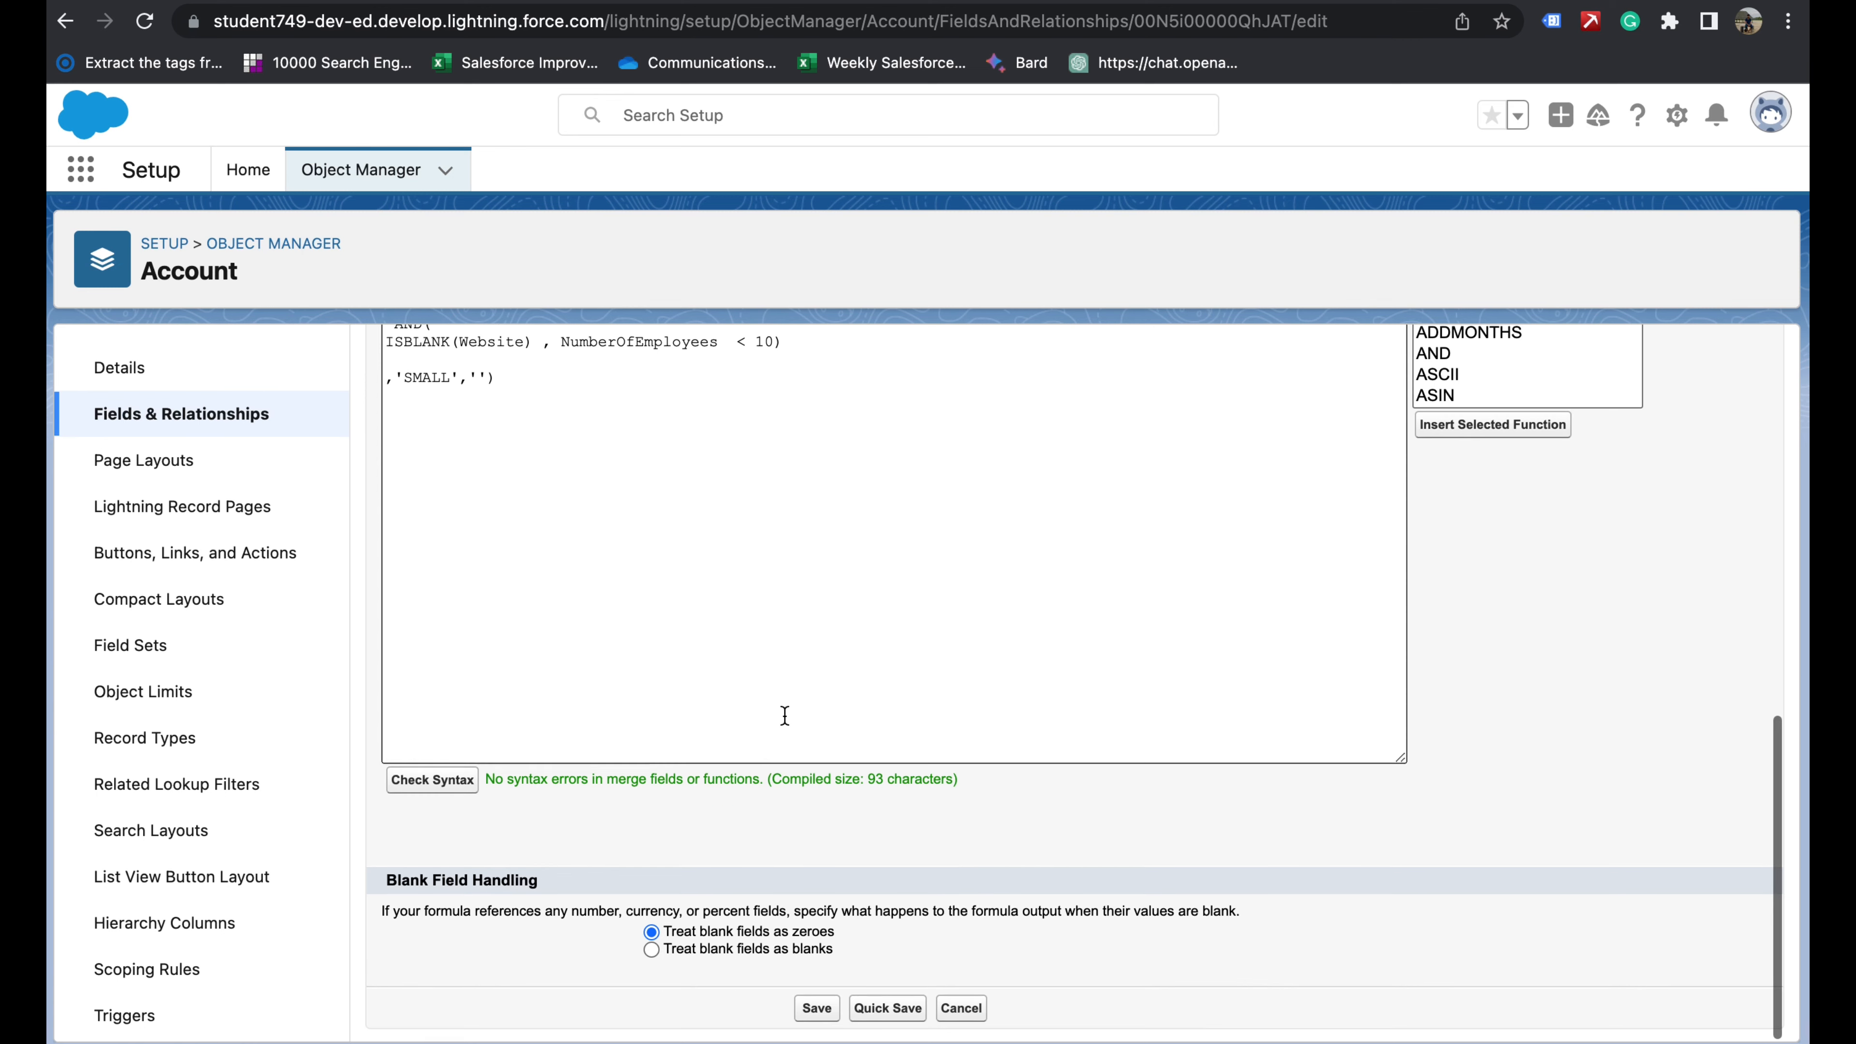
click(817, 1009)
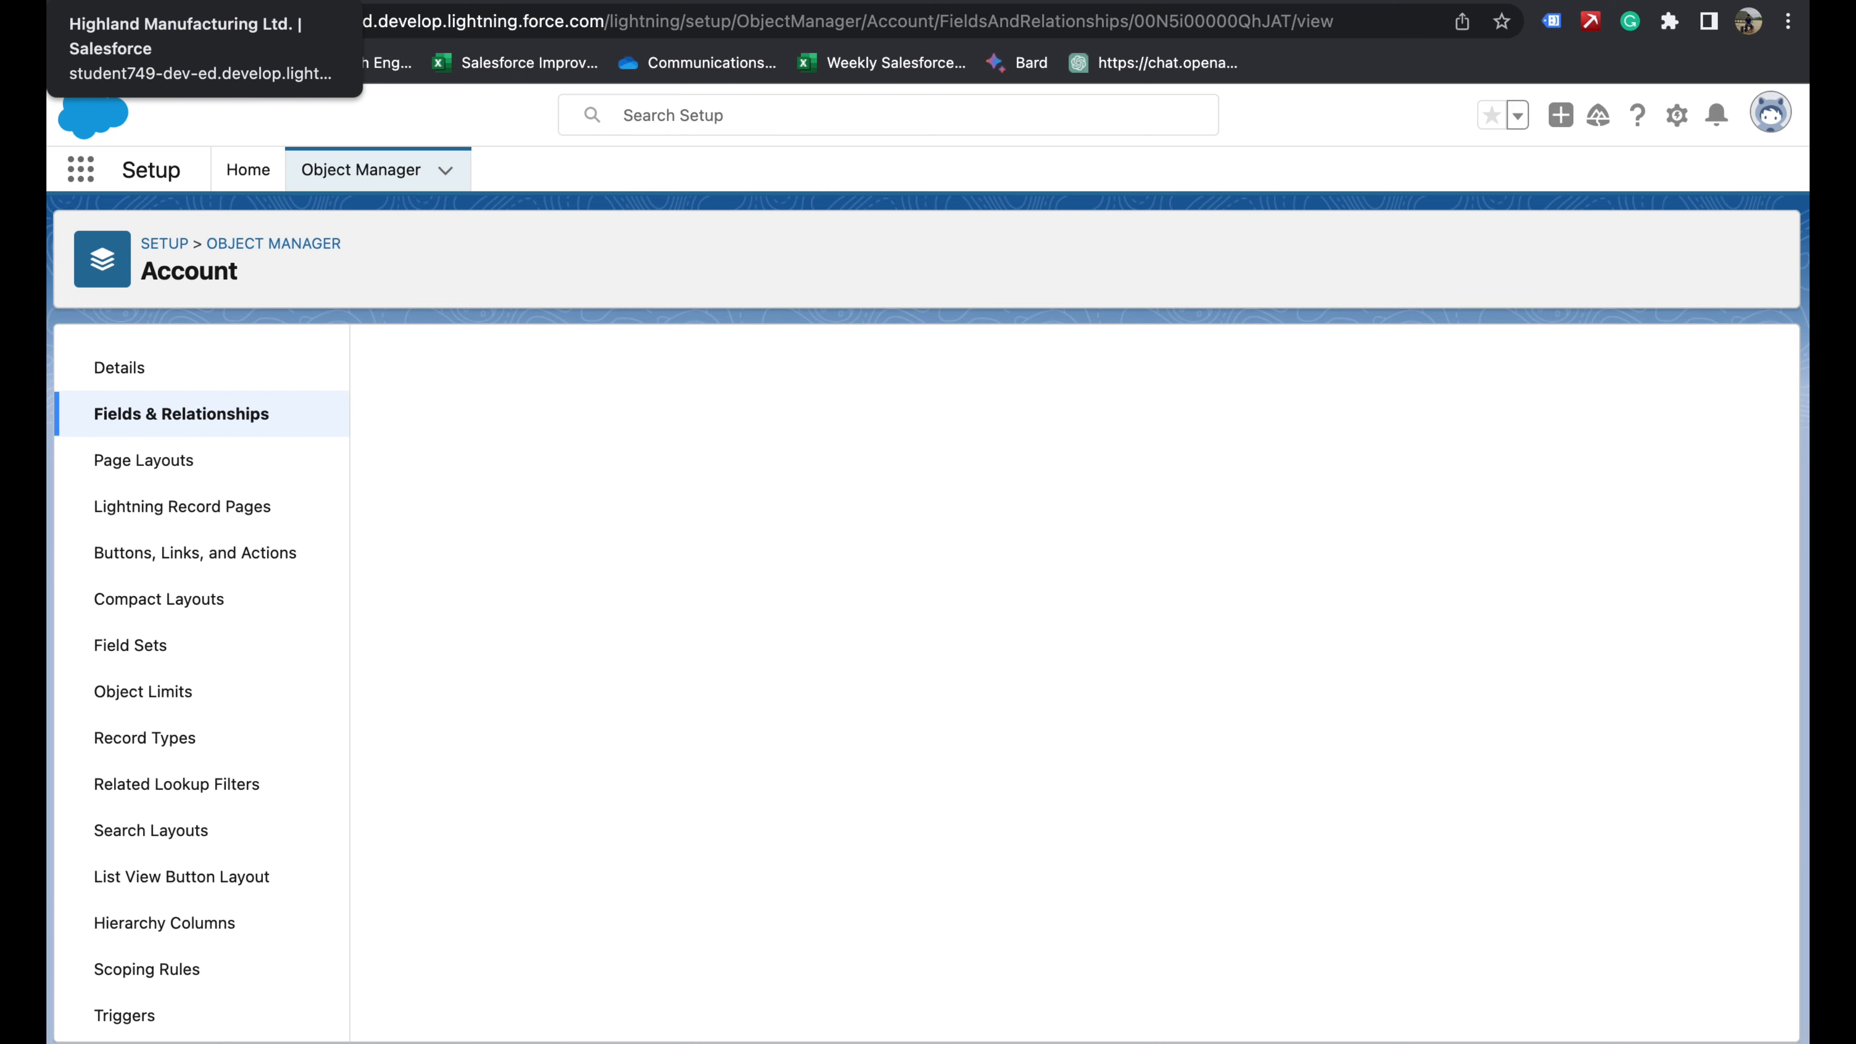
- Open the Express Logistics and Transport account's details and review its Website, Employees and Account size fields
click(204, 1)
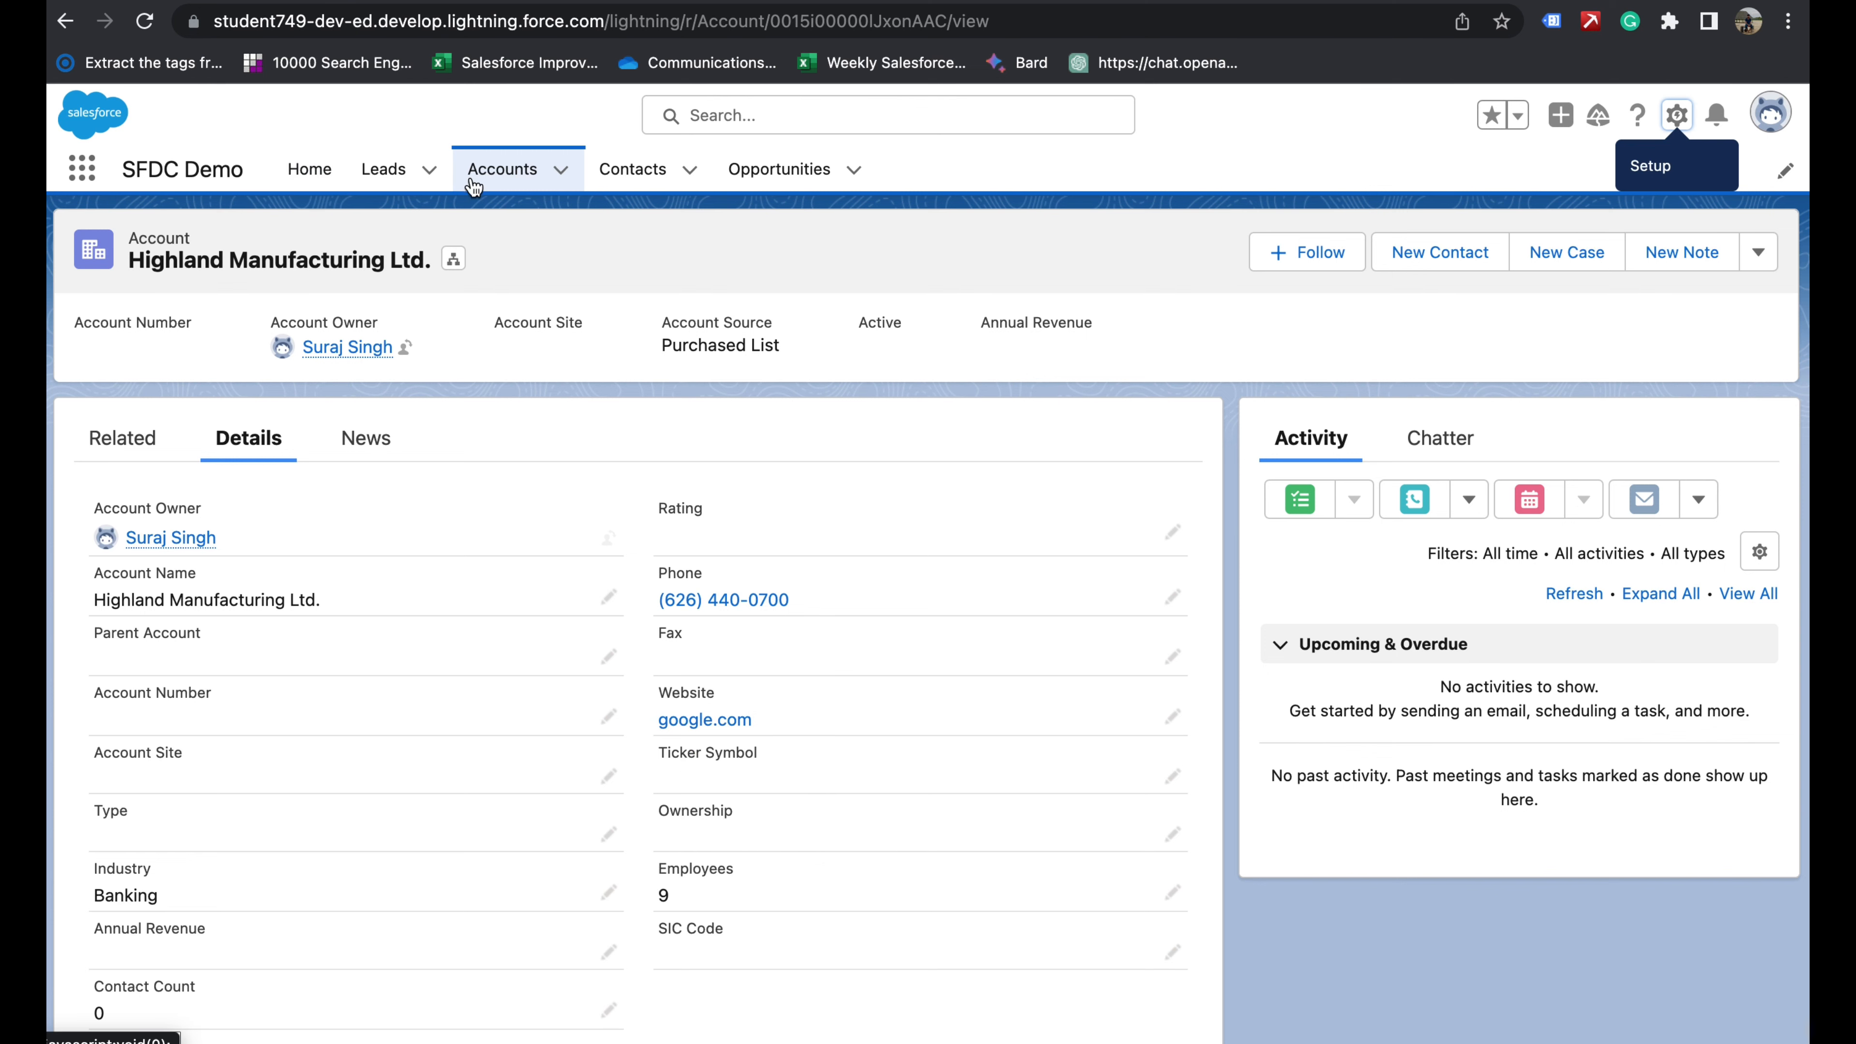
click(487, 180)
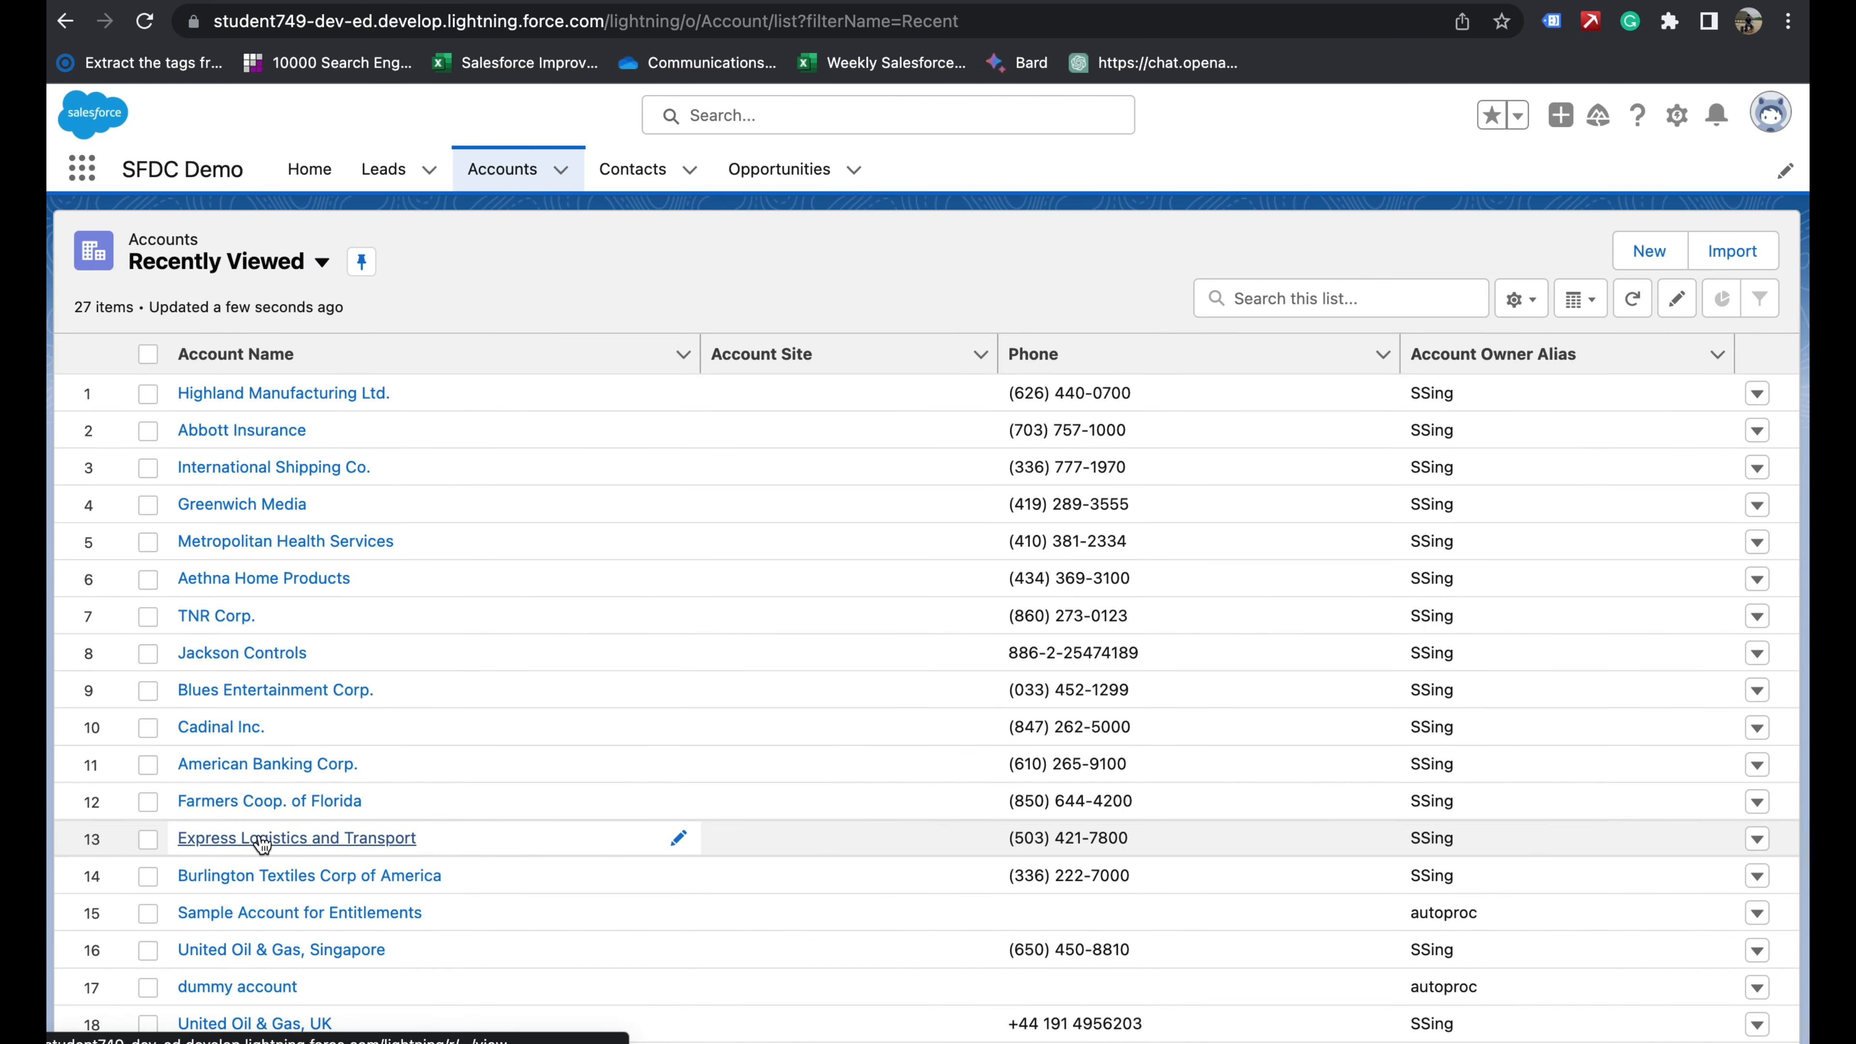
click(261, 840)
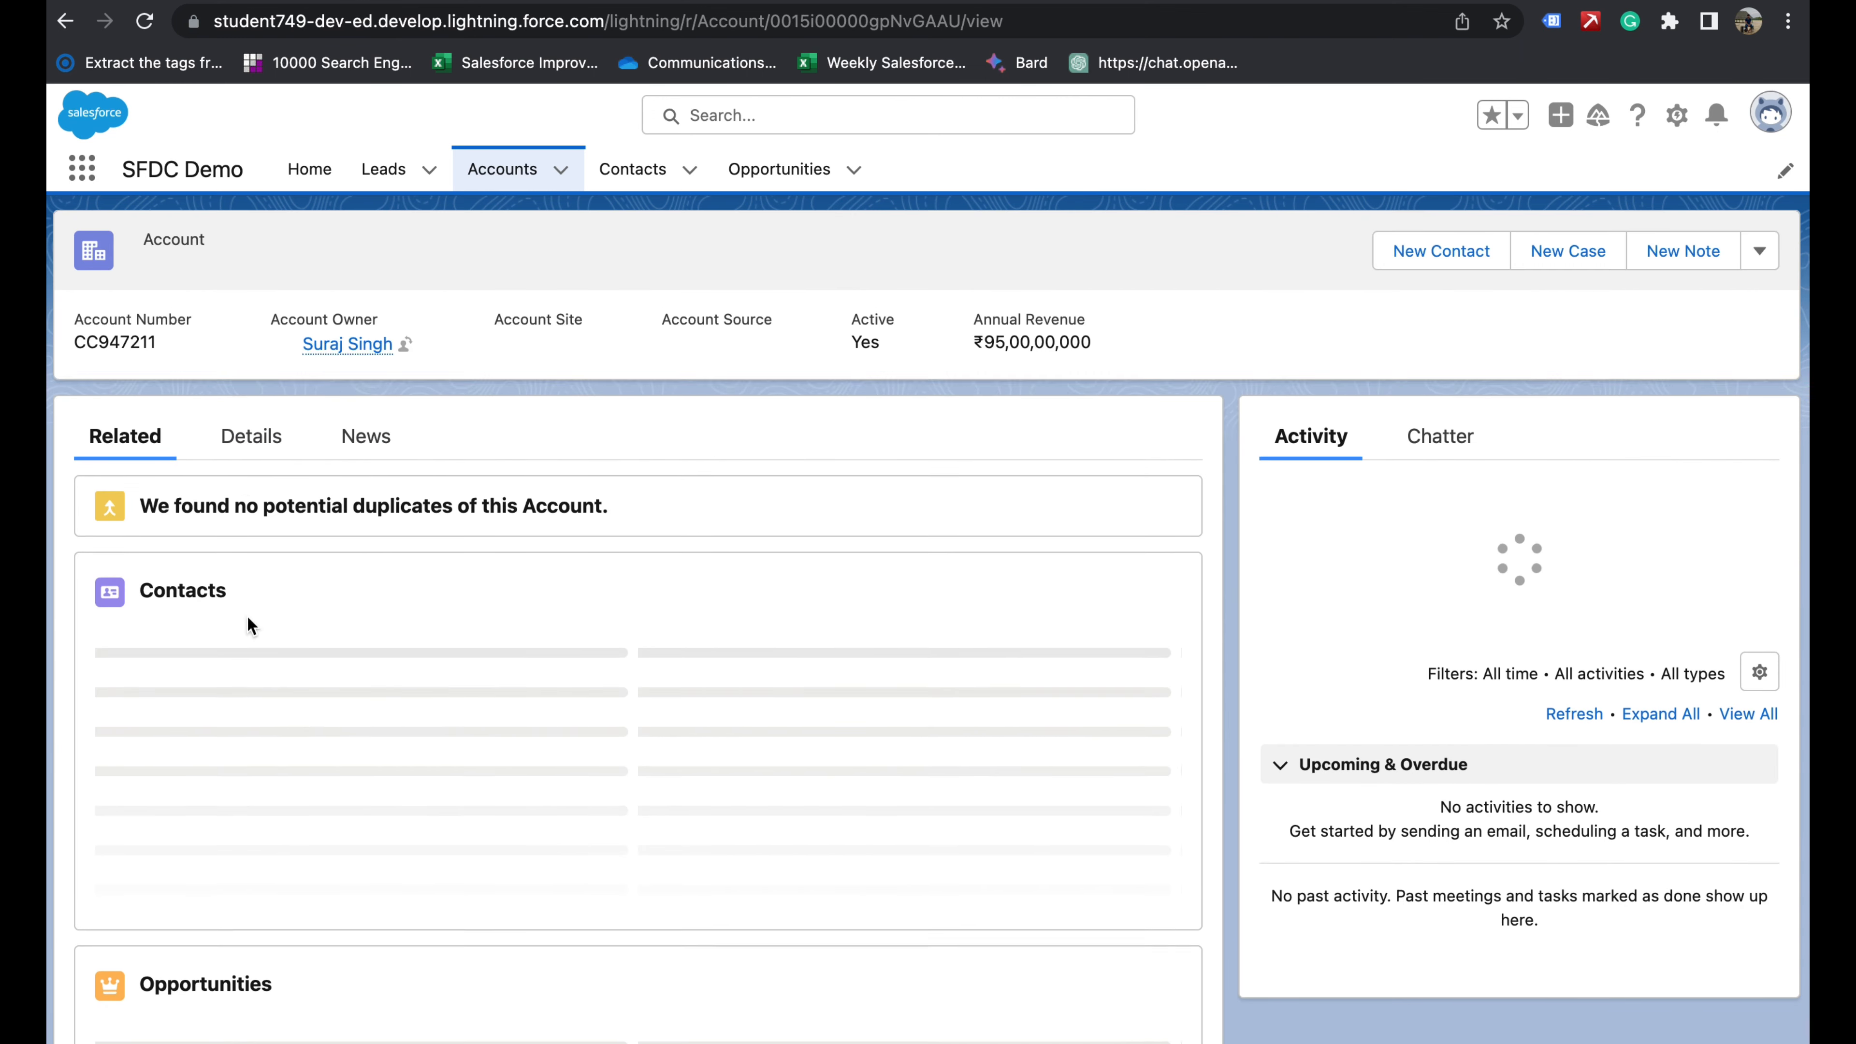
click(236, 433)
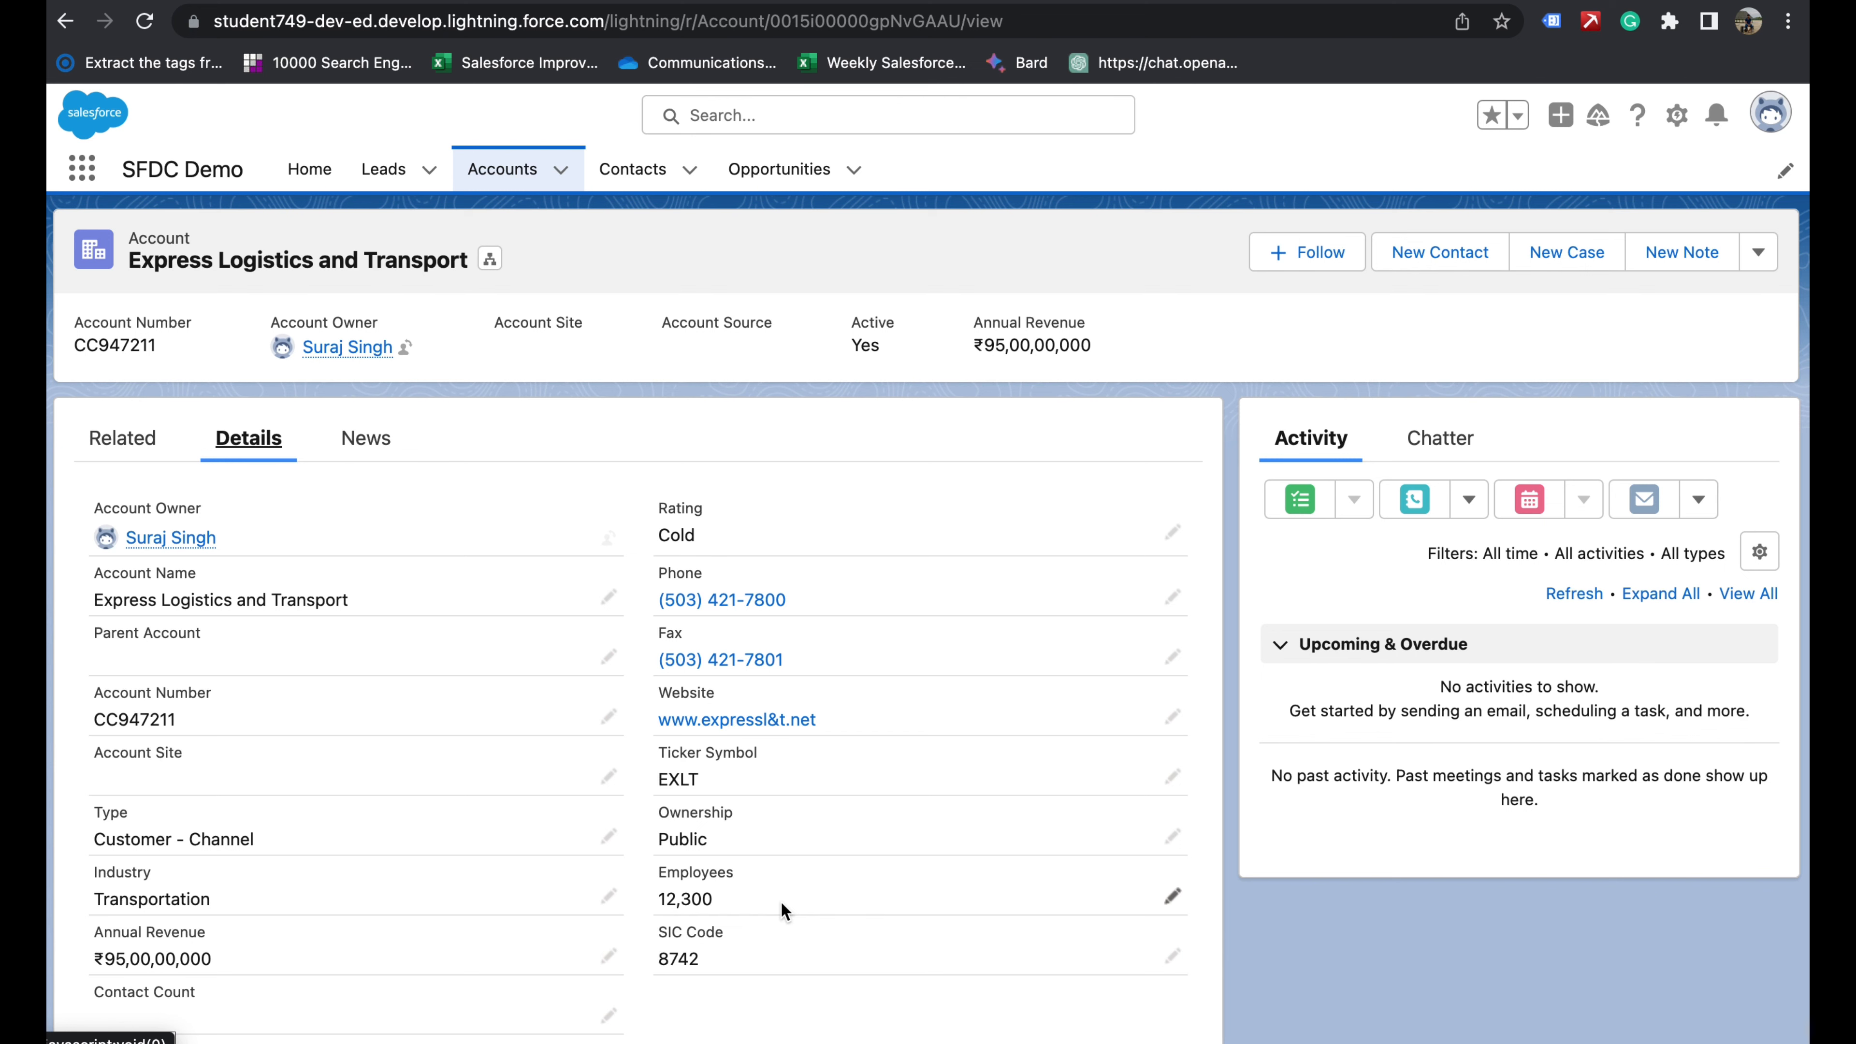
scroll(505, 784, down, 2)
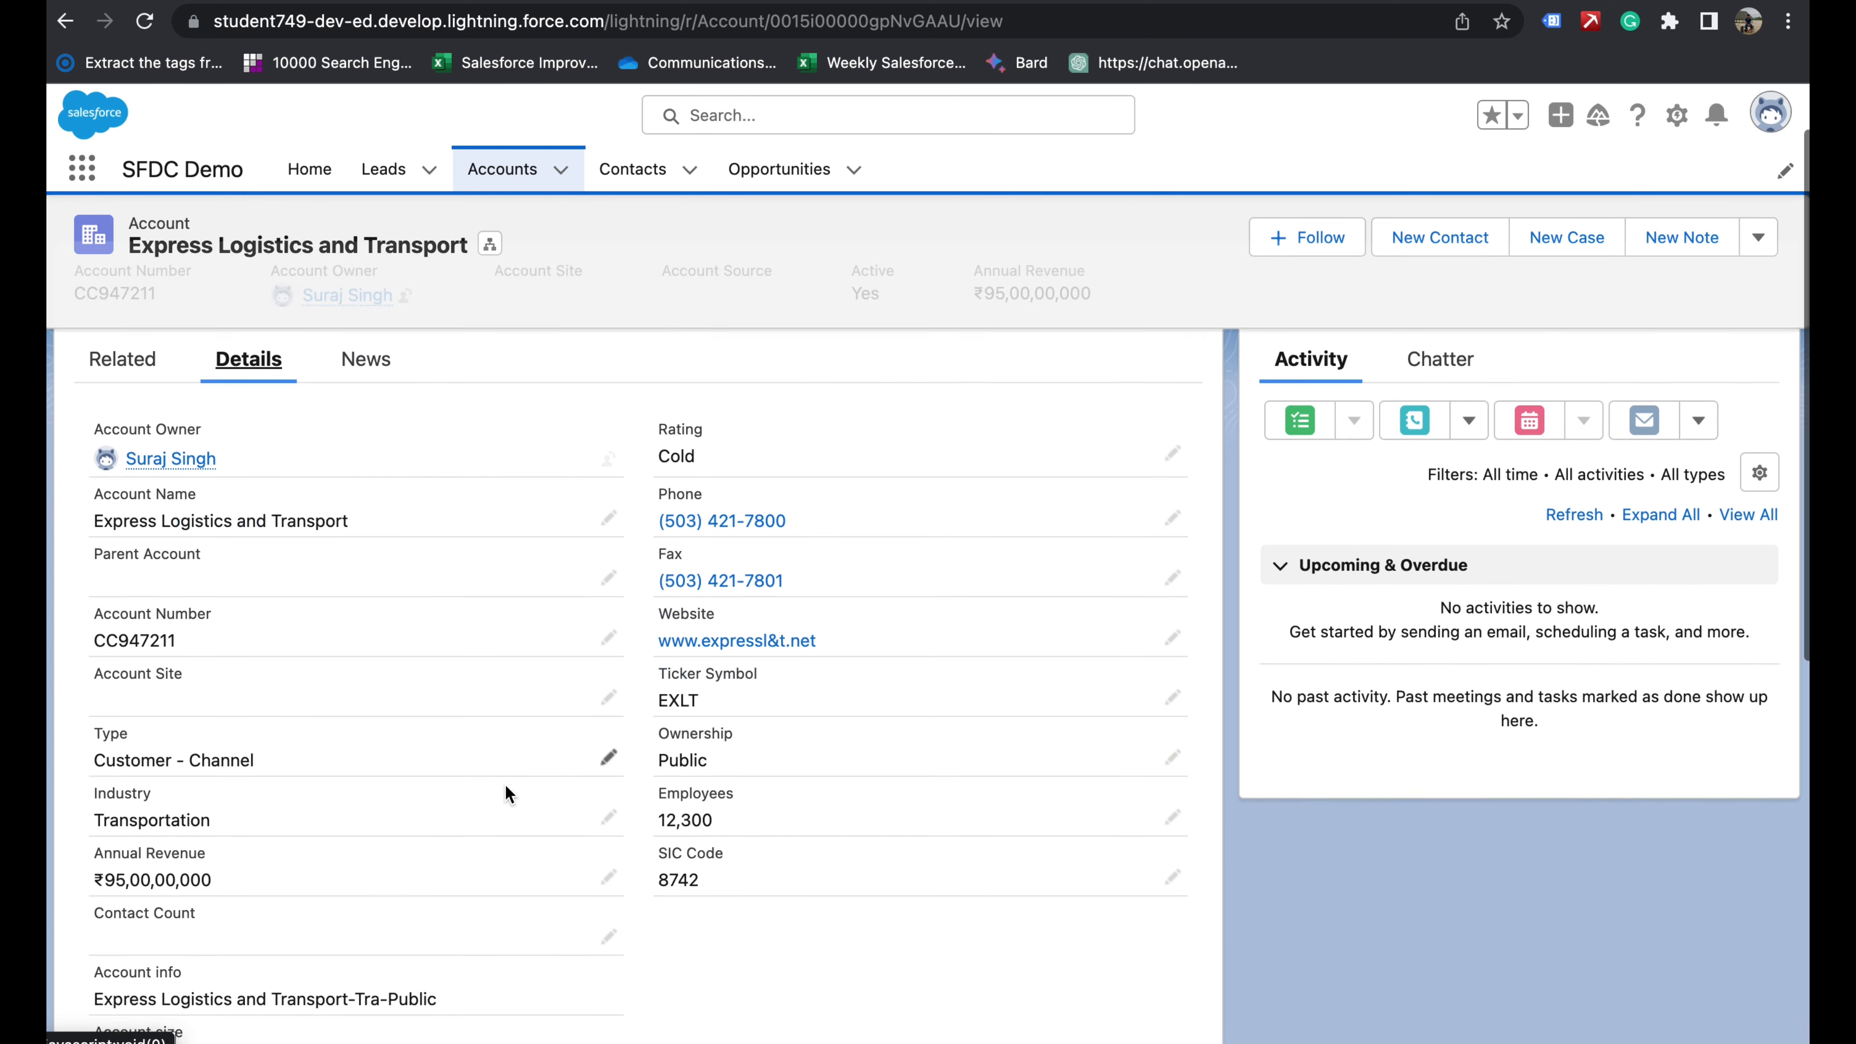
scroll(359, 758, down, 3)
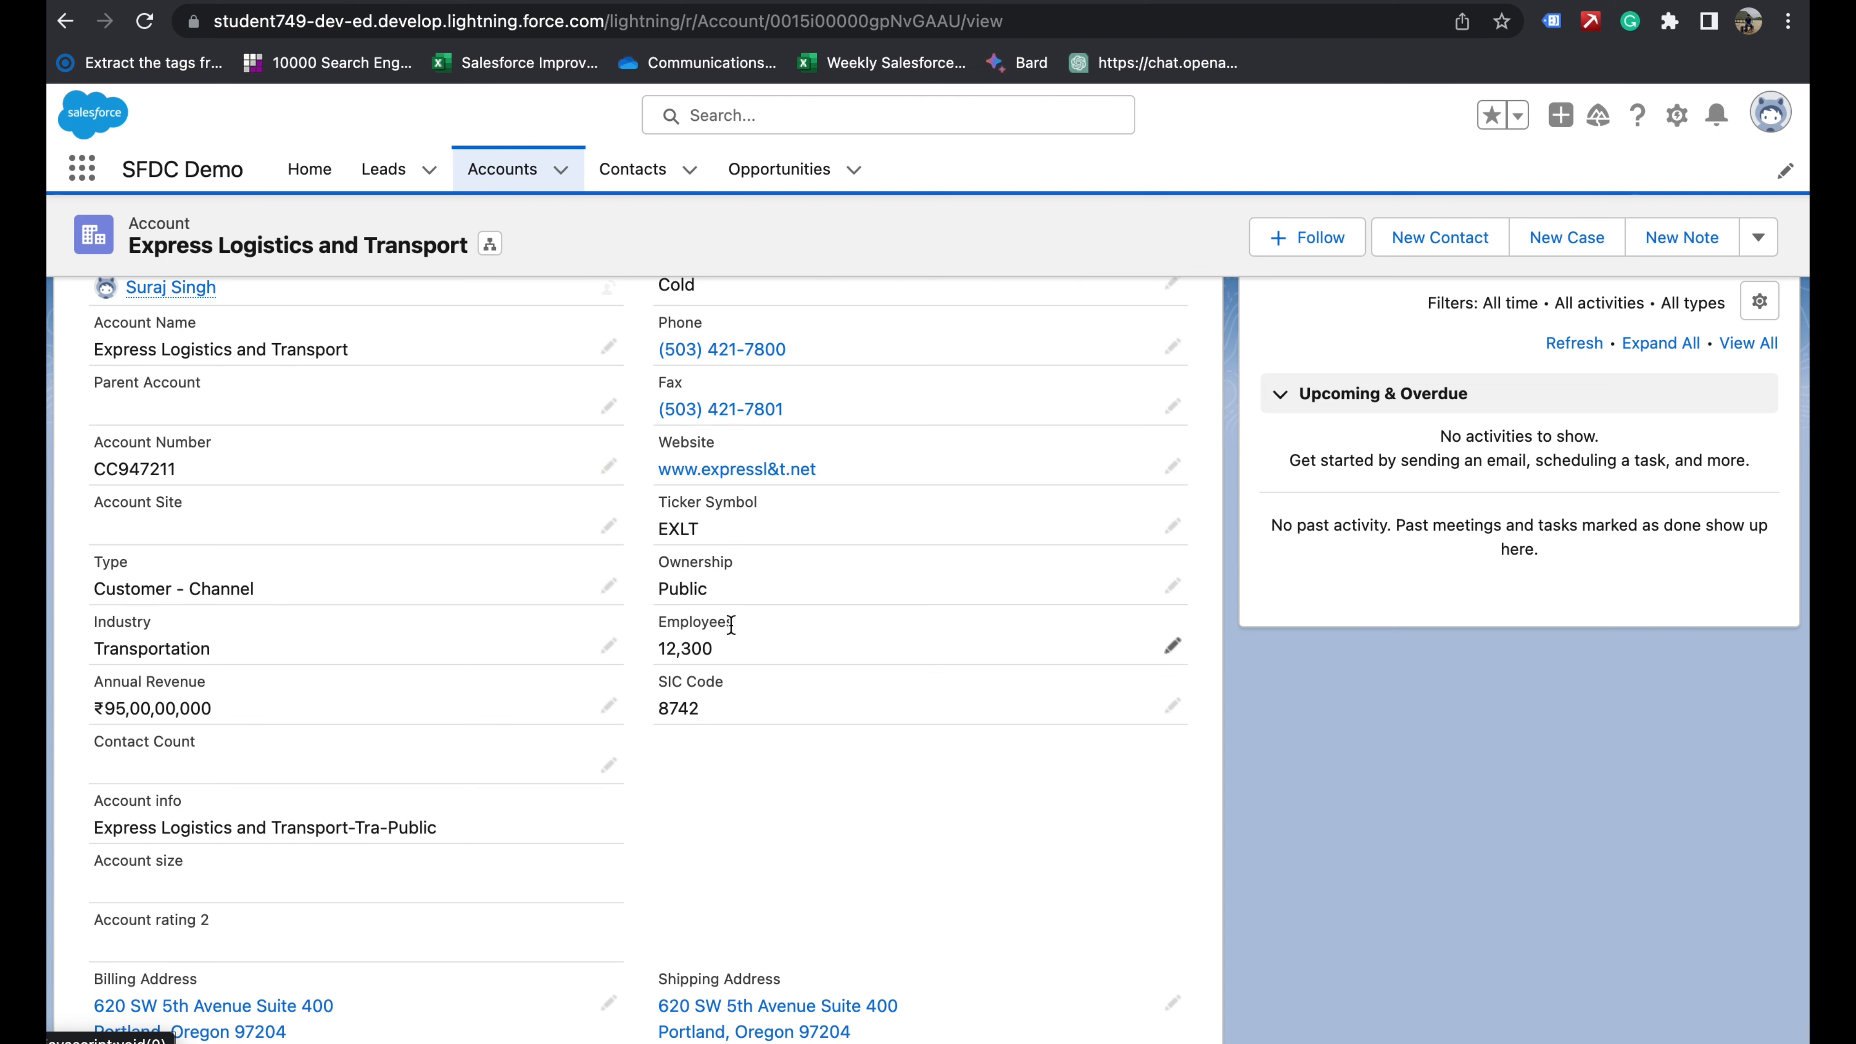
- Set the account's Employees to 1, clear its Website, and save the record
click(1172, 646)
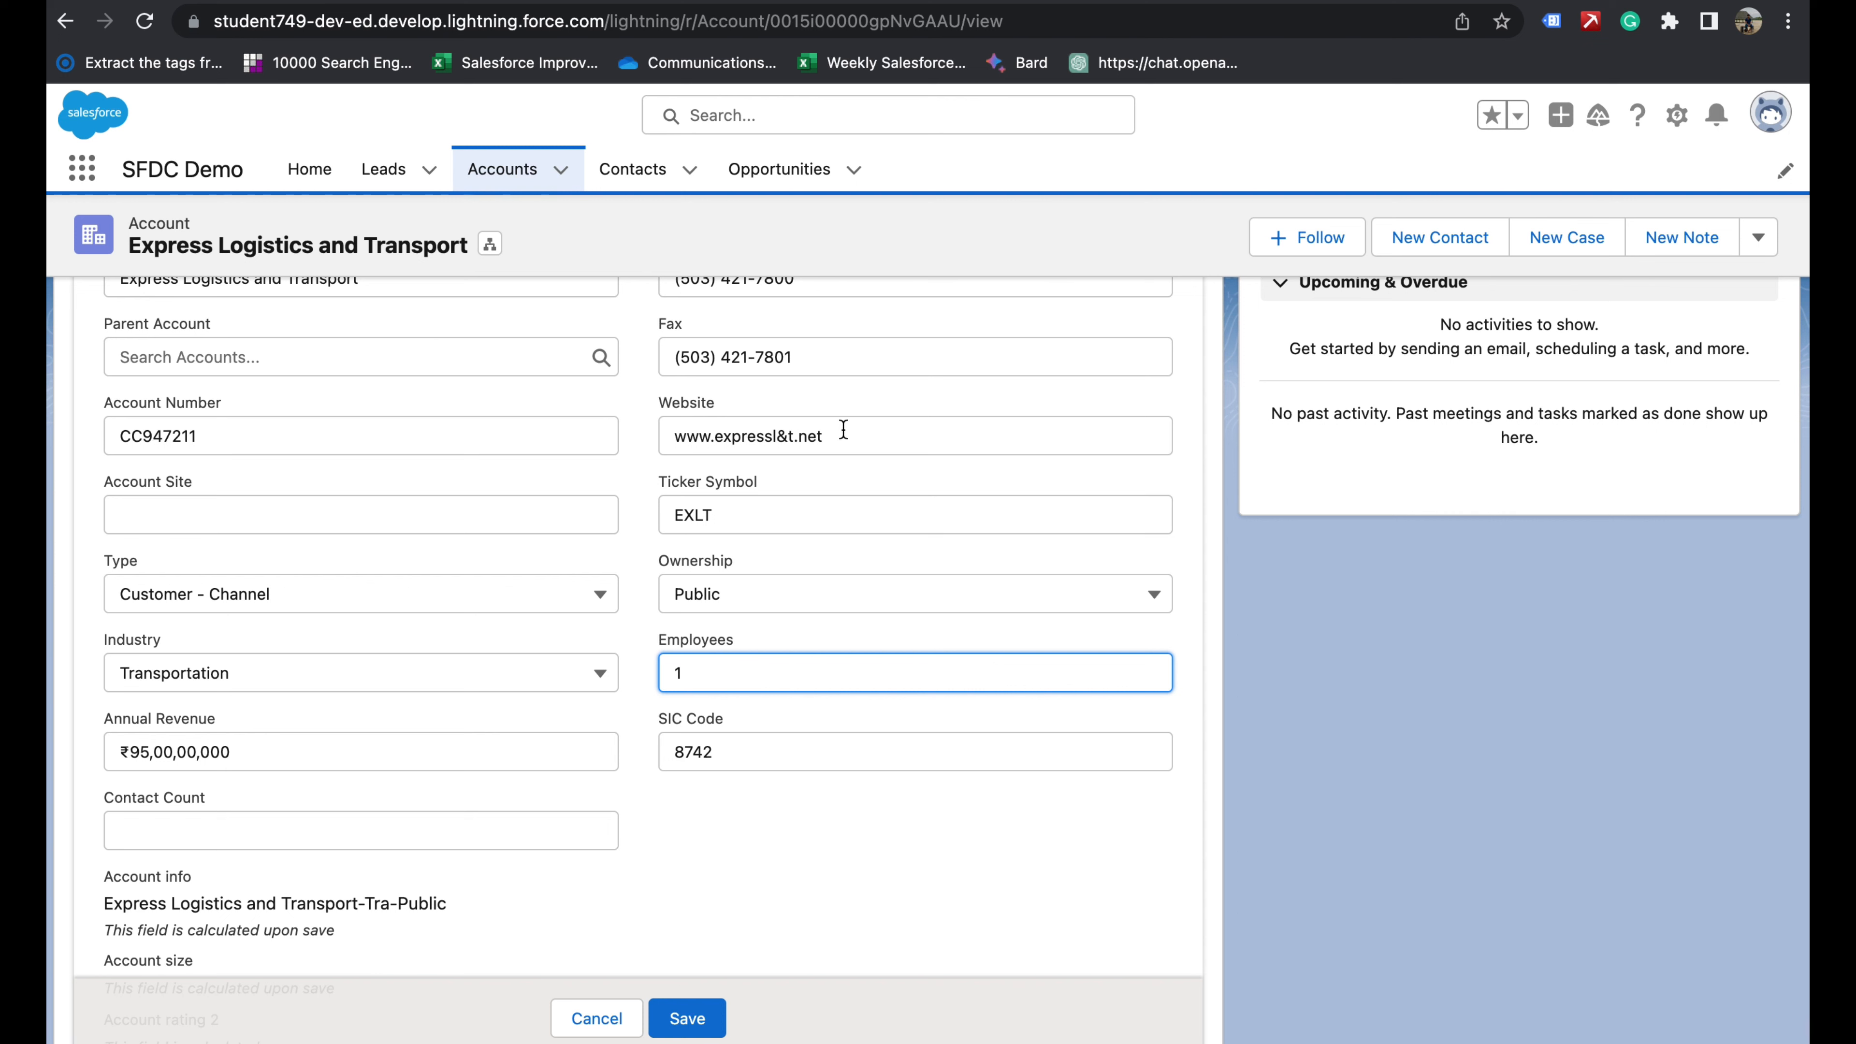
drag(855, 432, 581, 424)
key(BackSpace)
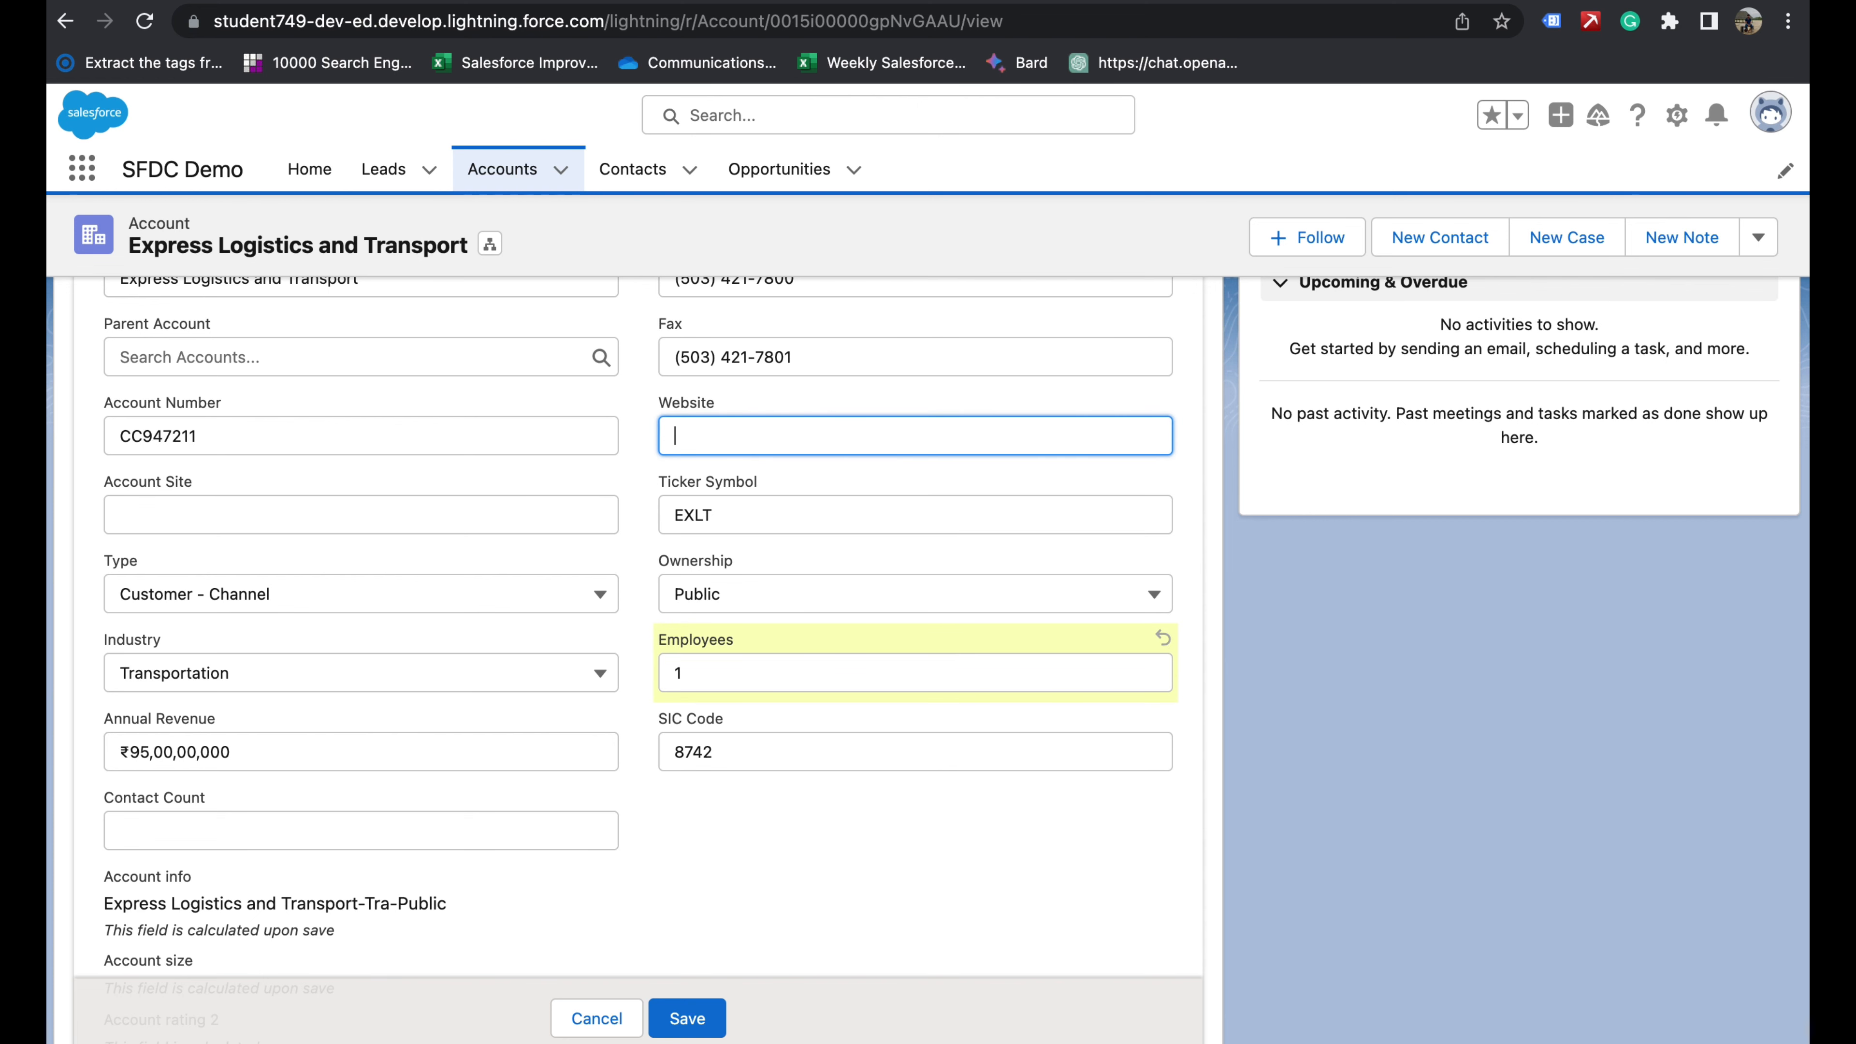
click(680, 1024)
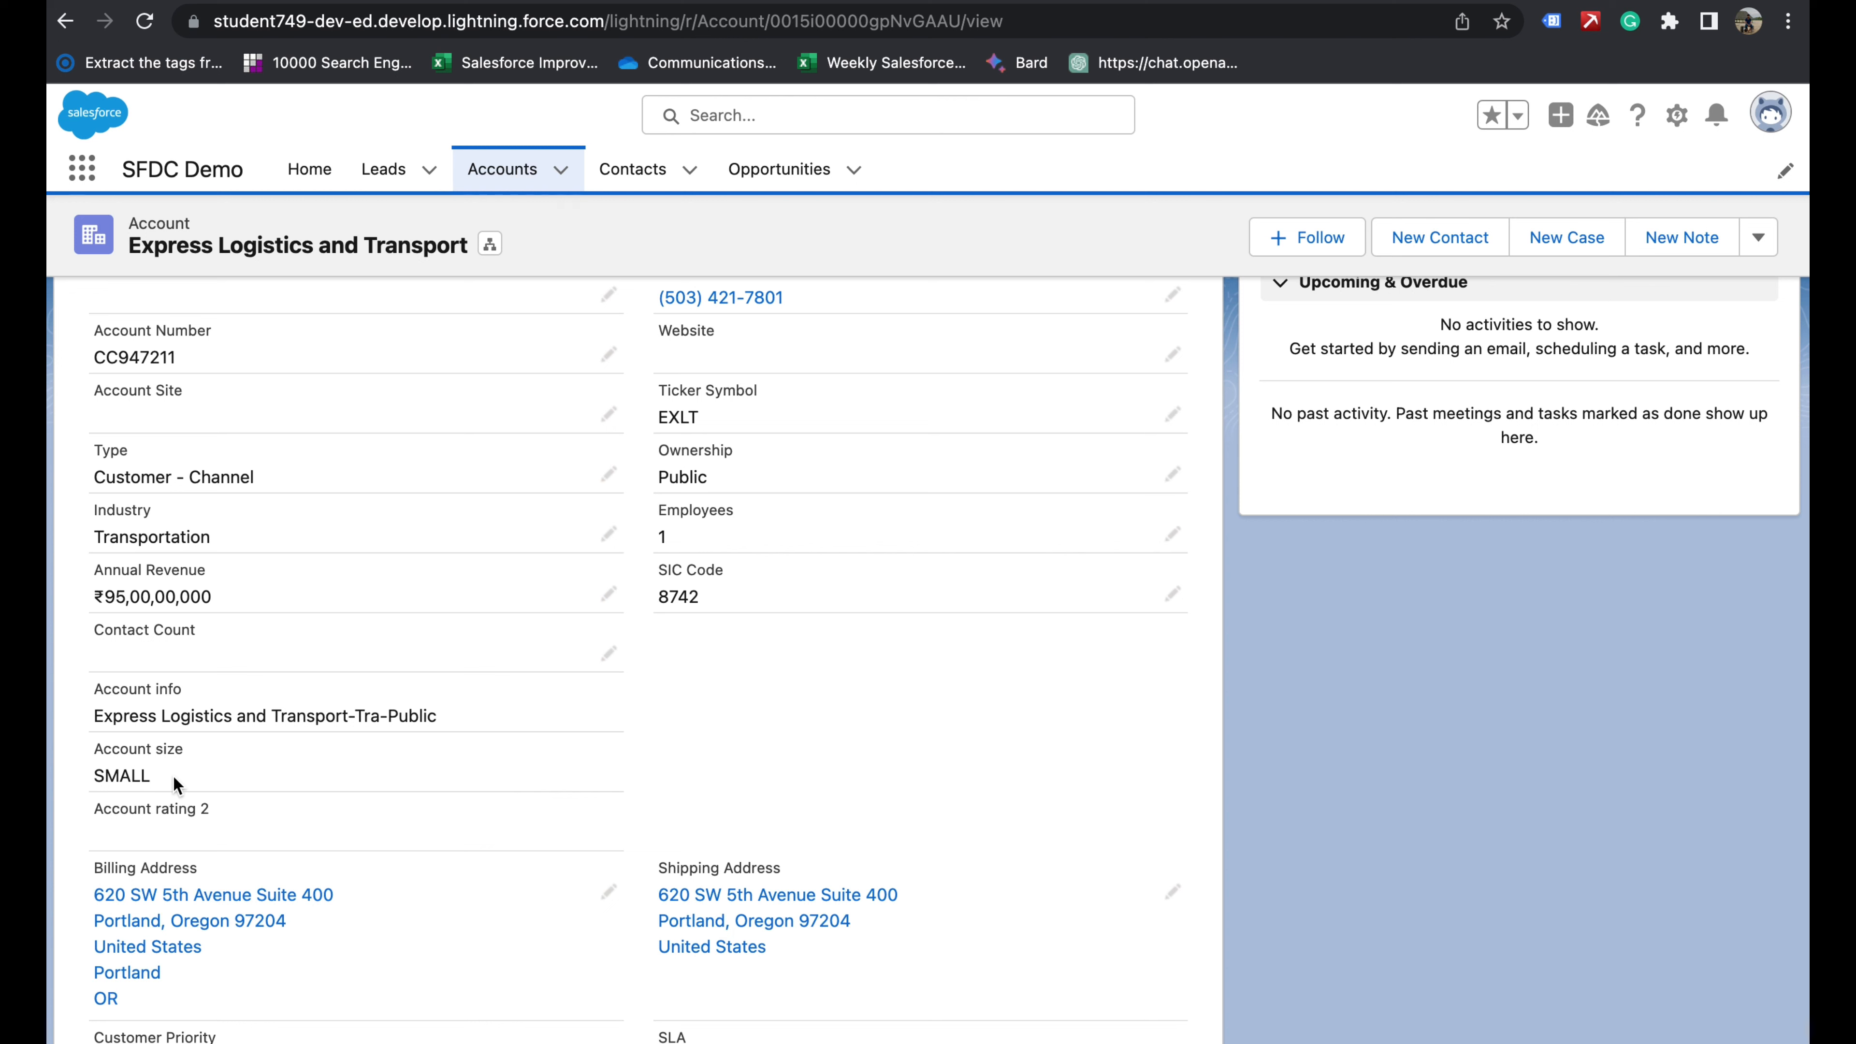
- Check the Account size, Website and Employees values, then set Employees to 100 and save the record
drag(120, 776, 150, 775)
click(693, 351)
drag(668, 538, 661, 537)
click(698, 546)
click(1172, 538)
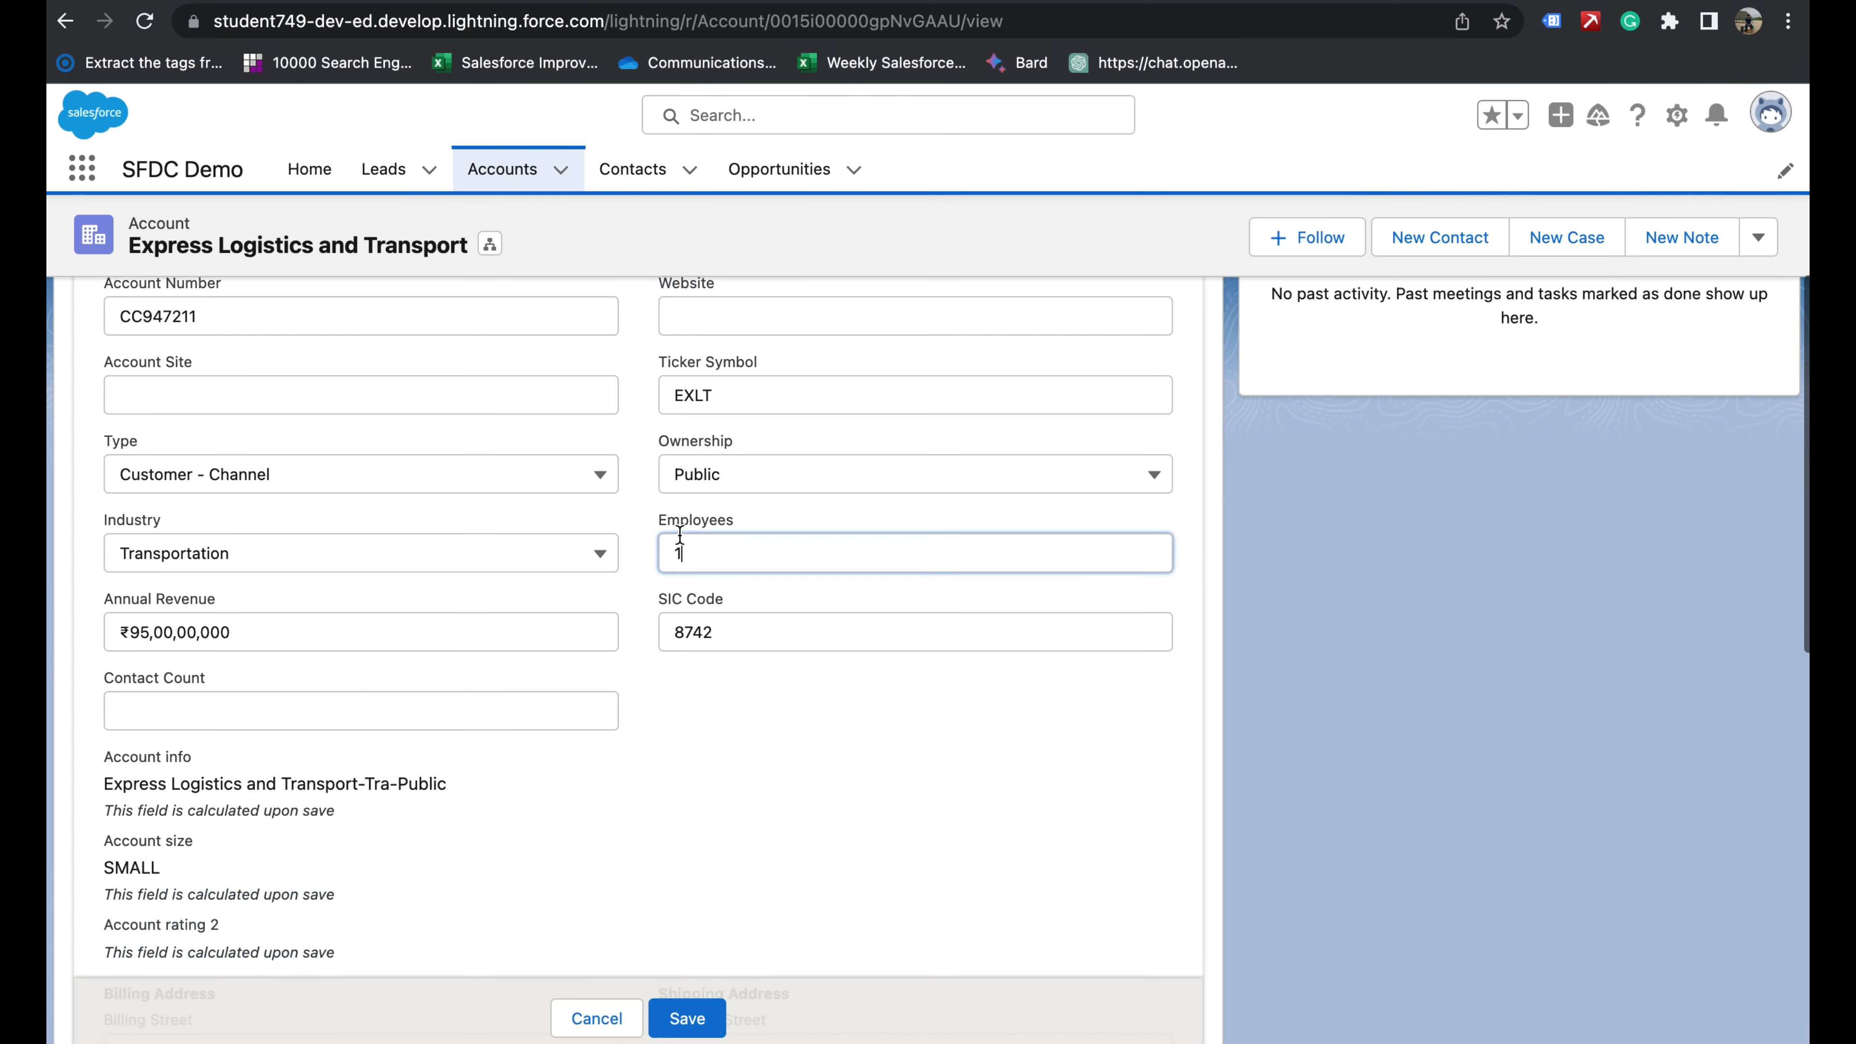
text(00)
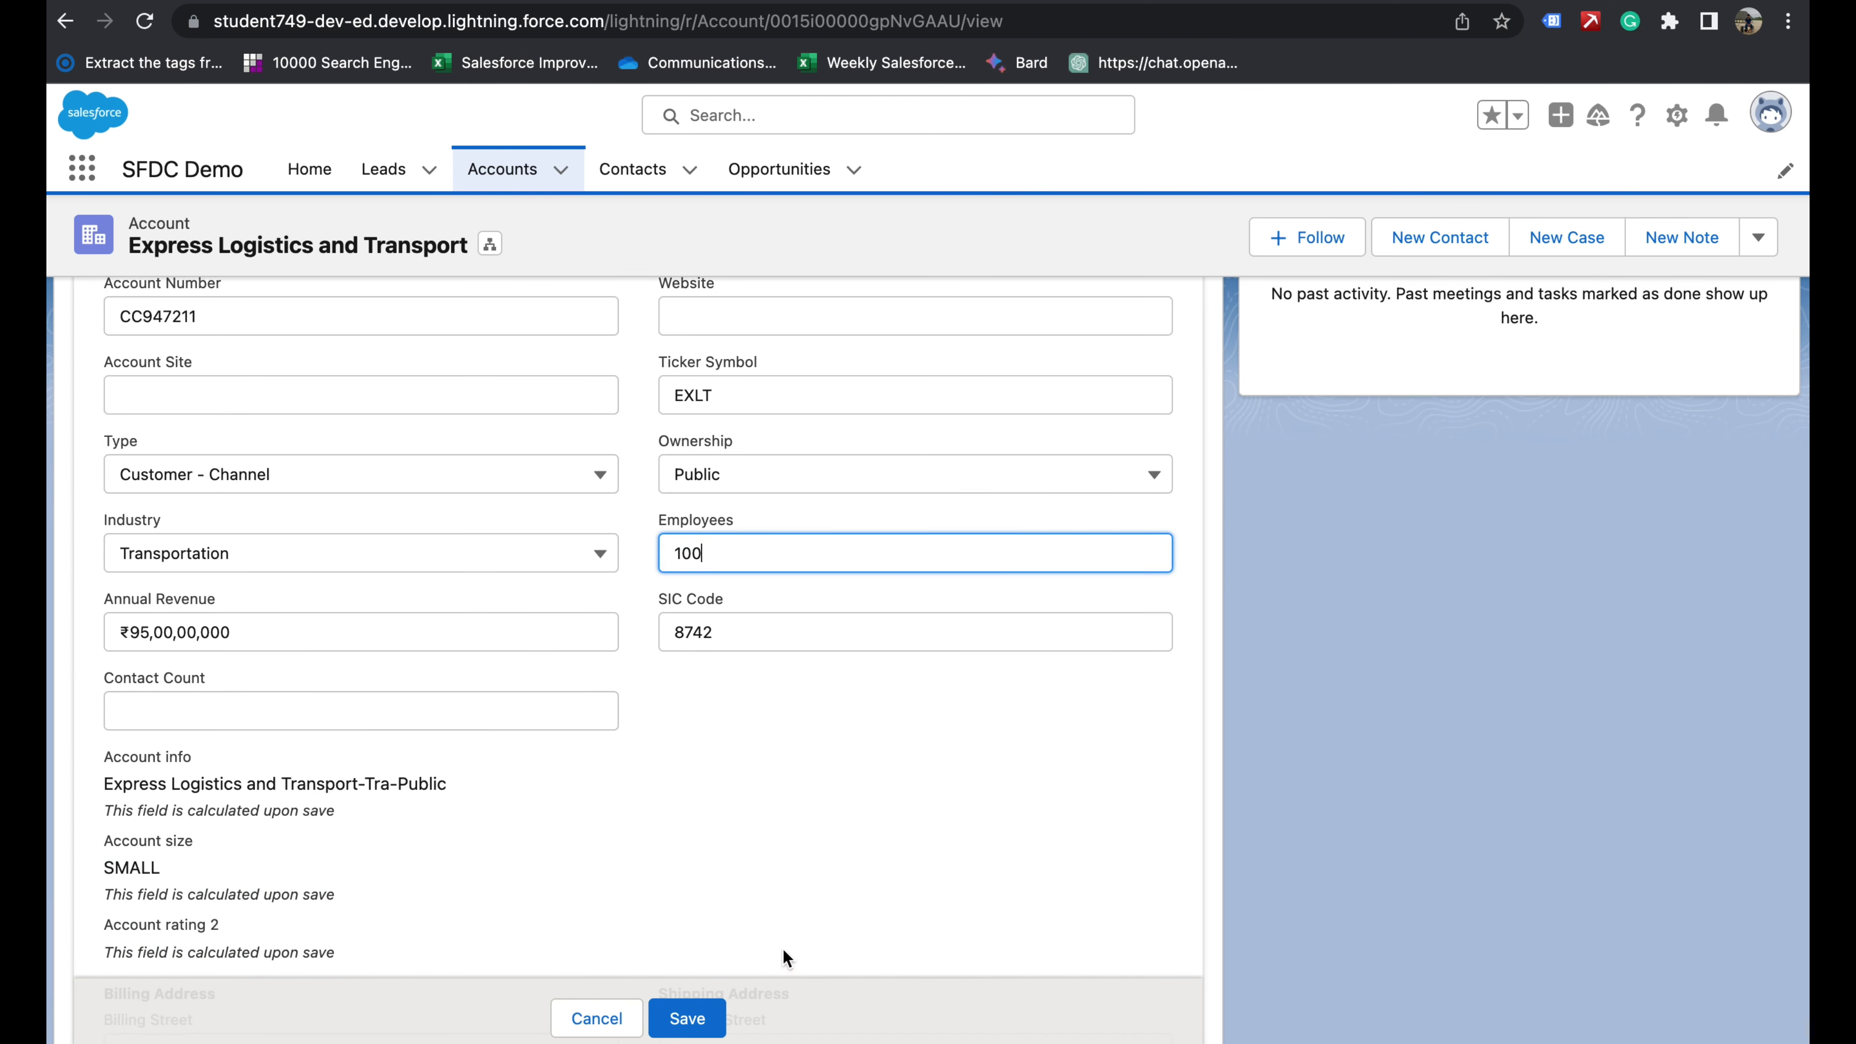
click(687, 1019)
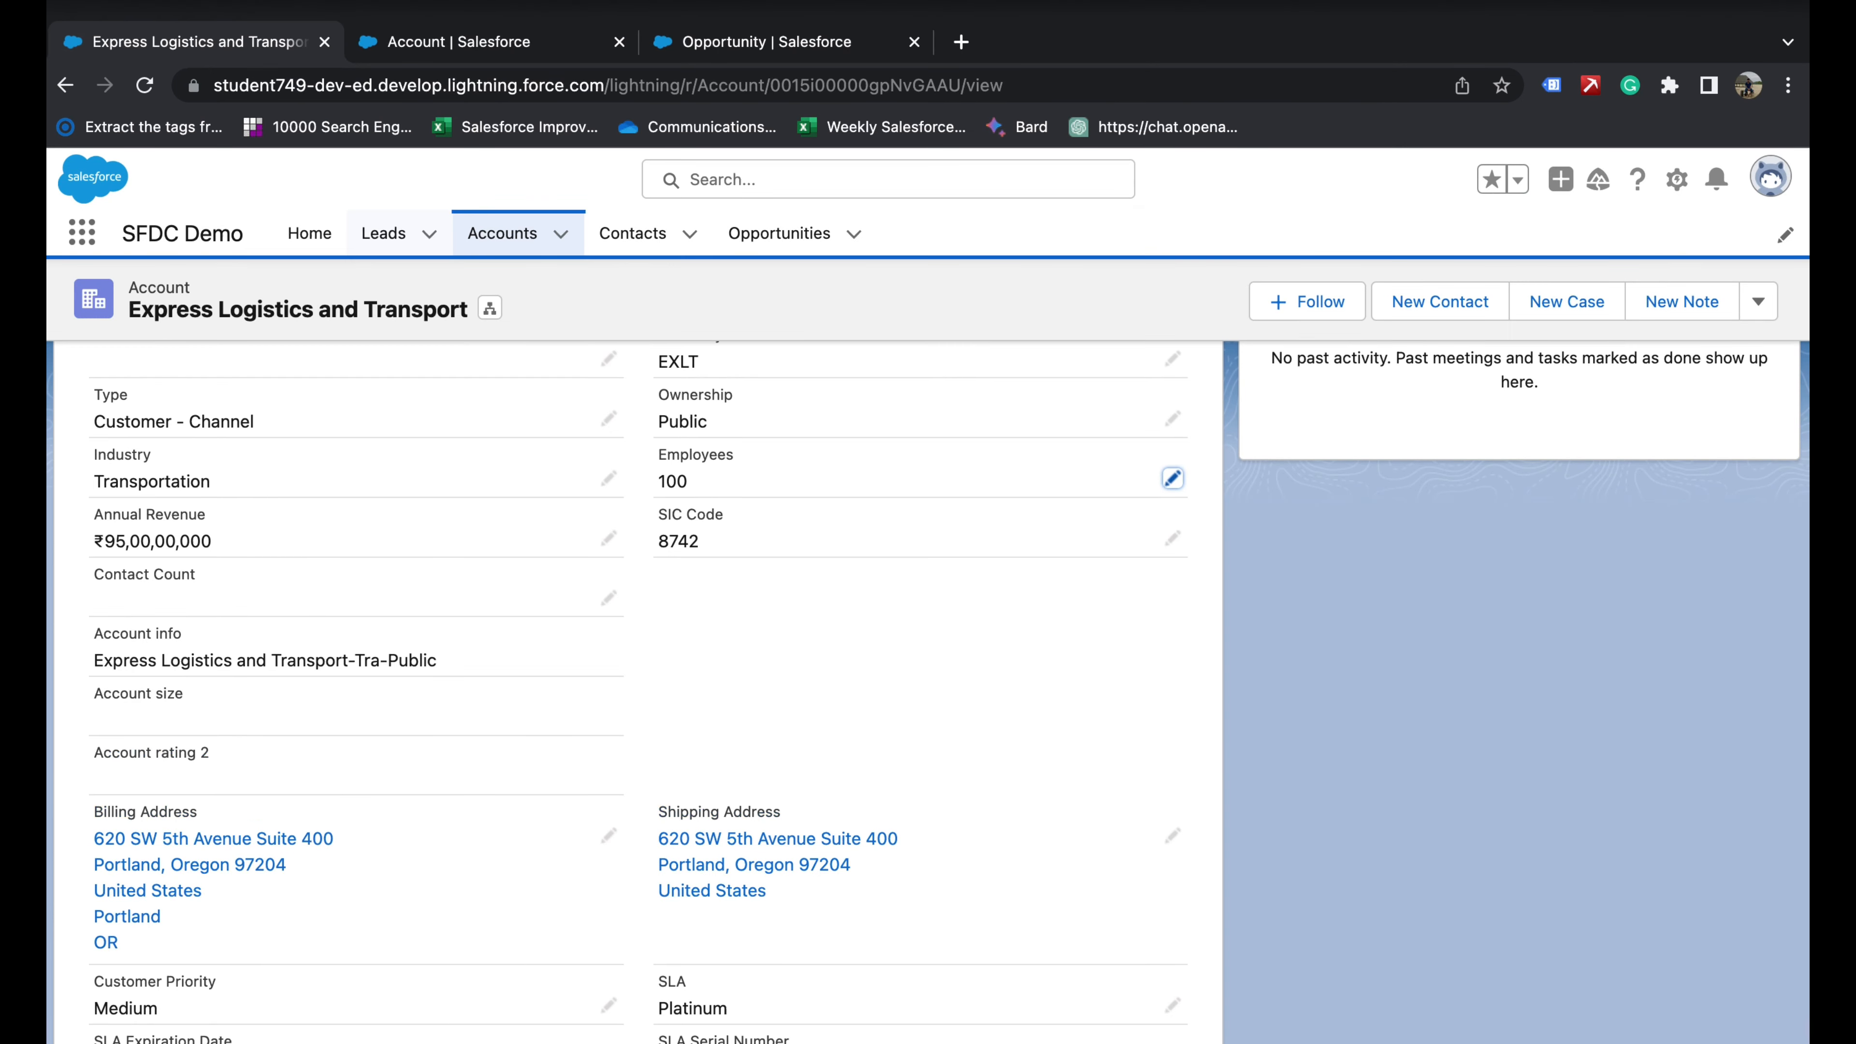
- Review the saved Account size field definition, then switch to the PowerPoint slide listing the formula functions
click(471, 30)
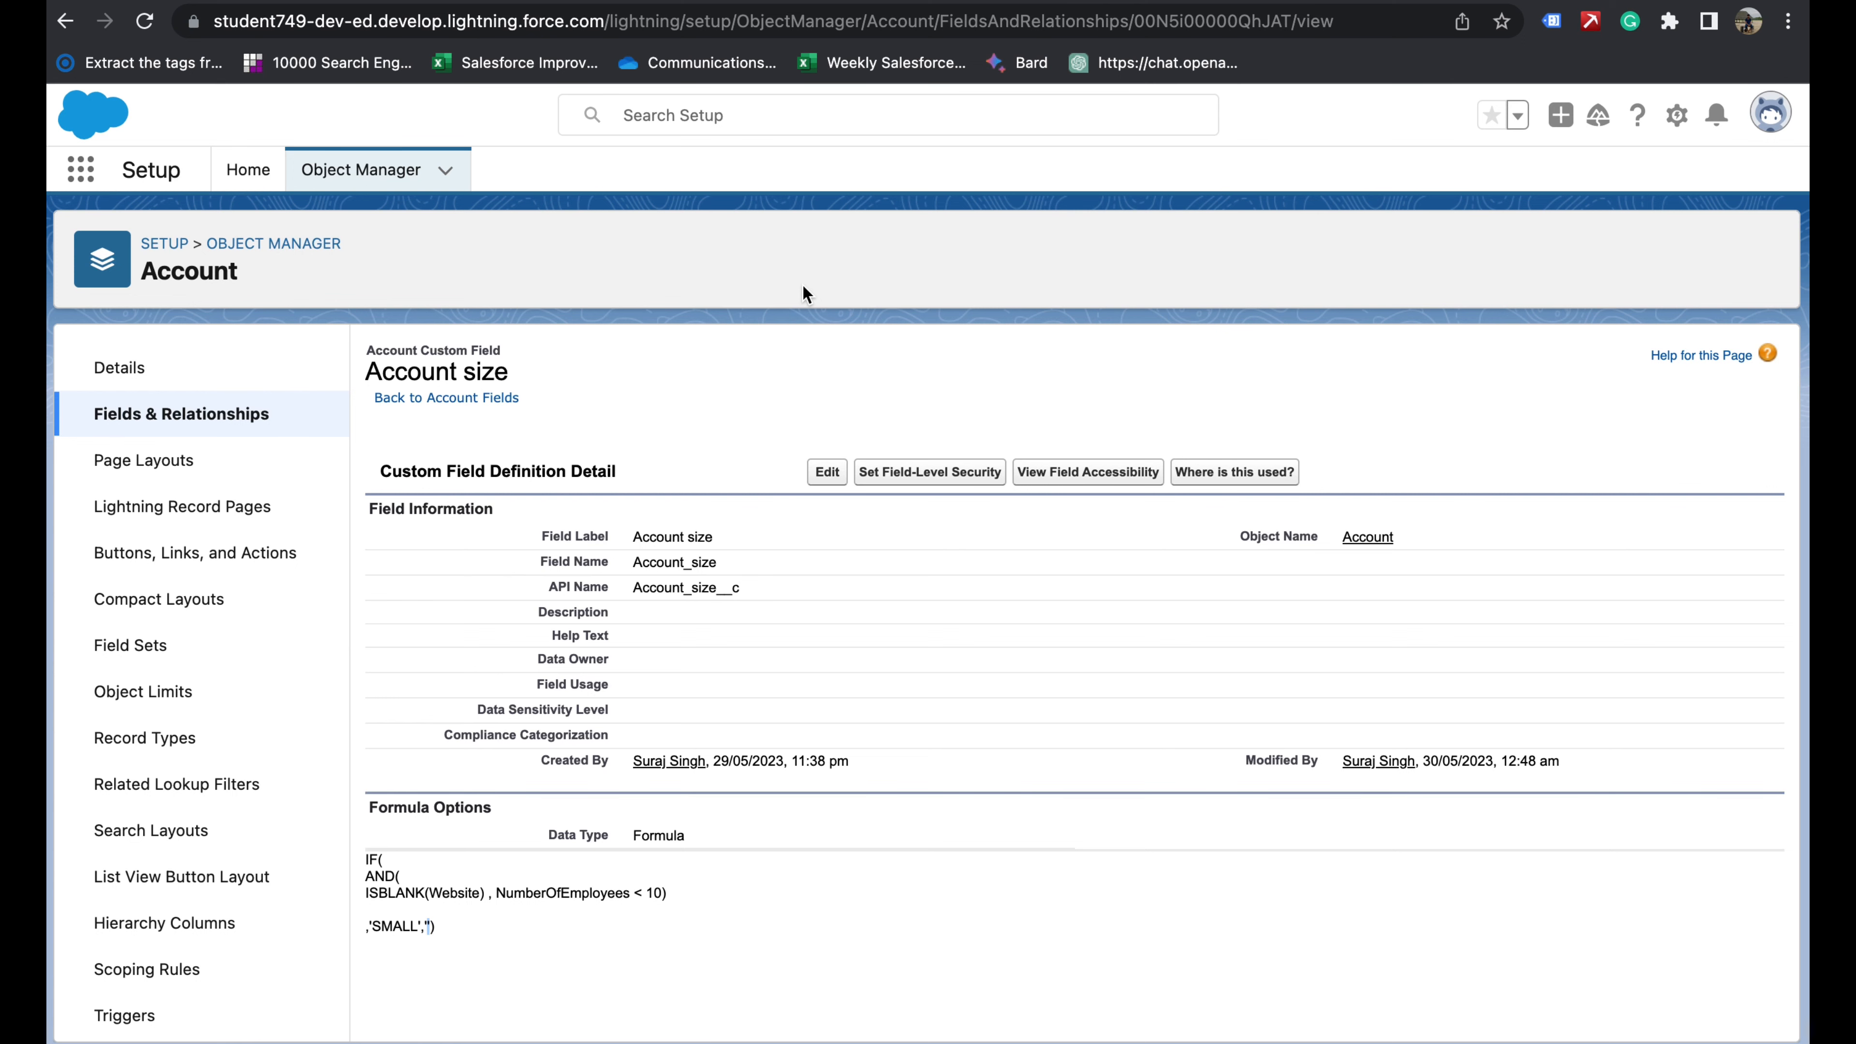
scroll(828, 555, left, 5)
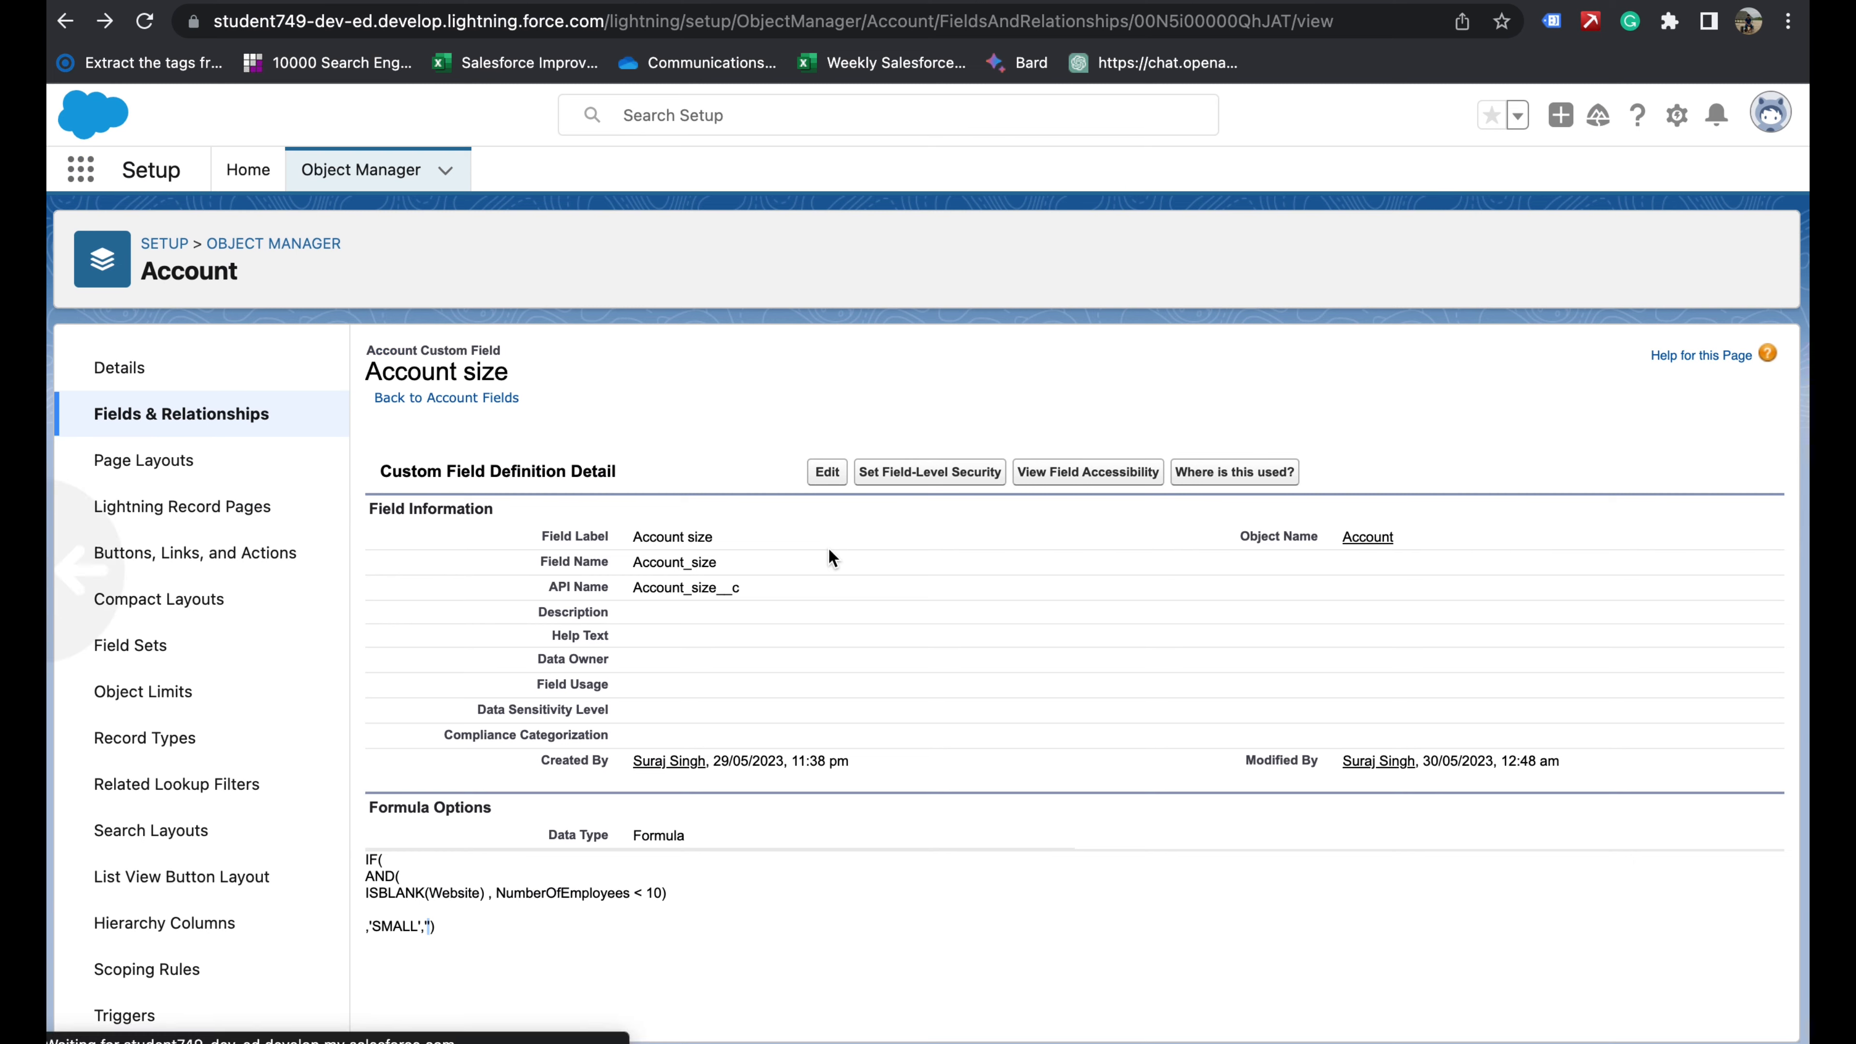
key(ctrl+Left)
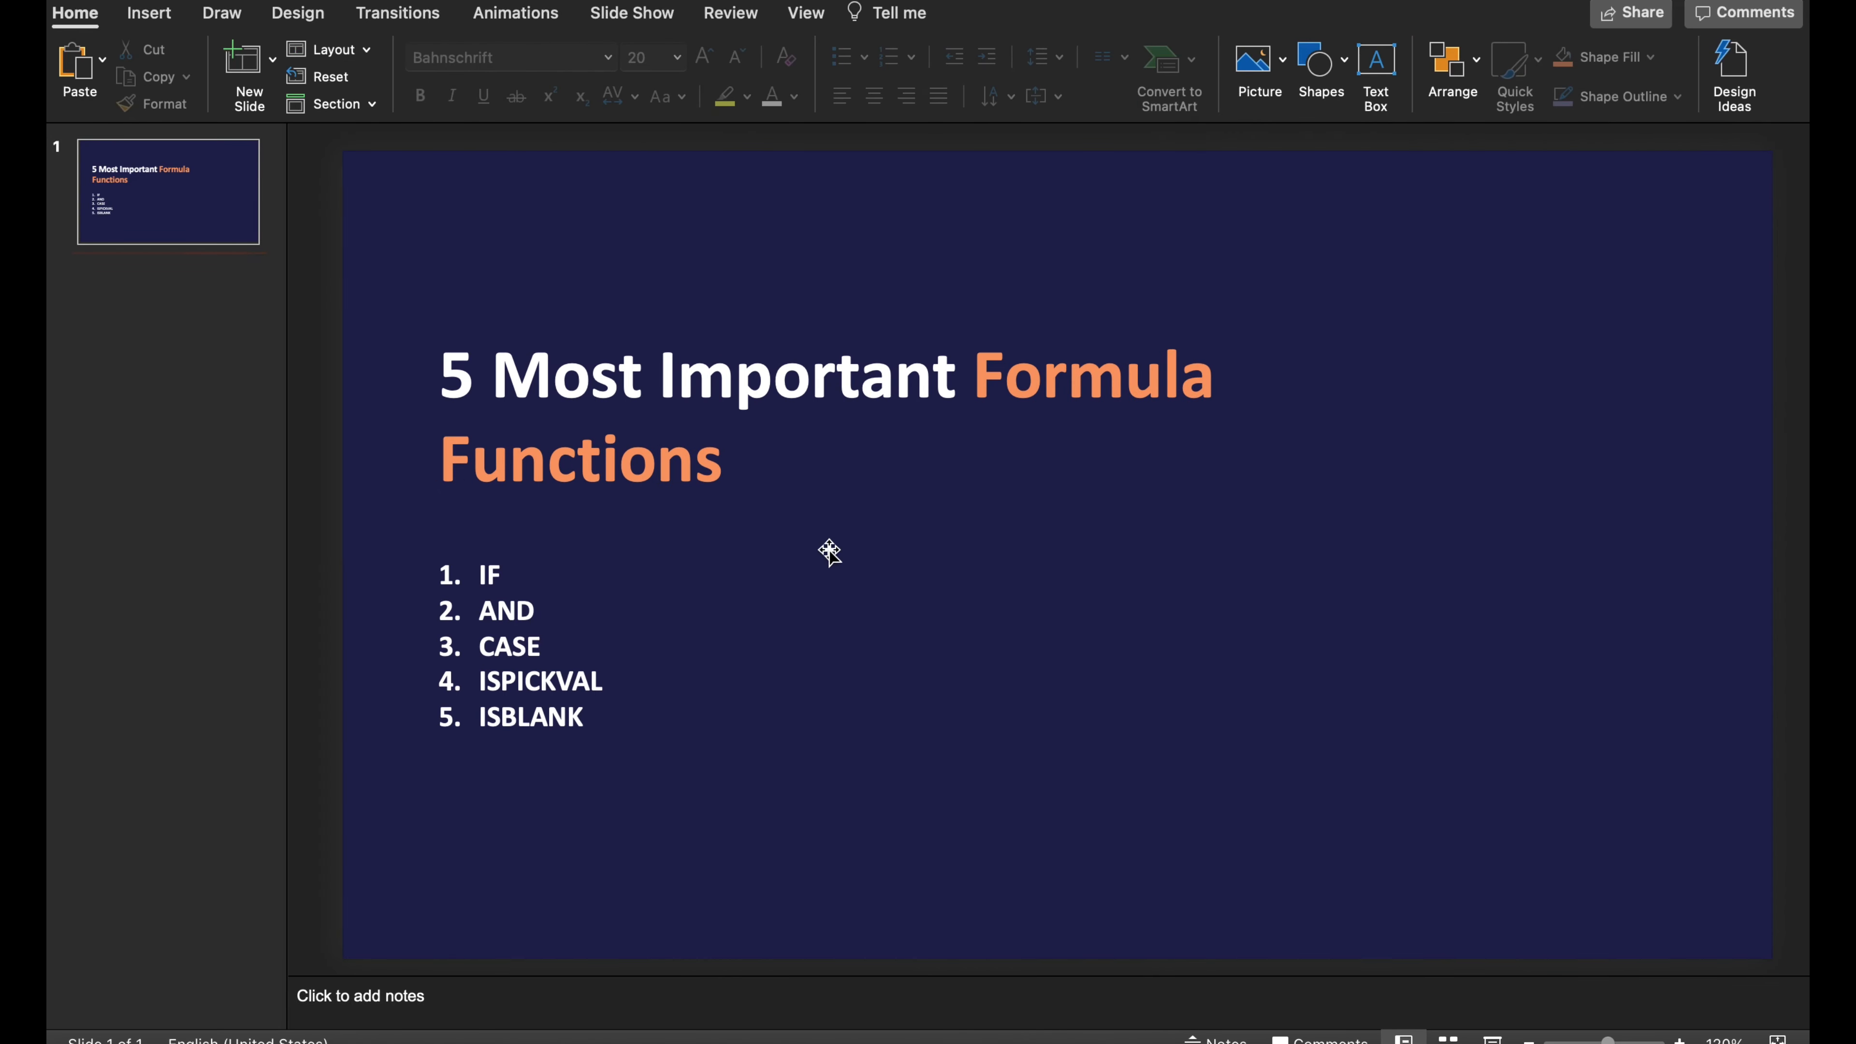